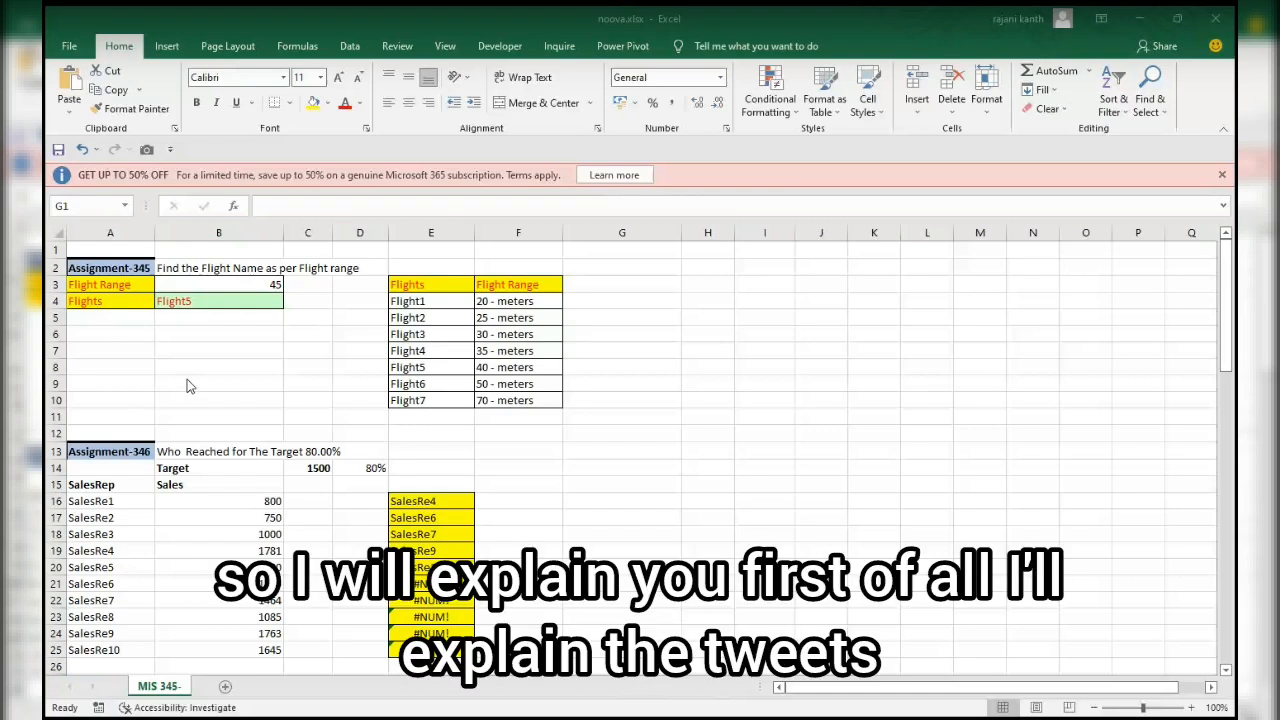
Review the flight names and their ranges in E4:F10 and the flight range value in B3.
{"action": "left_click", "coordinate": [640, 415]}
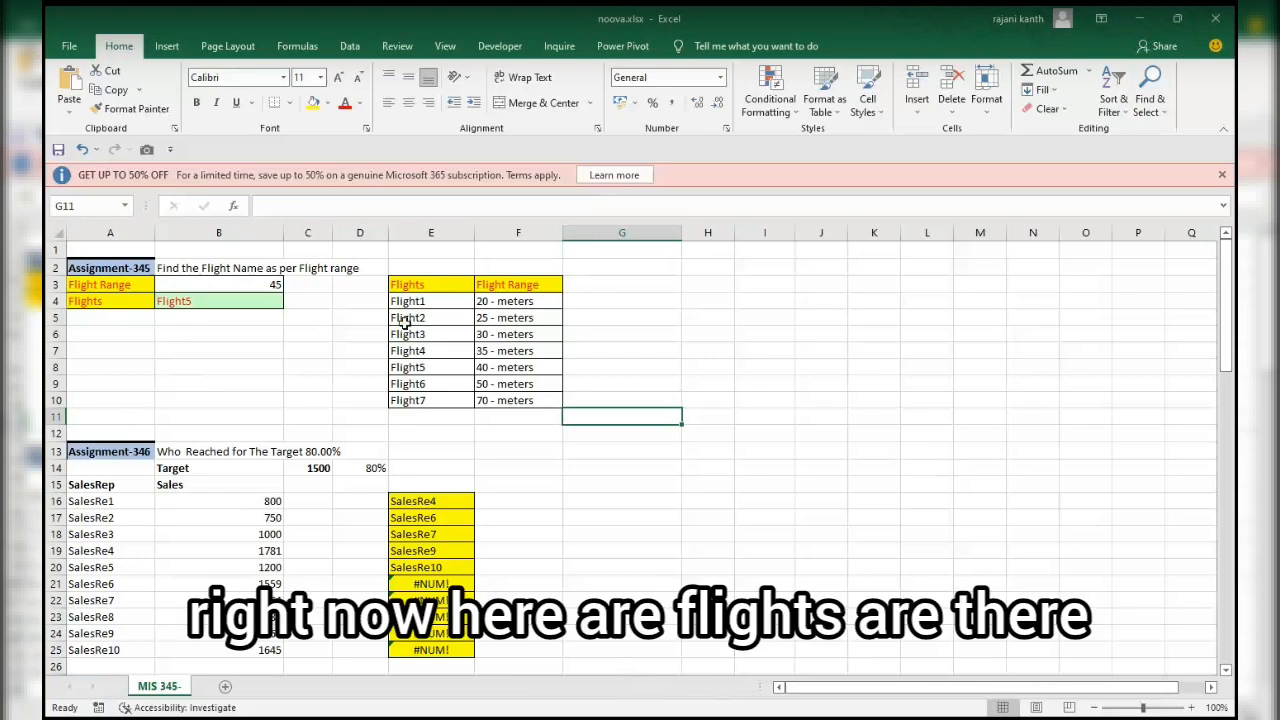
{"action": "left_click_drag", "start_coordinate": [420, 304], "coordinate": [426, 418]}
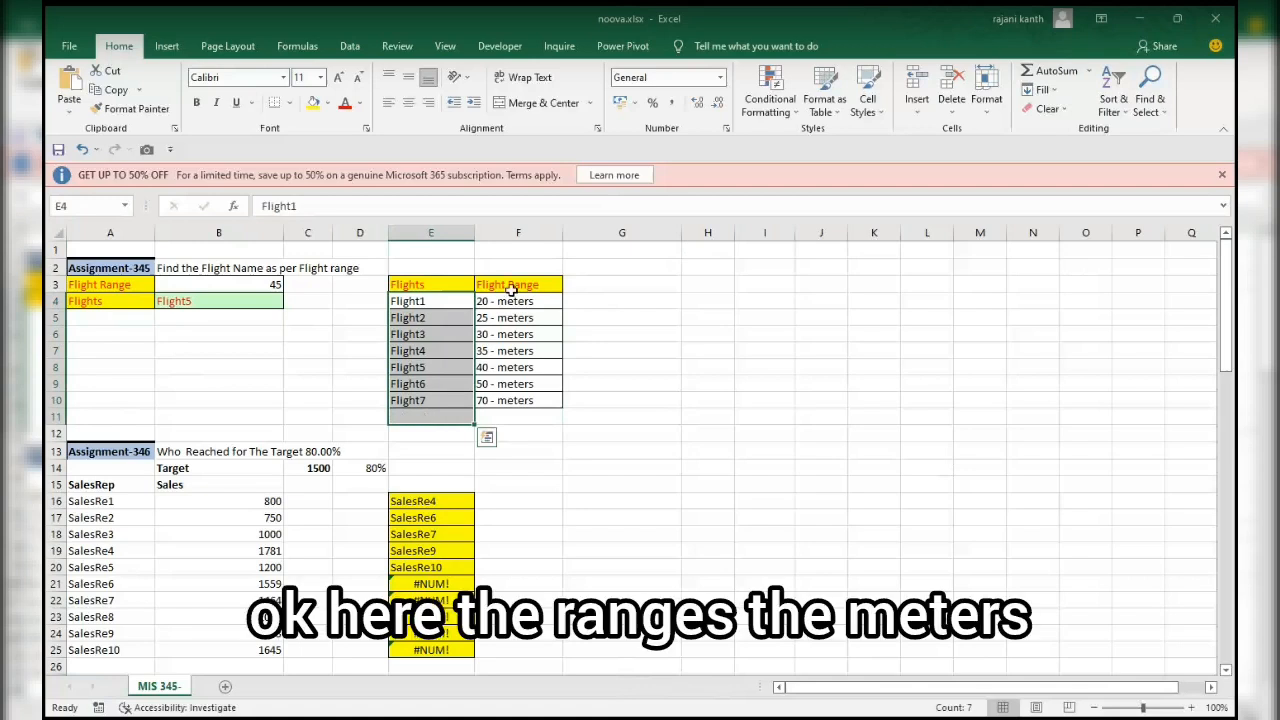
{"action": "left_click_drag", "start_coordinate": [514, 304], "coordinate": [514, 400]}
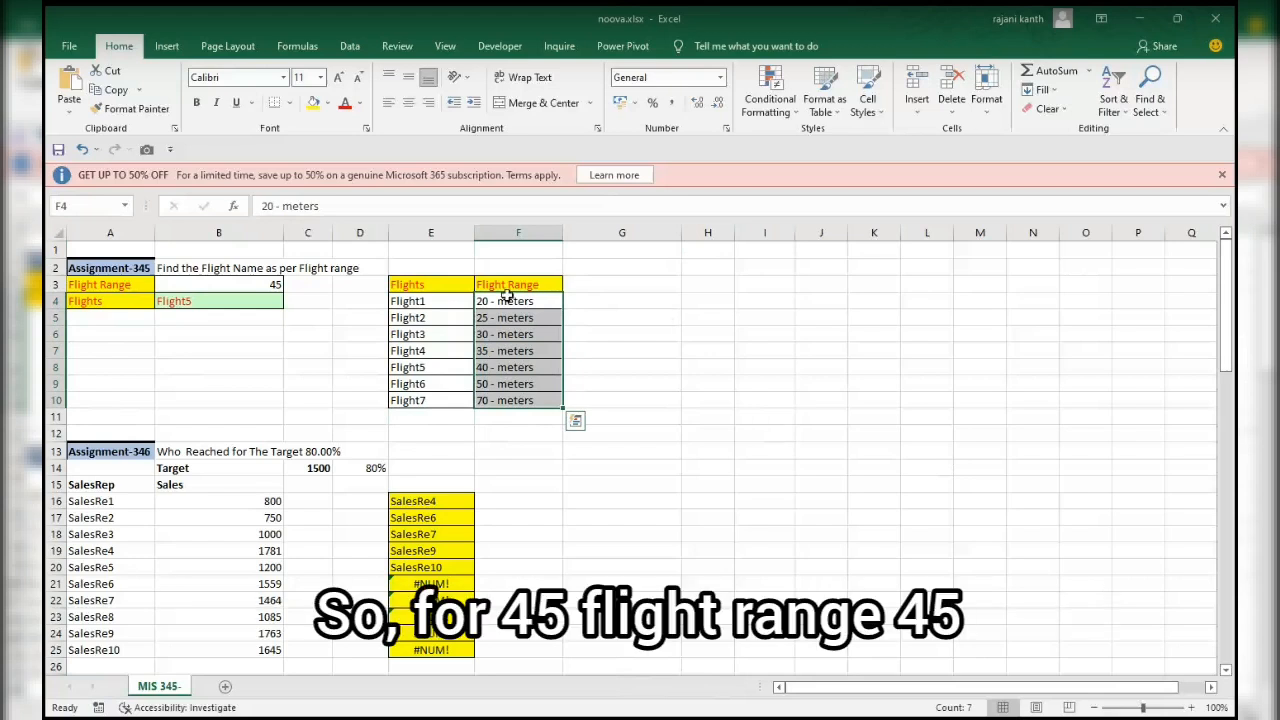
{"action": "left_click", "coordinate": [257, 286]}
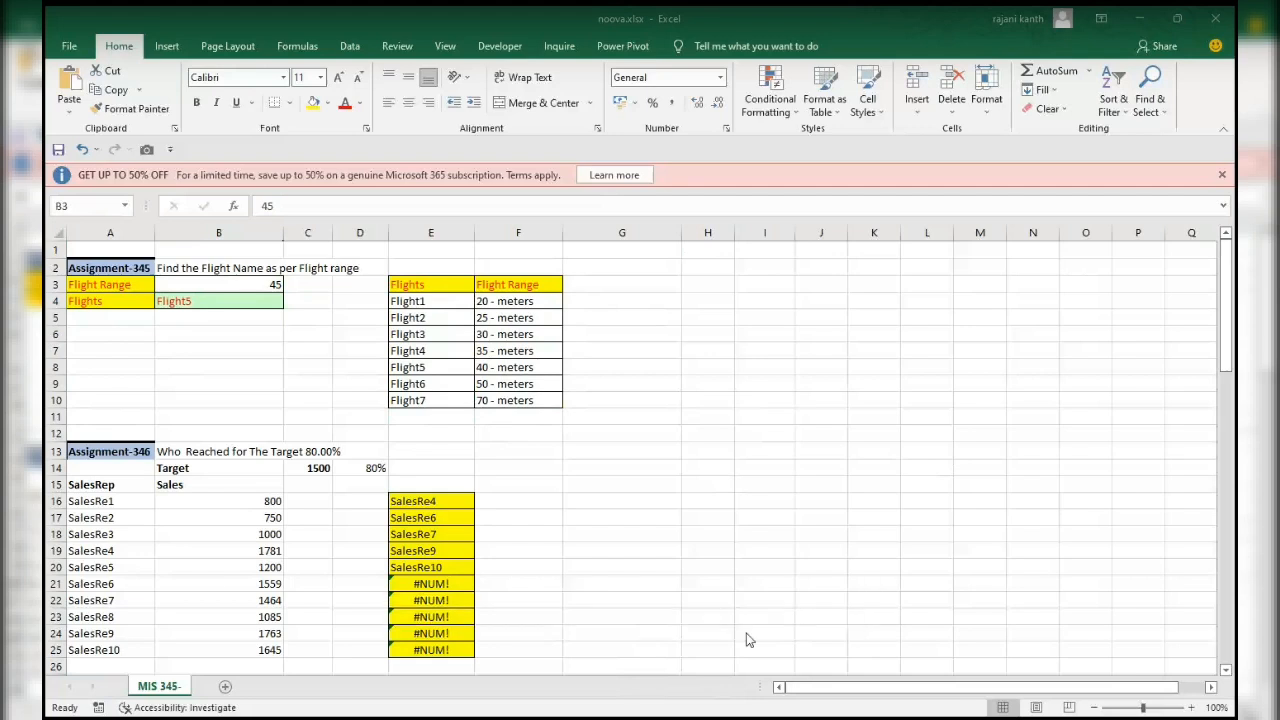
{"action": "left_click", "coordinate": [217, 363]}
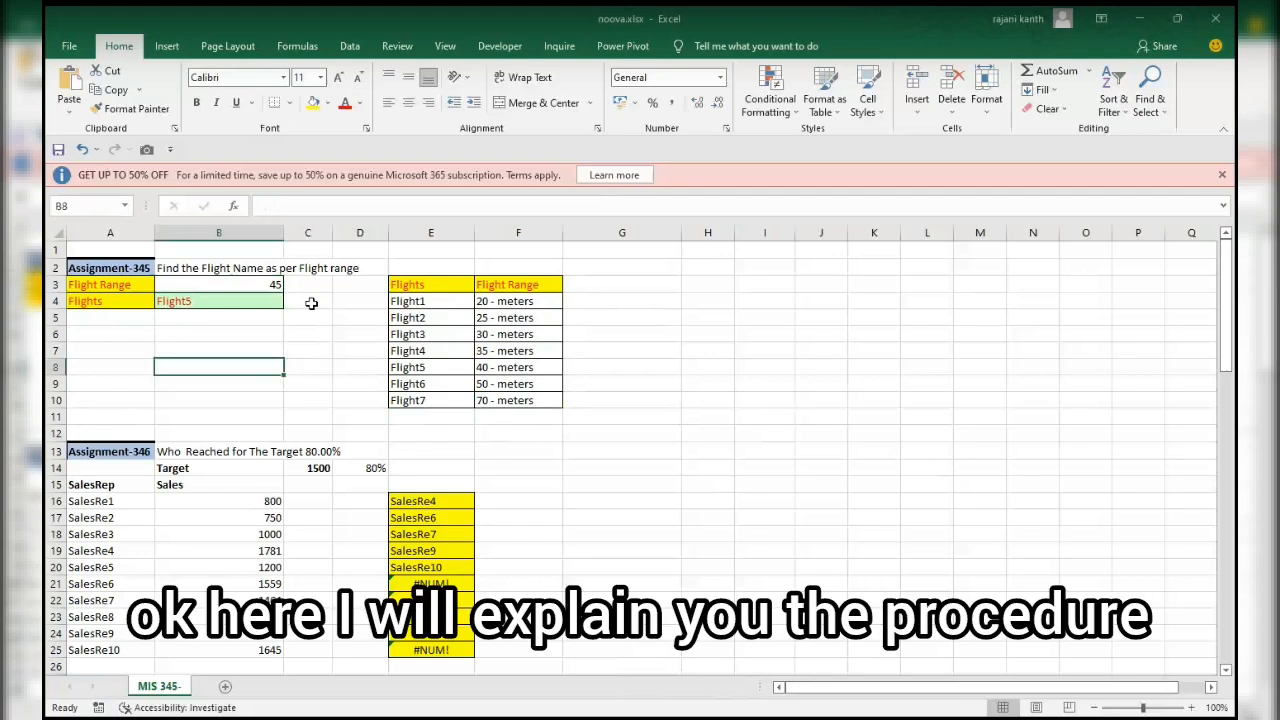
Clear the existing Flights result from cell B4.
{"action": "left_click", "coordinate": [310, 301]}
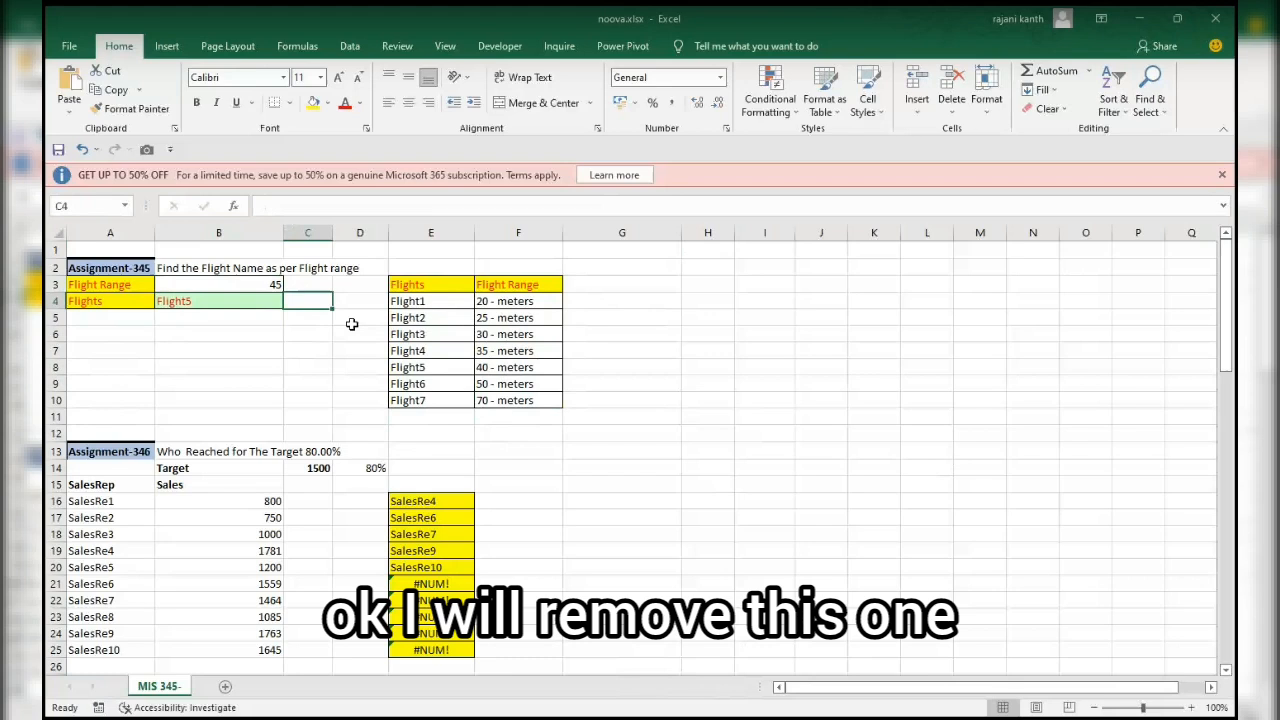
{"action": "key", "text": "Left"}
{"action": "key", "text": "Down"}
{"action": "key", "text": "Up"}
{"action": "key", "text": "Down"}
{"action": "key", "text": "shift+Up"}
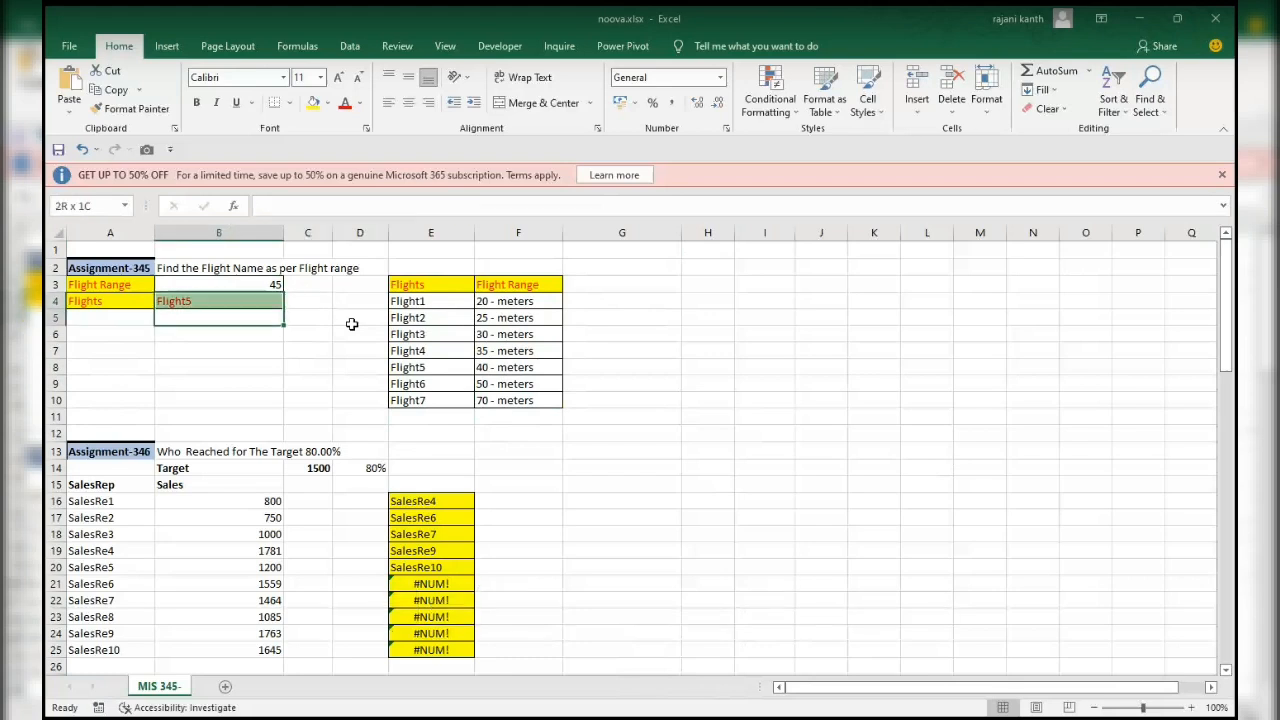
{"action": "key", "text": "Delete"}
{"action": "key", "text": "Up"}
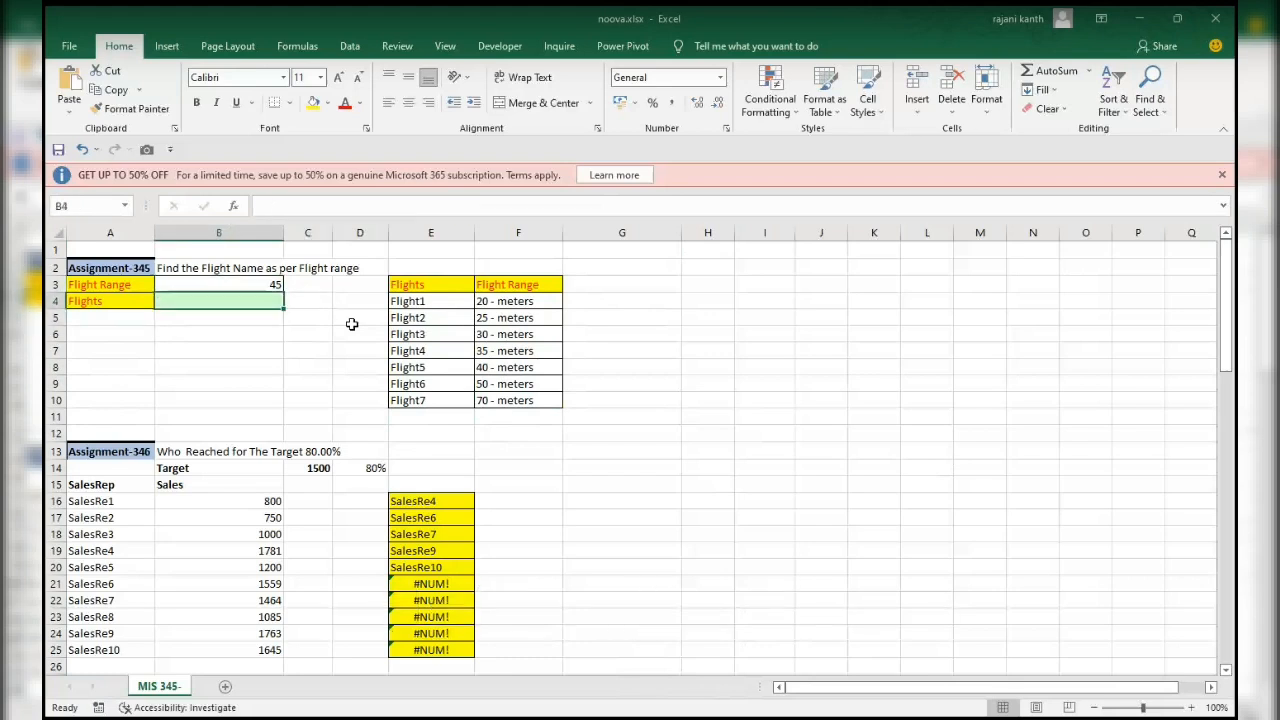
Begin a formula in B4 that extracts the first two characters of the flight ranges: =LEFT($F$4:$F$10,2).
{"action": "type", "text": "="}
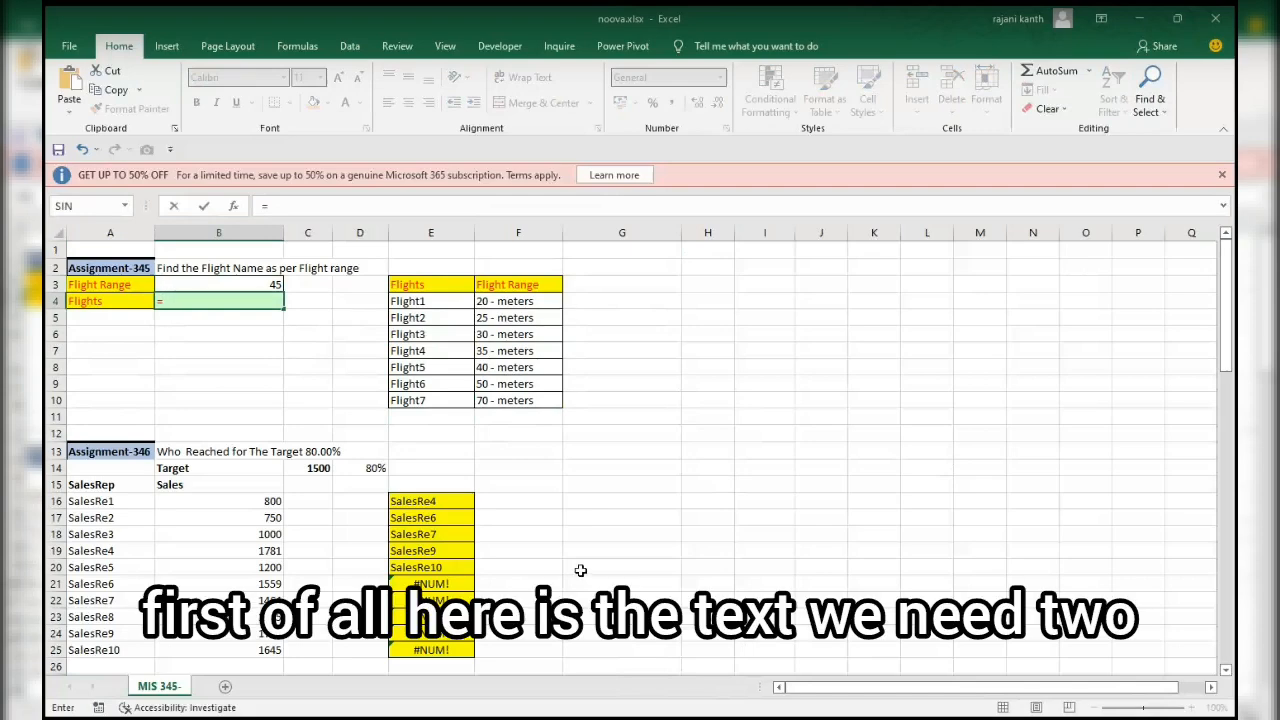
{"action": "type", "text": "LEFT("}
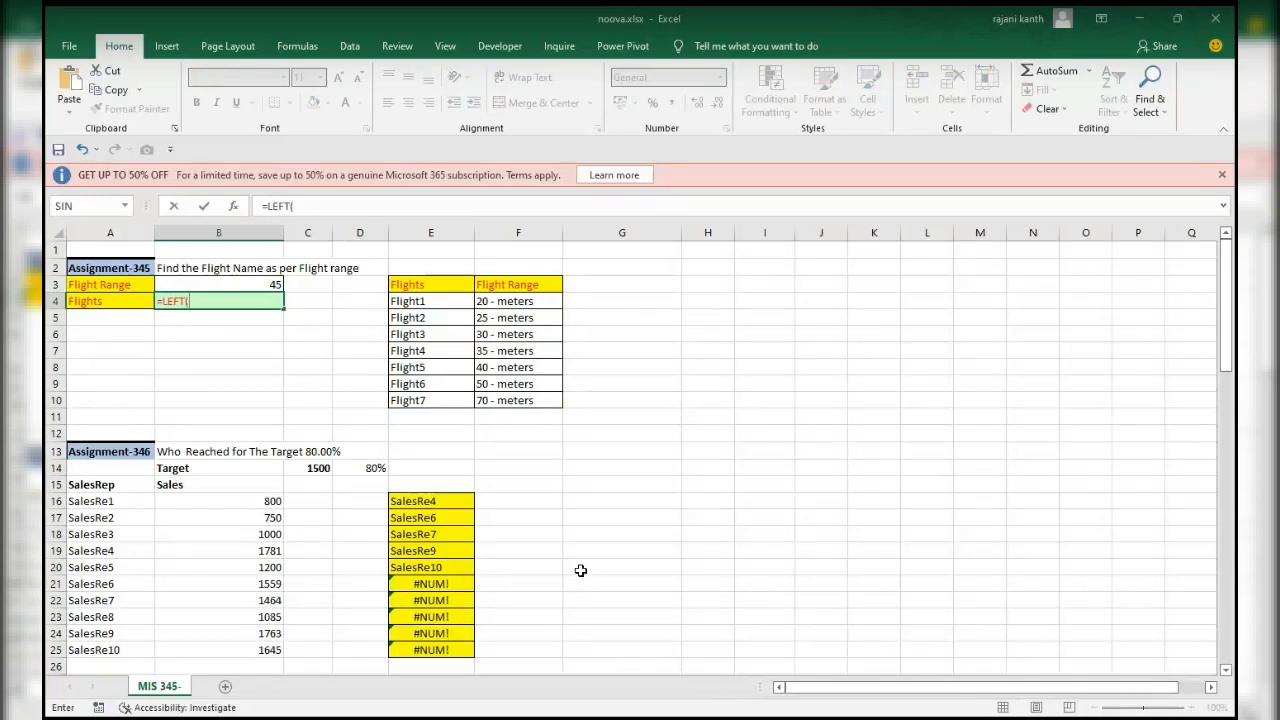
{"action": "key", "text": "Right"}
{"action": "key", "text": "Right"}
{"action": "key", "text": "Right"}
{"action": "key", "text": "Right"}
{"action": "key", "text": "ctrl+shift+Down"}
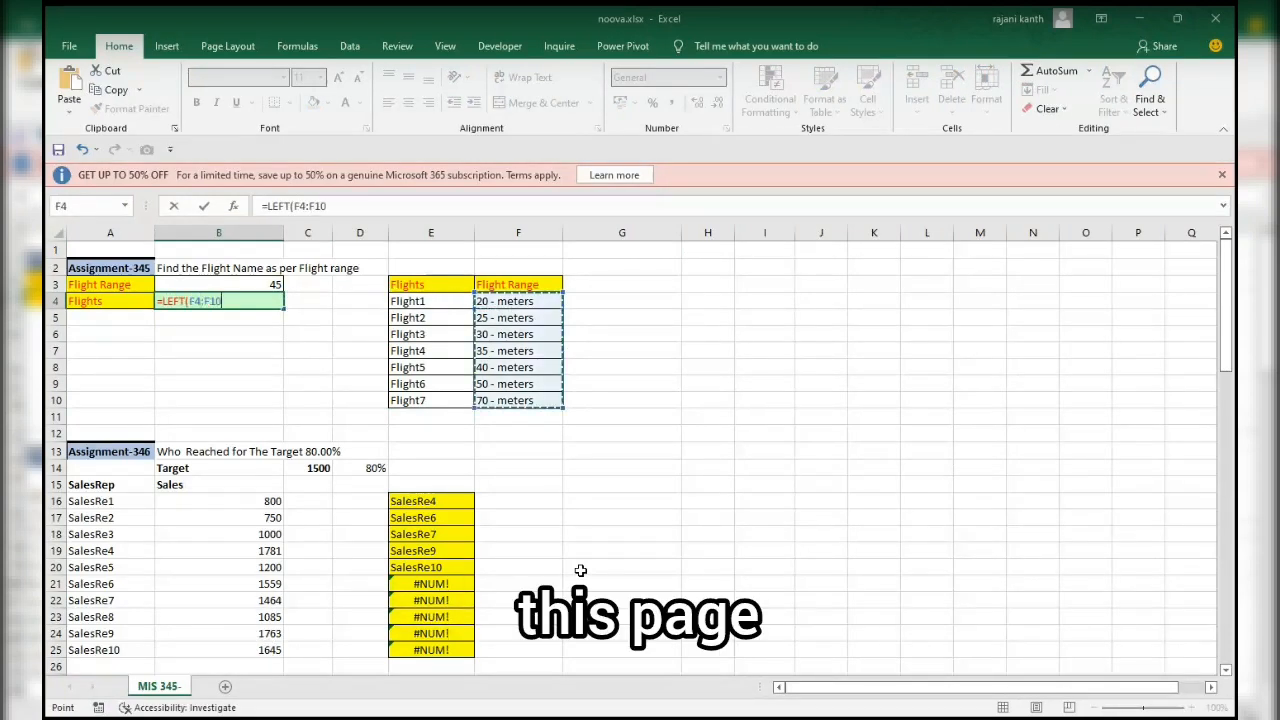
{"action": "key", "text": "F4"}
{"action": "type", "text": ","}
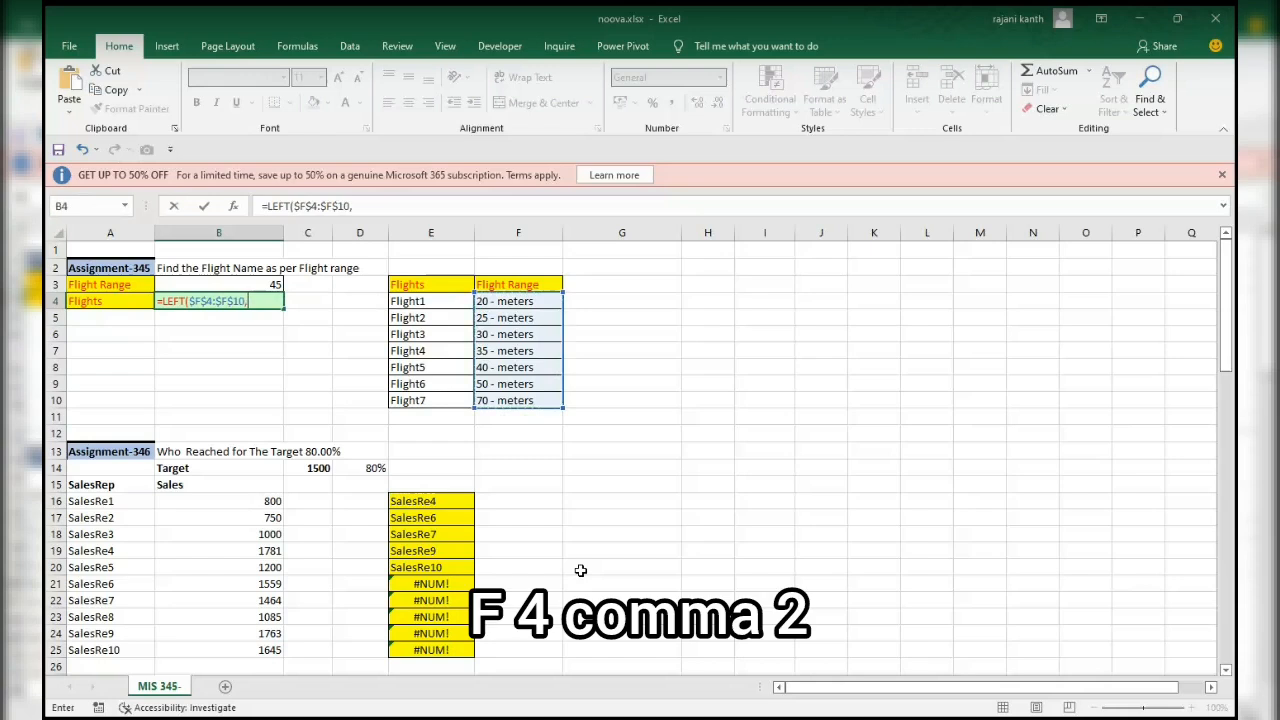
{"action": "type", "text": "2)"}
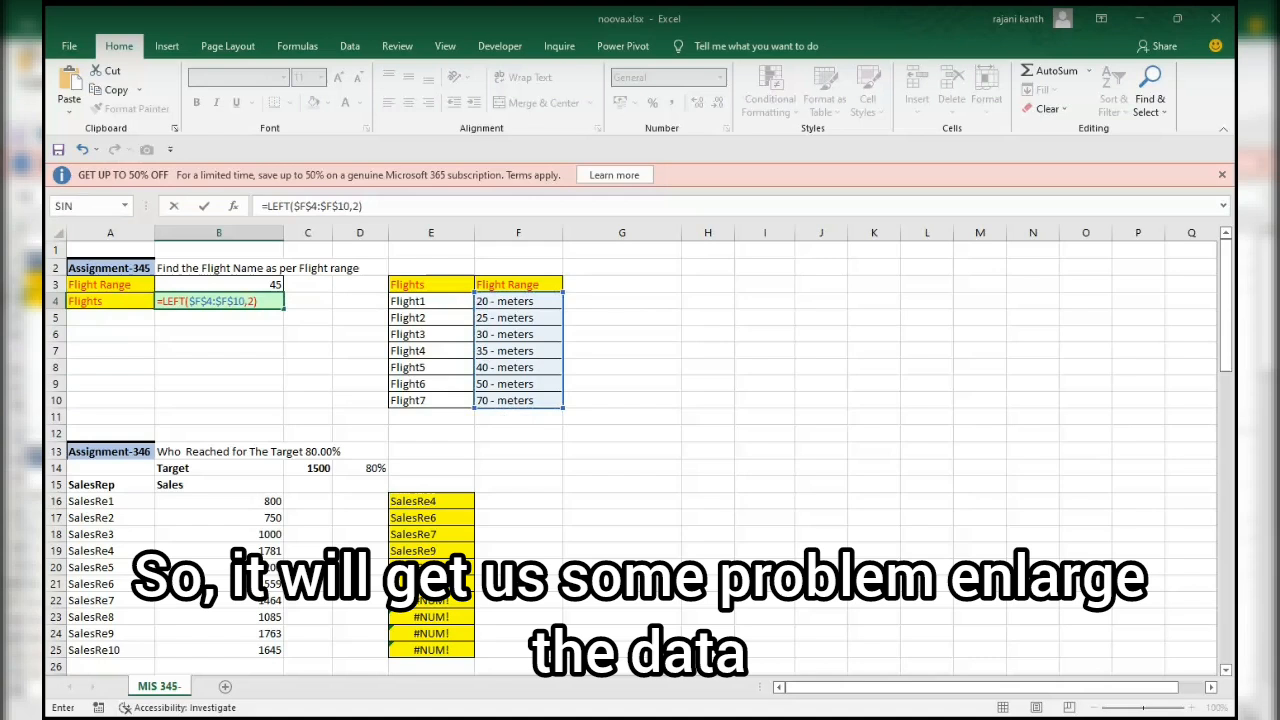
Replace the fixed character count in the B4 formula with SEARCH("-",$F$4:$F$10)-1 and close the LEFT function.
{"action": "key", "text": "BackSpace"}
{"action": "key", "text": "BackSpace"}
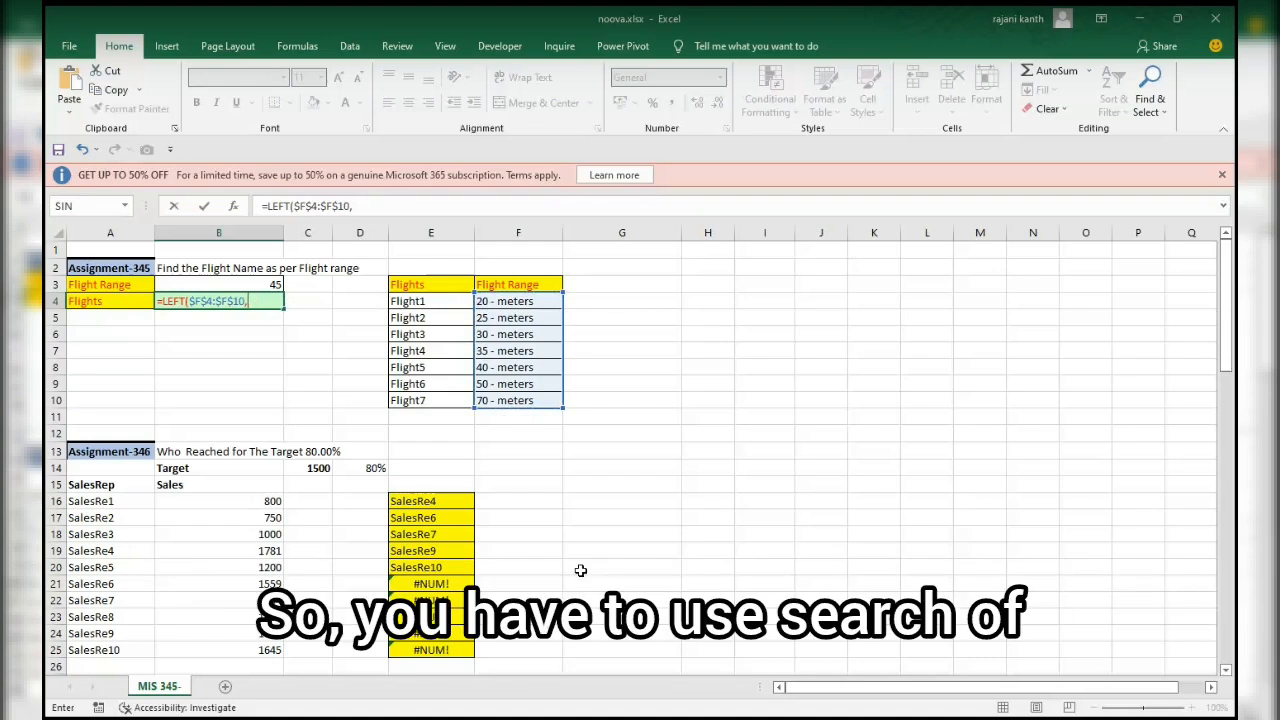
{"action": "type", "text": "SEARCH("}
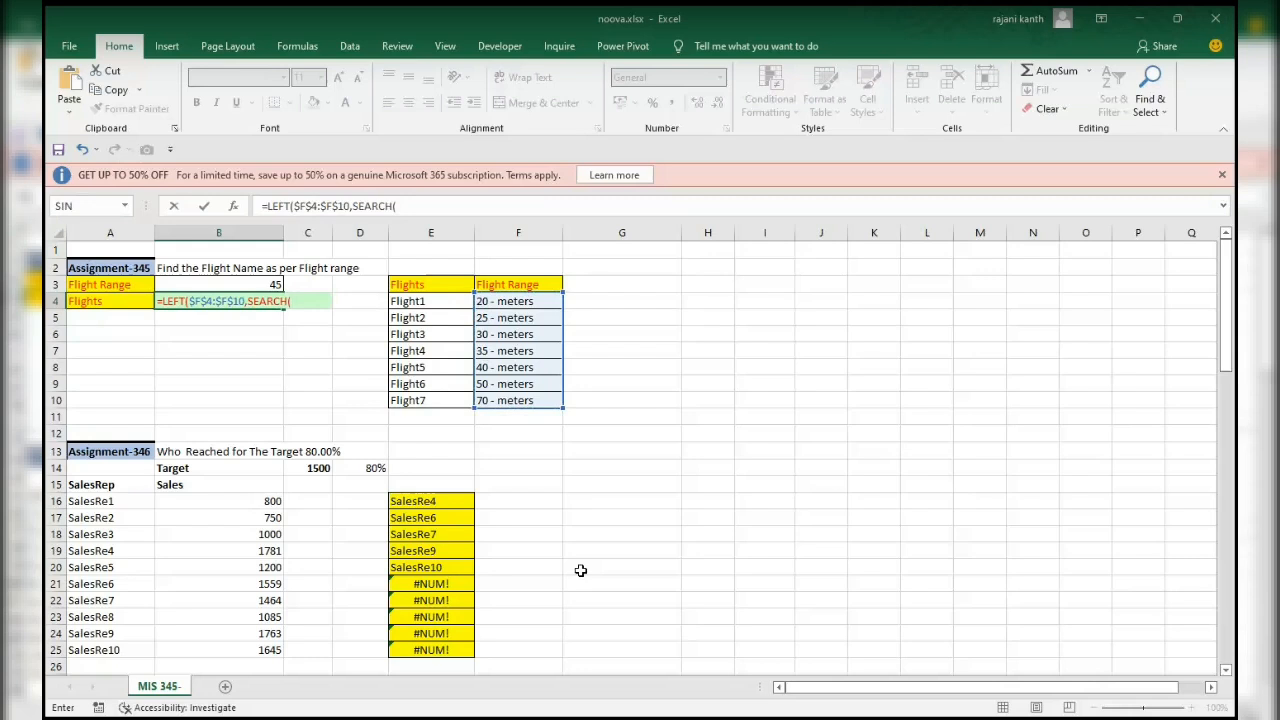
{"action": "type", "text": "\"-\""}
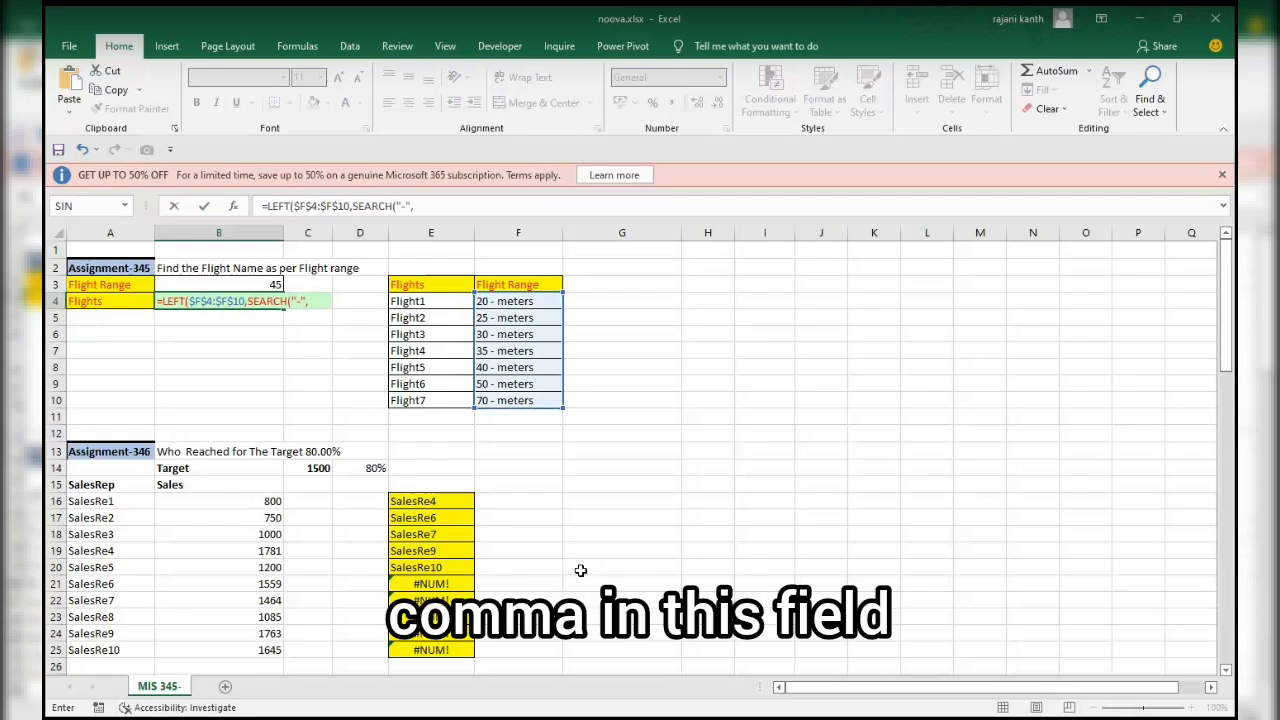
{"action": "type", "text": ","}
{"action": "key", "text": "Right"}
{"action": "key", "text": "Right"}
{"action": "key", "text": "Right"}
{"action": "key", "text": "Right"}
{"action": "key", "text": "ctrl+shift+Down"}
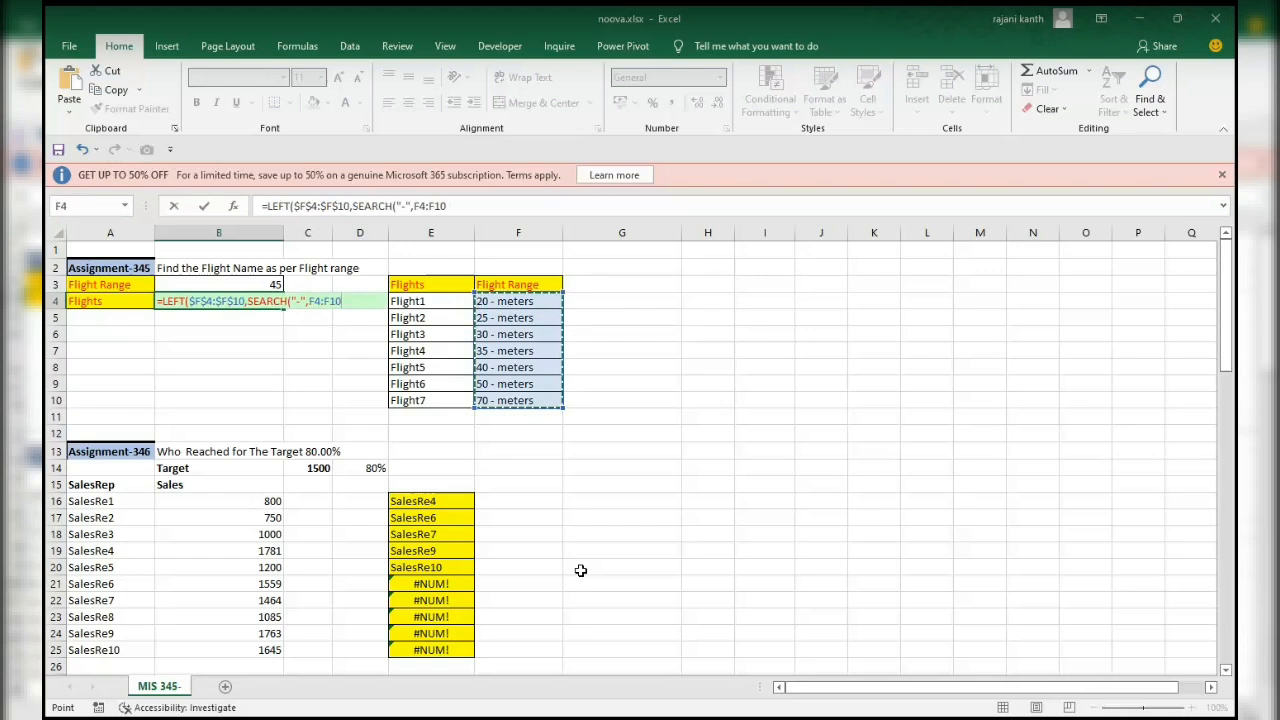
{"action": "key", "text": "F4"}
{"action": "type", "text": ")-1"}
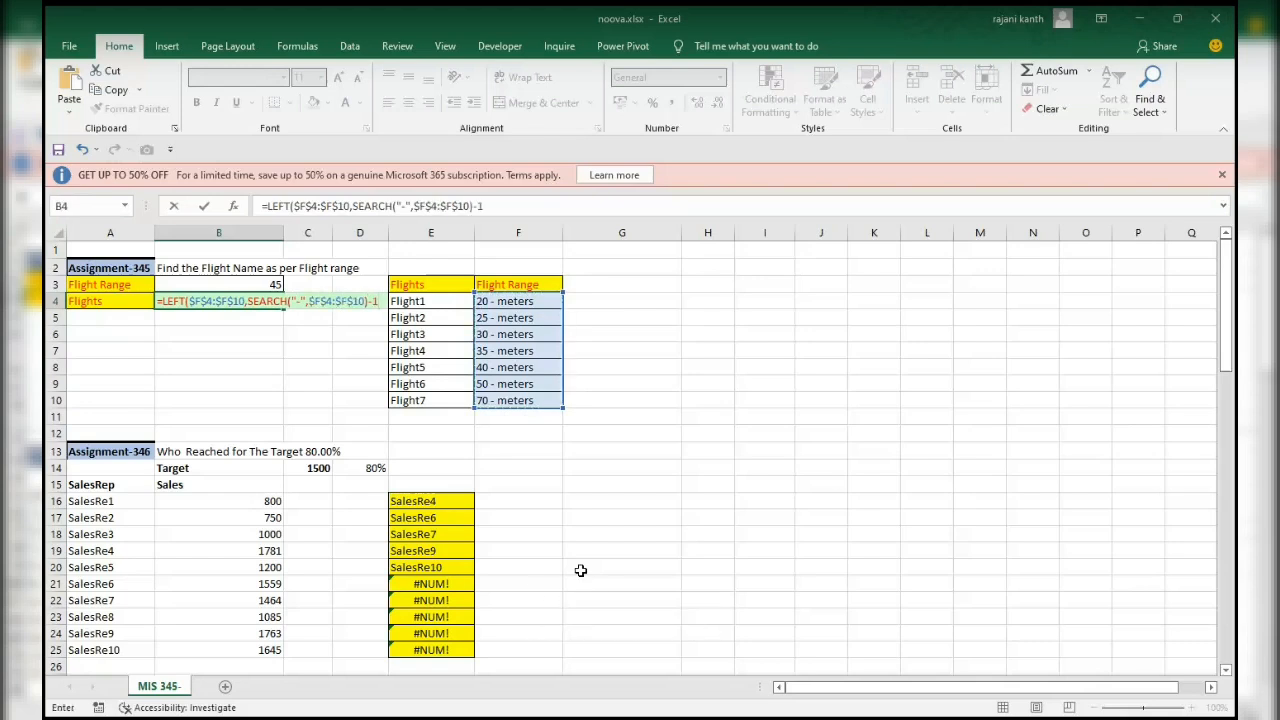
{"action": "type", "text": ")"}
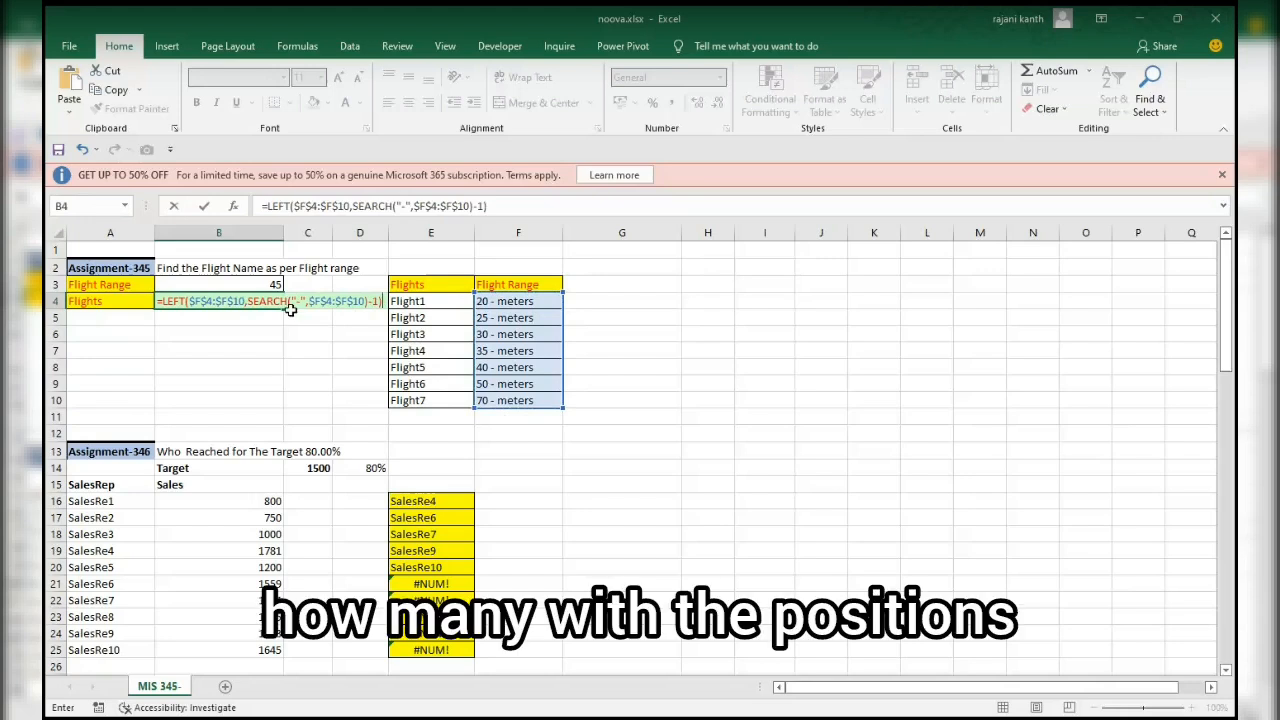
Preview the evaluated values of the SEARCH("-",$F$4:$F$10)-1 part of the B4 formula, and restore the formula.
{"action": "left_click_drag", "start_coordinate": [249, 301], "coordinate": [384, 302]}
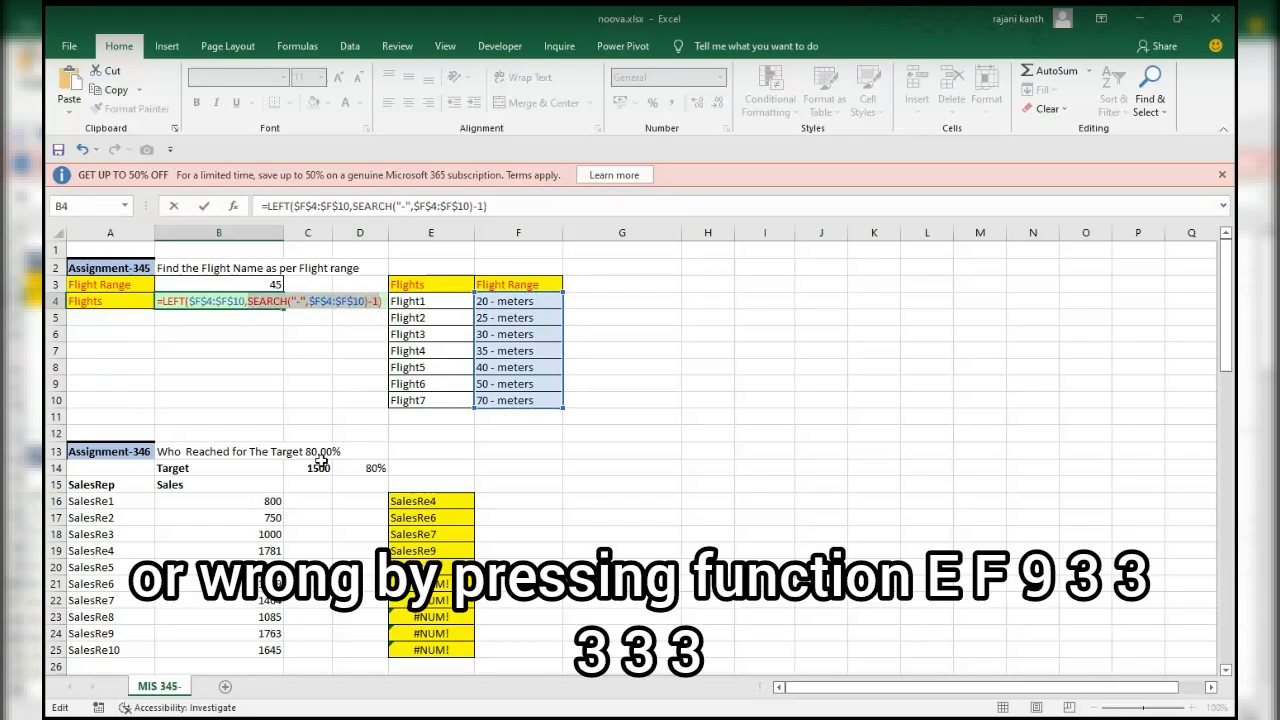
{"action": "key", "text": "F9"}
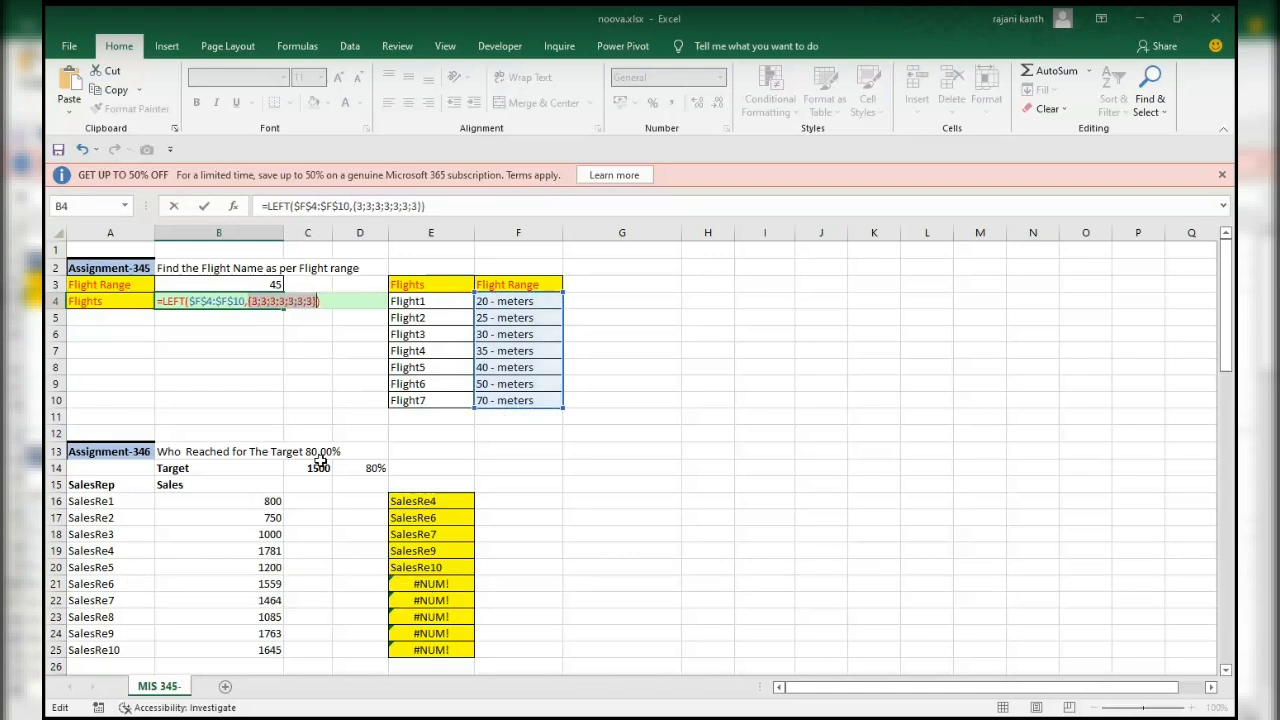
{"action": "key", "text": "ctrl+z"}
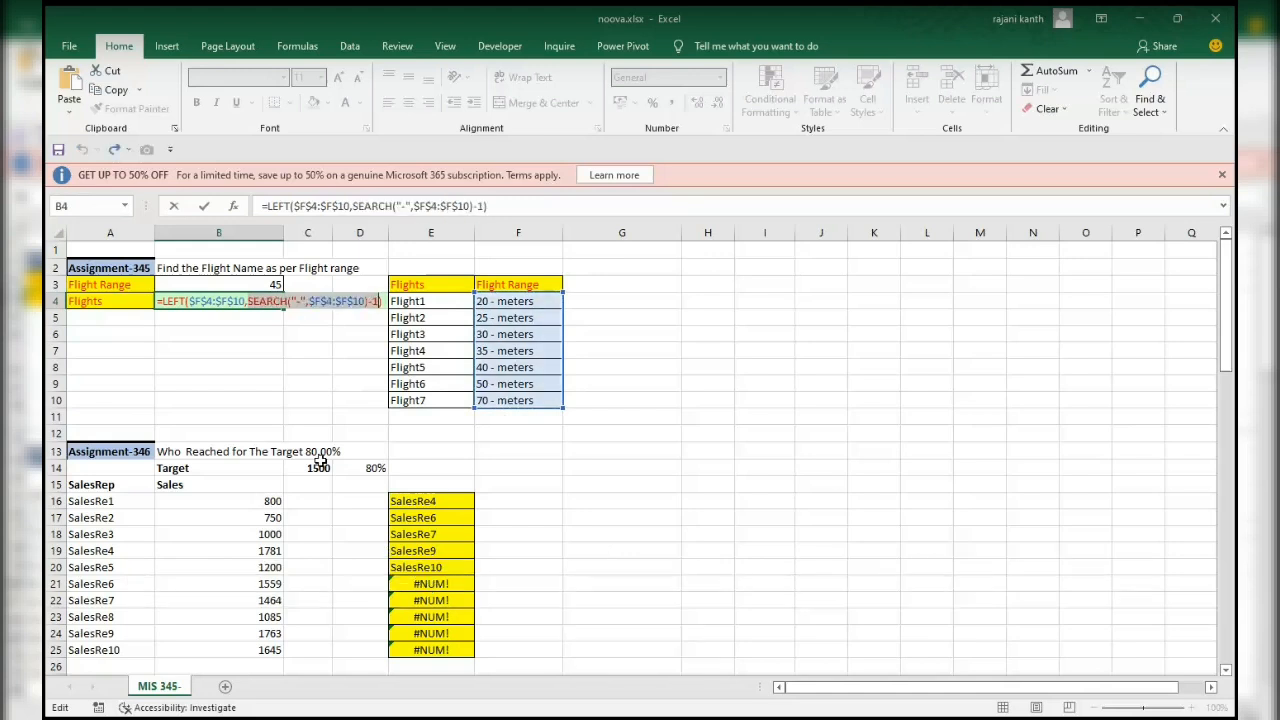
Add a space after the hyphen in the SEARCH text, and check the evaluated values of the whole formula and its SEARCH part.
{"action": "left_click", "coordinate": [300, 300]}
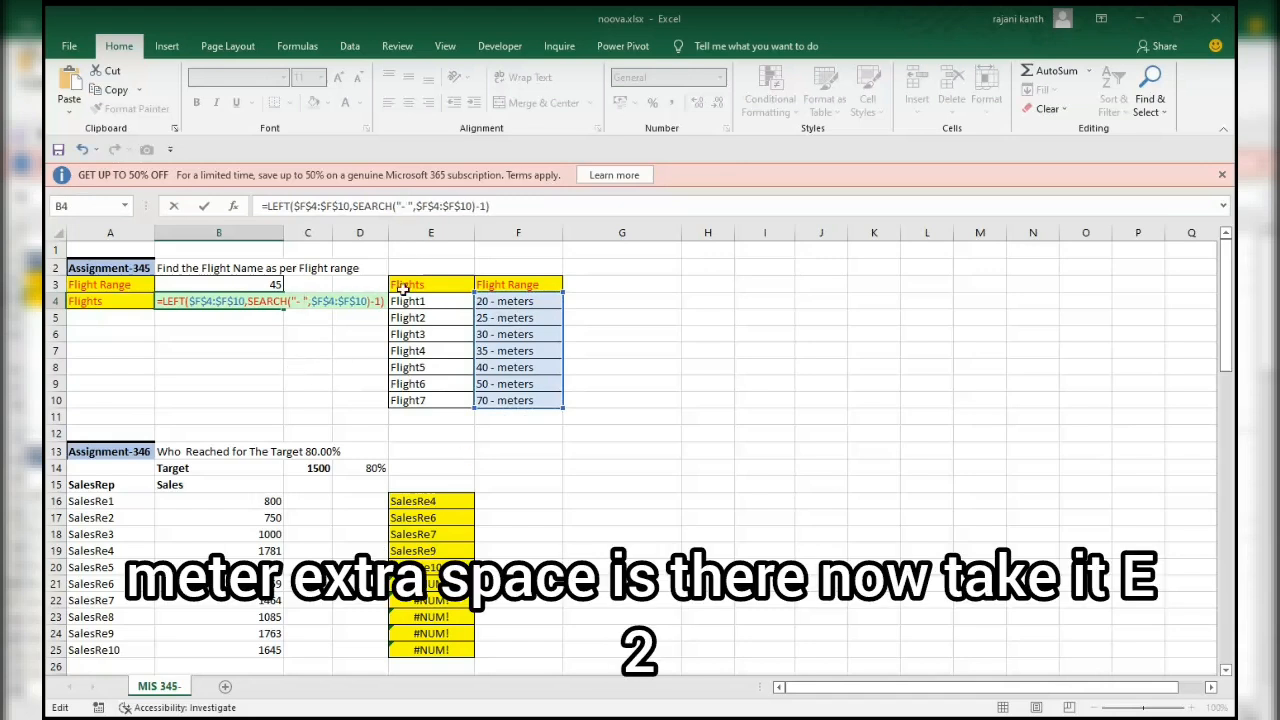
{"action": "left_click_drag", "start_coordinate": [388, 301], "coordinate": [145, 290]}
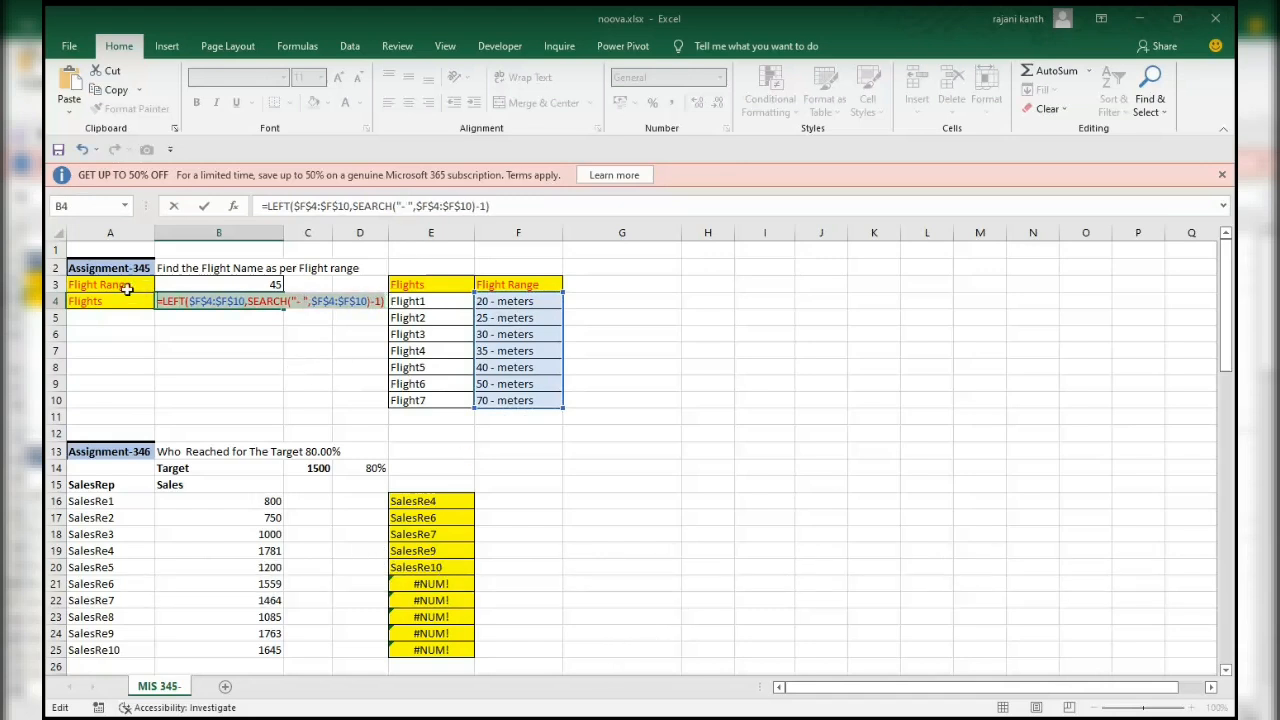
{"action": "key", "text": "F9"}
{"action": "key", "text": "ctrl+z"}
{"action": "left_click_drag", "start_coordinate": [248, 301], "coordinate": [379, 300]}
{"action": "key", "text": "F9"}
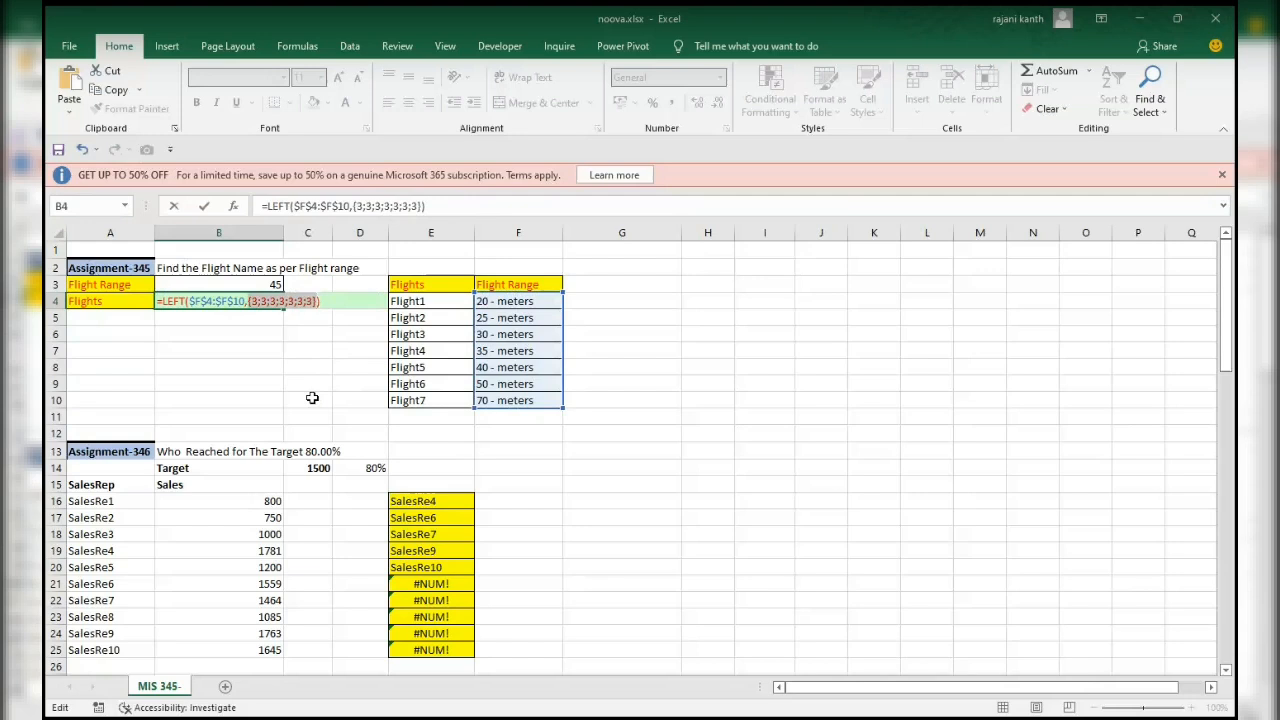
{"action": "key", "text": "ctrl+z"}
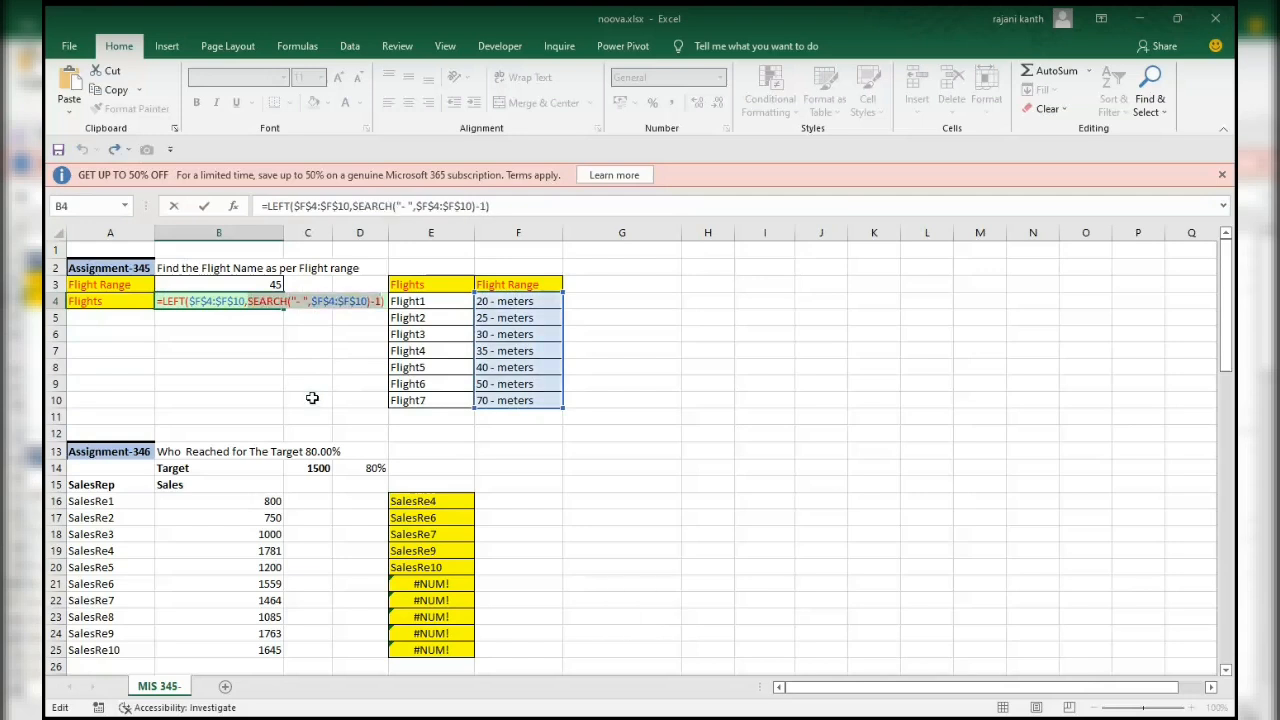
Add a space before the hyphen so the SEARCH text is " - ", and check the evaluated values of the SEARCH part and whole formula.
{"action": "left_click", "coordinate": [296, 300]}
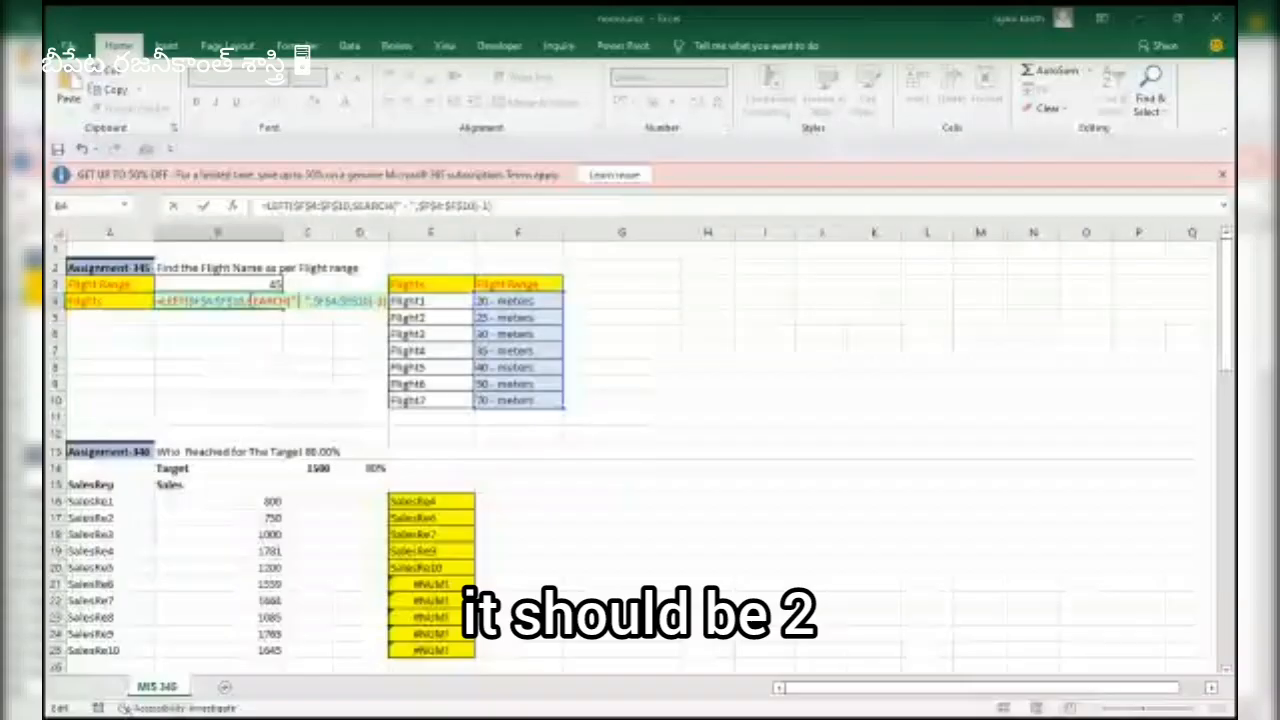
{"action": "left_click_drag", "start_coordinate": [248, 300], "coordinate": [384, 300]}
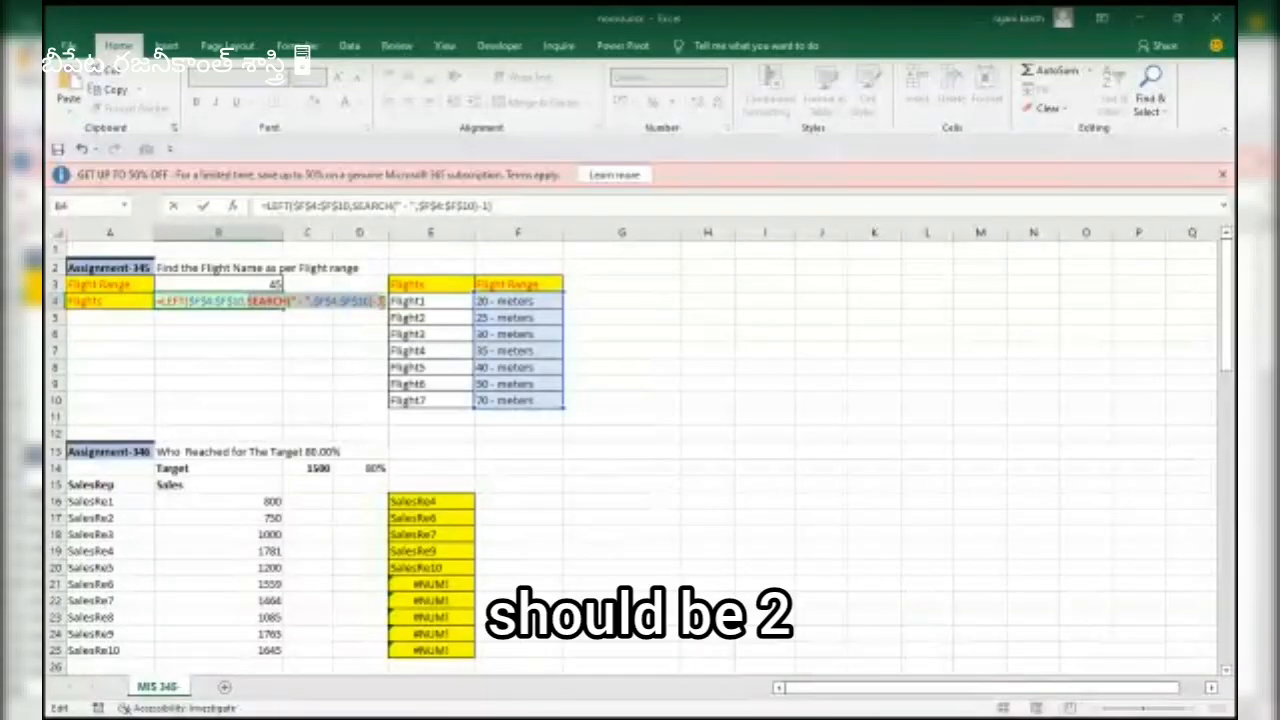
{"action": "key", "text": "F9"}
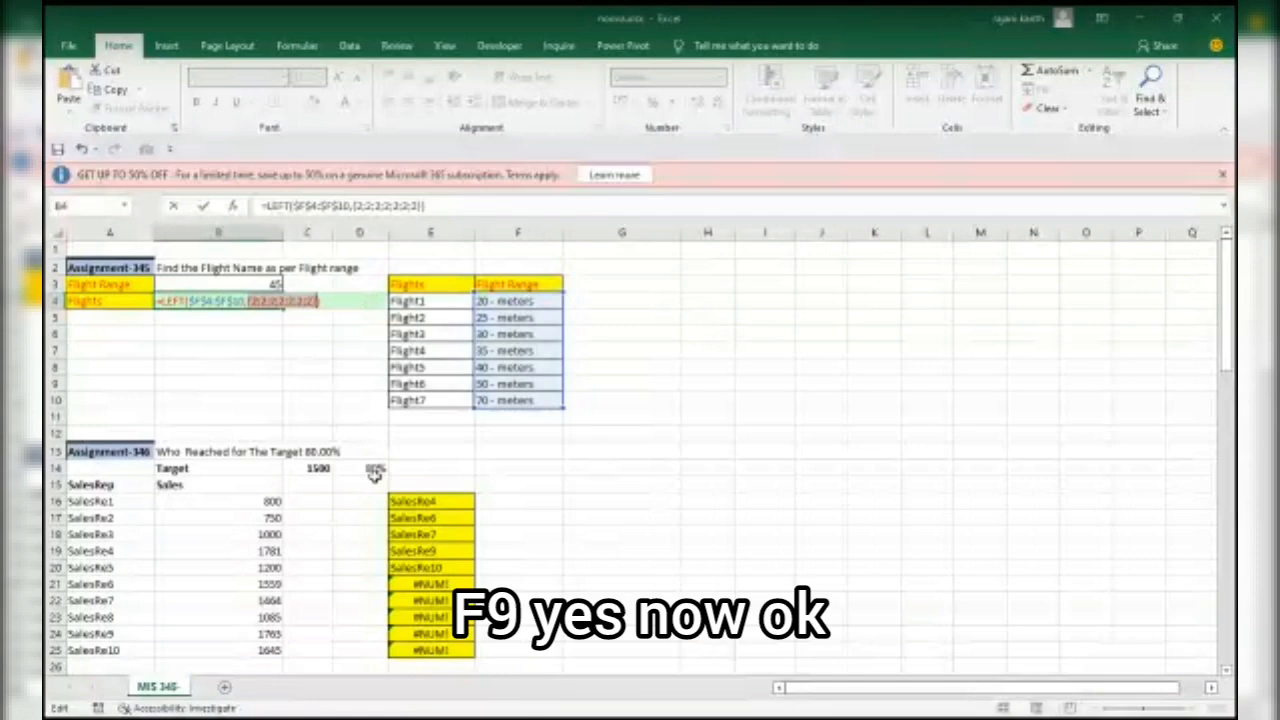
{"action": "key", "text": "ctrl+z"}
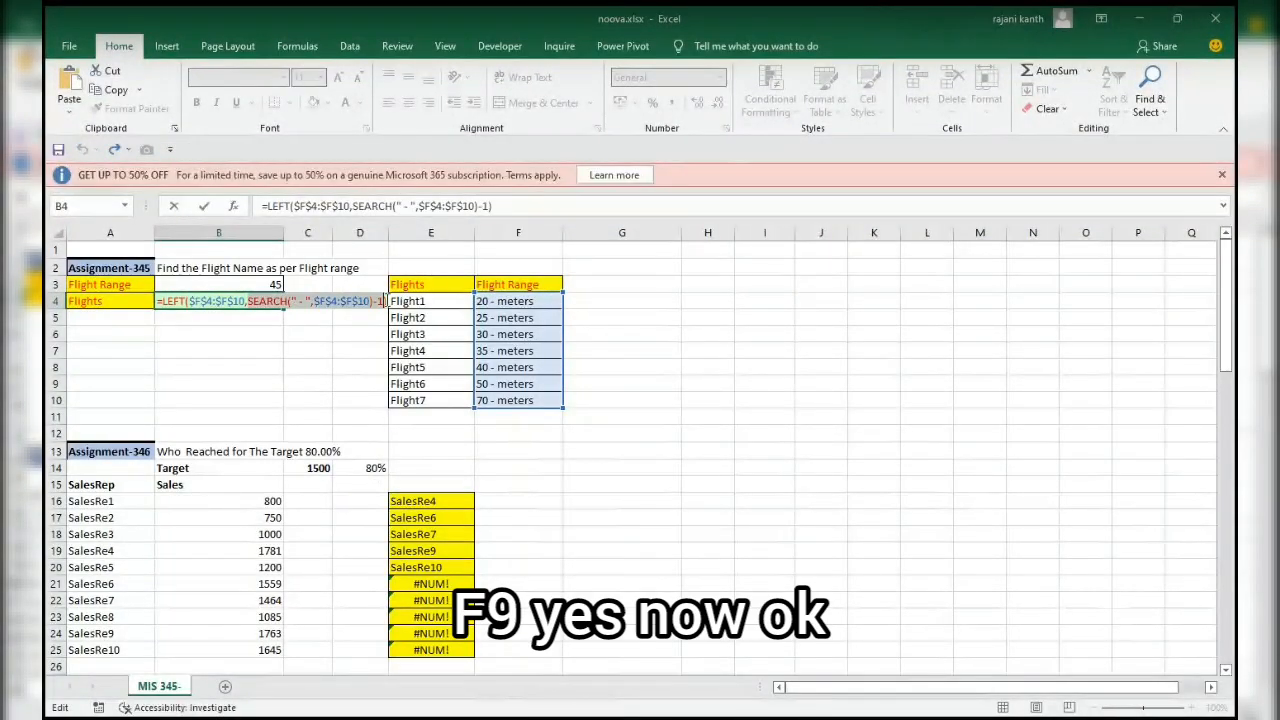
{"action": "left_click_drag", "start_coordinate": [387, 301], "coordinate": [101, 300]}
{"action": "key", "text": "F9"}
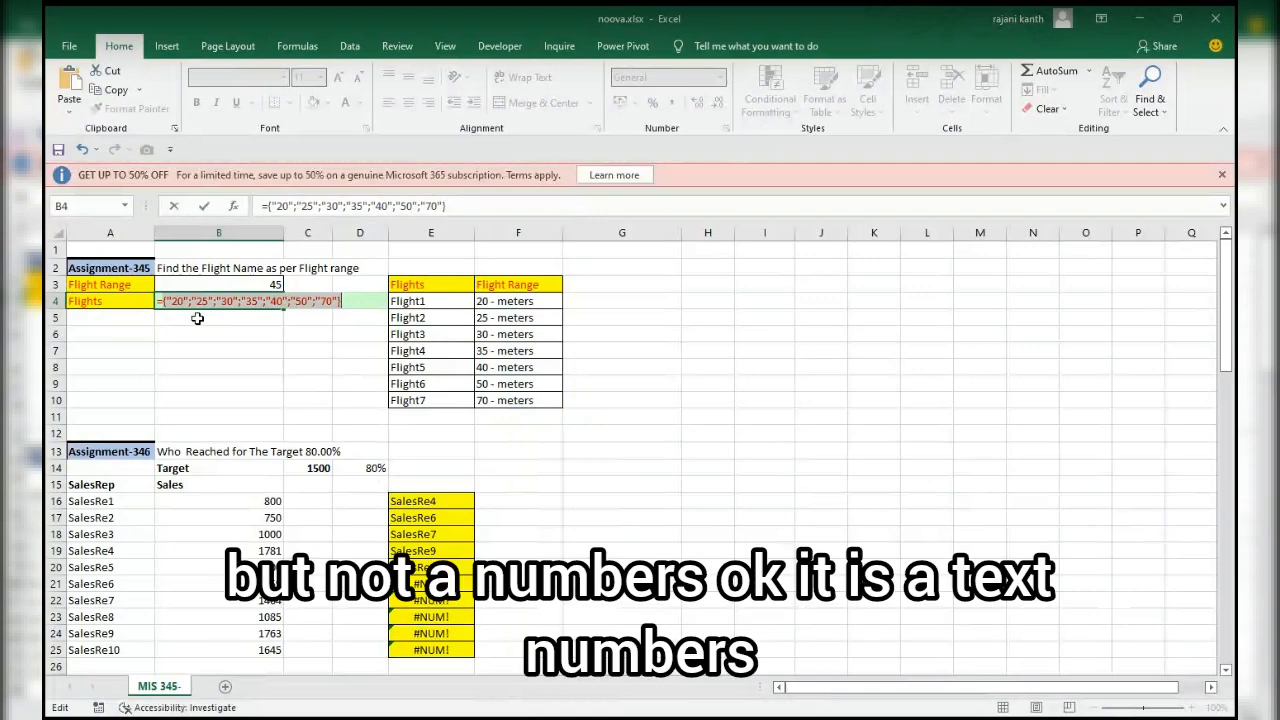
{"action": "key", "text": "ctrl+z"}
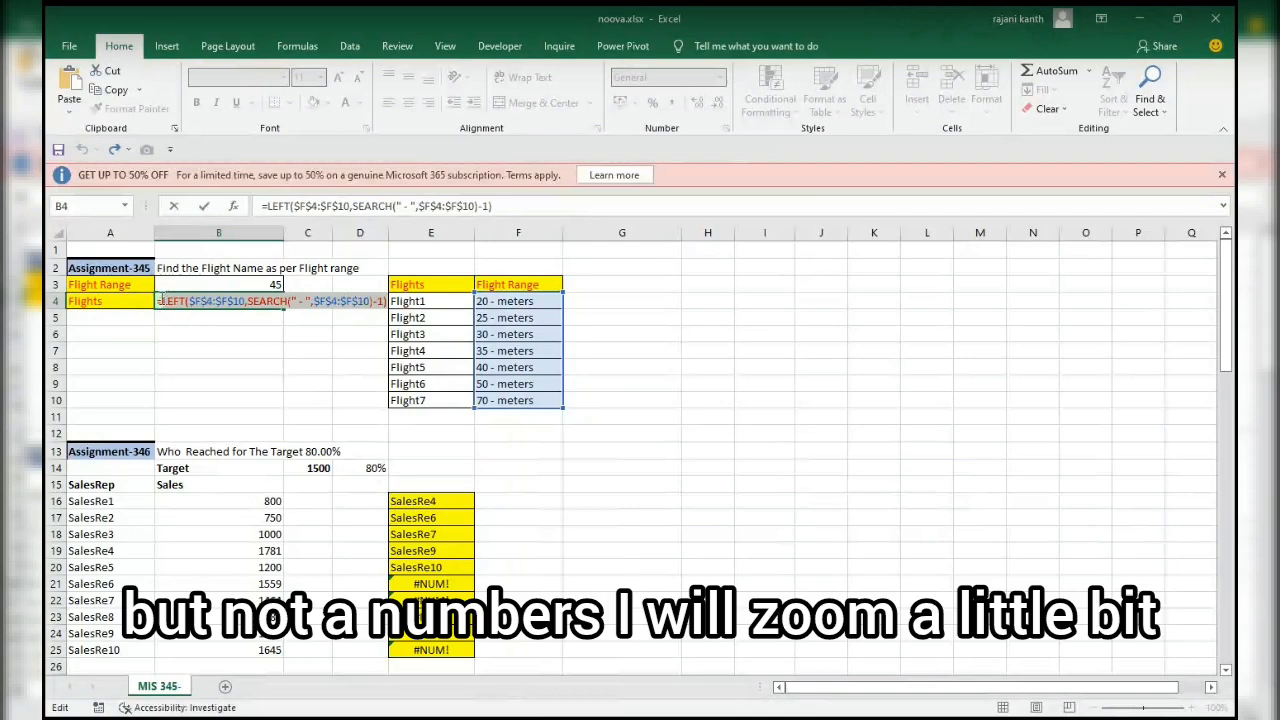
Store the unfinished LEFT formula in B4 as plain text by adding a leading character before its equals sign.
{"action": "left_click", "coordinate": [161, 299]}
{"action": "type", "text": "."}
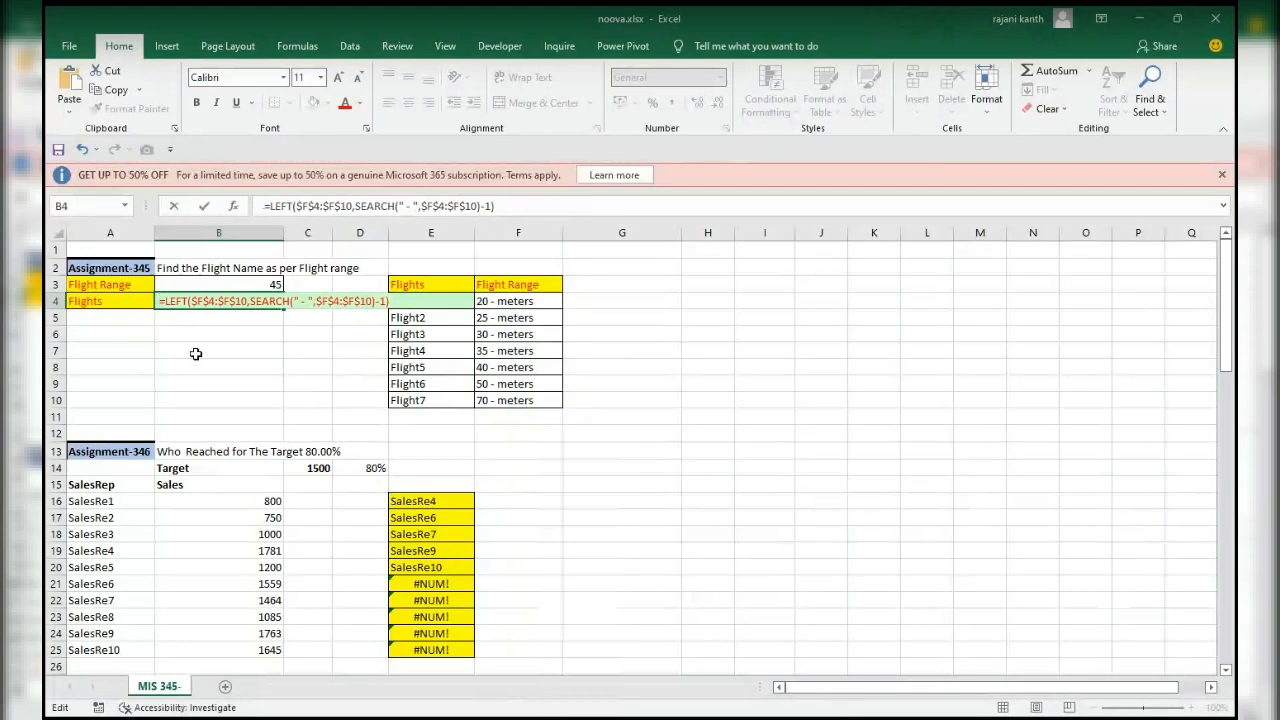
{"action": "left_click", "coordinate": [196, 354]}
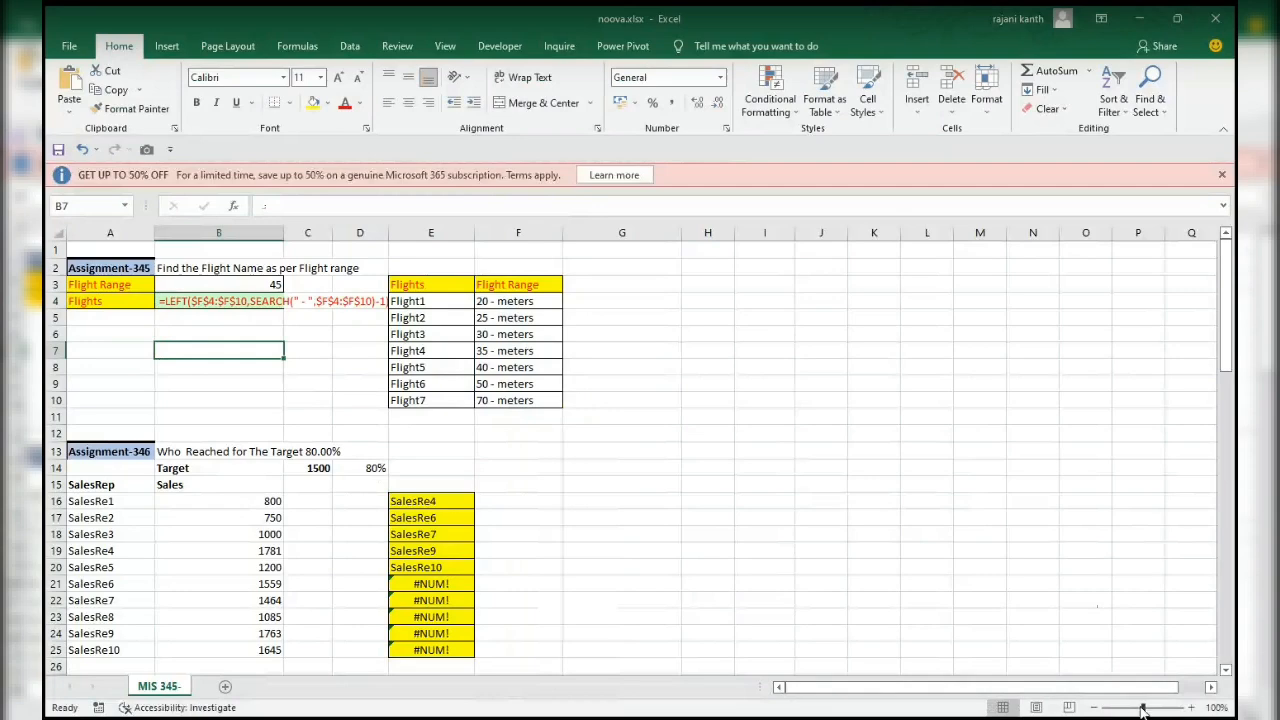
{"action": "left_click_drag", "start_coordinate": [1146, 710], "coordinate": [1150, 708]}
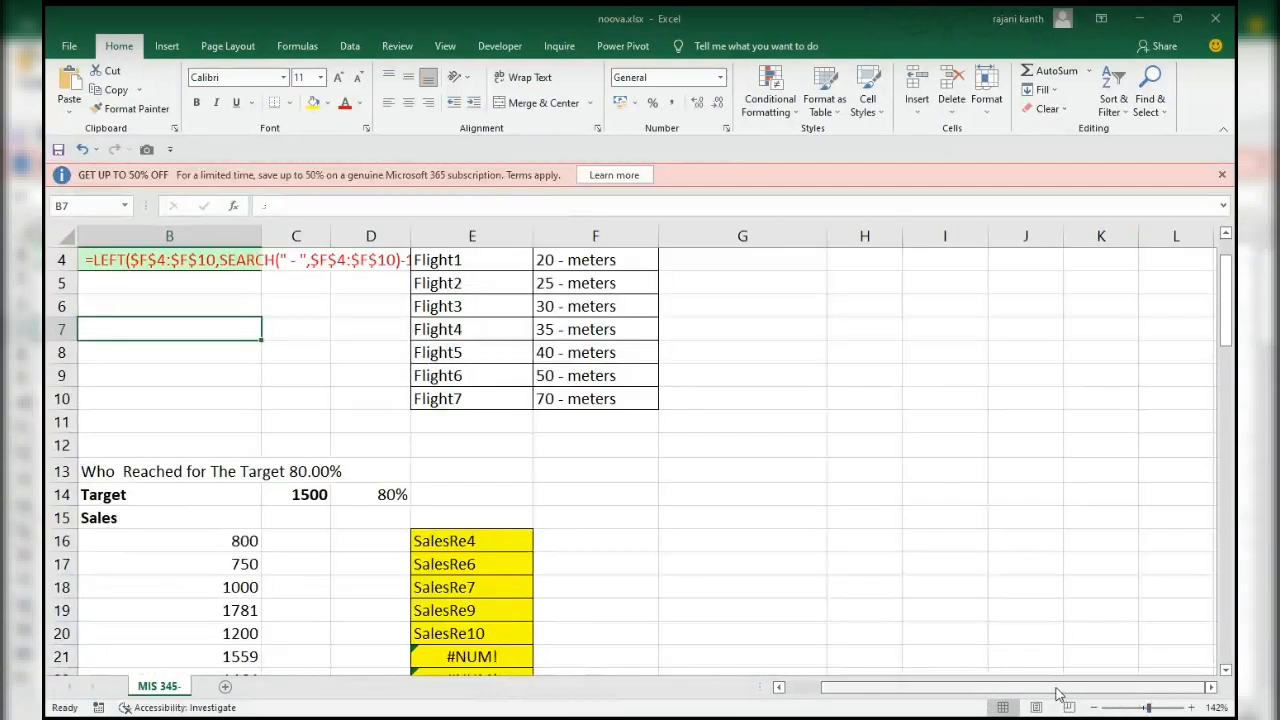
Reactivate the B4 LEFT formula by removing its leading character, preview its evaluated values, and restore the formula.
{"action": "left_click_drag", "start_coordinate": [1060, 688], "coordinate": [945, 693]}
{"action": "left_click", "coordinate": [284, 261]}
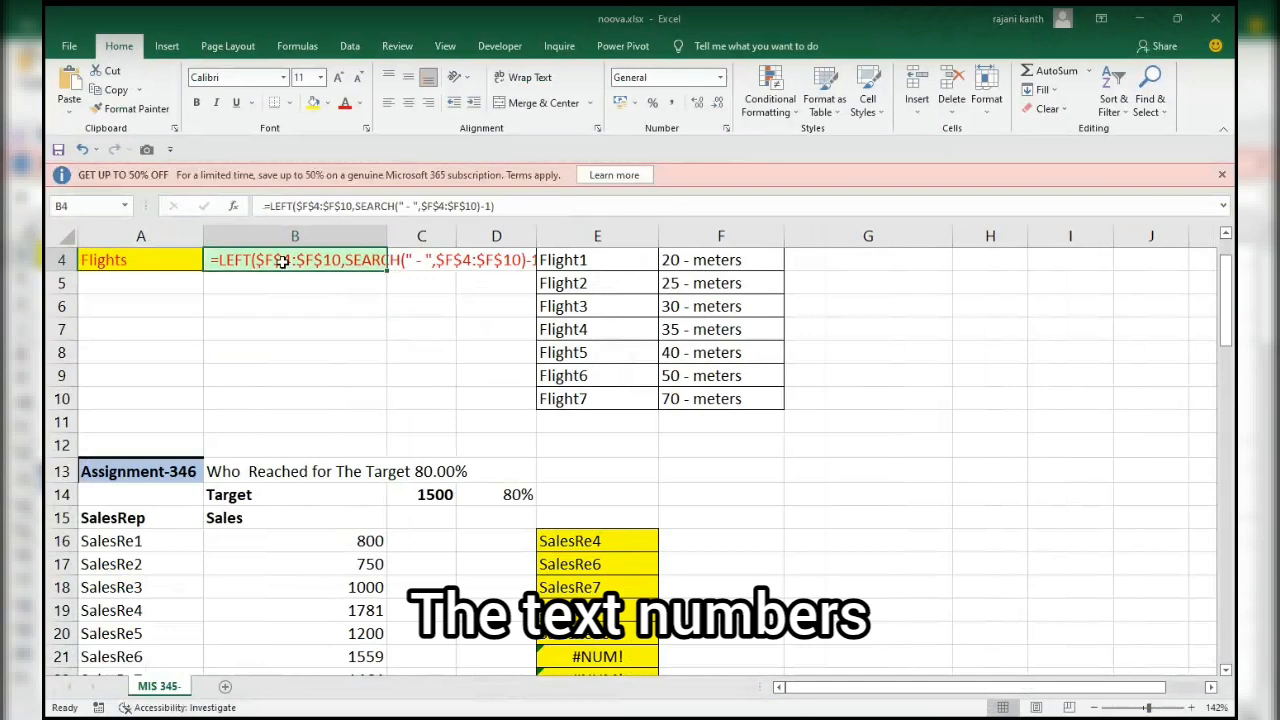
{"action": "double_click", "coordinate": [284, 261]}
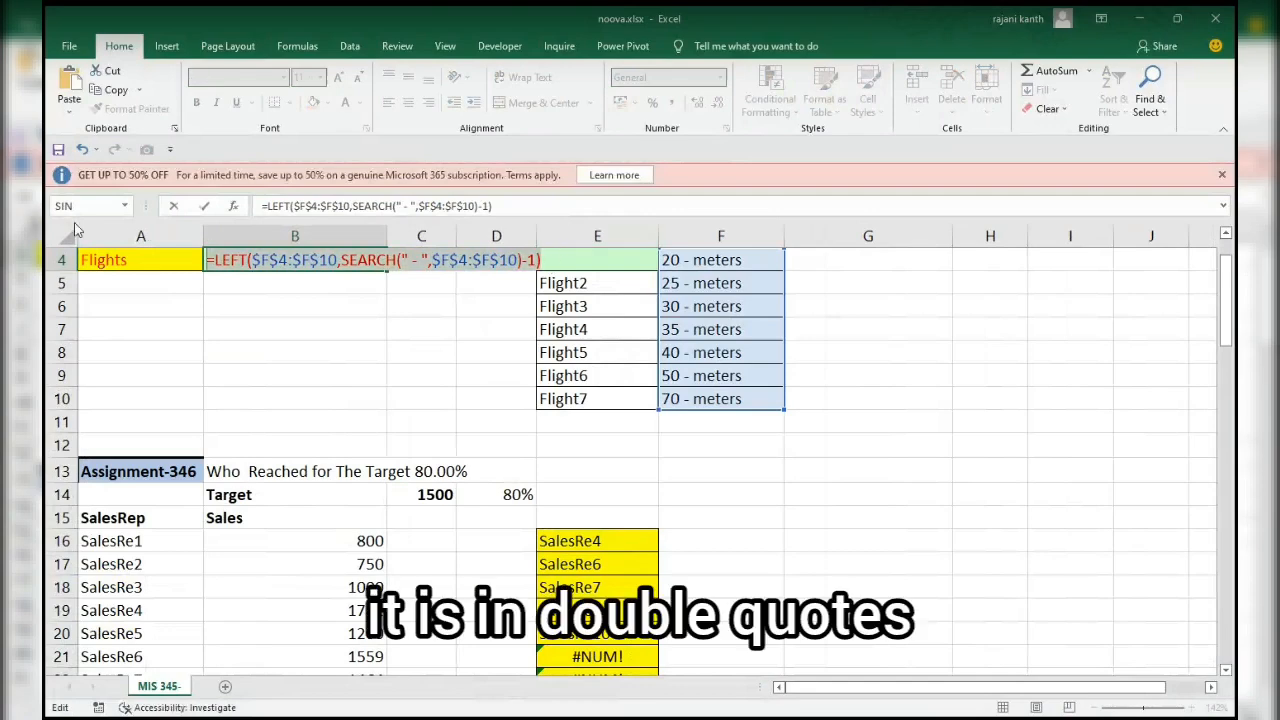
{"action": "key", "text": "F9"}
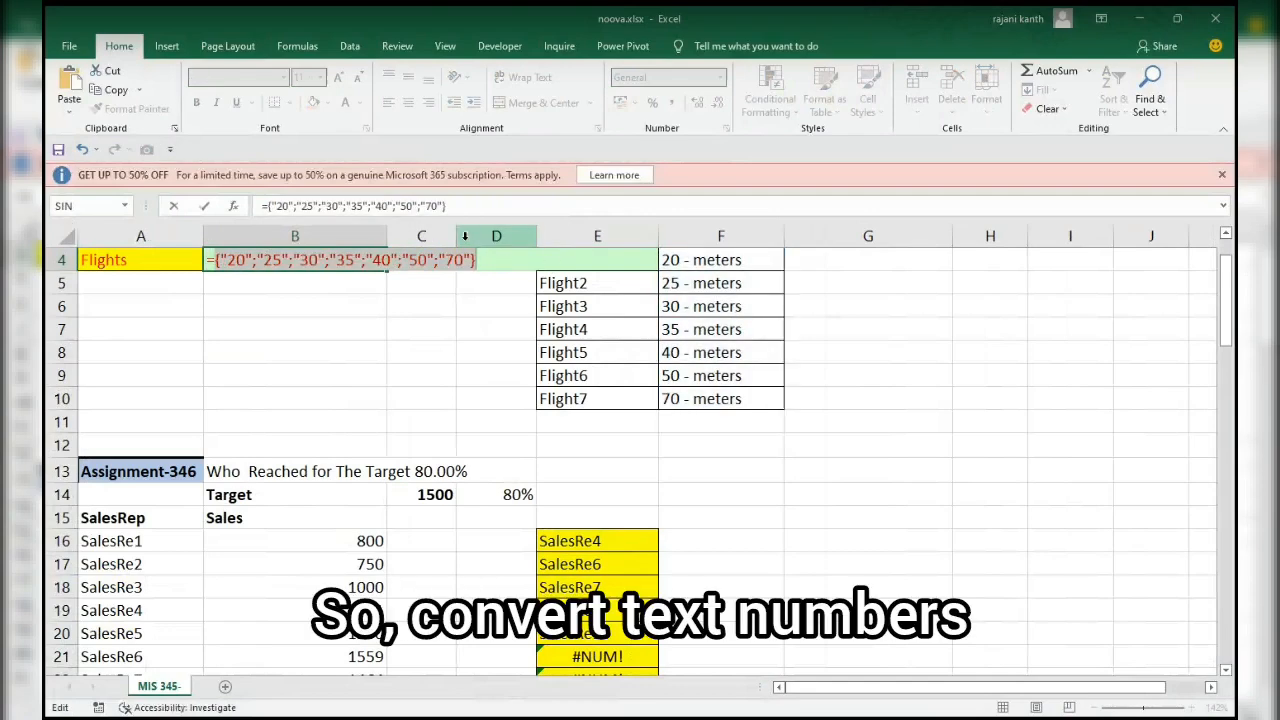
{"action": "key", "text": "ctrl+z"}
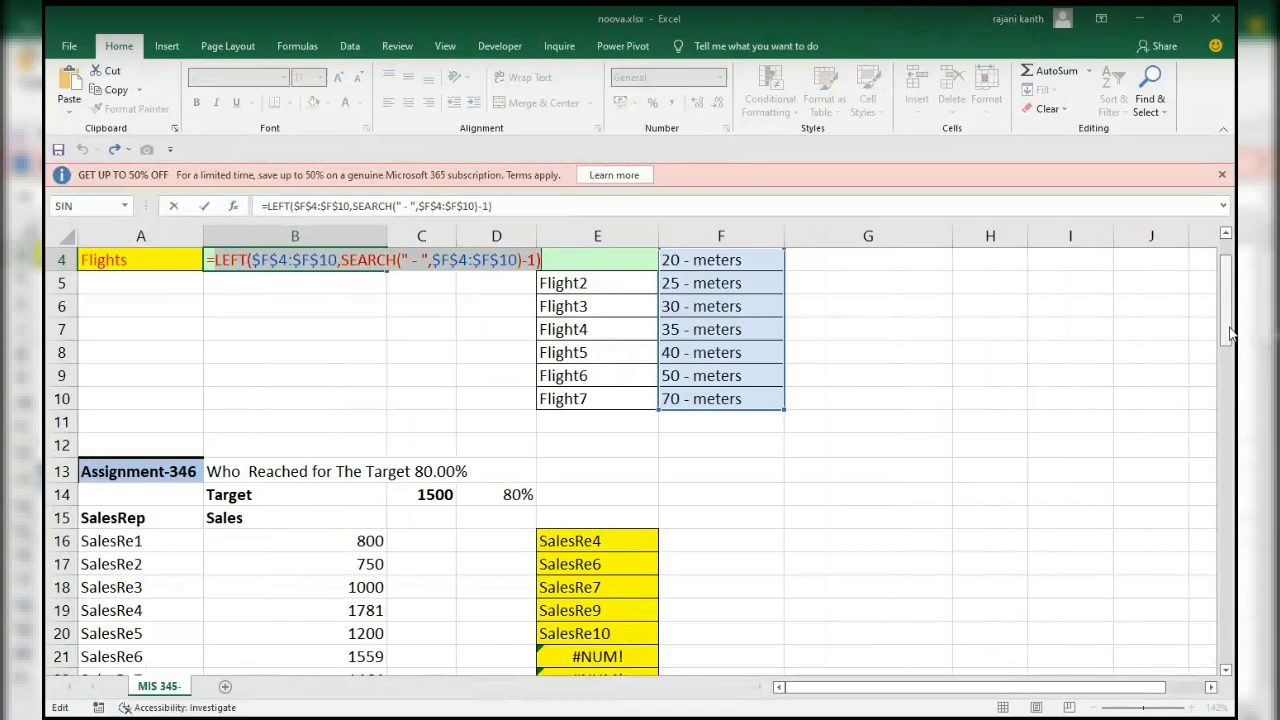
Insert a double negative (--) before LEFT in the B4 formula, preview the converted values, and restore the formula.
{"action": "scroll", "coordinate": [1233, 358], "scroll_direction": "up", "scroll_amount": 1}
{"action": "left_click", "coordinate": [217, 332]}
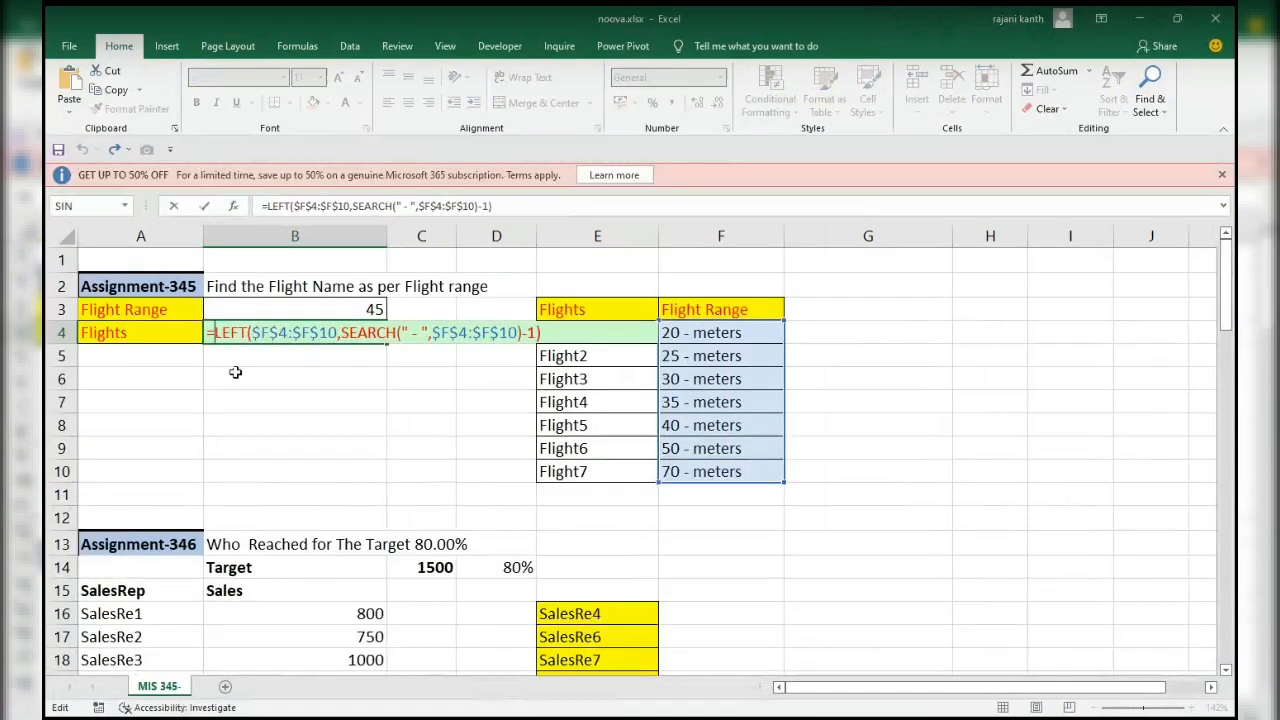
{"action": "type", "text": "--"}
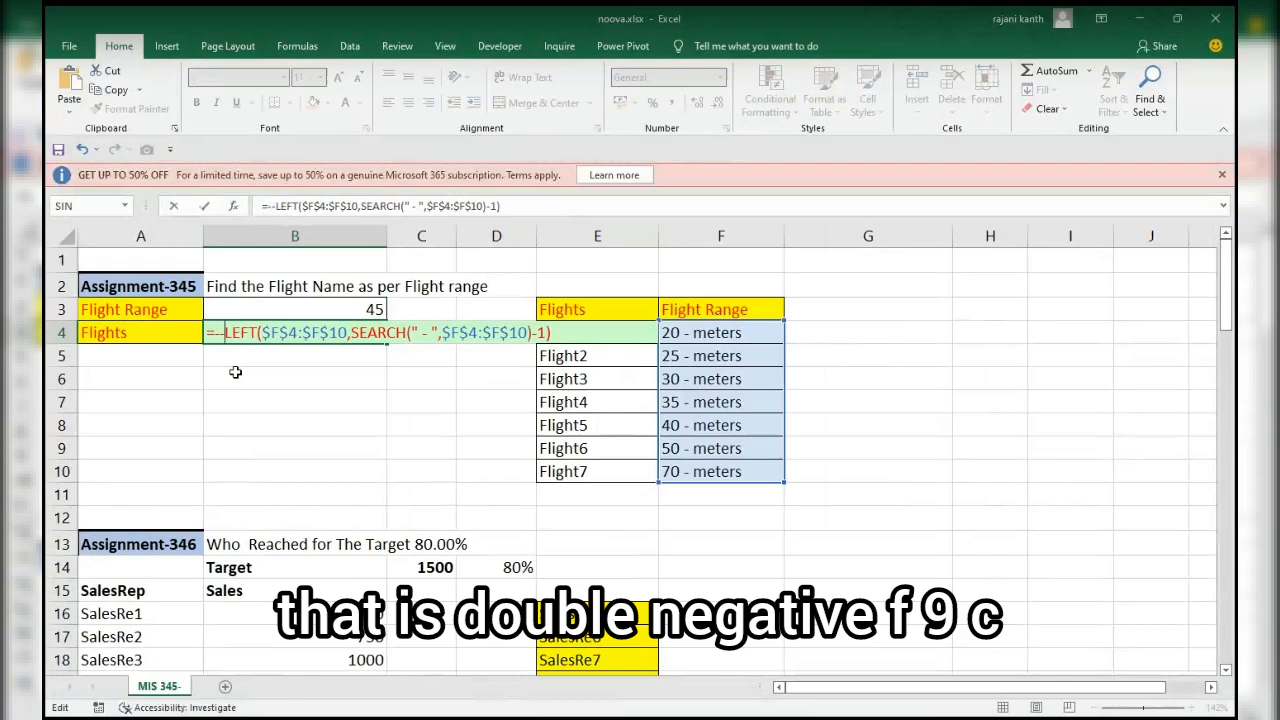
{"action": "key", "text": "F9"}
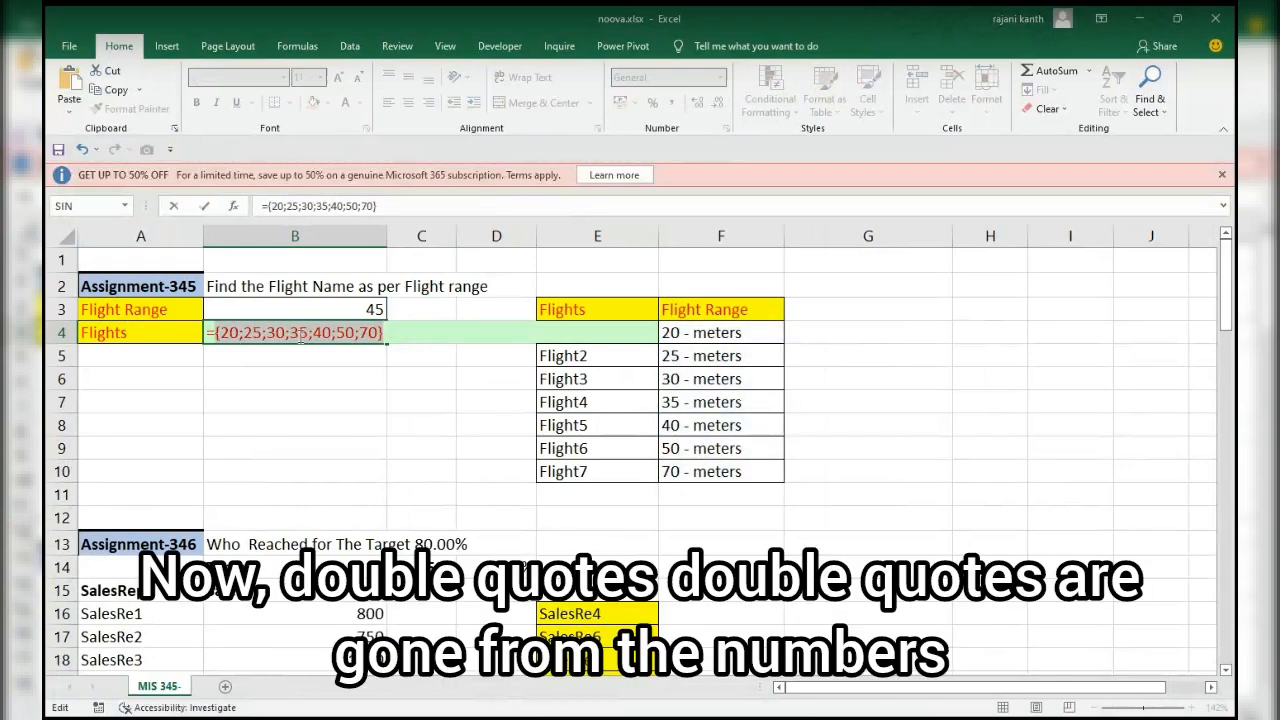
{"action": "key", "text": "ctrl+z"}
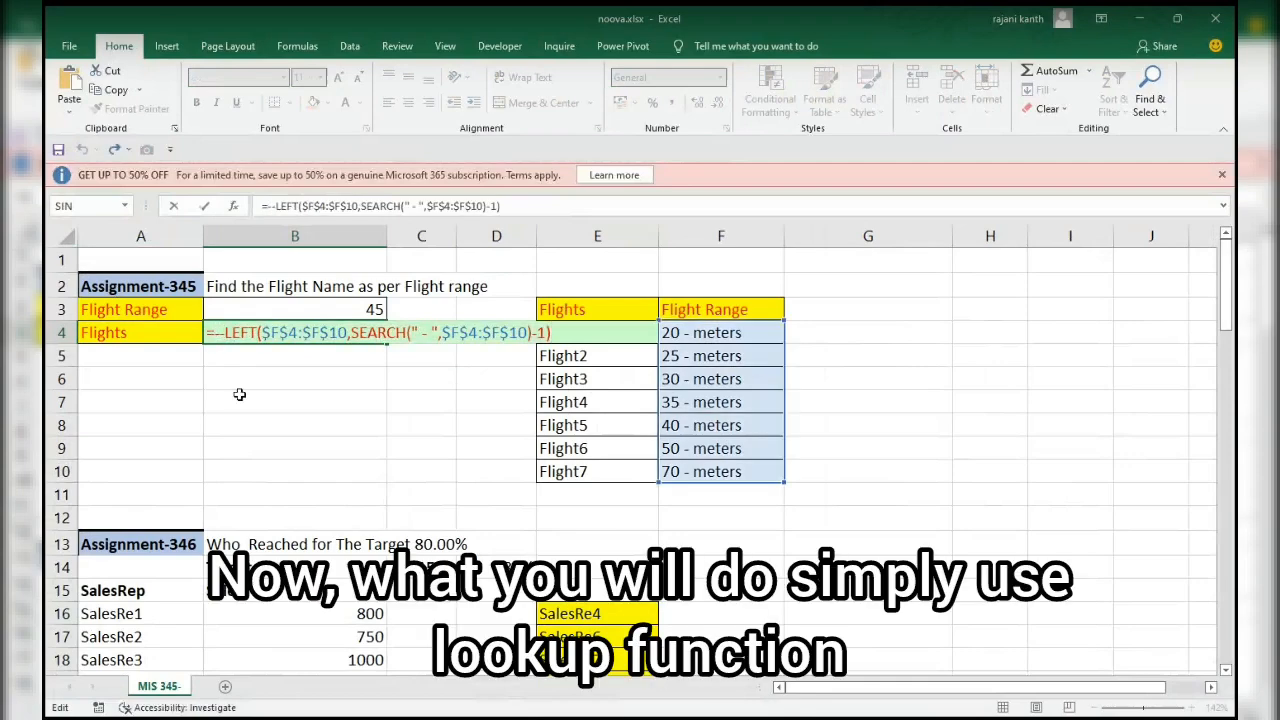
Insert LOOKUP( before the double negative in the B4 formula, with B3 as its lookup value.
{"action": "type", "text": "lookup"}
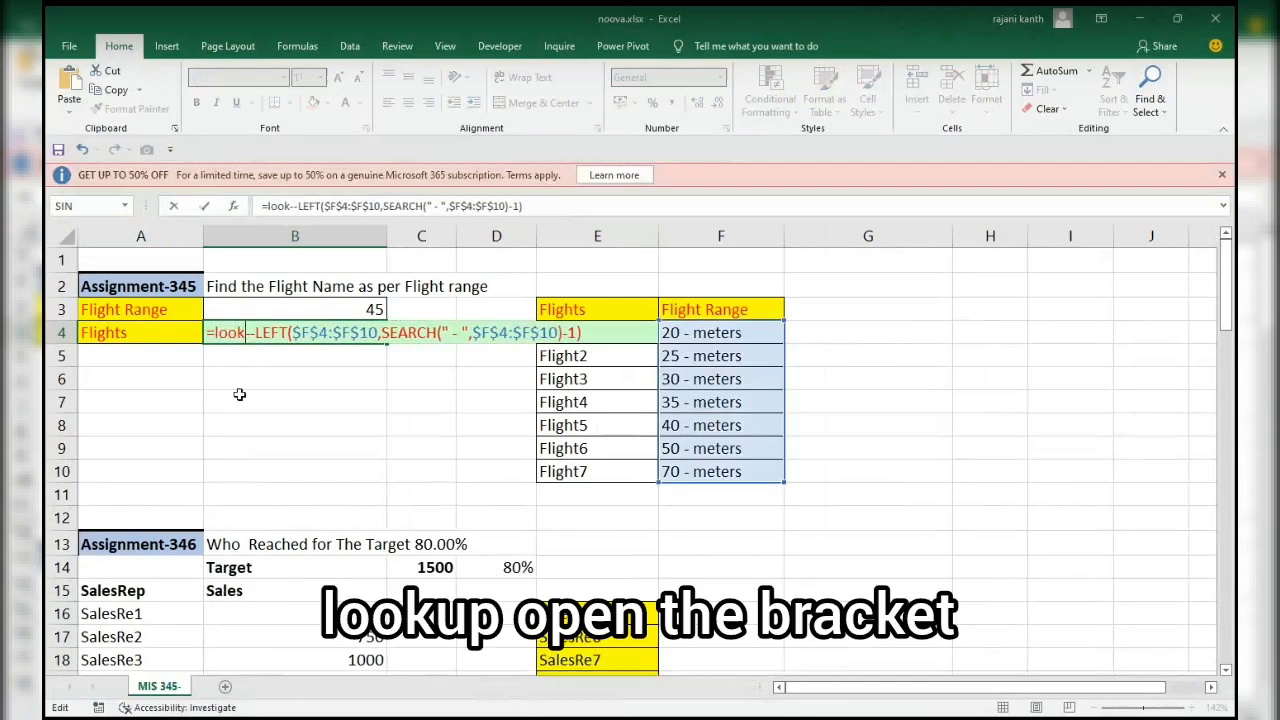
{"action": "key", "text": "Tab"}
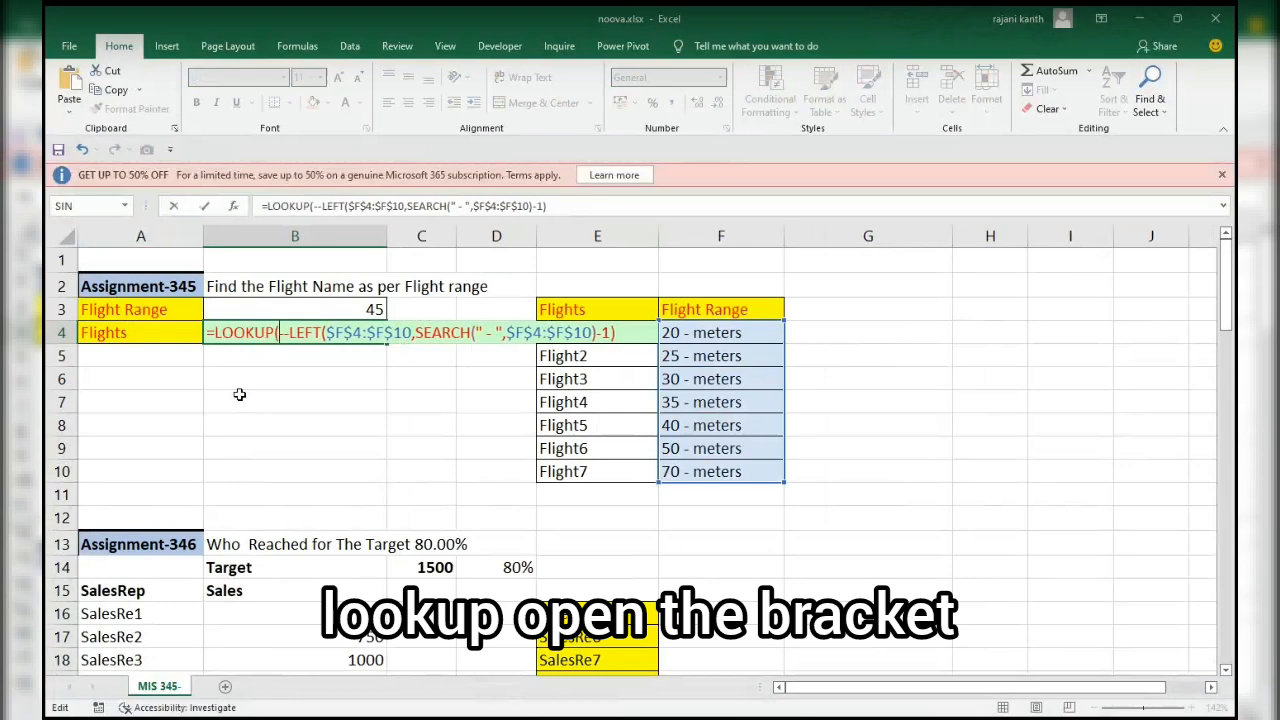
{"action": "left_click", "coordinate": [338, 313]}
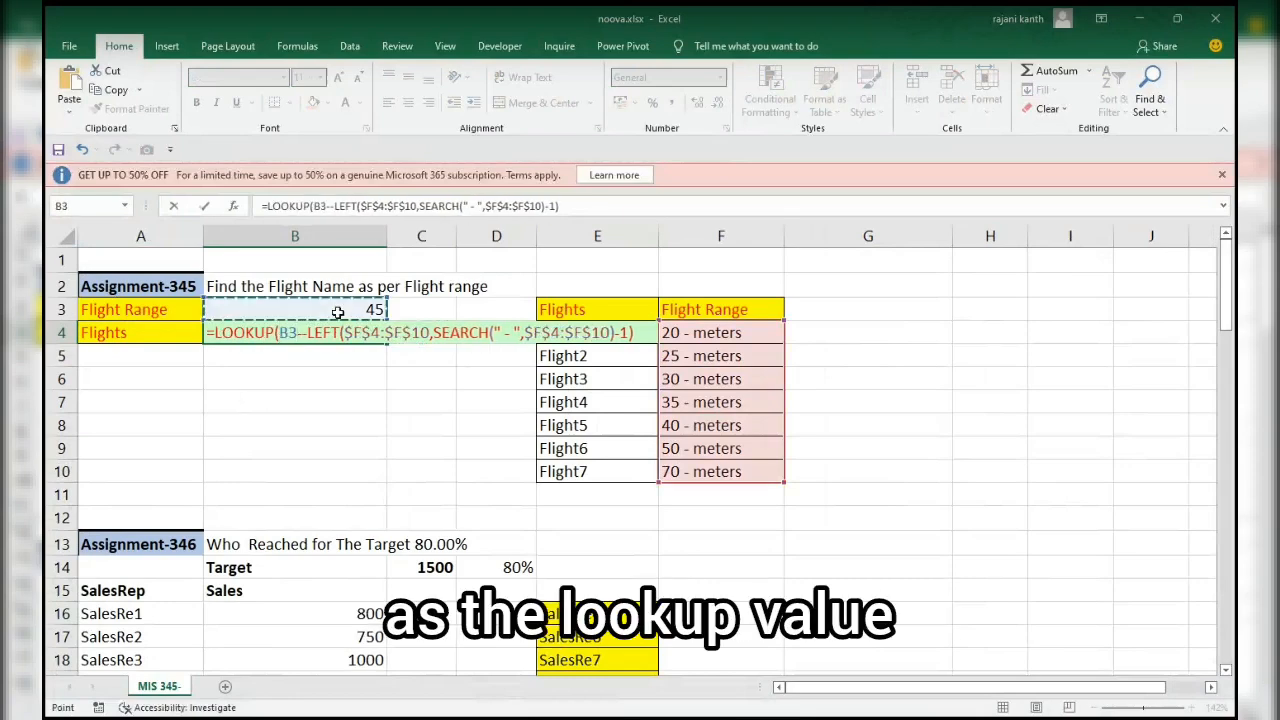
{"action": "type", "text": ","}
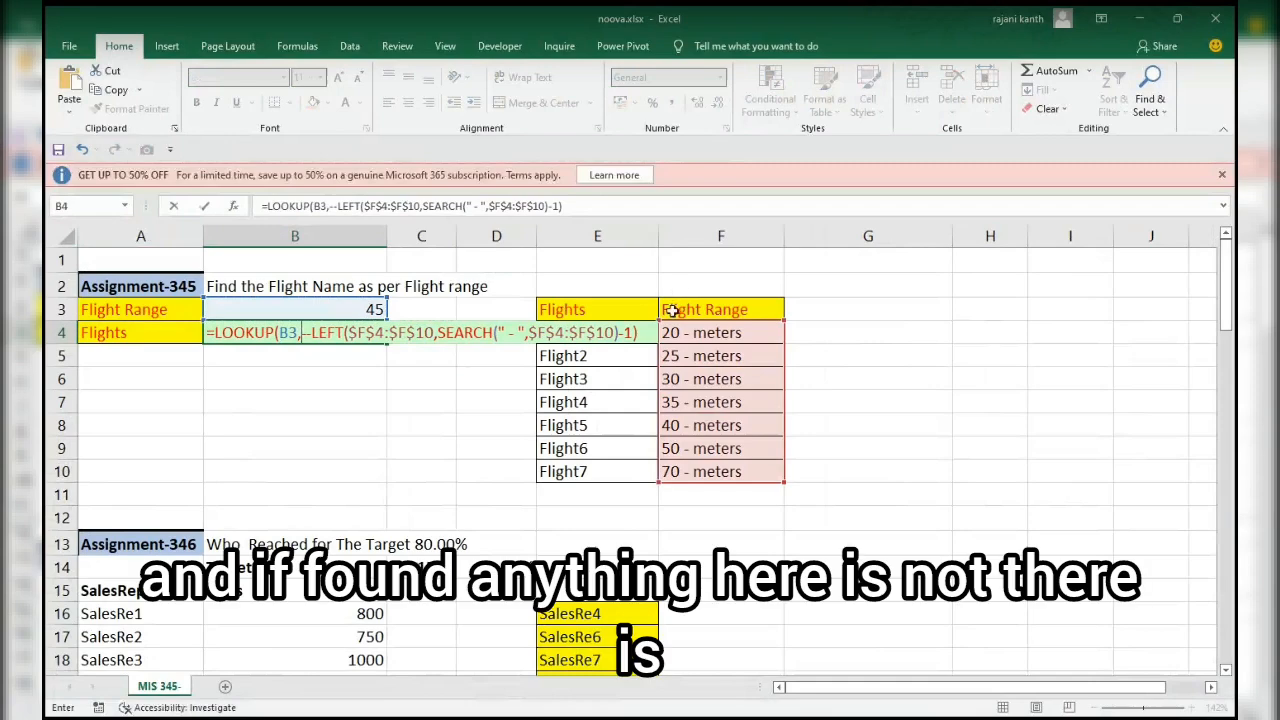
Add the absolute range $E$4:$E$10 as the LOOKUP result vector, and enter the completed formula in B4.
{"action": "left_click", "coordinate": [642, 332]}
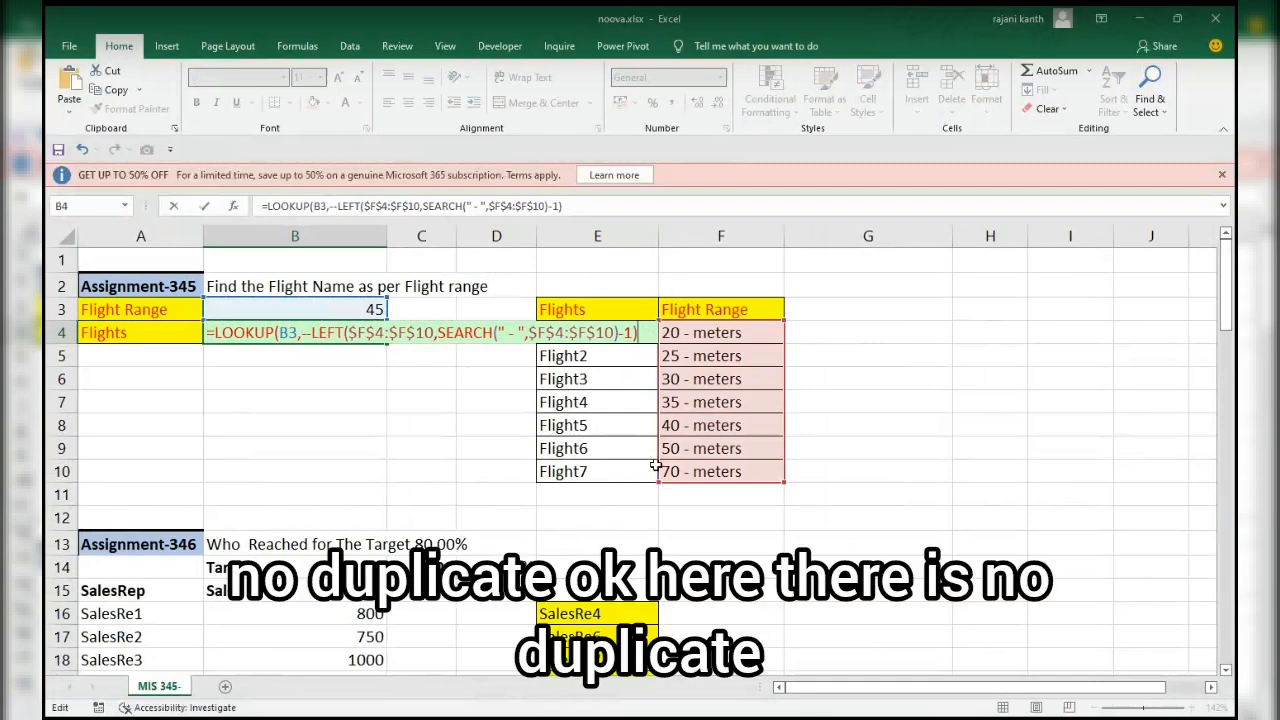
{"action": "type", "text": ","}
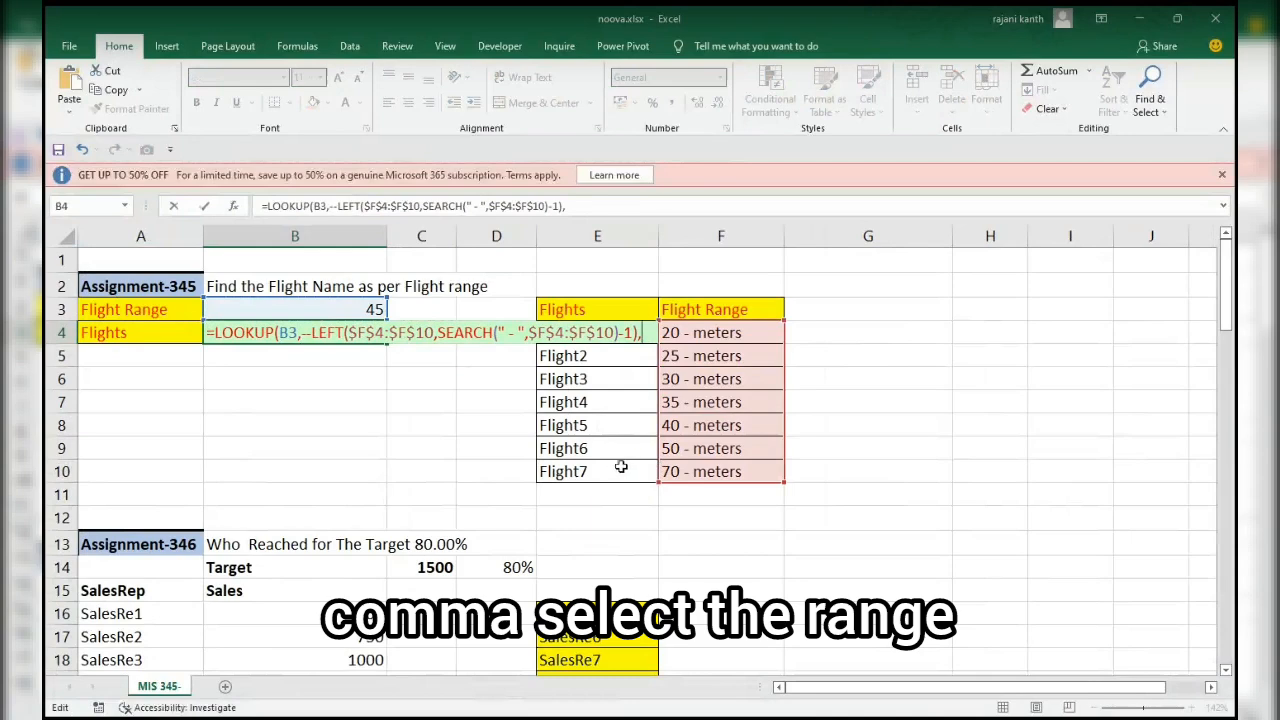
{"action": "left_click_drag", "start_coordinate": [621, 467], "coordinate": [621, 336]}
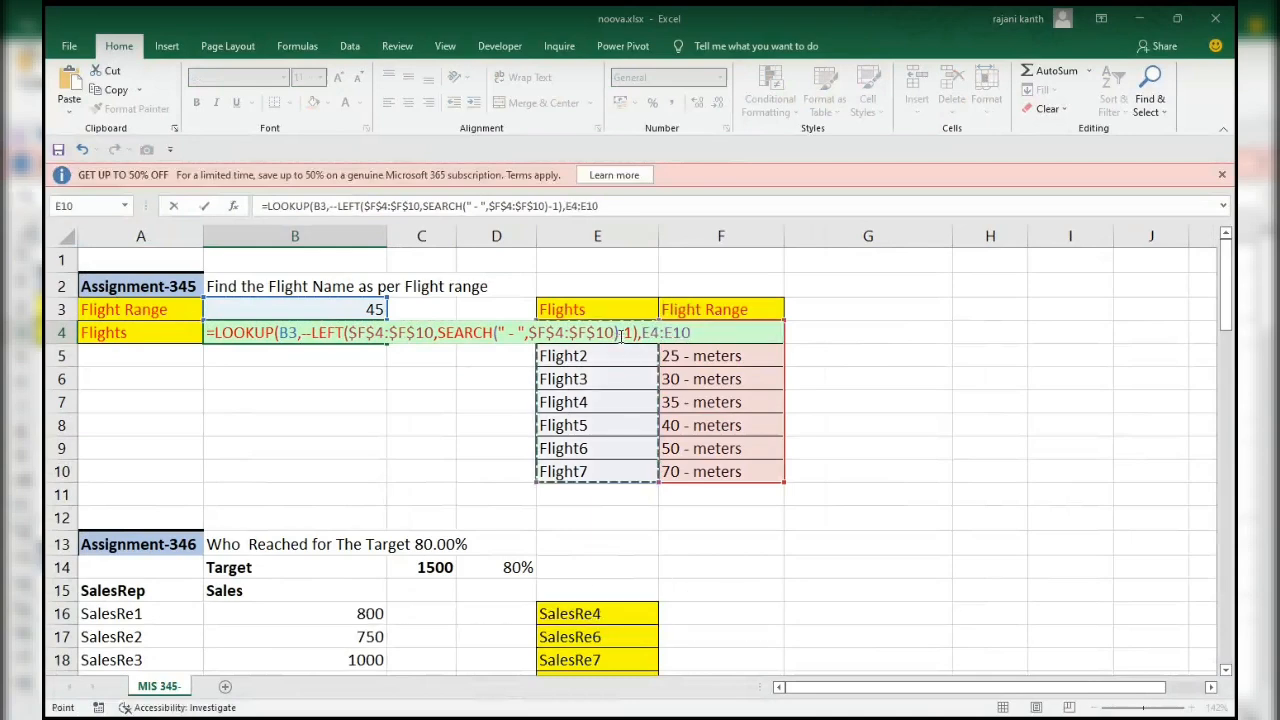
{"action": "key", "text": "F4"}
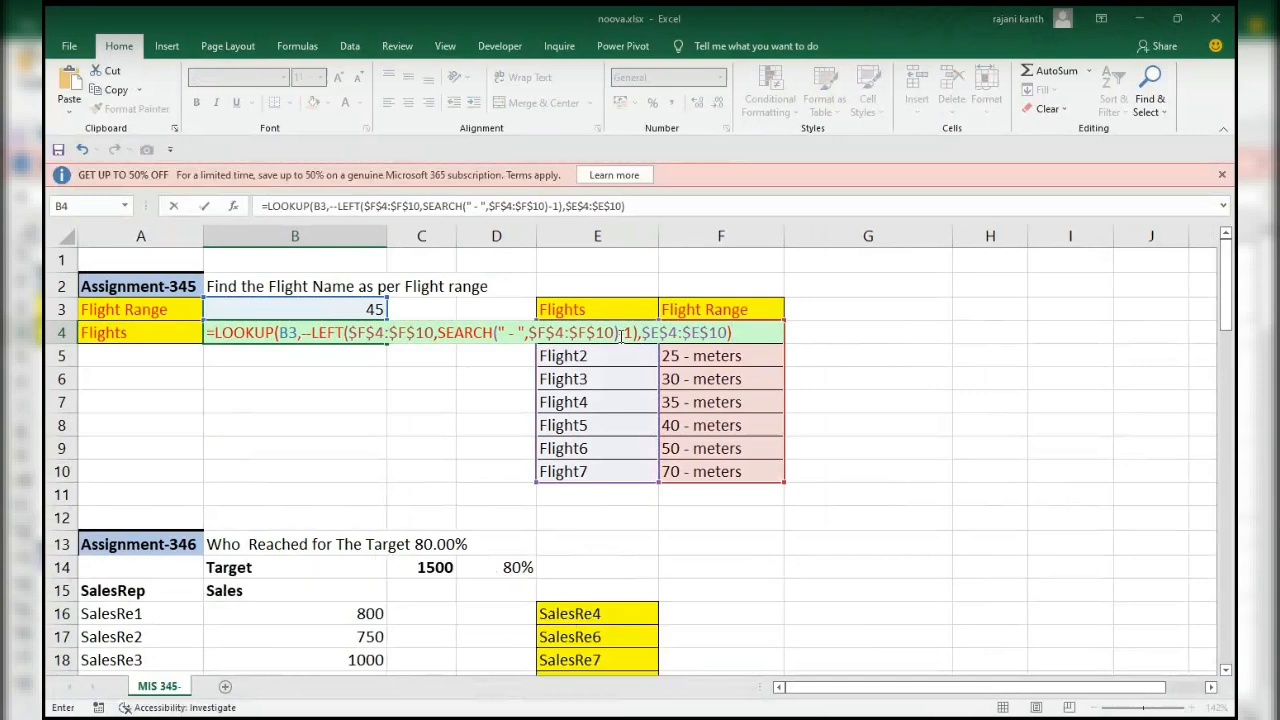
{"action": "key", "text": "Return"}
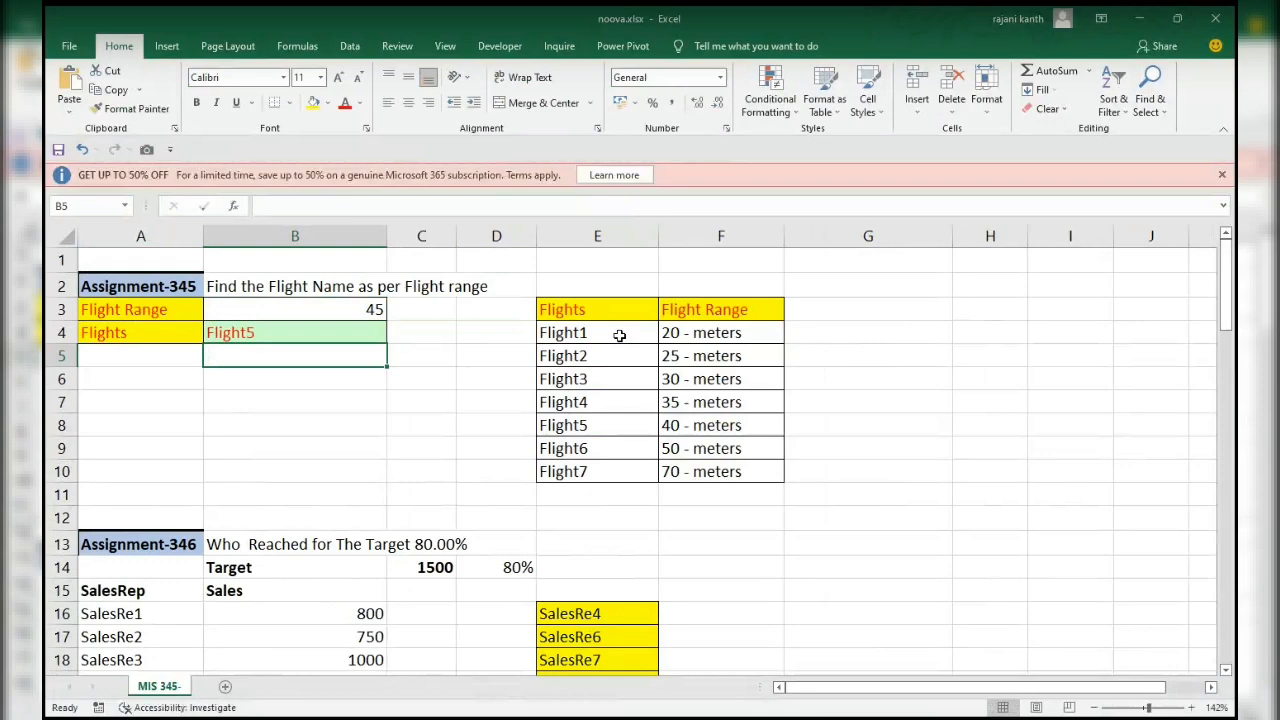
Test the lookup formula by setting the flight range in B3 to 50 and to 51.
{"action": "left_click", "coordinate": [719, 427]}
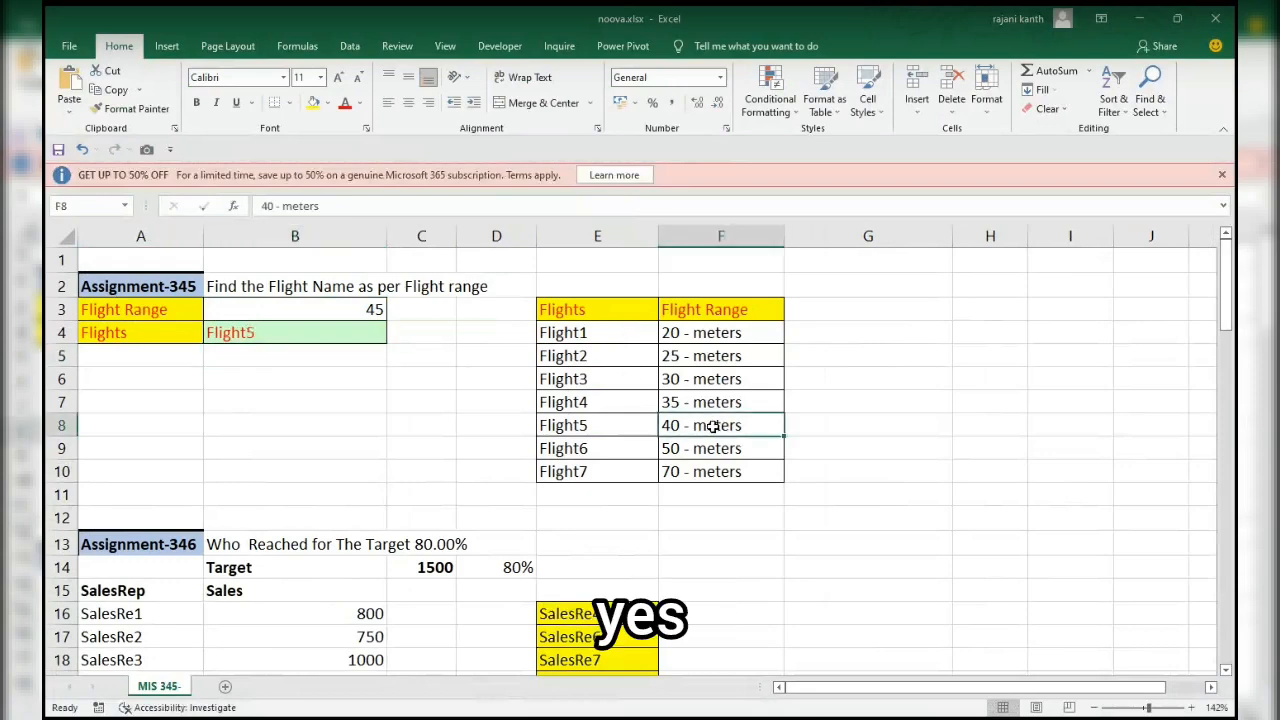
{"action": "left_click", "coordinate": [341, 307]}
{"action": "type", "text": "50"}
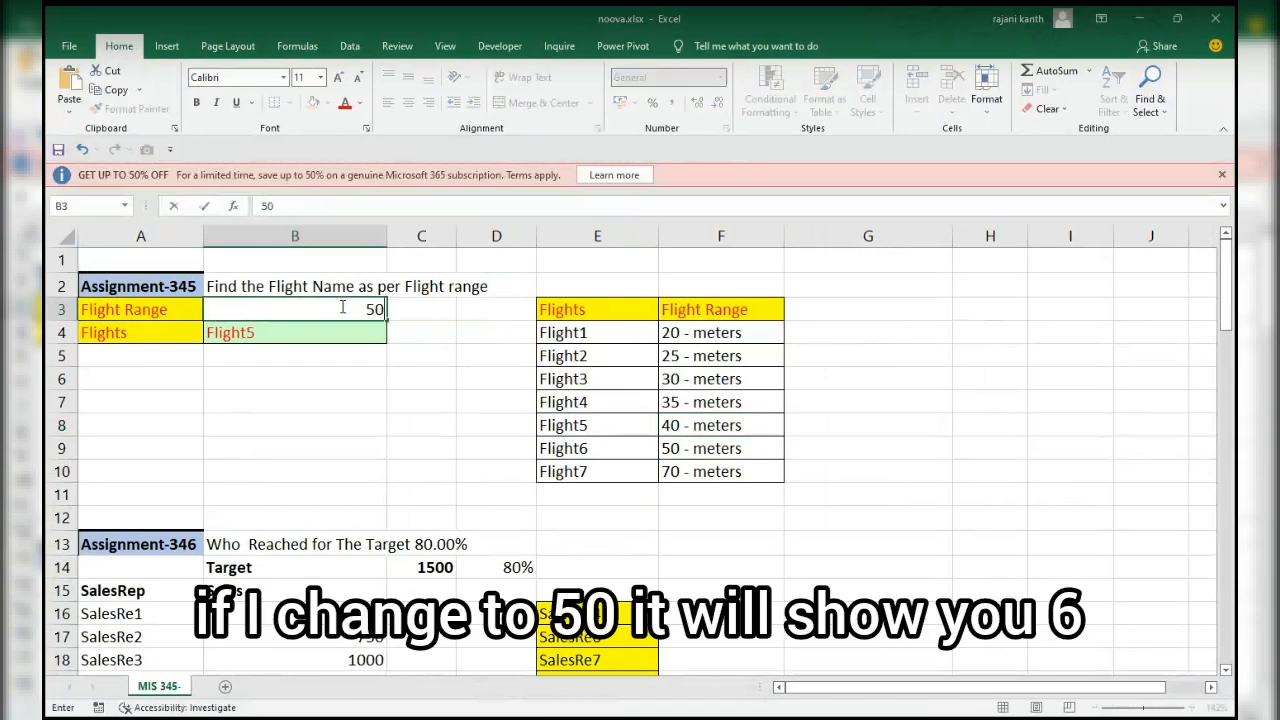
{"action": "key", "text": "Return"}
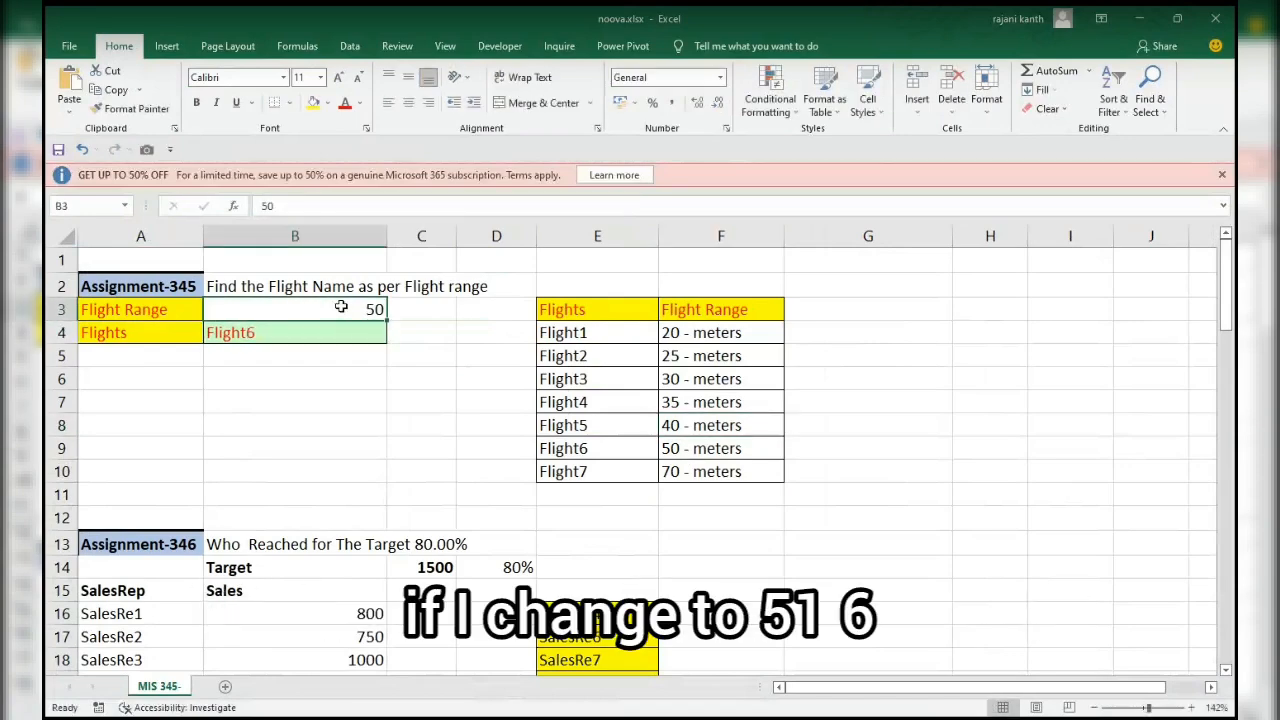
{"action": "left_click", "coordinate": [341, 307]}
{"action": "type", "text": "51"}
{"action": "key", "text": "Return"}
Test the lookup formula with flight range values of 65 and 20 in B3.
{"action": "left_click", "coordinate": [341, 307]}
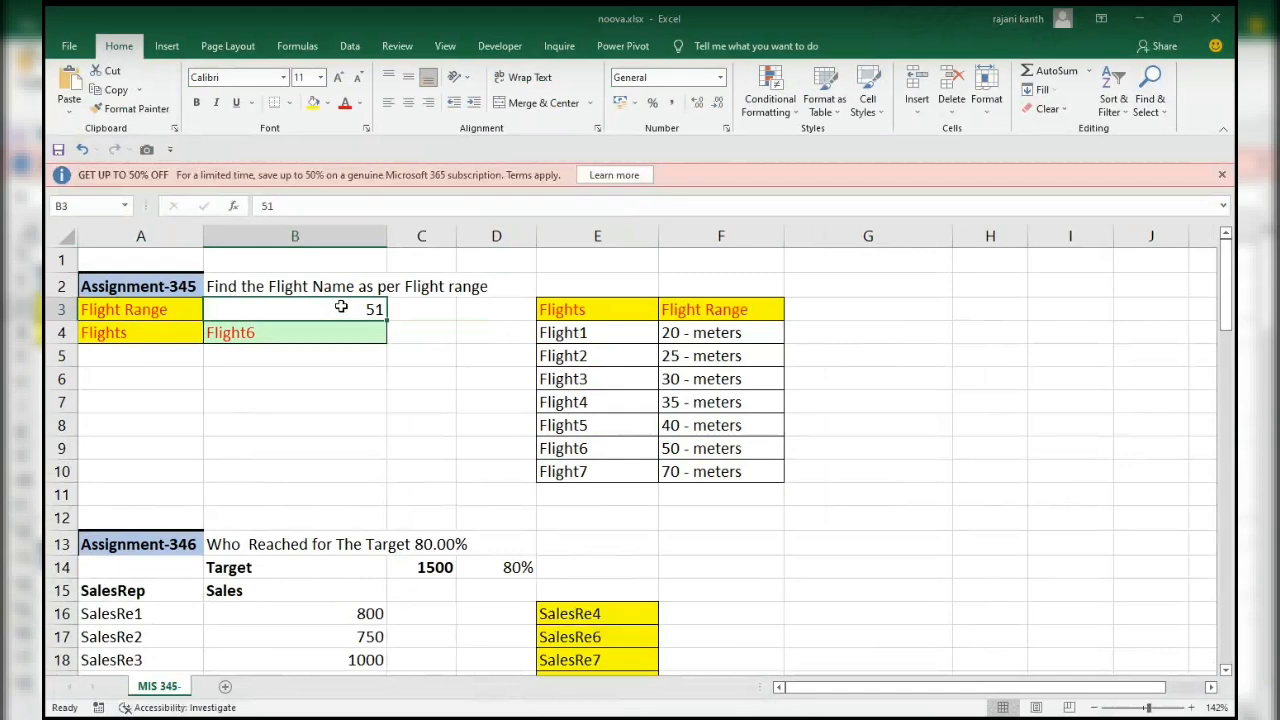
{"action": "type", "text": "65"}
{"action": "key", "text": "Return"}
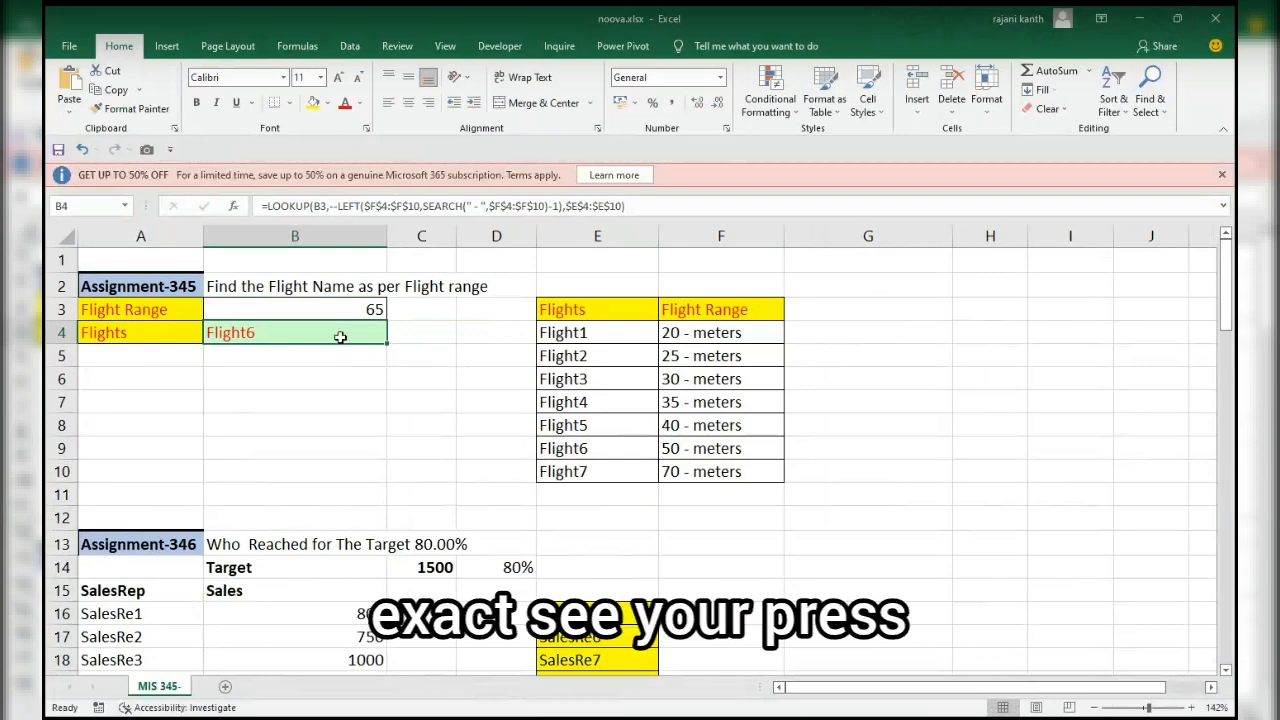
{"action": "key", "text": "Up"}
{"action": "type", "text": "20"}
{"action": "key", "text": "Return"}
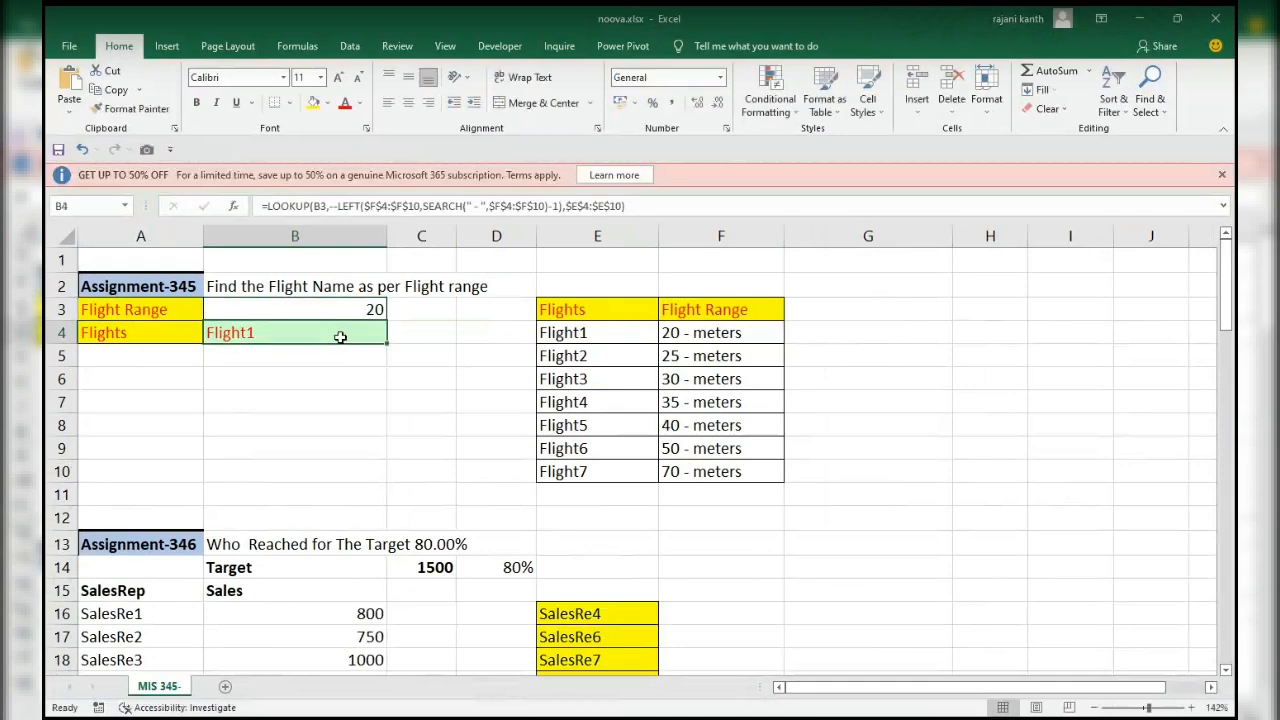
Set the flight range in B3 to 24 and finally to 25 to test the boundary between two flights.
{"action": "key", "text": "Up"}
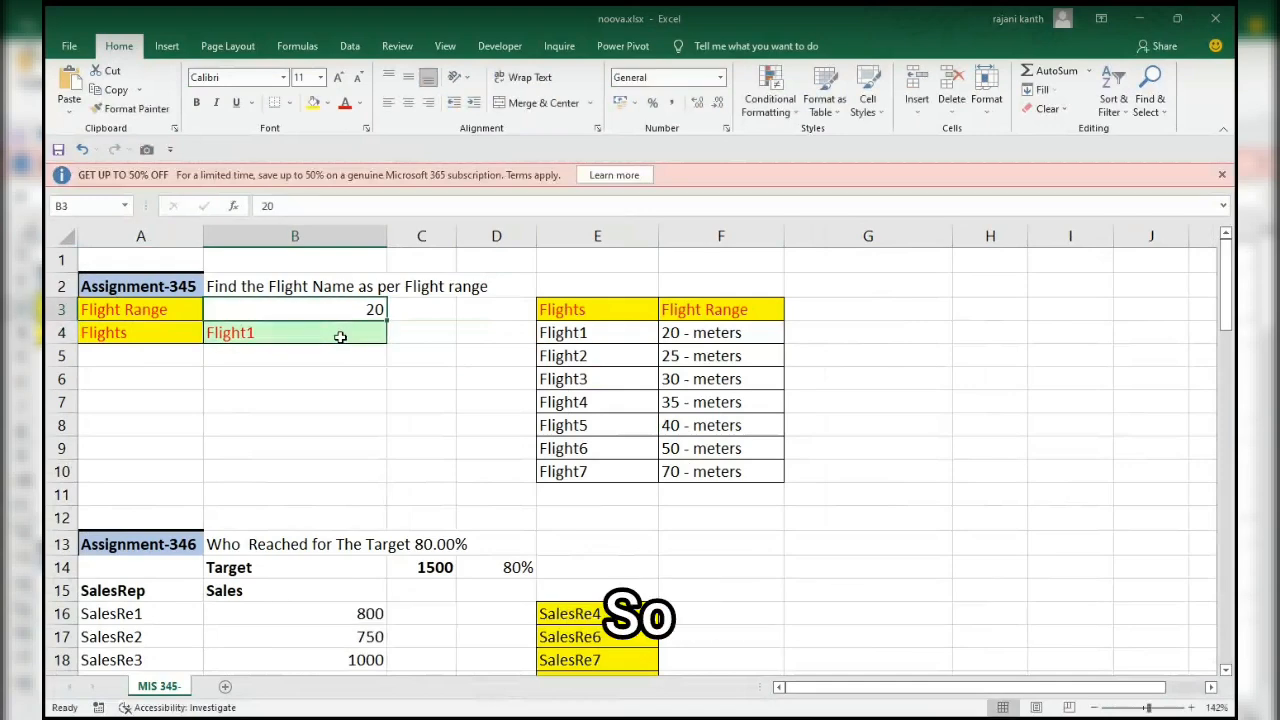
{"action": "type", "text": "24"}
{"action": "key", "text": "Return"}
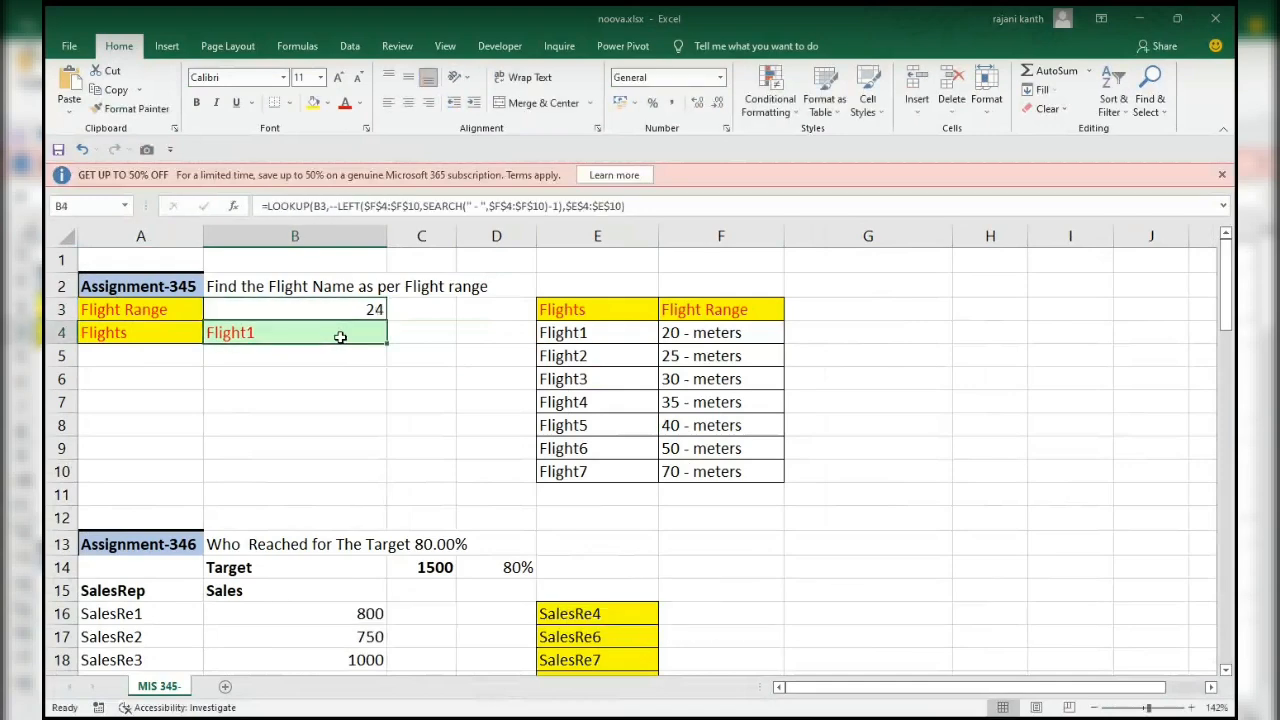
{"action": "key", "text": "Up"}
{"action": "type", "text": "24"}
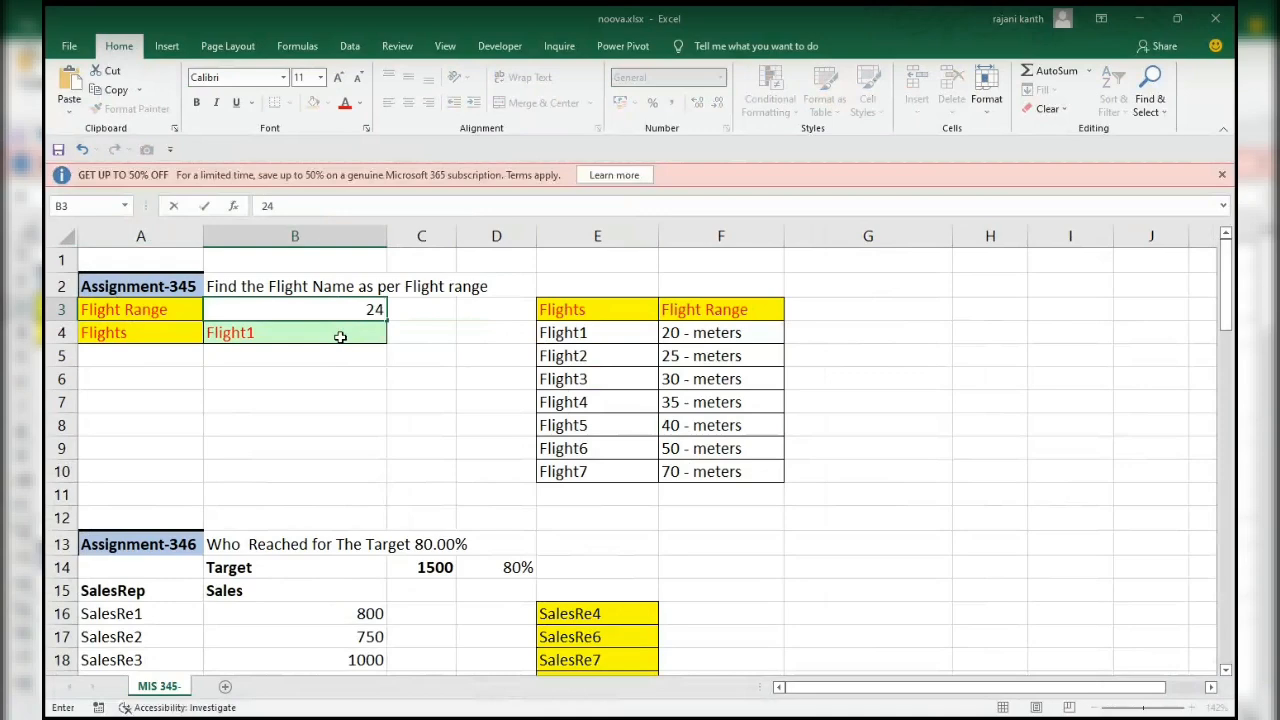
{"action": "key", "text": "BackSpace"}
{"action": "type", "text": "5"}
{"action": "key", "text": "Return"}
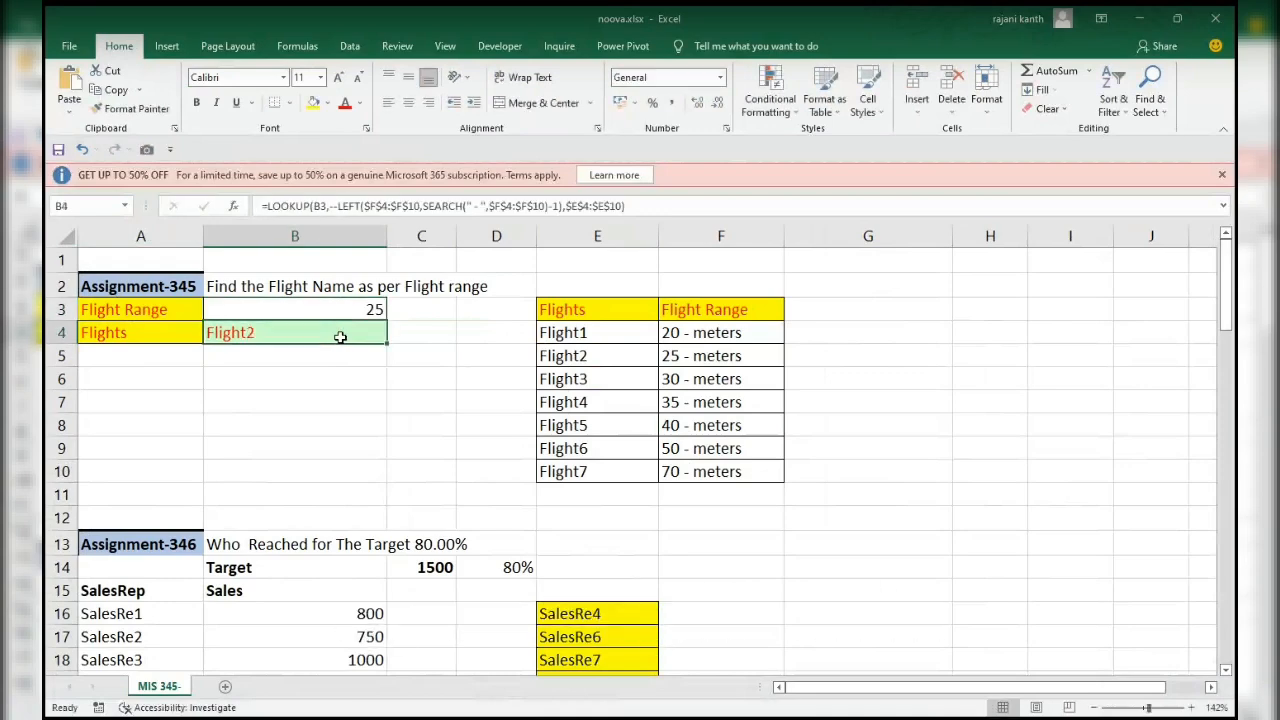
Run Evaluate Formula on B4 and evaluate the LOOKUP formula part by part through to its final result.
{"action": "double_click", "coordinate": [340, 337]}
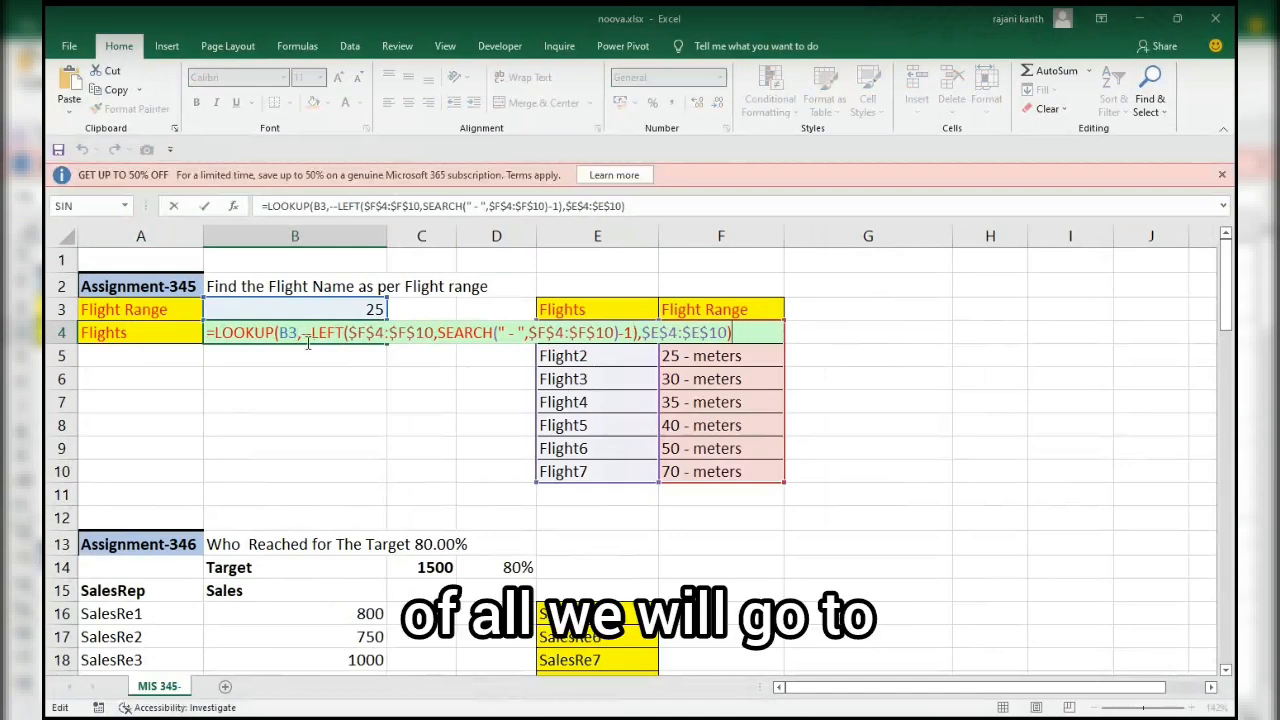
{"action": "key", "text": "Escape"}
{"action": "key", "text": "alt"}
{"action": "key", "text": "t"}
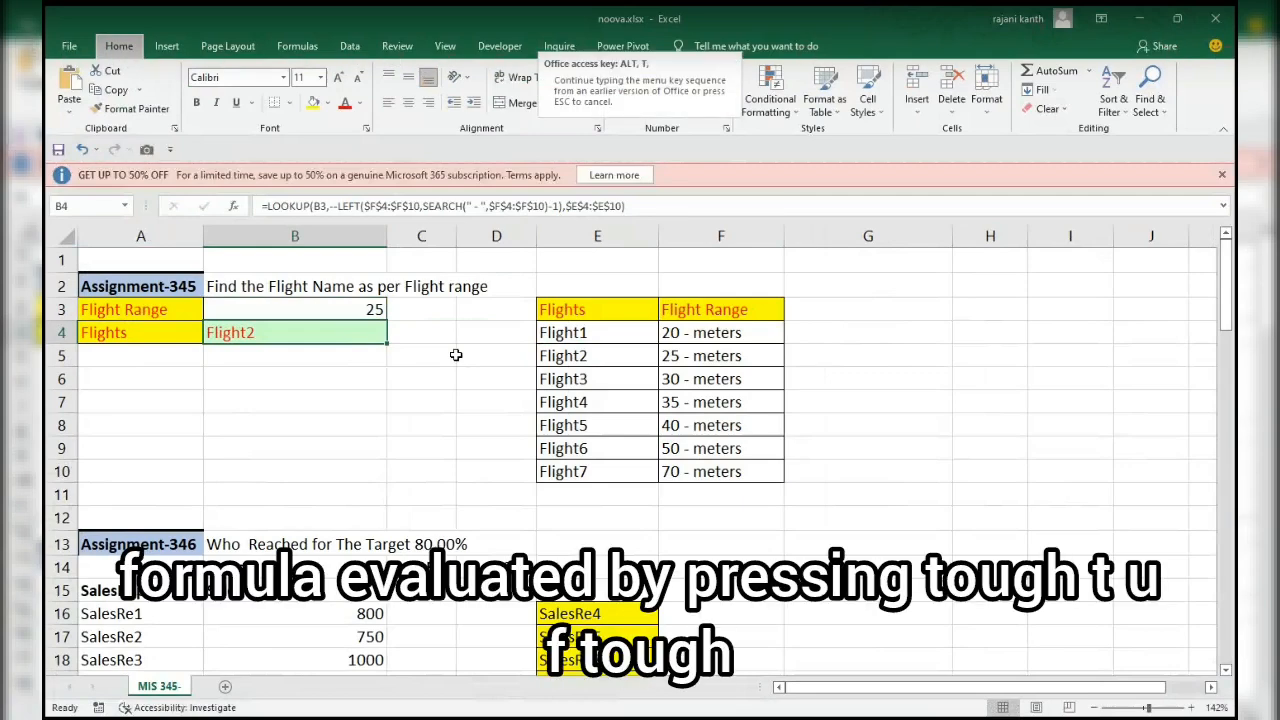
{"action": "key", "text": "u"}
{"action": "key", "text": "f"}
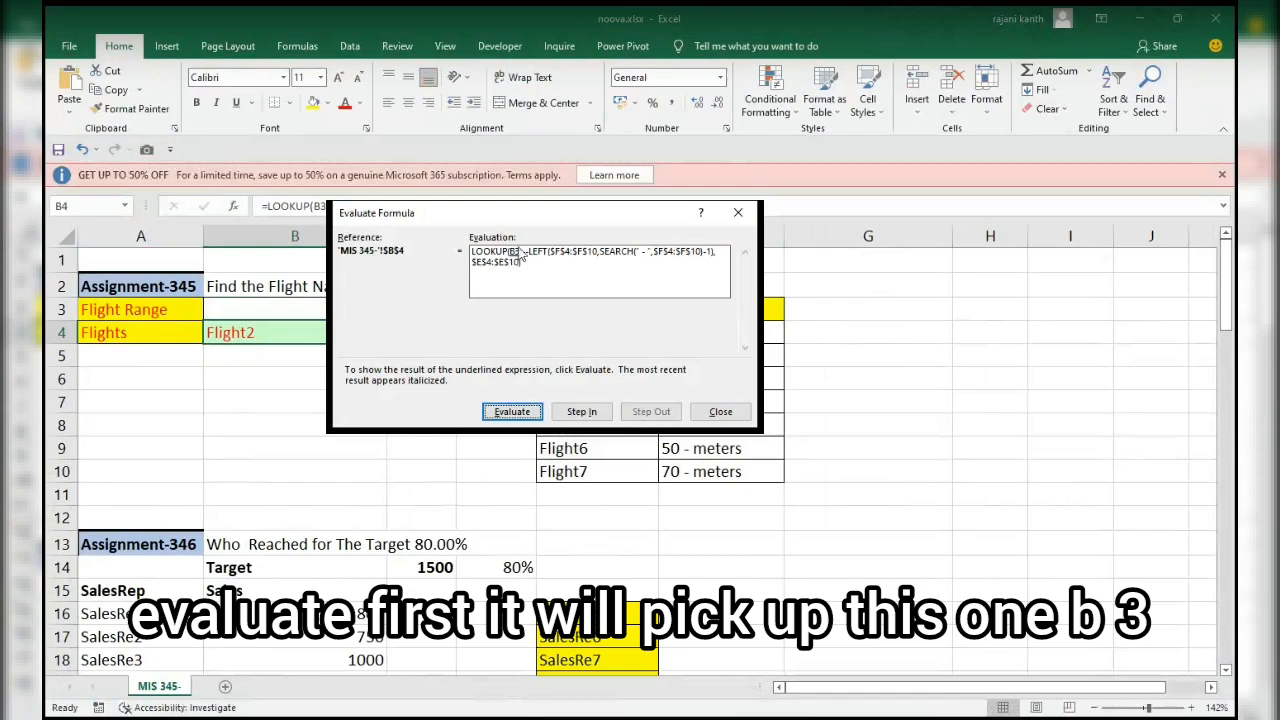
{"action": "left_click", "coordinate": [513, 415]}
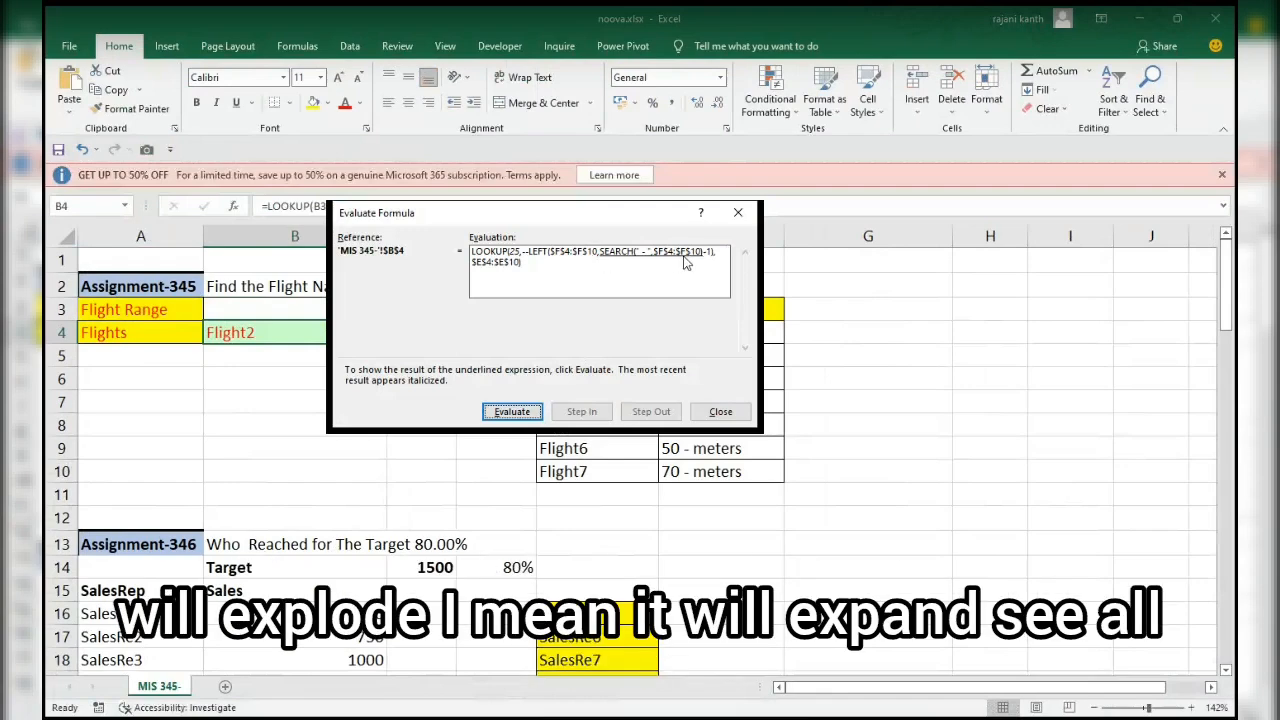
{"action": "left_click", "coordinate": [533, 415]}
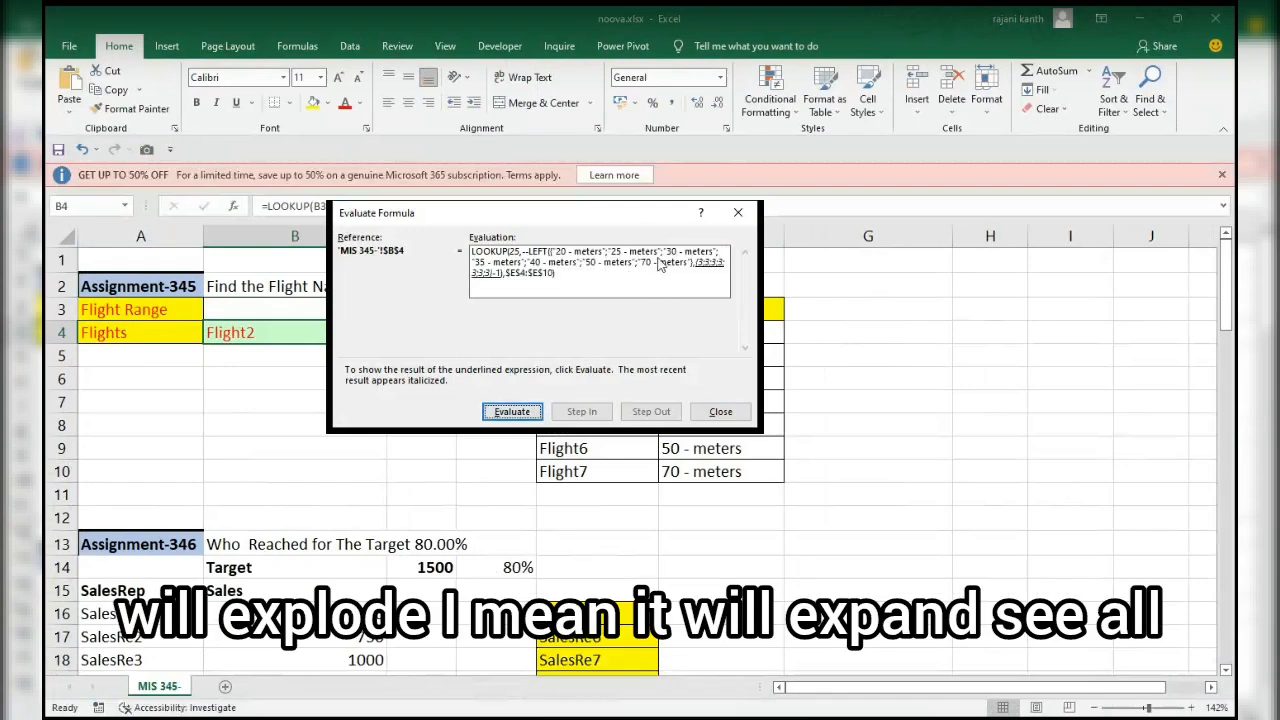
{"action": "left_click", "coordinate": [512, 413]}
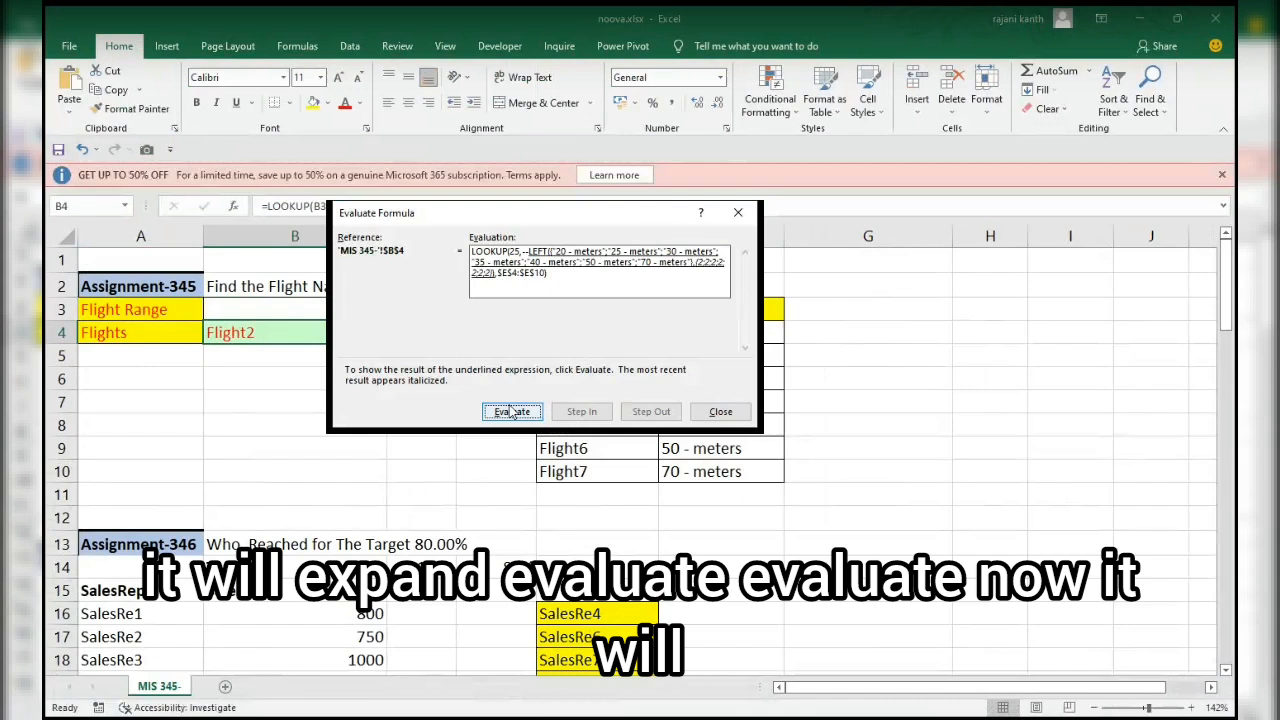
{"action": "left_click", "coordinate": [510, 413]}
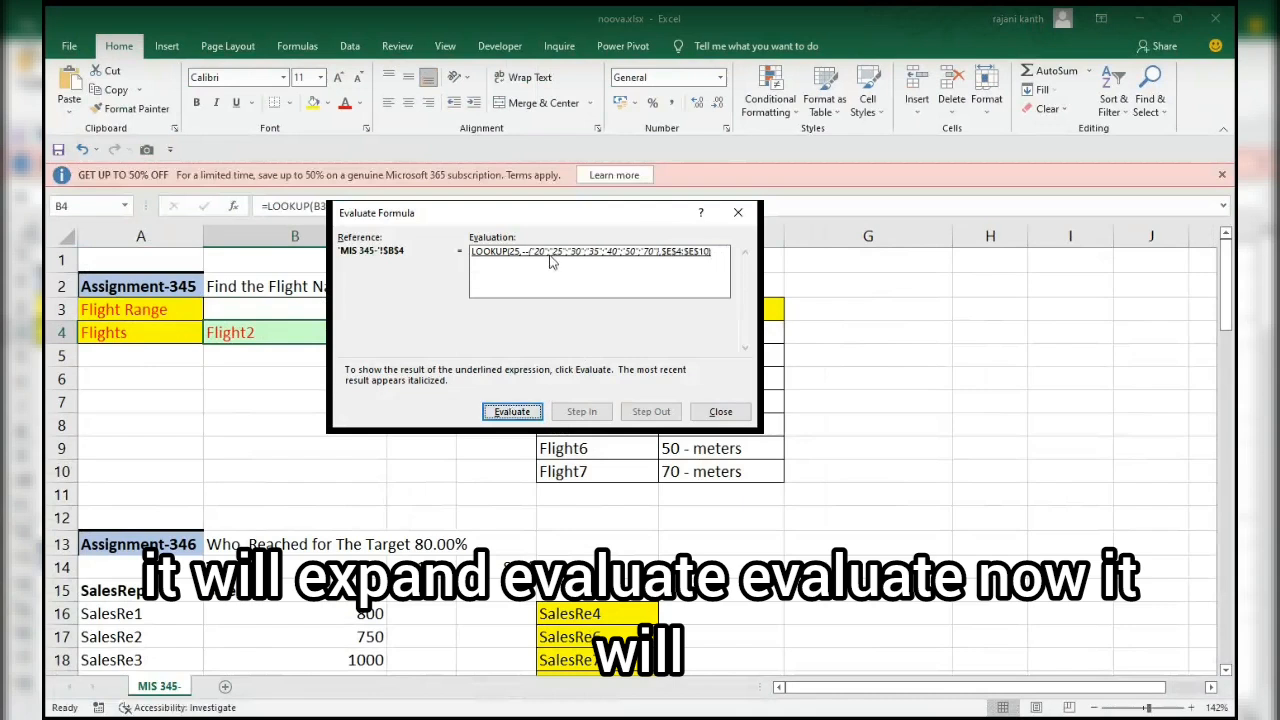
{"action": "left_click", "coordinate": [512, 412]}
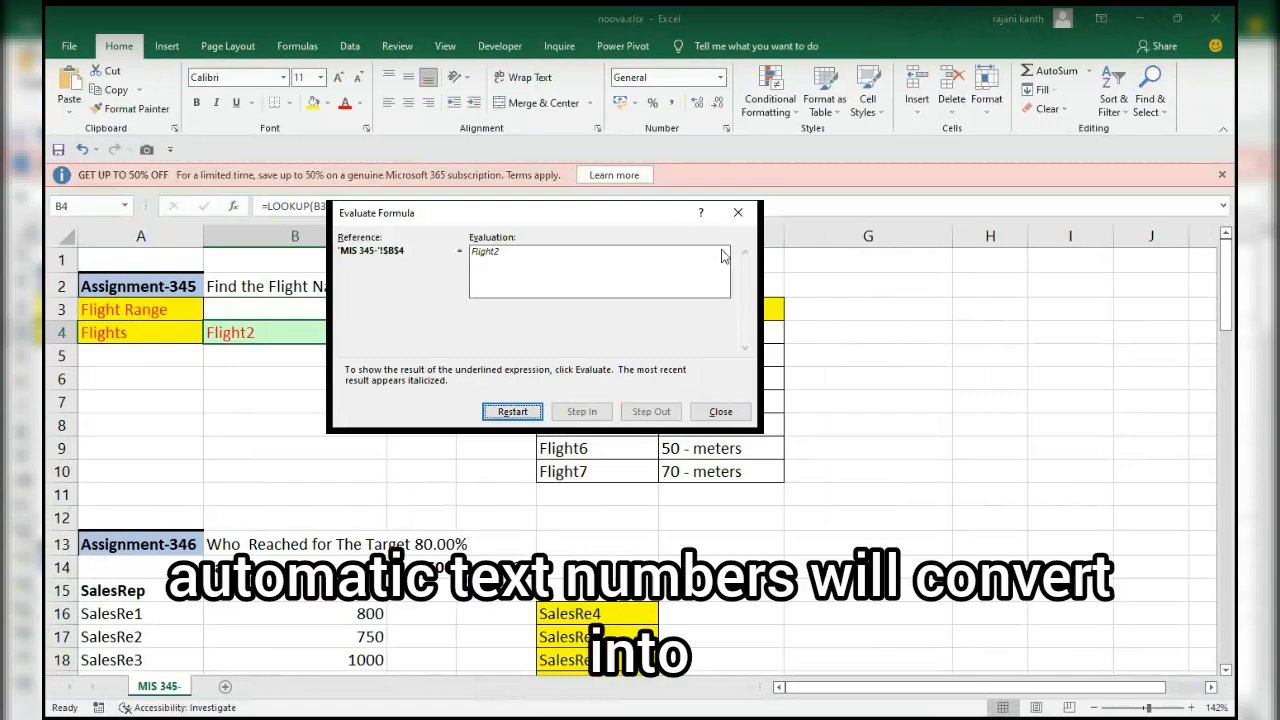
Close the formula evaluation and review the LOOKUP formula in B4 without changing it.
{"action": "left_click", "coordinate": [738, 213]}
{"action": "double_click", "coordinate": [328, 333]}
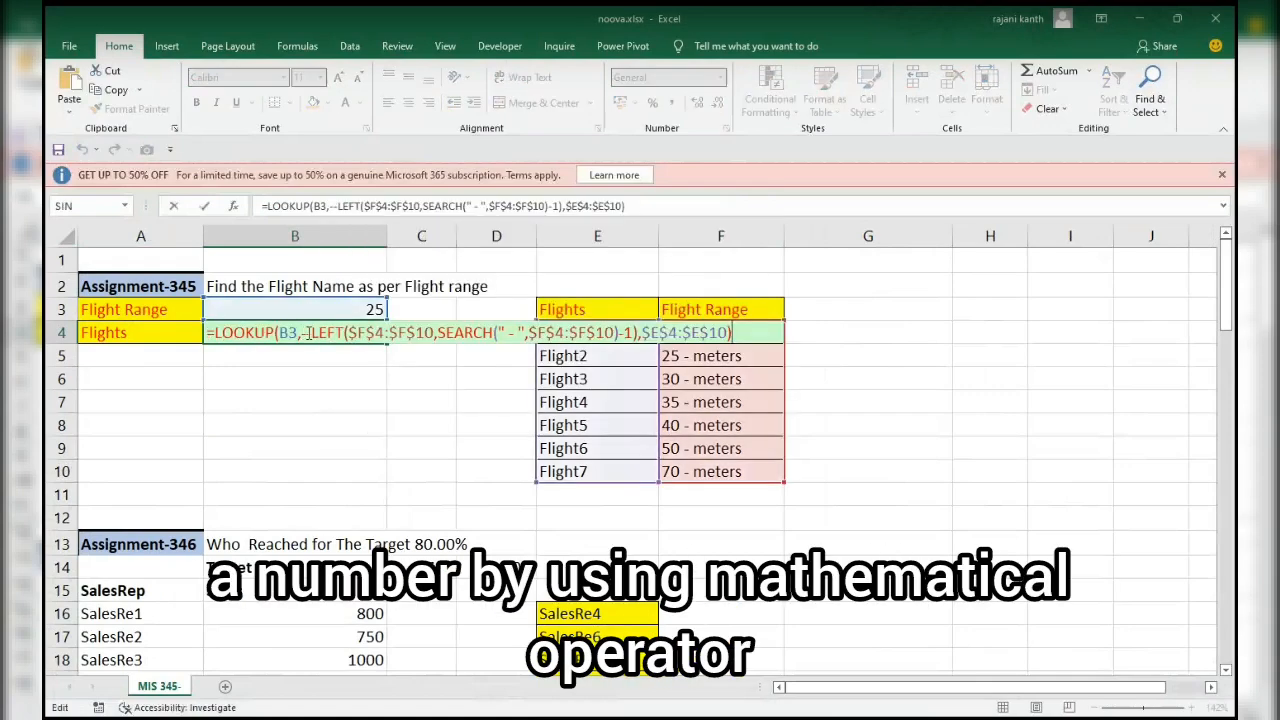
{"action": "key", "text": "Escape"}
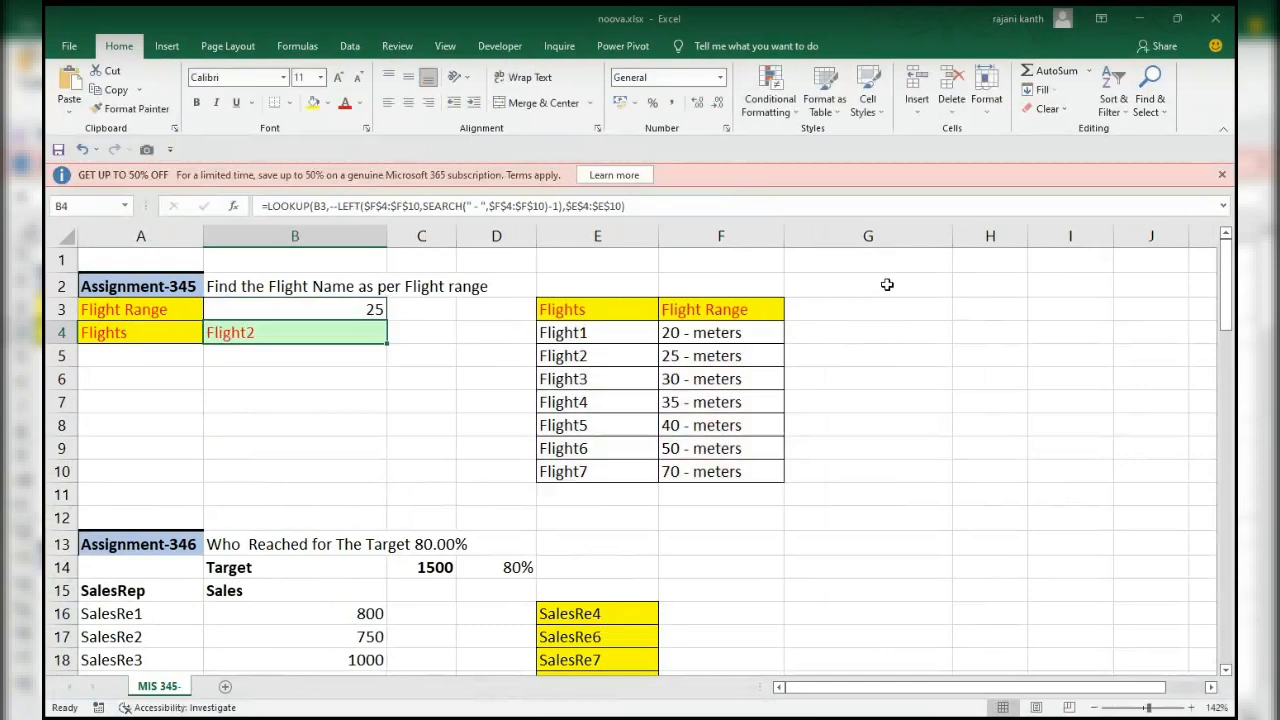
In F16, start the formula =$B$16:$B$25/$C$14 to divide all sales by the target, using absolute references.
{"action": "left_click_drag", "start_coordinate": [1232, 310], "coordinate": [1234, 356]}
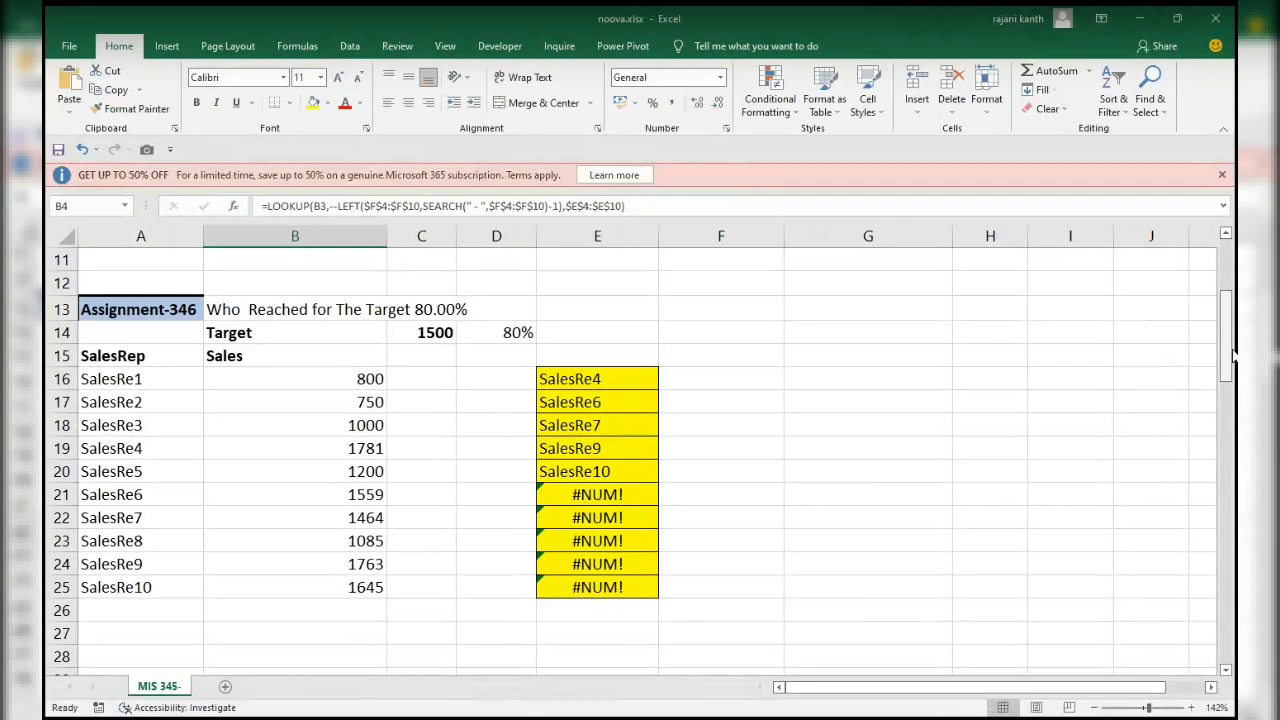
{"action": "key", "text": "Right"}
{"action": "key", "text": "Right"}
{"action": "key", "text": "Right"}
{"action": "key", "text": "Down"}
{"action": "key", "text": "Down"}
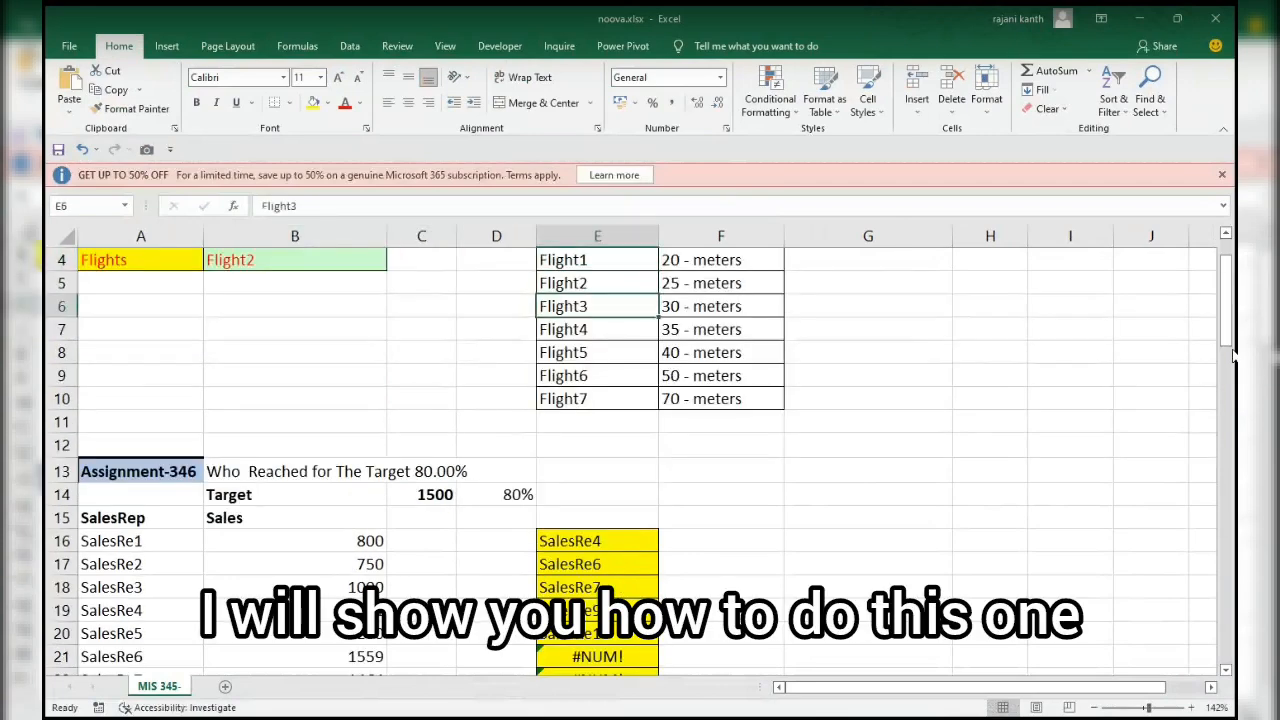
{"action": "key", "text": "Down"}
{"action": "key", "text": "Right"}
{"action": "key", "text": "Right"}
{"action": "key", "text": "Down"}
{"action": "key", "text": "Down"}
{"action": "key", "text": "Down"}
{"action": "key", "text": "Down"}
{"action": "key", "text": "Down"}
{"action": "key", "text": "Down"}
{"action": "key", "text": "Down"}
{"action": "key", "text": "Down"}
{"action": "key", "text": "Down"}
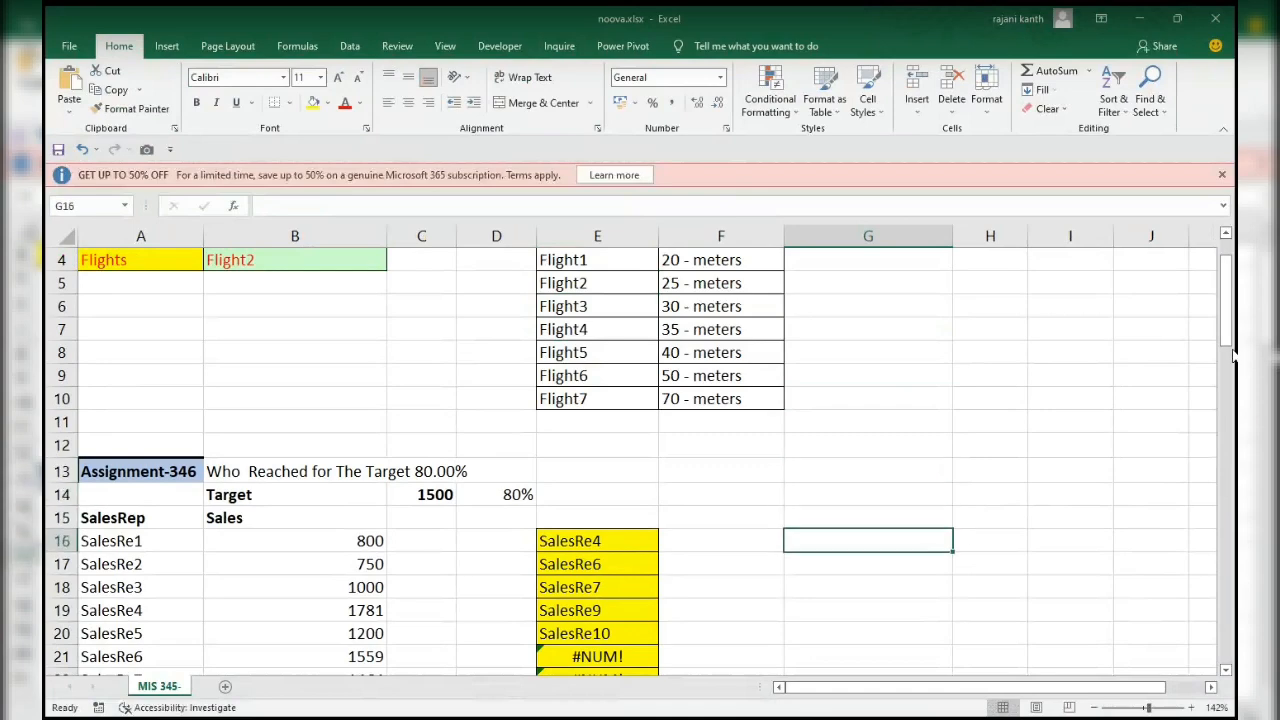
{"action": "key", "text": "Left"}
{"action": "type", "text": "="}
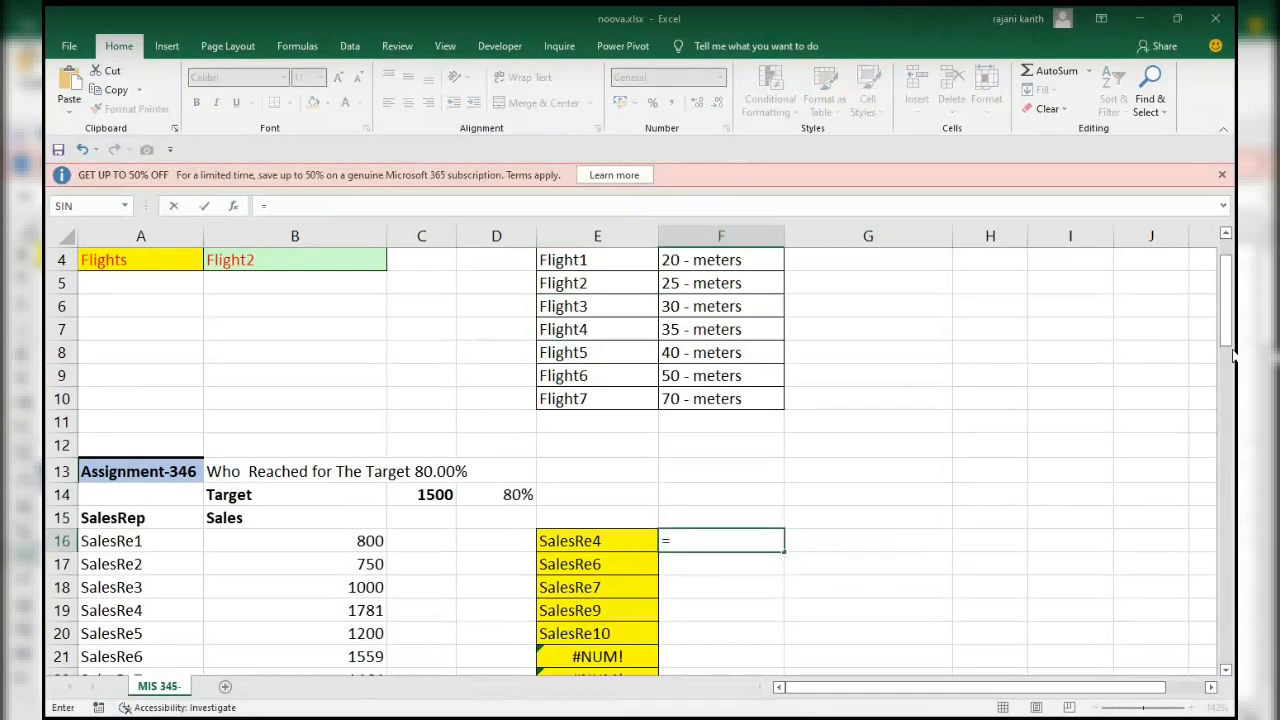
{"action": "key", "text": "Left"}
{"action": "key", "text": "Left"}
{"action": "key", "text": "Left"}
{"action": "key", "text": "Left"}
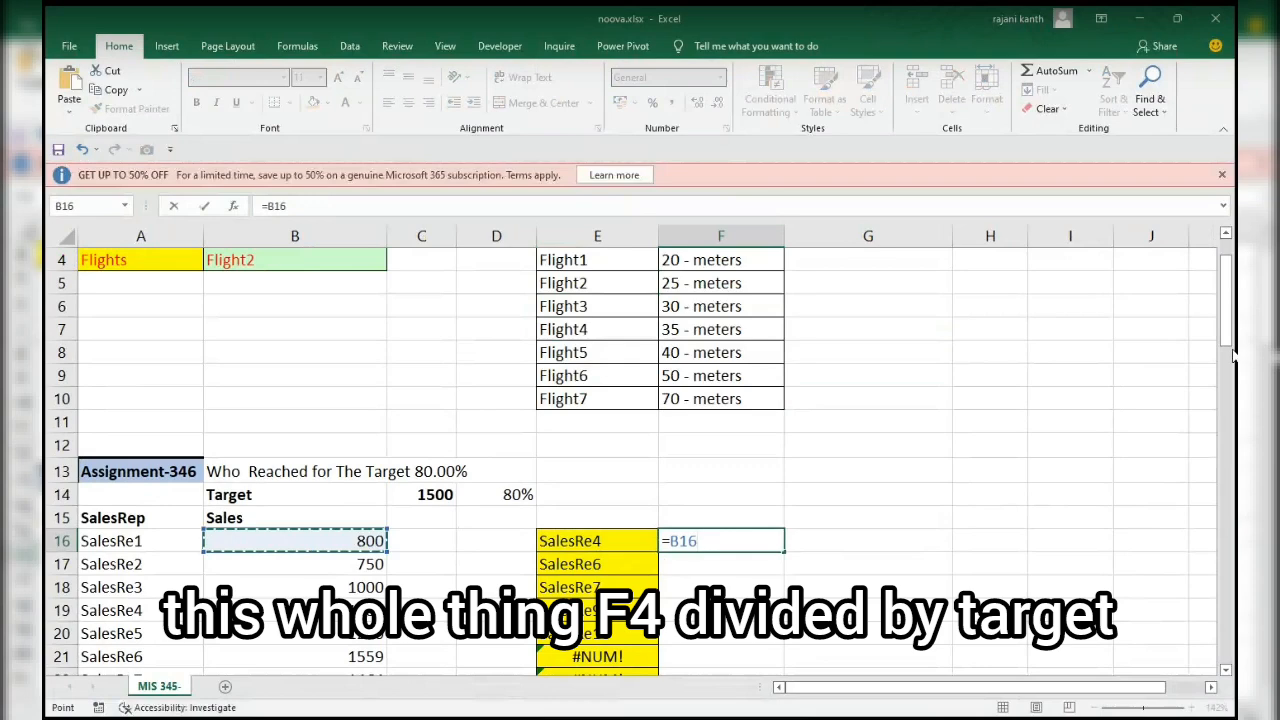
{"action": "key", "text": "ctrl+shift+Down"}
{"action": "key", "text": "F4"}
{"action": "type", "text": "/"}
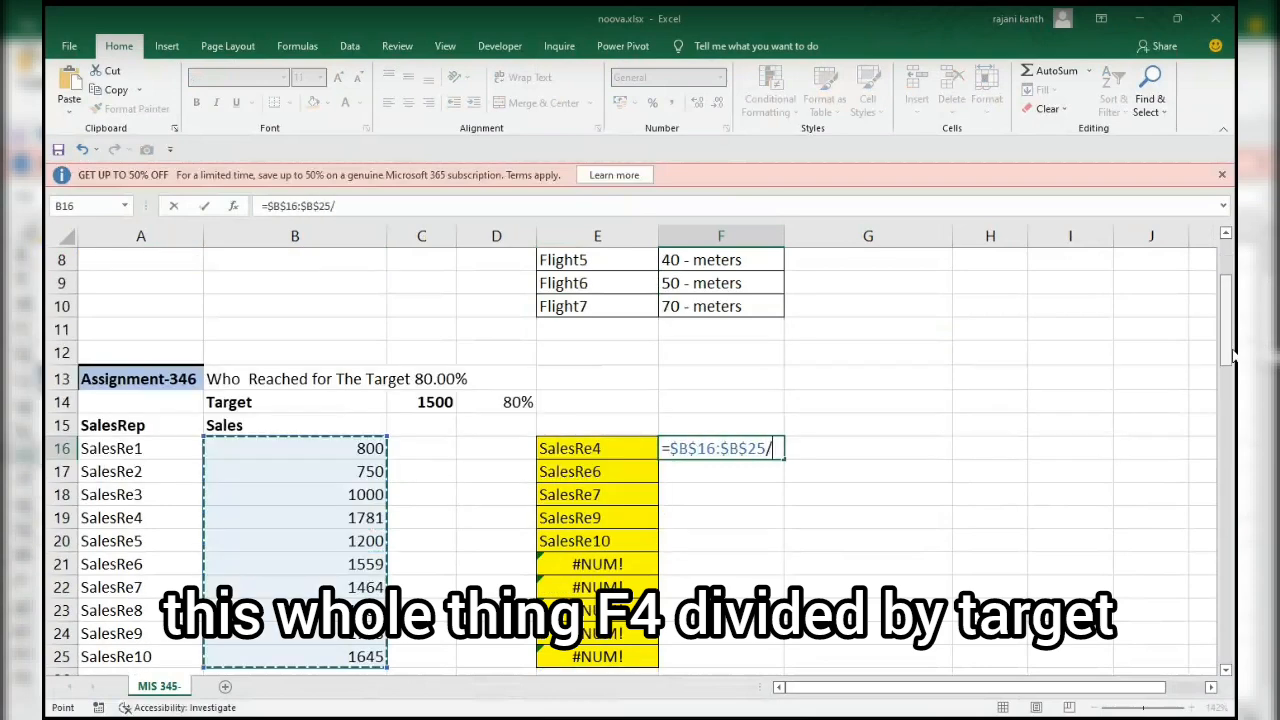
{"action": "left_click", "coordinate": [420, 402]}
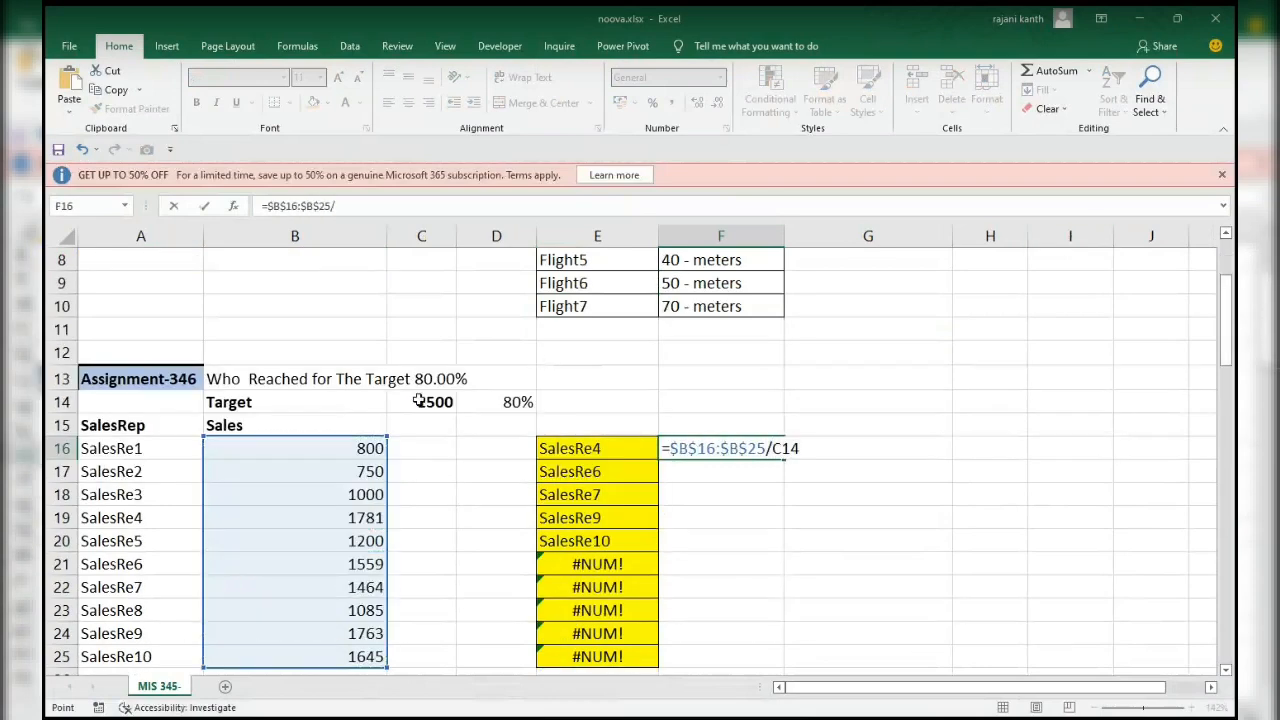
{"action": "key", "text": "F4"}
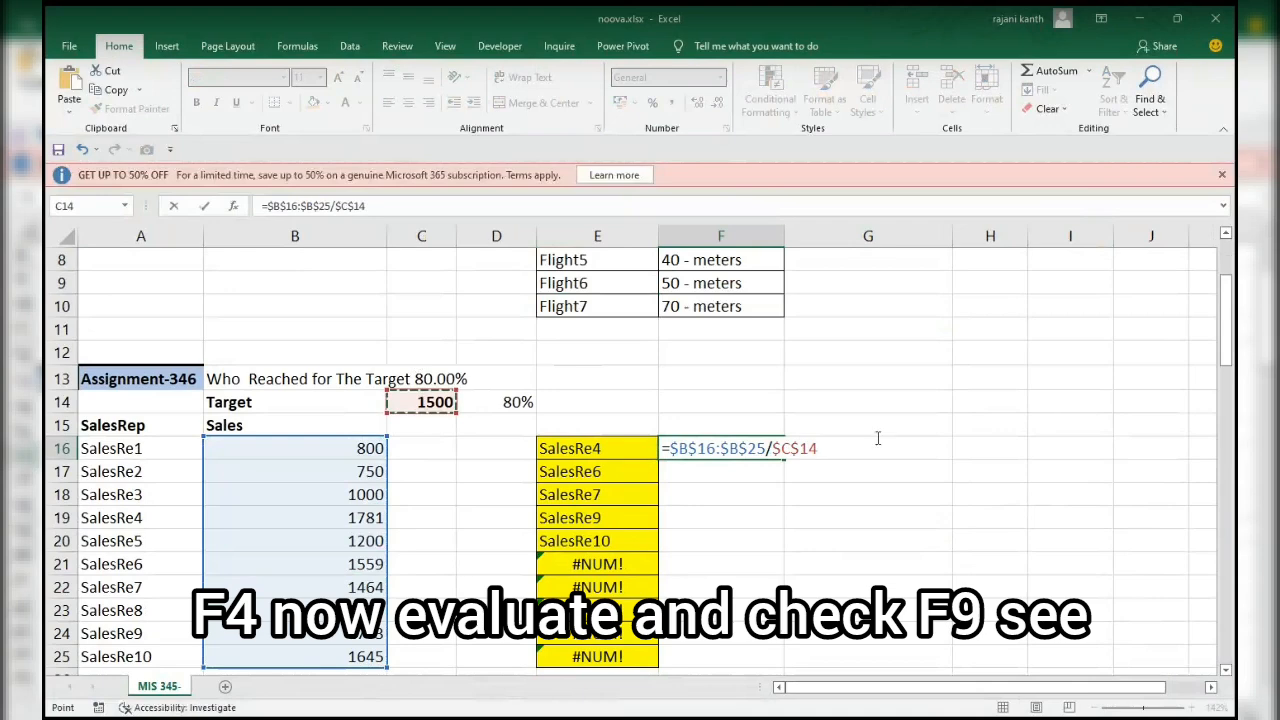
Evaluate the division part of the F16 formula in place to check its ratios, and restore the formula.
{"action": "left_click_drag", "start_coordinate": [862, 445], "coordinate": [605, 446]}
{"action": "key", "text": "F9"}
{"action": "scroll", "coordinate": [597, 447], "scroll_direction": "up", "scroll_amount": 1}
{"action": "key", "text": "F9"}
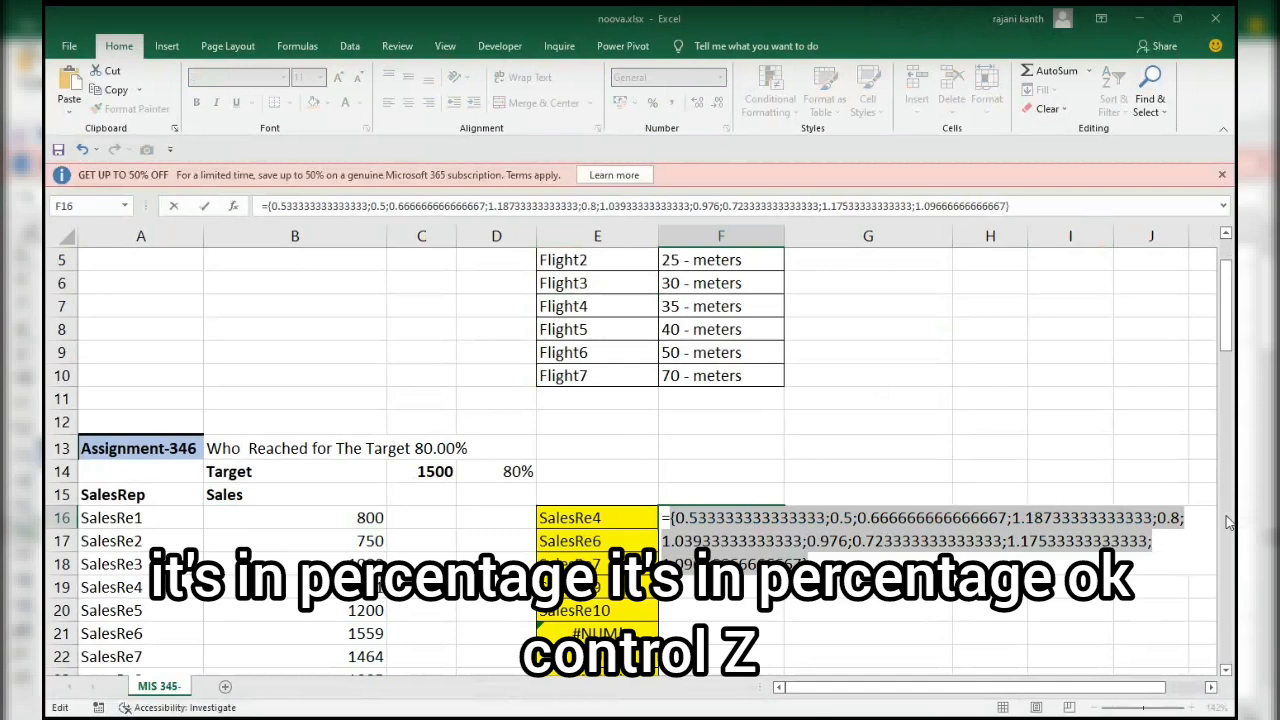
{"action": "key", "text": "ctrl+z"}
{"action": "scroll", "coordinate": [838, 517], "scroll_direction": "up", "scroll_amount": 1}
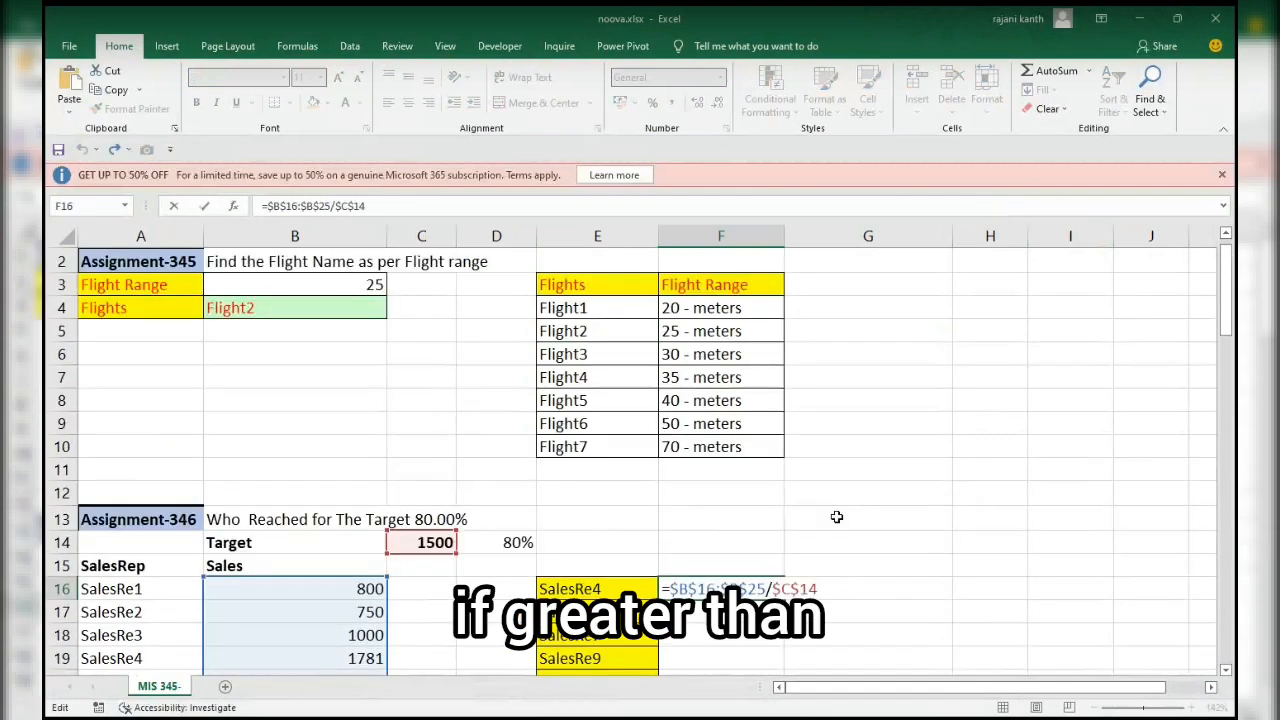
Extend the F16 formula with the comparison >$D$14 so the ratios are tested against the absolute percentage cell.
{"action": "type", "text": ">="}
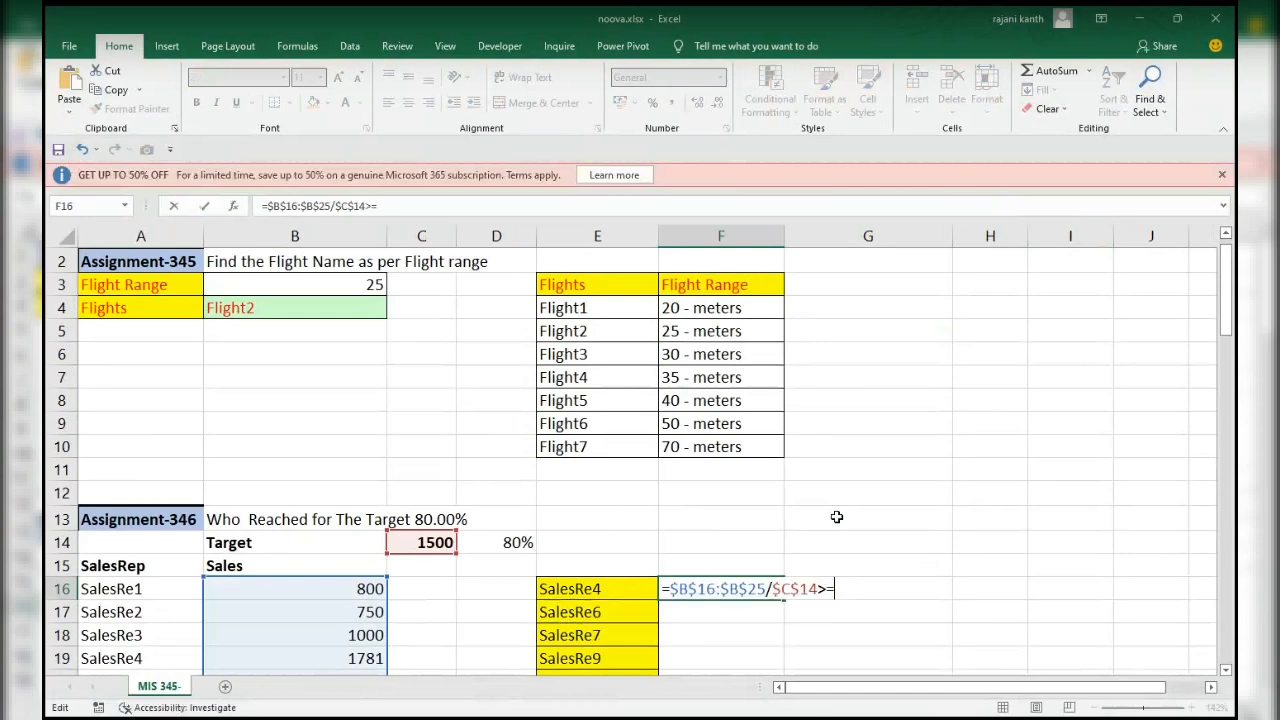
{"action": "left_click", "coordinate": [508, 544]}
{"action": "scroll", "coordinate": [508, 543], "scroll_direction": "up", "scroll_amount": 1}
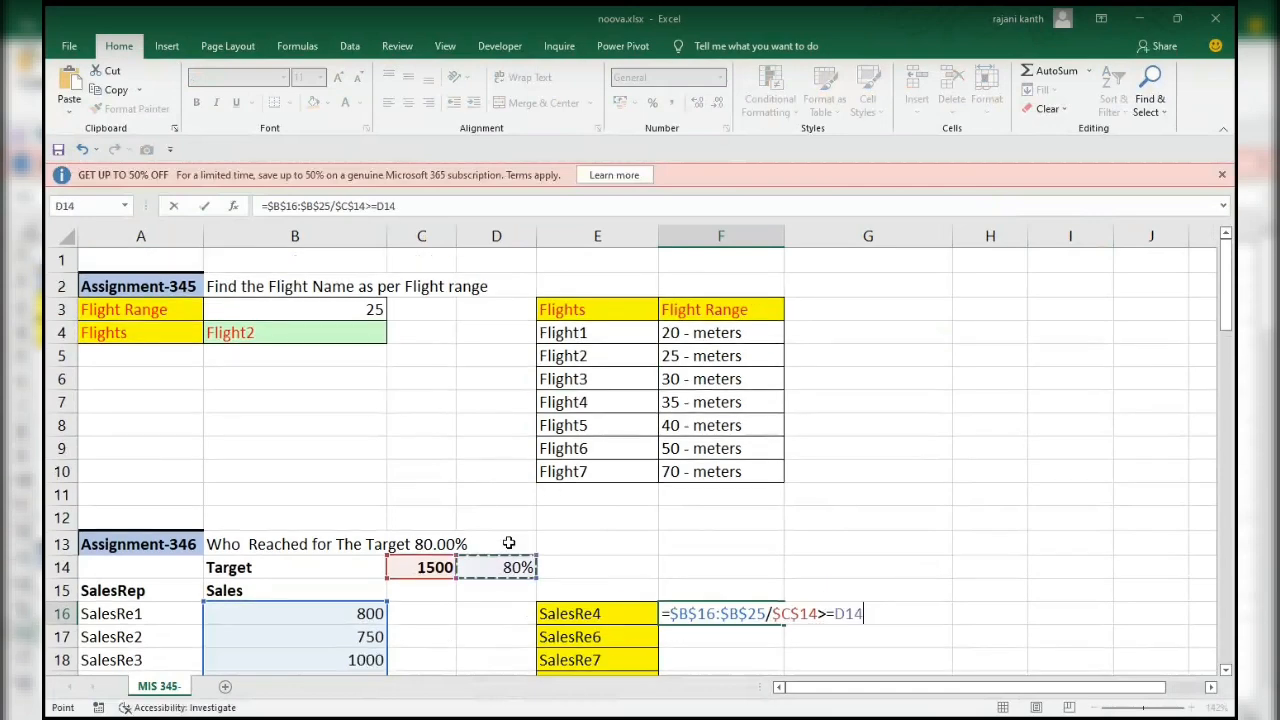
{"action": "left_click", "coordinate": [836, 614]}
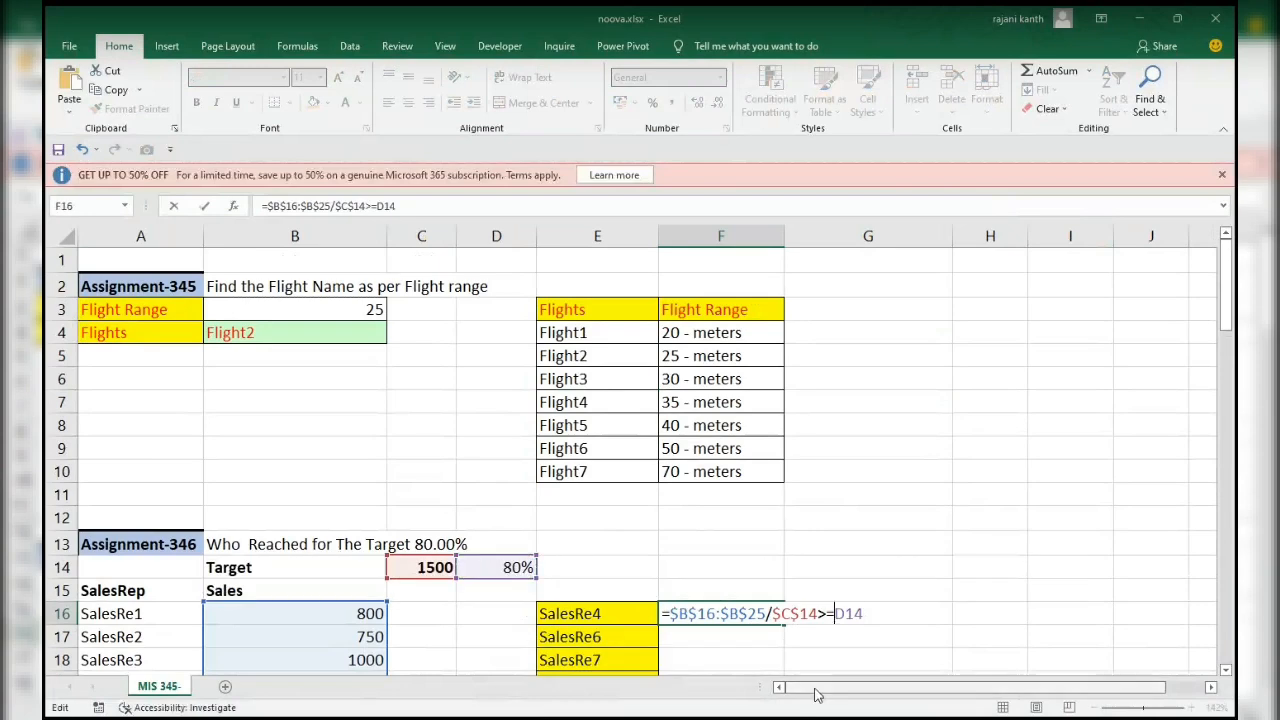
{"action": "key", "text": "BackSpace"}
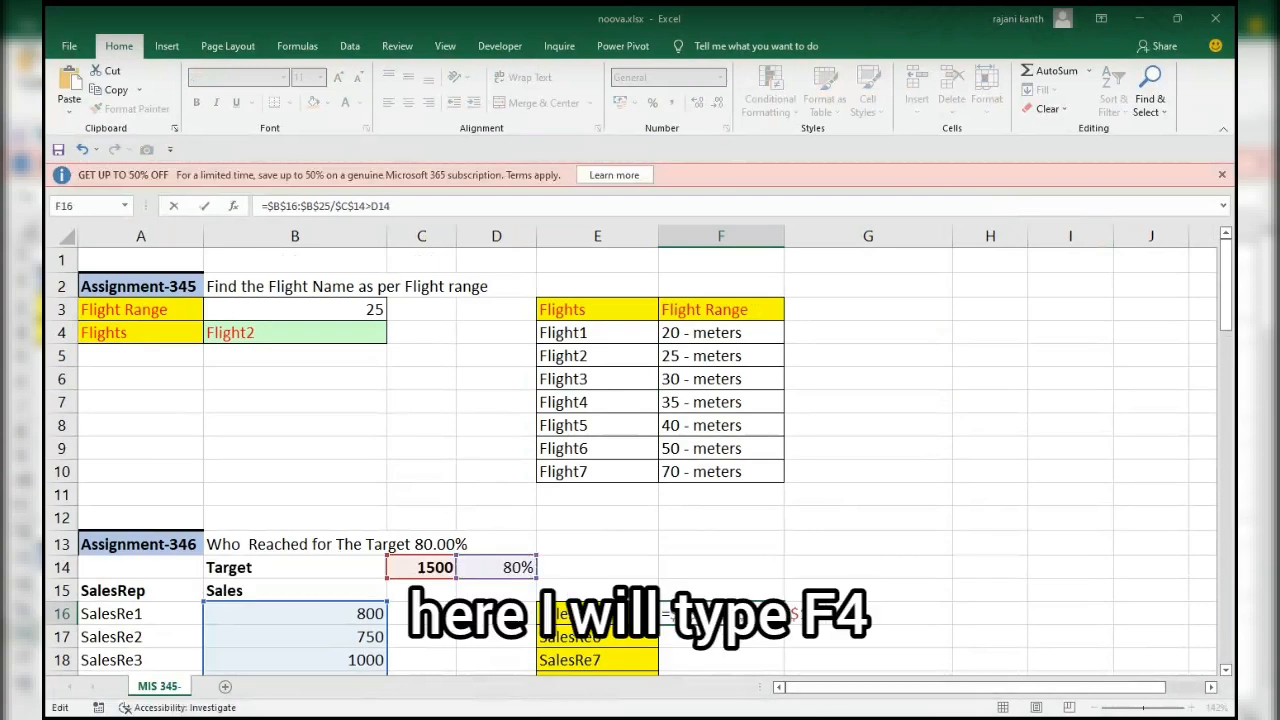
{"action": "key", "text": "F4"}
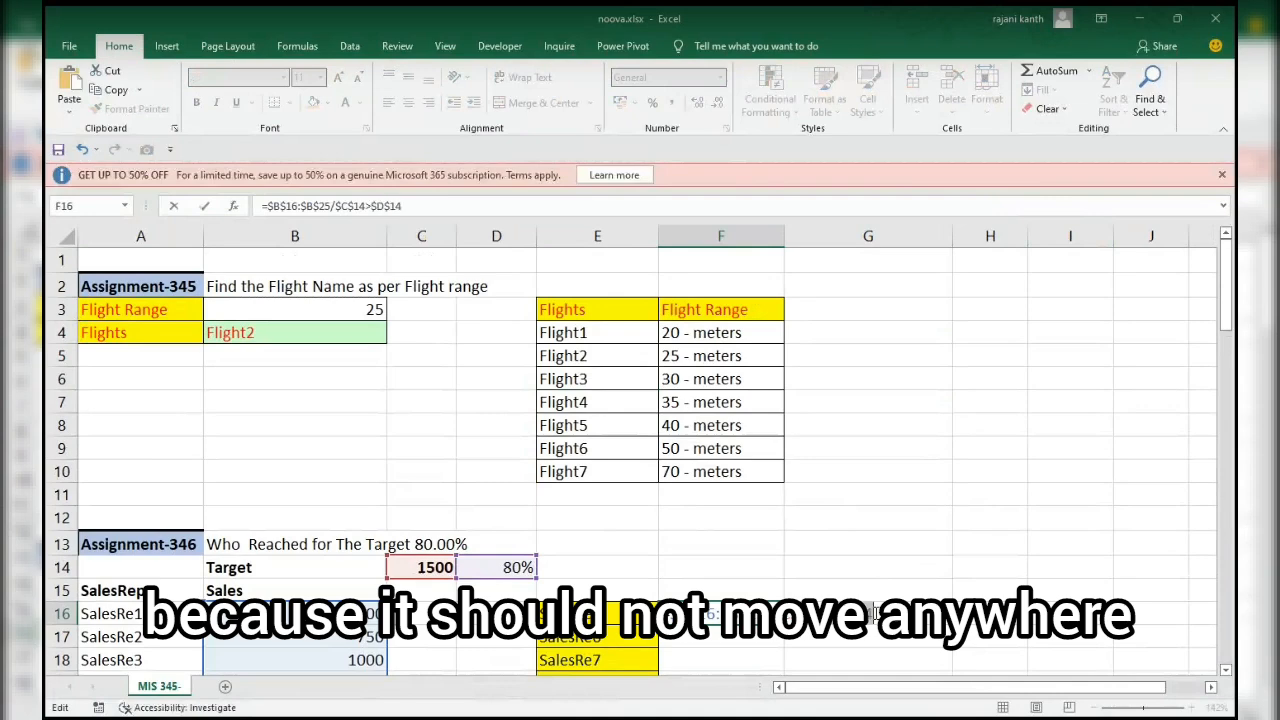
Evaluate the whole comparison in F16 in place to inspect its logical values, and restore the formula.
{"action": "left_click_drag", "start_coordinate": [876, 613], "coordinate": [600, 593]}
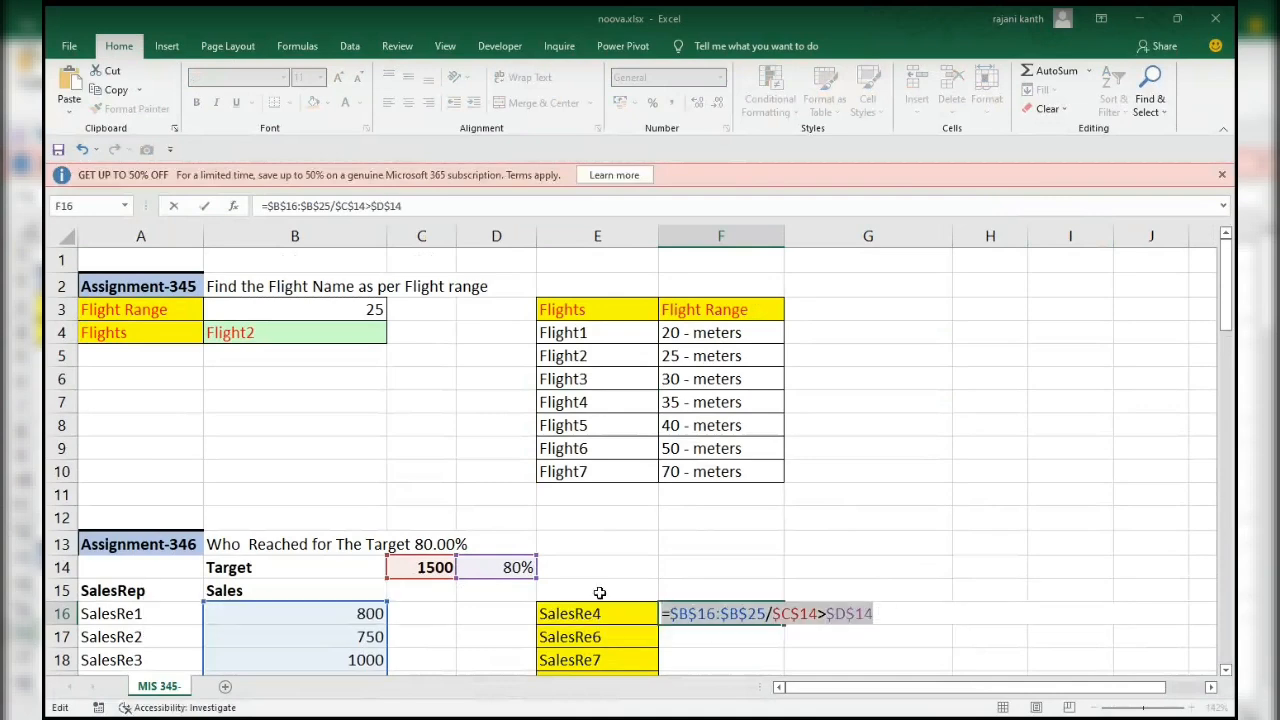
{"action": "key", "text": "F9"}
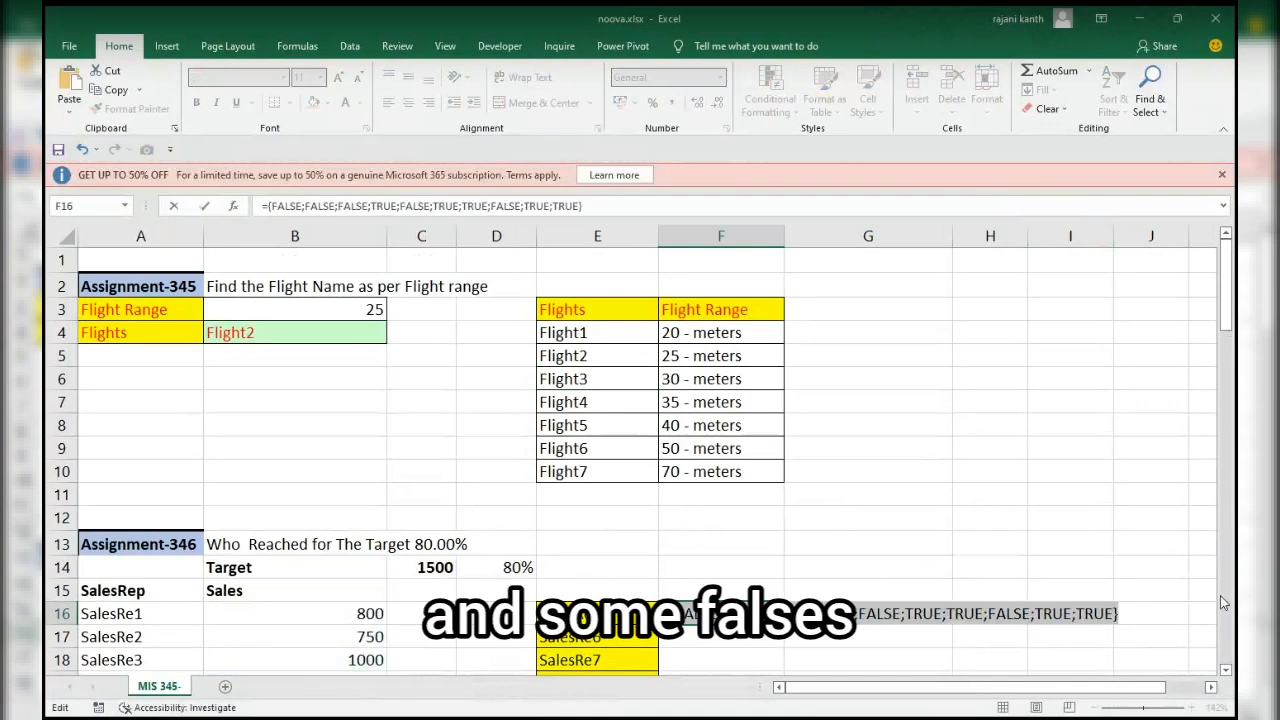
{"action": "key", "text": "ctrl+z"}
Nest the comparison in F16 inside SMALL(IF( at the start of the formula.
{"action": "left_click_drag", "start_coordinate": [1226, 317], "coordinate": [1226, 345]}
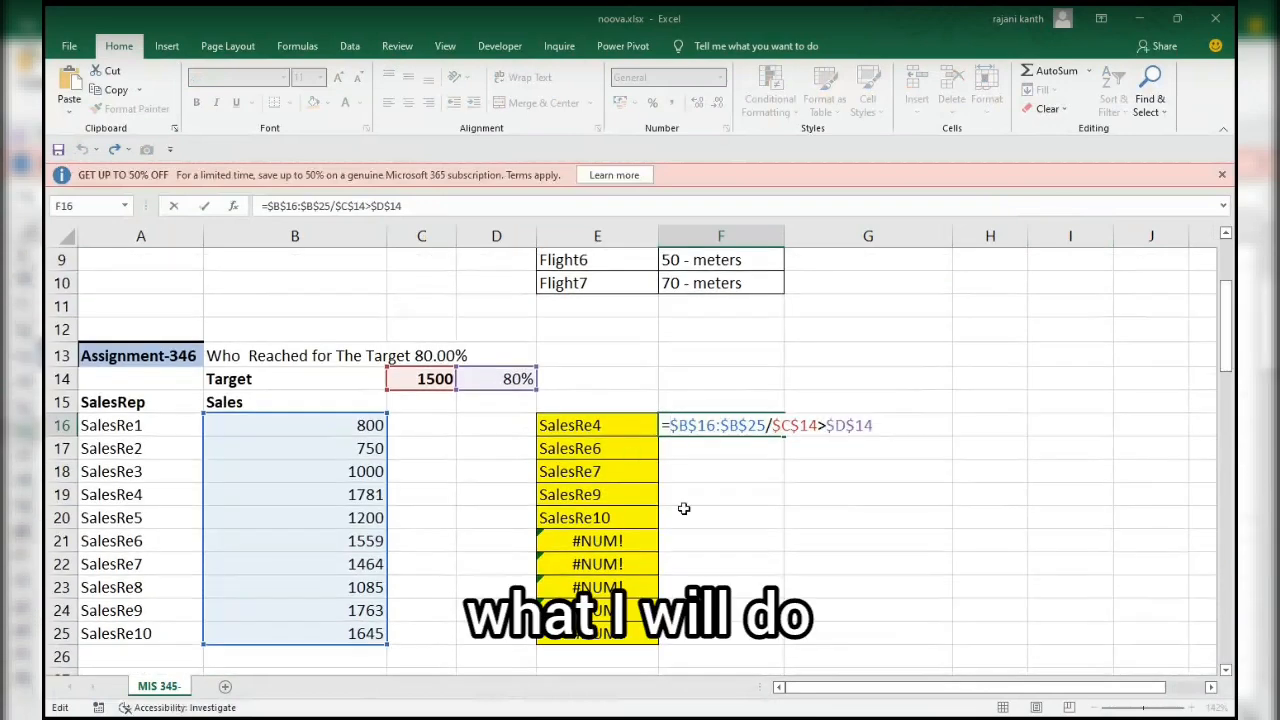
{"action": "type", "text": "s"}
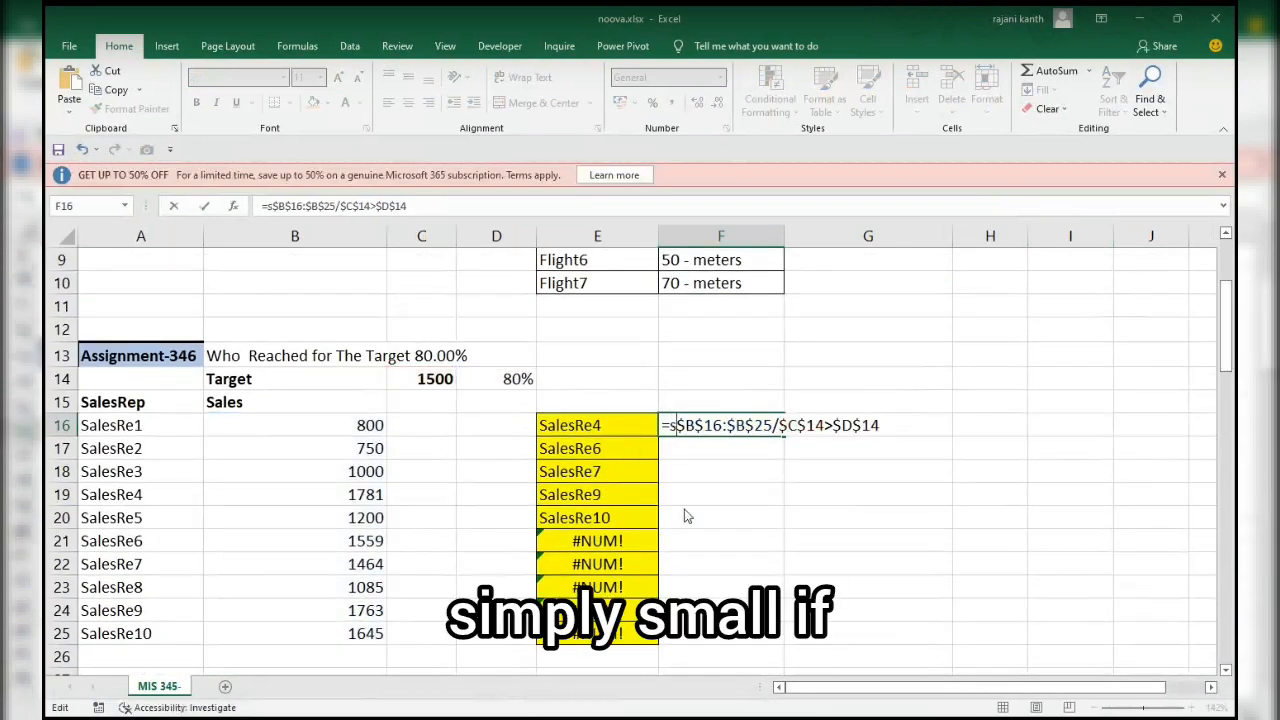
{"action": "type", "text": "mall"}
{"action": "key", "text": "Tab"}
{"action": "type", "text": "IF("}
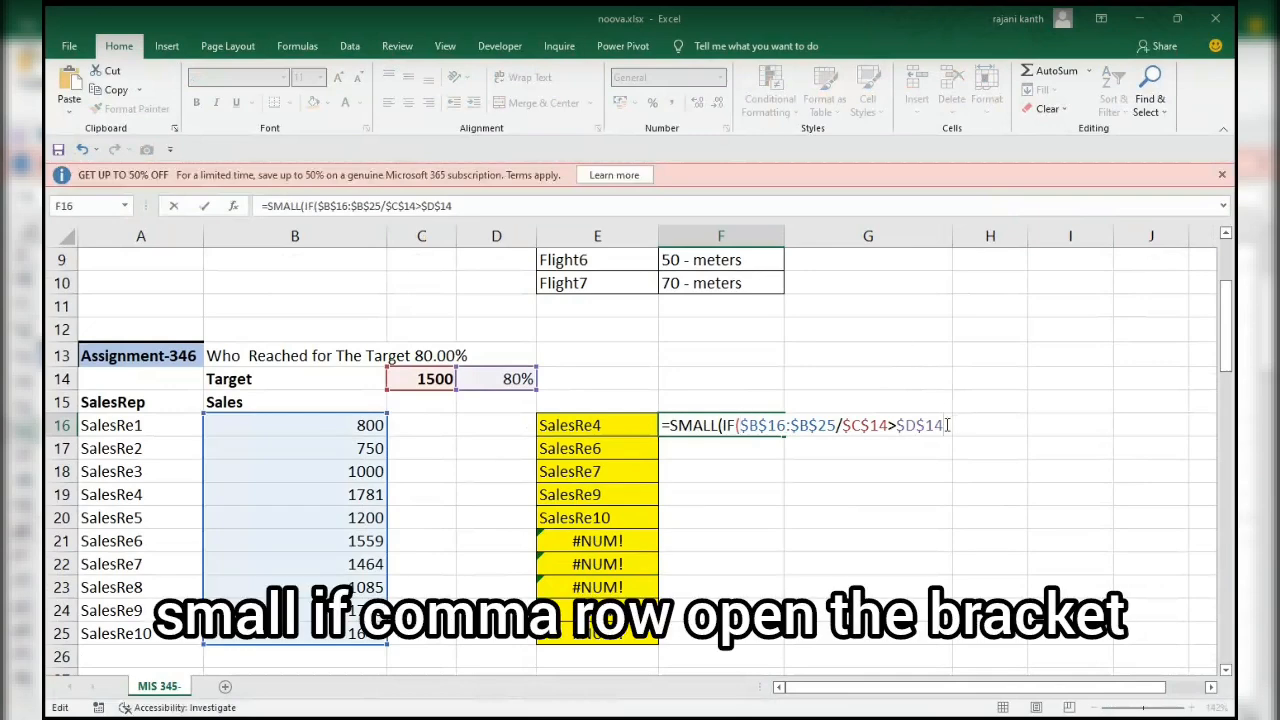
{"action": "type", "text": ",row("}
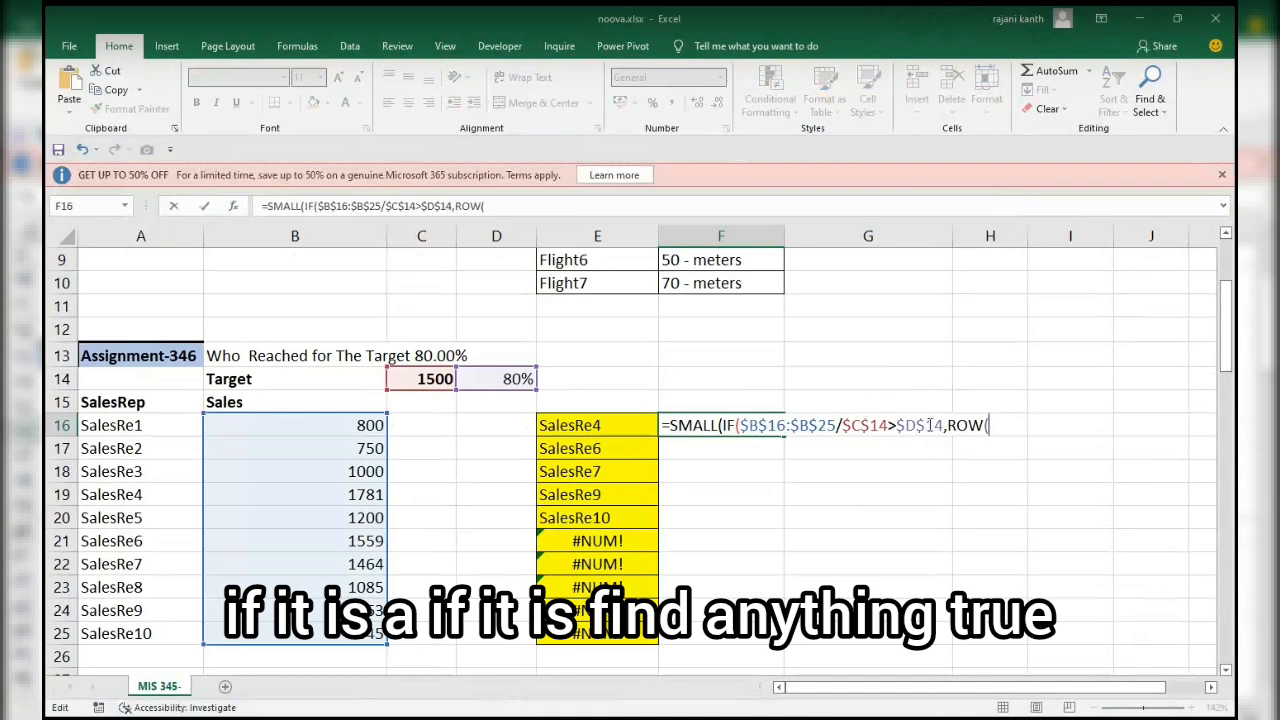
Add ROW($A$16:$A$25)-ROW($A$16)+1 as the IF function's value if true and close the IF.
{"action": "left_click_drag", "start_coordinate": [157, 425], "coordinate": [157, 485]}
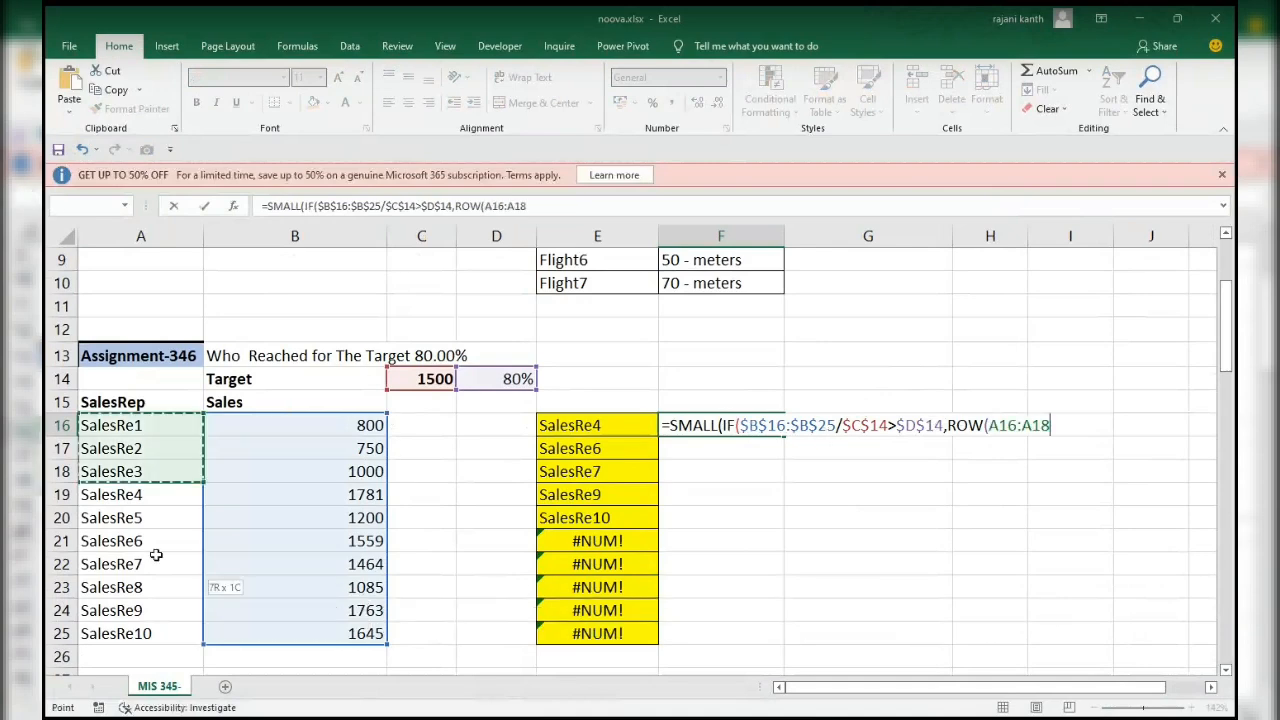
{"action": "left_click_drag", "start_coordinate": [156, 555], "coordinate": [155, 622]}
{"action": "key", "text": "F4"}
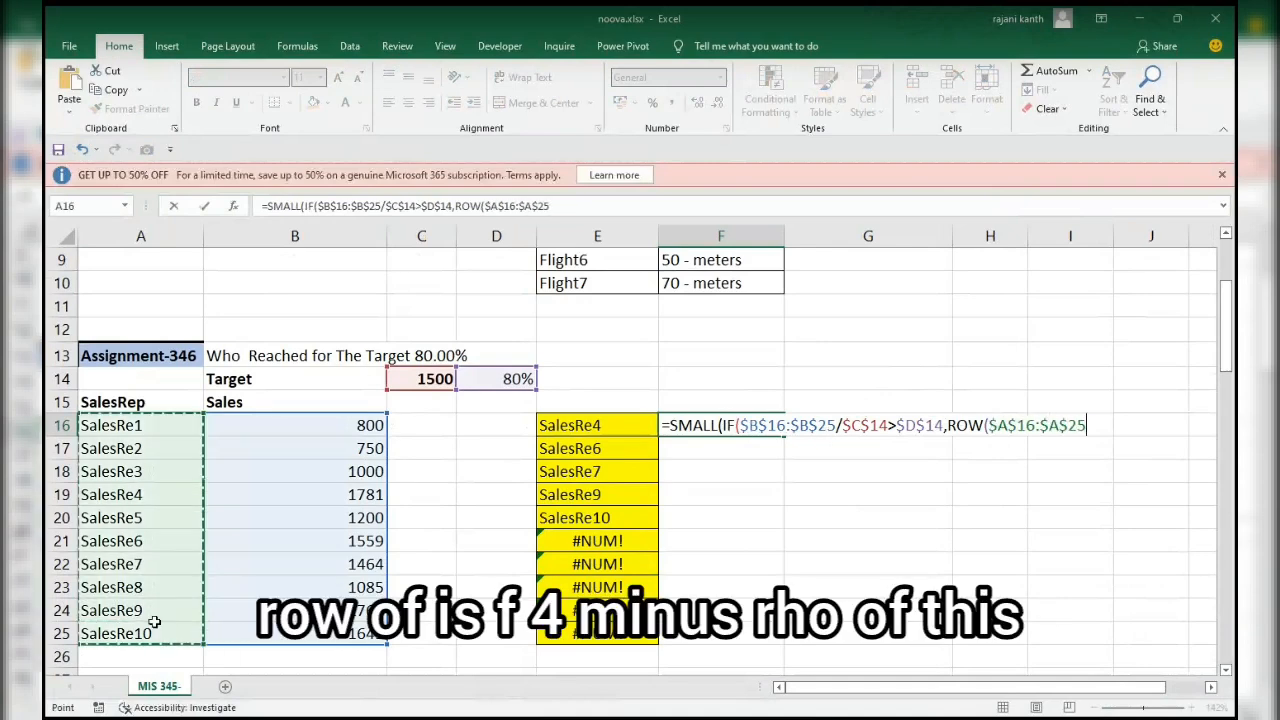
{"action": "type", "text": ")-row"}
{"action": "key", "text": "Tab"}
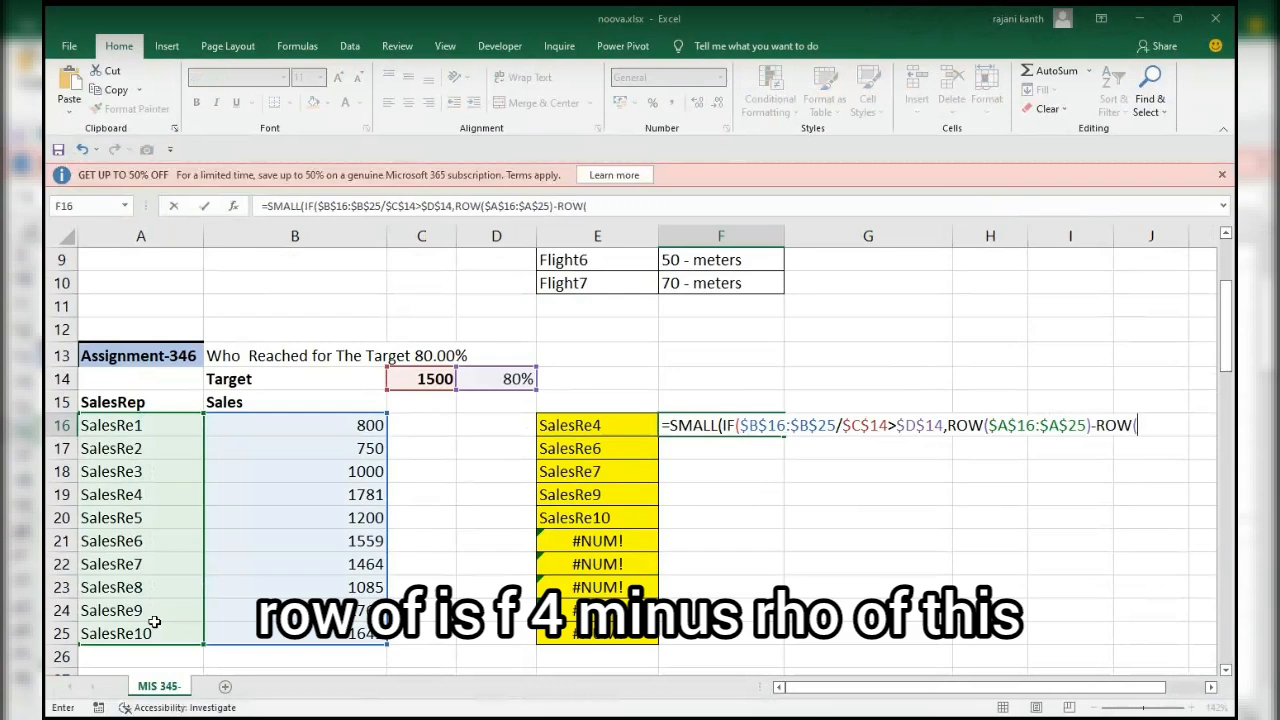
{"action": "left_click", "coordinate": [155, 426]}
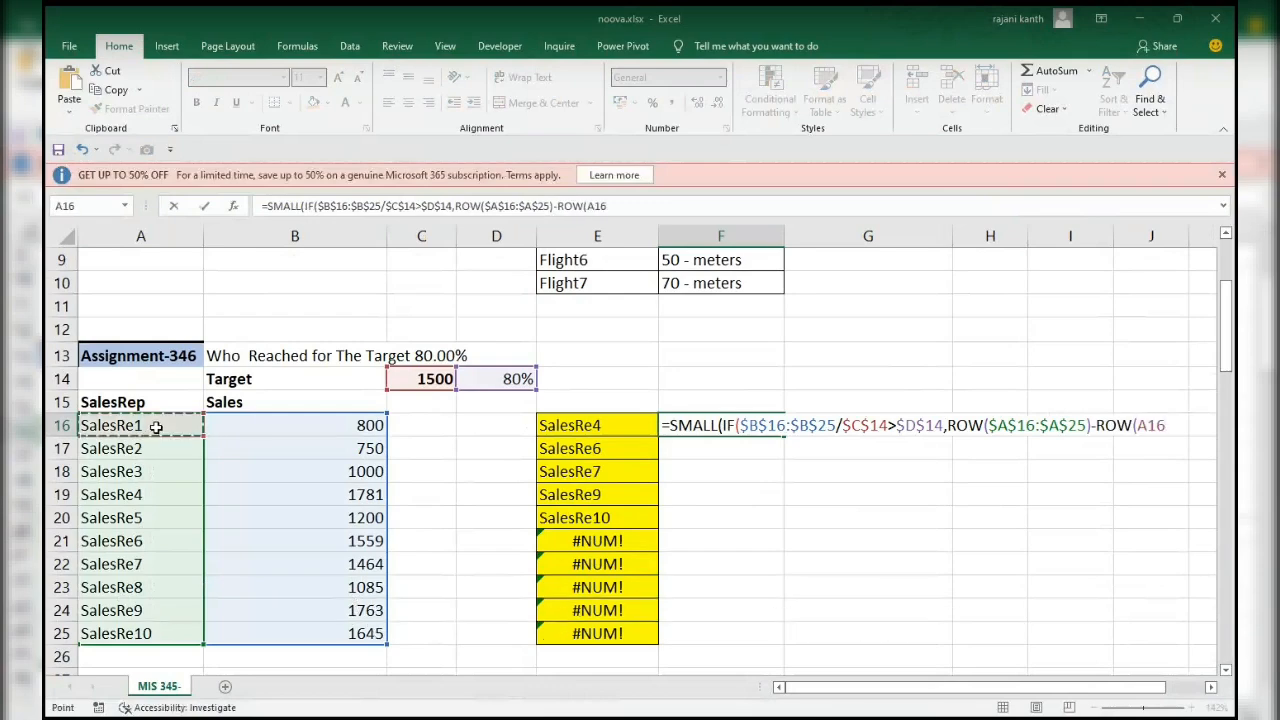
{"action": "key", "text": "F4"}
{"action": "type", "text": ")+1"}
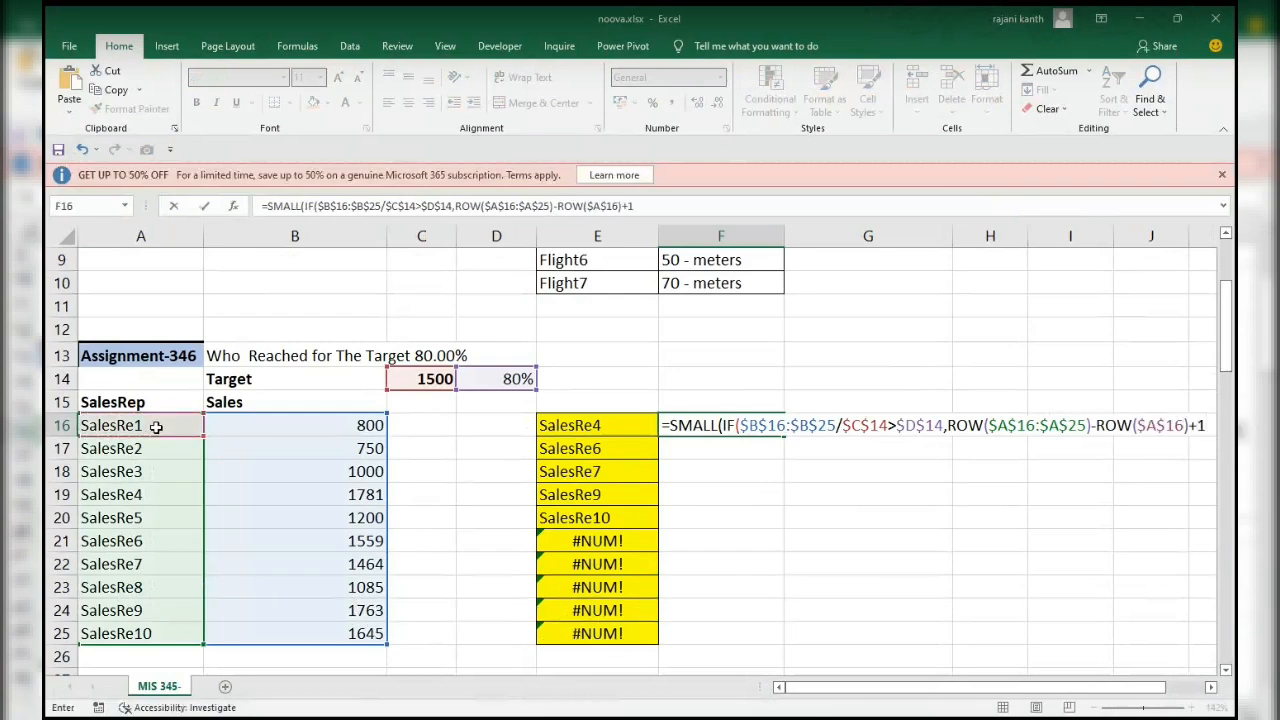
{"action": "type", "text": ")"}
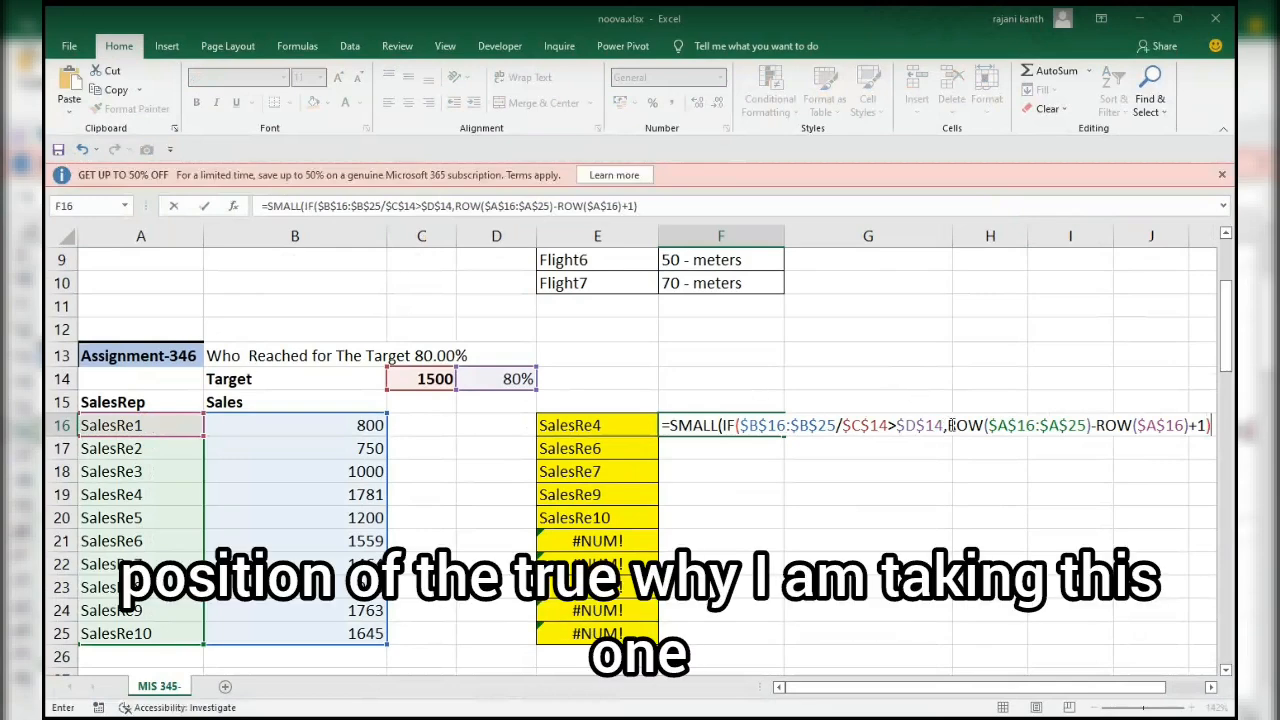
Evaluate the ROW expression in F16 in place to inspect the position numbers, and restore it.
{"action": "left_click_drag", "start_coordinate": [949, 425], "coordinate": [1198, 421]}
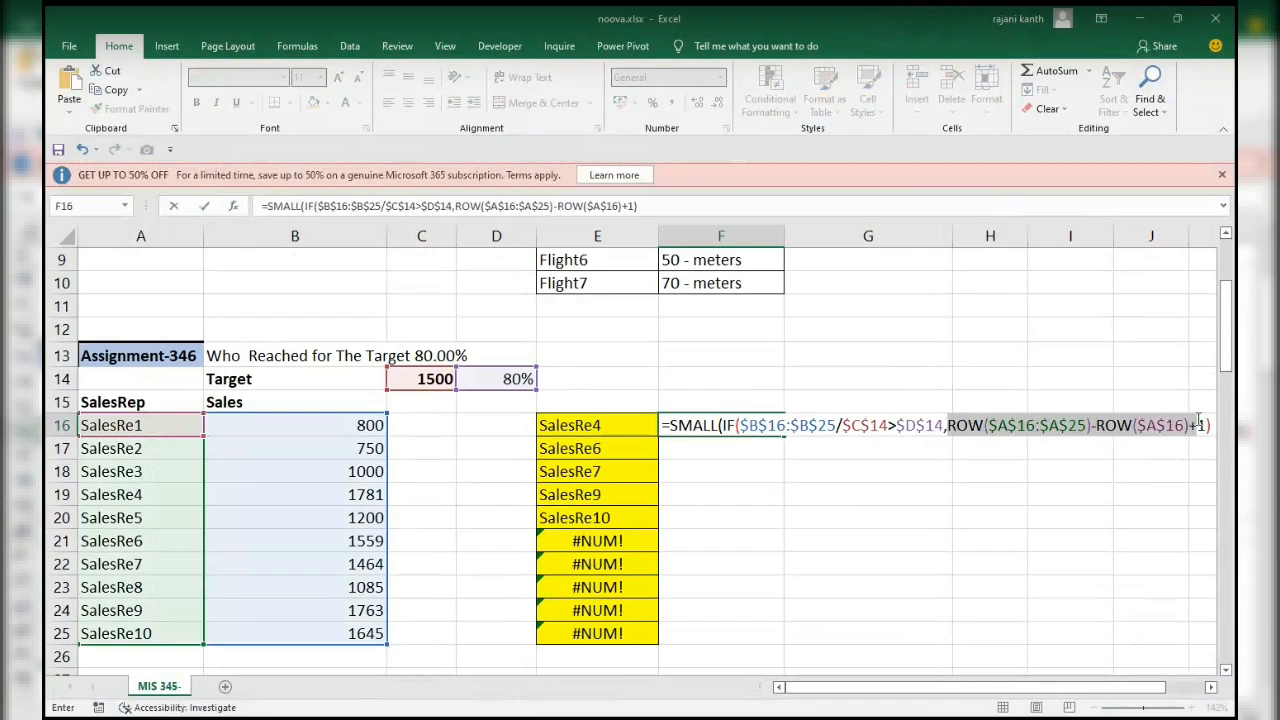
{"action": "key", "text": "F9"}
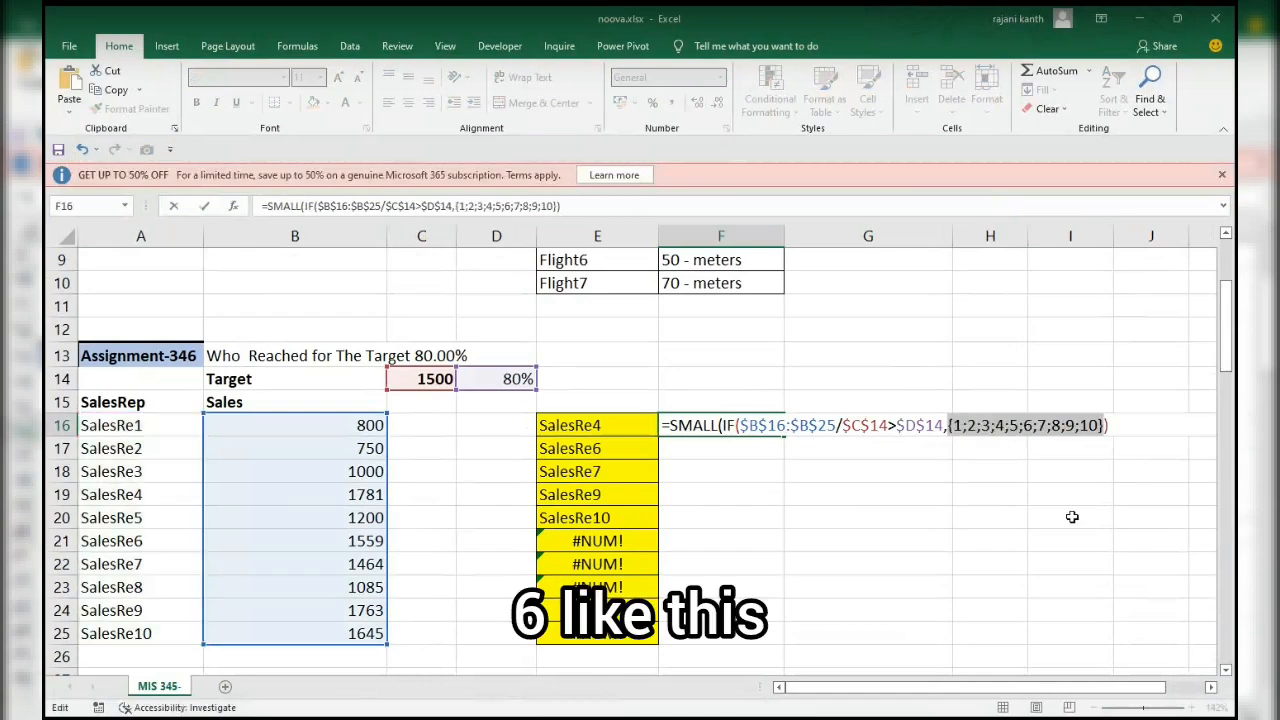
{"action": "key", "text": "ctrl+z"}
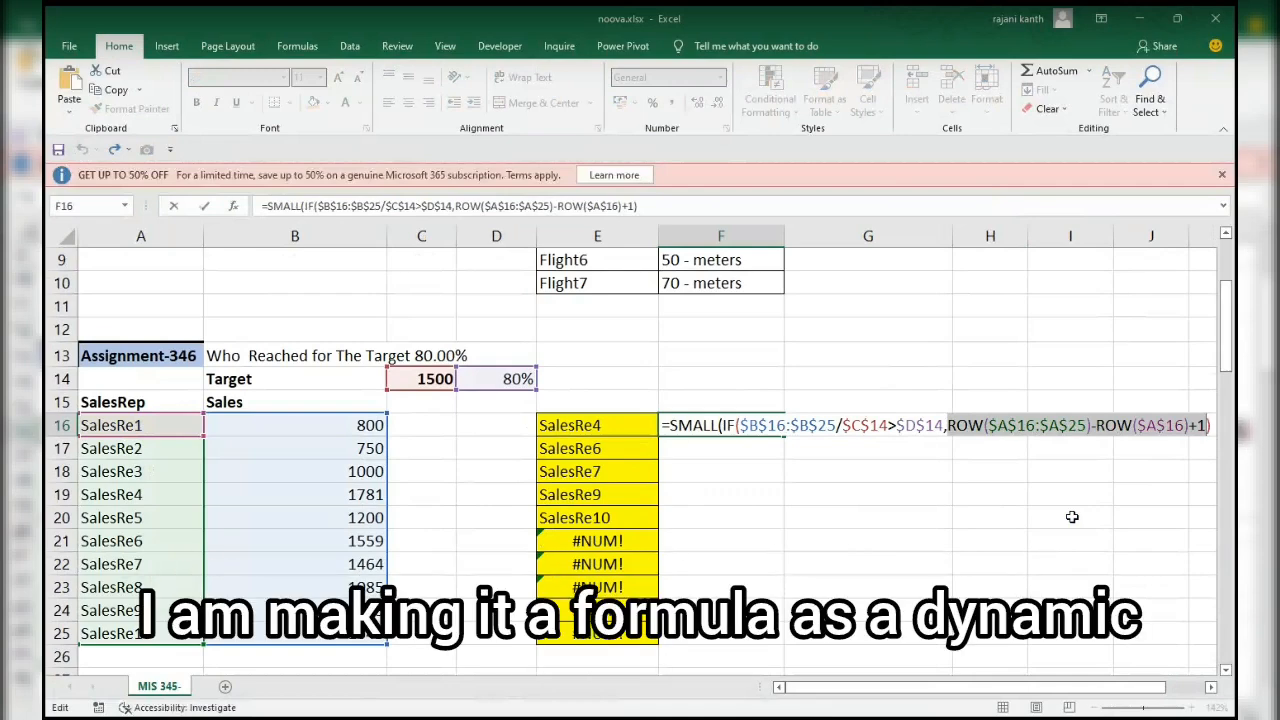
Complete the SMALL function in F16 with 1 as its second argument, evaluate the whole formula in place and restore it.
{"action": "left_click", "coordinate": [1212, 425]}
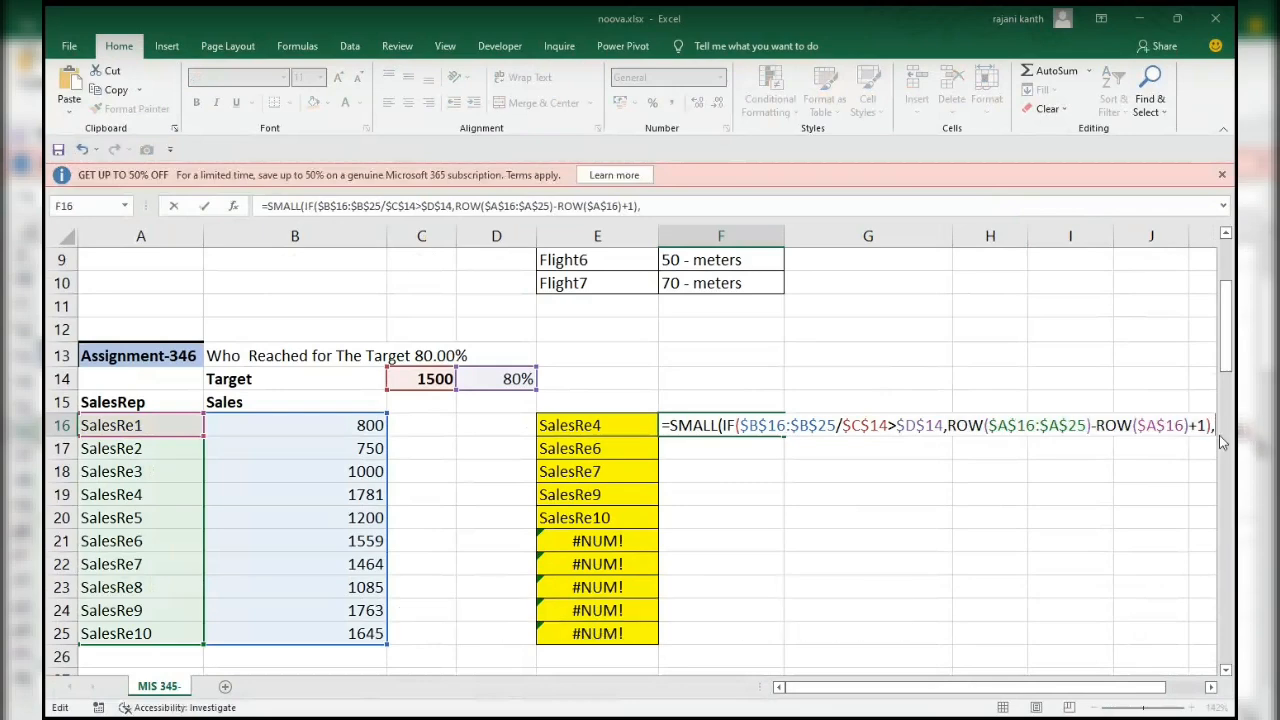
{"action": "type", "text": "1)"}
{"action": "key", "text": "ctrl+shift+Return"}
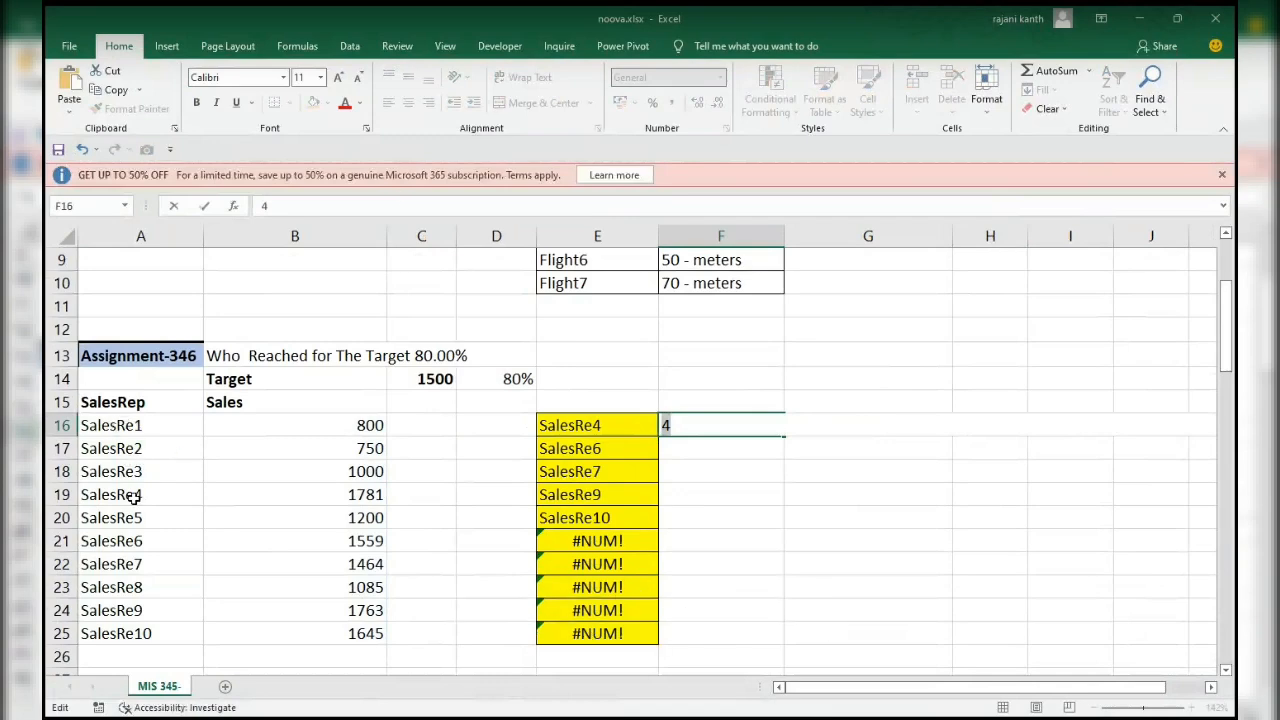
{"action": "key", "text": "F2"}
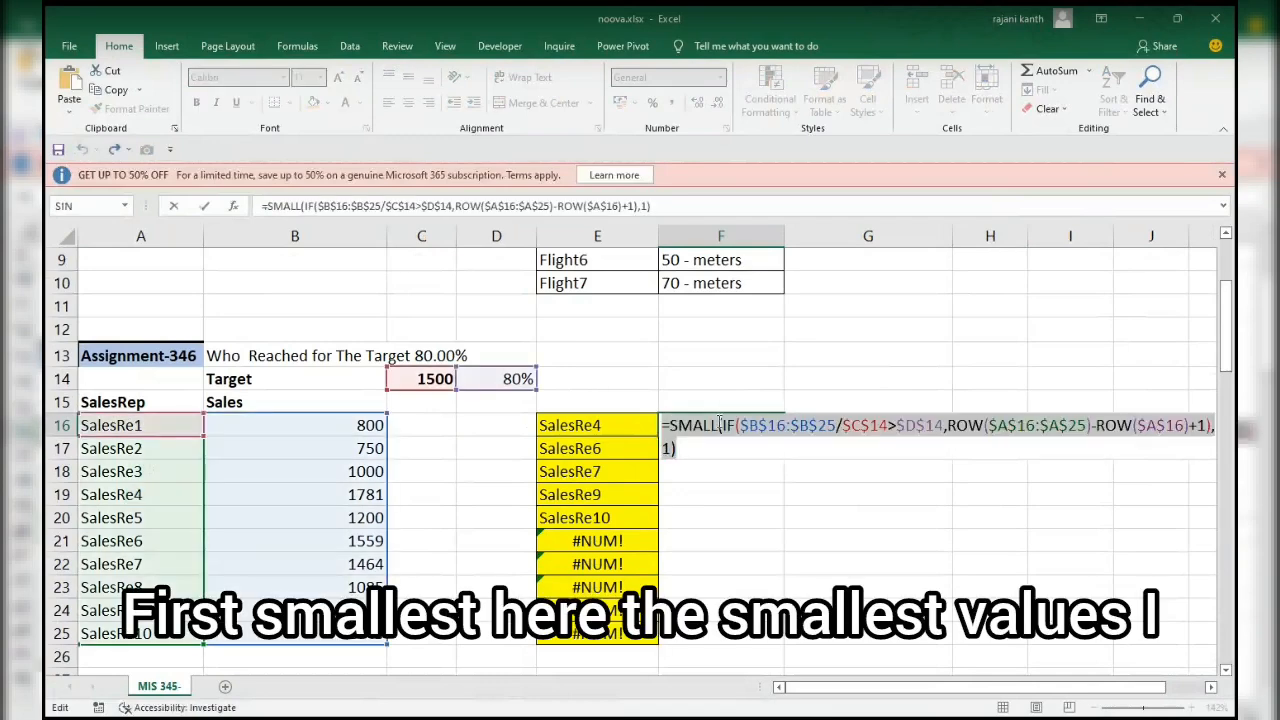
Evaluate only the IF expression inside SMALL in F16 in place to inspect its array, and restore it.
{"action": "left_click_drag", "start_coordinate": [722, 425], "coordinate": [1211, 426]}
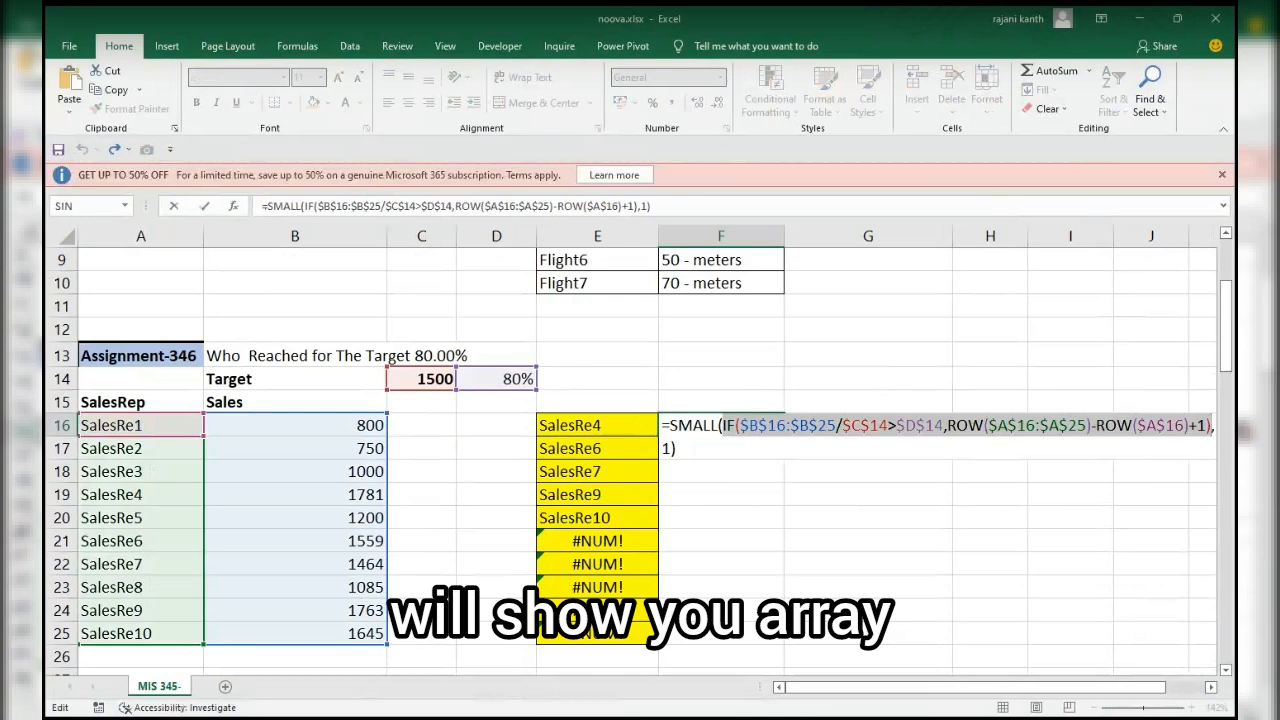
{"action": "key", "text": "F9"}
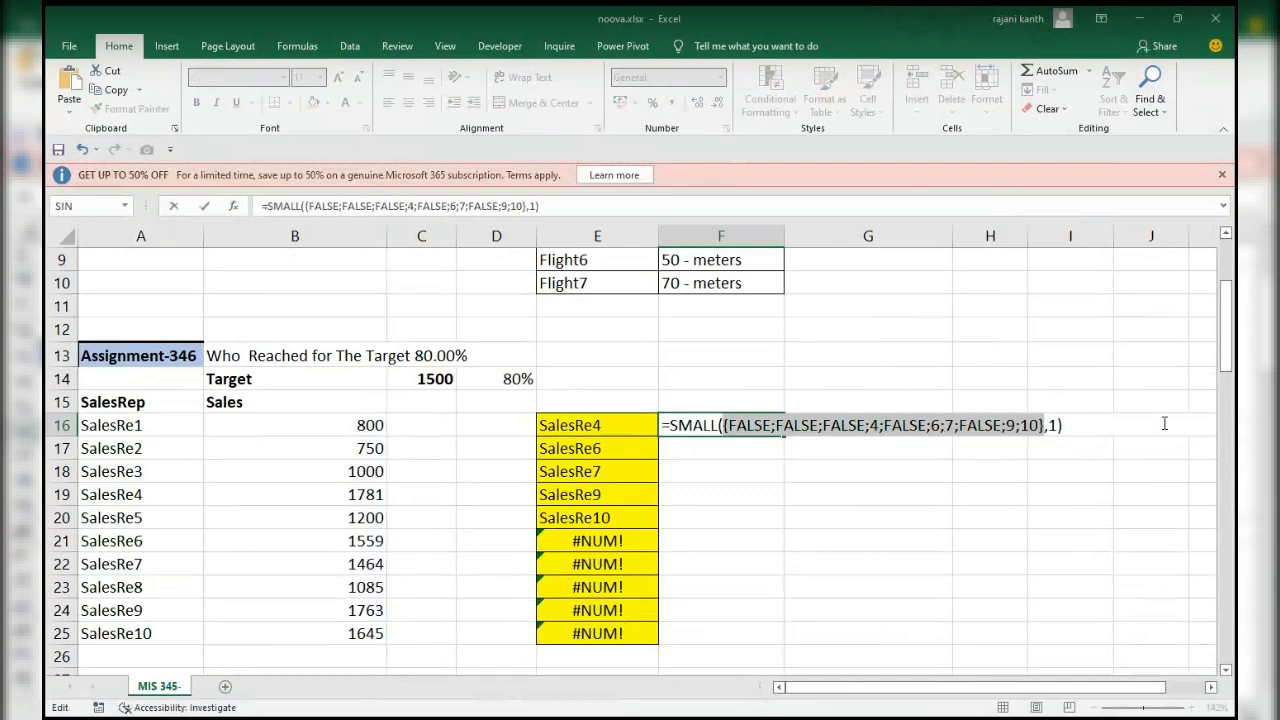
{"action": "key", "text": "ctrl+z"}
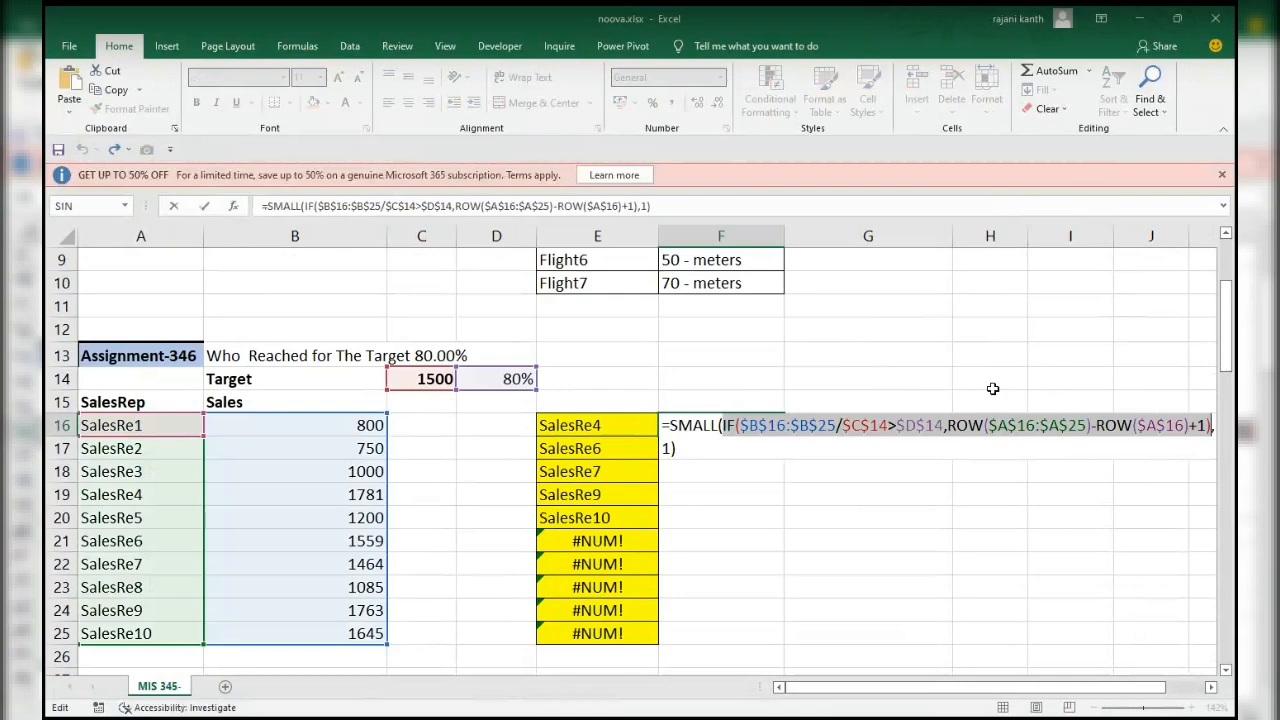
Replace the SMALL function's second argument 1 in F16 with ROWS(F$16:F16).
{"action": "left_click", "coordinate": [670, 448]}
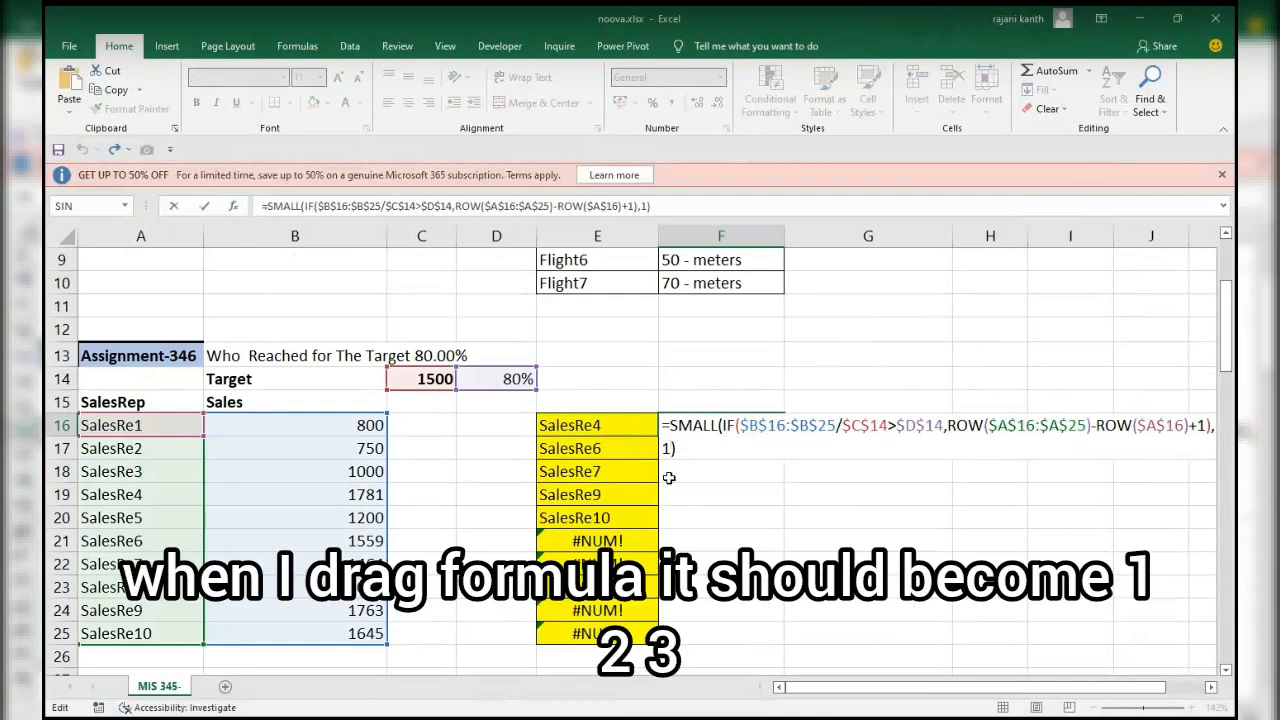
{"action": "key", "text": "BackSpace"}
{"action": "type", "text": "rows"}
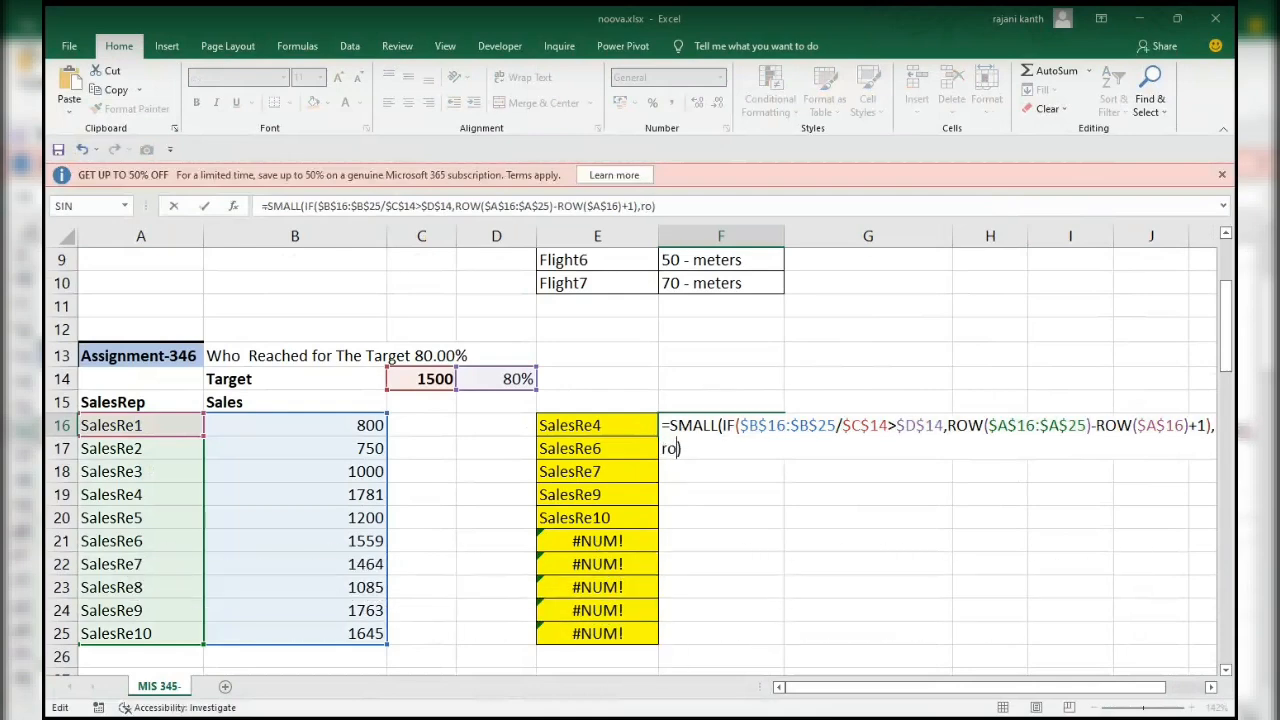
{"action": "key", "text": "Tab"}
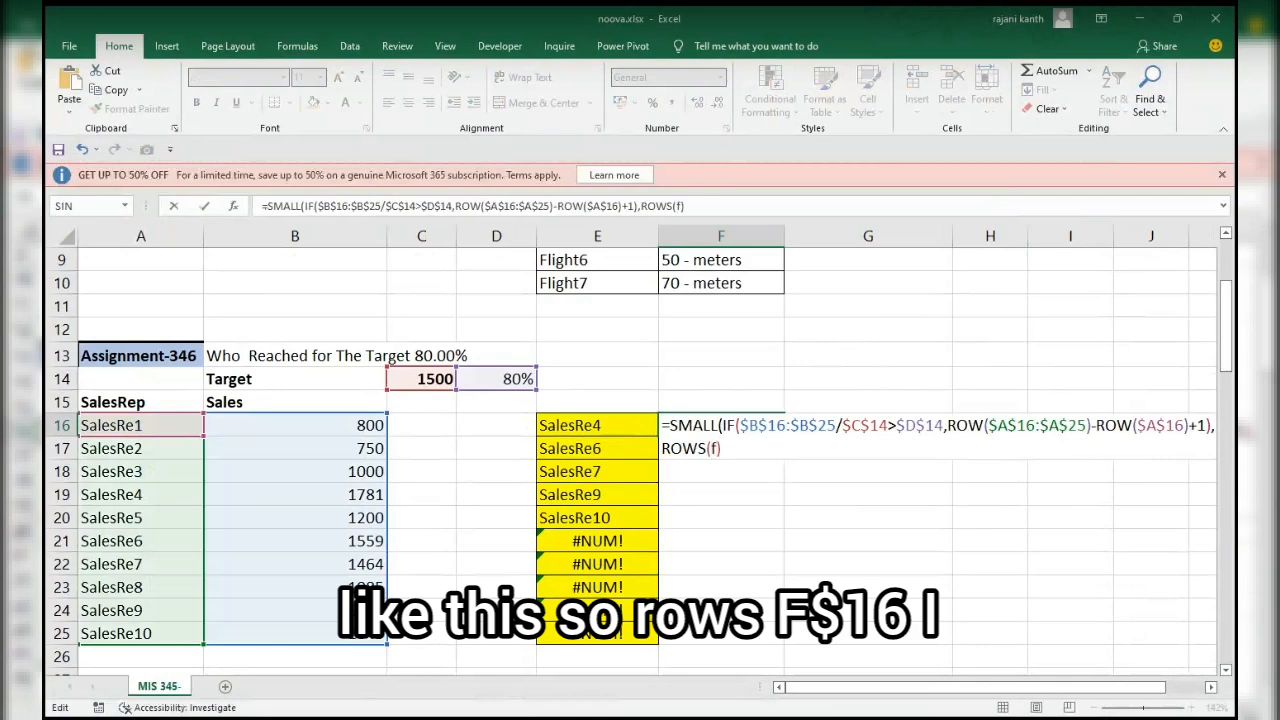
{"action": "type", "text": "f$16"}
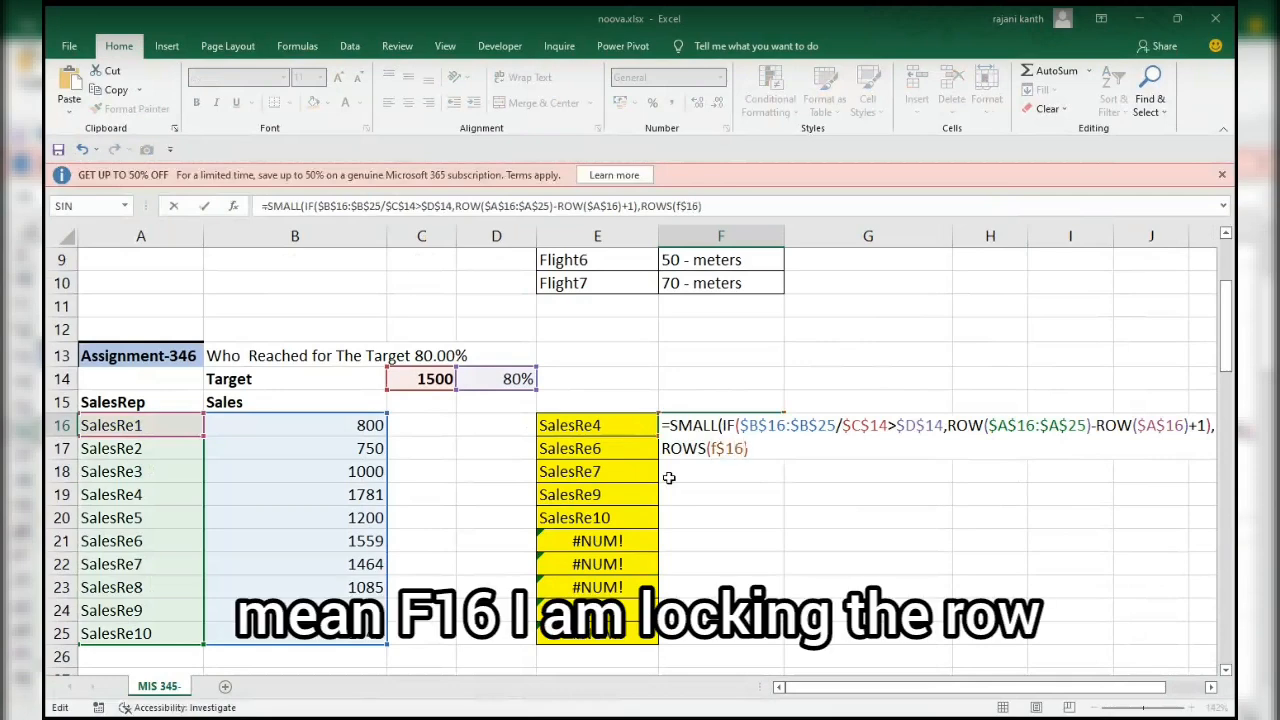
{"action": "type", "text": ":"}
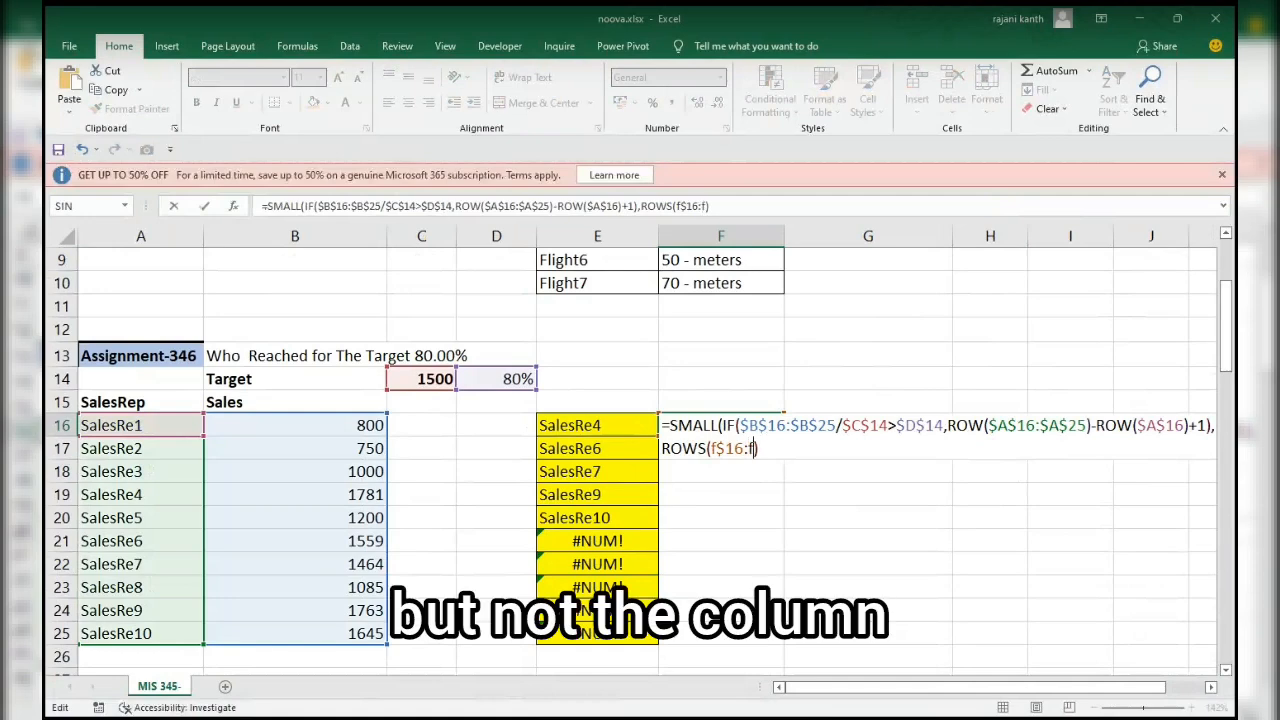
{"action": "type", "text": "f16"}
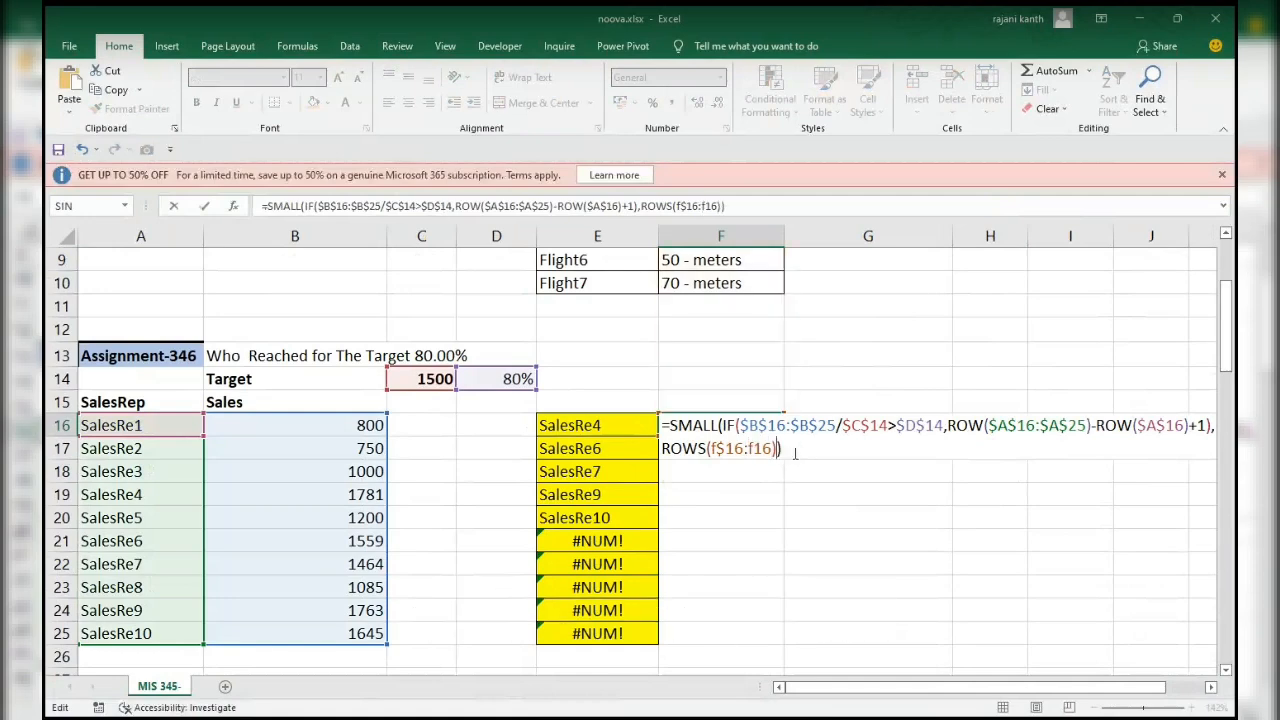
Evaluate the whole F16 formula and its ROWS expression in place to check their results, restoring the formula each time.
{"action": "key", "text": "F9"}
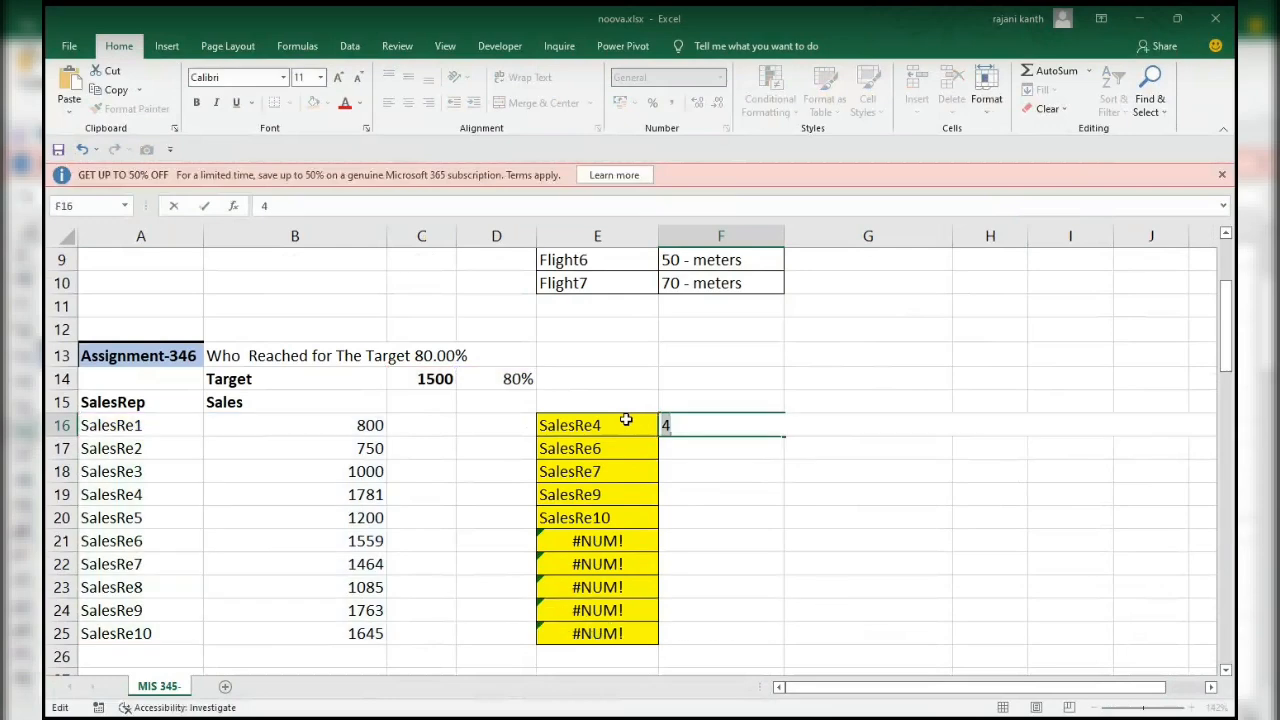
{"action": "key", "text": "ctrl+z"}
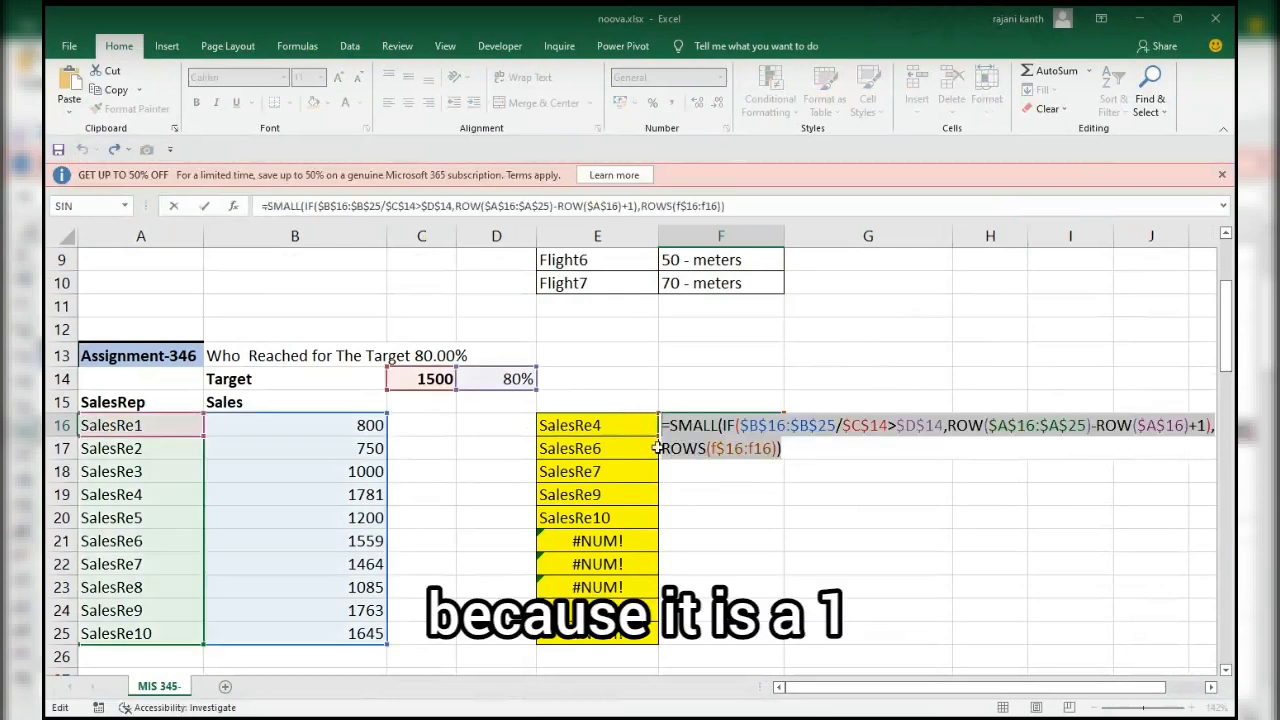
{"action": "left_click_drag", "start_coordinate": [660, 448], "coordinate": [779, 449]}
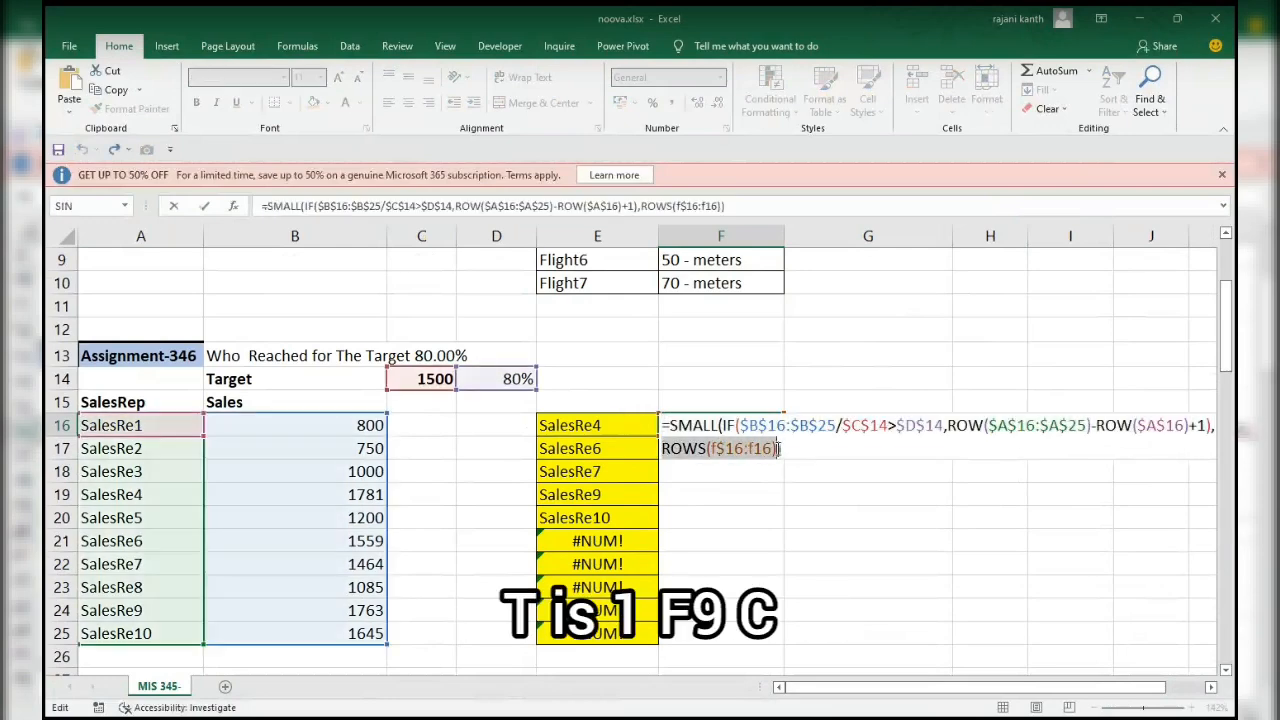
{"action": "key", "text": "F9"}
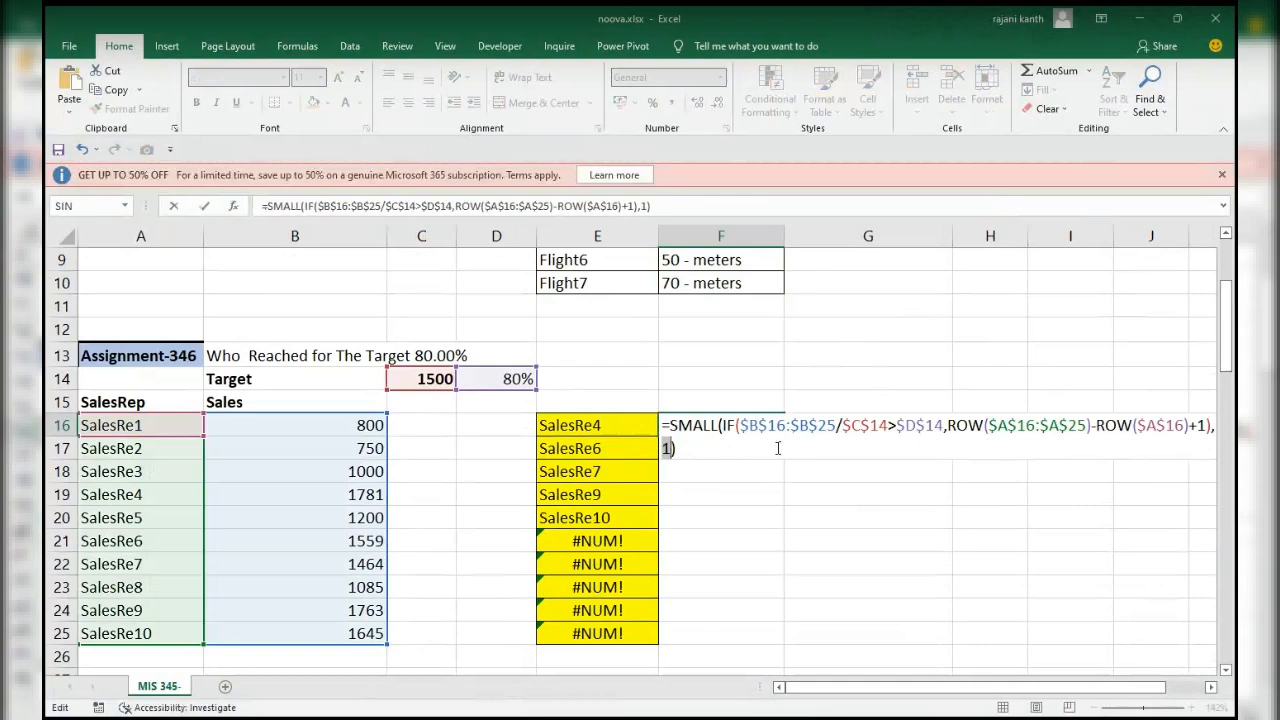
{"action": "key", "text": "ctrl+z"}
{"action": "left_click_drag", "start_coordinate": [786, 447], "coordinate": [647, 420]}
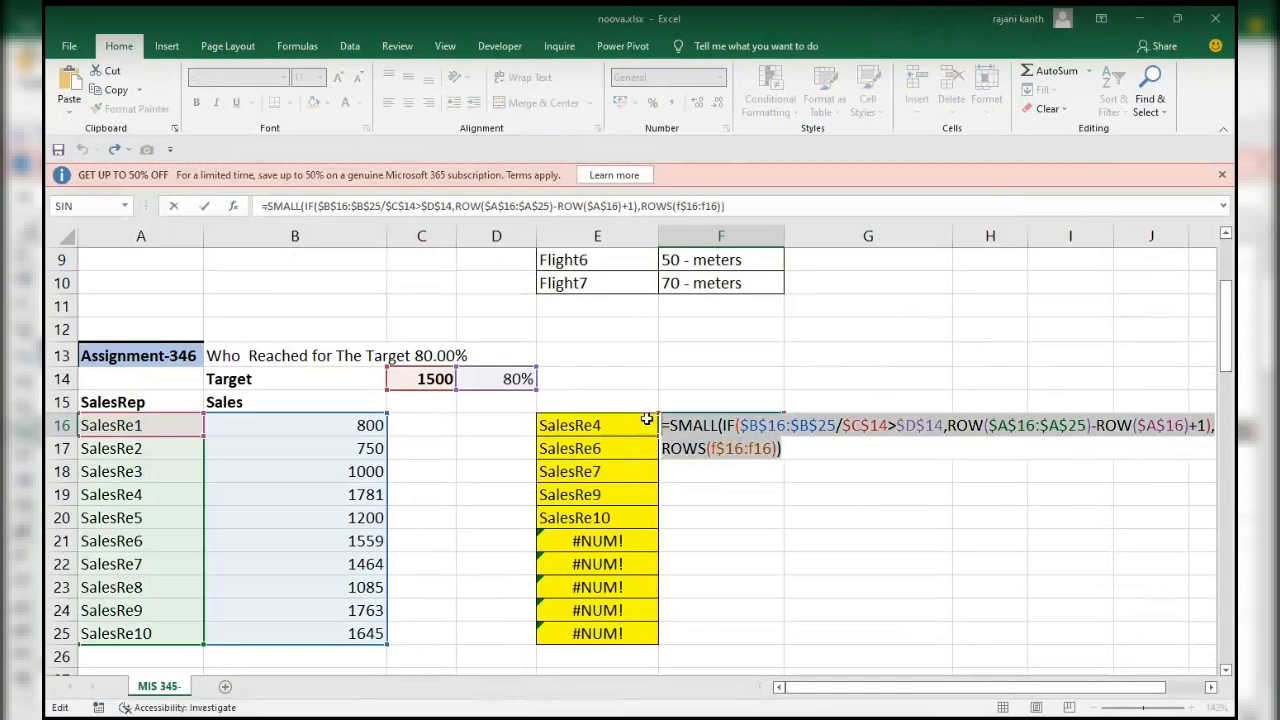
Nest the SMALL formula in F16 inside INDEX with $A$16:$A$25 as the array, making SMALL the row number.
{"action": "left_click", "coordinate": [670, 425]}
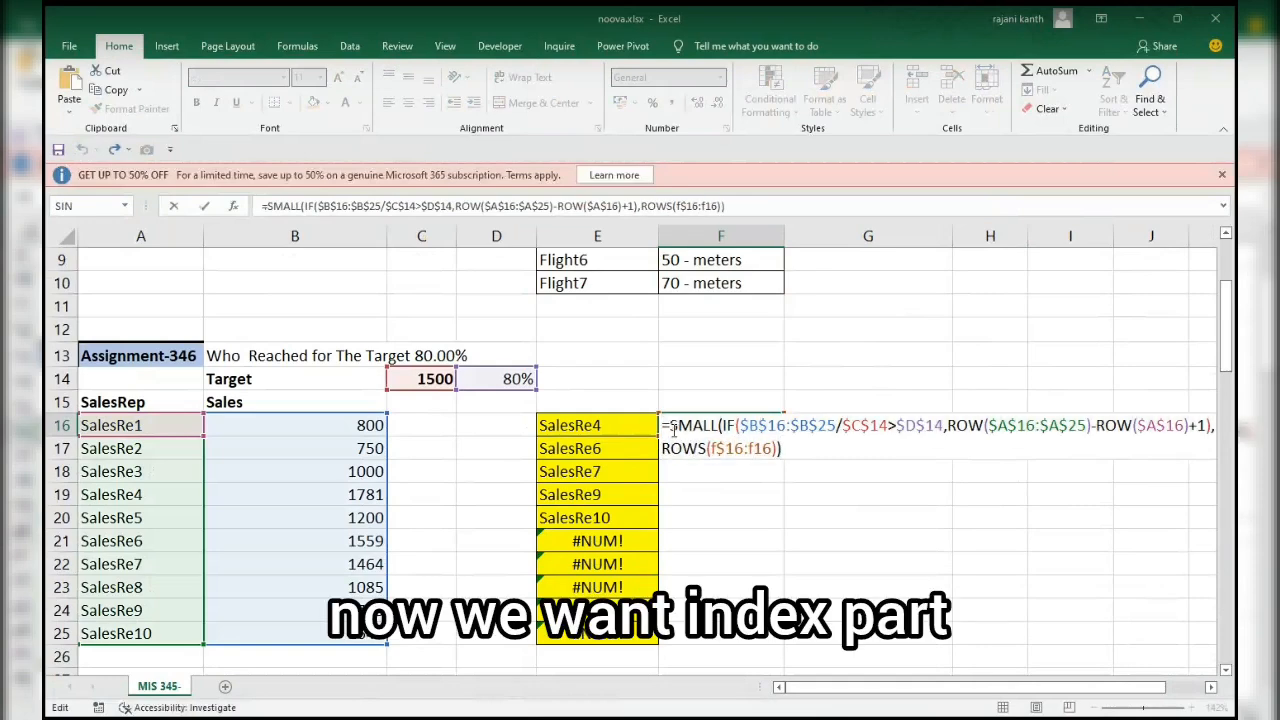
{"action": "type", "text": "index"}
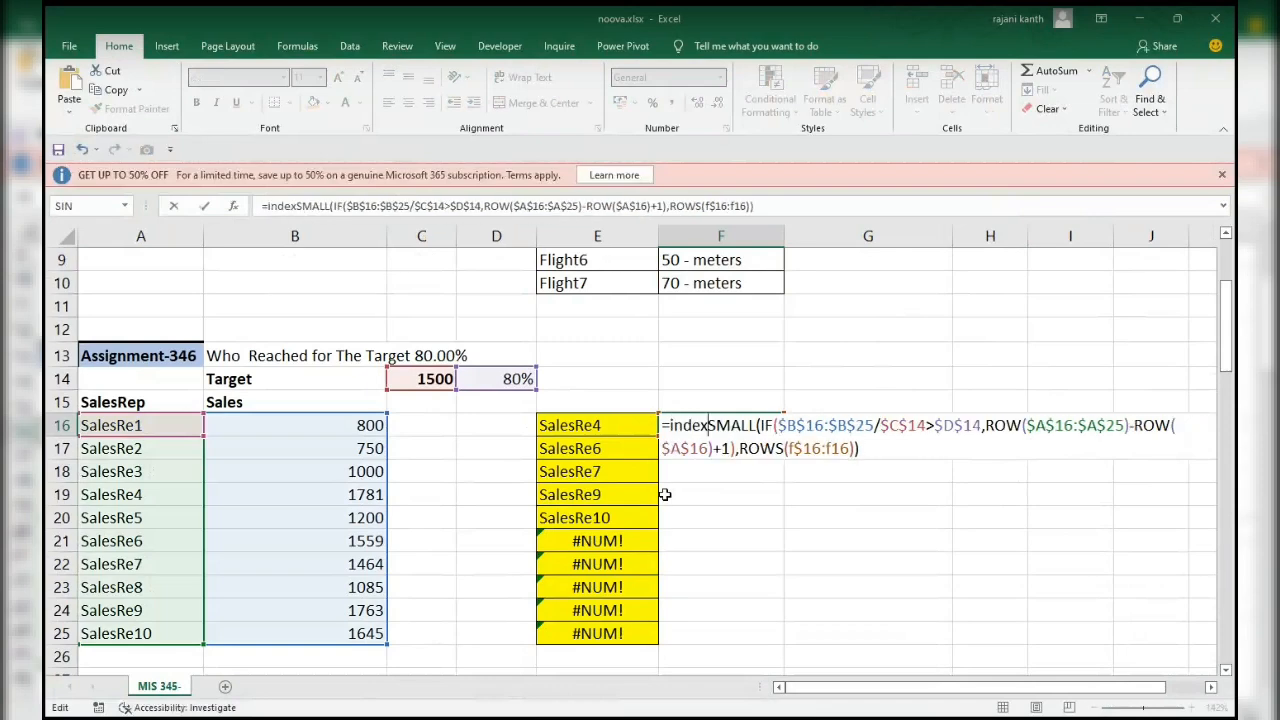
{"action": "key", "text": "Tab"}
{"action": "left_click", "coordinate": [122, 425]}
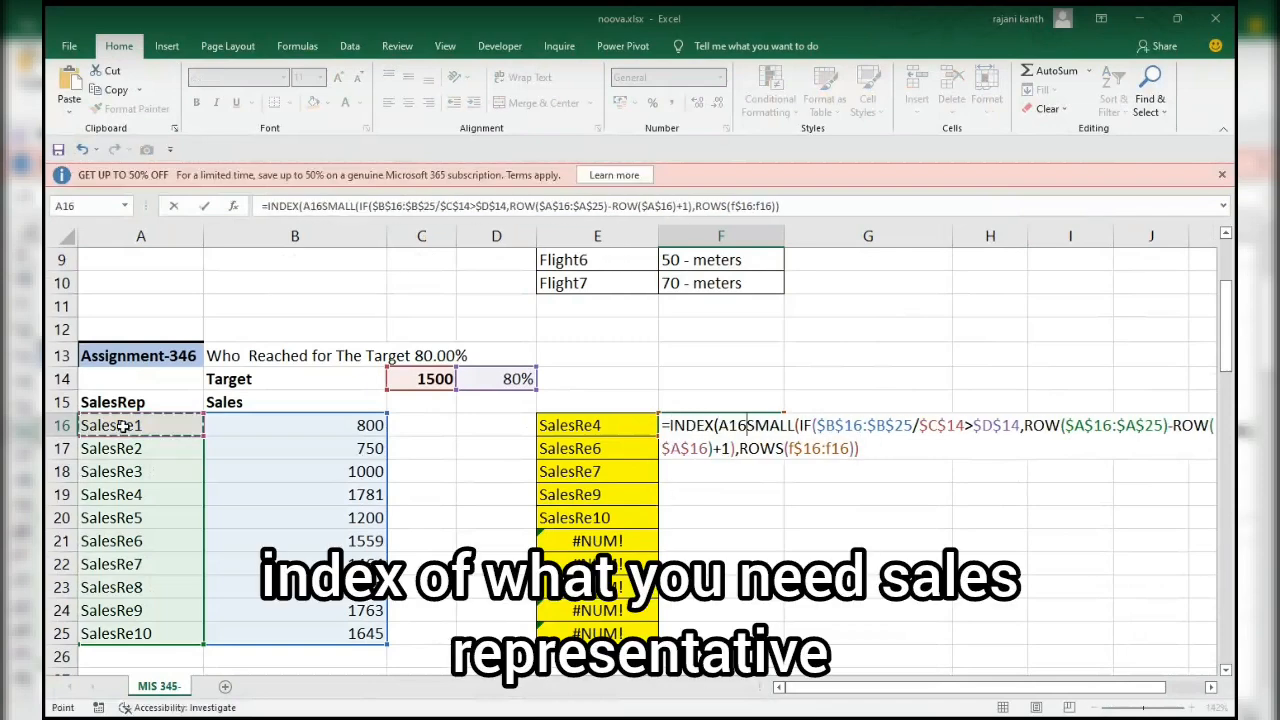
{"action": "key", "text": "ctrl+shift+Down"}
{"action": "key", "text": "F4"}
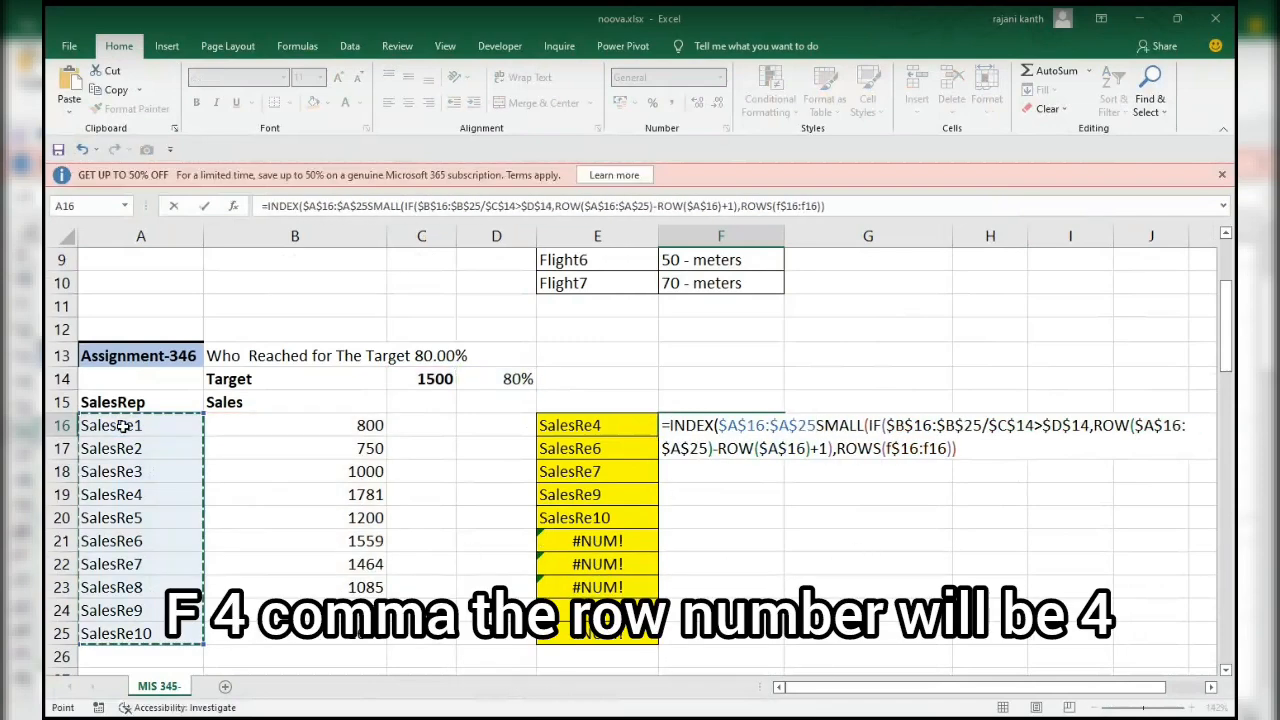
{"action": "type", "text": ","}
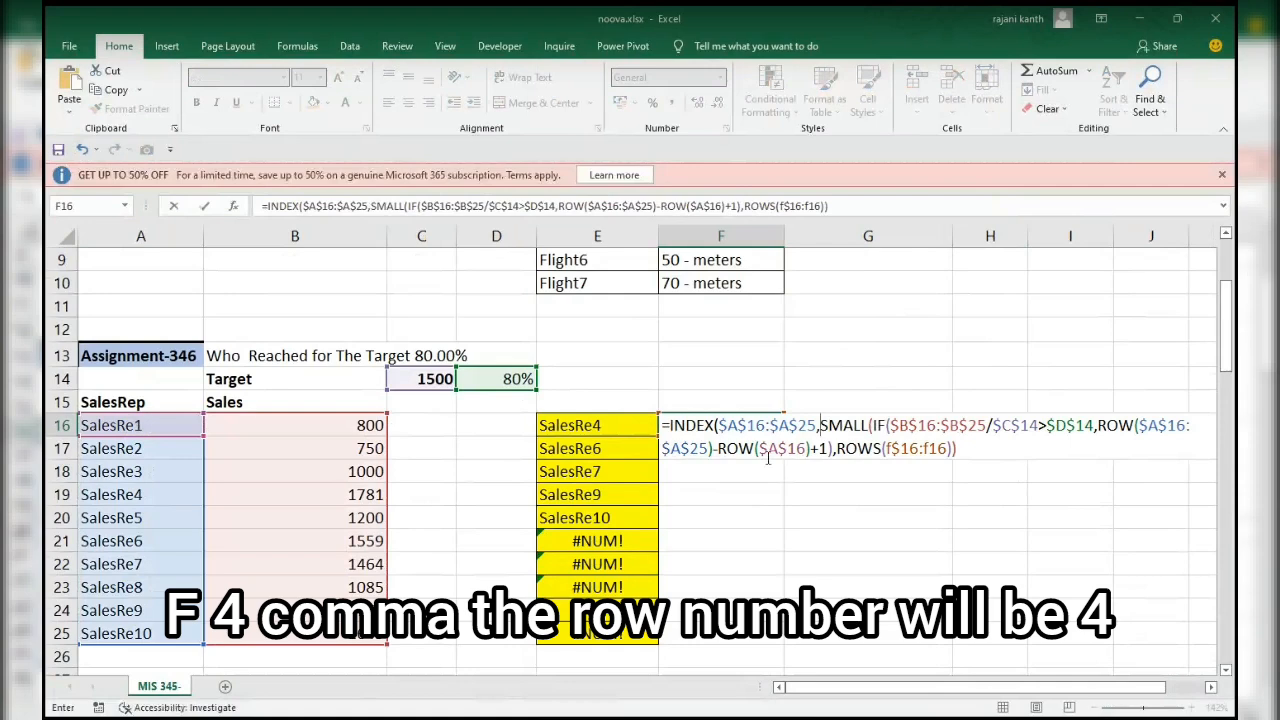
Evaluate the SMALL expression inside INDEX in place to inspect the row number, and restore it.
{"action": "key", "text": "ctrl+shift+End"}
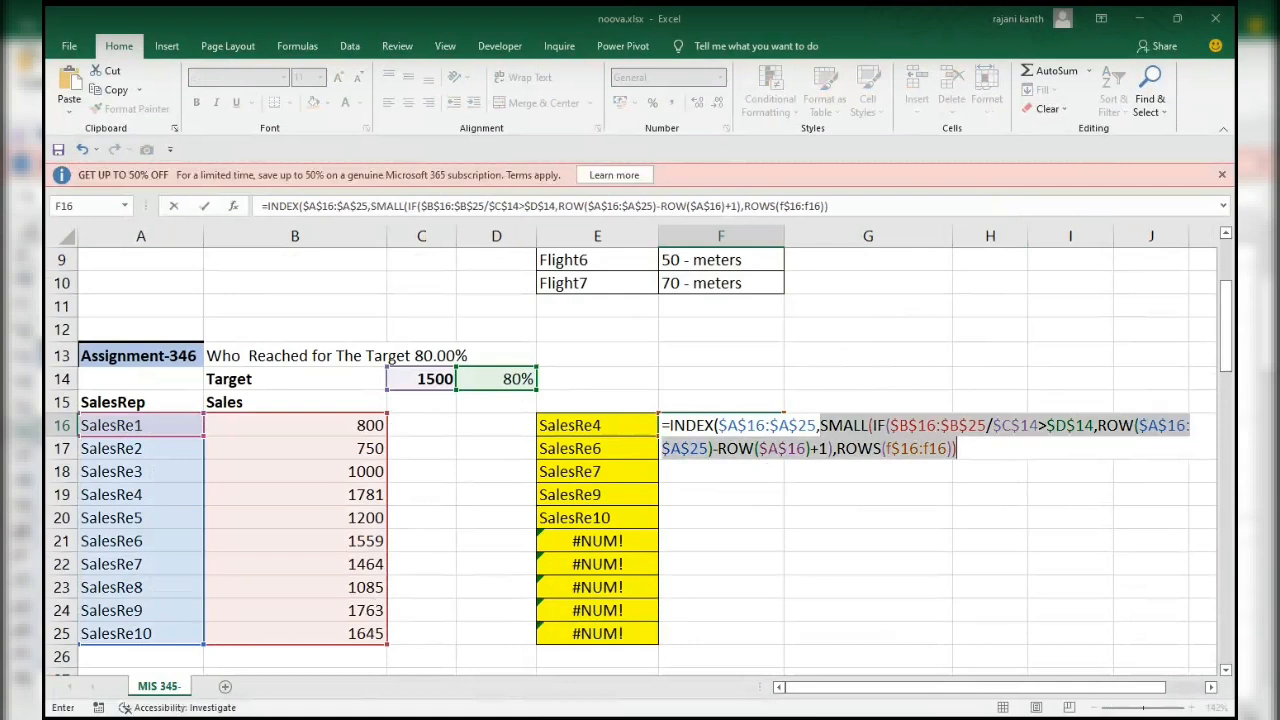
{"action": "type", "text": "4"}
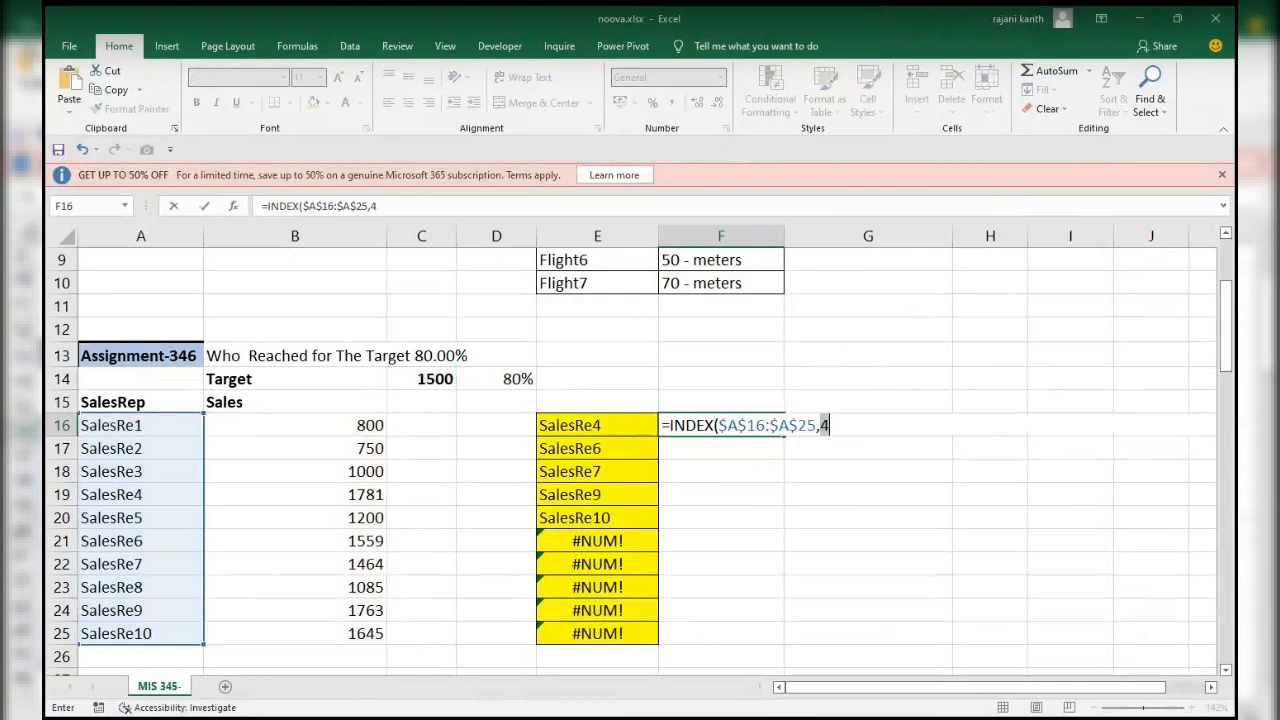
{"action": "key", "text": "ctrl+z"}
Close the INDEX function in F16 with its missing parenthesis, evaluate the whole formula in place and restore it.
{"action": "left_click_drag", "start_coordinate": [989, 452], "coordinate": [640, 425]}
{"action": "key", "text": "F9"}
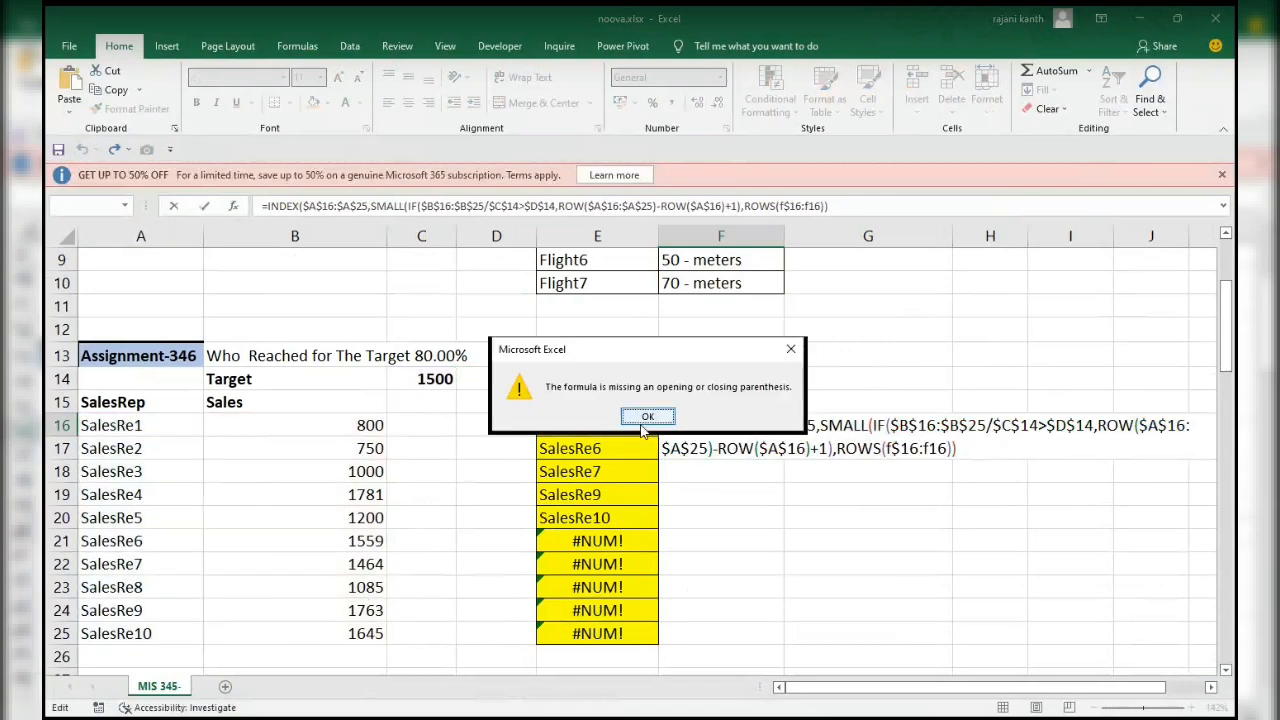
{"action": "key", "text": "Return"}
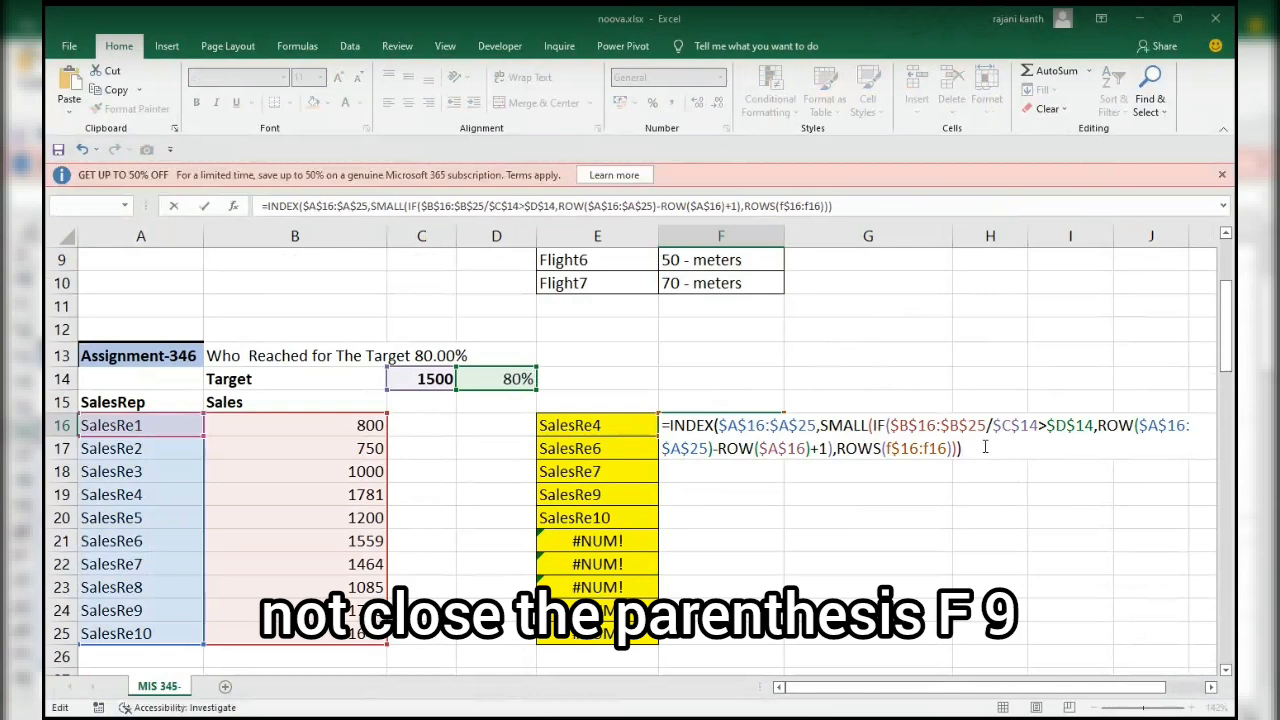
{"action": "key", "text": "F9"}
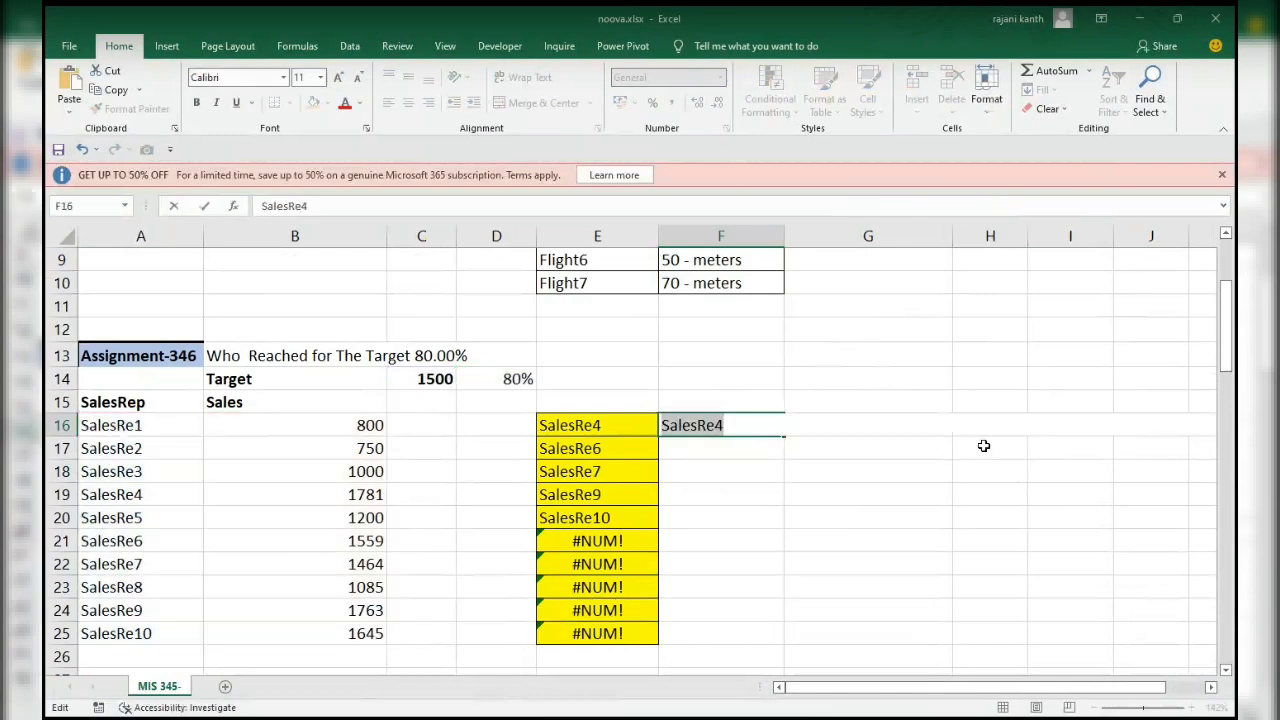
{"action": "key", "text": "ctrl+z"}
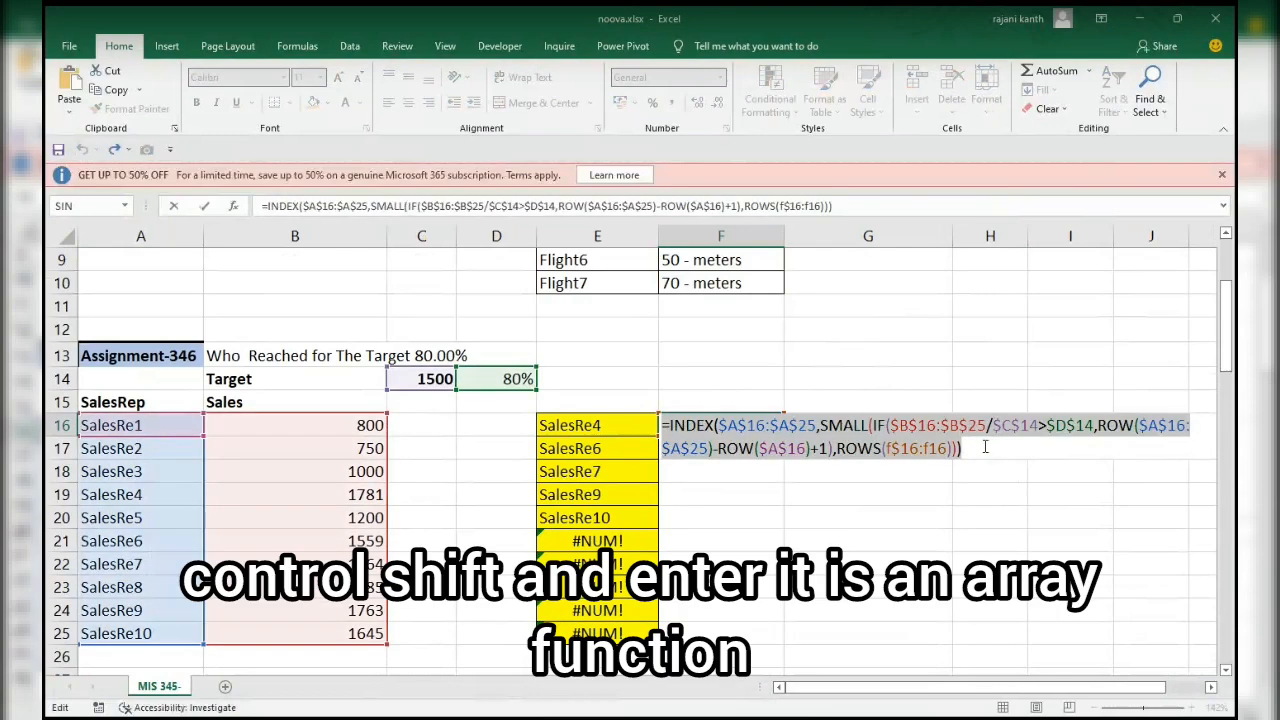
Enter the INDEX formula in F16 as an array formula and fill it down to F25.
{"action": "key", "text": "ctrl+shift+Return"}
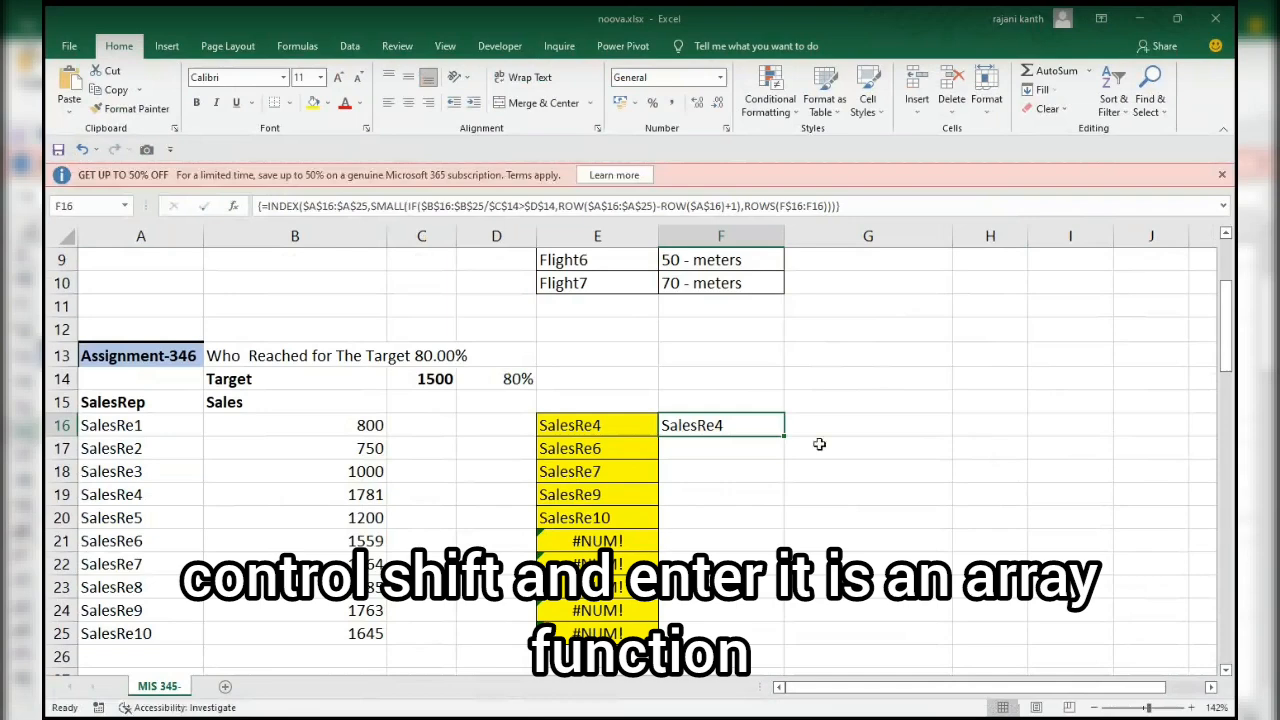
{"action": "double_click", "coordinate": [783, 436]}
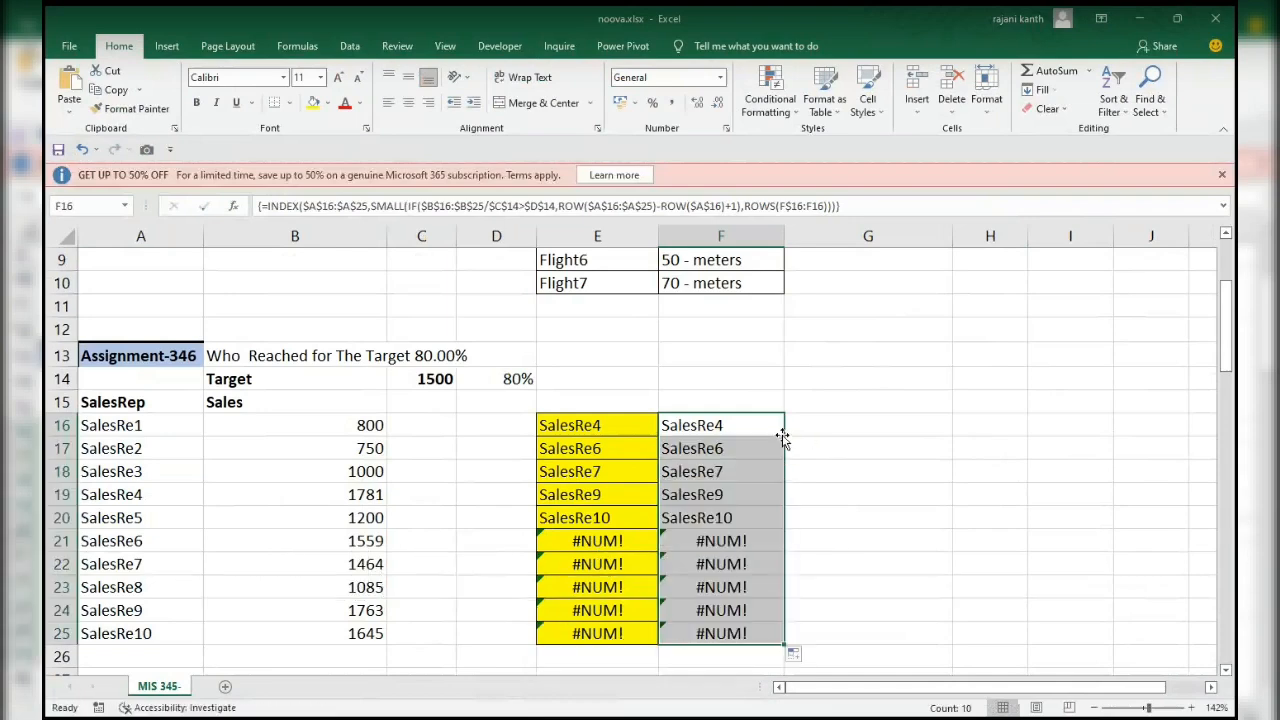
Wrap the INDEX formula in F16 in IFERROR with an empty string ("") as the value if error.
{"action": "left_click", "coordinate": [740, 430]}
{"action": "key", "text": "F2"}
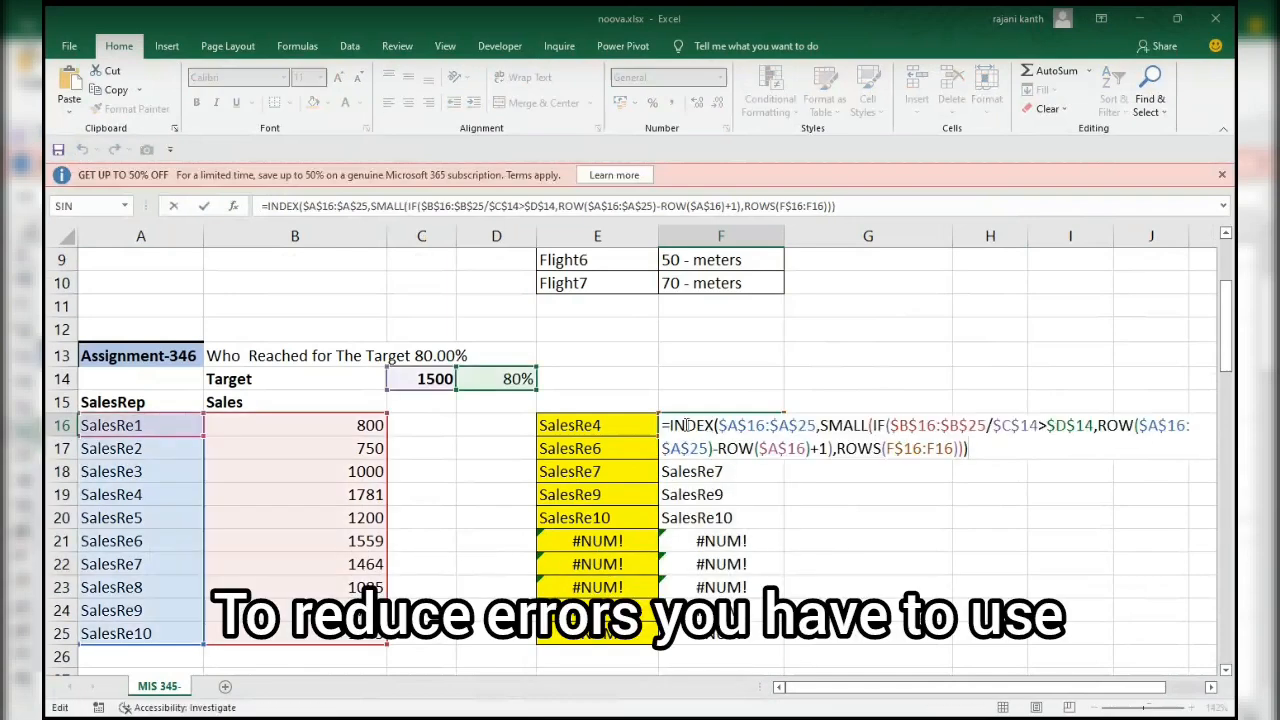
{"action": "left_click", "coordinate": [666, 425]}
{"action": "type", "text": "if"}
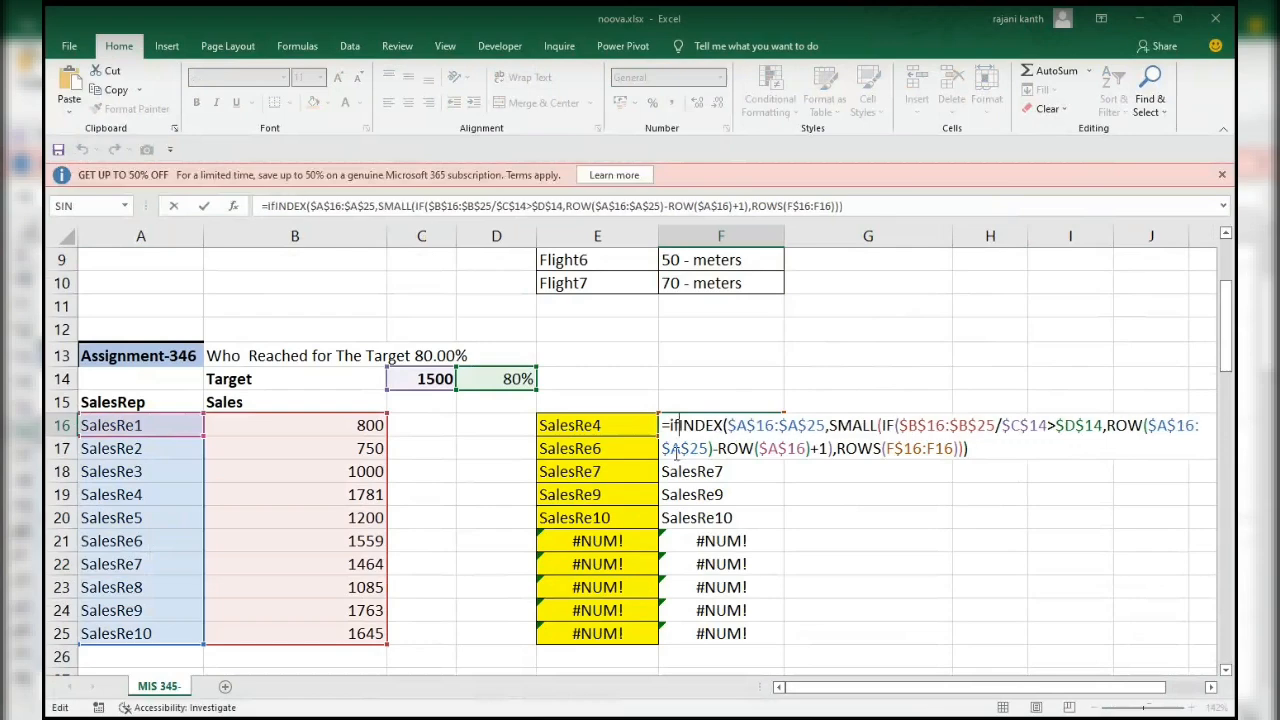
{"action": "key", "text": "Down"}
{"action": "key", "text": "Tab"}
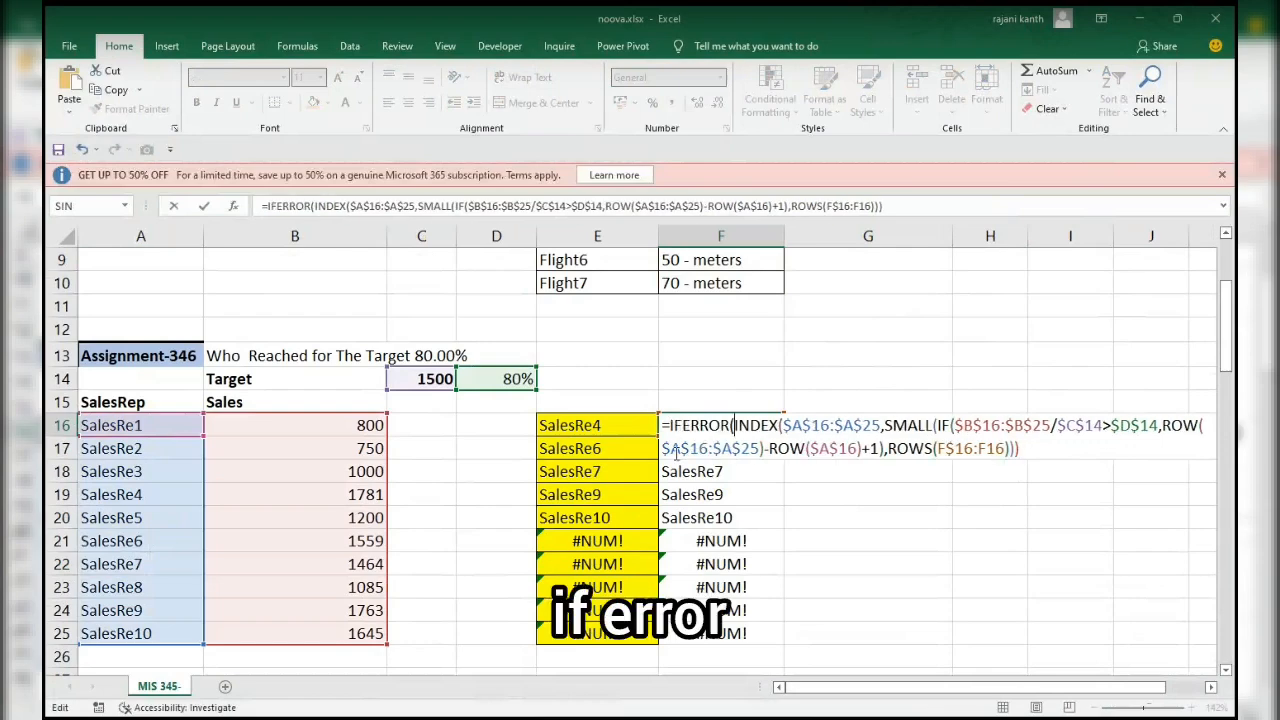
{"action": "left_click", "coordinate": [1026, 450]}
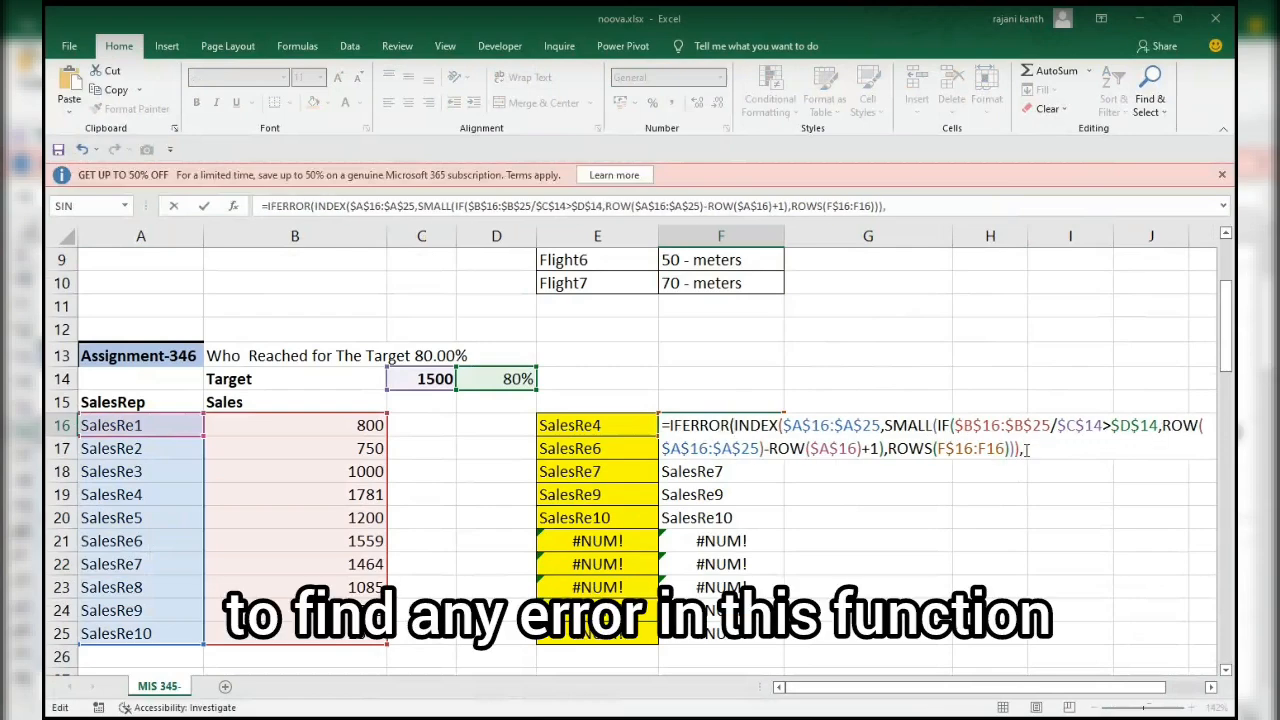
{"action": "type", "text": "\"\")"}
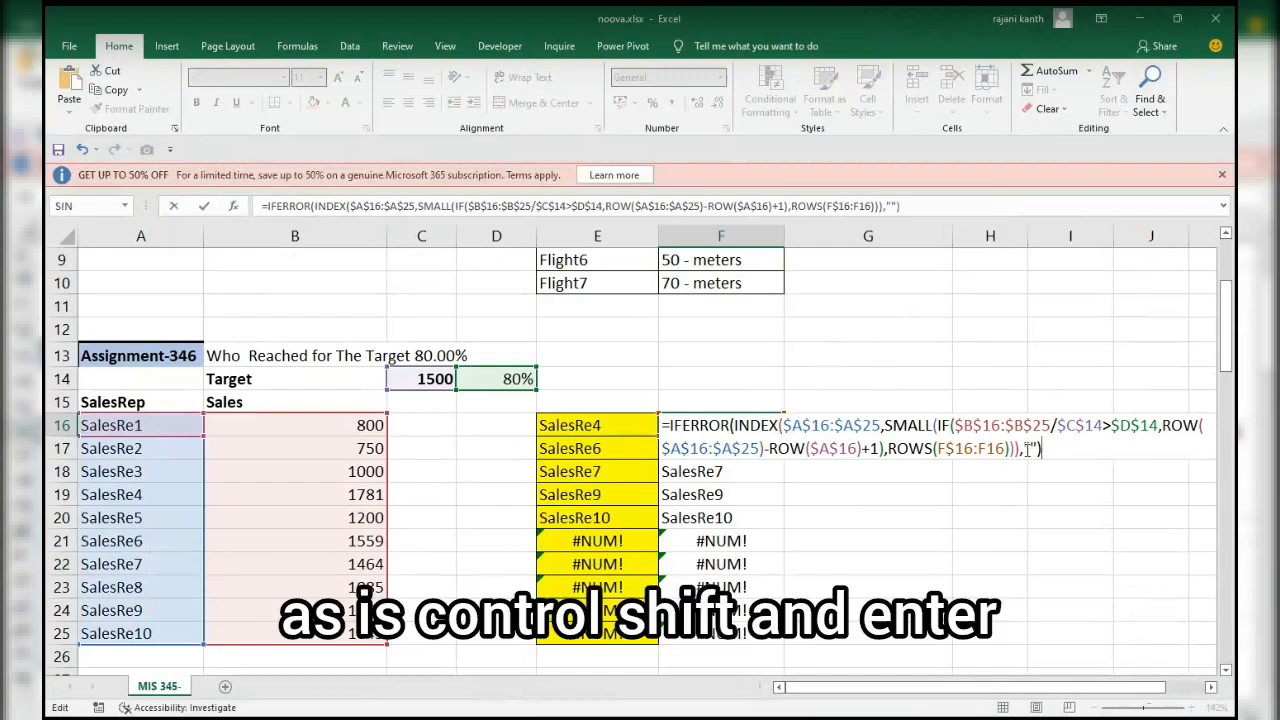
Enter the IFERROR version in F16 as an array formula and fill it down to F25.
{"action": "key", "text": "ctrl+shift+Return"}
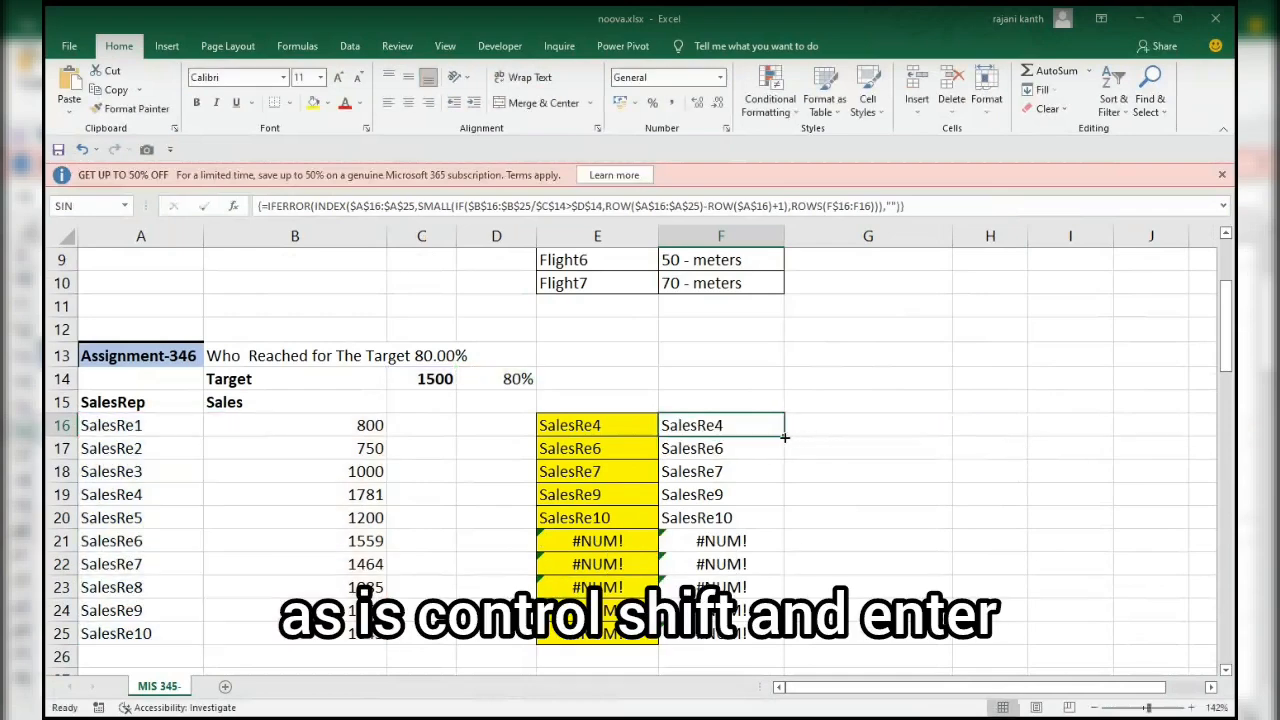
{"action": "double_click", "coordinate": [783, 436]}
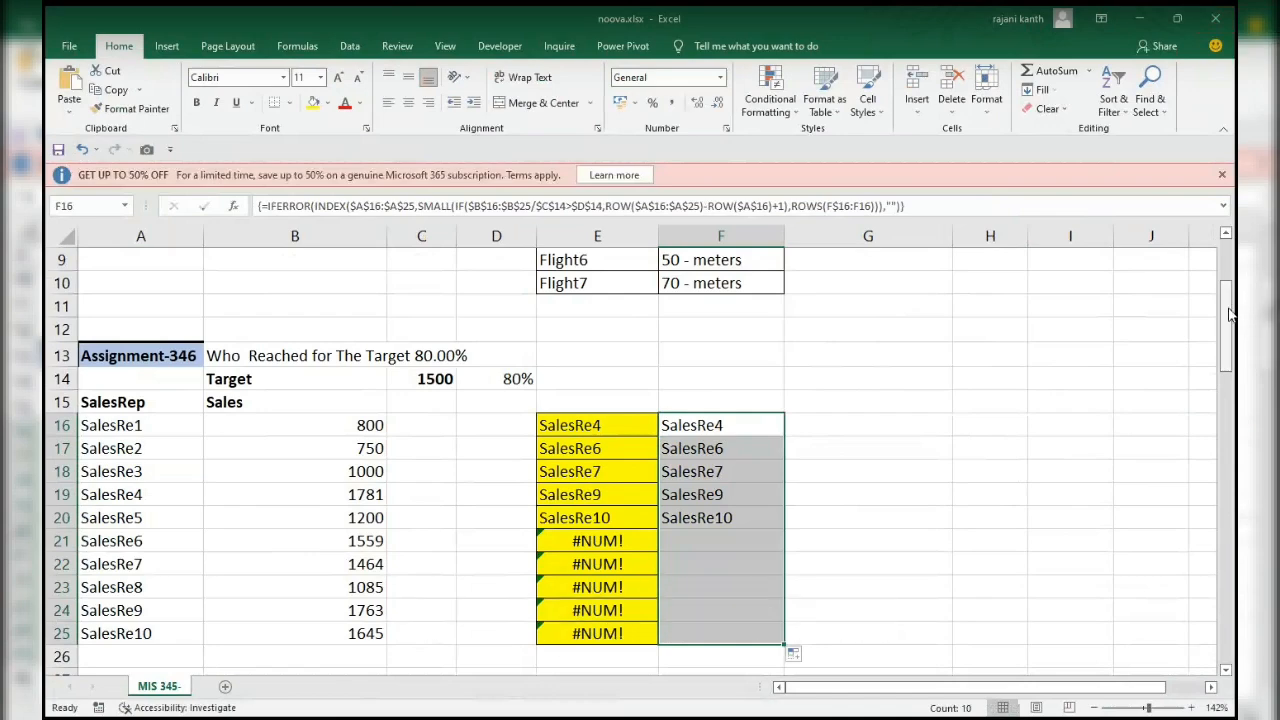
Examine Assignment-347 on joining first and last names, further down the sheet.
{"action": "left_click_drag", "start_coordinate": [1230, 314], "coordinate": [1231, 413]}
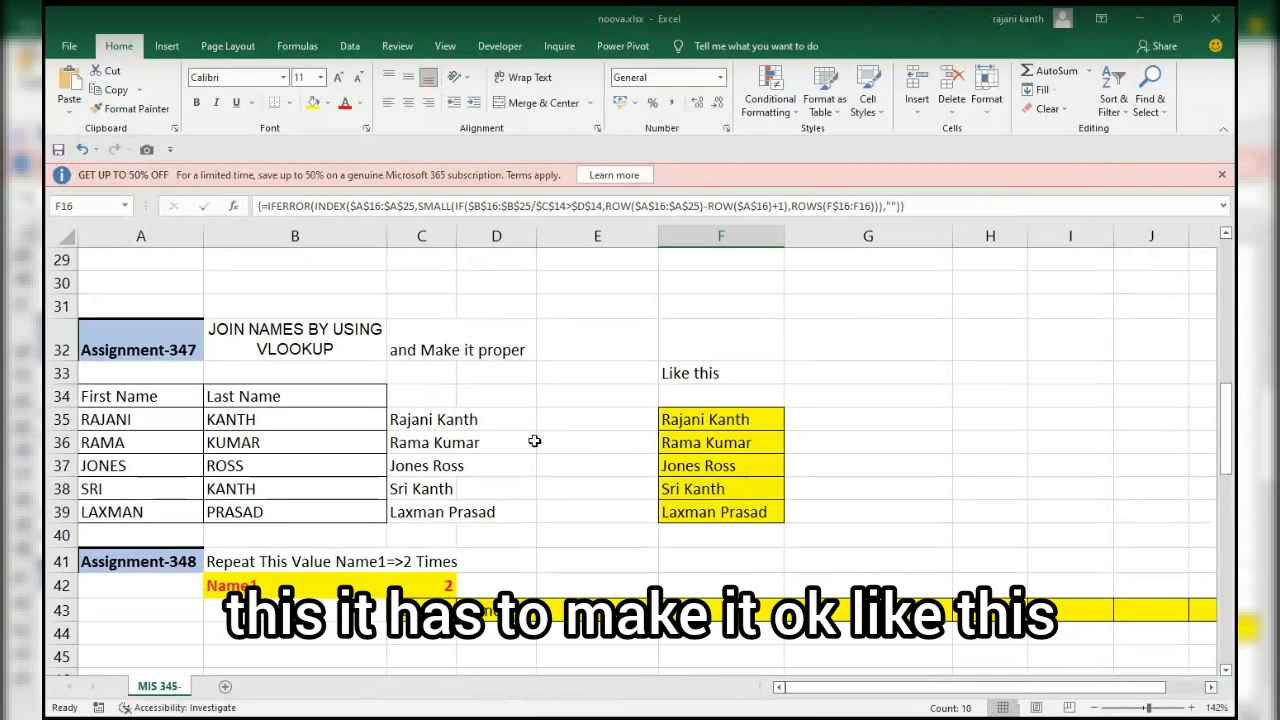
Clear the existing joined names beside the first and last names in rows 35 to 39.
{"action": "left_click_drag", "start_coordinate": [568, 419], "coordinate": [400, 423]}
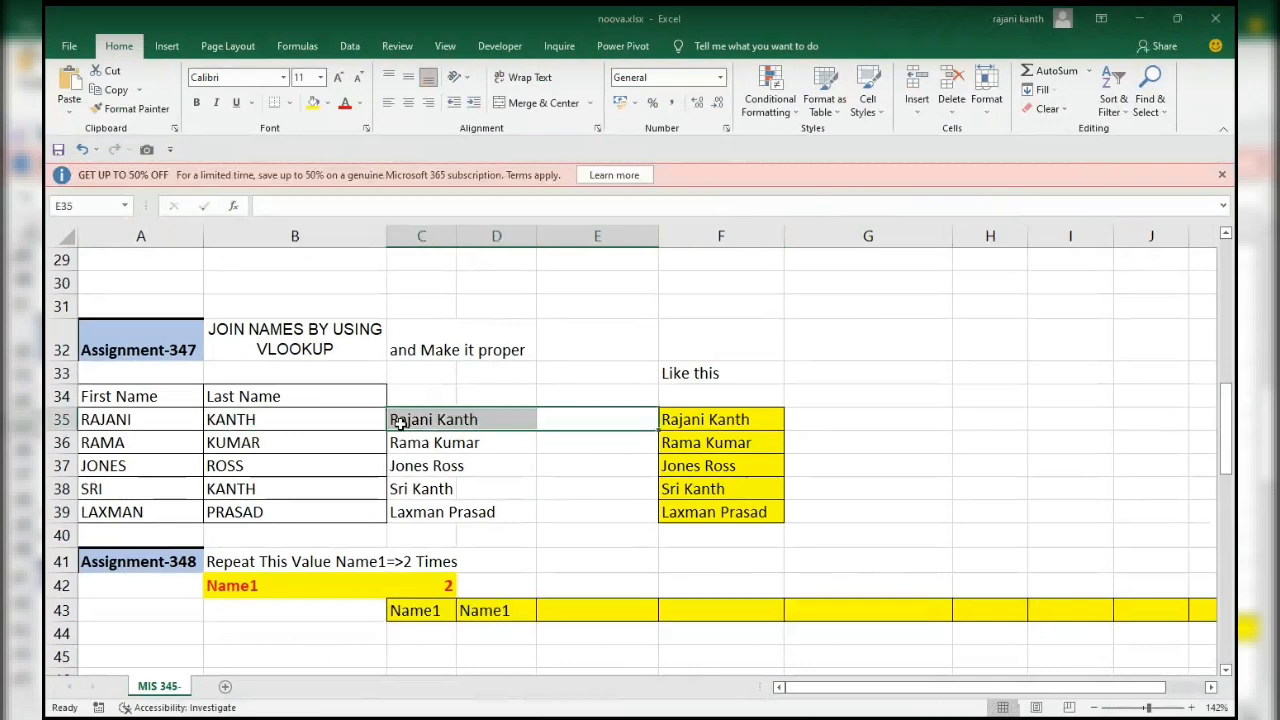
{"action": "key", "text": "shift+Down"}
{"action": "key", "text": "shift+Down"}
{"action": "key", "text": "shift+Down"}
{"action": "key", "text": "shift+Down"}
{"action": "key", "text": "Delete"}
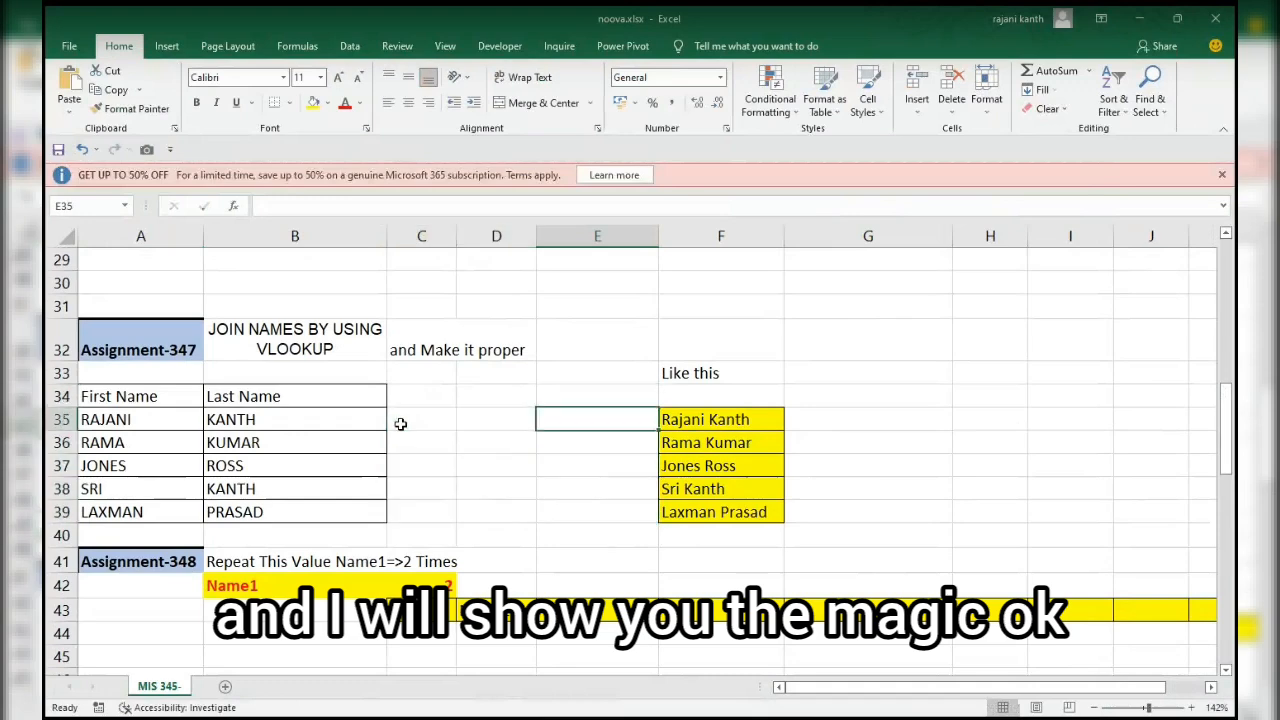
Start a VLOOKUP formula in C35 with A35&" "&B35 as the lookup value.
{"action": "left_click", "coordinate": [400, 424]}
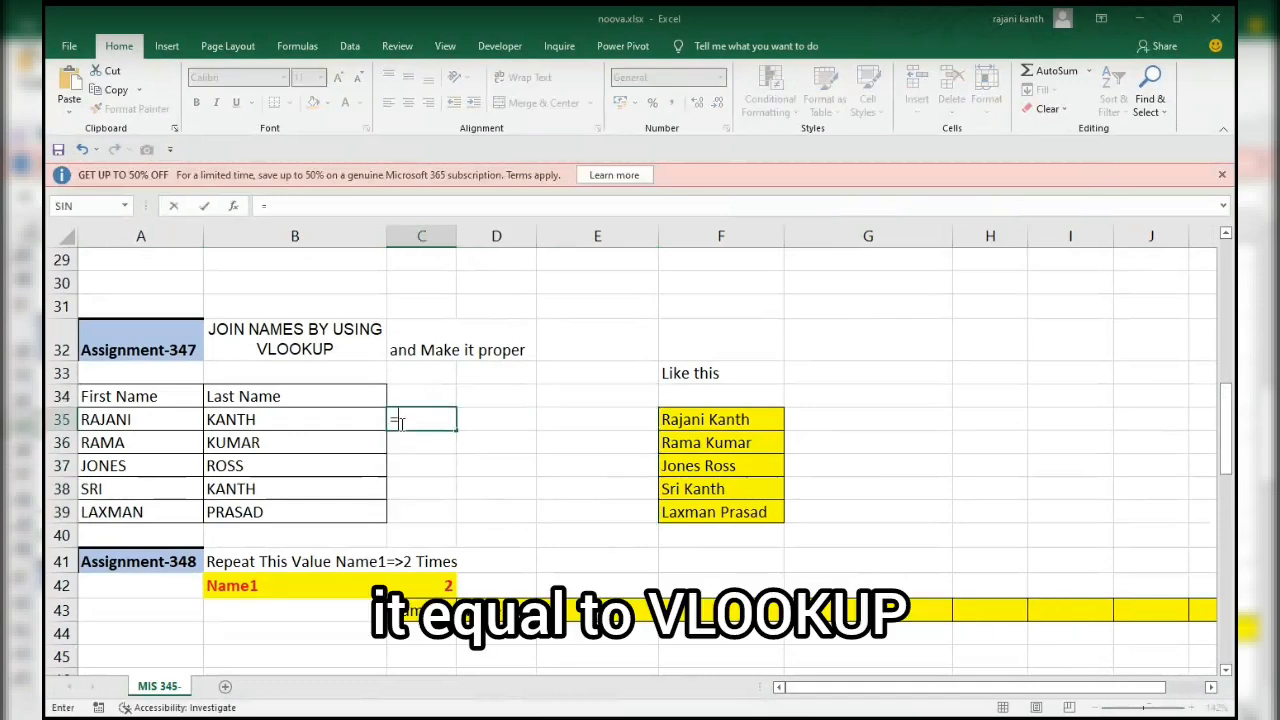
{"action": "type", "text": "=VLOOKUP("}
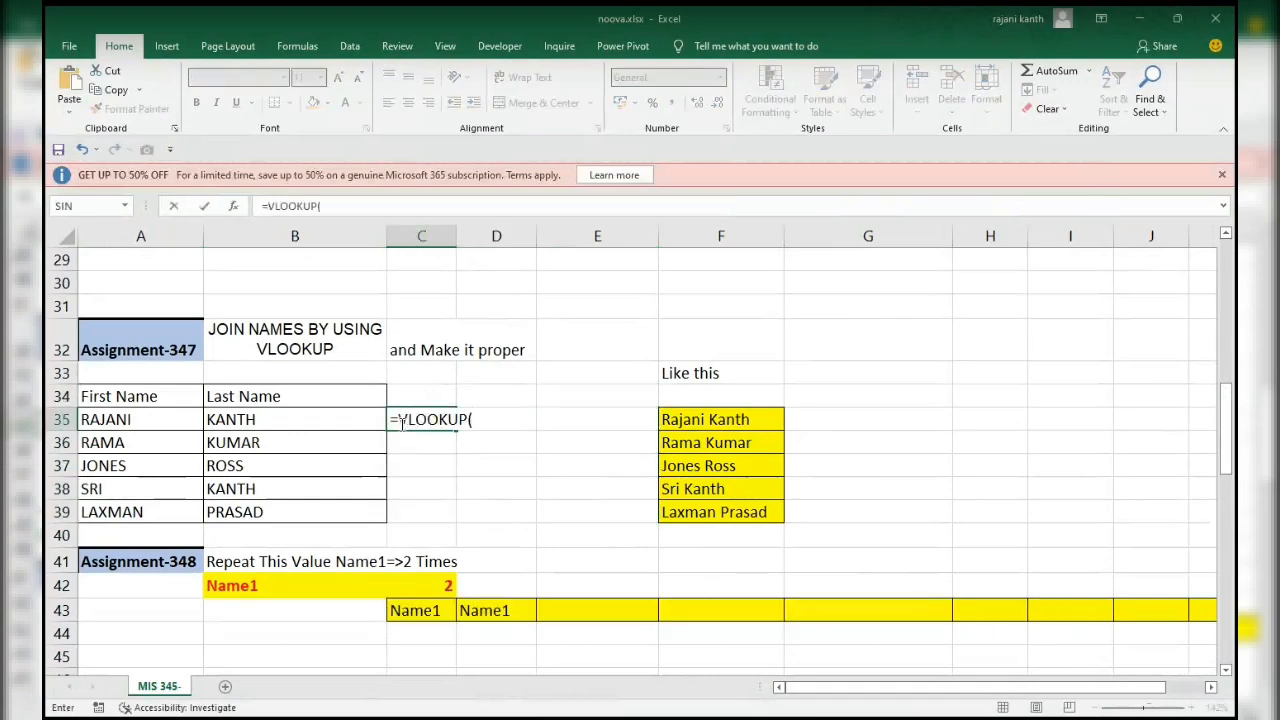
{"action": "key", "text": "Left"}
{"action": "key", "text": "Left"}
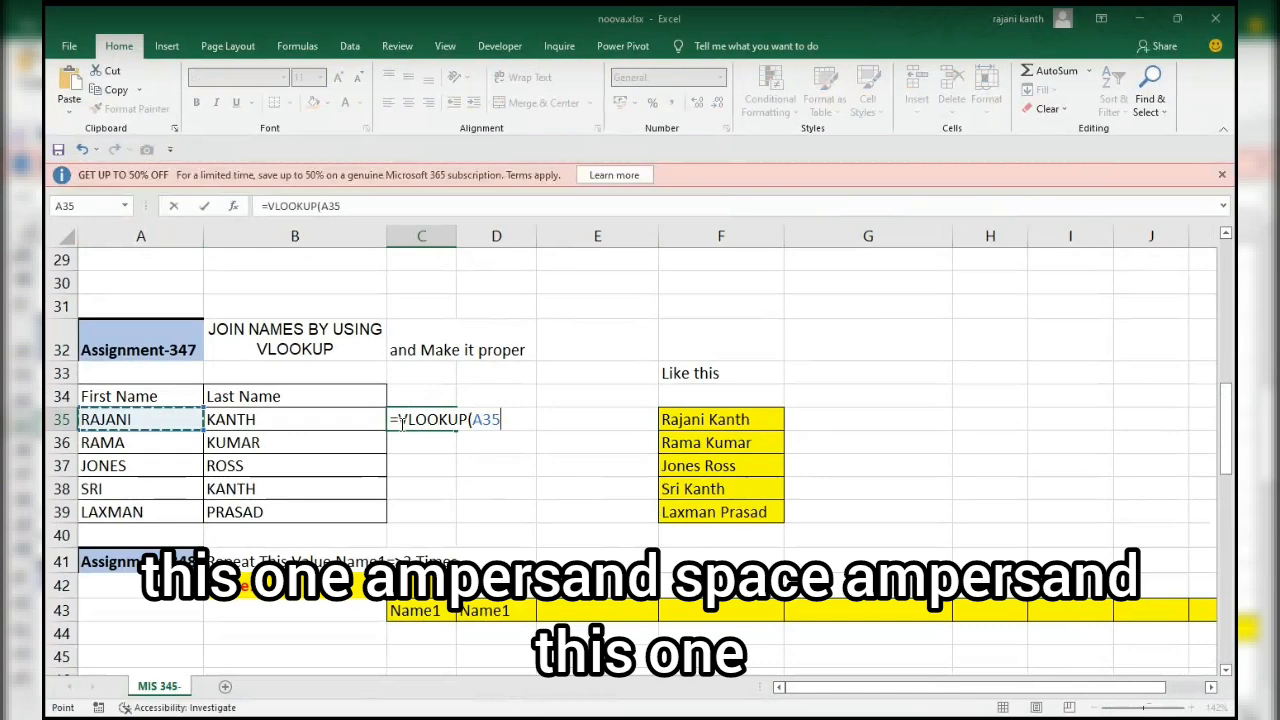
{"action": "type", "text": "&\" \""}
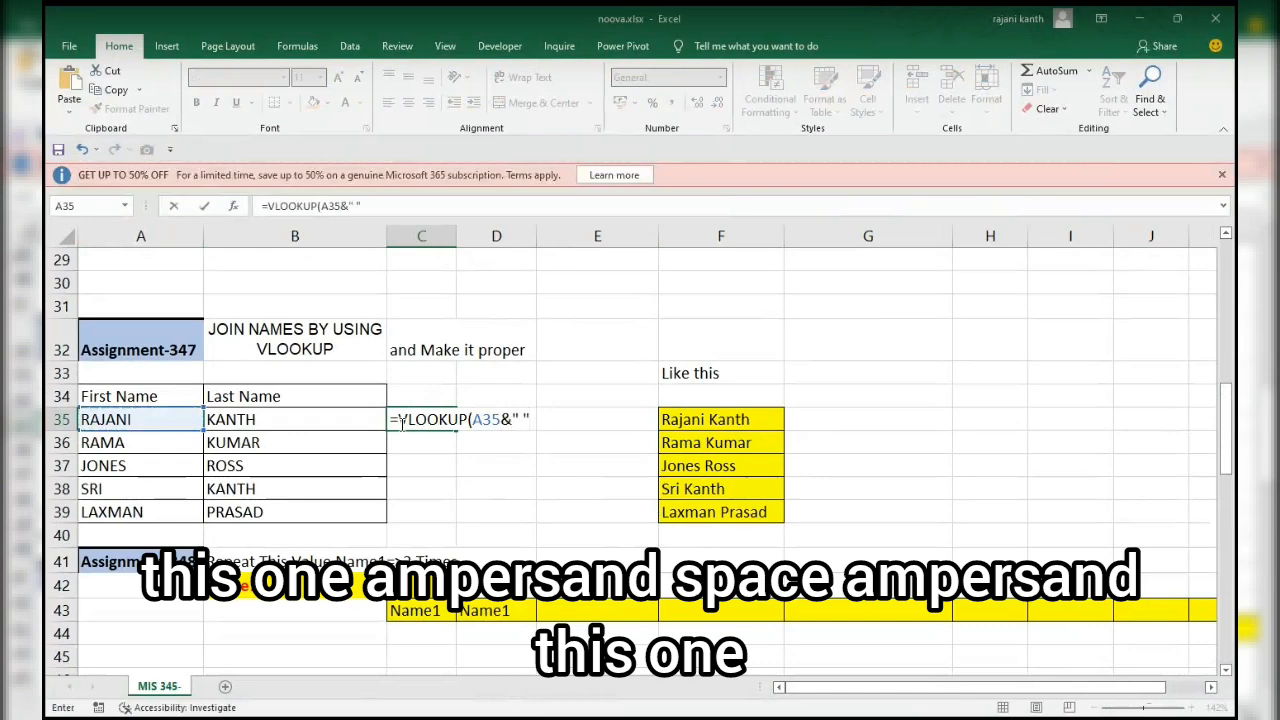
{"action": "type", "text": "&"}
{"action": "key", "text": "Left"}
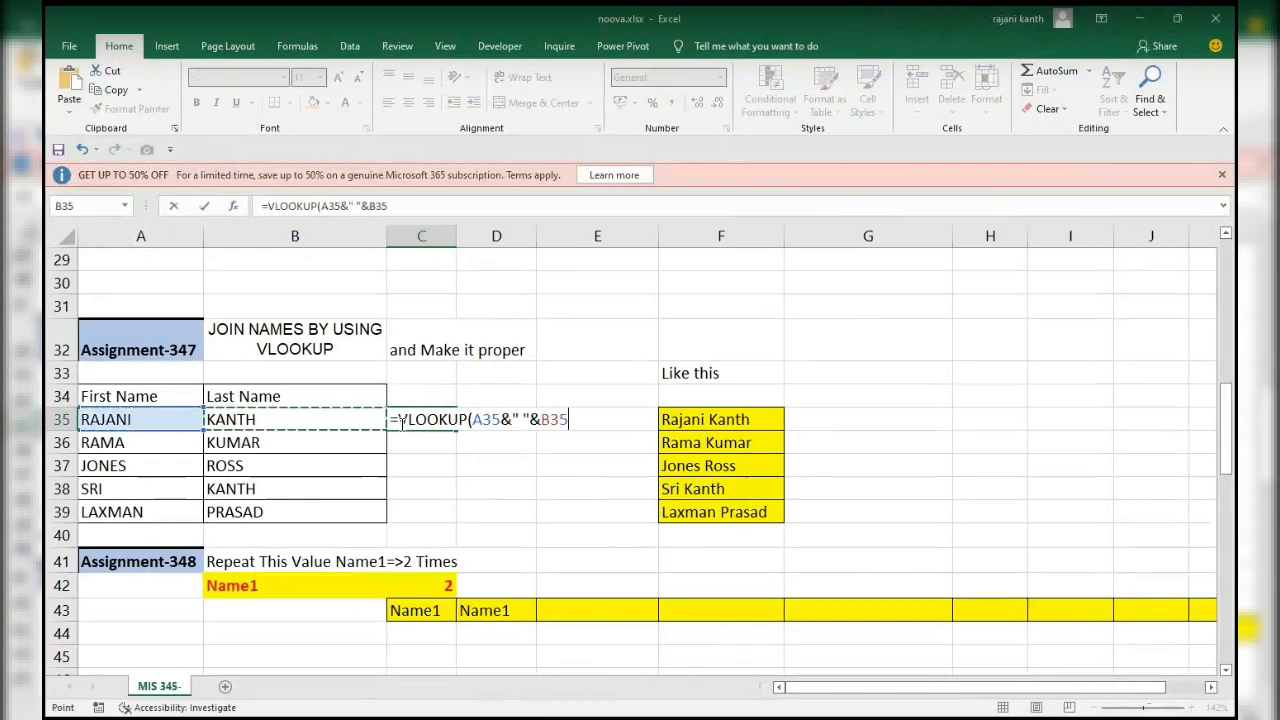
Add A35:A39&" "&$B$35:$B$39 as the table array of the VLOOKUP in C35.
{"action": "type", "text": ","}
{"action": "key", "text": "Left"}
{"action": "key", "text": "Left"}
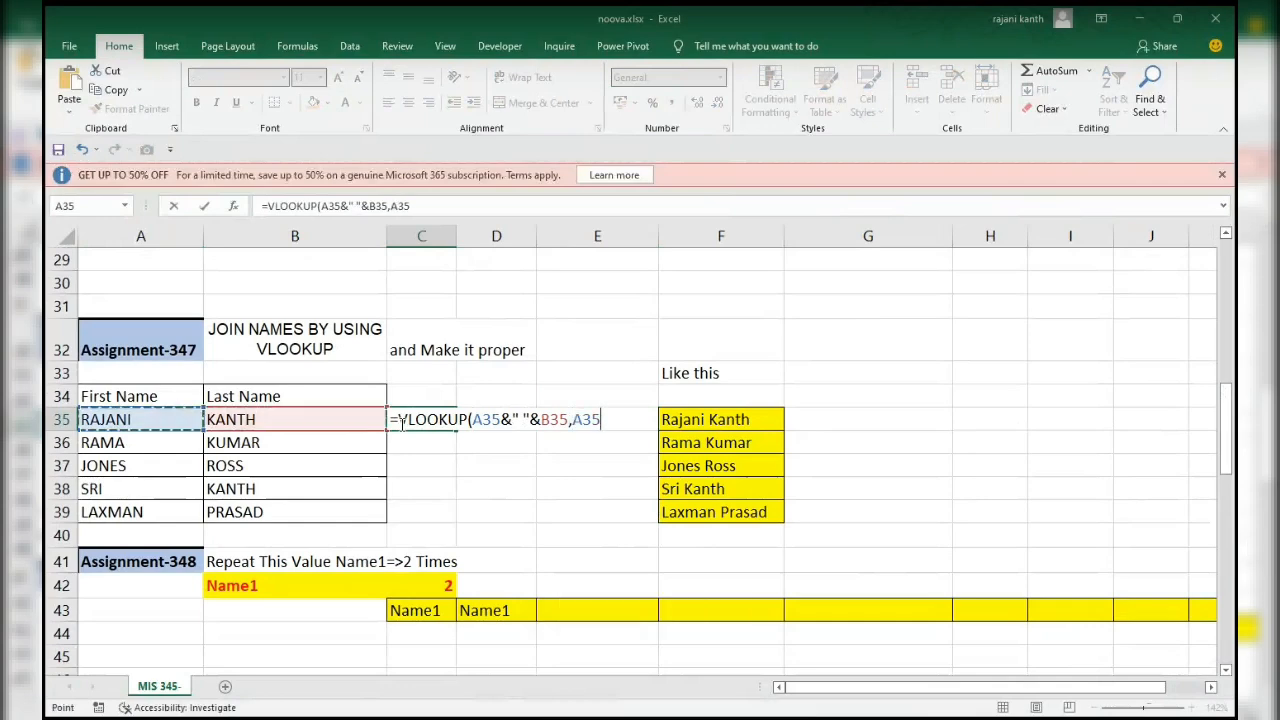
{"action": "key", "text": "ctrl+shift+Down"}
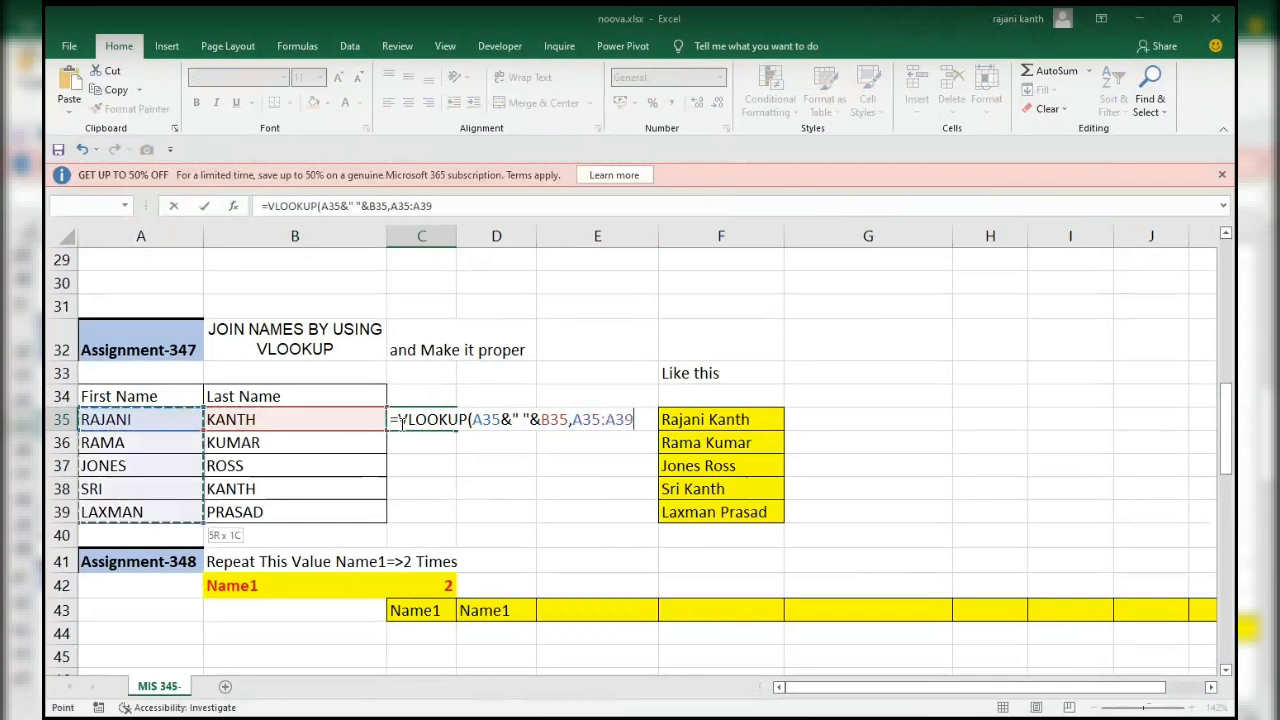
{"action": "type", "text": "&"}
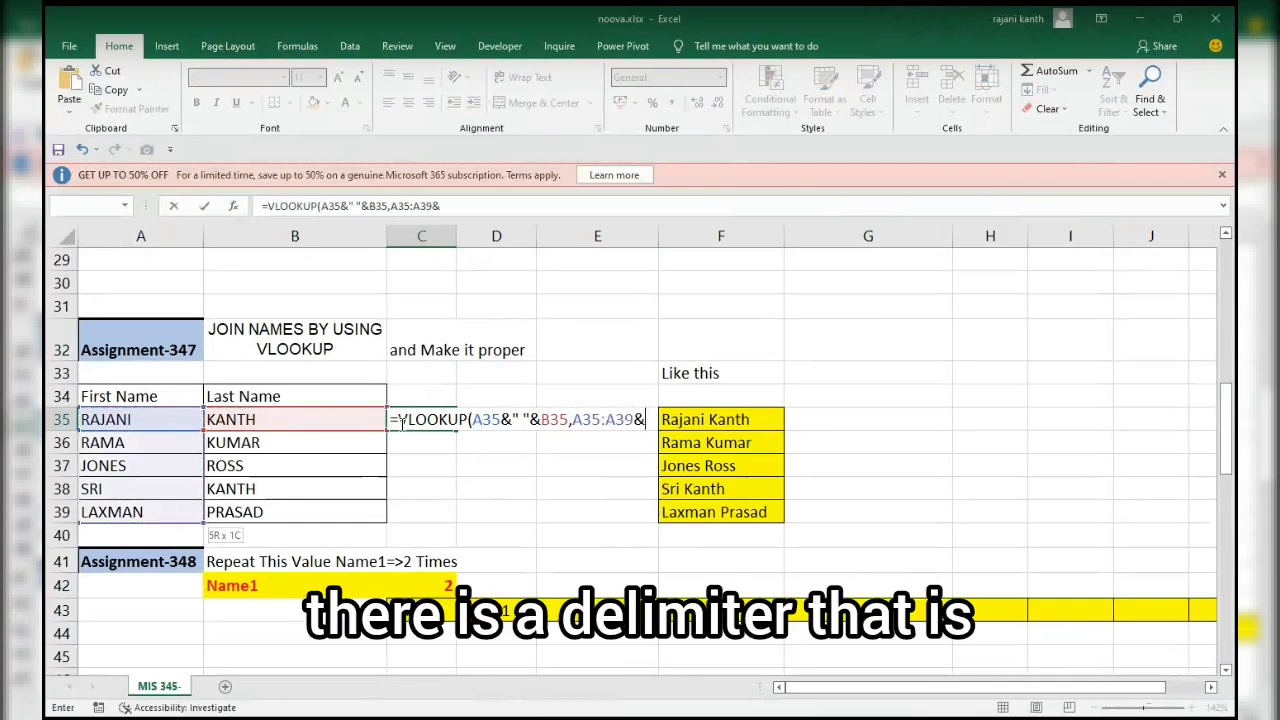
{"action": "type", "text": "\" \""}
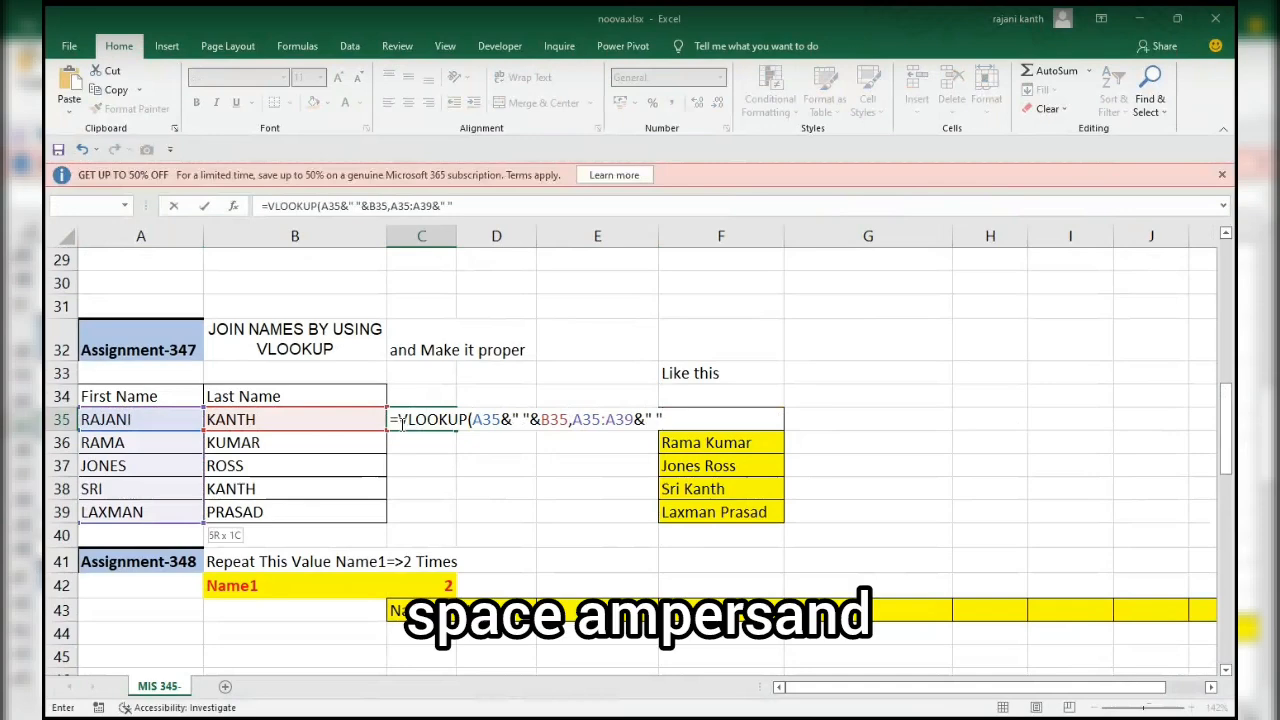
{"action": "type", "text": "&"}
{"action": "key", "text": "Left"}
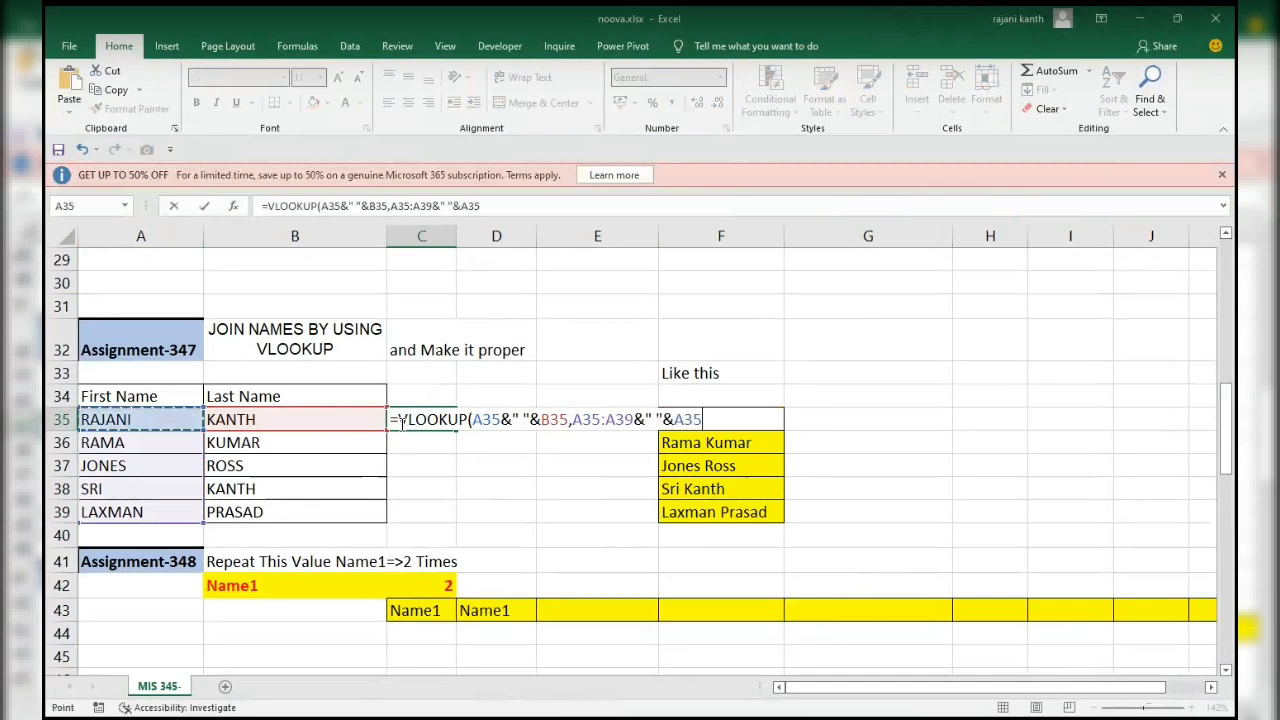
{"action": "key", "text": "shift+Down"}
{"action": "key", "text": "shift+Down"}
{"action": "key", "text": "shift+Down"}
{"action": "key", "text": "shift+Down"}
{"action": "key", "text": "F4"}
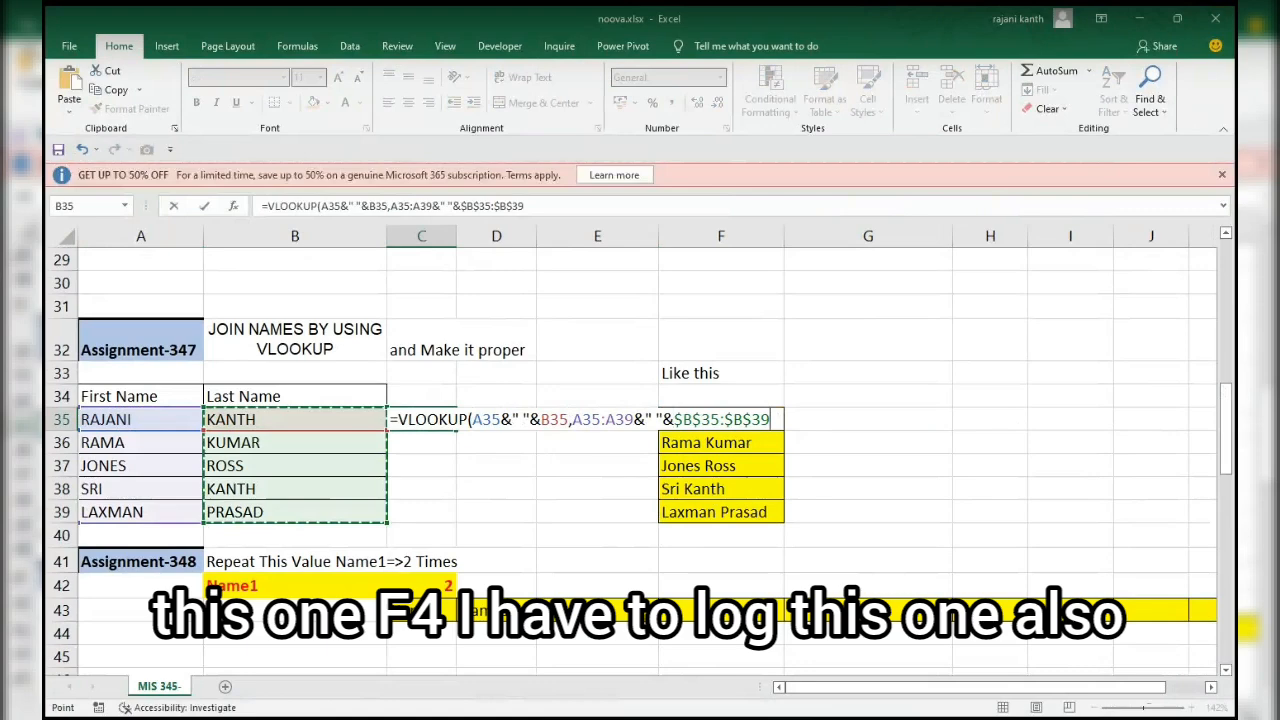
{"action": "left_click", "coordinate": [540, 441]}
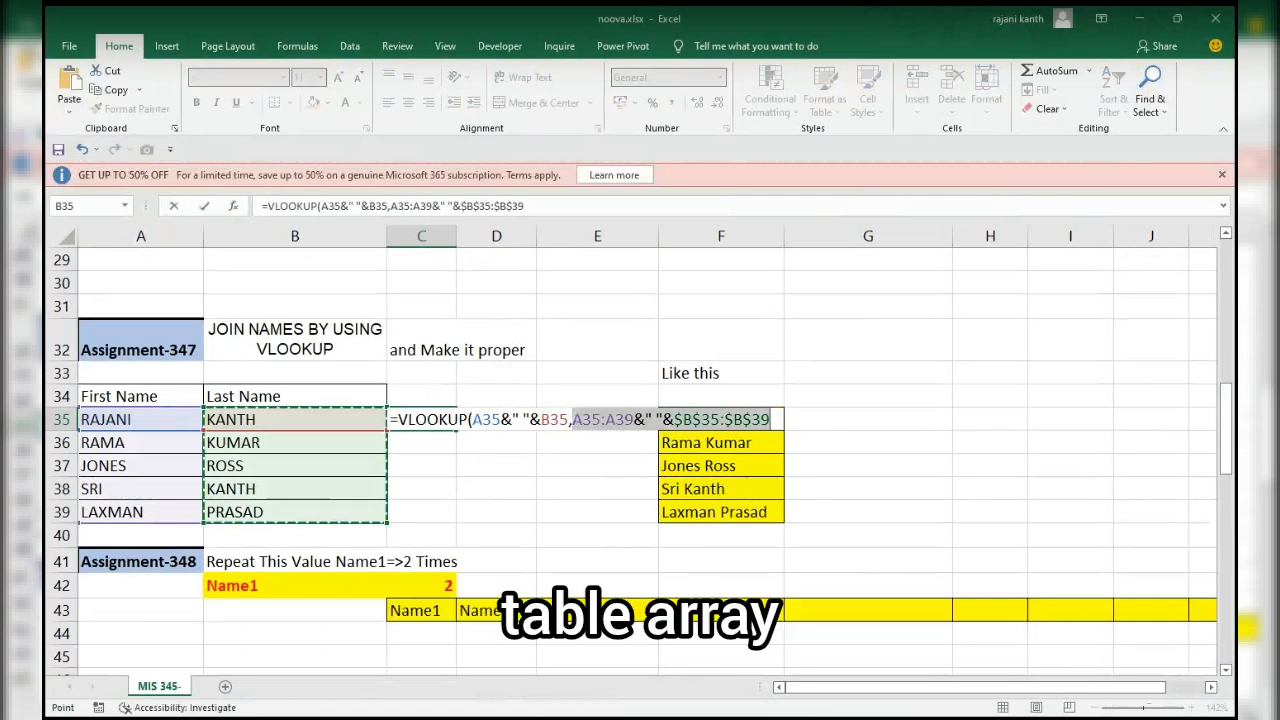
{"action": "key", "text": "F4"}
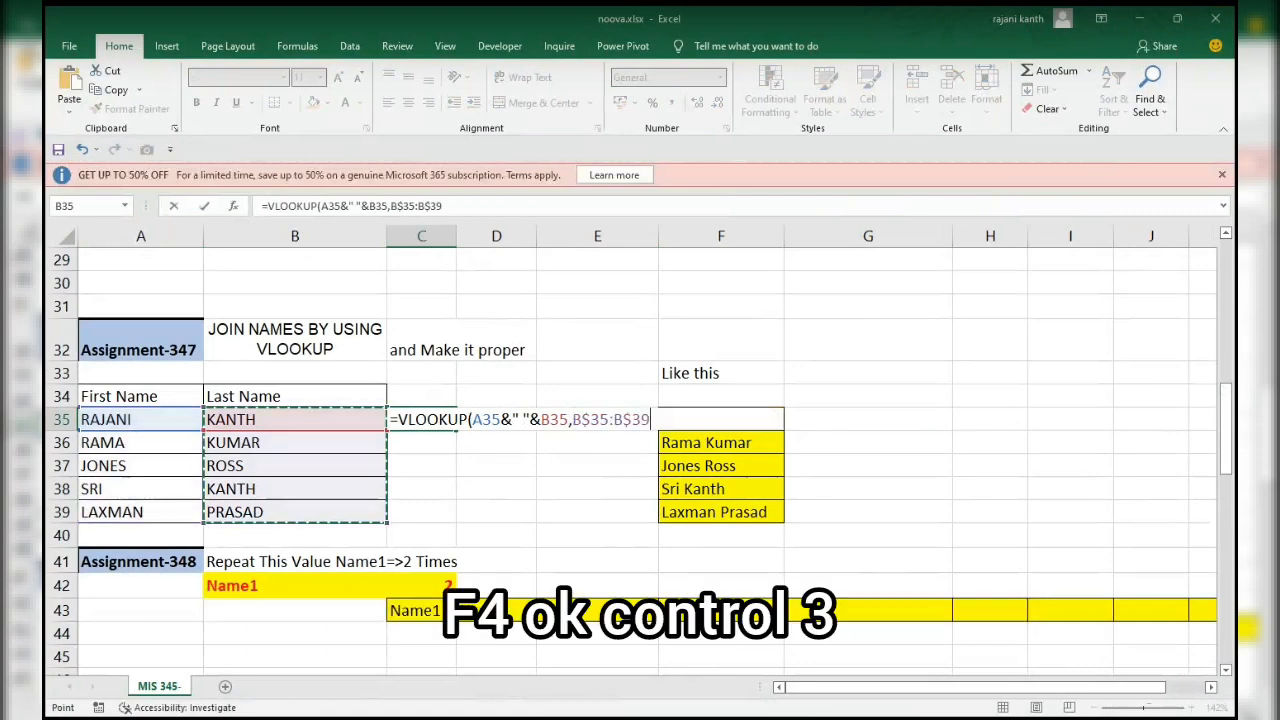
{"action": "key", "text": "ctrl+z"}
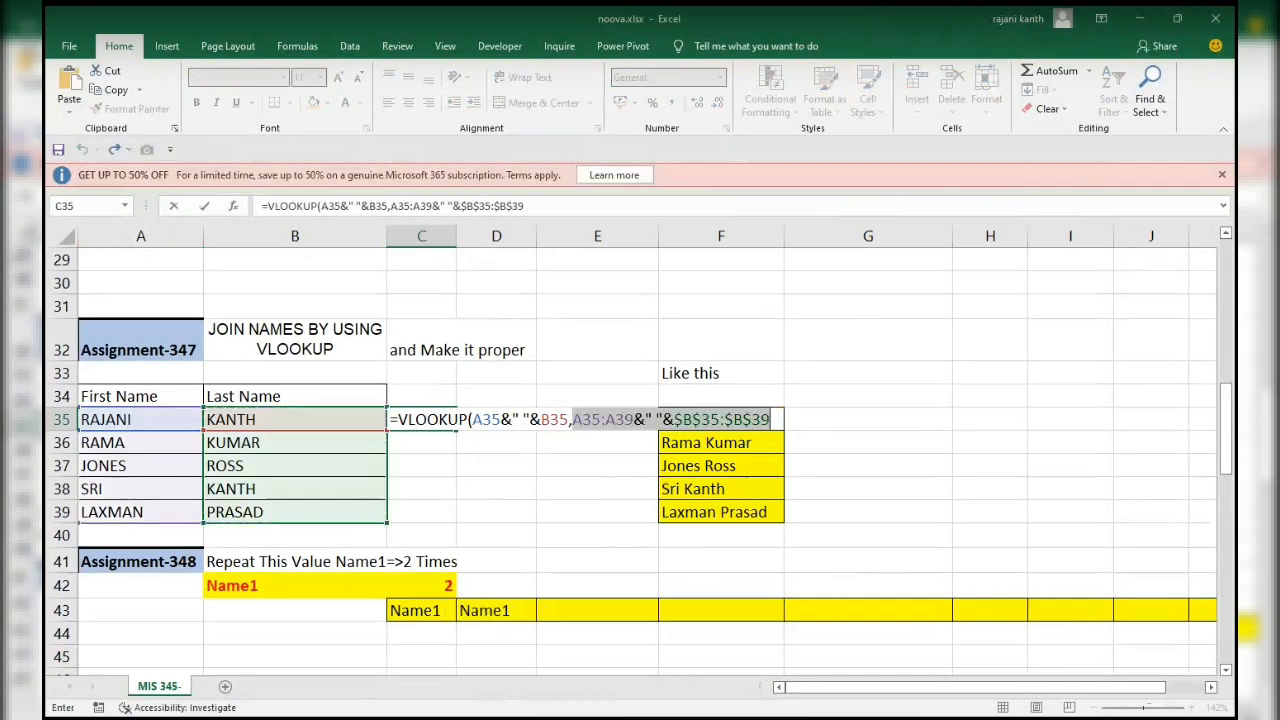
Make the first-name range in the table array absolute, as $A$35:$A$39.
{"action": "left_click", "coordinate": [577, 419]}
{"action": "left_click_drag", "start_coordinate": [577, 419], "coordinate": [633, 419]}
{"action": "key", "text": "F4"}
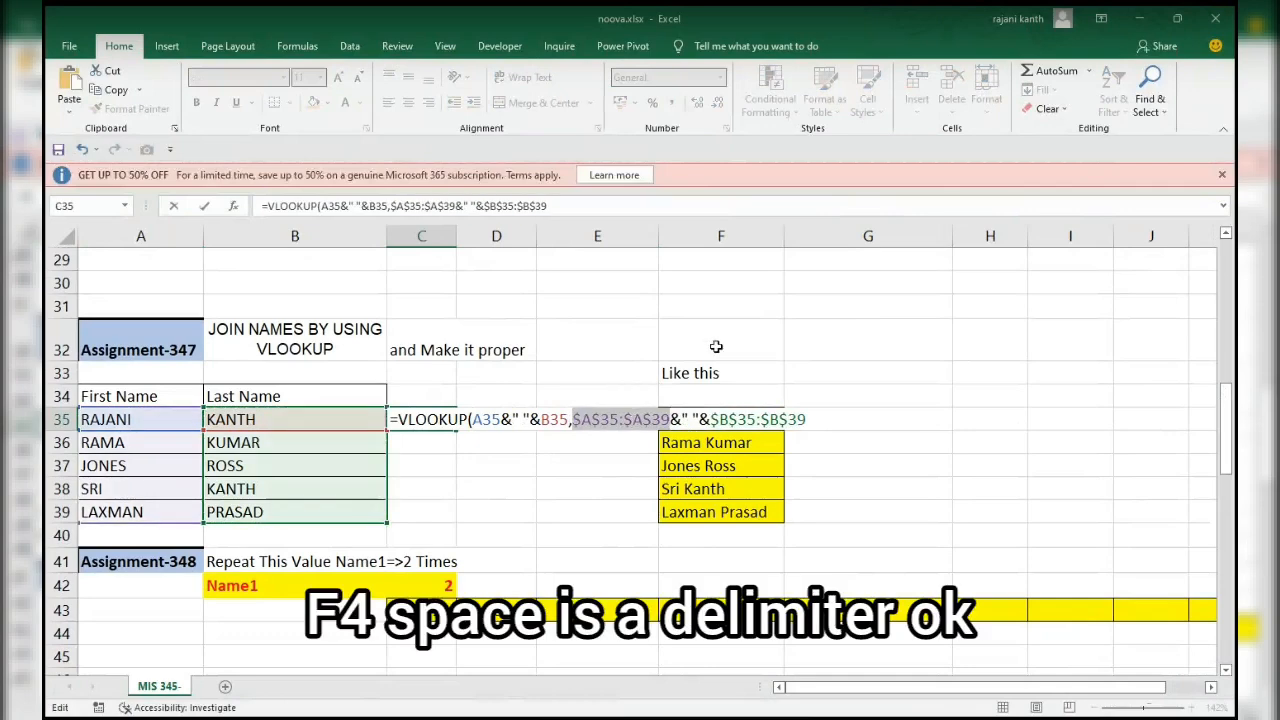
Complete the VLOOKUP in C35 with column index 1 and exact match 0.
{"action": "left_click", "coordinate": [823, 423]}
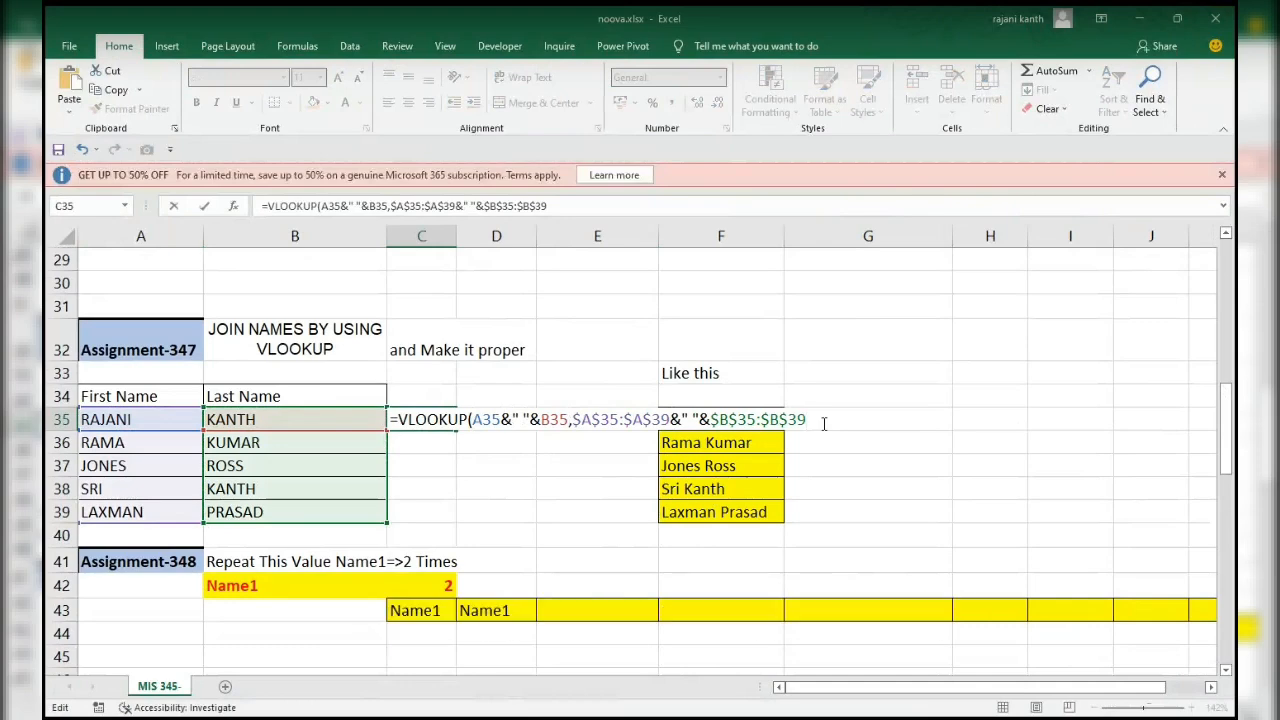
{"action": "type", "text": ","}
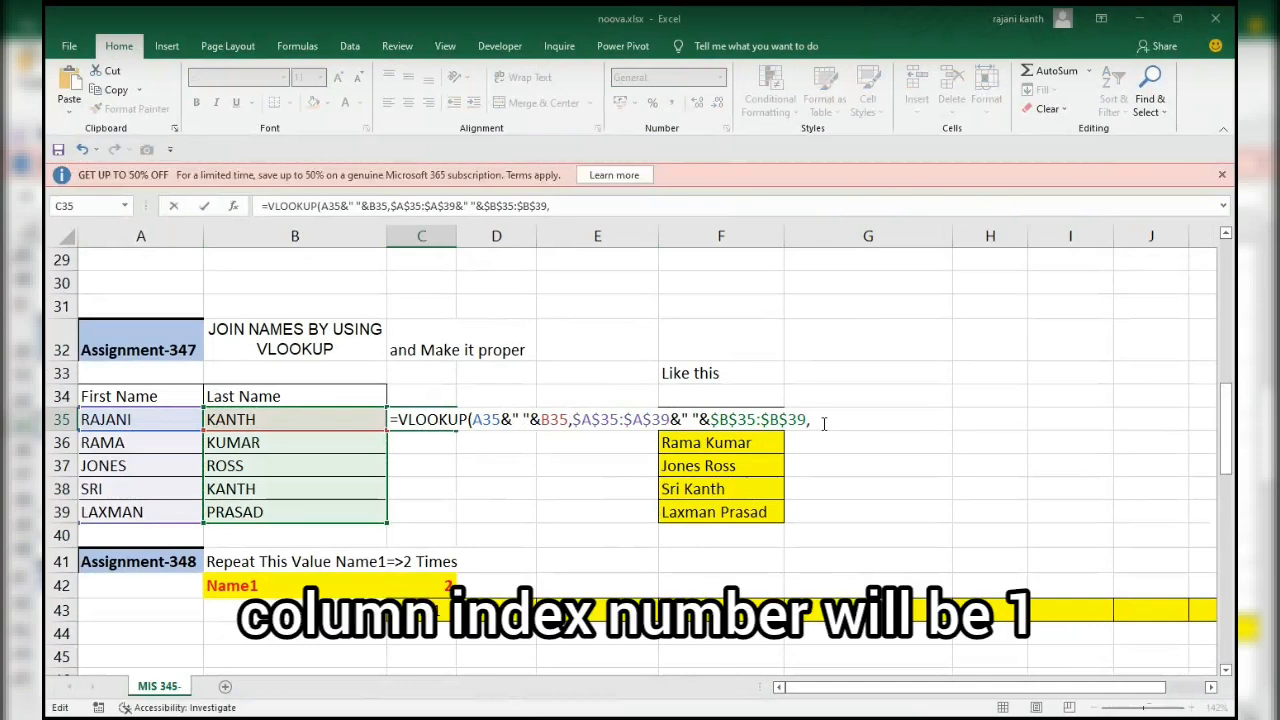
{"action": "type", "text": "1,0)"}
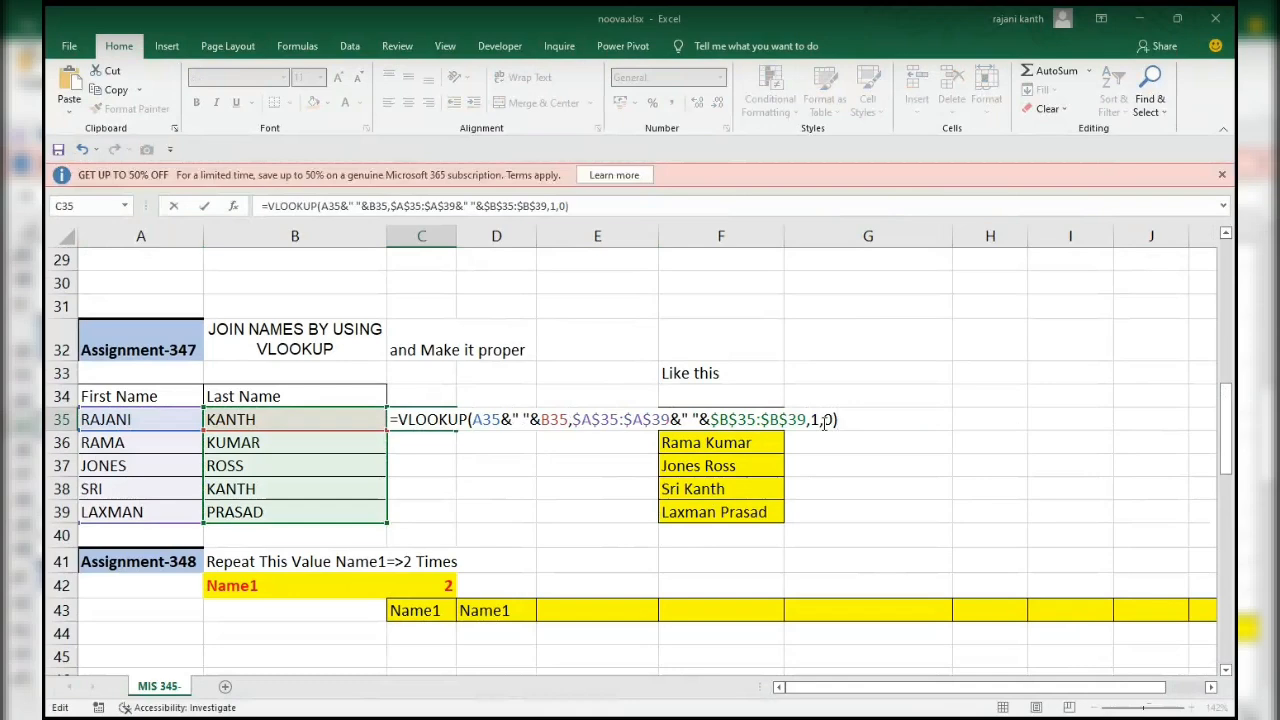
{"action": "key", "text": "Return"}
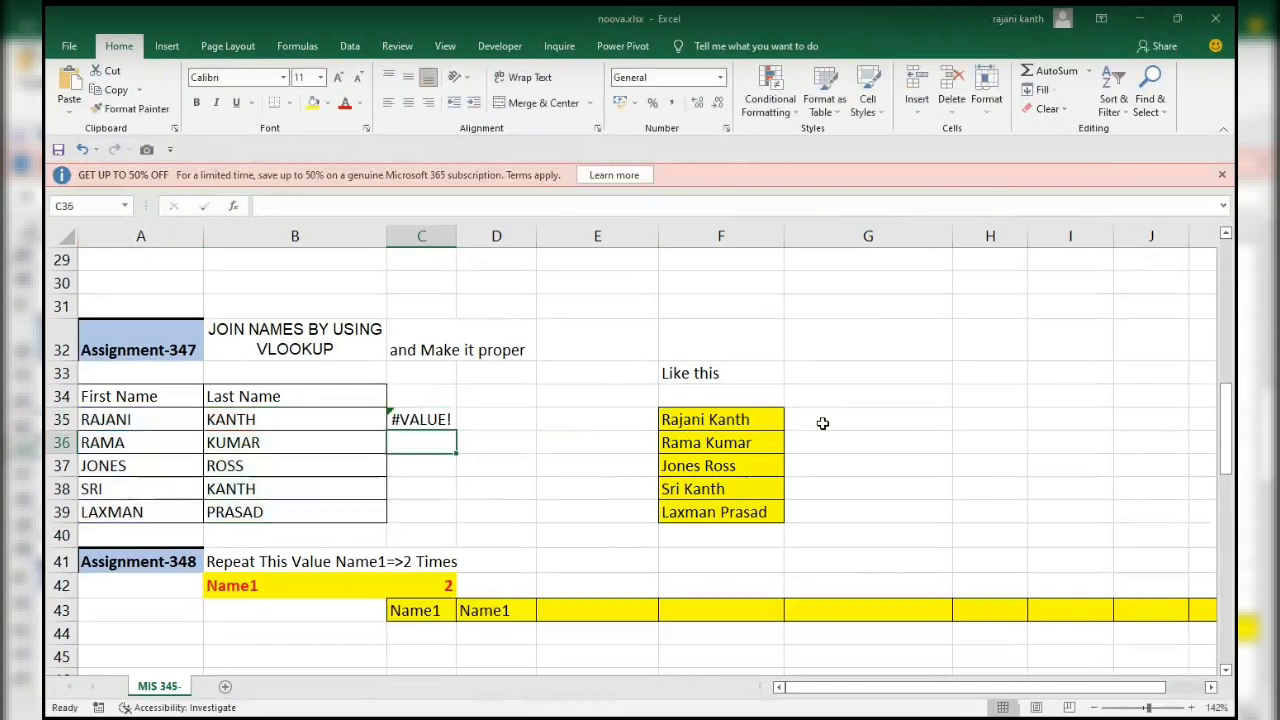
Re-enter the VLOOKUP in C35 as an array formula and fill it down to C39.
{"action": "key", "text": "Up"}
{"action": "key", "text": "F2"}
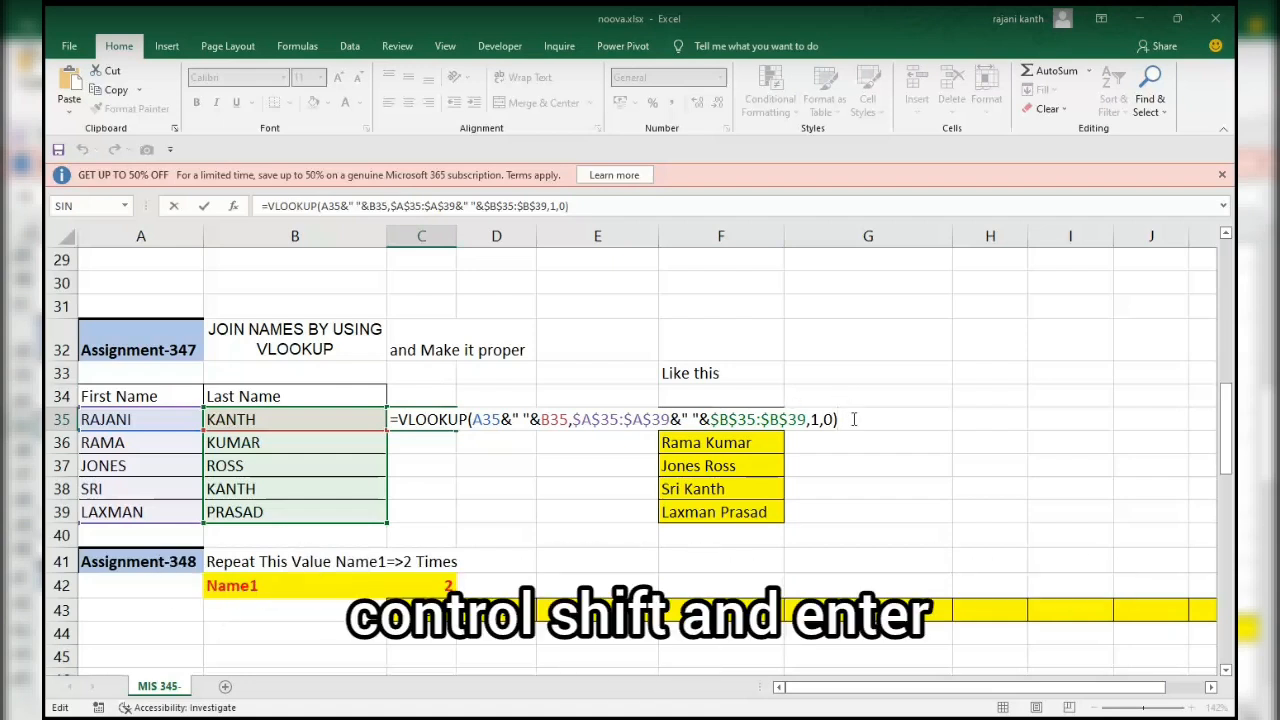
{"action": "key", "text": "ctrl+shift+Return"}
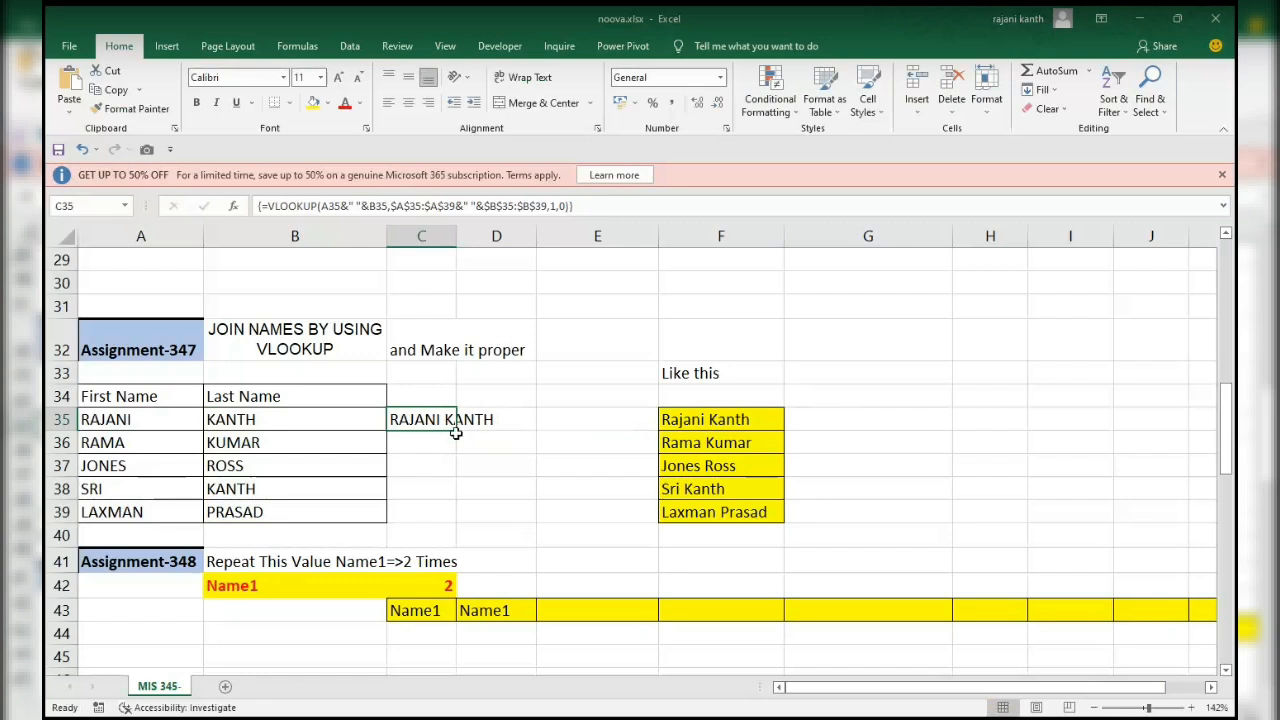
{"action": "double_click", "coordinate": [456, 431]}
Wrap the VLOOKUP in C35 in PROPER, enter it as an array formula and fill it down to C39.
{"action": "left_click", "coordinate": [427, 421]}
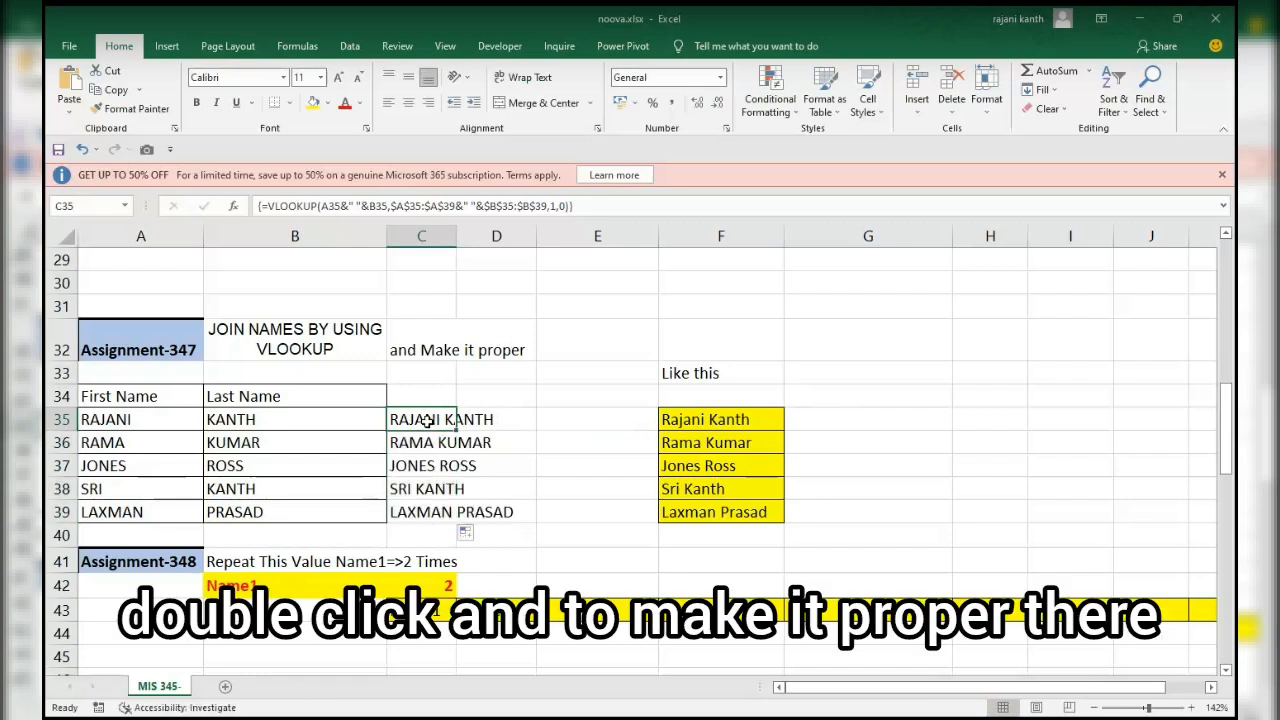
{"action": "double_click", "coordinate": [427, 421]}
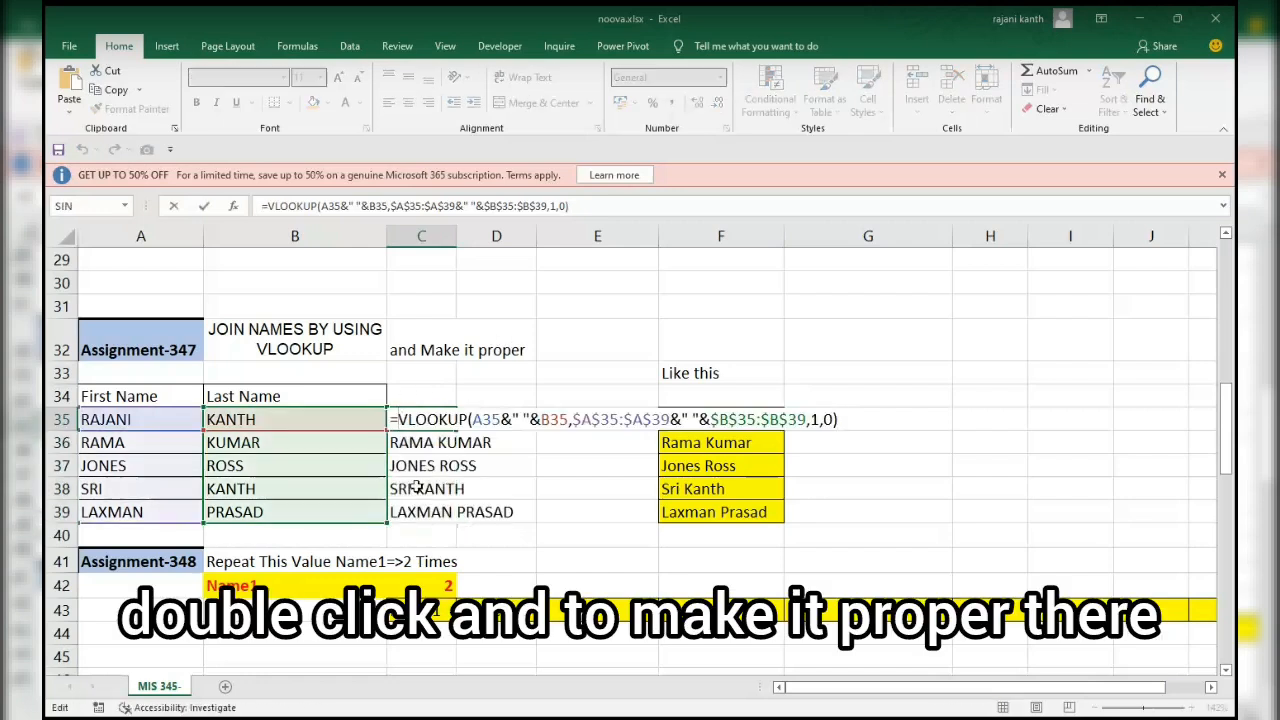
{"action": "type", "text": "proper("}
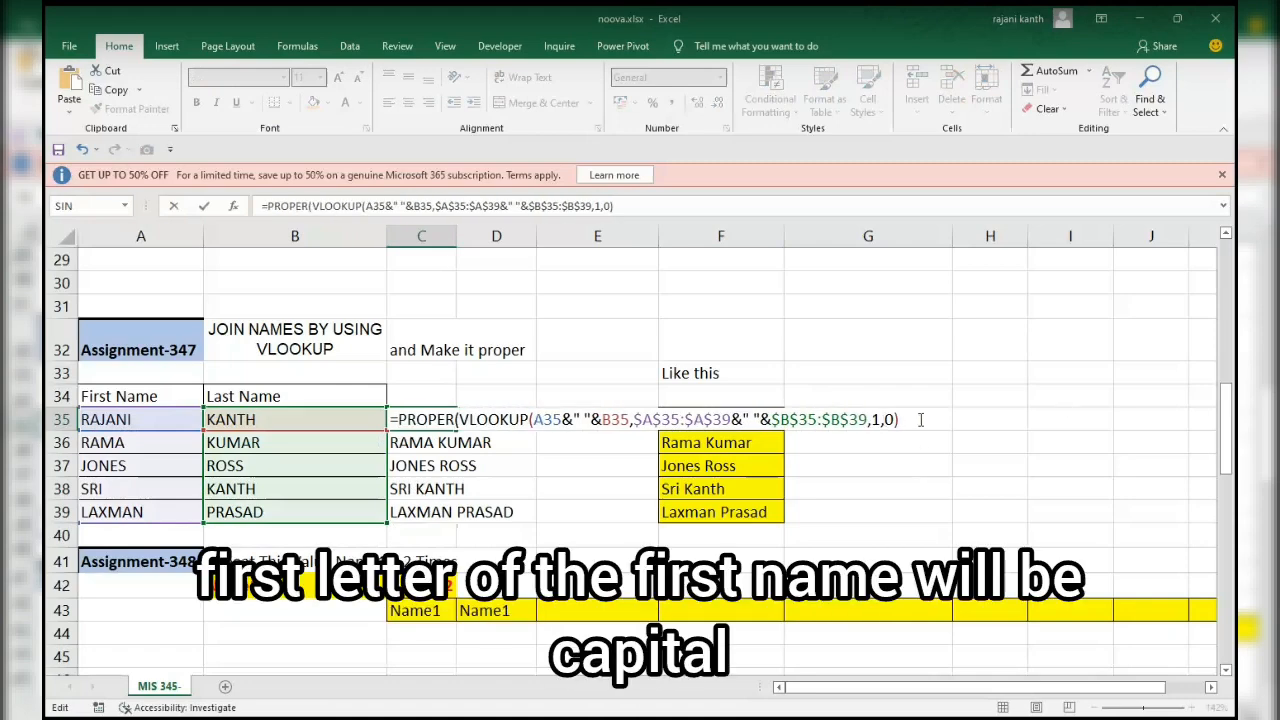
{"action": "type", "text": ")"}
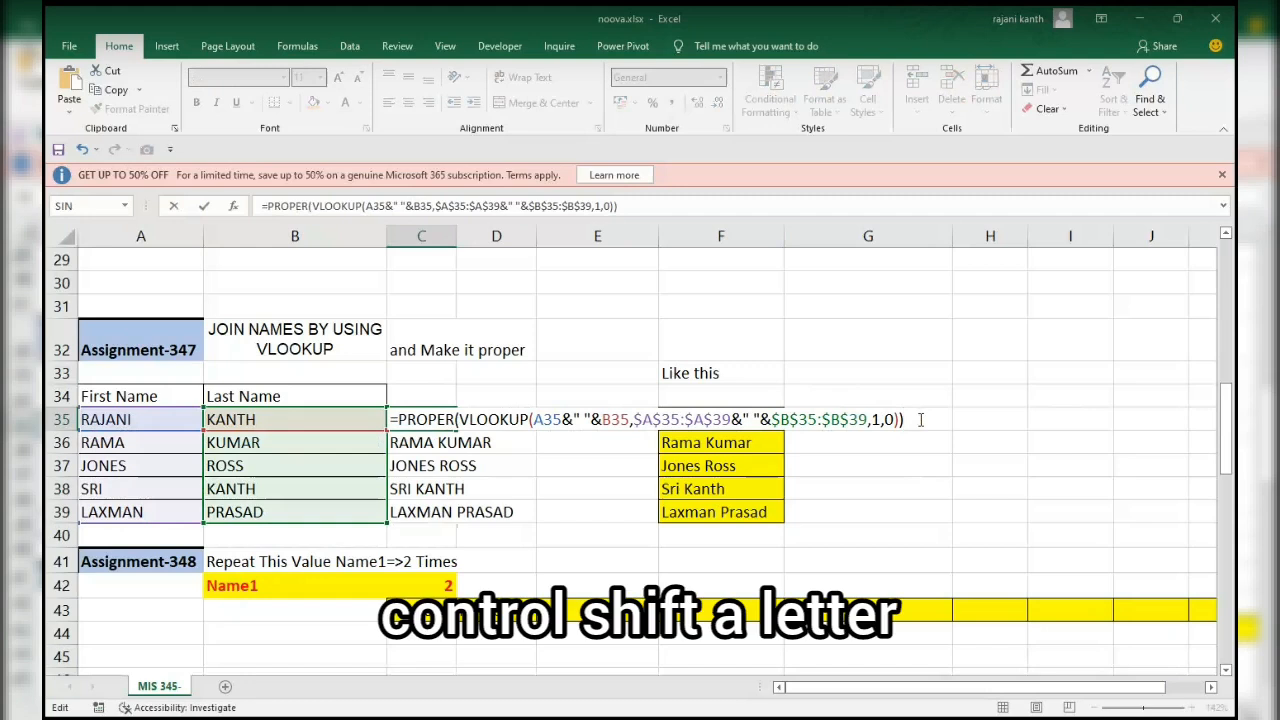
{"action": "key", "text": "ctrl+shift+Return"}
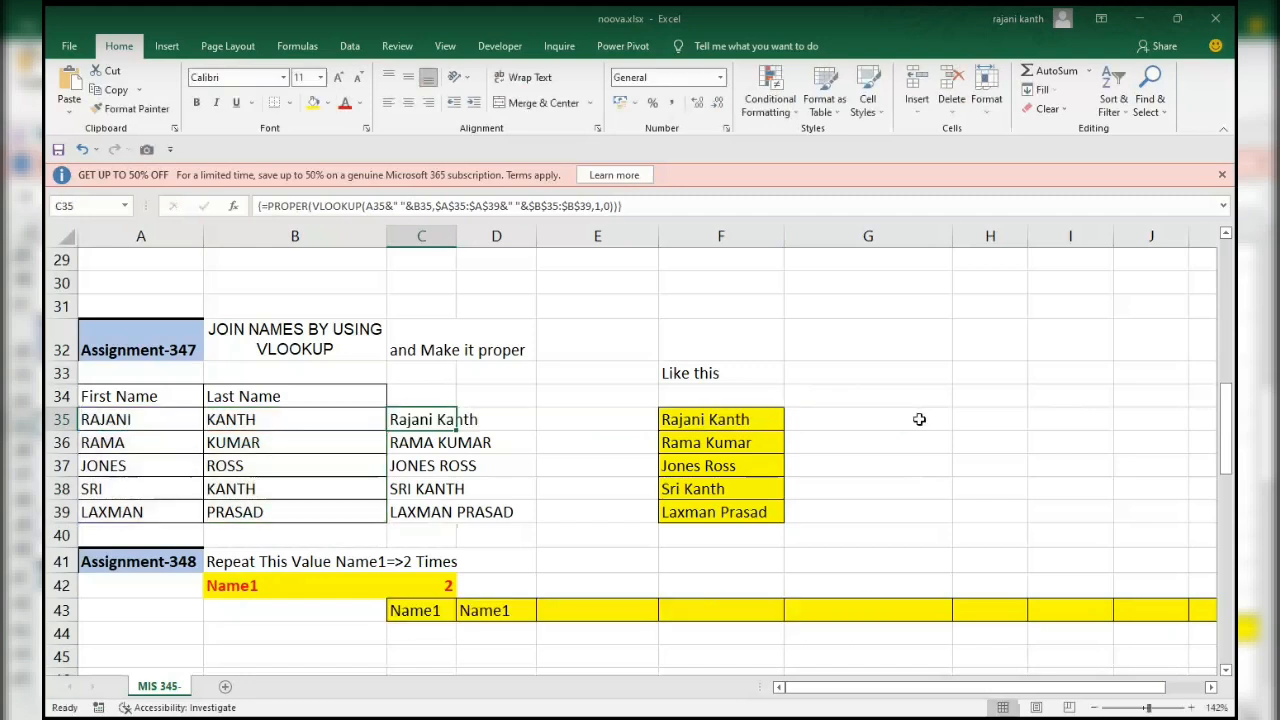
{"action": "double_click", "coordinate": [457, 430]}
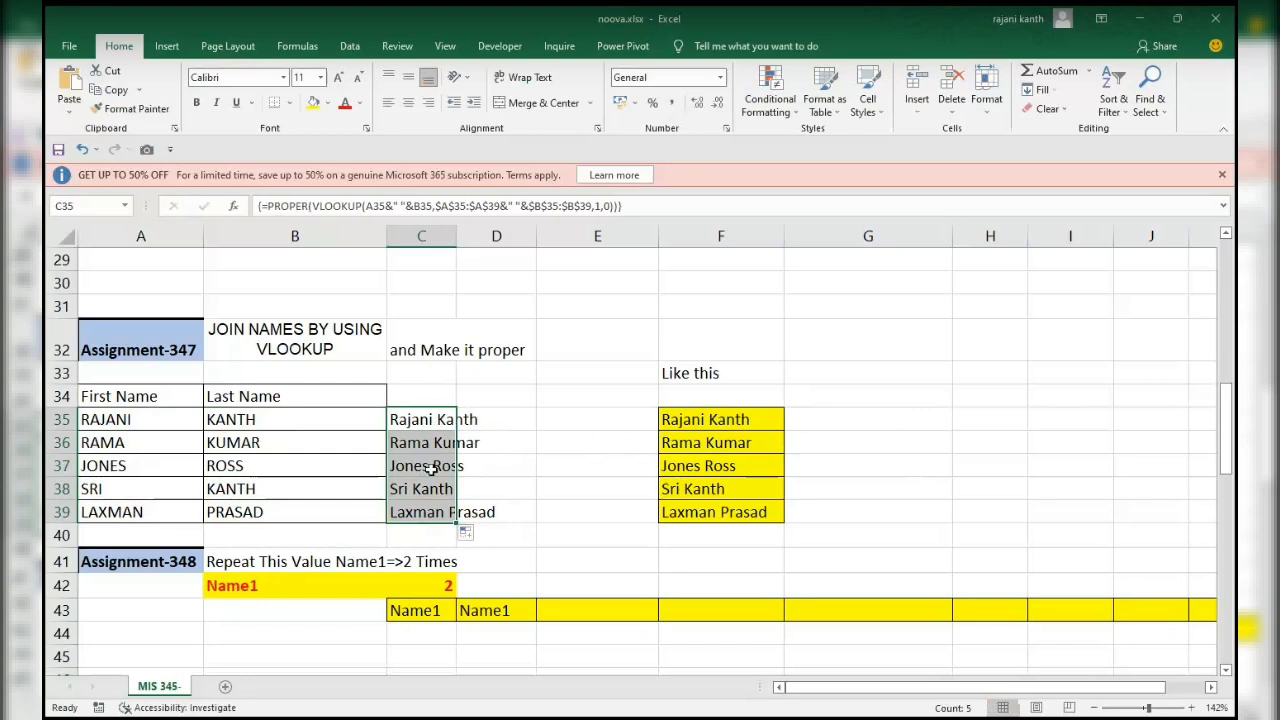
Test the Assignment-348 name repetition by setting the repeat count in C42 to 5, 1 and 2.
{"action": "left_click", "coordinate": [417, 585]}
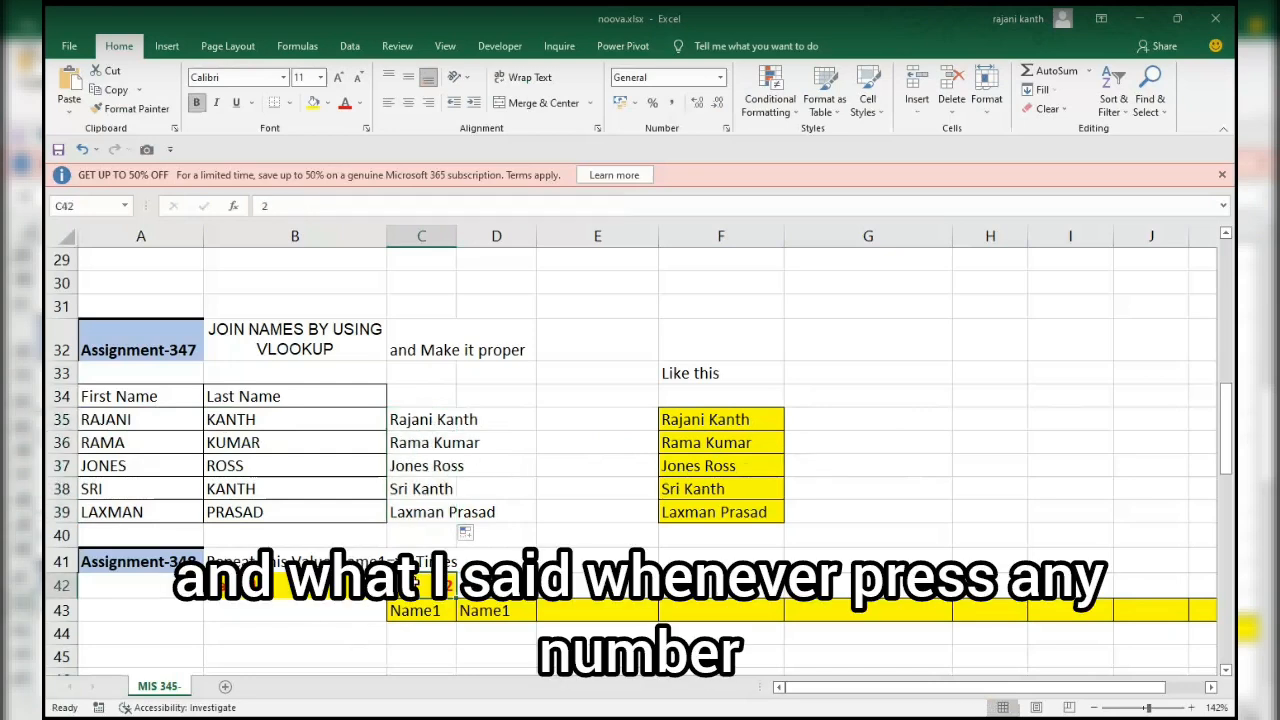
{"action": "type", "text": "5"}
{"action": "key", "text": "Return"}
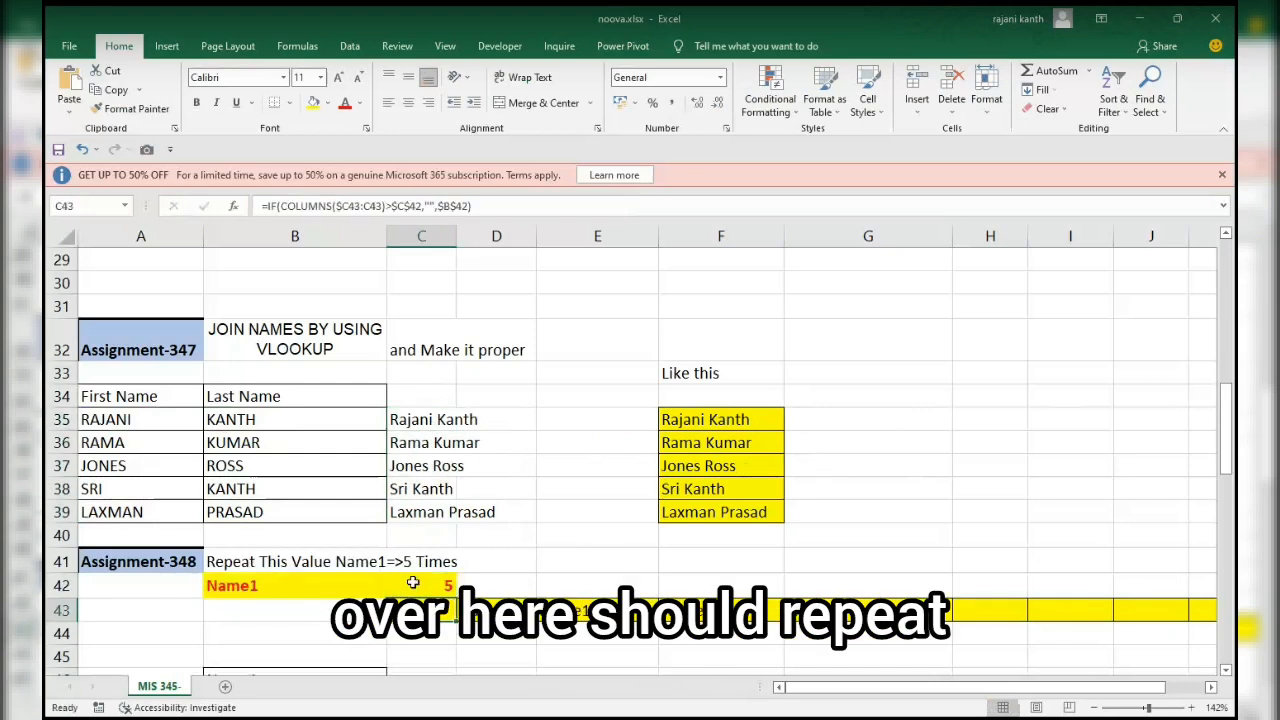
{"action": "left_click", "coordinate": [557, 540]}
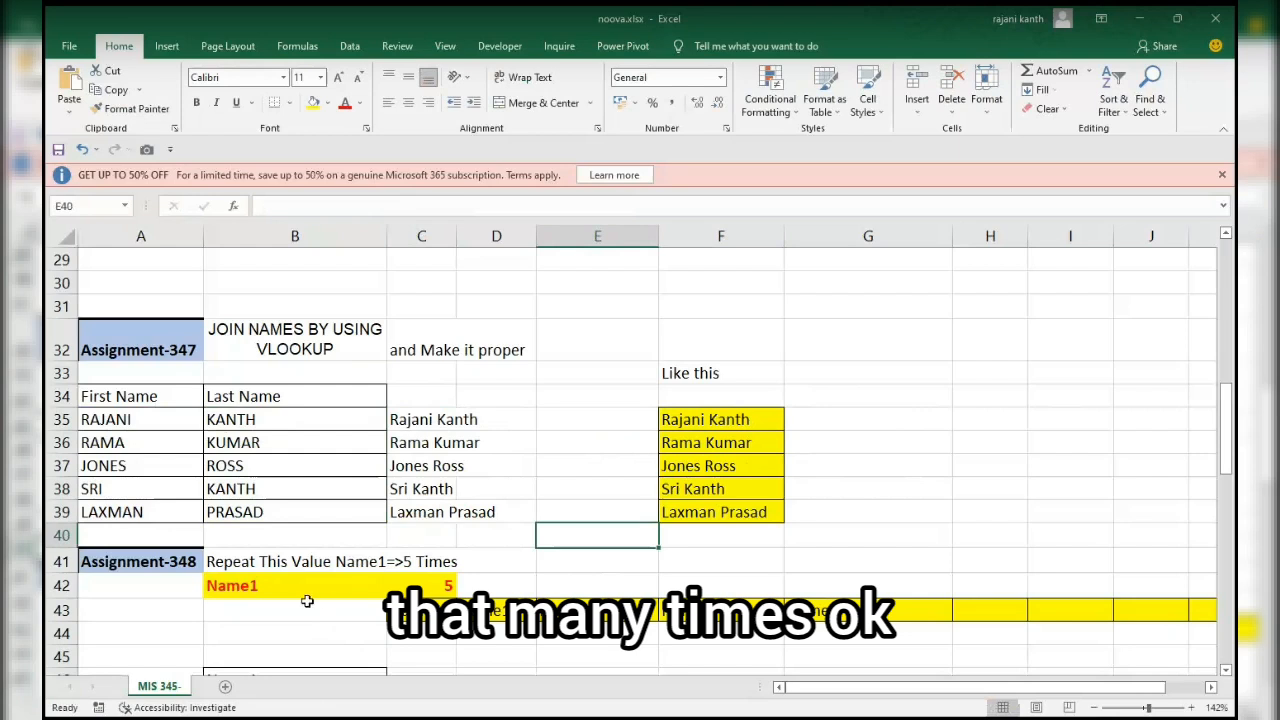
{"action": "left_click", "coordinate": [436, 585]}
{"action": "type", "text": "1"}
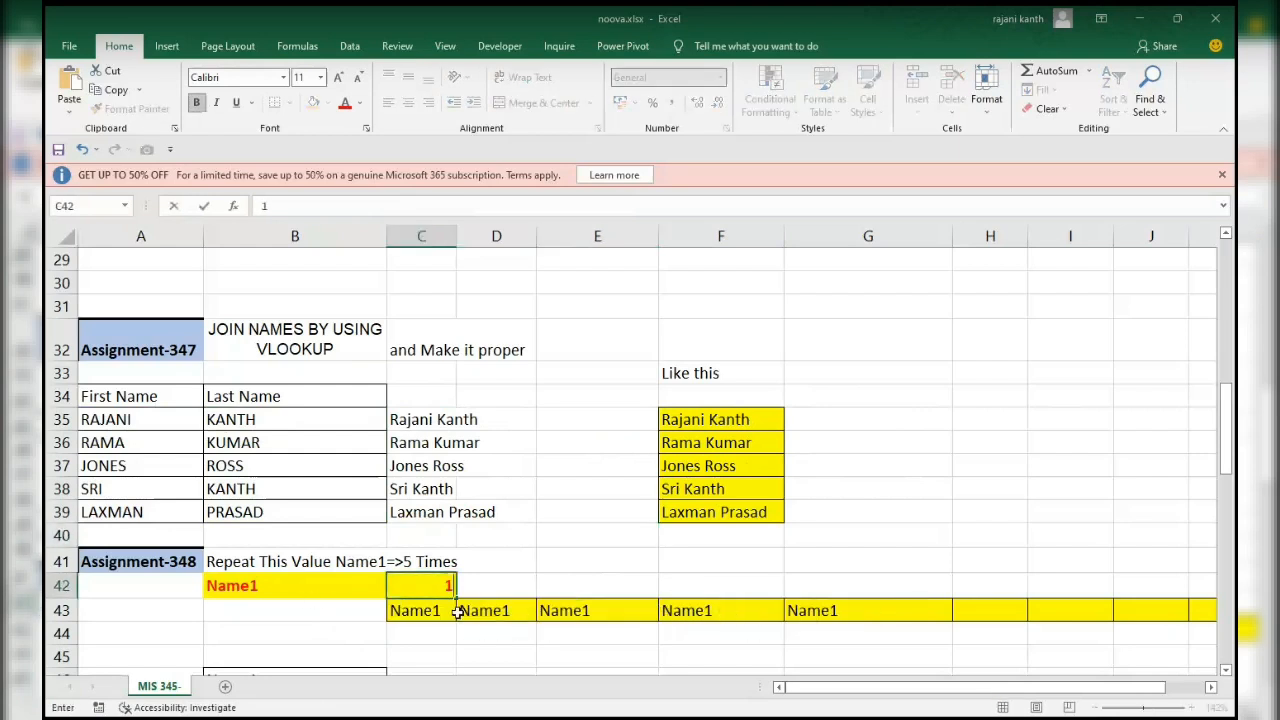
{"action": "key", "text": "ctrl+Return"}
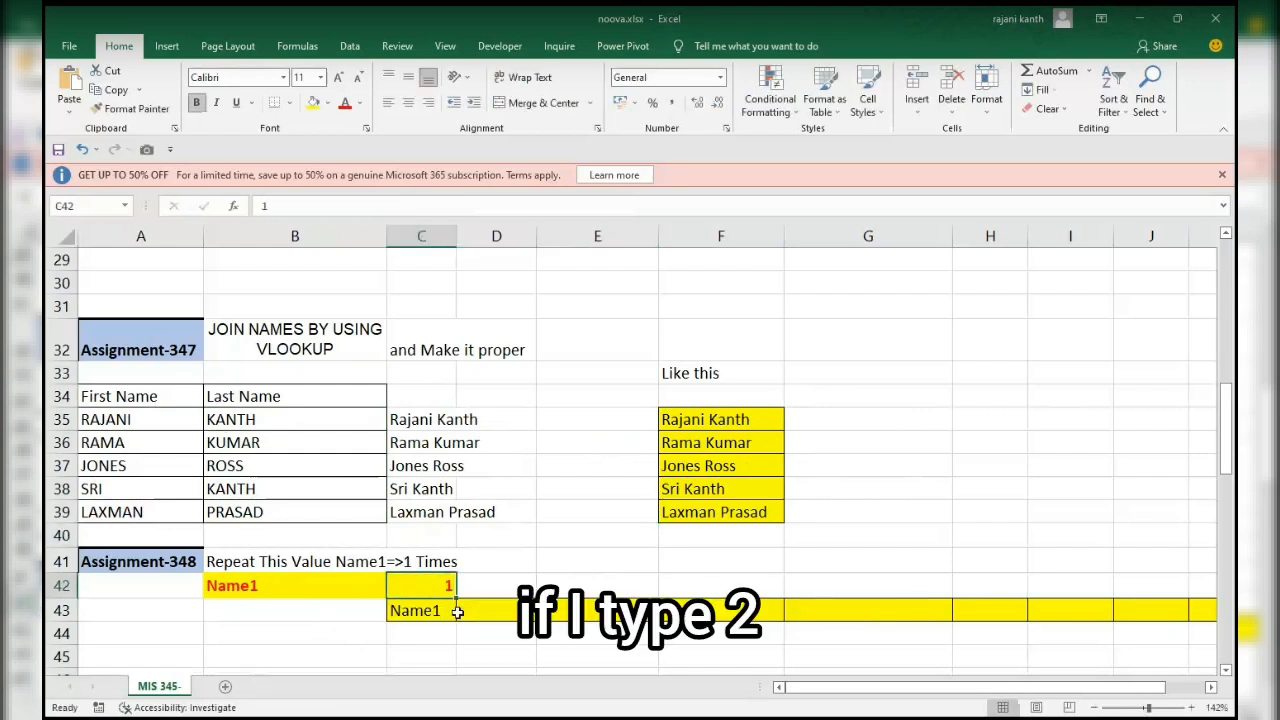
{"action": "type", "text": "2"}
{"action": "key", "text": "Return"}
{"action": "key", "text": "Up"}
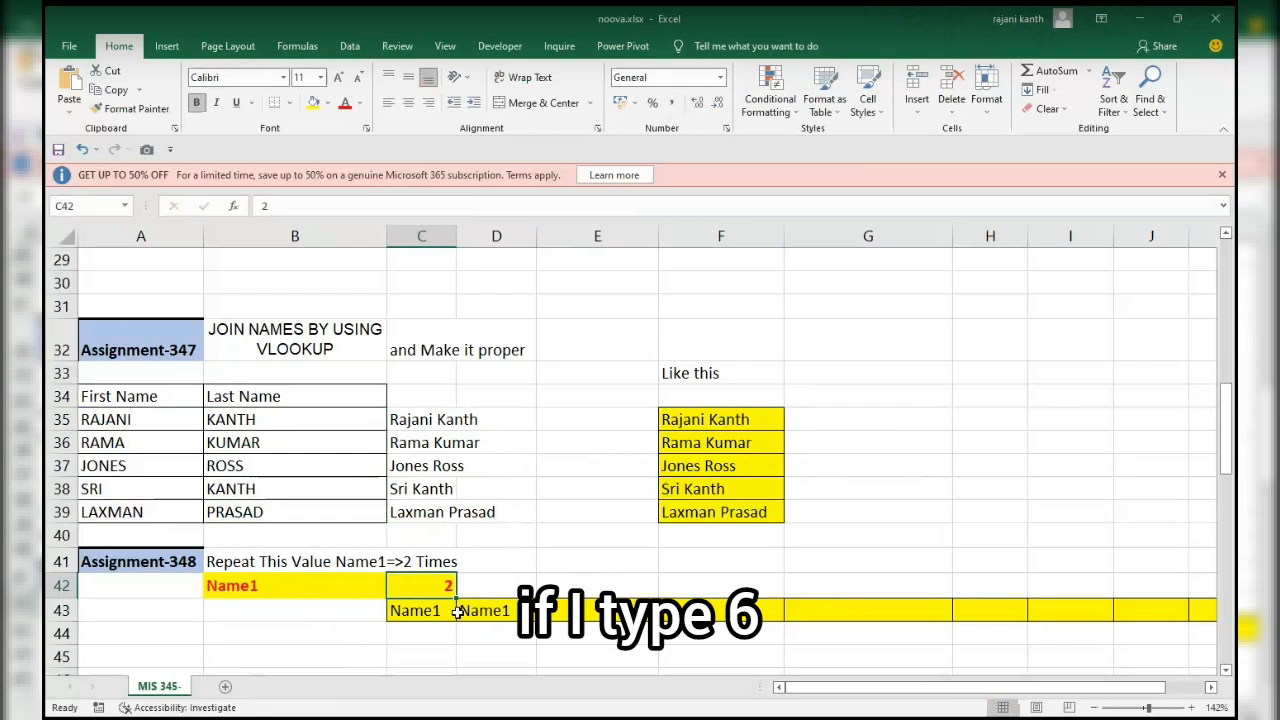
Set the repeat count in C42 to 6 and clear the existing repeated names from row 43.
{"action": "type", "text": "6"}
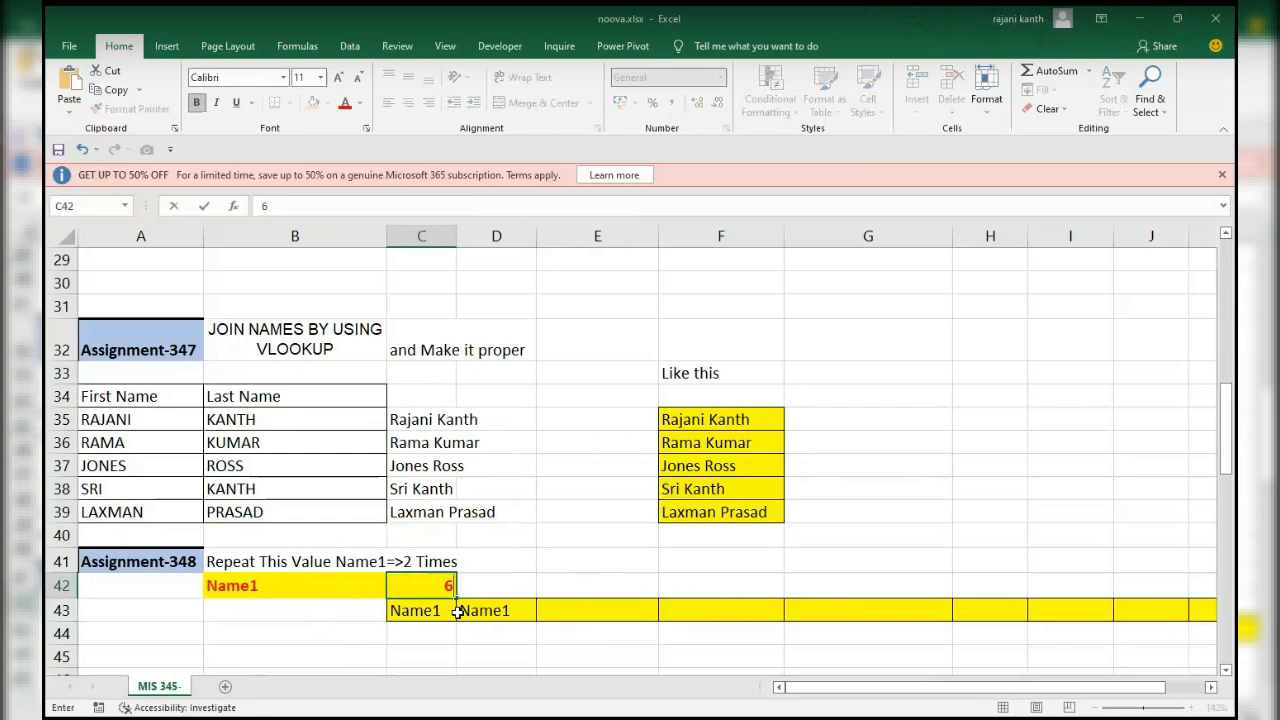
{"action": "key", "text": "ctrl+Return"}
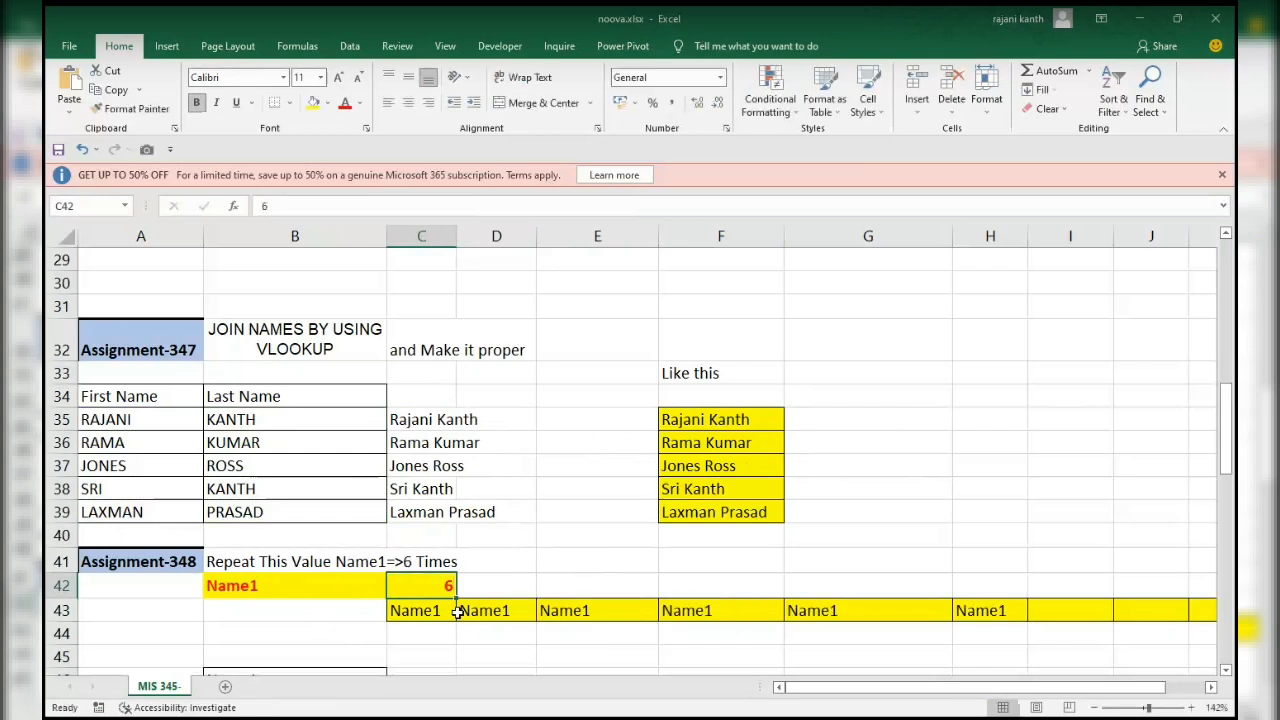
{"action": "key", "text": "Left"}
{"action": "key", "text": "Down"}
{"action": "key", "text": "ctrl+shift+Right"}
{"action": "key", "text": "ctrl+shift+Right"}
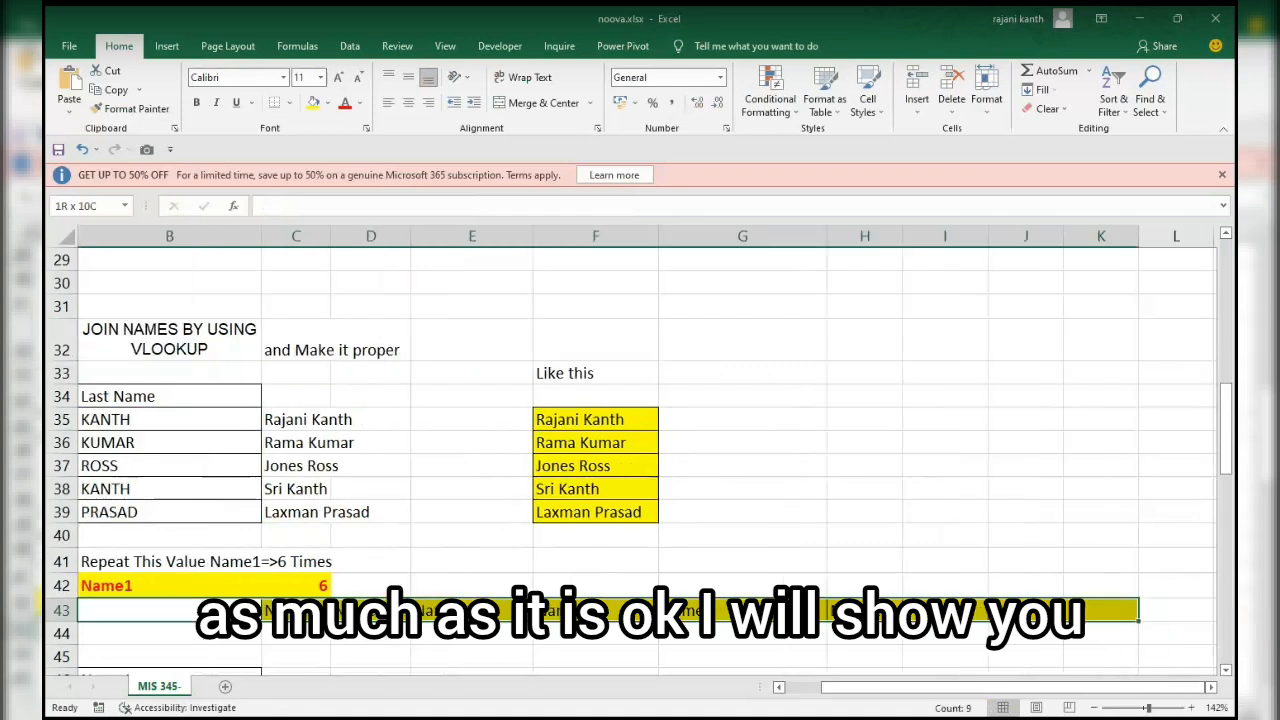
{"action": "key", "text": "Delete"}
{"action": "key", "text": "Right"}
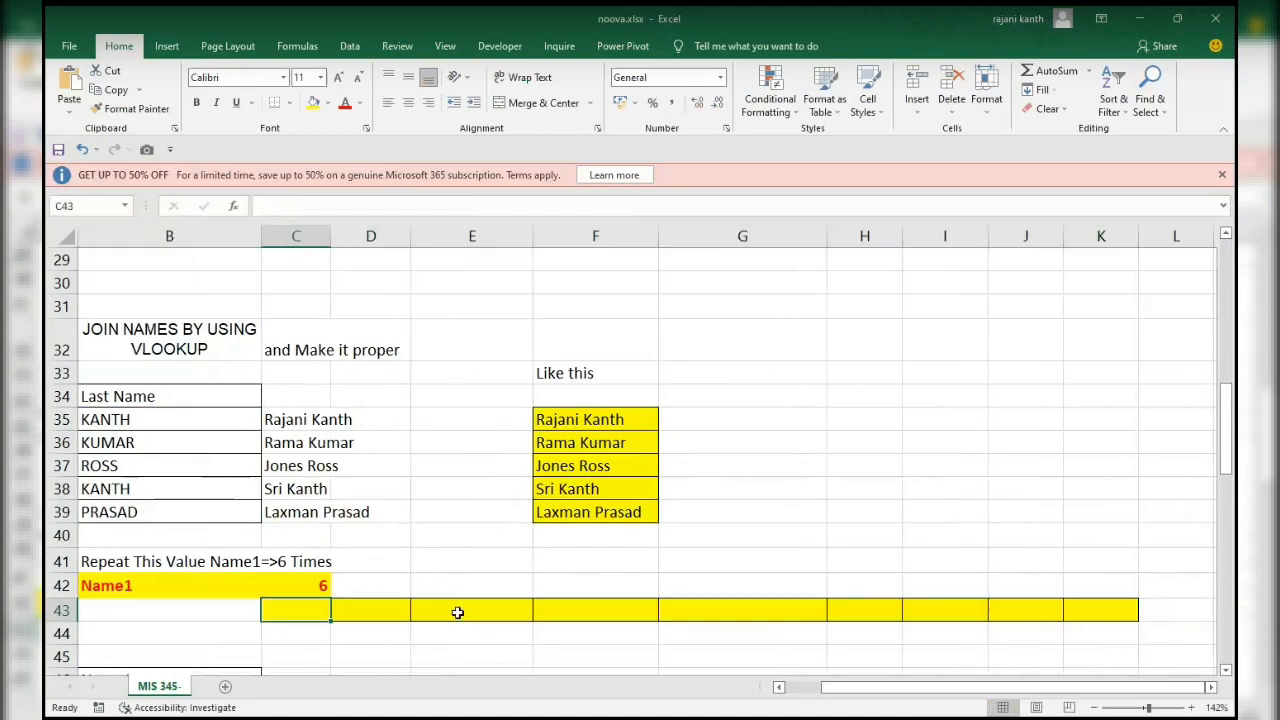
Enter =COLUMNS($C43:C43) in C43, fill it across to K43 and check the copied formula in E43.
{"action": "type", "text": "=col"}
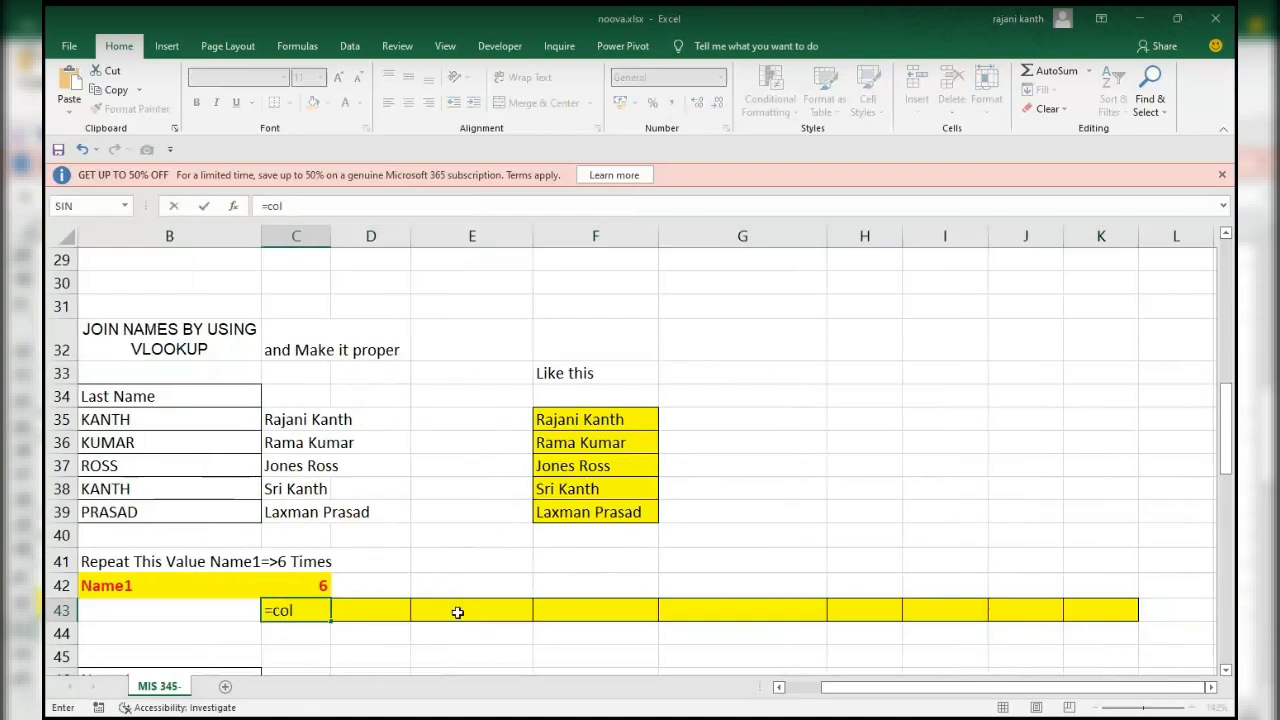
{"action": "type", "text": "umns"}
{"action": "key", "text": "Tab"}
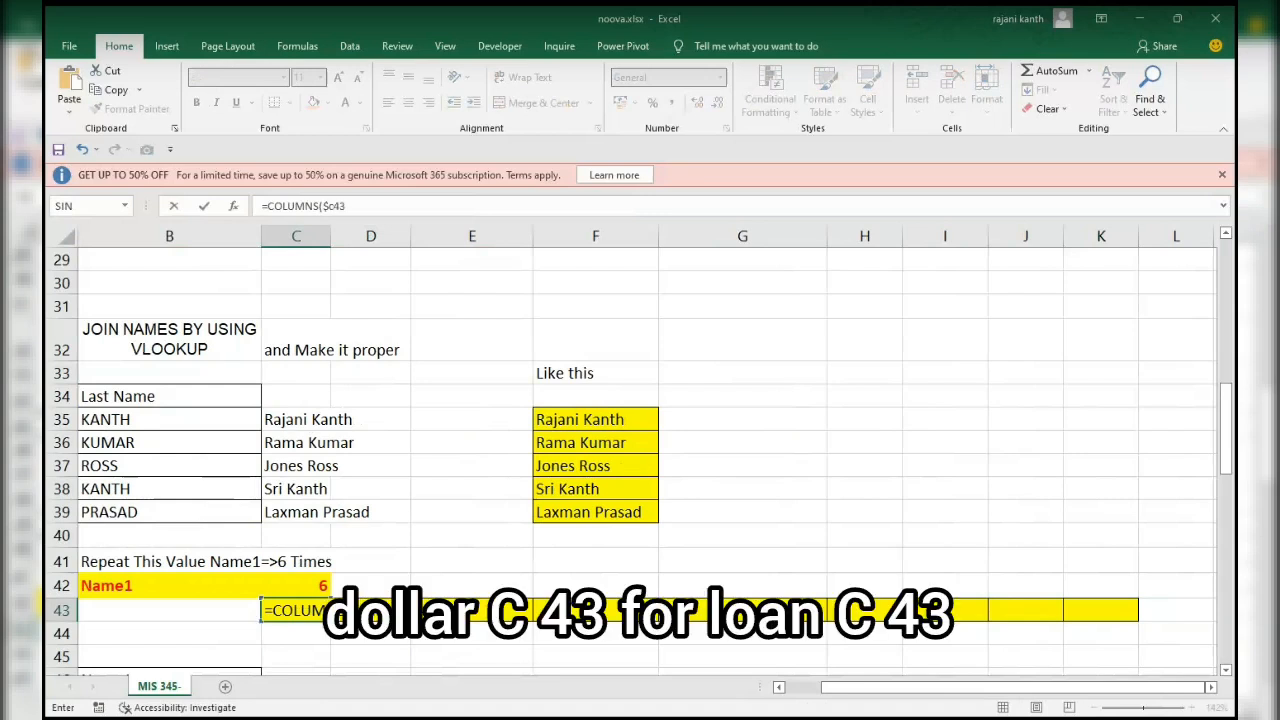
{"action": "type", "text": "$c43:c43)"}
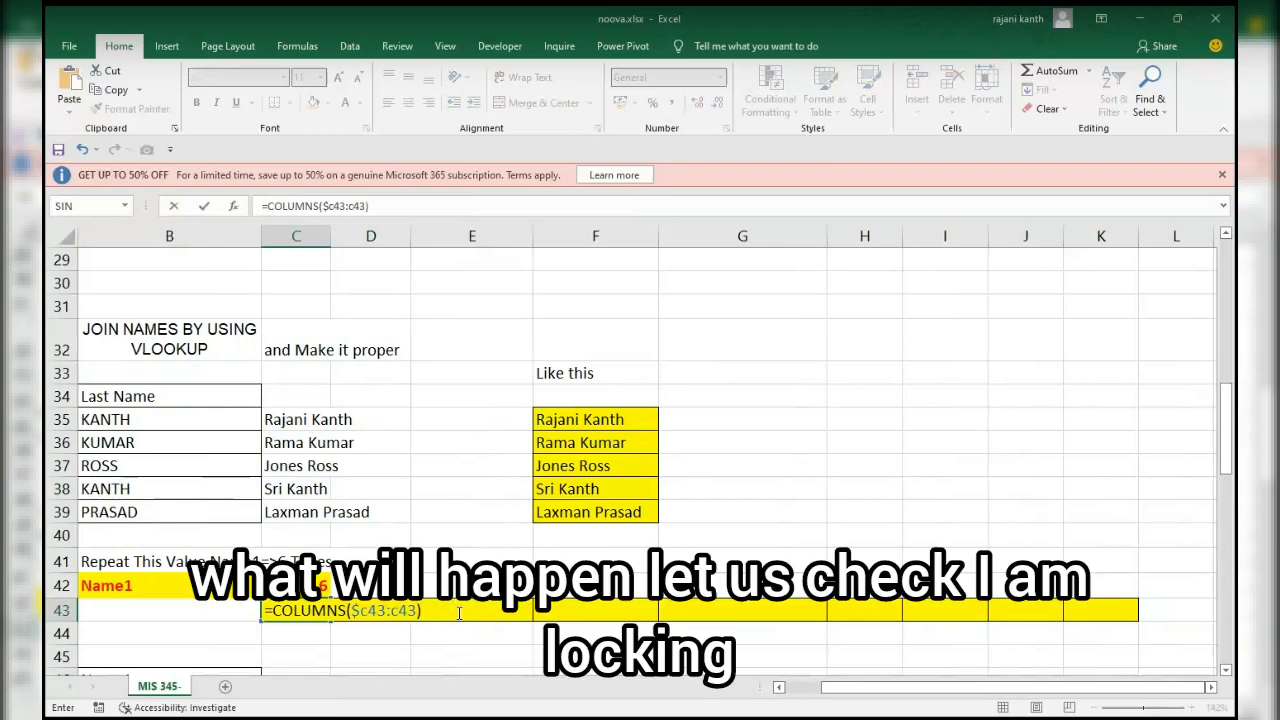
{"action": "key", "text": "ctrl+Return"}
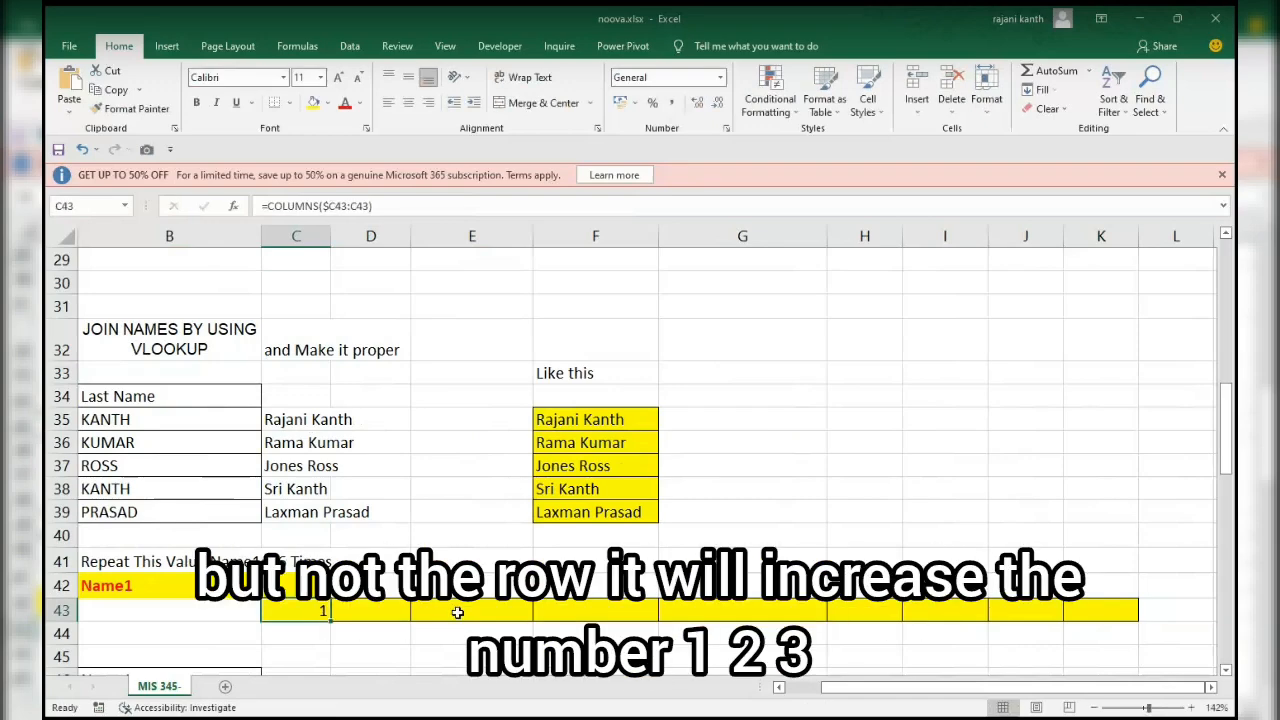
{"action": "left_click_drag", "start_coordinate": [331, 620], "coordinate": [1119, 615]}
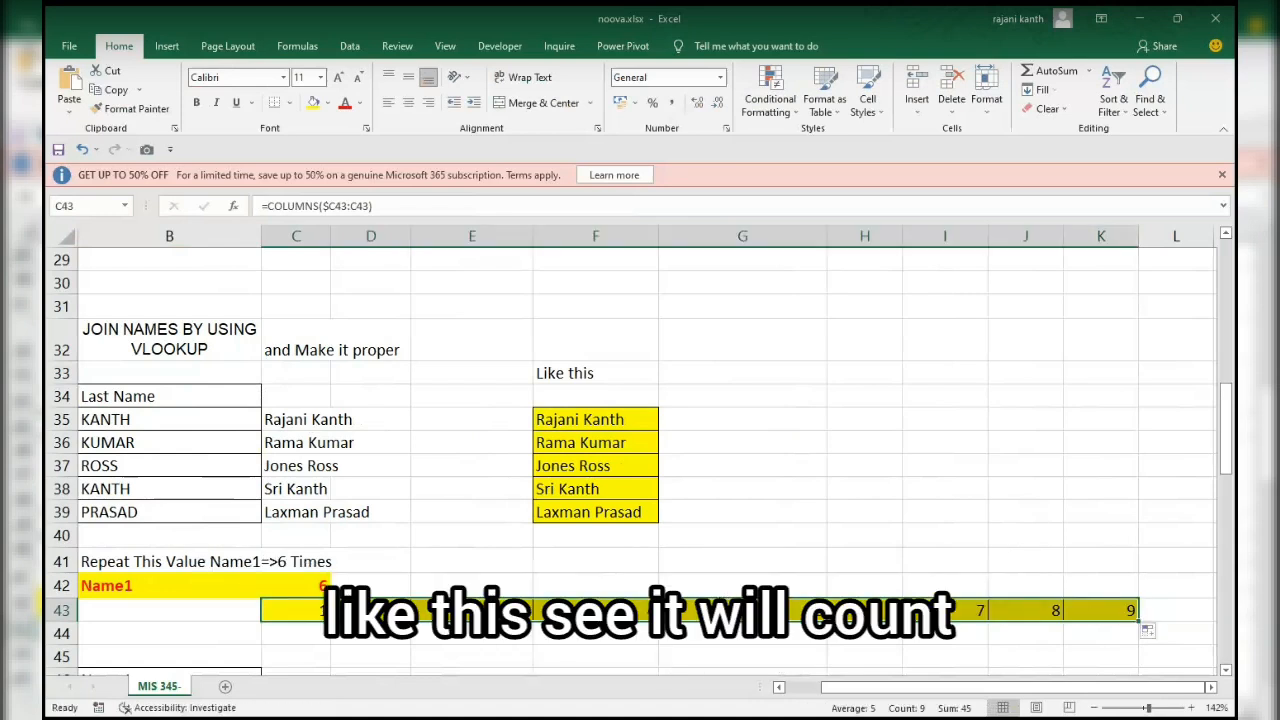
{"action": "left_click", "coordinate": [472, 611]}
{"action": "key", "text": "F2"}
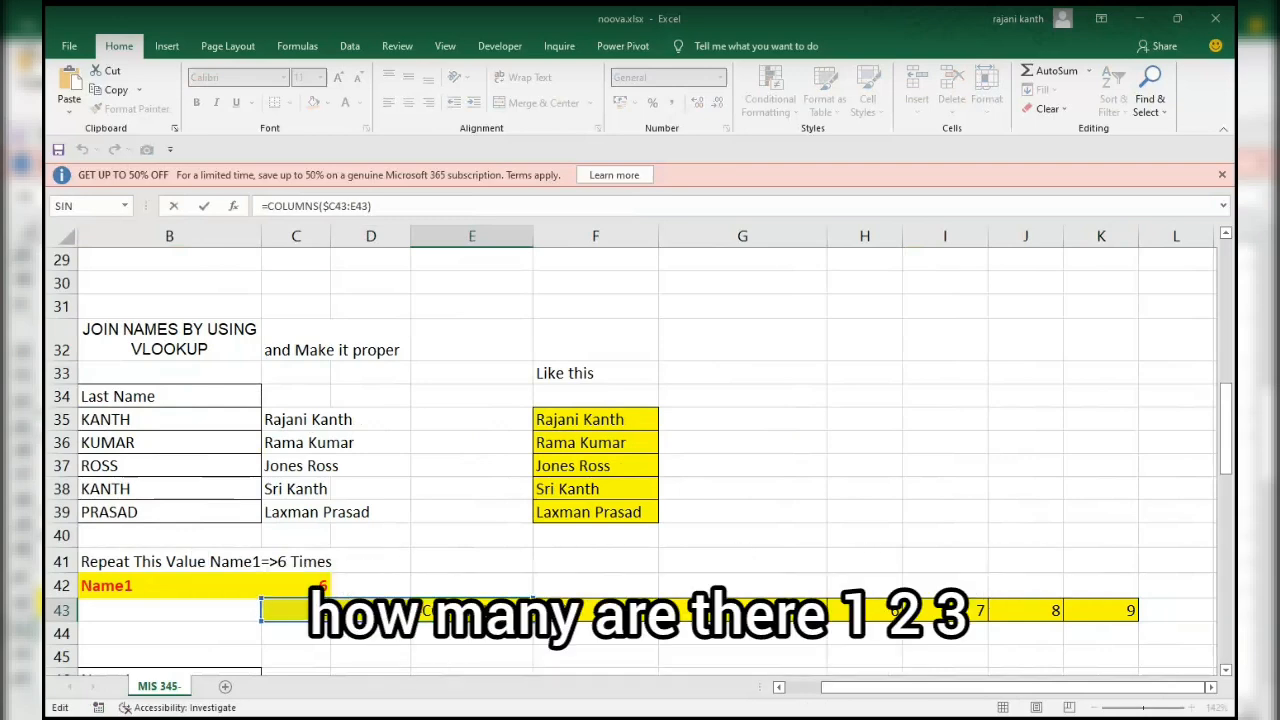
{"action": "key", "text": "Escape"}
Wrap the COLUMNS formula in C43 in an IF that tests whether it is greater than $C$42.
{"action": "left_click", "coordinate": [301, 606]}
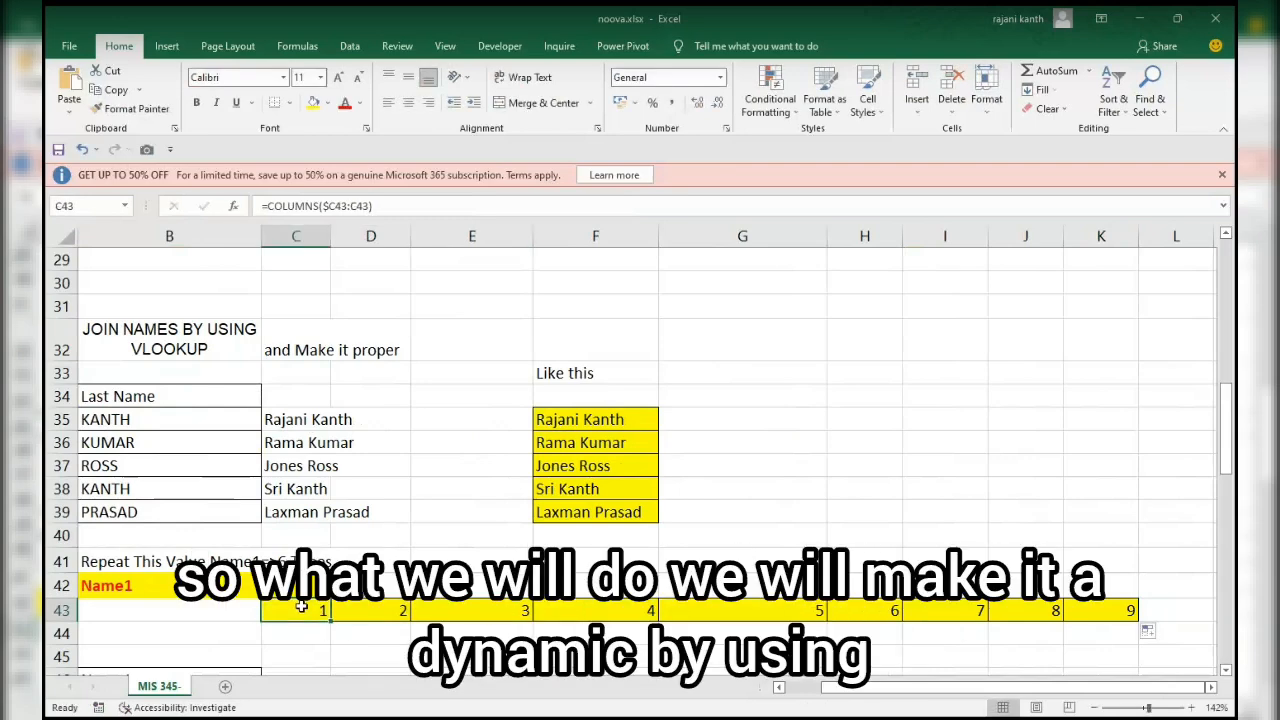
{"action": "double_click", "coordinate": [301, 606]}
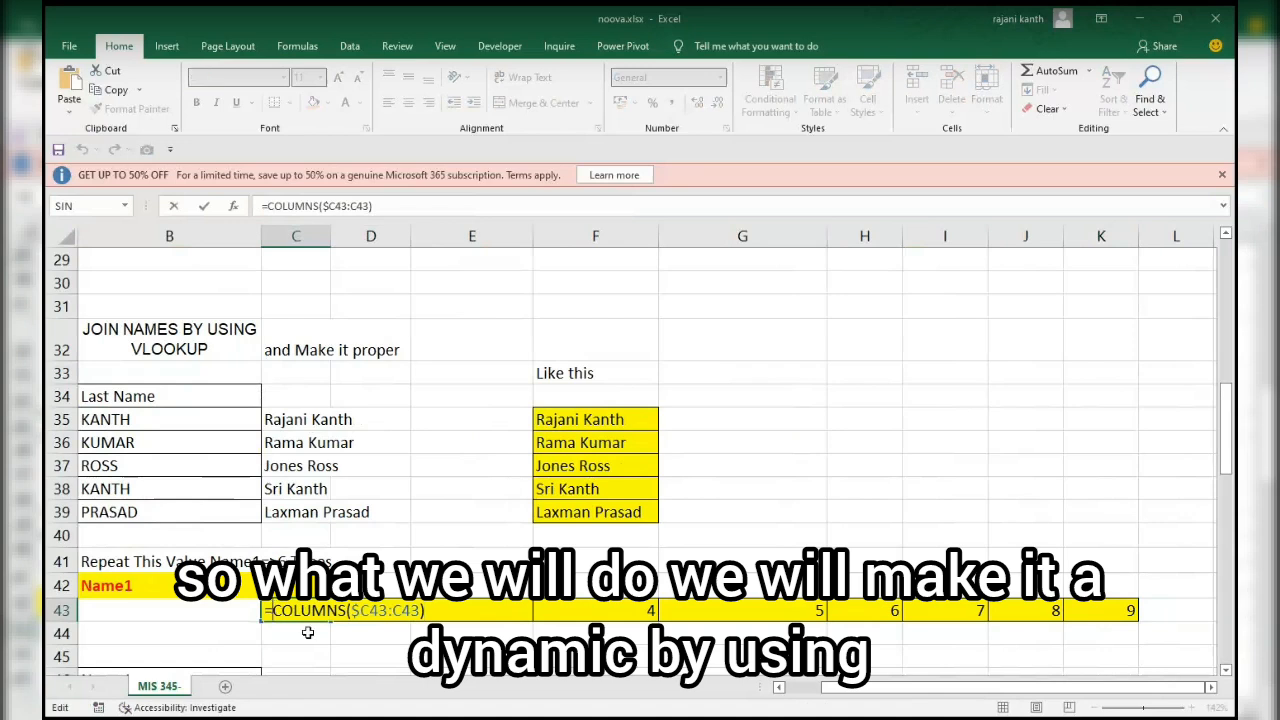
{"action": "type", "text": "IF("}
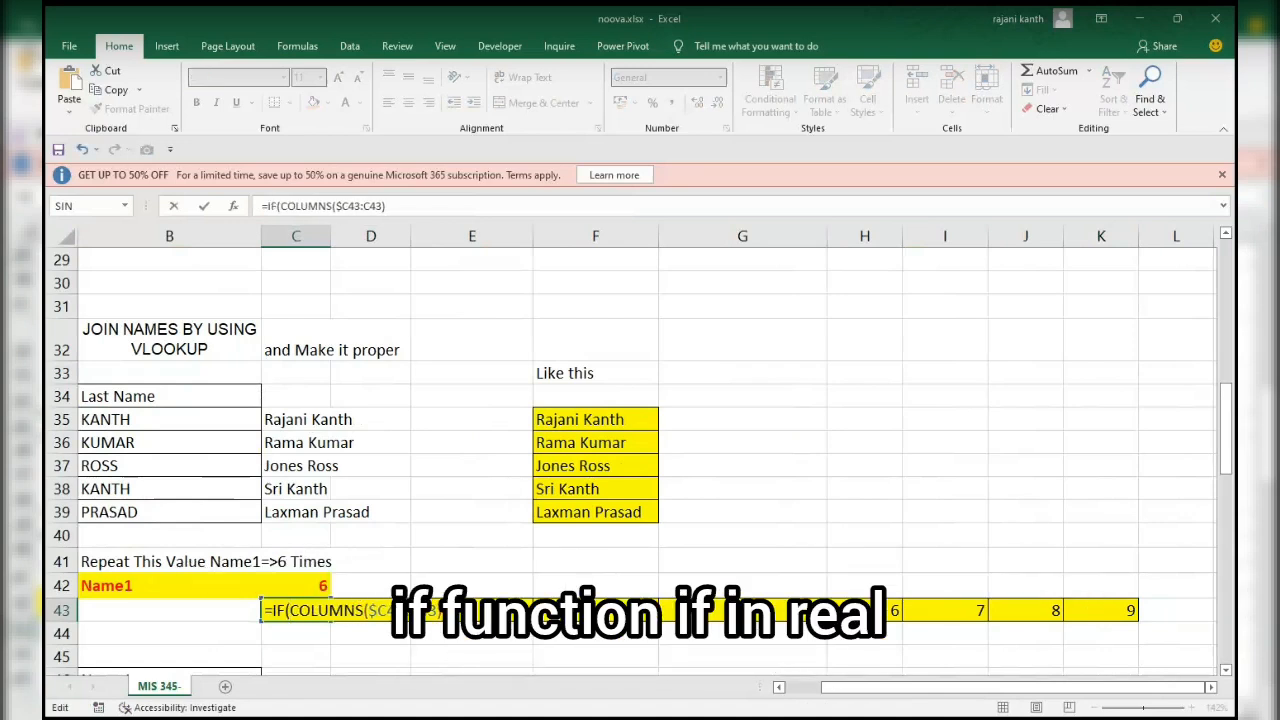
{"action": "type", "text": ">"}
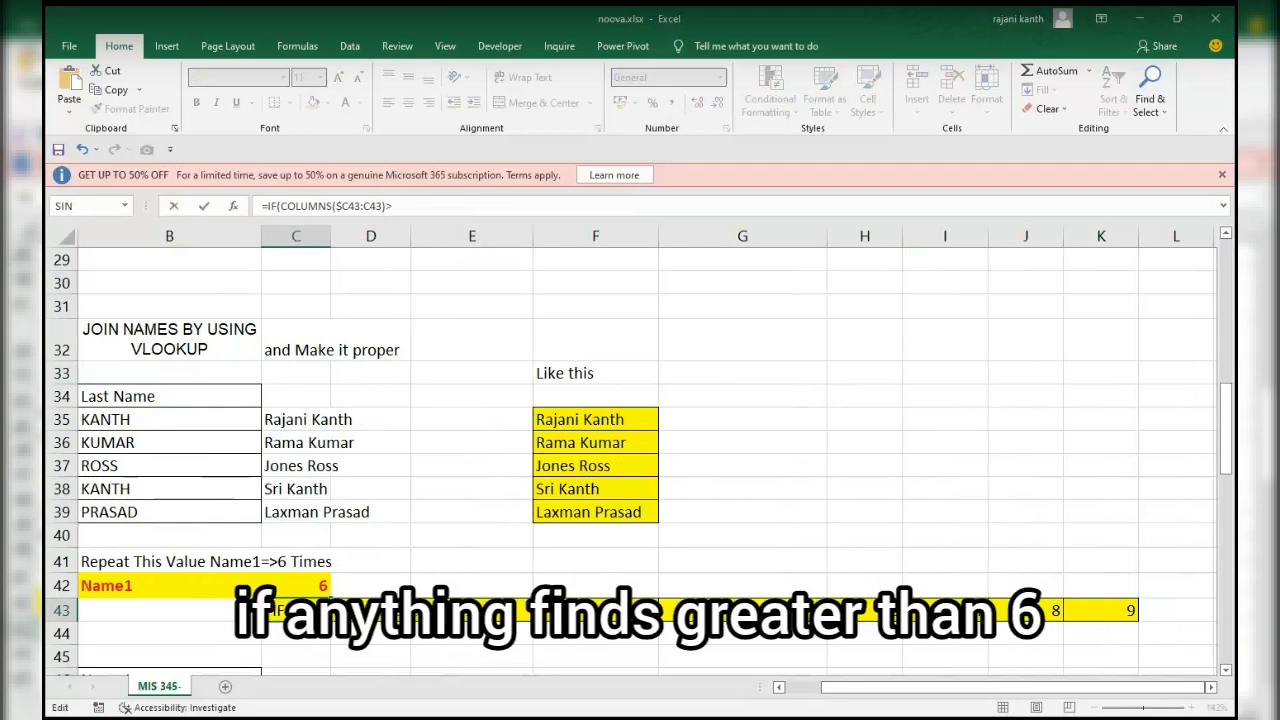
{"action": "left_click", "coordinate": [291, 585]}
{"action": "scroll", "coordinate": [291, 585], "scroll_direction": "down", "scroll_amount": 1}
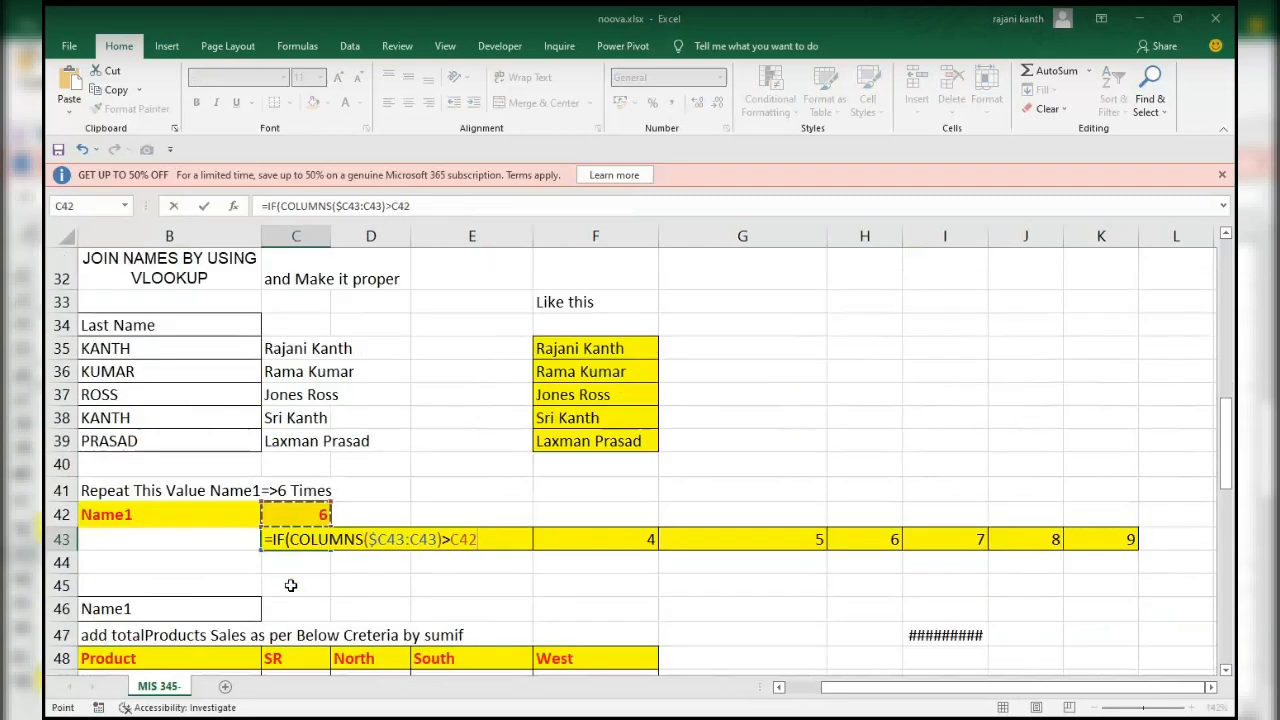
{"action": "key", "text": "F4"}
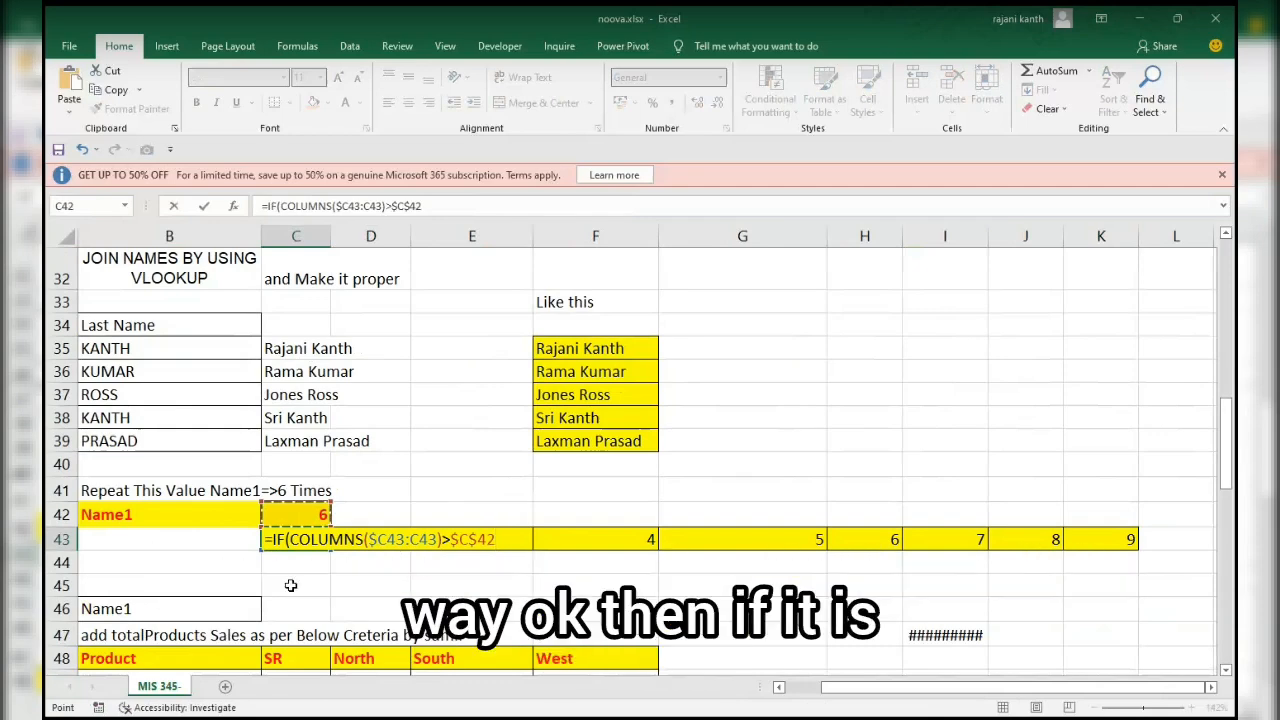
{"action": "type", "text": ","}
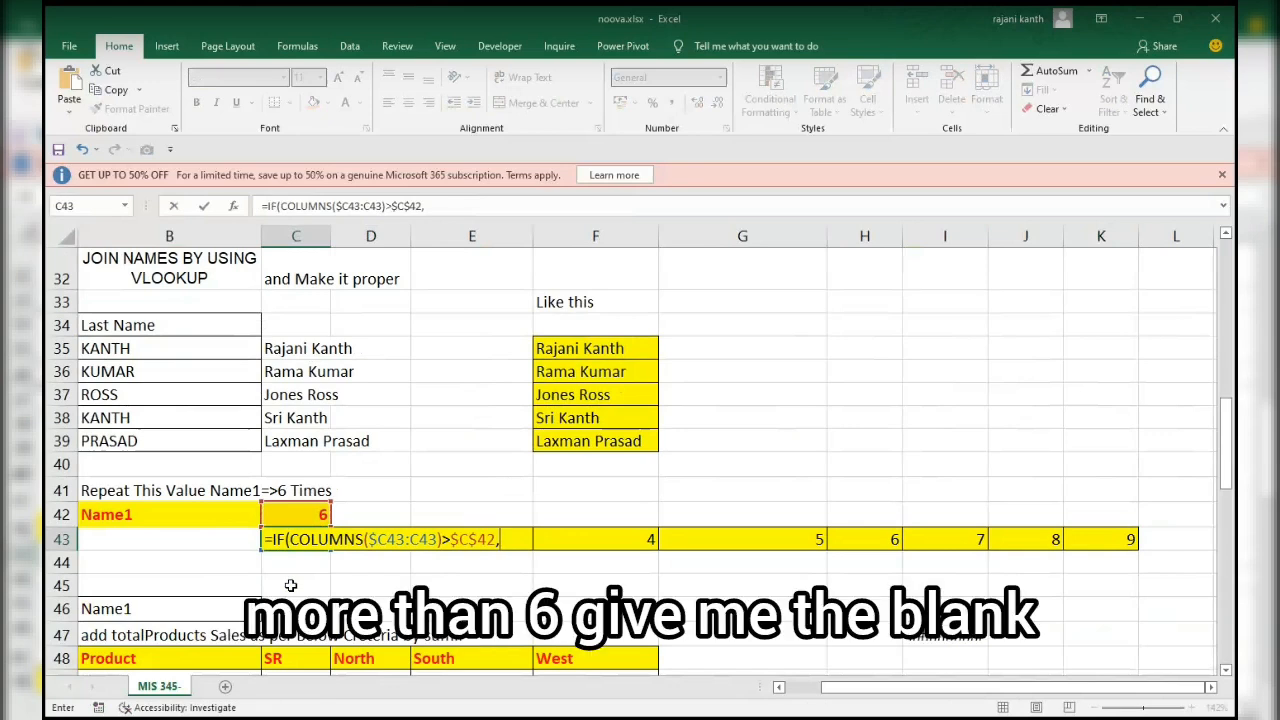
{"action": "type", "text": "\"\","}
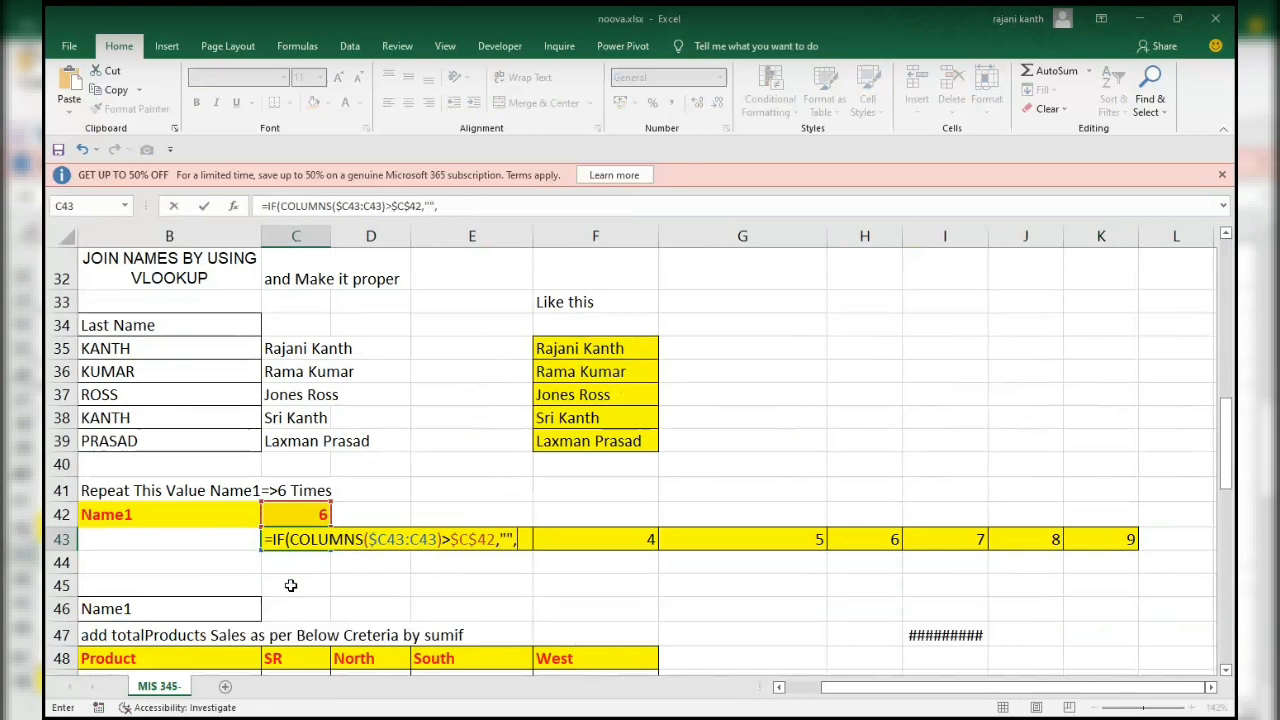
Complete the IF in C43 with "" when true and $B$42 when false, and fill it across to K43.
{"action": "left_click", "coordinate": [212, 514]}
{"action": "key", "text": "F4"}
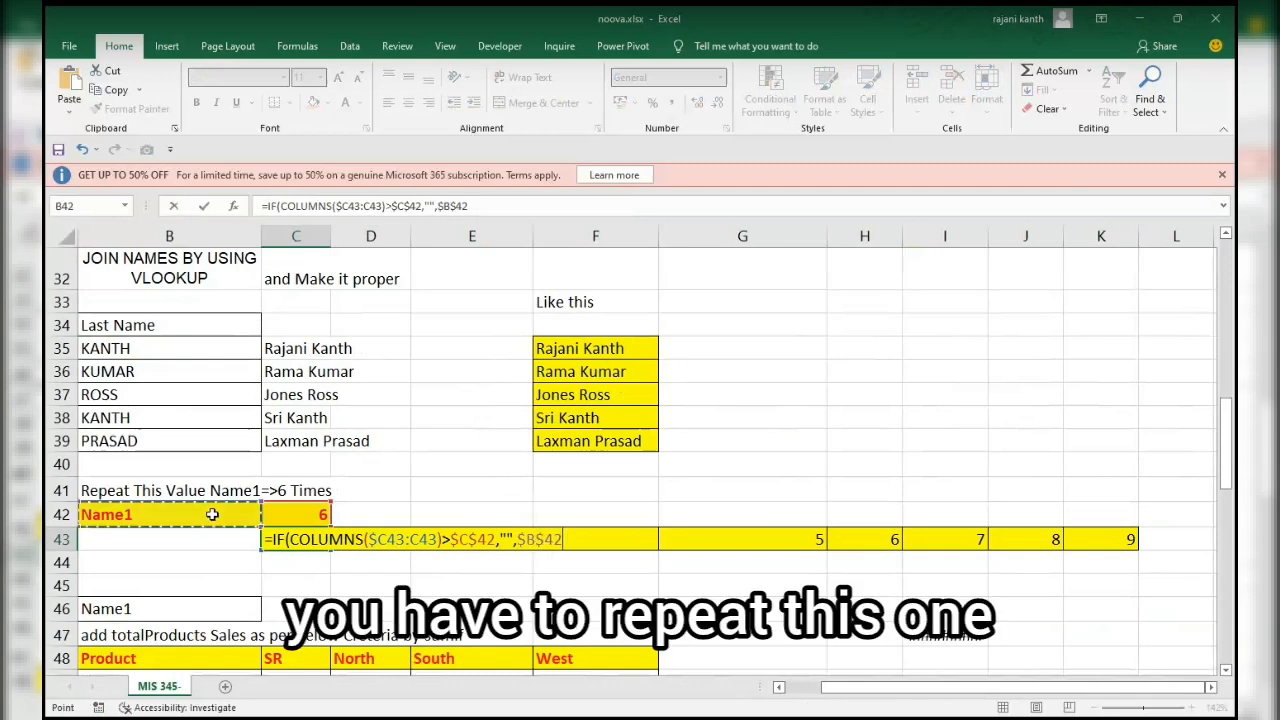
{"action": "type", "text": ")"}
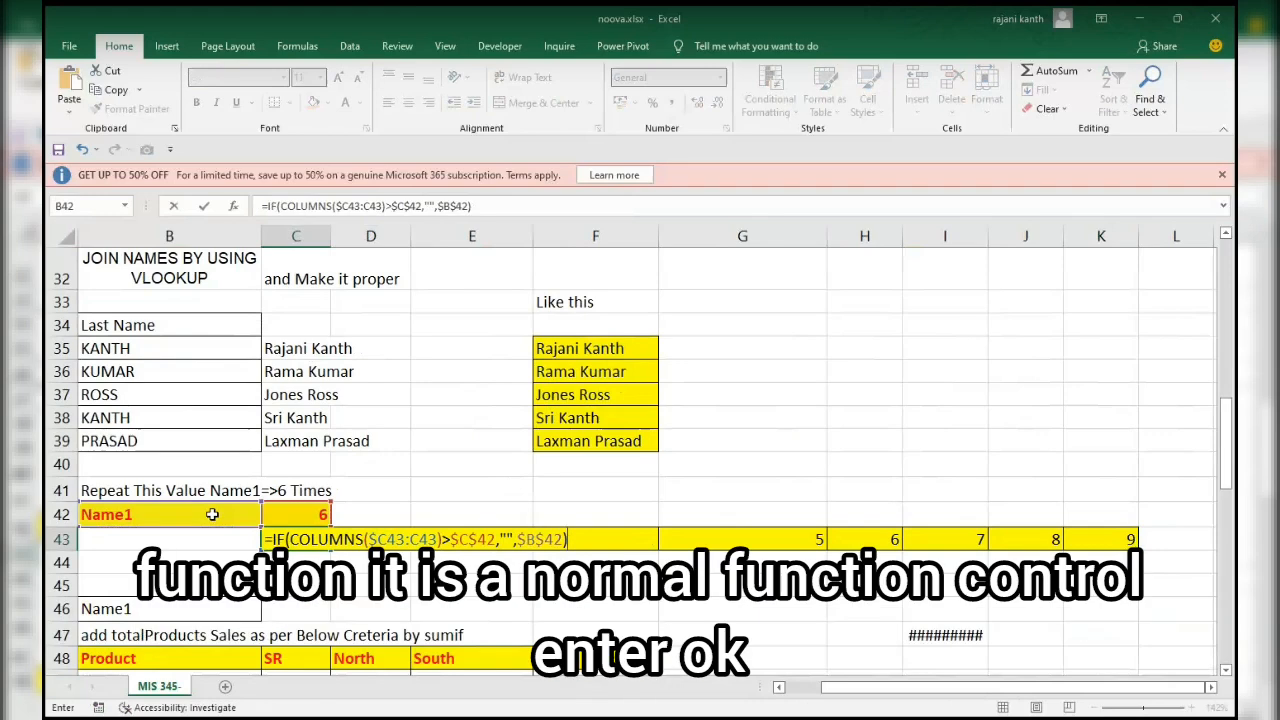
{"action": "key", "text": "ctrl+Return"}
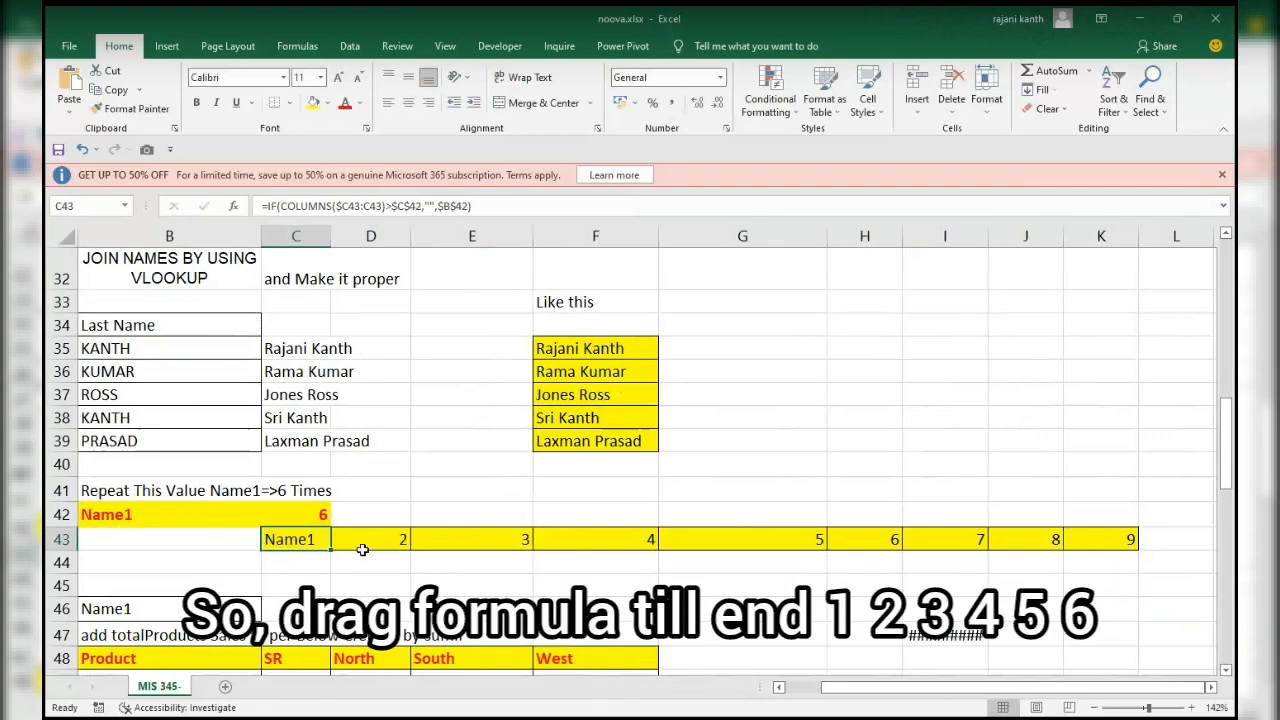
{"action": "left_click_drag", "start_coordinate": [330, 551], "coordinate": [1157, 548]}
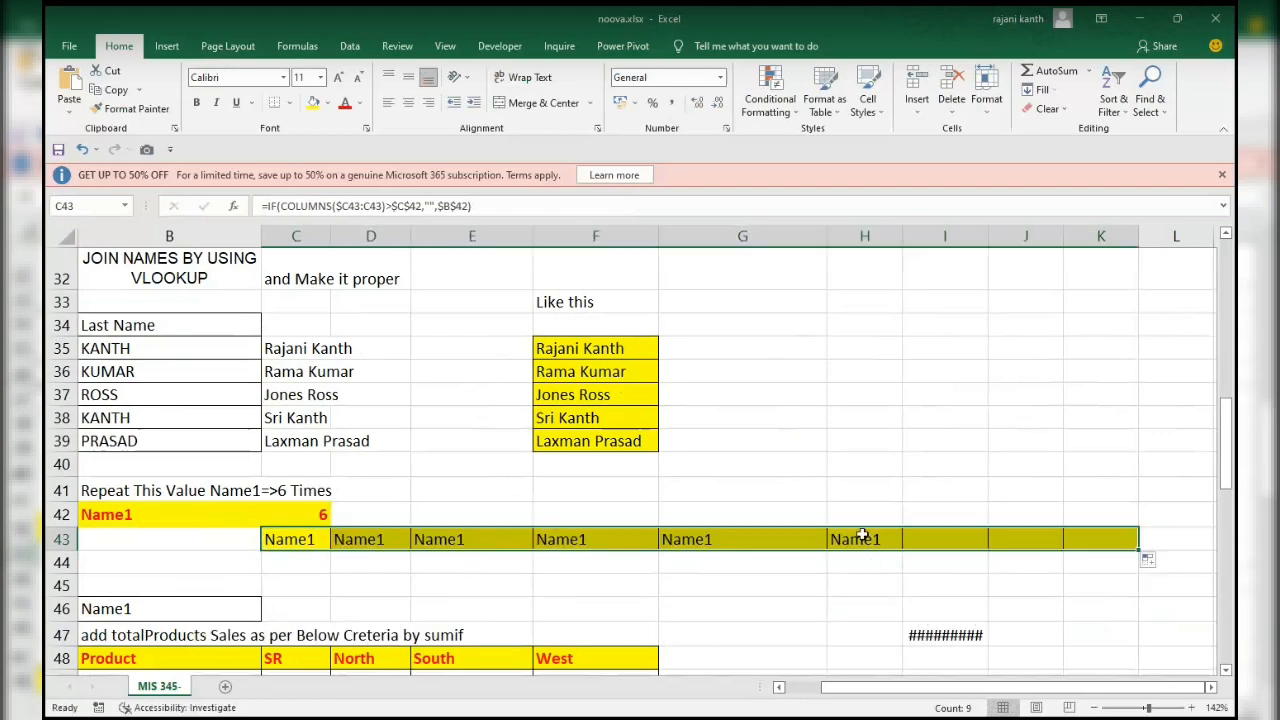
Test the repetition formula by setting the repeat count in C42 to 3, 1, 0, 10 and 5.
{"action": "left_click", "coordinate": [316, 512]}
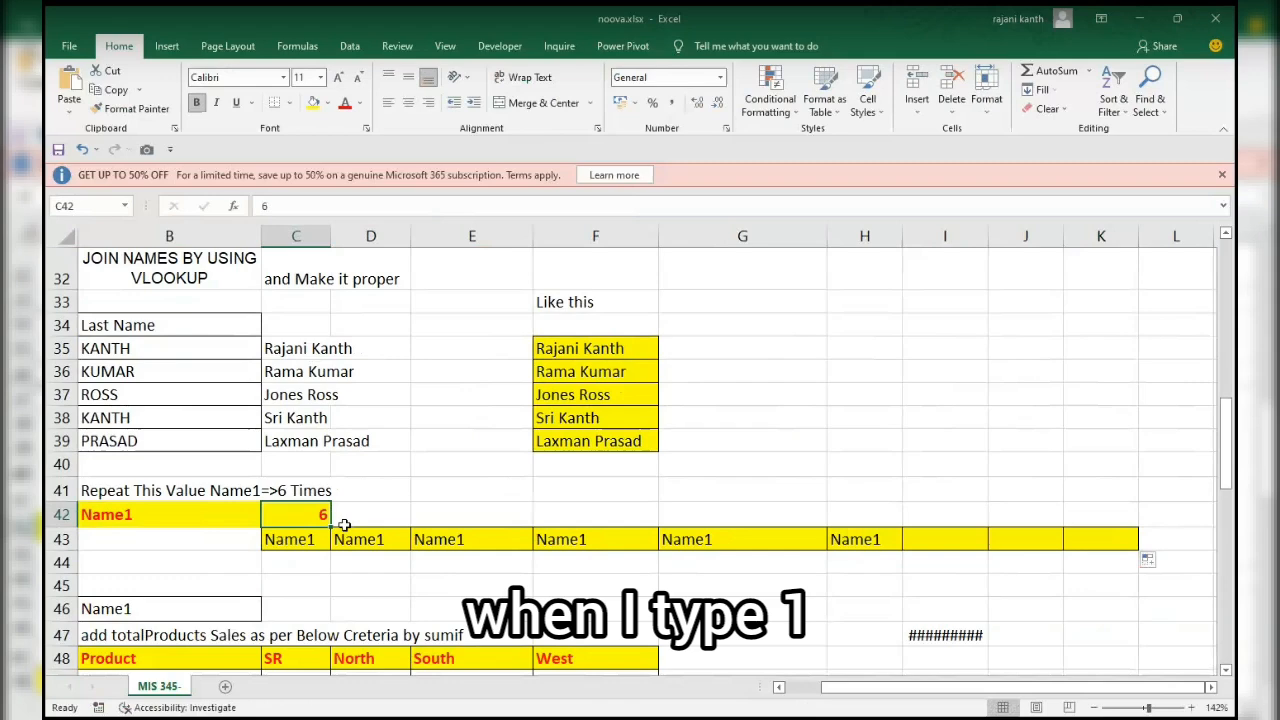
{"action": "type", "text": "3"}
{"action": "key", "text": "Return"}
{"action": "key", "text": "Up"}
{"action": "type", "text": "1"}
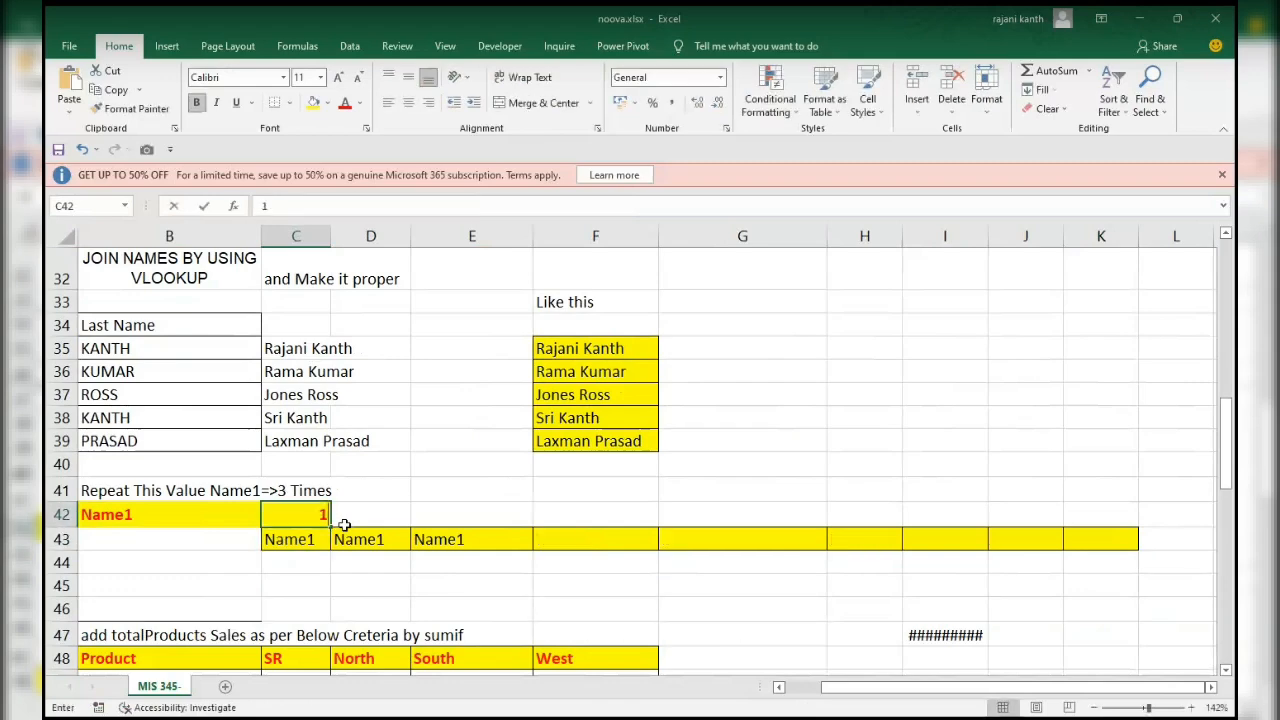
{"action": "key", "text": "Return"}
{"action": "key", "text": "Up"}
{"action": "type", "text": "0"}
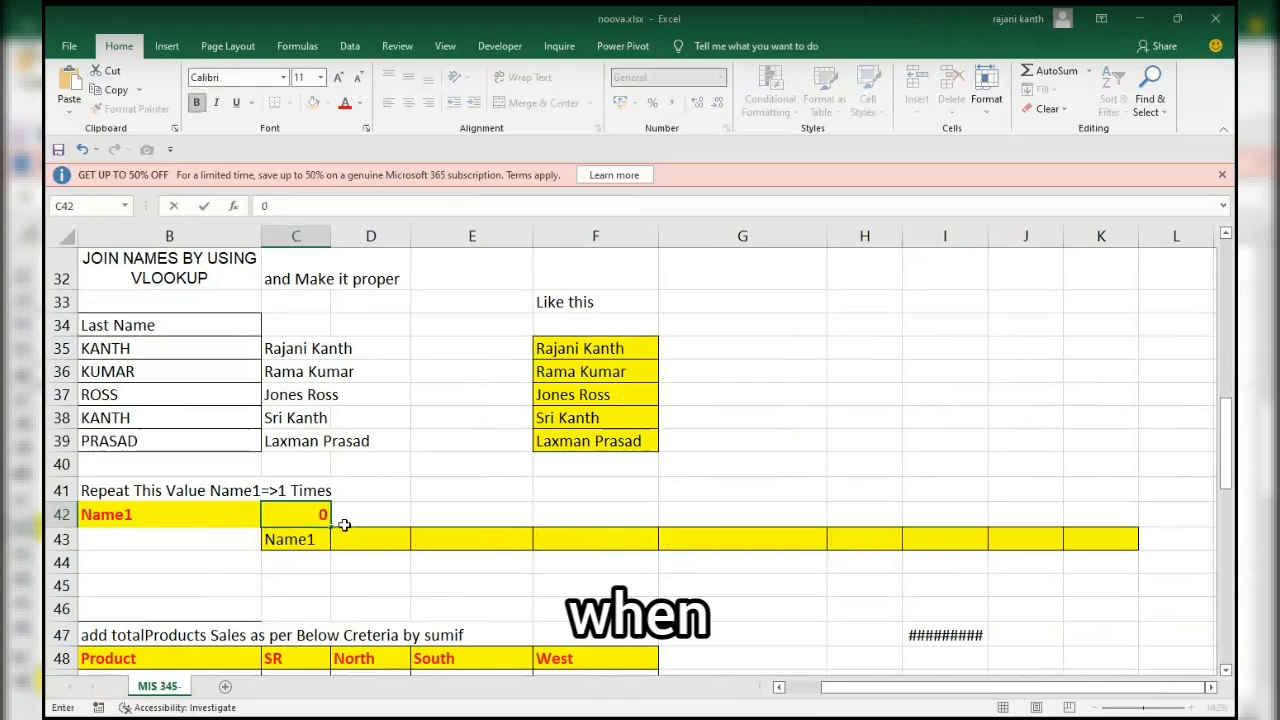
{"action": "key", "text": "Return"}
{"action": "key", "text": "Up"}
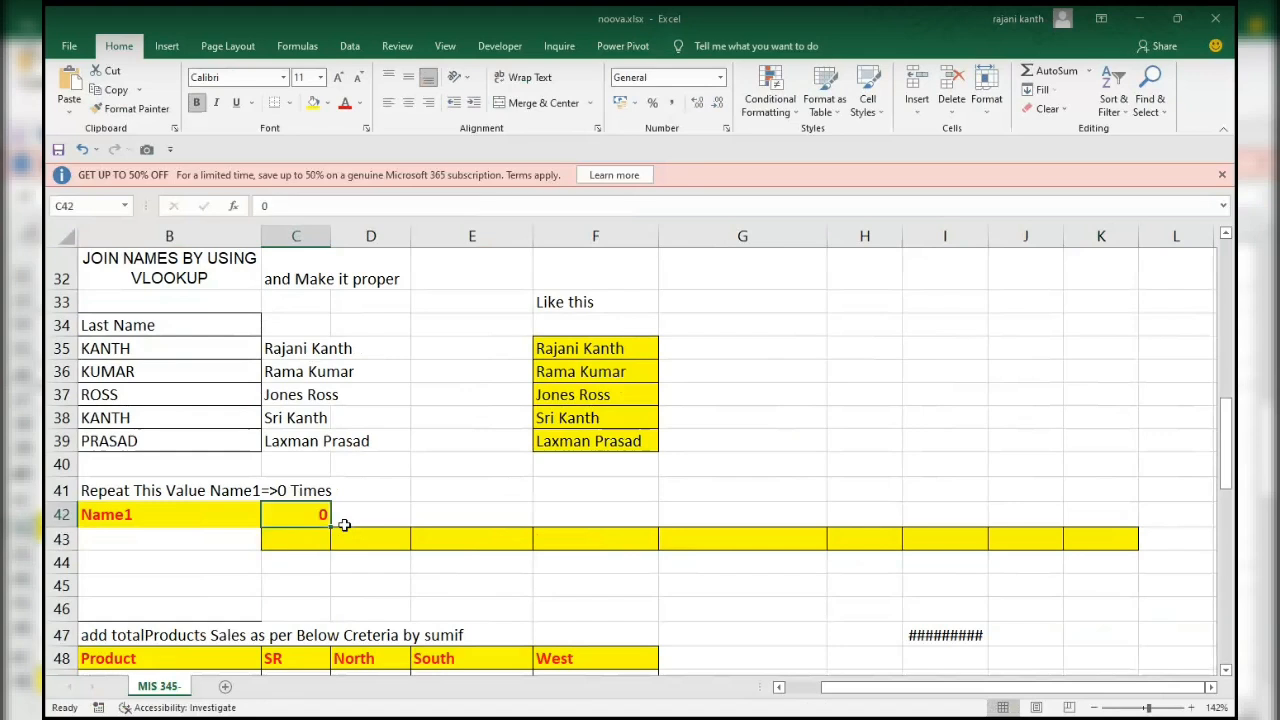
{"action": "type", "text": "10"}
{"action": "key", "text": "Return"}
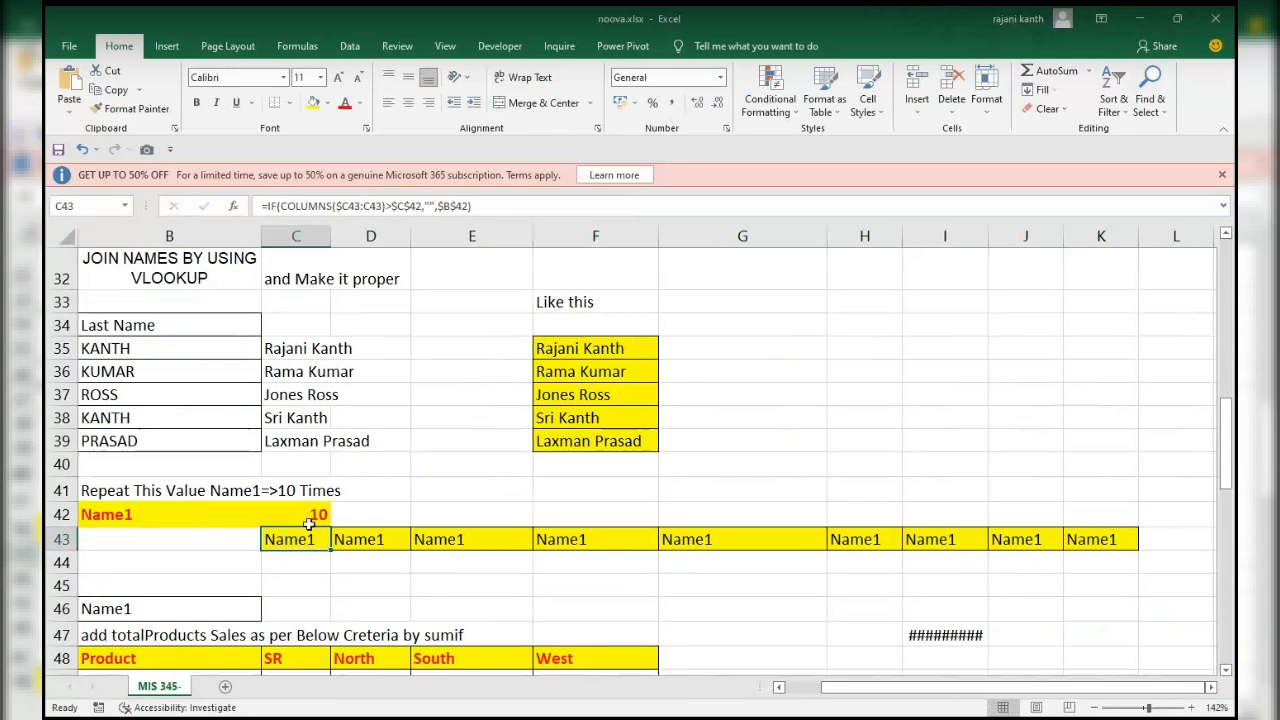
{"action": "left_click", "coordinate": [313, 515]}
{"action": "type", "text": "5"}
{"action": "key", "text": "Return"}
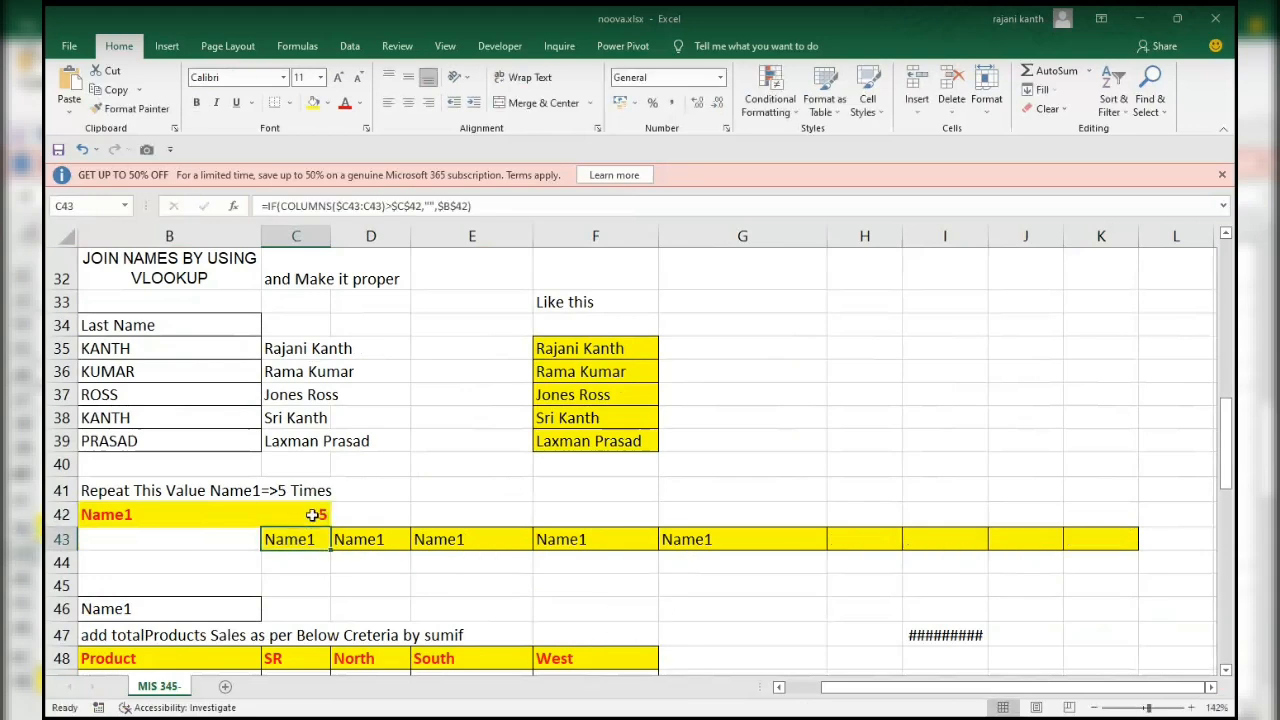
Check which rows of the product sales table match Pro1 and SR1, and examine the sum of their West amounts.
{"action": "left_click_drag", "start_coordinate": [1230, 447], "coordinate": [1233, 495]}
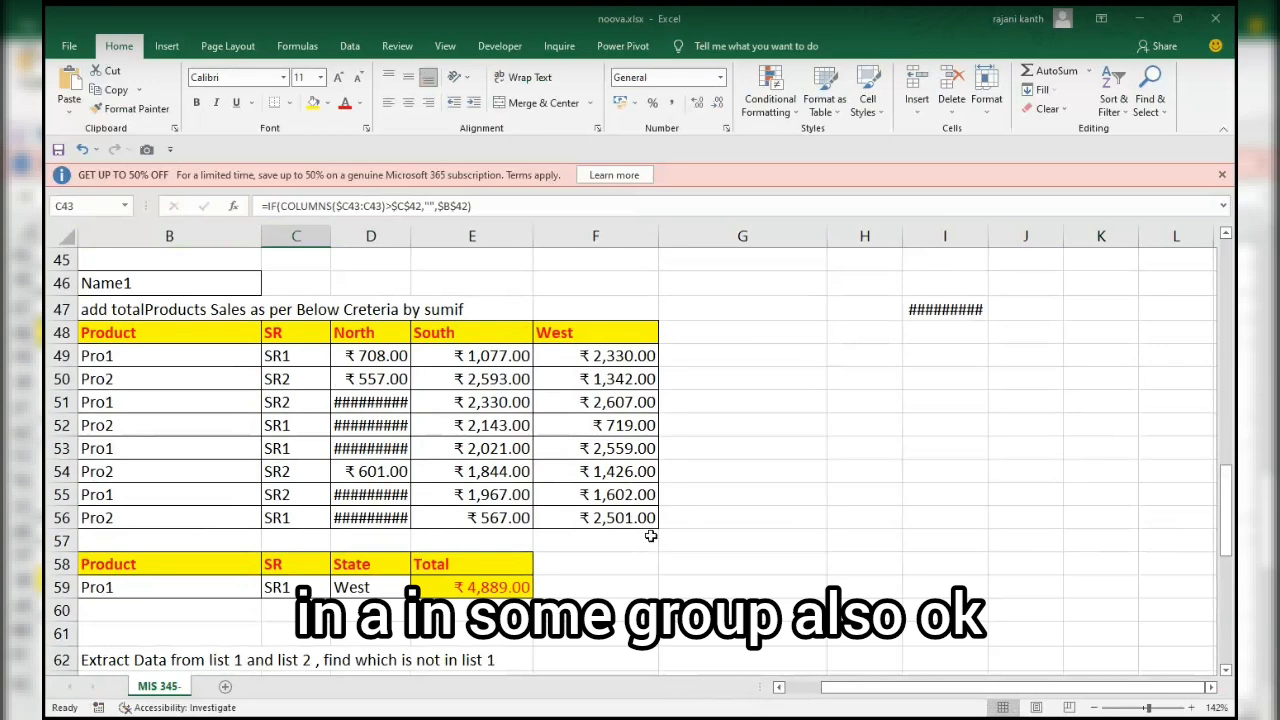
{"action": "left_click", "coordinate": [623, 586]}
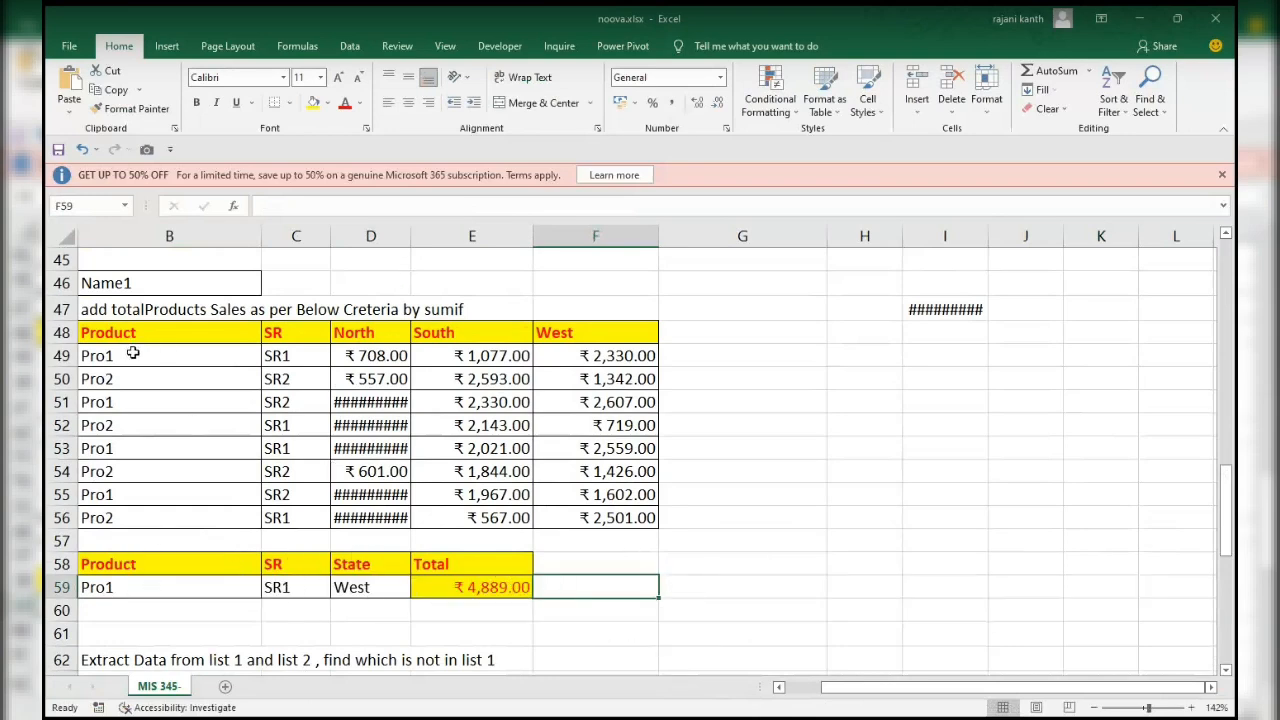
{"action": "left_click_drag", "start_coordinate": [133, 353], "coordinate": [595, 357]}
{"action": "left_click", "coordinate": [605, 355]}
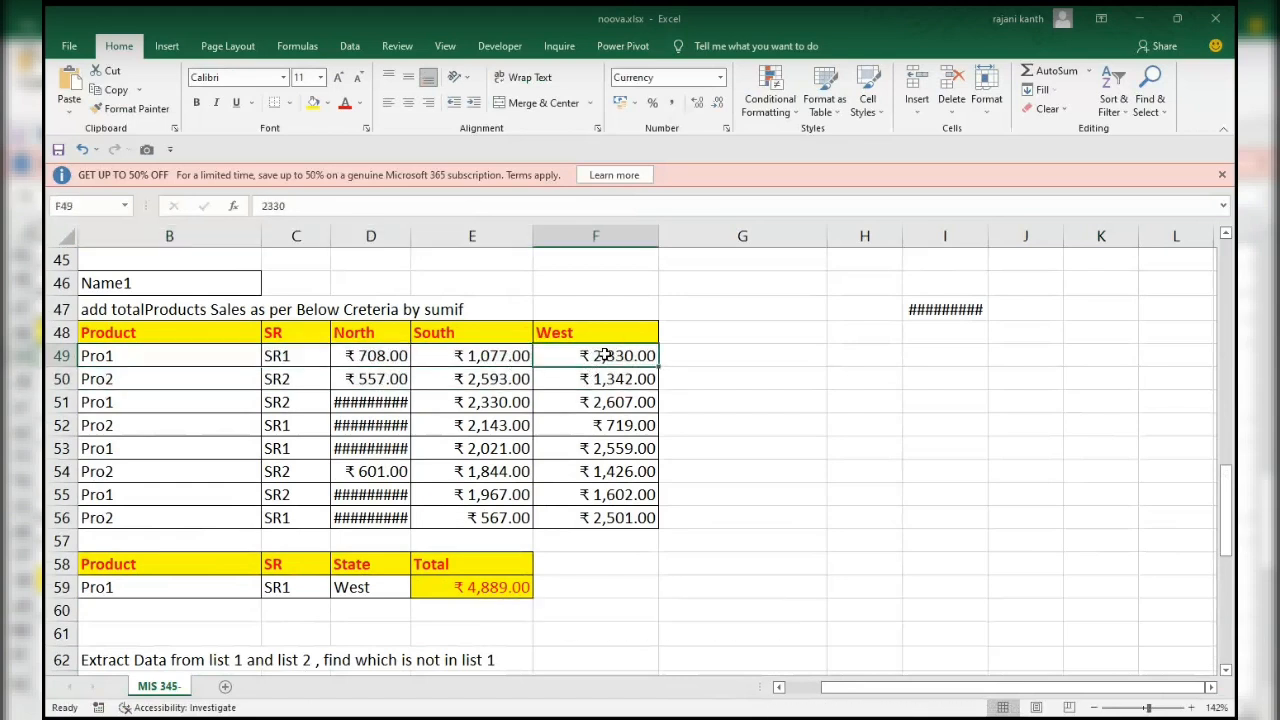
{"action": "left_click", "coordinate": [591, 405], "text": "ctrl"}
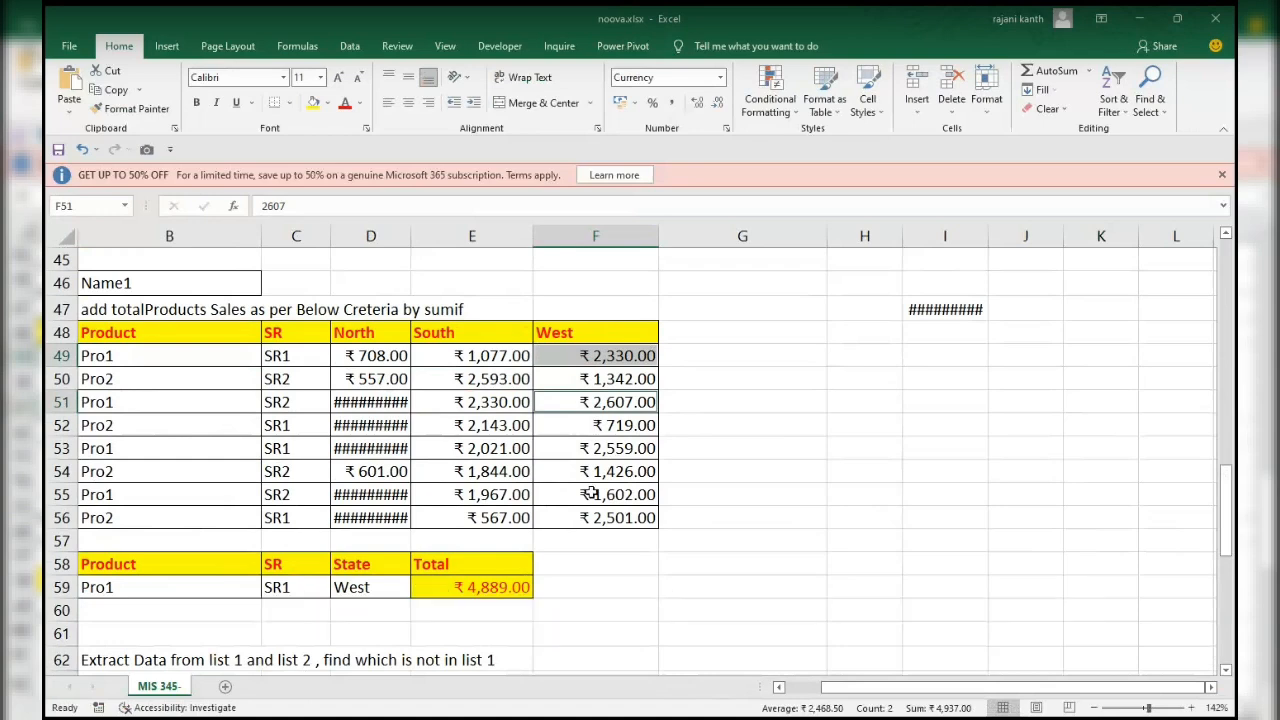
{"action": "left_click", "coordinate": [272, 428]}
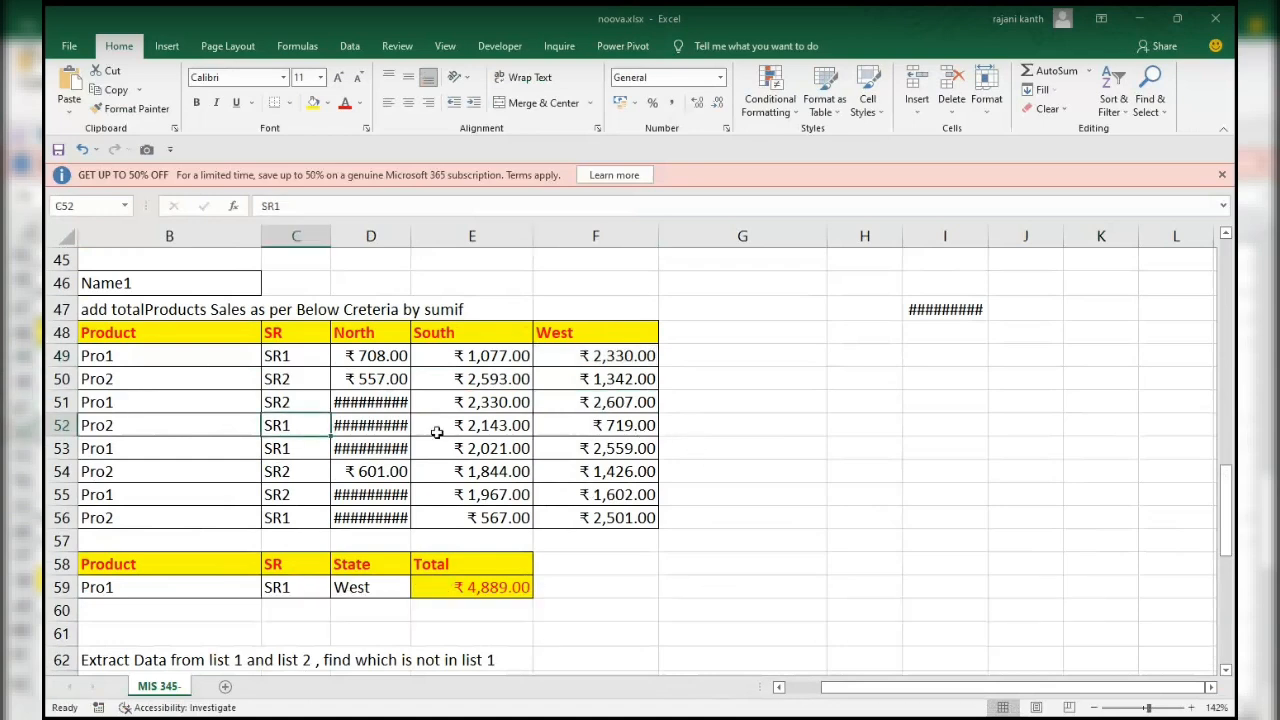
{"action": "left_click", "coordinate": [305, 451]}
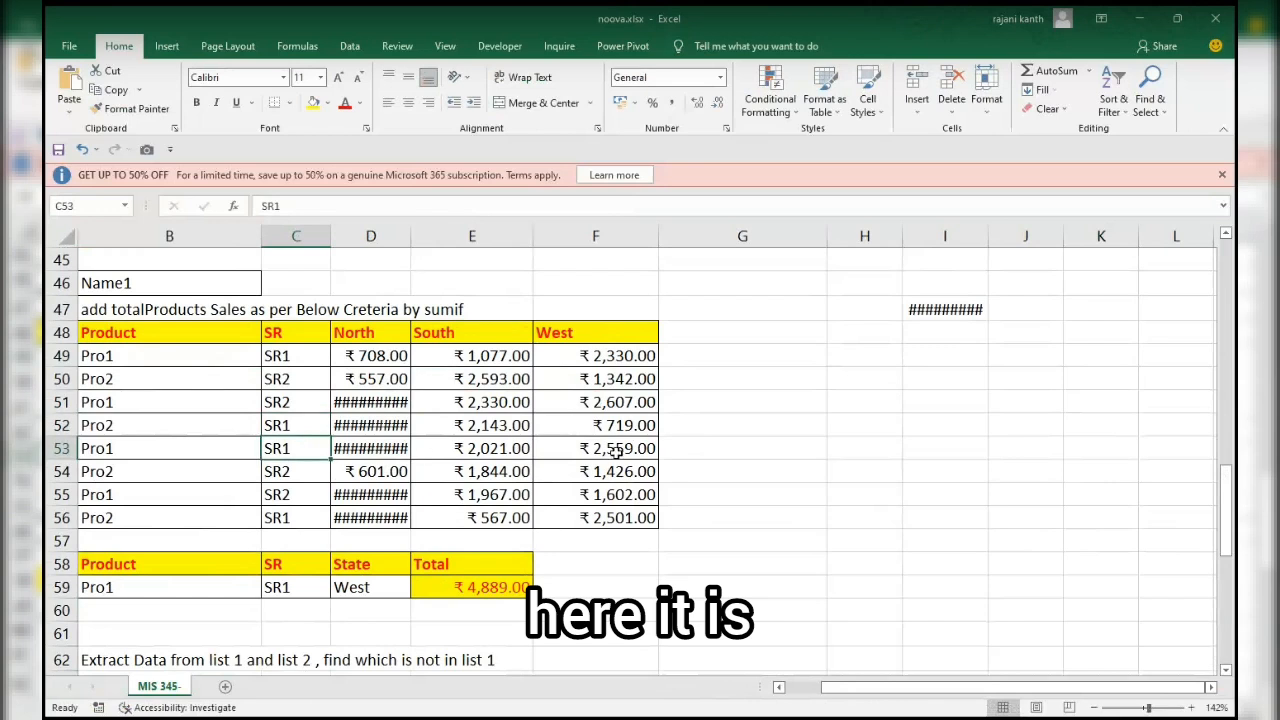
{"action": "left_click", "coordinate": [617, 451], "text": "ctrl"}
{"action": "left_click", "coordinate": [620, 364]}
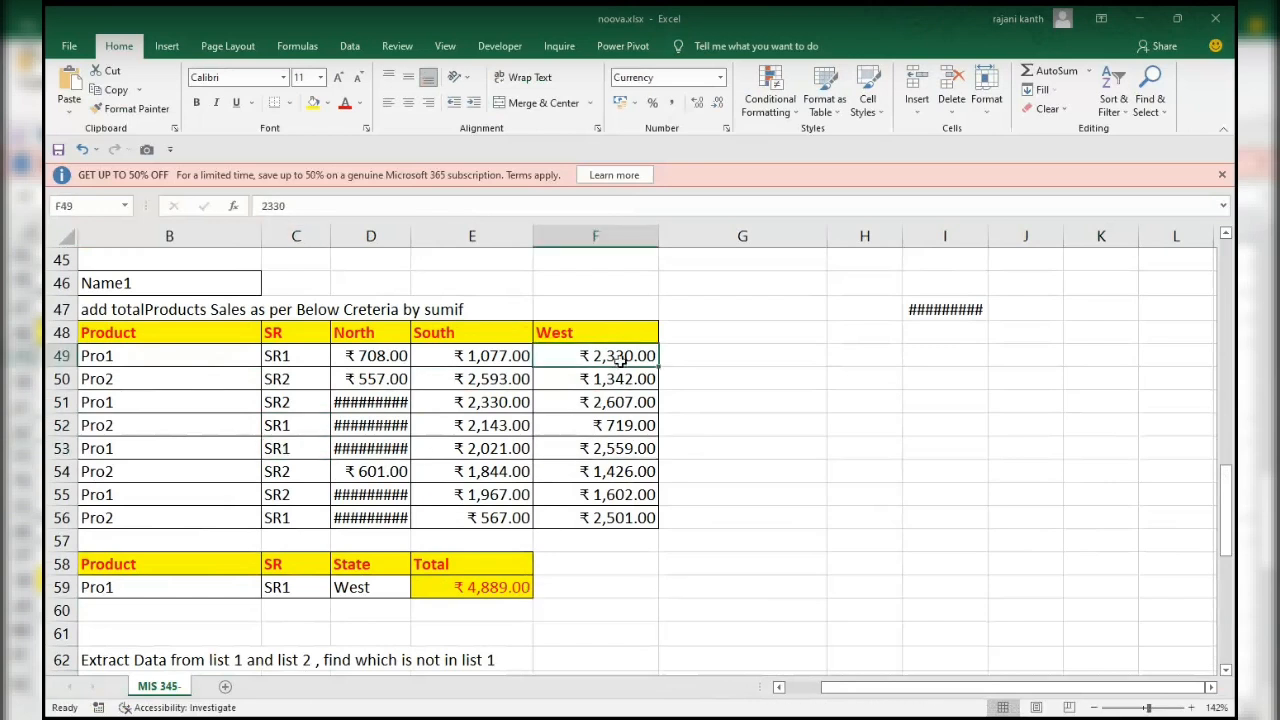
{"action": "left_click", "coordinate": [617, 450], "text": "ctrl"}
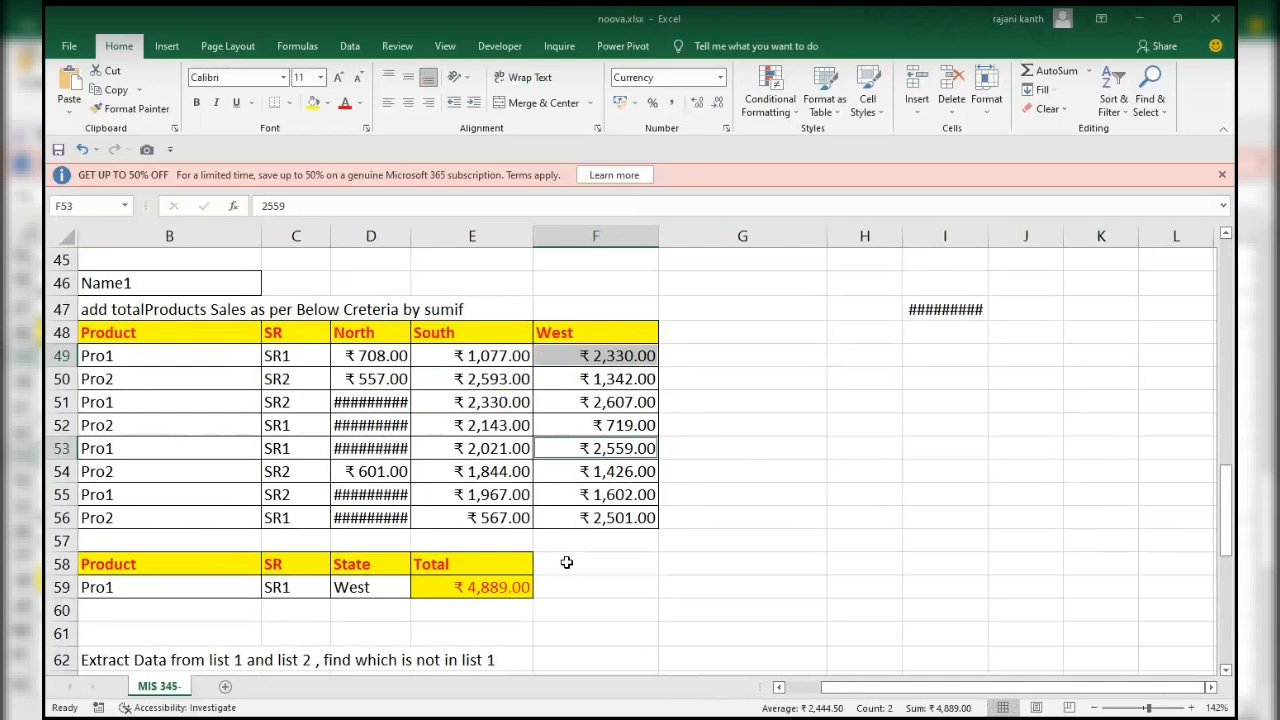
Start an INDEX formula in F59 with the sales amounts $D$49:$F$56 as its absolute array.
{"action": "left_click", "coordinate": [573, 592]}
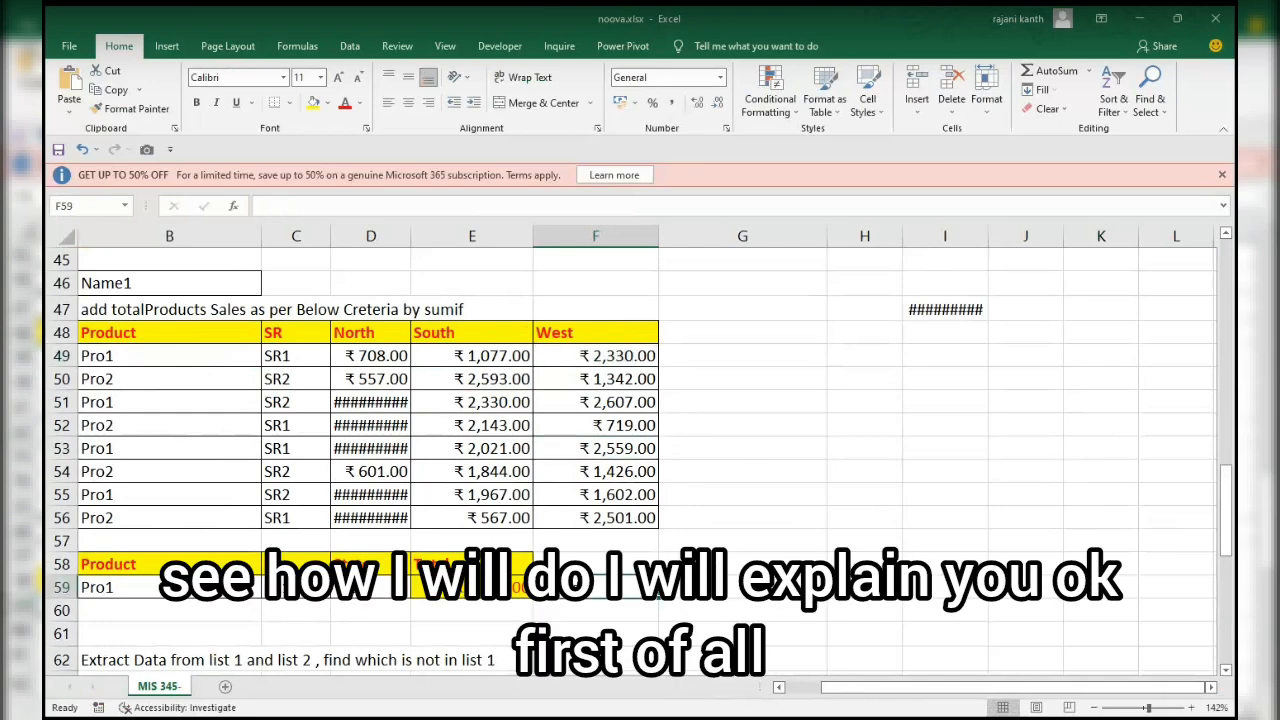
{"action": "type", "text": "=INDEX("}
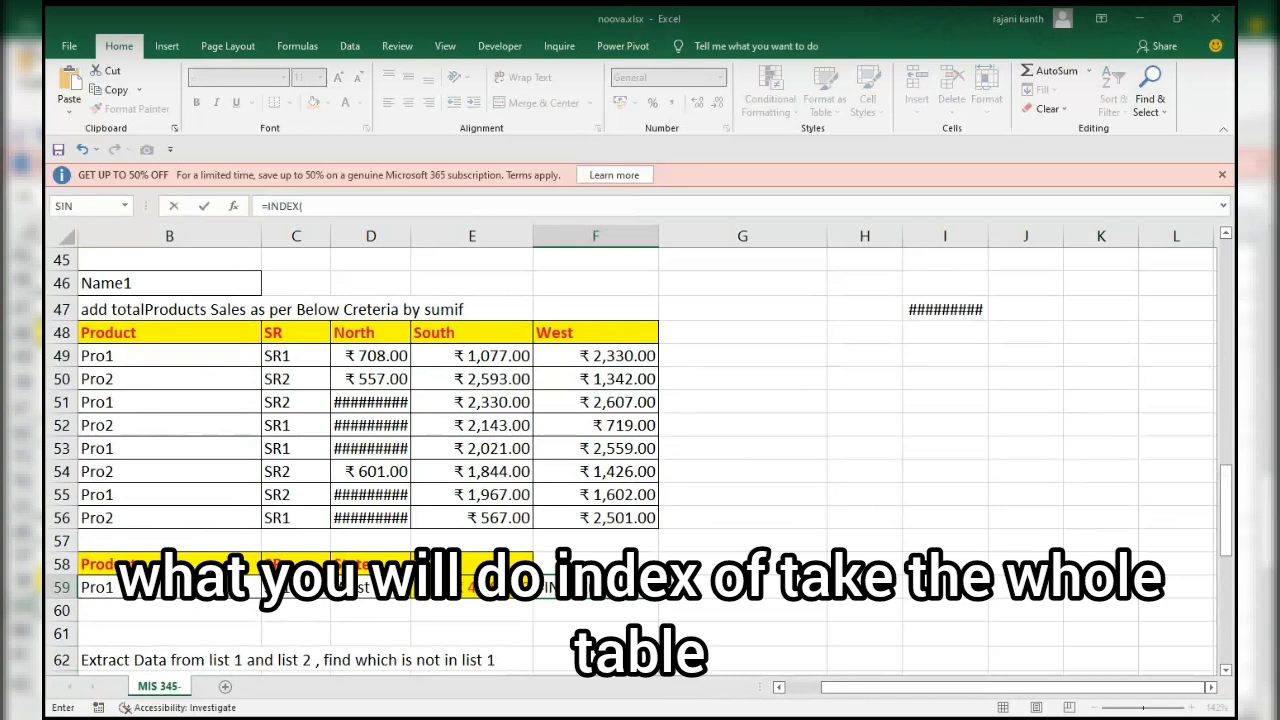
{"action": "key", "text": "Up"}
{"action": "key", "text": "Up"}
{"action": "key", "text": "Up"}
{"action": "key", "text": "Up"}
{"action": "key", "text": "Left"}
{"action": "key", "text": "Left"}
{"action": "key", "text": "Up"}
{"action": "key", "text": "Up"}
{"action": "key", "text": "Up"}
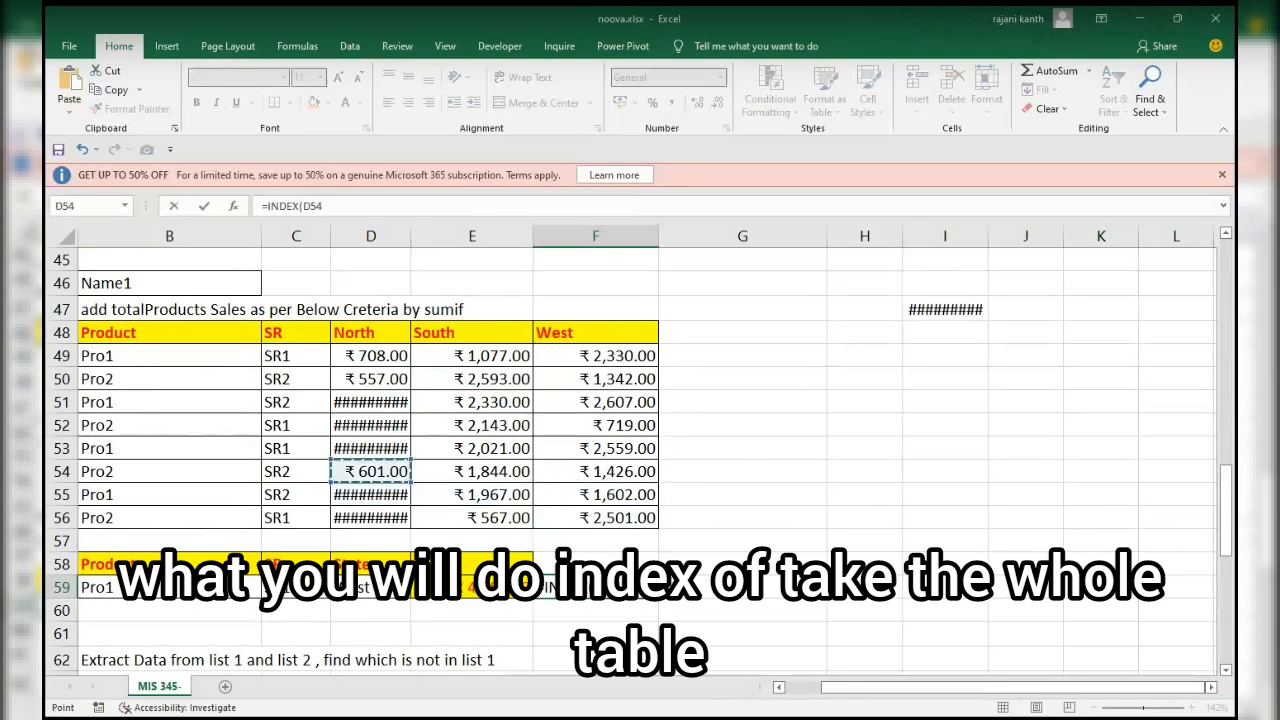
{"action": "key", "text": "Up"}
{"action": "key", "text": "Up"}
{"action": "key", "text": "Up"}
{"action": "key", "text": "ctrl+shift+Down"}
{"action": "key", "text": "ctrl+shift+Right"}
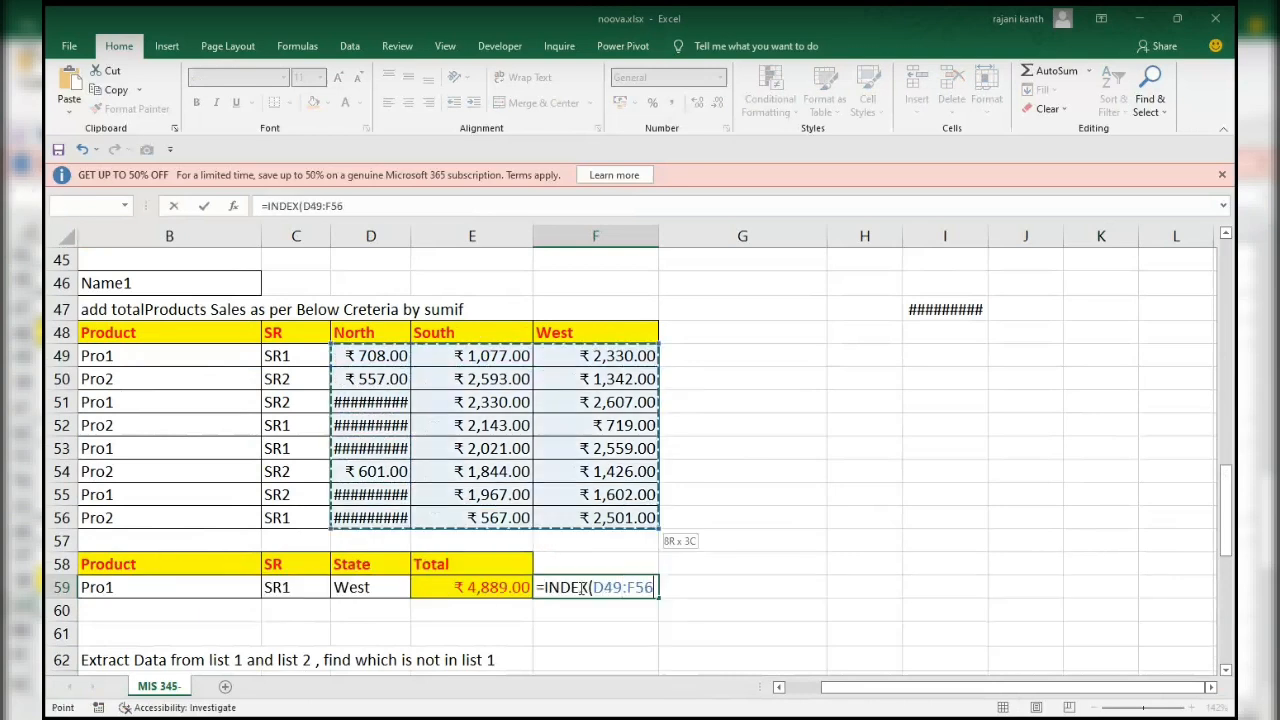
{"action": "key", "text": "F4"}
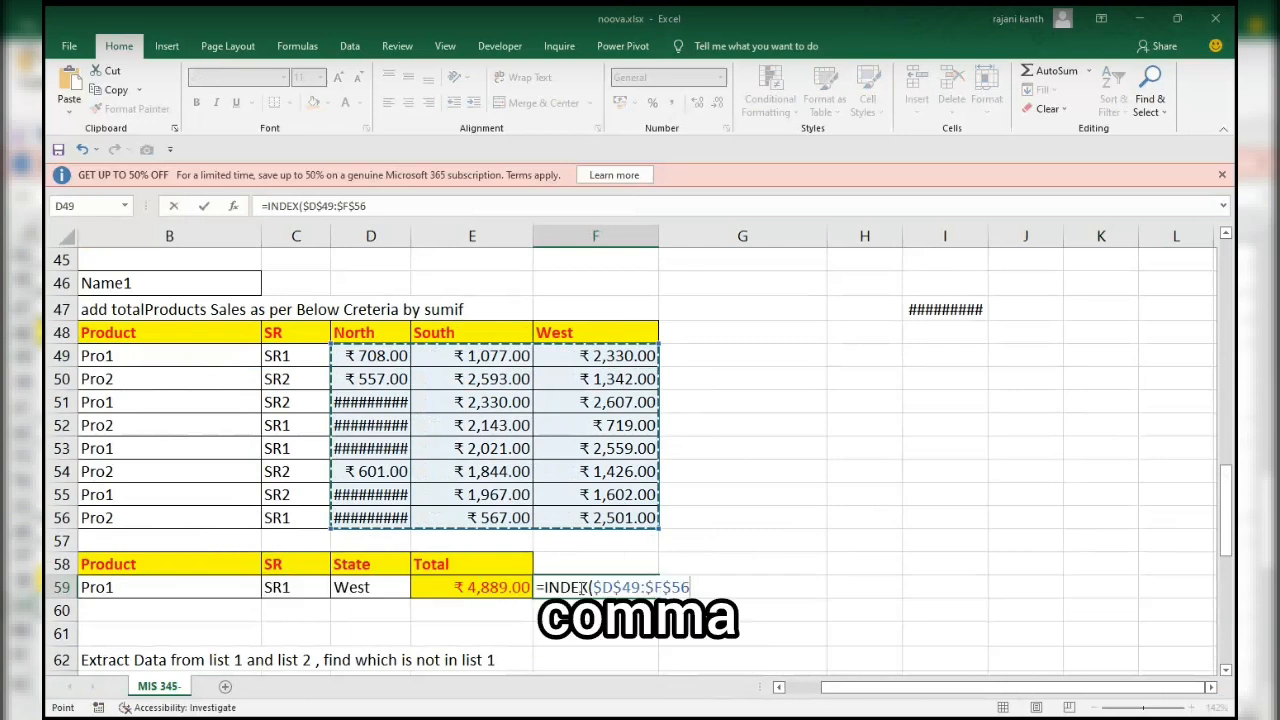
{"action": "type", "text": ","}
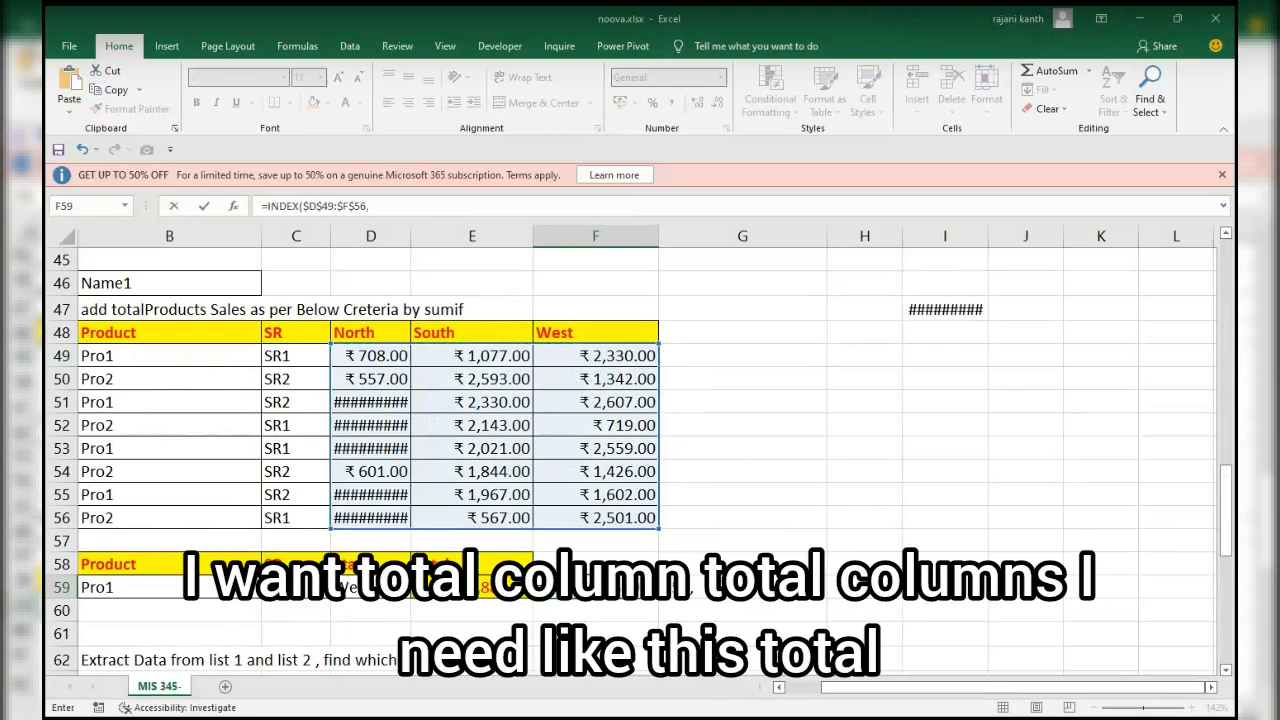
Leave the INDEX row argument empty and add MATCH(D59,$D$48:$F$48,0) as its column argument, closing both functions.
{"action": "scroll", "coordinate": [375, 405], "scroll_direction": "up", "scroll_amount": 1}
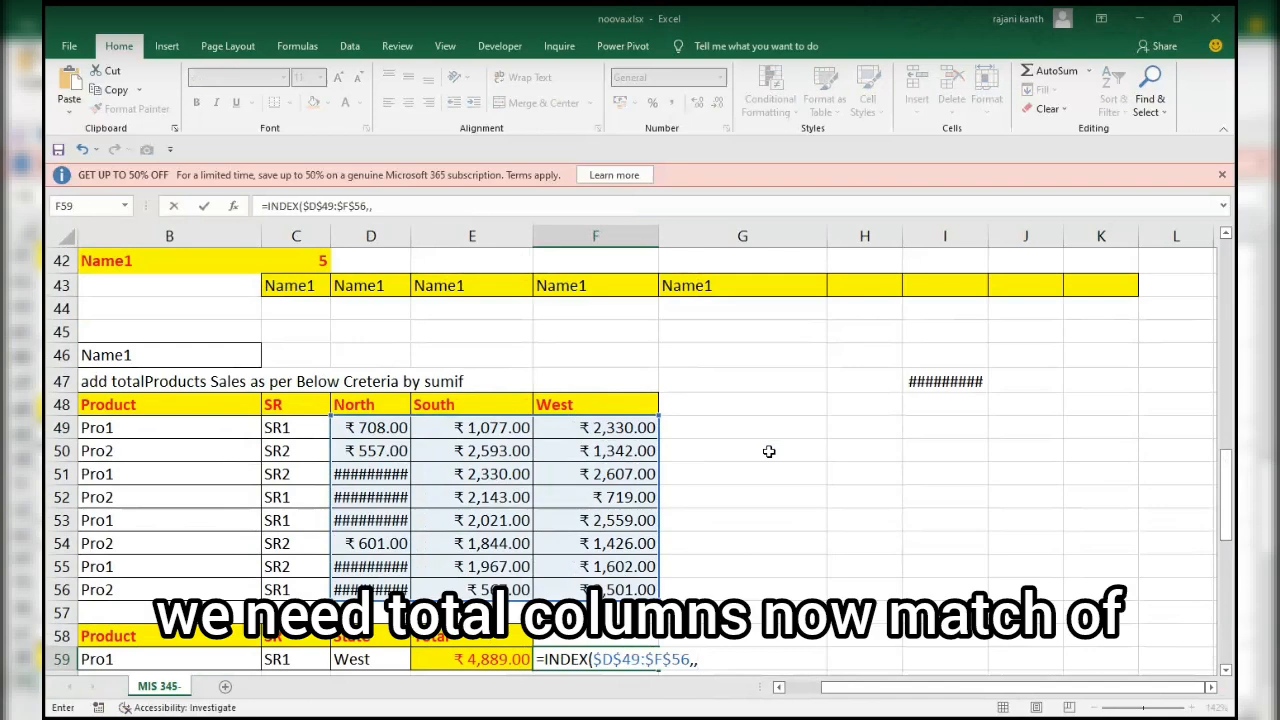
{"action": "type", "text": "mat"}
{"action": "key", "text": "Tab"}
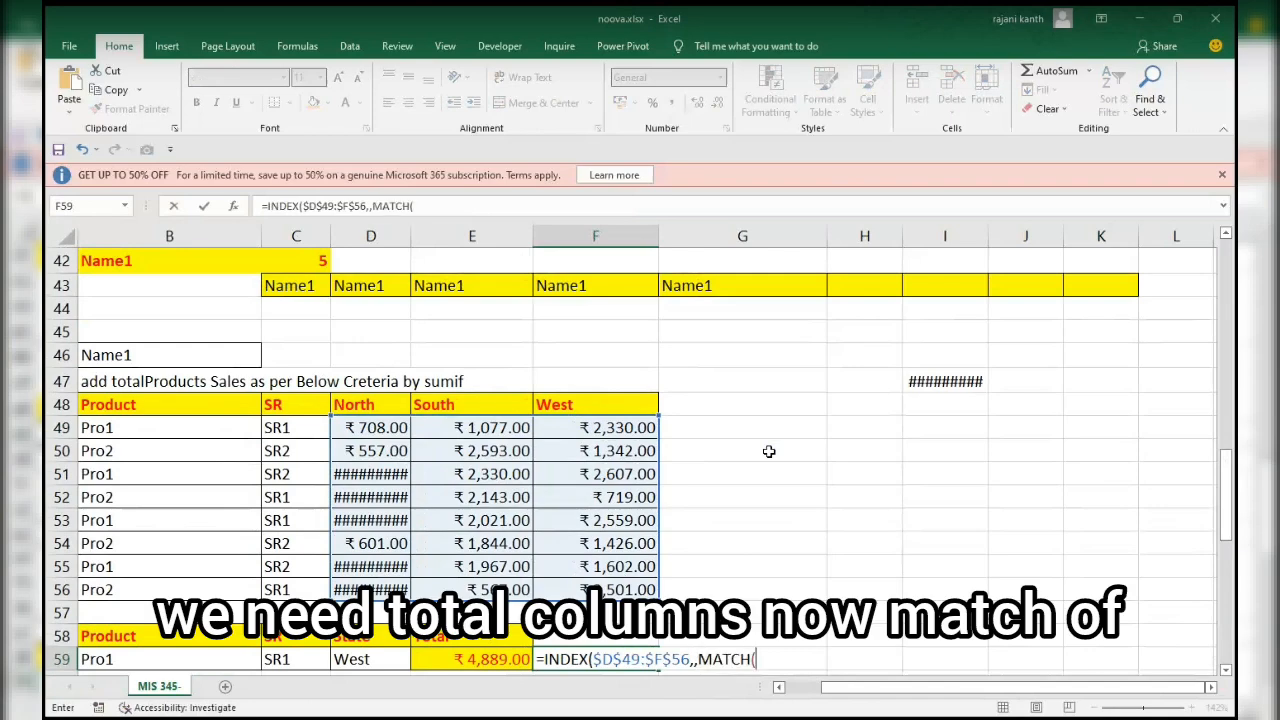
{"action": "left_click", "coordinate": [349, 660]}
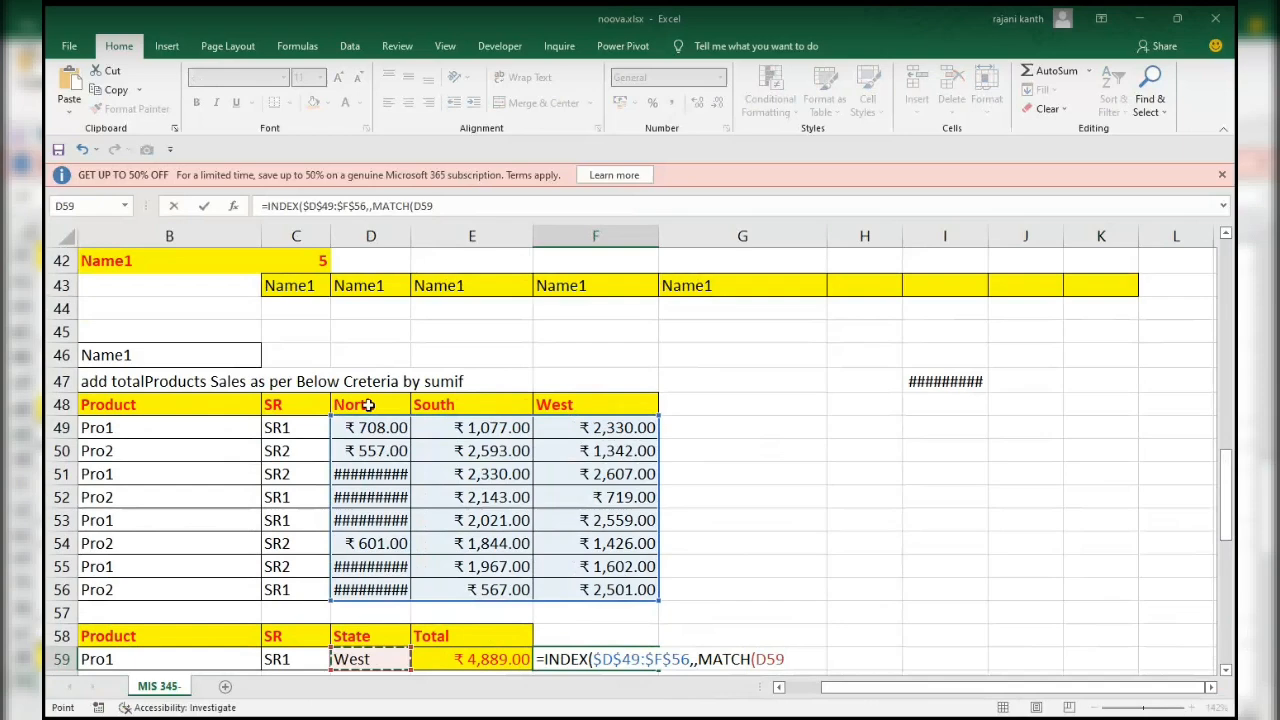
{"action": "type", "text": ","}
{"action": "left_click_drag", "start_coordinate": [368, 404], "coordinate": [600, 404]}
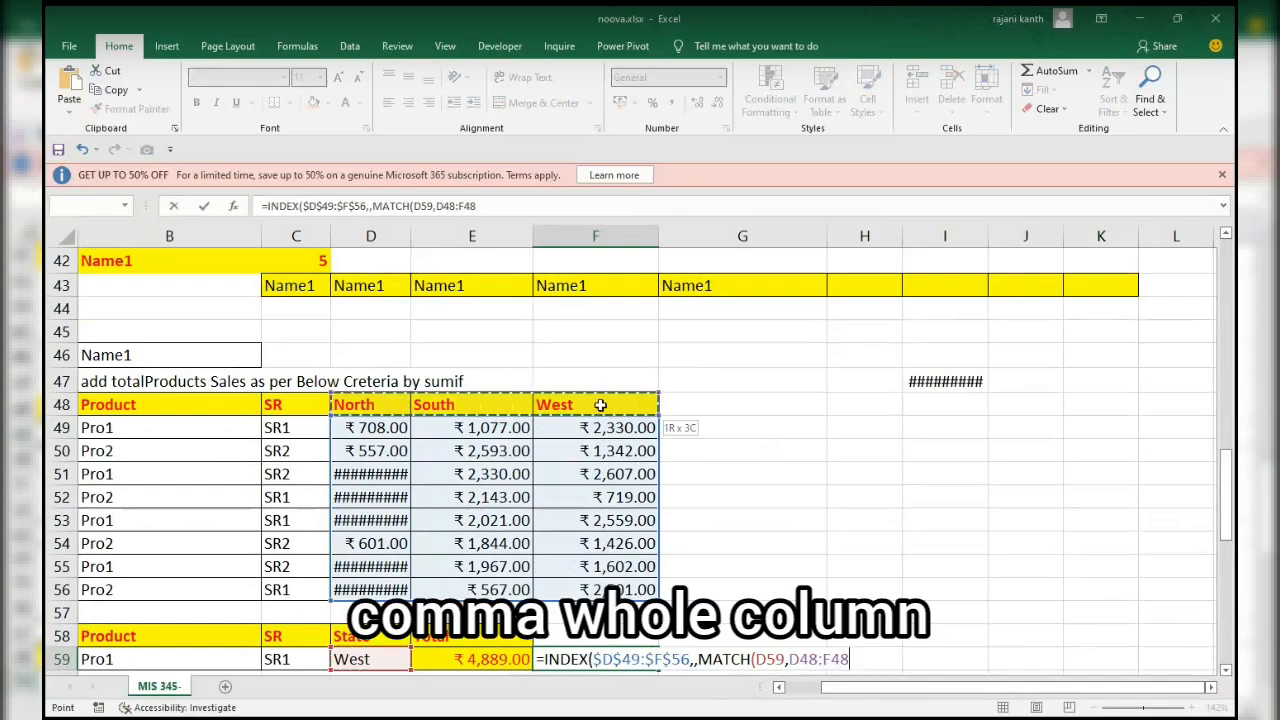
{"action": "key", "text": "F4"}
{"action": "type", "text": ","}
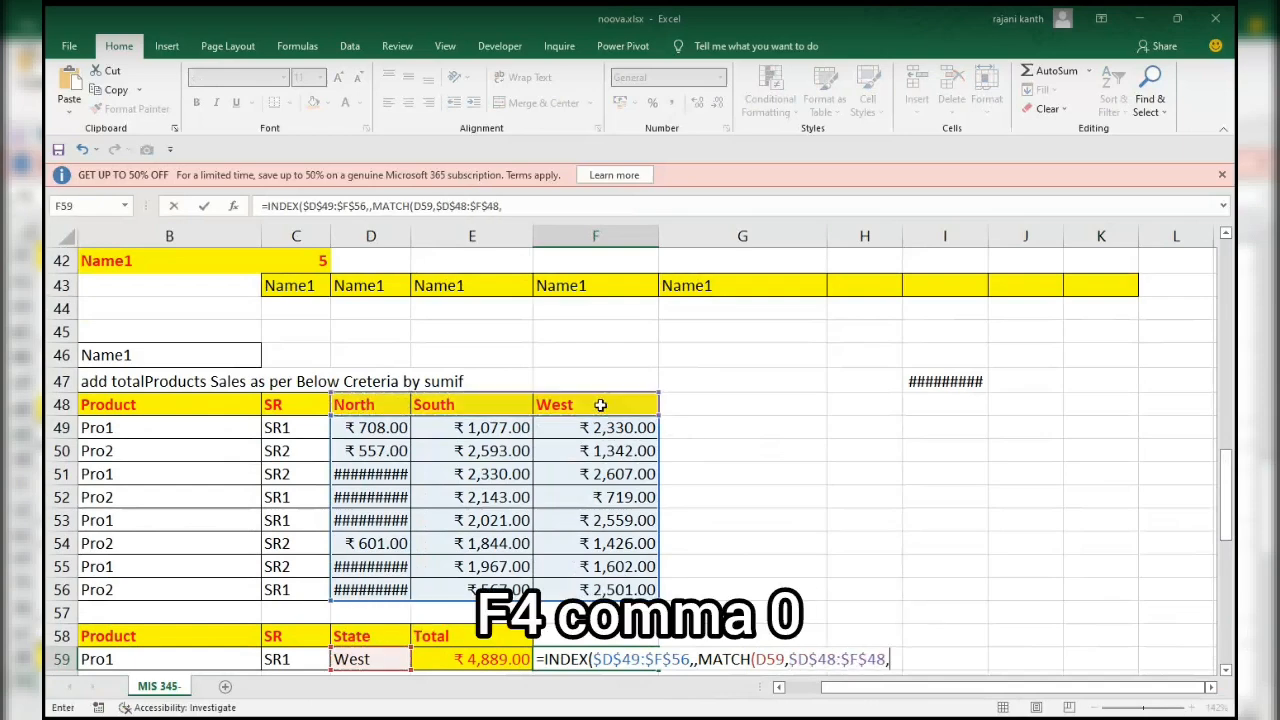
{"action": "type", "text": "0))"}
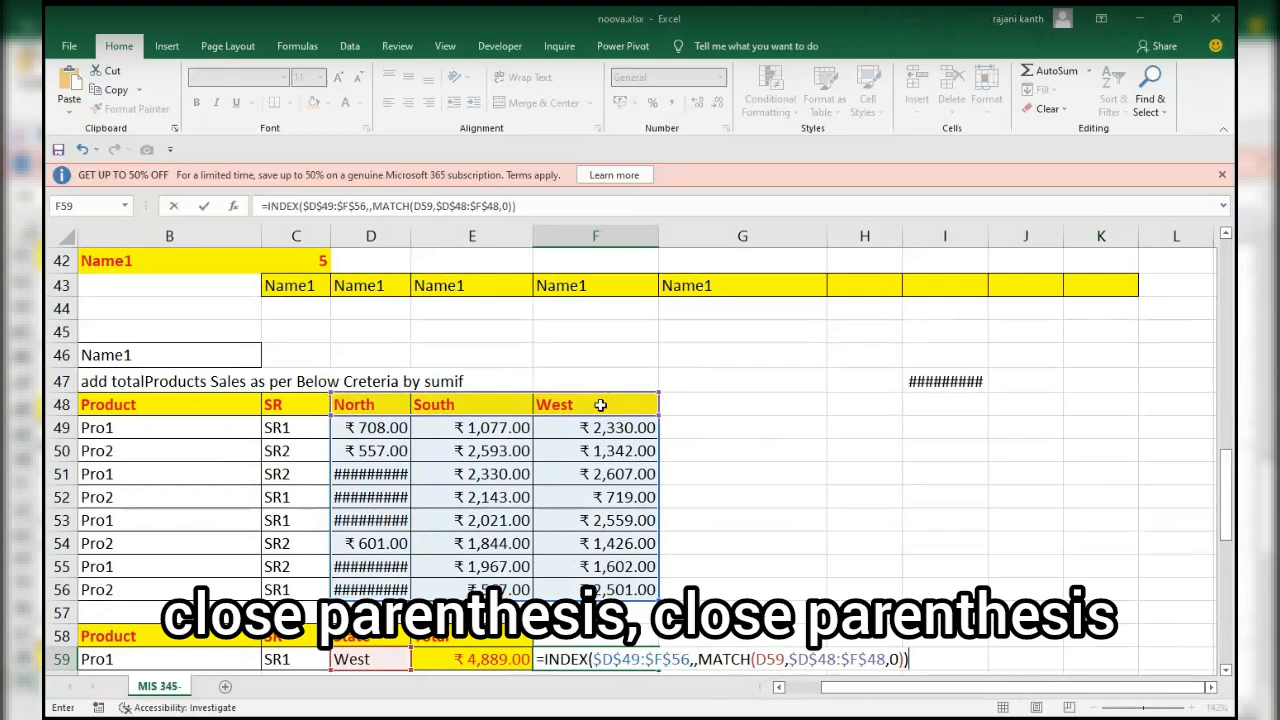
Evaluate the INDEX and MATCH expression in F59 in place to inspect the returned array, and restore the formula.
{"action": "left_click_drag", "start_coordinate": [1228, 474], "coordinate": [1229, 499]}
{"action": "left_click_drag", "start_coordinate": [922, 537], "coordinate": [509, 536]}
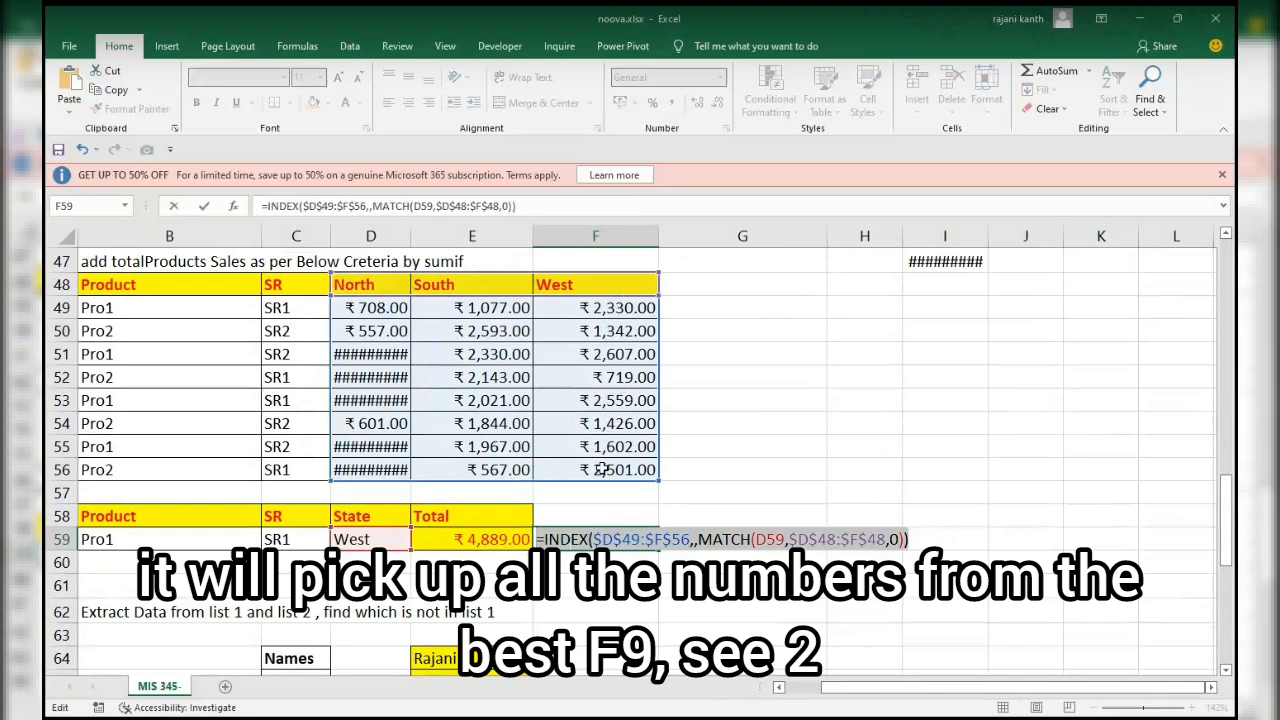
{"action": "key", "text": "F9"}
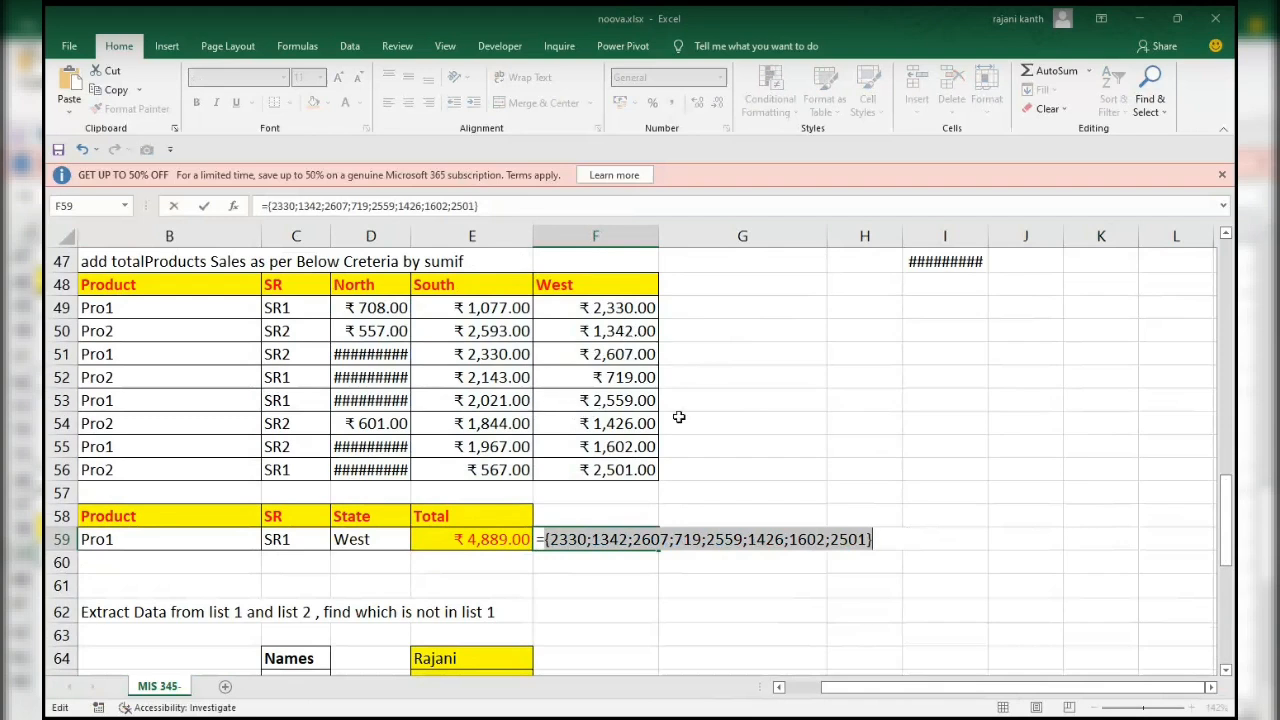
{"action": "key", "text": "ctrl+z"}
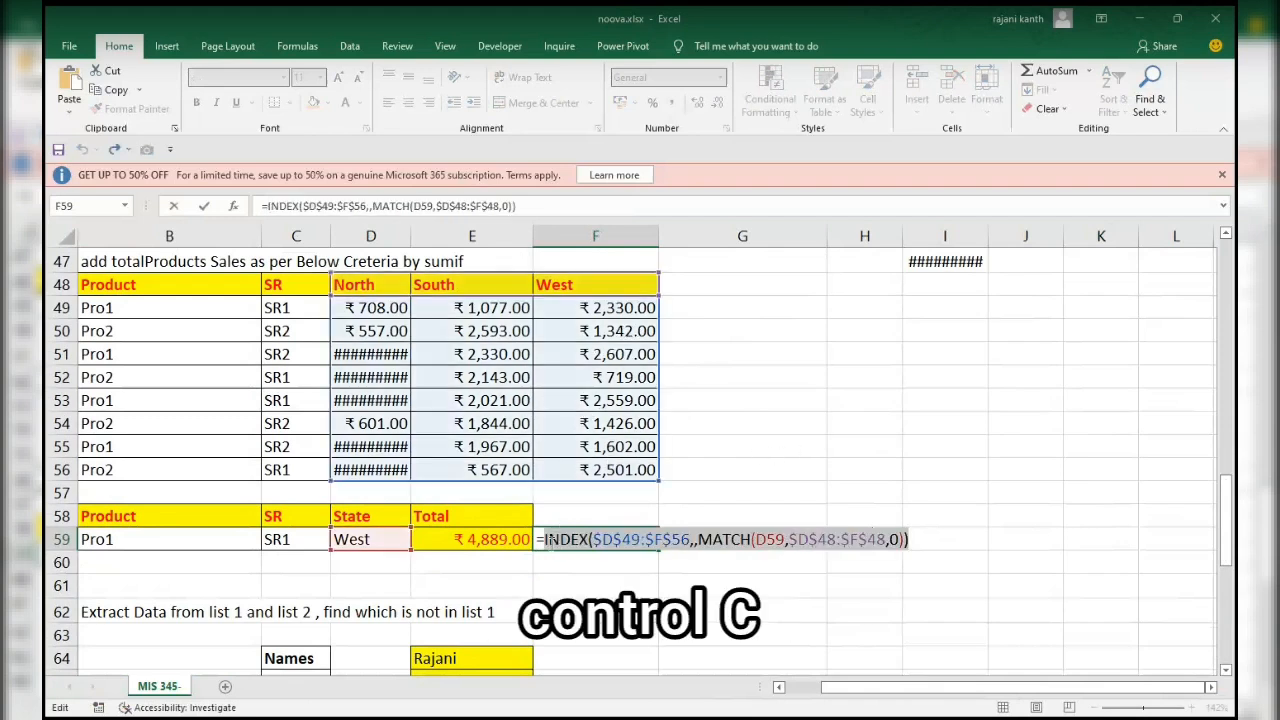
Insert SUMIFS( before INDEX in F59 to use the INDEX expression as the sum range.
{"action": "left_click", "coordinate": [547, 539]}
{"action": "type", "text": "sumi"}
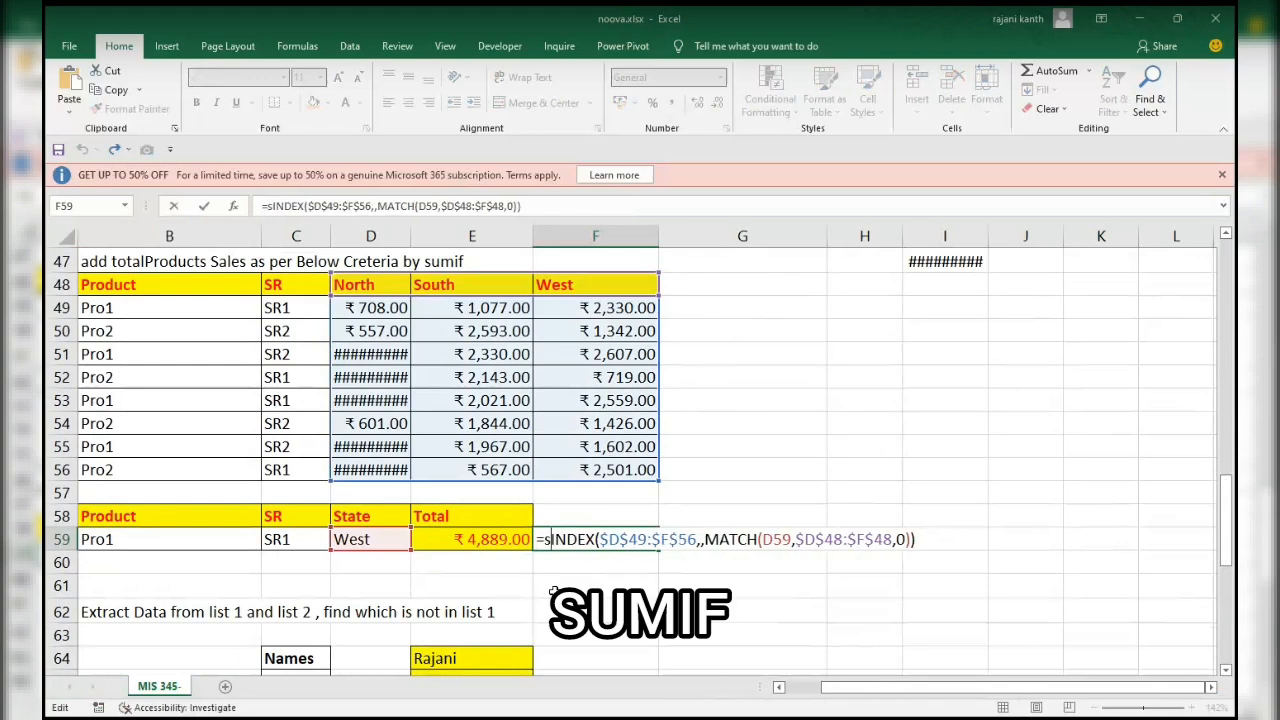
{"action": "type", "text": "fs"}
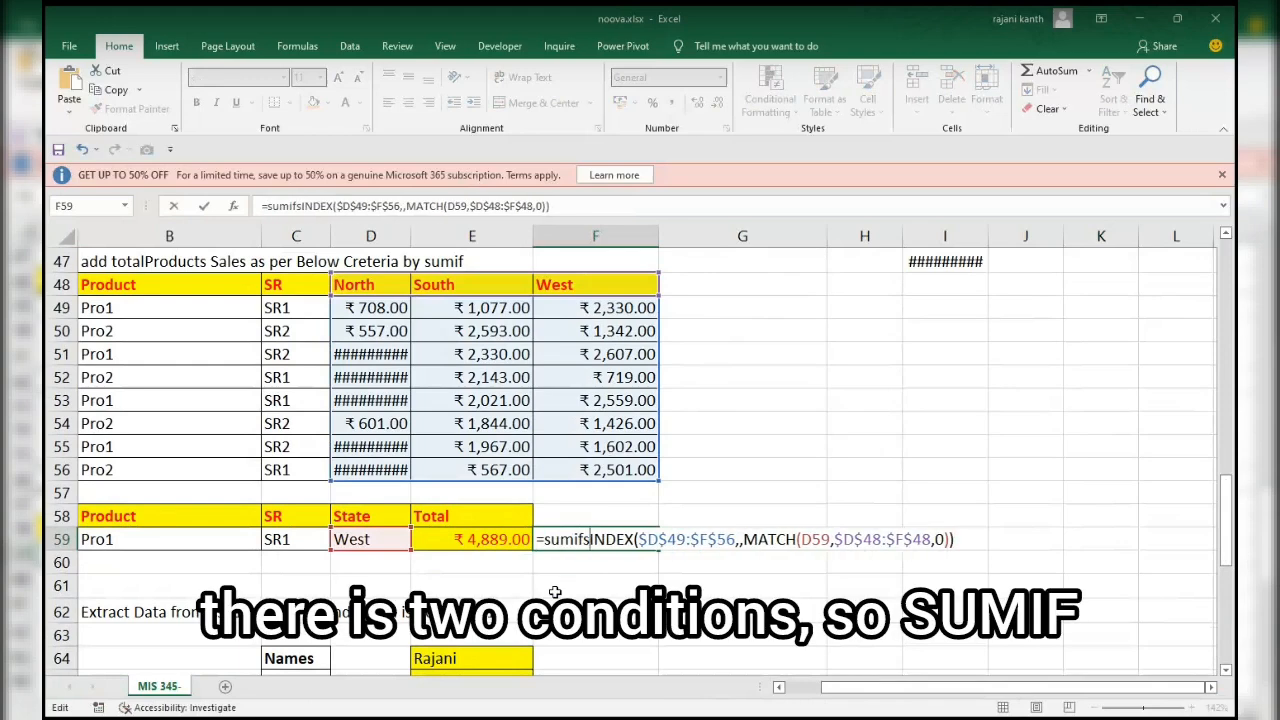
{"action": "key", "text": "Tab"}
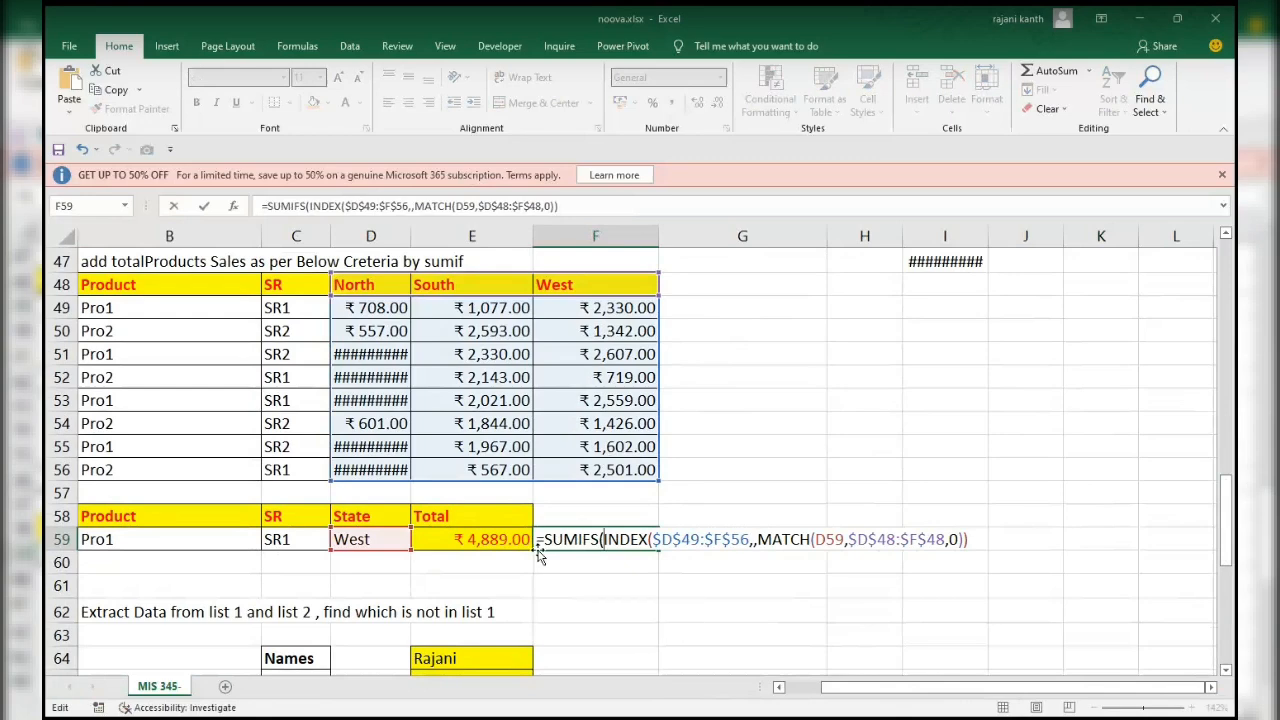
Add the first SUMIFS criteria pair in F59: absolute product range $B$49:$B$56 matched against B59.
{"action": "left_click", "coordinate": [985, 539]}
{"action": "left_click_drag", "start_coordinate": [158, 307], "coordinate": [151, 477]}
{"action": "key", "text": "F4"}
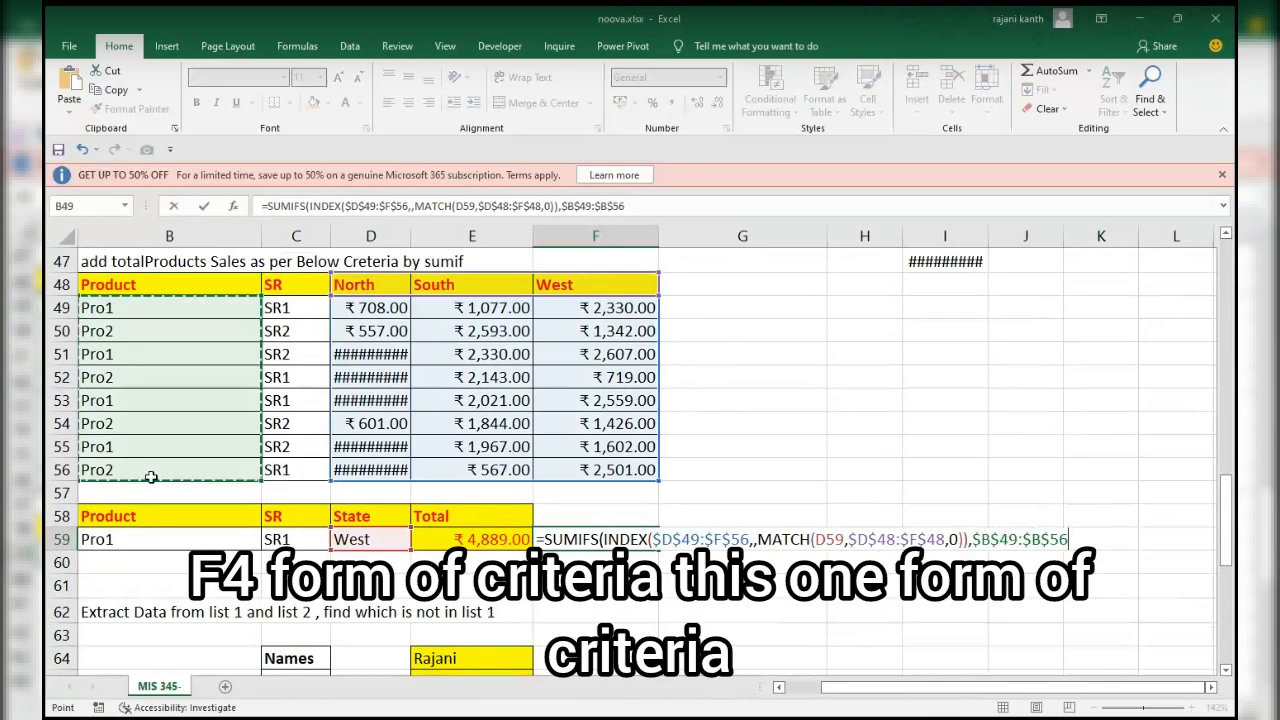
{"action": "type", "text": ","}
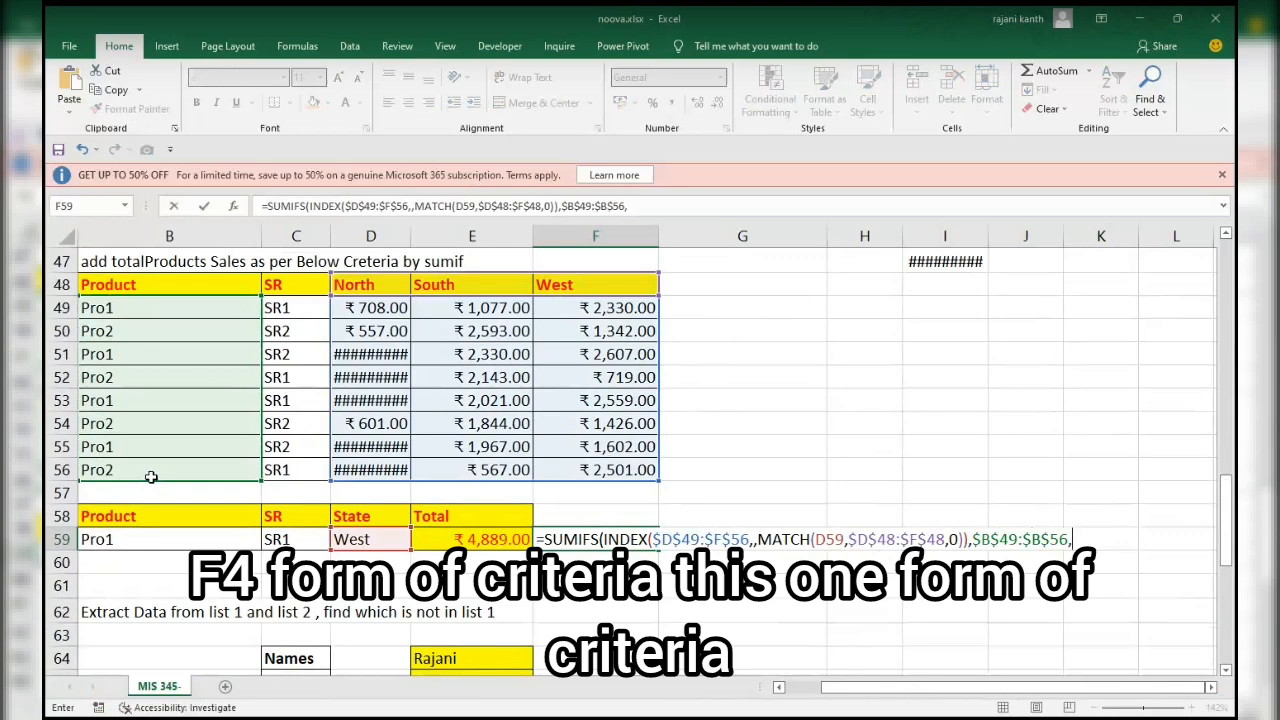
{"action": "left_click", "coordinate": [185, 537]}
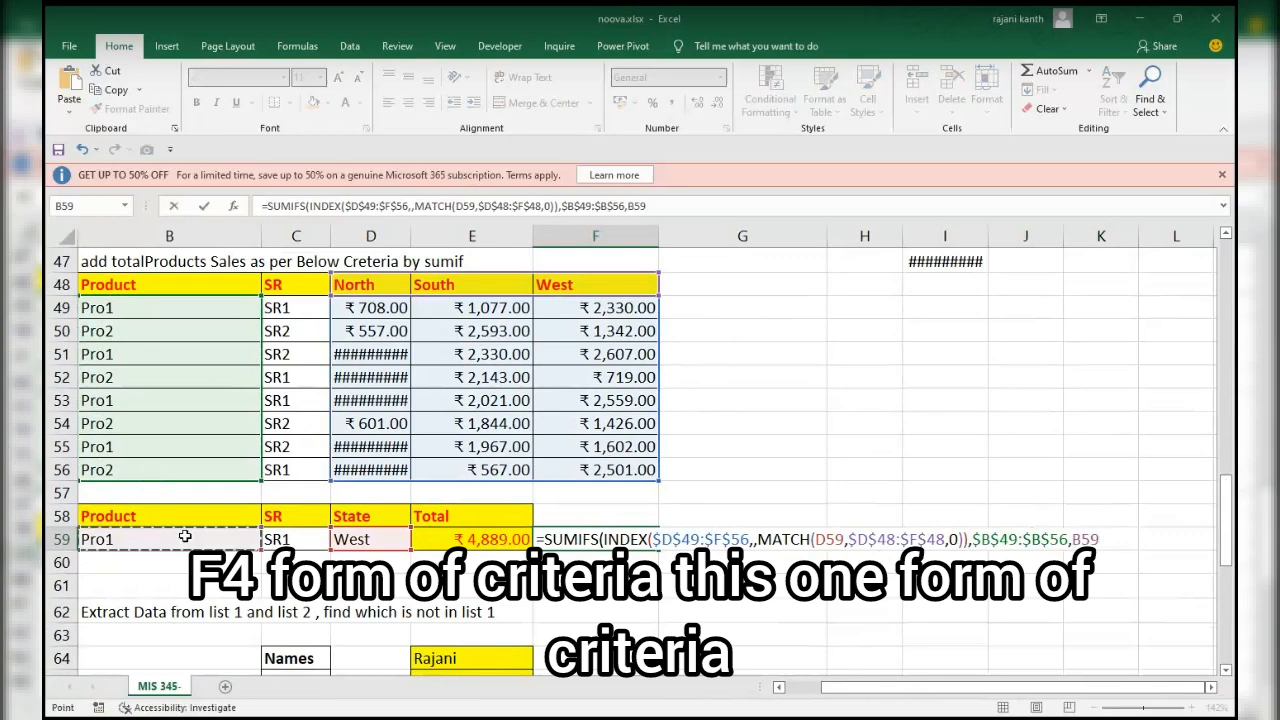
{"action": "type", "text": ","}
Add the second SUMIFS criteria pair, $C$49:$C$56 matched against $C$59, close the function and enter the formula in F59.
{"action": "left_click_drag", "start_coordinate": [284, 308], "coordinate": [284, 469]}
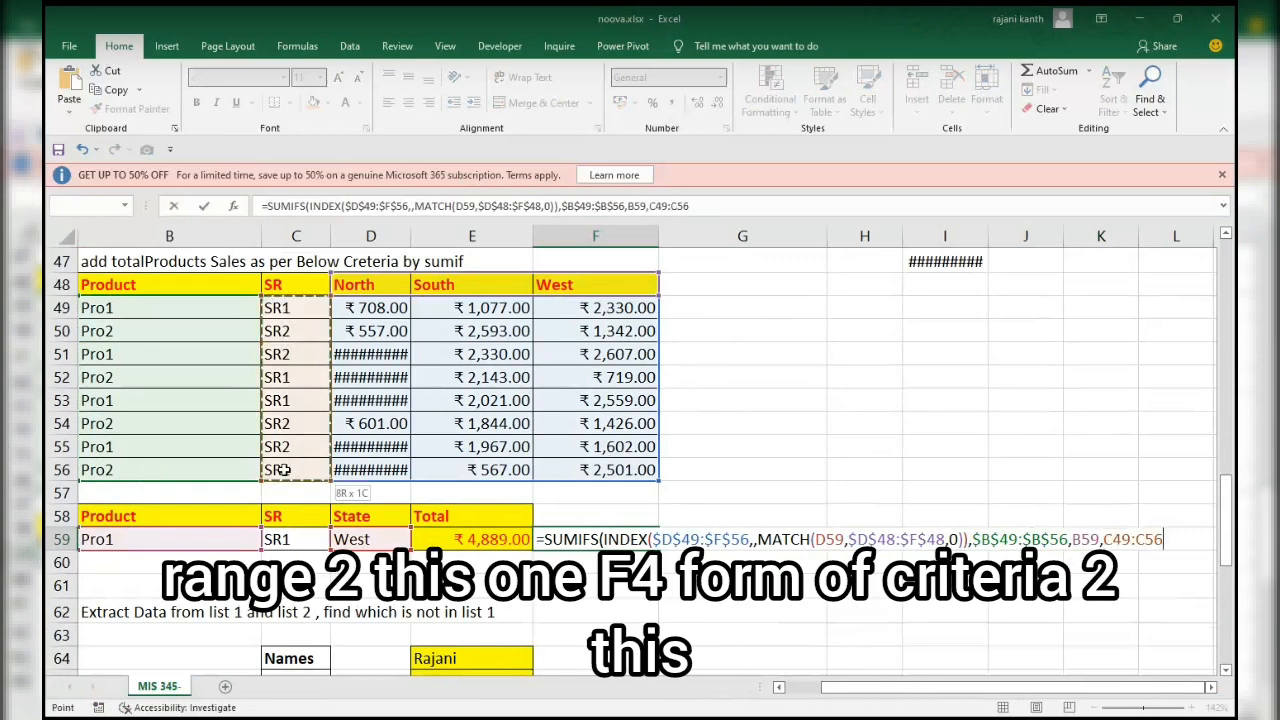
{"action": "key", "text": "F4"}
{"action": "type", "text": ","}
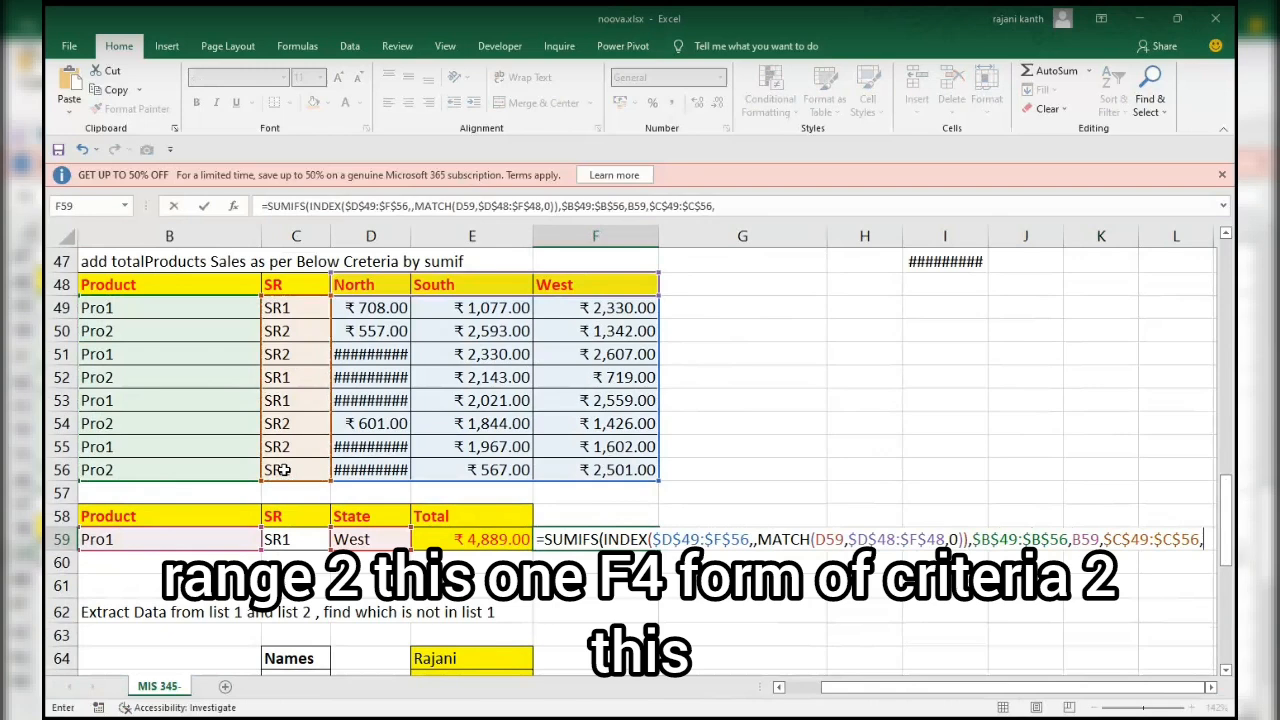
{"action": "left_click", "coordinate": [305, 539]}
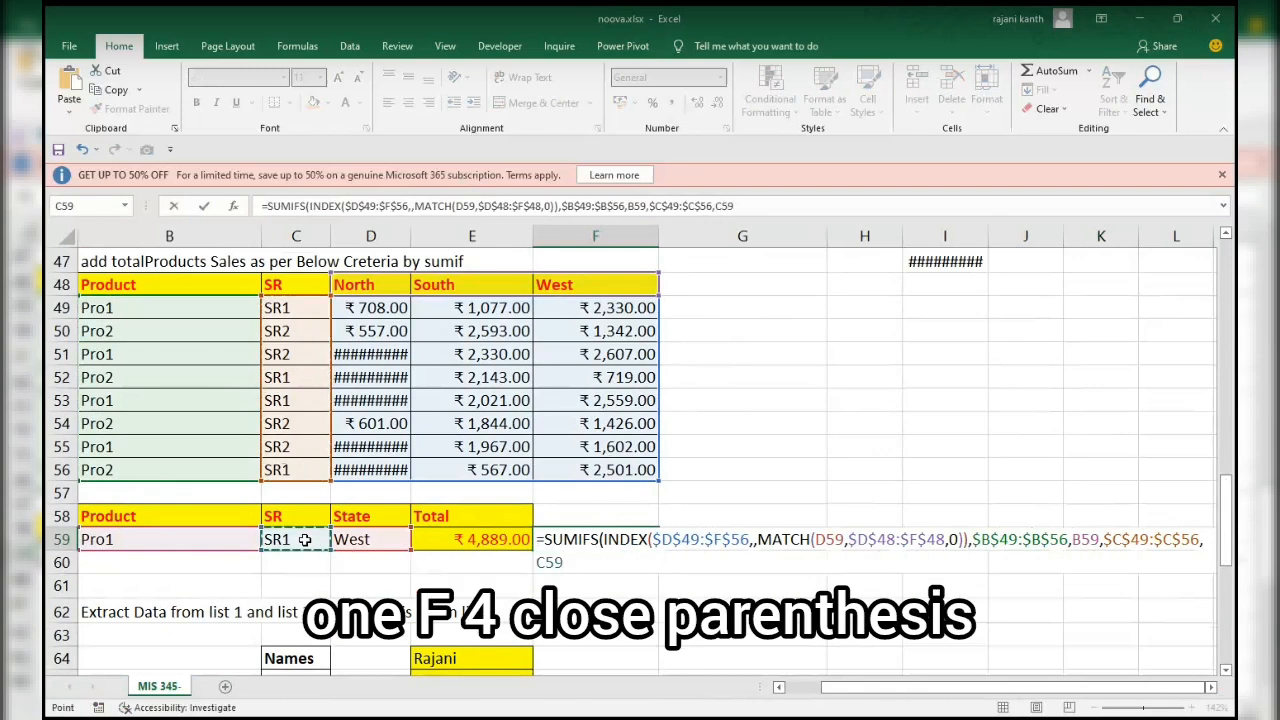
{"action": "key", "text": "F4"}
{"action": "type", "text": ")"}
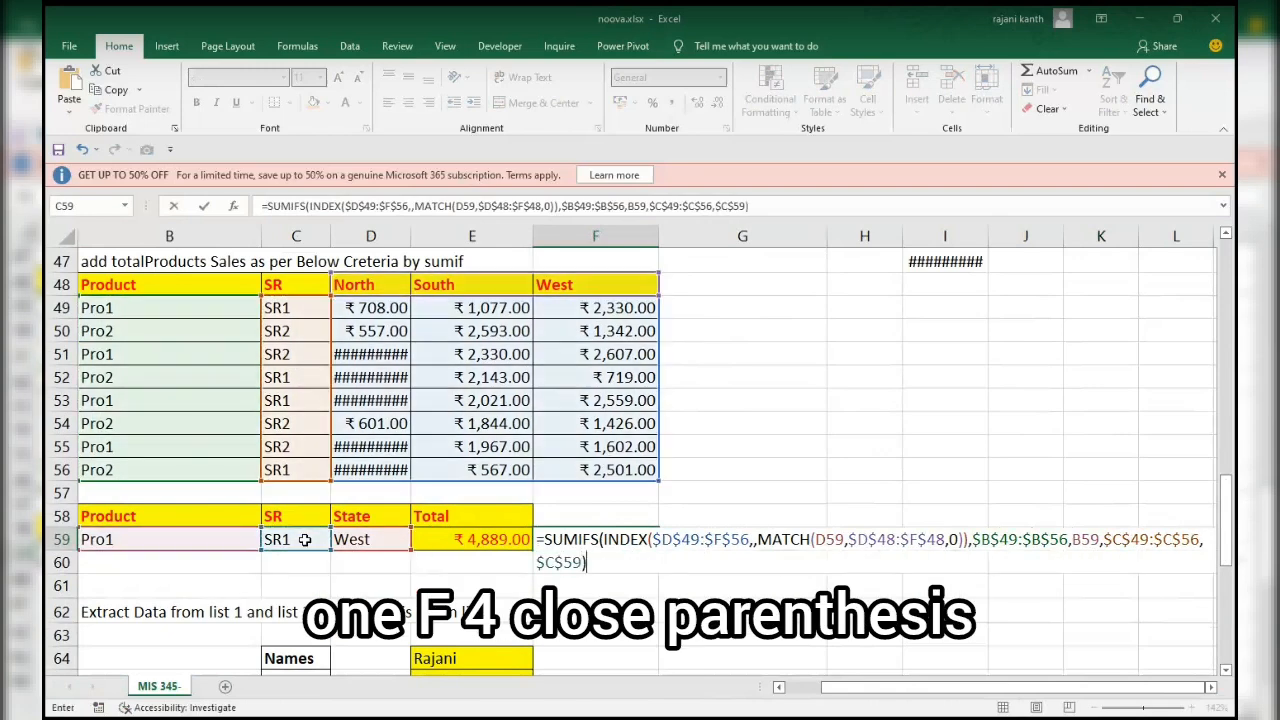
{"action": "scroll", "coordinate": [305, 539], "scroll_direction": "down", "scroll_amount": 5}
{"action": "scroll", "coordinate": [305, 540], "scroll_direction": "up", "scroll_amount": 1}
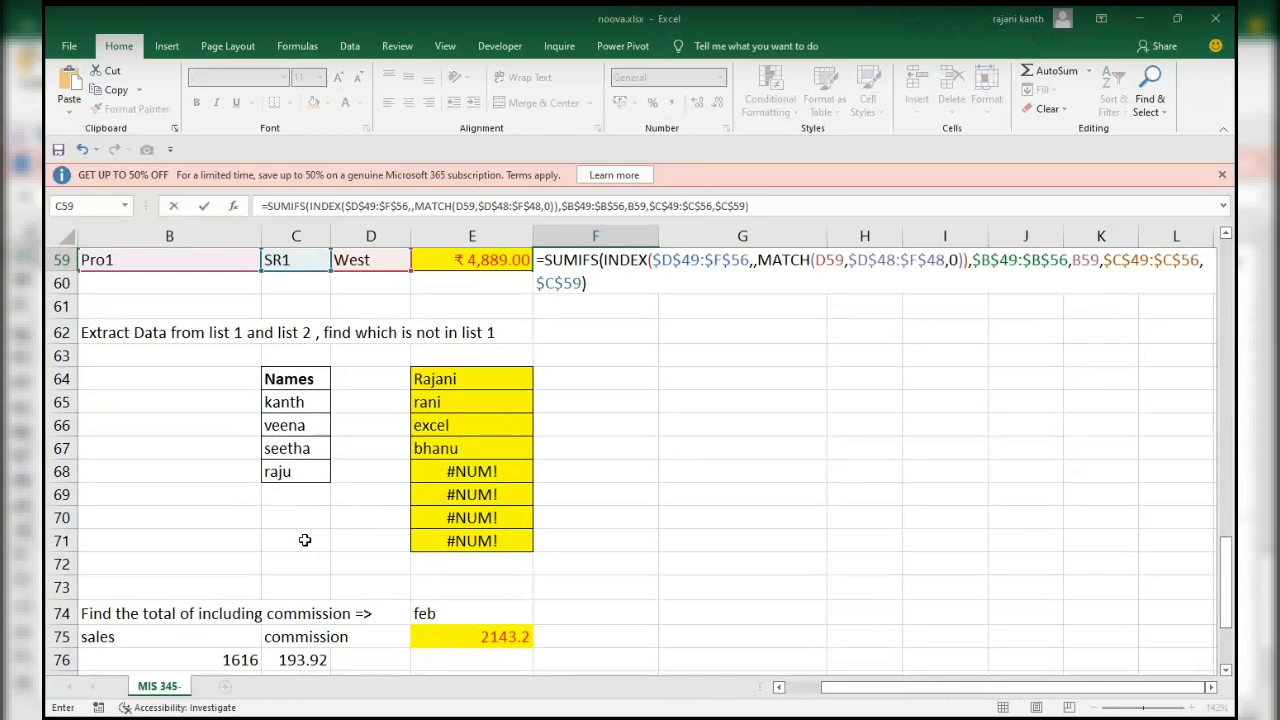
{"action": "left_click_drag", "start_coordinate": [1227, 575], "coordinate": [1227, 490]}
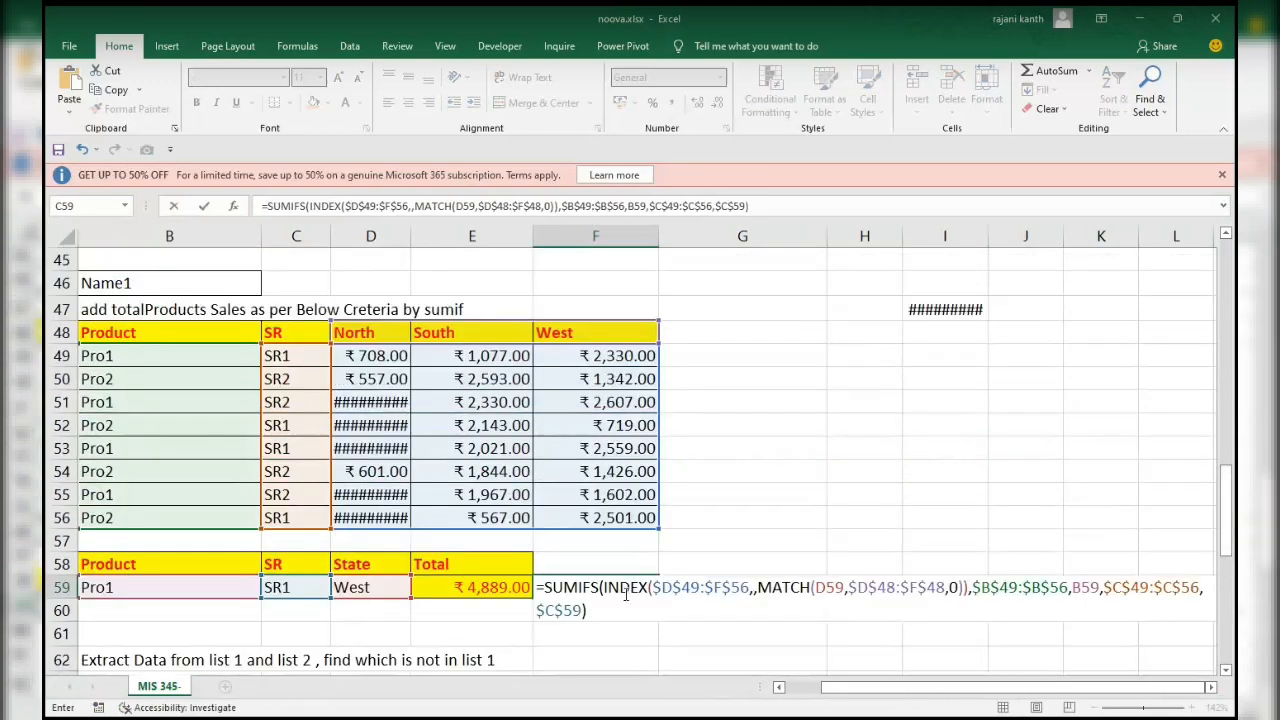
{"action": "key", "text": "Return"}
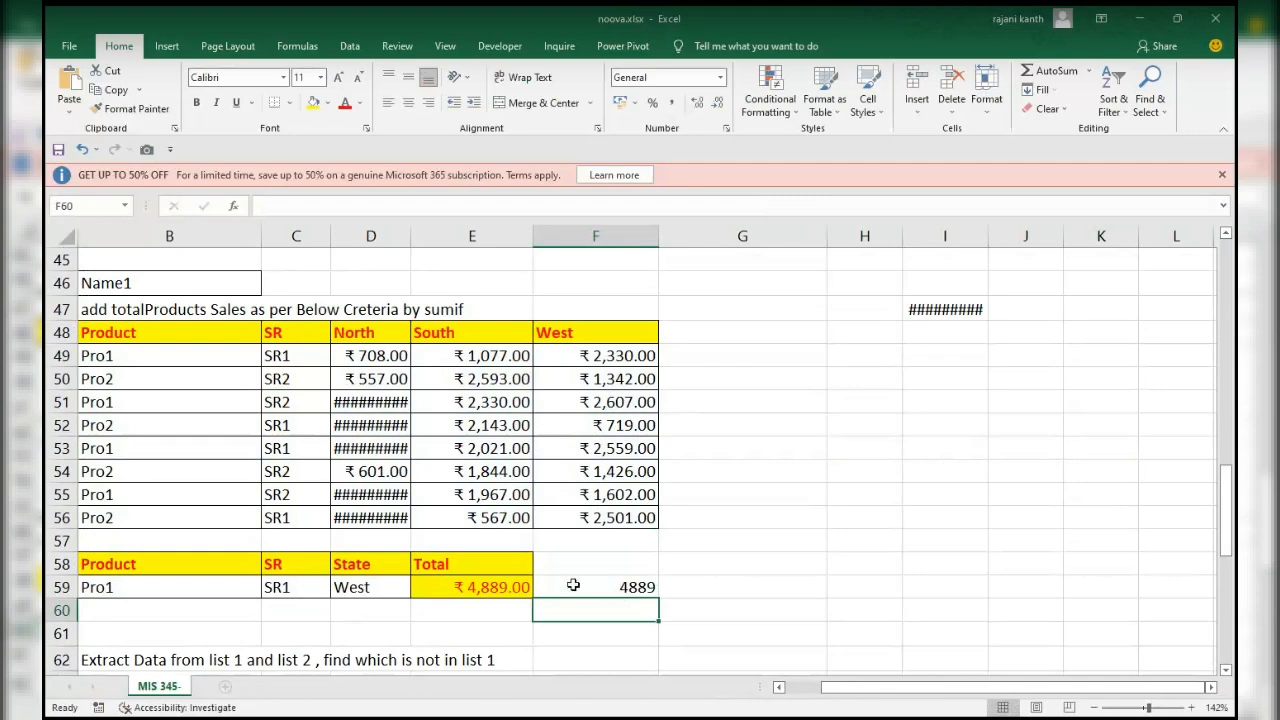
Format the total in F59 as rupee currency with two decimals, like E59.
{"action": "left_click", "coordinate": [511, 590]}
{"action": "scroll", "coordinate": [570, 590], "scroll_direction": "up", "scroll_amount": 1}
{"action": "left_click", "coordinate": [600, 590]}
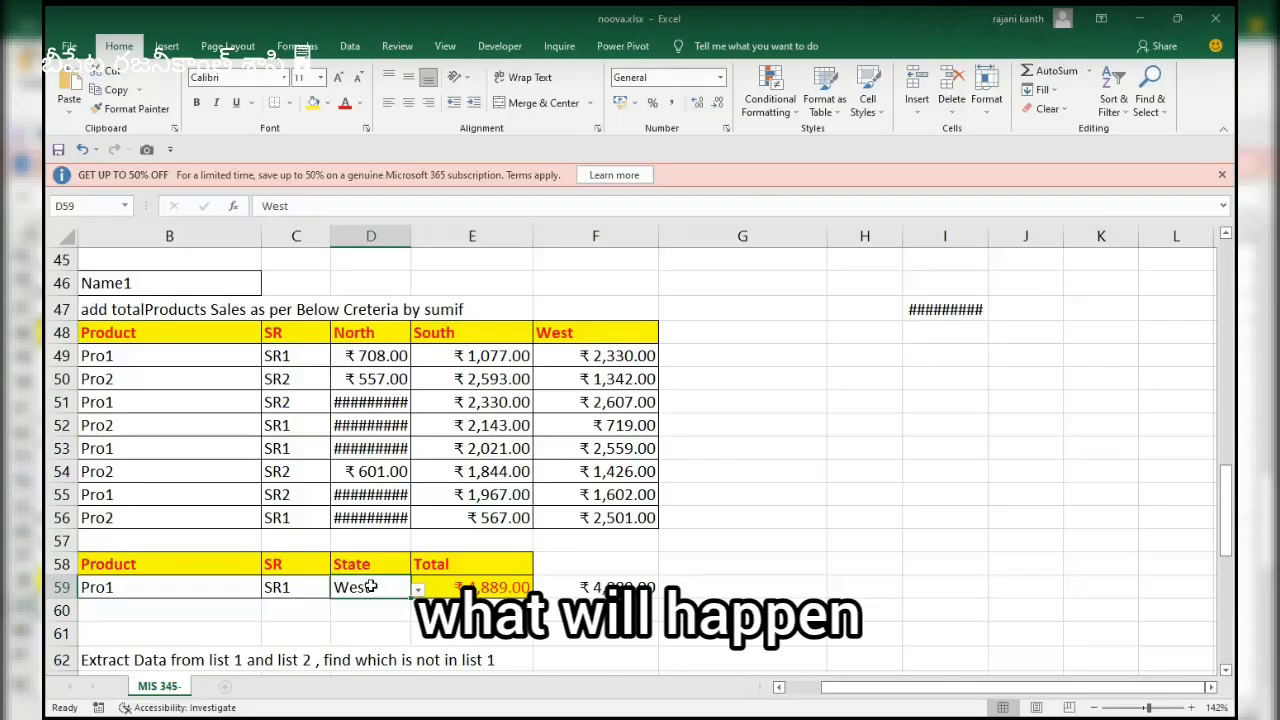
Choose north as the state in D59 and widen column D so the North amounts fit.
{"action": "left_click", "coordinate": [418, 590]}
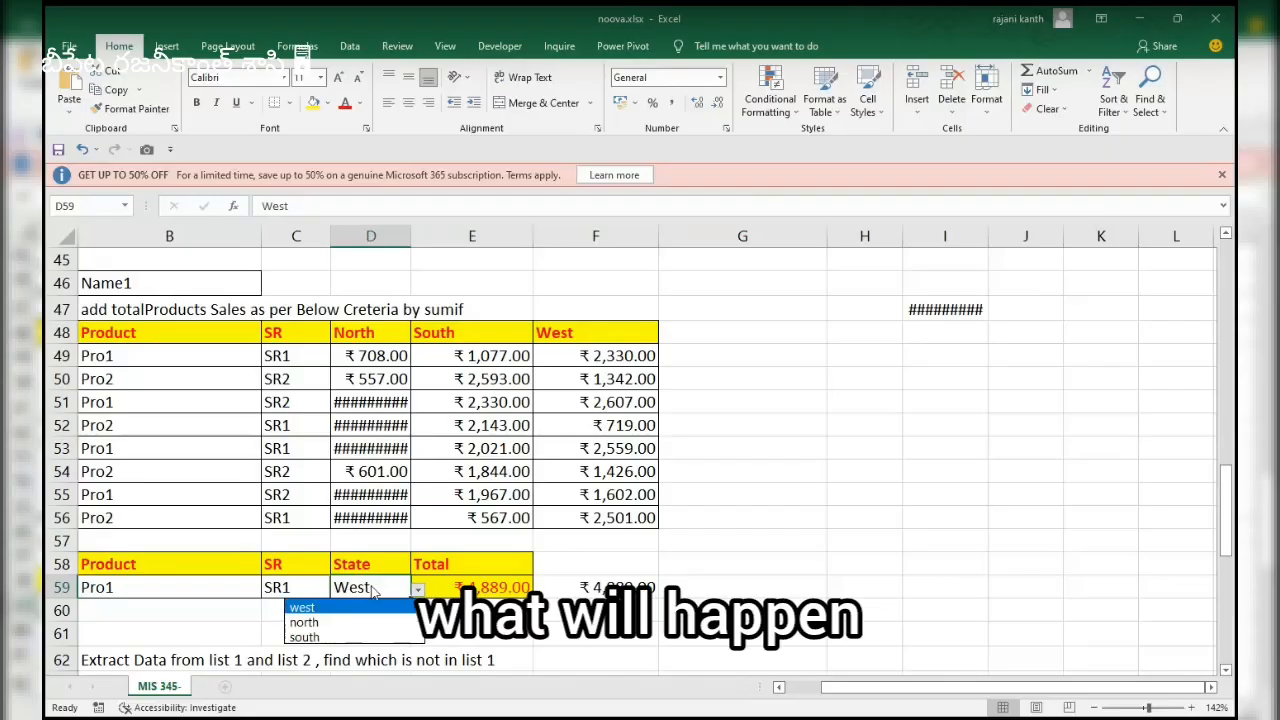
{"action": "left_click", "coordinate": [304, 622]}
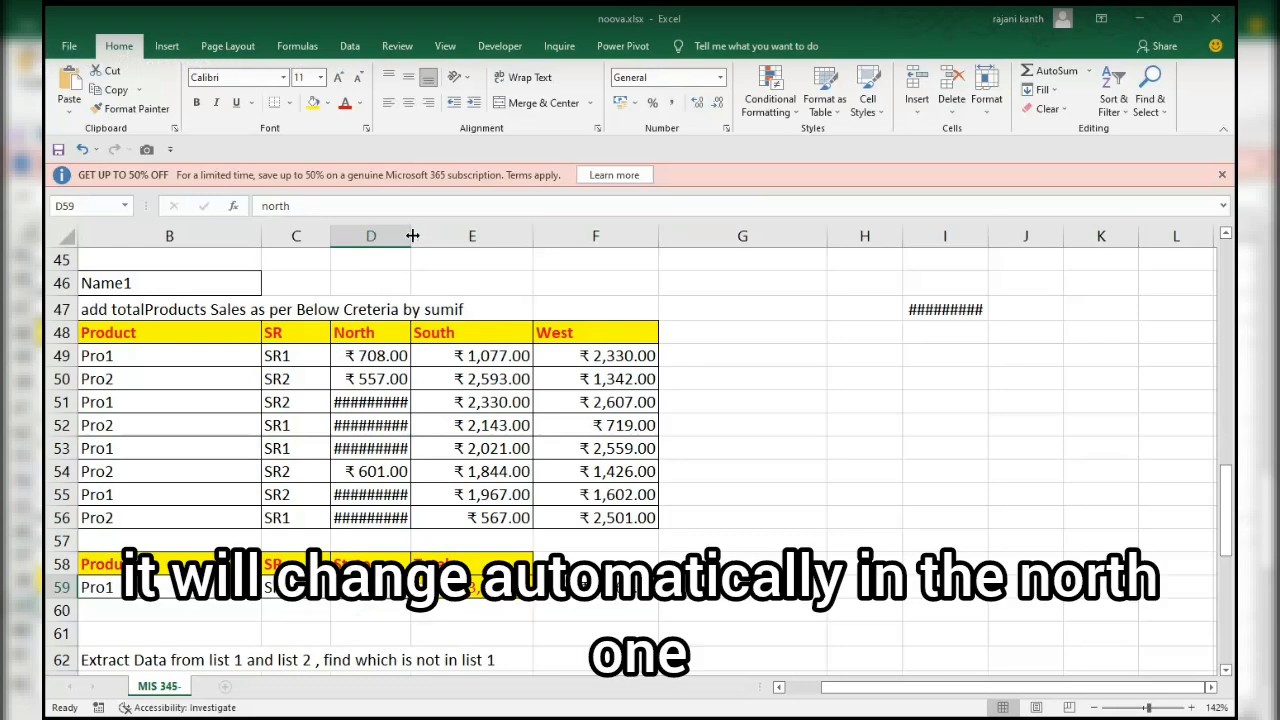
{"action": "left_click_drag", "start_coordinate": [412, 235], "coordinate": [432, 236]}
Choose sr2 as the SR criterion in C59.
{"action": "scroll", "coordinate": [432, 236], "scroll_direction": "down", "scroll_amount": 1}
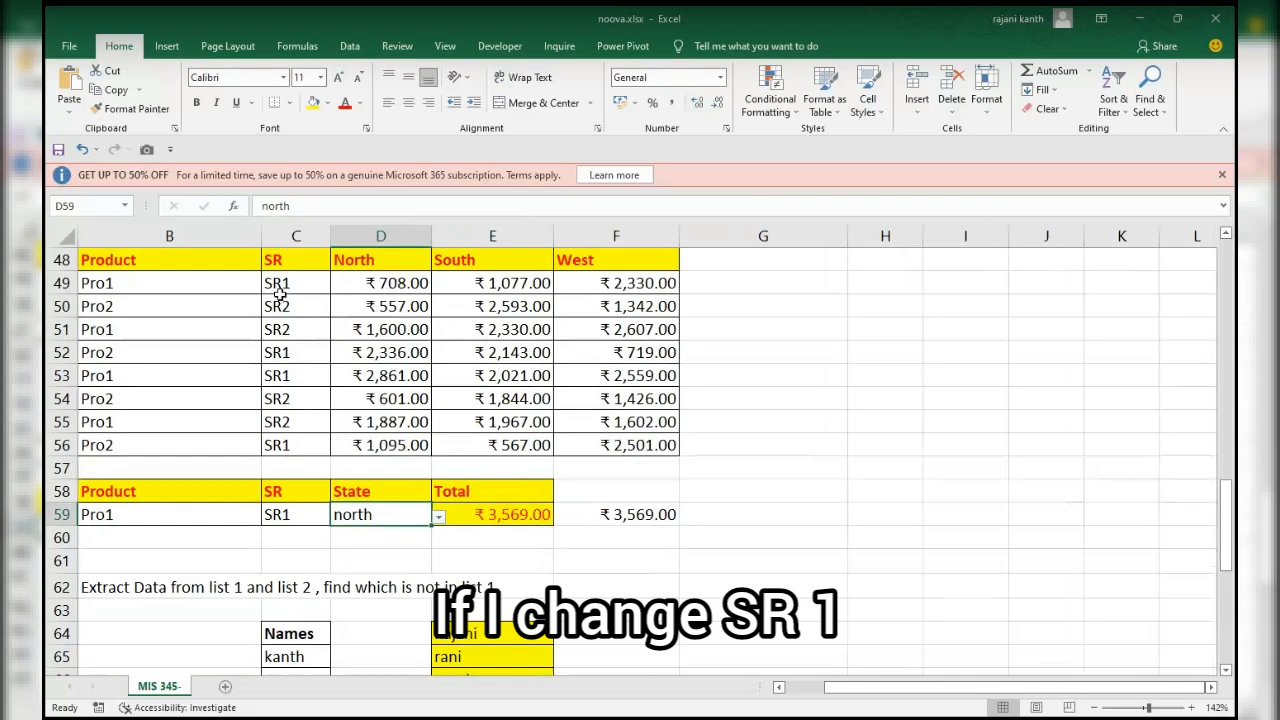
{"action": "scroll", "coordinate": [289, 514], "scroll_direction": "up", "scroll_amount": 1}
{"action": "left_click", "coordinate": [290, 589]}
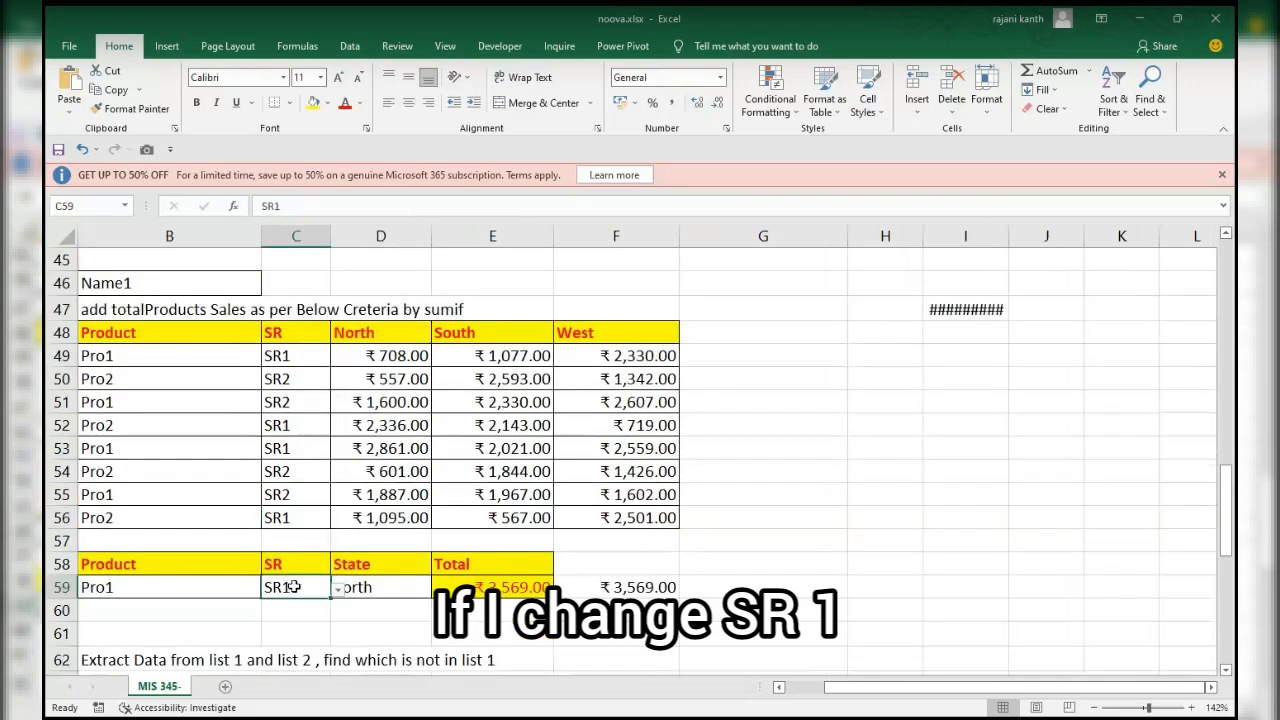
{"action": "scroll", "coordinate": [295, 587], "scroll_direction": "up", "scroll_amount": 1}
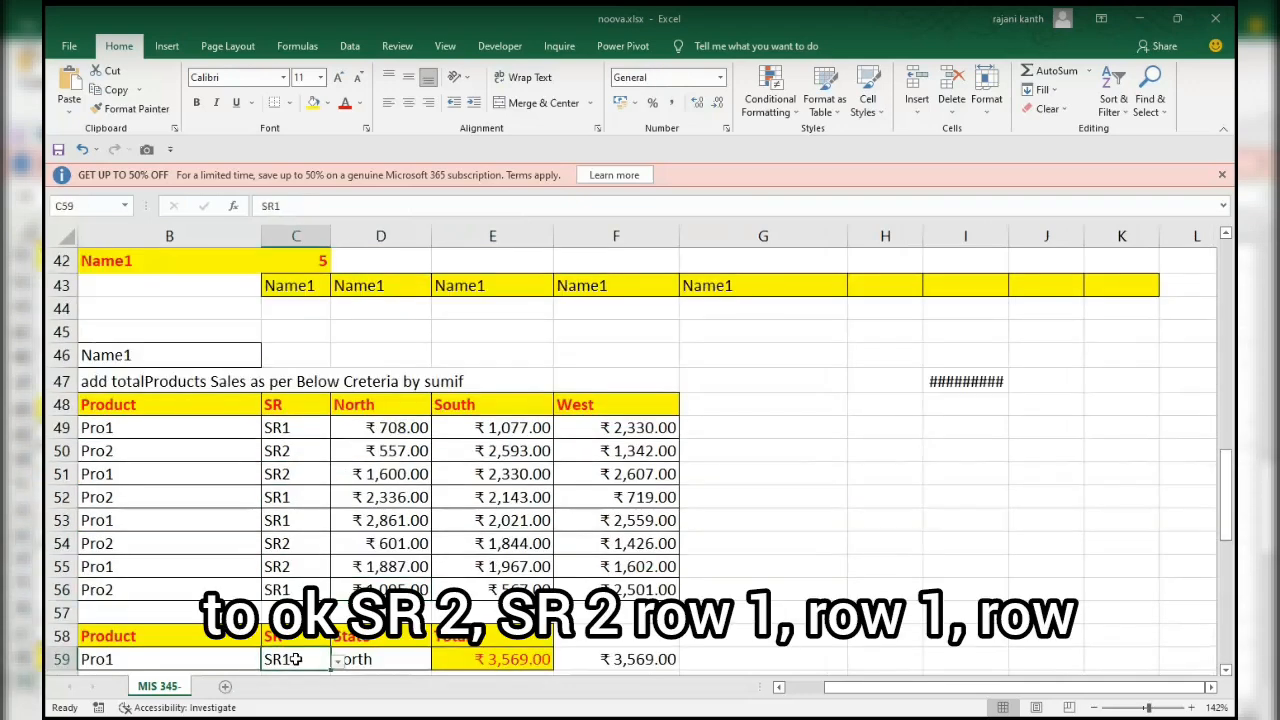
{"action": "left_click", "coordinate": [338, 661]}
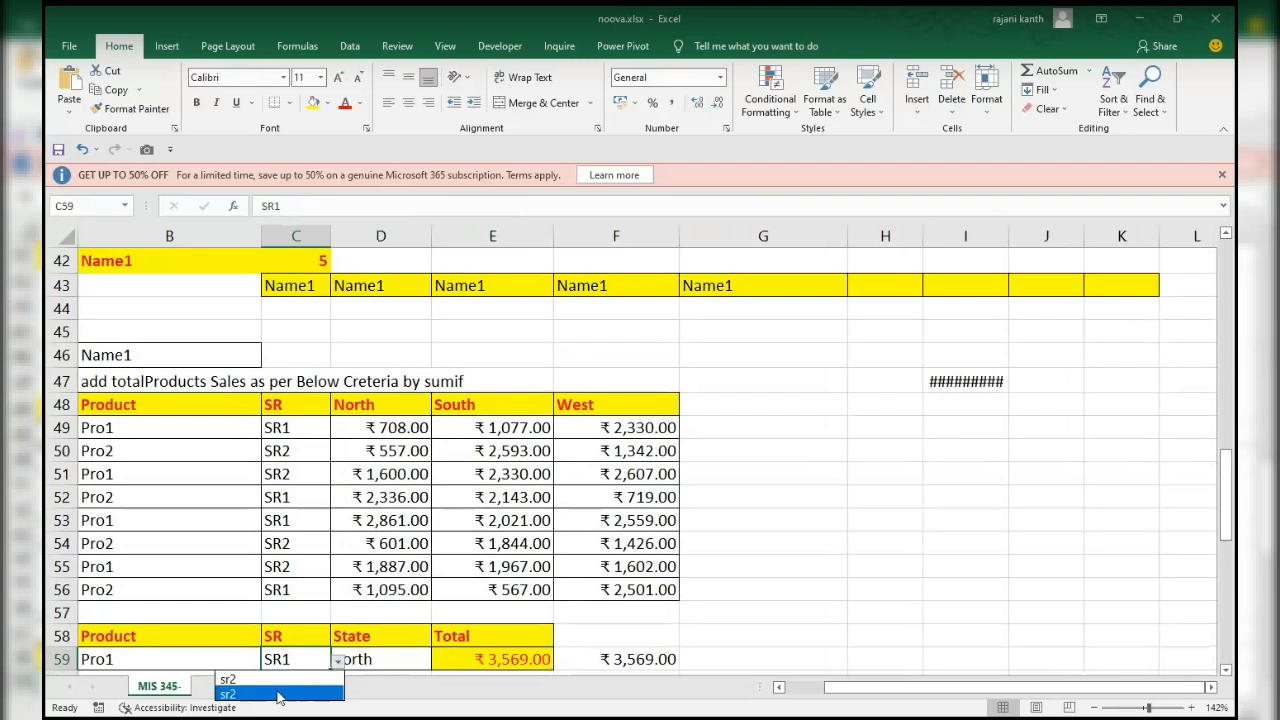
{"action": "left_click", "coordinate": [279, 694]}
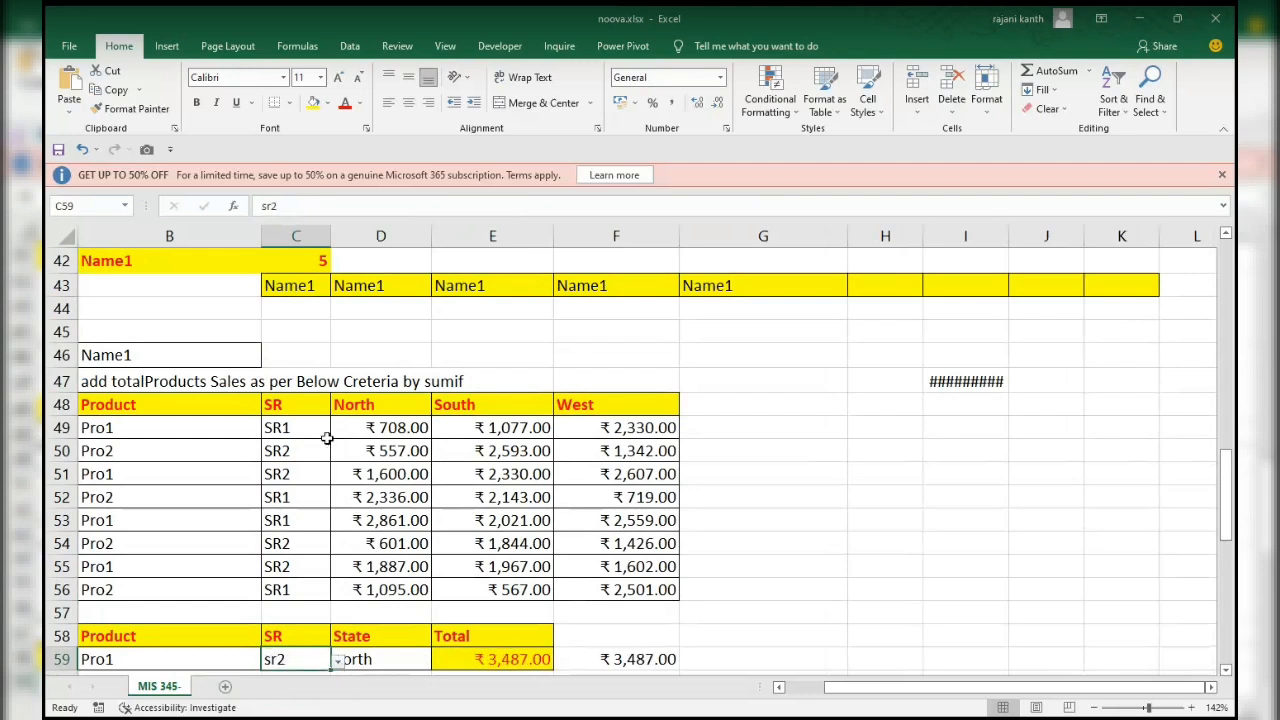
Select the Pro1 cell B51 together with amounts F51 and F55 to check how the matching SR2 rows add up.
{"action": "left_click", "coordinate": [125, 427]}
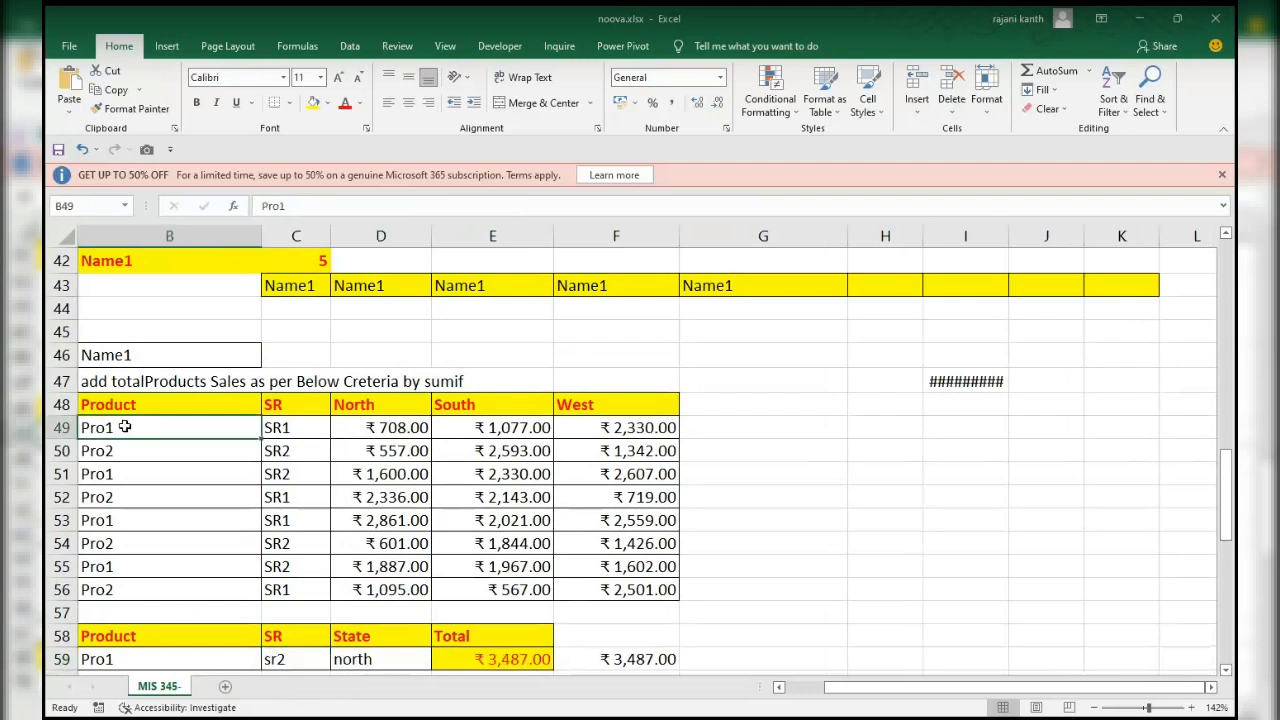
{"action": "left_click", "coordinate": [114, 476]}
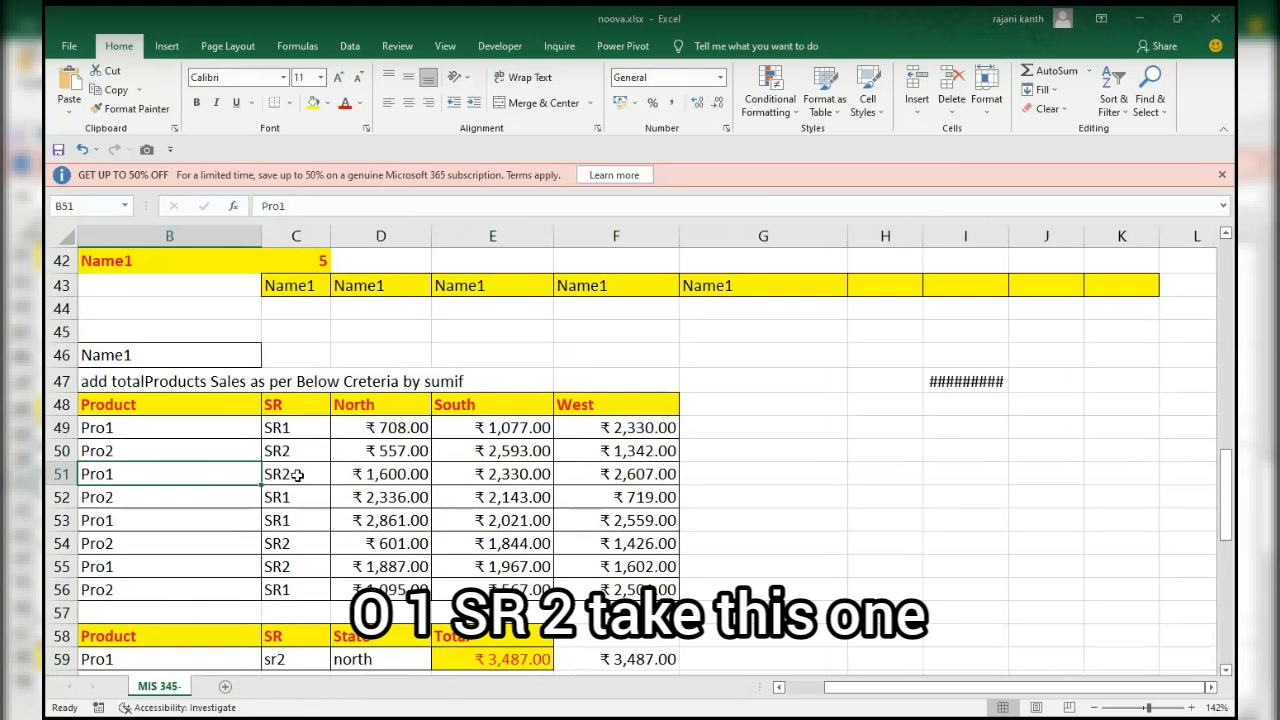
{"action": "left_click", "coordinate": [641, 479], "text": "ctrl"}
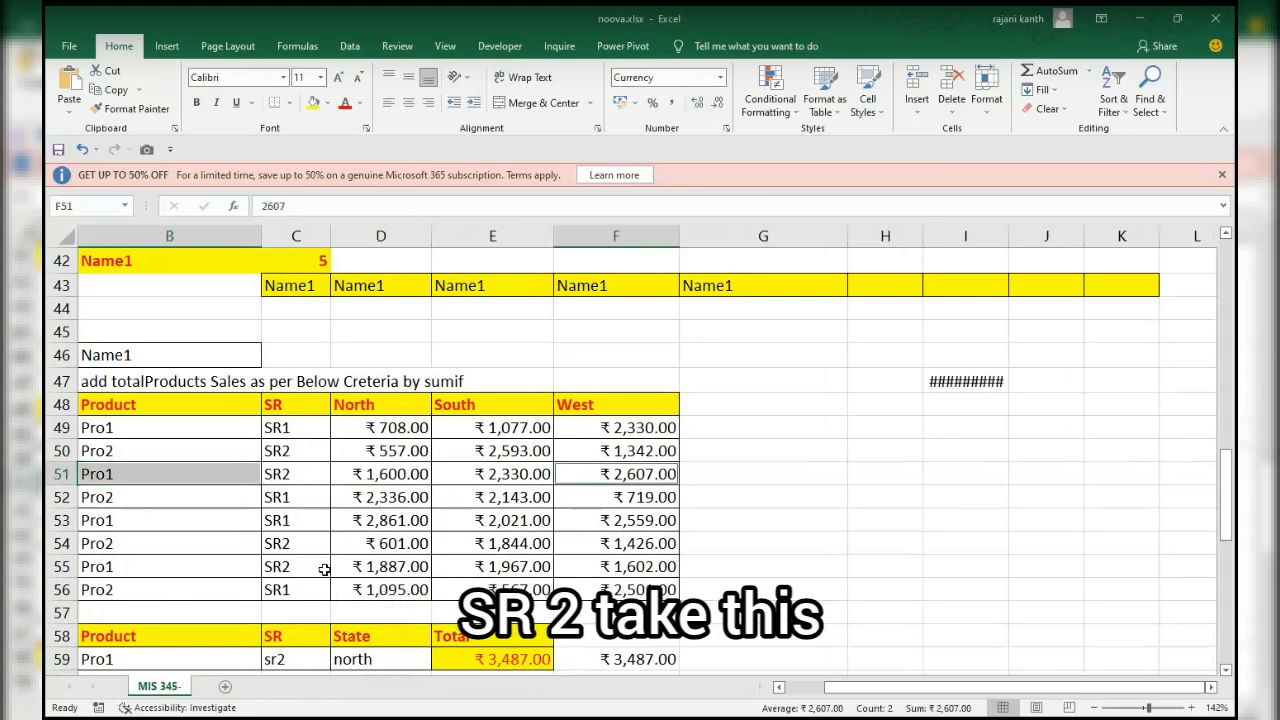
{"action": "left_click", "coordinate": [637, 568], "text": "ctrl"}
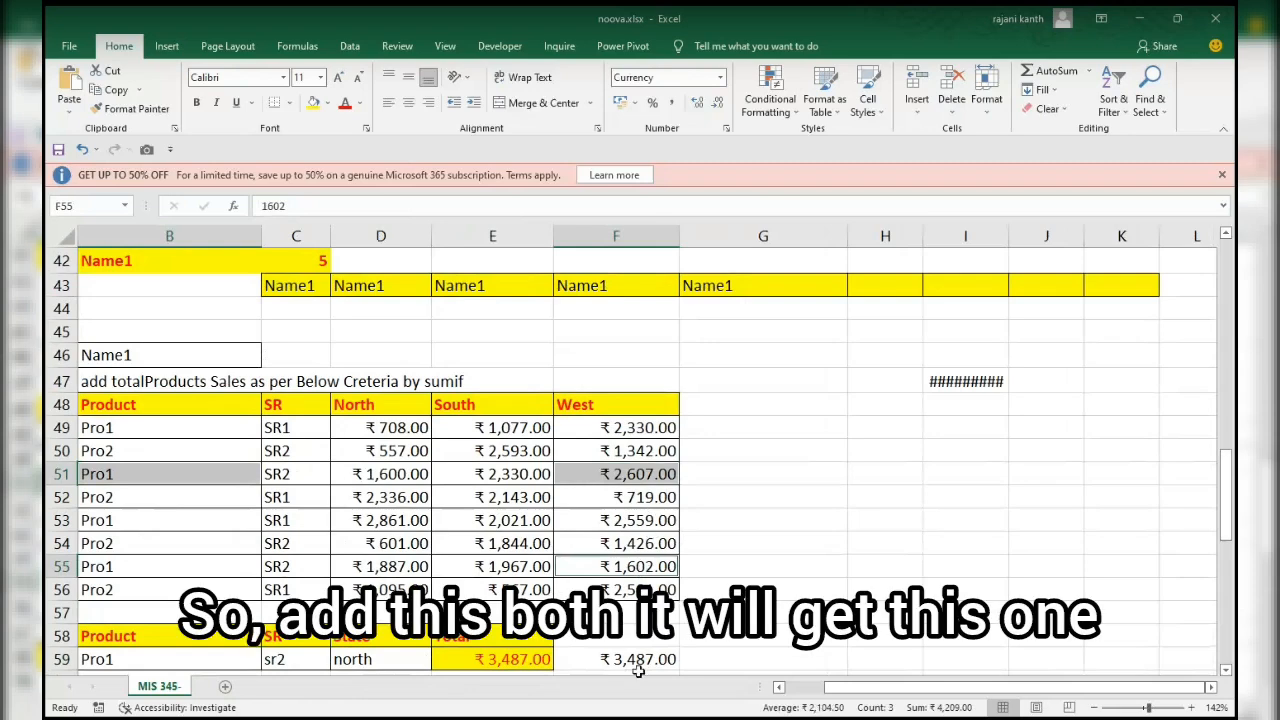
Clear the stray value in I47 above the sales table.
{"action": "mouse_move", "coordinate": [1229, 471]}
{"action": "left_mouse_down"}
{"action": "mouse_move", "coordinate": [1233, 497]}
{"action": "mouse_move", "coordinate": [1233, 475]}
{"action": "left_mouse_up"}
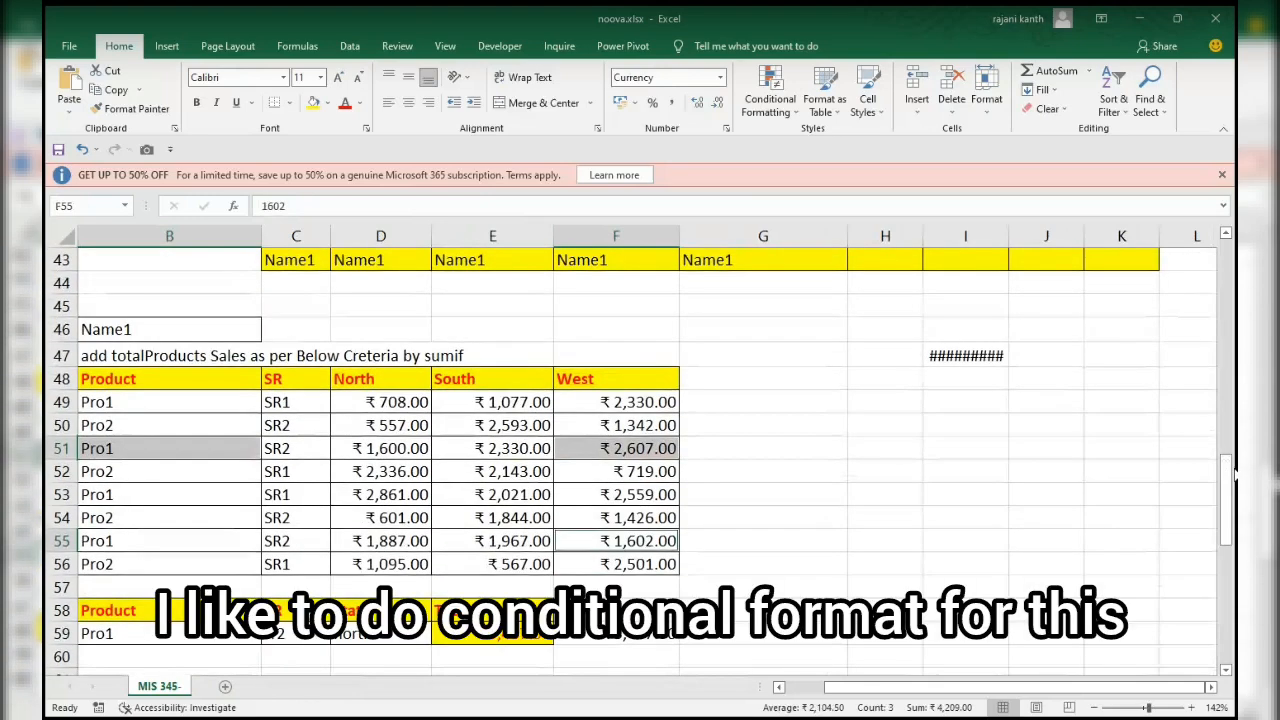
{"action": "scroll", "coordinate": [1235, 477], "scroll_direction": "up", "scroll_amount": 1}
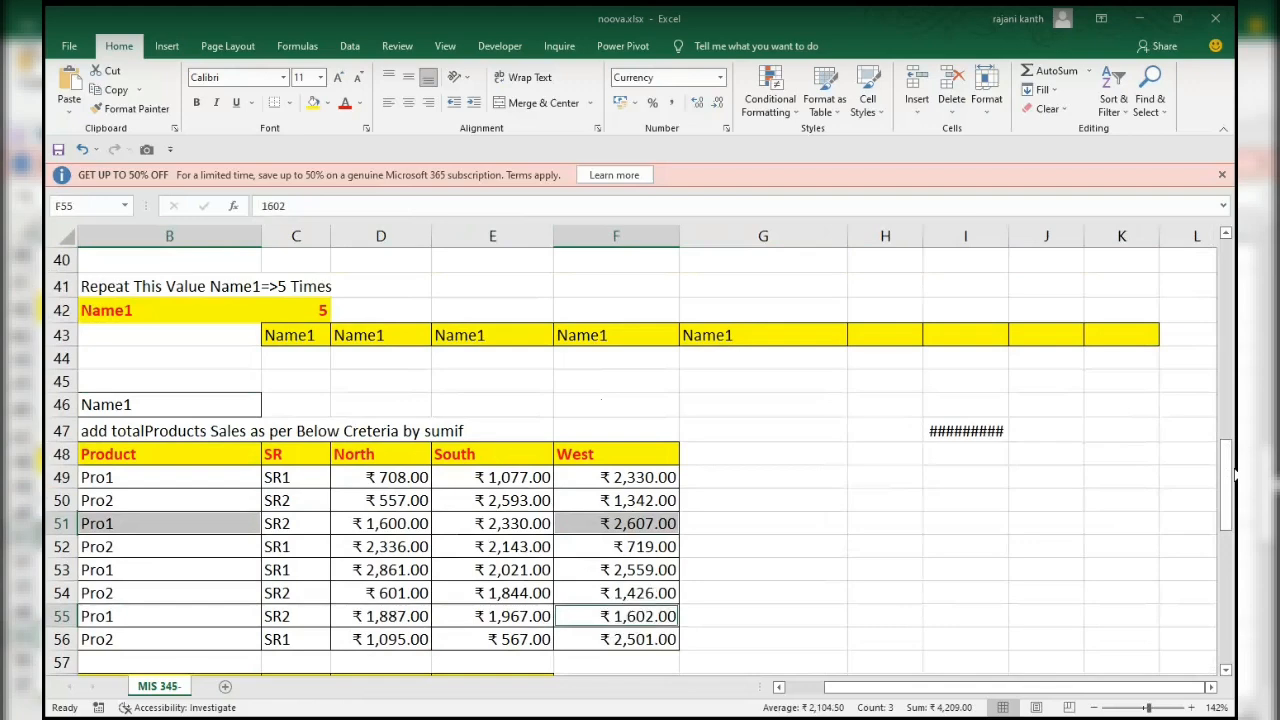
{"action": "scroll", "coordinate": [1235, 477], "scroll_direction": "up", "scroll_amount": 1}
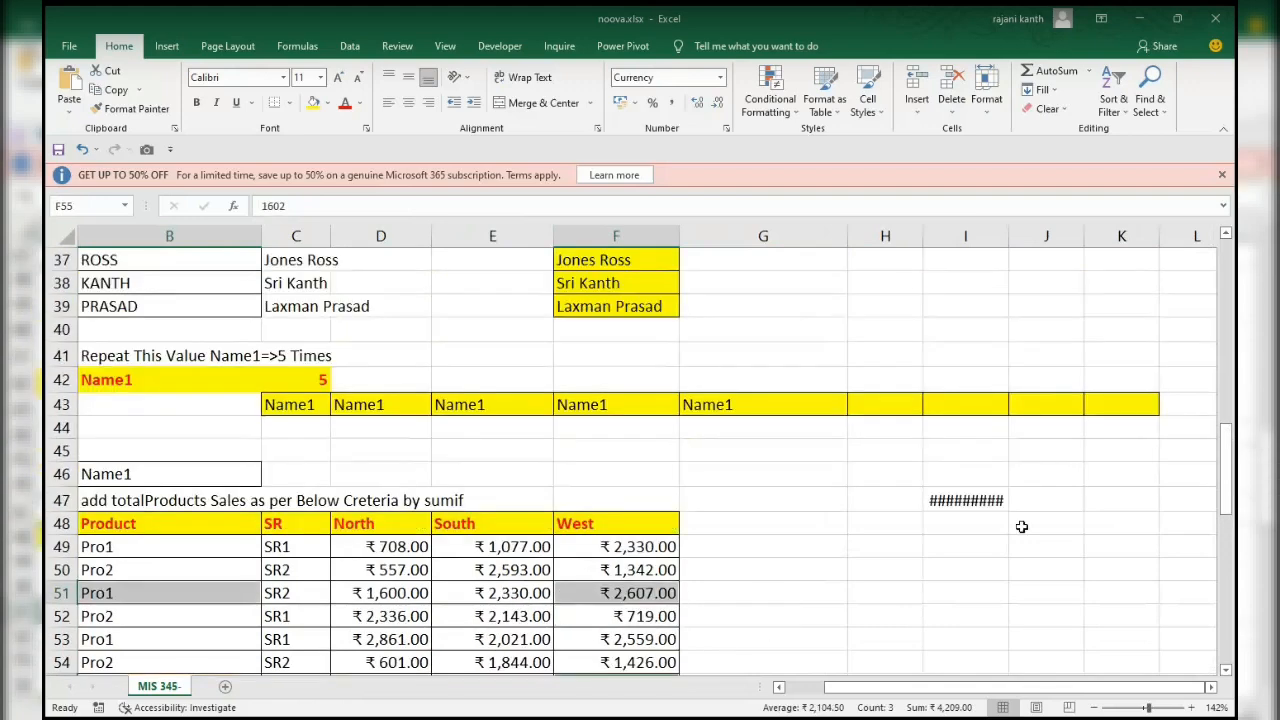
{"action": "left_click", "coordinate": [981, 501]}
{"action": "key", "text": "Delete"}
Copy the whole sales table B48:F56, including its header row.
{"action": "key", "text": "Left"}
{"action": "key", "text": "Left"}
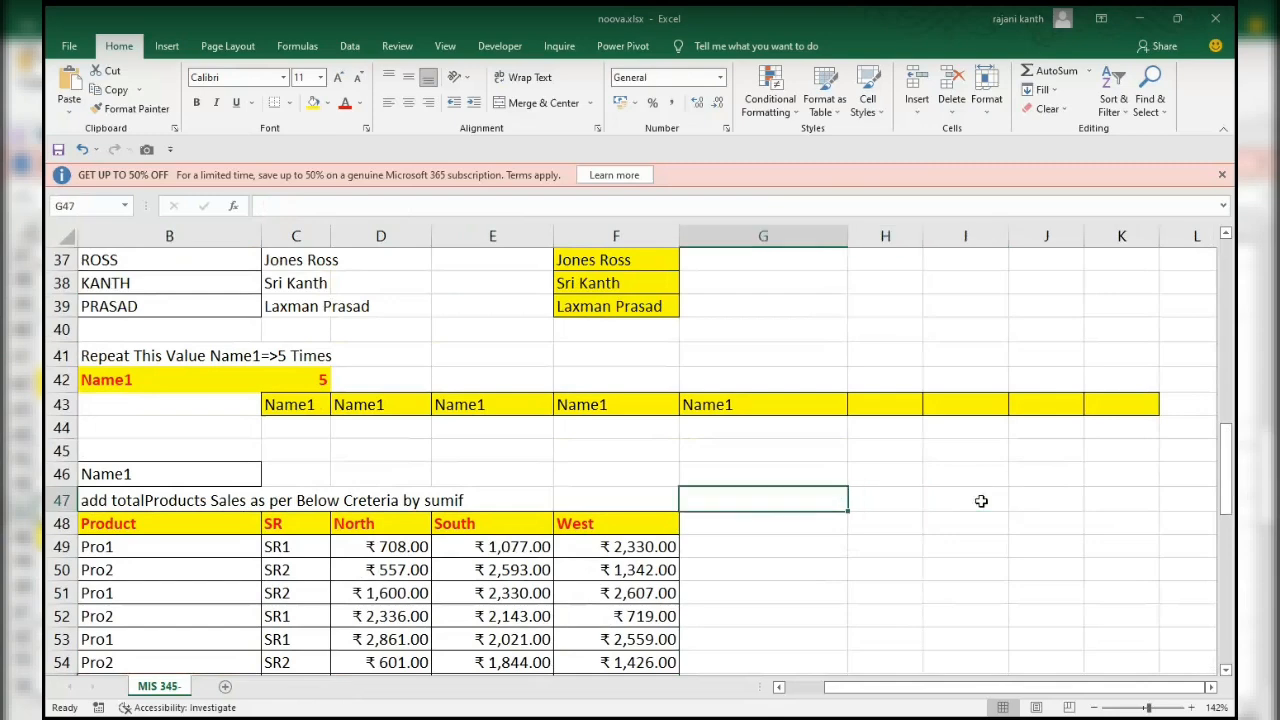
{"action": "key", "text": "Down"}
{"action": "key", "text": "Left"}
{"action": "key", "text": "Left"}
{"action": "key", "text": "Left"}
{"action": "key", "text": "Left"}
{"action": "key", "text": "Left"}
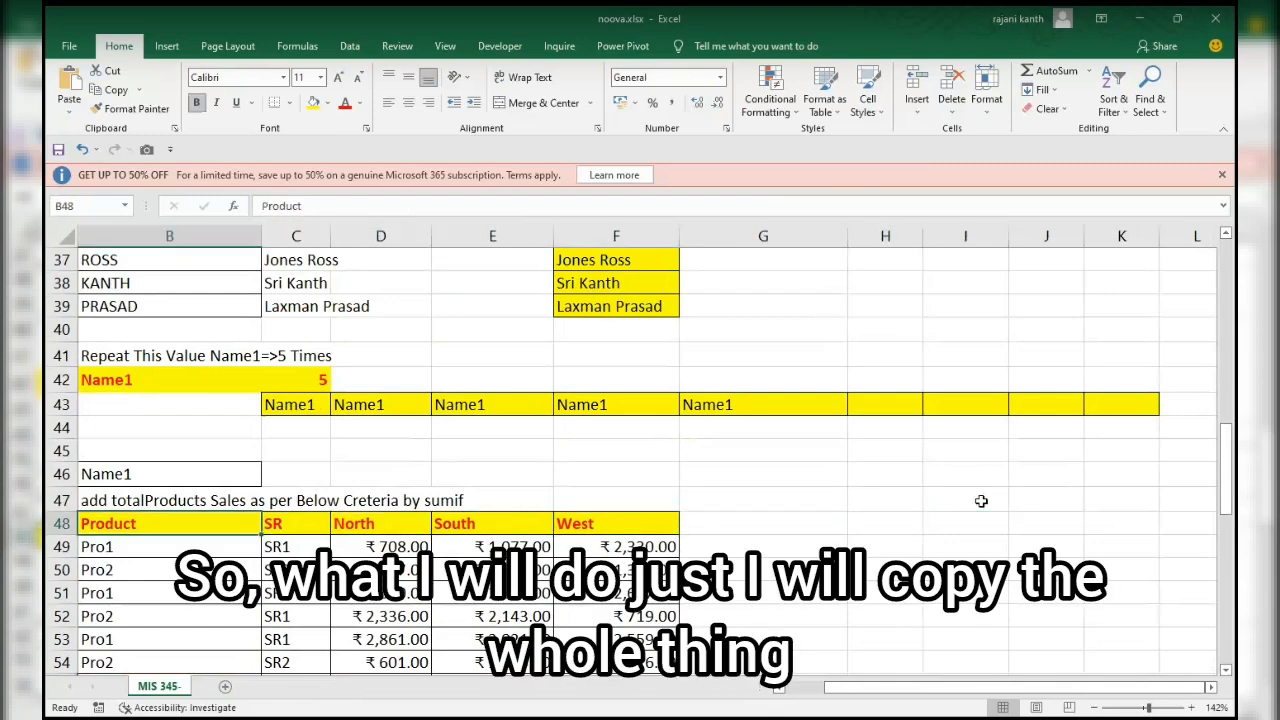
{"action": "key", "text": "Left"}
{"action": "key", "text": "Right"}
{"action": "key", "text": "Right"}
{"action": "key", "text": "ctrl+shift+Right"}
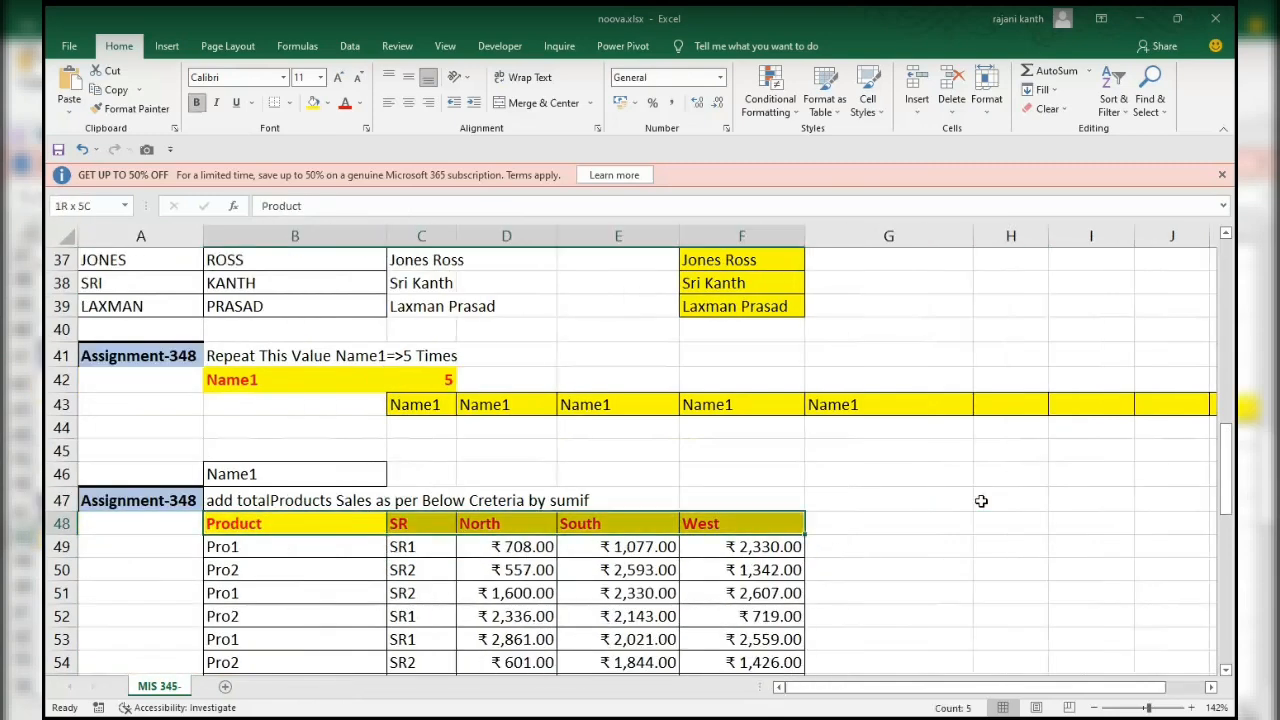
{"action": "key", "text": "ctrl+shift+Down"}
{"action": "key", "text": "ctrl+c"}
Paste the sales table at G48 and clear the pasted contents, keeping only the formatted grid.
{"action": "key", "text": "Right"}
{"action": "key", "text": "Right"}
{"action": "key", "text": "Right"}
{"action": "key", "text": "Right"}
{"action": "key", "text": "Right"}
{"action": "key", "text": "Right"}
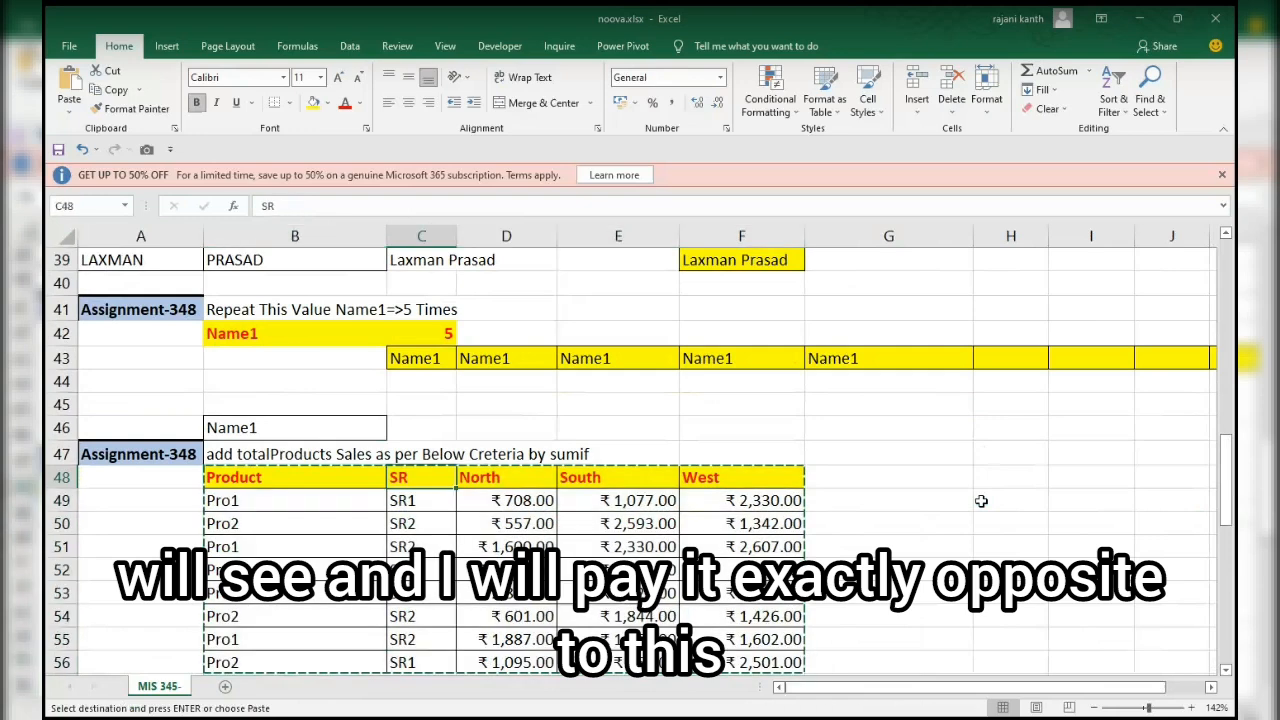
{"action": "key", "text": "Left"}
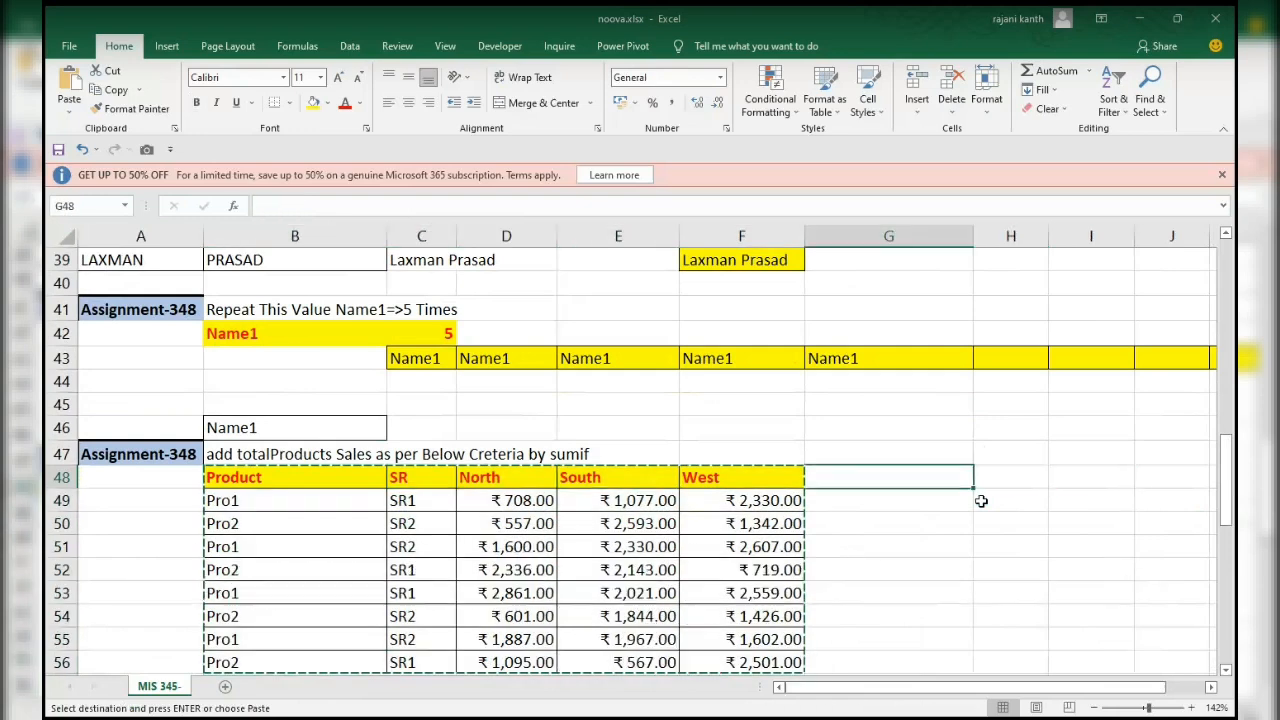
{"action": "key", "text": "ctrl+v"}
{"action": "key", "text": "Delete"}
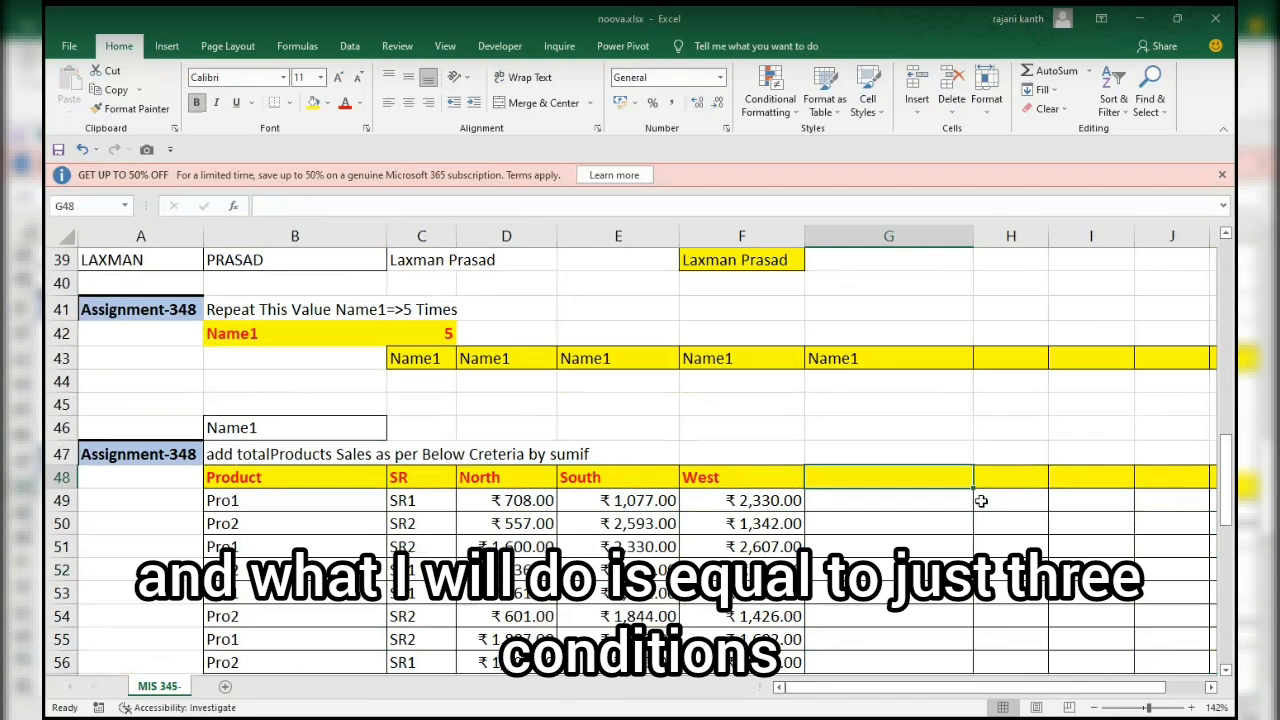
Start an AND test in G48 with the product criterion $B59, locked by column, as the first side of an equality comparison.
{"action": "type", "text": "="}
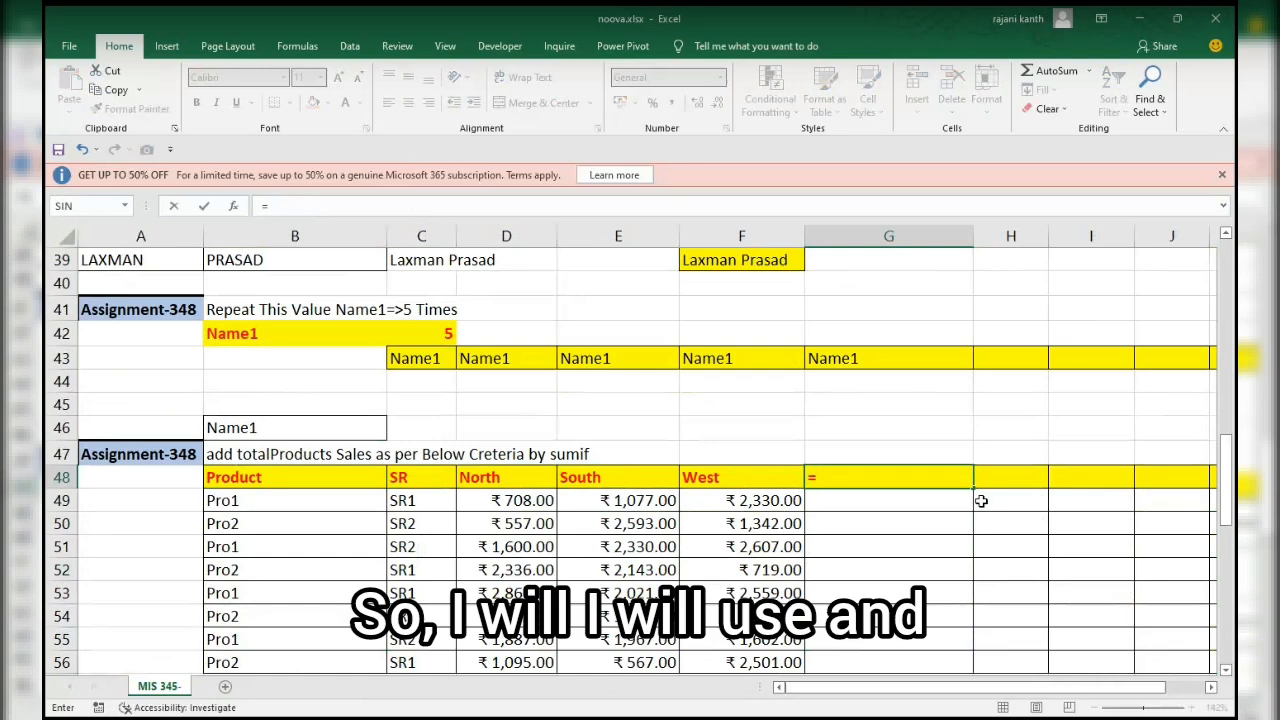
{"action": "type", "text": "and"}
{"action": "key", "text": "Tab"}
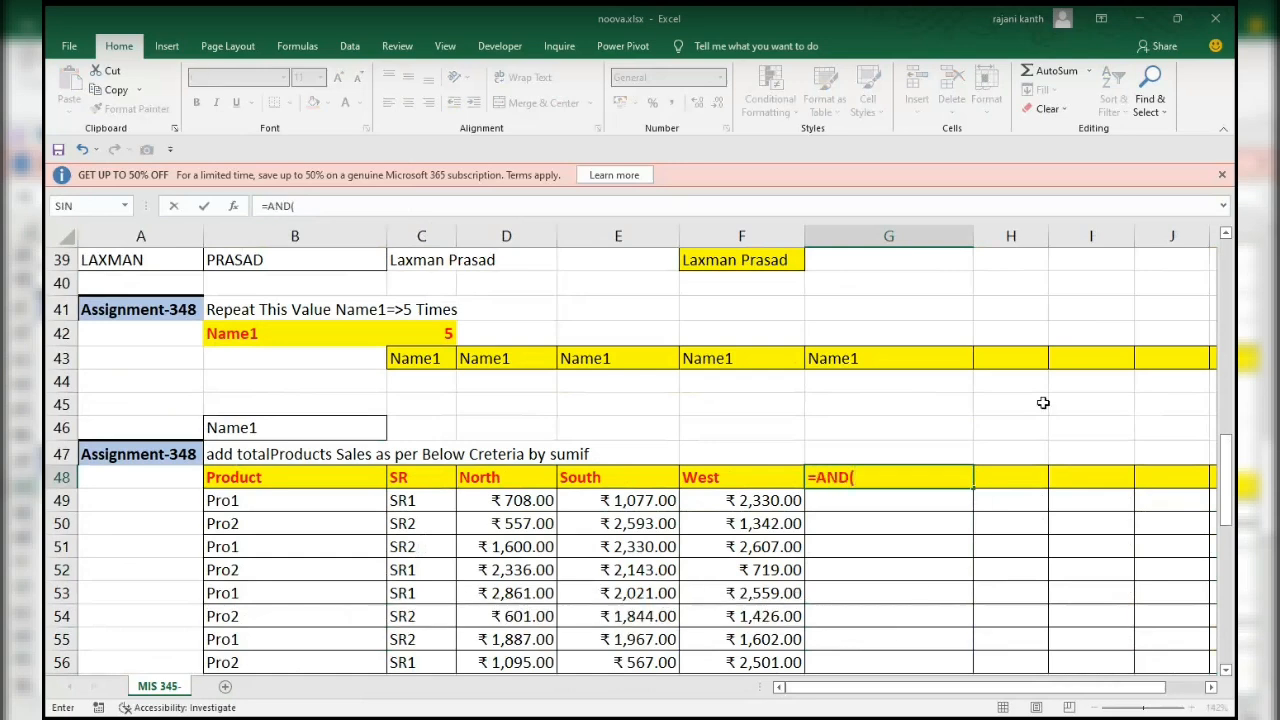
{"action": "left_click_drag", "start_coordinate": [1232, 487], "coordinate": [1229, 502]}
{"action": "left_click", "coordinate": [294, 635]}
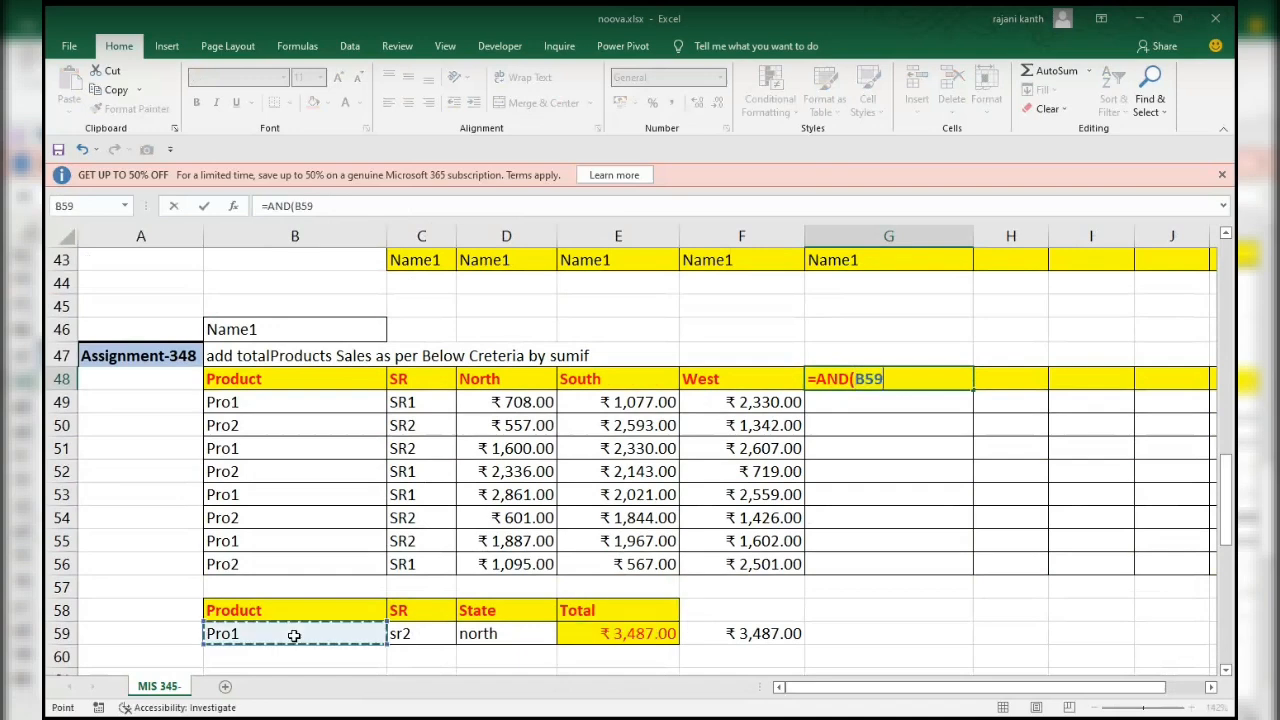
{"action": "key", "text": "F4"}
{"action": "key", "text": "F4"}
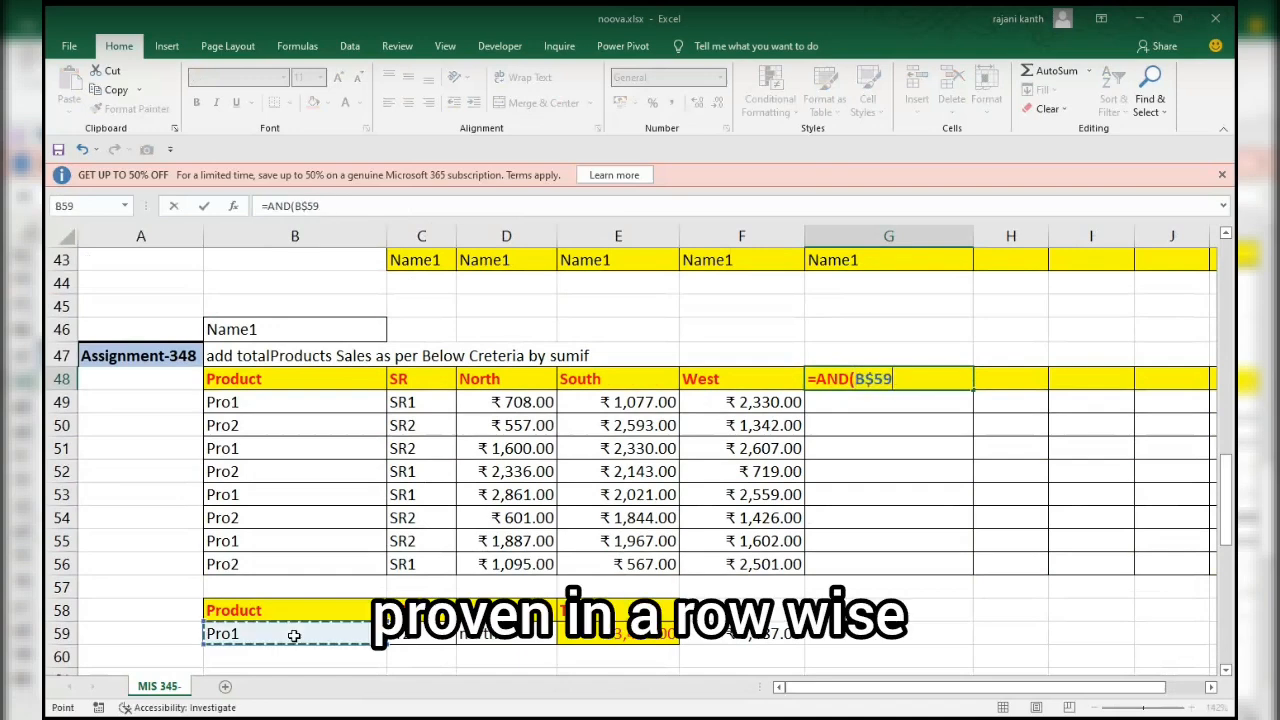
{"action": "key", "text": "F4"}
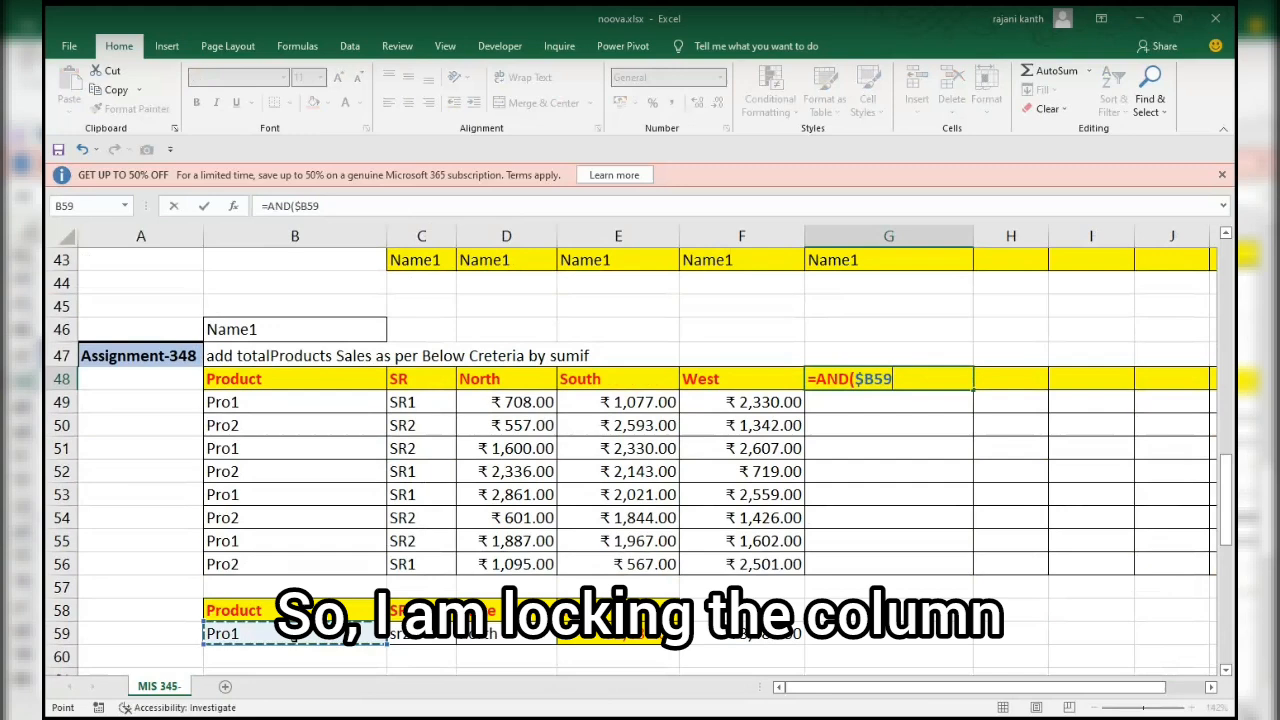
{"action": "scroll", "coordinate": [294, 636], "scroll_direction": "up", "scroll_amount": 1}
{"action": "type", "text": "="}
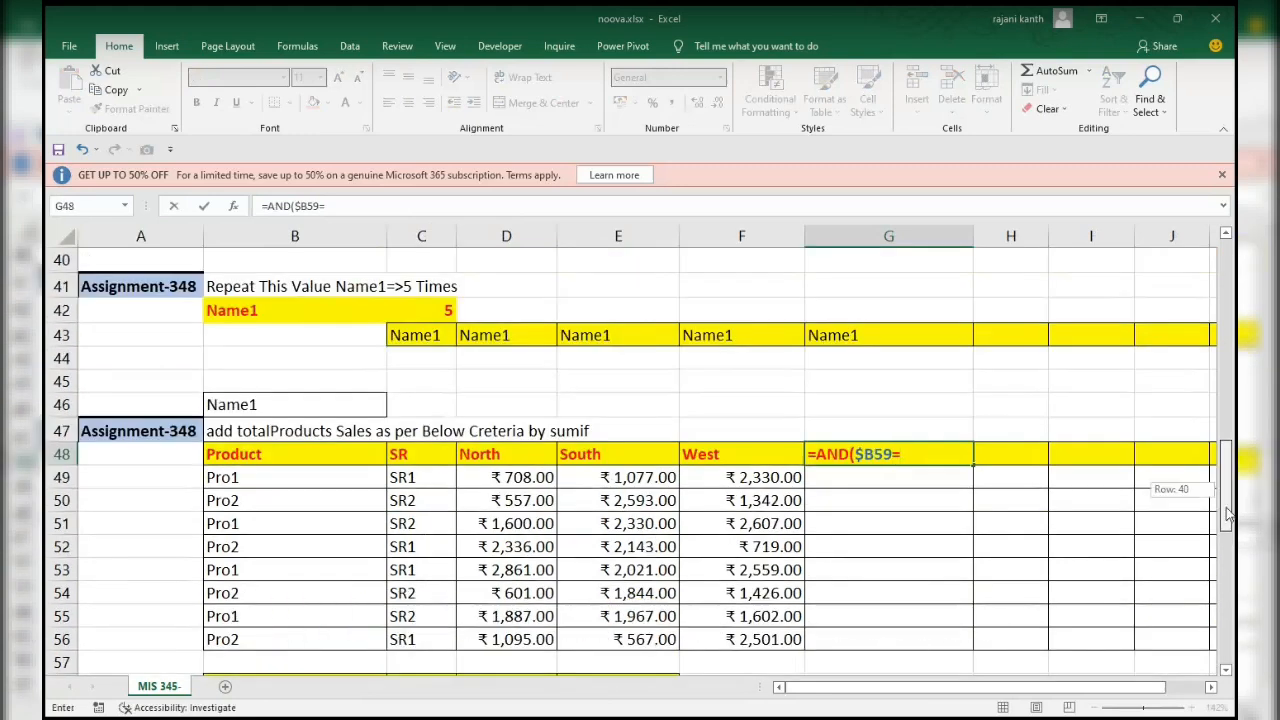
Make the product criterion fully absolute as $B$59 and compare it with the column-locked header cell $B48 as the first condition.
{"action": "scroll", "coordinate": [1083, 461], "scroll_direction": "down", "scroll_amount": 1}
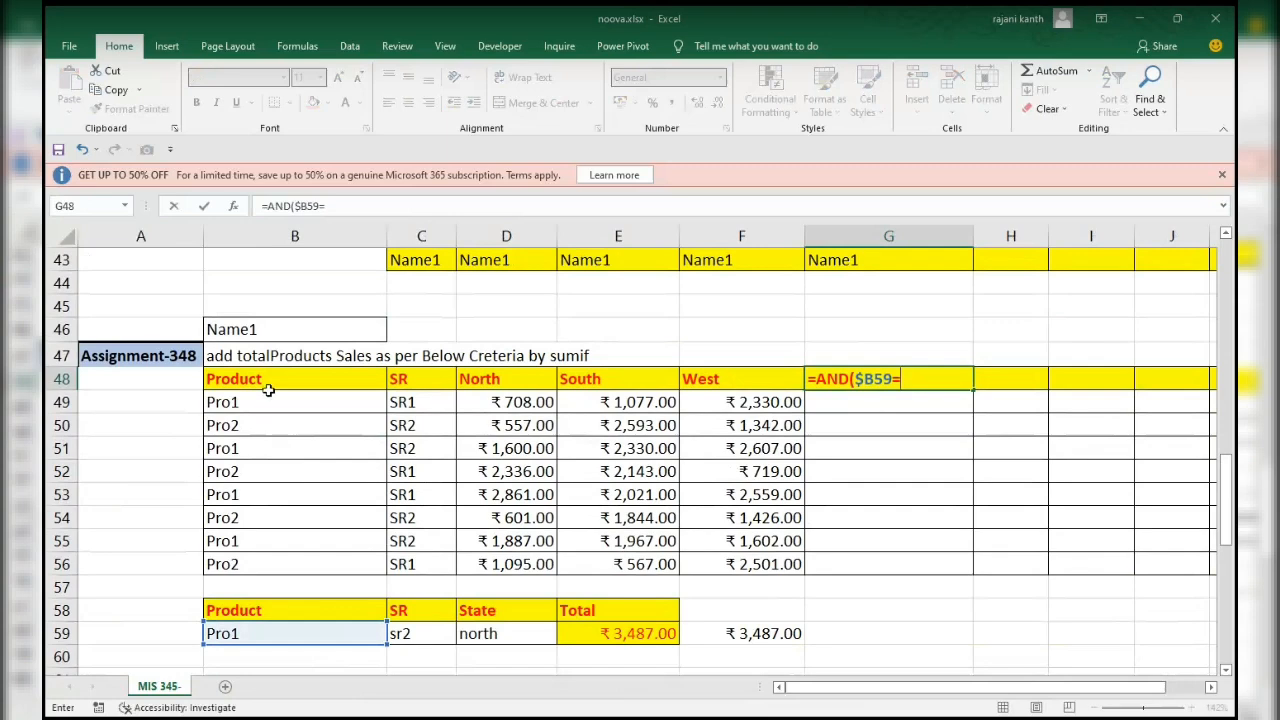
{"action": "left_click_drag", "start_coordinate": [855, 379], "coordinate": [890, 381]}
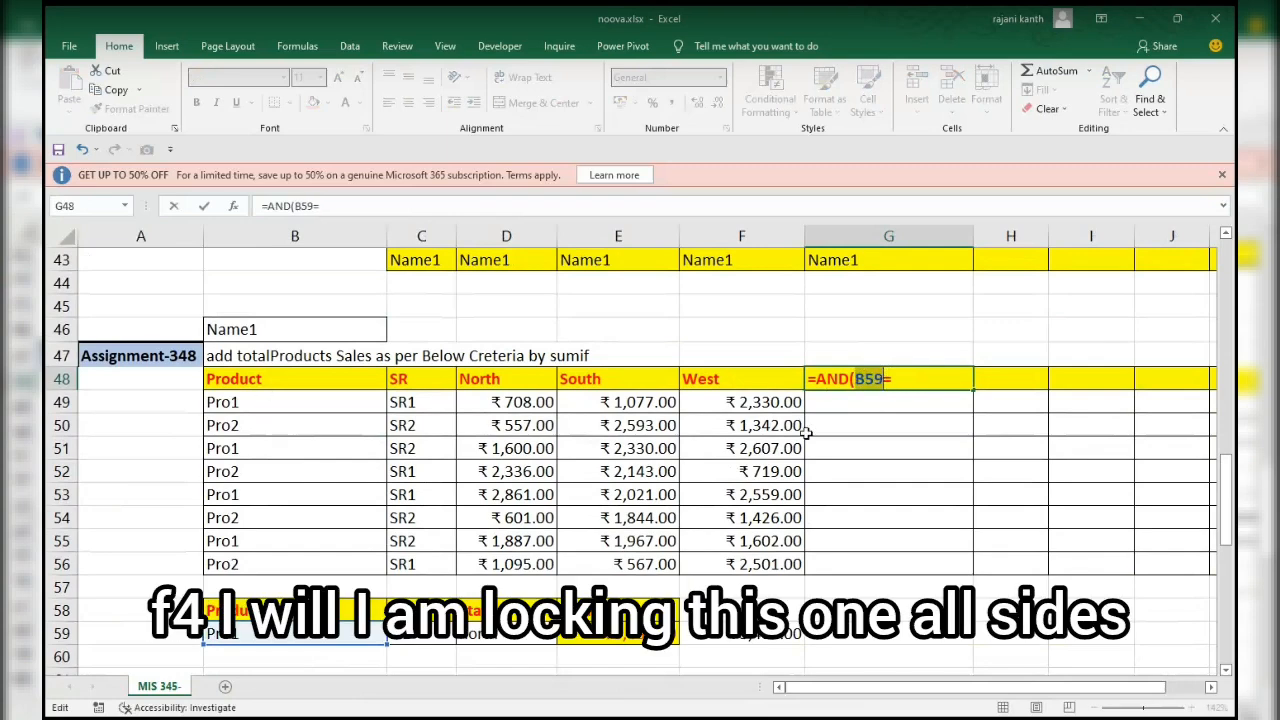
{"action": "key", "text": "F4"}
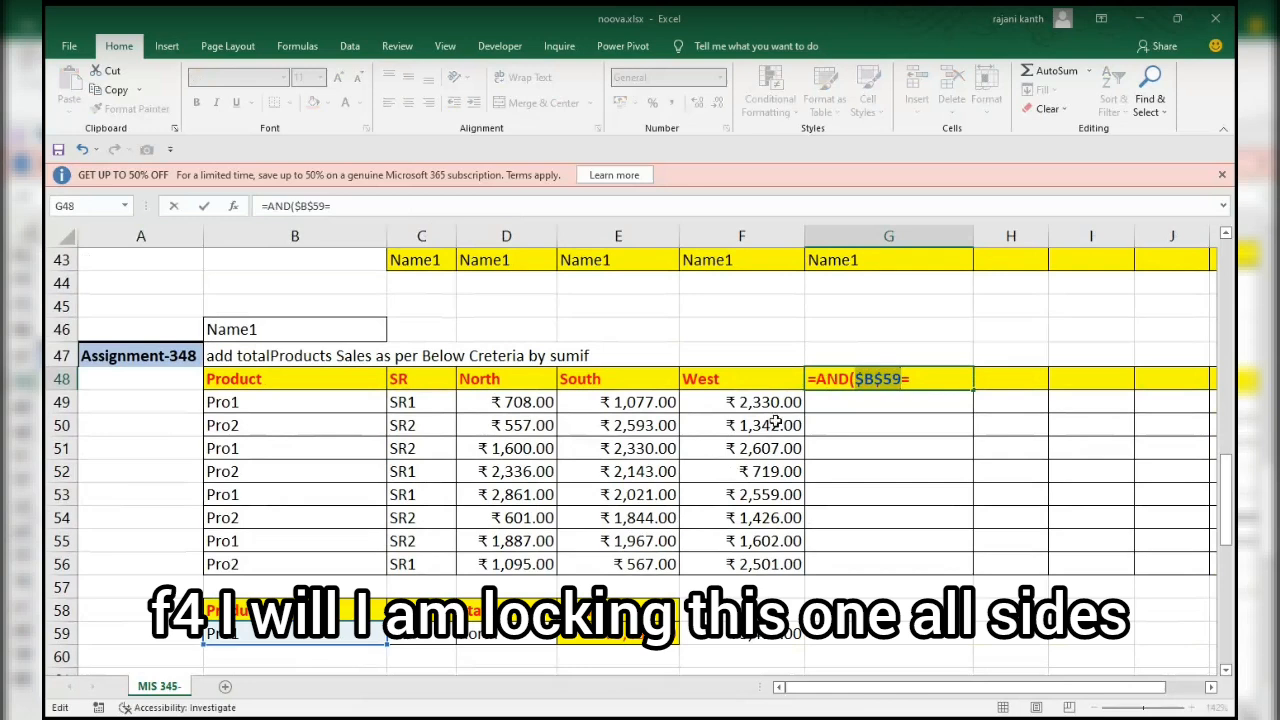
{"action": "left_click", "coordinate": [931, 384]}
{"action": "left_click", "coordinate": [275, 380]}
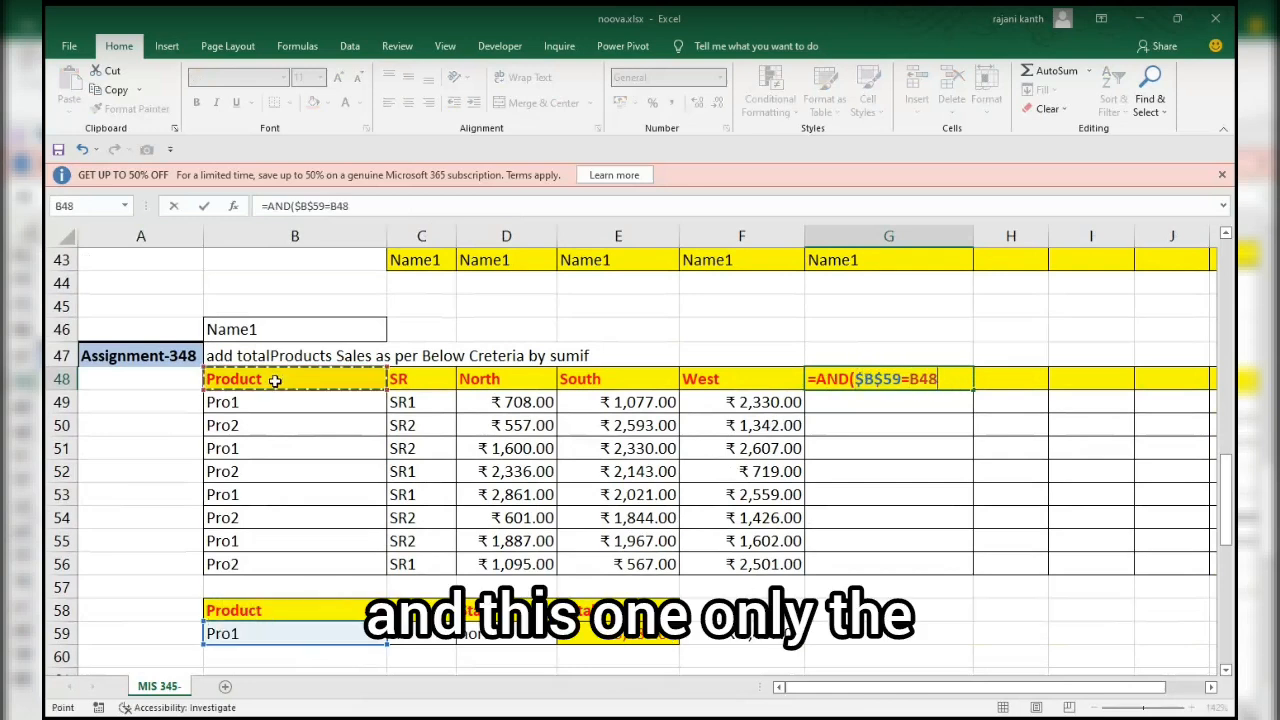
{"action": "key", "text": "F4"}
{"action": "key", "text": "F4"}
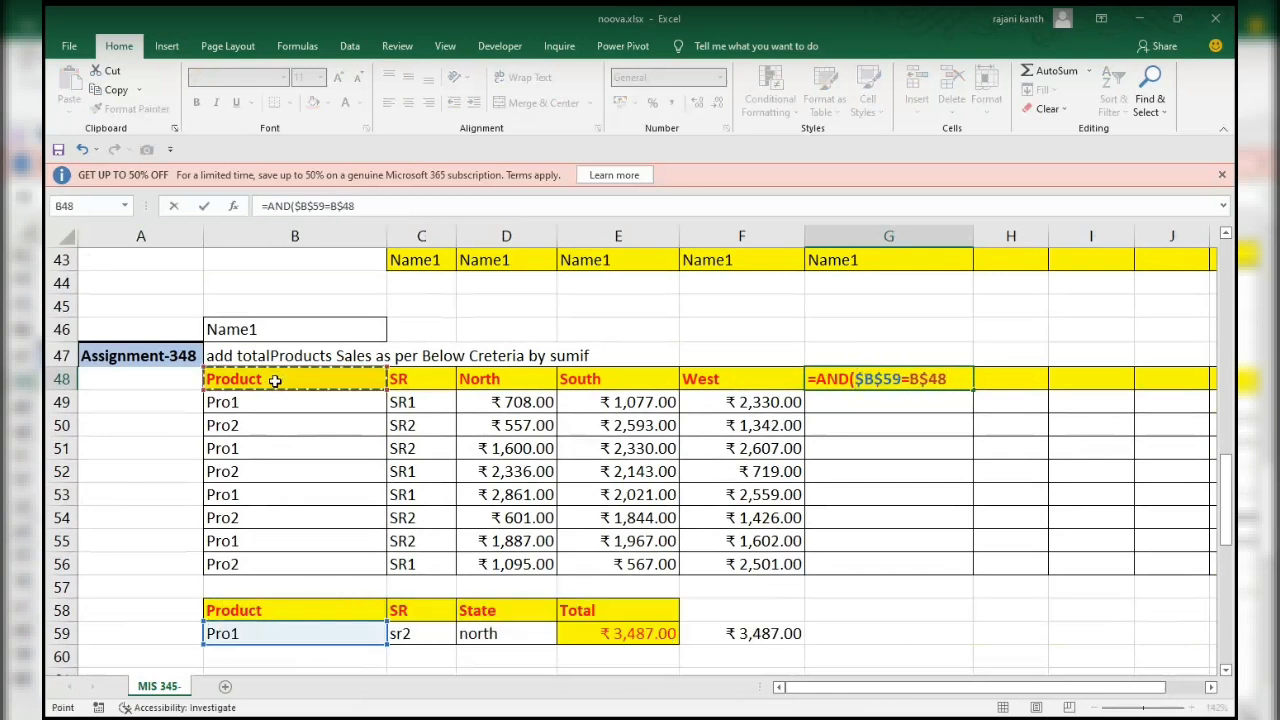
{"action": "key", "text": "F4"}
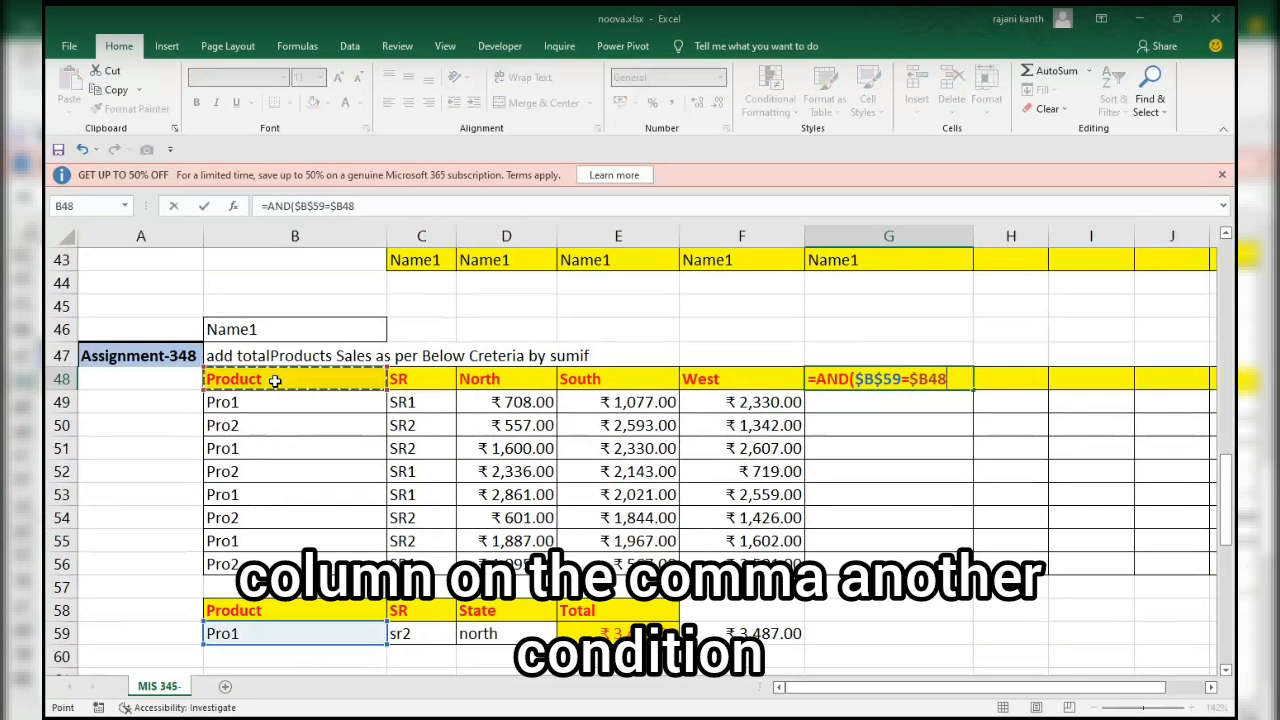
{"action": "type", "text": ","}
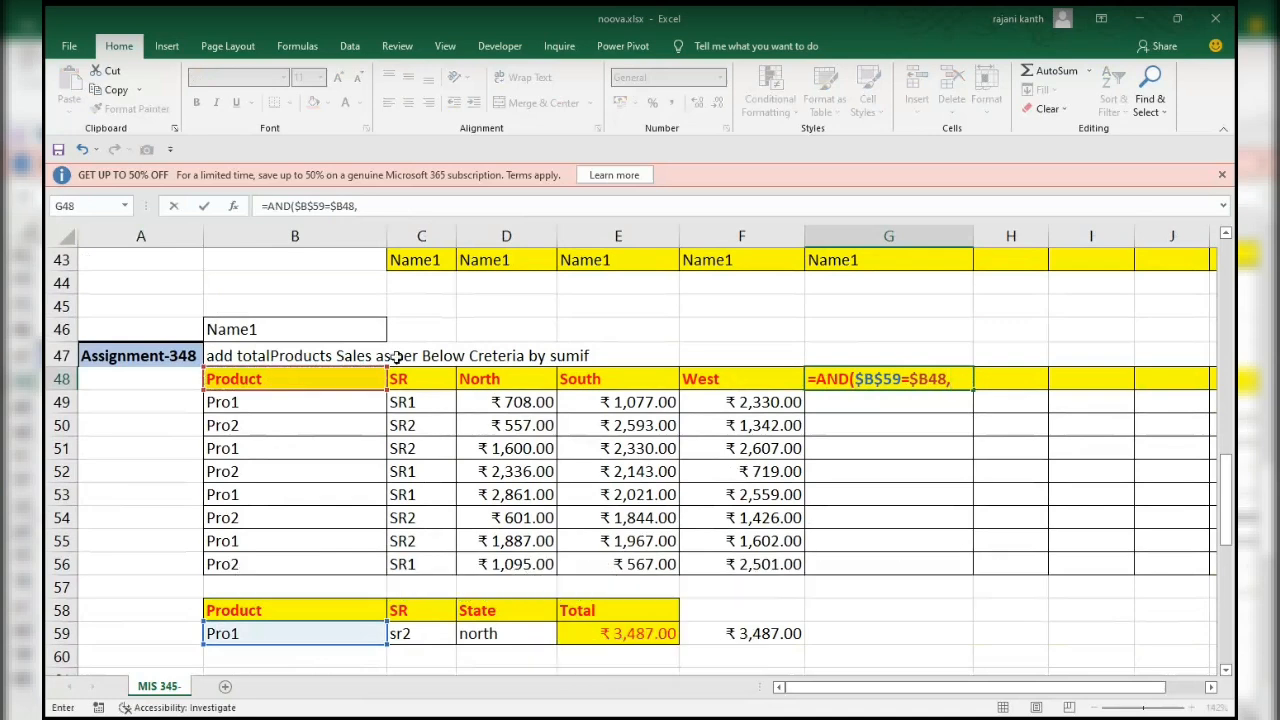
Add the second AND condition $C$59=$C48, comparing the fixed SR criterion with the column-locked SR column.
{"action": "left_click", "coordinate": [433, 630]}
{"action": "scroll", "coordinate": [433, 630], "scroll_direction": "up", "scroll_amount": 1}
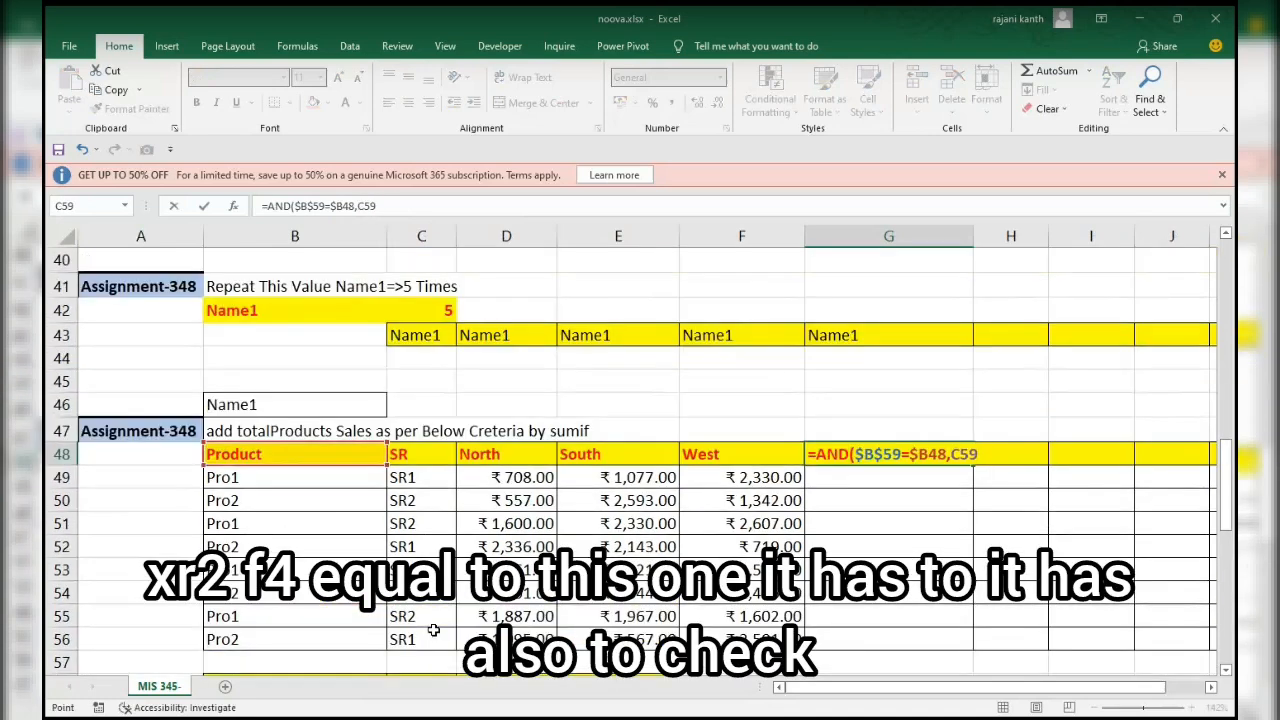
{"action": "key", "text": "F4"}
{"action": "type", "text": "="}
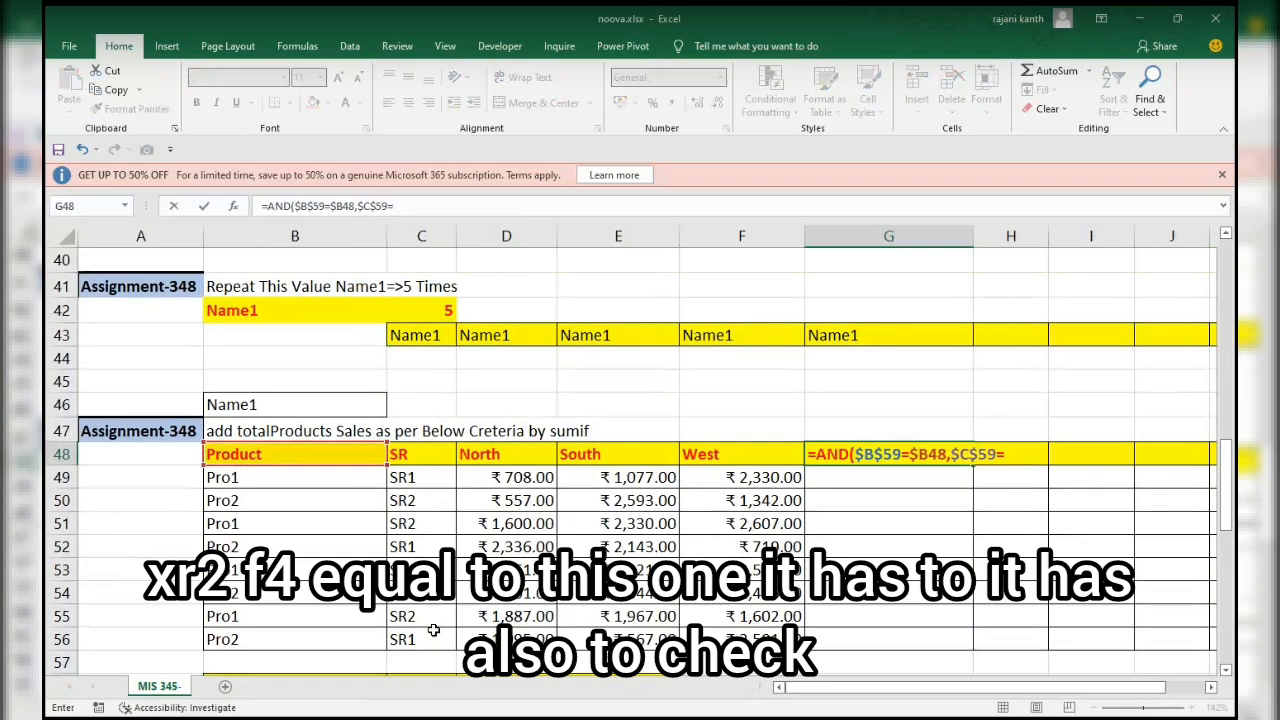
{"action": "left_click", "coordinate": [402, 455]}
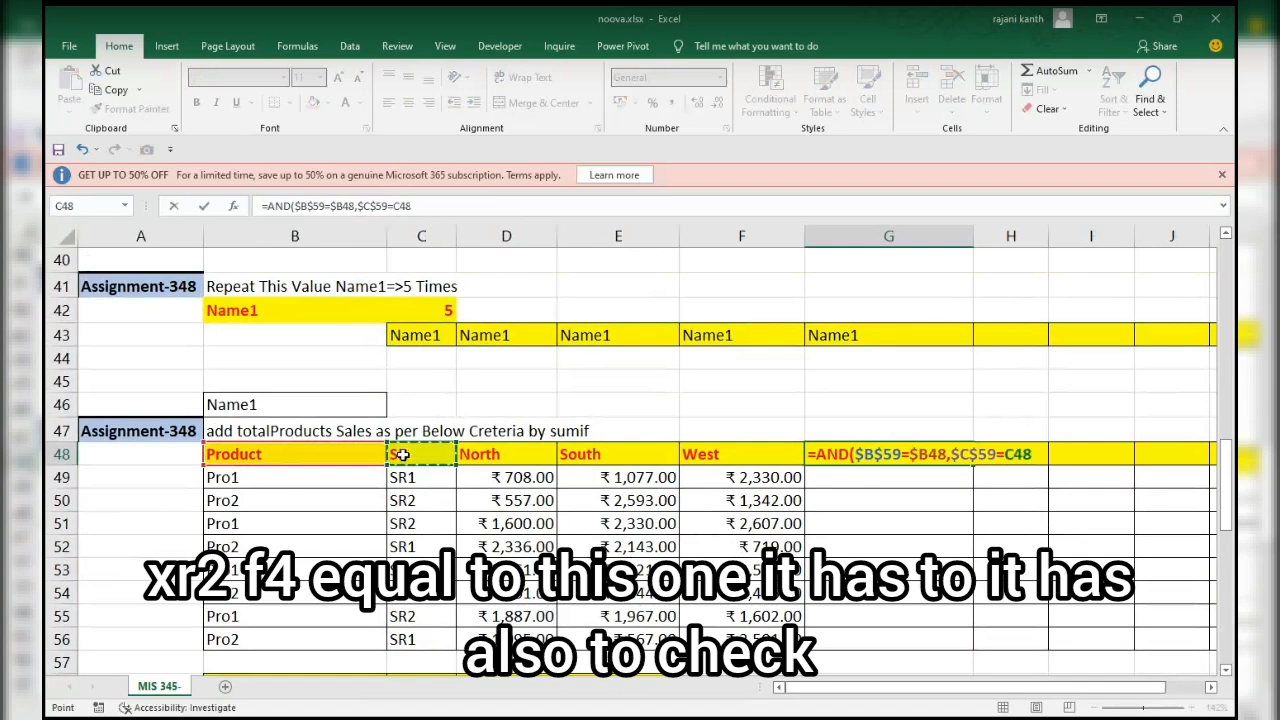
{"action": "key", "text": "F4"}
{"action": "key", "text": "F4"}
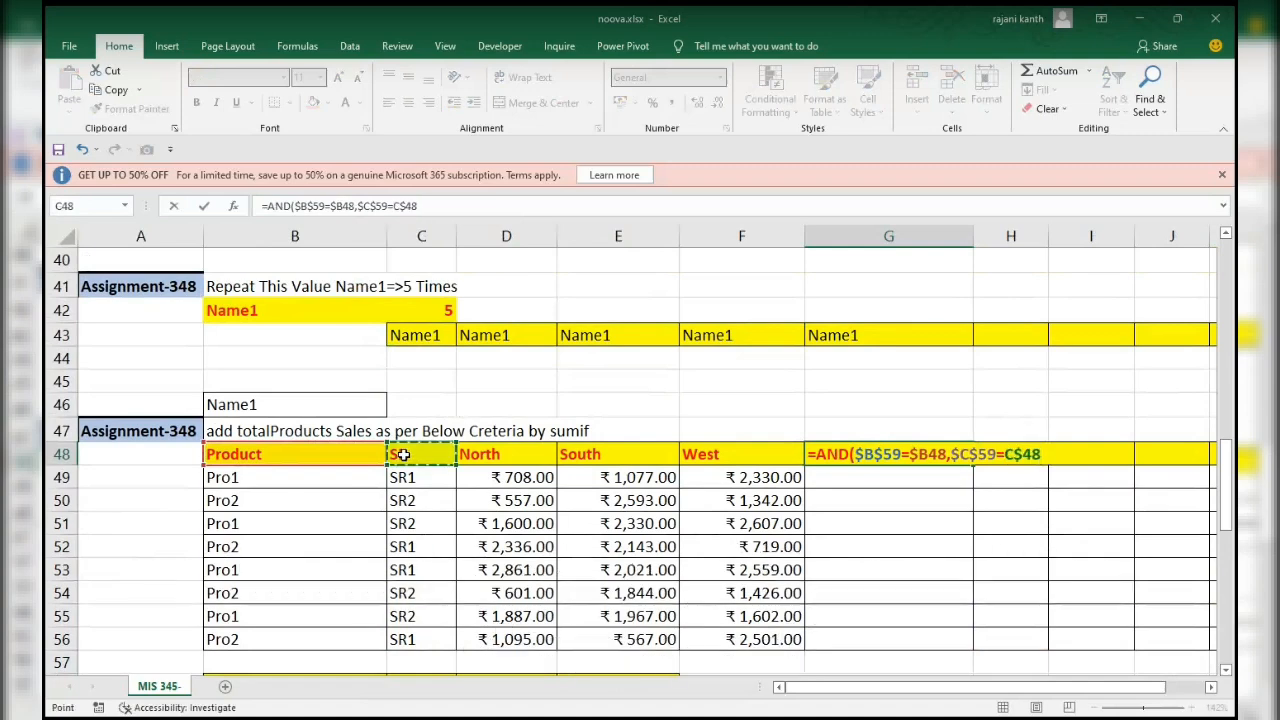
{"action": "key", "text": "F4"}
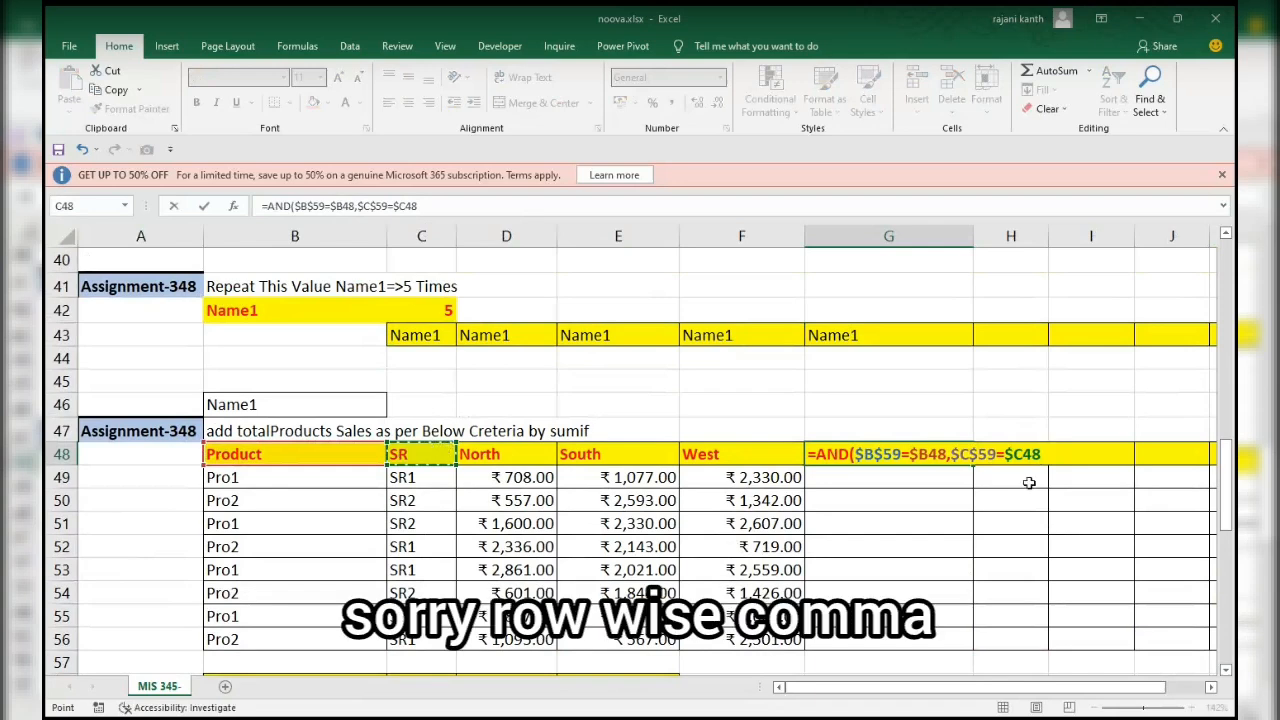
{"action": "type", "text": ","}
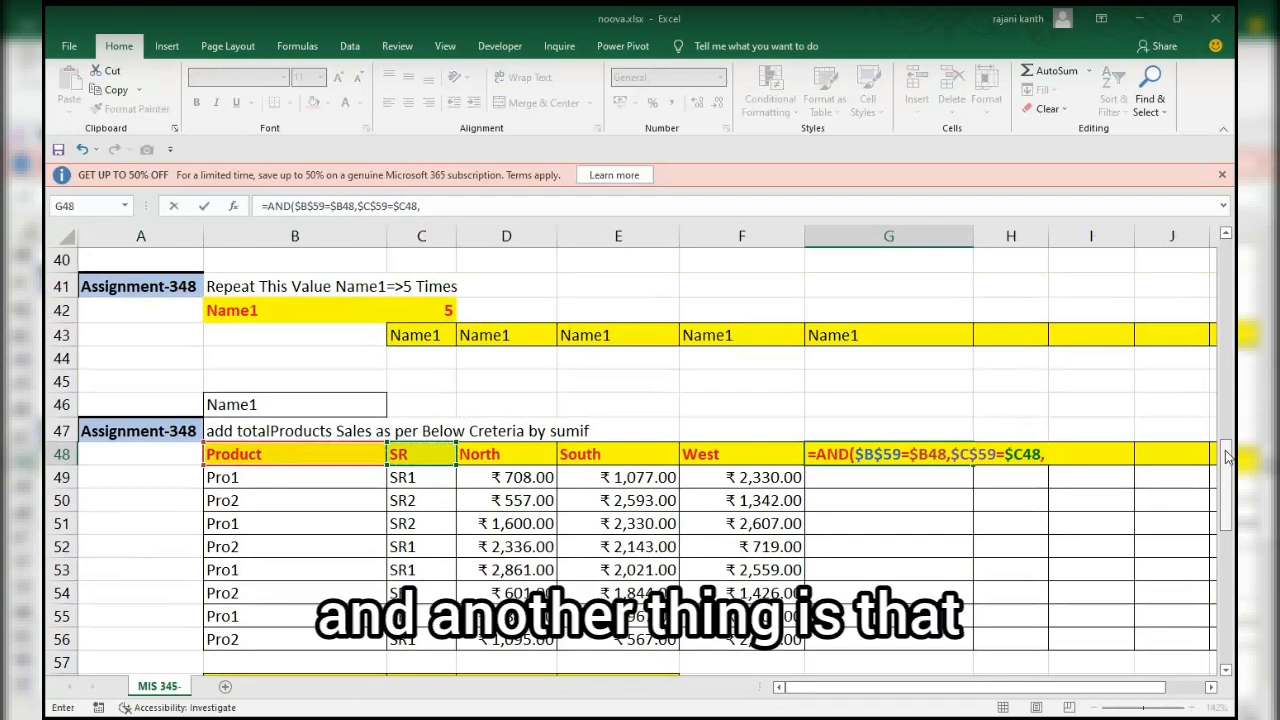
Complete the AND formula with the state condition $D$59=D$48 and fill it across G48:K56.
{"action": "left_click_drag", "start_coordinate": [1228, 456], "coordinate": [1228, 470]}
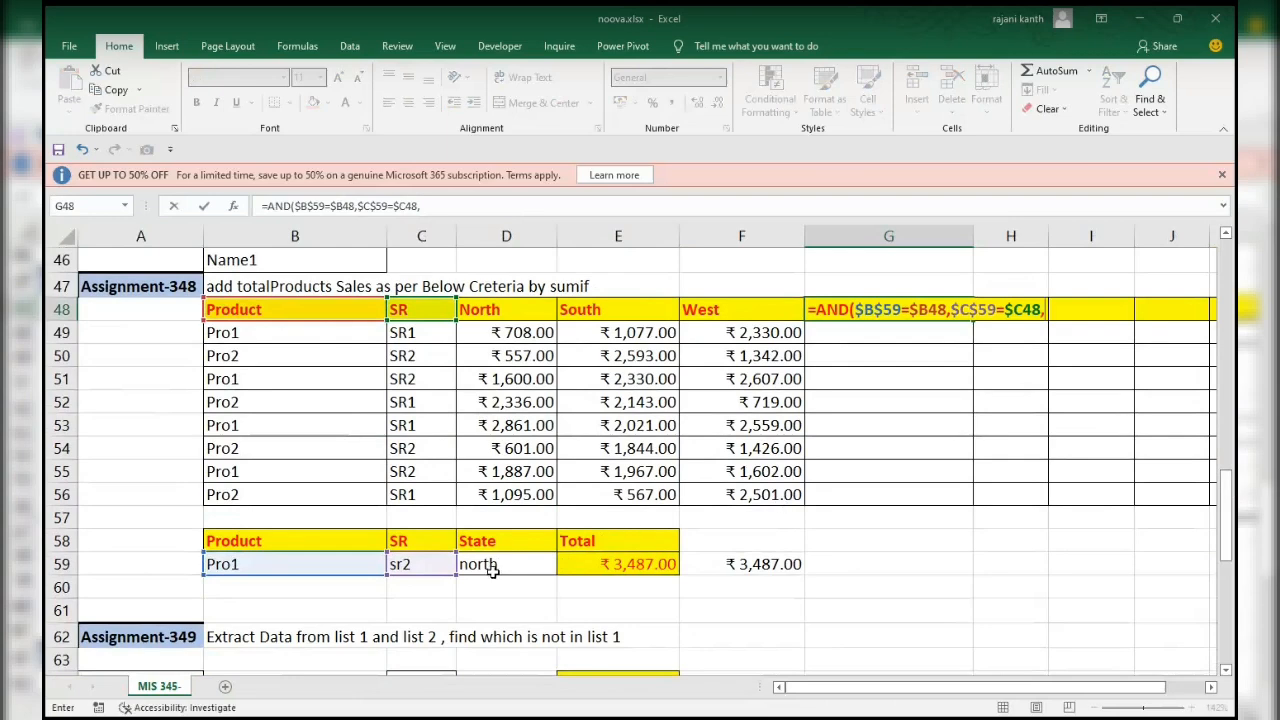
{"action": "left_click", "coordinate": [492, 569]}
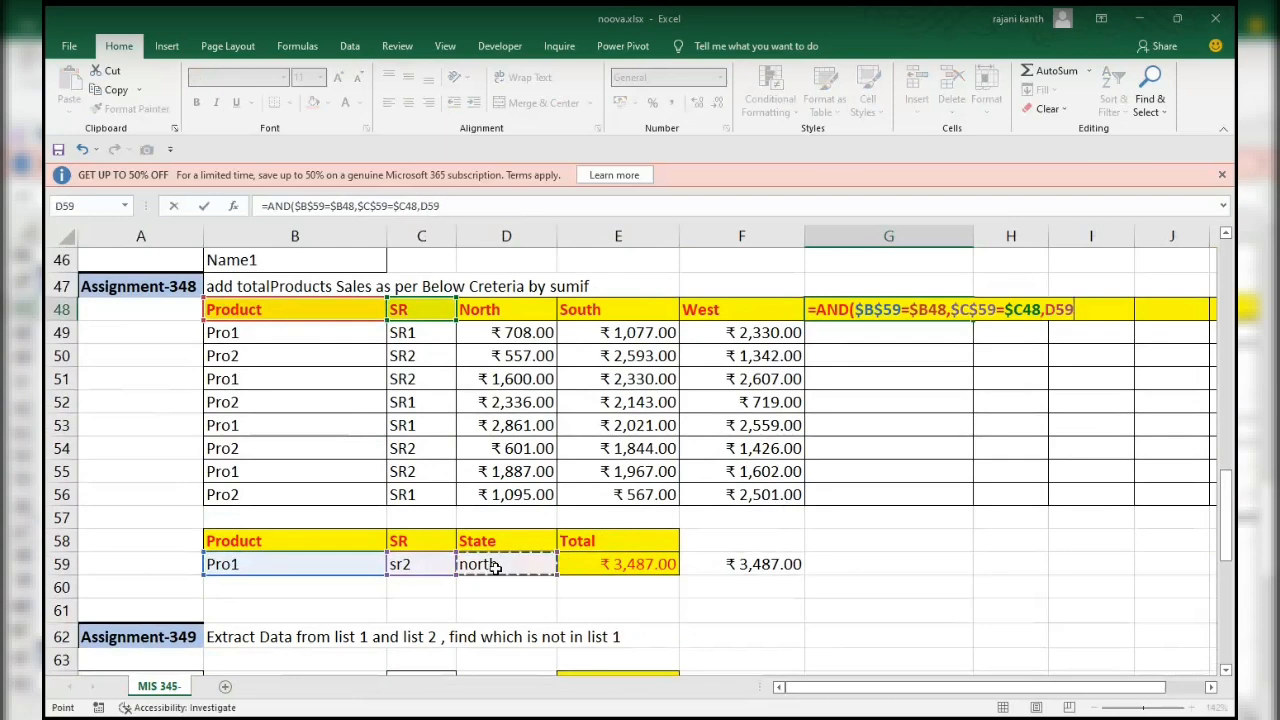
{"action": "key", "text": "F4"}
{"action": "type", "text": "="}
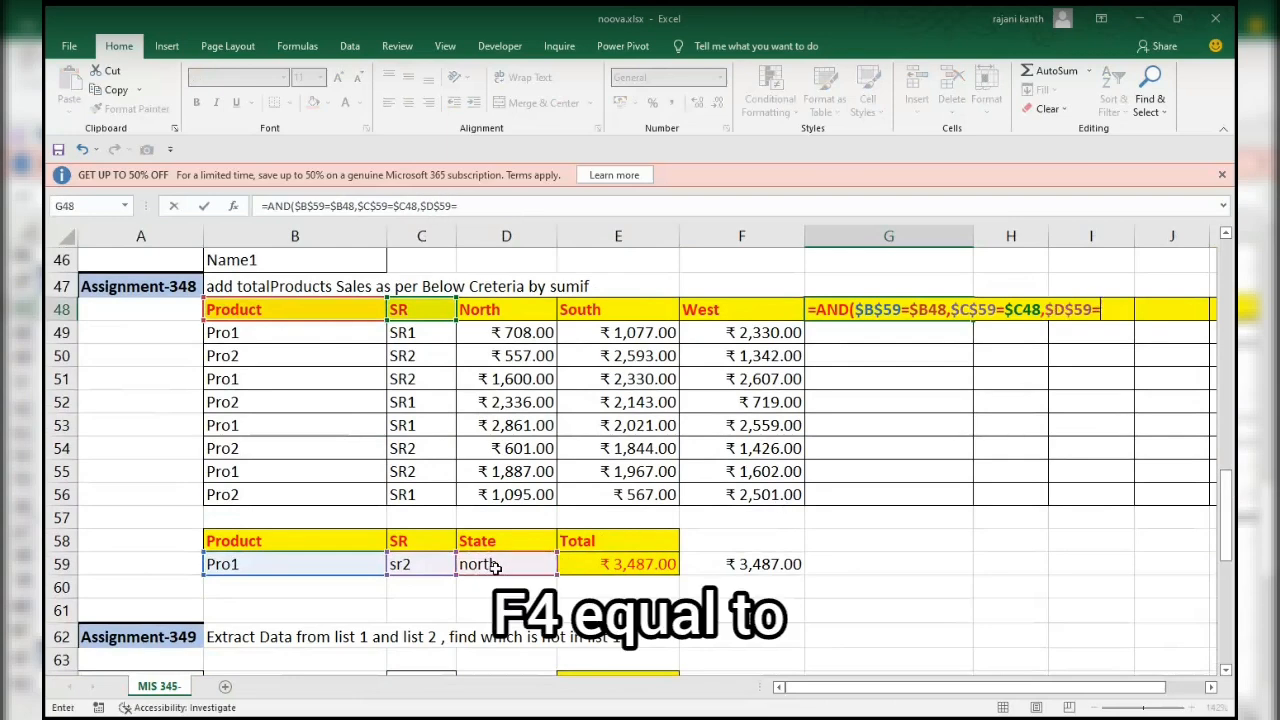
{"action": "left_click", "coordinate": [510, 313]}
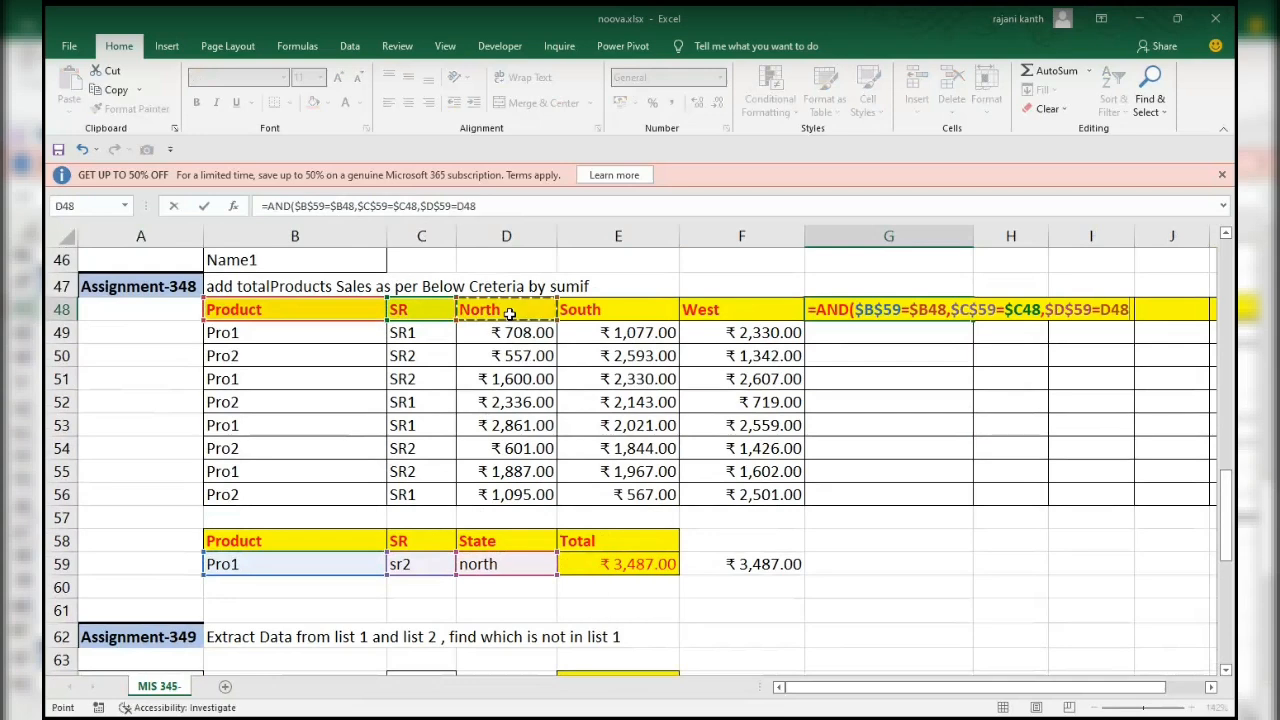
{"action": "key", "text": "F4"}
{"action": "key", "text": "F4"}
{"action": "key", "text": "ctrl+Return"}
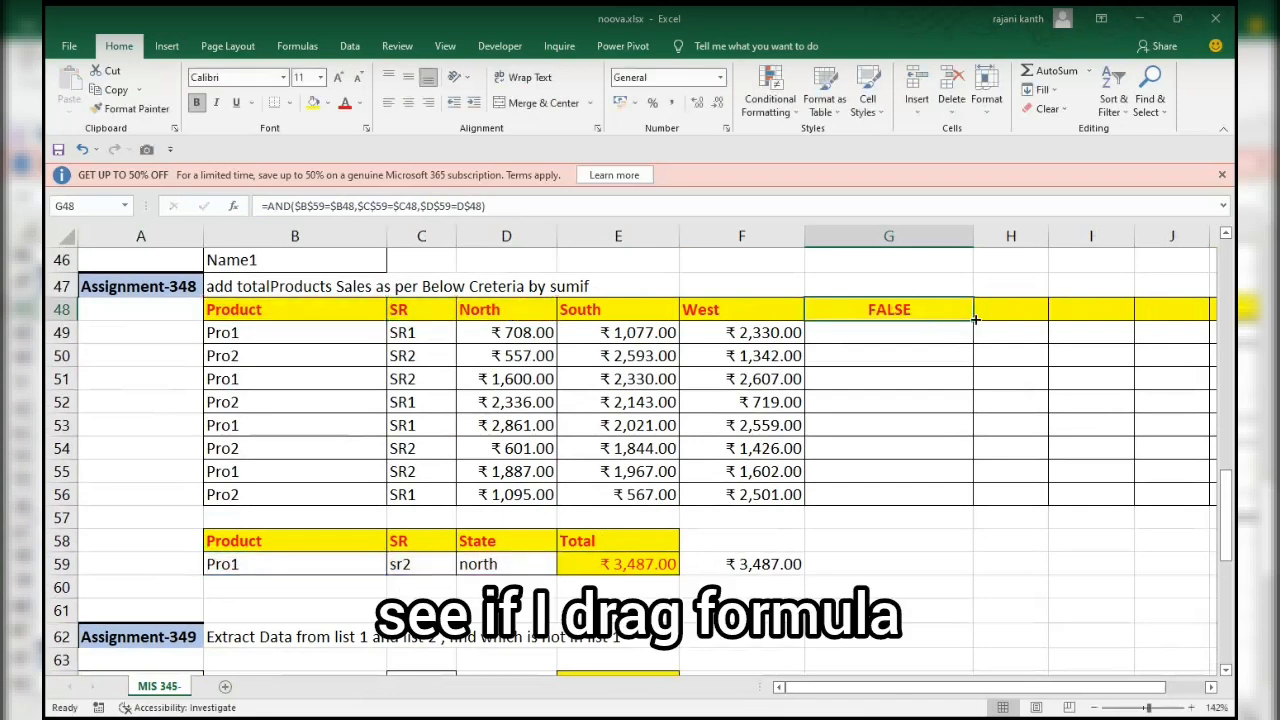
{"action": "left_click_drag", "start_coordinate": [975, 319], "coordinate": [966, 508]}
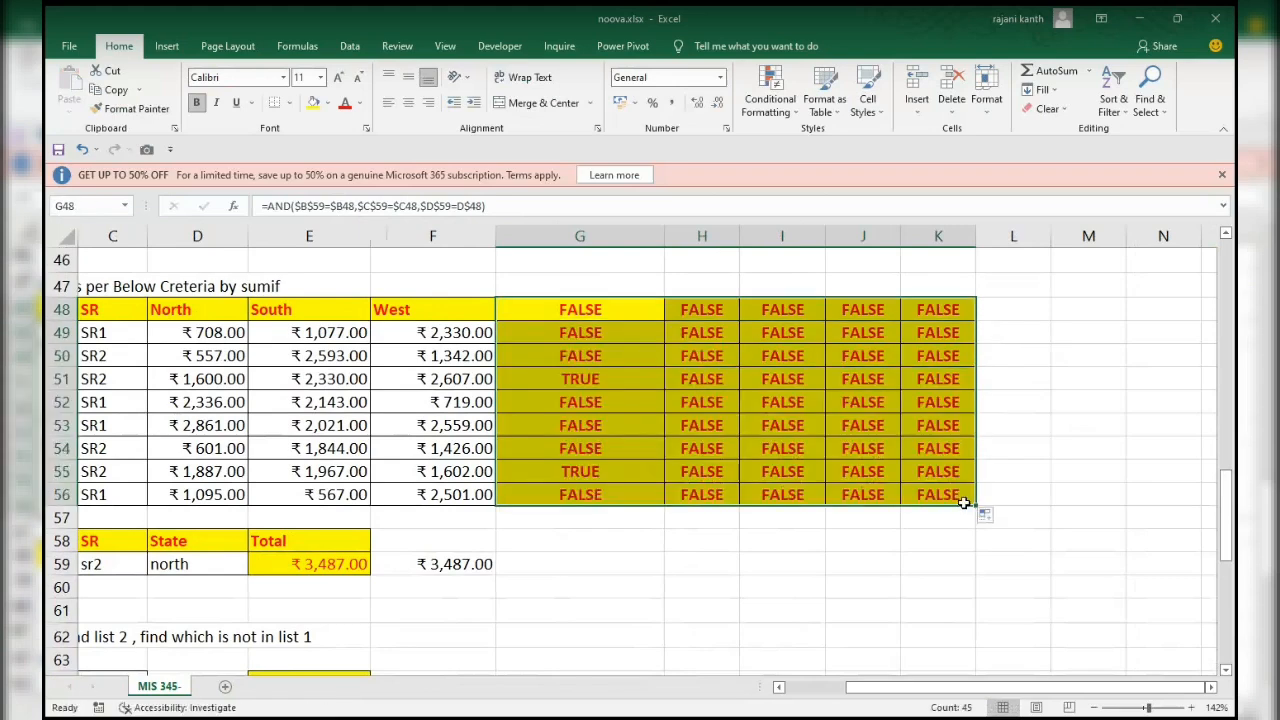
Inspect the filled AND formulas in G51, H51 and J51 to check which cells each one references.
{"action": "left_click", "coordinate": [577, 378]}
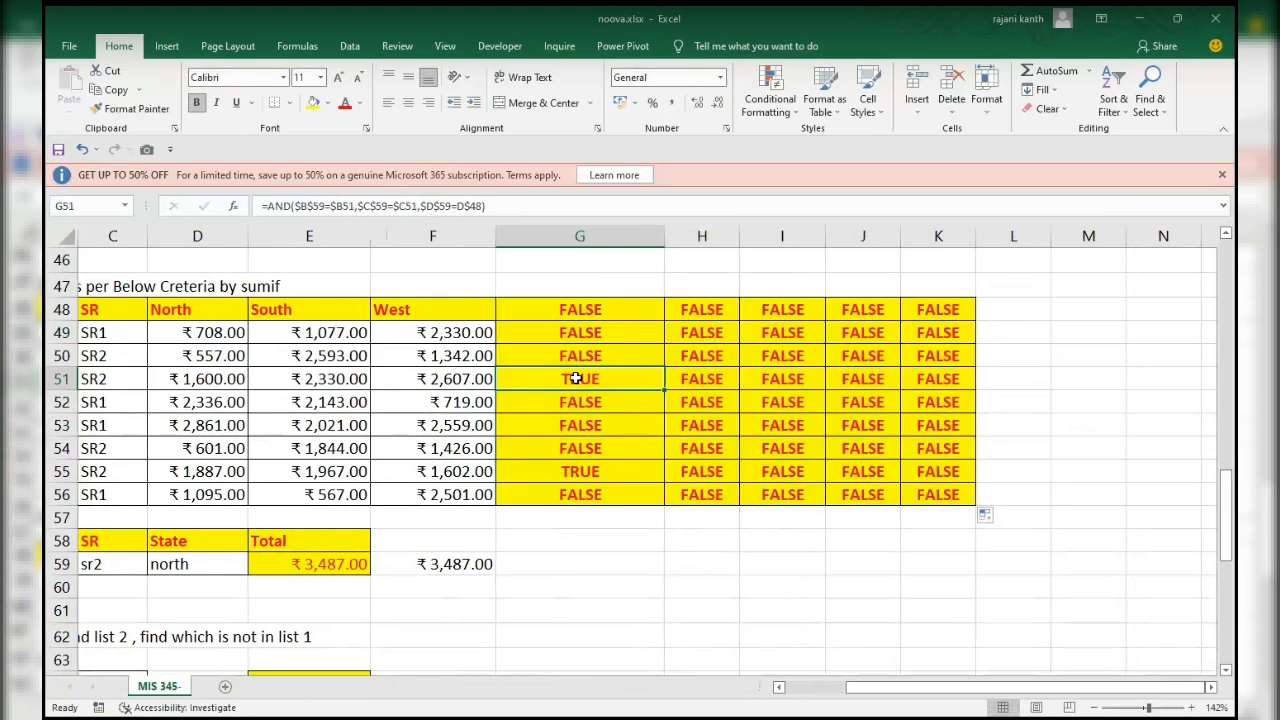
{"action": "left_click_drag", "start_coordinate": [896, 688], "coordinate": [822, 693]}
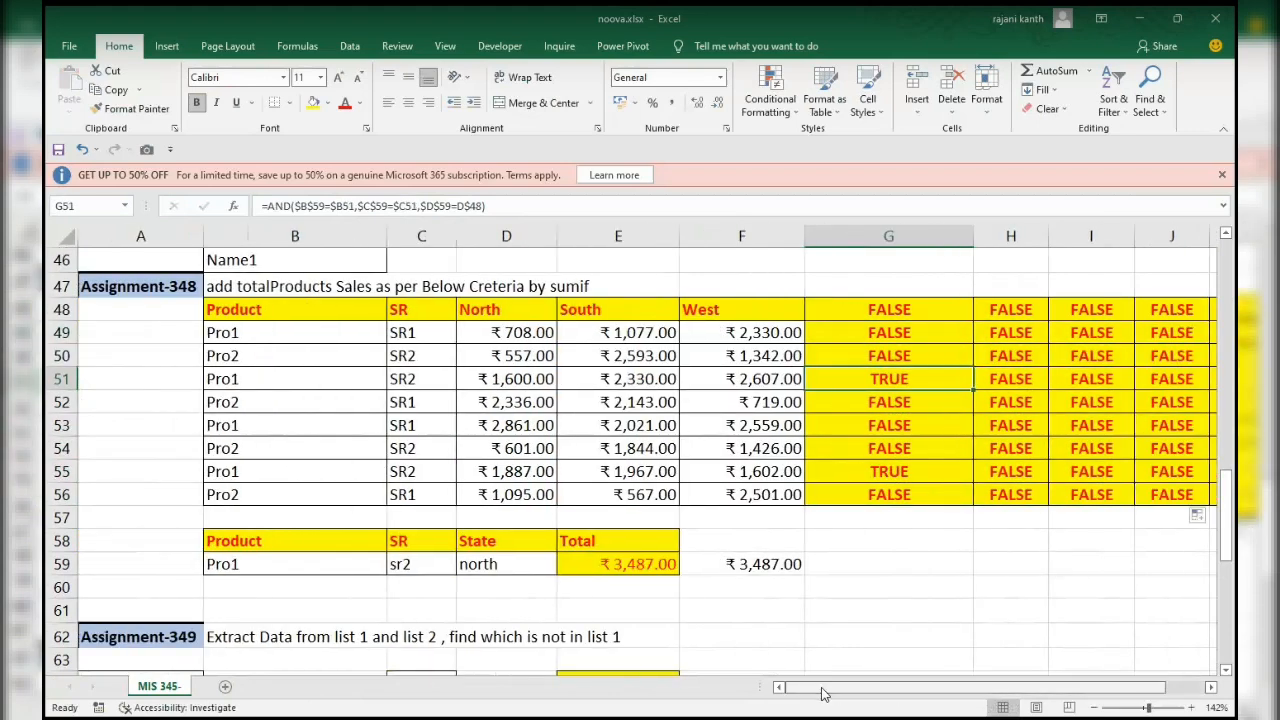
{"action": "left_click", "coordinate": [1016, 380]}
{"action": "scroll", "coordinate": [1016, 380], "scroll_direction": "up", "scroll_amount": 1}
{"action": "key", "text": "F2"}
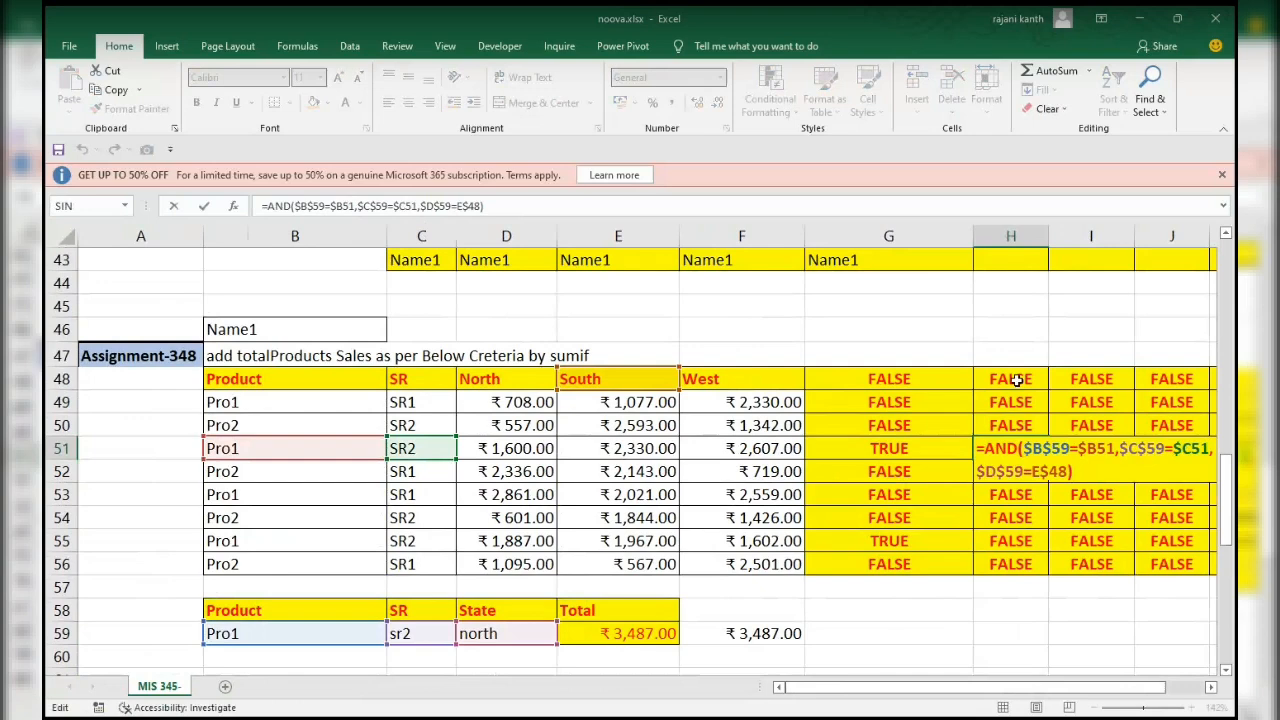
{"action": "key", "text": "Return"}
{"action": "left_click", "coordinate": [1168, 449]}
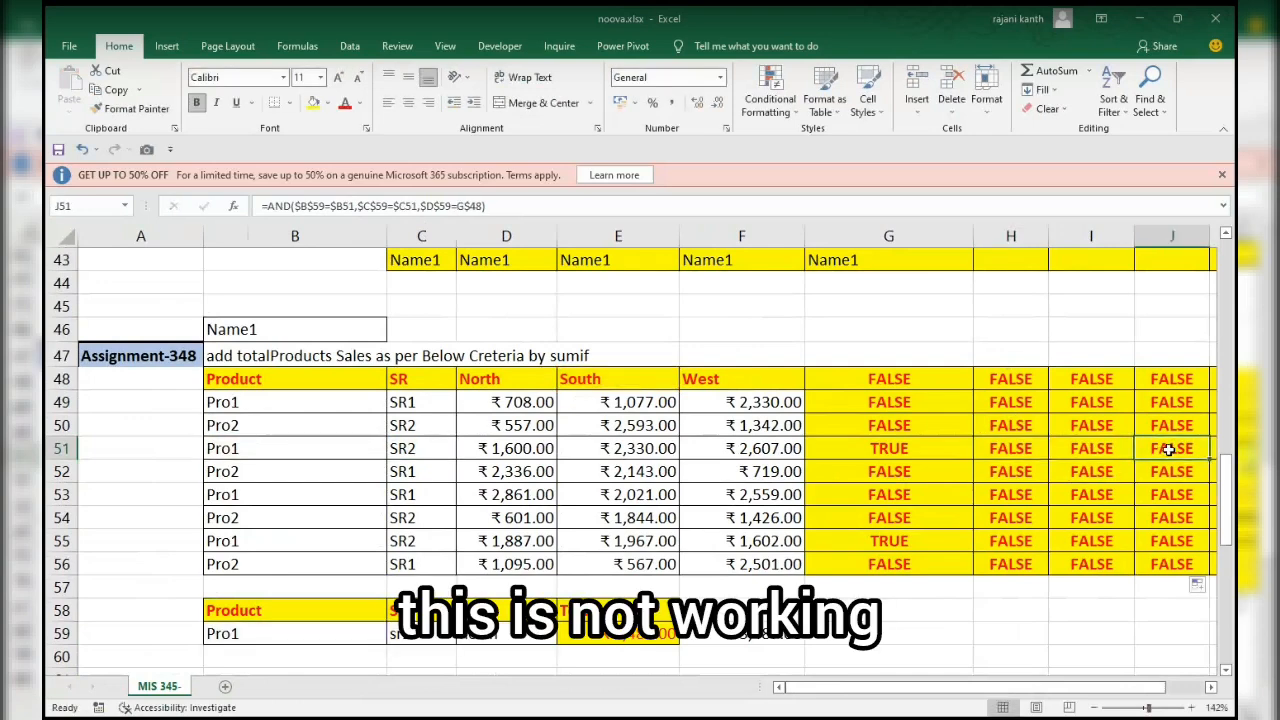
Examine the AND formulas cell by cell along row 51, down column G and across row 55 to check their references.
{"action": "scroll", "coordinate": [1168, 449], "scroll_direction": "right", "scroll_amount": 3}
{"action": "key", "text": "Left"}
{"action": "key", "text": "Left"}
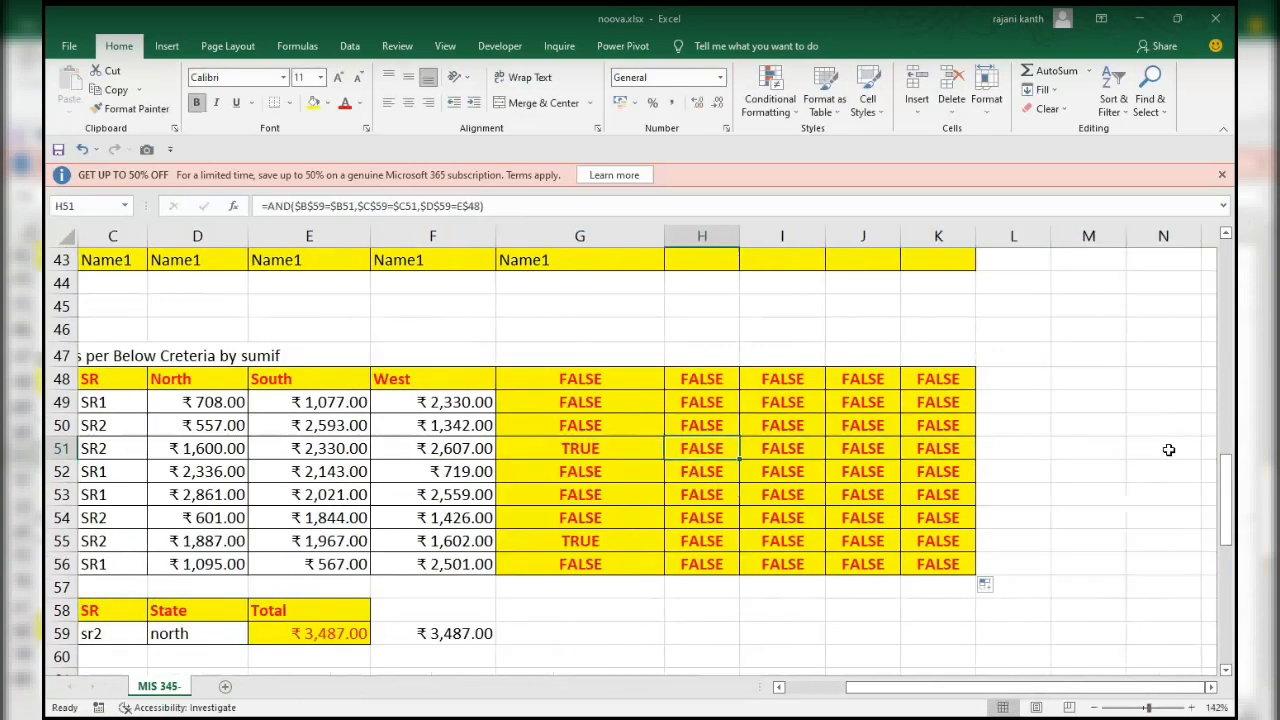
{"action": "key", "text": "Left"}
{"action": "key", "text": "Down"}
{"action": "key", "text": "Down"}
{"action": "key", "text": "Down"}
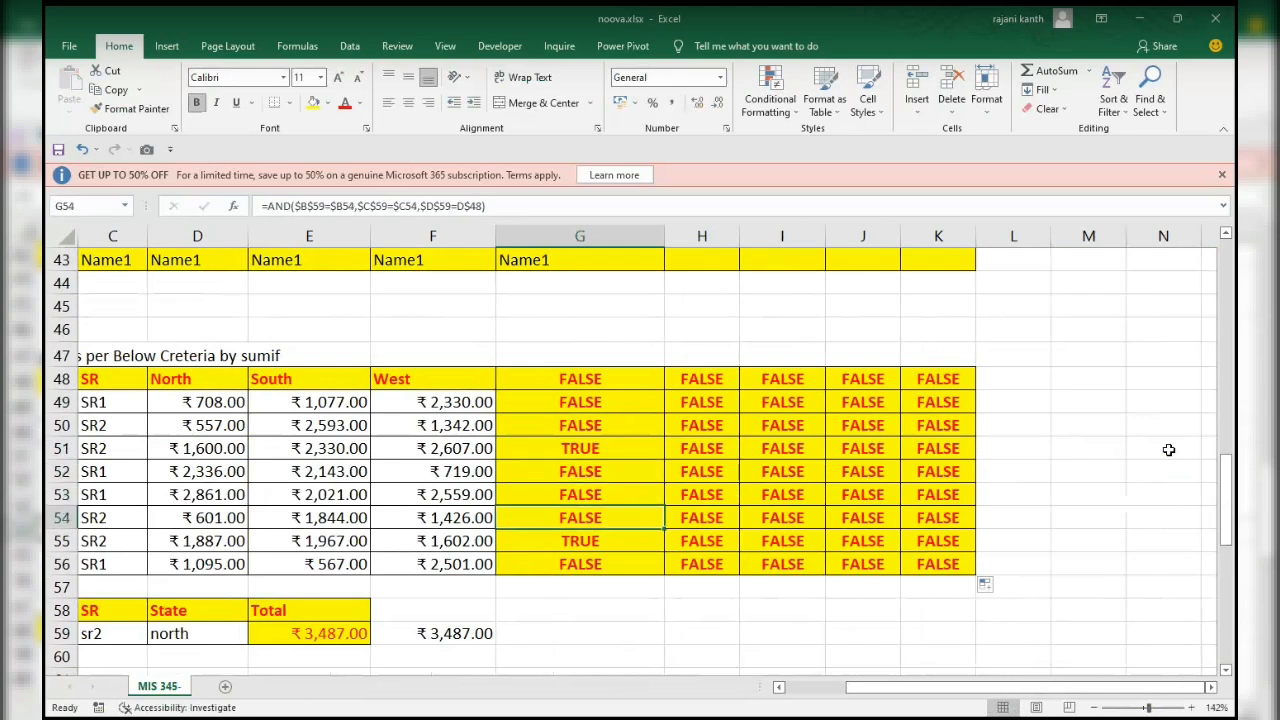
{"action": "key", "text": "Down"}
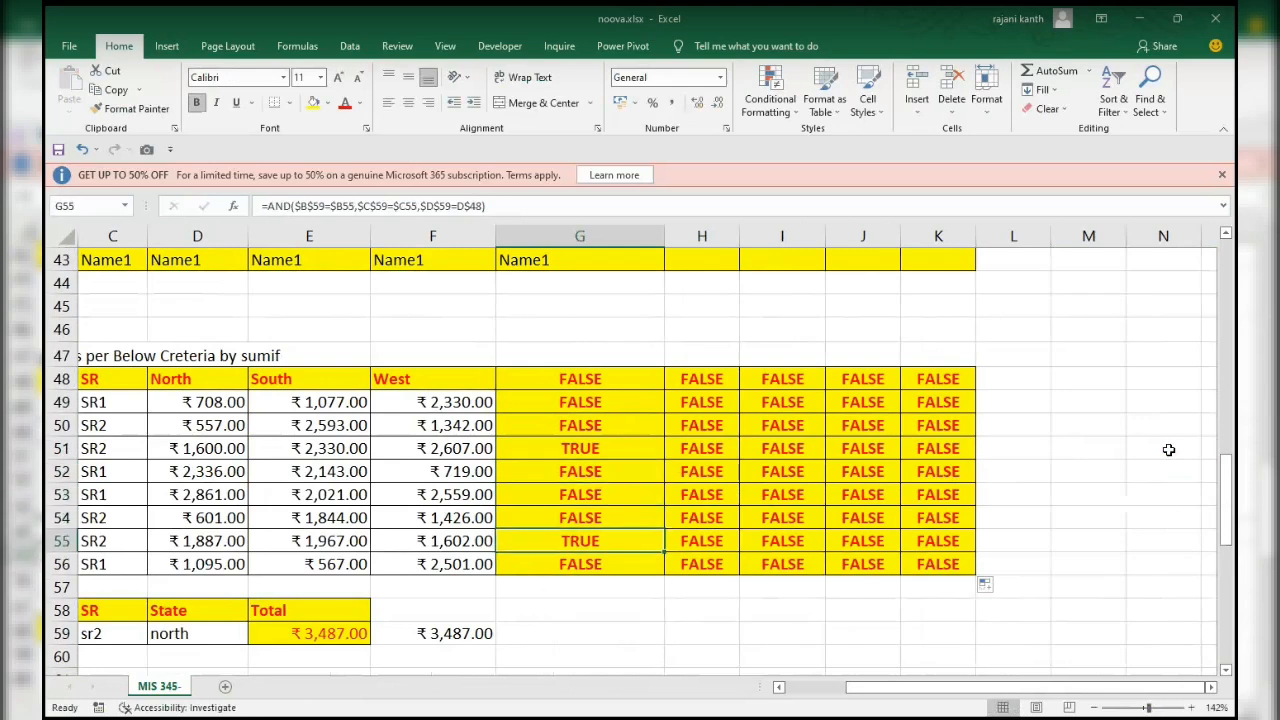
{"action": "key", "text": "Right"}
{"action": "key", "text": "Right"}
{"action": "key", "text": "Right"}
{"action": "key", "text": "Right"}
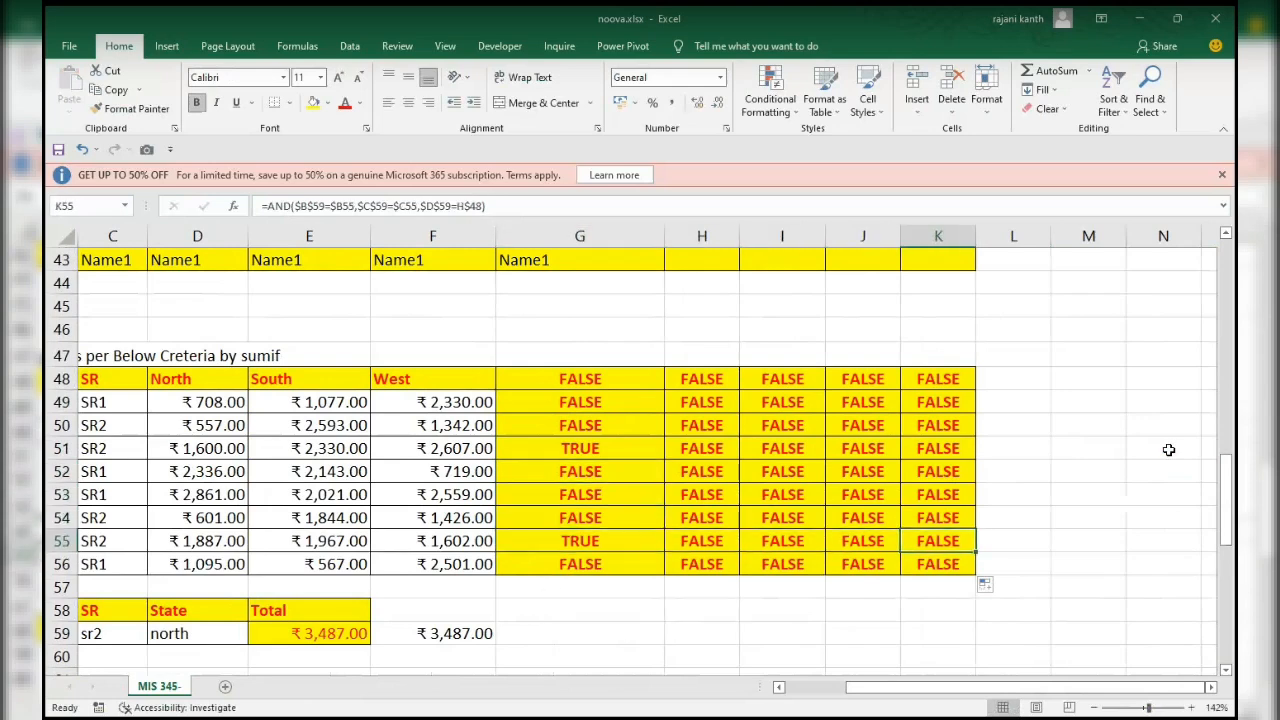
{"action": "key", "text": "Left"}
{"action": "key", "text": "Left"}
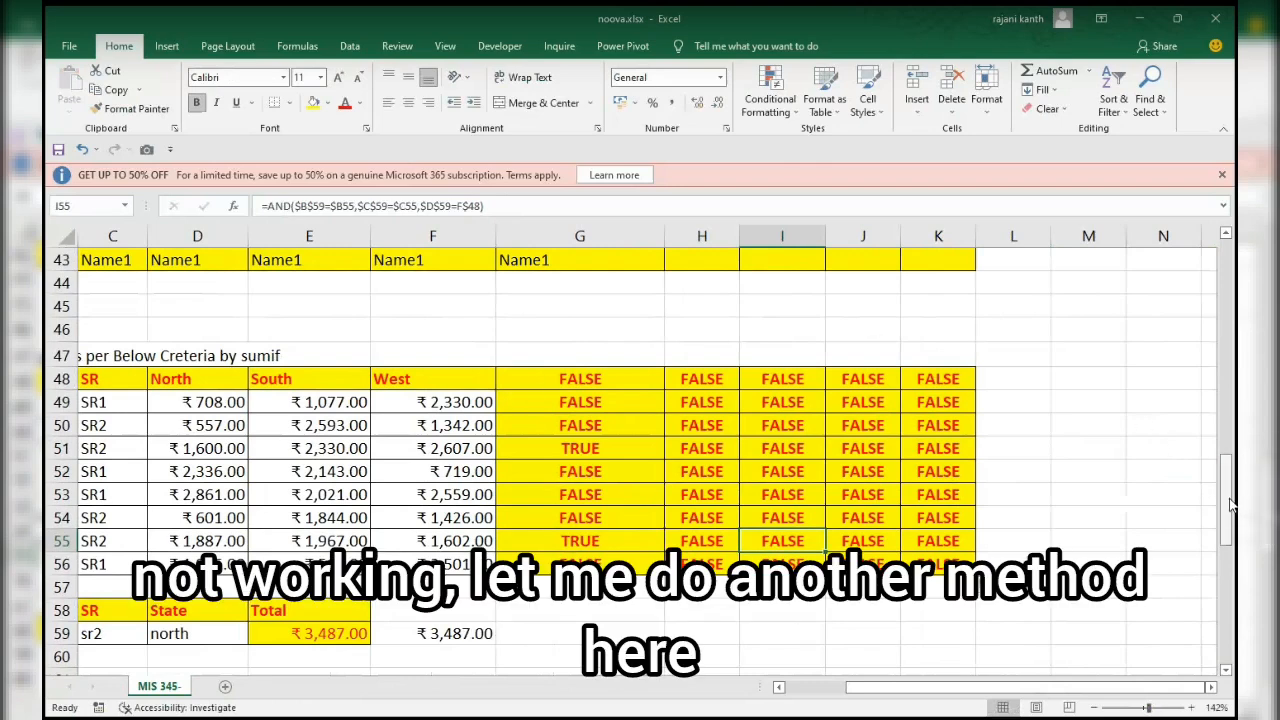
{"action": "left_click_drag", "start_coordinate": [1231, 505], "coordinate": [1231, 510]}
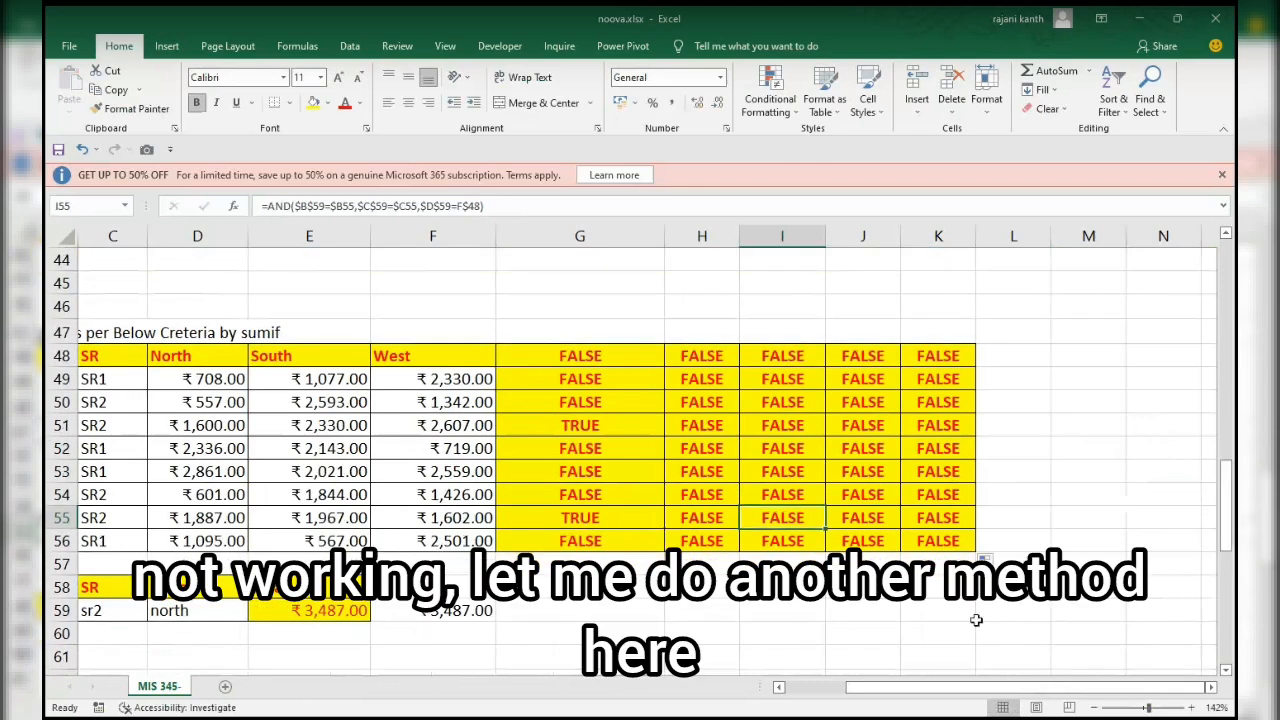
Replace the state condition in G48's AND formula with a MATCH function that looks up the fixed criterion $D$59.
{"action": "left_click", "coordinate": [615, 357]}
{"action": "double_click", "coordinate": [615, 357]}
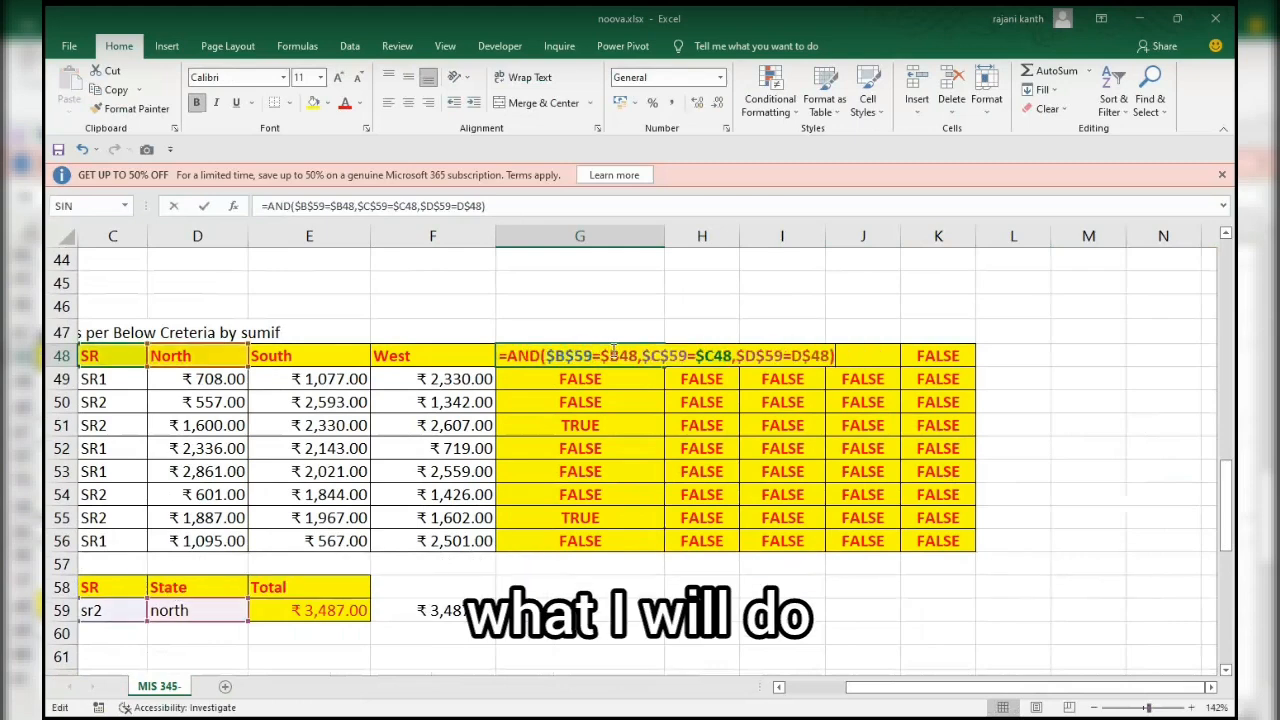
{"action": "left_click_drag", "start_coordinate": [737, 356], "coordinate": [831, 356]}
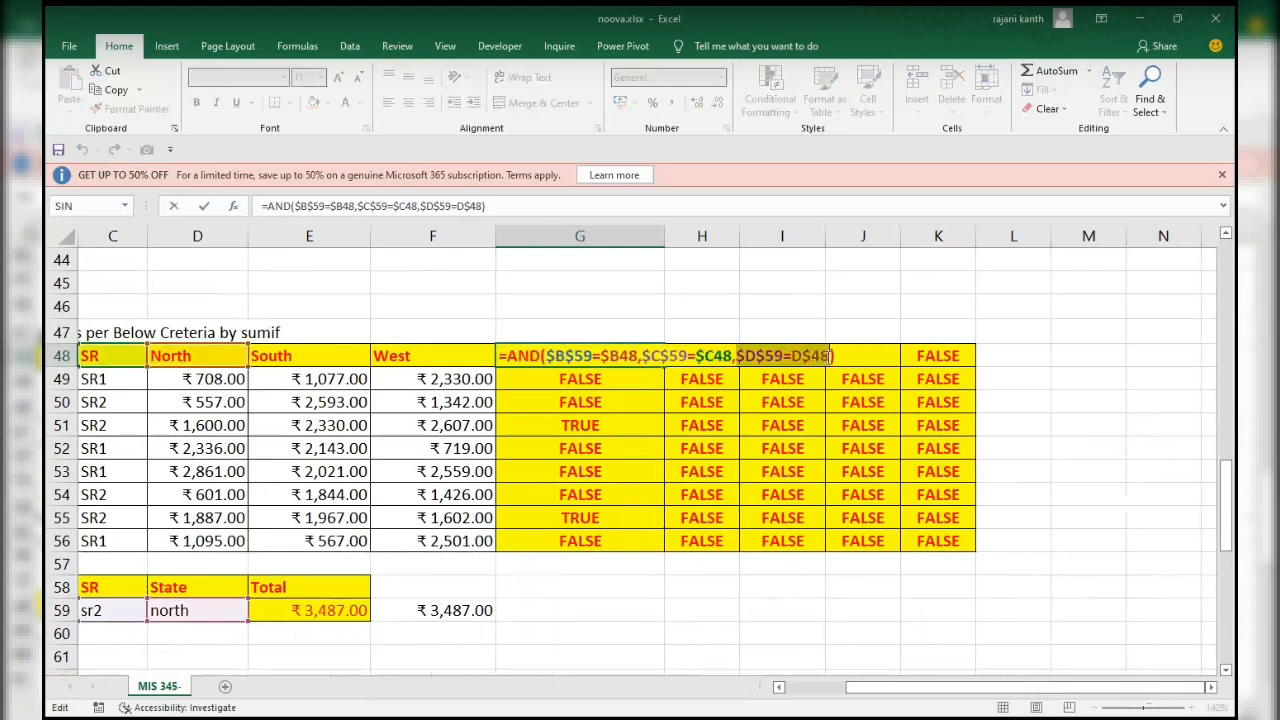
{"action": "type", "text": "match"}
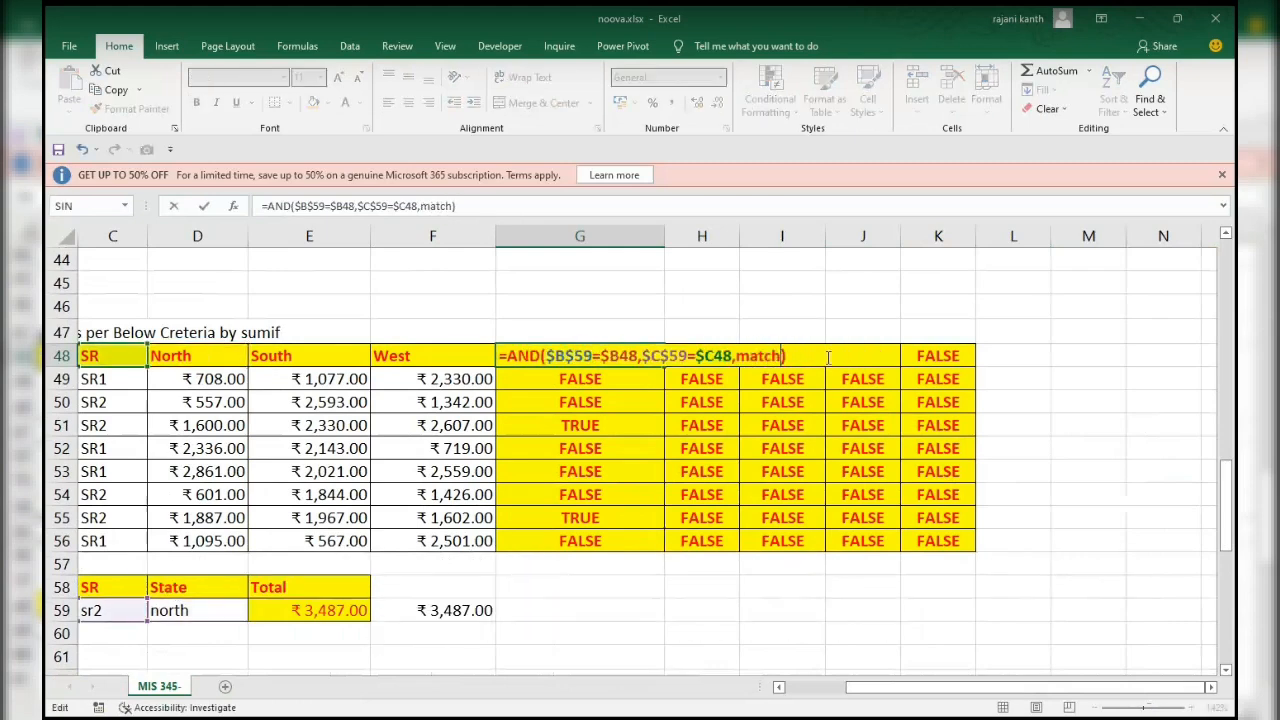
{"action": "key", "text": "Tab"}
{"action": "type", "text": ")"}
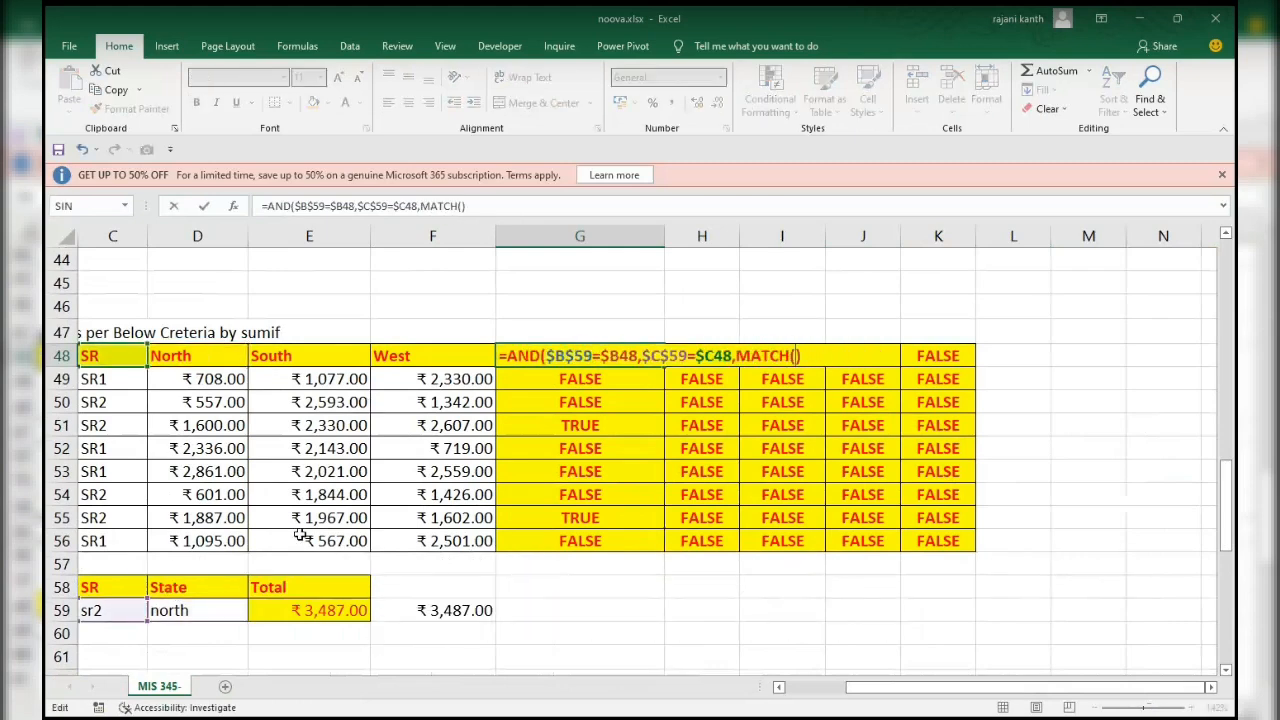
{"action": "left_click", "coordinate": [209, 612]}
{"action": "key", "text": "F4"}
{"action": "type", "text": ","}
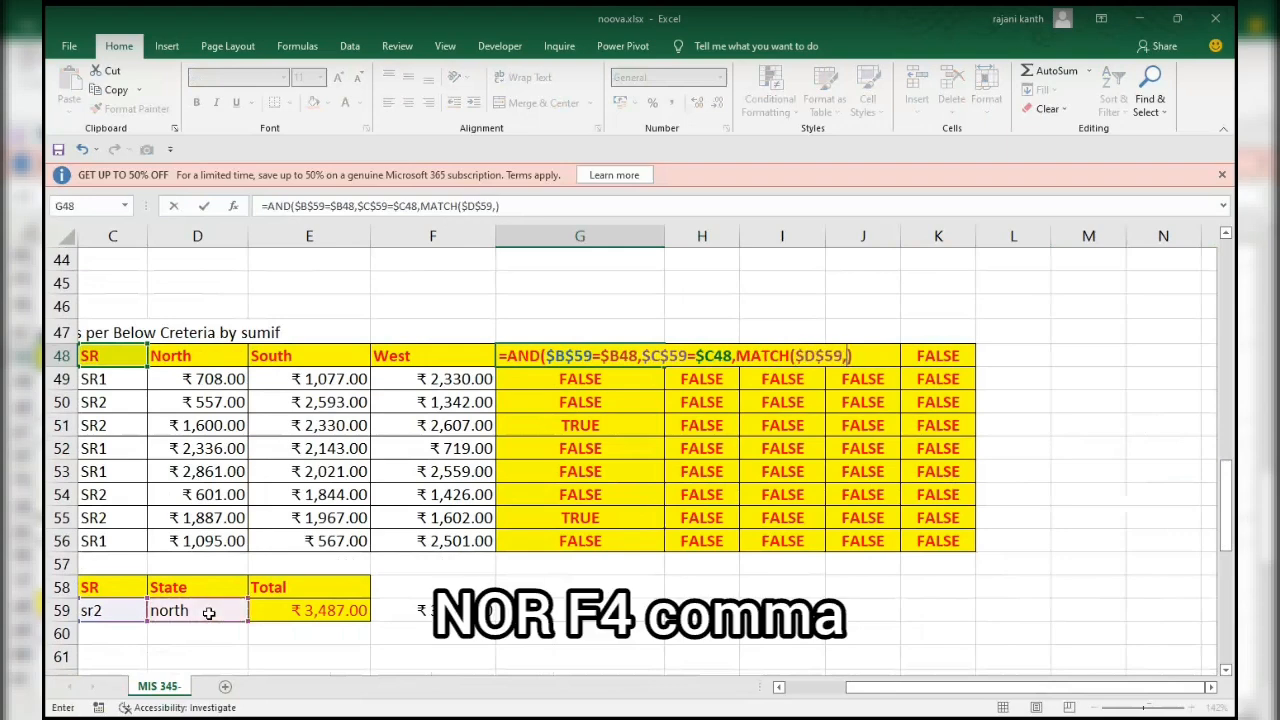
Complete the MATCH with header range $B$48:$F$48 and match type 0, and enter G48 as an array formula.
{"action": "scroll", "coordinate": [209, 612], "scroll_direction": "down", "scroll_amount": 1}
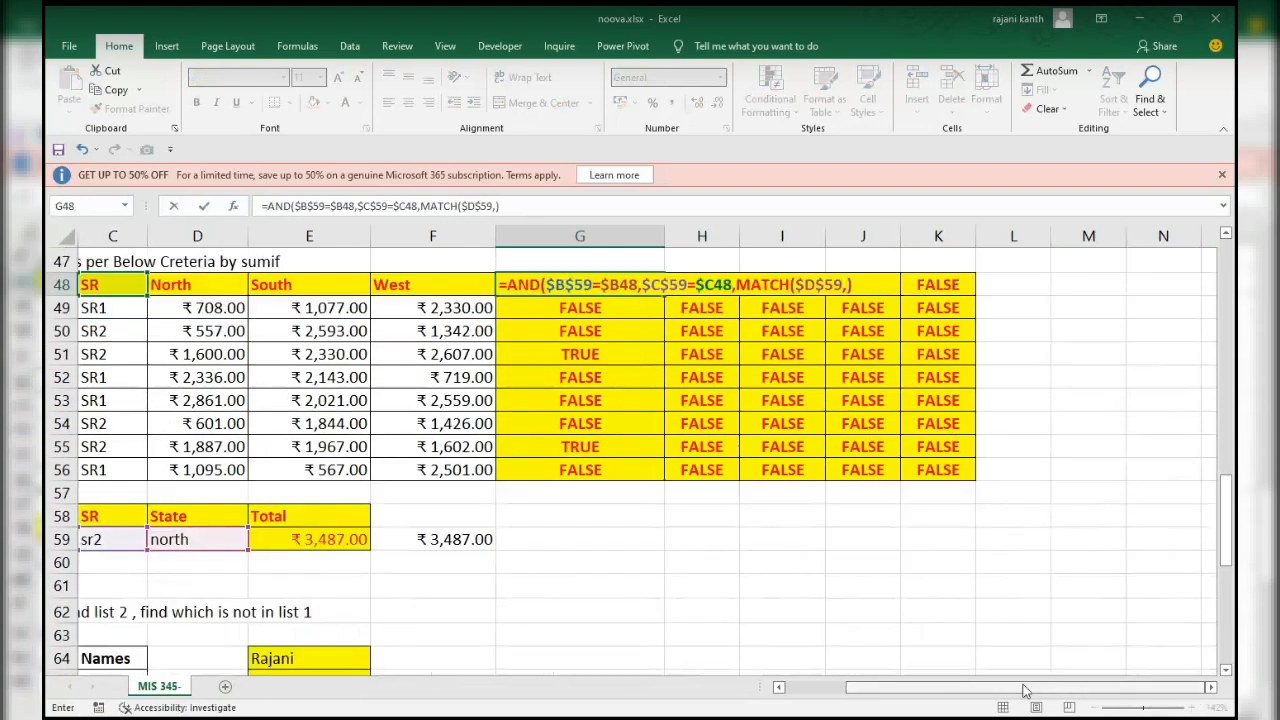
{"action": "left_click_drag", "start_coordinate": [1025, 692], "coordinate": [894, 697]}
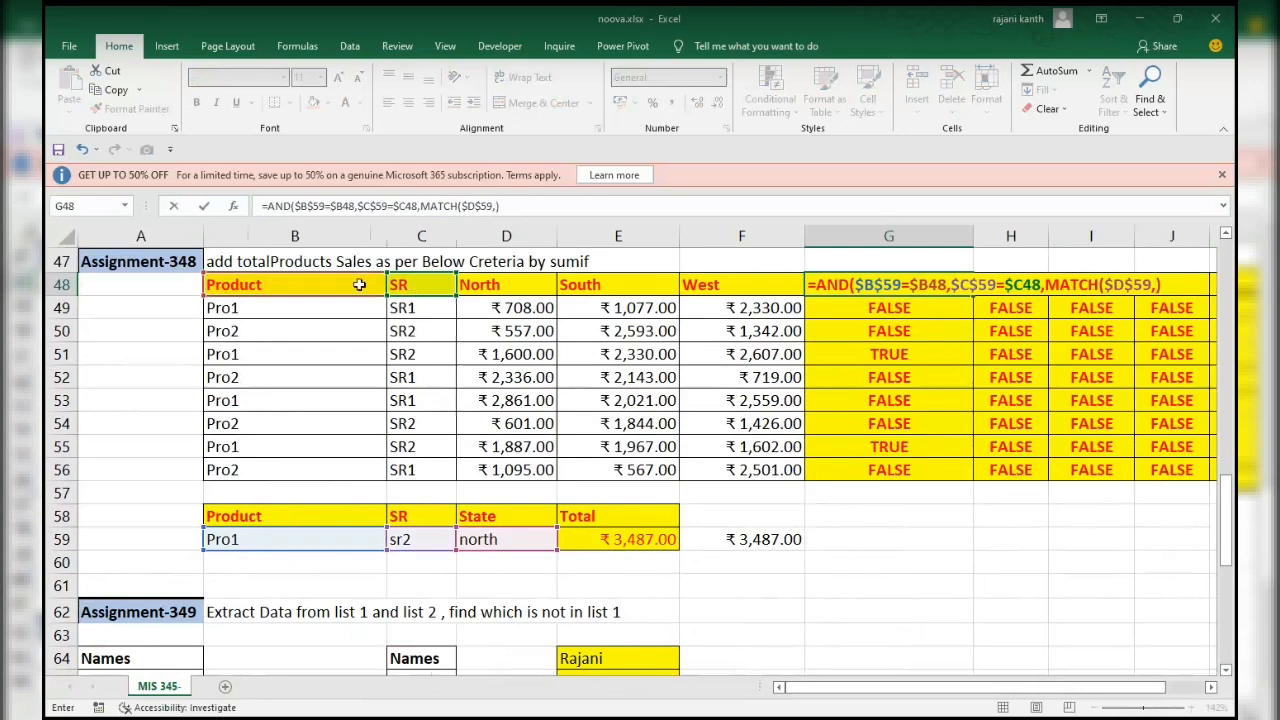
{"action": "left_click_drag", "start_coordinate": [325, 285], "coordinate": [420, 288]}
{"action": "left_click_drag", "start_coordinate": [654, 286], "coordinate": [750, 286]}
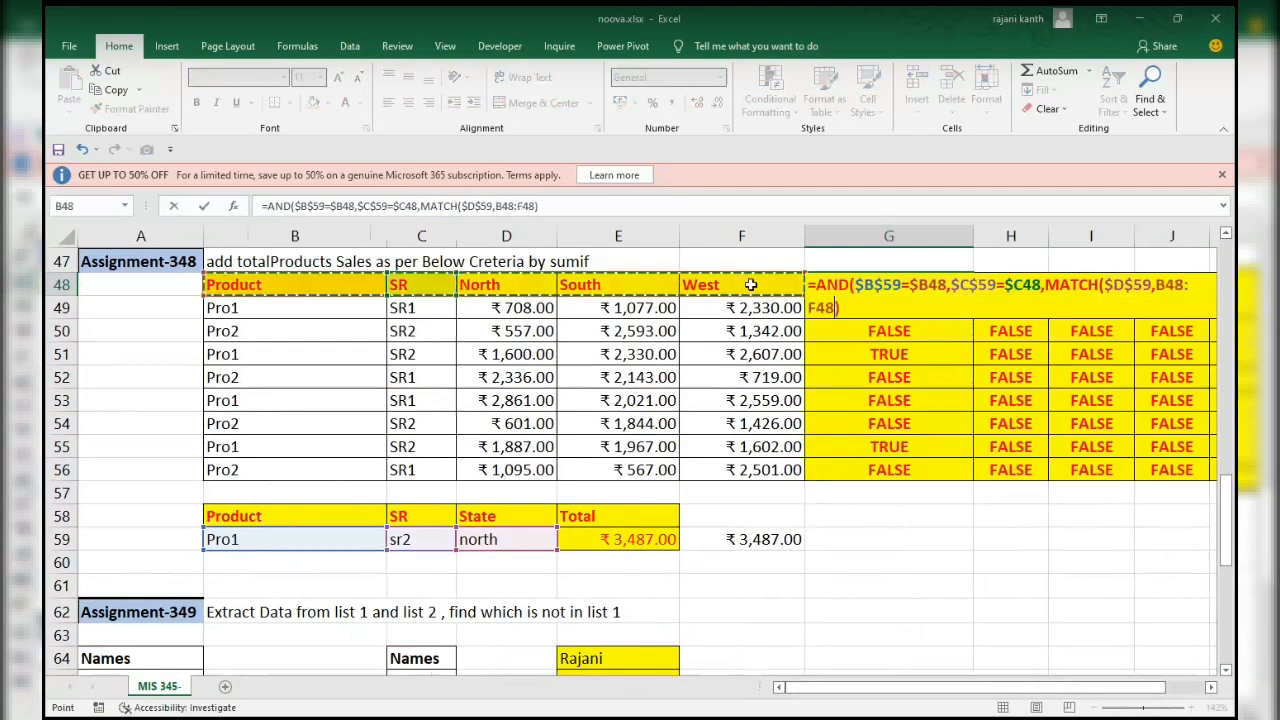
{"action": "key", "text": "F4"}
{"action": "type", "text": ",0"}
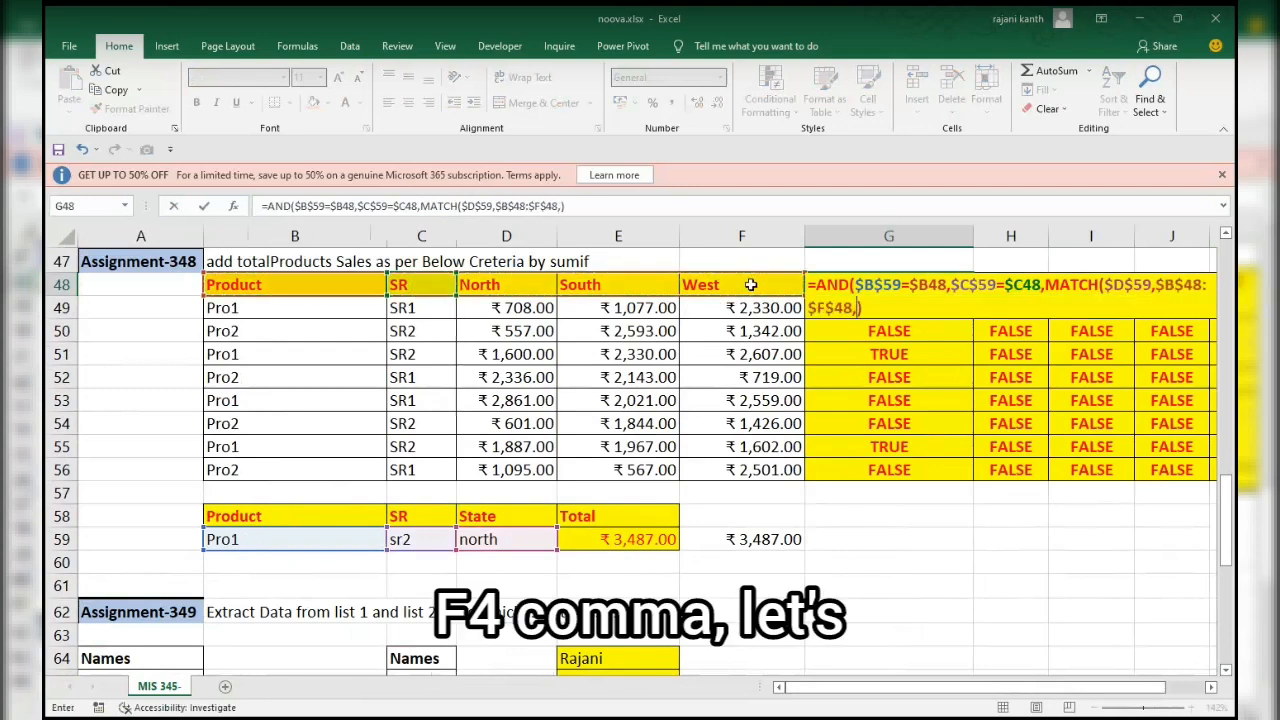
{"action": "type", "text": ")"}
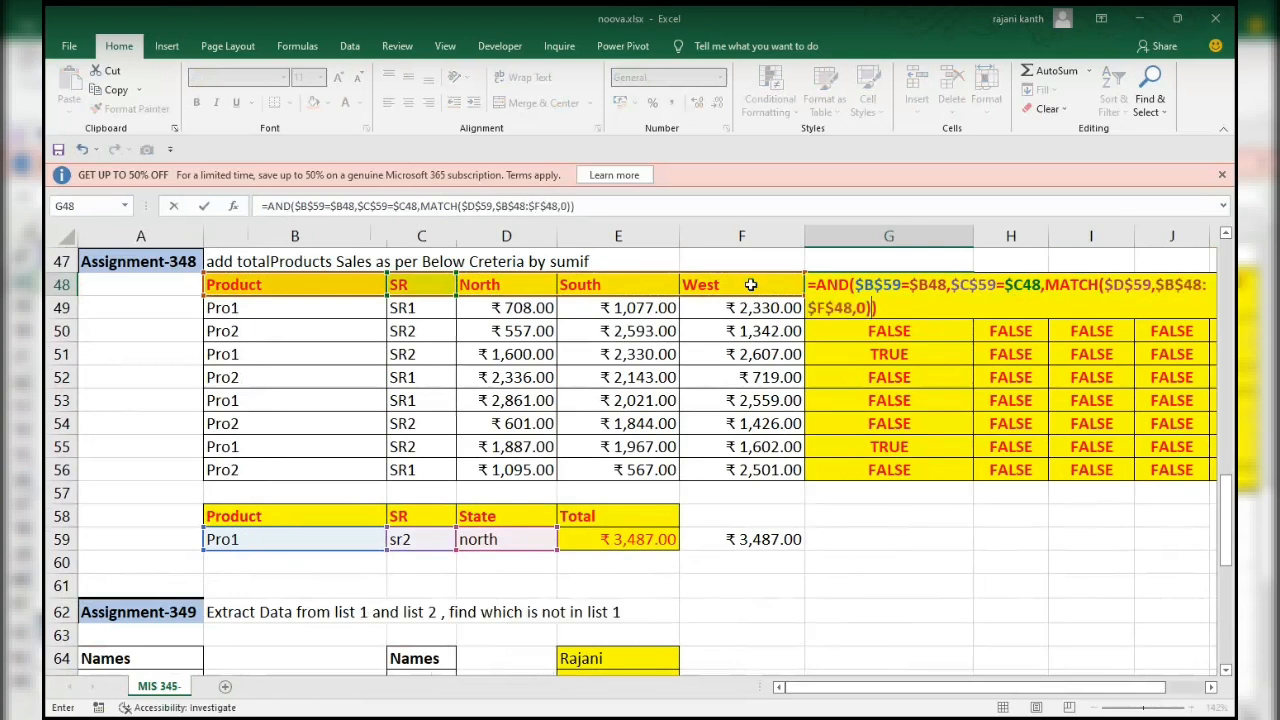
{"action": "left_click", "coordinate": [897, 307]}
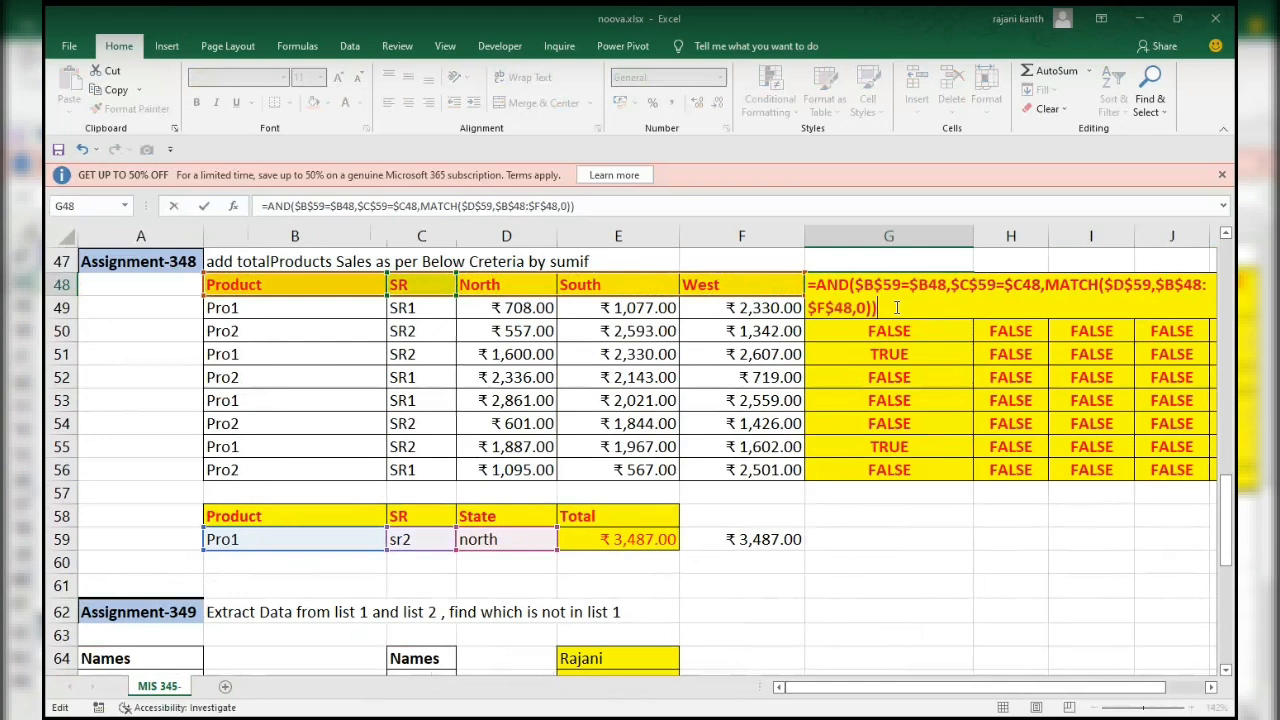
{"action": "key", "text": "ctrl+shift+Return"}
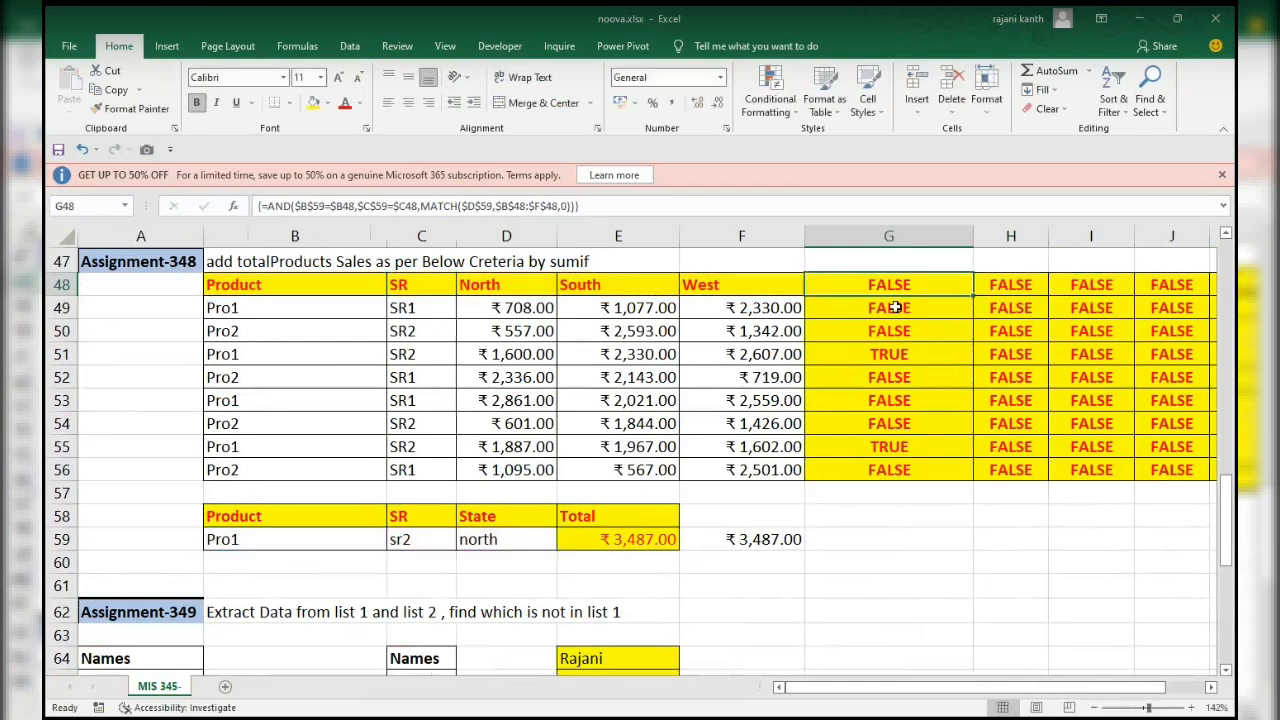
Fill the G48 array formula across G48:K56 and check the results in rows 51 and 55.
{"action": "double_click", "coordinate": [971, 292]}
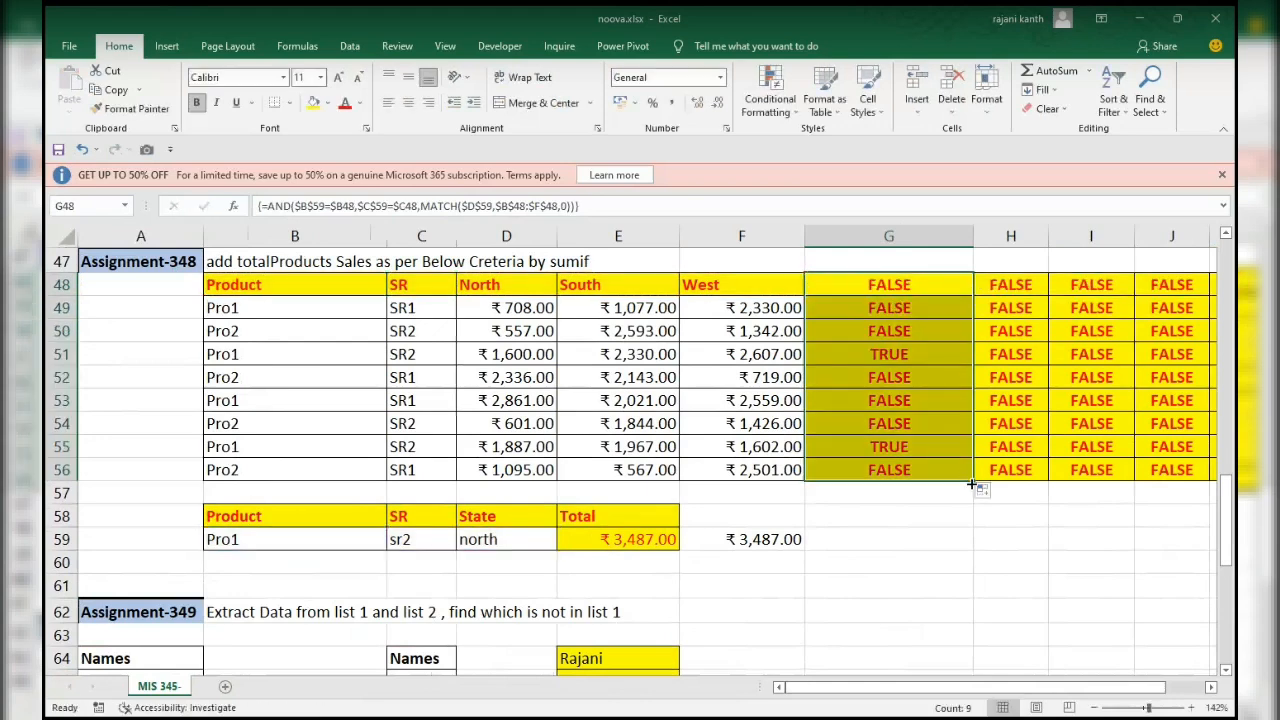
{"action": "mouse_move", "coordinate": [971, 484]}
{"action": "left_mouse_down"}
{"action": "mouse_move", "coordinate": [1233, 482]}
{"action": "mouse_move", "coordinate": [993, 480]}
{"action": "left_mouse_up"}
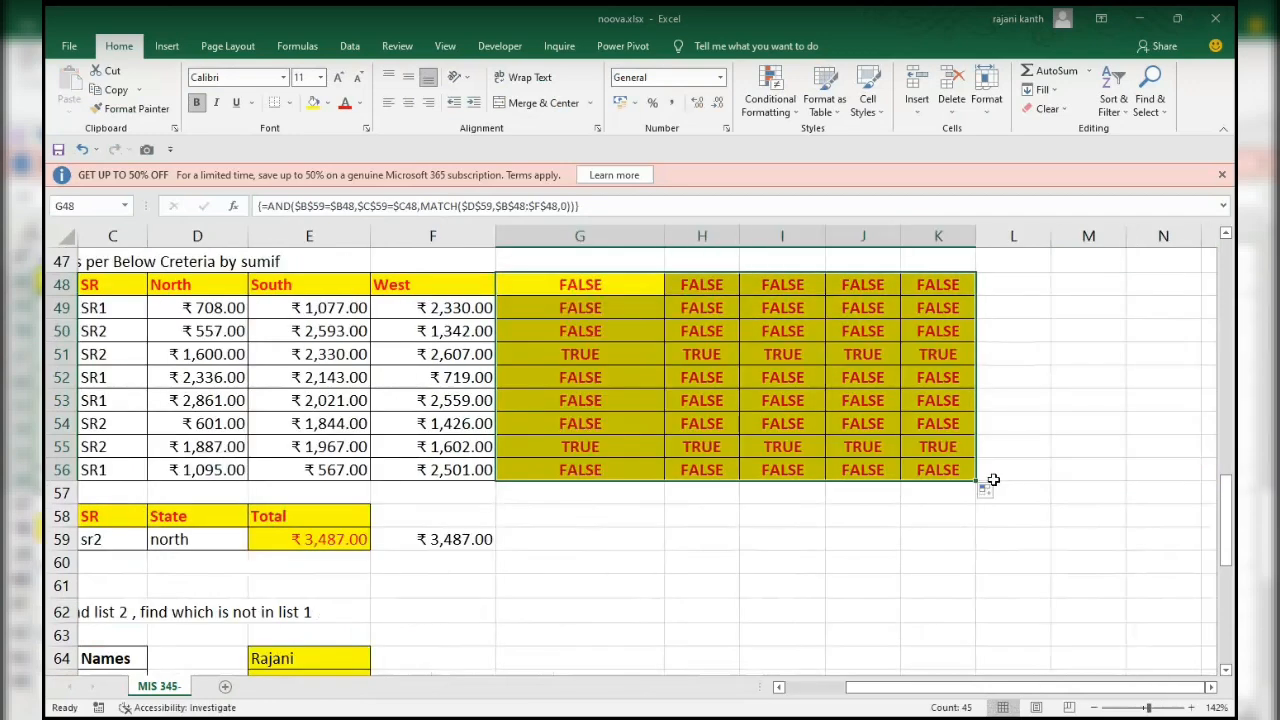
{"action": "left_click_drag", "start_coordinate": [587, 353], "coordinate": [930, 353]}
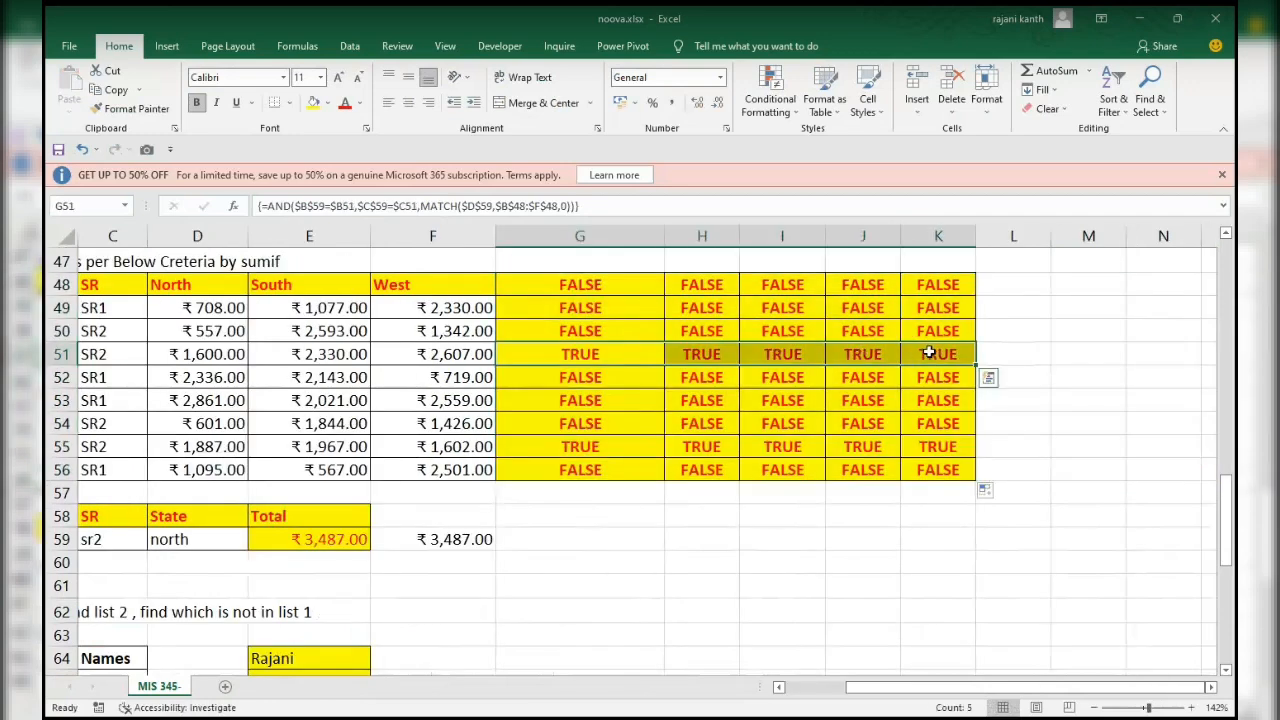
{"action": "left_click_drag", "start_coordinate": [580, 448], "coordinate": [927, 450]}
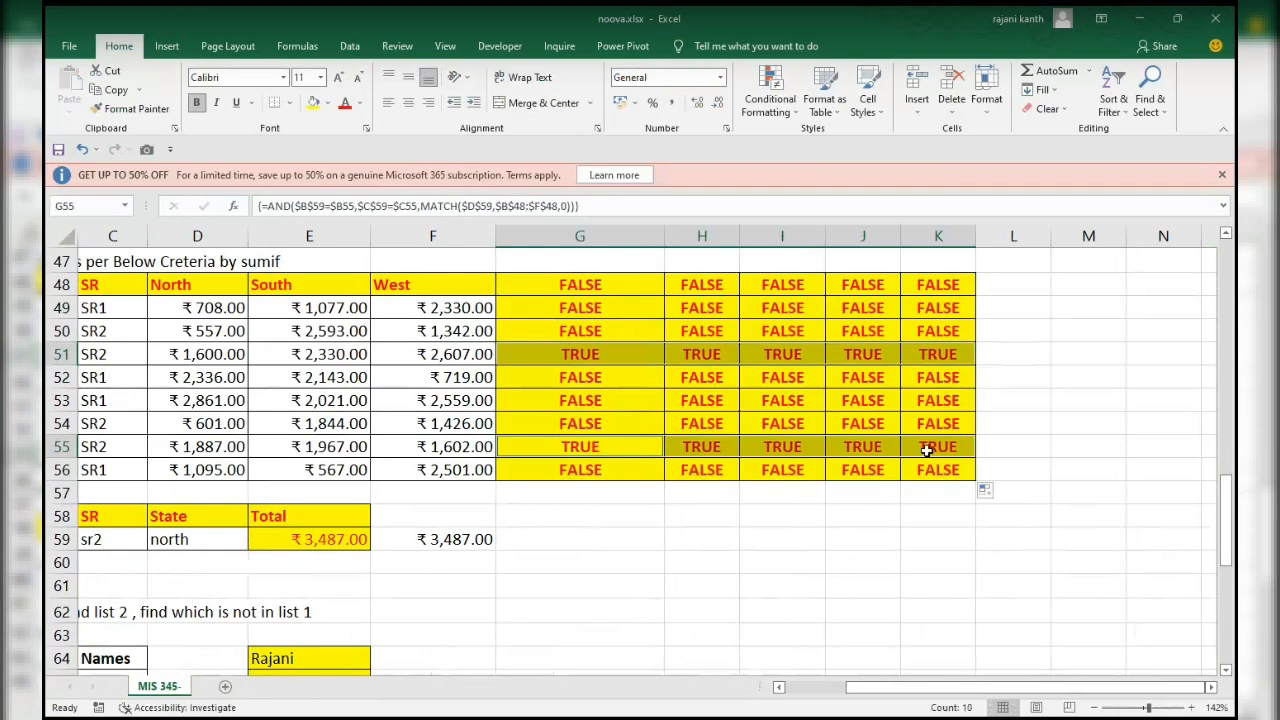
Copy the full AND formula text from cell G48 and leave the cell unchanged.
{"action": "left_click", "coordinate": [562, 290]}
{"action": "key", "text": "F2"}
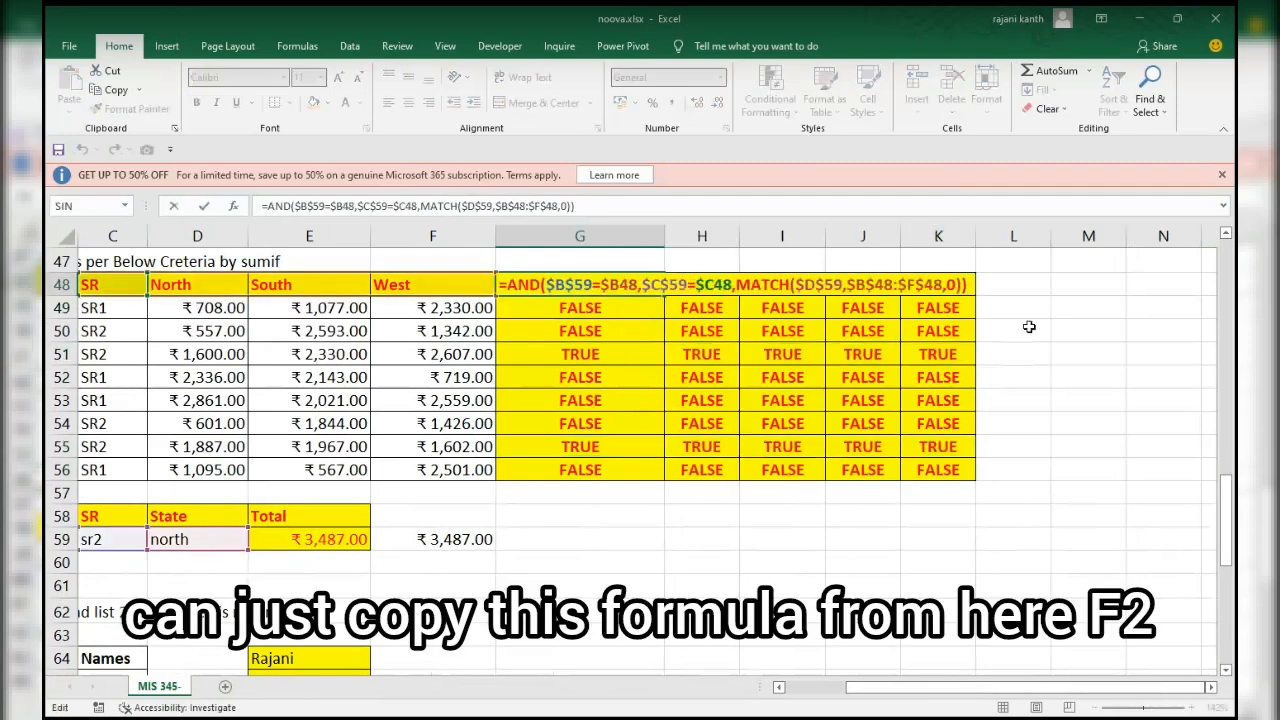
{"action": "left_click_drag", "start_coordinate": [972, 284], "coordinate": [365, 283]}
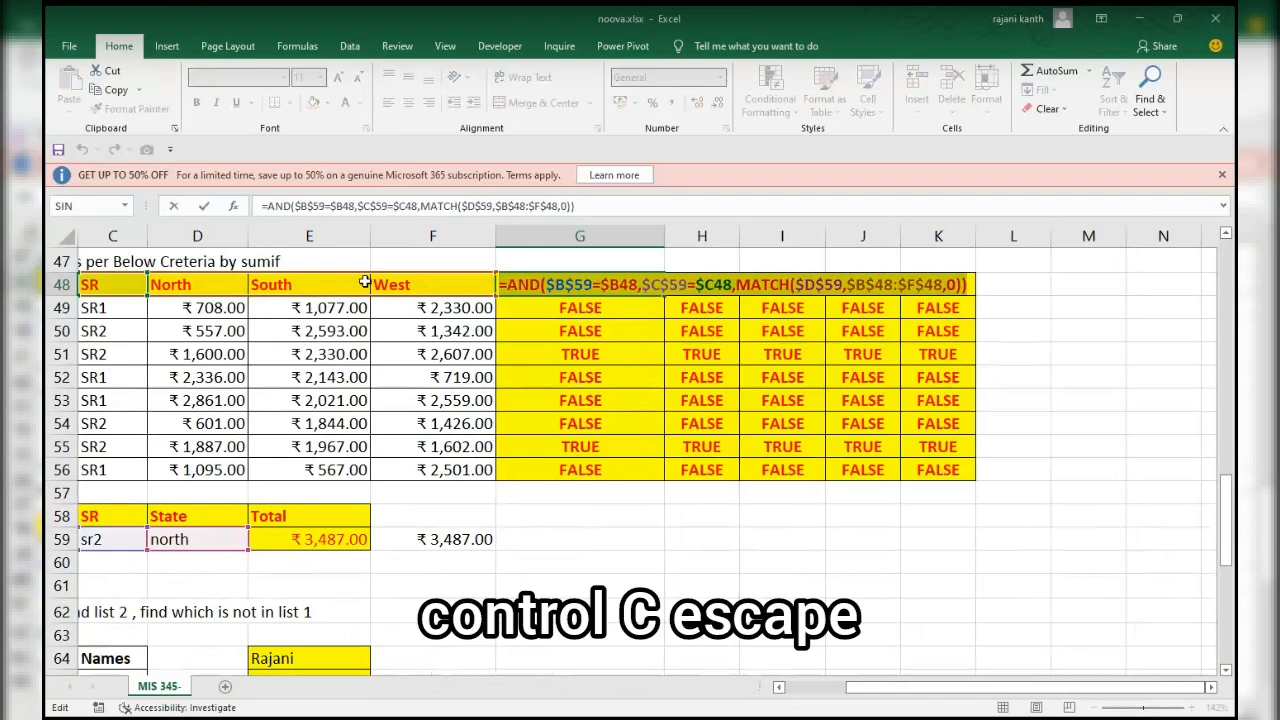
{"action": "key", "text": "ctrl+c"}
{"action": "key", "text": "Escape"}
Add a formula-based conditional formatting rule to B48:F56 using the copied AND formula, with purple fill and bold white text.
{"action": "scroll", "coordinate": [857, 629], "scroll_direction": "up", "scroll_amount": 1}
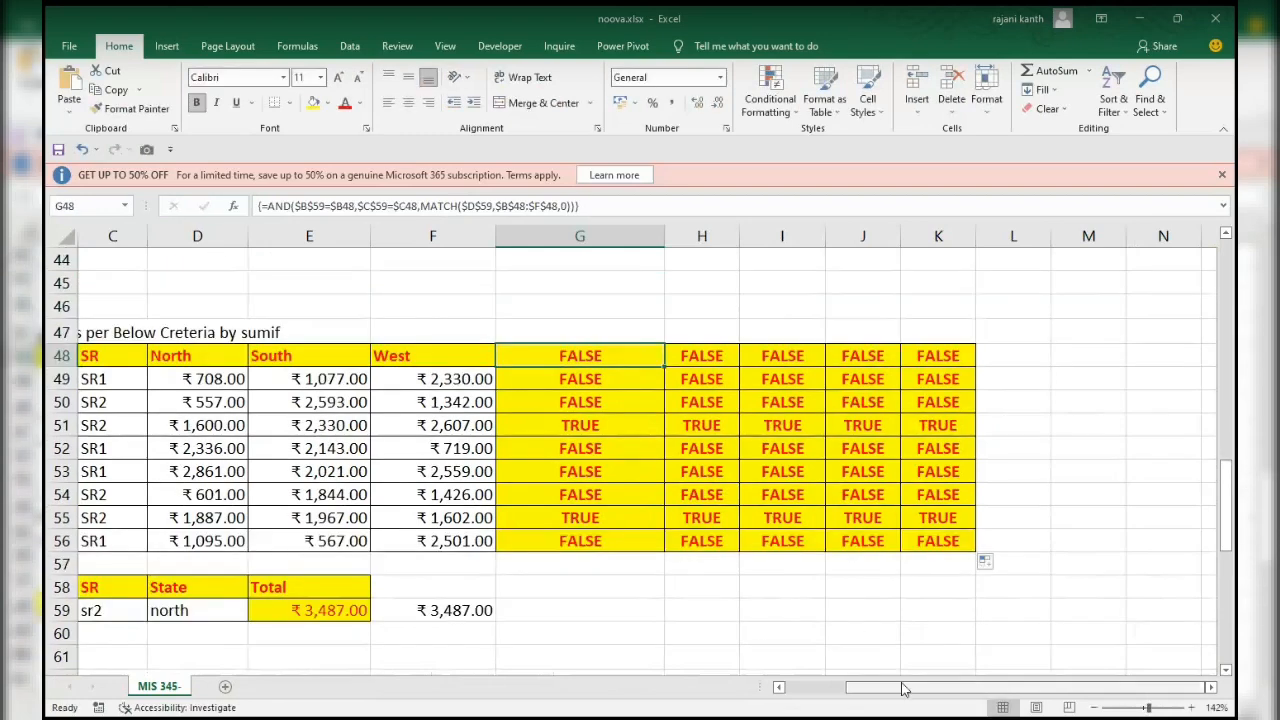
{"action": "scroll", "coordinate": [578, 440], "scroll_direction": "left", "scroll_amount": 2}
{"action": "left_click", "coordinate": [291, 357]}
{"action": "scroll", "coordinate": [291, 360], "scroll_direction": "up", "scroll_amount": 1}
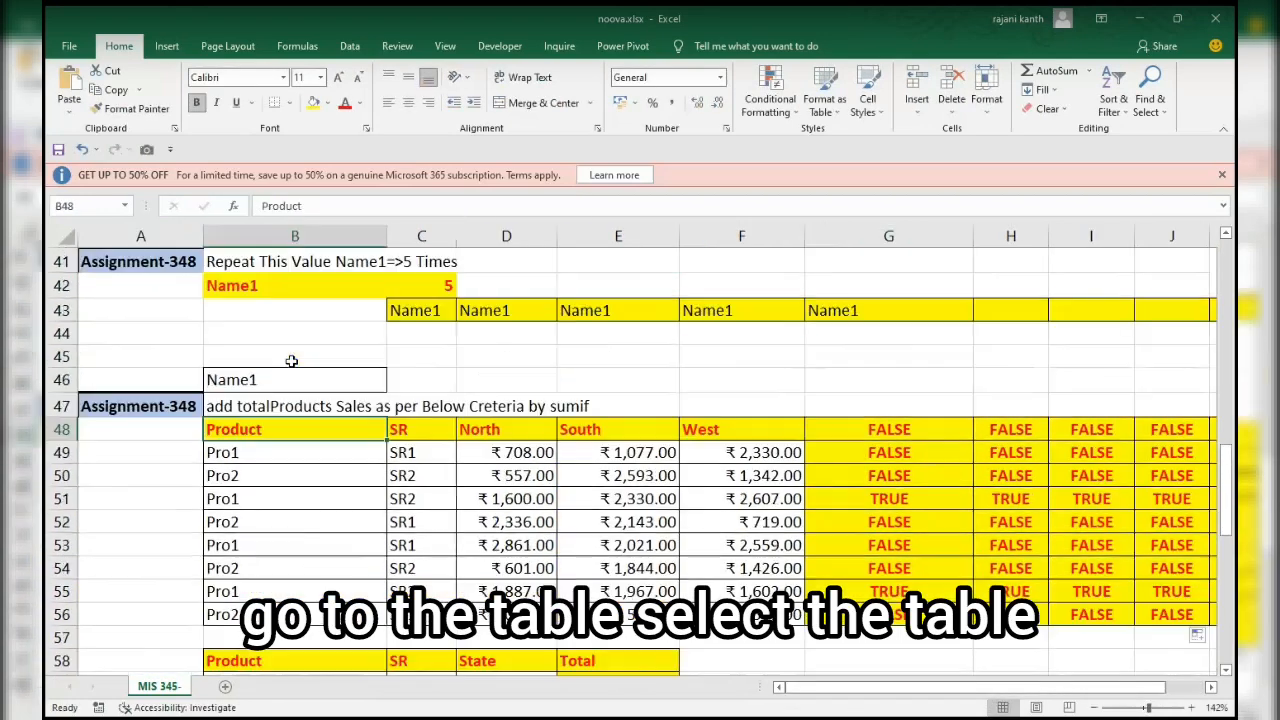
{"action": "key", "text": "shift+Right"}
{"action": "key", "text": "shift+Right"}
{"action": "key", "text": "shift+Right"}
{"action": "key", "text": "shift+Right"}
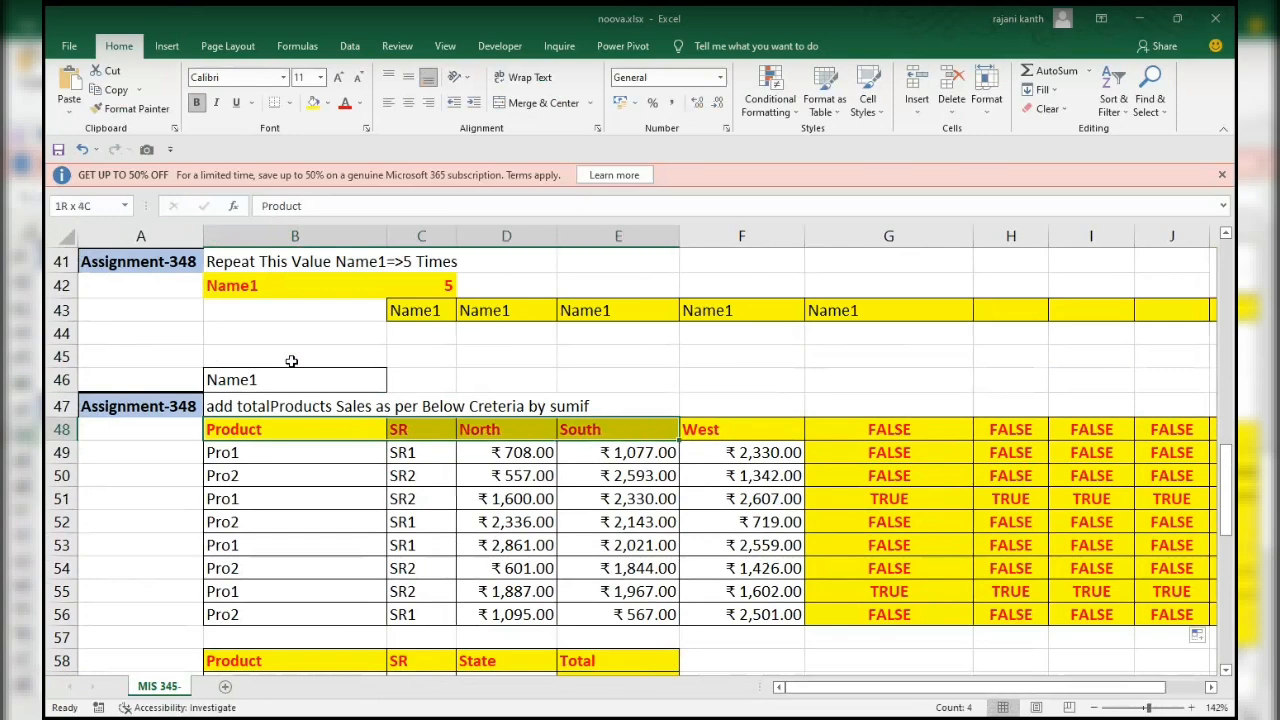
{"action": "key", "text": "ctrl+shift+Down"}
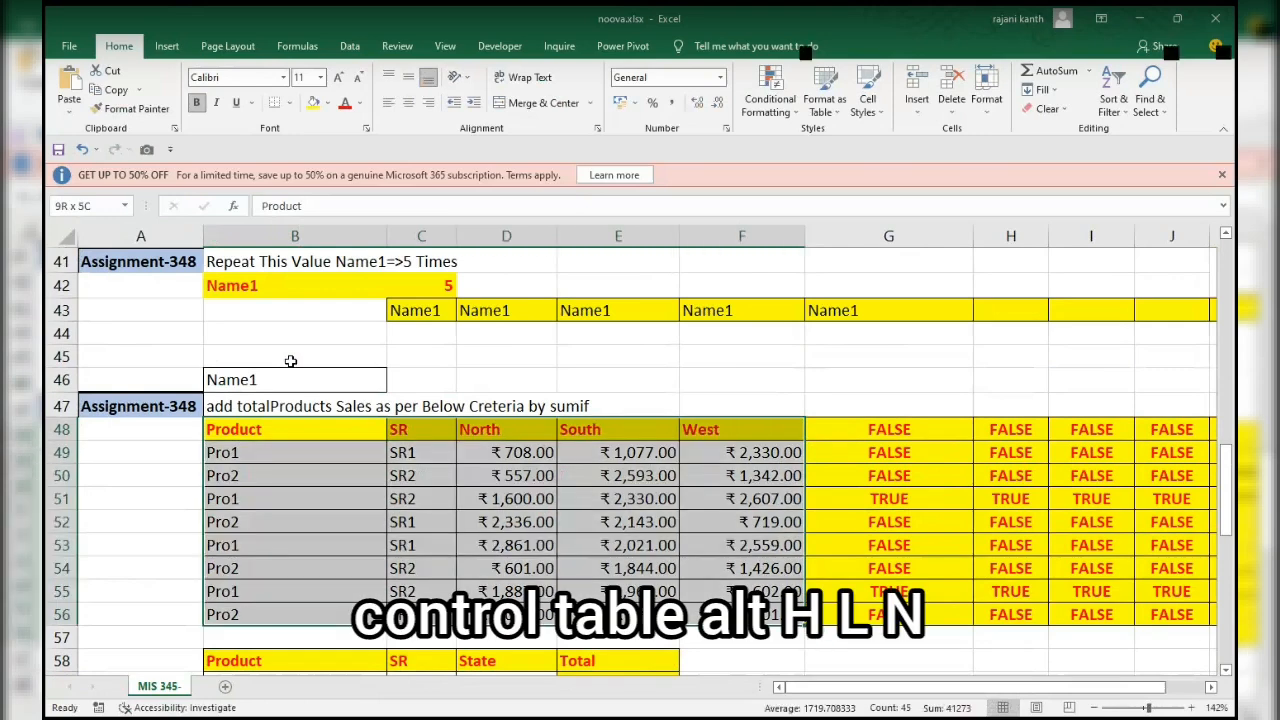
{"action": "key", "text": "alt"}
{"action": "key", "text": "h"}
{"action": "key", "text": "l"}
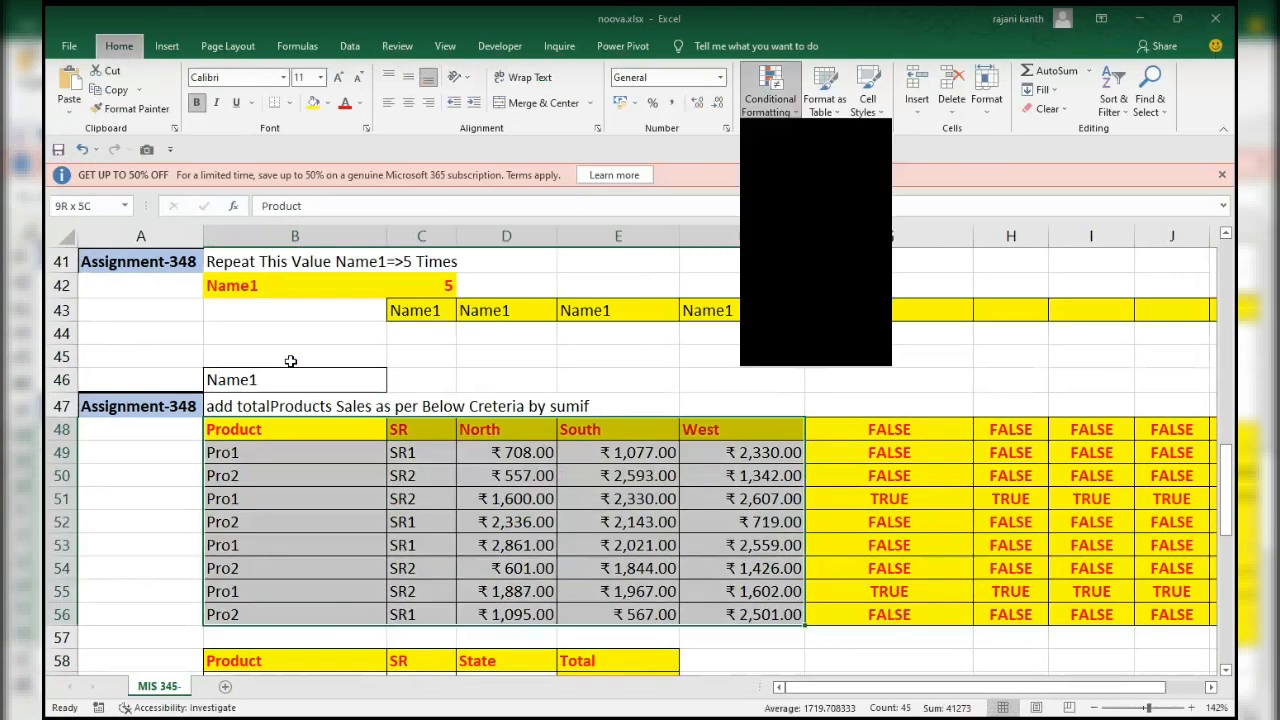
{"action": "key", "text": "n"}
{"action": "key", "text": "Page_Down"}
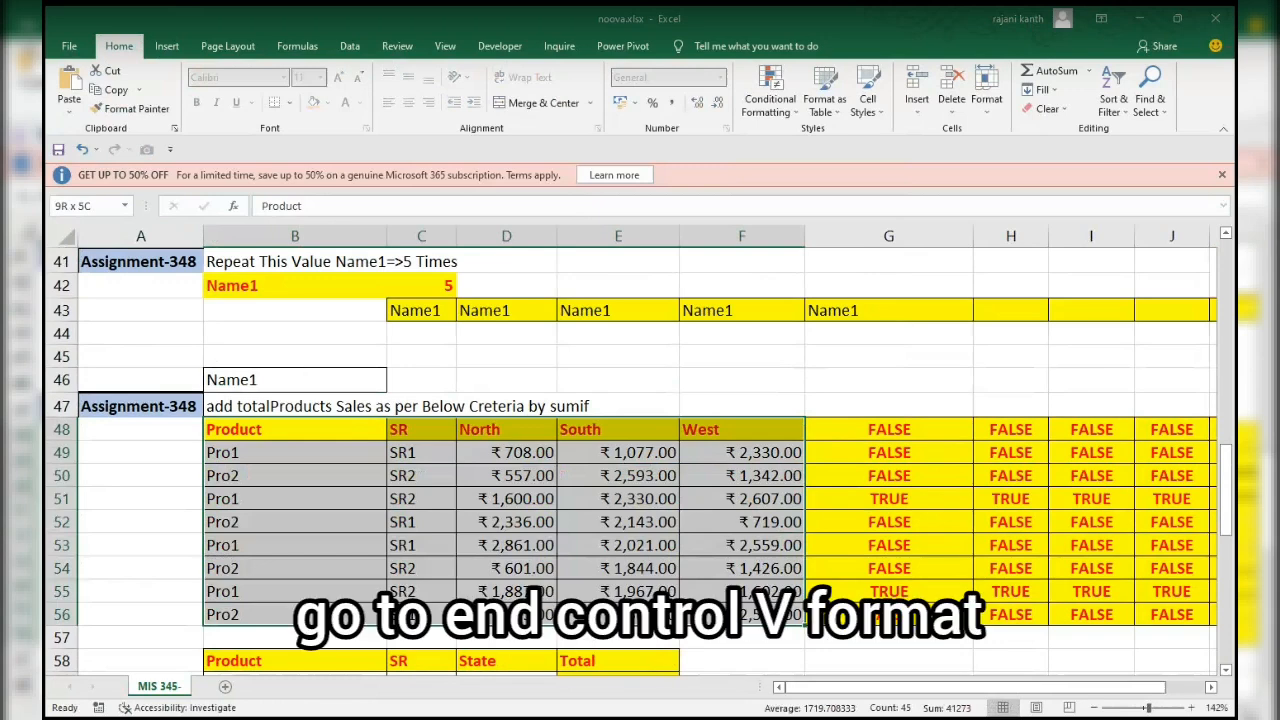
{"action": "key", "text": "Tab"}
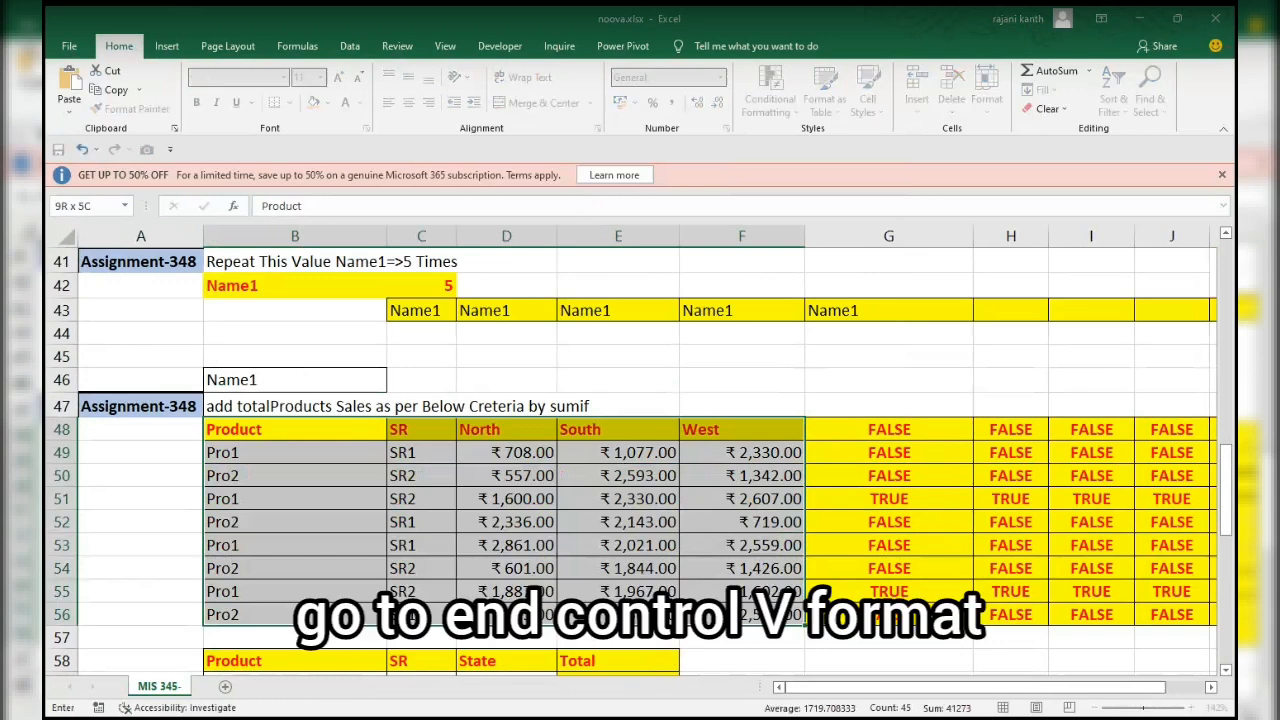
{"action": "scroll", "coordinate": [630, 460], "scroll_direction": "down", "scroll_amount": 1}
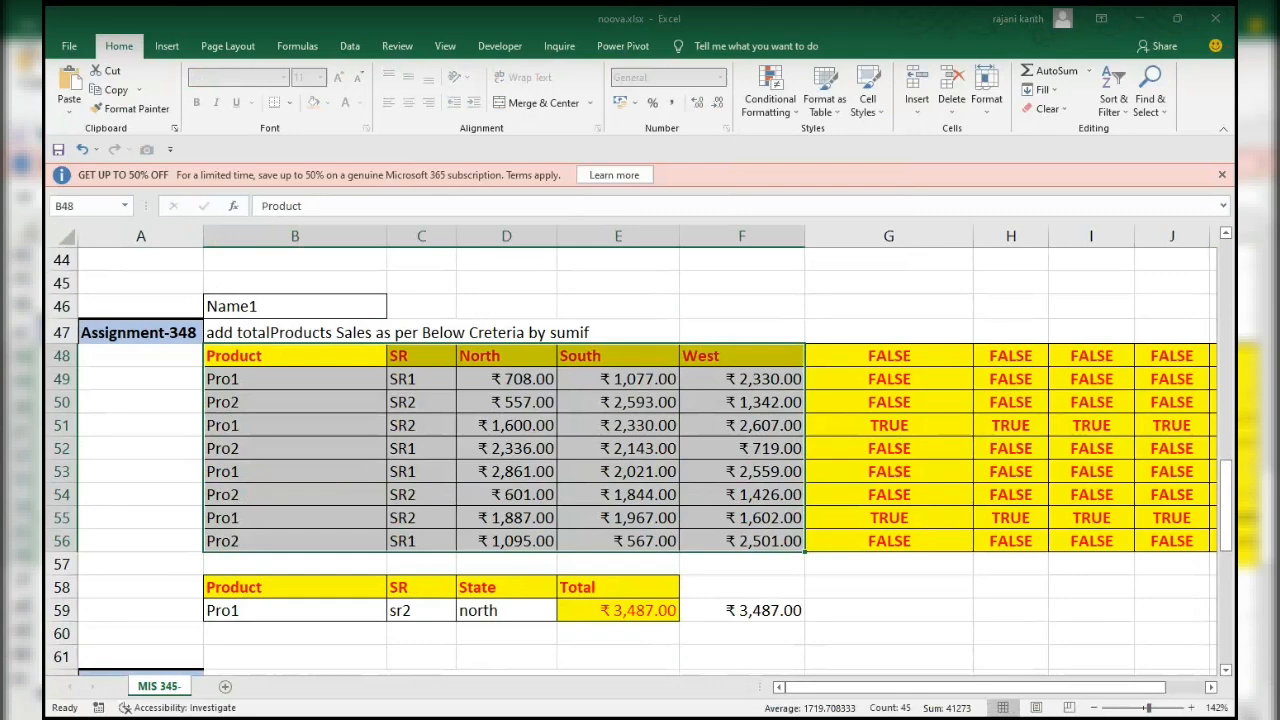
{"action": "left_click", "coordinate": [523, 464]}
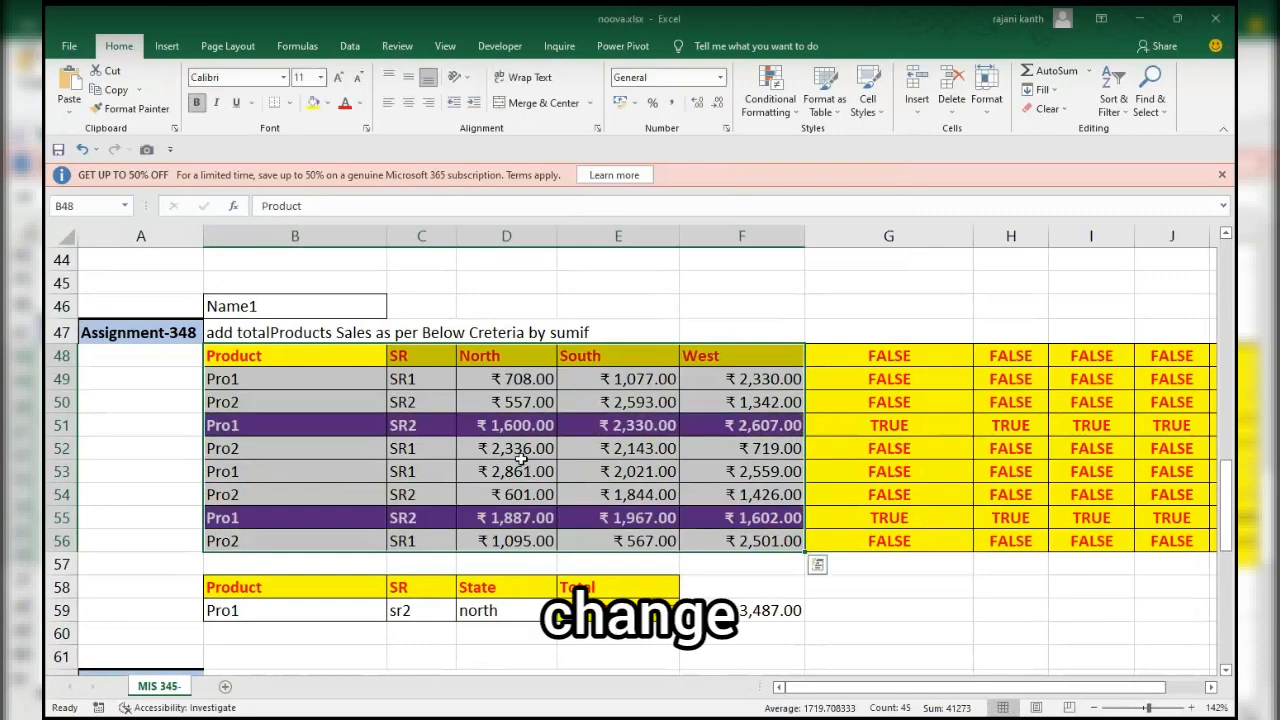
Set the product criterion in B59 to pro2 to test the row highlighting.
{"action": "left_click", "coordinate": [333, 605]}
{"action": "scroll", "coordinate": [421, 611], "scroll_direction": "up", "scroll_amount": 1}
{"action": "left_click", "coordinate": [421, 611]}
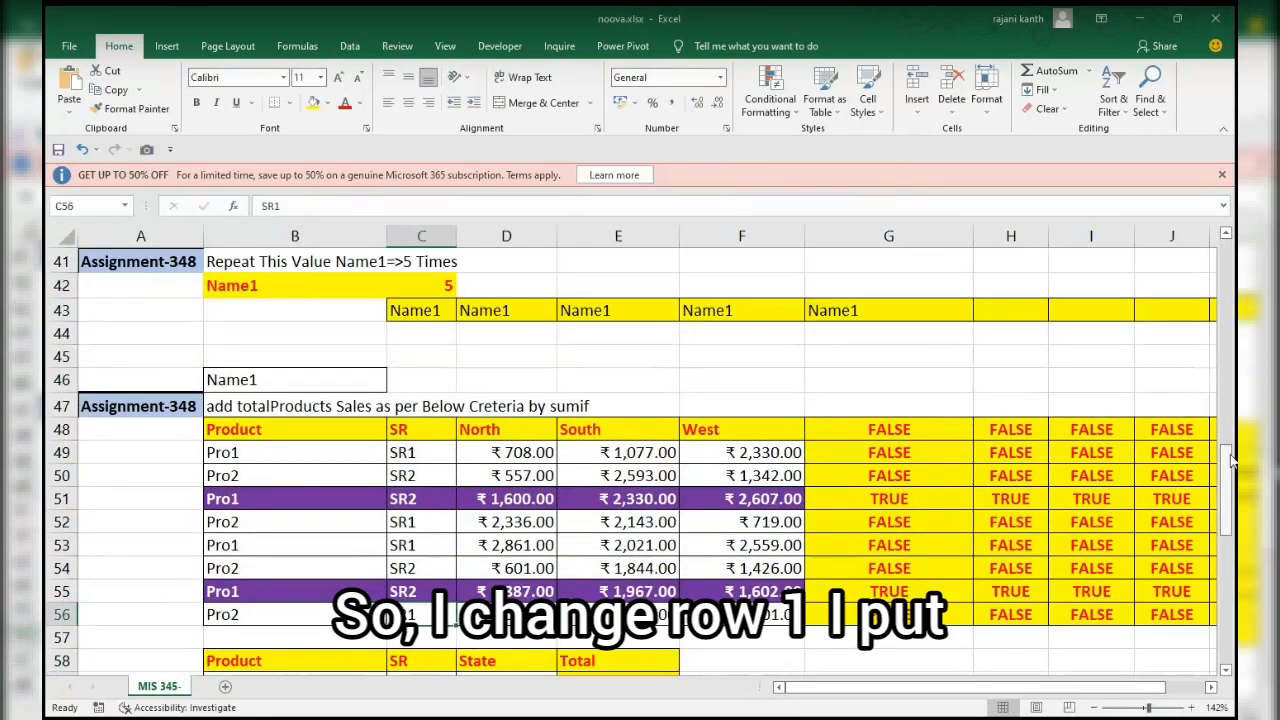
{"action": "scroll", "coordinate": [1227, 474], "scroll_direction": "up", "scroll_amount": 1}
{"action": "left_click_drag", "start_coordinate": [1227, 472], "coordinate": [1227, 460]}
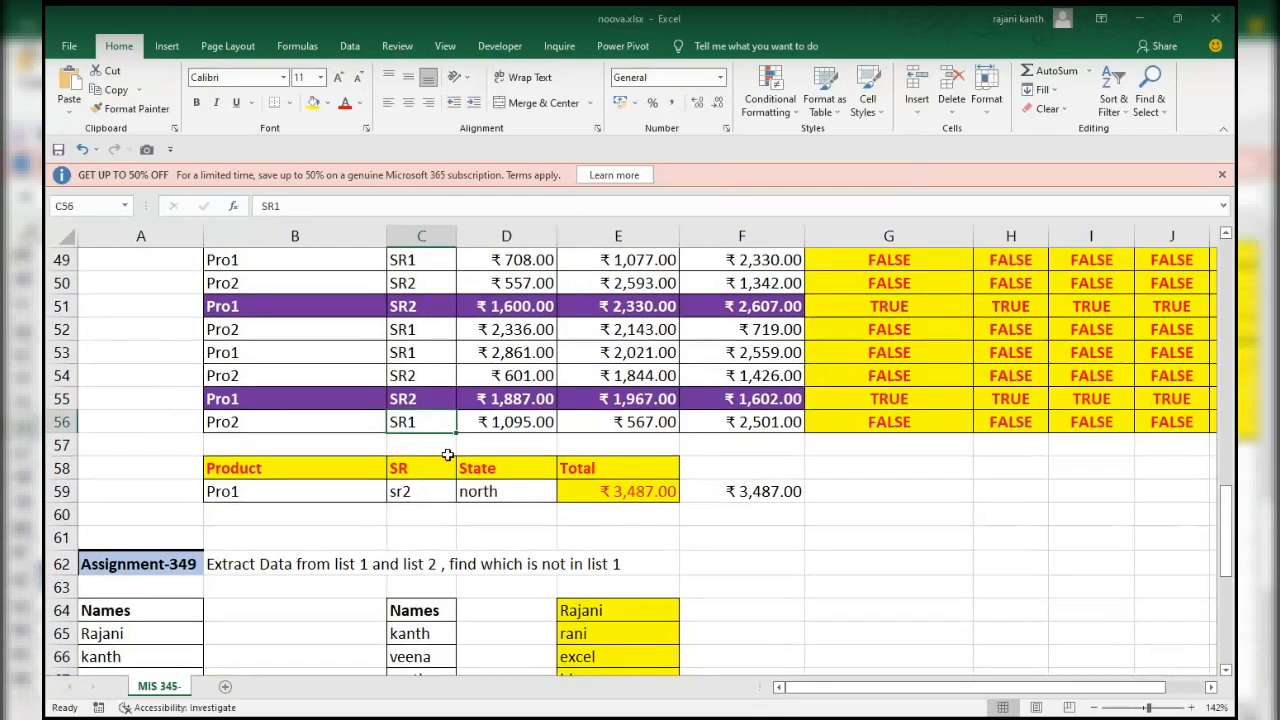
{"action": "left_click", "coordinate": [312, 492]}
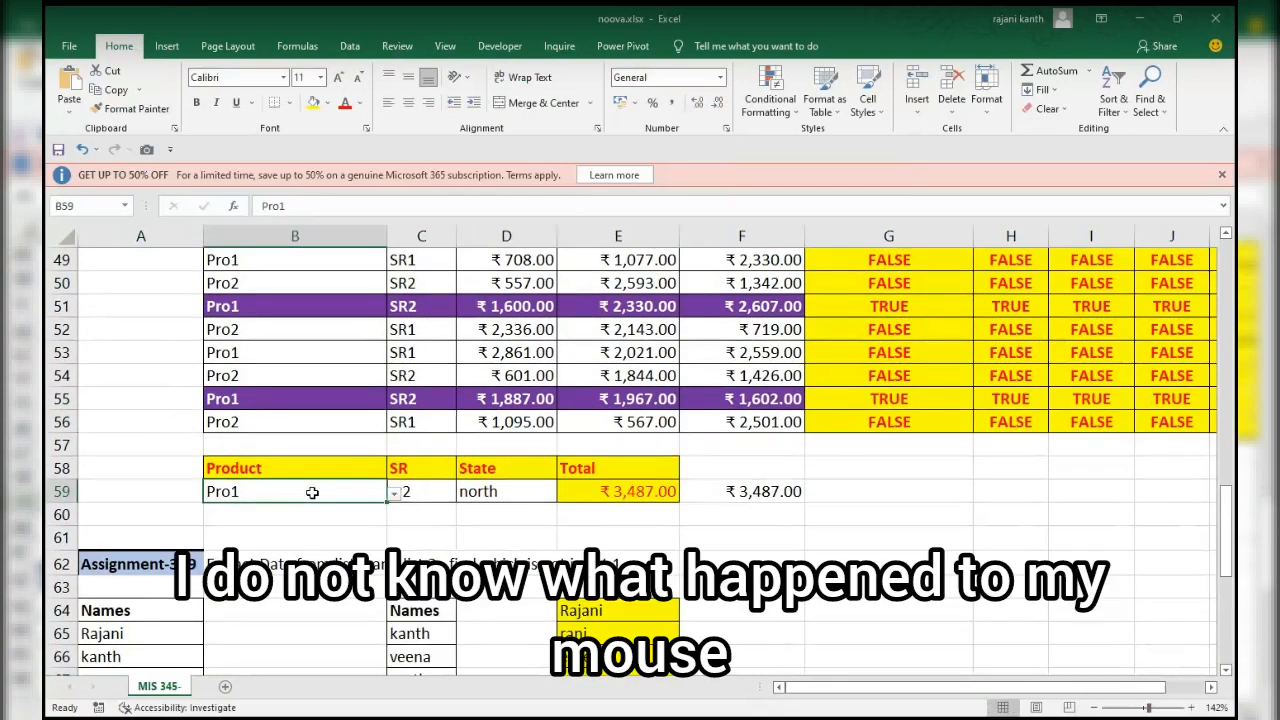
{"action": "left_click", "coordinate": [395, 494]}
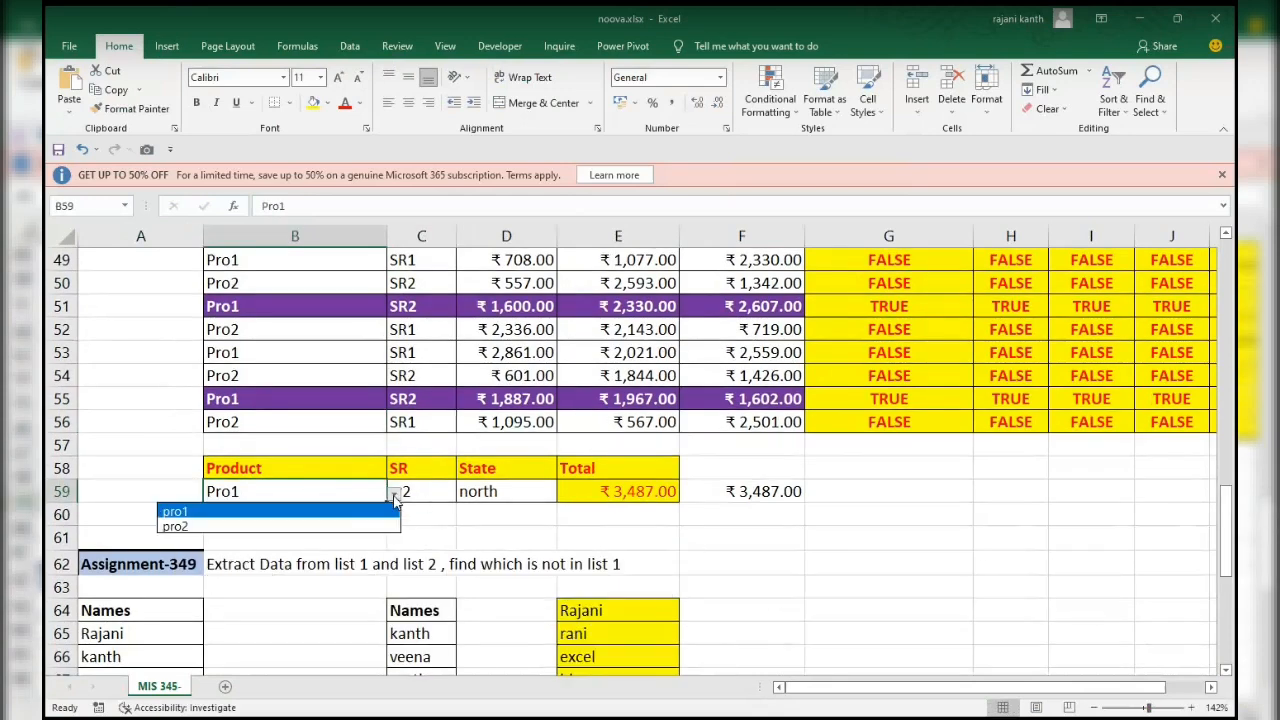
{"action": "left_click", "coordinate": [340, 526]}
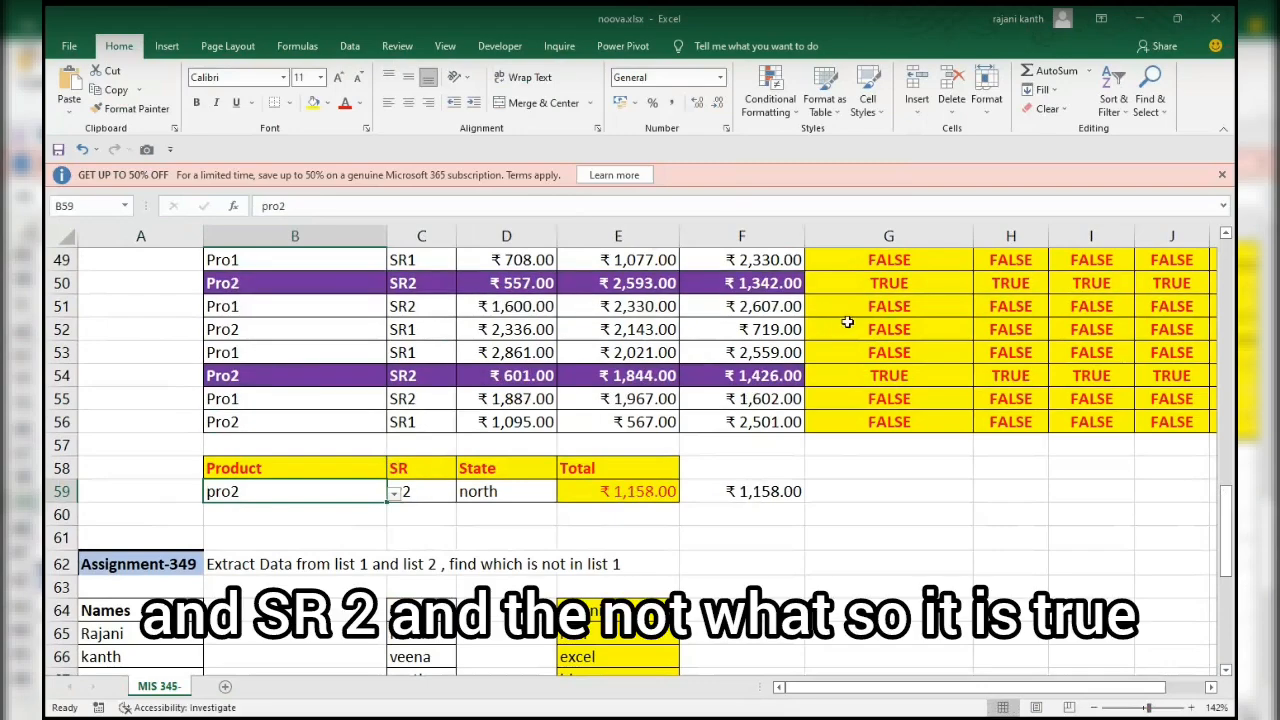
Go to Assignment-349 and select cell F67 beside the extracted names.
{"action": "left_click_drag", "start_coordinate": [1232, 500], "coordinate": [1228, 568]}
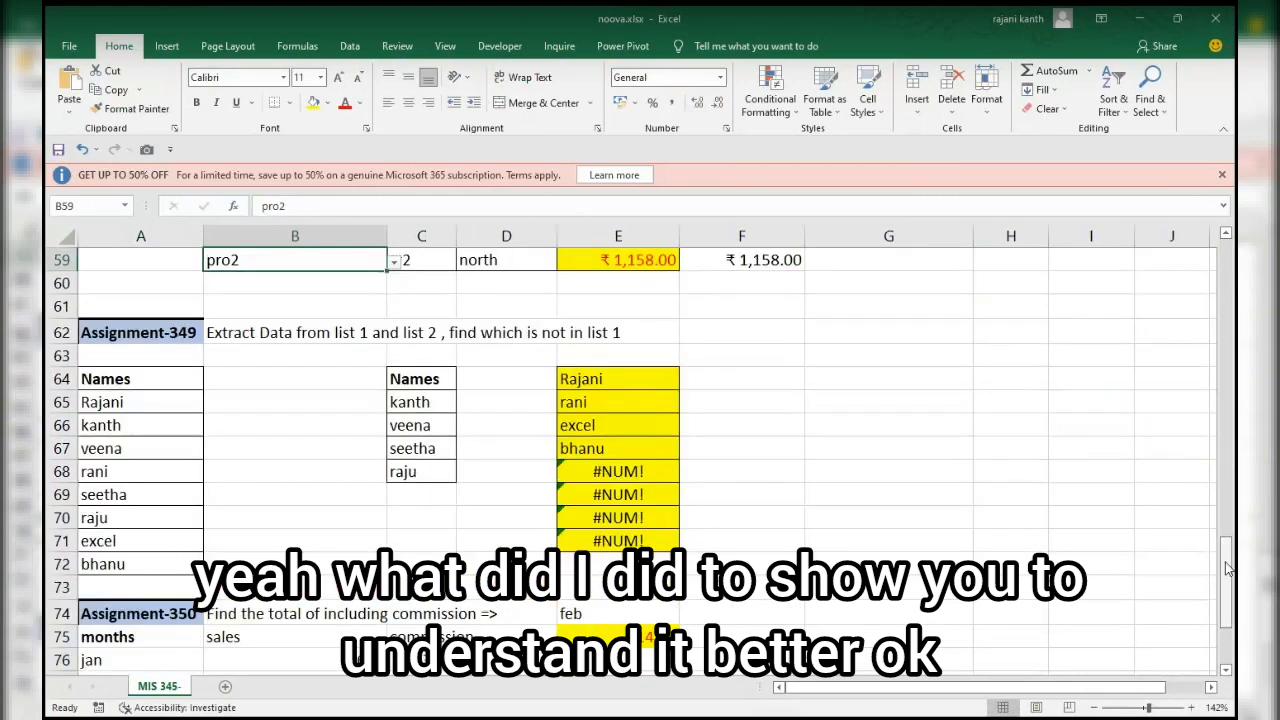
{"action": "scroll", "coordinate": [1228, 568], "scroll_direction": "up", "scroll_amount": 1}
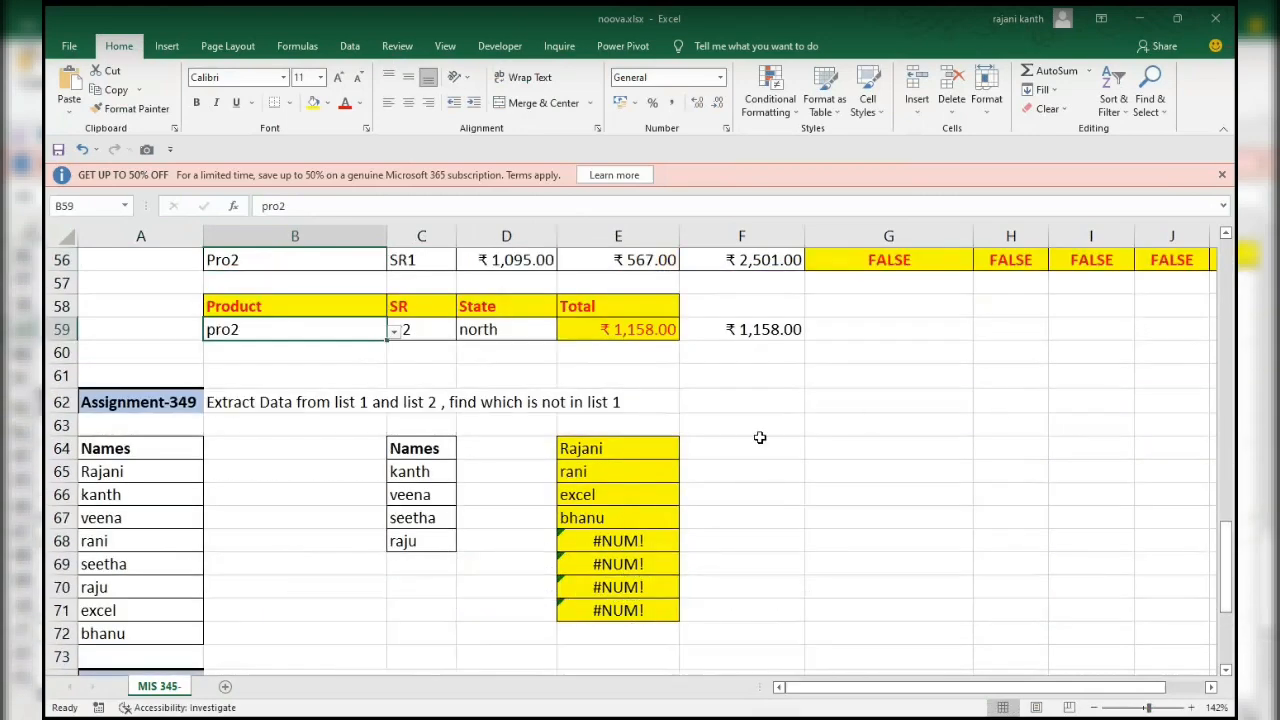
{"action": "scroll", "coordinate": [786, 480], "scroll_direction": "up", "scroll_amount": 1}
{"action": "scroll", "coordinate": [743, 529], "scroll_direction": "down", "scroll_amount": 1}
{"action": "left_click", "coordinate": [742, 521]}
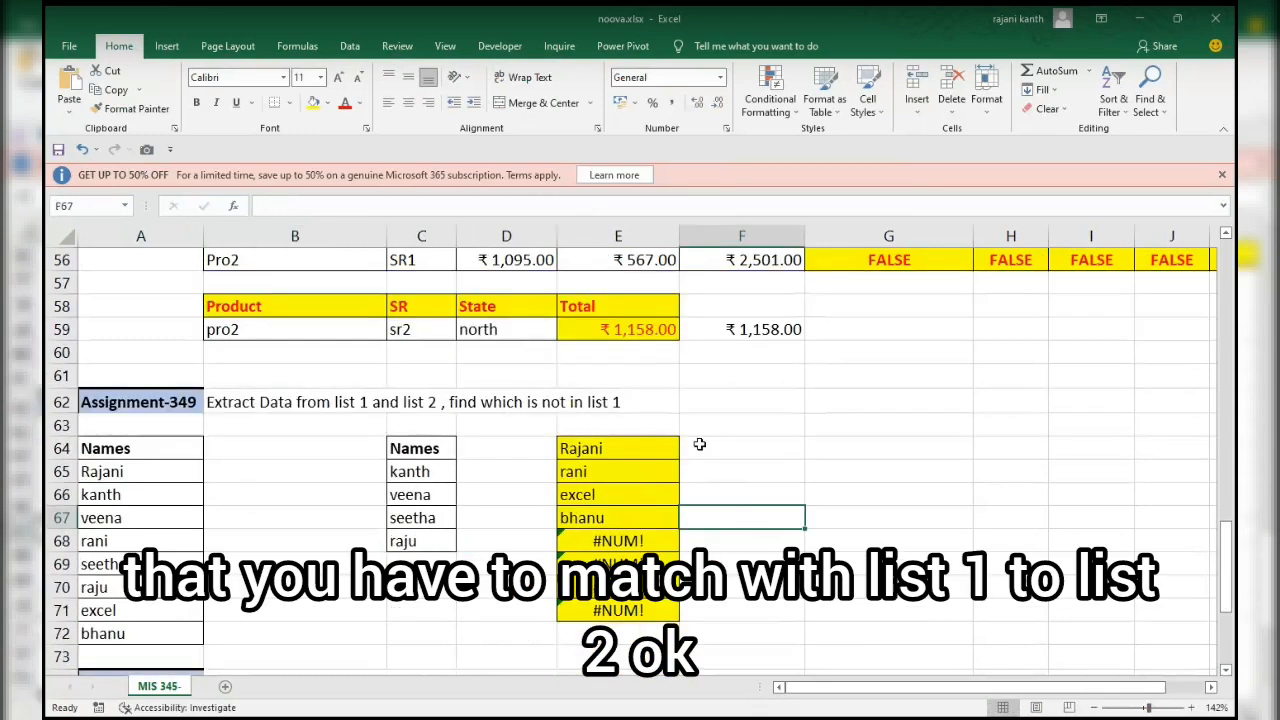
Start a MATCH formula in F64 with the absolute range $A$65:$A$70 from the first names list as lookup values.
{"action": "scroll", "coordinate": [703, 446], "scroll_direction": "up", "scroll_amount": 1}
{"action": "left_click", "coordinate": [710, 447]}
{"action": "left_click", "coordinate": [733, 520]}
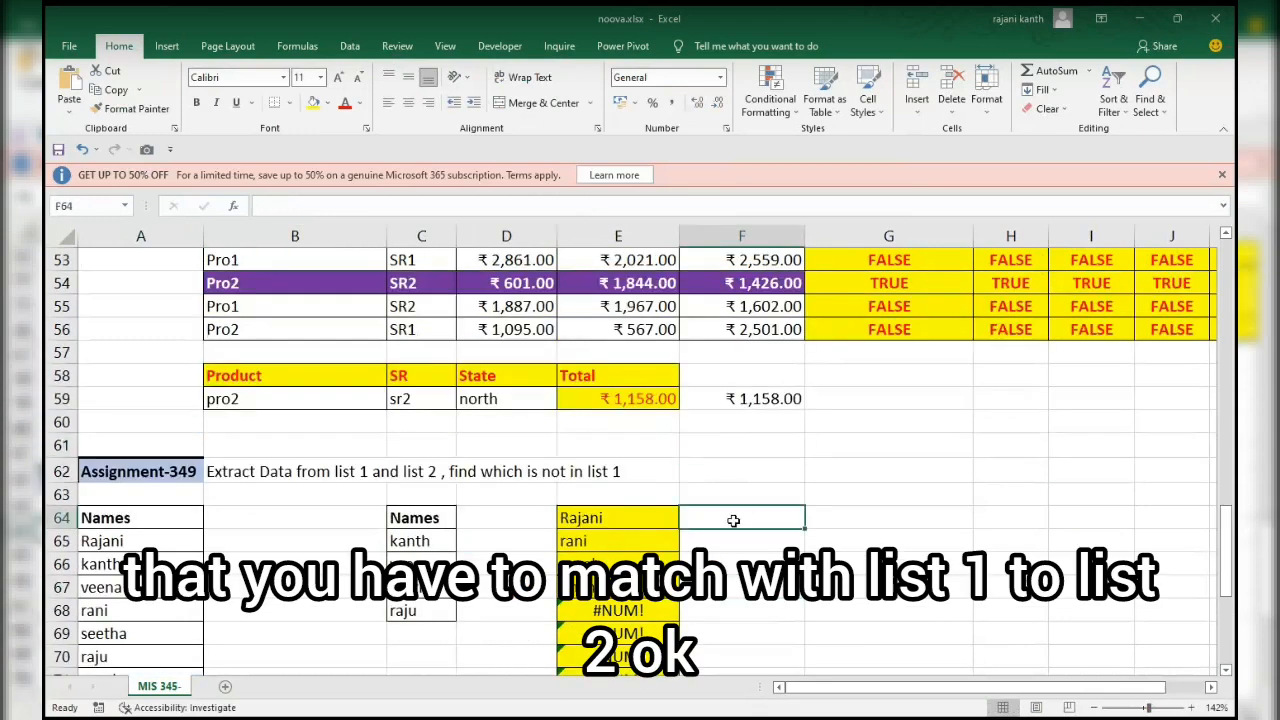
{"action": "type", "text": "="}
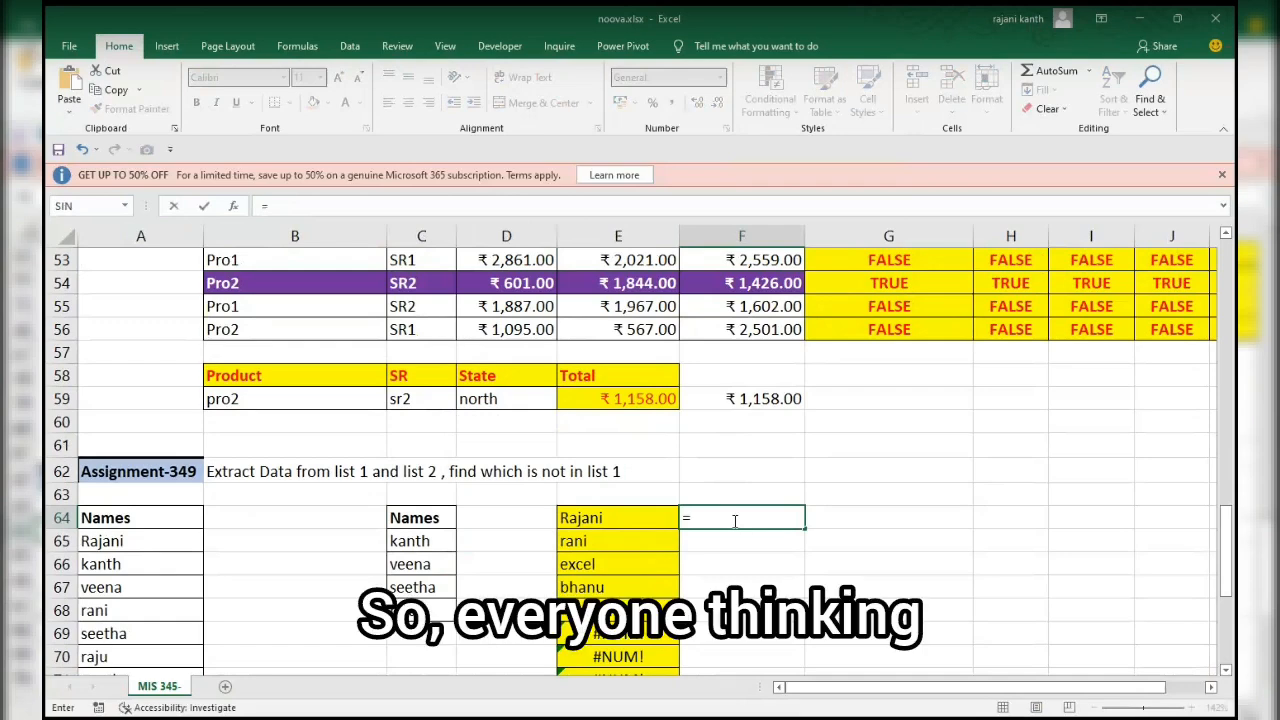
{"action": "type", "text": "match"}
{"action": "key", "text": "Tab"}
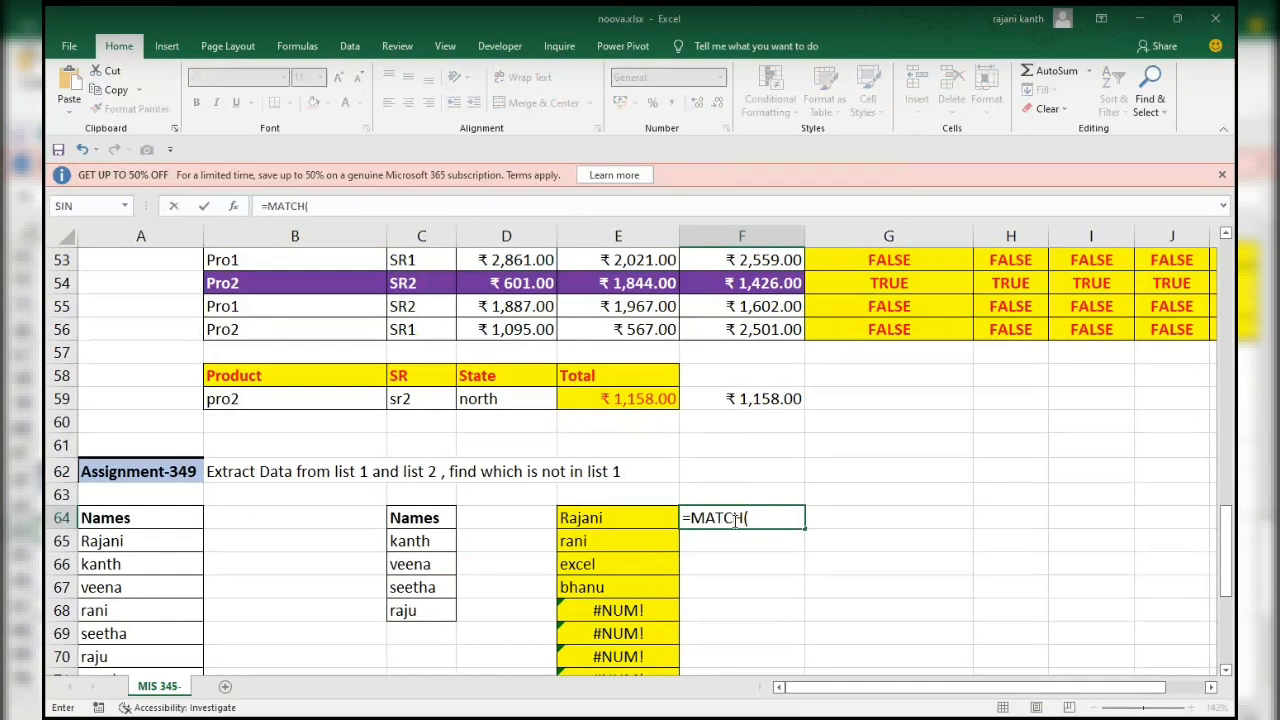
{"action": "left_click_drag", "start_coordinate": [131, 542], "coordinate": [140, 670]}
{"action": "key", "text": "F4"}
{"action": "type", "text": ","}
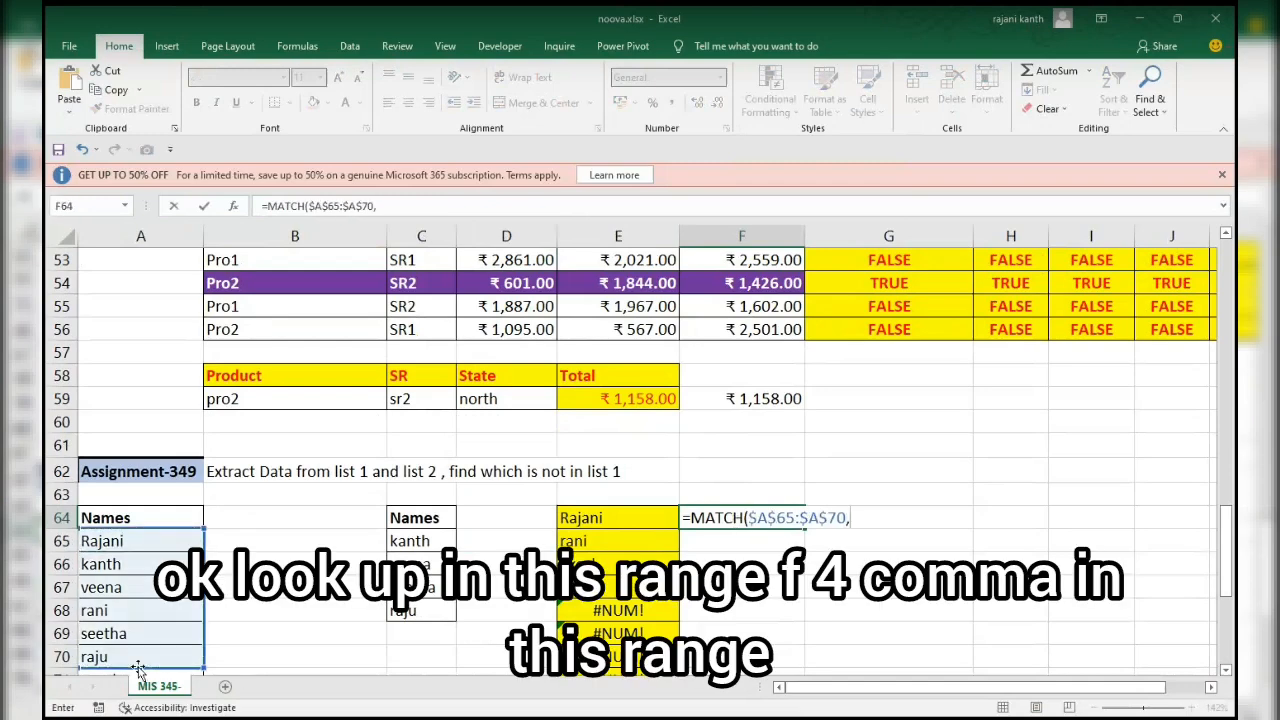
Complete the MATCH with lookup array $C$65:$C$68 and match type 0, preview its evaluated array, and restore the formula.
{"action": "scroll", "coordinate": [300, 650], "scroll_direction": "up", "scroll_amount": 1}
{"action": "left_click_drag", "start_coordinate": [428, 612], "coordinate": [428, 646]}
{"action": "scroll", "coordinate": [429, 633], "scroll_direction": "up", "scroll_amount": 1}
{"action": "key", "text": "F4"}
{"action": "type", "text": ","}
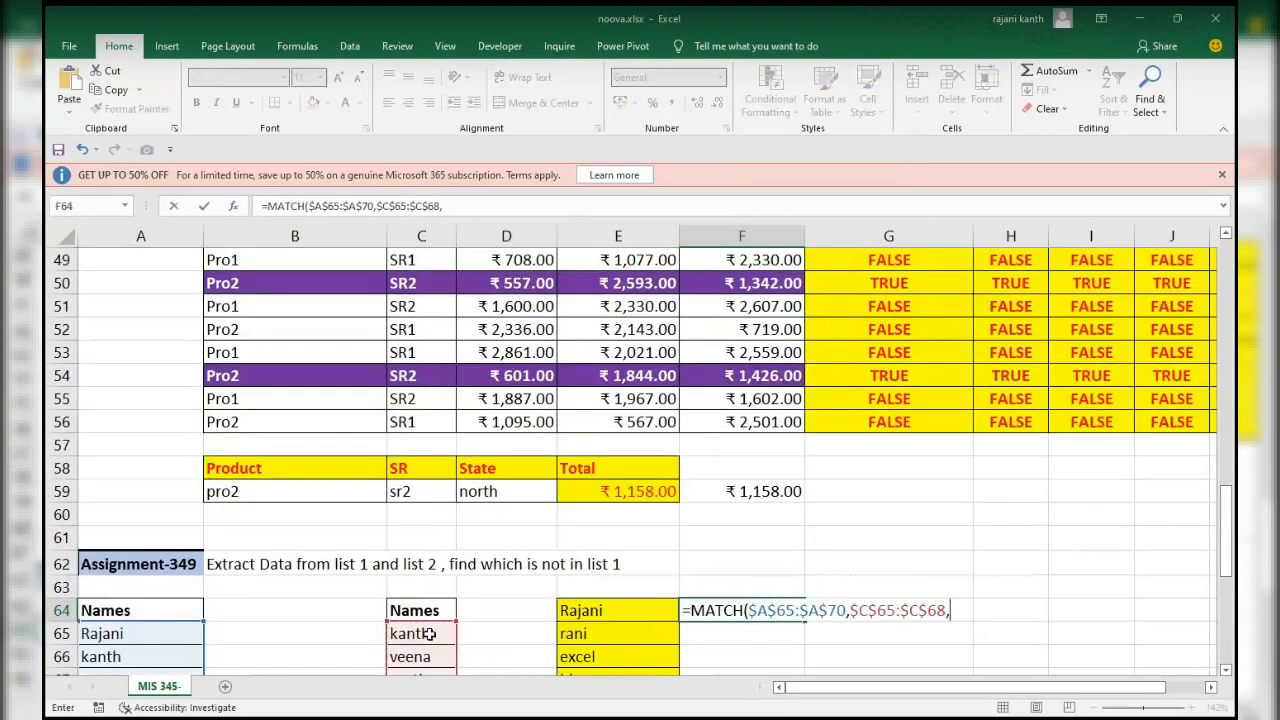
{"action": "type", "text": "0"}
{"action": "key", "text": "F9"}
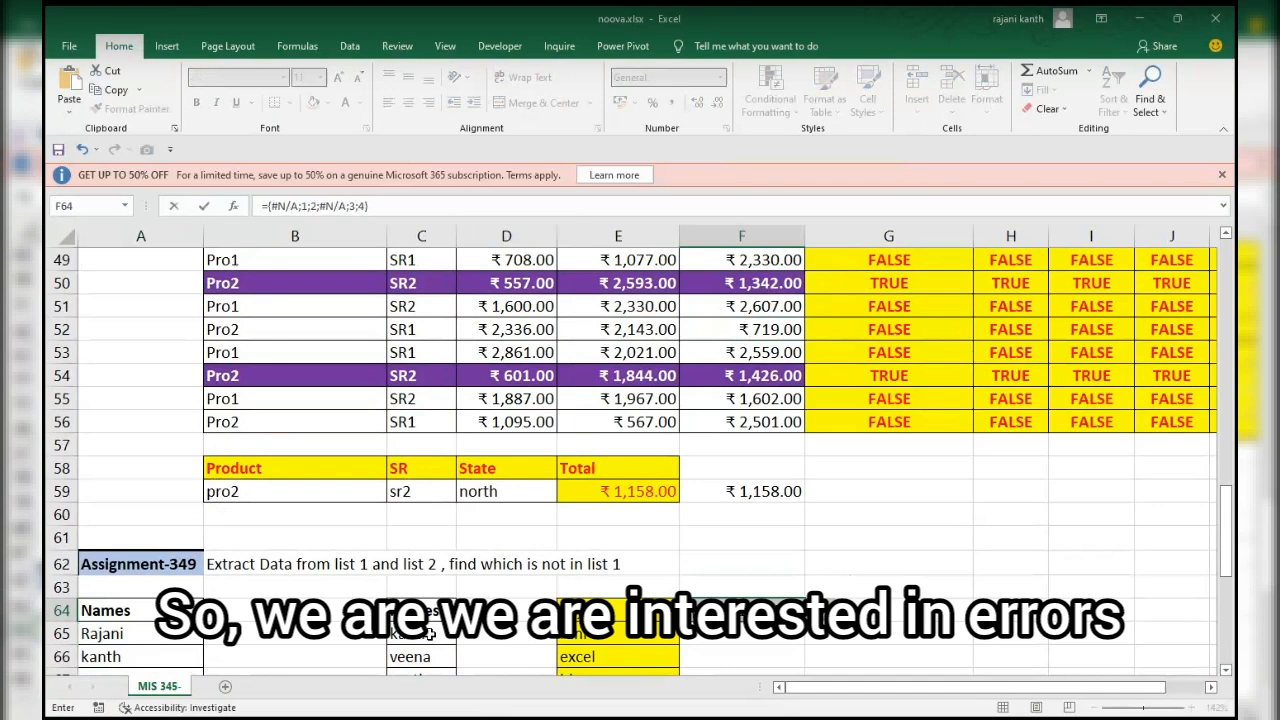
{"action": "key", "text": "ctrl+z"}
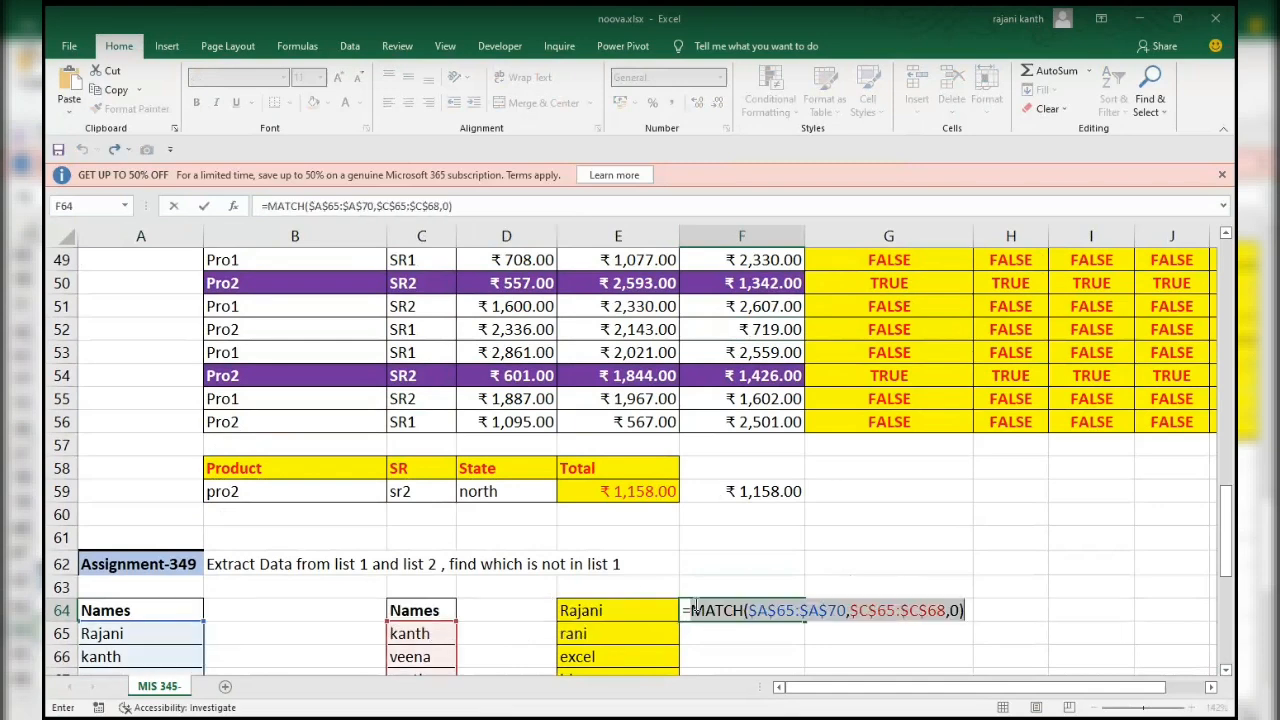
Wrap the MATCH in ISERROR, preview its evaluated array, and restore the formula text.
{"action": "left_click", "coordinate": [692, 610]}
{"action": "type", "text": "is"}
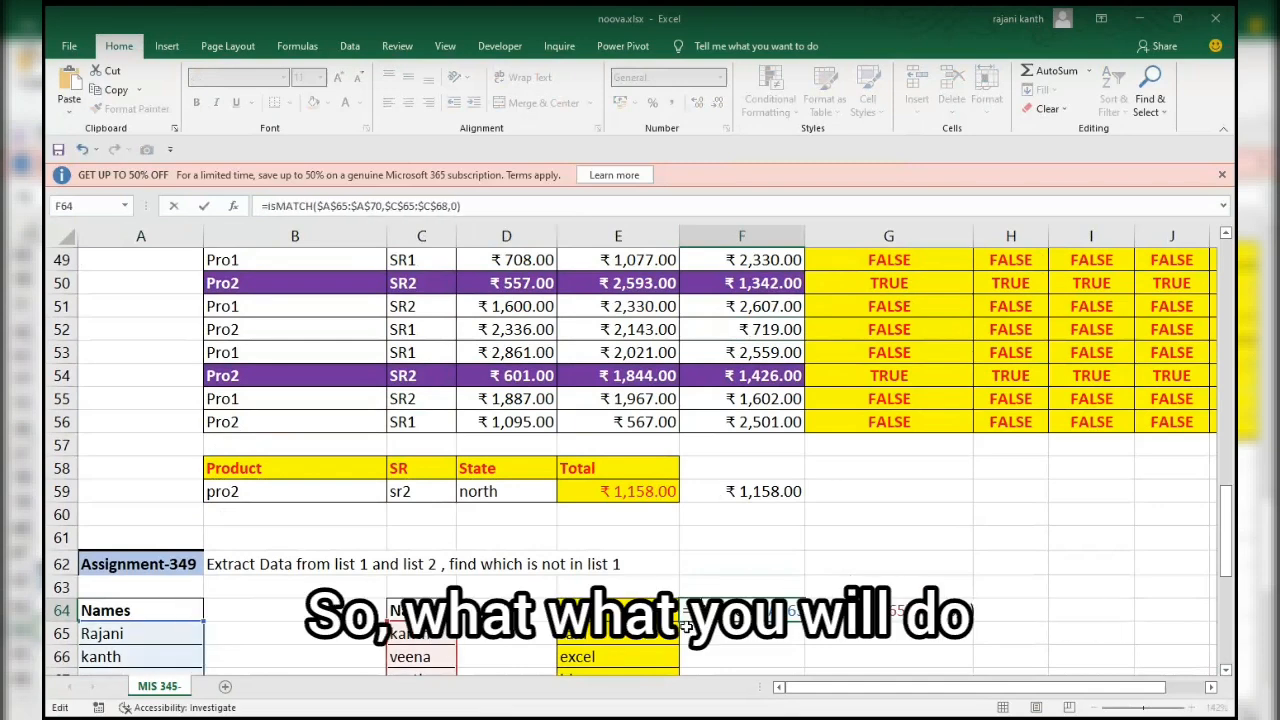
{"action": "type", "text": "error"}
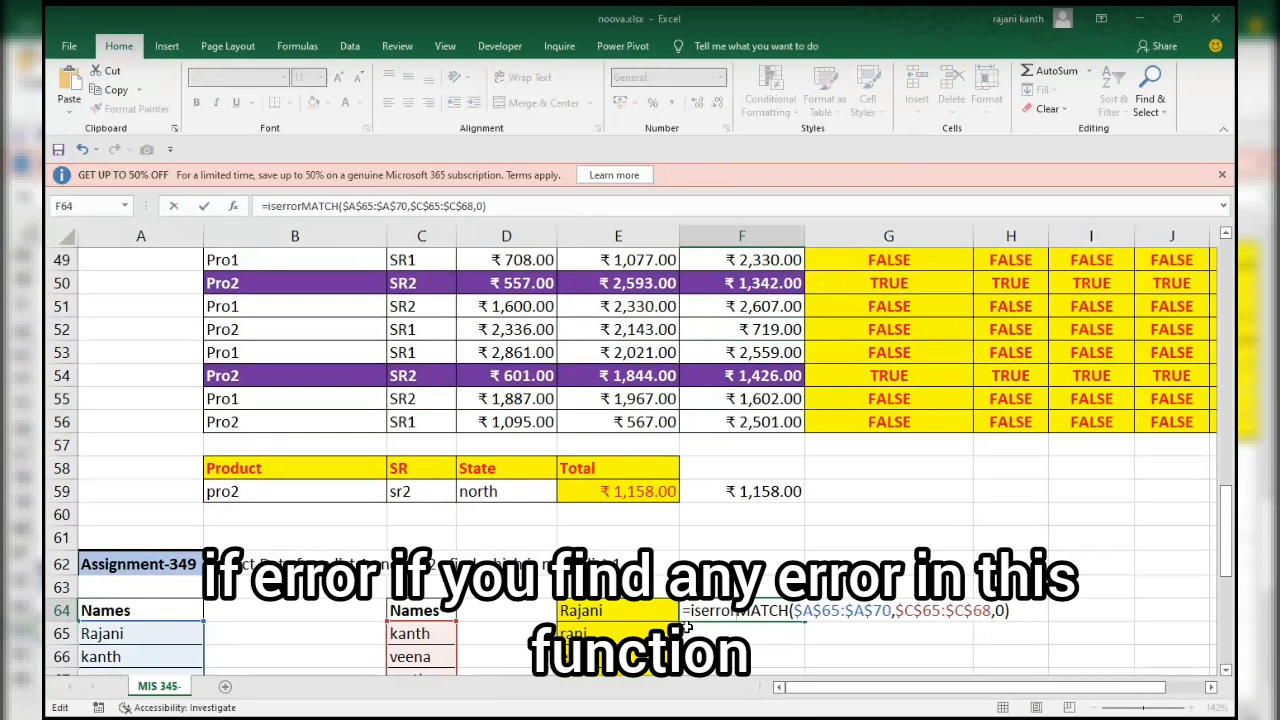
{"action": "key", "text": "Tab"}
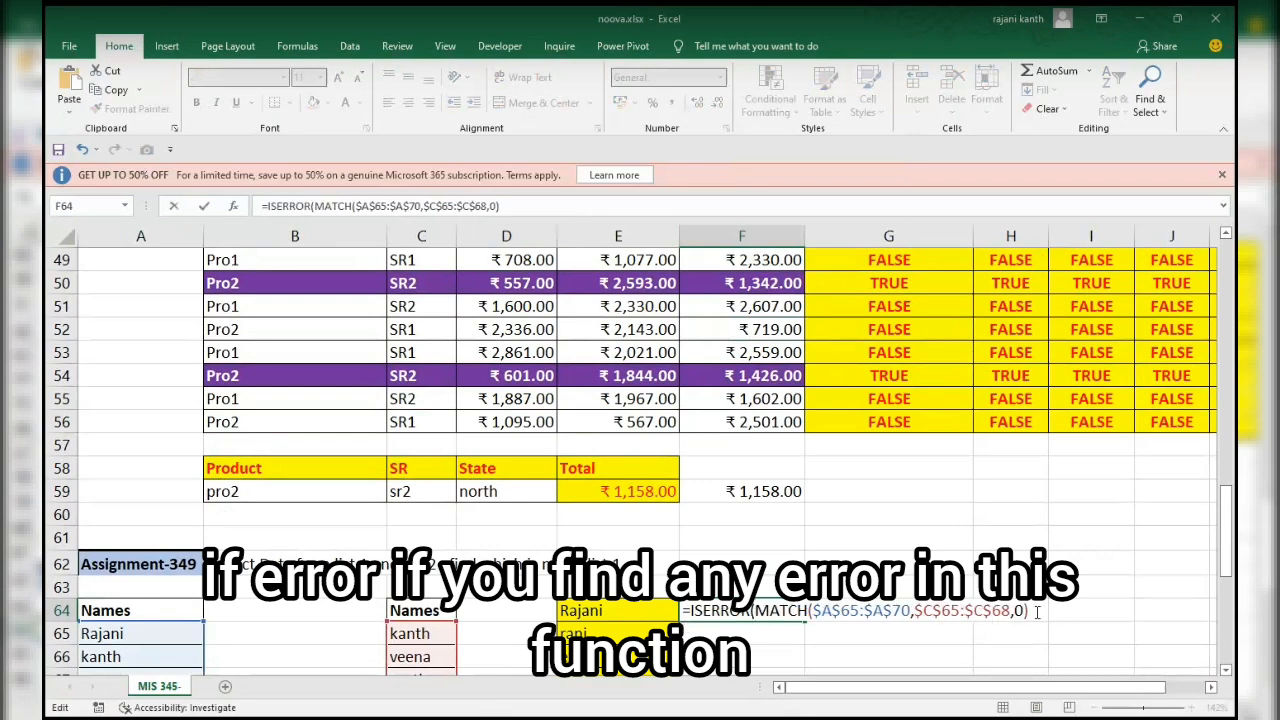
{"action": "scroll", "coordinate": [1037, 612], "scroll_direction": "down", "scroll_amount": 1}
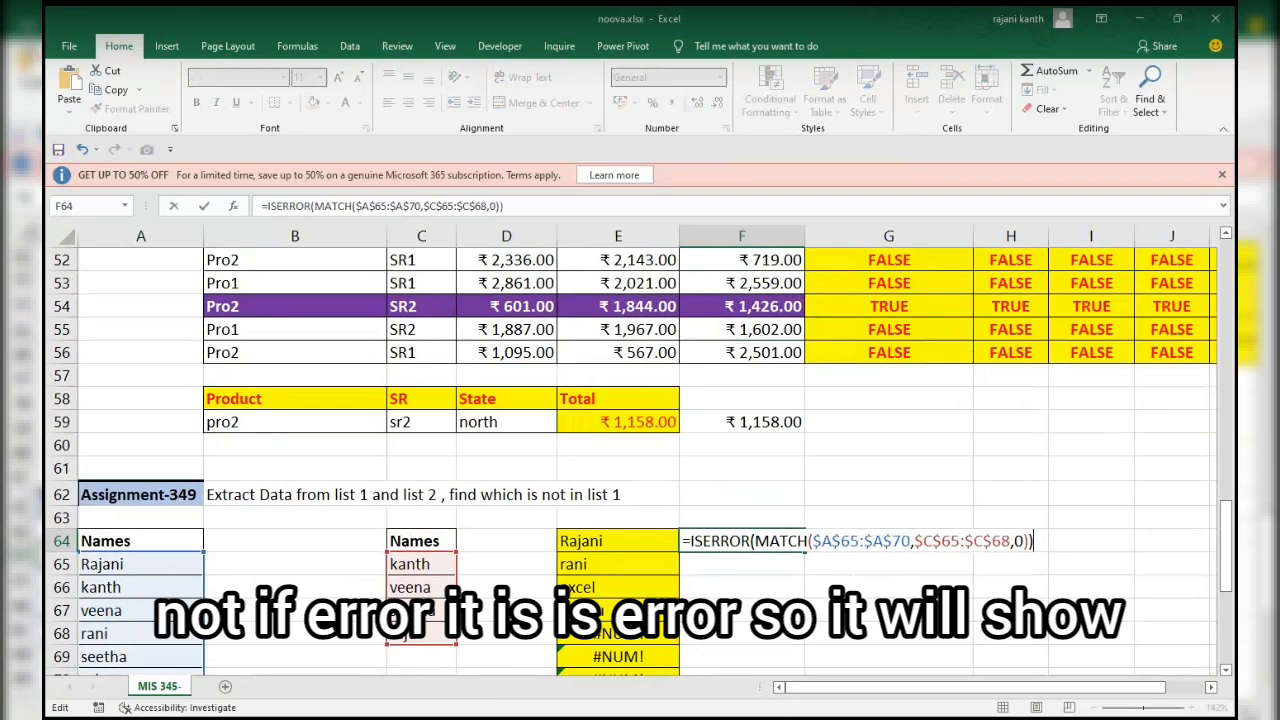
{"action": "key", "text": "F9"}
{"action": "key", "text": "ctrl+z"}
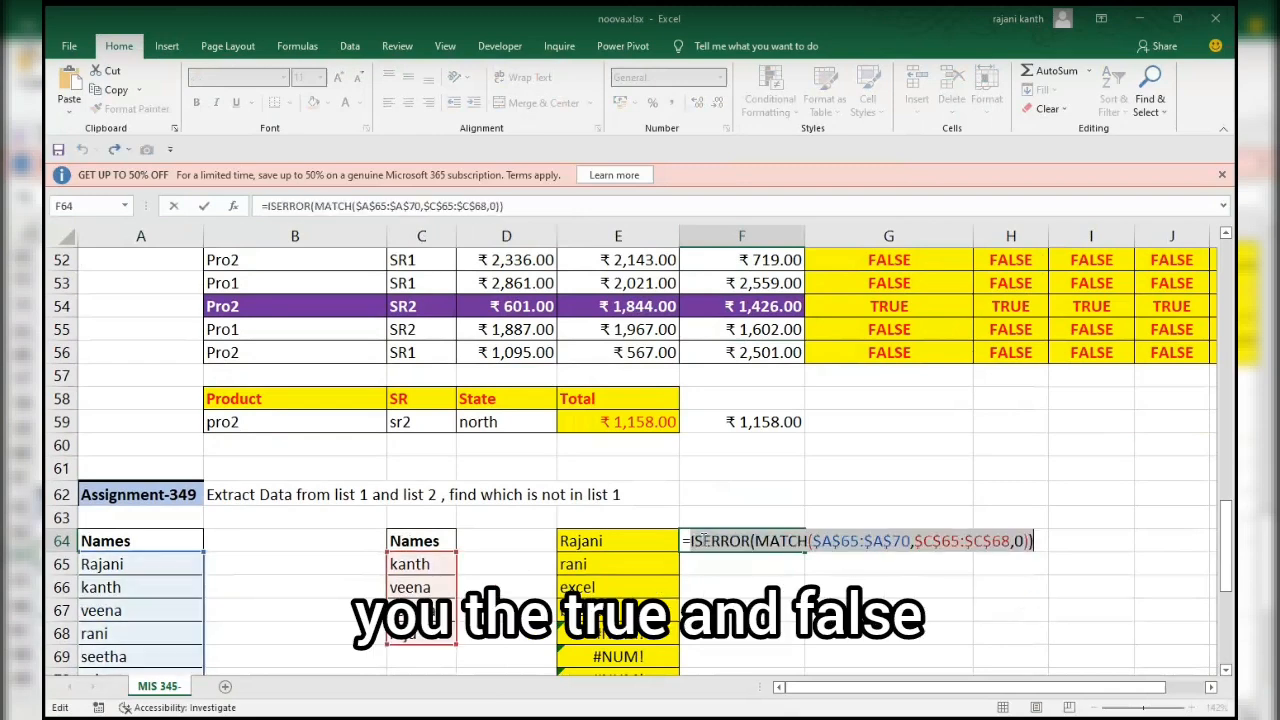
Insert INDEX($A$65:$A$72,SMALL(IF( in front of ISERROR in the F64 formula.
{"action": "key", "text": "Left"}
{"action": "scroll", "coordinate": [697, 579], "scroll_direction": "up", "scroll_amount": 1}
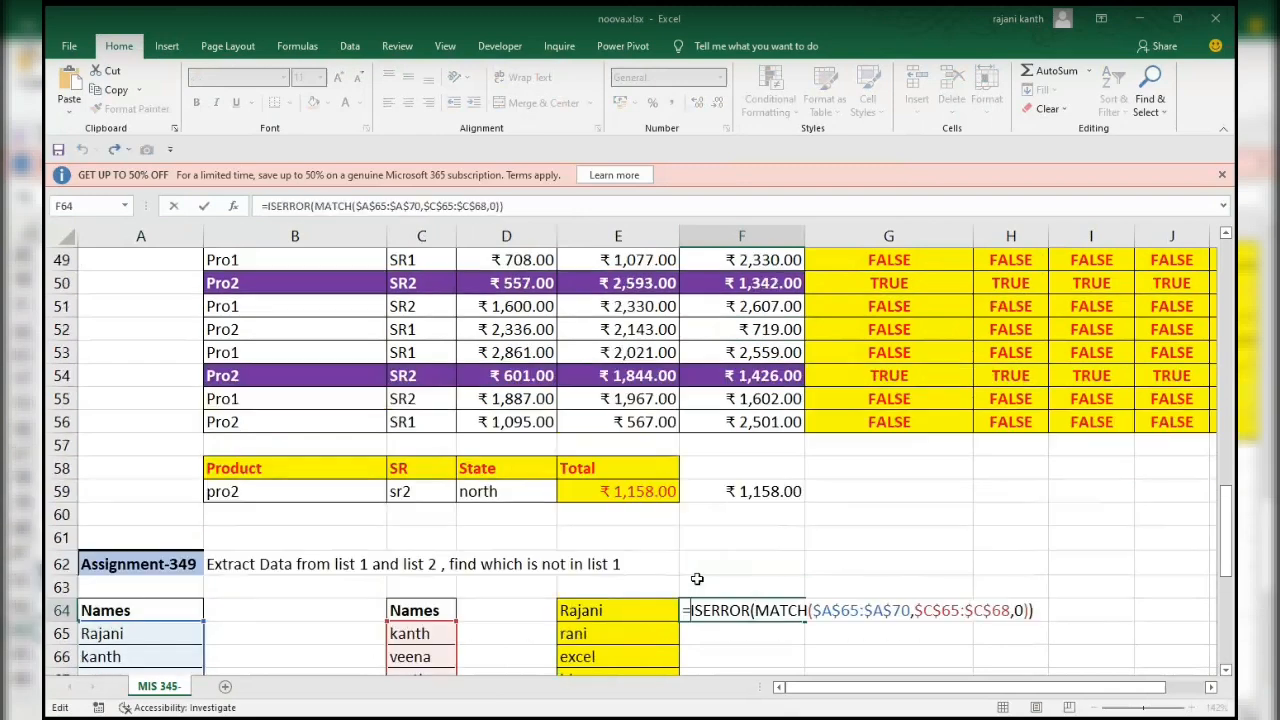
{"action": "type", "text": "INDEX("}
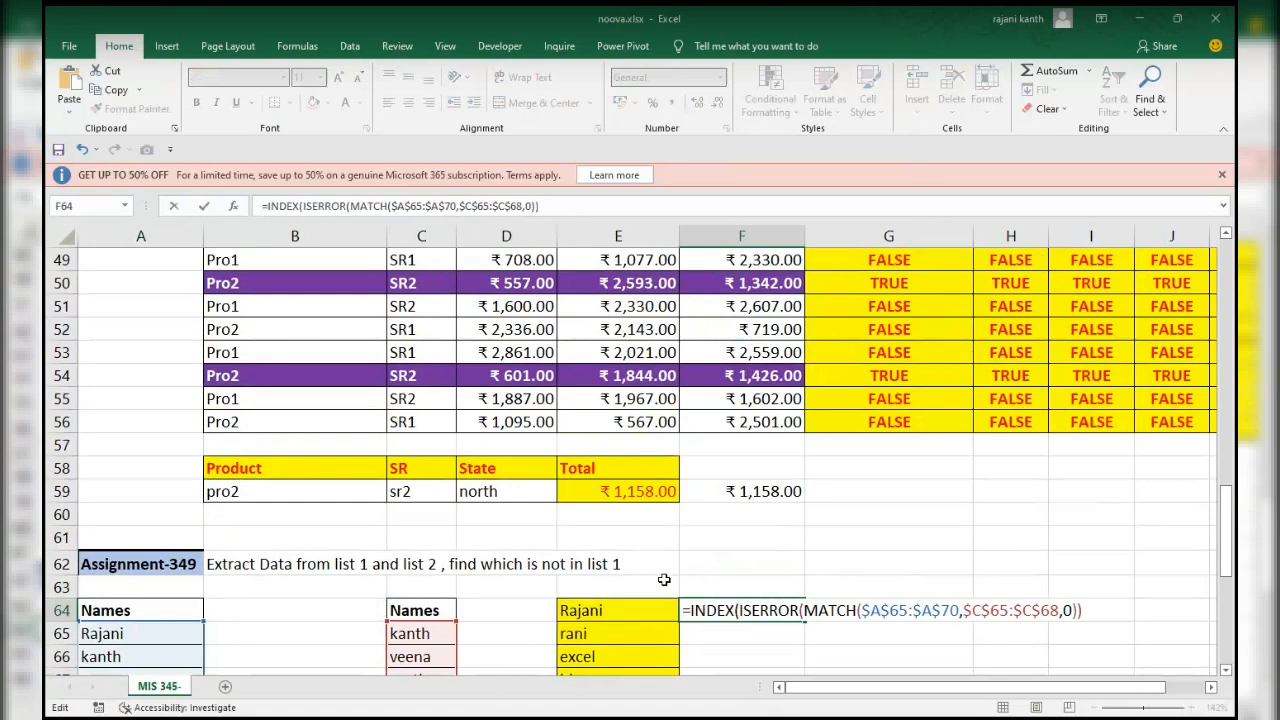
{"action": "left_click", "coordinate": [147, 633]}
{"action": "key", "text": "ctrl+shift+Down"}
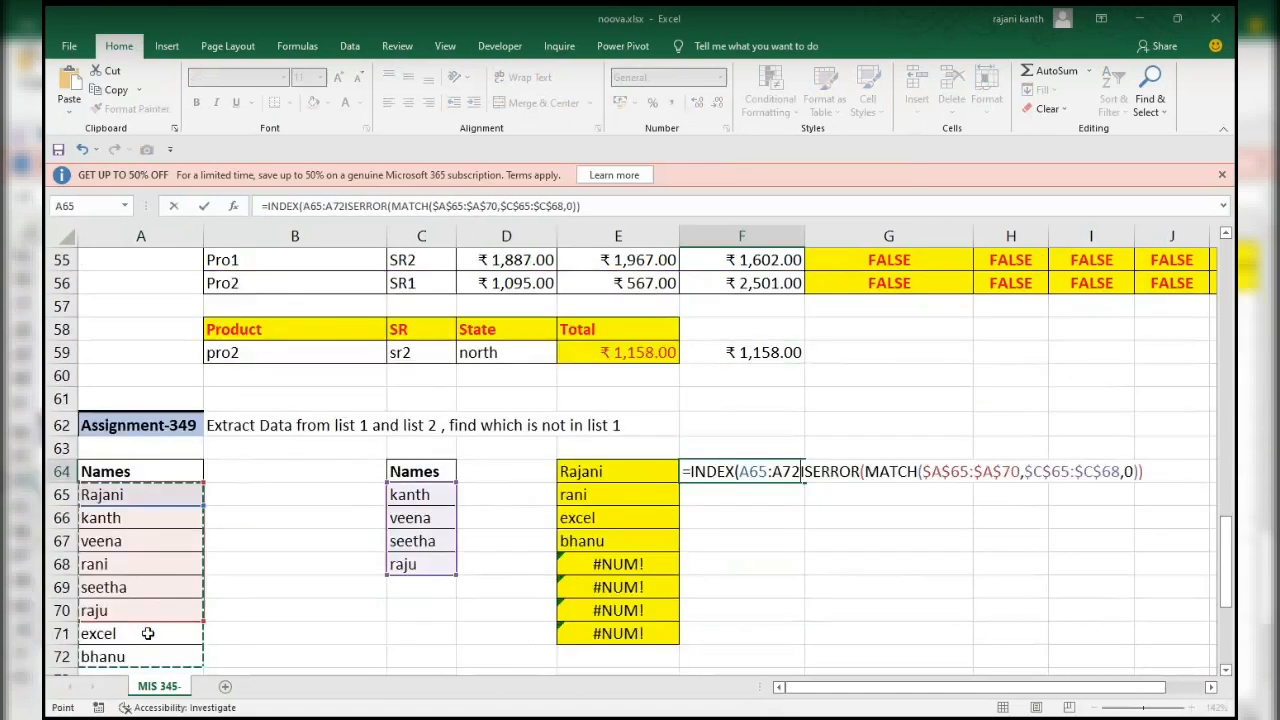
{"action": "key", "text": "F4"}
{"action": "type", "text": ",SMALL(IF("}
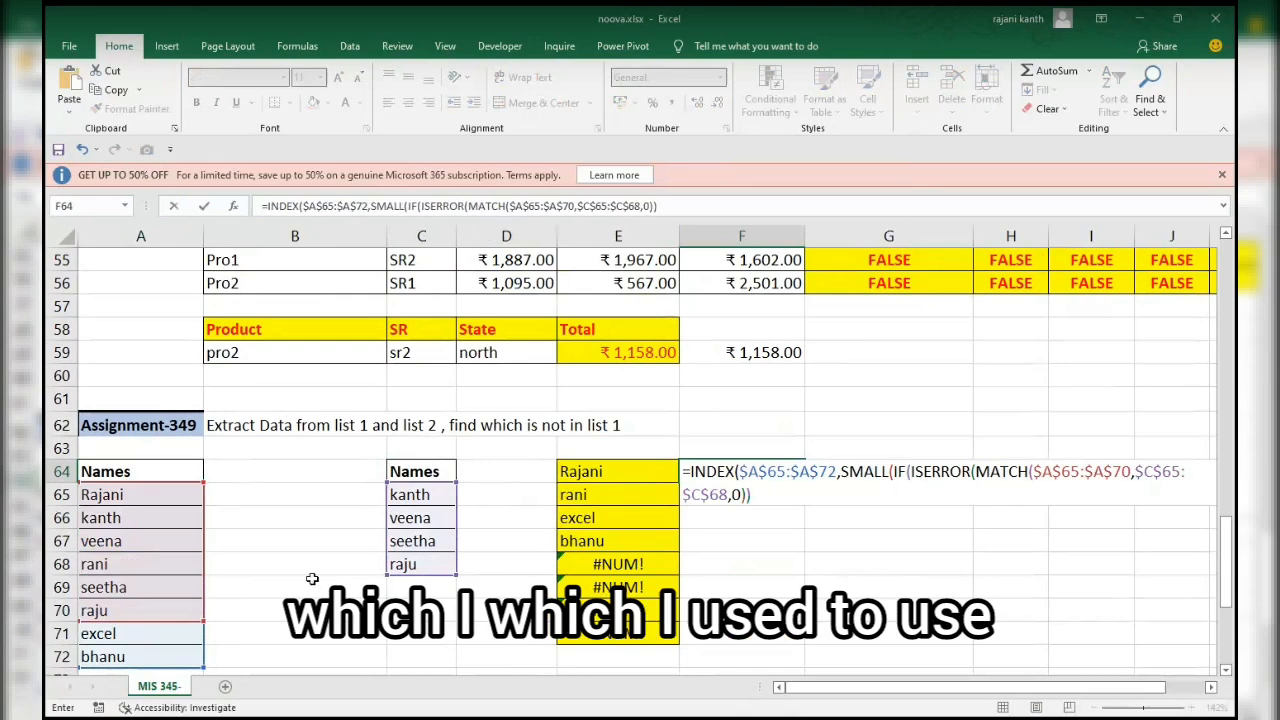
Add ROW($A$65:$A$72) as the value-if-true argument of the IF.
{"action": "scroll", "coordinate": [771, 495], "scroll_direction": "up", "scroll_amount": 1}
{"action": "type", "text": ",ROW("}
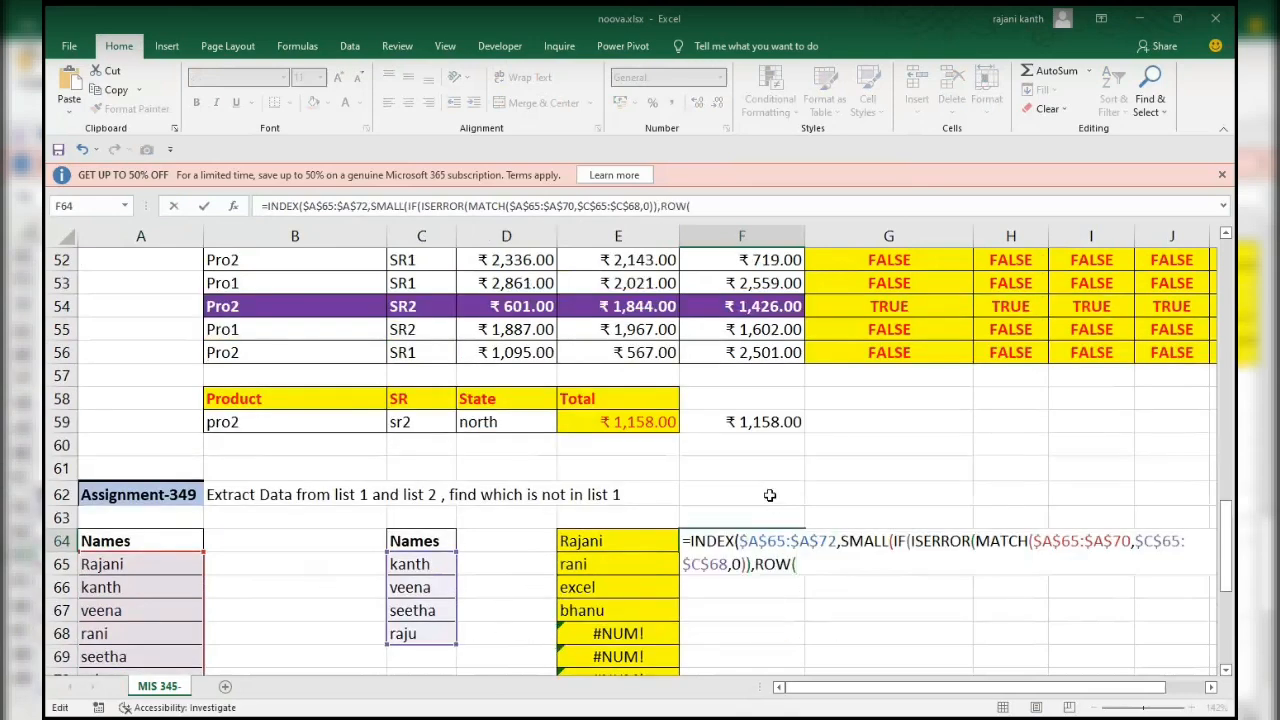
{"action": "left_click", "coordinate": [157, 569]}
{"action": "scroll", "coordinate": [157, 569], "scroll_direction": "up", "scroll_amount": 1}
{"action": "key", "text": "ctrl+shift+Down"}
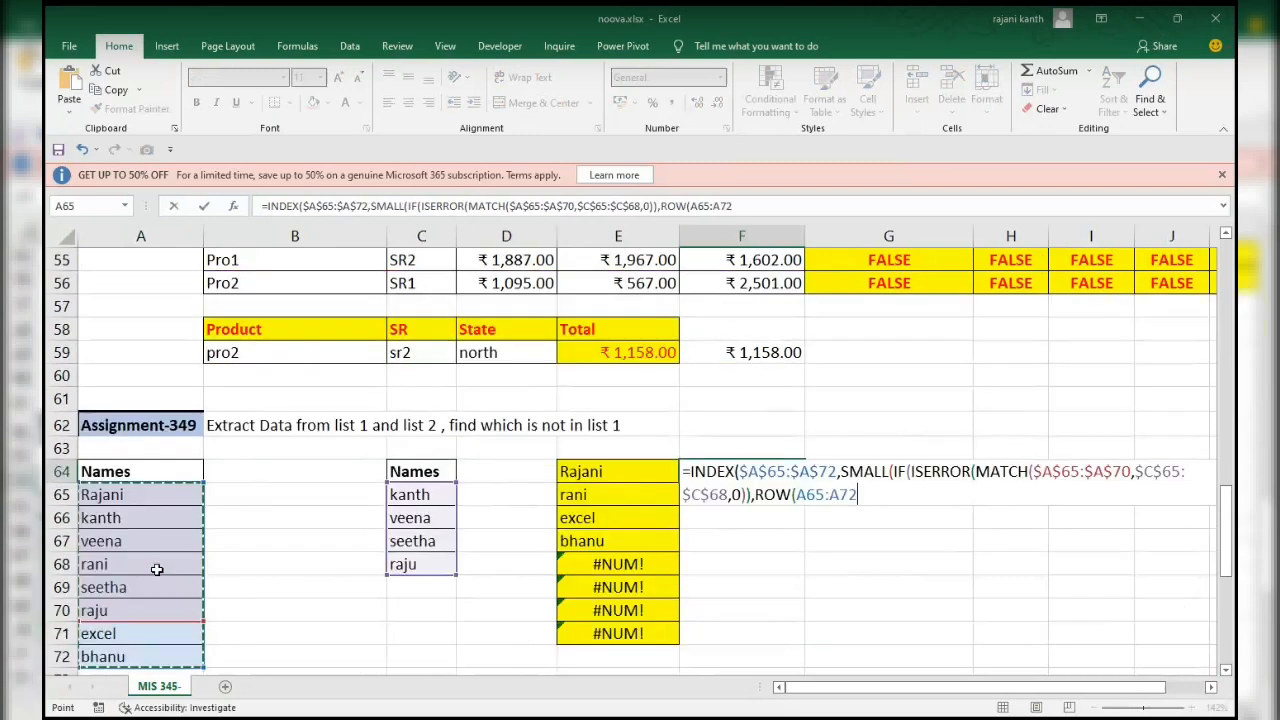
{"action": "key", "text": "shift+Up"}
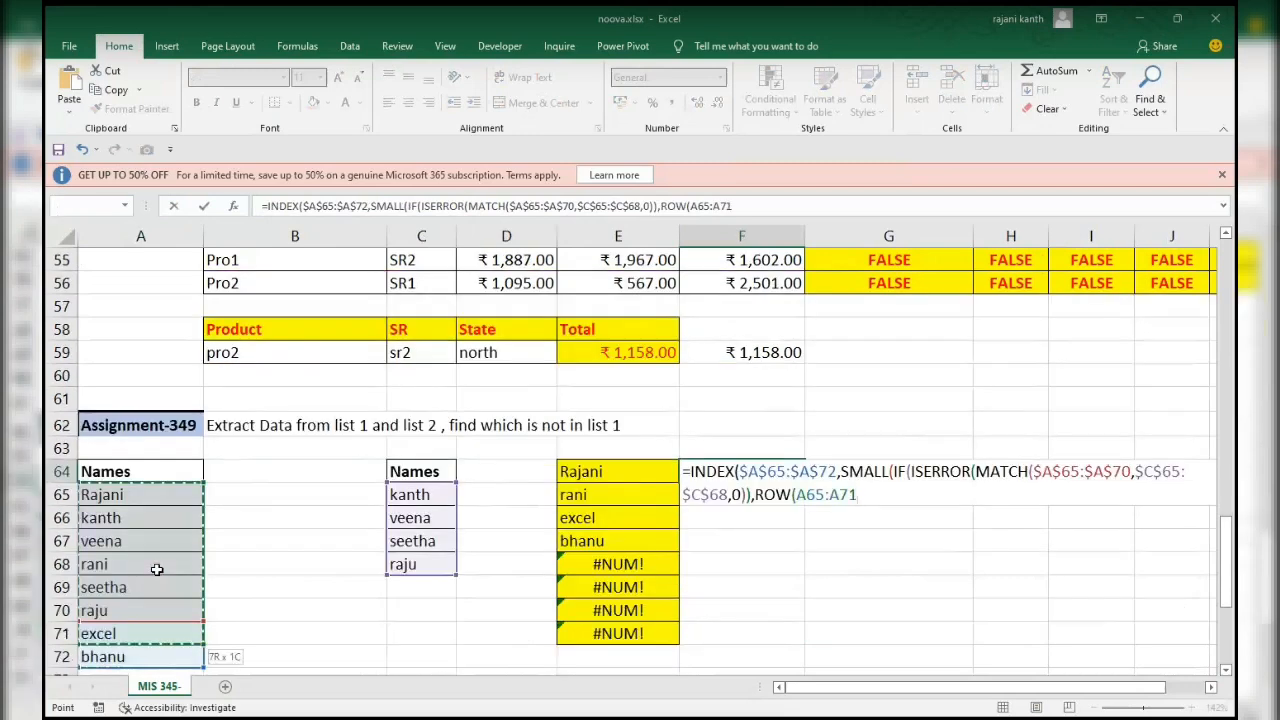
{"action": "key", "text": "shift+Up"}
{"action": "key", "text": "shift+Down"}
{"action": "key", "text": "shift+Down"}
{"action": "key", "text": "F4"}
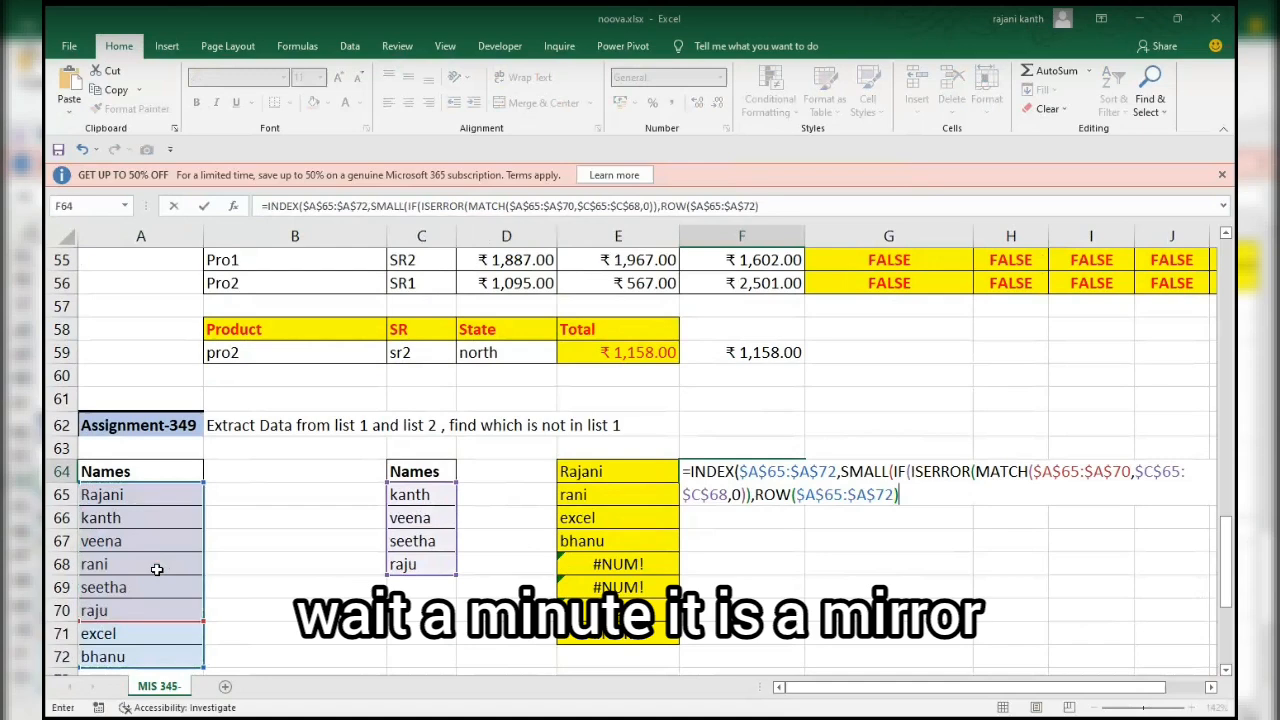
Extend the ROW argument with -ROW($A$65)+1 to produce relative row positions.
{"action": "type", "text": "-row"}
{"action": "key", "text": "Tab"}
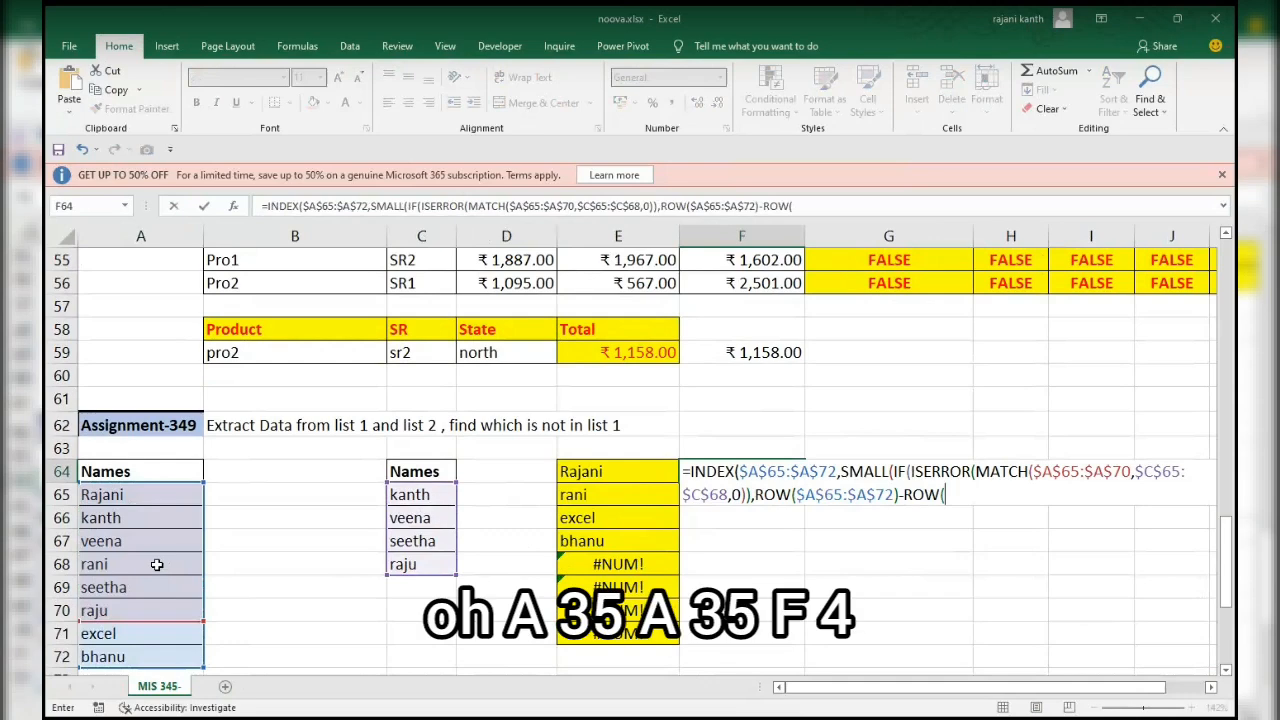
{"action": "type", "text": "a65"}
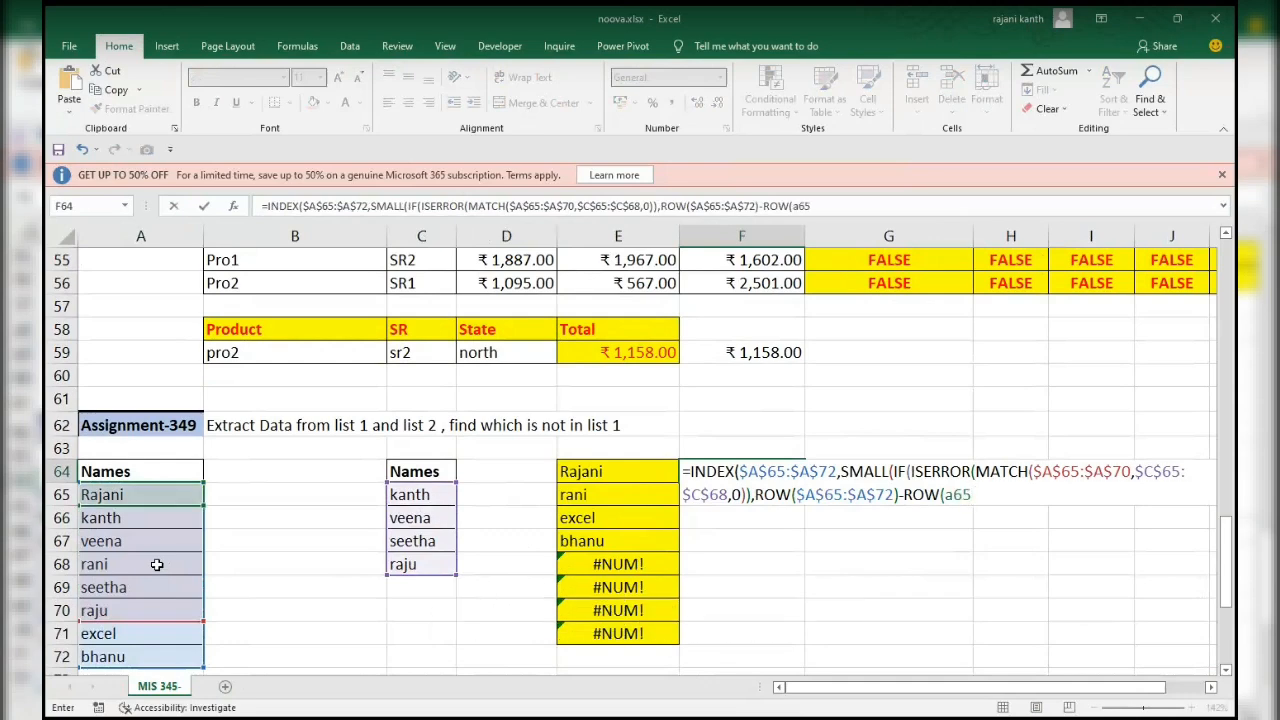
{"action": "key", "text": "F4"}
{"action": "type", "text": ")+1"}
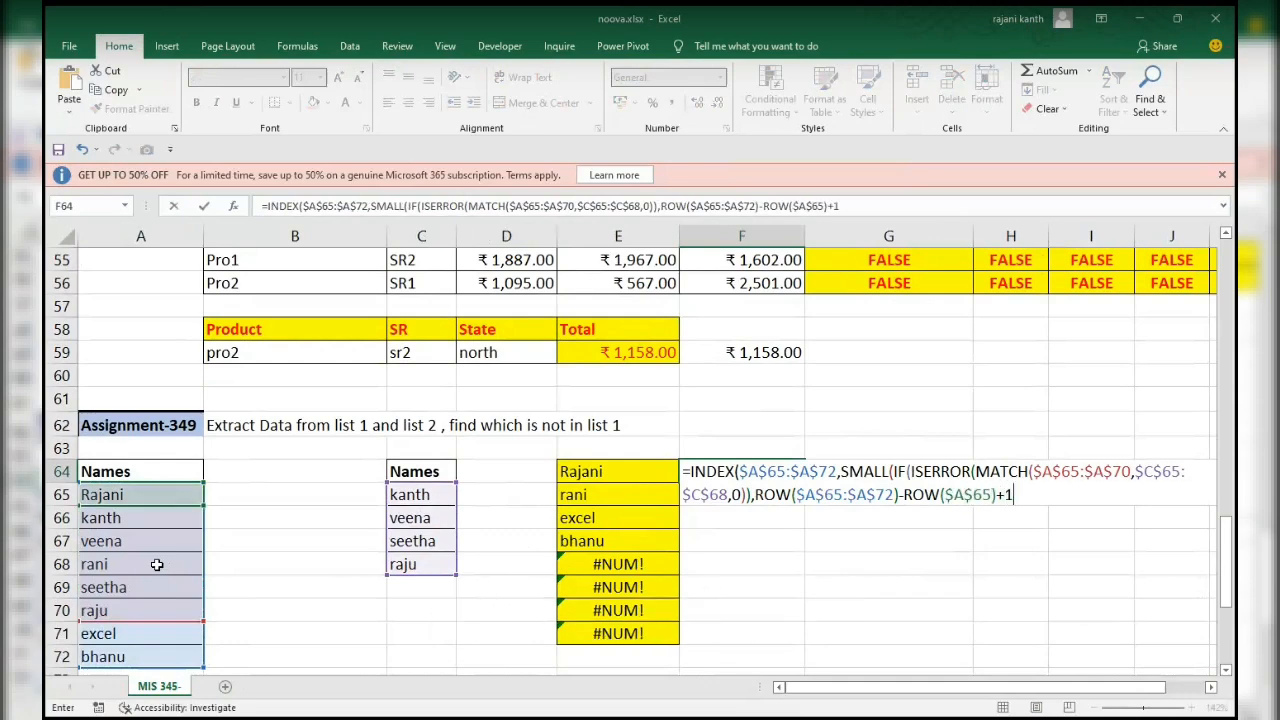
{"action": "type", "text": "),rows"}
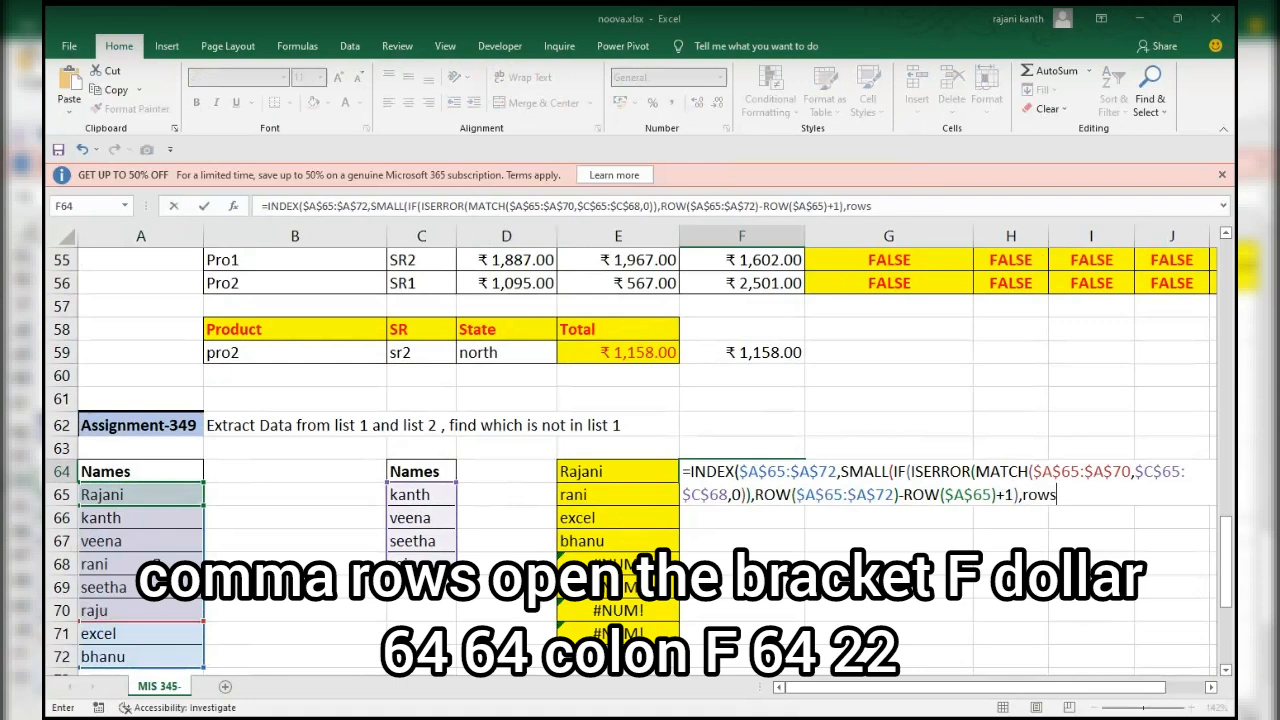
Close the IF and add ROWS(F$64:F64) as SMALL's k argument, closing all remaining brackets.
{"action": "key", "text": "Tab"}
{"action": "type", "text": "f$"}
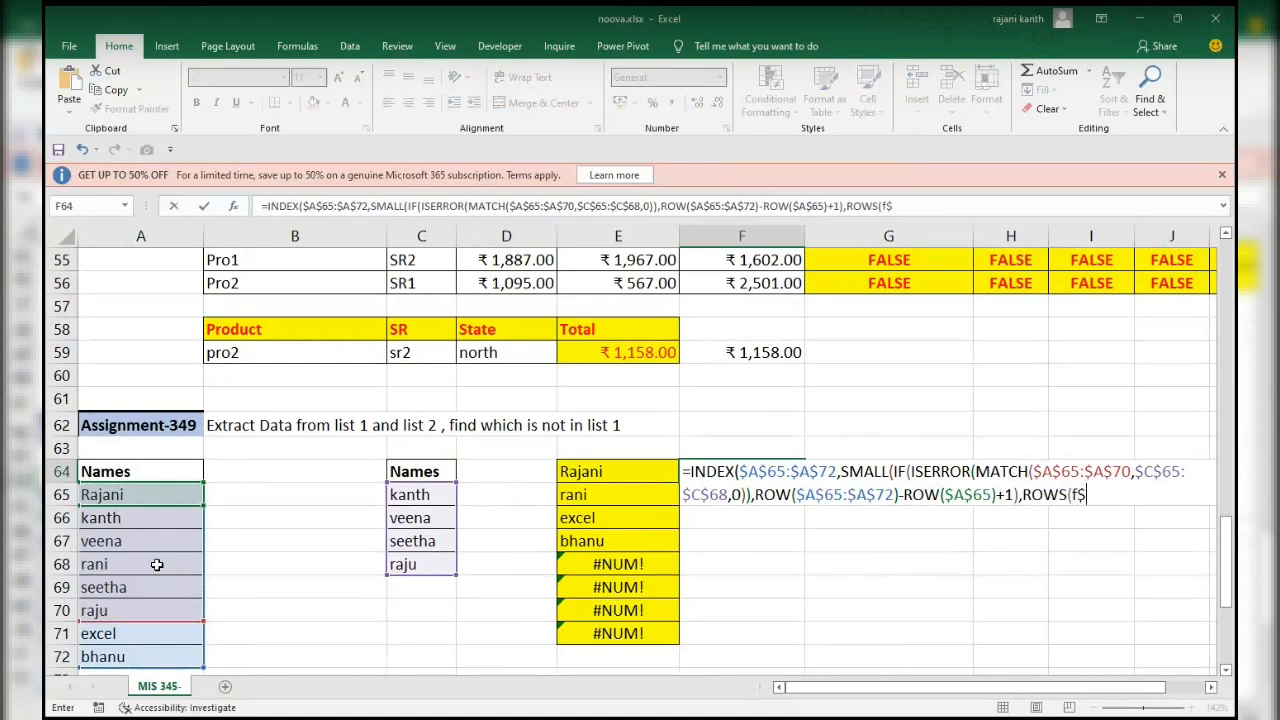
{"action": "type", "text": "64:f64)))"}
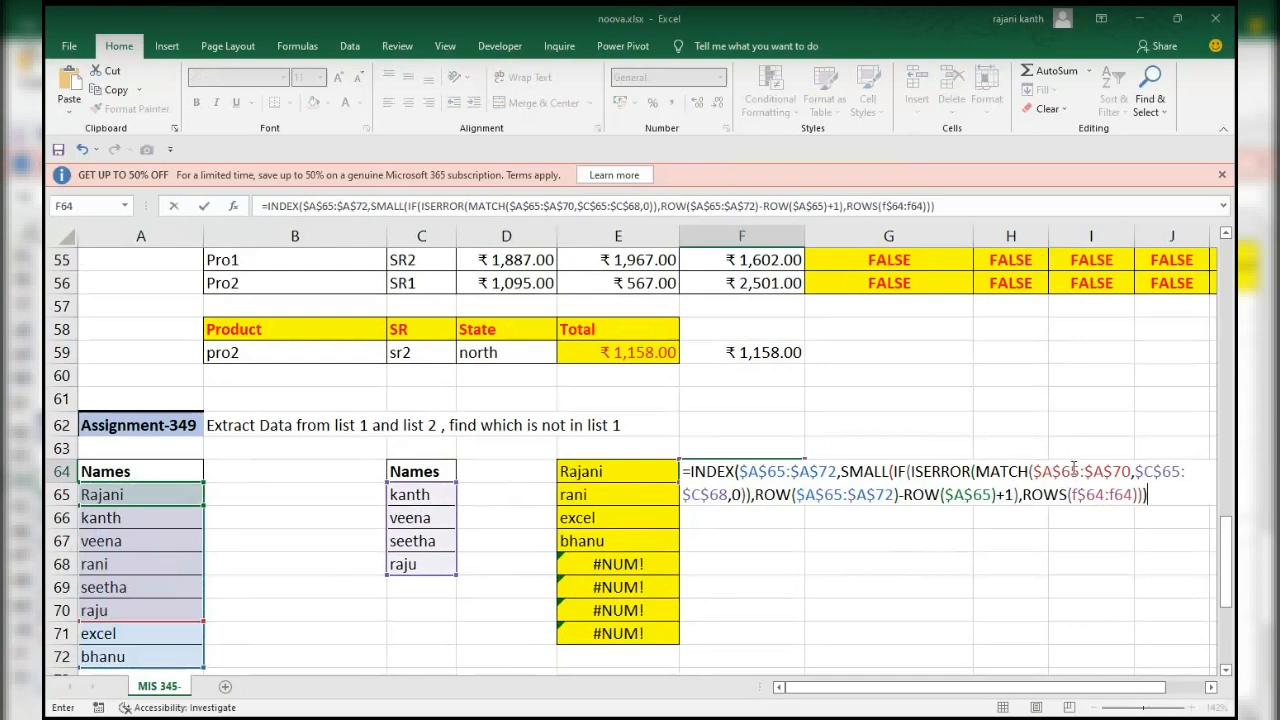
Extend the MATCH lookup range in the F64 formula to $A$65:$A$72.
{"action": "left_click", "coordinate": [1133, 470]}
{"action": "key", "text": "BackSpace"}
{"action": "type", "text": "2"}
{"action": "scroll", "coordinate": [1130, 523], "scroll_direction": "up", "scroll_amount": 1}
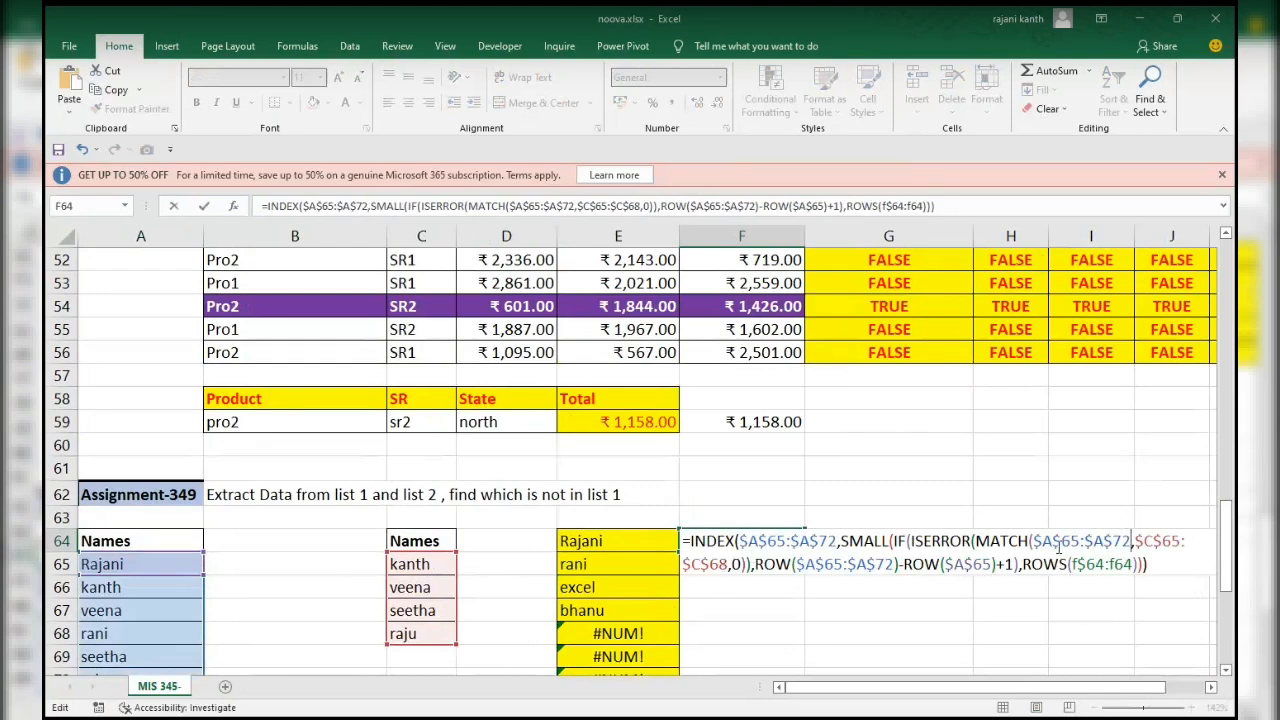
Enter the F64 formula as an array formula after previewing its result, and fill it down to F71.
{"action": "left_click_drag", "start_coordinate": [1168, 563], "coordinate": [547, 517]}
{"action": "scroll", "coordinate": [545, 517], "scroll_direction": "up", "scroll_amount": 1}
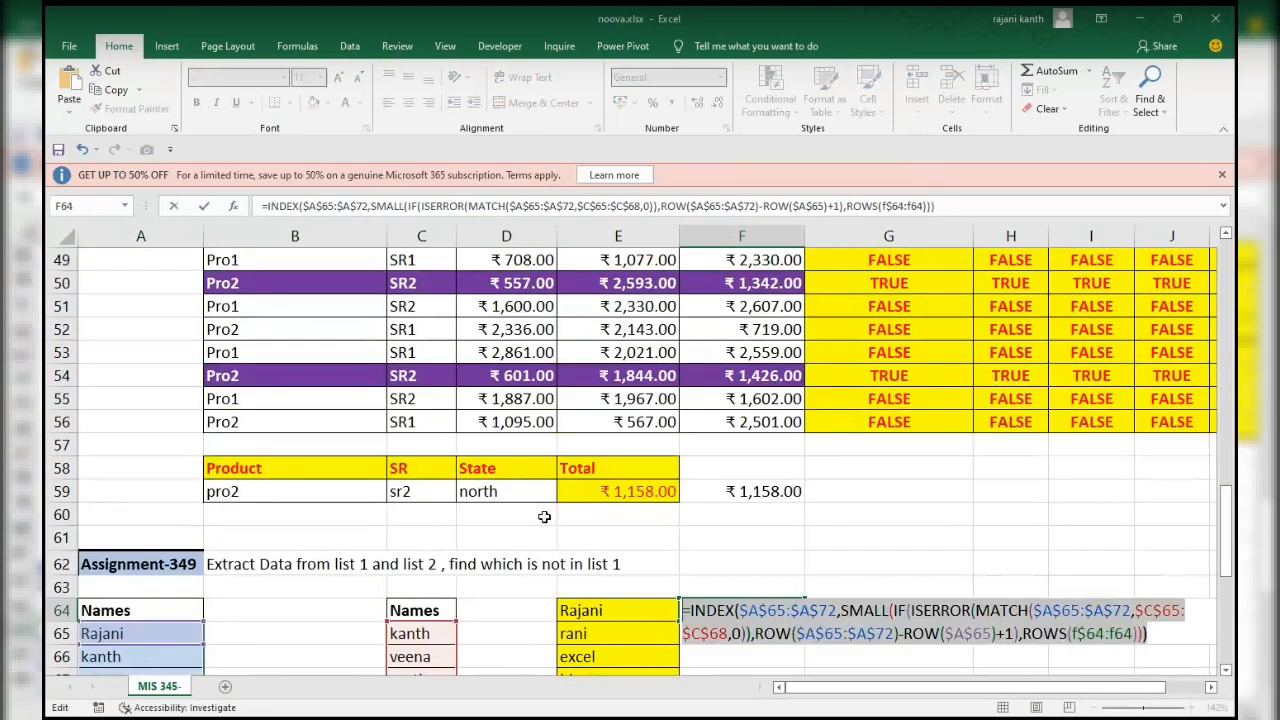
{"action": "key", "text": "F9"}
{"action": "key", "text": "ctrl+z"}
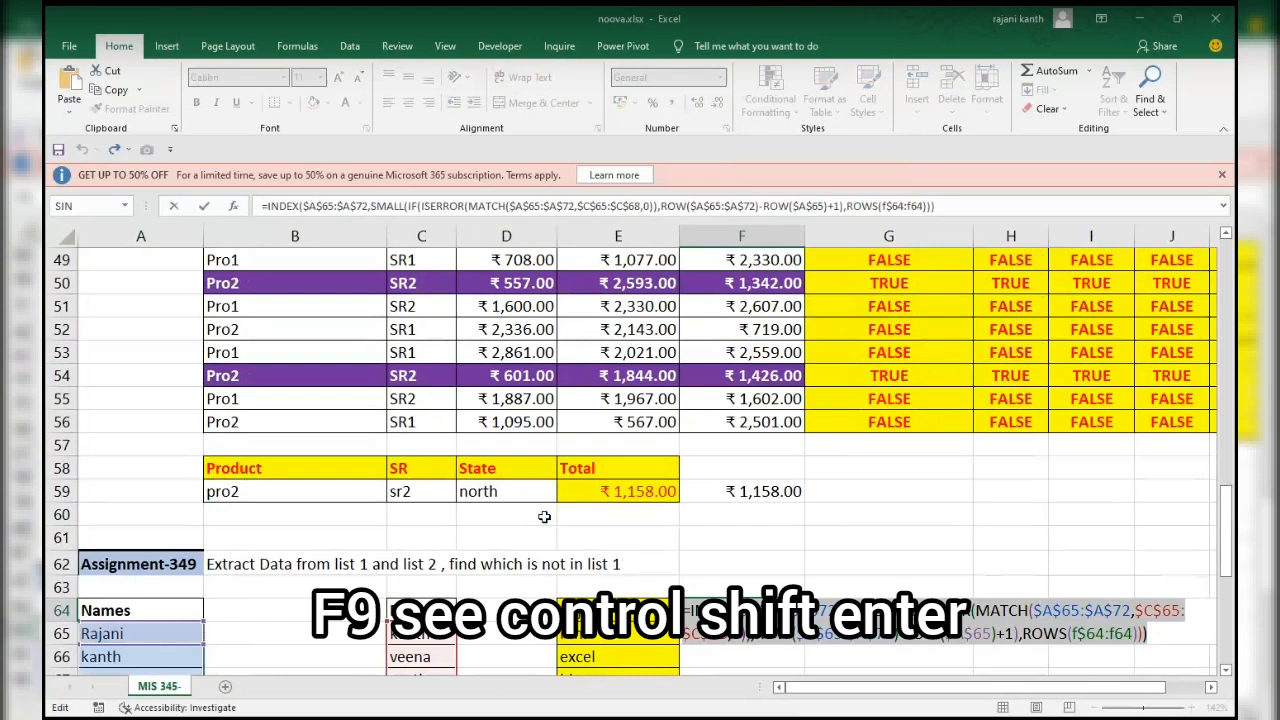
{"action": "key", "text": "ctrl+shift+Return"}
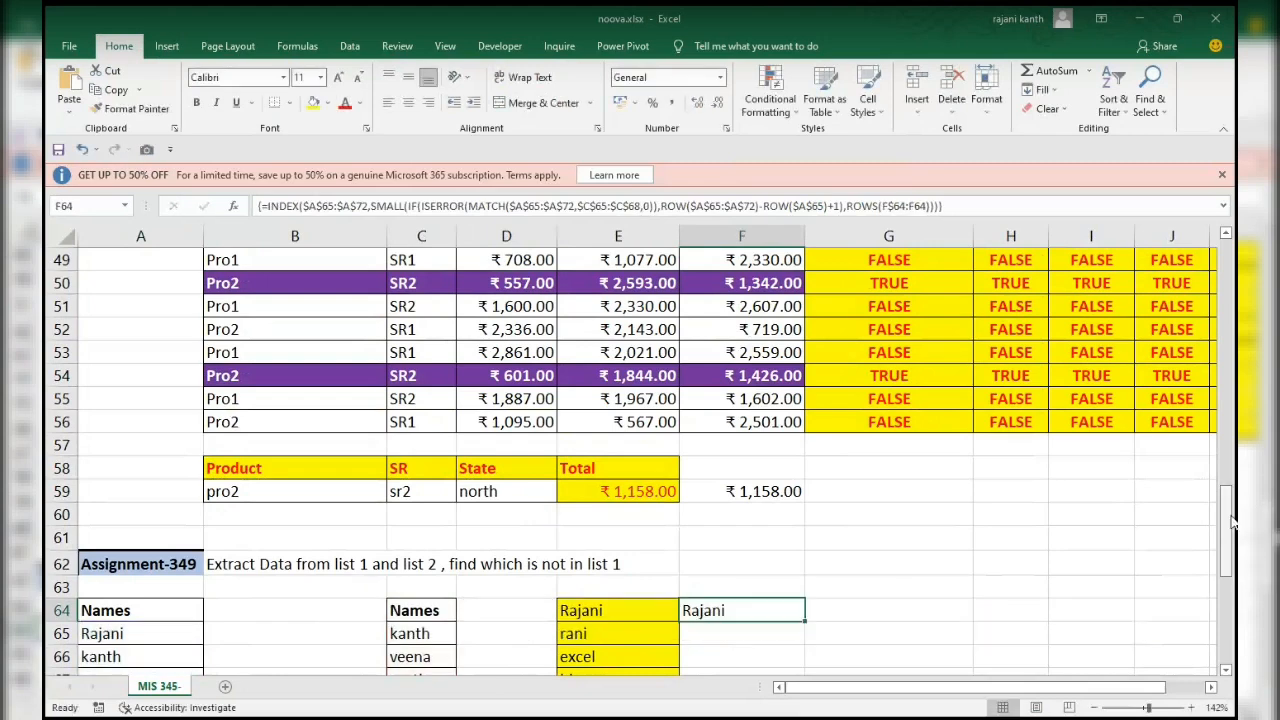
{"action": "left_click_drag", "start_coordinate": [1230, 515], "coordinate": [1230, 546]}
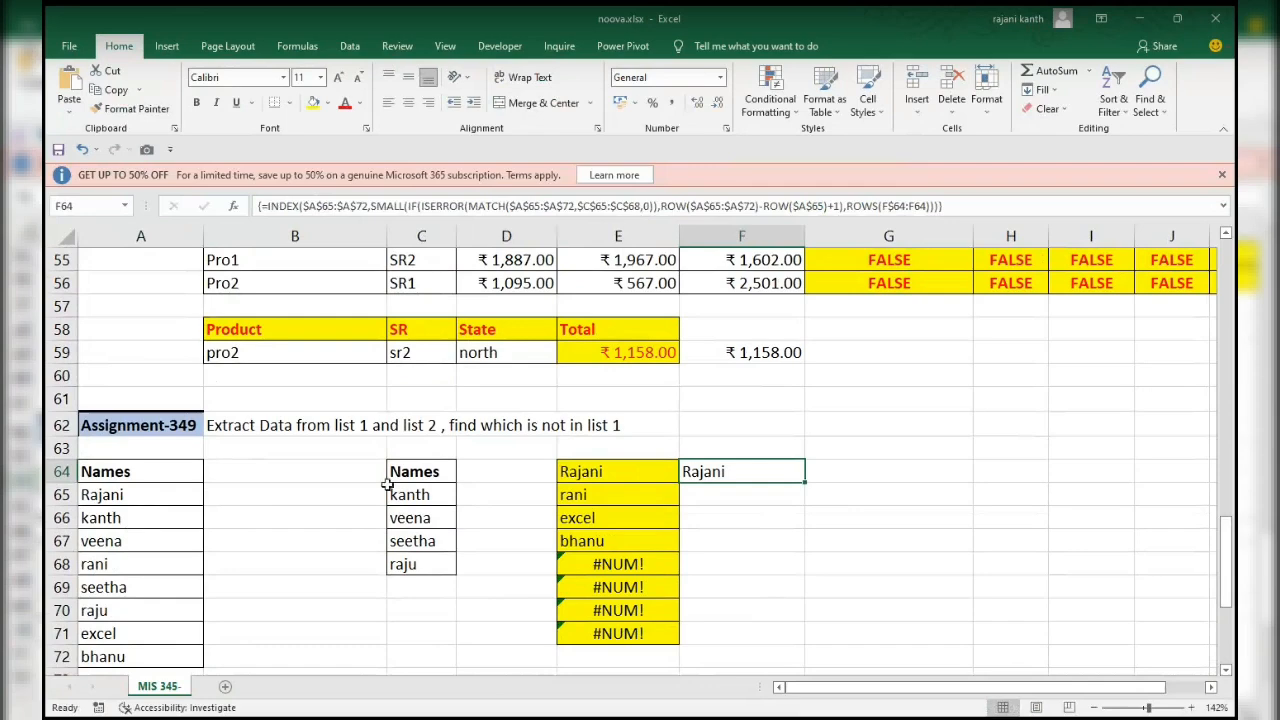
{"action": "double_click", "coordinate": [816, 481]}
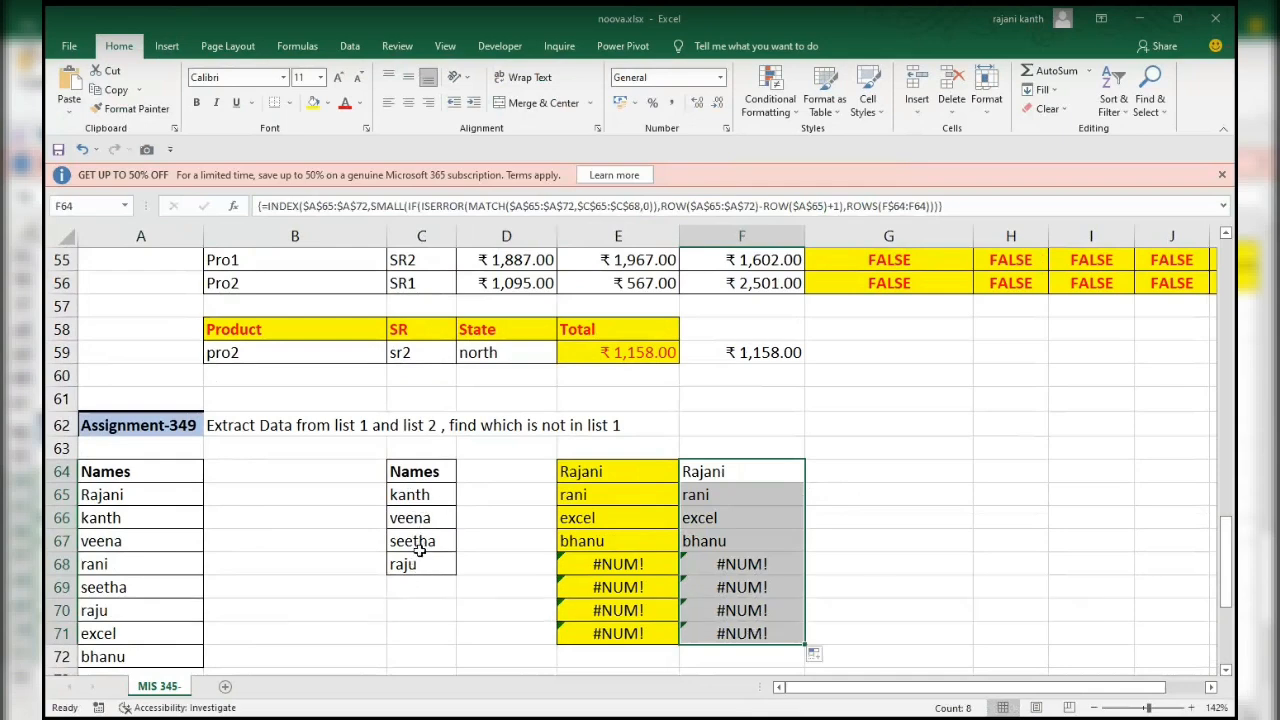
Review the array formula in F64, re-enter it unchanged, and copy it to G64.
{"action": "left_click", "coordinate": [720, 472]}
{"action": "double_click", "coordinate": [720, 472]}
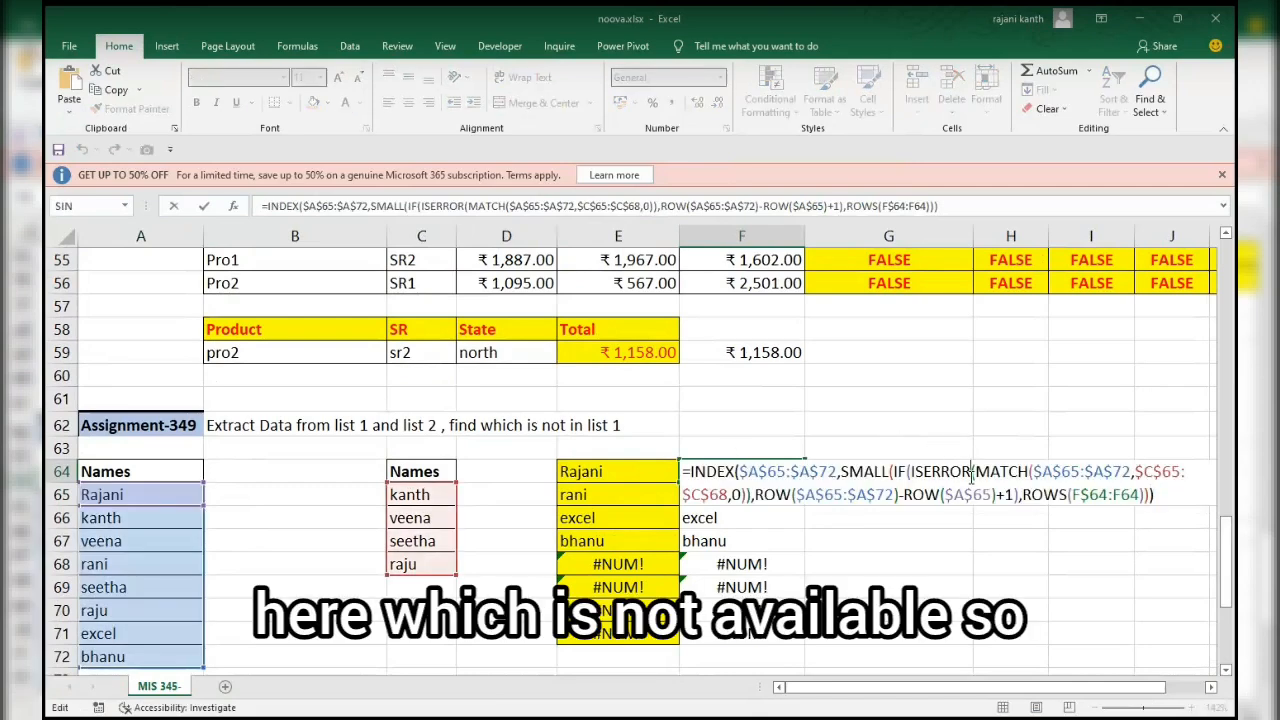
{"action": "key", "text": "ctrl+shift+Return"}
{"action": "key", "text": "ctrl+c"}
{"action": "left_click", "coordinate": [969, 477]}
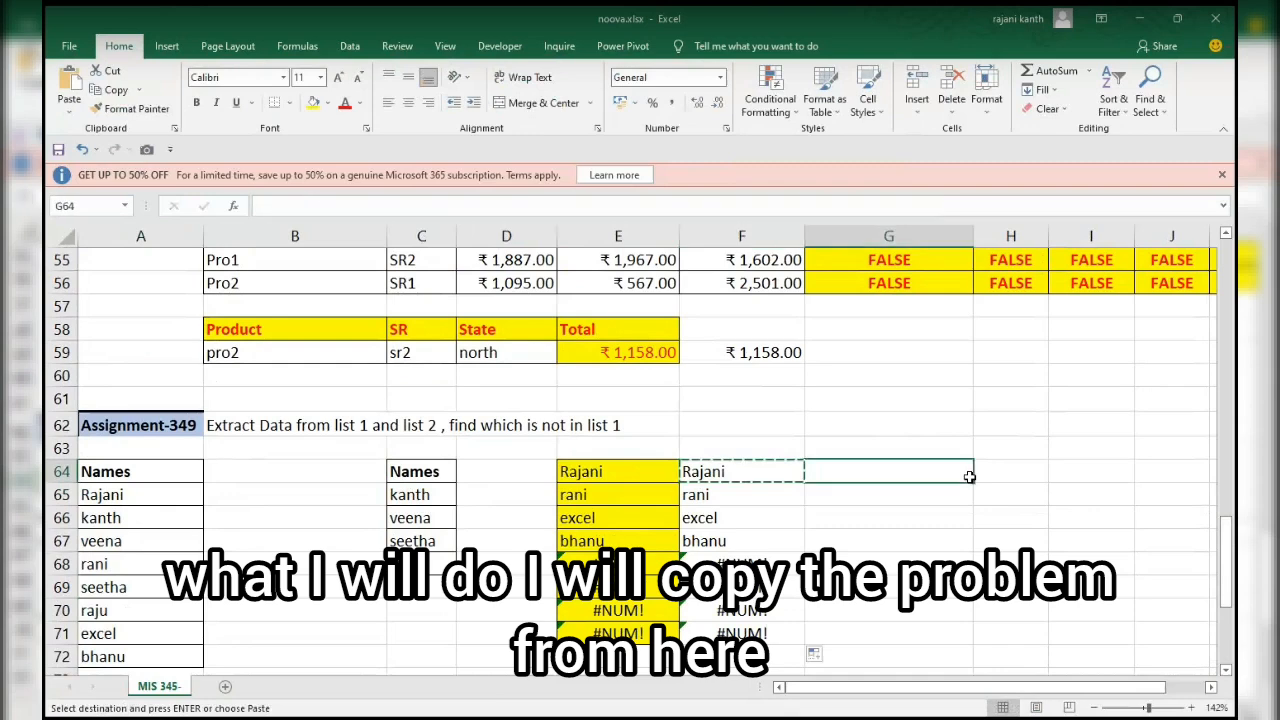
{"action": "key", "text": "ctrl+v"}
Replace ISERROR with ISNUMBER in the G64 formula, enter it as an array formula, and fill it down to G71.
{"action": "key", "text": "F2"}
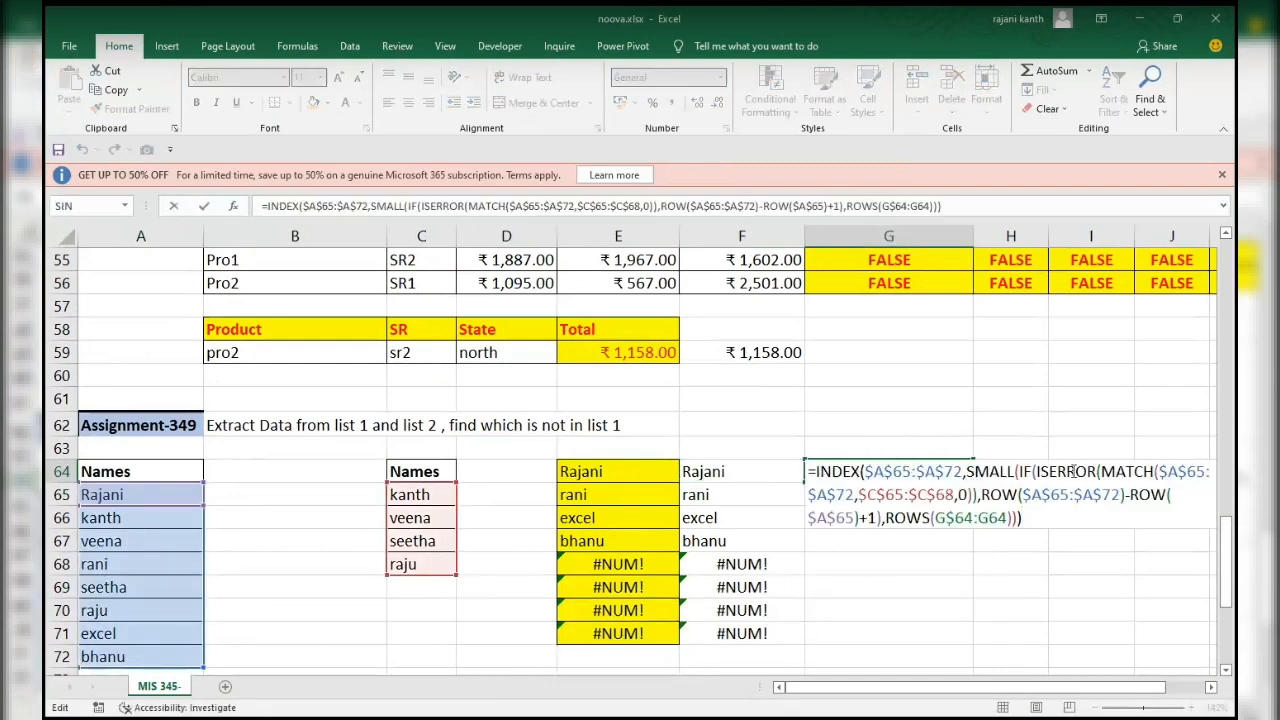
{"action": "double_click", "coordinate": [1068, 471]}
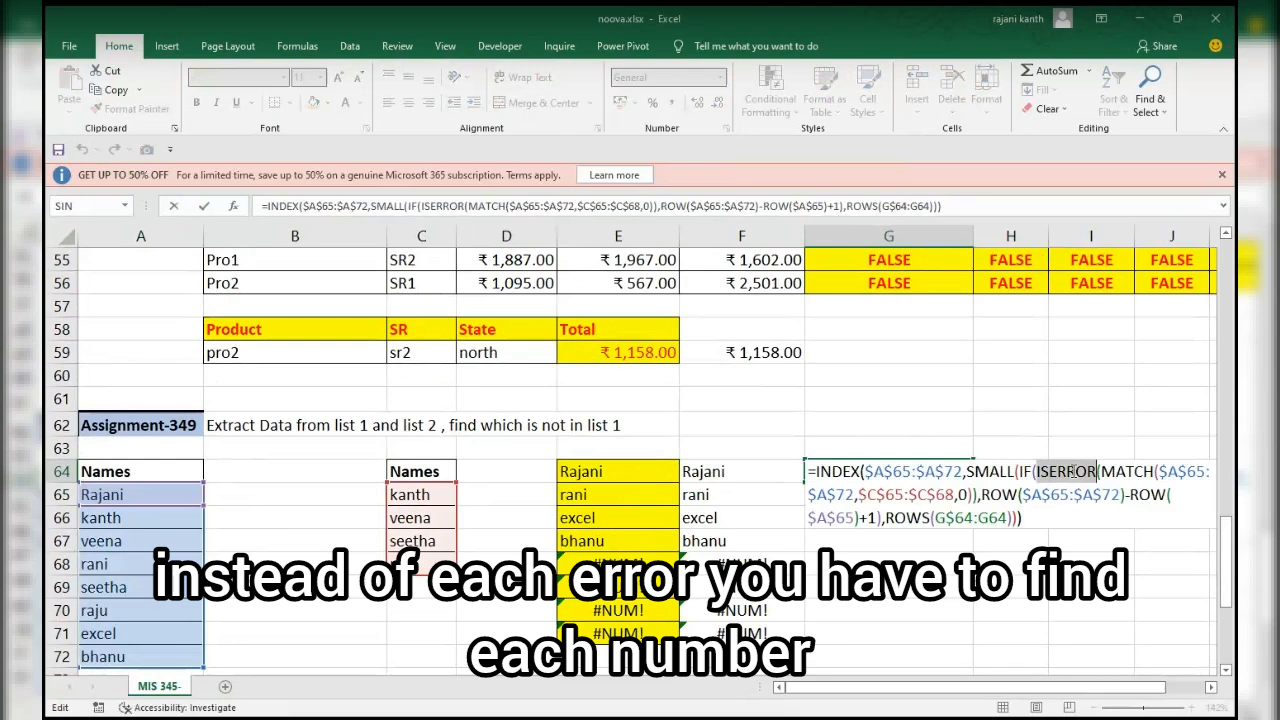
{"action": "type", "text": "isnumber"}
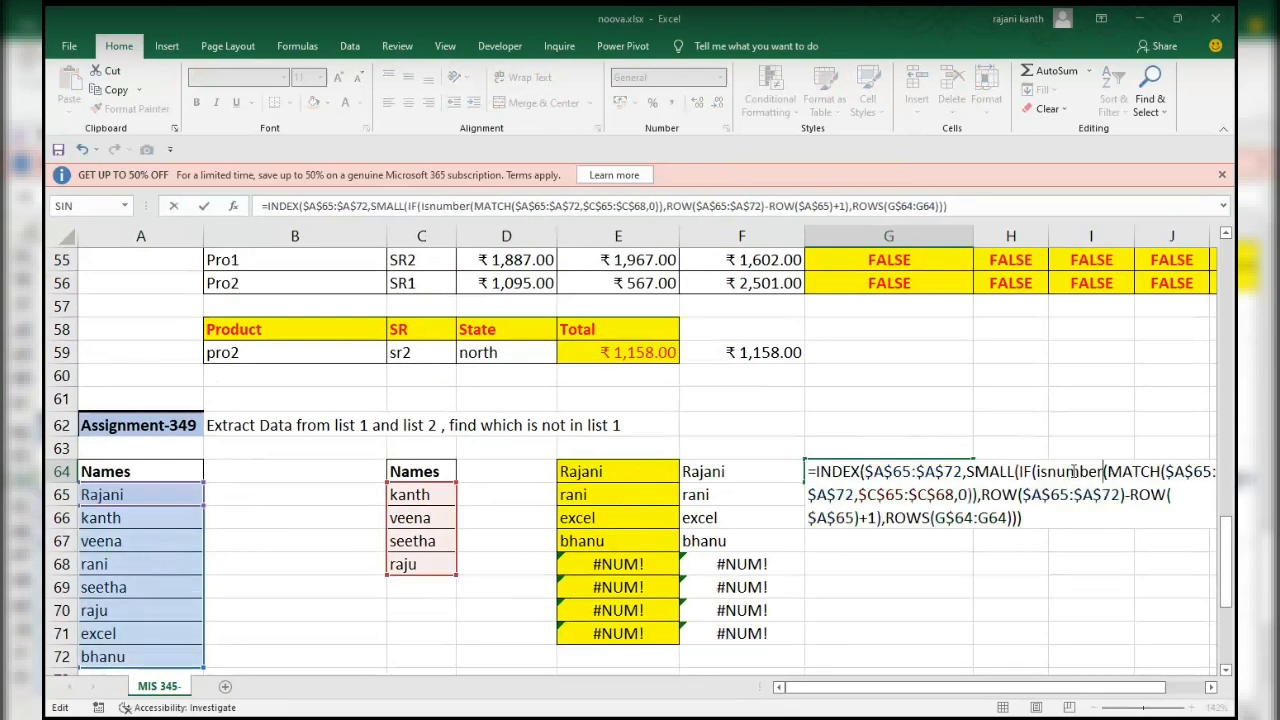
{"action": "key", "text": "ctrl+shift+Return"}
{"action": "double_click", "coordinate": [972, 484]}
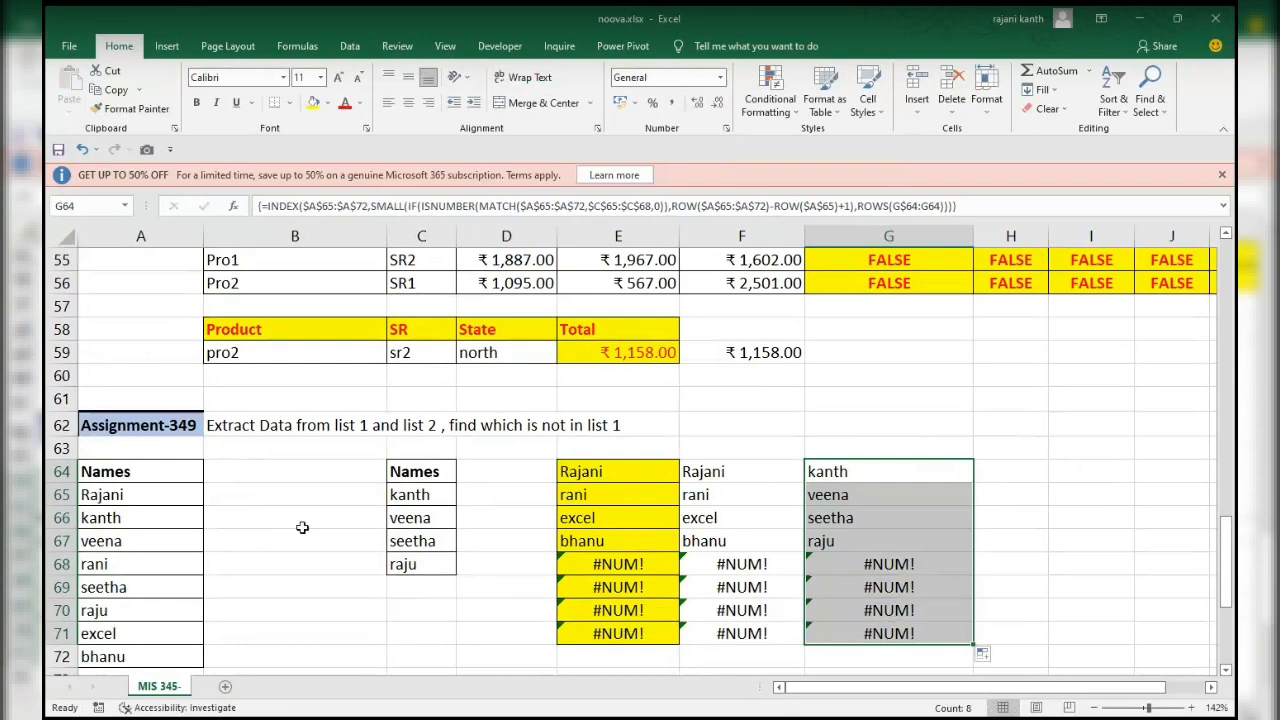
Set the Assignment-350 month selection in E74 to apr.
{"action": "left_click_drag", "start_coordinate": [1226, 541], "coordinate": [1232, 628]}
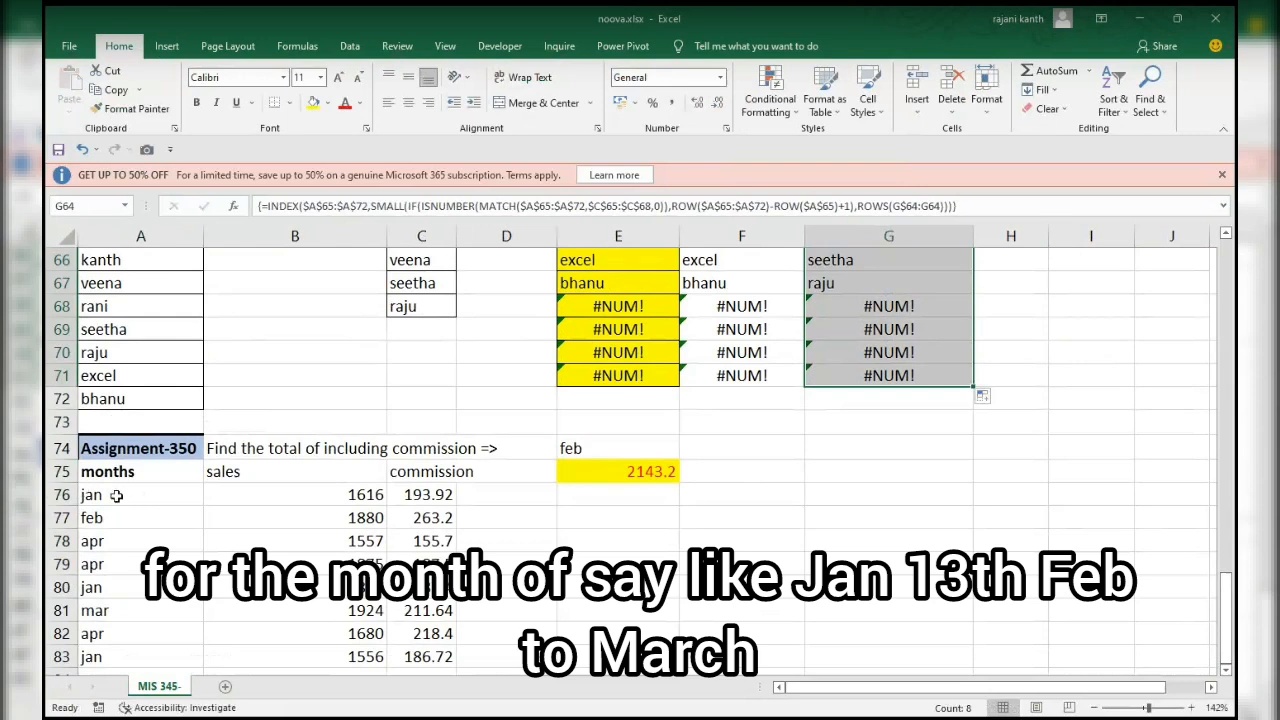
{"action": "left_click", "coordinate": [589, 450]}
{"action": "key", "text": "alt+Down"}
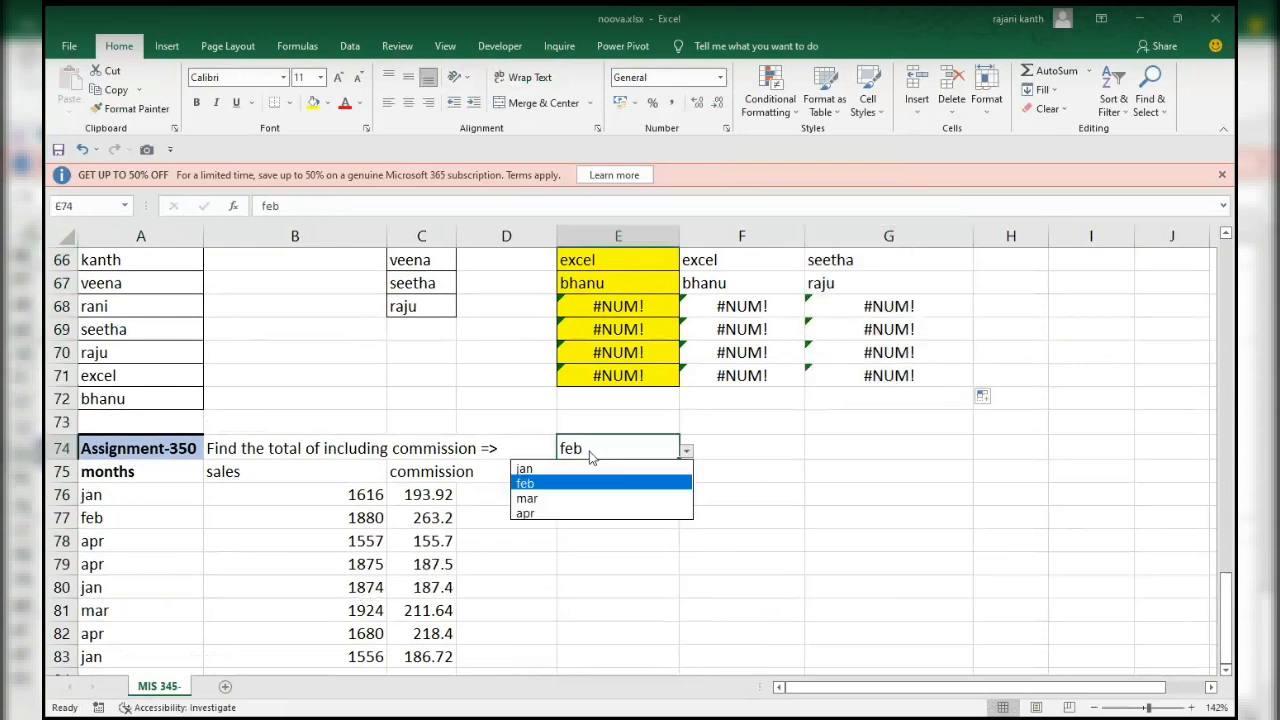
{"action": "key", "text": "Down"}
{"action": "key", "text": "Down"}
{"action": "key", "text": "Return"}
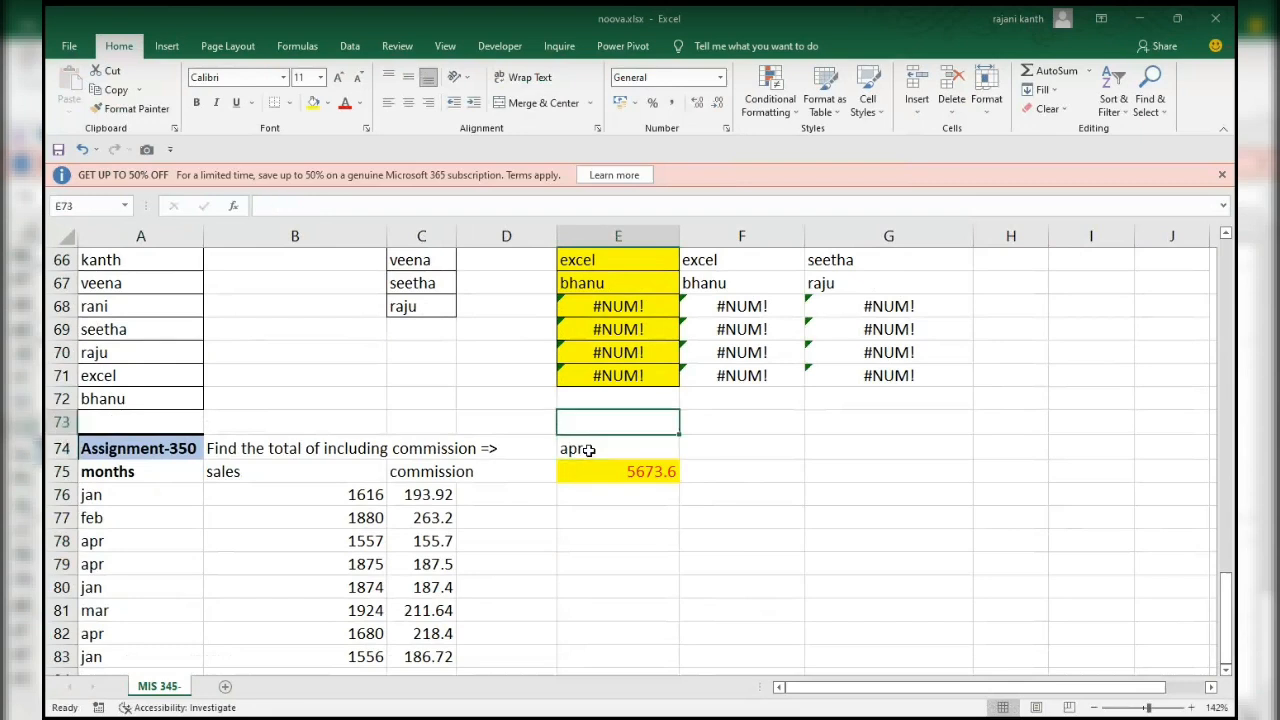
Start a formula in F75 that compares the months in $A$76:$A$83 with the selected month in E74.
{"action": "key", "text": "Left"}
{"action": "key", "text": "Left"}
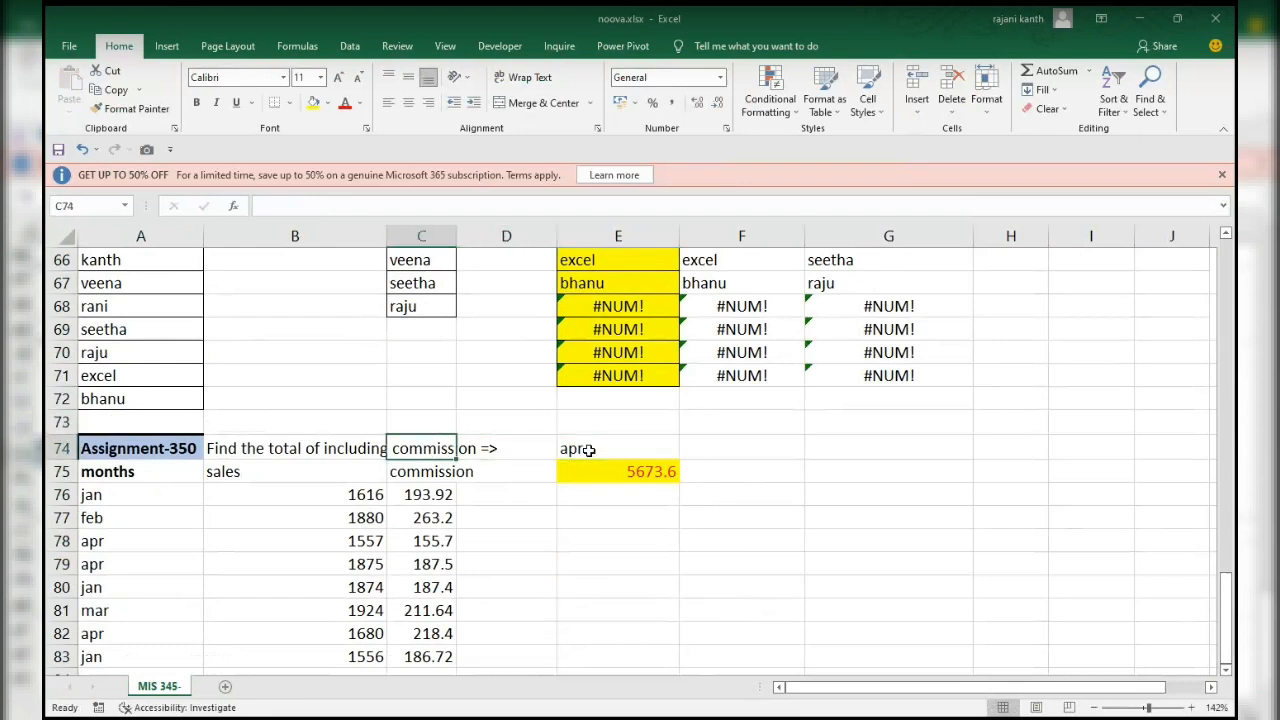
{"action": "key", "text": "Down"}
{"action": "key", "text": "Right"}
{"action": "key", "text": "Right"}
{"action": "key", "text": "Right"}
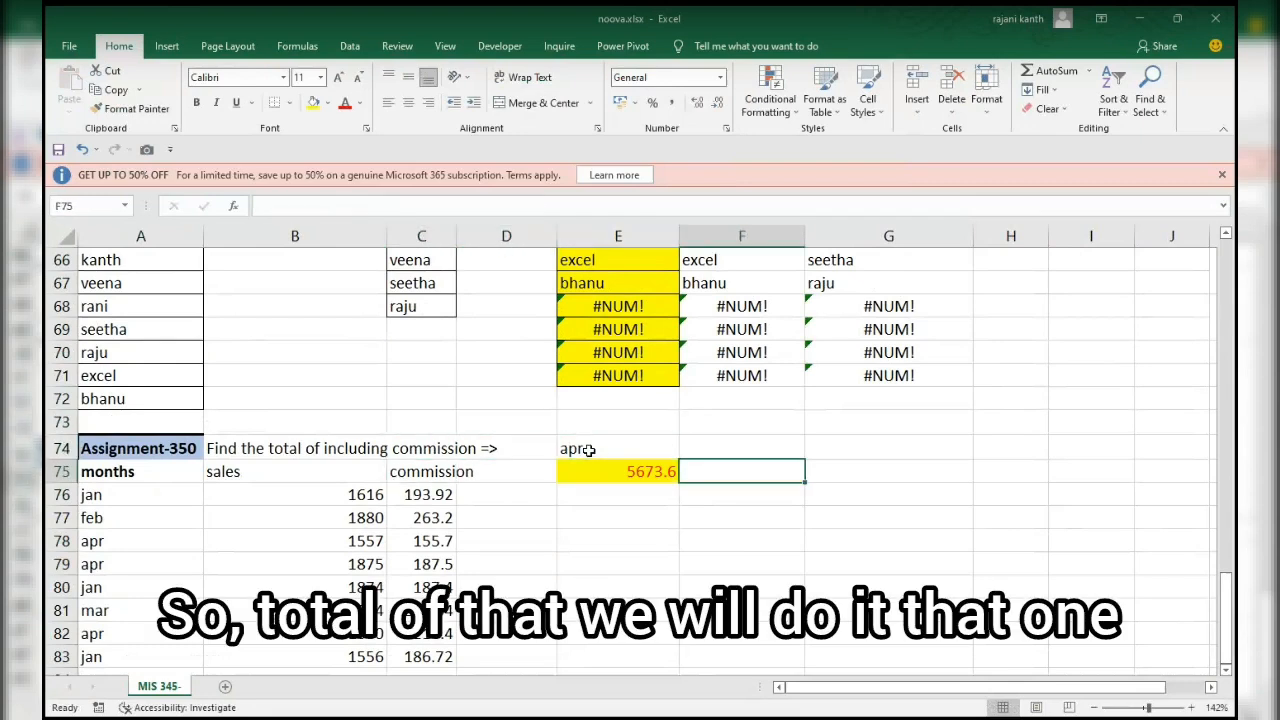
{"action": "type", "text": "="}
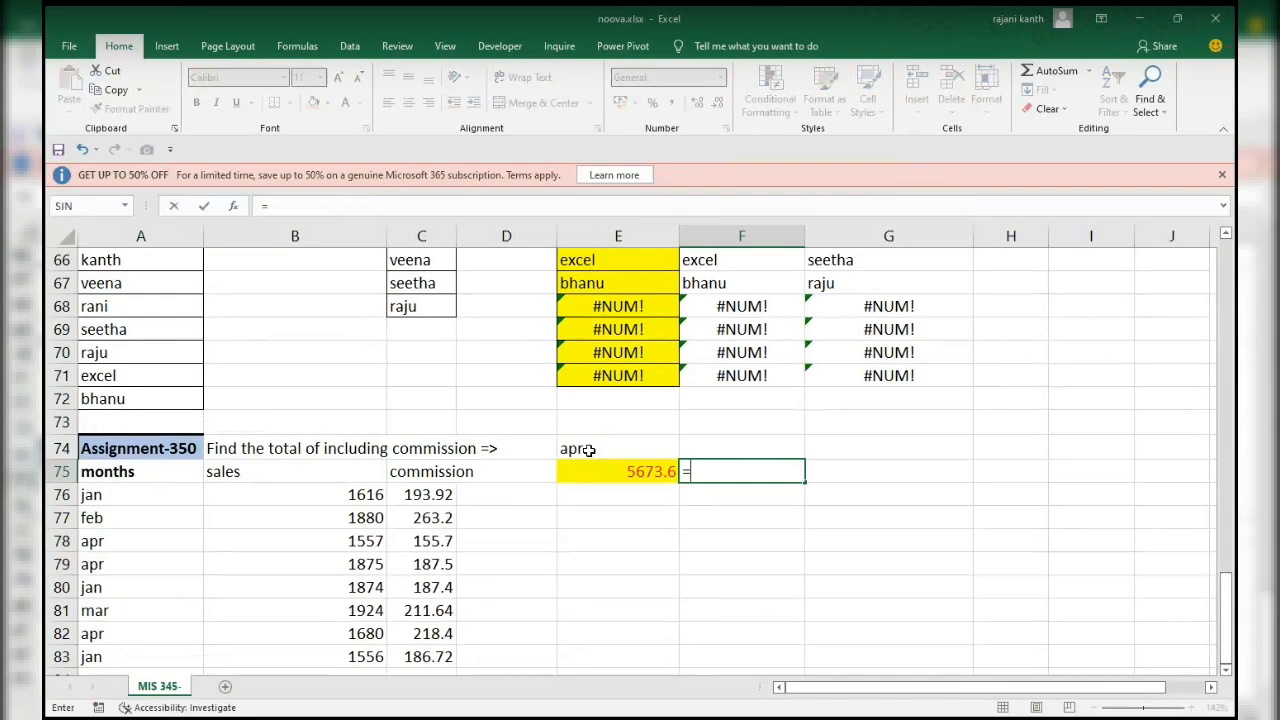
{"action": "key", "text": "Left"}
{"action": "key", "text": "Left"}
{"action": "key", "text": "Left"}
{"action": "key", "text": "Left"}
{"action": "key", "text": "Left"}
{"action": "key", "text": "Down"}
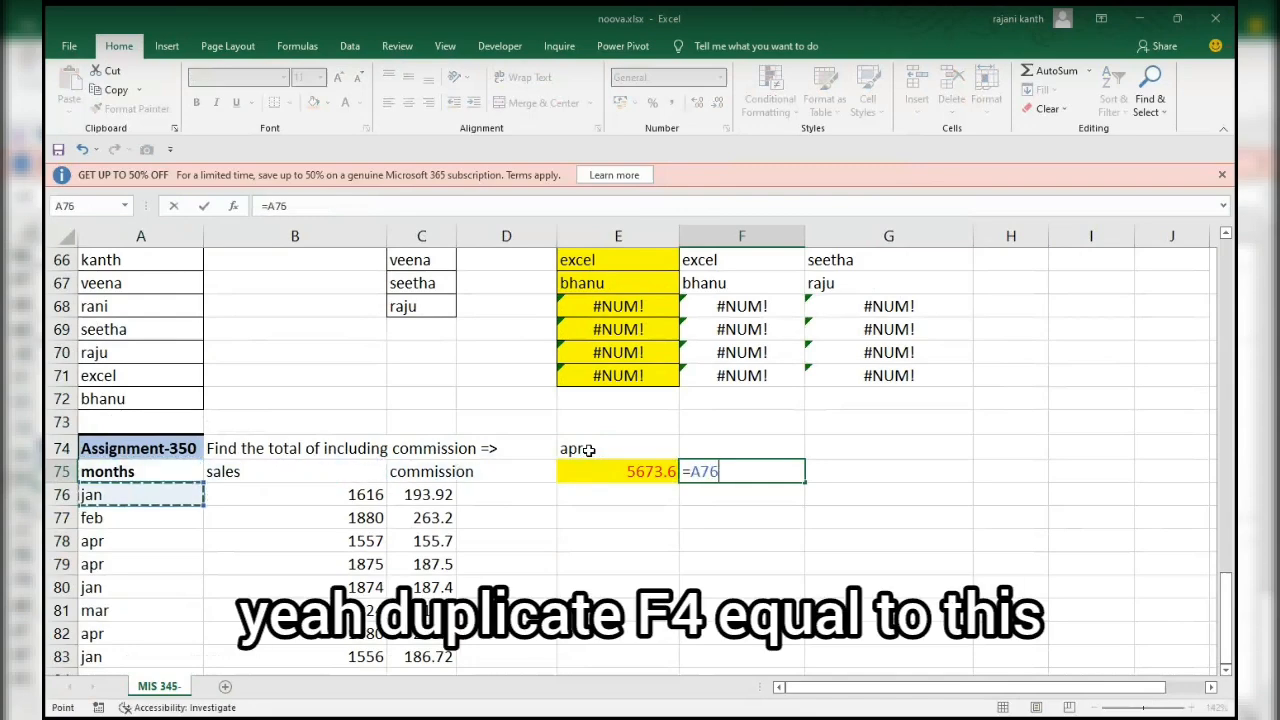
{"action": "key", "text": "ctrl+shift+Down"}
{"action": "key", "text": "F4"}
{"action": "type", "text": "="}
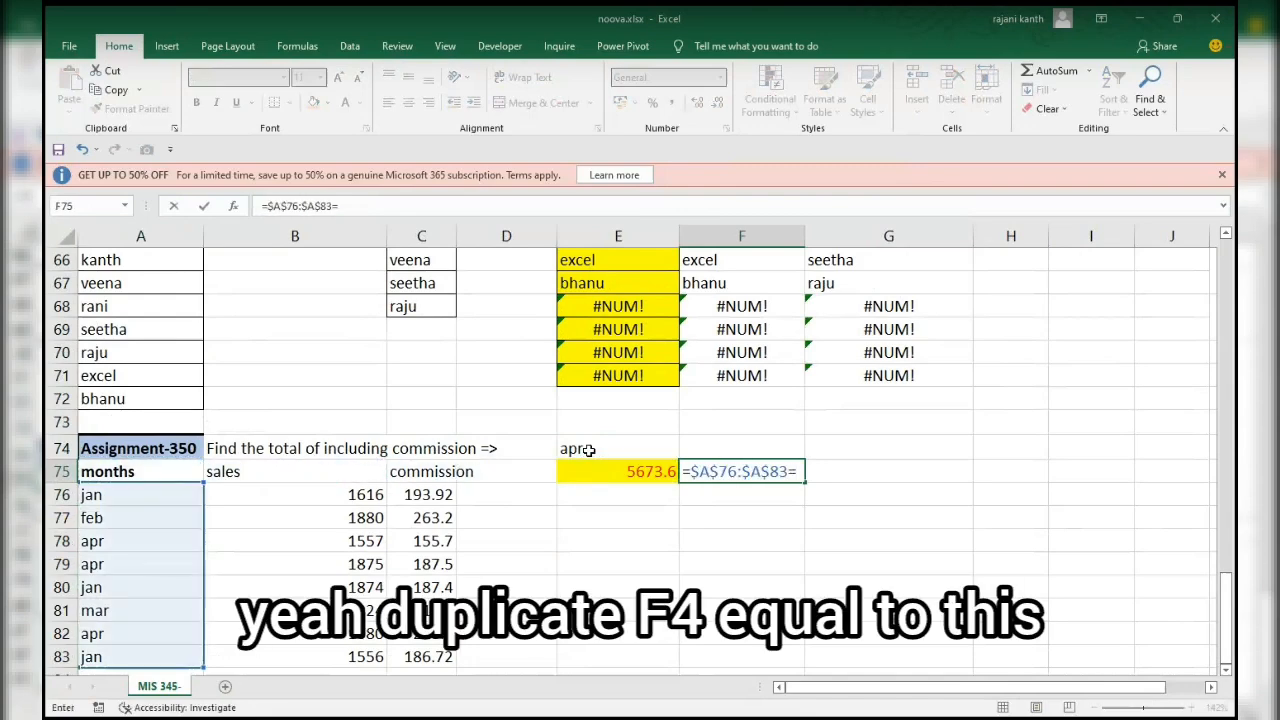
{"action": "left_click", "coordinate": [590, 450]}
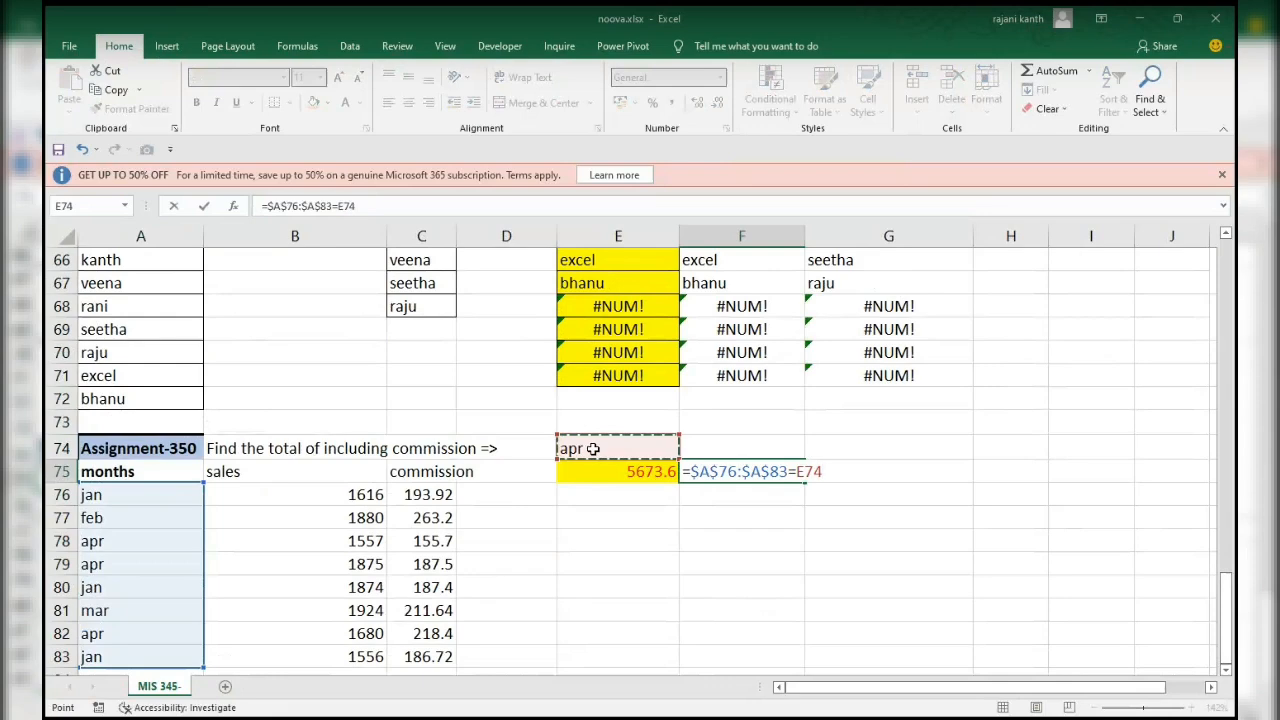
Enclose the month comparison in parentheses and multiply it by the sales plus commission ranges, (B76:B83+C76:C83).
{"action": "type", "text": ")"}
{"action": "scroll", "coordinate": [640, 440], "scroll_direction": "down", "scroll_amount": 2}
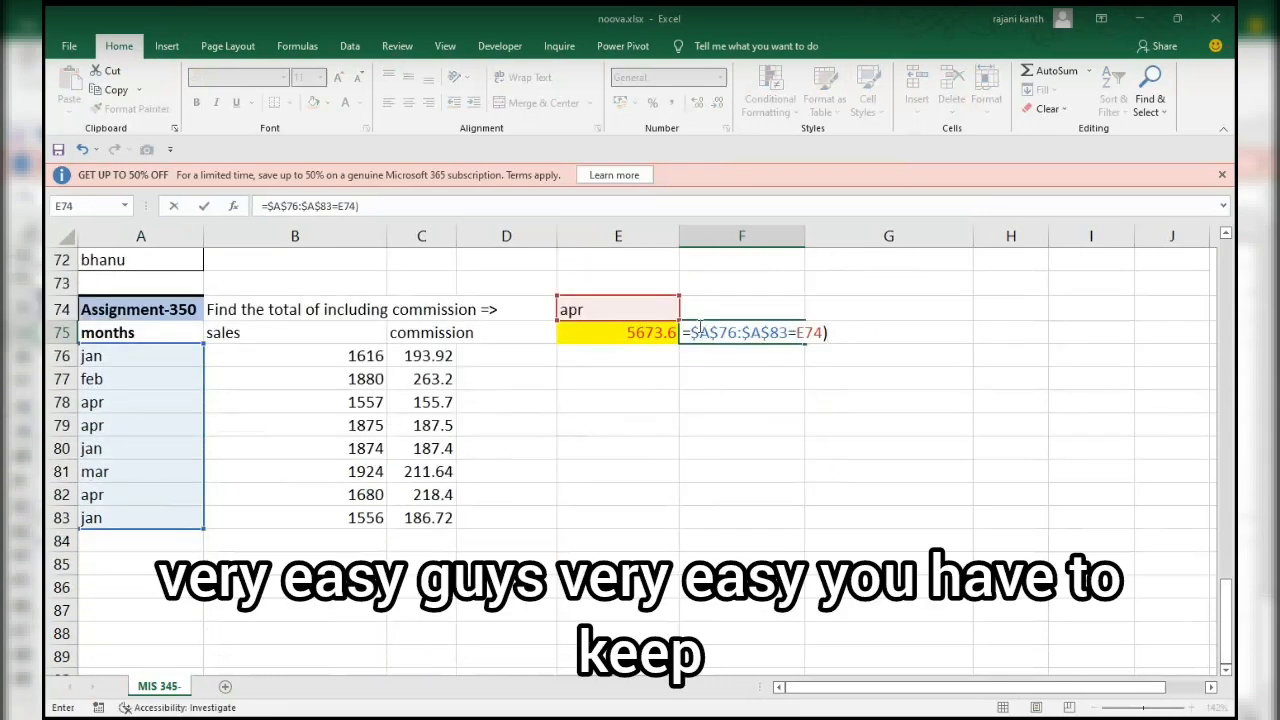
{"action": "left_click", "coordinate": [700, 332]}
{"action": "type", "text": "("}
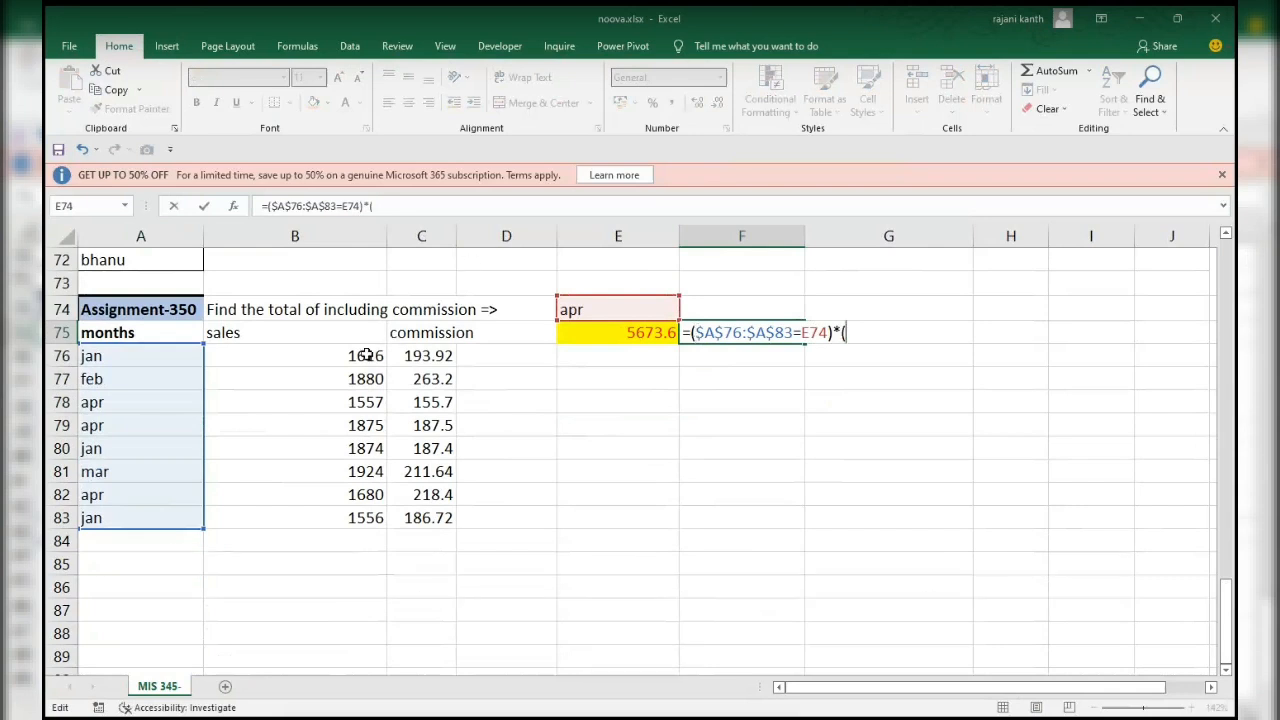
{"action": "left_click_drag", "start_coordinate": [360, 355], "coordinate": [367, 510]}
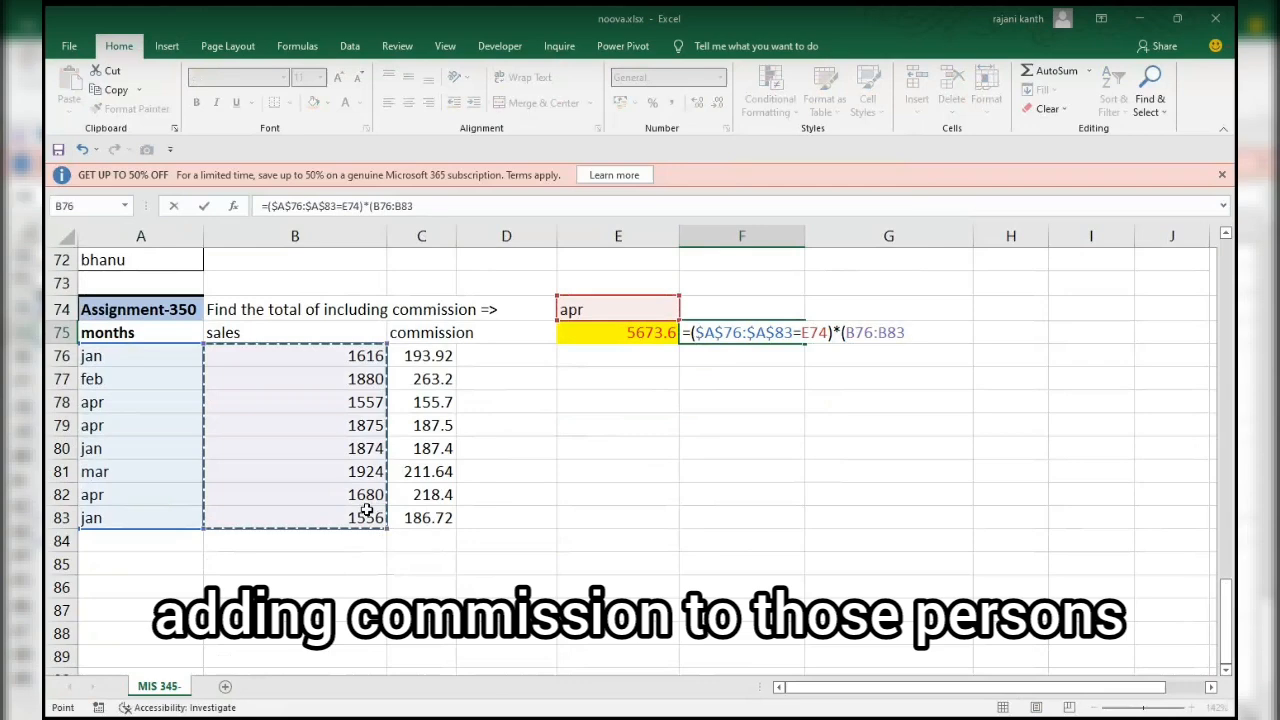
{"action": "type", "text": "+"}
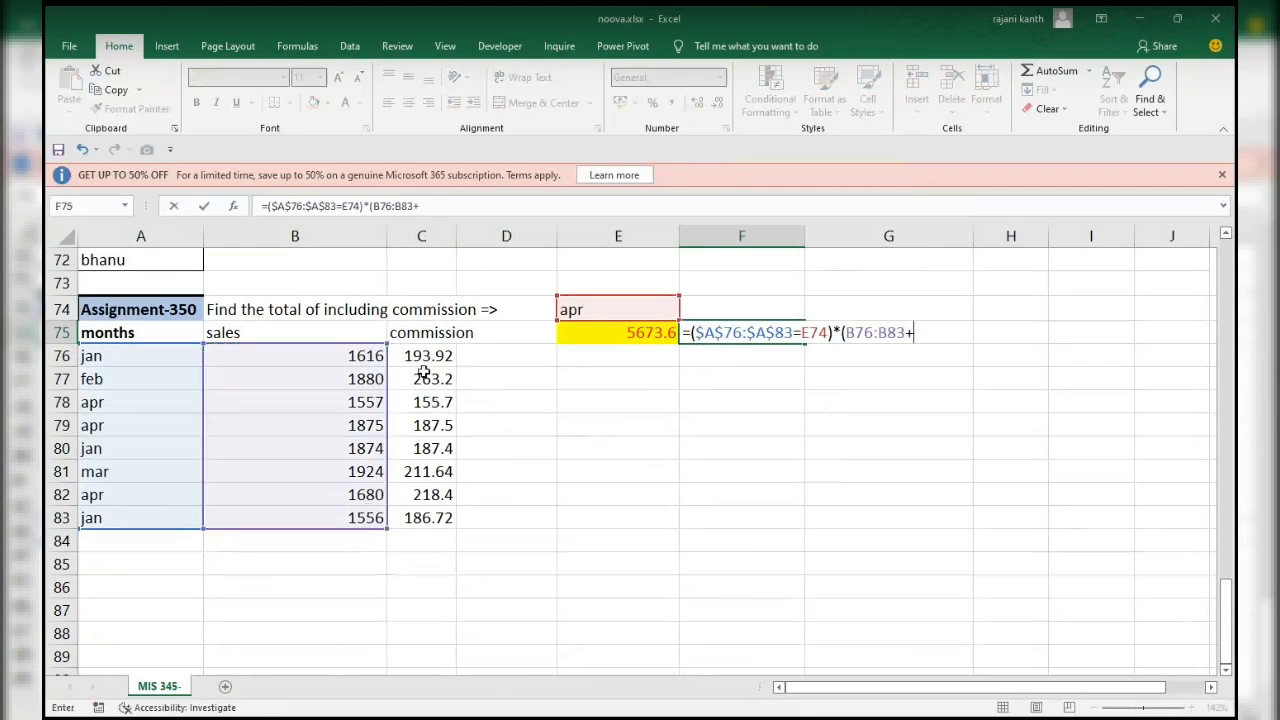
{"action": "left_click_drag", "start_coordinate": [424, 360], "coordinate": [425, 518]}
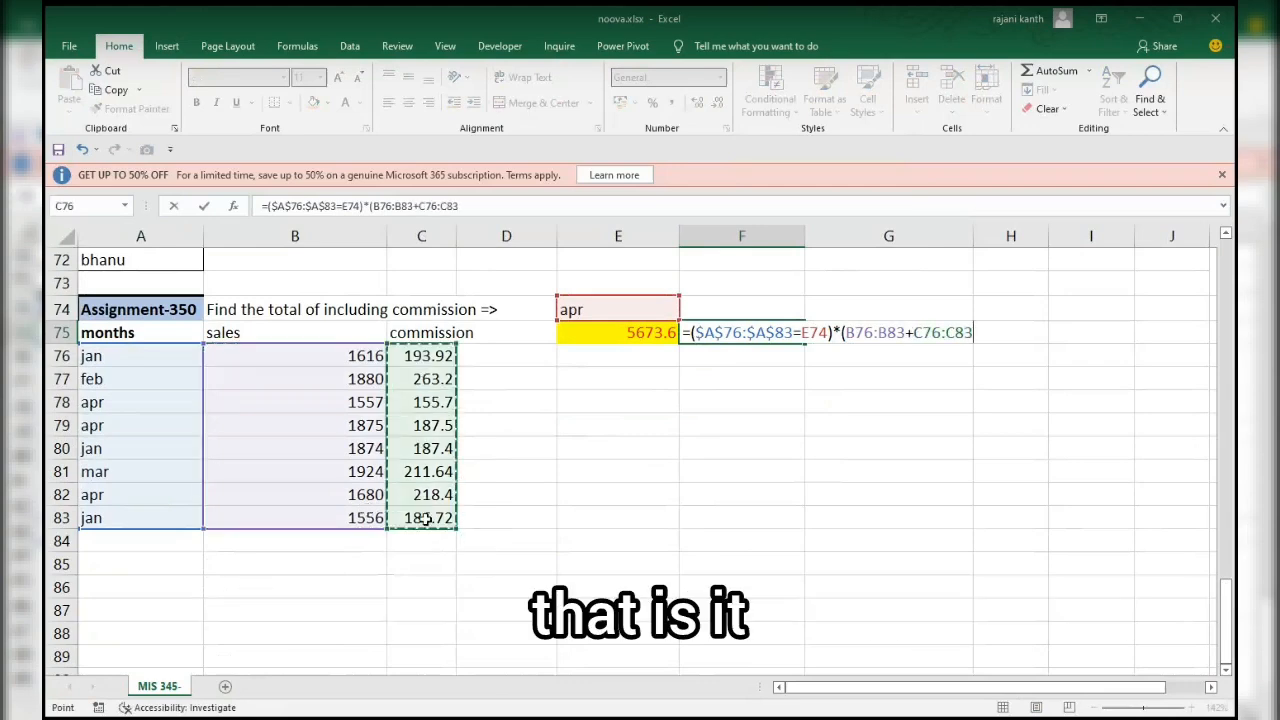
{"action": "type", "text": ")"}
Wrap the F75 expression in SUMPRODUCT, close the outer bracket, and enter the formula.
{"action": "scroll", "coordinate": [425, 518], "scroll_direction": "down", "scroll_amount": 1}
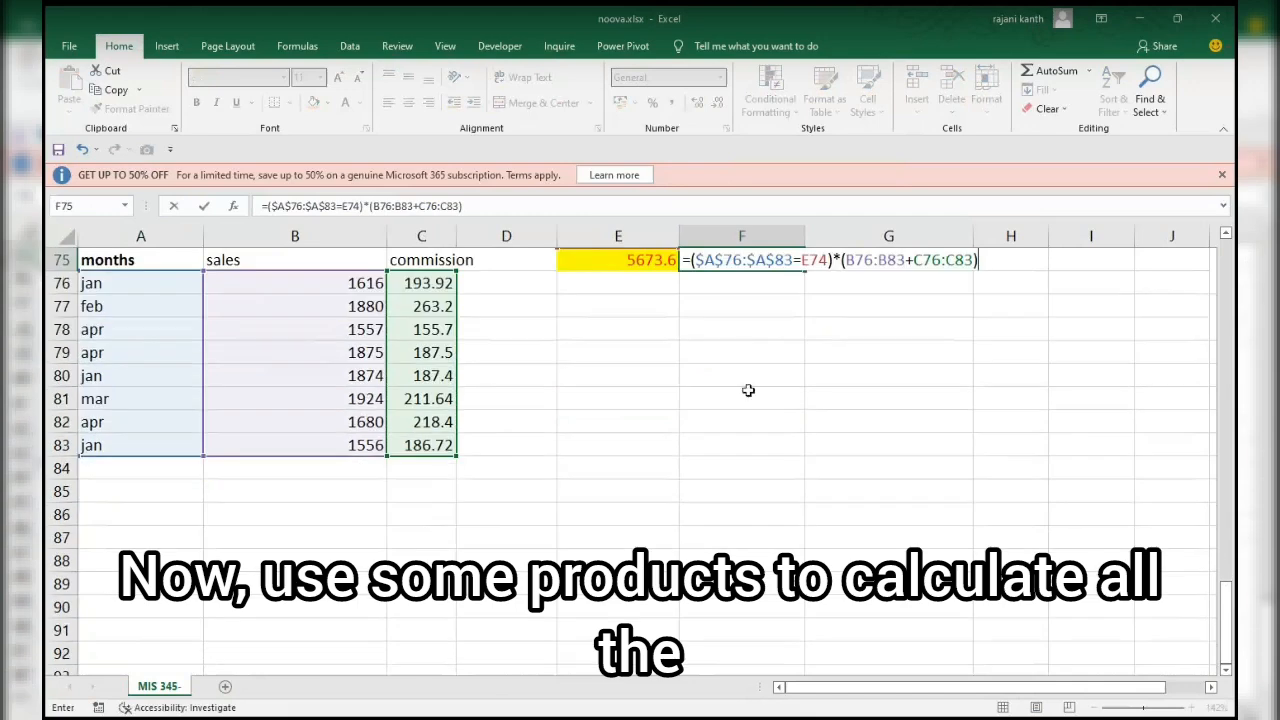
{"action": "left_click", "coordinate": [691, 261]}
{"action": "type", "text": "sumpro"}
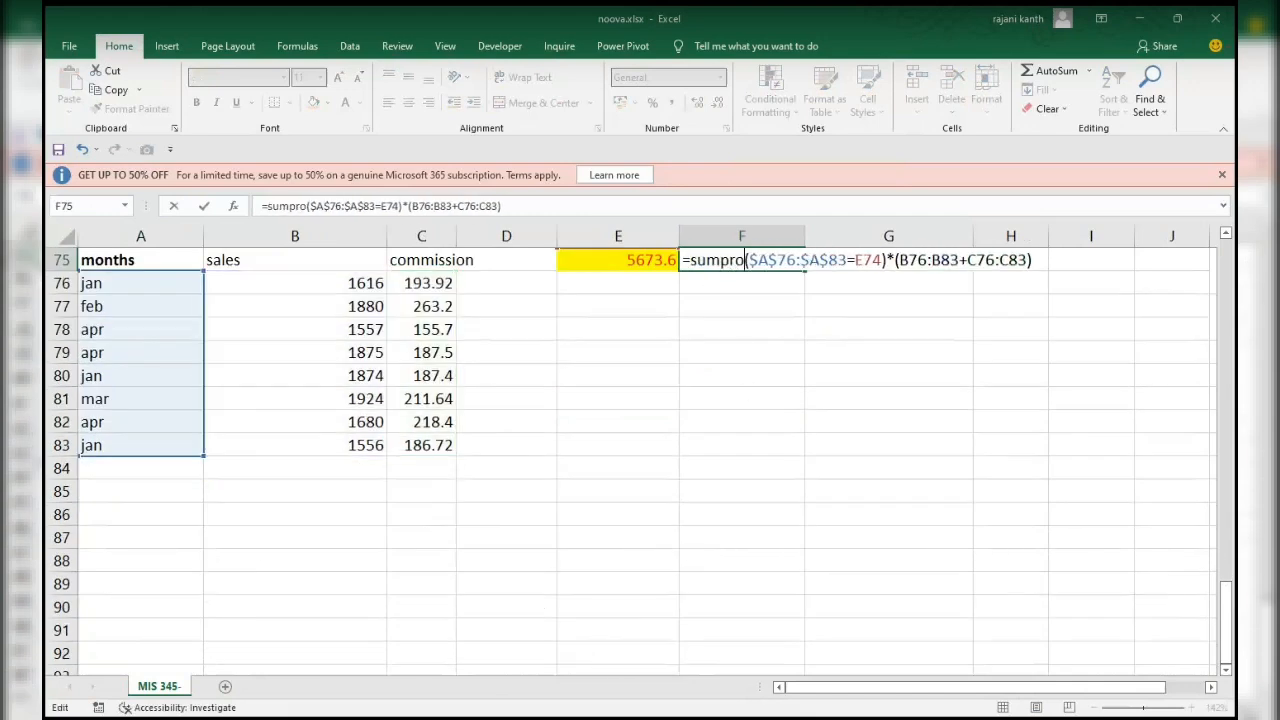
{"action": "key", "text": "Tab"}
{"action": "key", "text": "End"}
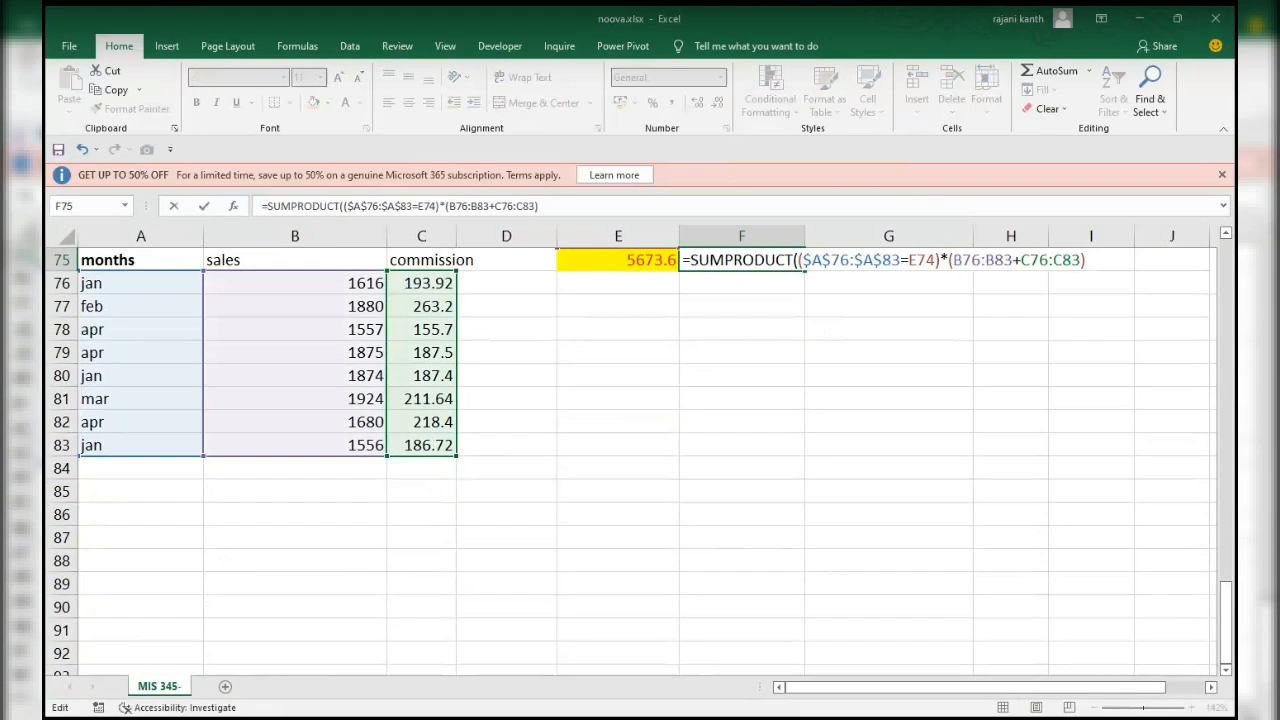
{"action": "type", "text": ")"}
{"action": "key", "text": "ctrl+Return"}
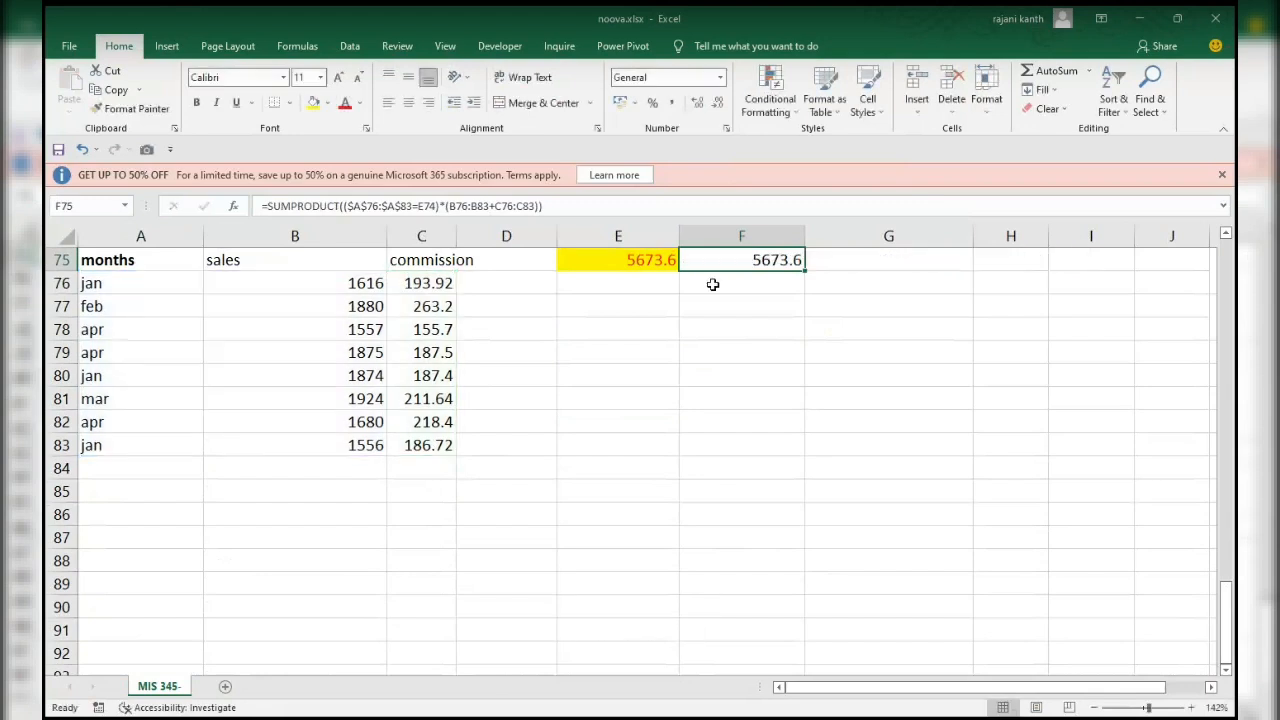
{"action": "left_click_drag", "start_coordinate": [1224, 602], "coordinate": [1220, 550]}
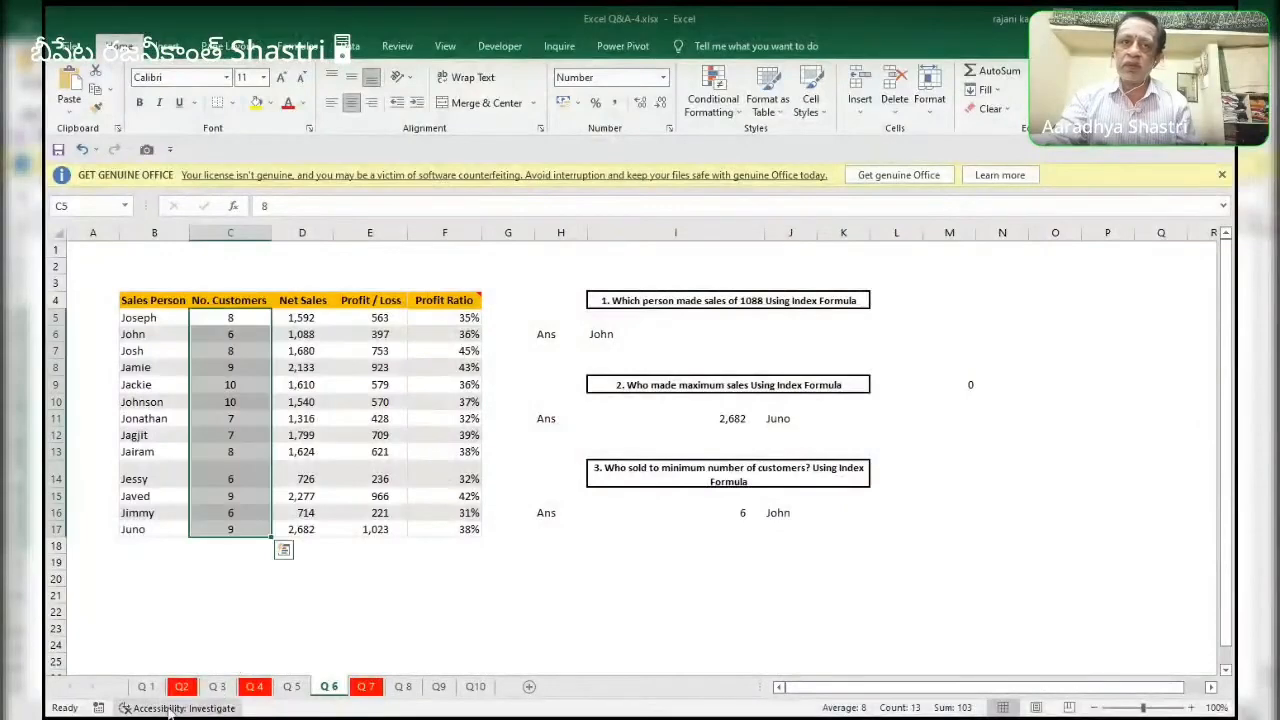
Open the Q2 sheet of Excel Q&A-4.xlsx and examine the J6 formula, the item table and the diapers retail price question.
{"action": "left_click", "coordinate": [180, 687]}
{"action": "left_click", "coordinate": [718, 581]}
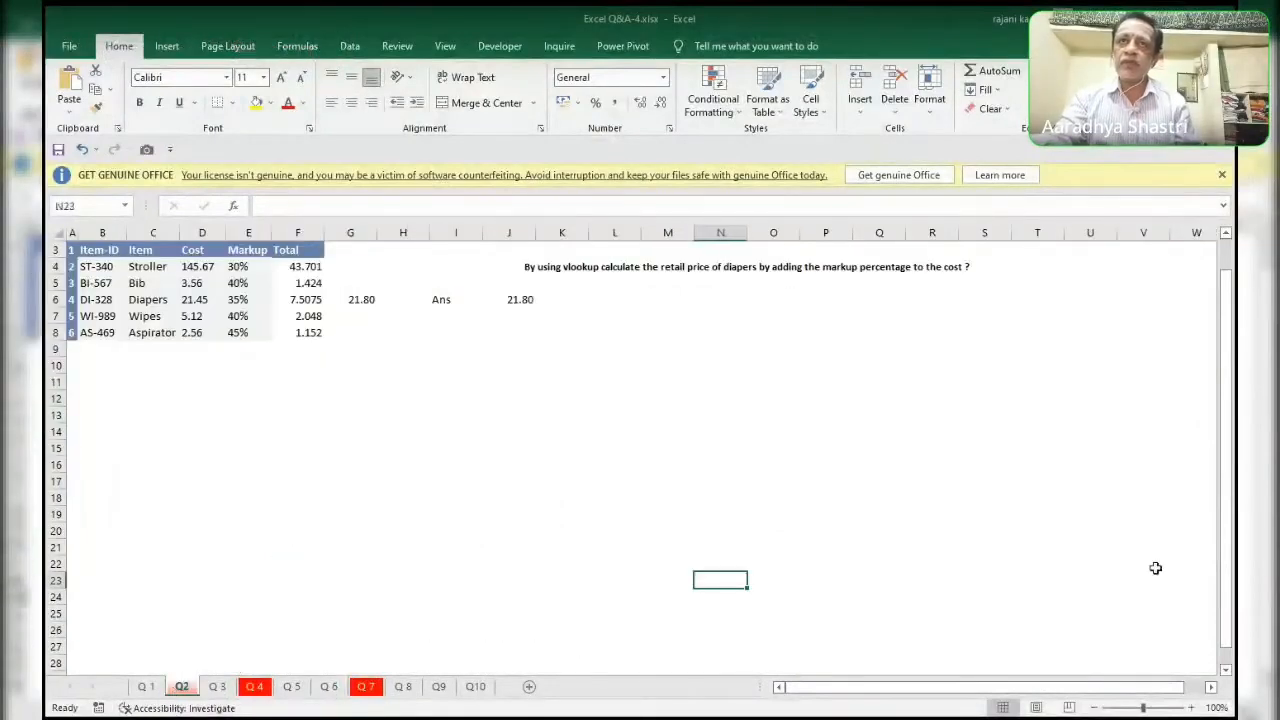
{"action": "left_click", "coordinate": [524, 315]}
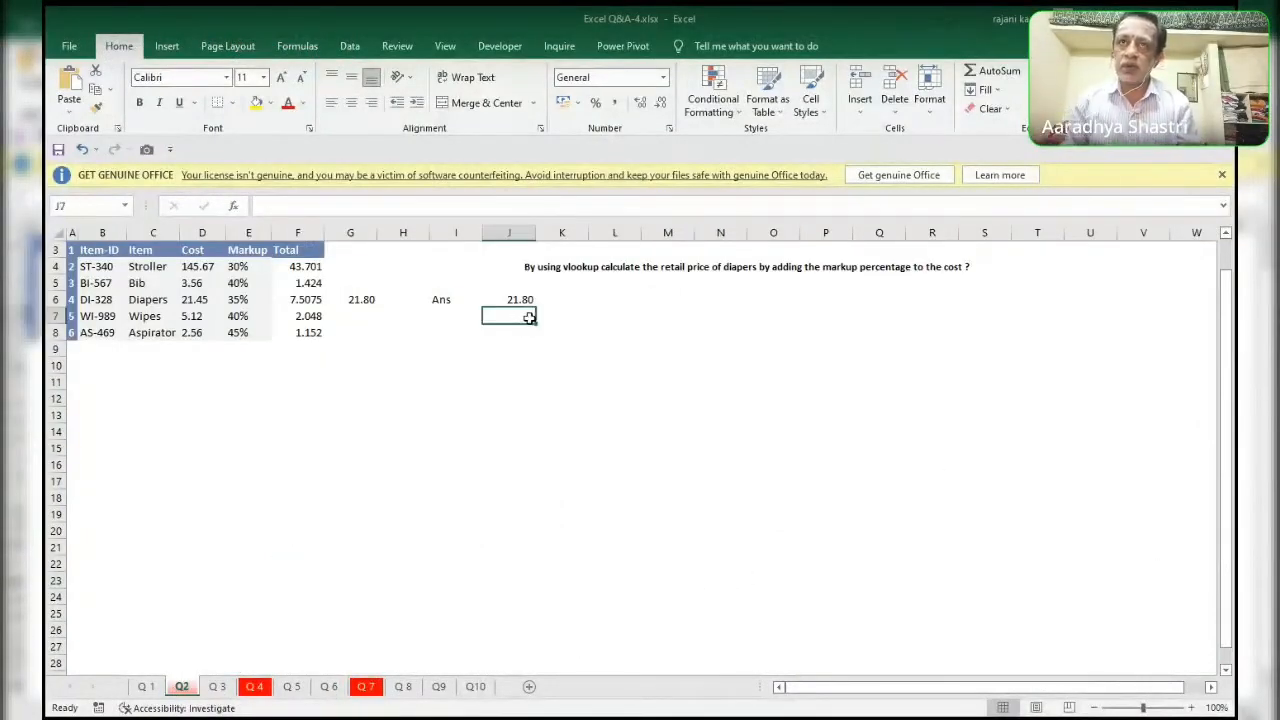
{"action": "key", "text": "Up"}
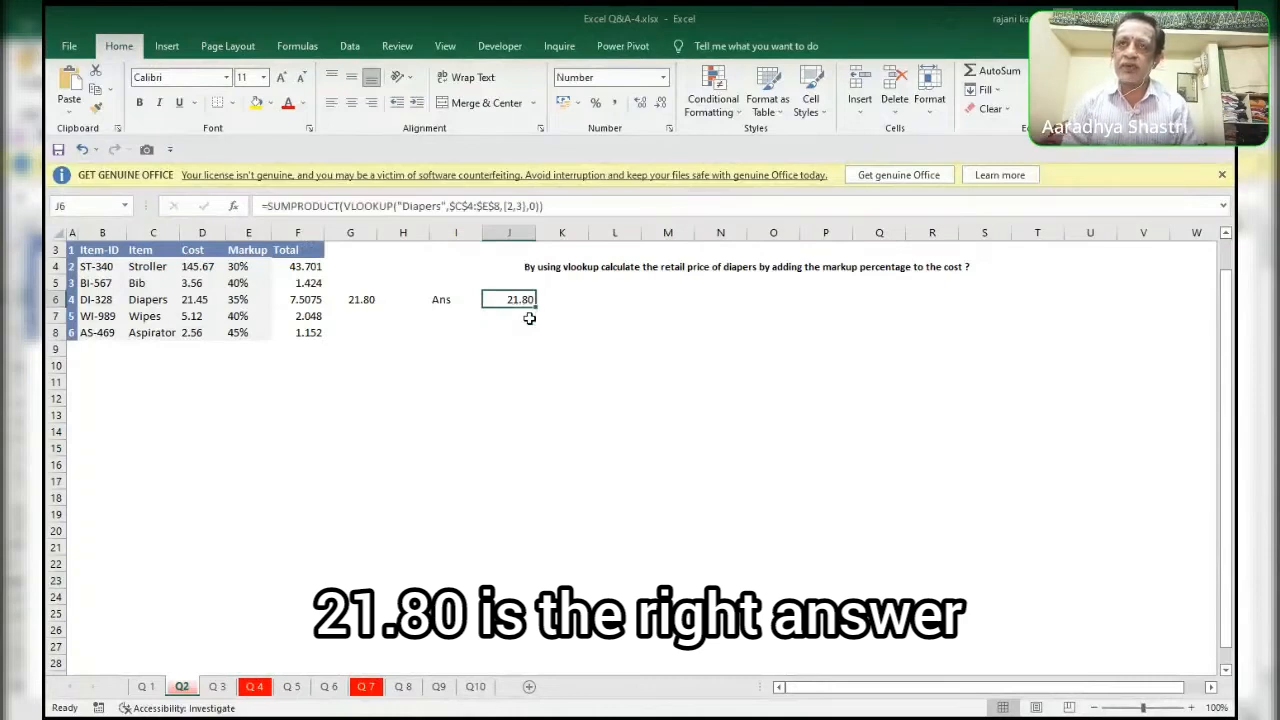
{"action": "left_click", "coordinate": [1156, 709]}
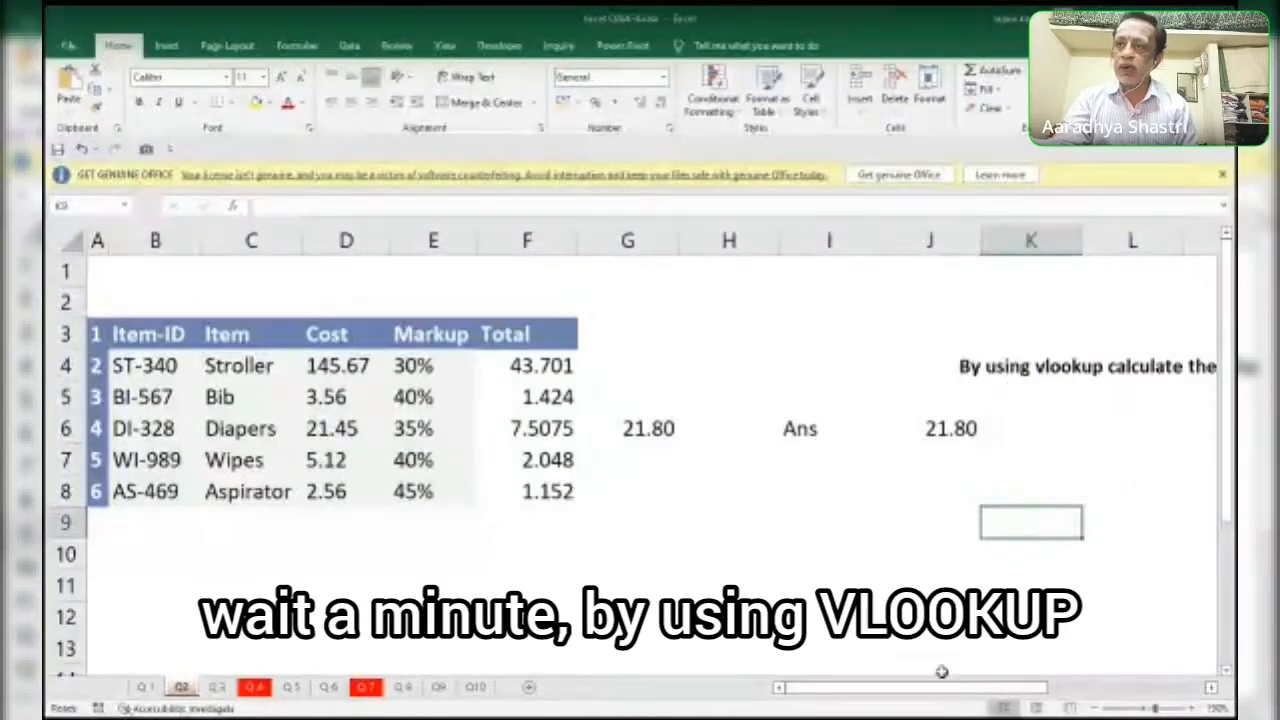
{"action": "left_click_drag", "start_coordinate": [915, 688], "coordinate": [1050, 686]}
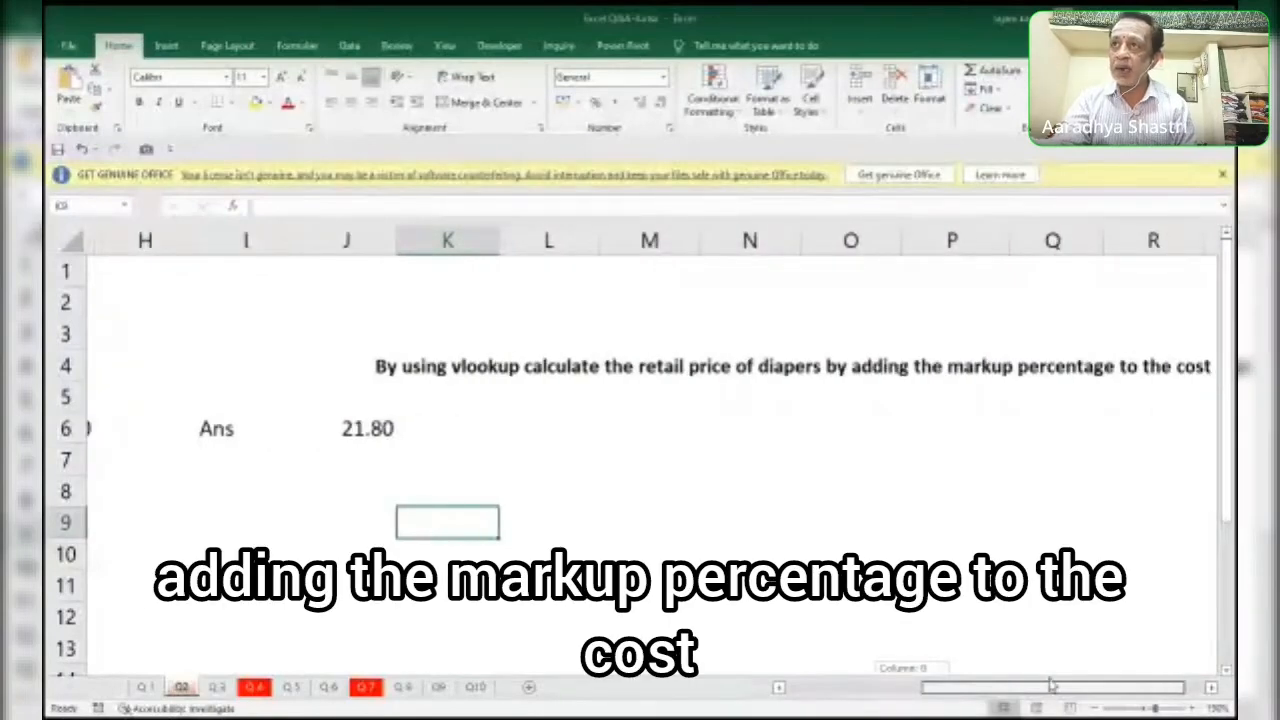
{"action": "left_click_drag", "start_coordinate": [1050, 686], "coordinate": [829, 692]}
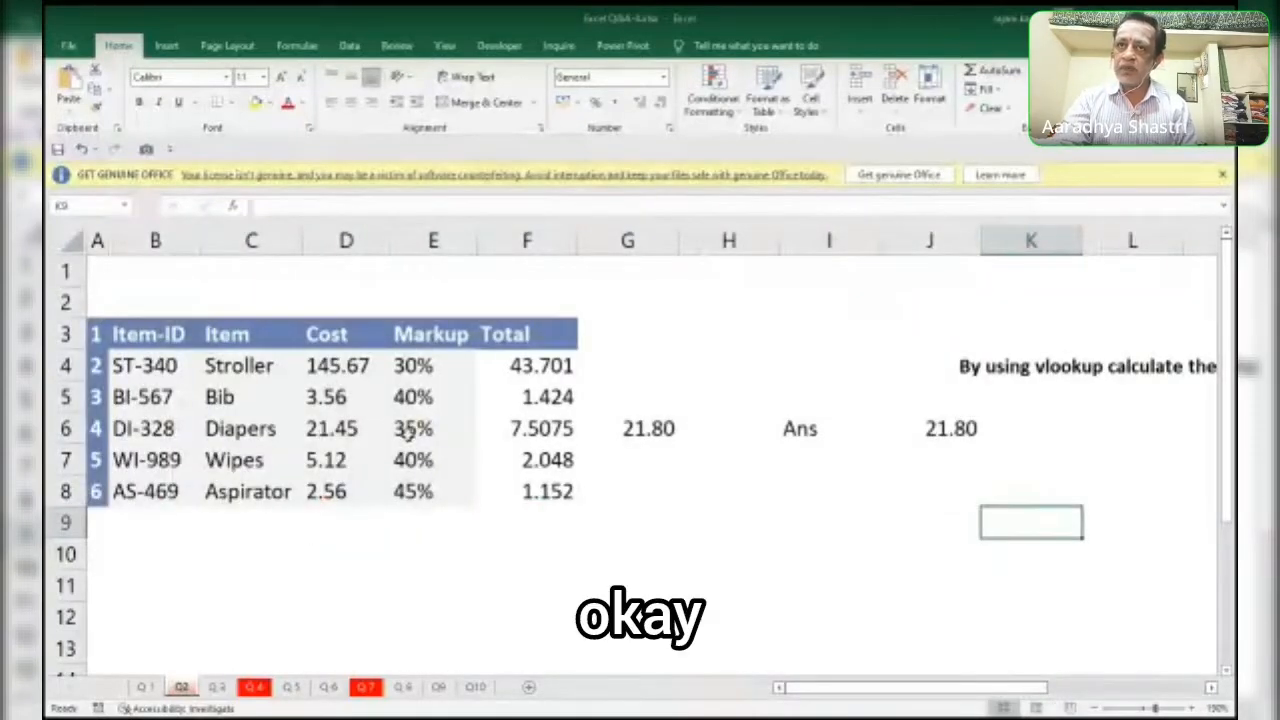
Start a VLOOKUP formula in H8 with "Diapers" as the lookup value.
{"action": "left_click", "coordinate": [718, 496]}
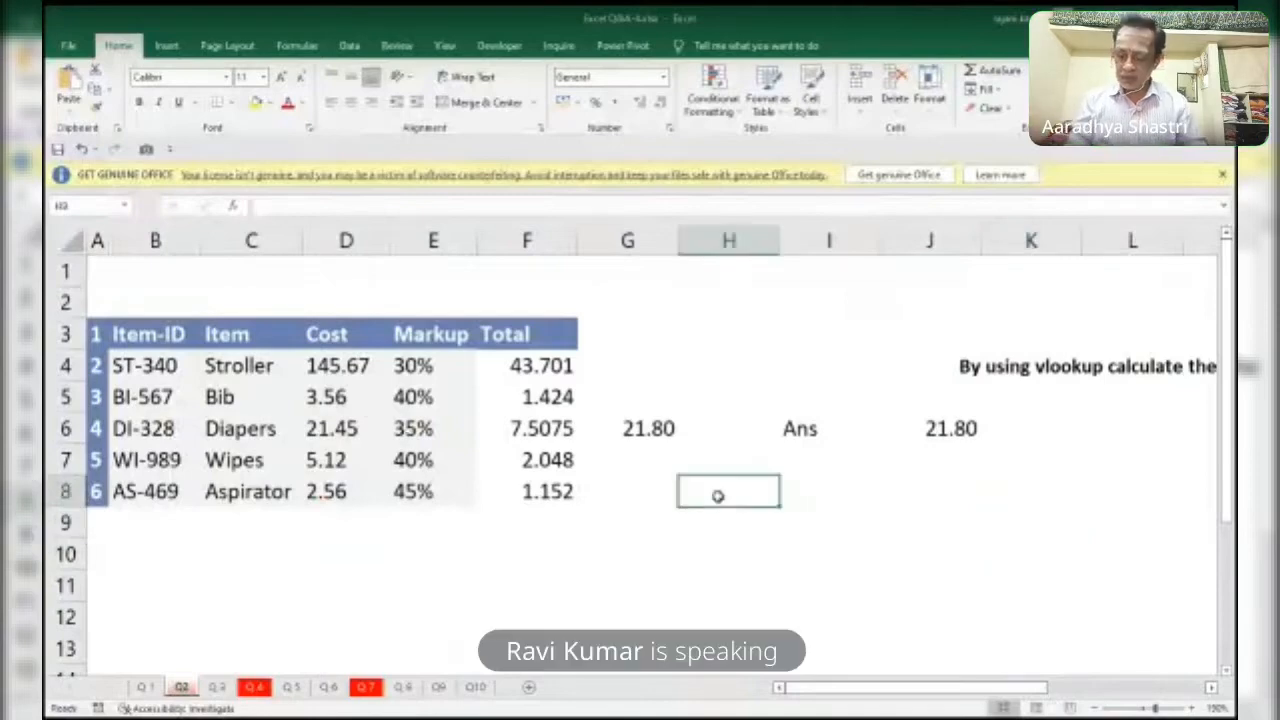
{"action": "type", "text": "=vl"}
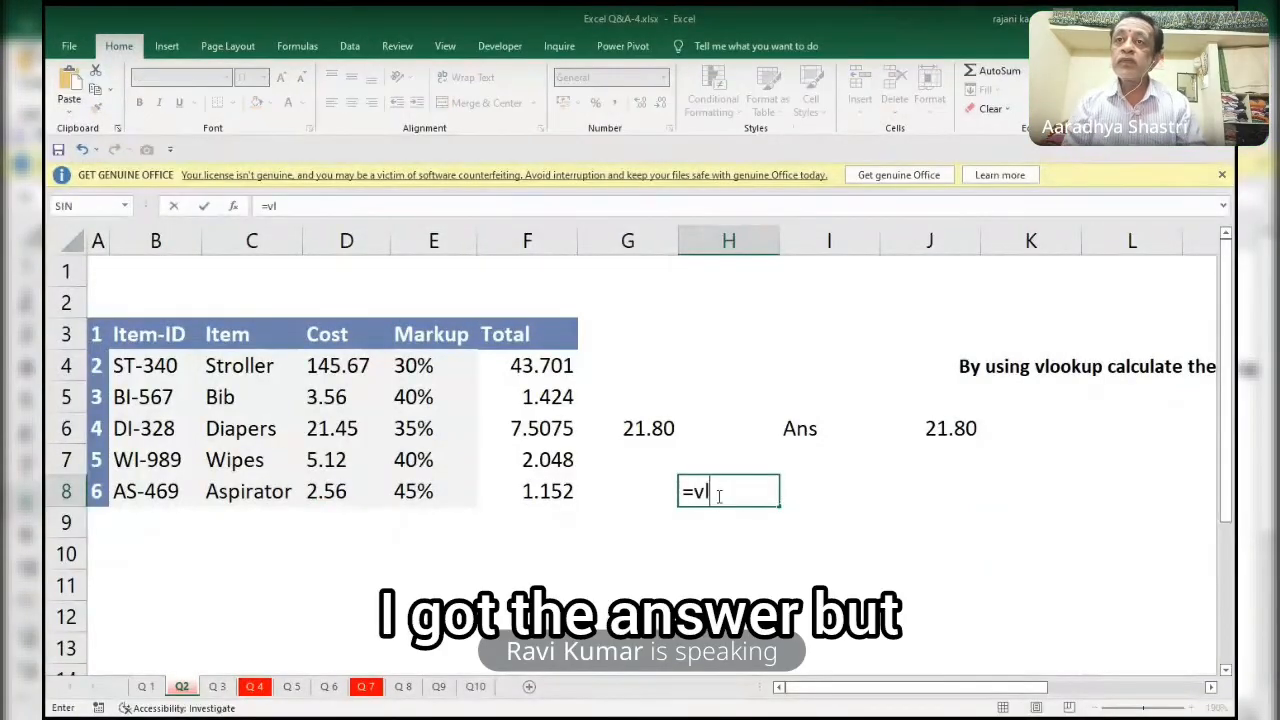
{"action": "key", "text": "Tab"}
{"action": "type", "text": "\""}
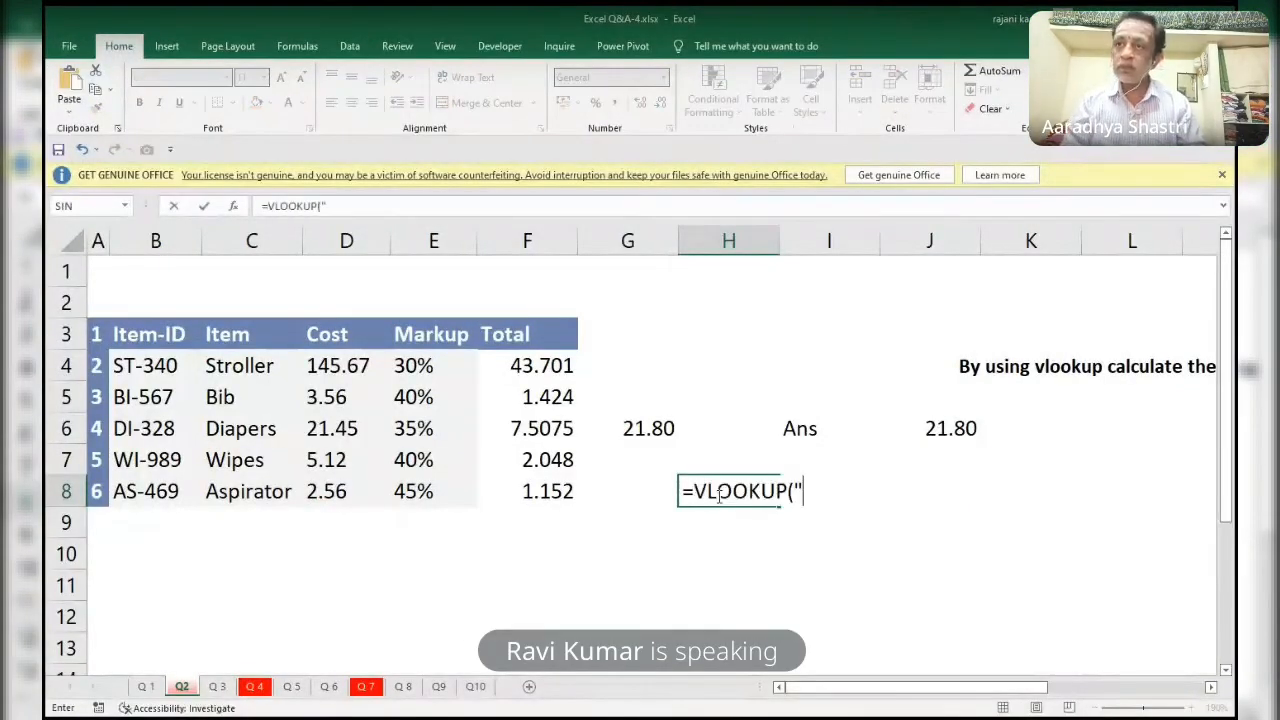
{"action": "type", "text": "Diap"}
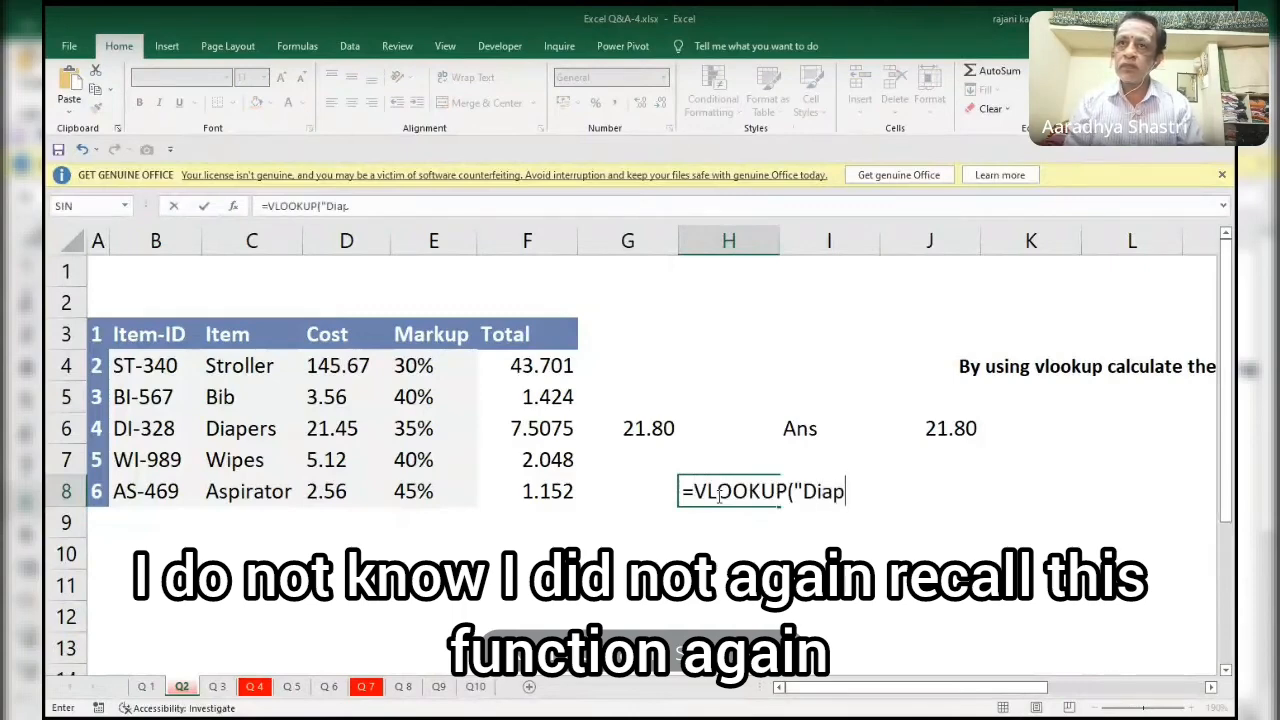
{"action": "type", "text": "ers"}
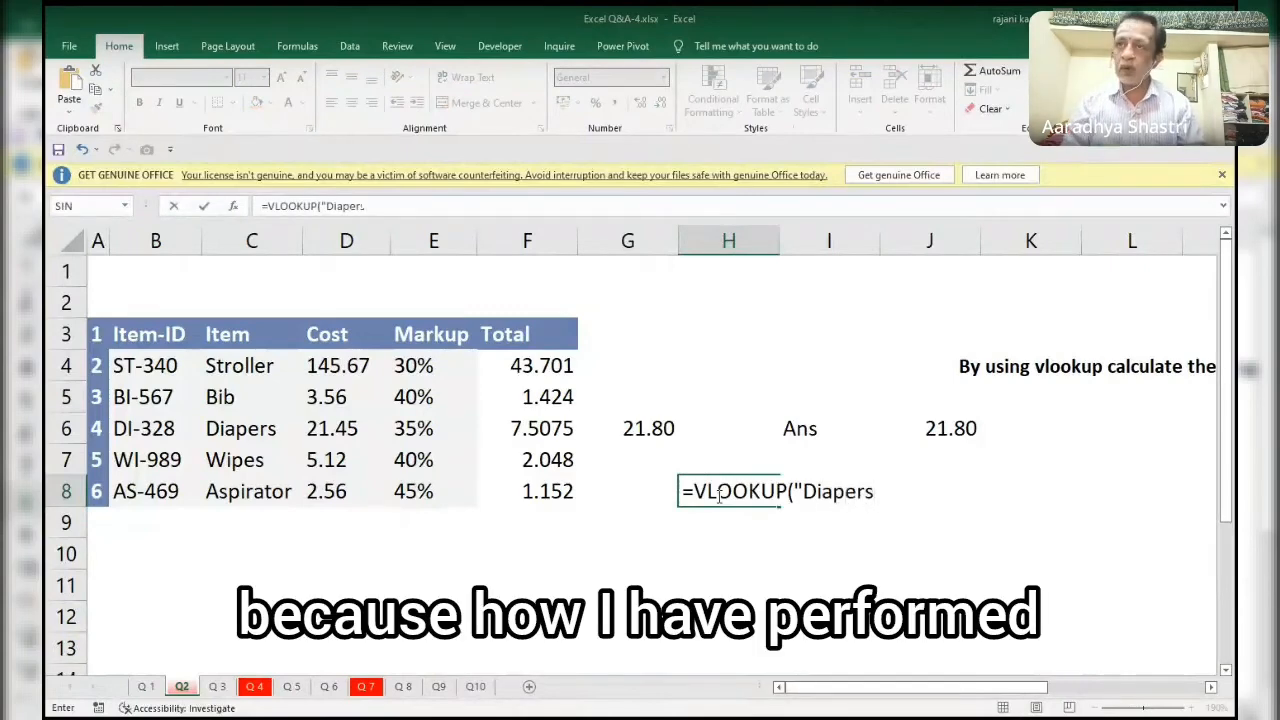
{"action": "type", "text": "\","}
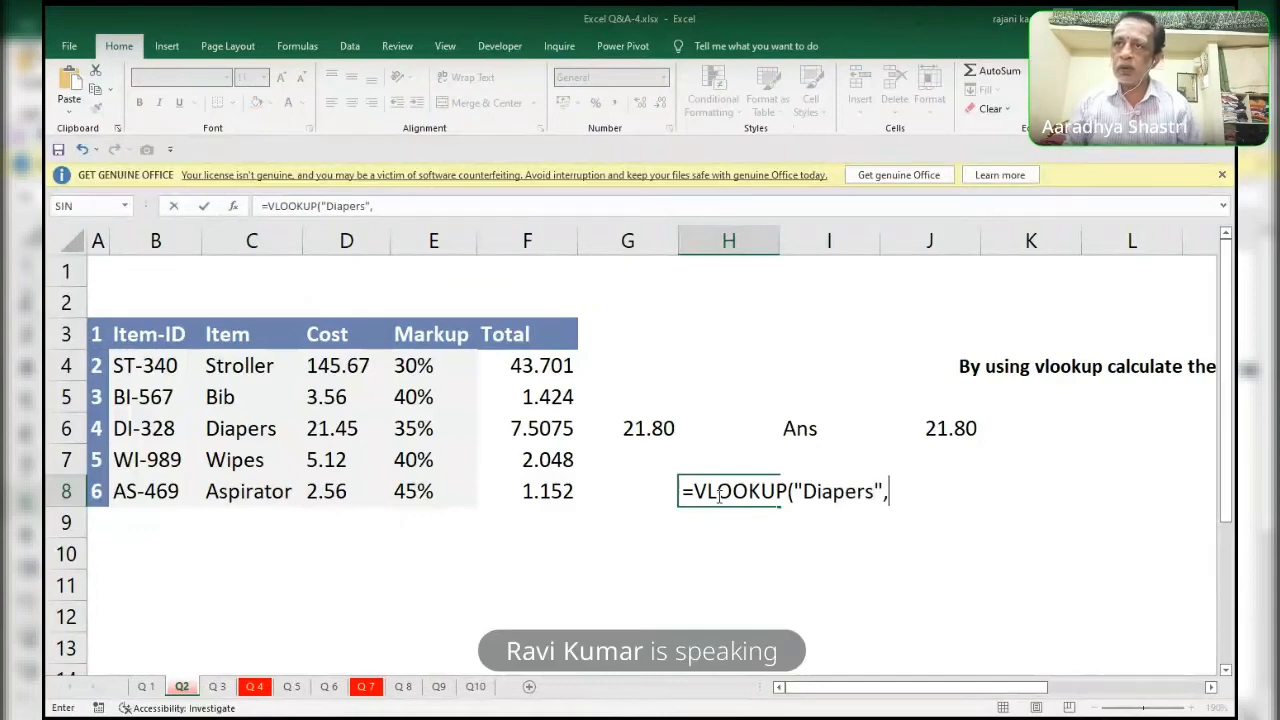
{"action": "key", "text": "Left"}
{"action": "key", "text": "Left"}
{"action": "key", "text": "Left"}
{"action": "key", "text": "Left"}
{"action": "key", "text": "Left"}
{"action": "key", "text": "Left"}
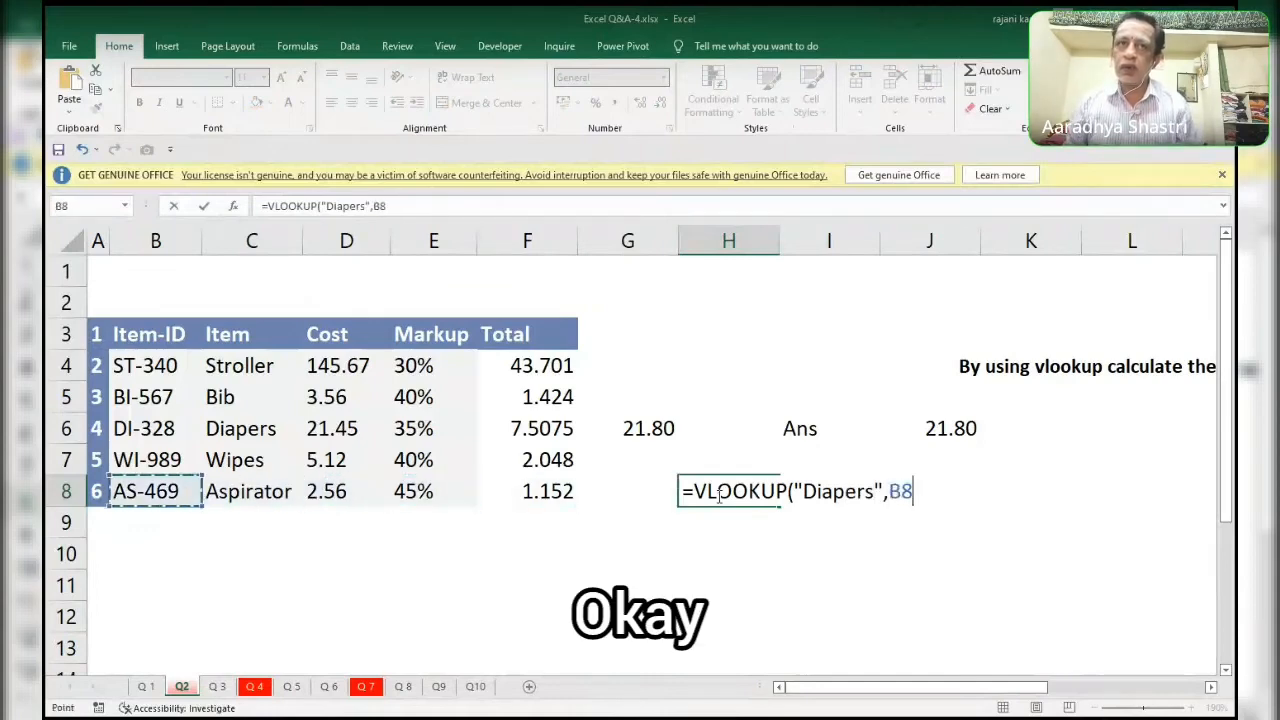
{"action": "key", "text": "Right"}
{"action": "key", "text": "Up"}
{"action": "key", "text": "Up"}
{"action": "key", "text": "Up"}
{"action": "key", "text": "Up"}
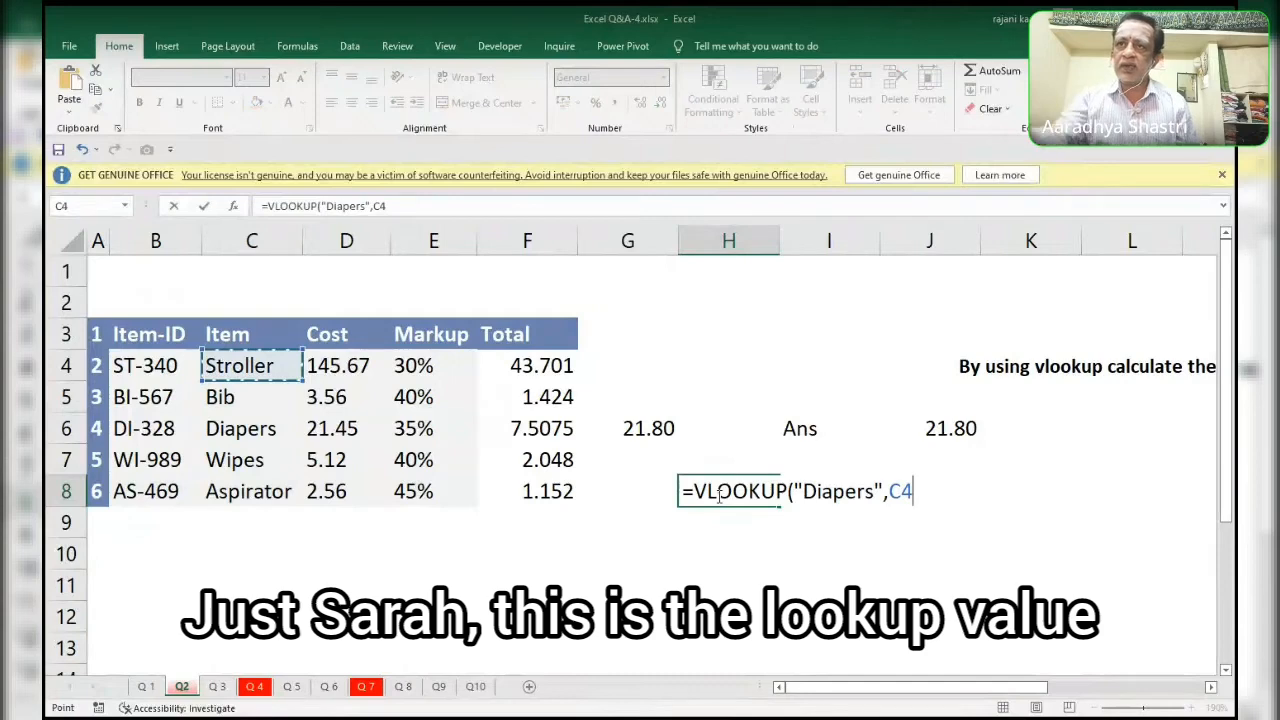
{"action": "left_click_drag", "start_coordinate": [795, 491], "coordinate": [884, 491]}
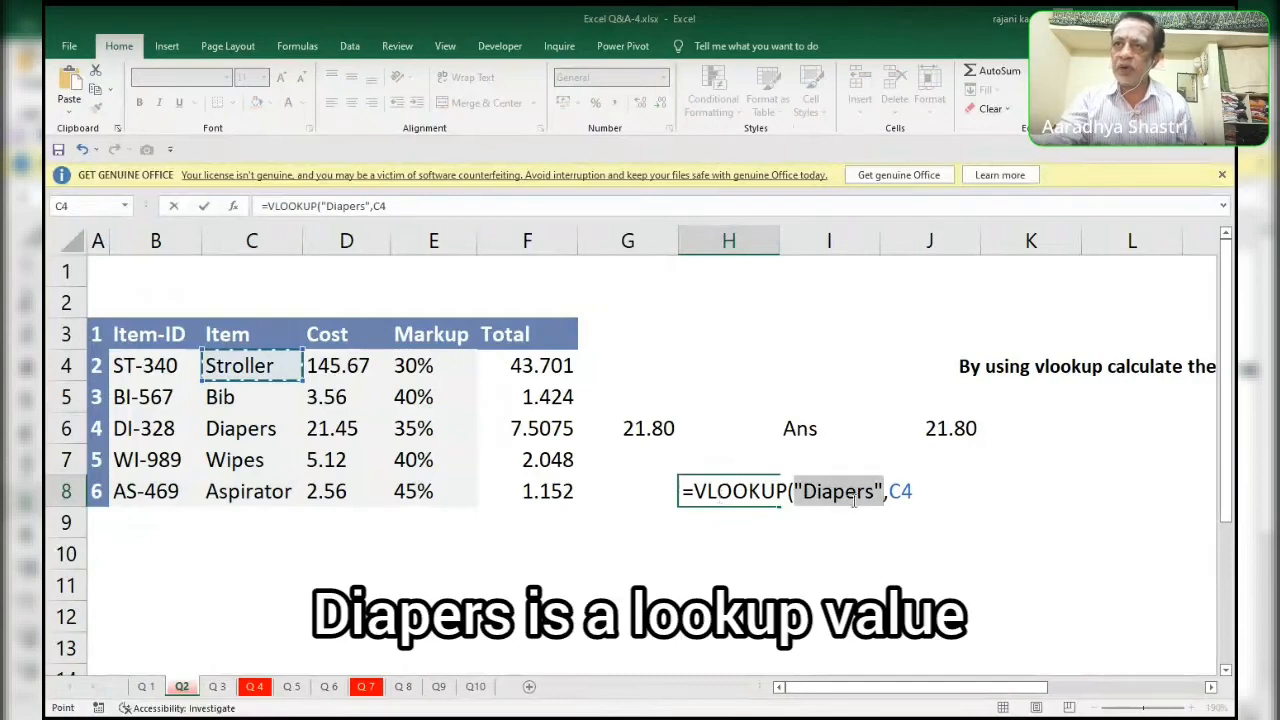
{"action": "left_click", "coordinate": [919, 491]}
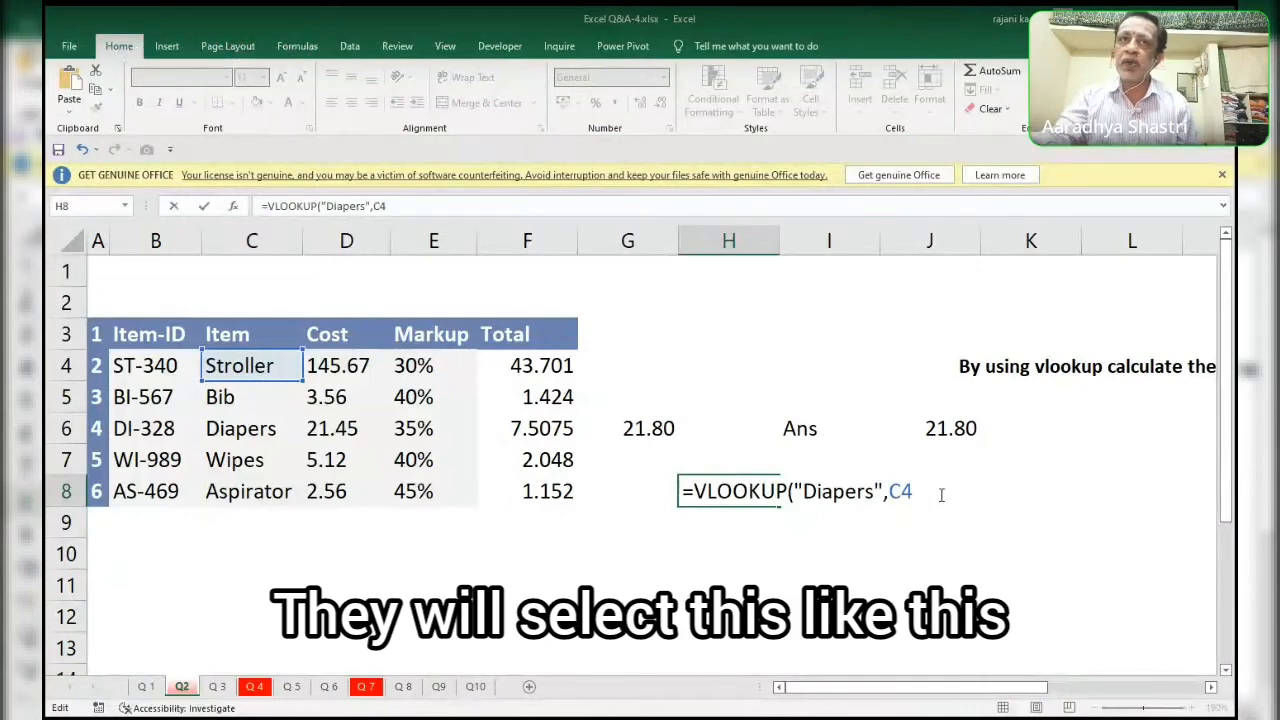
{"action": "left_click", "coordinate": [268, 365]}
{"action": "key", "text": "Return"}
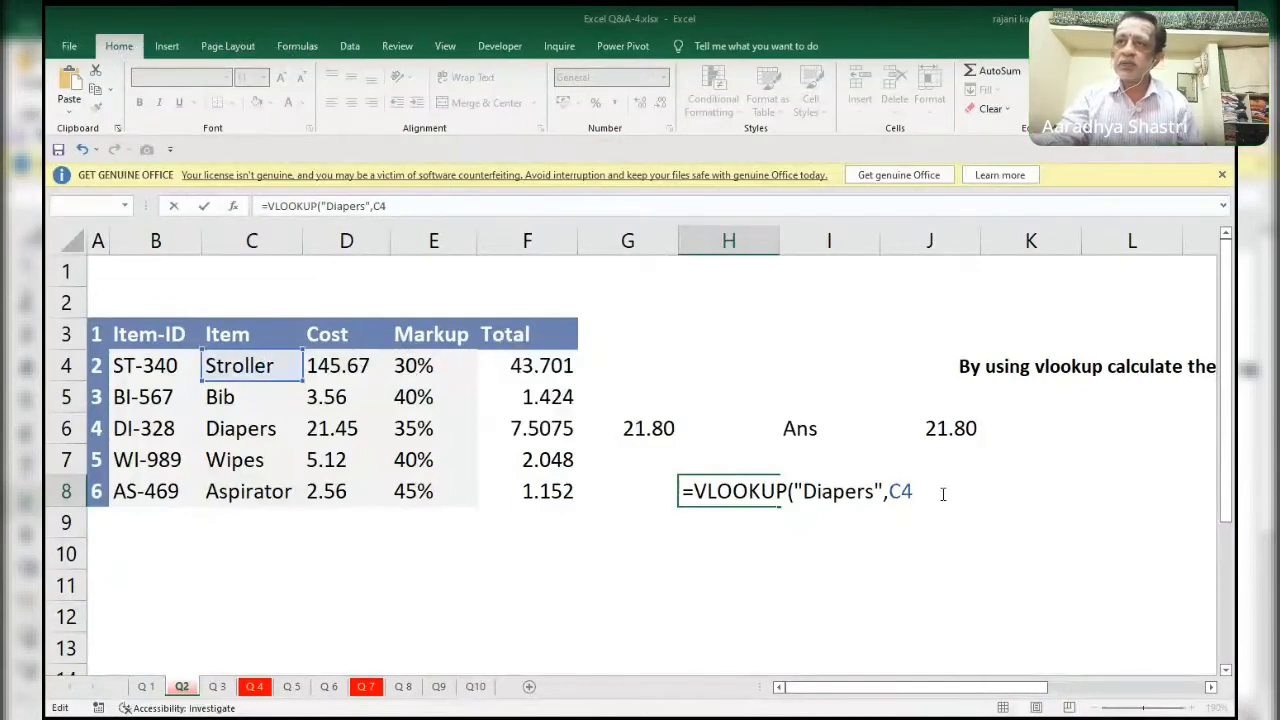
{"action": "key", "text": "BackSpace"}
{"action": "key", "text": "BackSpace"}
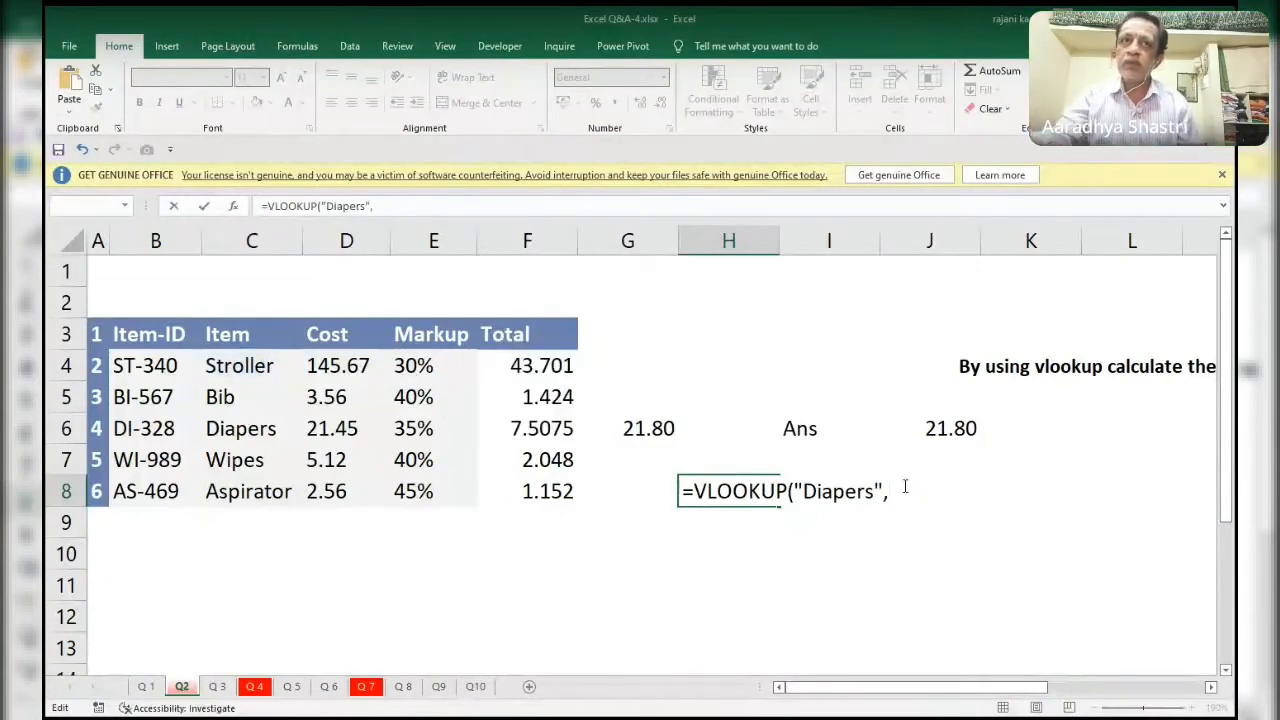
Complete the first VLOOKUP in H8 with table range C4:E8, column 2 and match type 0, followed by a plus sign.
{"action": "left_click", "coordinate": [298, 366]}
{"action": "left_click_drag", "start_coordinate": [298, 366], "coordinate": [398, 494]}
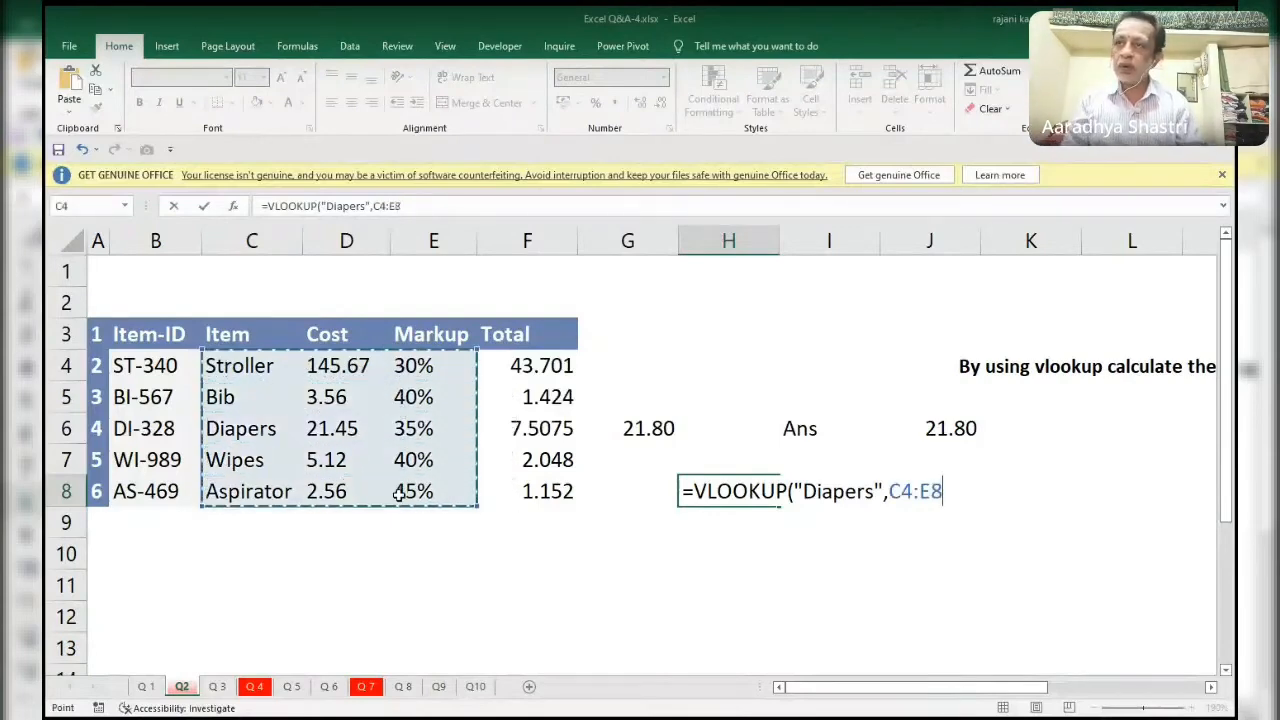
{"action": "type", "text": ",2"}
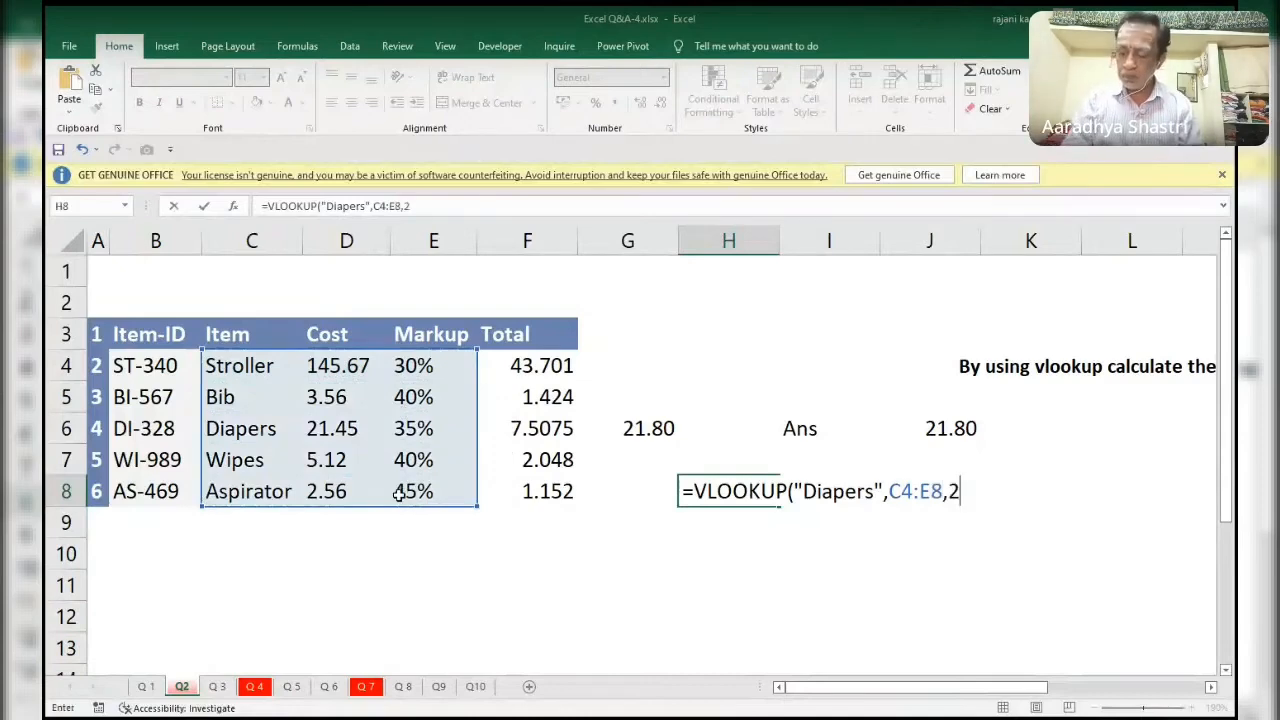
{"action": "type", "text": ")"}
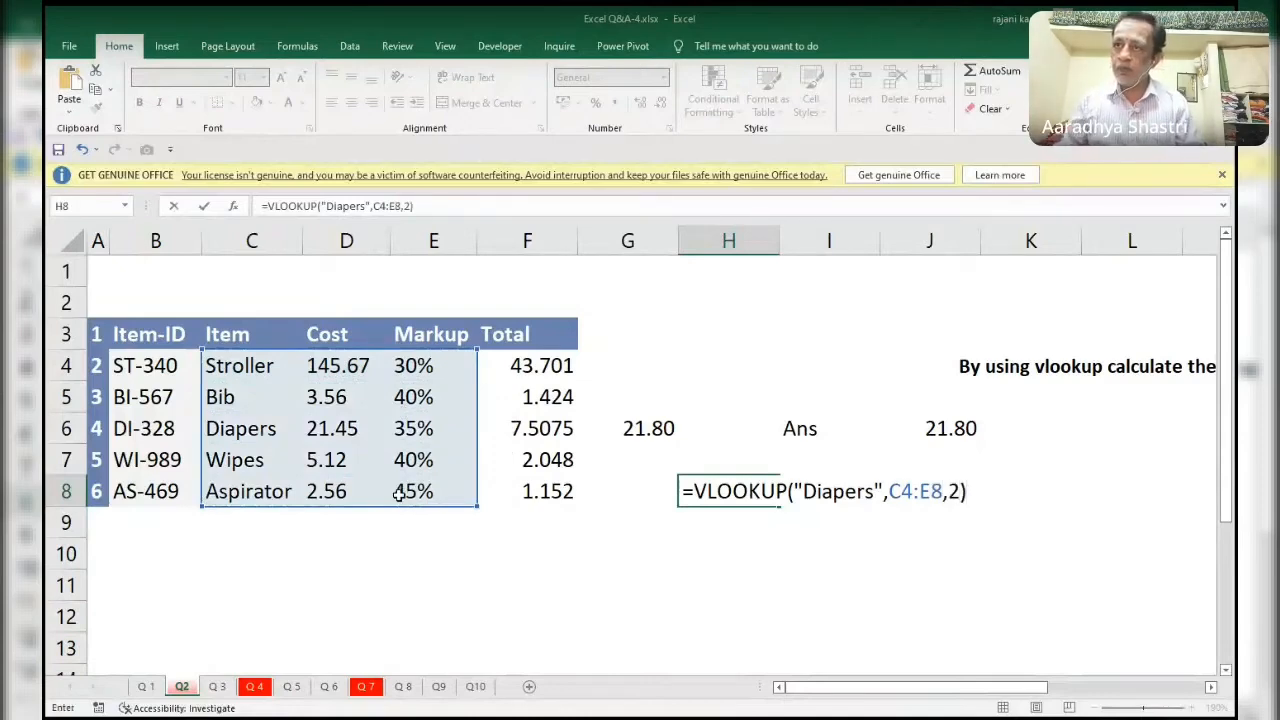
{"action": "type", "text": "+"}
{"action": "key", "text": "BackSpace"}
{"action": "key", "text": "BackSpace"}
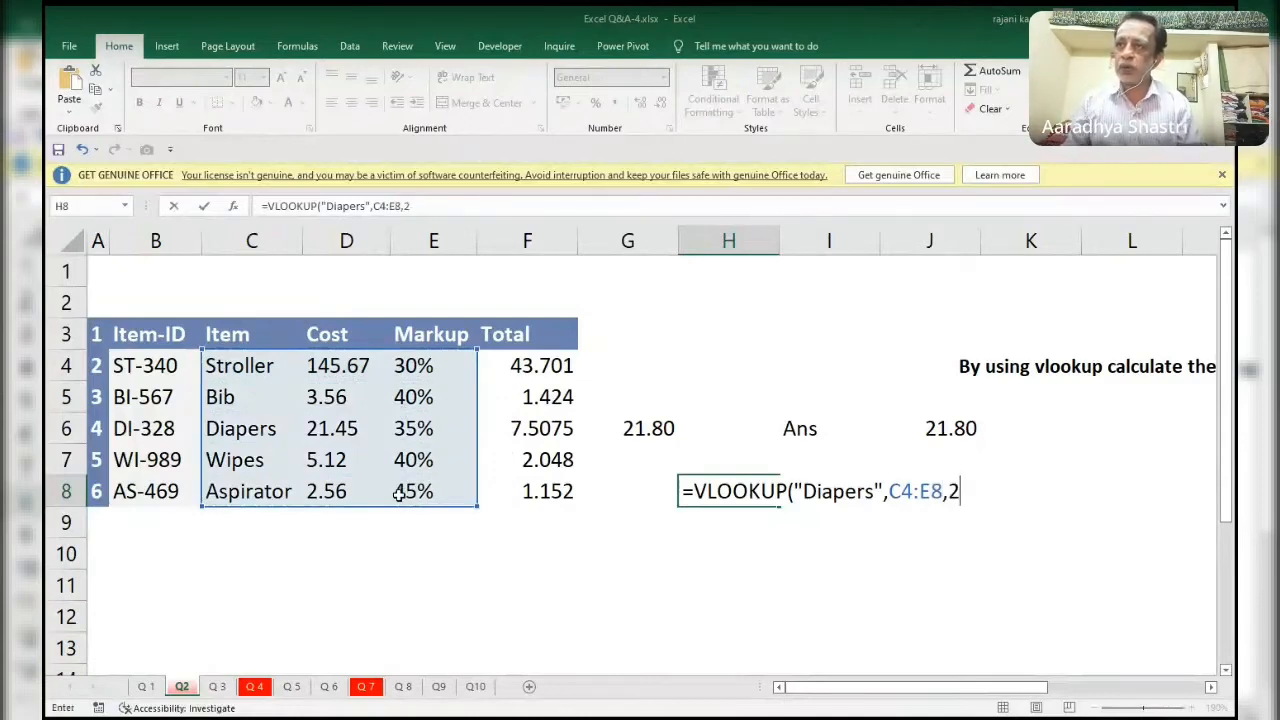
{"action": "type", "text": ",0)+"}
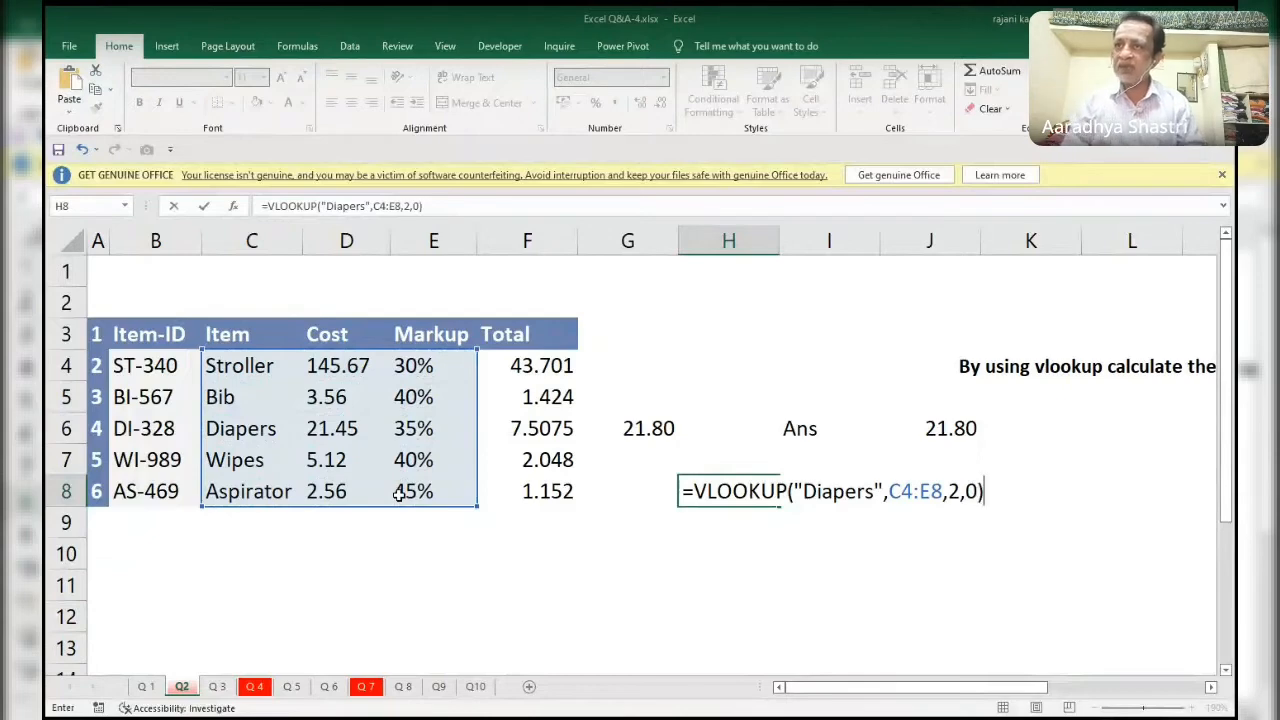
{"action": "type", "text": "VLOOKUP("}
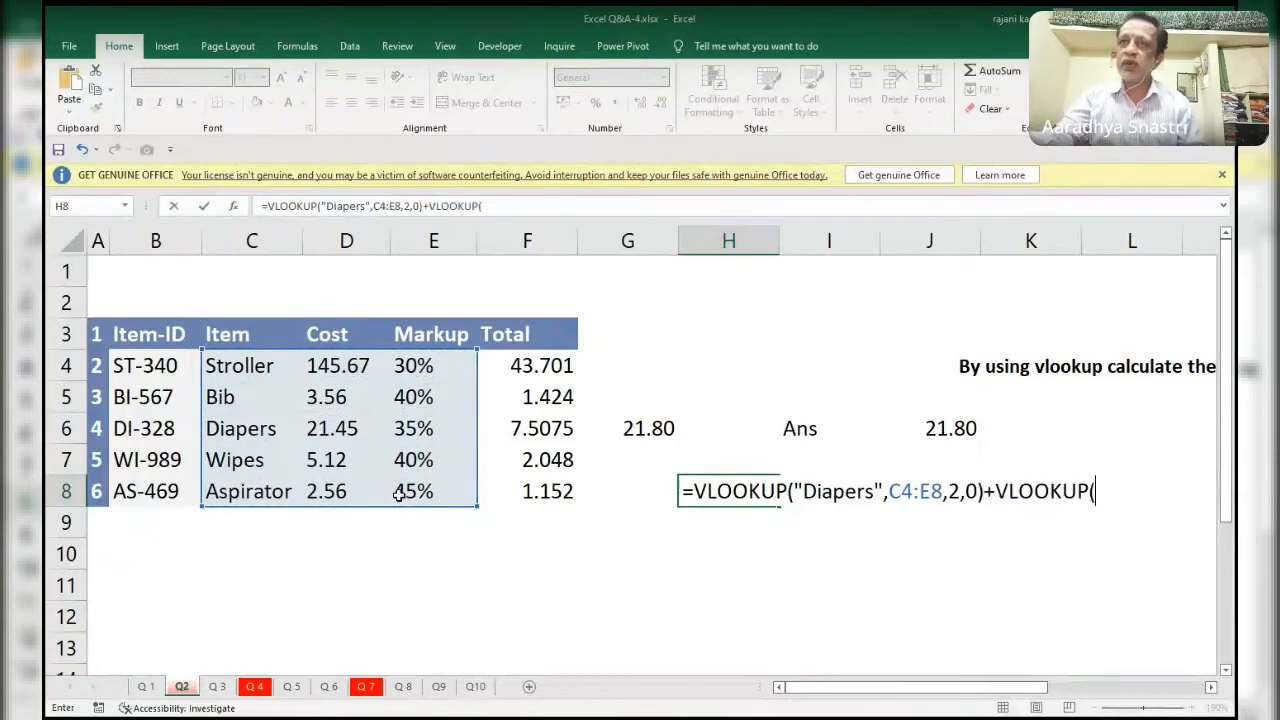
{"action": "type", "text": "\"d"}
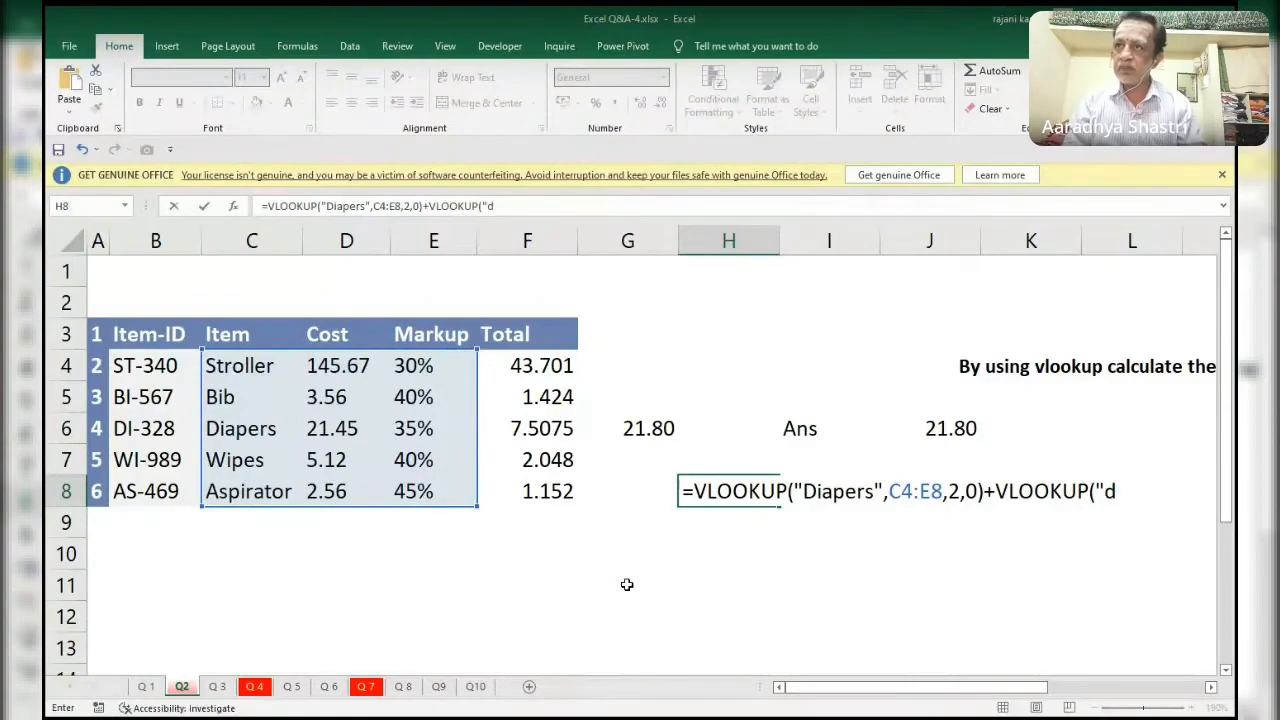
Add a second lookup to H8, VLOOKUP("diapers",C4:E8,3,0), and enter the combined formula.
{"action": "type", "text": "iapers\""}
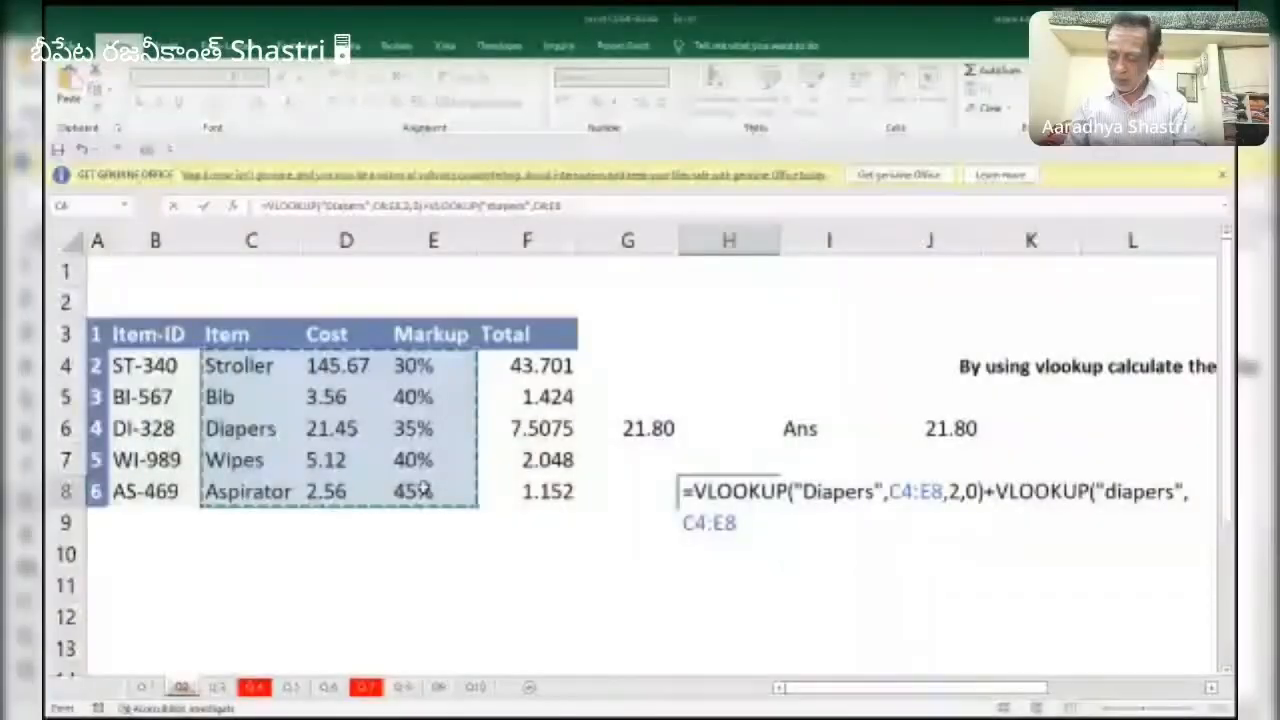
{"action": "type", "text": ",3,0))"}
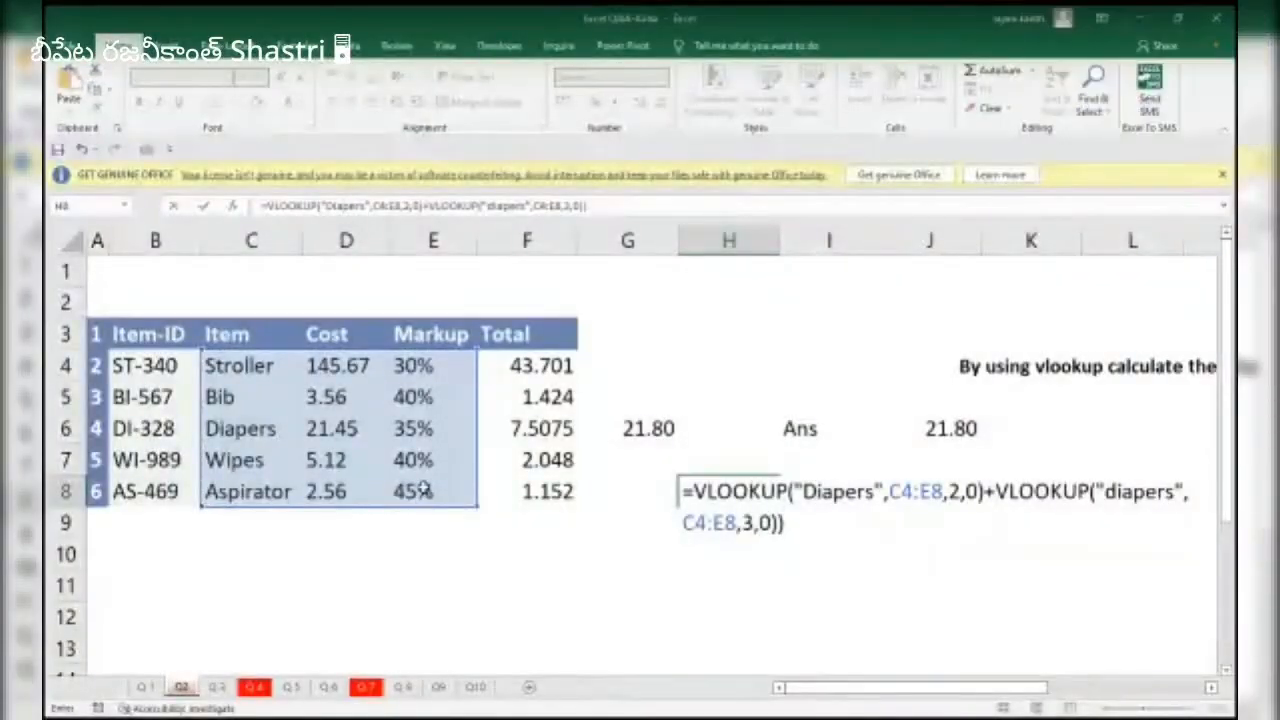
{"action": "key", "text": "BackSpace"}
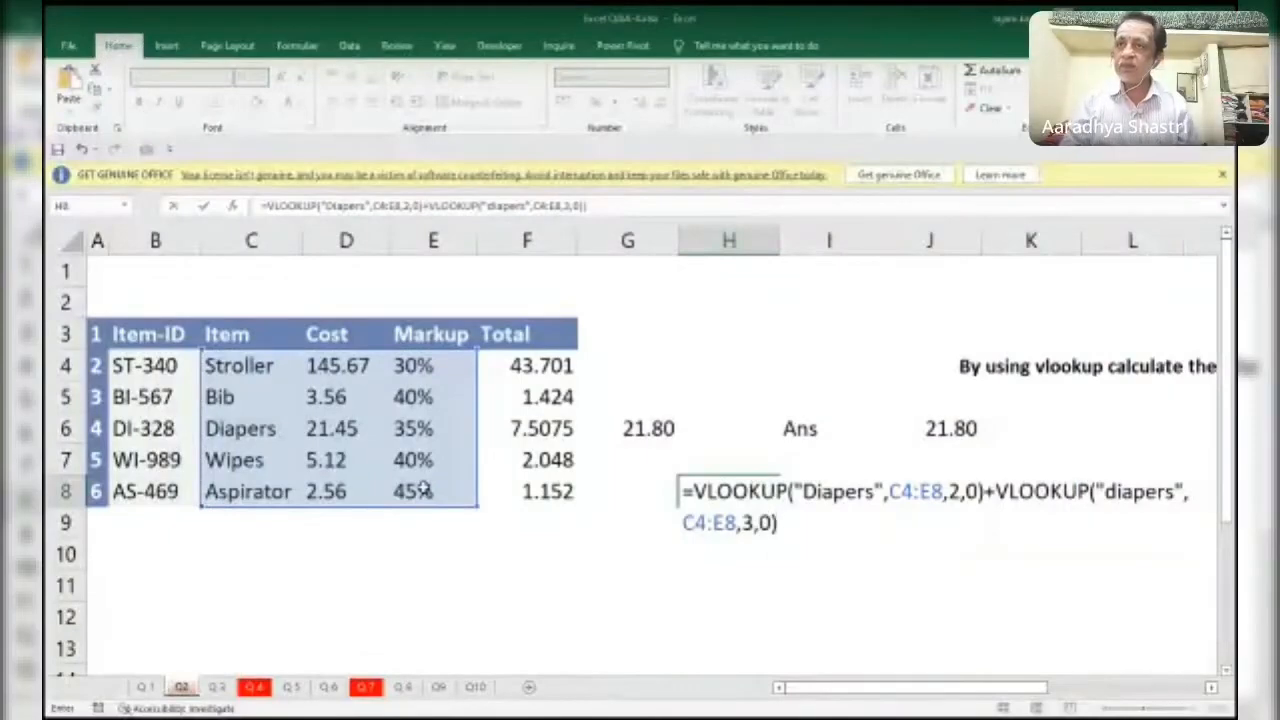
{"action": "key", "text": "ctrl+Return"}
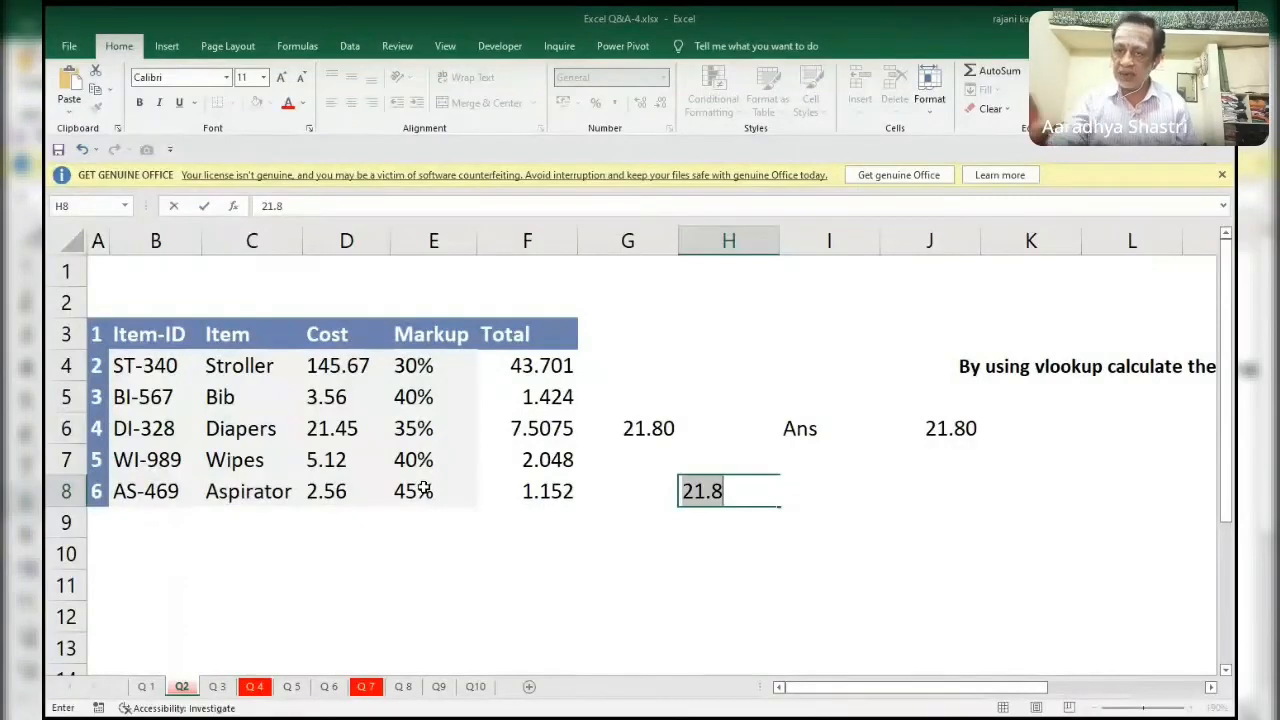
{"action": "key", "text": "ctrl+z"}
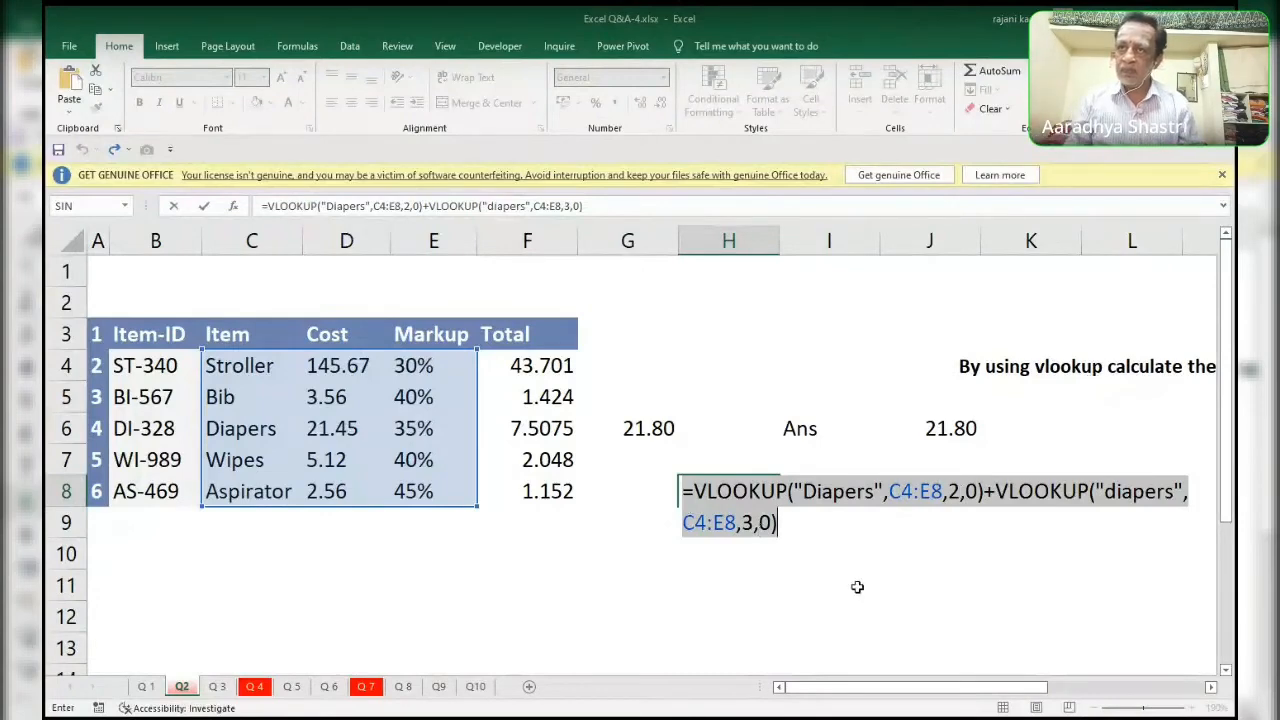
{"action": "key", "text": "ctrl+Return"}
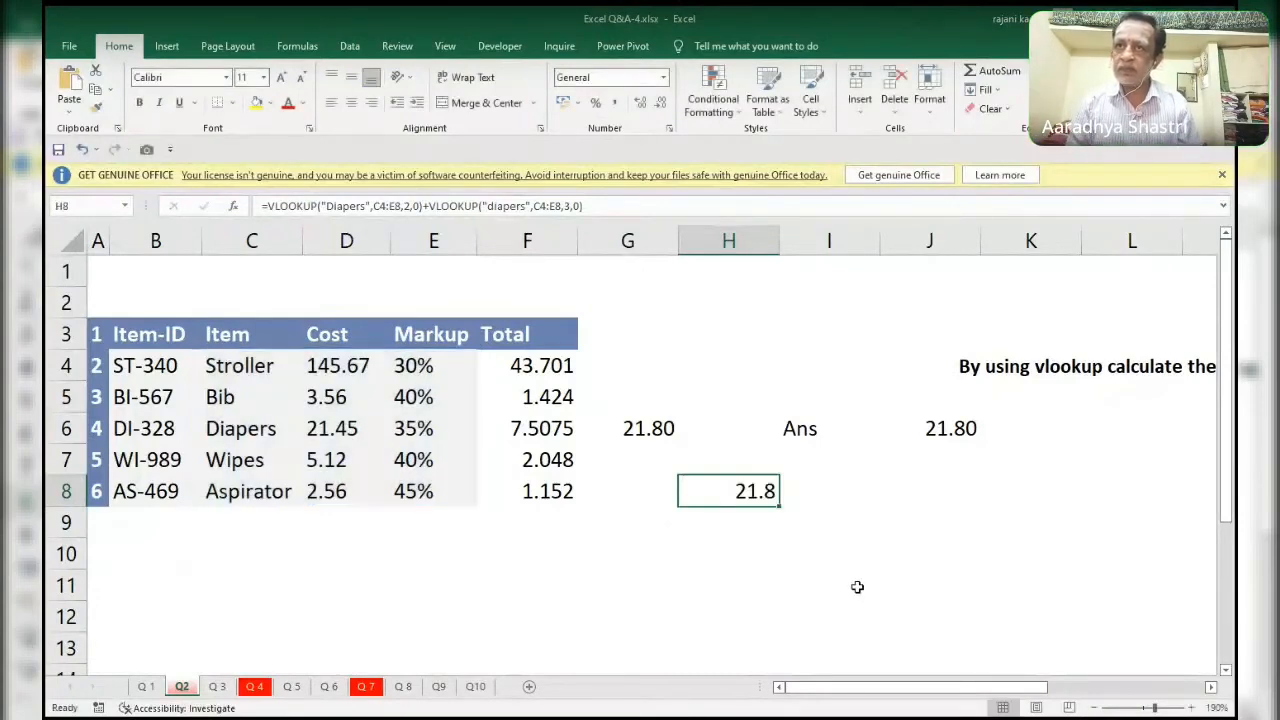
{"action": "key", "text": "Right"}
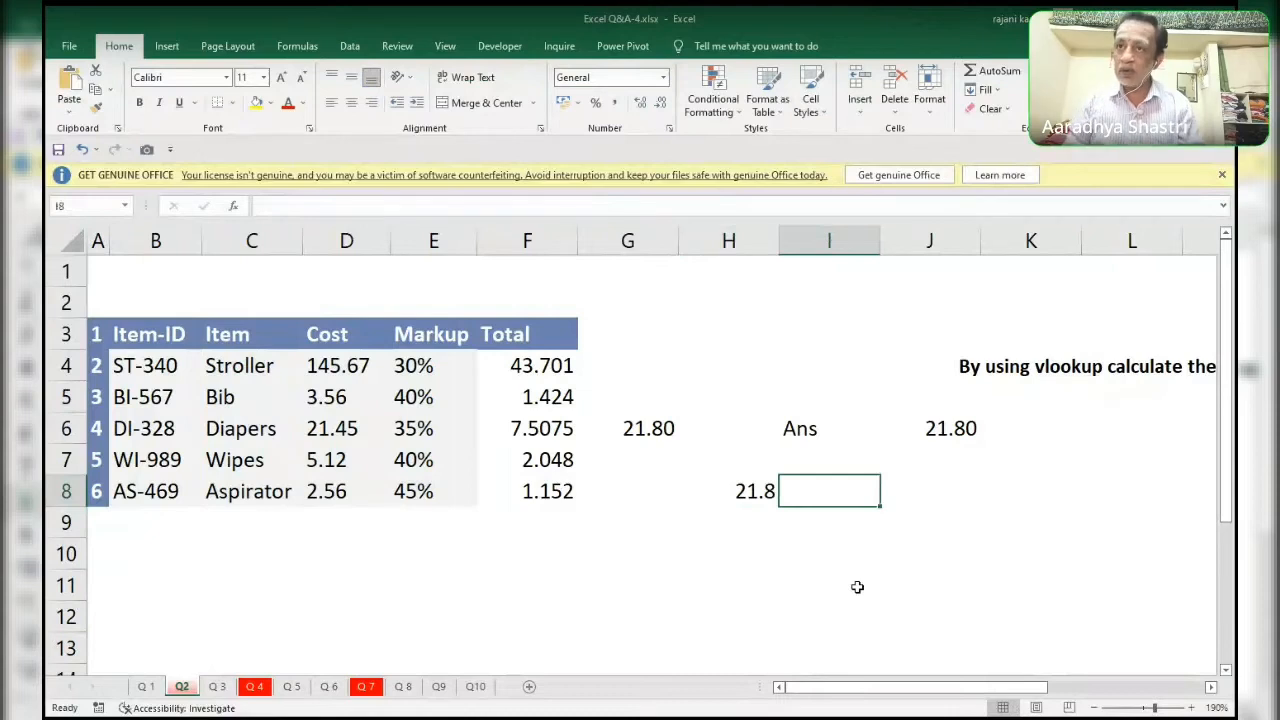
{"action": "type", "text": "="}
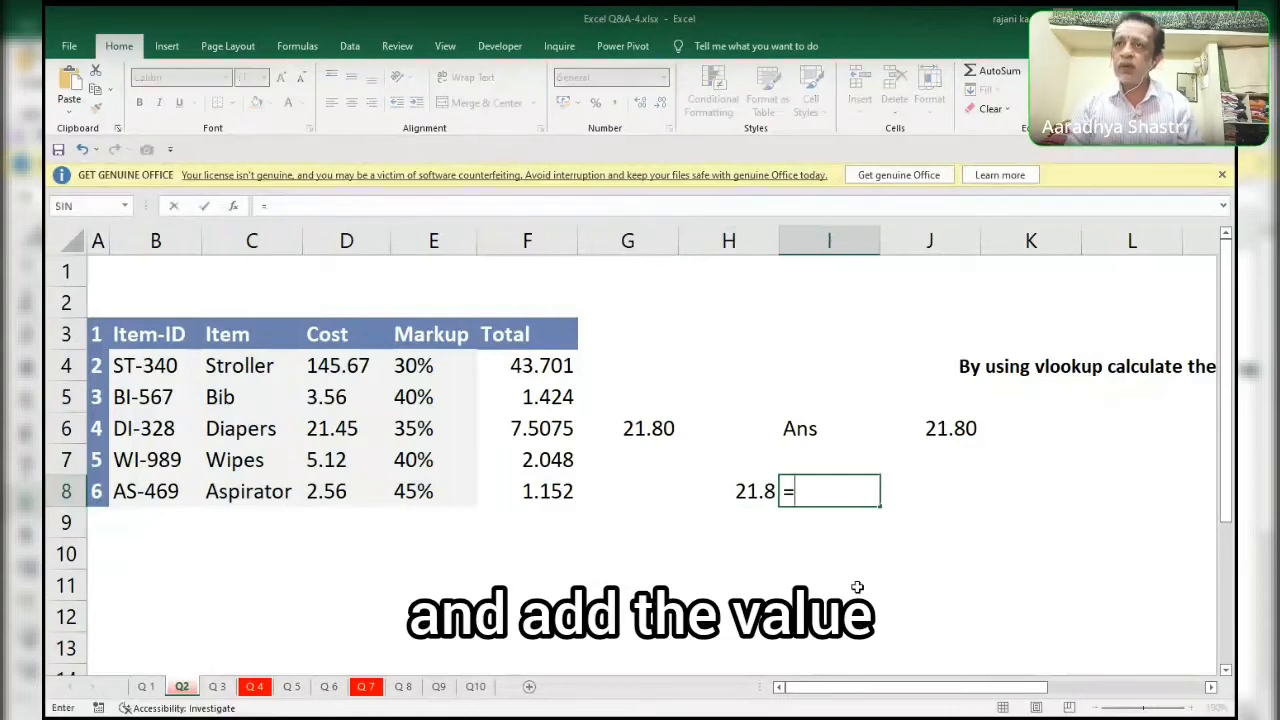
{"action": "type", "text": "v"}
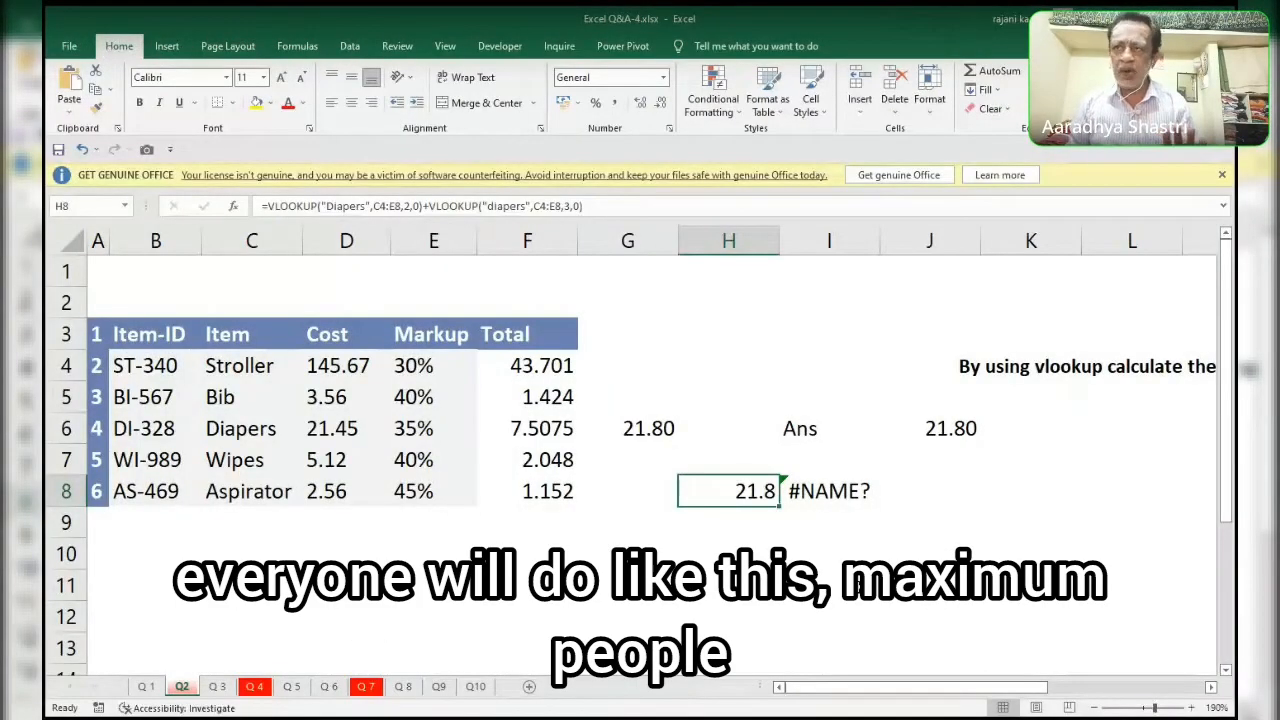
Replace the content of I8 with the start of a VLOOKUP formula that uses "Diapers" as the lookup value.
{"action": "key", "text": "Right"}
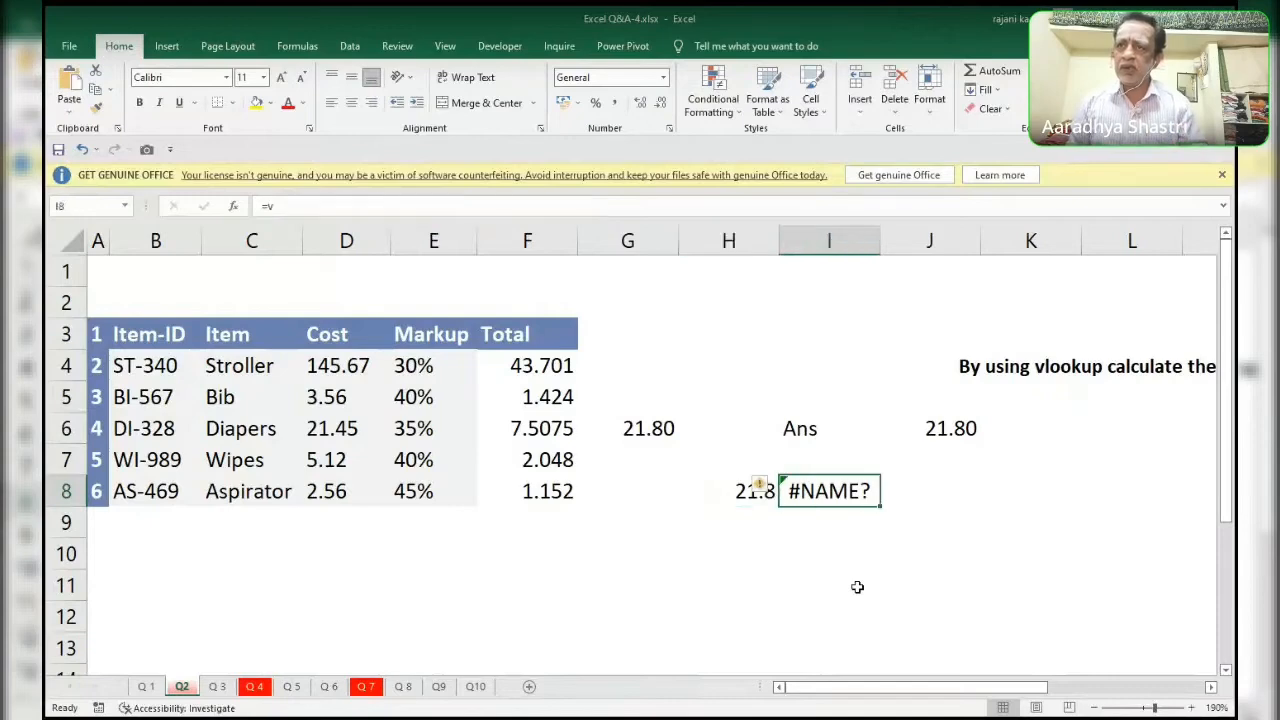
{"action": "type", "text": "=vl"}
{"action": "key", "text": "Tab"}
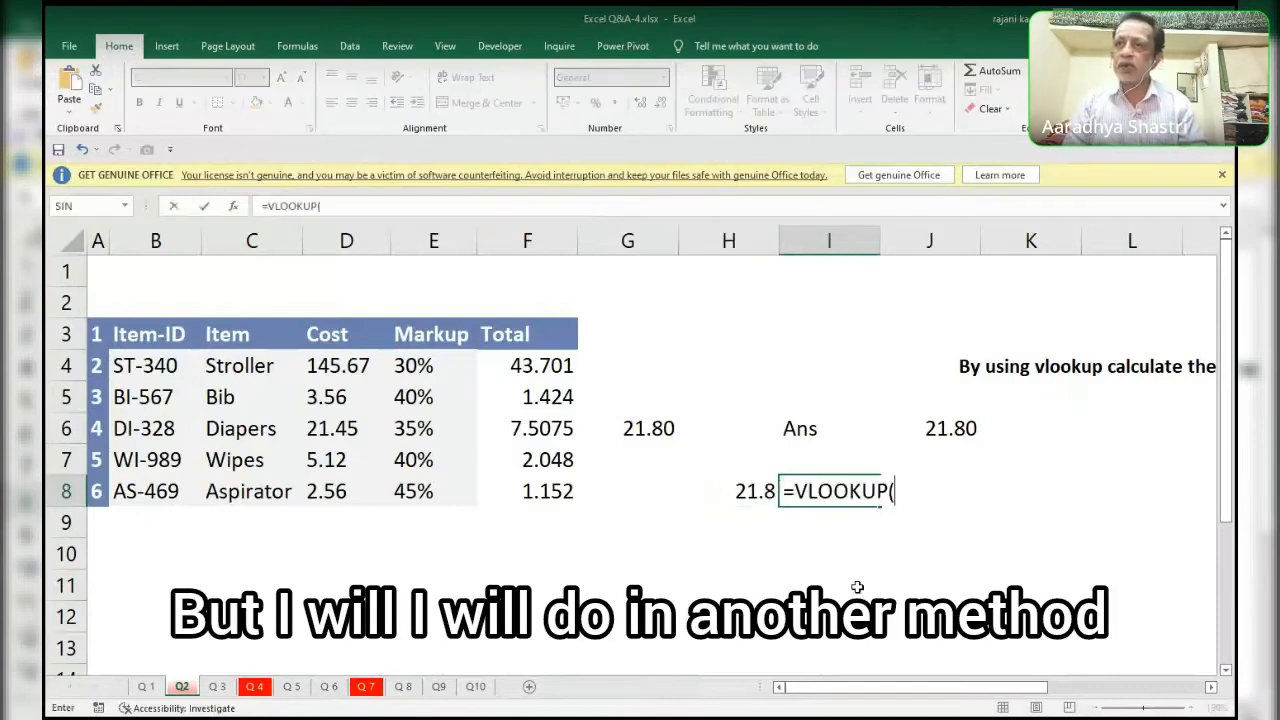
{"action": "type", "text": "D"}
{"action": "key", "text": "BackSpace"}
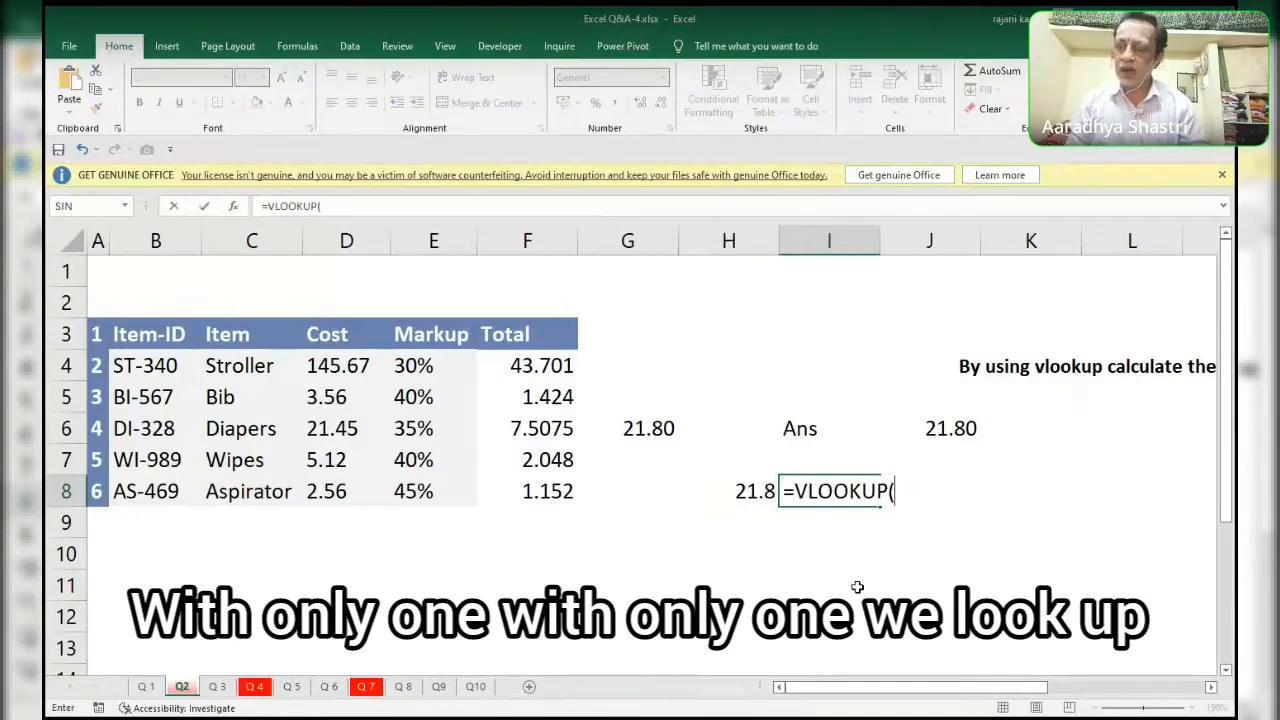
{"action": "type", "text": "\"Dai"}
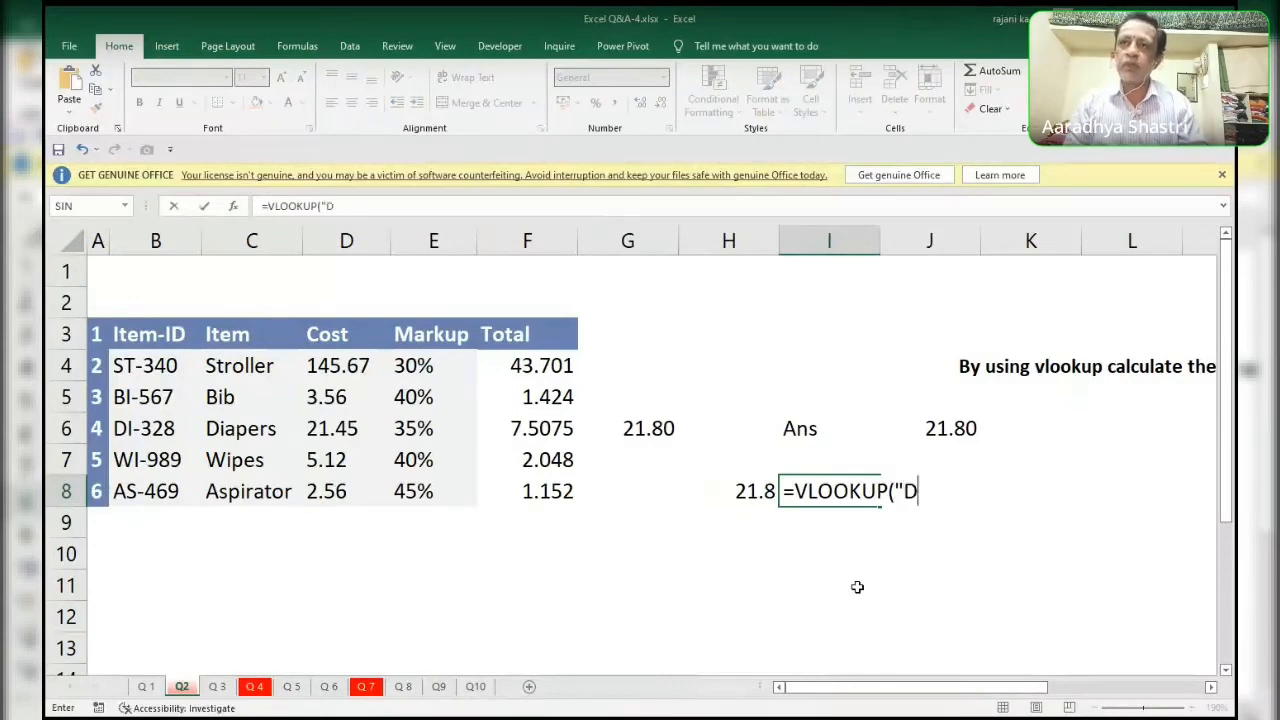
{"action": "key", "text": "BackSpace"}
{"action": "key", "text": "BackSpace"}
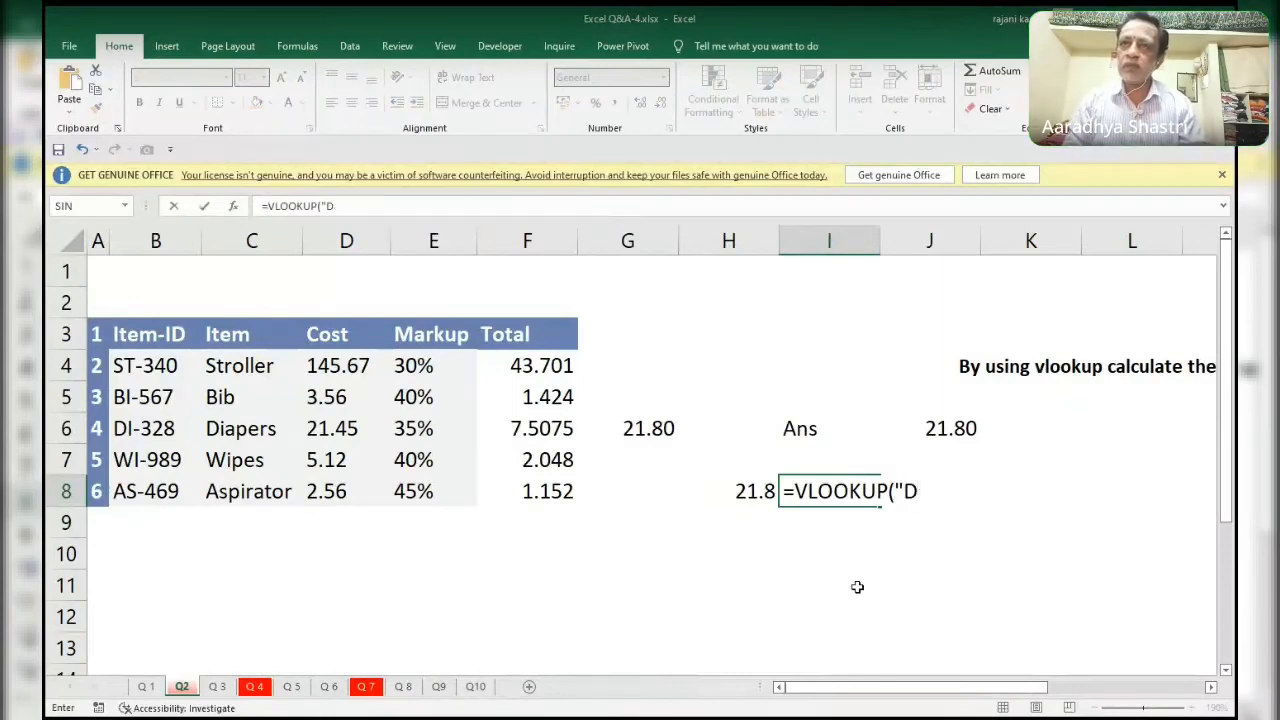
{"action": "type", "text": "iapers"}
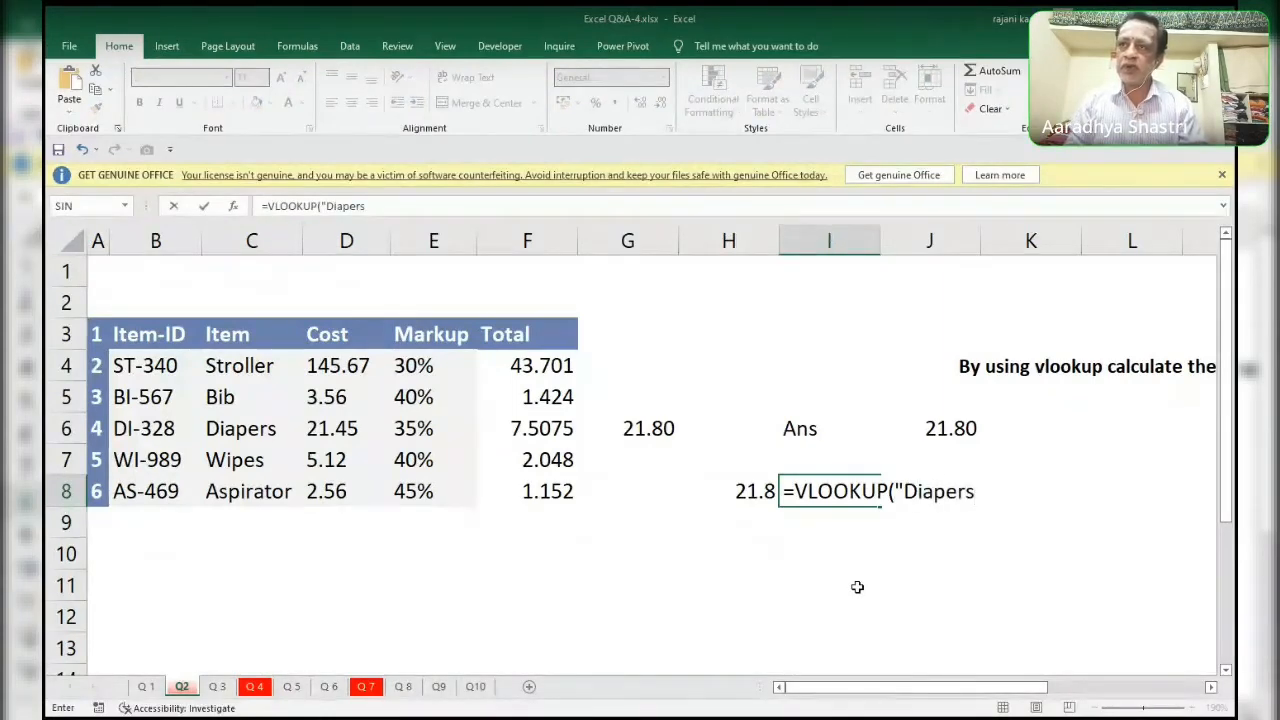
{"action": "type", "text": "\","}
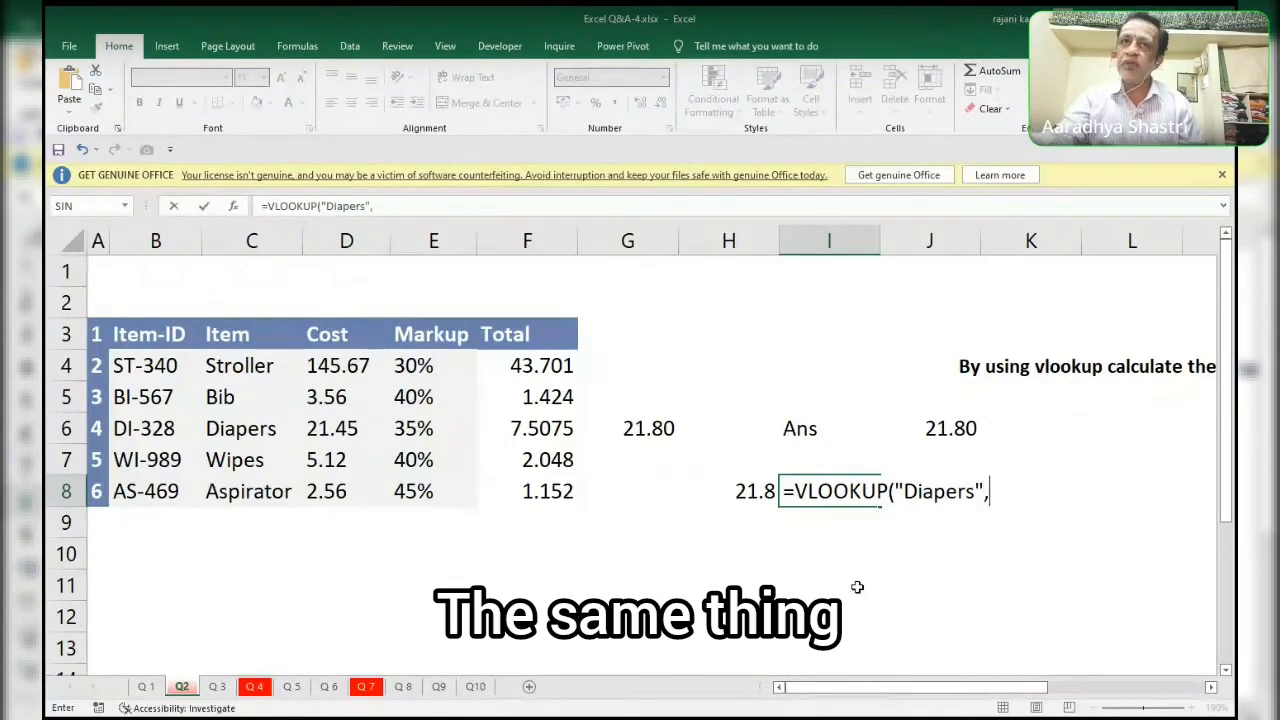
Complete the VLOOKUP in I8 with table range C4:E8, column array {2,3} and match type 0, and preview its evaluated array.
{"action": "left_click_drag", "start_coordinate": [202, 366], "coordinate": [398, 488]}
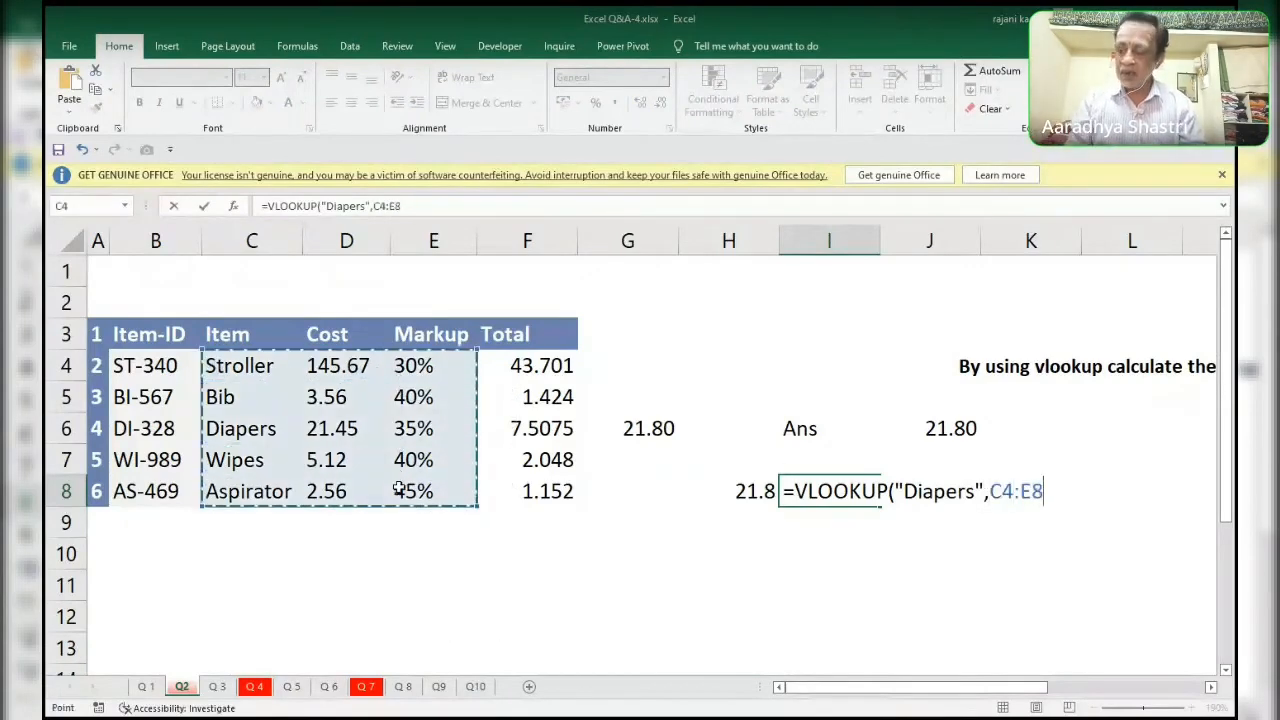
{"action": "type", "text": ","}
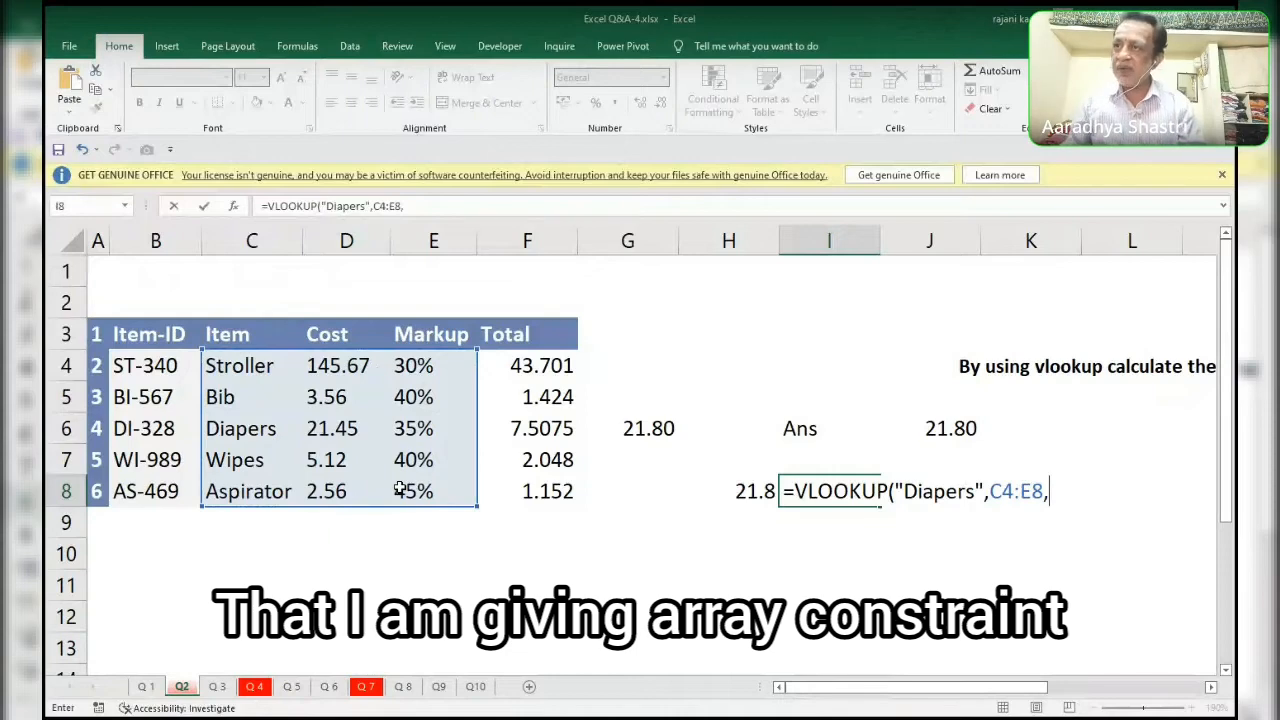
{"action": "type", "text": "{2"}
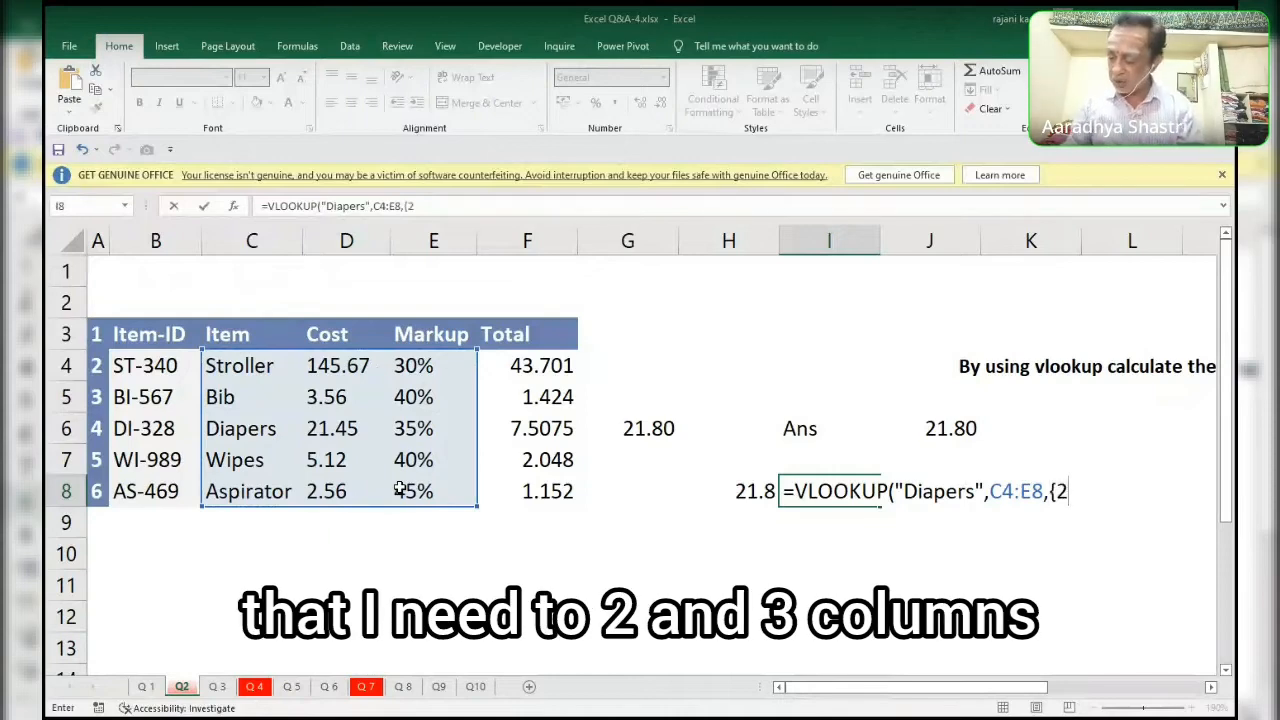
{"action": "type", "text": ",3}"}
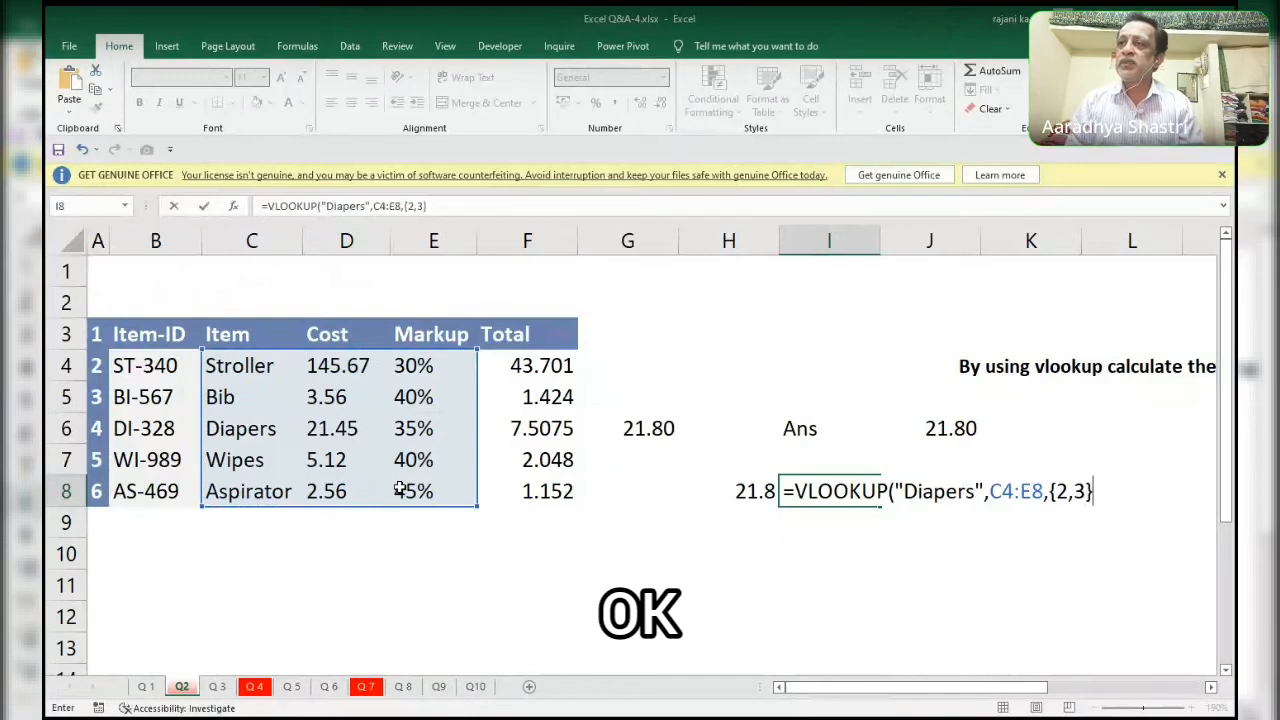
{"action": "type", "text": ","}
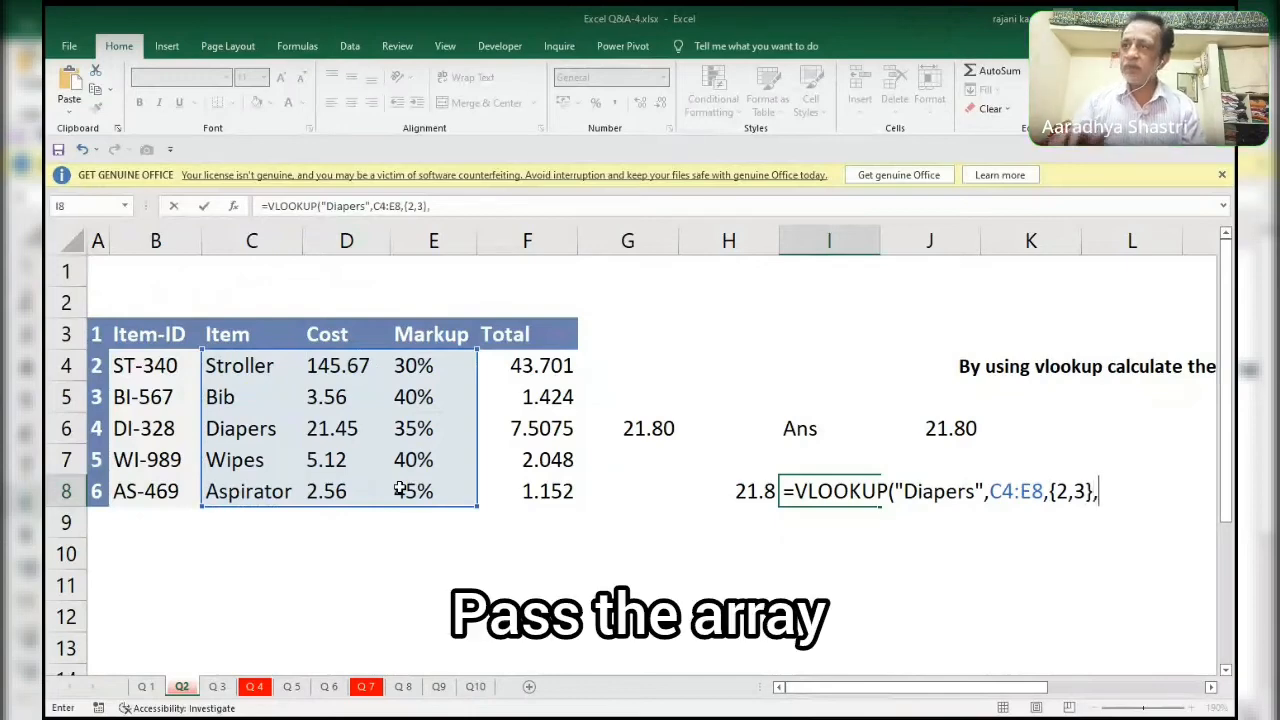
{"action": "type", "text": "0)"}
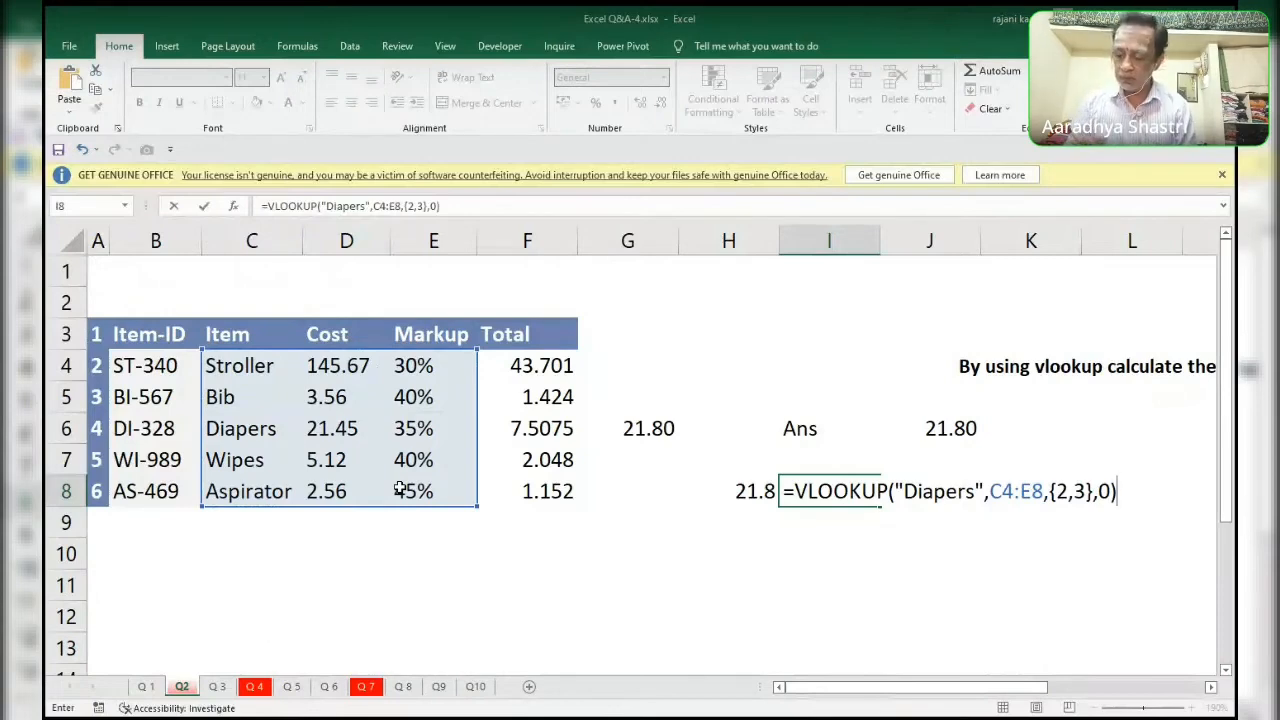
{"action": "key", "text": "F9"}
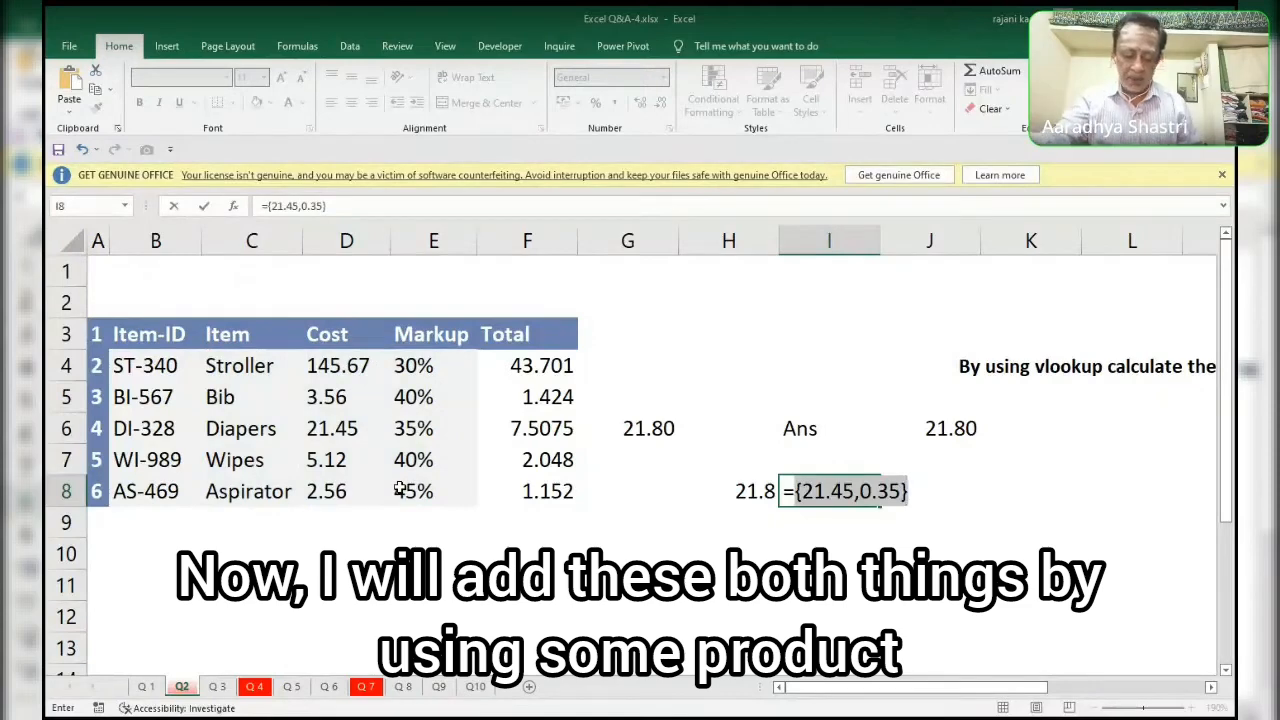
{"action": "key", "text": "ctrl+z"}
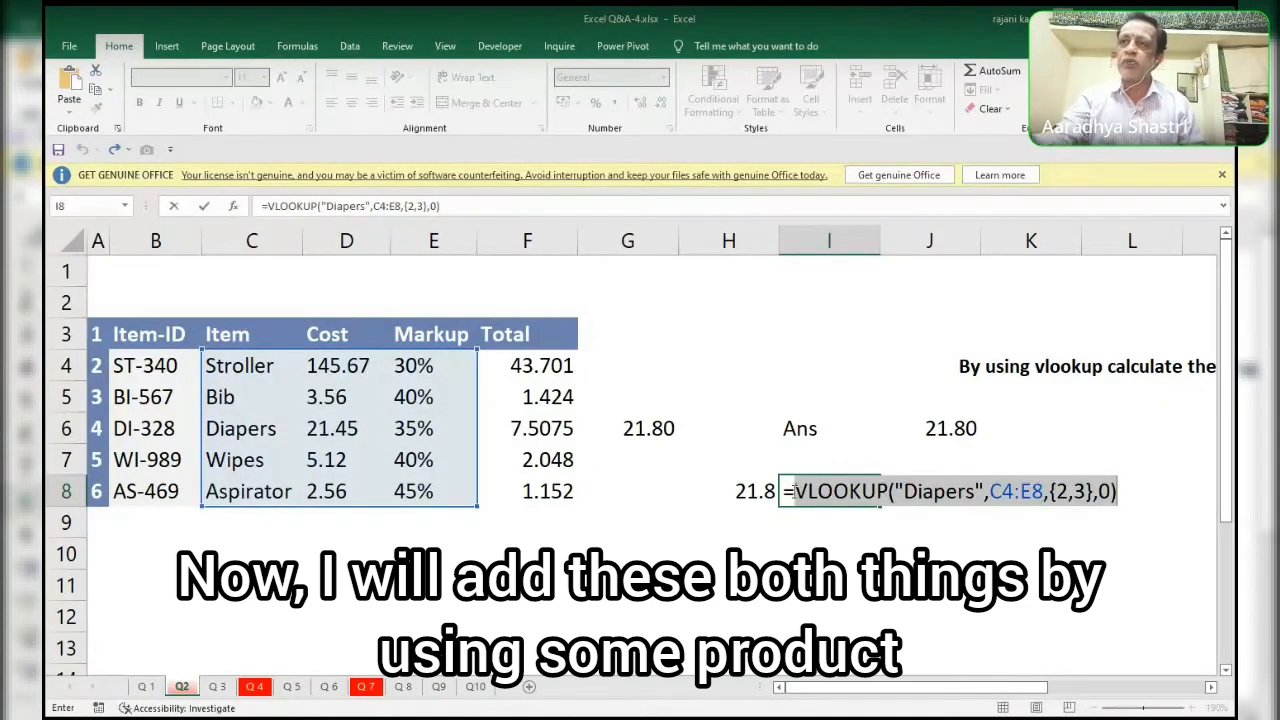
Wrap the VLOOKUP in I8 in a SUMPRODUCT function and enter the formula.
{"action": "type", "text": "sumpro"}
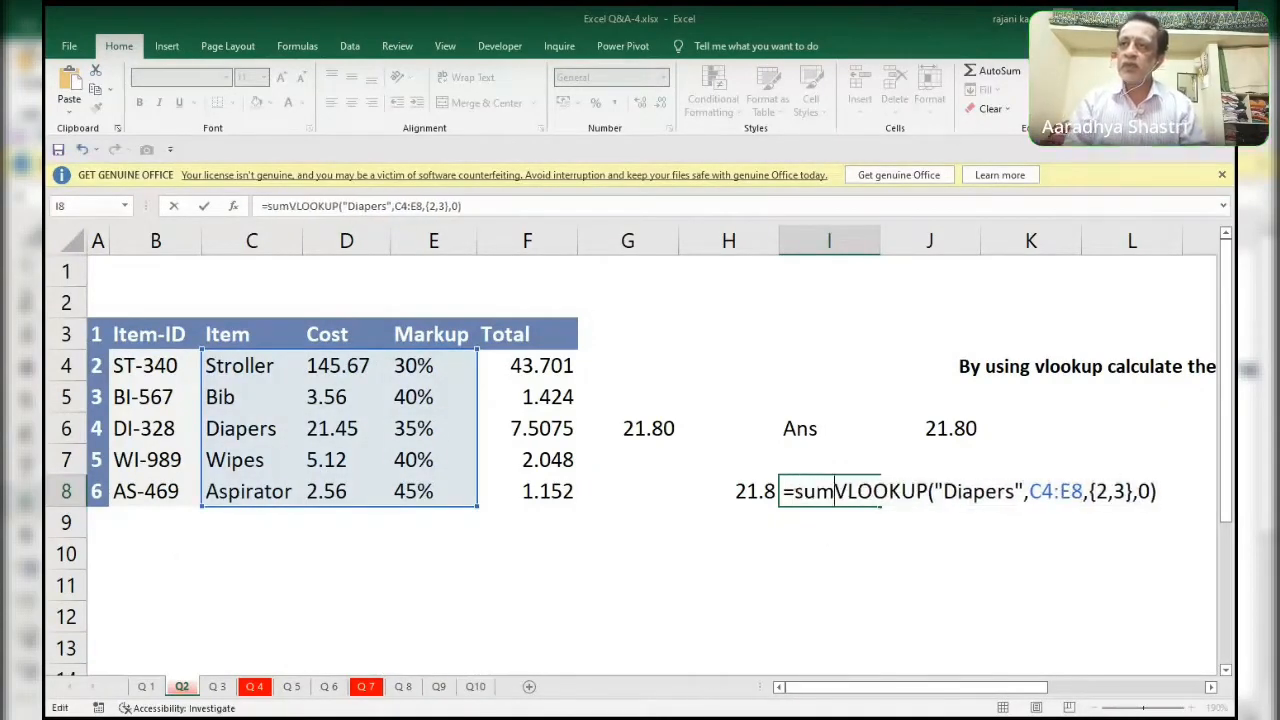
{"action": "key", "text": "Tab"}
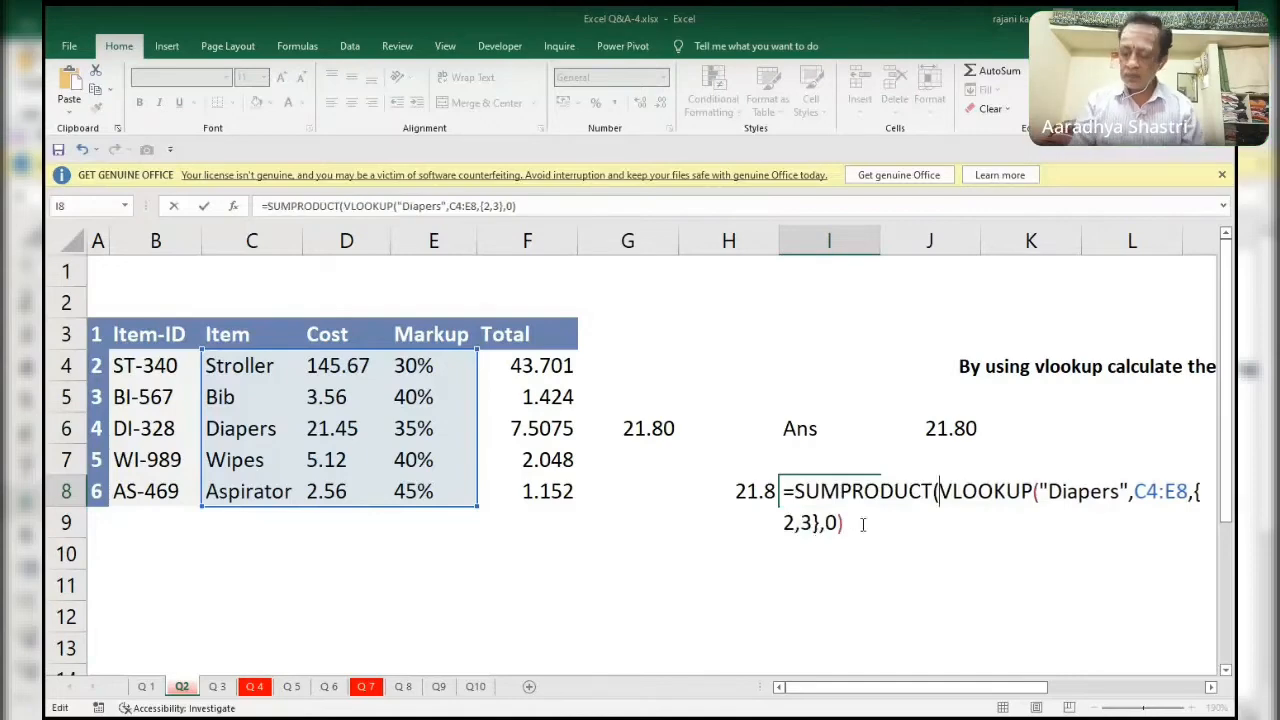
{"action": "left_click", "coordinate": [864, 523]}
{"action": "type", "text": ")"}
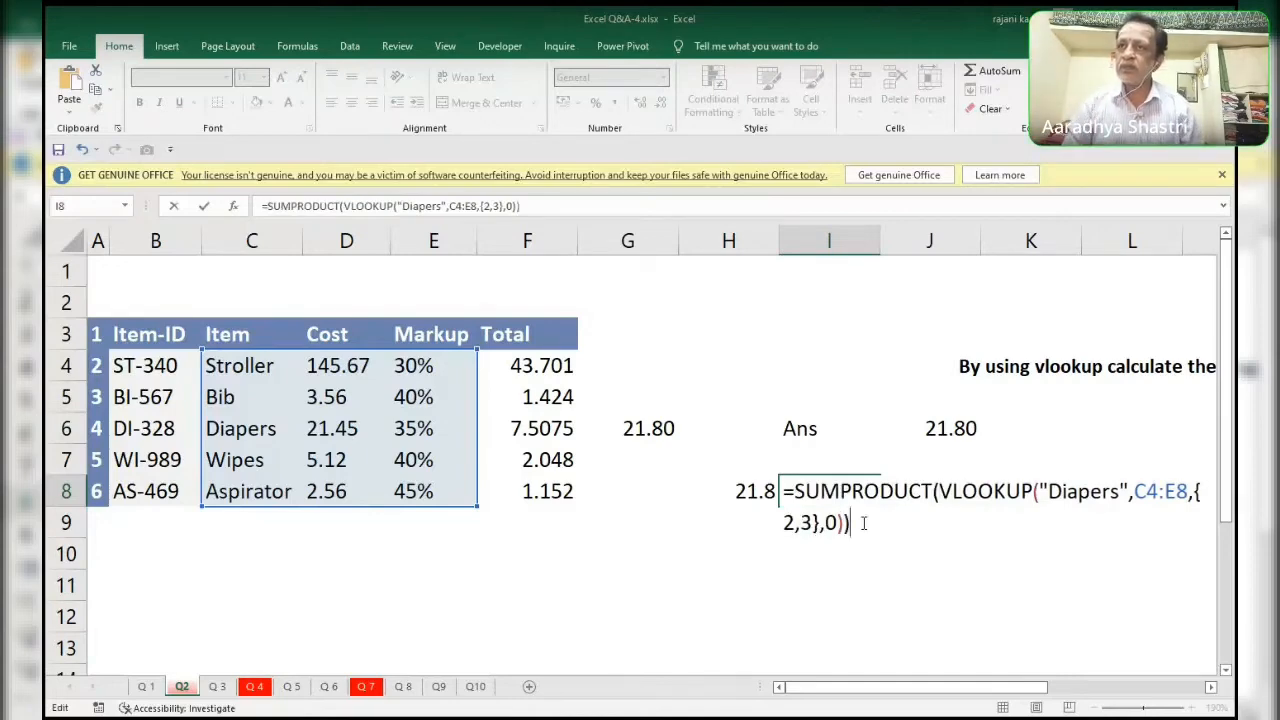
{"action": "key", "text": "Return"}
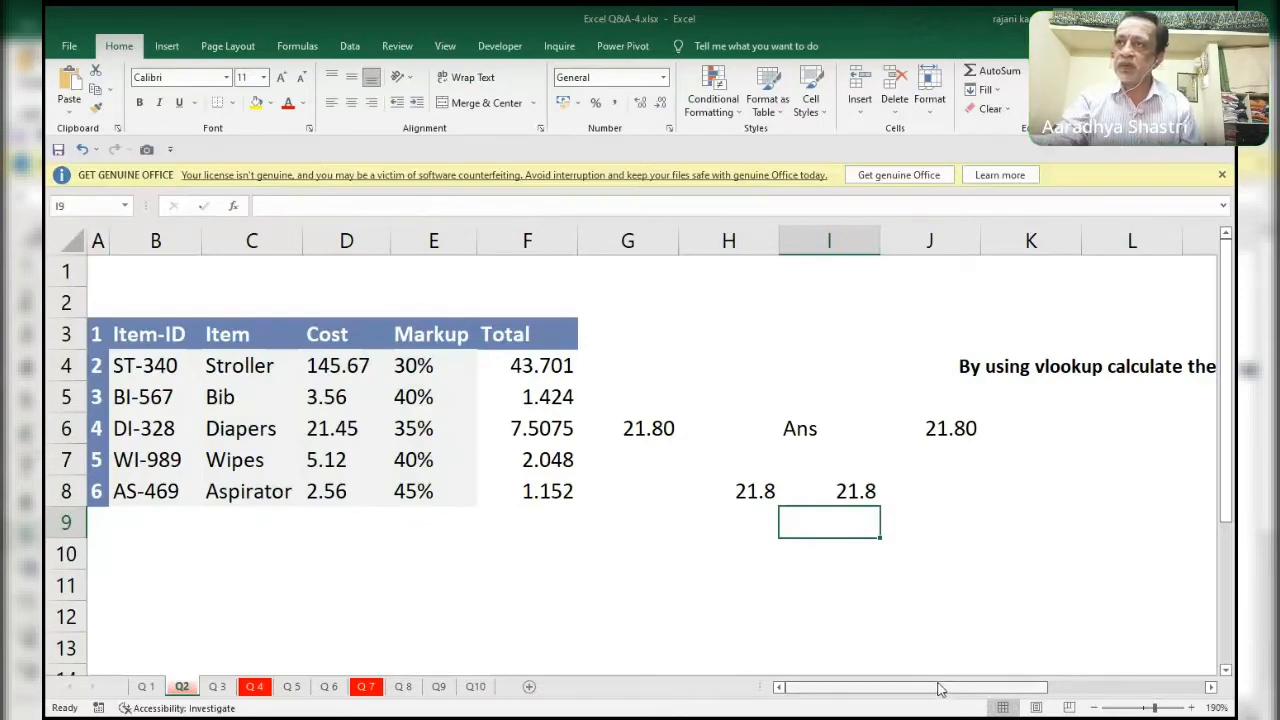
Read the full retail price question and check the diapers markup in E6.
{"action": "left_click_drag", "start_coordinate": [938, 688], "coordinate": [1095, 688]}
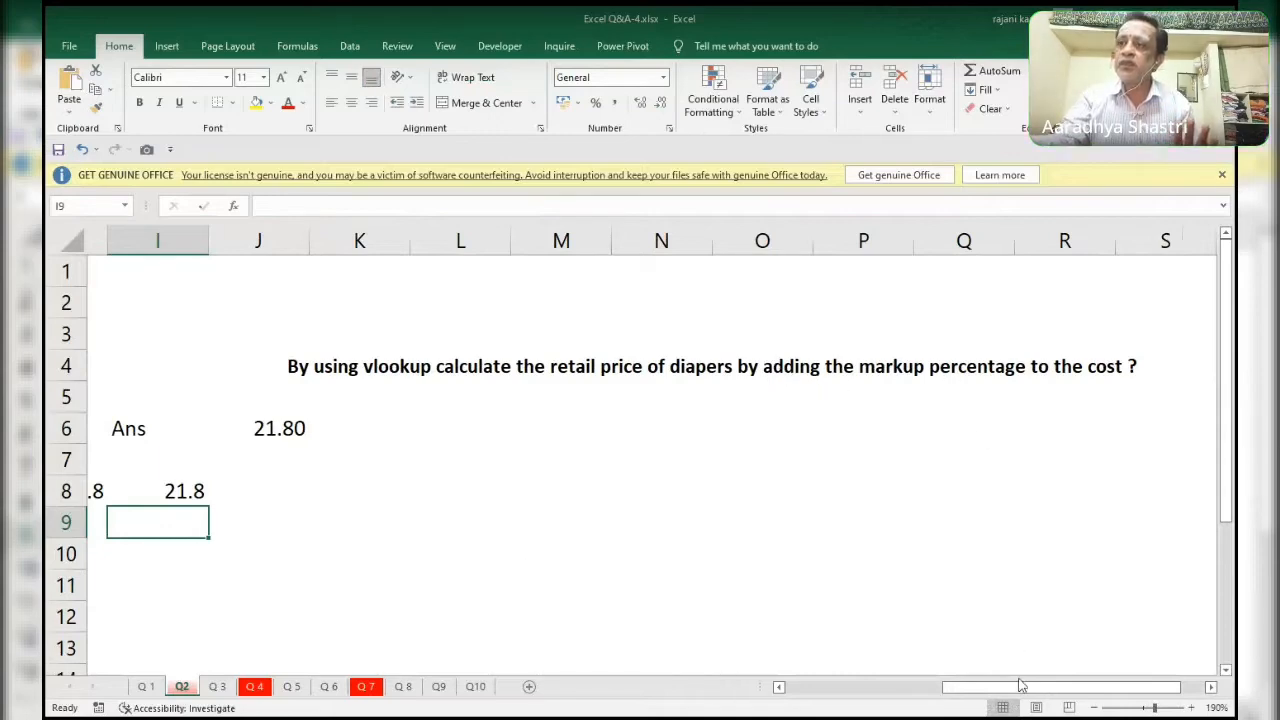
{"action": "left_click_drag", "start_coordinate": [1023, 687], "coordinate": [790, 692]}
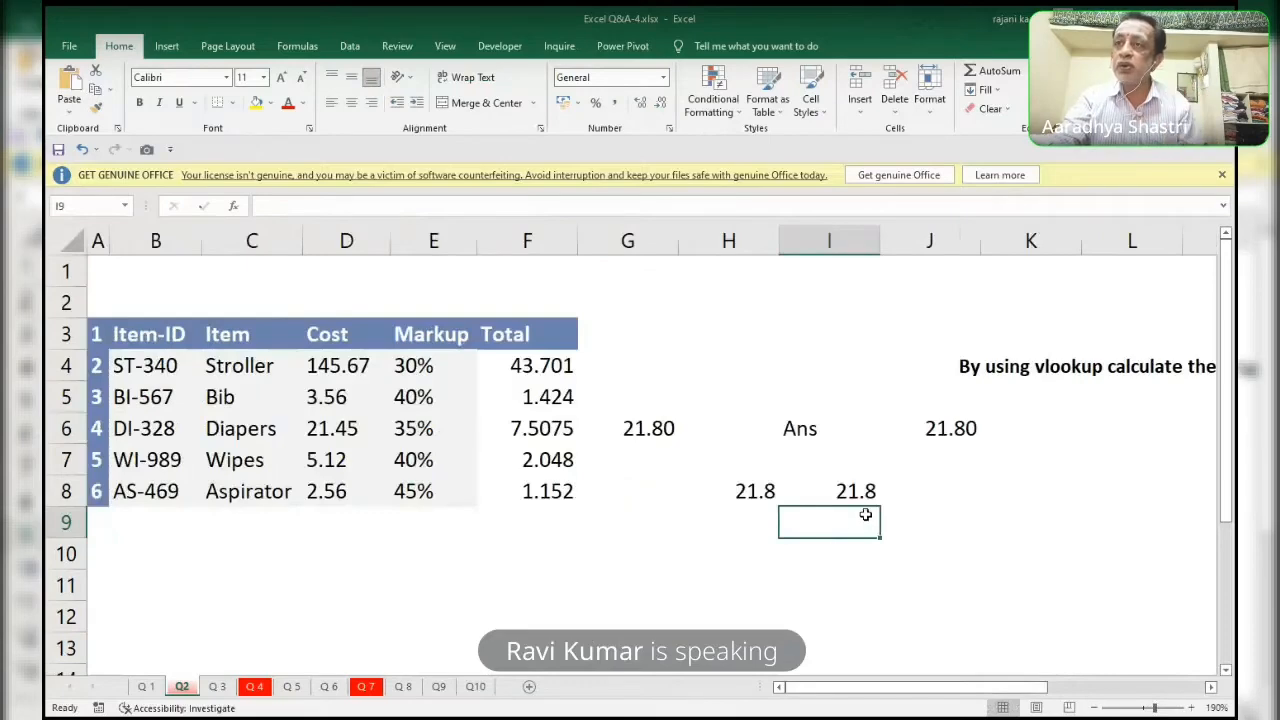
{"action": "left_click", "coordinate": [420, 432]}
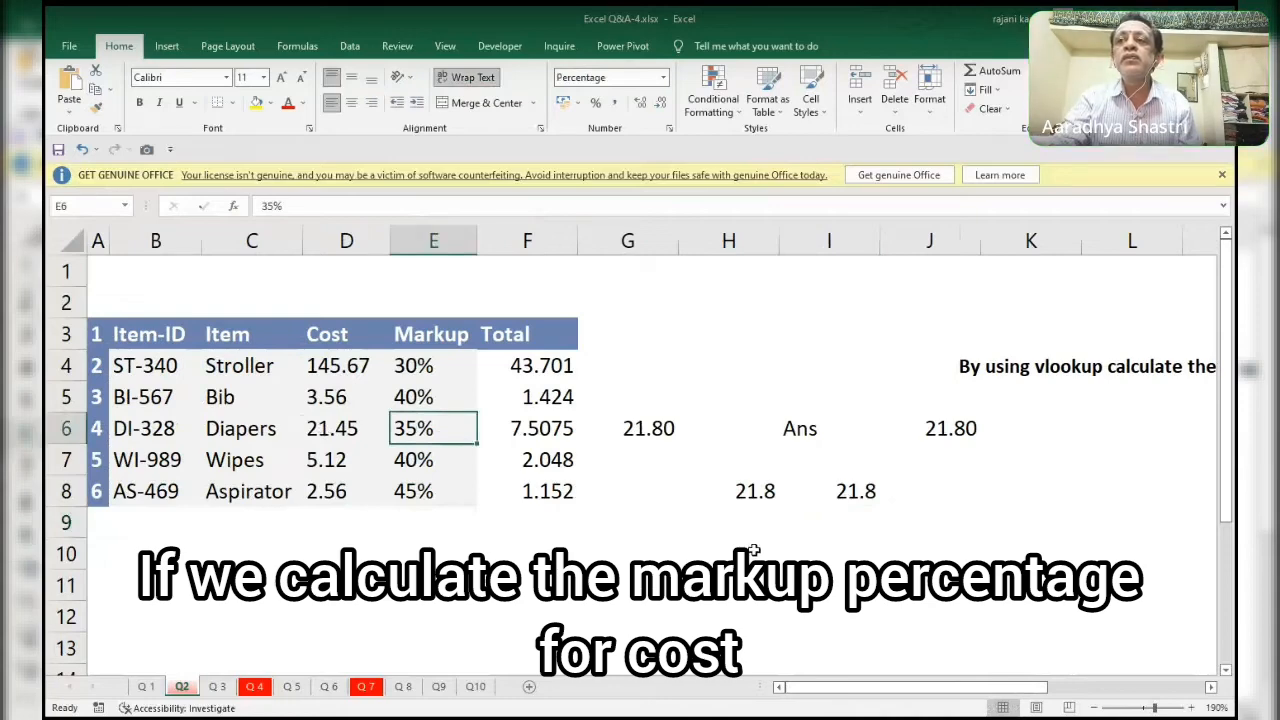
Enter the formula =D6*E6 in H6 to calculate the diapers markup amount.
{"action": "left_click", "coordinate": [716, 428]}
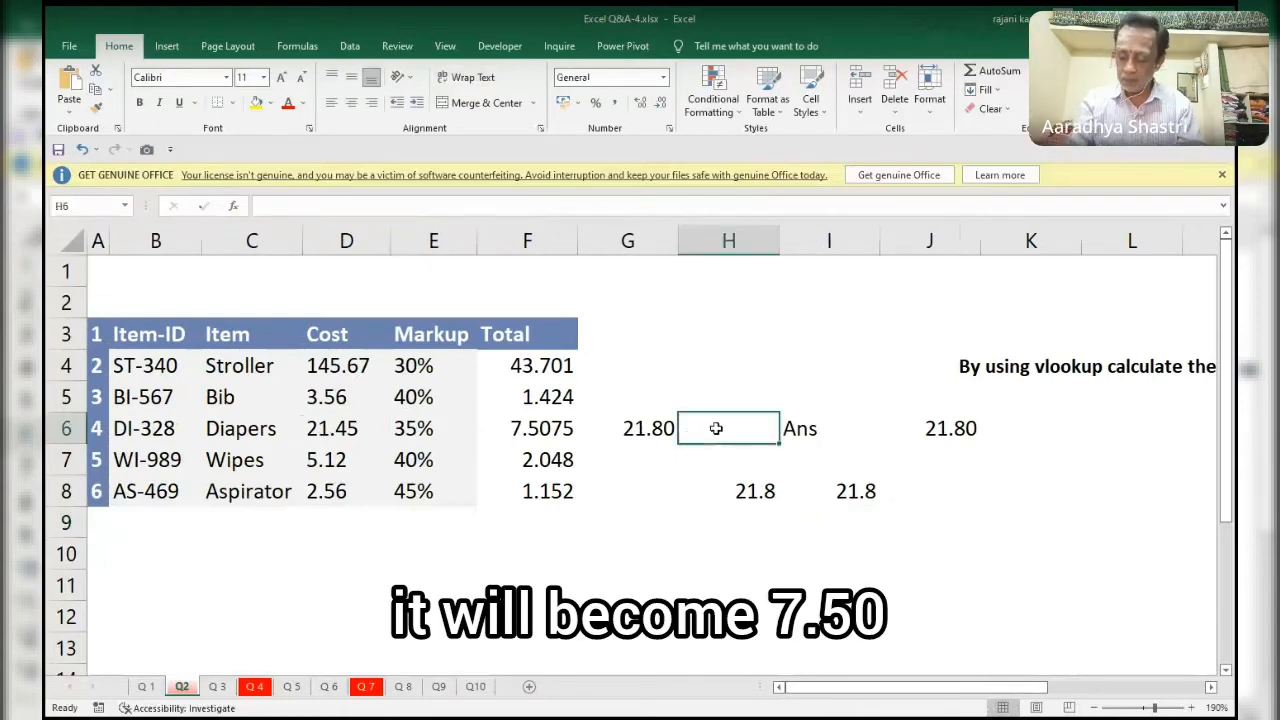
{"action": "type", "text": "="}
{"action": "key", "text": "Left"}
{"action": "key", "text": "Left"}
{"action": "key", "text": "Left"}
{"action": "key", "text": "Left"}
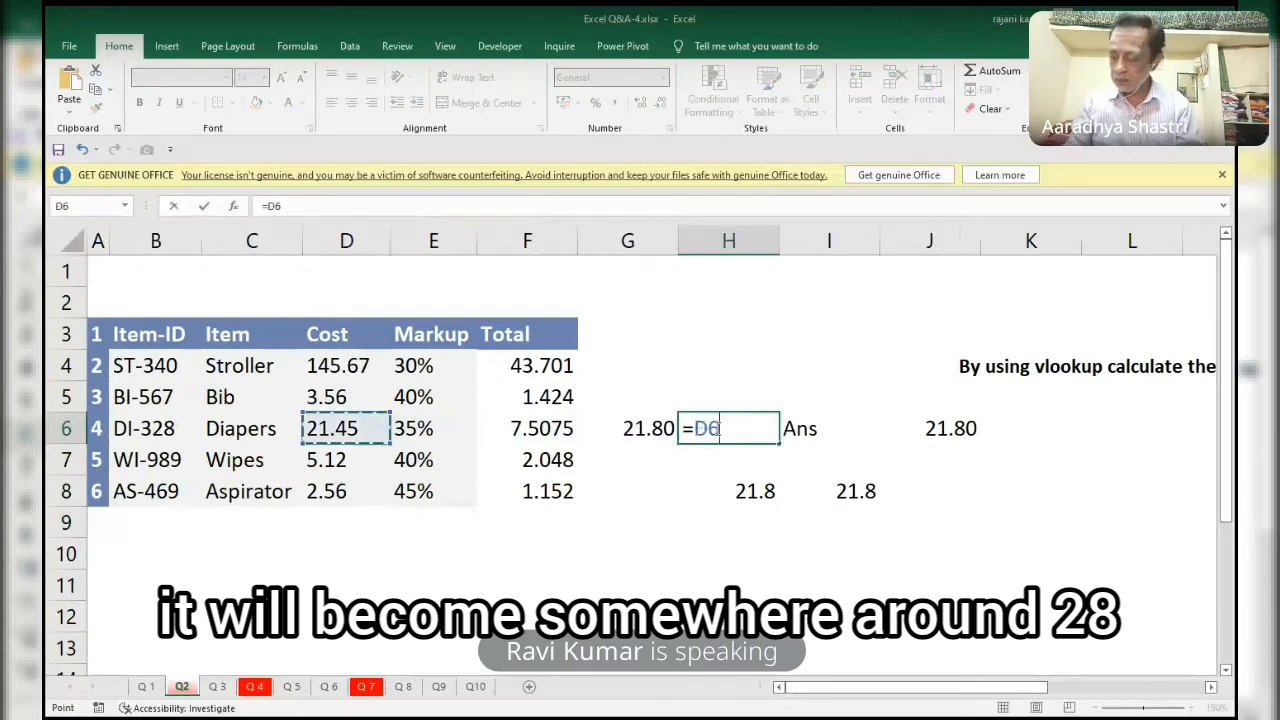
{"action": "type", "text": "*"}
{"action": "key", "text": "Left"}
{"action": "key", "text": "Left"}
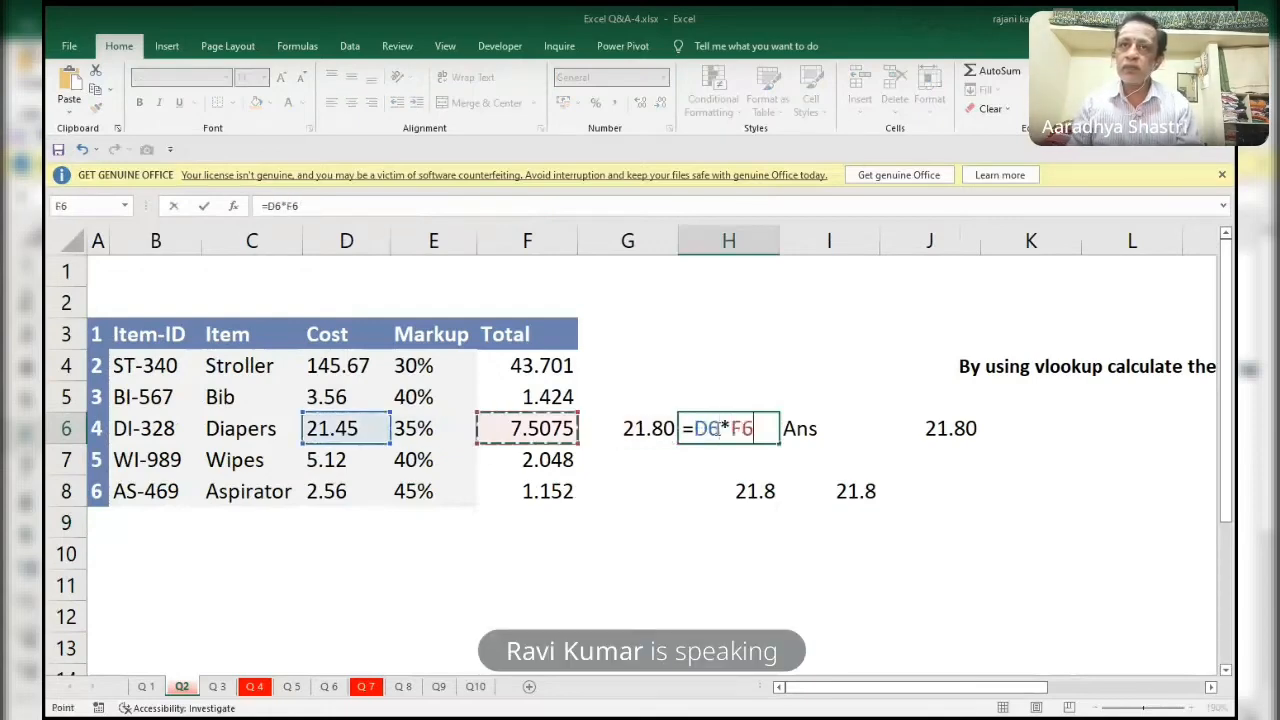
{"action": "key", "text": "Left"}
{"action": "key", "text": "Return"}
Extend the H6 formula to =D6*E6+D6 so that the diapers cost is added to the markup amount.
{"action": "left_click", "coordinate": [716, 428]}
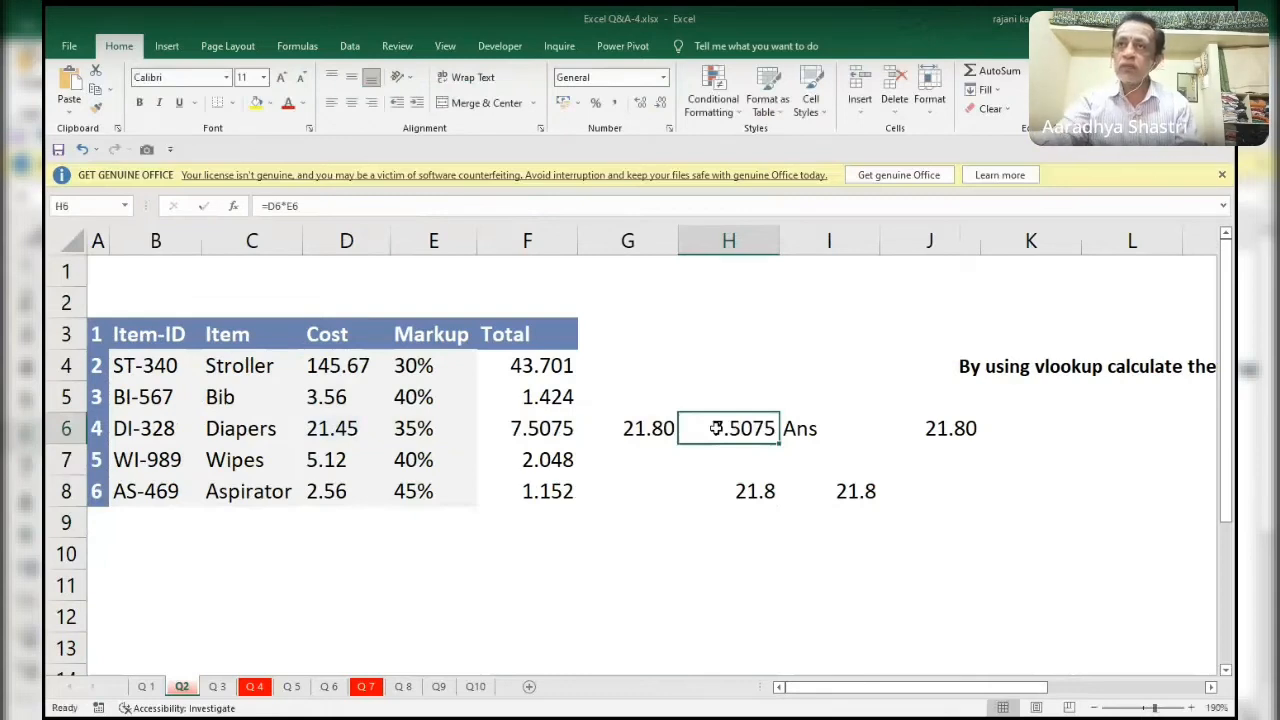
{"action": "key", "text": "F2"}
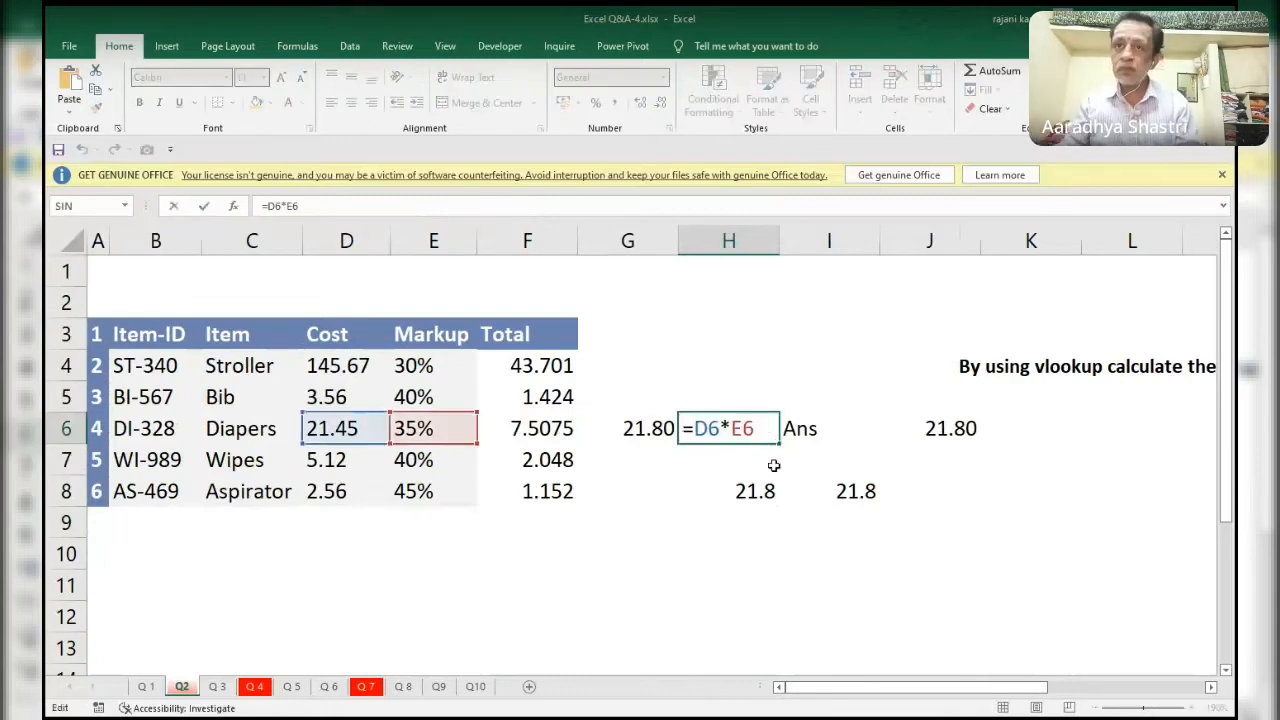
{"action": "type", "text": "+"}
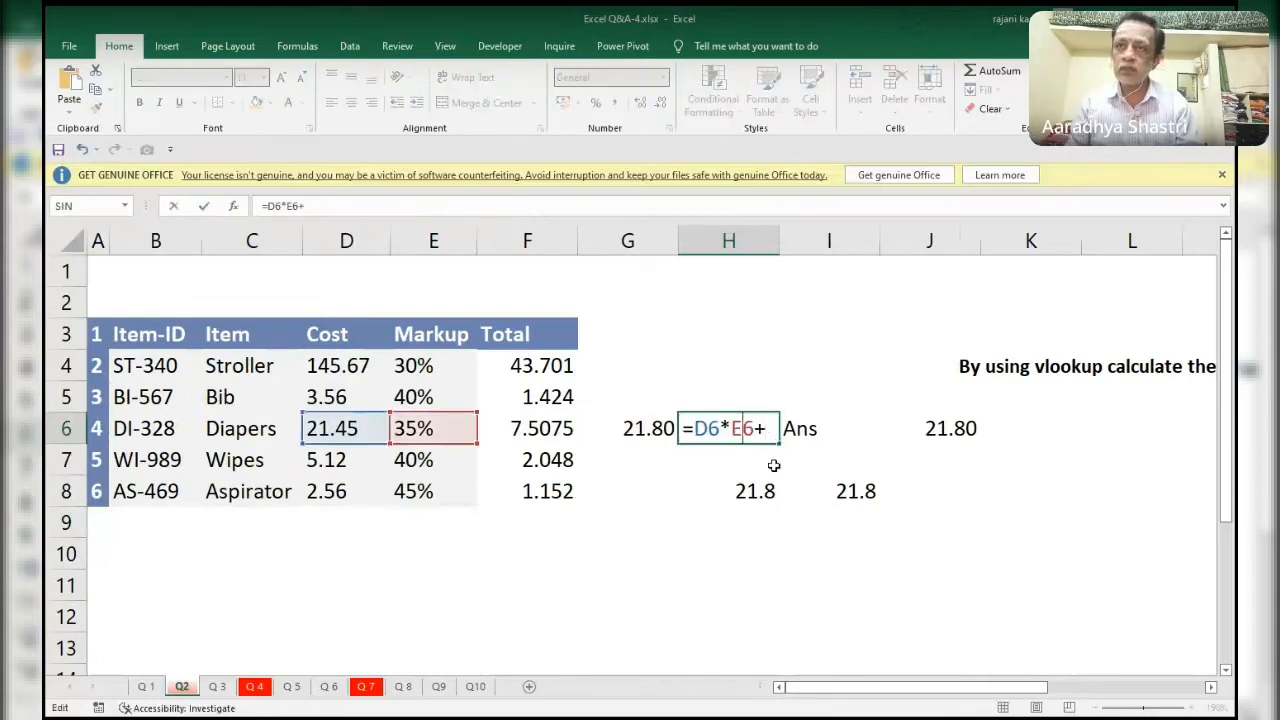
{"action": "key", "text": "Left"}
{"action": "key", "text": "Right"}
{"action": "key", "text": "Right"}
{"action": "key", "text": "Right"}
{"action": "key", "text": "F2"}
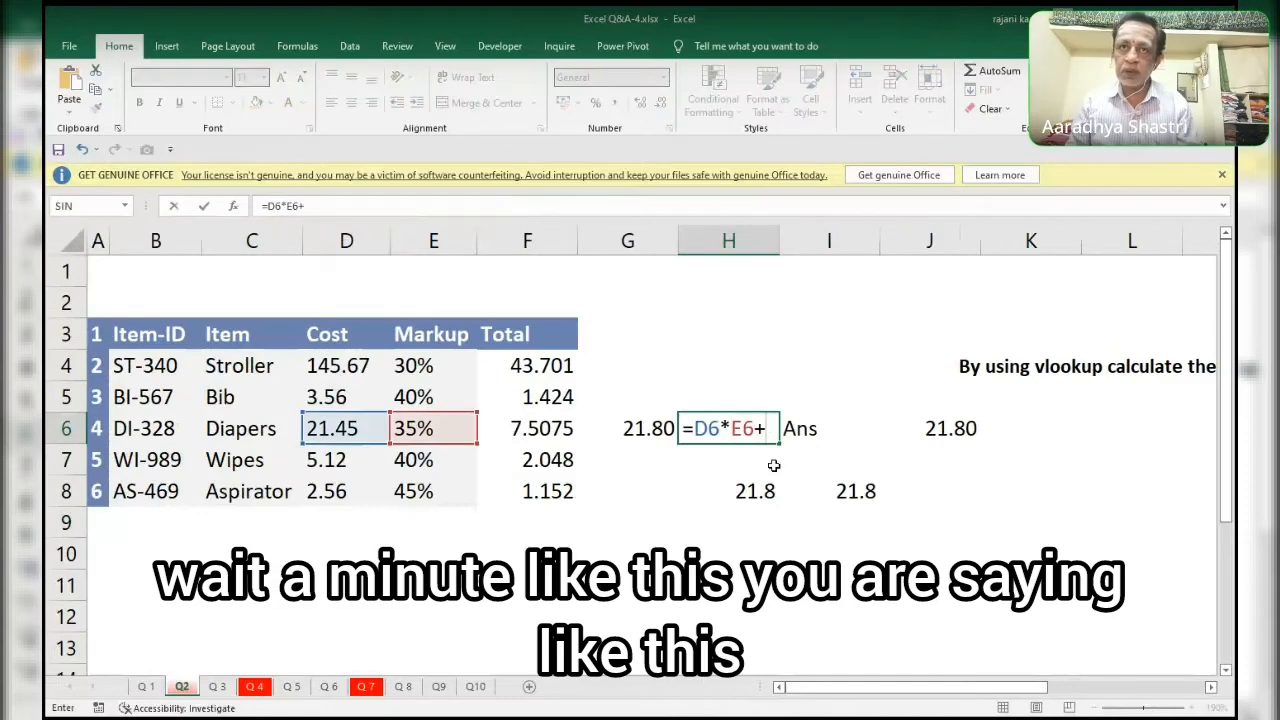
{"action": "key", "text": "Left"}
{"action": "key", "text": "Left"}
{"action": "key", "text": "Left"}
{"action": "key", "text": "Left"}
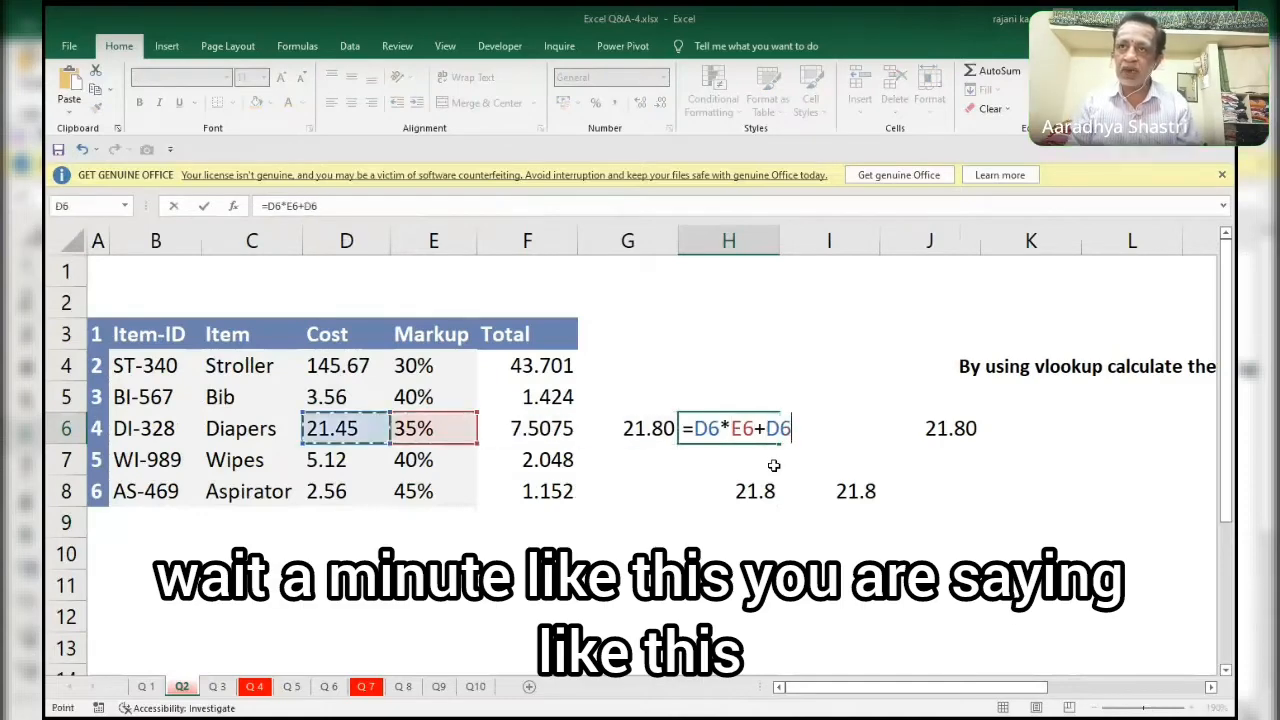
{"action": "key", "text": "Return"}
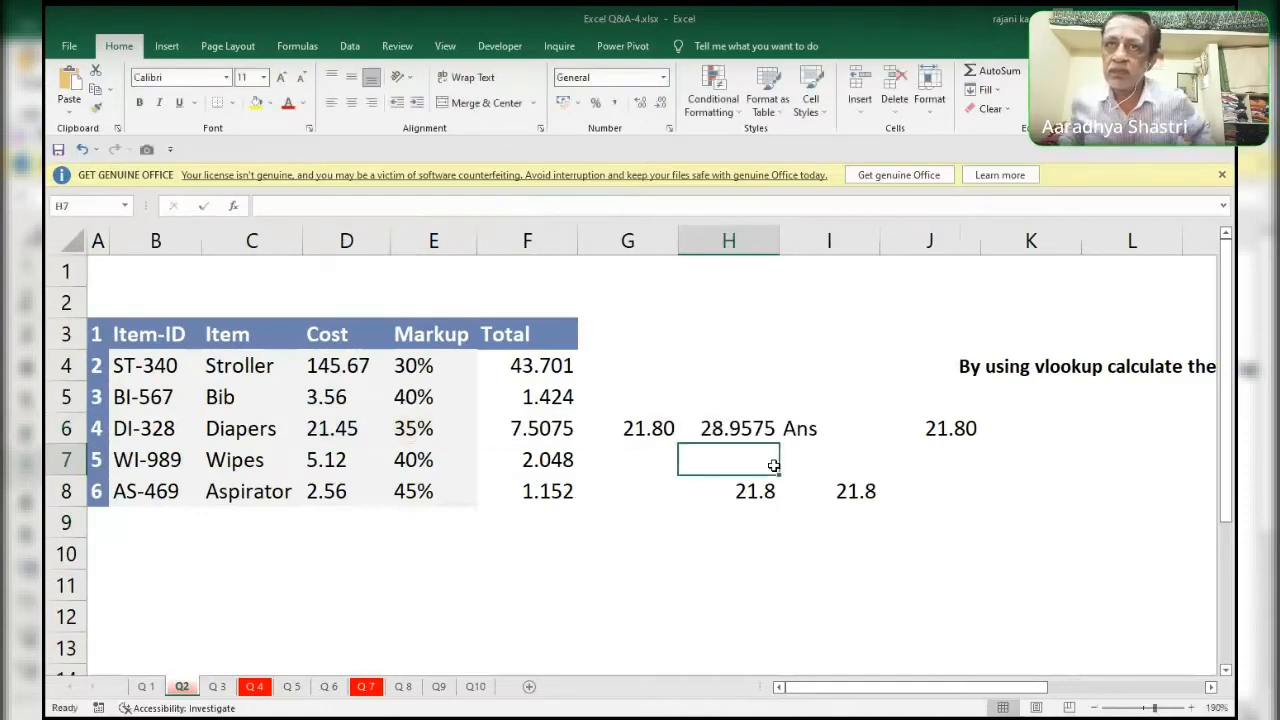
{"action": "key", "text": "Up"}
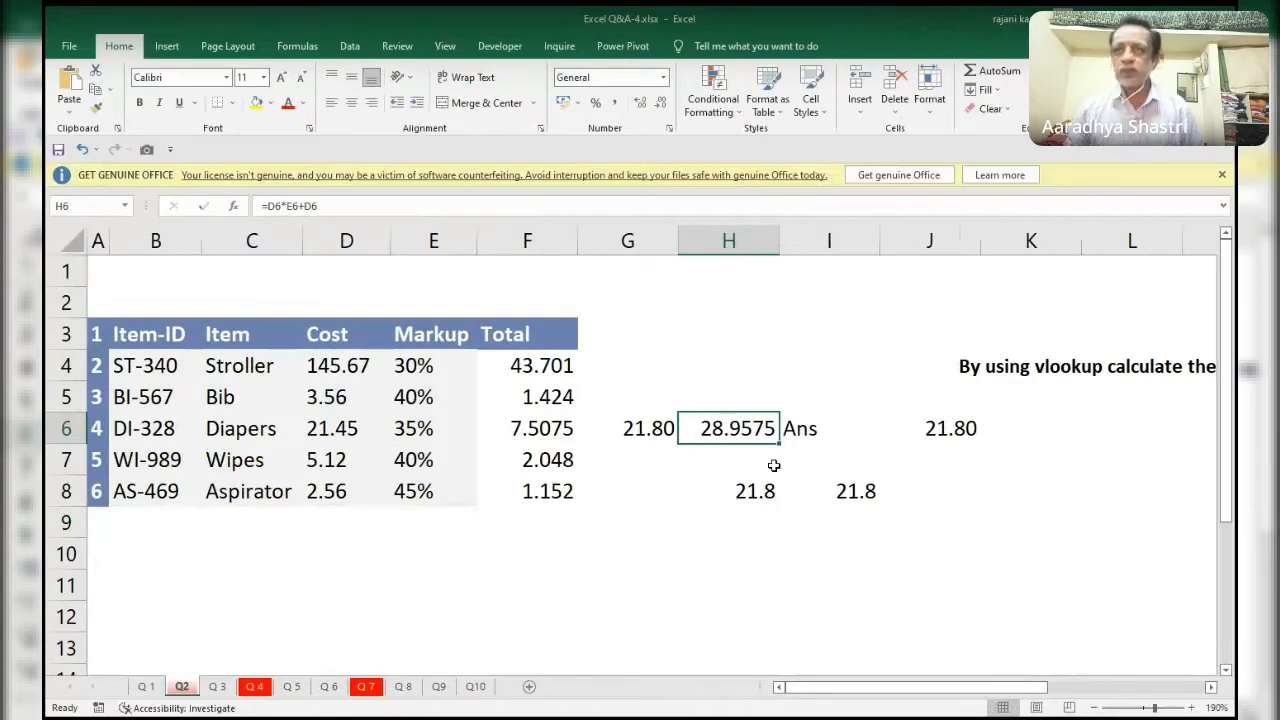
Evaluate the VLOOKUP part inside the SUMPRODUCT formula in I8 to inspect its array, and restore the formula text.
{"action": "left_click", "coordinate": [774, 465]}
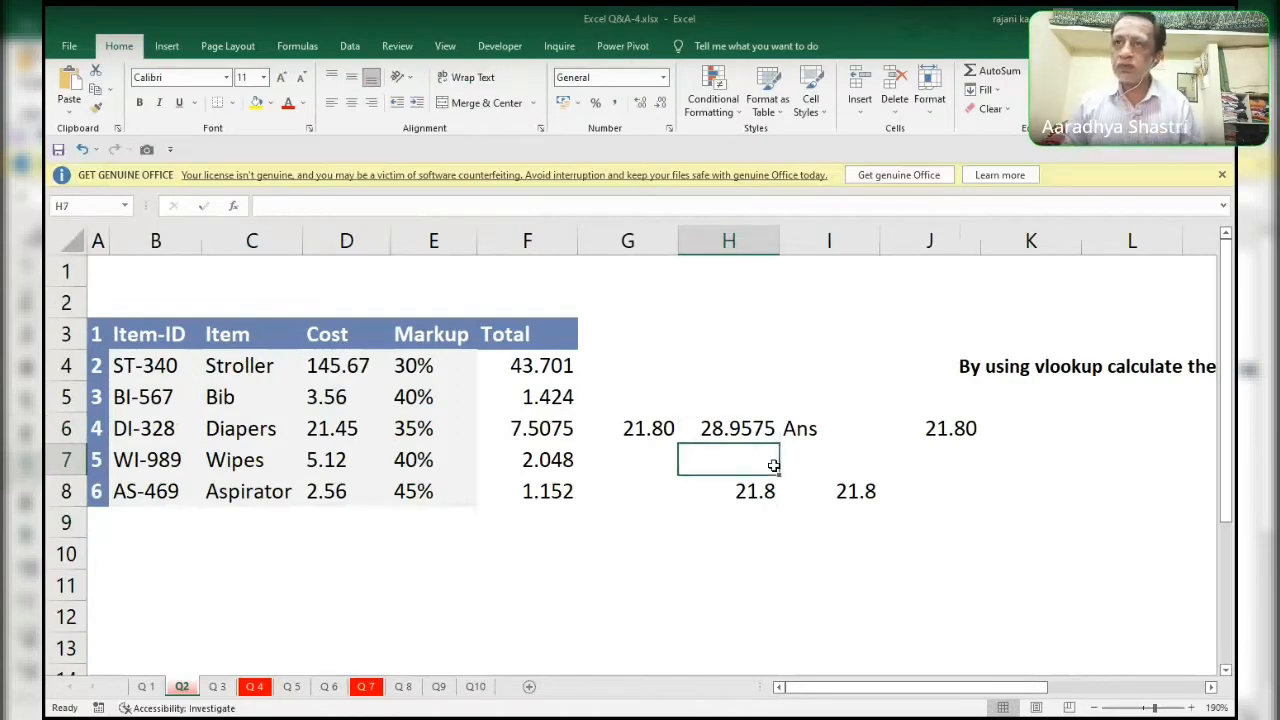
{"action": "key", "text": "Down"}
{"action": "key", "text": "Right"}
{"action": "key", "text": "F2"}
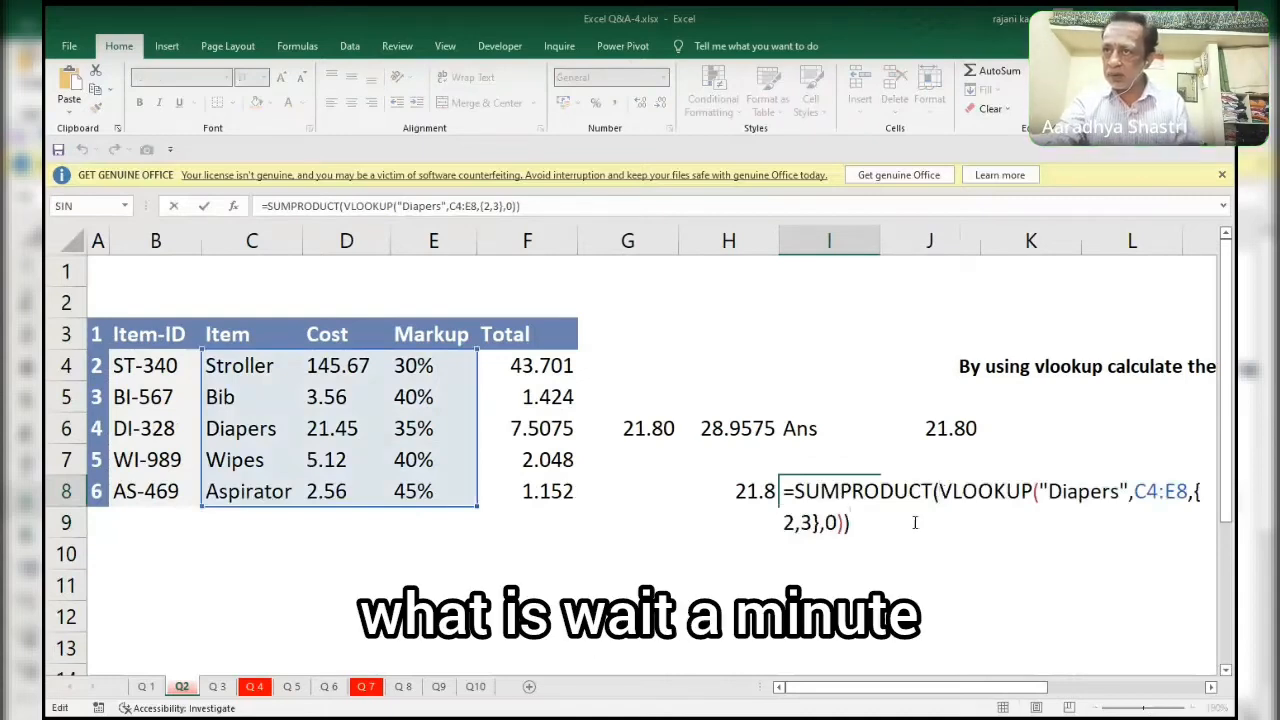
{"action": "left_click", "coordinate": [938, 491]}
{"action": "left_click", "coordinate": [843, 522], "text": "shift"}
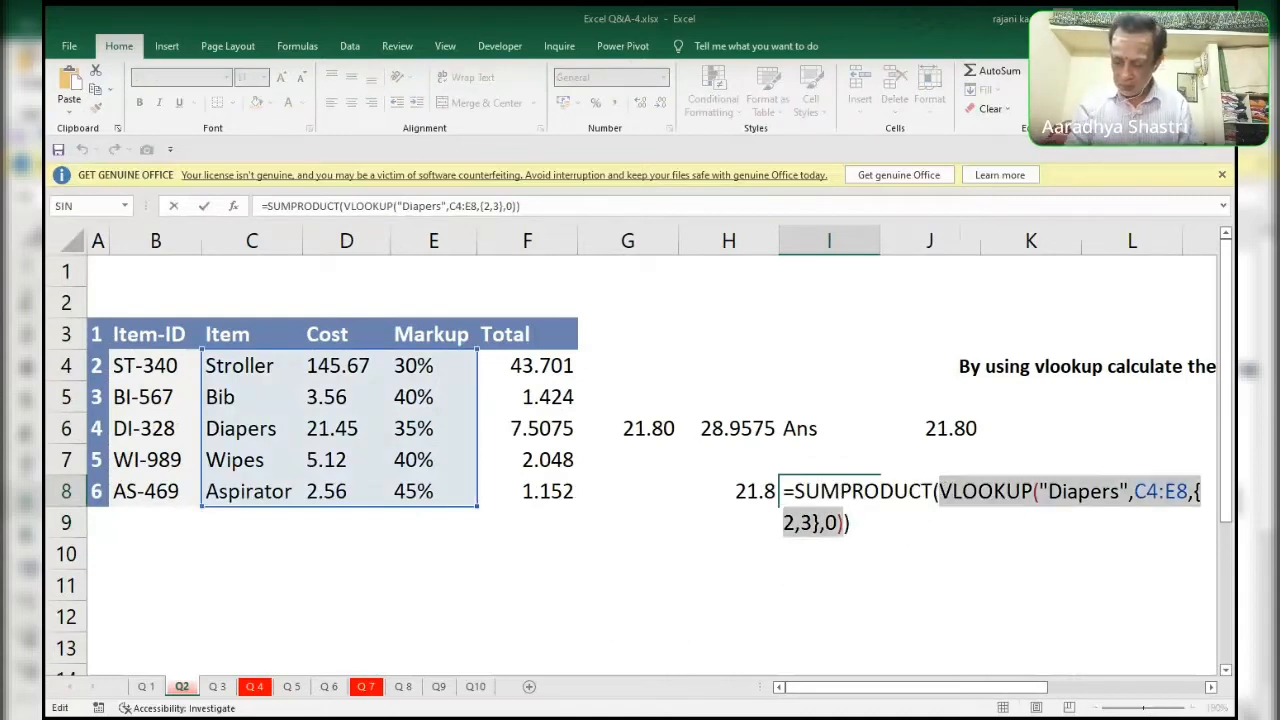
{"action": "key", "text": "F9"}
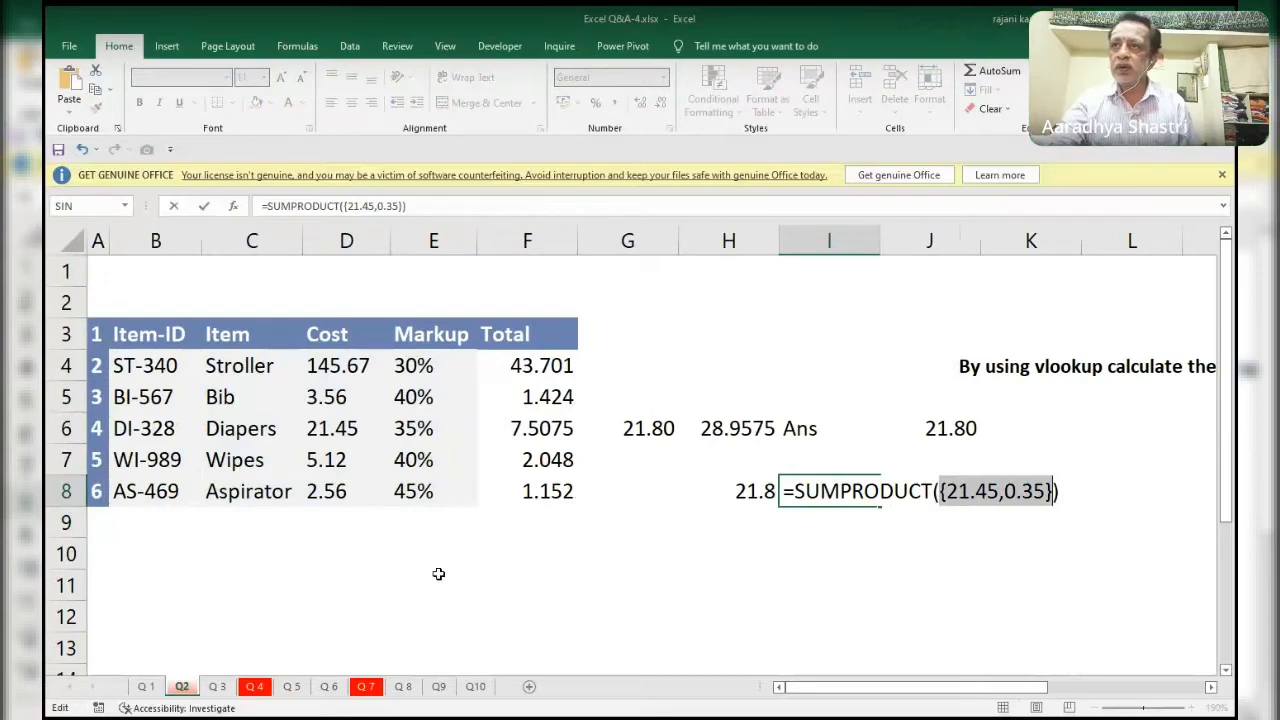
{"action": "key", "text": "ctrl+z"}
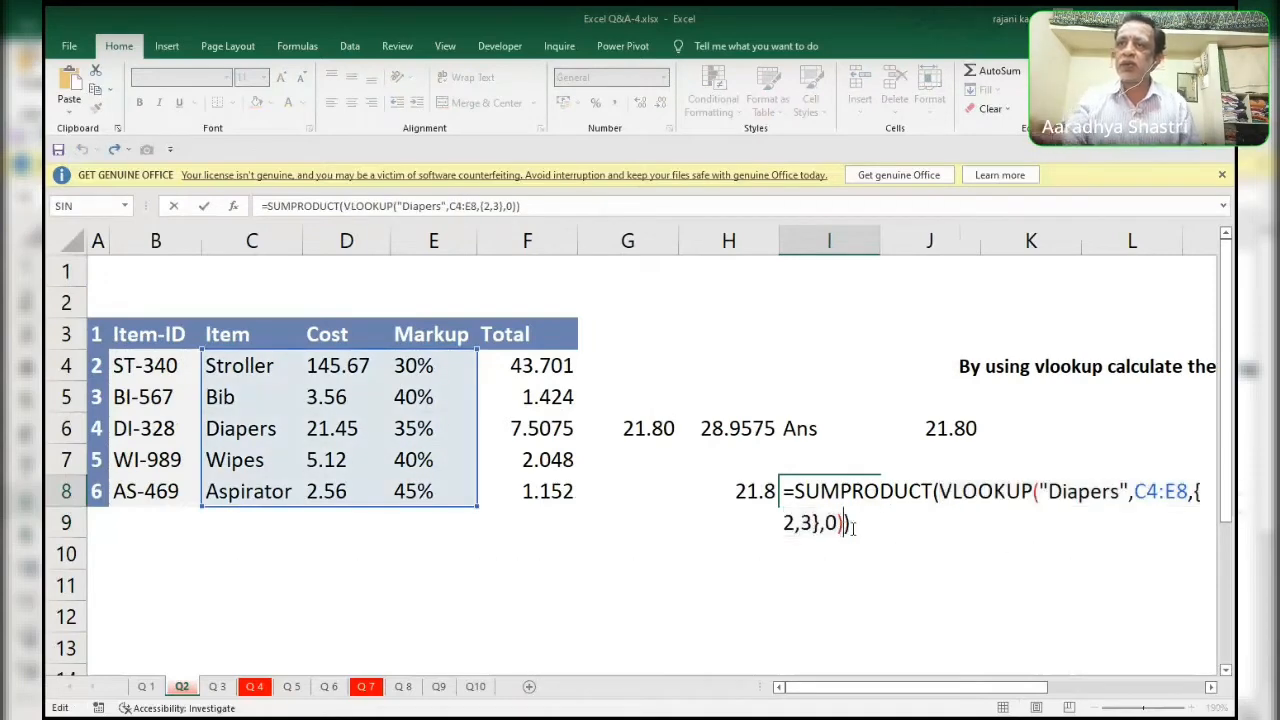
Add VLOOKUP("diapers",$C$4:$D$8,2,0) as a second argument of the SUMPRODUCT formula in I8.
{"action": "type", "text": ",vl"}
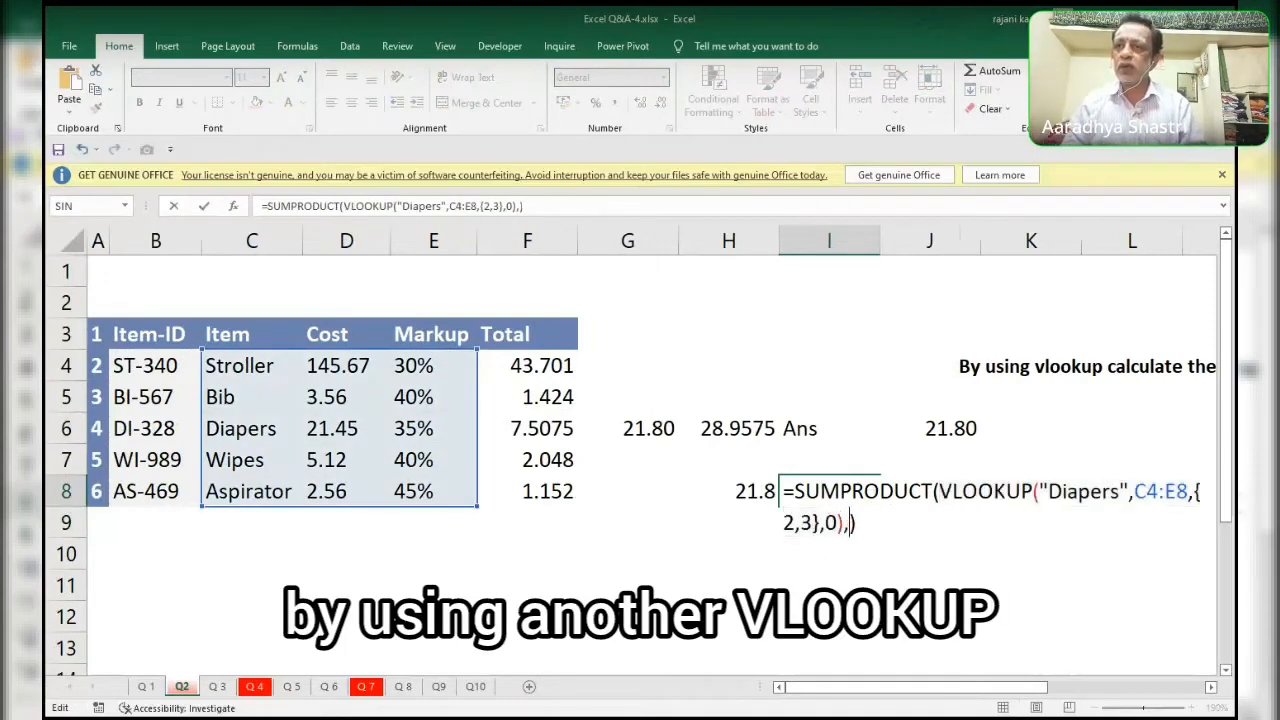
{"action": "key", "text": "Tab"}
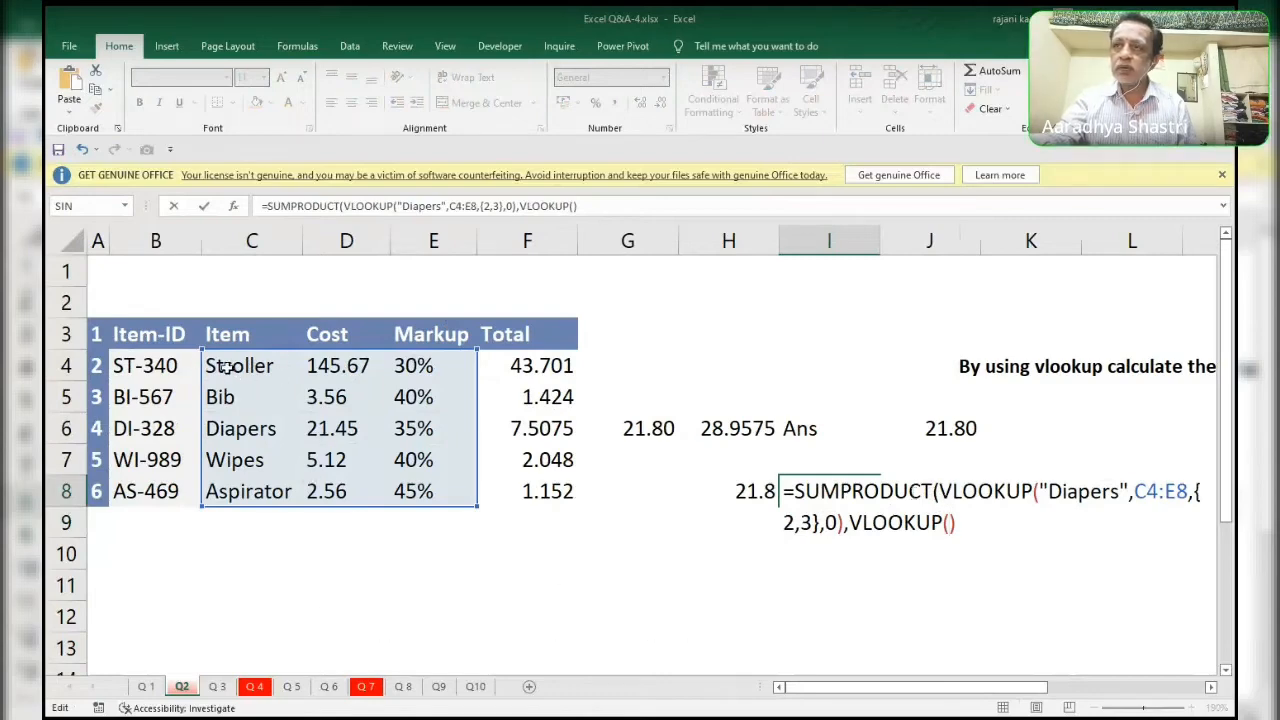
{"action": "type", "text": "\"da"}
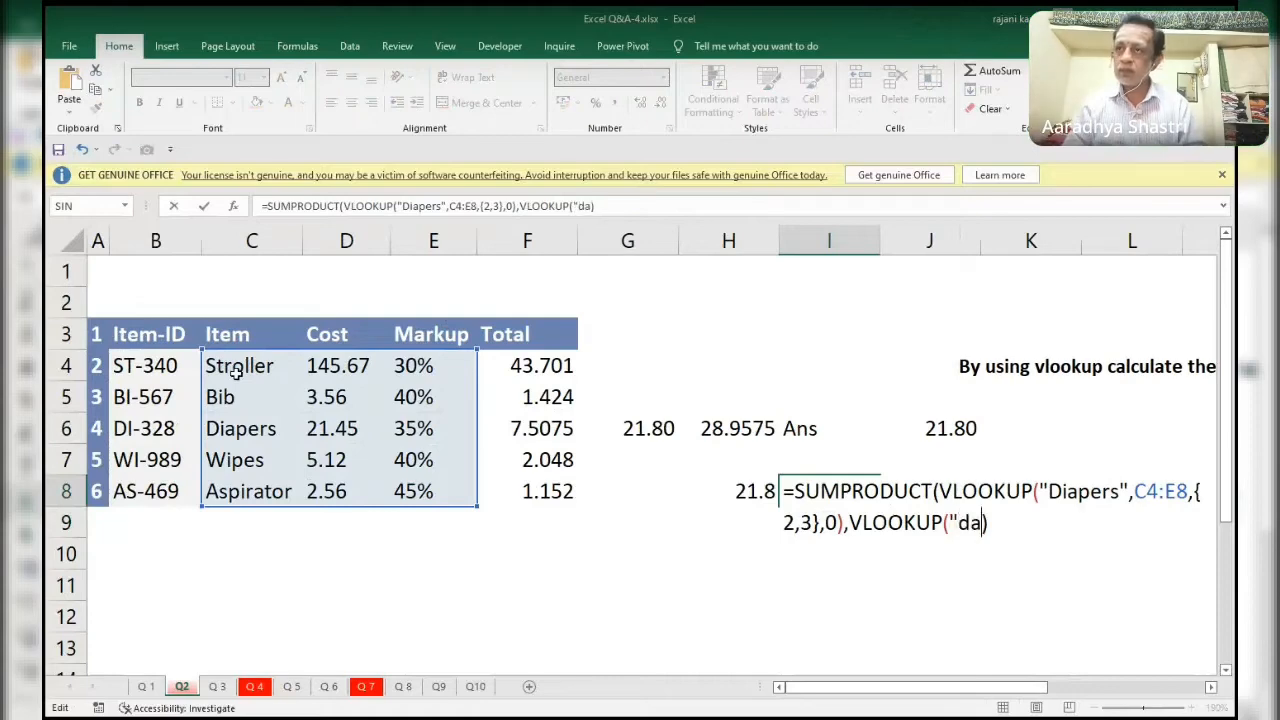
{"action": "key", "text": "BackSpace"}
{"action": "type", "text": "iapers"}
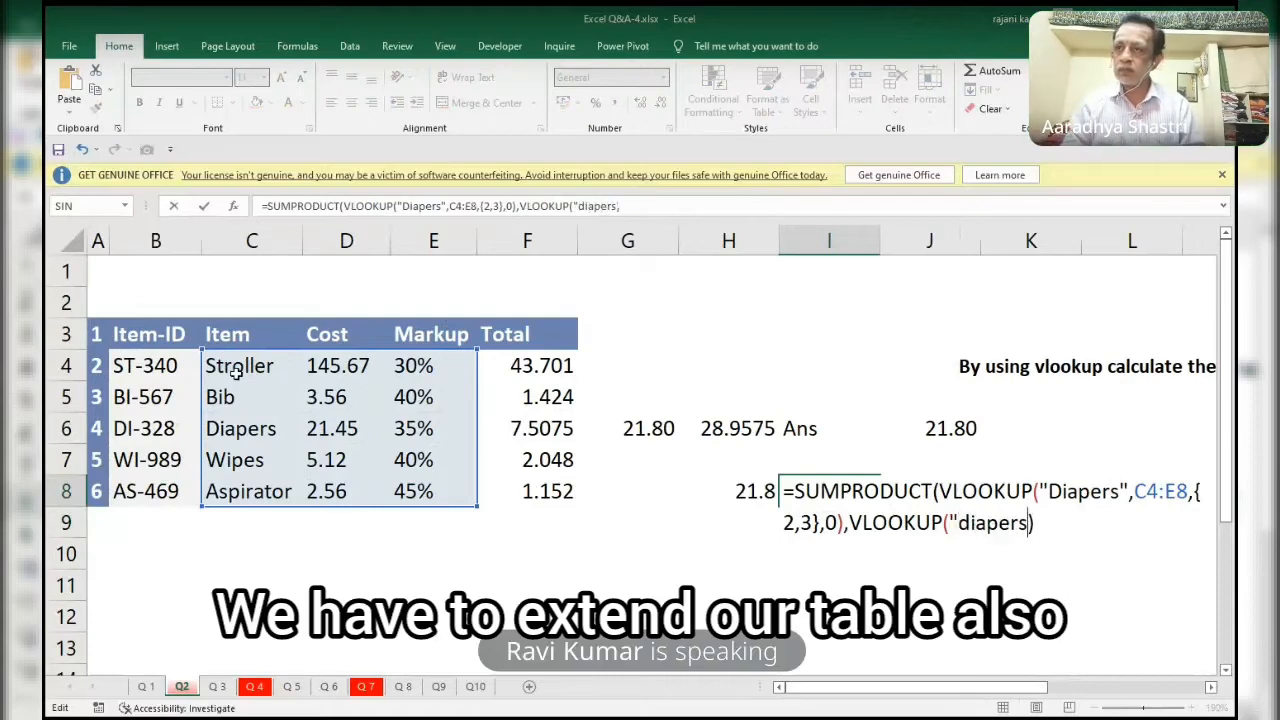
{"action": "type", "text": "\","}
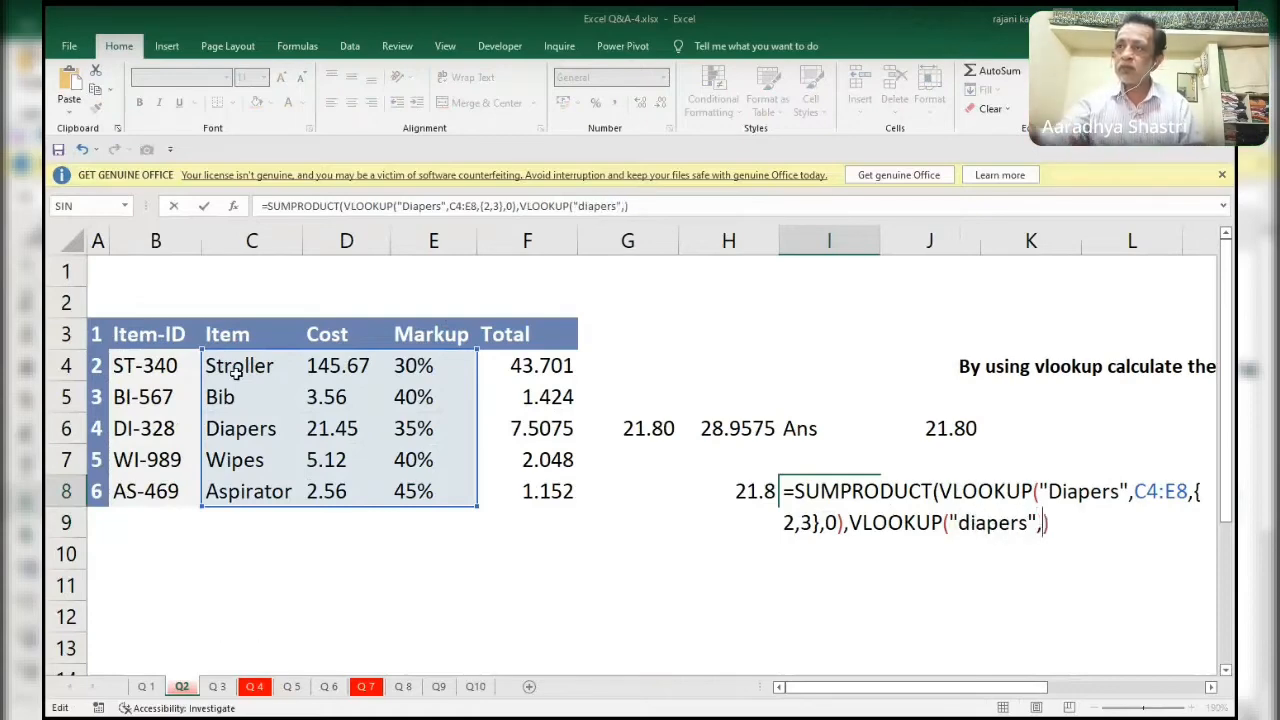
{"action": "left_click_drag", "start_coordinate": [236, 370], "coordinate": [348, 486]}
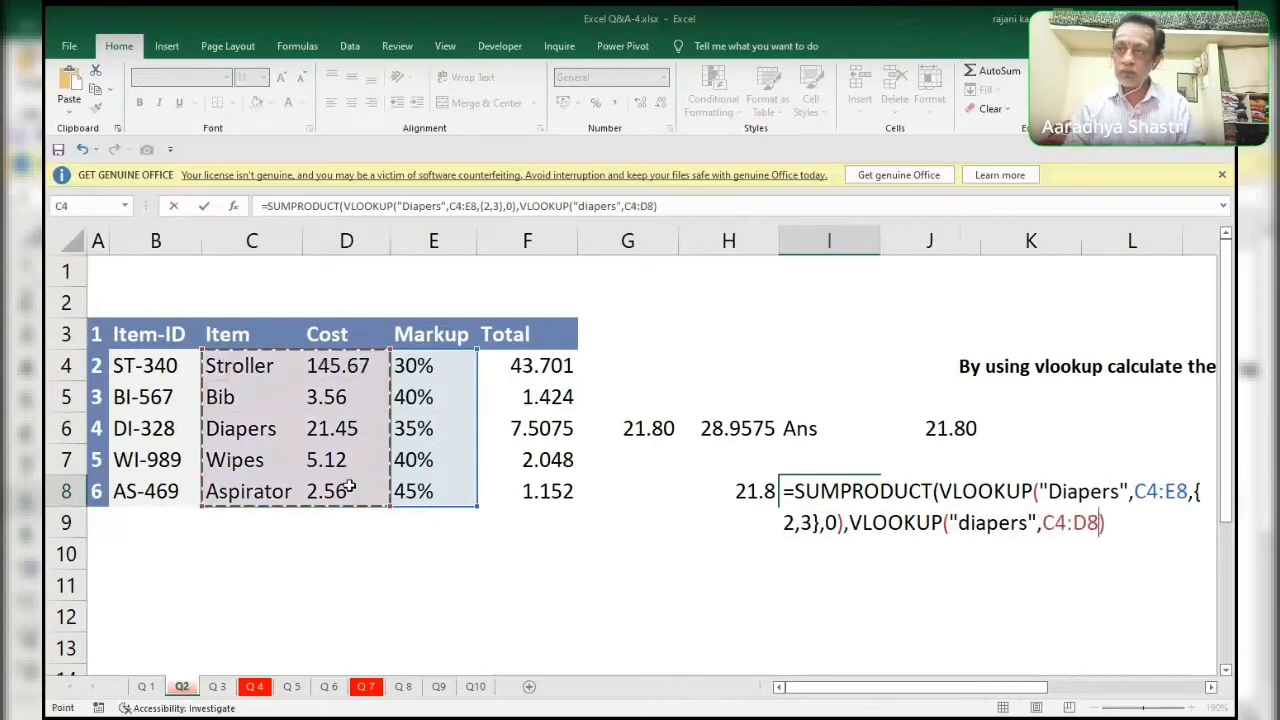
{"action": "key", "text": "F4"}
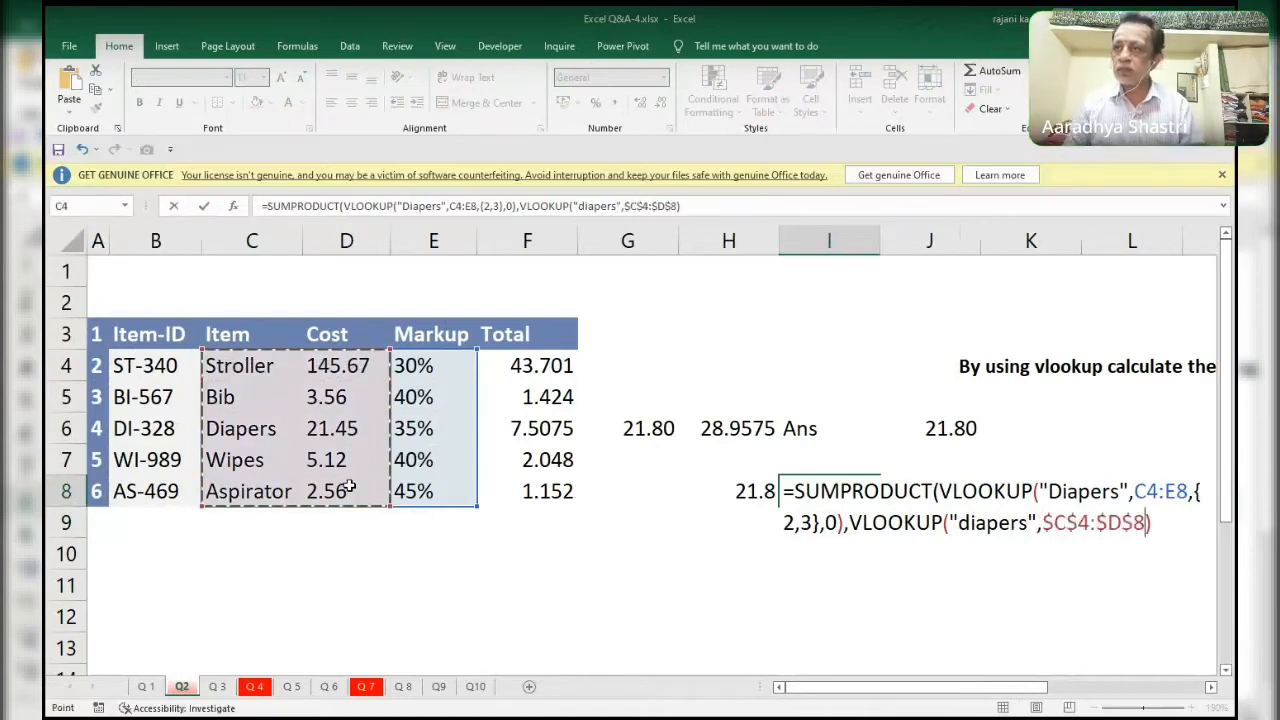
{"action": "type", "text": ",2"}
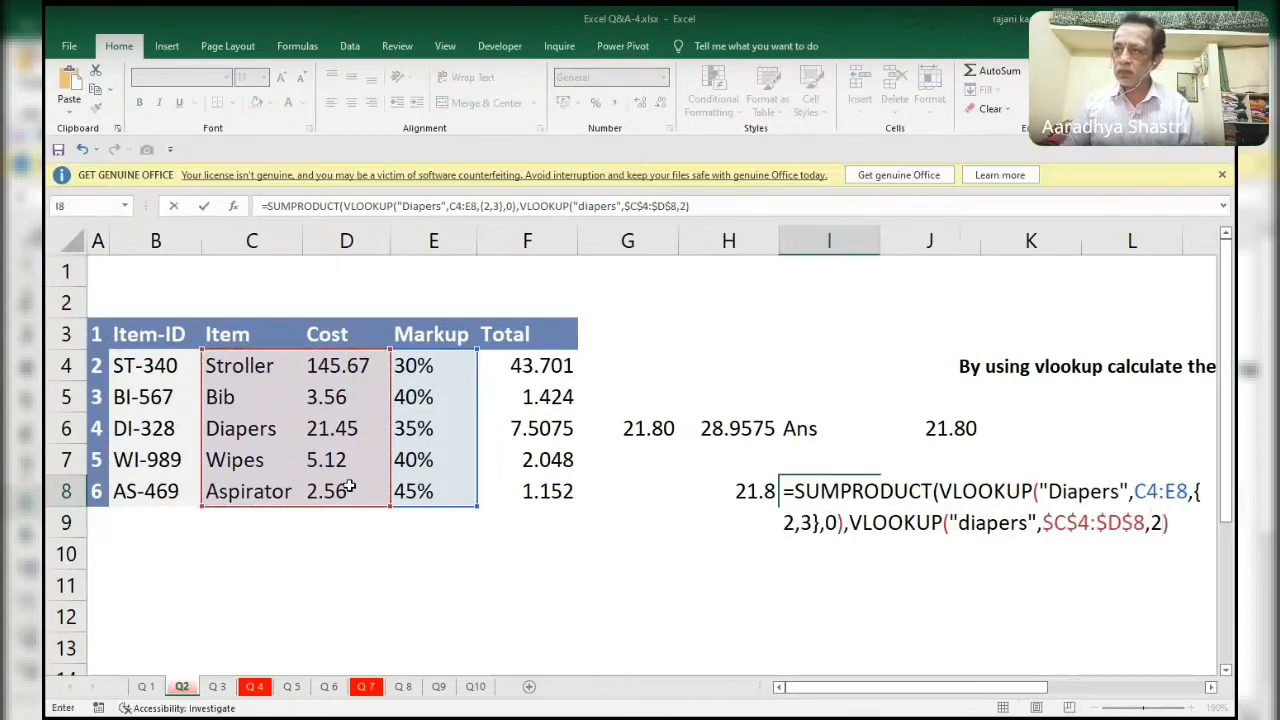
{"action": "type", "text": ",0)"}
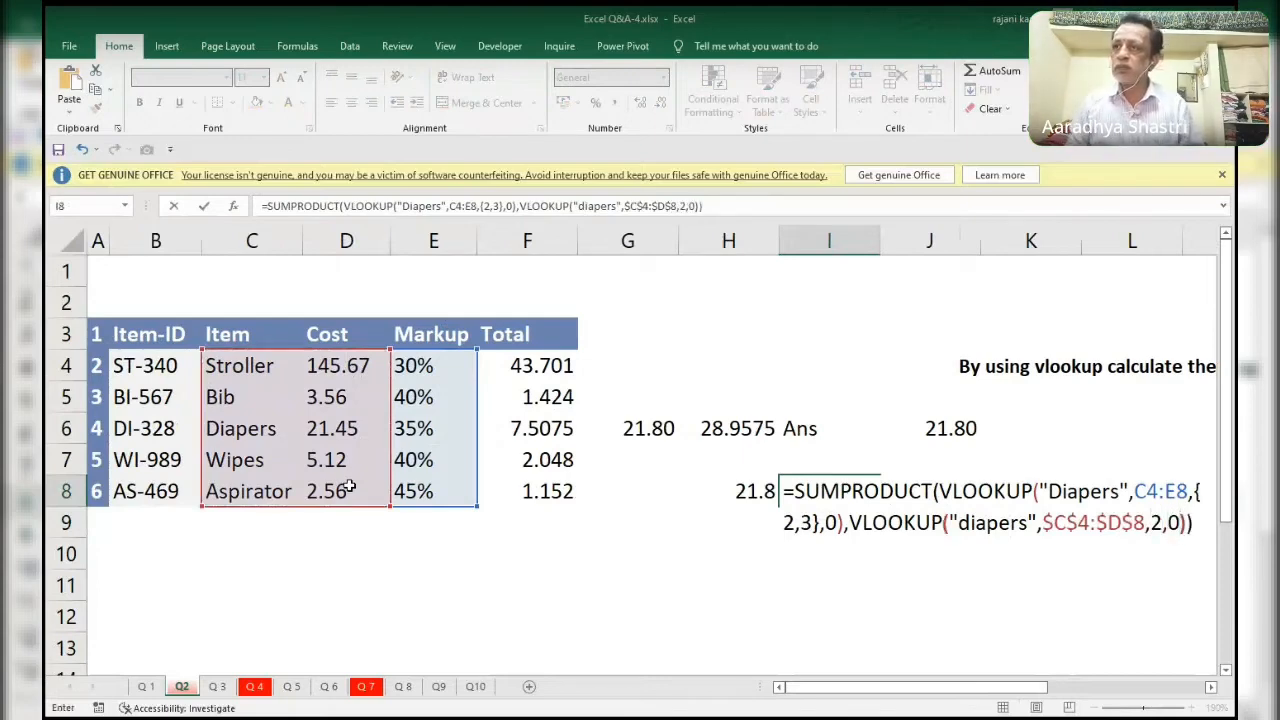
{"action": "key", "text": "ctrl+Return"}
Evaluate the second and then the first VLOOKUP of the I8 formula separately, restoring the formula text each time.
{"action": "key", "text": "F2"}
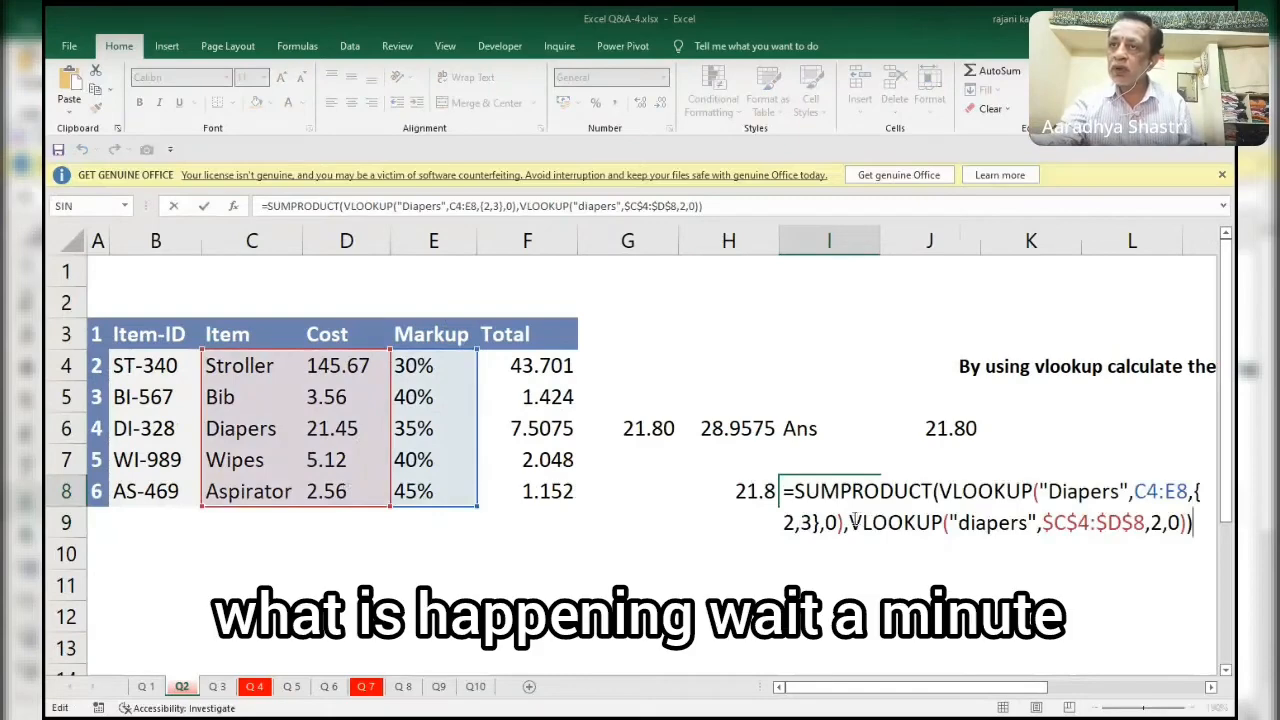
{"action": "left_click_drag", "start_coordinate": [850, 522], "coordinate": [1186, 522]}
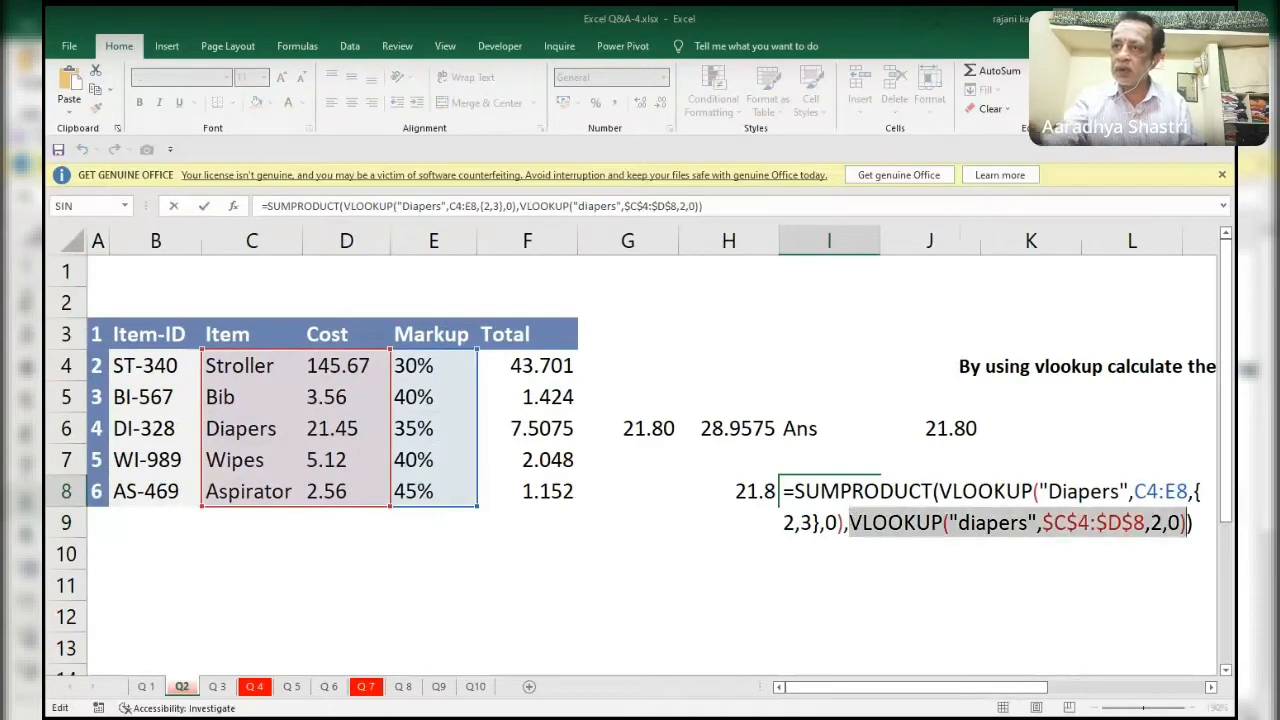
{"action": "key", "text": "F9"}
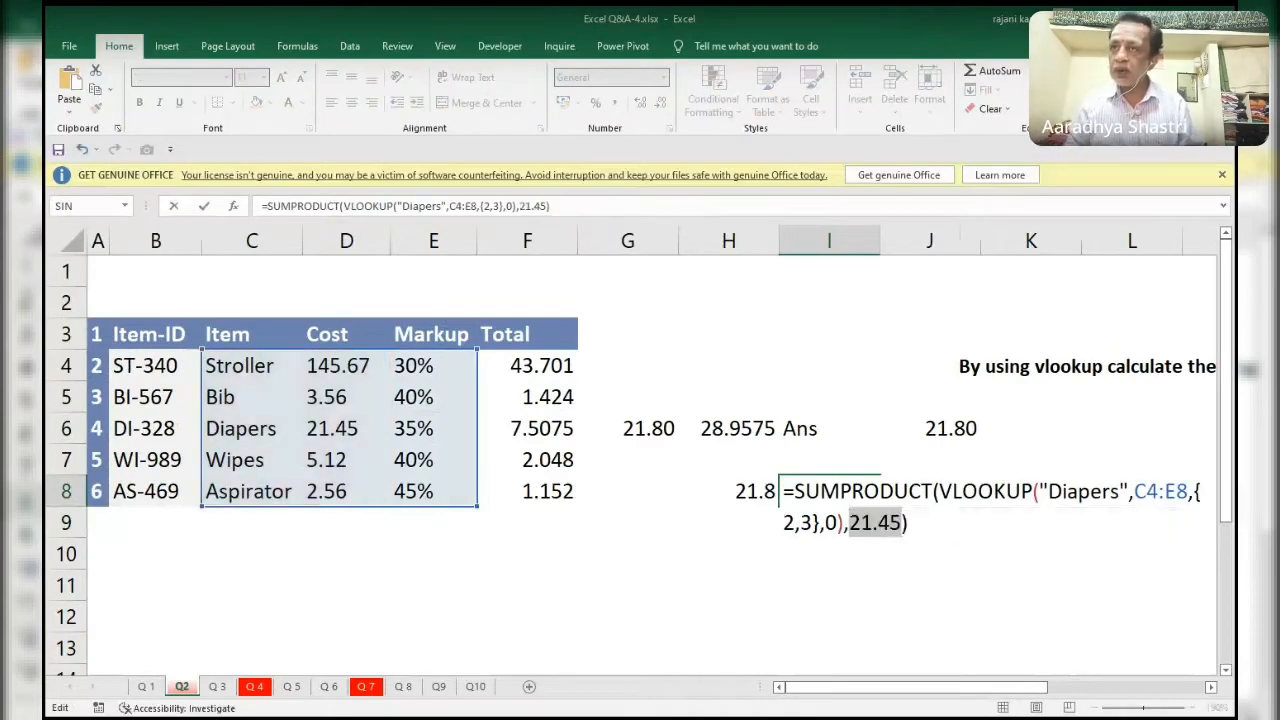
{"action": "key", "text": "ctrl+z"}
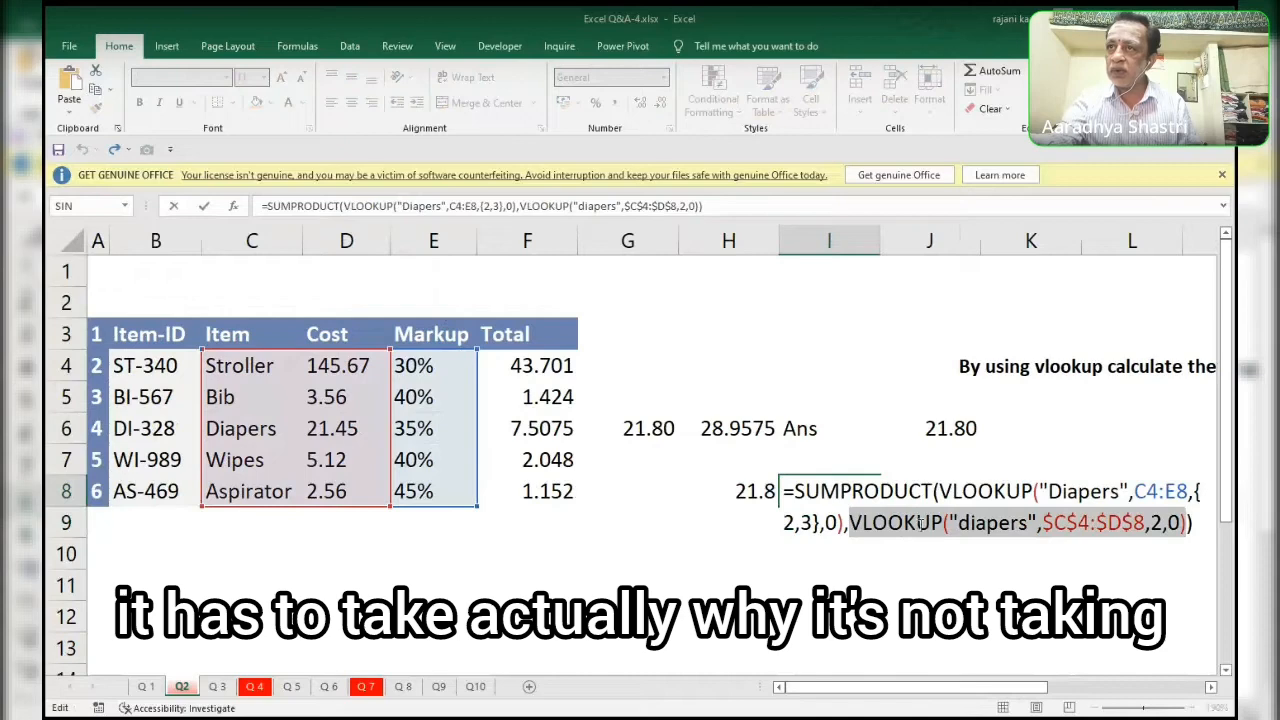
{"action": "left_click", "coordinate": [938, 490]}
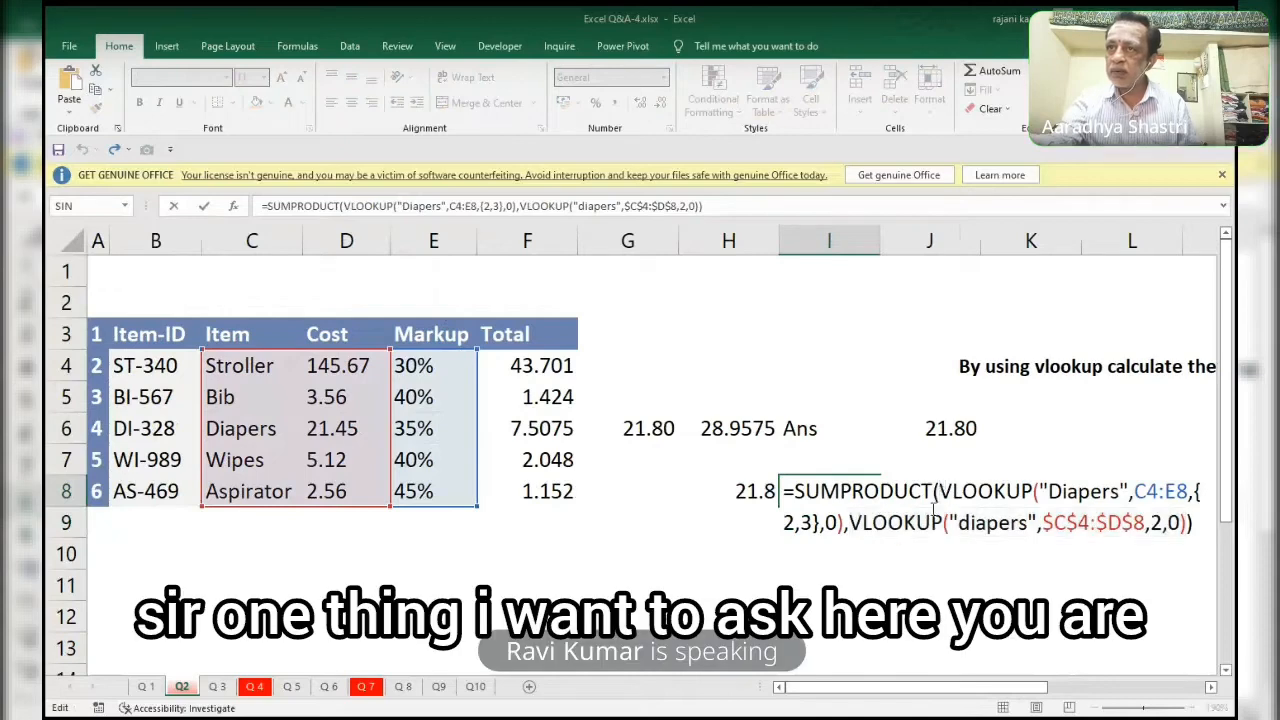
{"action": "left_click_drag", "start_coordinate": [938, 490], "coordinate": [843, 522]}
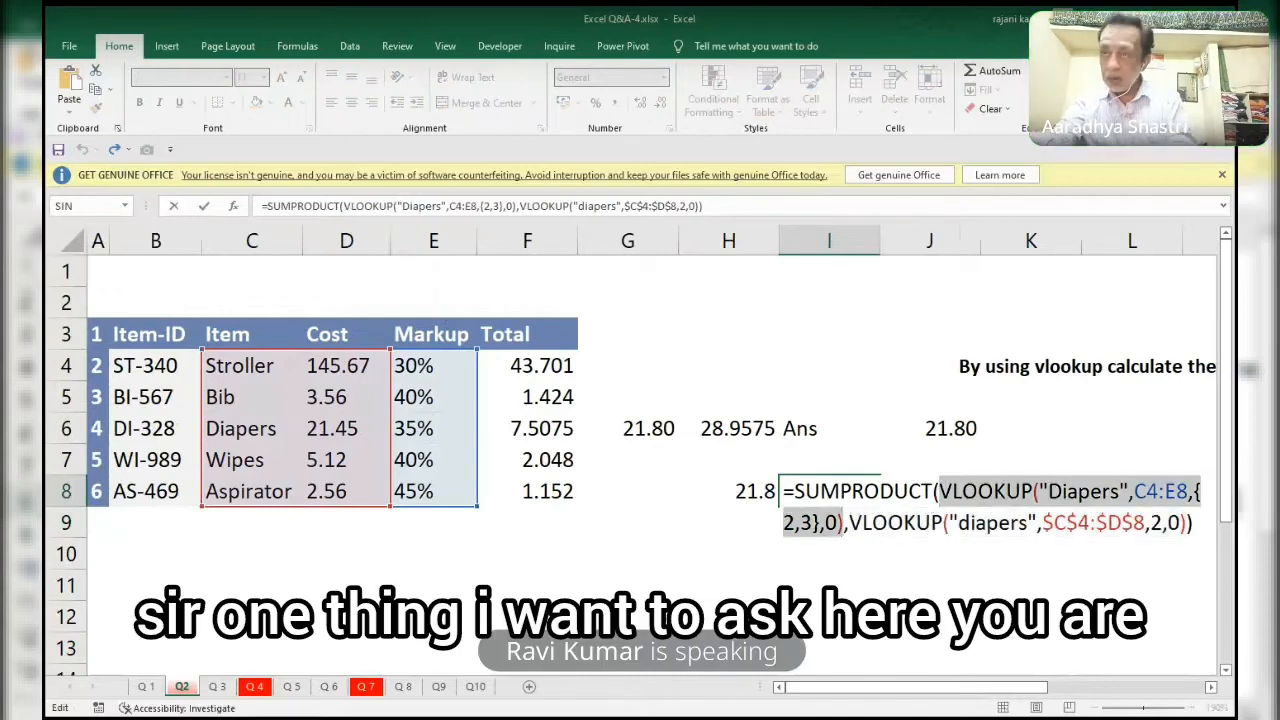
{"action": "key", "text": "F9"}
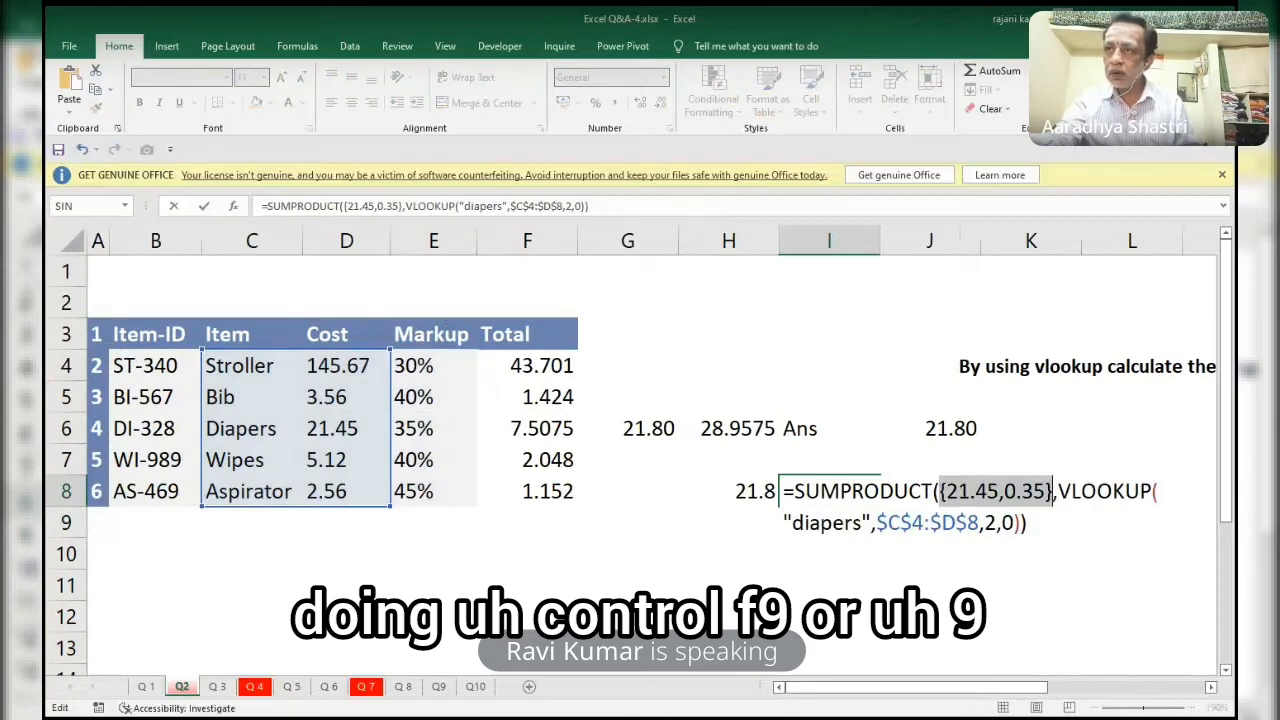
{"action": "key", "text": "ctrl+z"}
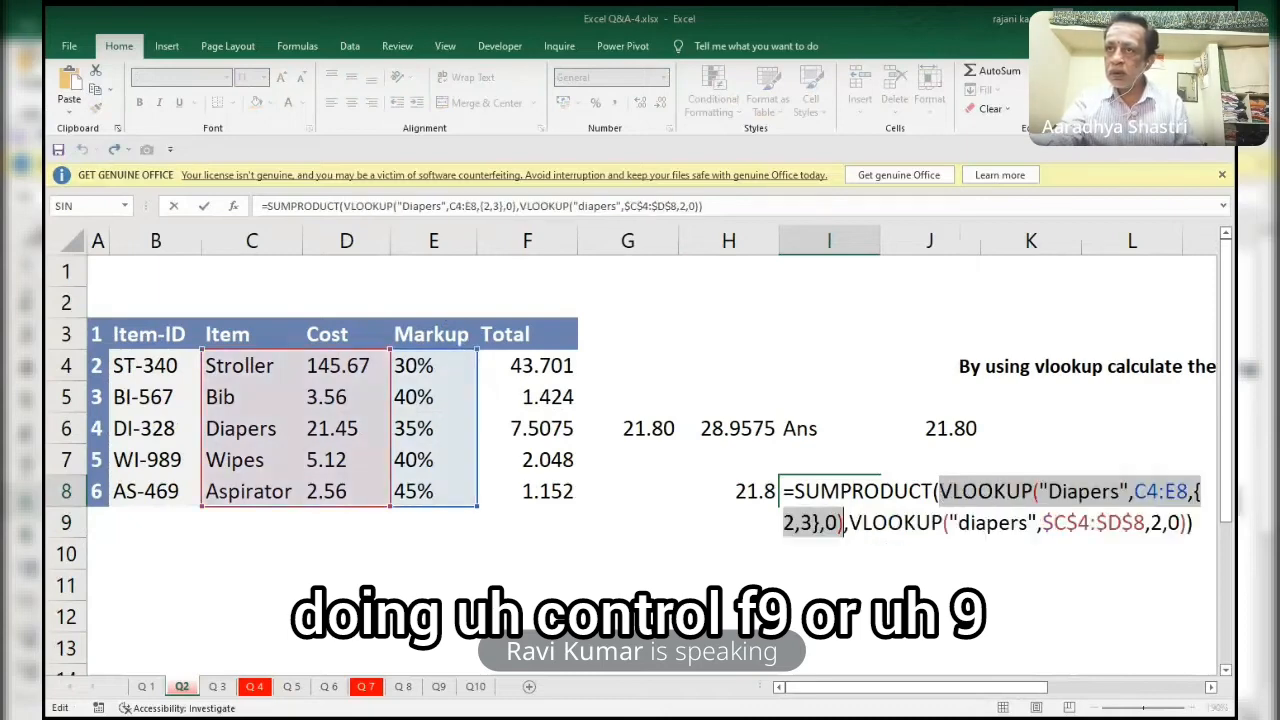
Evaluate the entire SUMPRODUCT formula in I8 twice, restoring the formula text each time.
{"action": "left_click", "coordinate": [855, 523]}
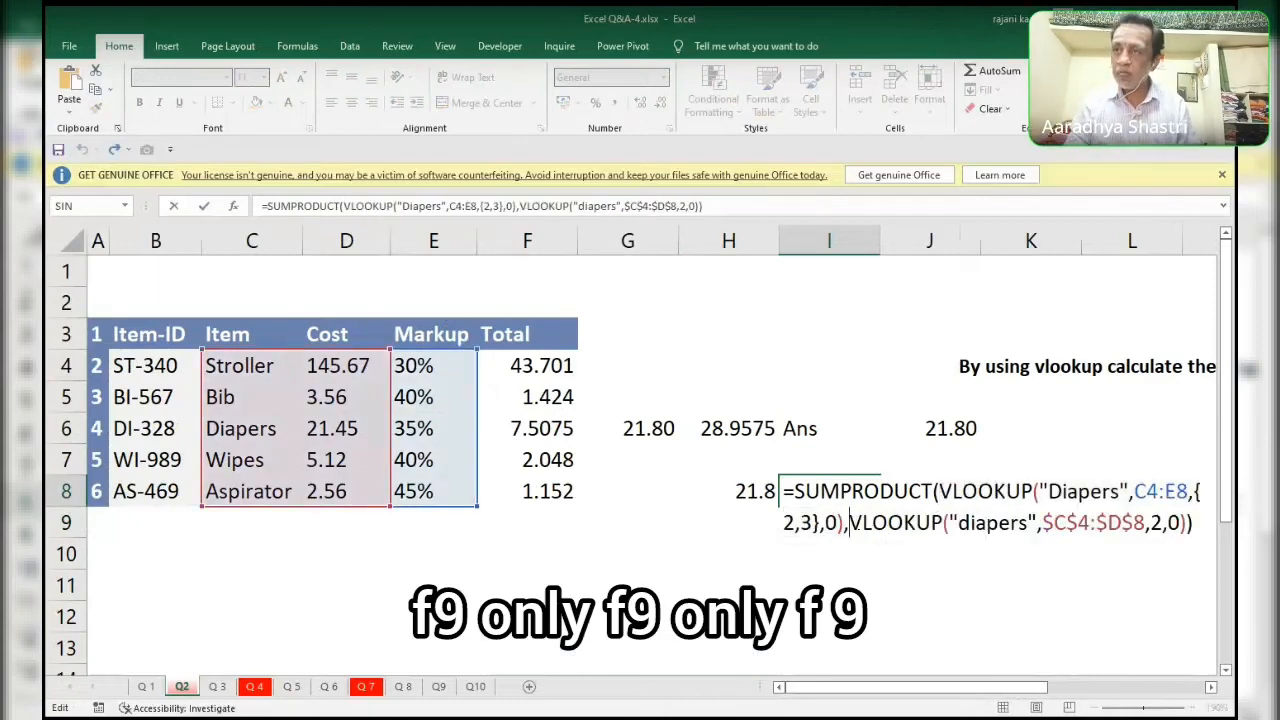
{"action": "key", "text": "F9"}
{"action": "key", "text": "ctrl+z"}
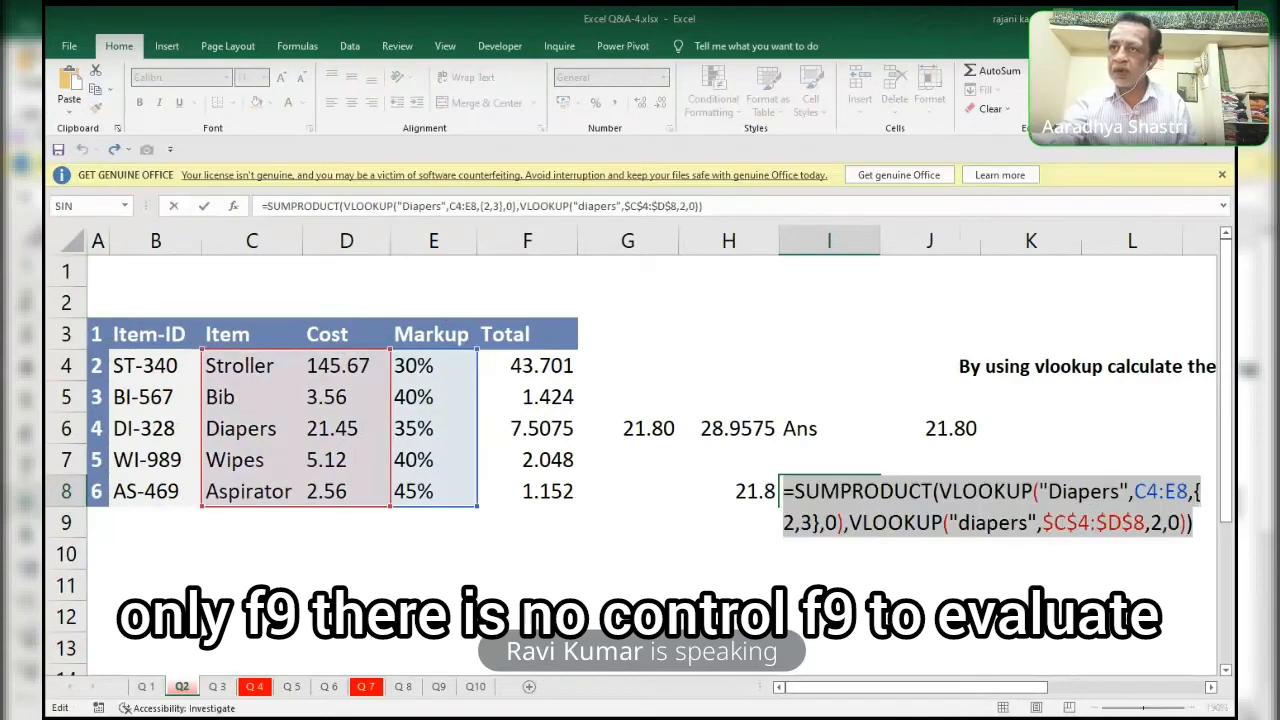
{"action": "left_click", "coordinate": [847, 524]}
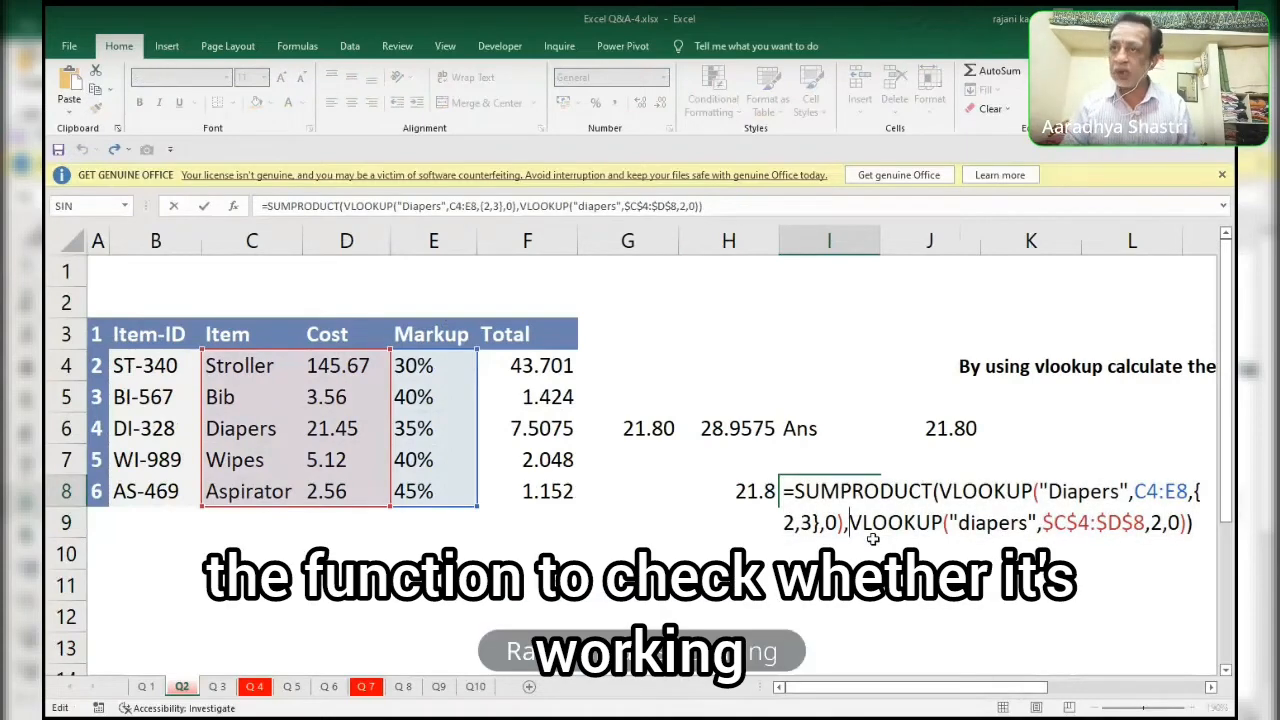
{"action": "key", "text": "F9"}
{"action": "key", "text": "ctrl+z"}
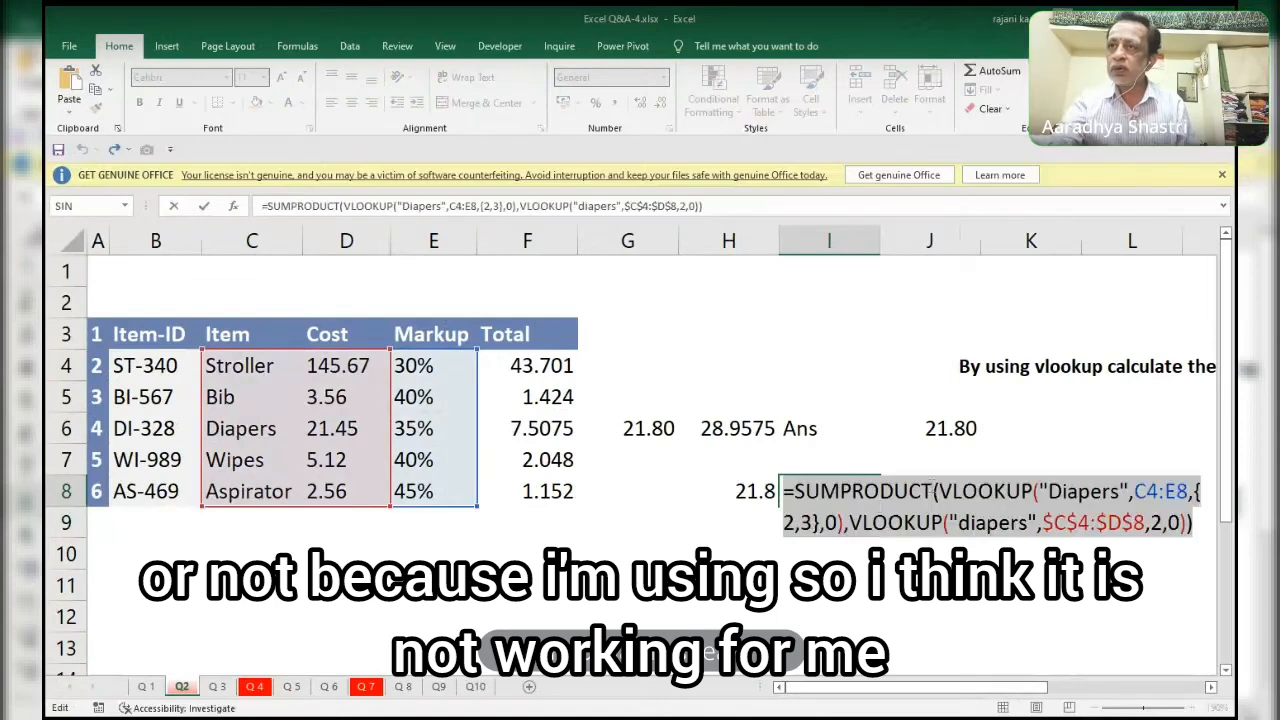
Evaluate only the first VLOOKUP in I8 again, restore its text, and leave the cell without changing the formula.
{"action": "left_click", "coordinate": [941, 491]}
{"action": "left_click_drag", "start_coordinate": [941, 491], "coordinate": [844, 522]}
{"action": "key", "text": "F9"}
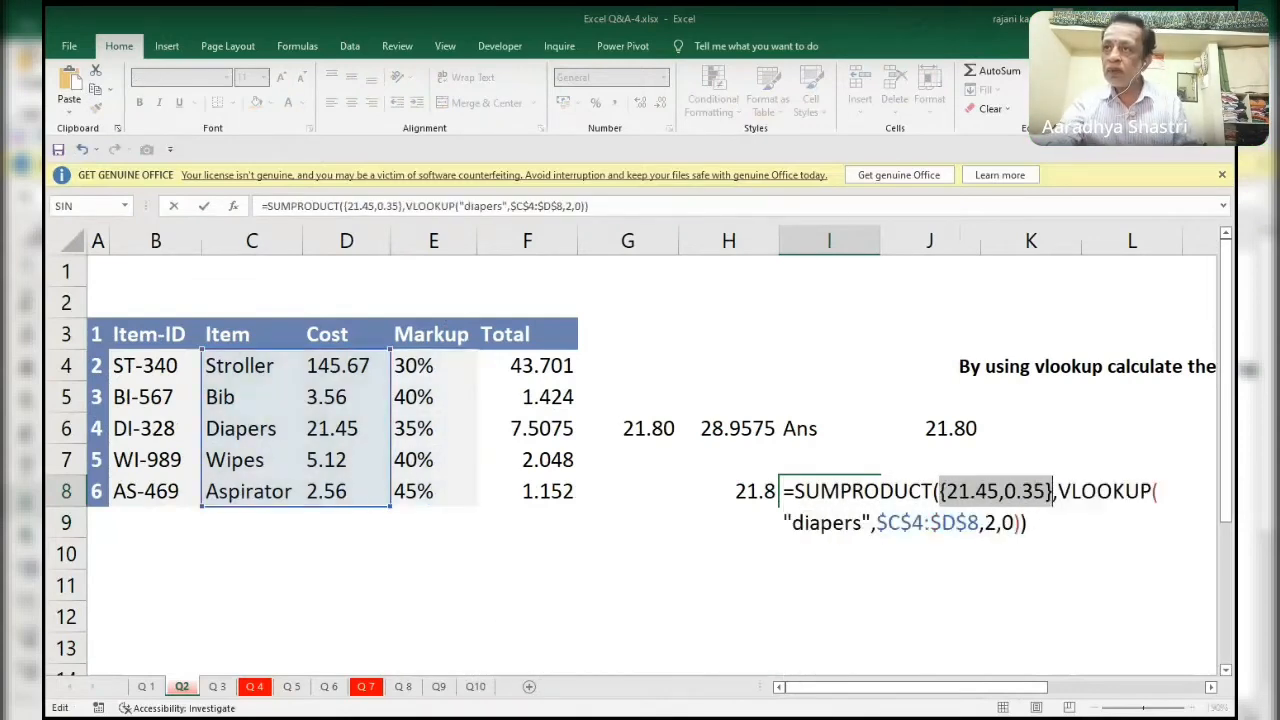
{"action": "key", "text": "ctrl+z"}
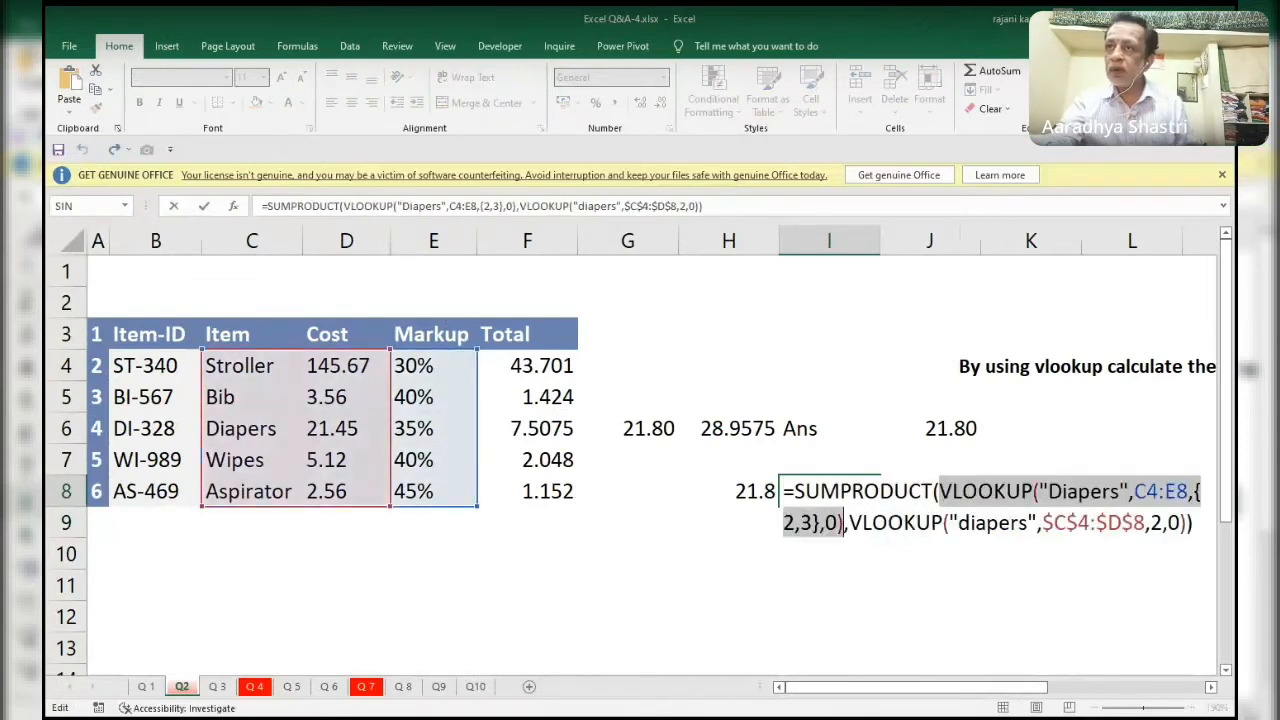
{"action": "left_click", "coordinate": [844, 522]}
{"action": "left_click", "coordinate": [849, 522]}
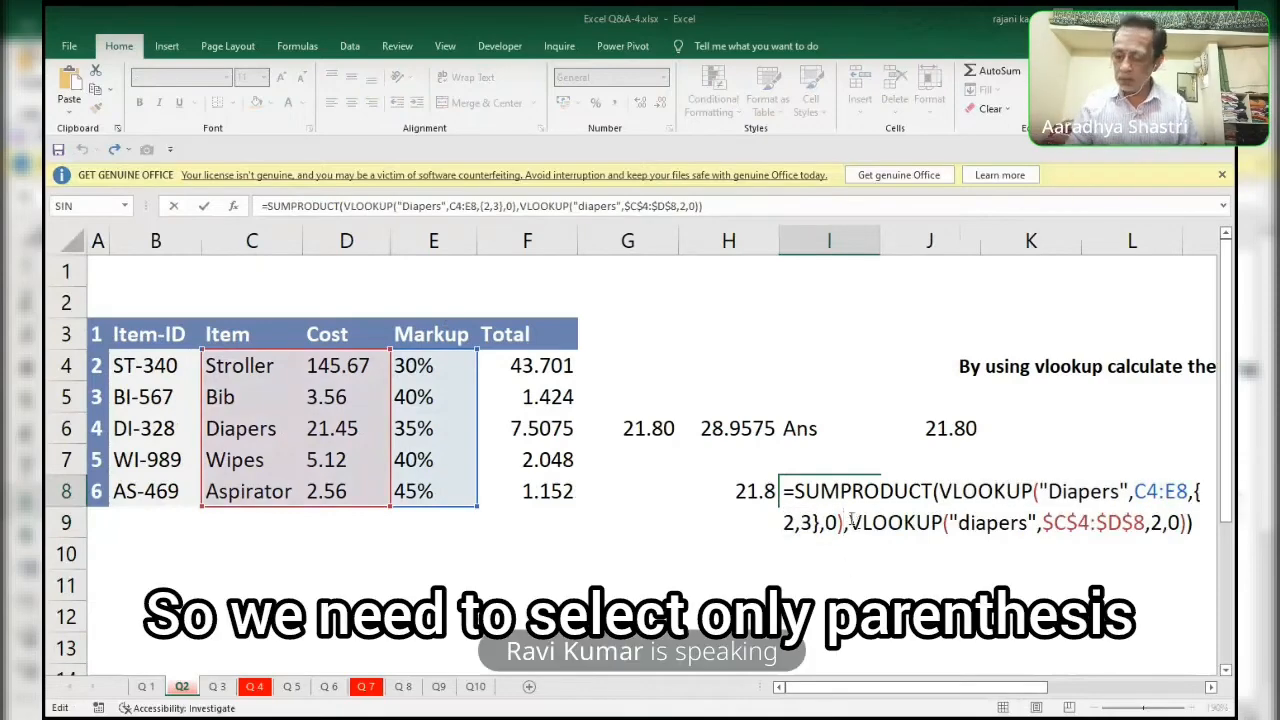
{"action": "key", "text": "Escape"}
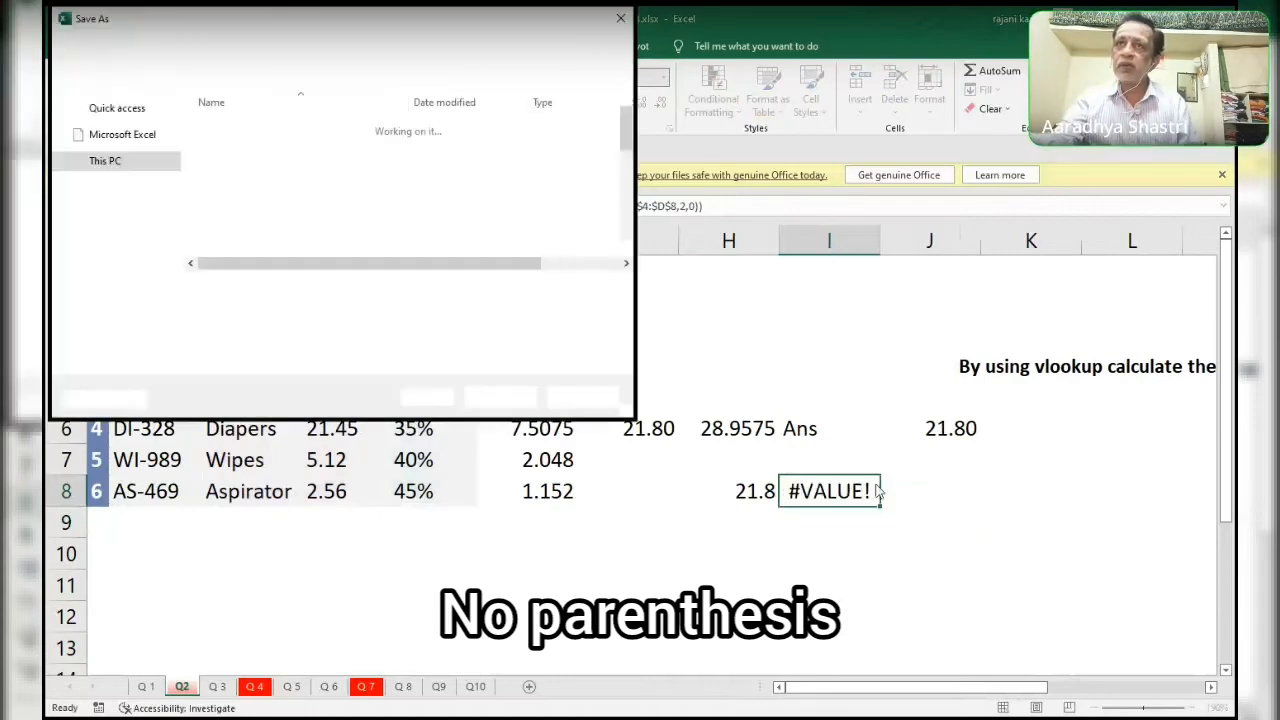
{"action": "key", "text": "Escape"}
Try joining the two VLOOKUPs in I8 with + instead of the comma, evaluate the whole formula, and restore its text.
{"action": "key", "text": "F2"}
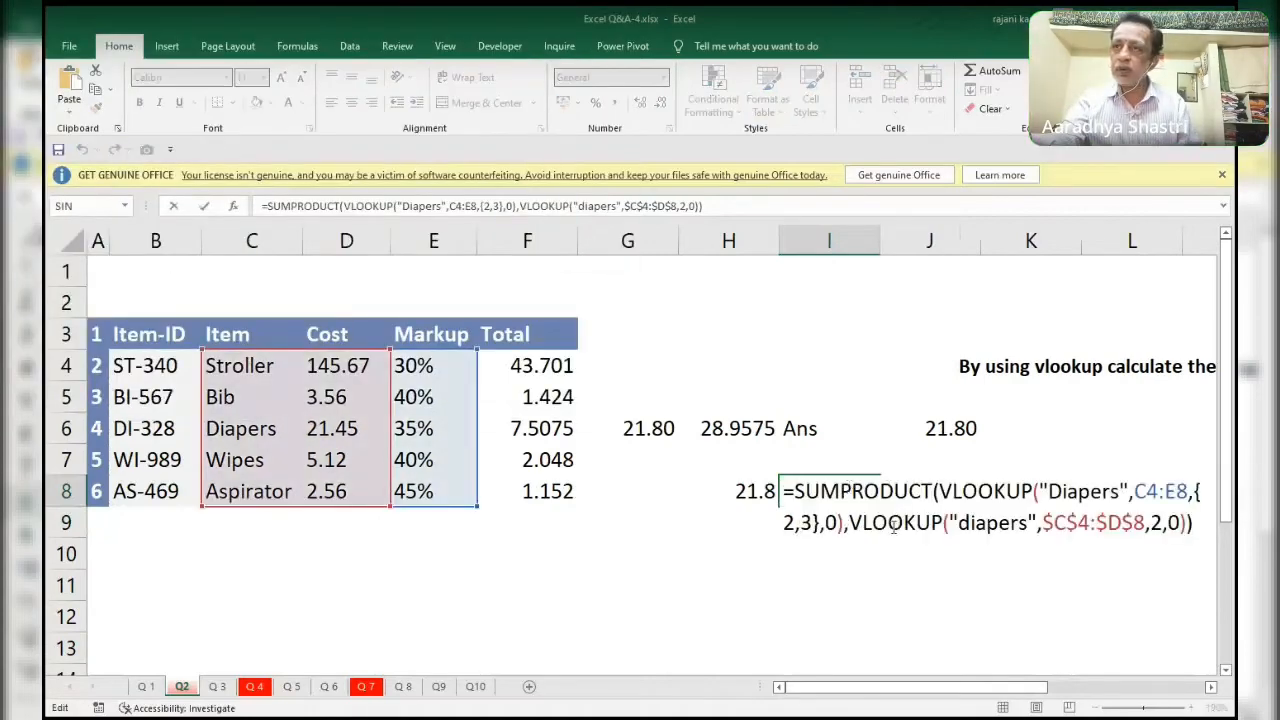
{"action": "left_click", "coordinate": [851, 524]}
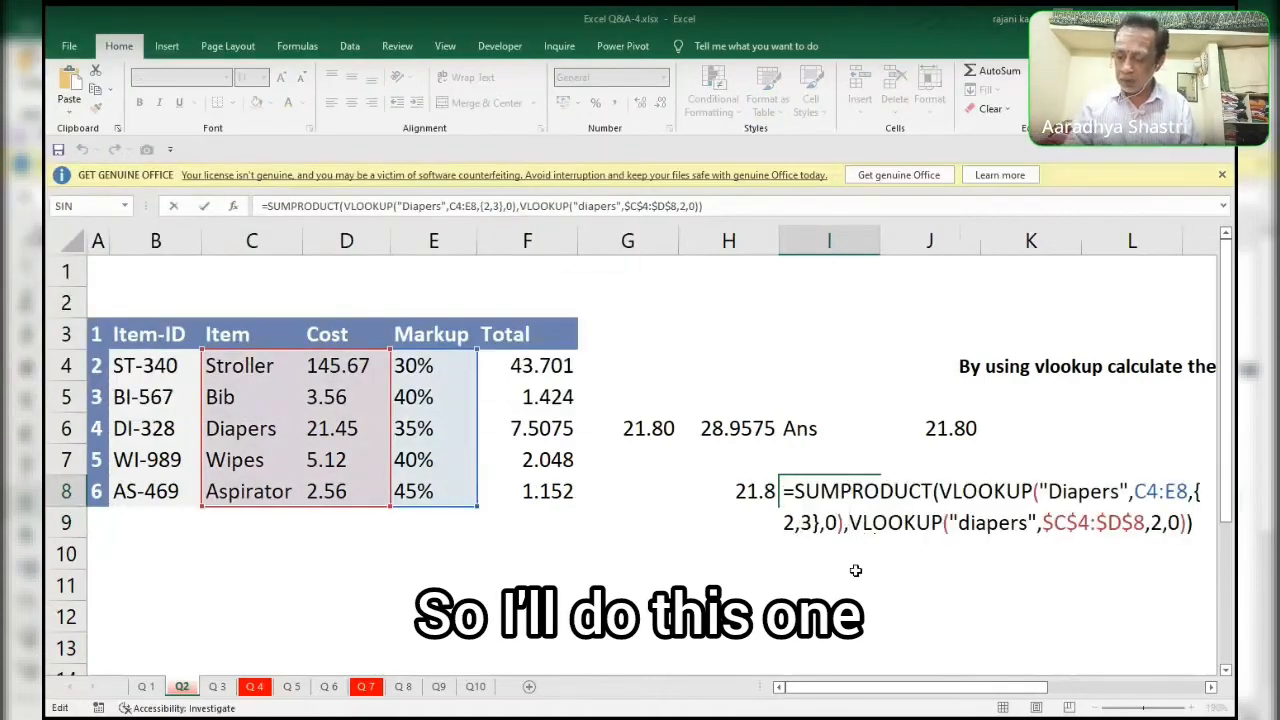
{"action": "key", "text": "BackSpace"}
{"action": "type", "text": "*"}
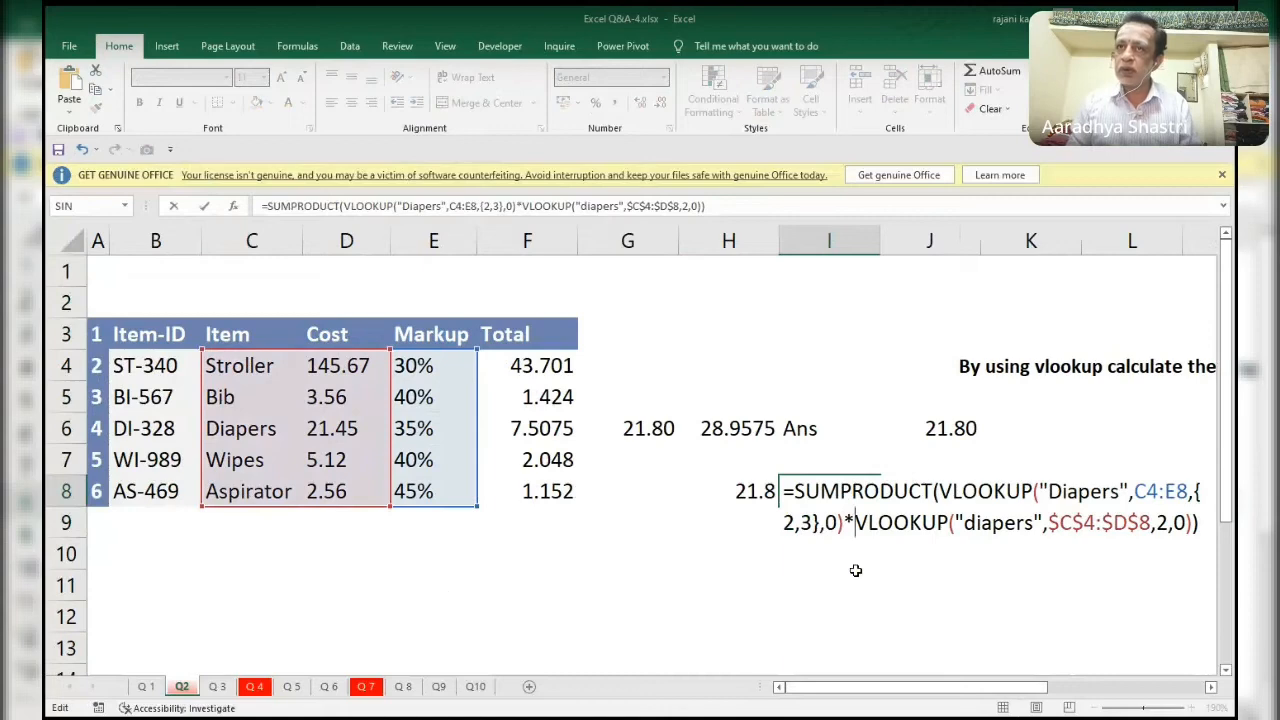
{"action": "key", "text": "BackSpace"}
{"action": "type", "text": "+"}
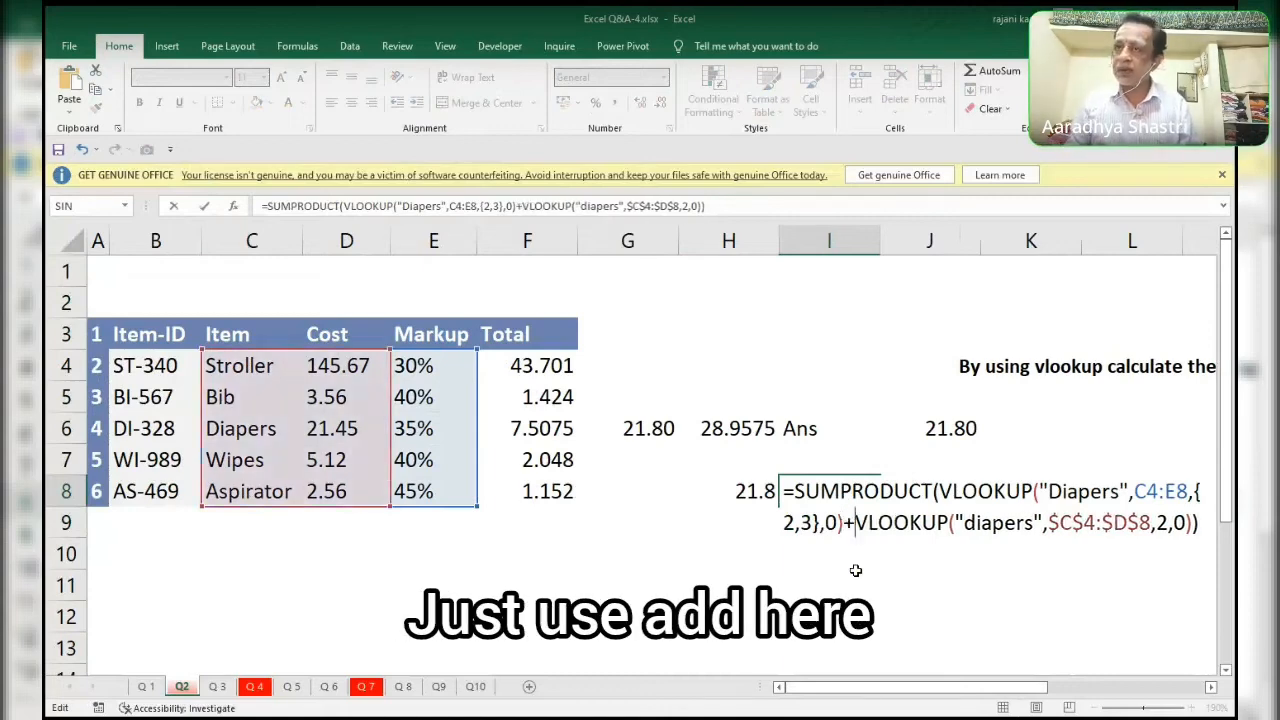
{"action": "key", "text": "F9"}
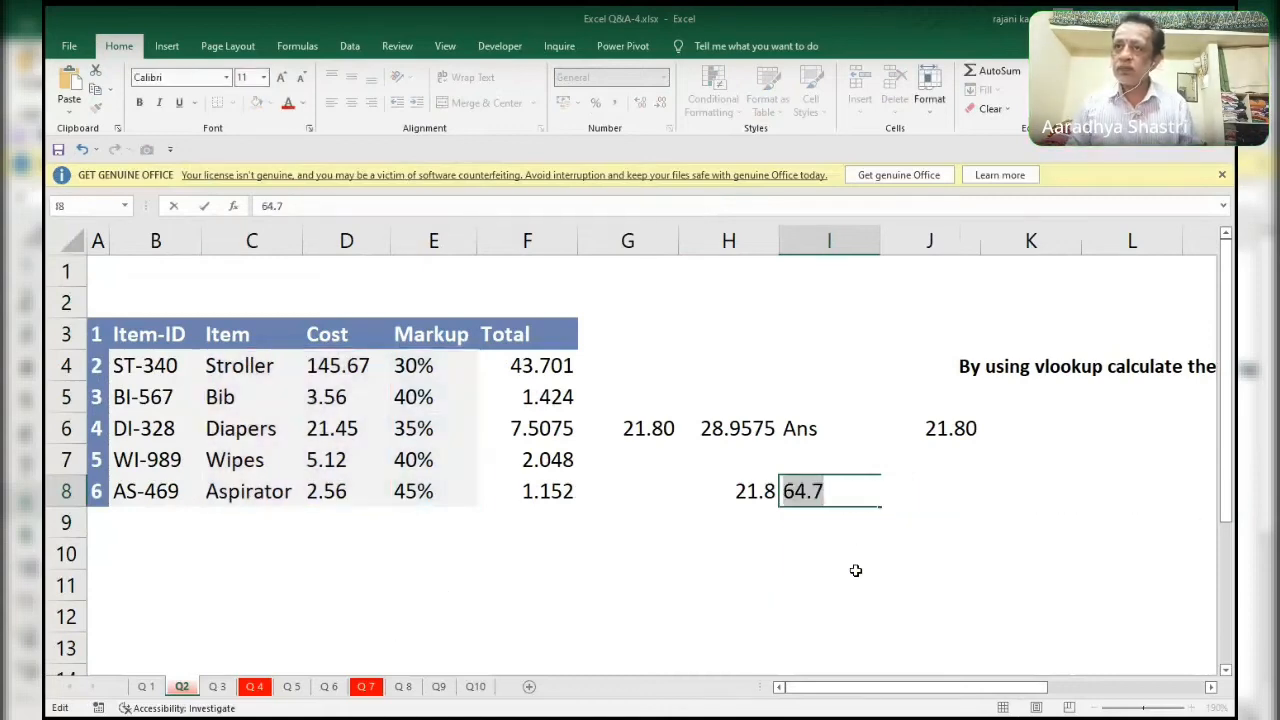
{"action": "key", "text": "ctrl+z"}
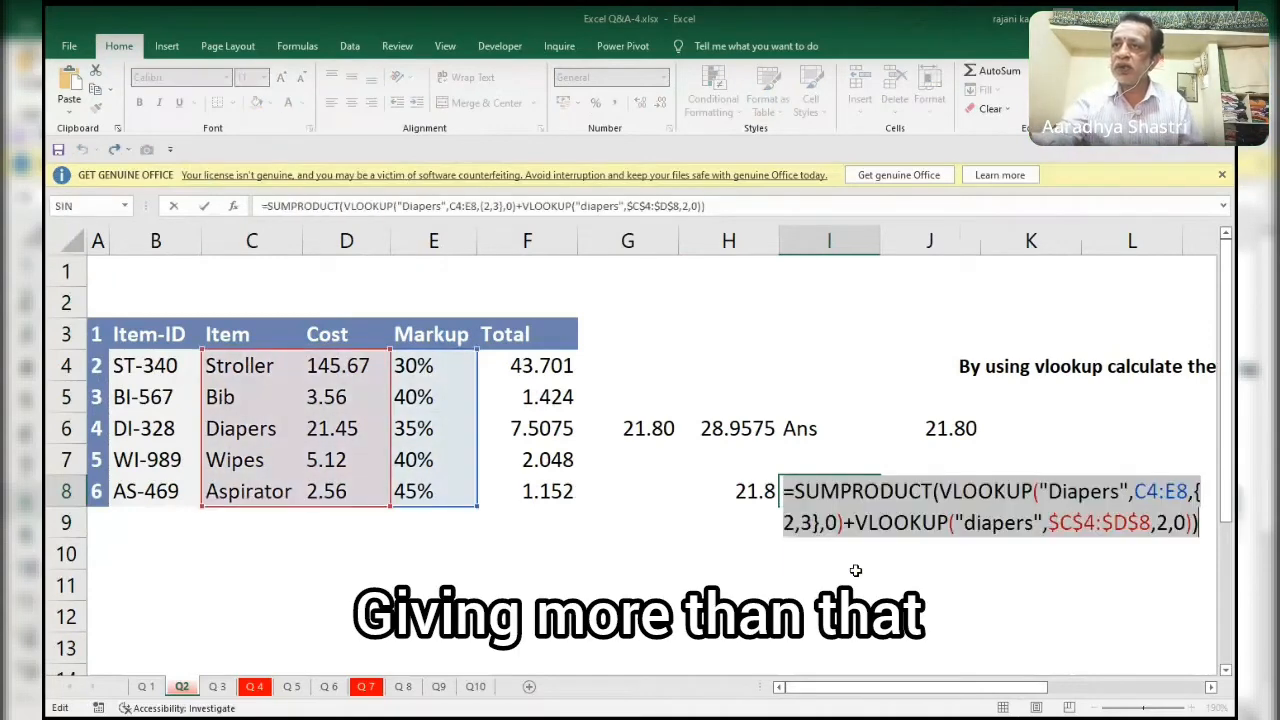
Join the two VLOOKUPs in I8 with * to multiply them, evaluate the whole formula, and restore its text.
{"action": "left_click", "coordinate": [938, 490]}
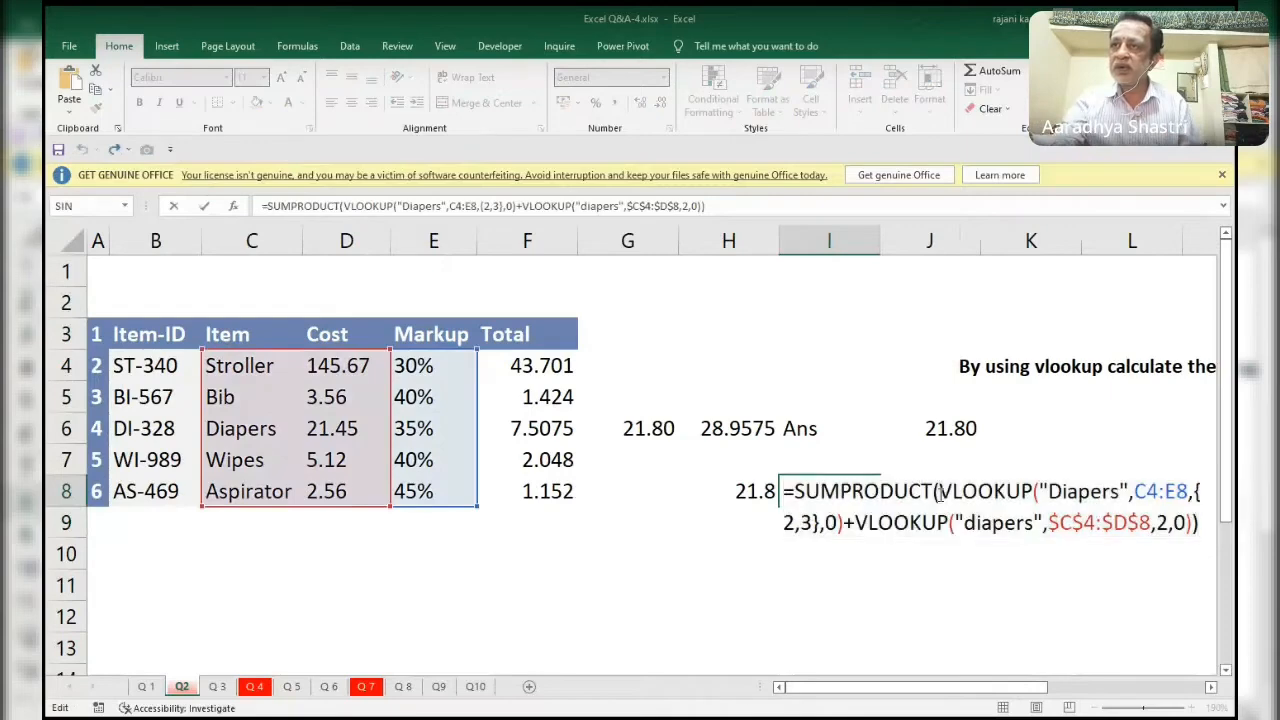
{"action": "left_click", "coordinate": [857, 523]}
{"action": "key", "text": "BackSpace"}
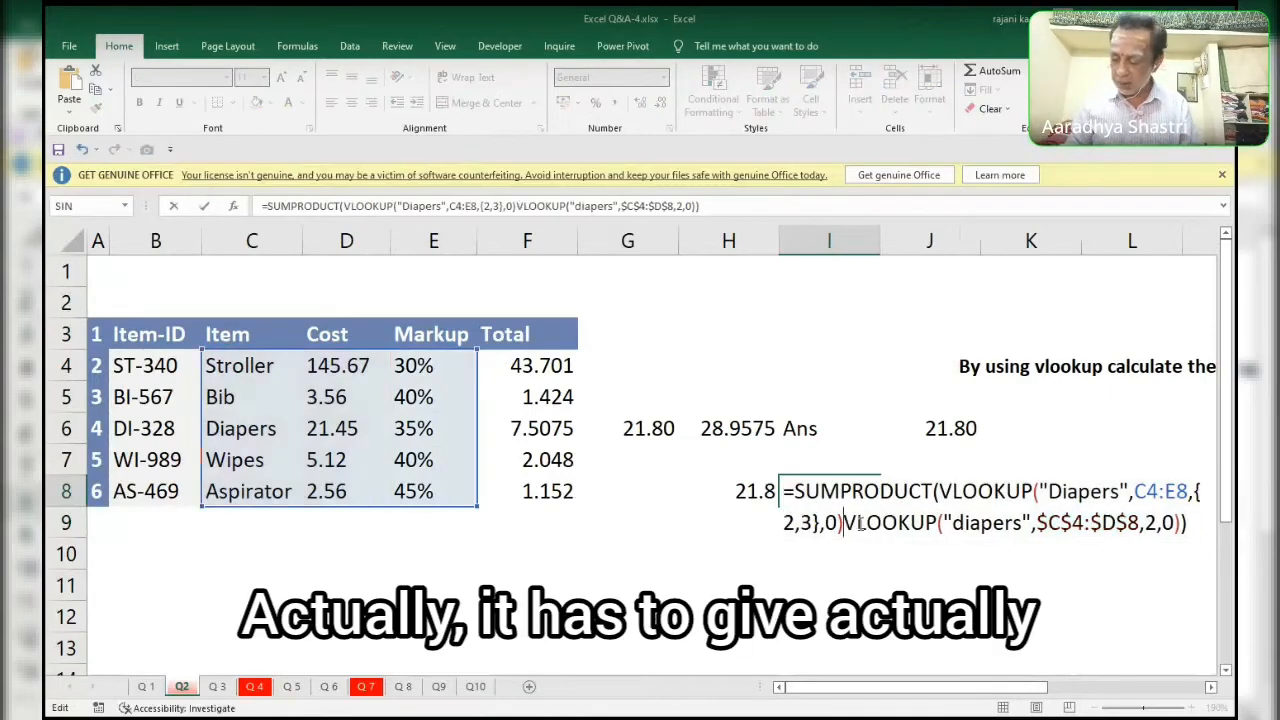
{"action": "type", "text": "*"}
{"action": "key", "text": "F9"}
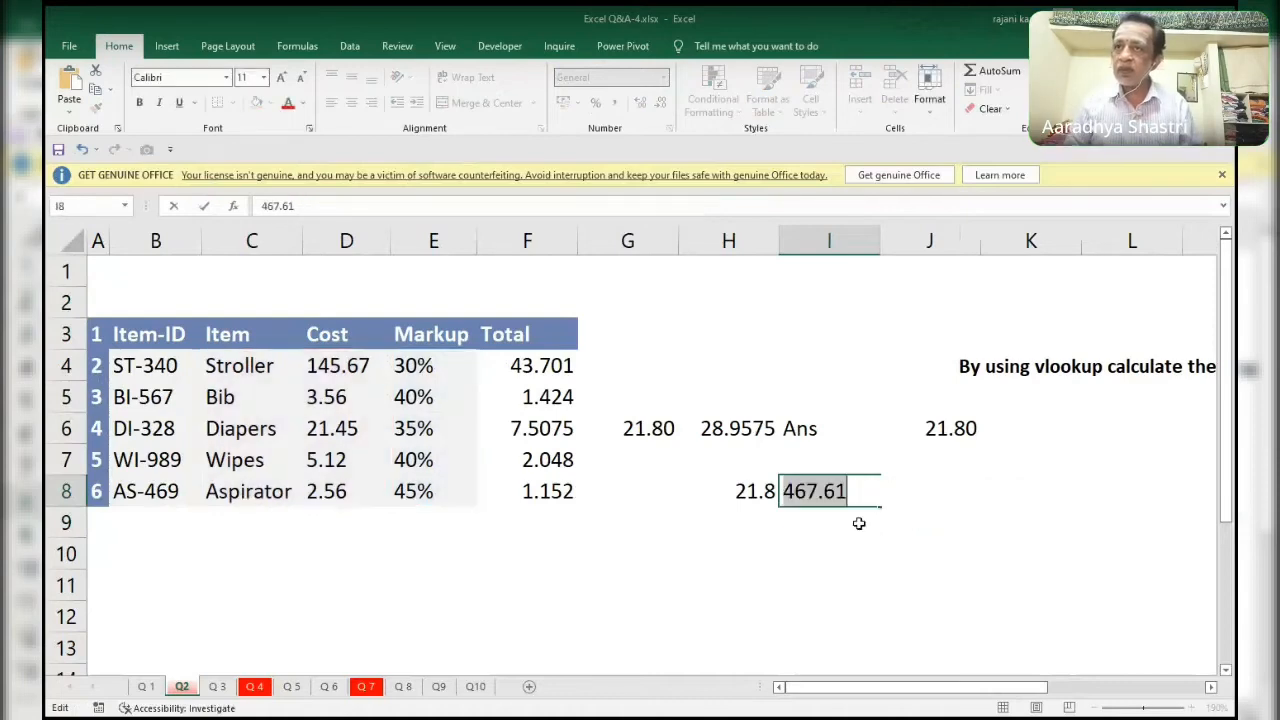
{"action": "key", "text": "ctrl+z"}
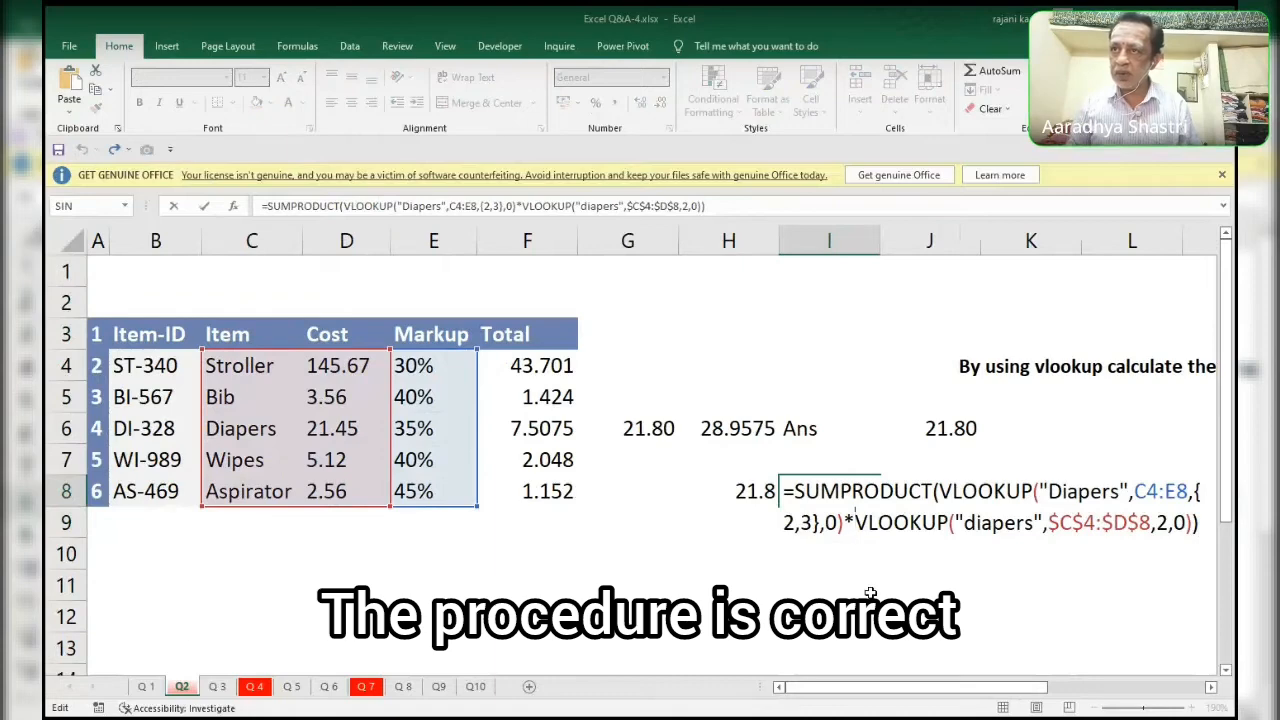
Close SUMPRODUCT after the first VLOOKUP in I8, add the second VLOOKUP outside it with +, evaluate the whole formula, and restore its text.
{"action": "key", "text": "Delete"}
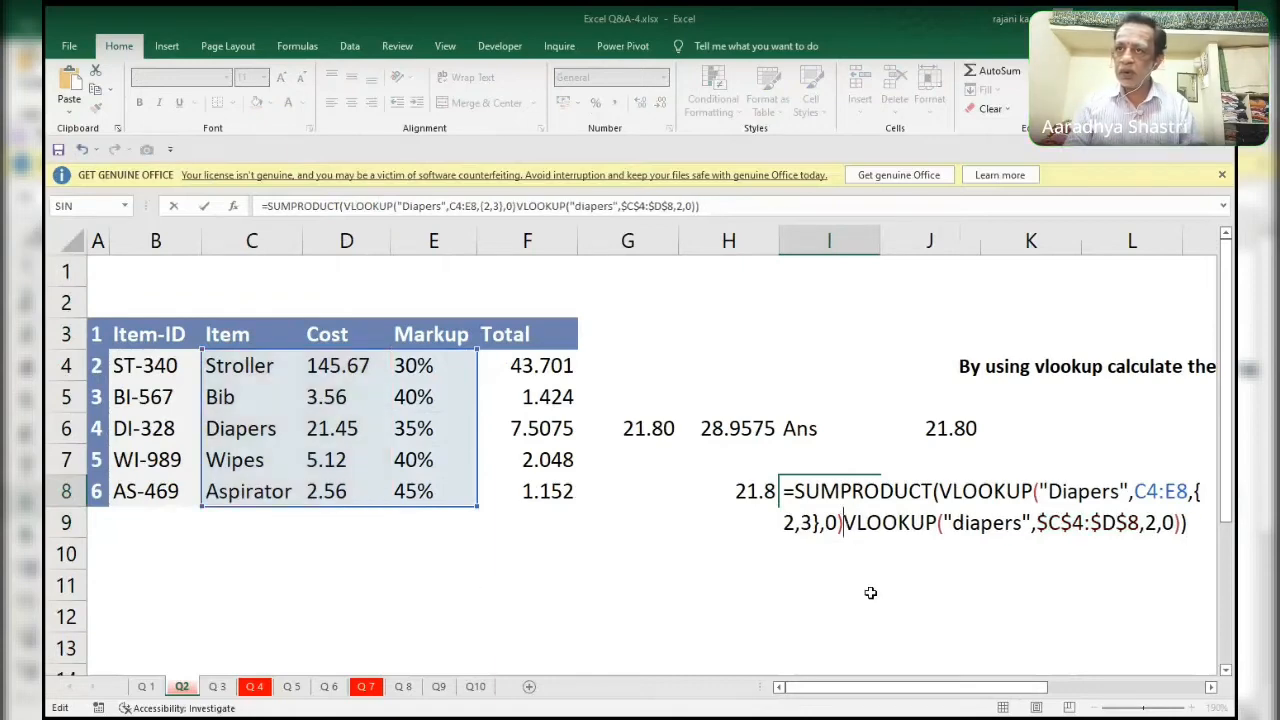
{"action": "type", "text": ")+"}
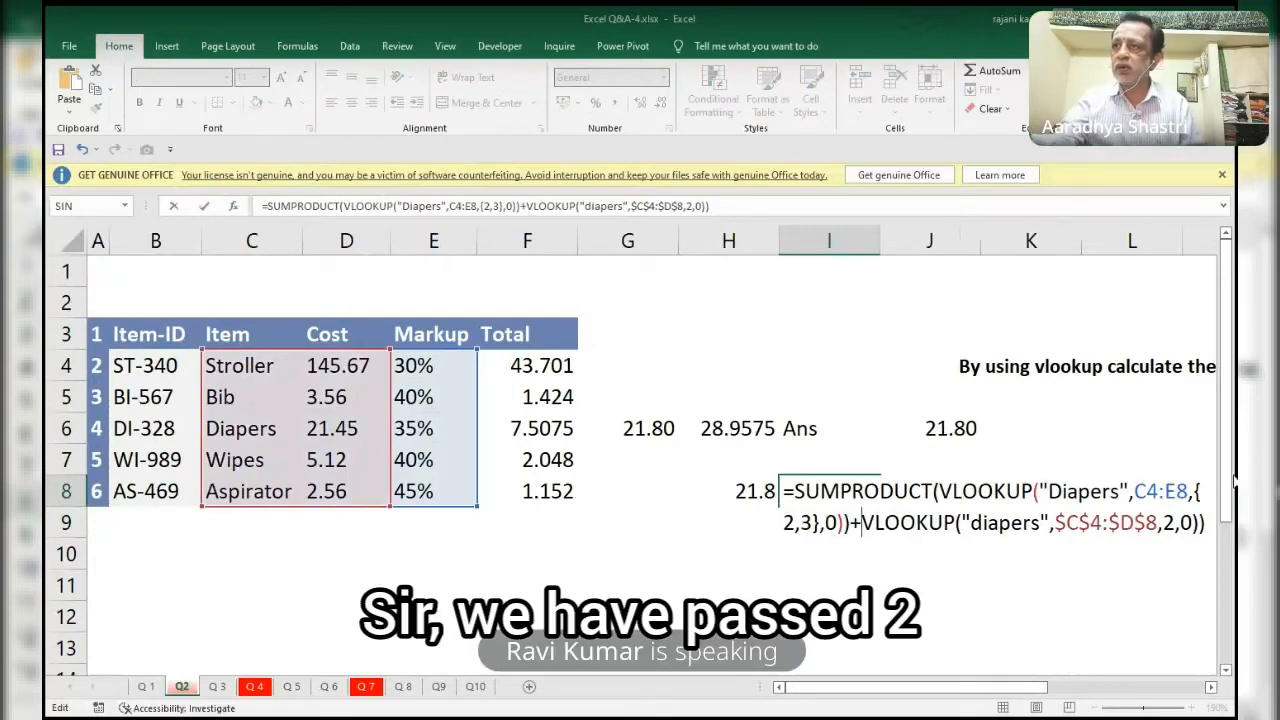
{"action": "left_click", "coordinate": [1207, 535]}
{"action": "key", "text": "BackSpace"}
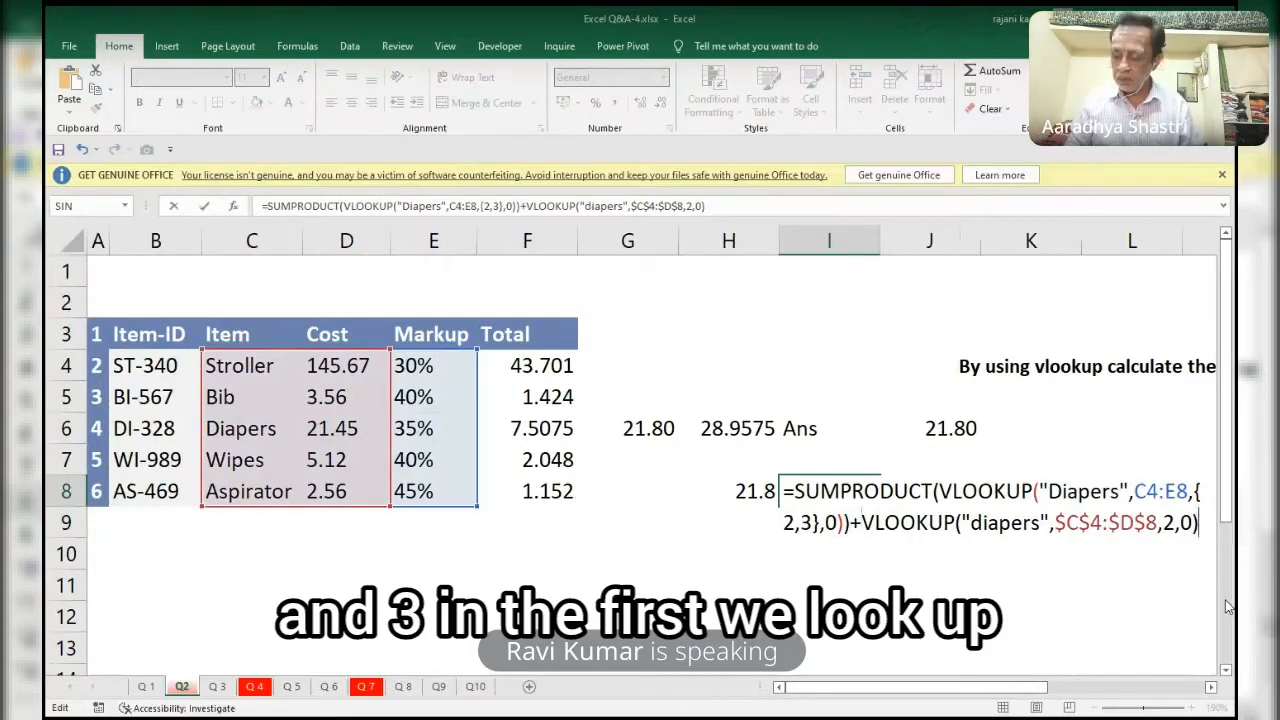
{"action": "key", "text": "F9"}
{"action": "key", "text": "ctrl+z"}
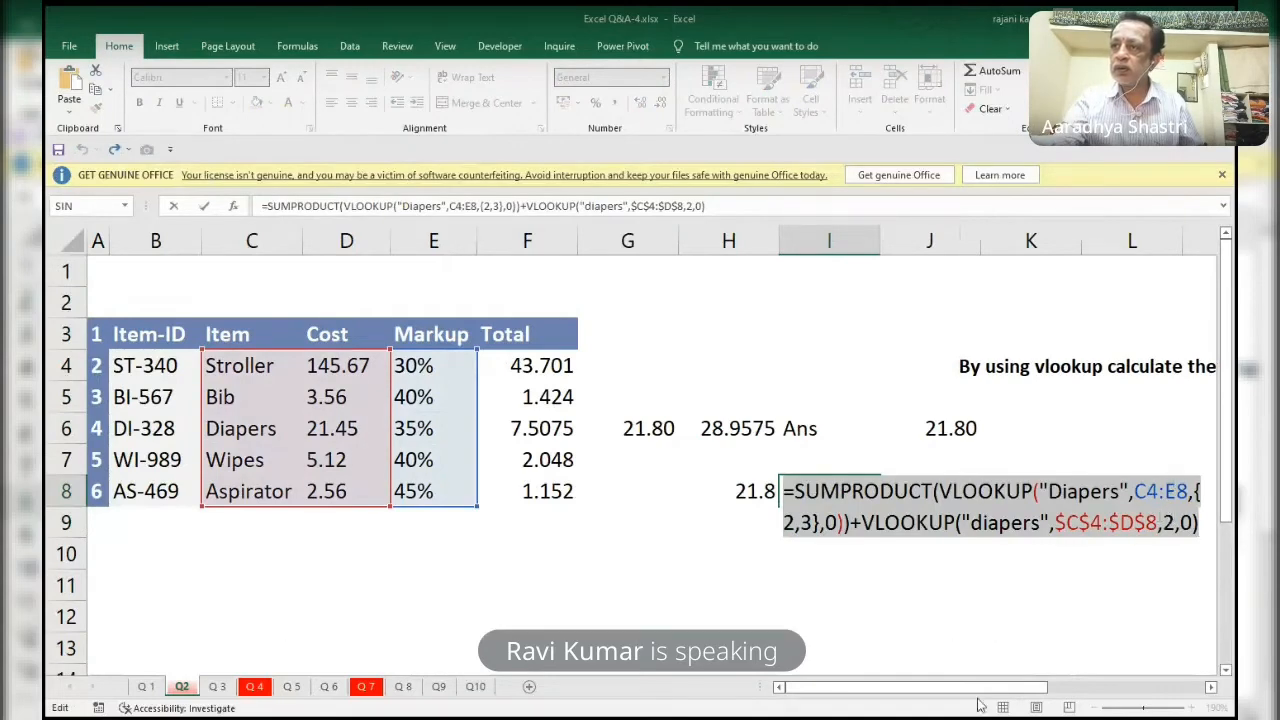
Examine the lookup value, table range and column numbers of the first VLOOKUP in the I8 formula.
{"action": "left_click_drag", "start_coordinate": [985, 688], "coordinate": [1033, 692]}
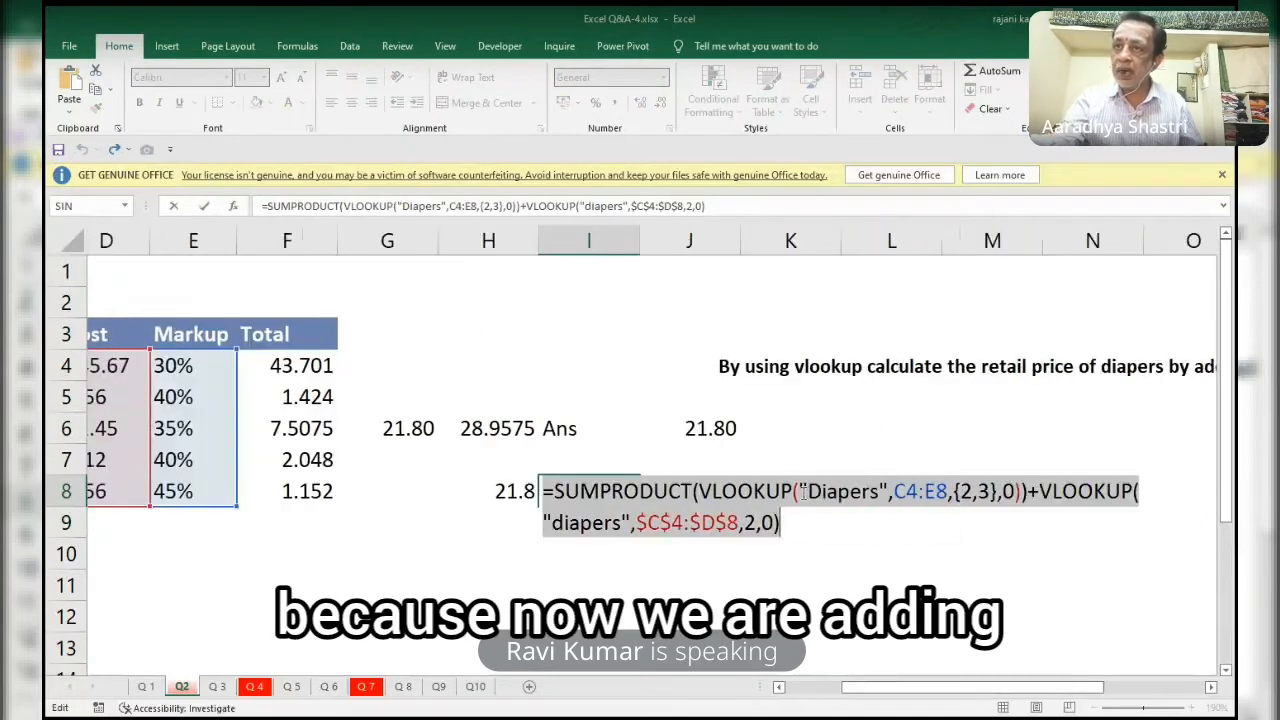
{"action": "left_click_drag", "start_coordinate": [720, 490], "coordinate": [882, 490]}
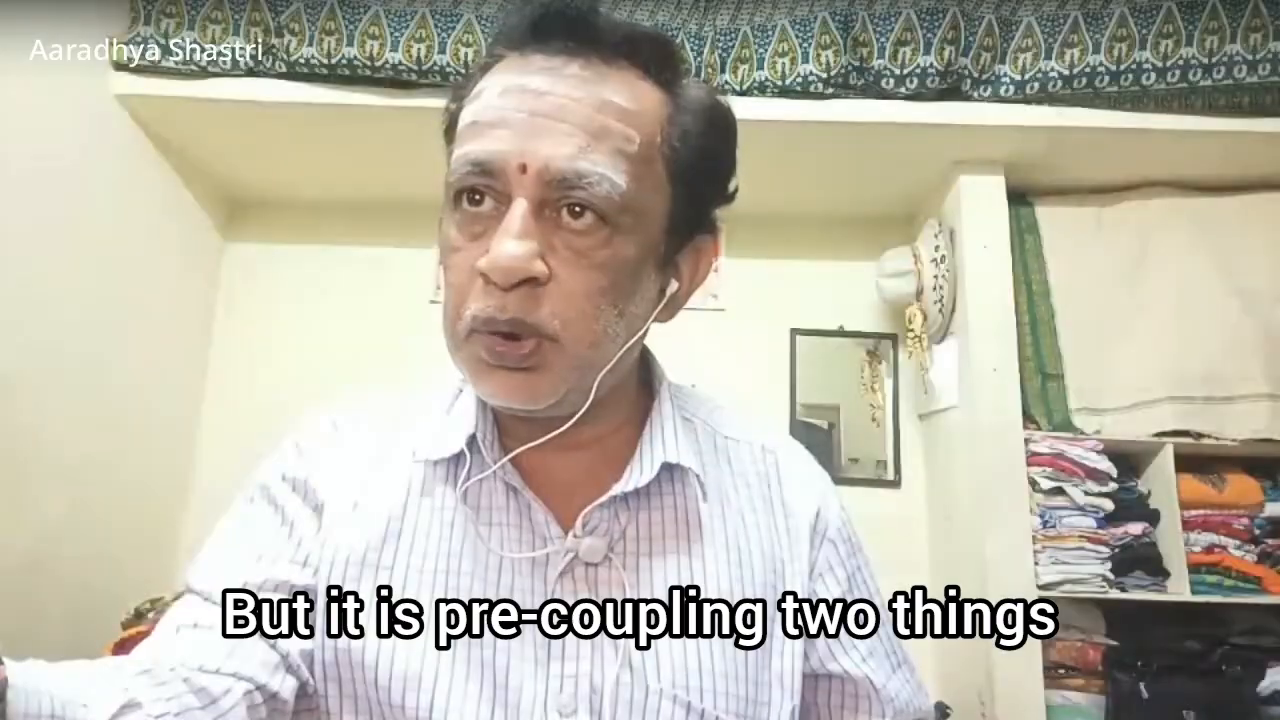
{"action": "left_click_drag", "start_coordinate": [799, 490], "coordinate": [888, 490]}
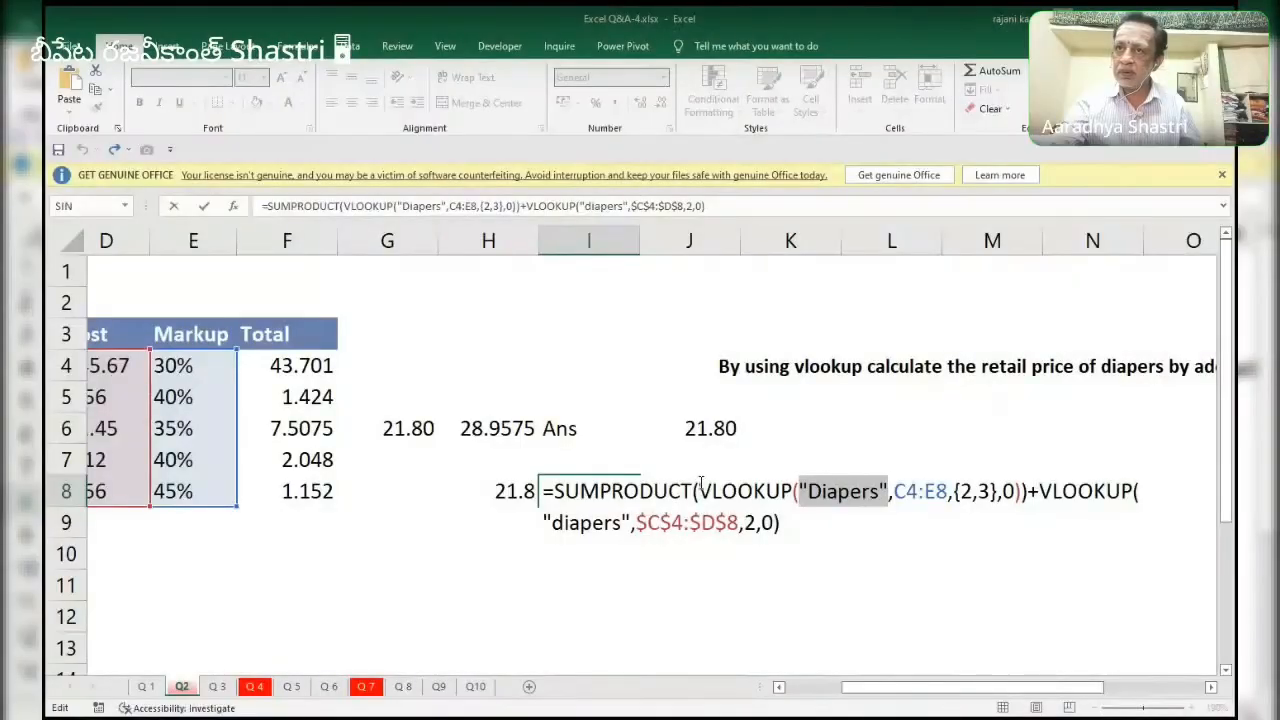
{"action": "left_click_drag", "start_coordinate": [720, 490], "coordinate": [838, 490]}
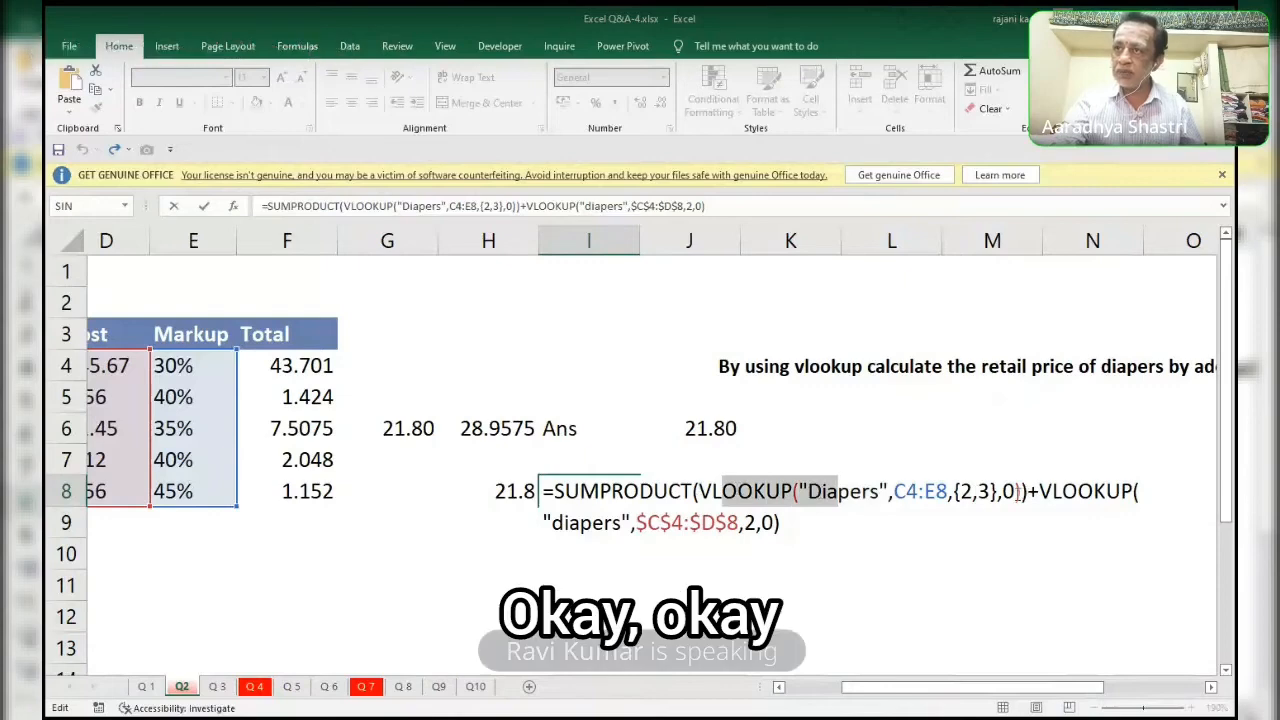
{"action": "left_click_drag", "start_coordinate": [1052, 491], "coordinate": [872, 491]}
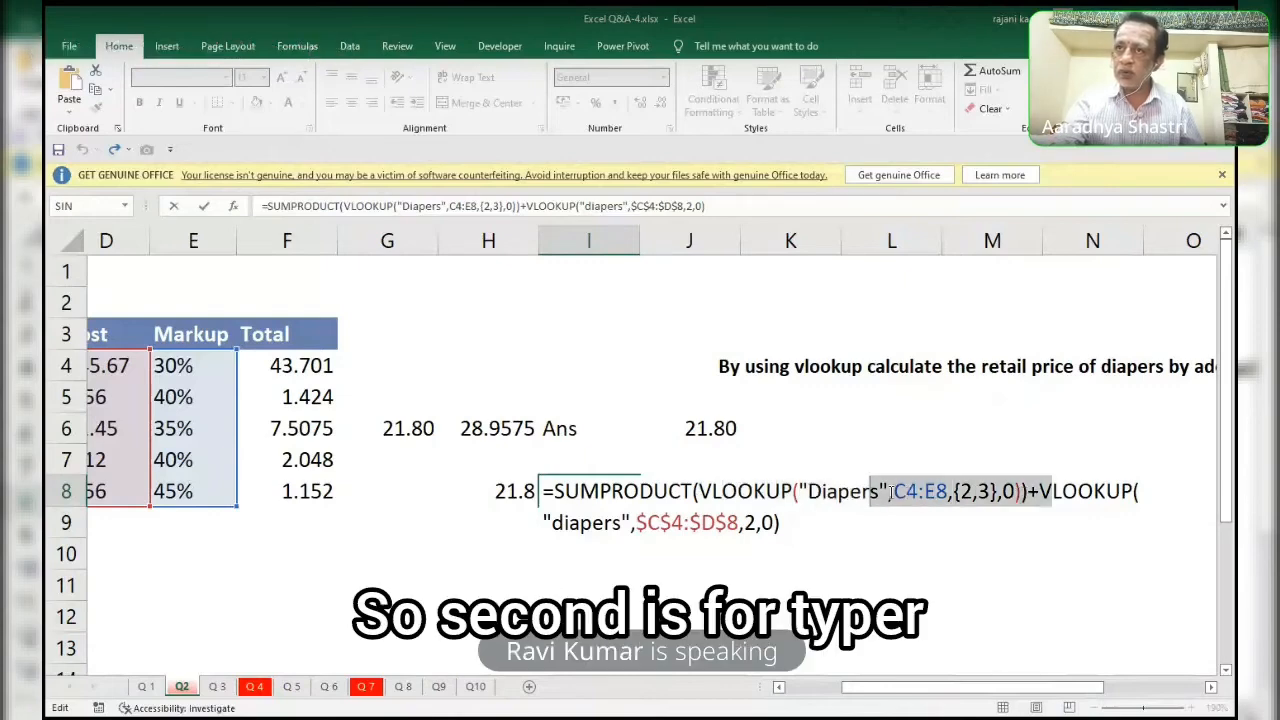
{"action": "left_click_drag", "start_coordinate": [722, 491], "coordinate": [766, 491]}
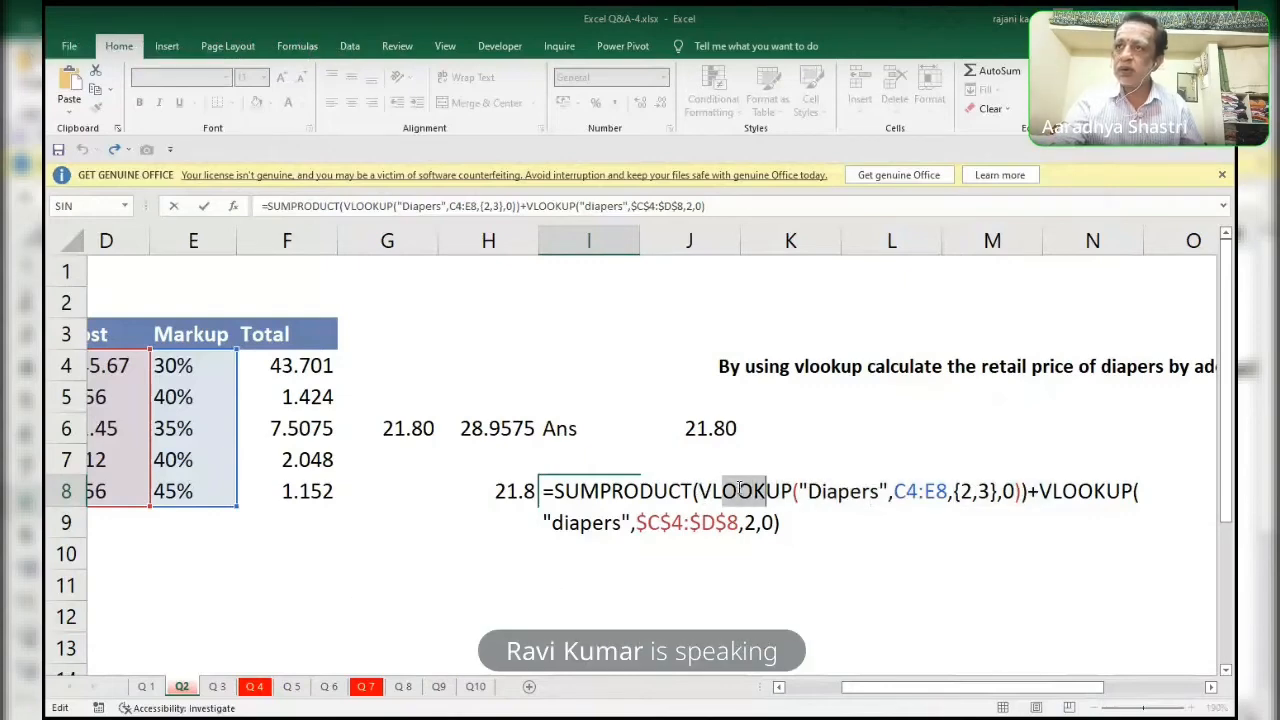
{"action": "left_click", "coordinate": [1022, 491]}
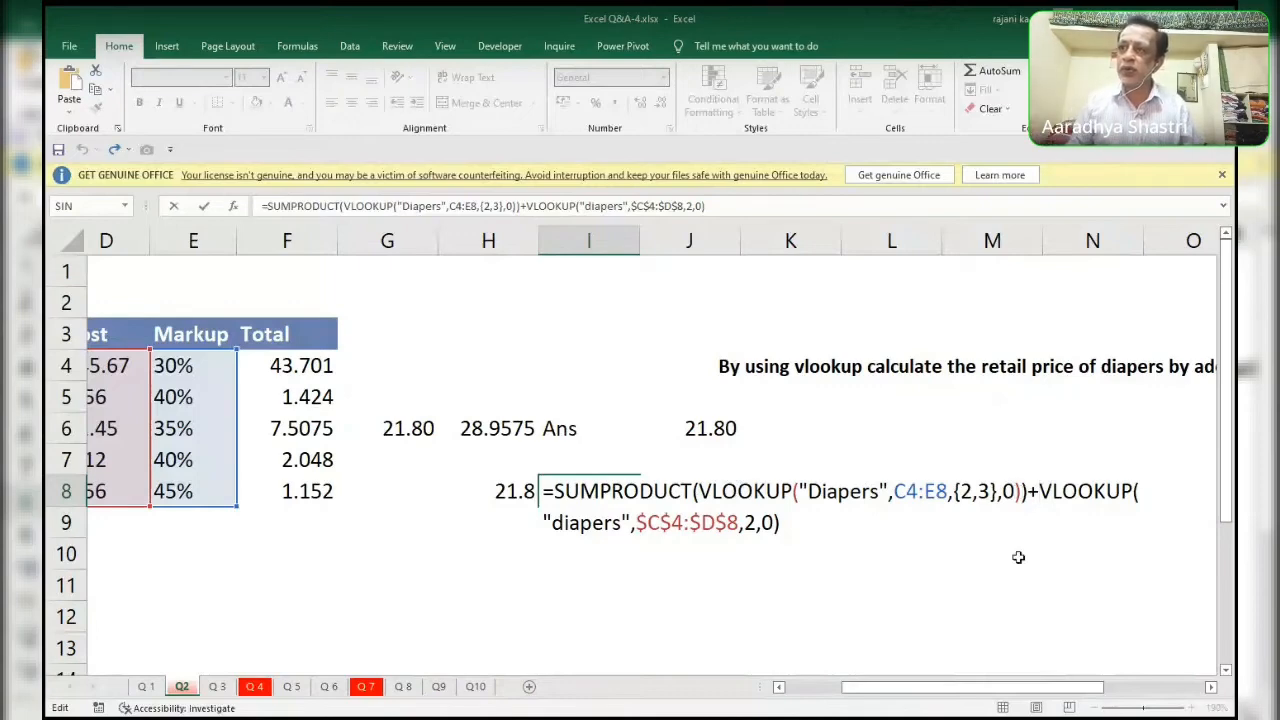
{"action": "key", "text": "Left"}
{"action": "key", "text": "Left"}
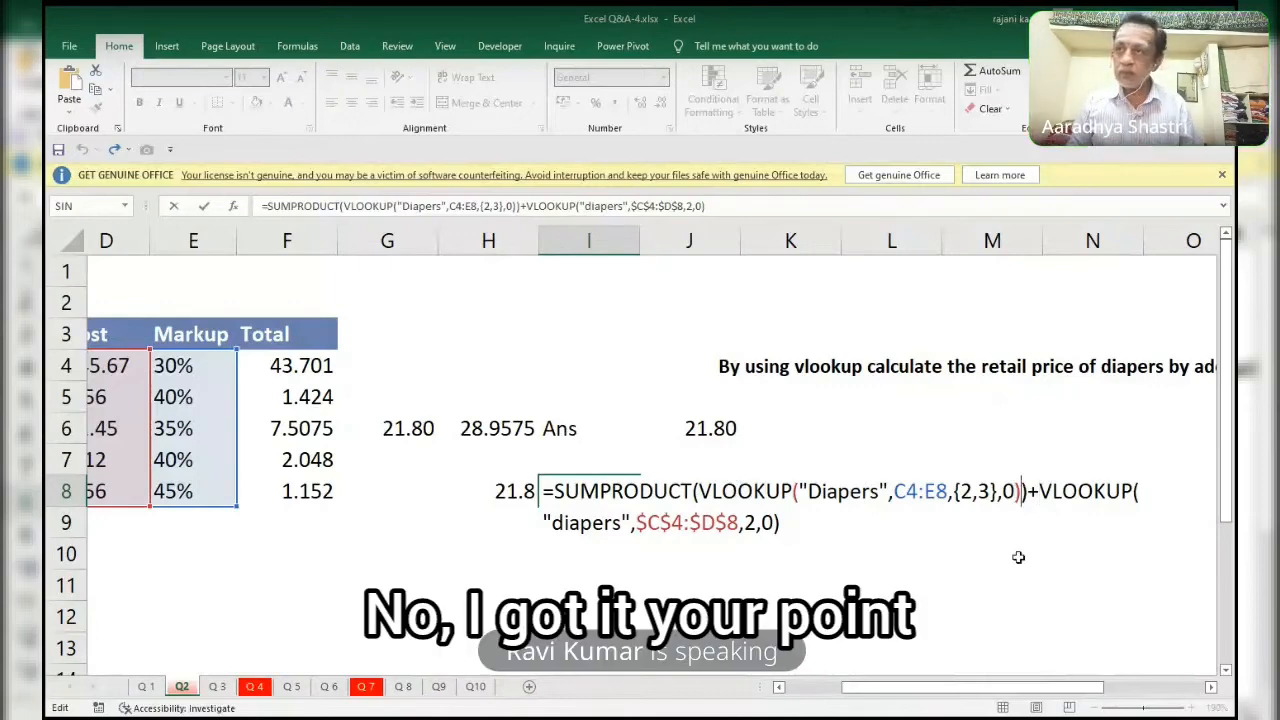
{"action": "key", "text": "shift+Left"}
{"action": "key", "text": "shift+Left"}
{"action": "key", "text": "shift+Left"}
{"action": "key", "text": "shift+Left"}
{"action": "key", "text": "shift+Left"}
{"action": "key", "text": "shift+Left"}
{"action": "key", "text": "shift+Left"}
{"action": "key", "text": "shift+Left"}
{"action": "key", "text": "shift+Left"}
{"action": "key", "text": "shift+Left"}
{"action": "key", "text": "shift+Left"}
{"action": "key", "text": "shift+Left"}
{"action": "key", "text": "shift+Left"}
{"action": "key", "text": "shift+Left"}
{"action": "key", "text": "shift+Left"}
{"action": "key", "text": "shift+Left"}
{"action": "key", "text": "shift+Left"}
{"action": "key", "text": "shift+Left"}
{"action": "key", "text": "shift+Left"}
{"action": "key", "text": "shift+Left"}
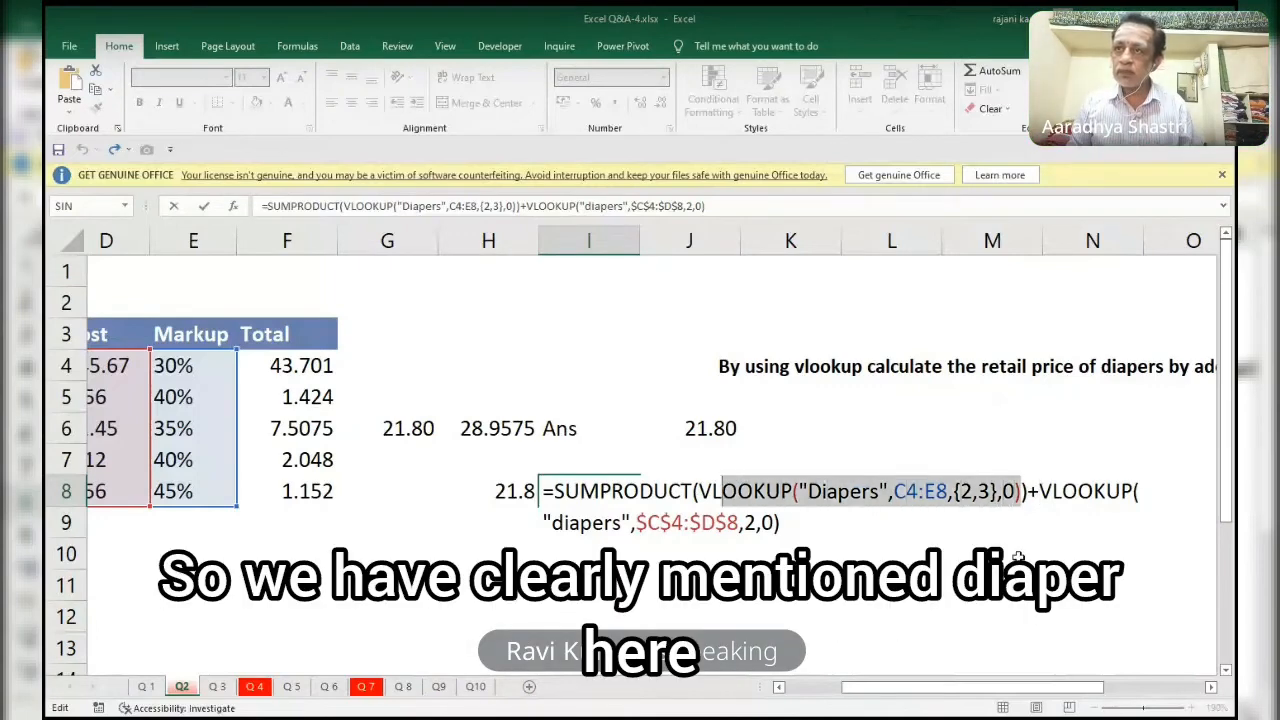
{"action": "key", "text": "Right"}
{"action": "key", "text": "Right"}
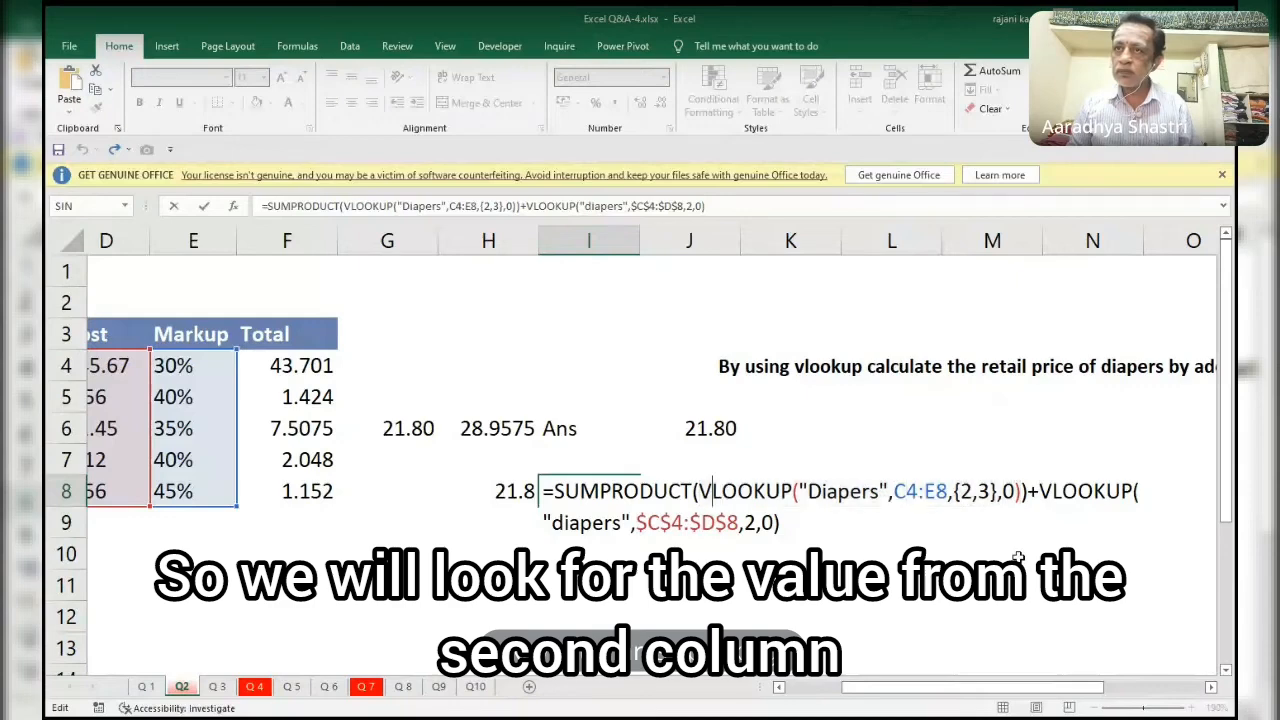
Evaluate only the first VLOOKUP inside SUMPRODUCT in I8, with column index {2,3}, and restore its text.
{"action": "key", "text": "Left"}
{"action": "key", "text": "Left"}
{"action": "key", "text": "shift+Right"}
{"action": "key", "text": "shift+Right"}
{"action": "key", "text": "shift+Right"}
{"action": "key", "text": "shift+Right"}
{"action": "key", "text": "shift+Right"}
{"action": "key", "text": "shift+Right"}
{"action": "key", "text": "shift+Right"}
{"action": "key", "text": "shift+Right"}
{"action": "key", "text": "shift+Right"}
{"action": "key", "text": "shift+Right"}
{"action": "key", "text": "shift+Right"}
{"action": "key", "text": "shift+Right"}
{"action": "key", "text": "shift+Right"}
{"action": "key", "text": "shift+Right"}
{"action": "key", "text": "shift+Right"}
{"action": "key", "text": "shift+Right"}
{"action": "key", "text": "shift+Right"}
{"action": "key", "text": "shift+Right"}
{"action": "key", "text": "shift+Right"}
{"action": "key", "text": "shift+Right"}
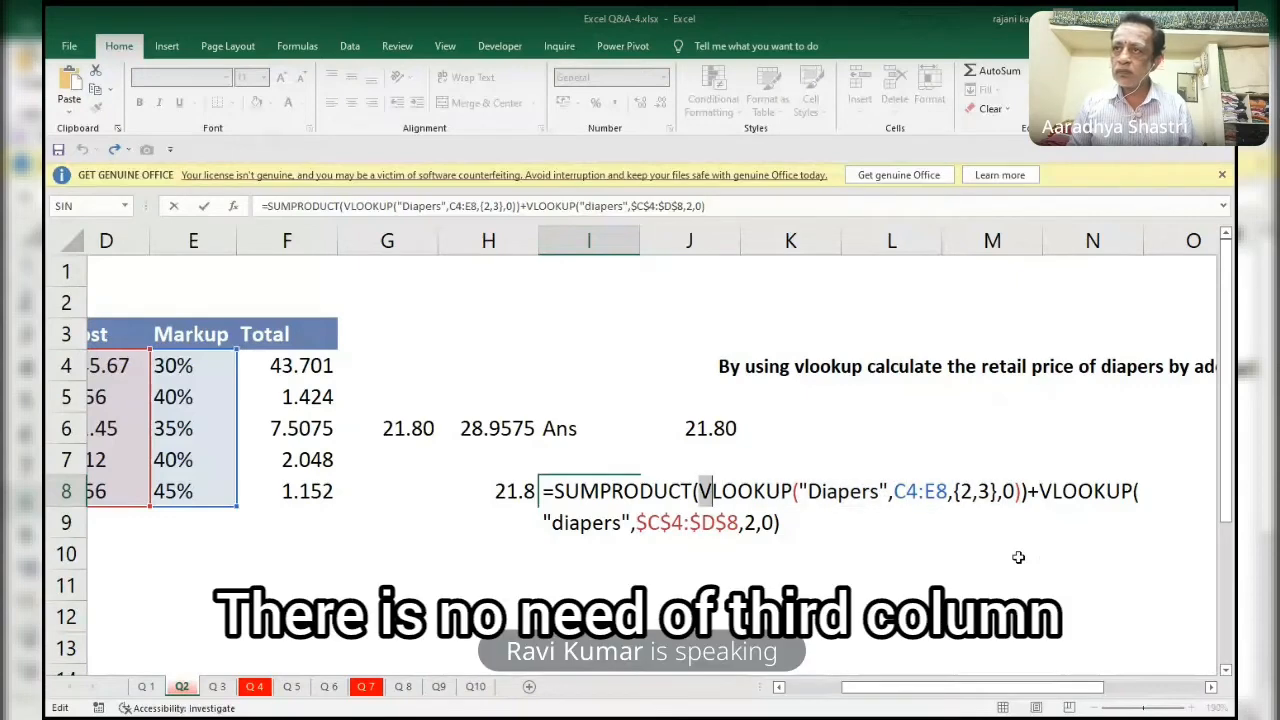
{"action": "key", "text": "shift+Right"}
{"action": "key", "text": "shift+Right"}
{"action": "key", "text": "shift+Right"}
{"action": "key", "text": "shift+Right"}
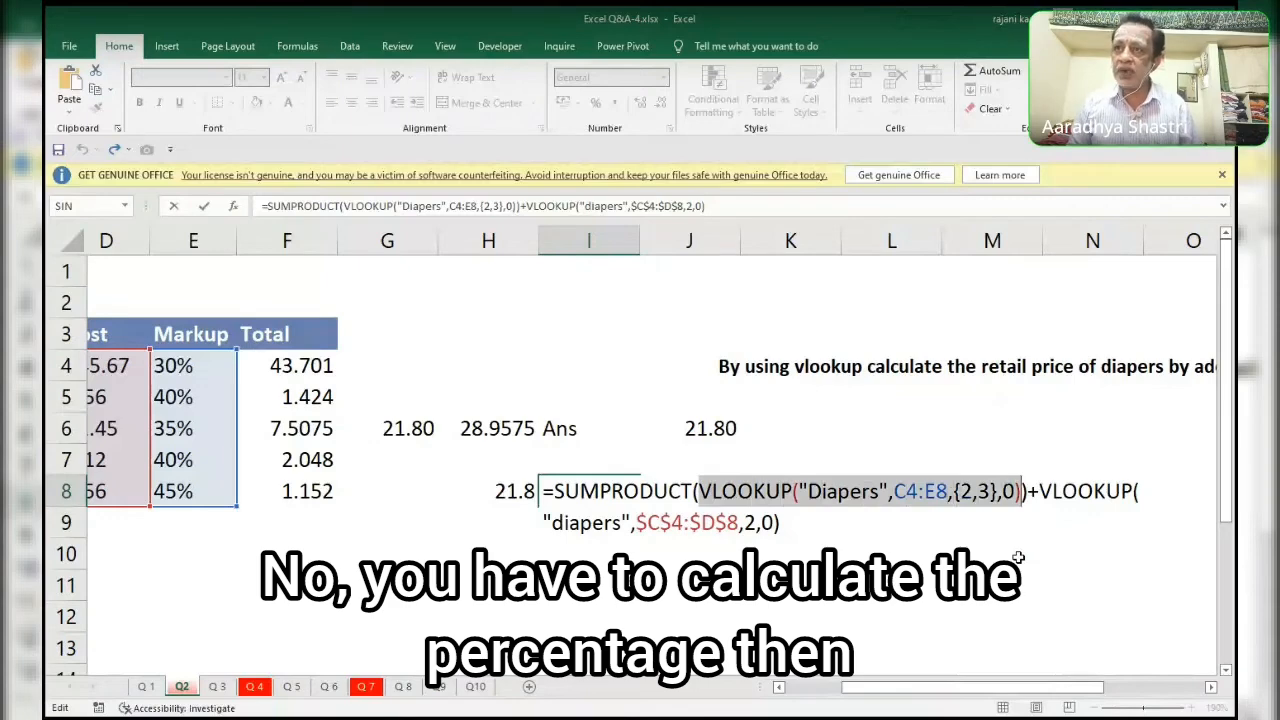
{"action": "key", "text": "F9"}
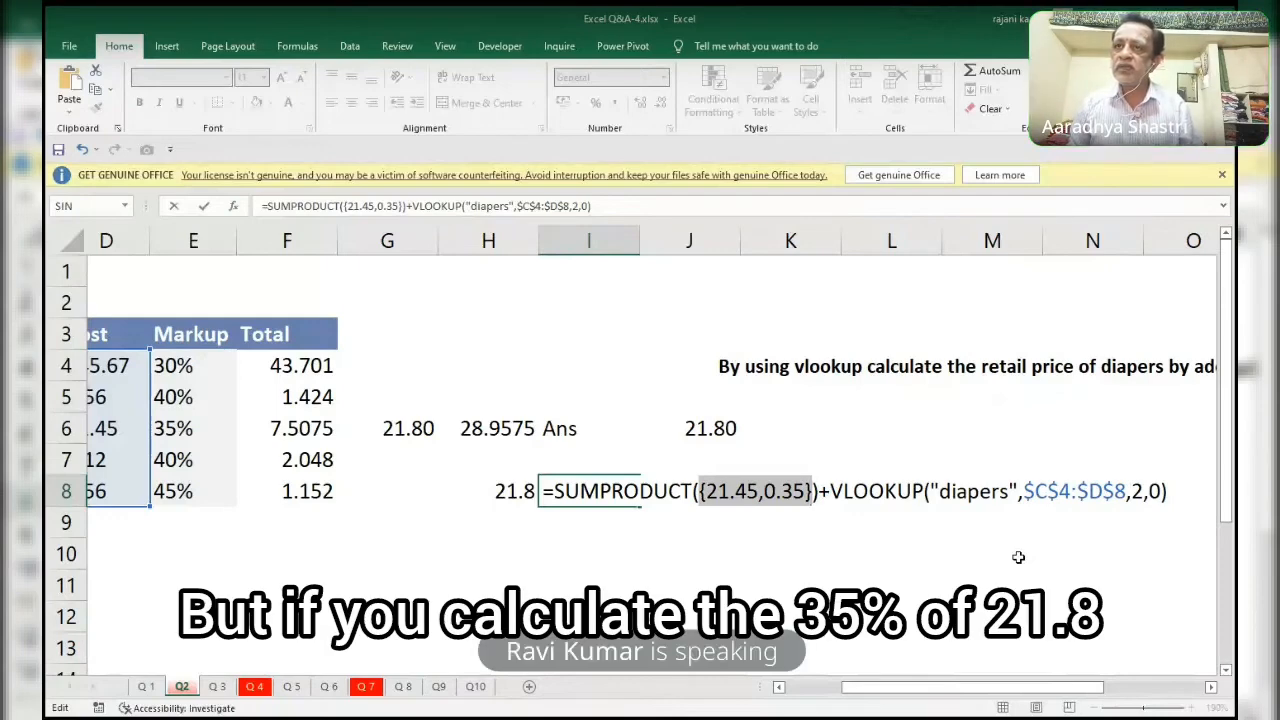
{"action": "key", "text": "ctrl+z"}
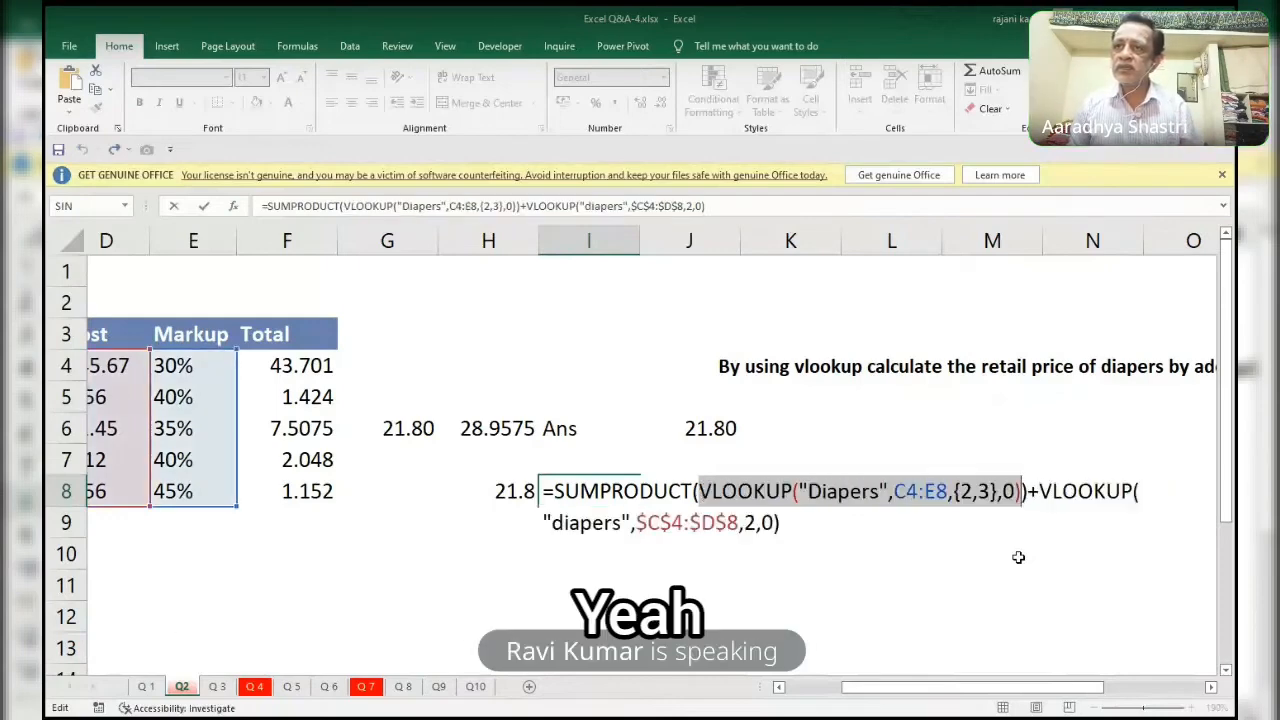
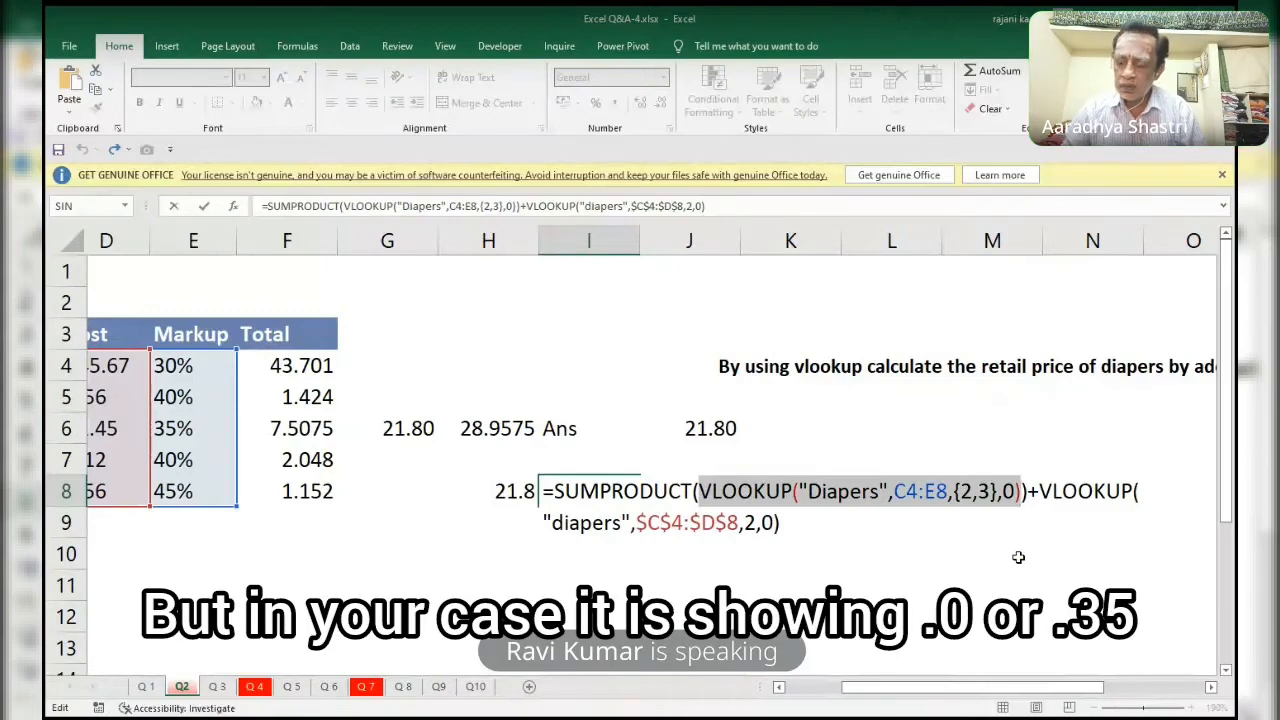
Evaluate the first VLOOKUP inside SUMPRODUCT in I8 once more, restore its text, and leave the cell for J8.
{"action": "key", "text": "F9"}
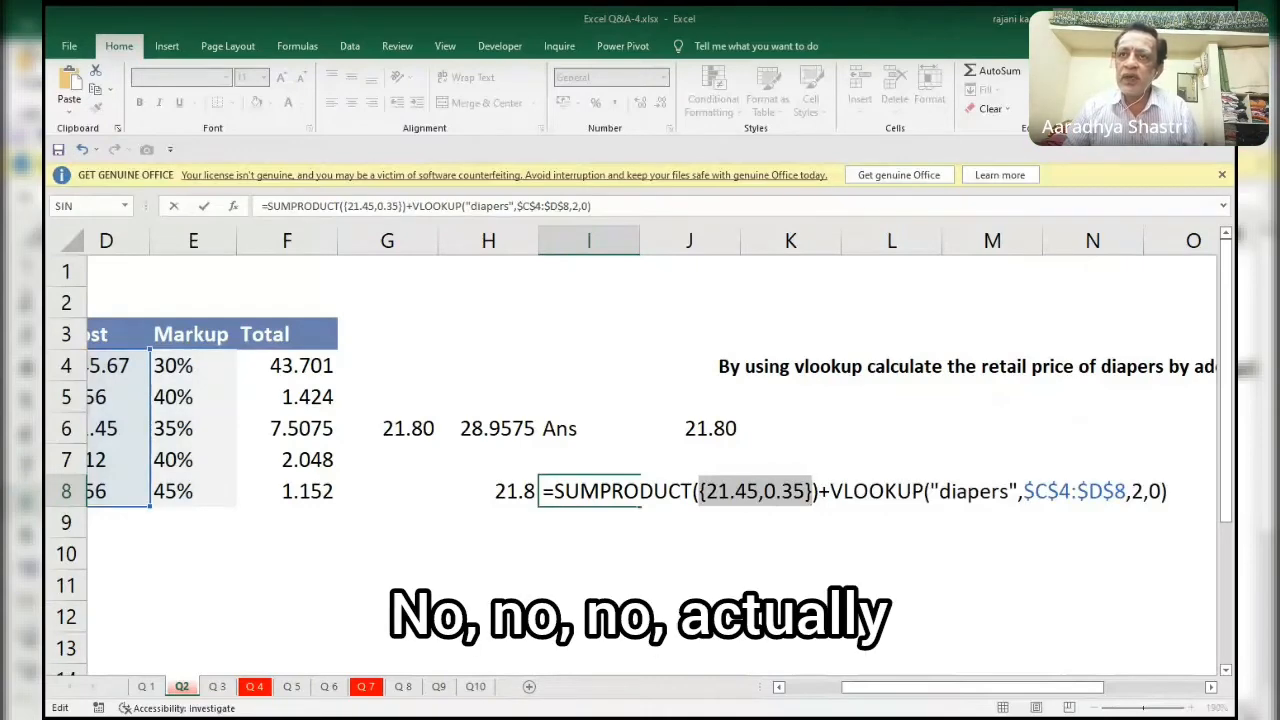
{"action": "key", "text": "ctrl+z"}
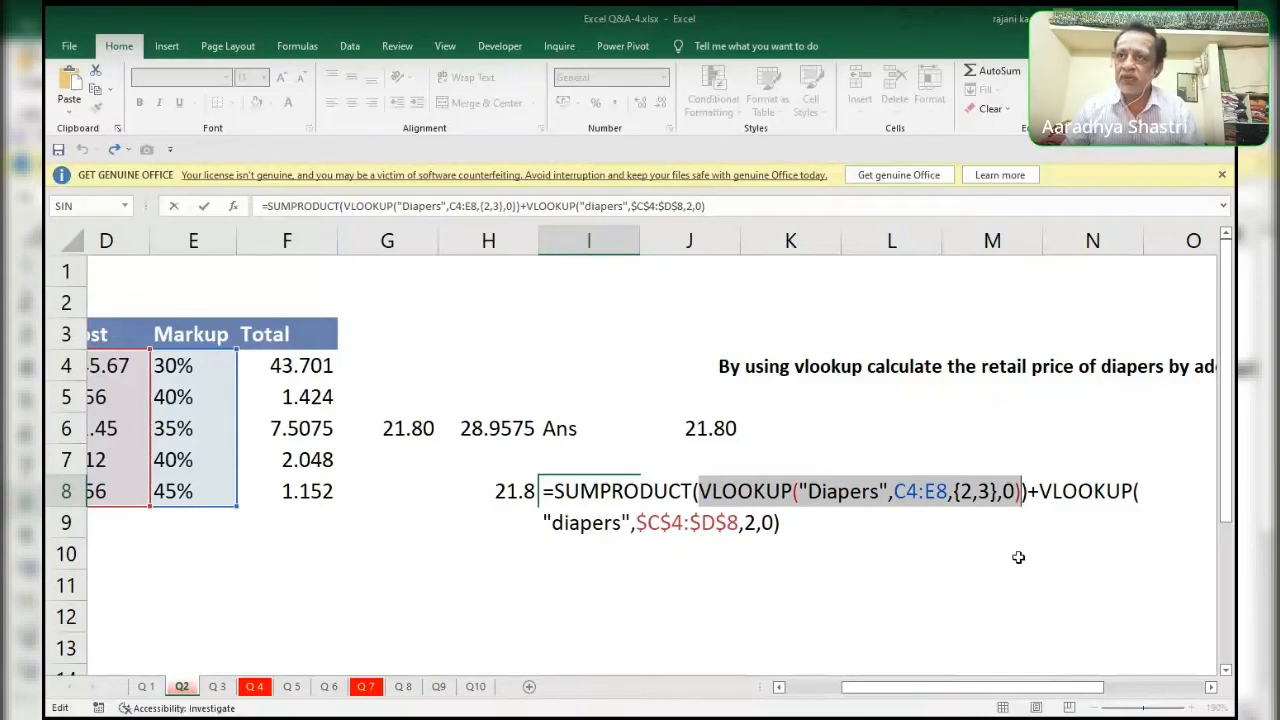
{"action": "key", "text": "ctrl+Return"}
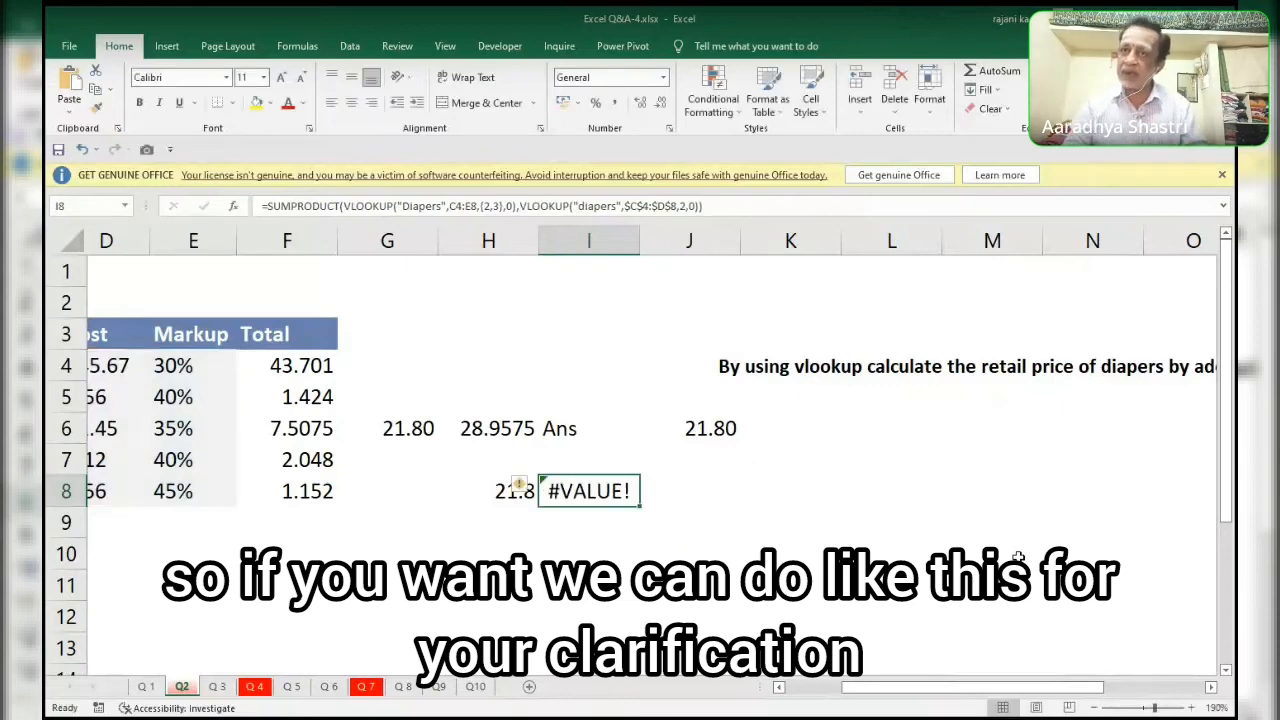
{"action": "key", "text": "Right"}
{"action": "type", "text": "=VLOOKUP("}
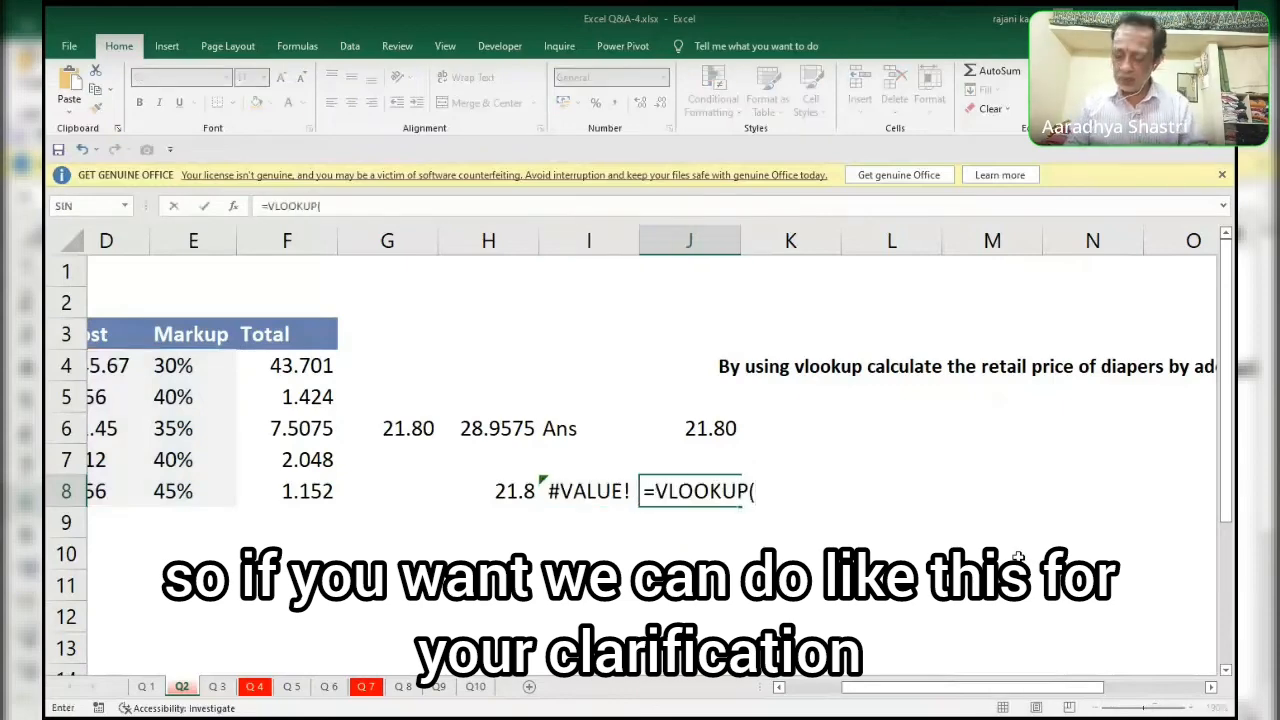
{"action": "type", "text": "\"daip"}
{"action": "key", "text": "BackSpace"}
{"action": "key", "text": "BackSpace"}
{"action": "key", "text": "BackSpace"}
{"action": "key", "text": "BackSpace"}
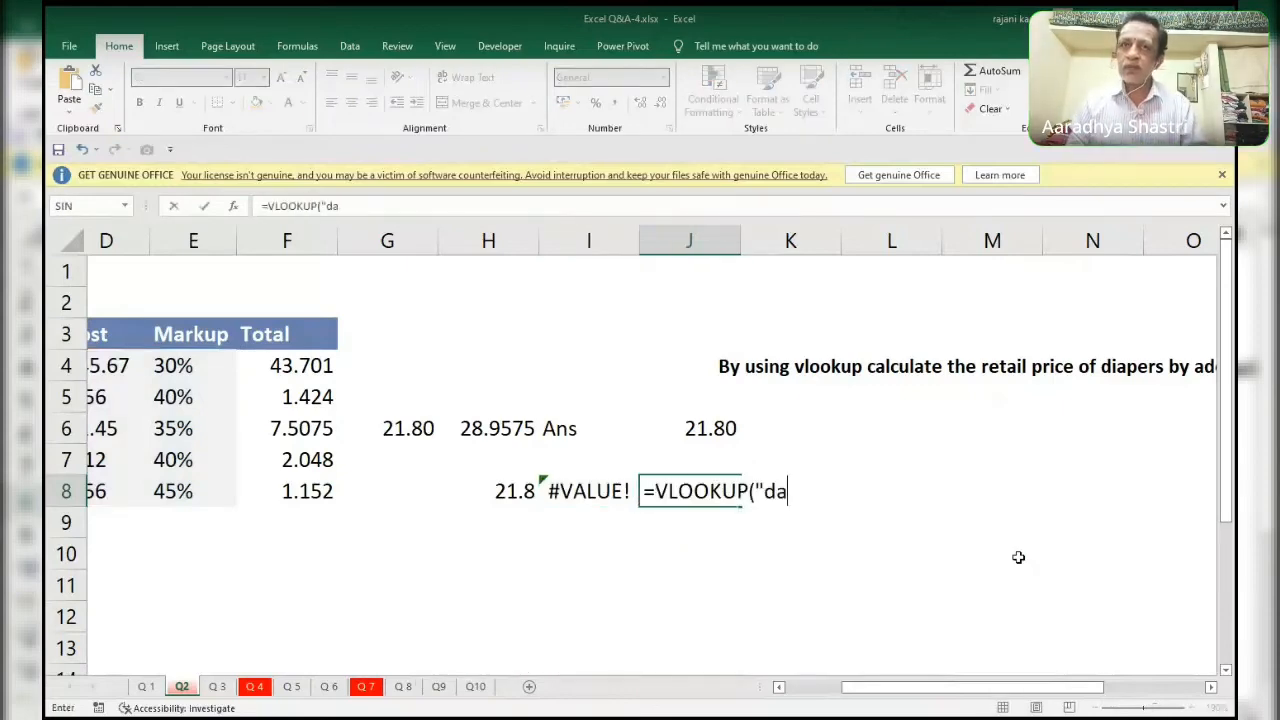
{"action": "key", "text": "Escape"}
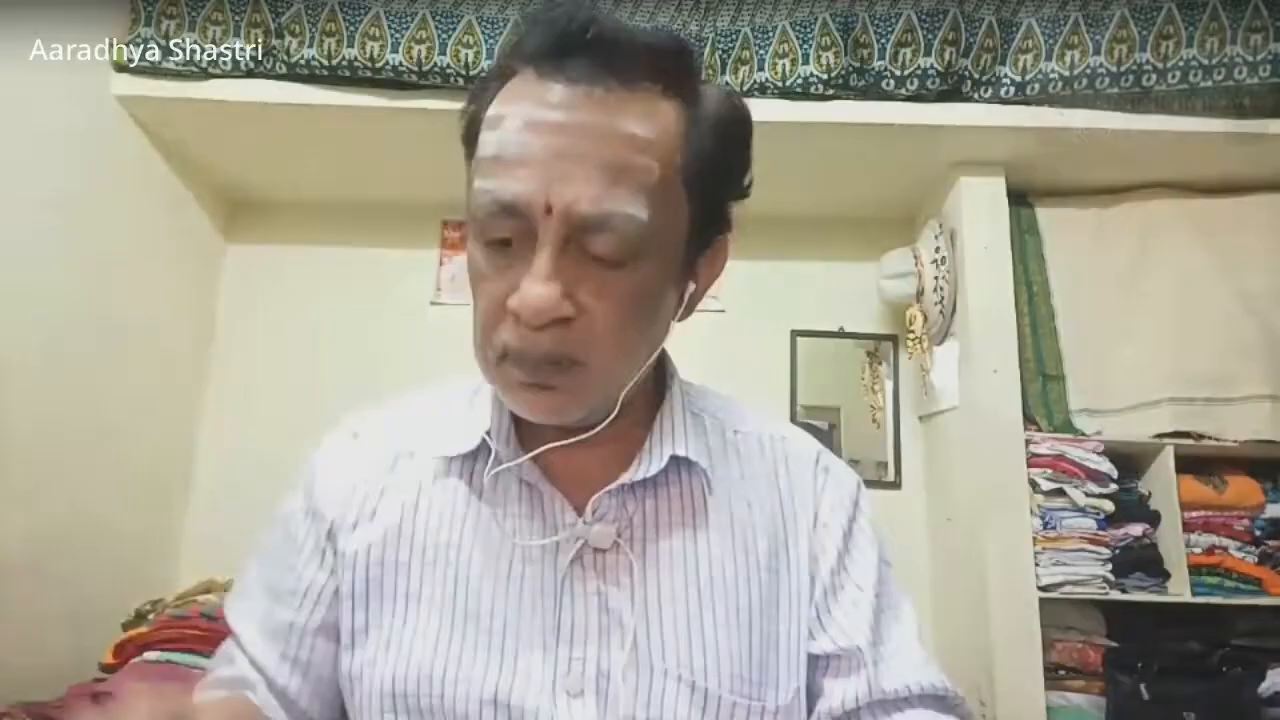
Start a VLOOKUP formula in J8 with "Diapers" as the lookup value.
{"action": "scroll", "coordinate": [640, 450], "scroll_direction": "left", "scroll_amount": 3}
{"action": "type", "text": "=vl"}
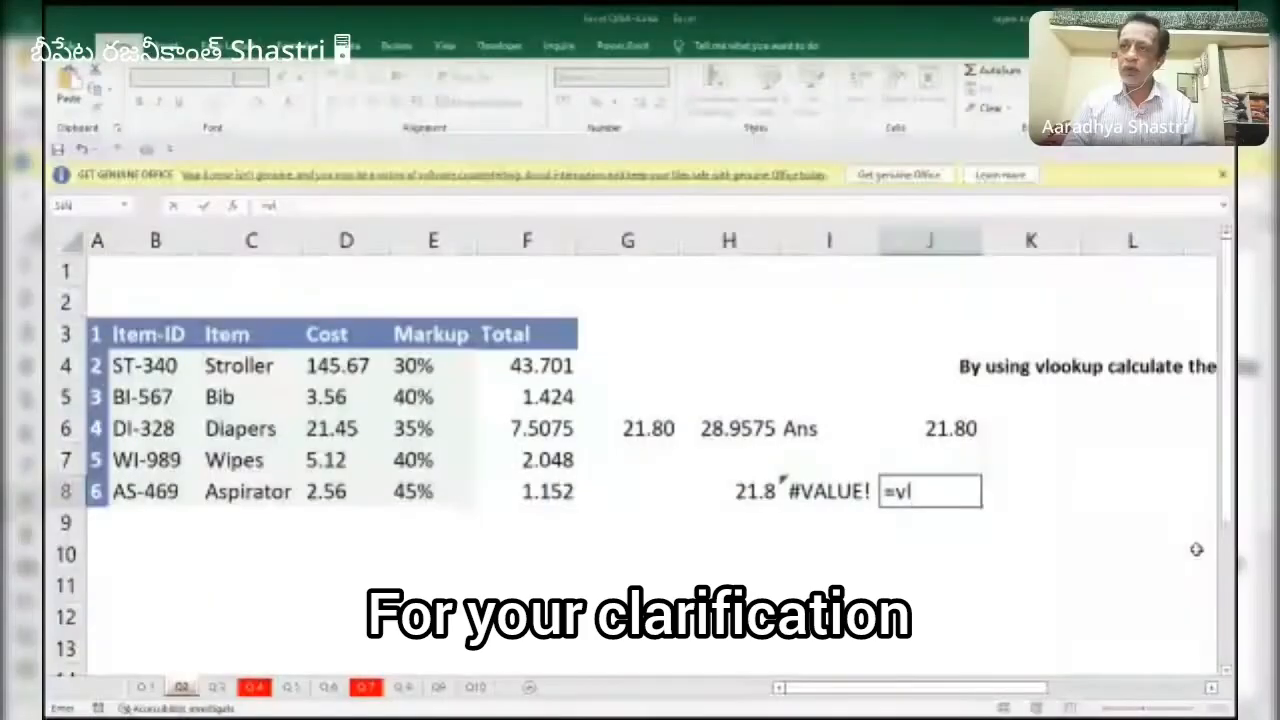
{"action": "key", "text": "Tab"}
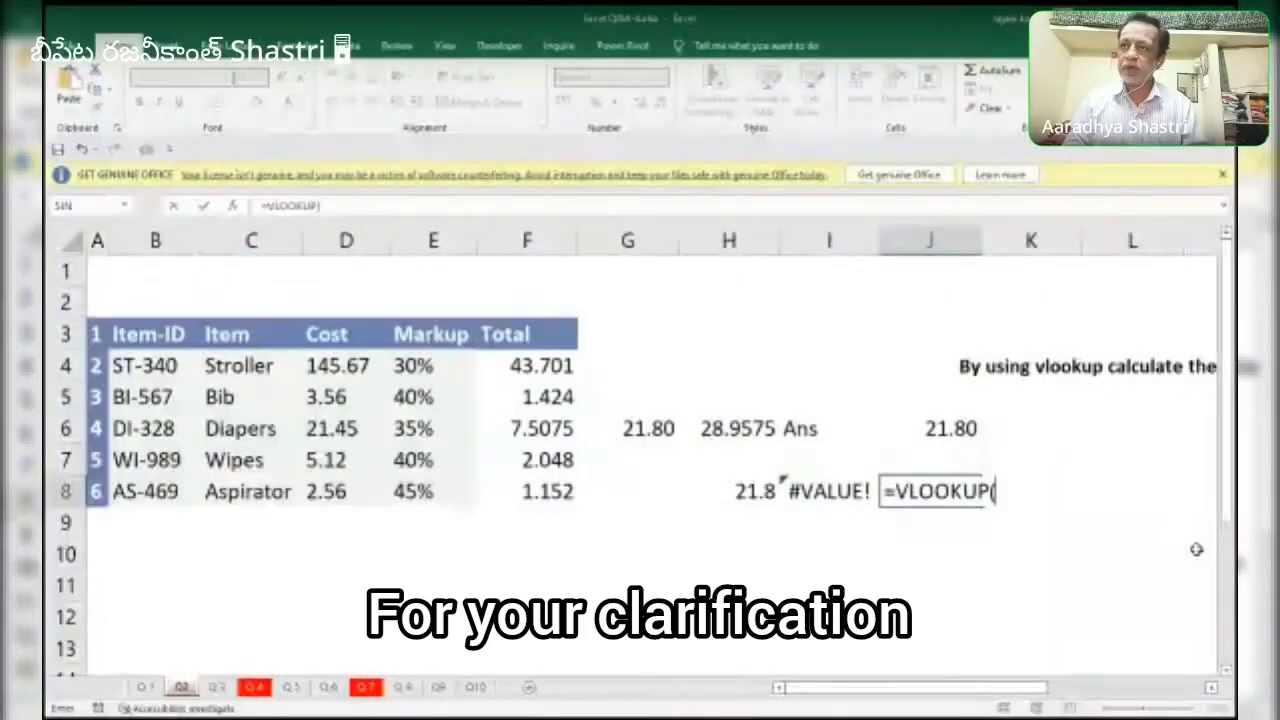
{"action": "type", "text": "\"Dai"}
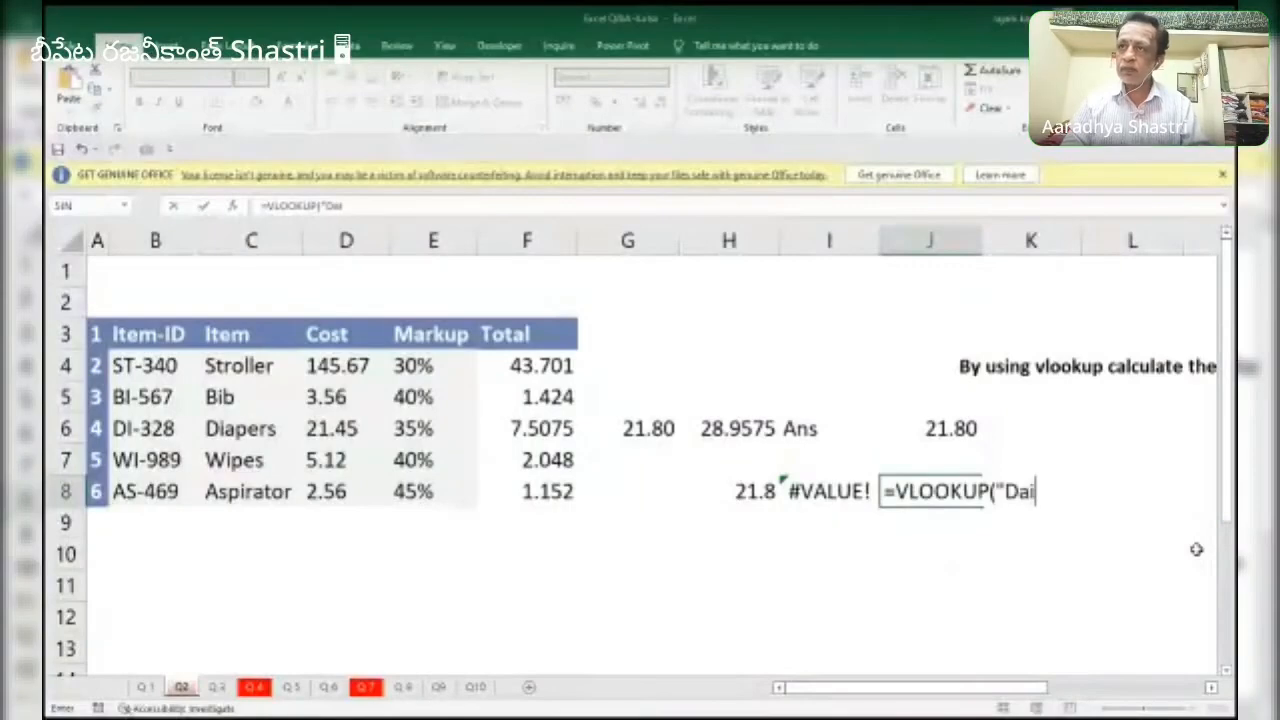
{"action": "key", "text": "BackSpace"}
{"action": "type", "text": "iap"}
{"action": "key", "text": "BackSpace"}
{"action": "key", "text": "BackSpace"}
{"action": "key", "text": "BackSpace"}
{"action": "key", "text": "BackSpace"}
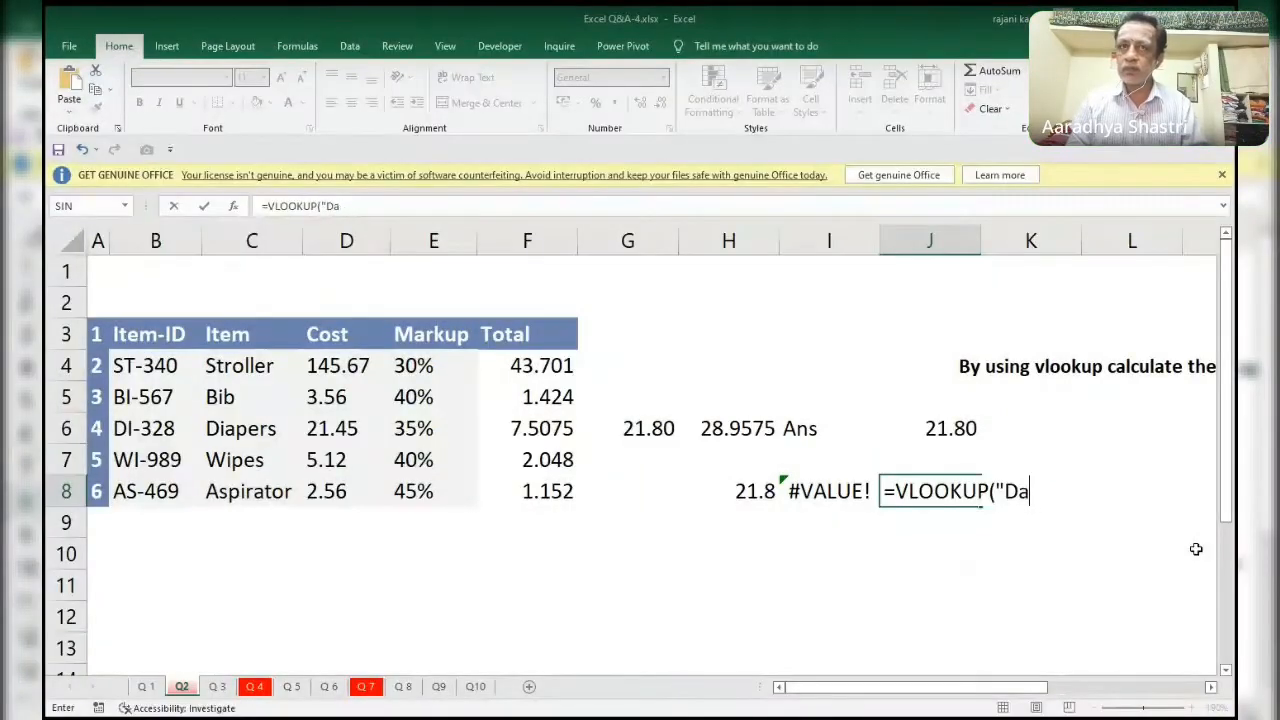
{"action": "type", "text": "iapers"}
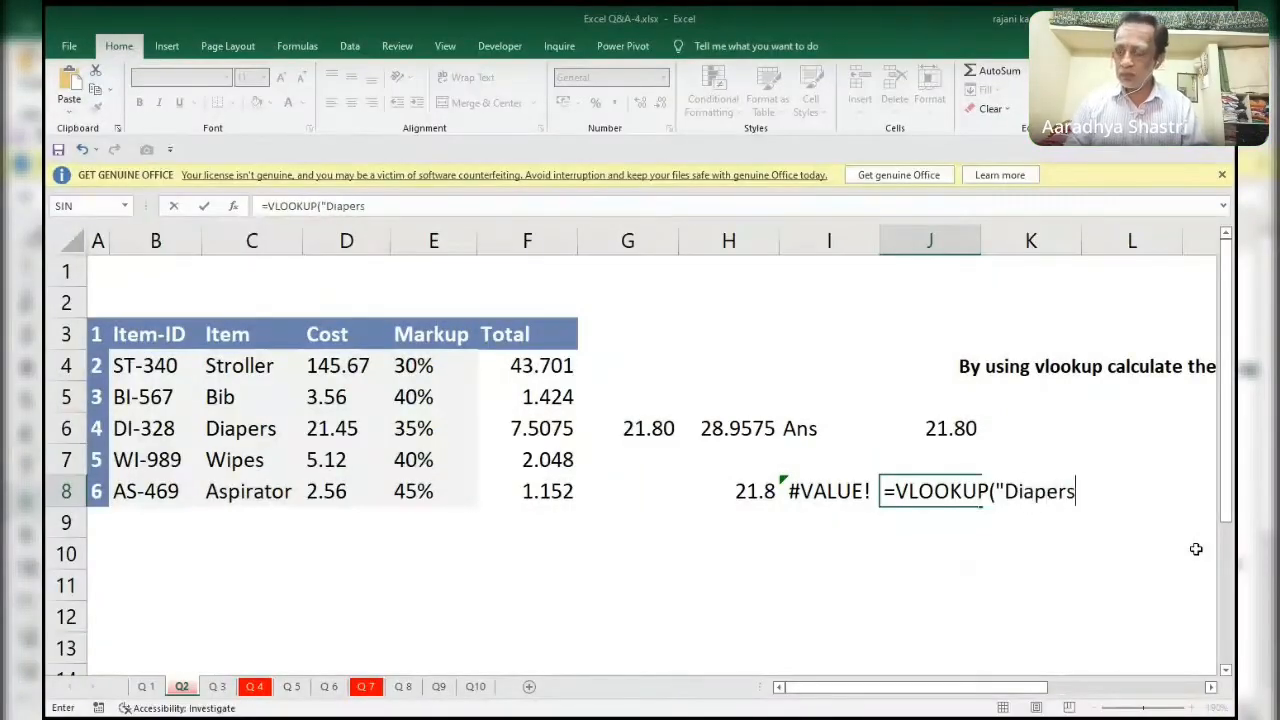
{"action": "type", "text": "\","}
Give the VLOOKUP in J8 the absolute table range $C$4:$E$8 and column index 2.
{"action": "key", "text": "Left"}
{"action": "key", "text": "Left"}
{"action": "key", "text": "Left"}
{"action": "key", "text": "Left"}
{"action": "key", "text": "Left"}
{"action": "key", "text": "Left"}
{"action": "key", "text": "Left"}
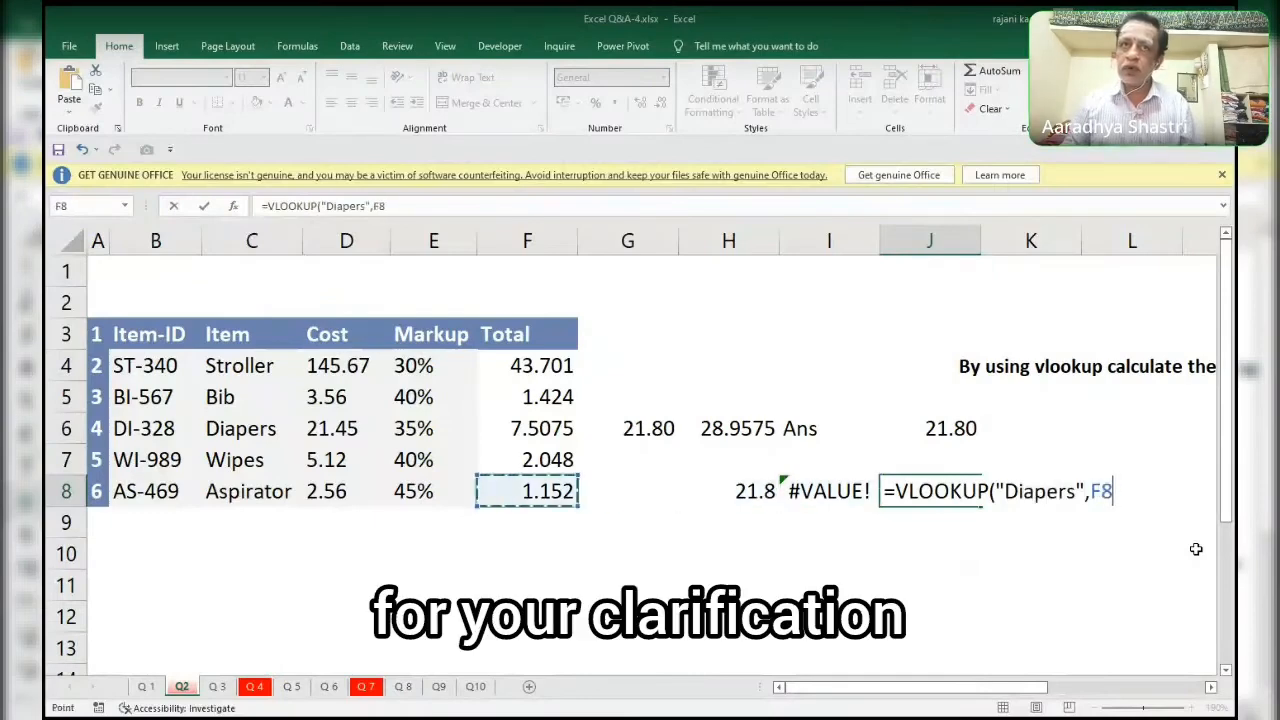
{"action": "key", "text": "Up"}
{"action": "key", "text": "Up"}
{"action": "key", "text": "Up"}
{"action": "key", "text": "Up"}
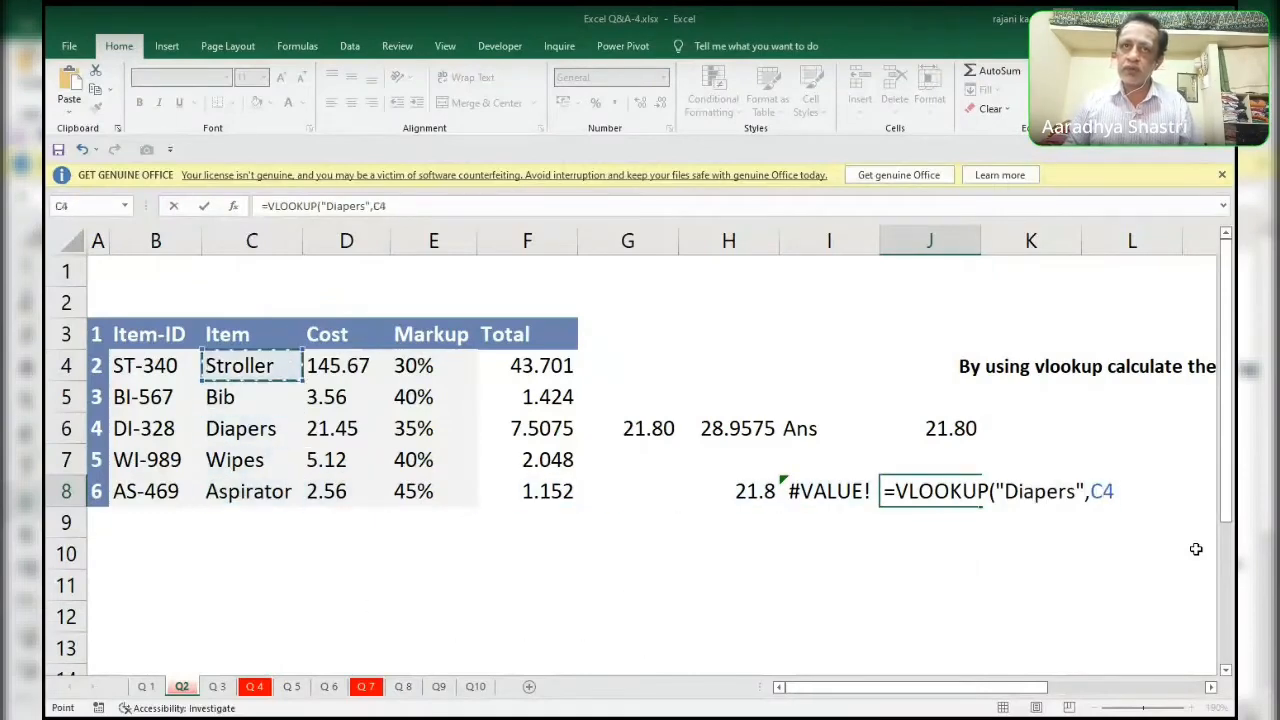
{"action": "key", "text": "shift+Right"}
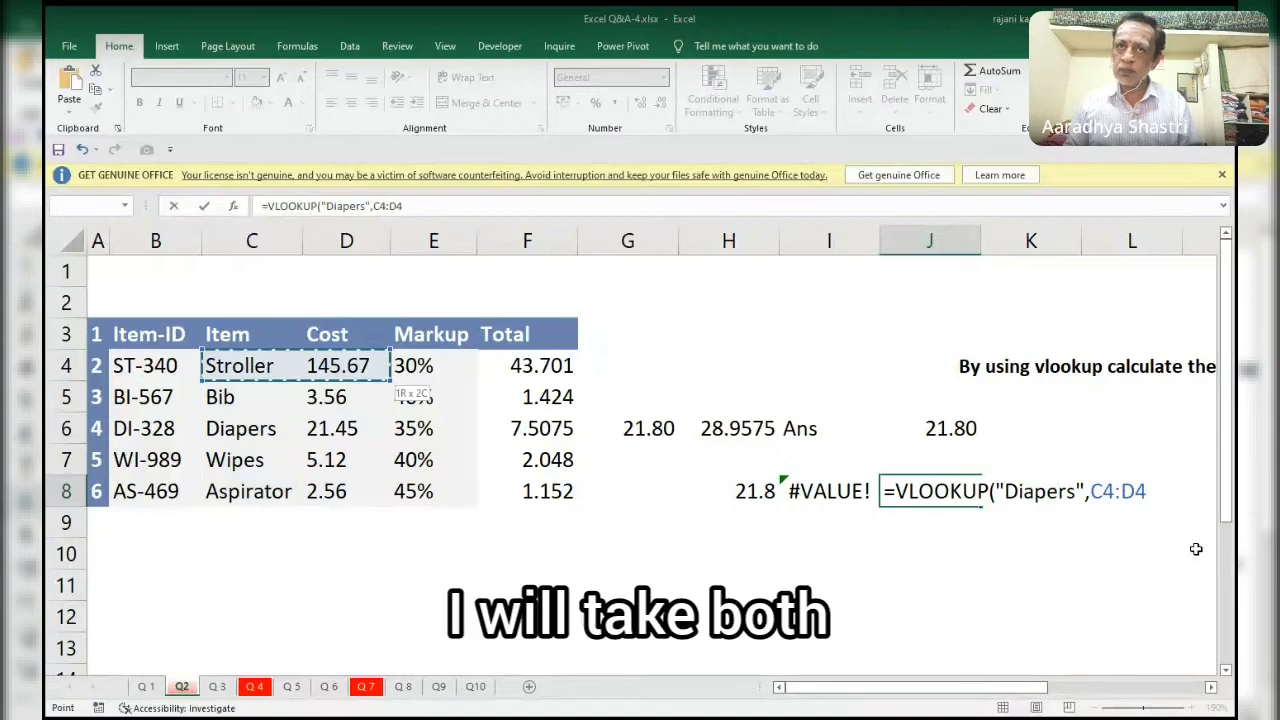
{"action": "key", "text": "shift+Right"}
{"action": "key", "text": "shift+Down"}
{"action": "key", "text": "shift+Down"}
{"action": "key", "text": "shift+Down"}
{"action": "key", "text": "shift+Down"}
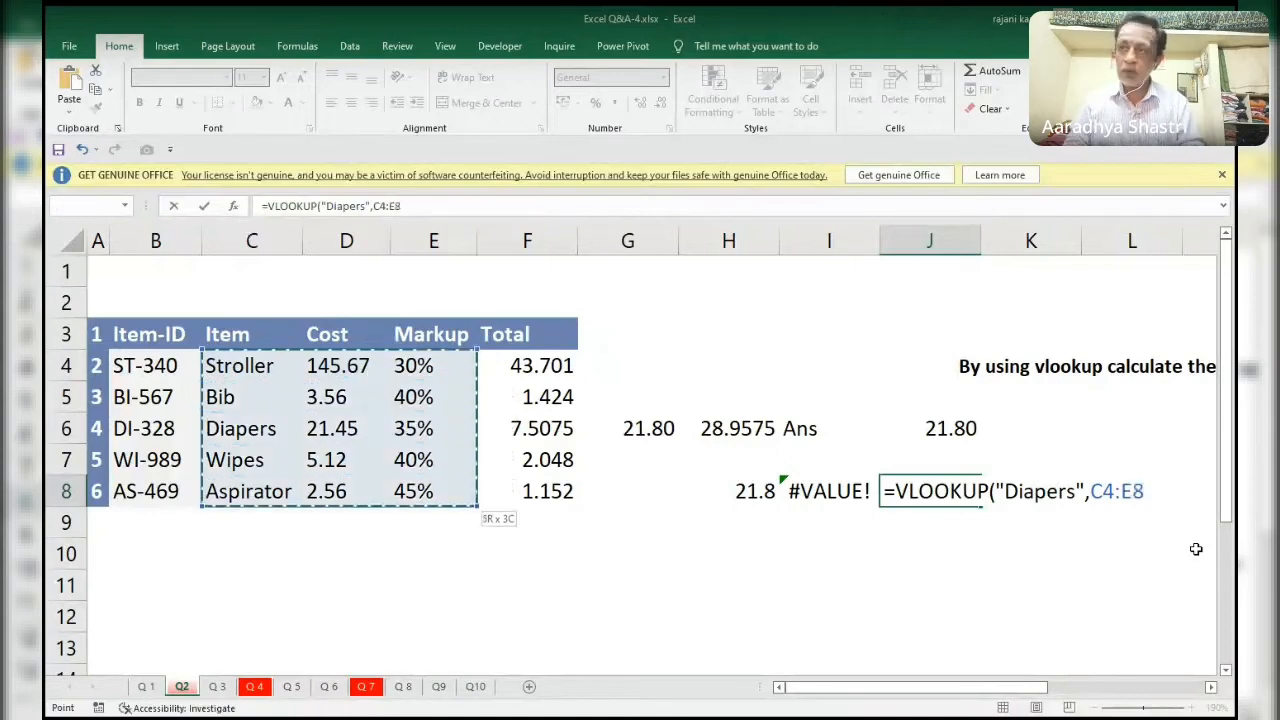
{"action": "key", "text": "F4"}
{"action": "type", "text": ",2"}
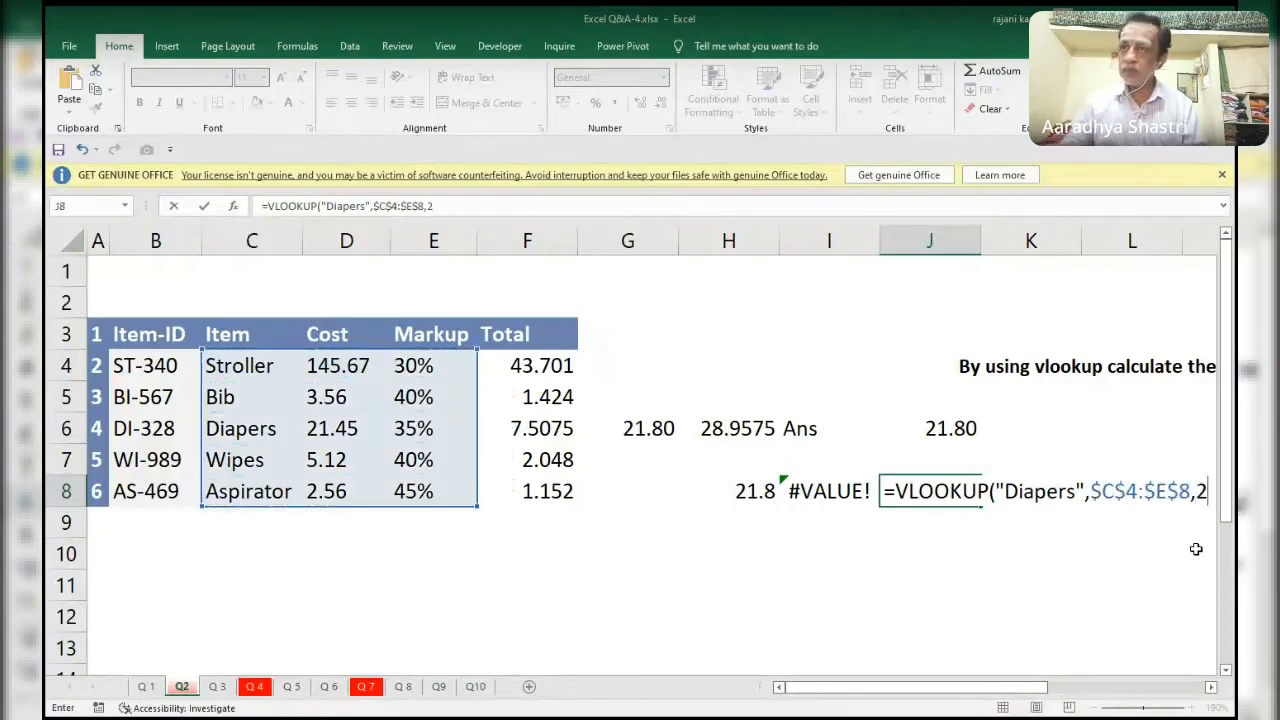
{"action": "type", "text": ")*"}
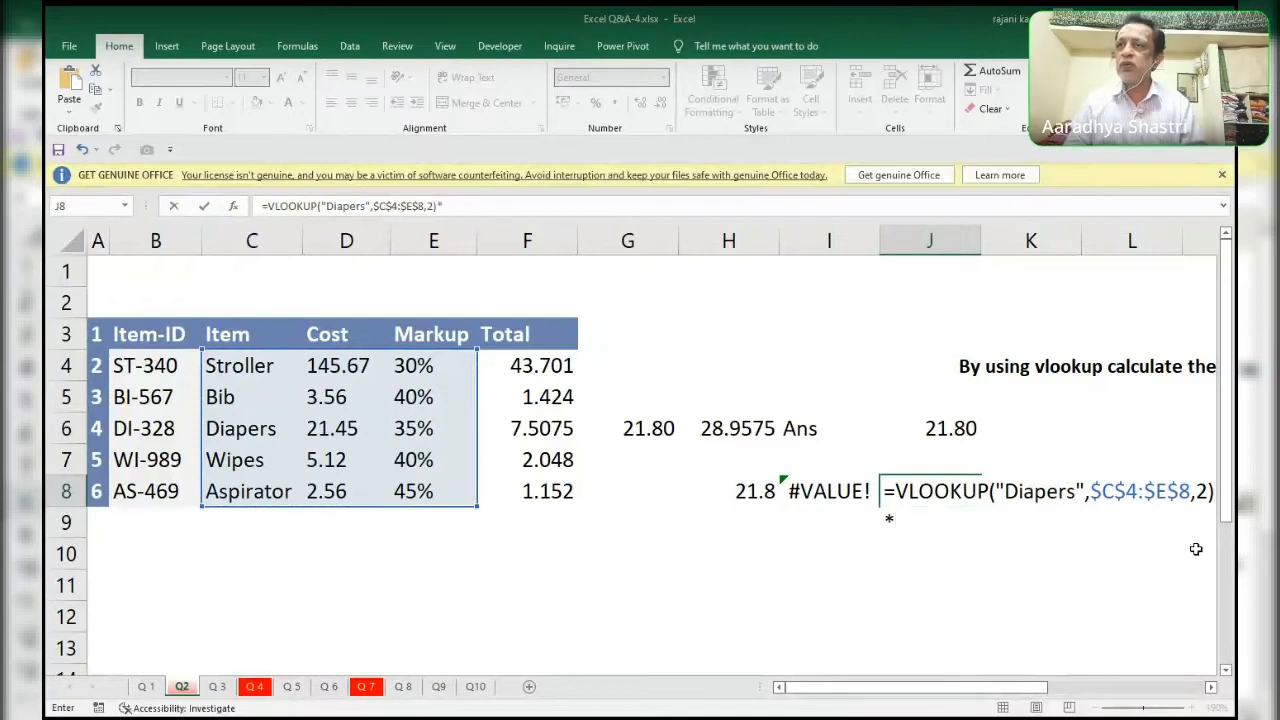
{"action": "type", "text": "vl"}
Close the first VLOOKUP in J8 and multiply it by a second VLOOKUP with the lookup value "Diapers".
{"action": "key", "text": "Tab"}
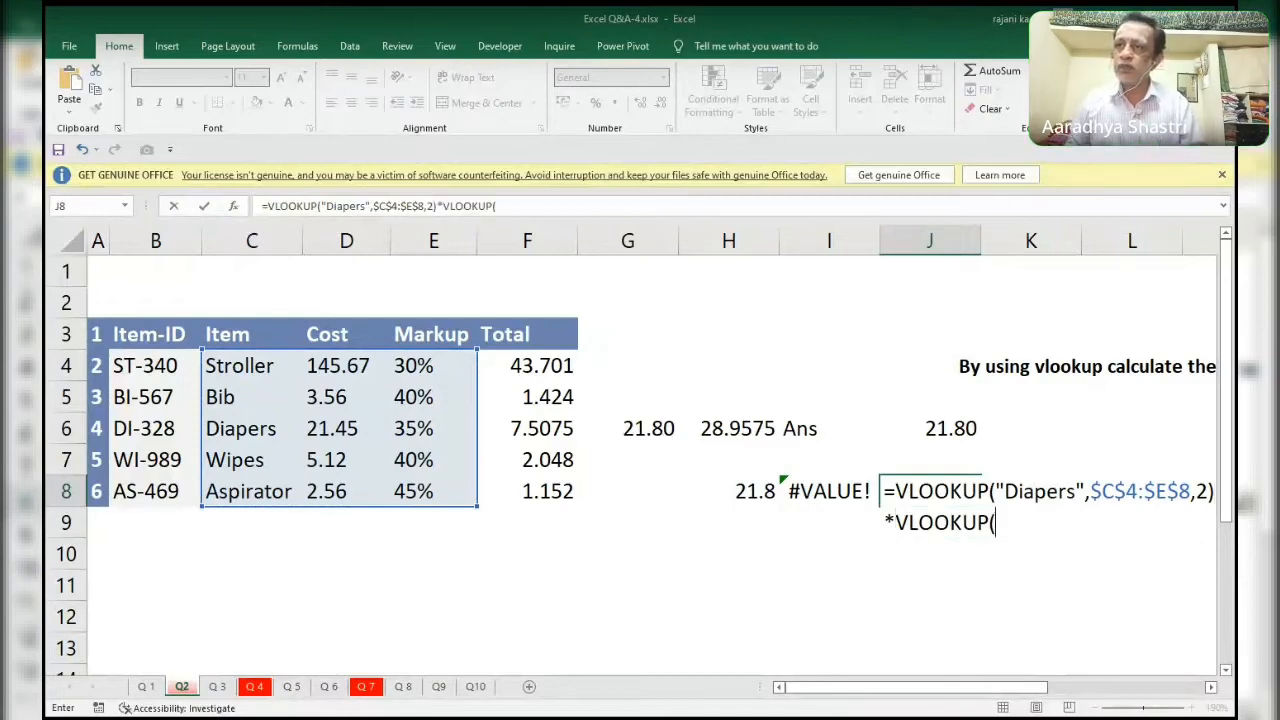
{"action": "type", "text": "\""}
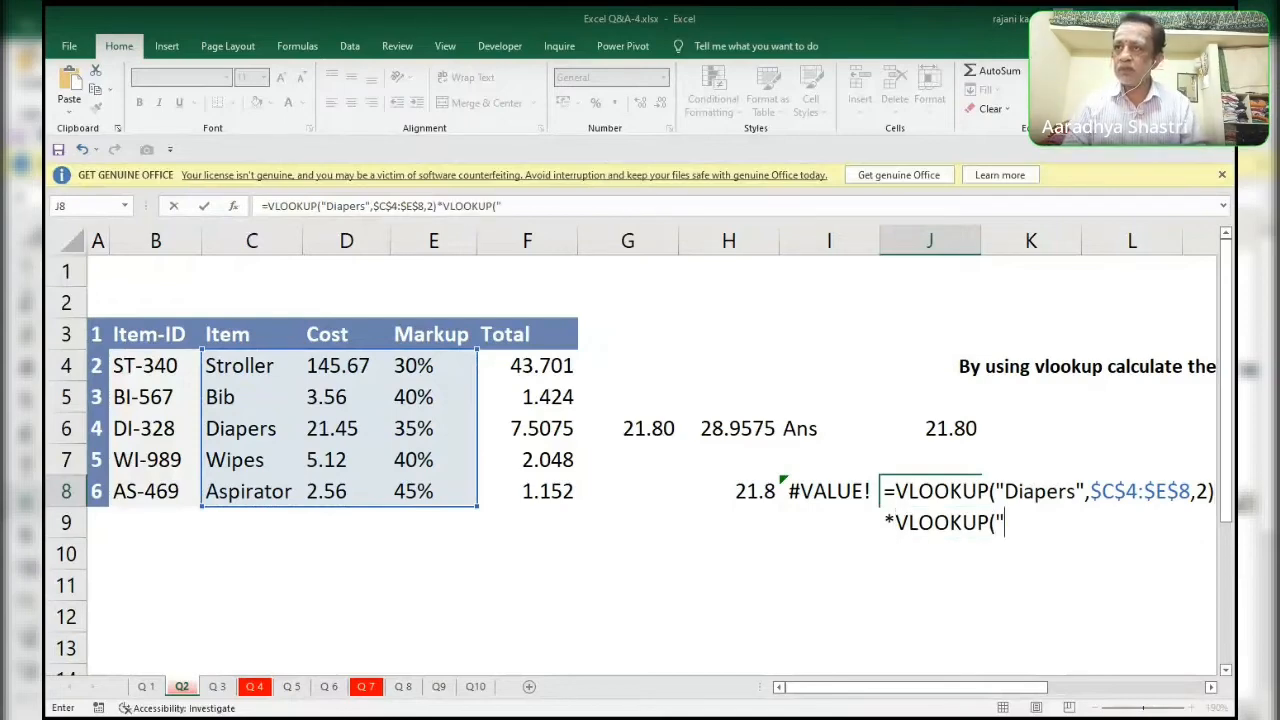
{"action": "type", "text": "Dai"}
{"action": "key", "text": "BackSpace"}
{"action": "key", "text": "BackSpace"}
{"action": "type", "text": "ia"}
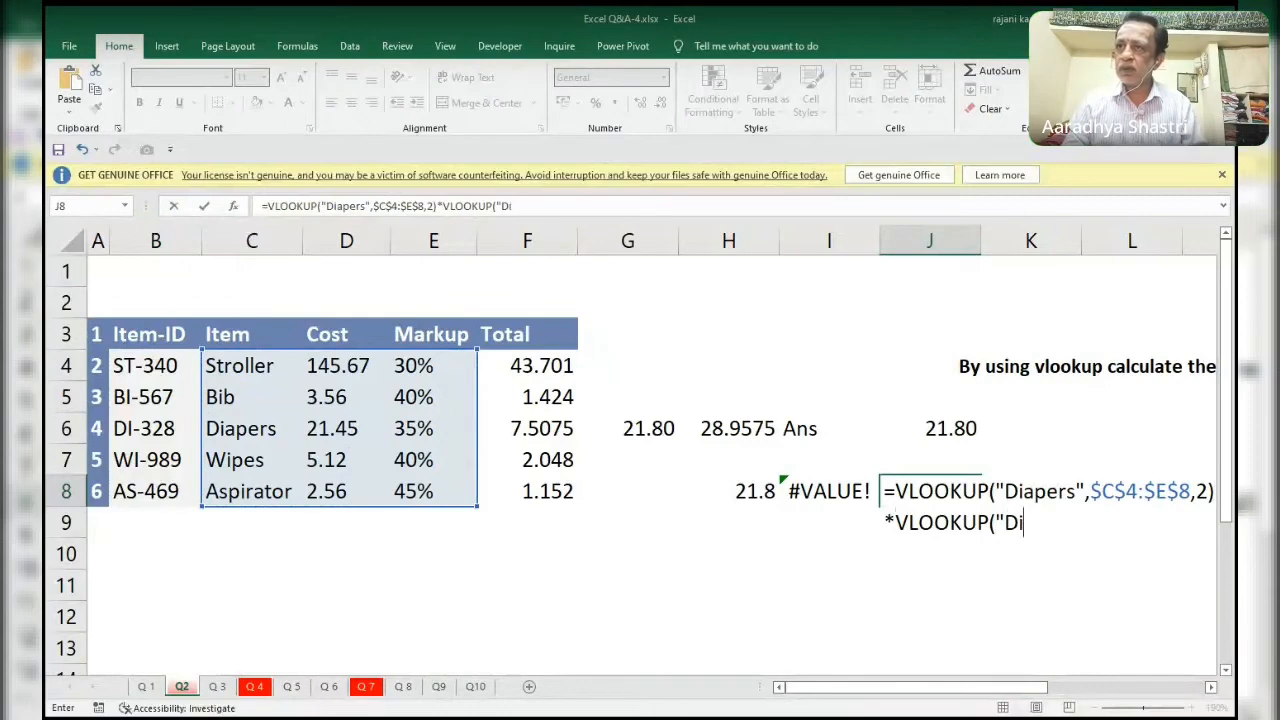
{"action": "type", "text": "per"}
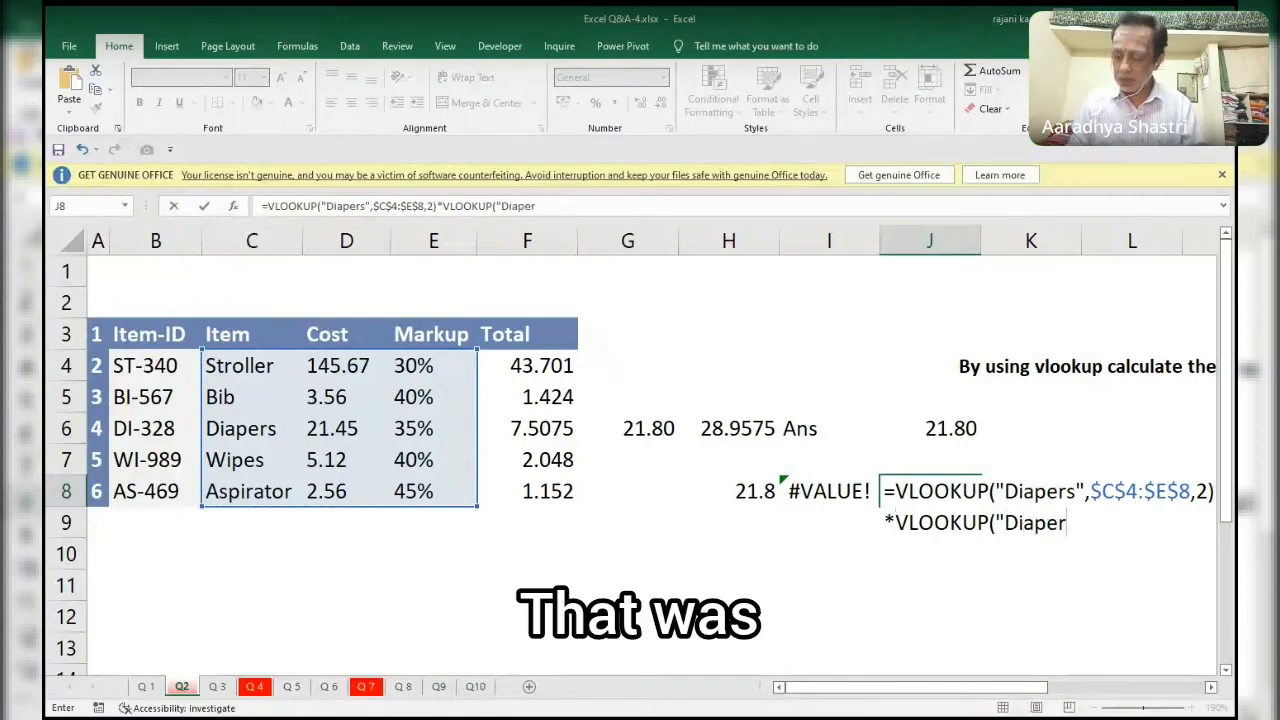
{"action": "type", "text": "s\","}
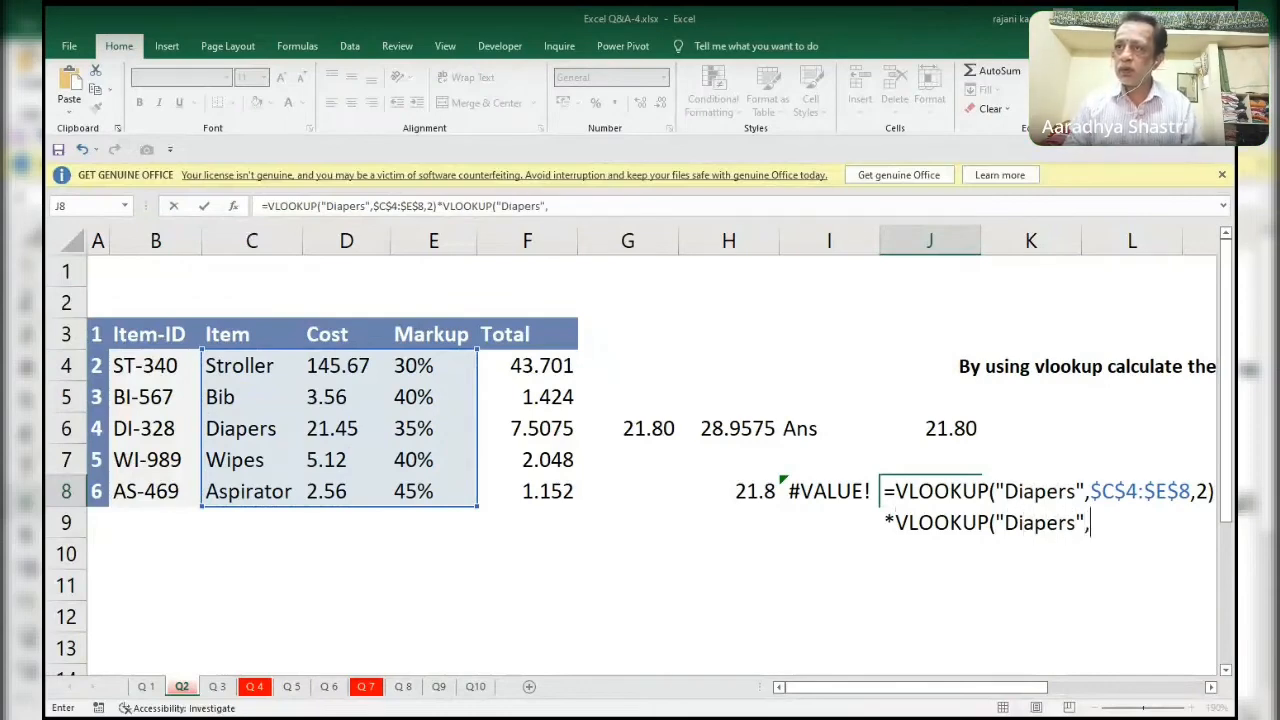
Set the second VLOOKUP's table range in J8 to the absolute range $C$4:$E$8.
{"action": "left_click", "coordinate": [233, 369]}
{"action": "key", "text": "shift+Right"}
{"action": "key", "text": "shift+Right"}
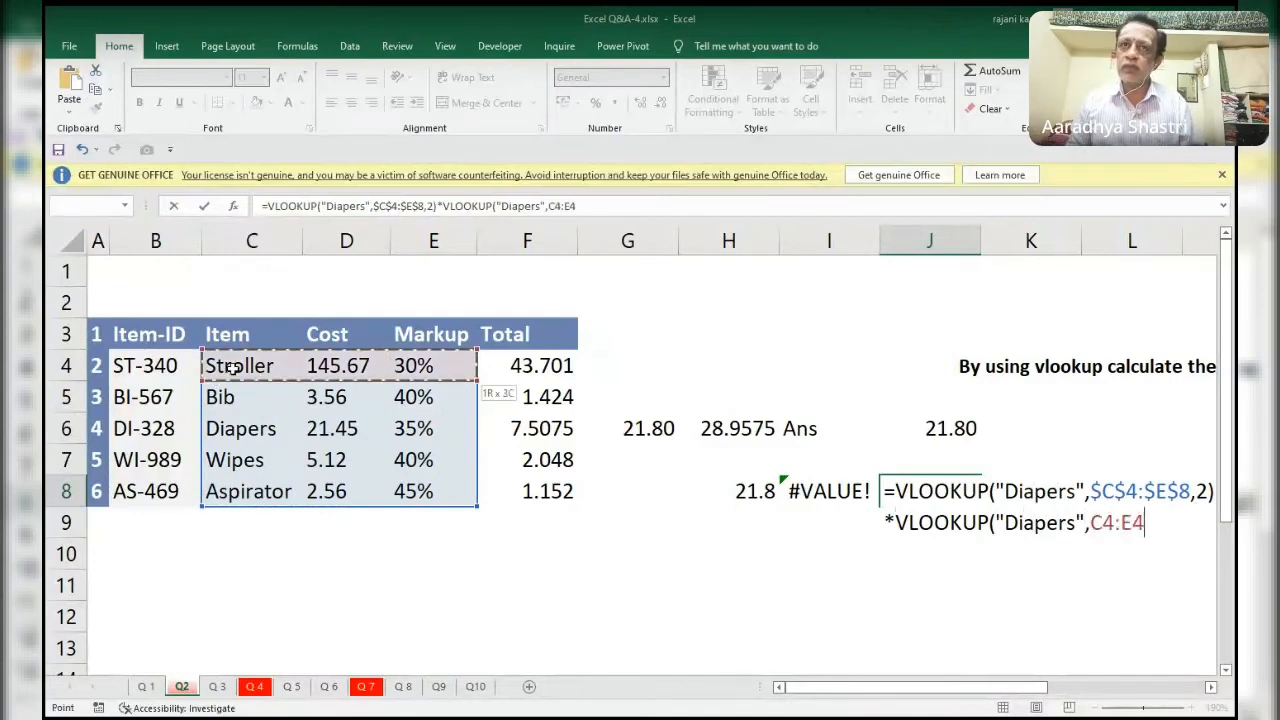
{"action": "key", "text": "shift+Down"}
{"action": "key", "text": "shift+Down"}
{"action": "key", "text": "shift+Down"}
{"action": "key", "text": "shift+Down"}
{"action": "key", "text": "F4"}
{"action": "type", "text": ","}
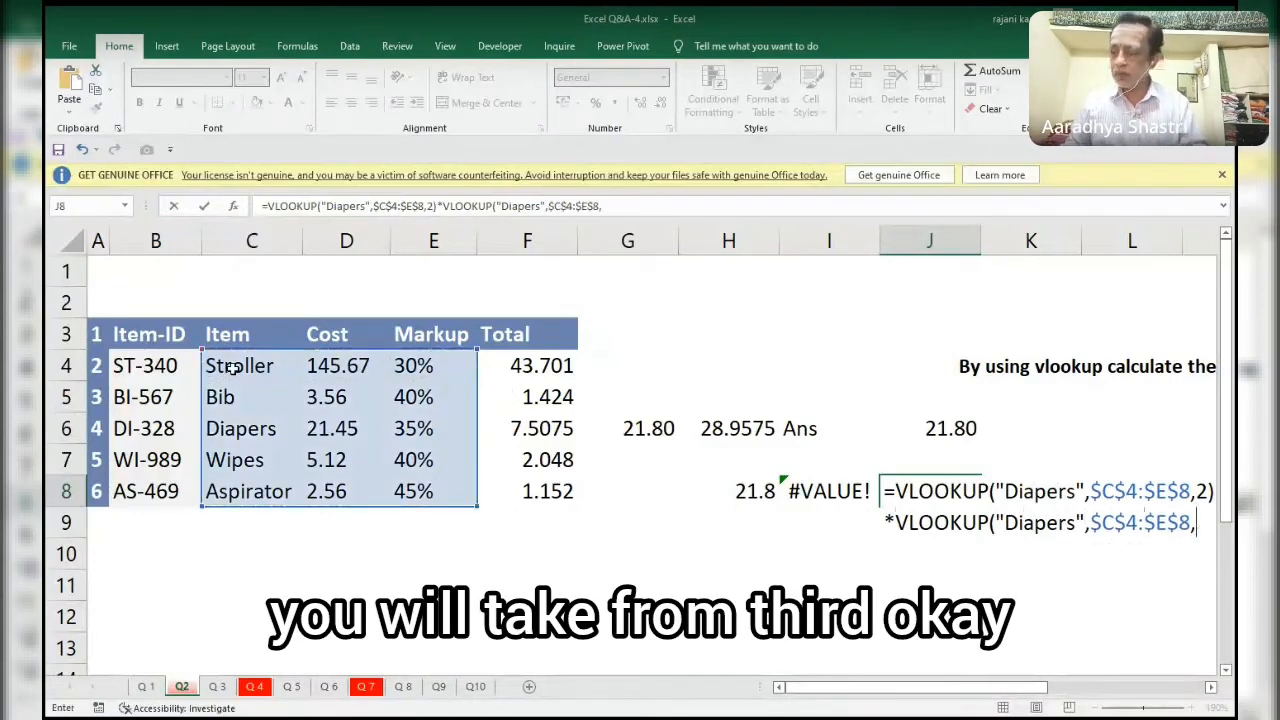
{"action": "type", "text": "3)"}
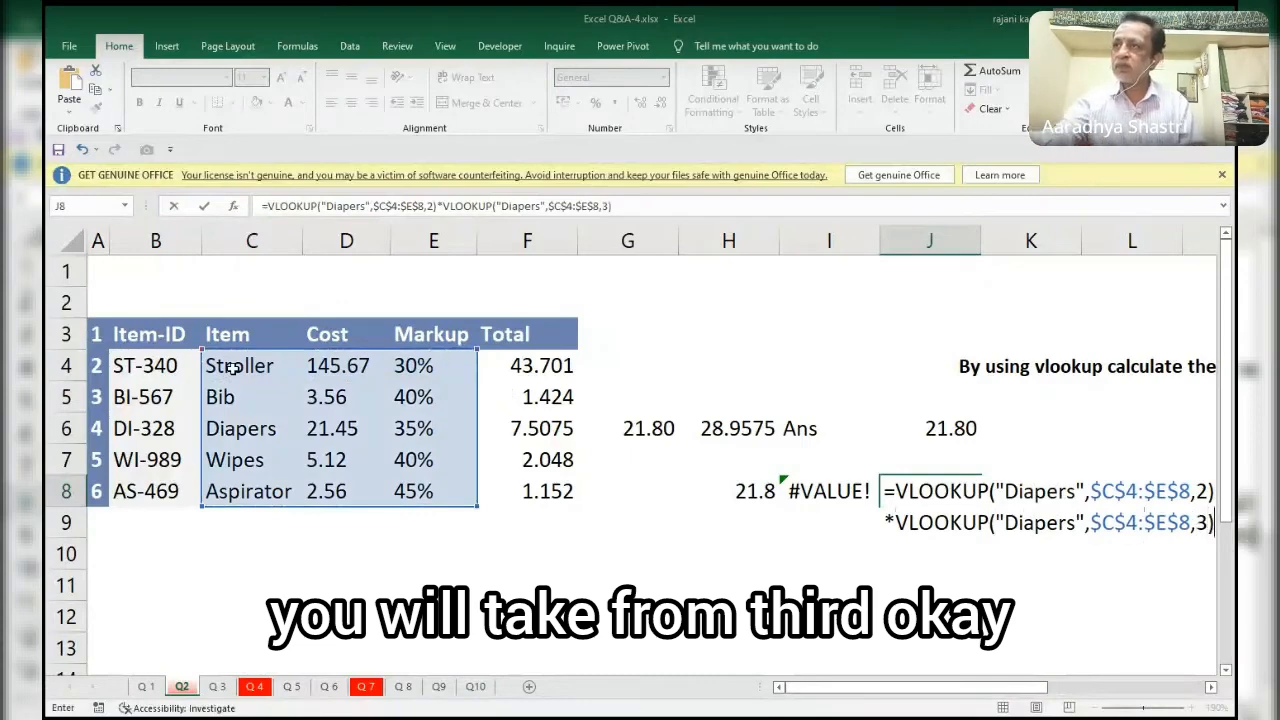
Finish the second VLOOKUP with column index 3 and exact match 0, and commit the J8 formula.
{"action": "left_click", "coordinate": [1209, 522]}
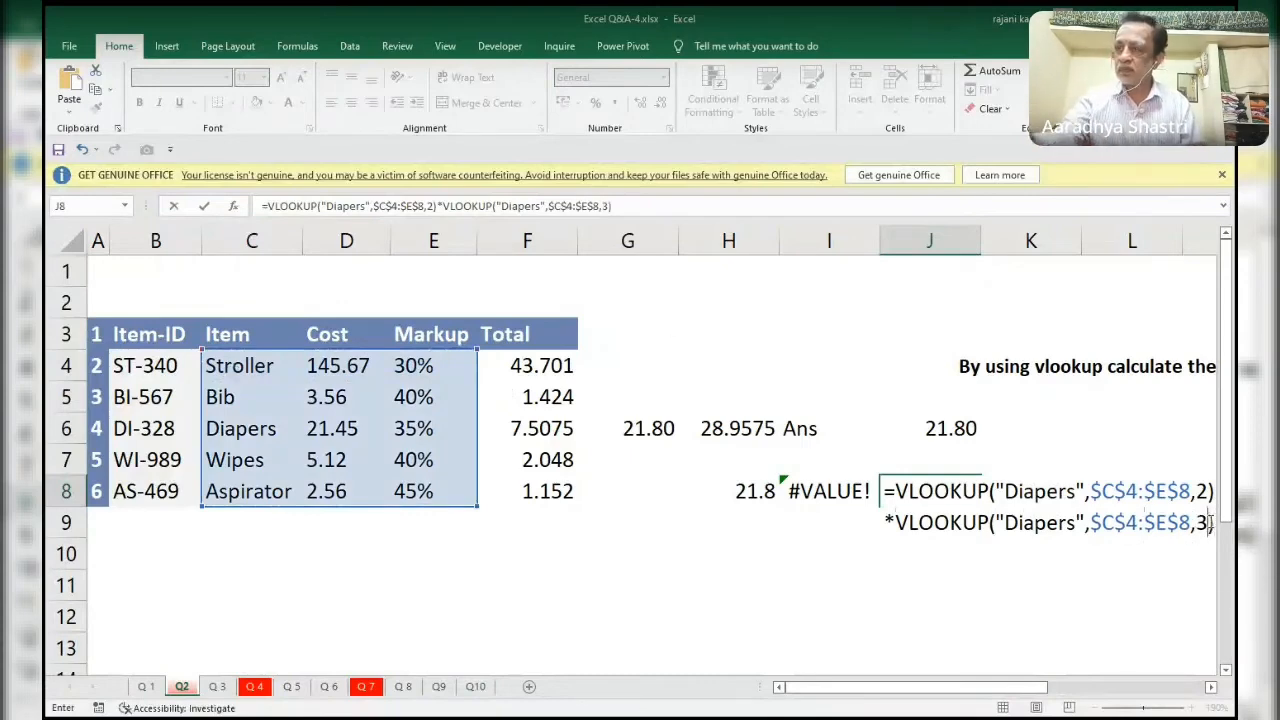
{"action": "type", "text": ",0"}
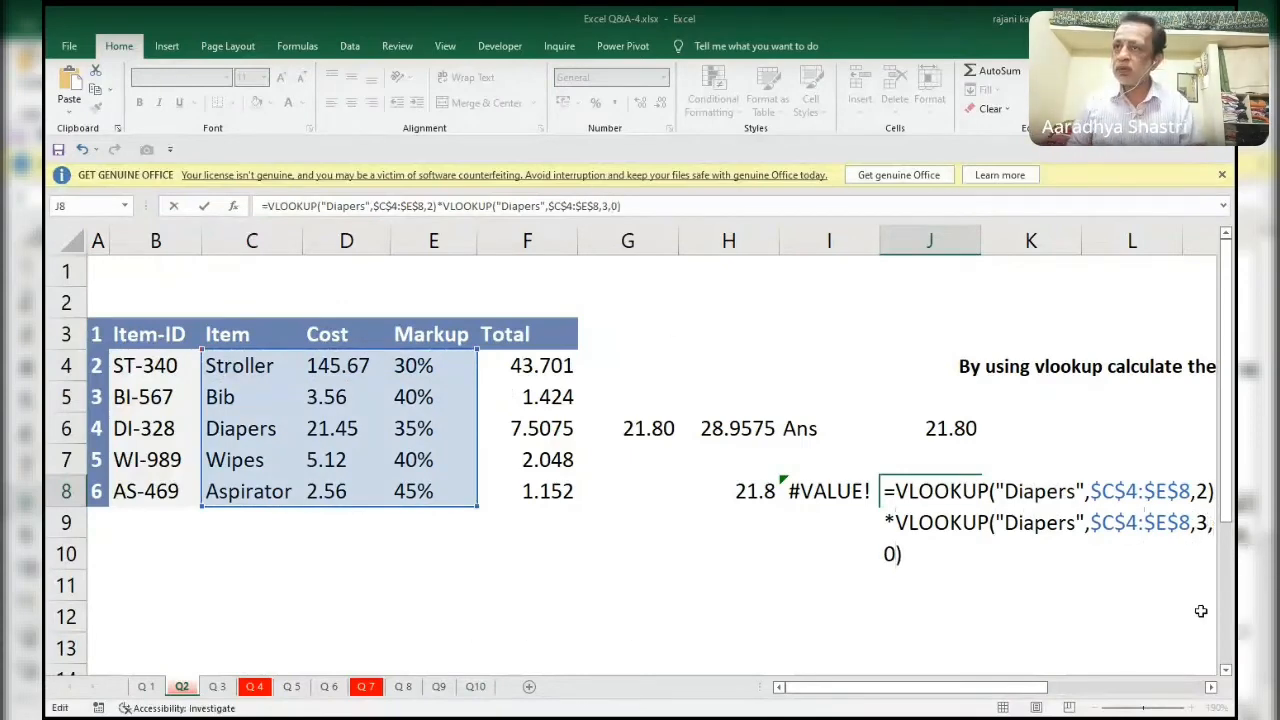
{"action": "key", "text": "F2"}
{"action": "key", "text": "Up"}
{"action": "key", "text": "Up"}
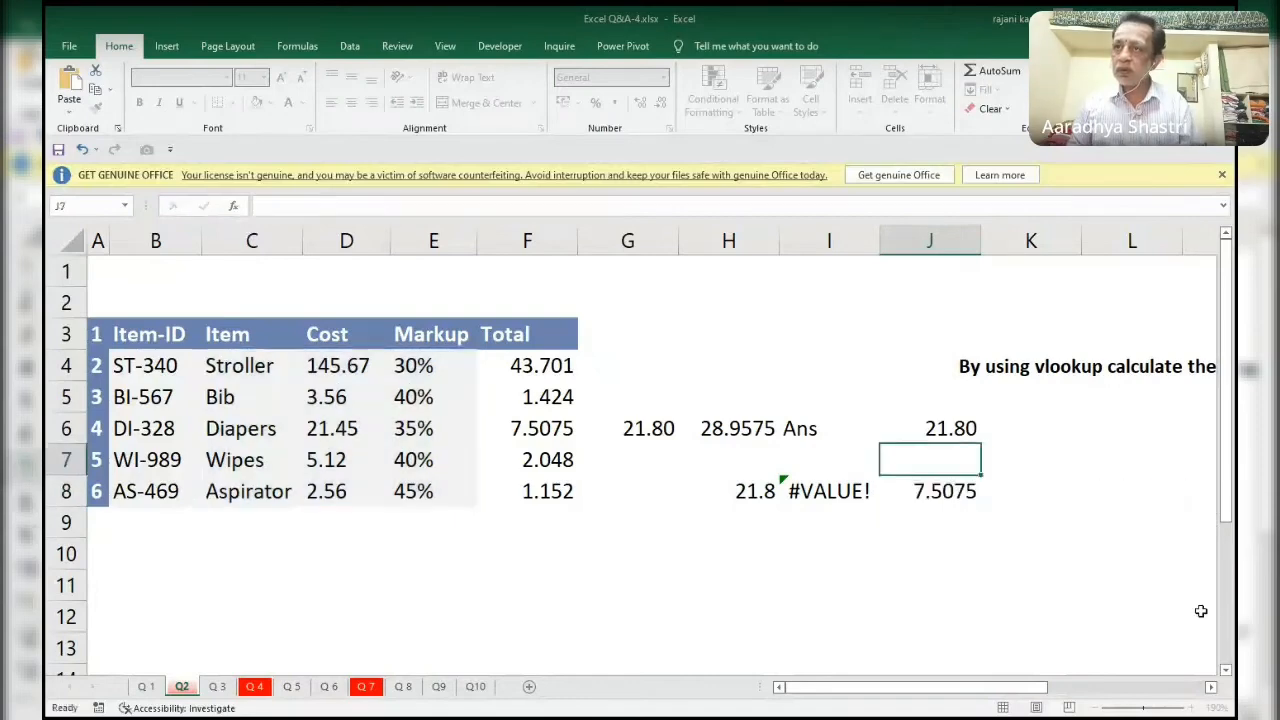
{"action": "key", "text": "Down"}
{"action": "key", "text": "Down"}
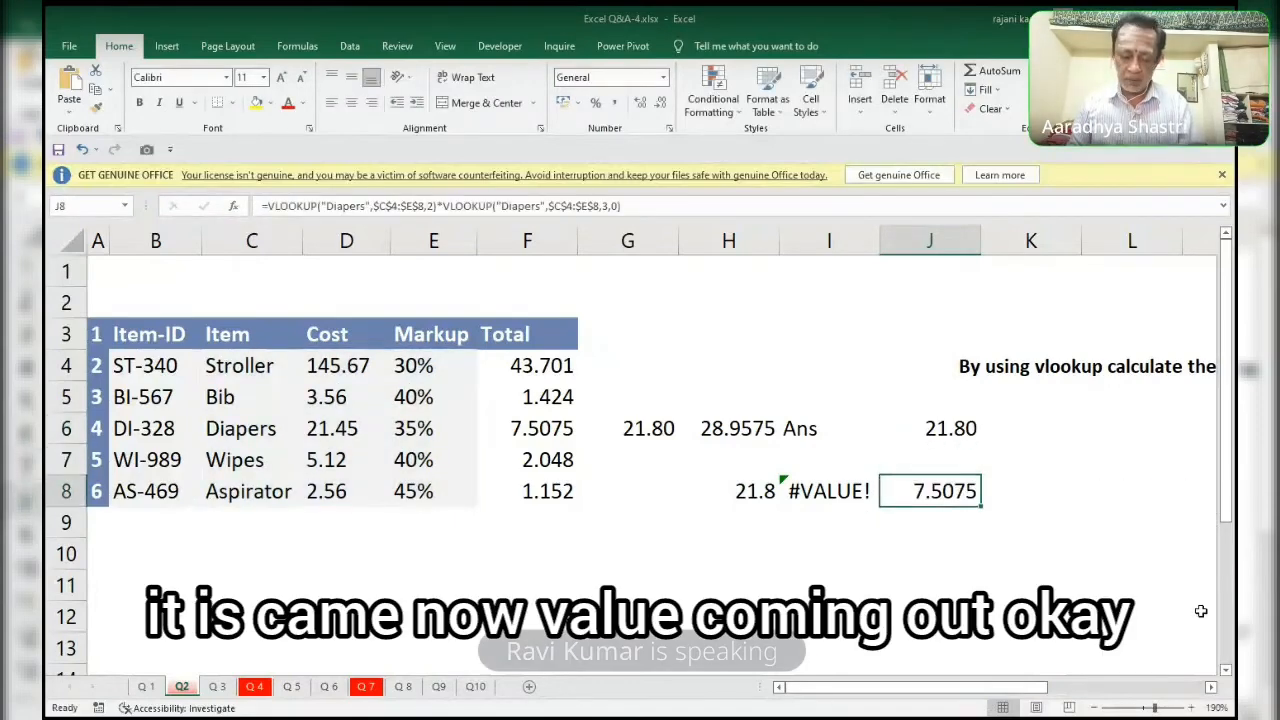
Try to add the exact-match argument 0 to the first VLOOKUP in J8.
{"action": "key", "text": "F2"}
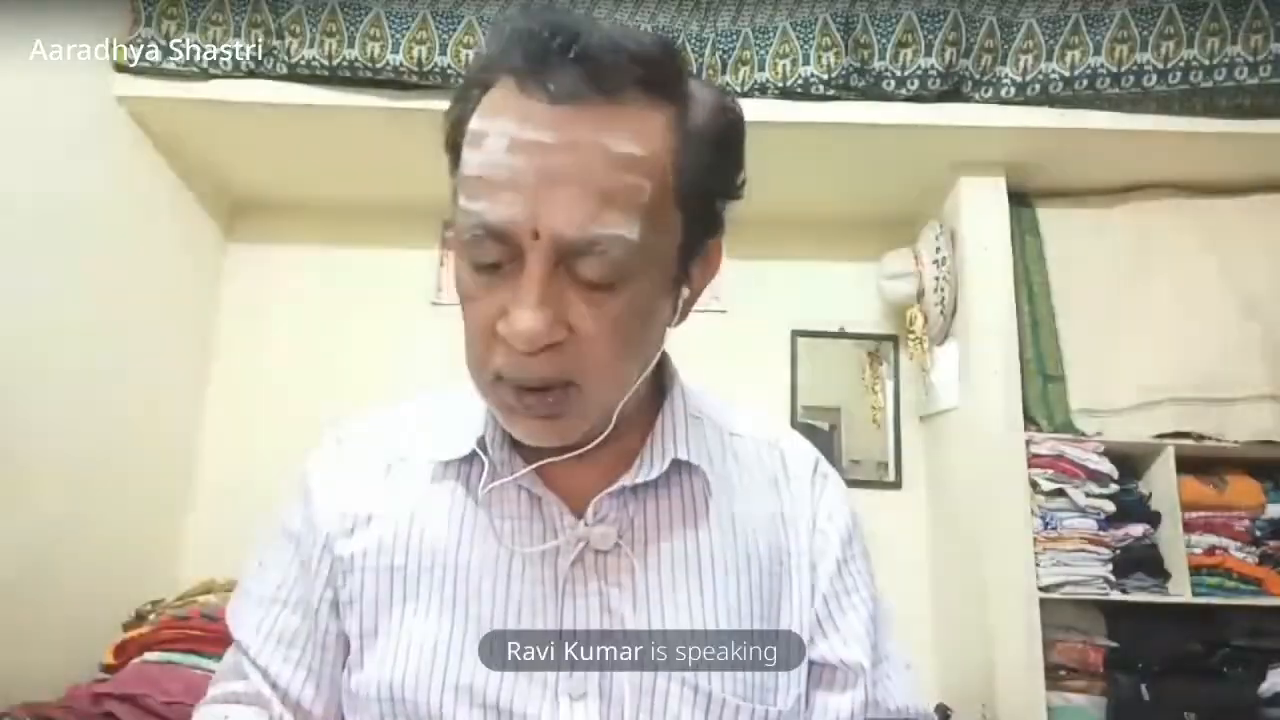
{"action": "left_click", "coordinate": [1207, 491]}
{"action": "type", "text": ","}
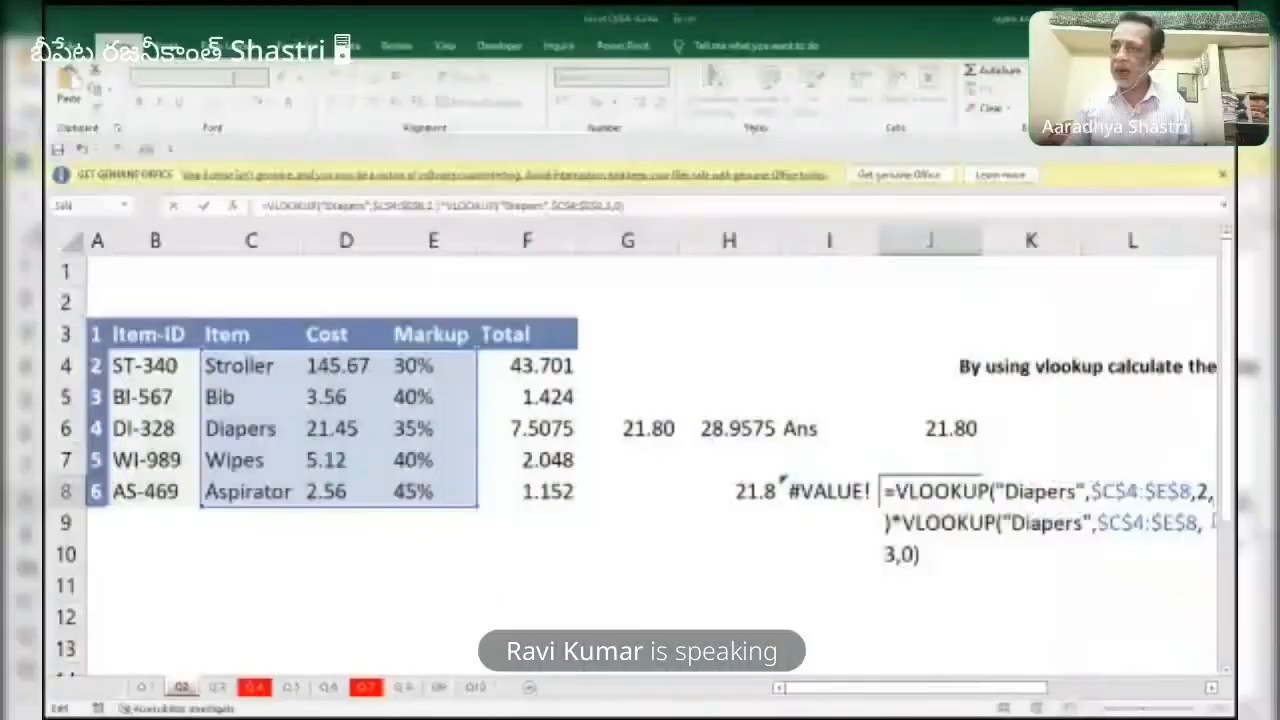
{"action": "type", "text": "0"}
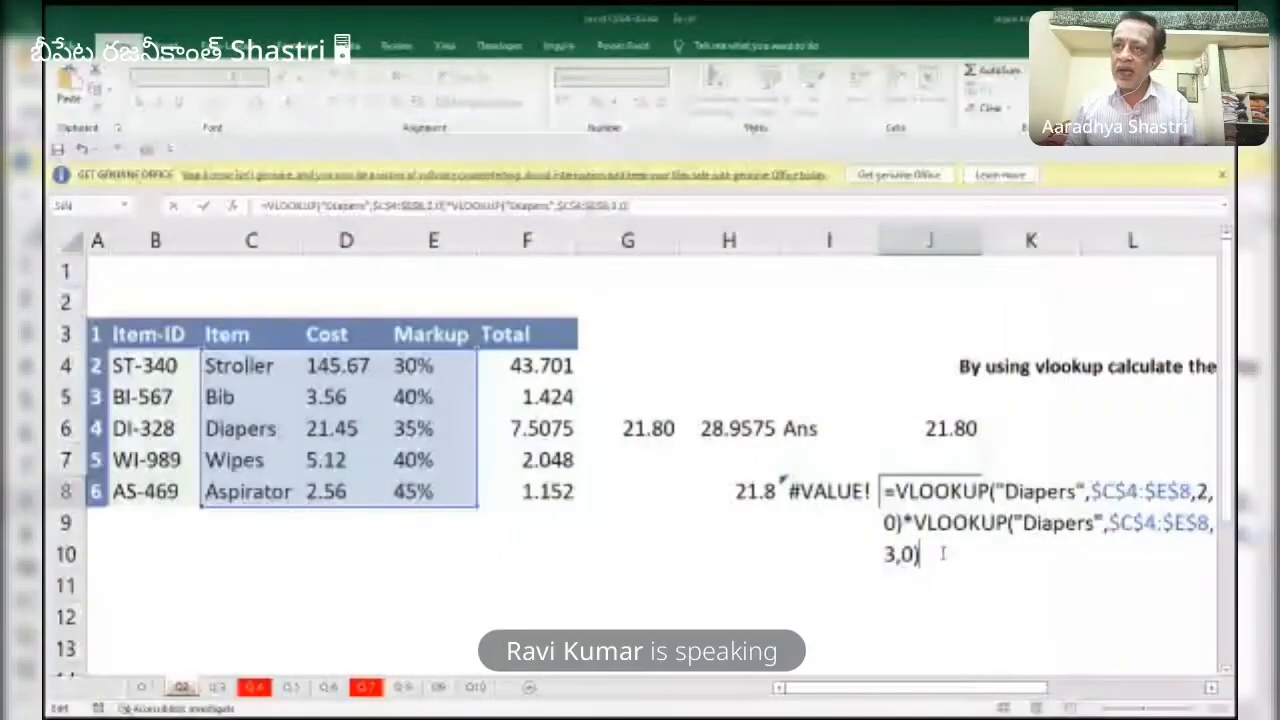
{"action": "key", "text": "Left"}
{"action": "key", "text": "Left"}
{"action": "key", "text": "Escape"}
Review the formula in H8 that adds the two VLOOKUPs, without changing it.
{"action": "key", "text": "Left"}
{"action": "key", "text": "Left"}
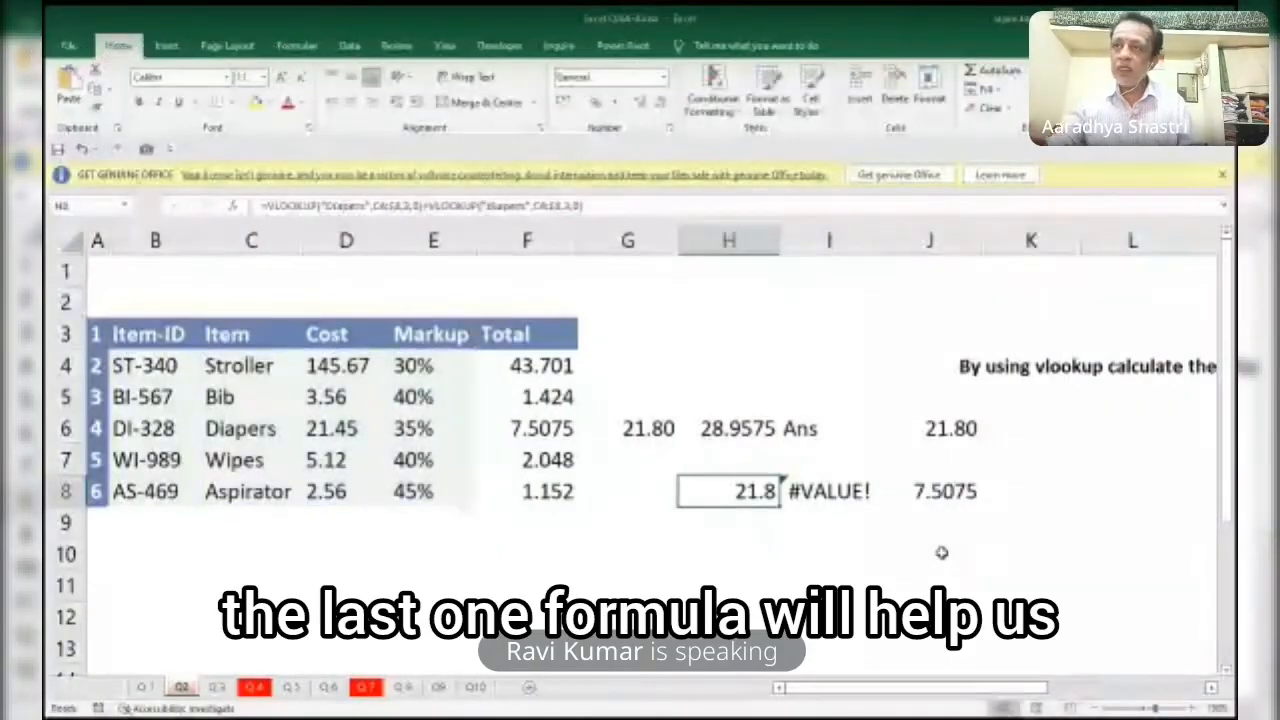
{"action": "key", "text": "F2"}
{"action": "key", "text": "Escape"}
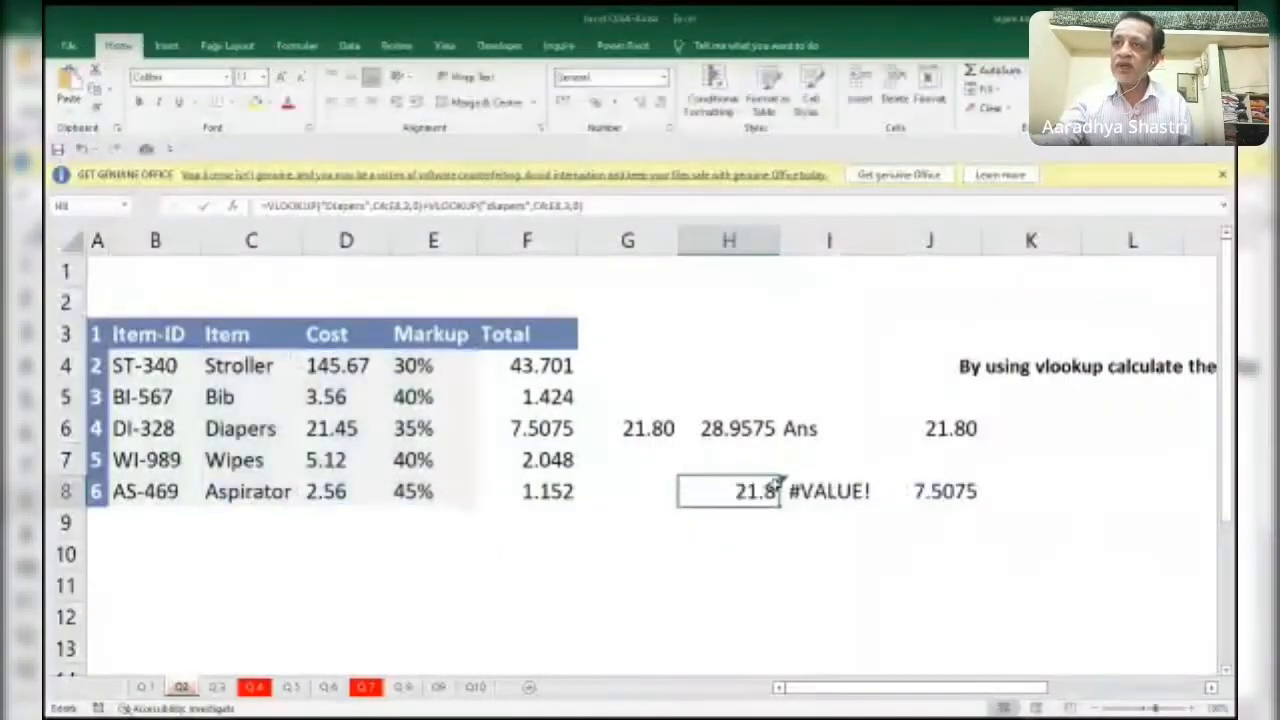
Add +VLOOKUP( to the end of the J8 formula and insert a copy of its second VLOOKUP with "Diapers",$C$4:$E$8,3,0.
{"action": "left_click", "coordinate": [968, 489]}
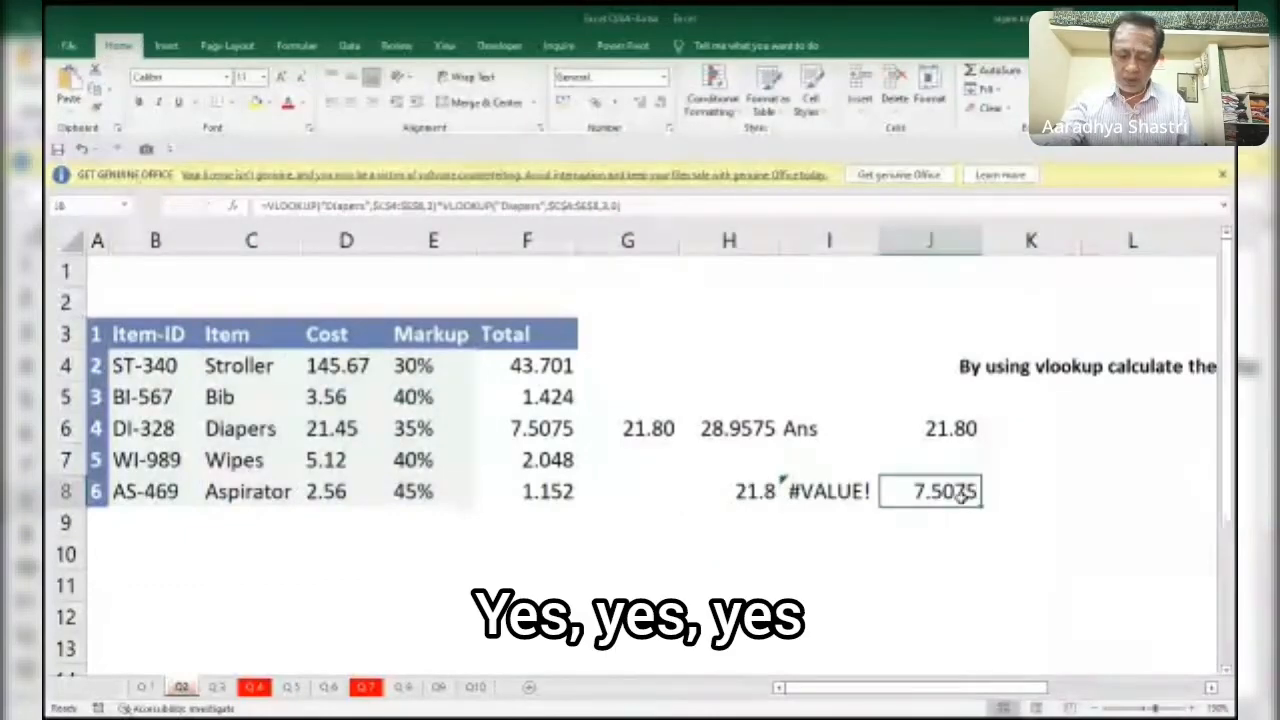
{"action": "key", "text": "F2"}
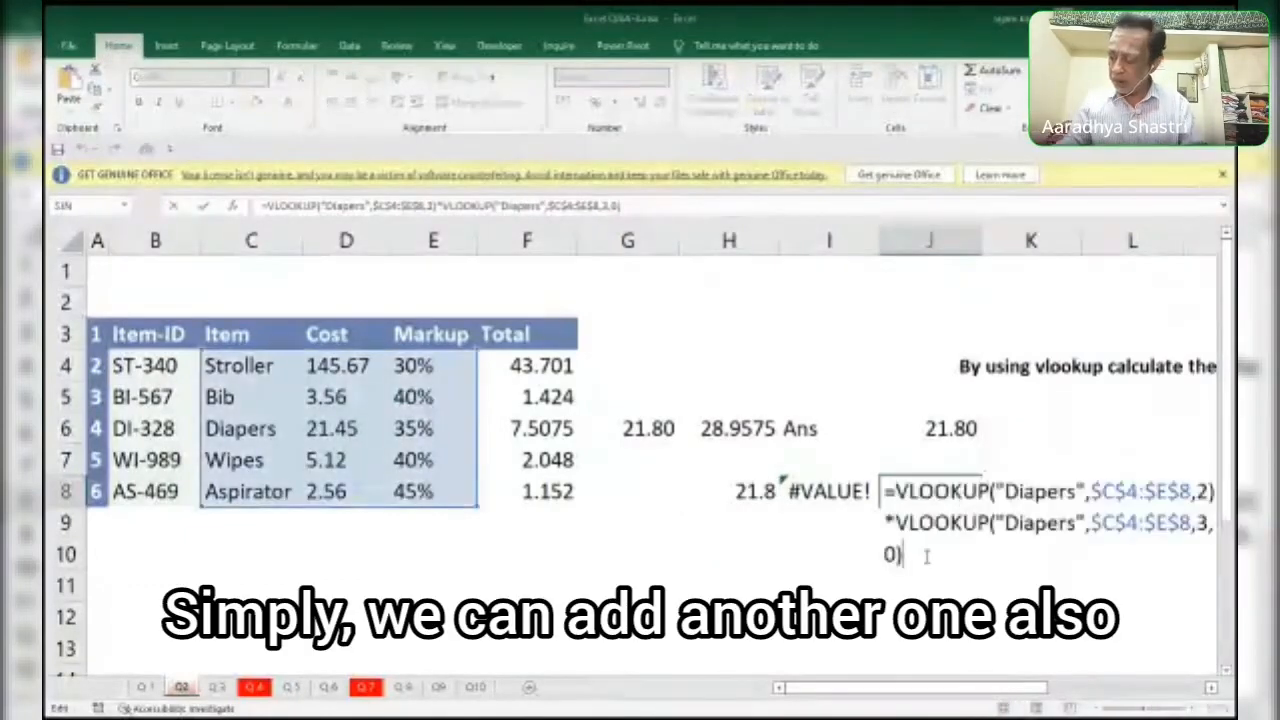
{"action": "type", "text": "+VLOOKUP("}
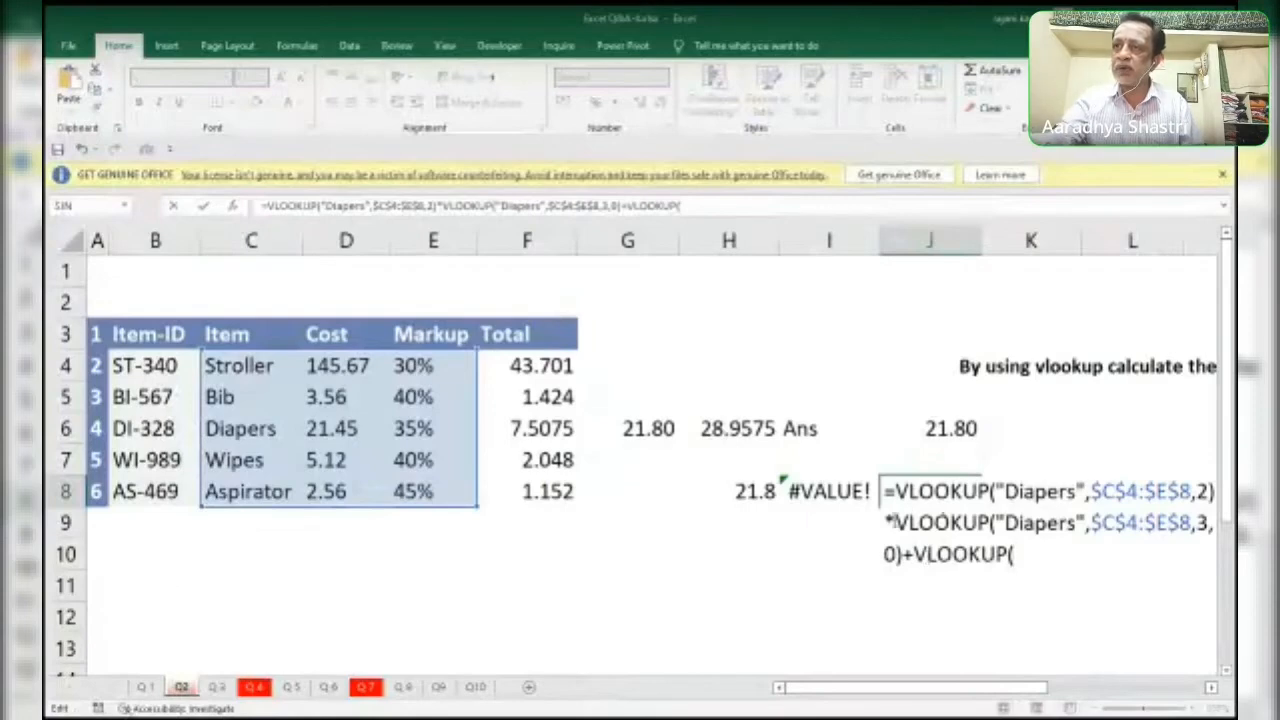
{"action": "left_click_drag", "start_coordinate": [886, 521], "coordinate": [901, 553]}
{"action": "key", "text": "ctrl+c"}
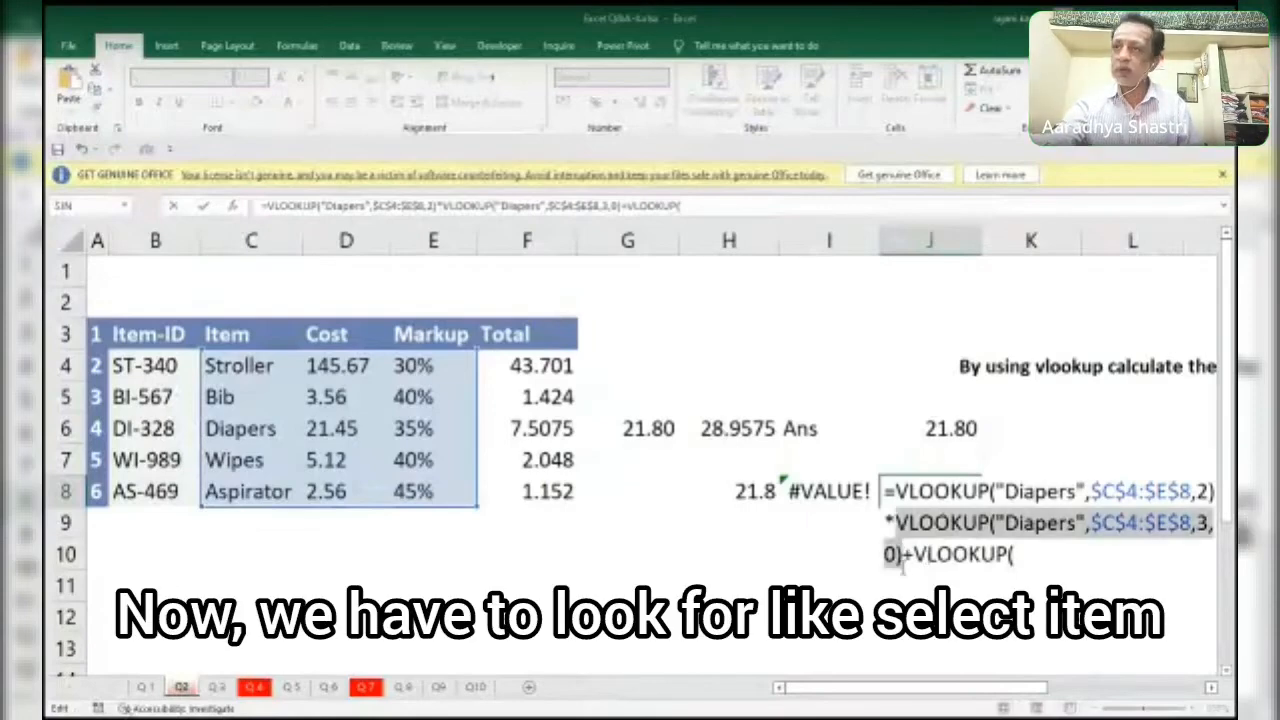
{"action": "left_click", "coordinate": [1019, 554]}
{"action": "key", "text": "ctrl+v"}
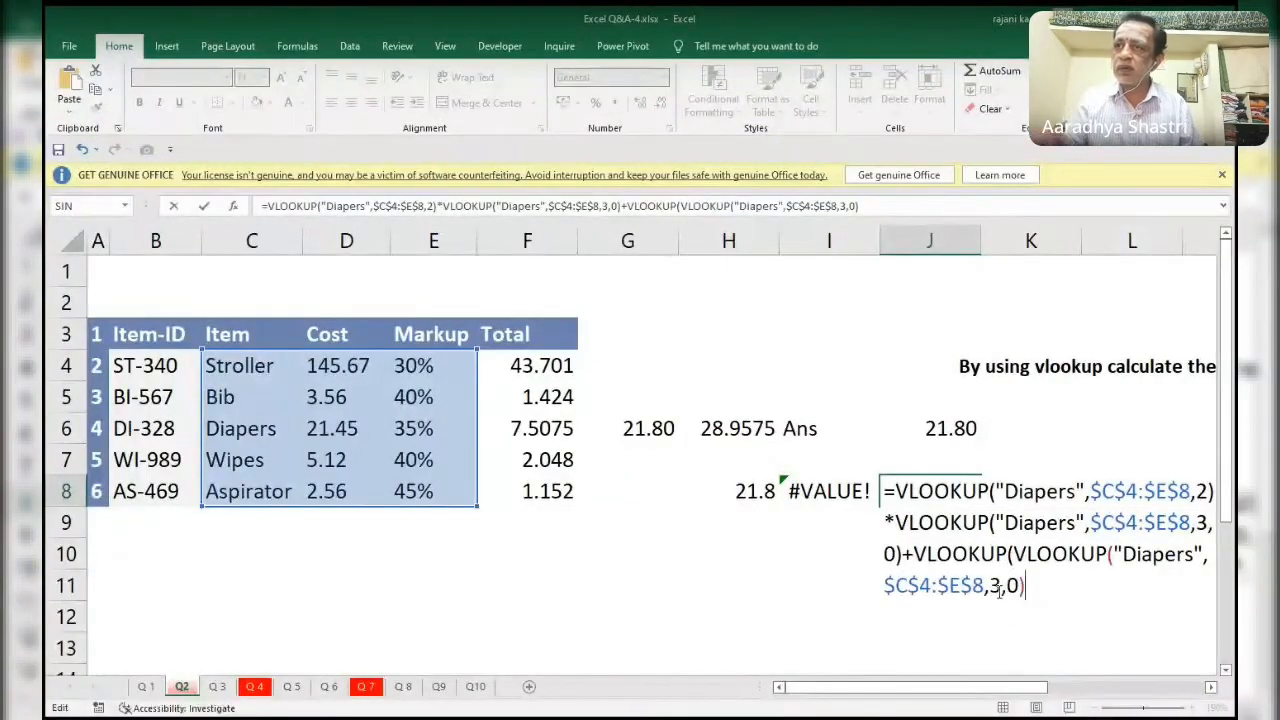
Change the inserted VLOOKUP's column index to 2 and try to commit the J8 formula.
{"action": "key", "text": "BackSpace"}
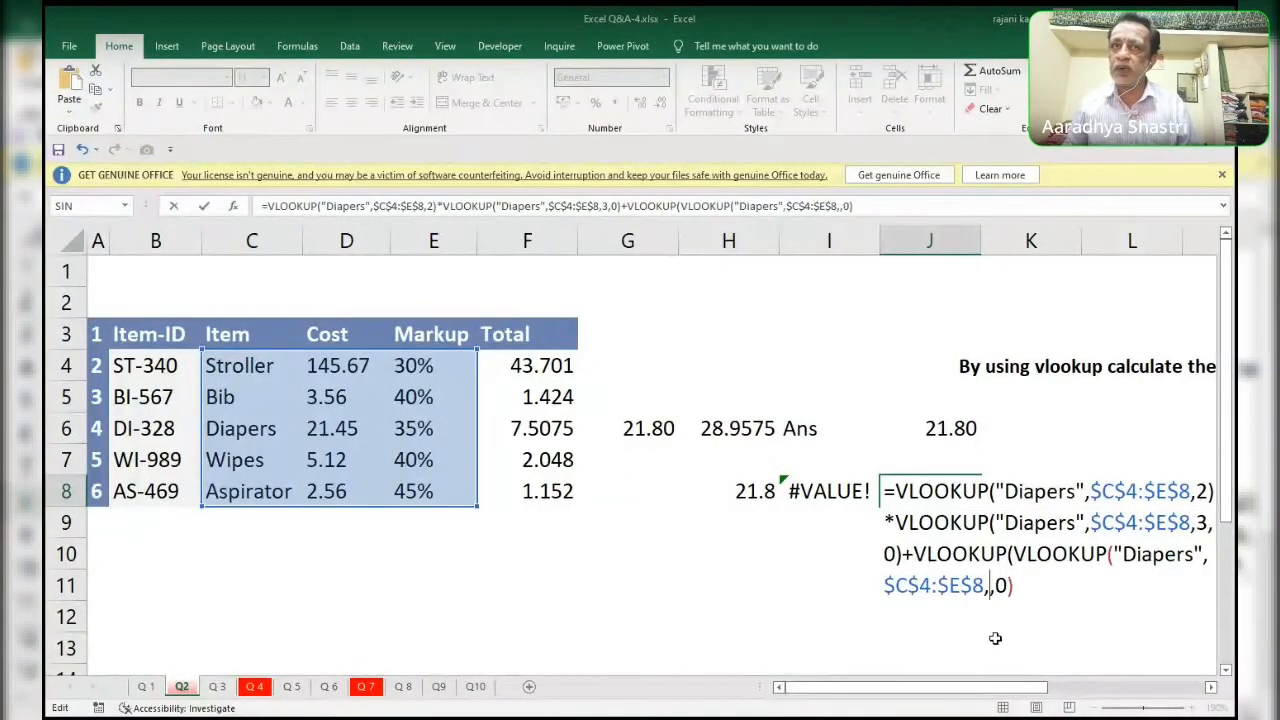
{"action": "type", "text": "2"}
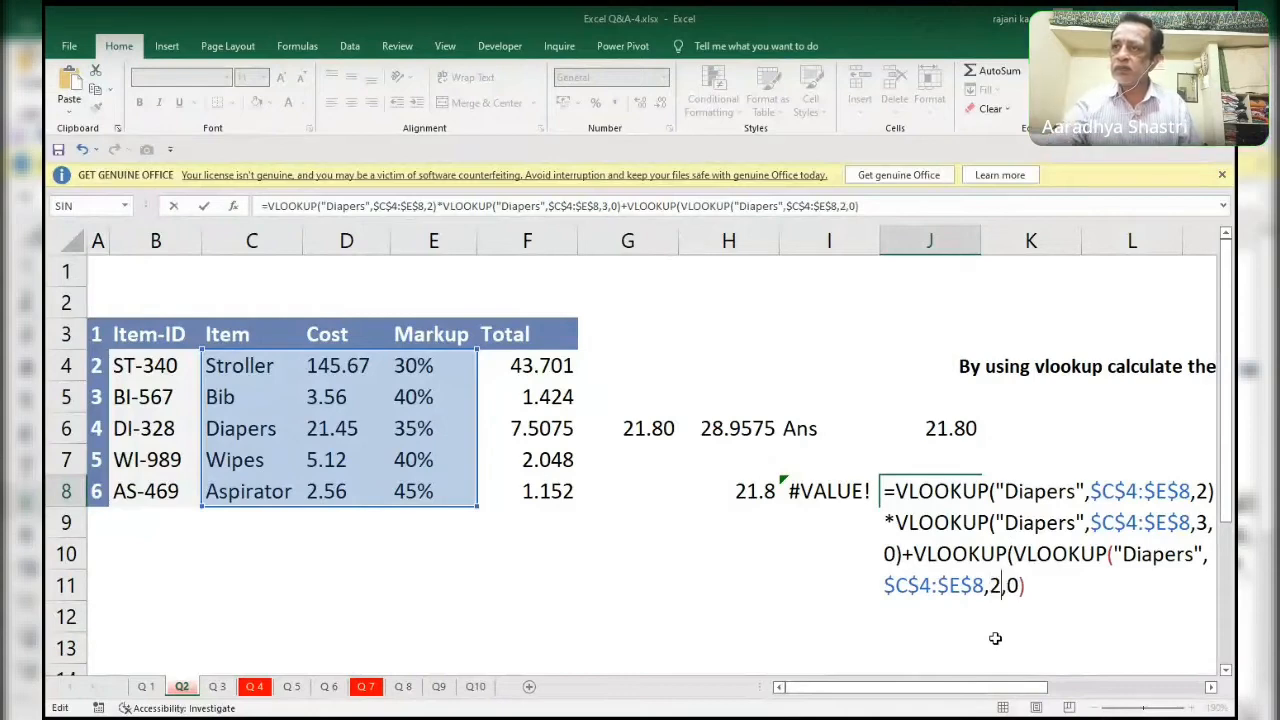
{"action": "left_click", "coordinate": [1053, 587]}
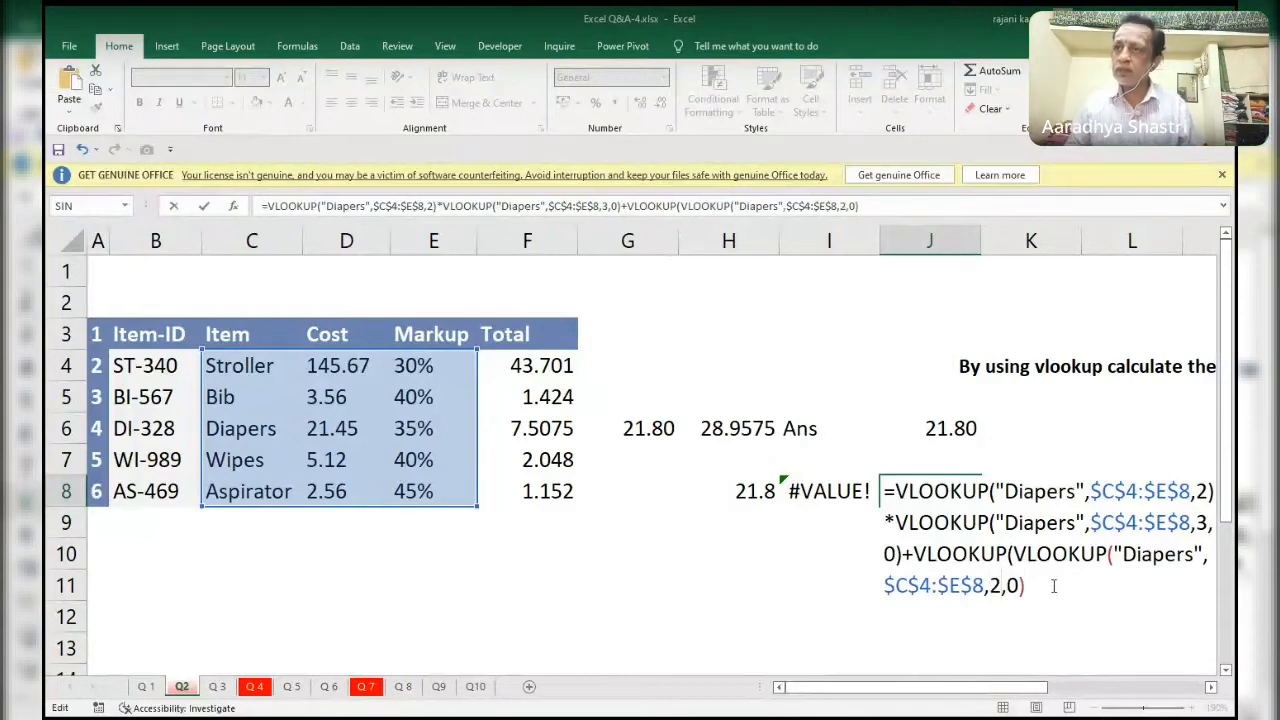
{"action": "key", "text": "Return"}
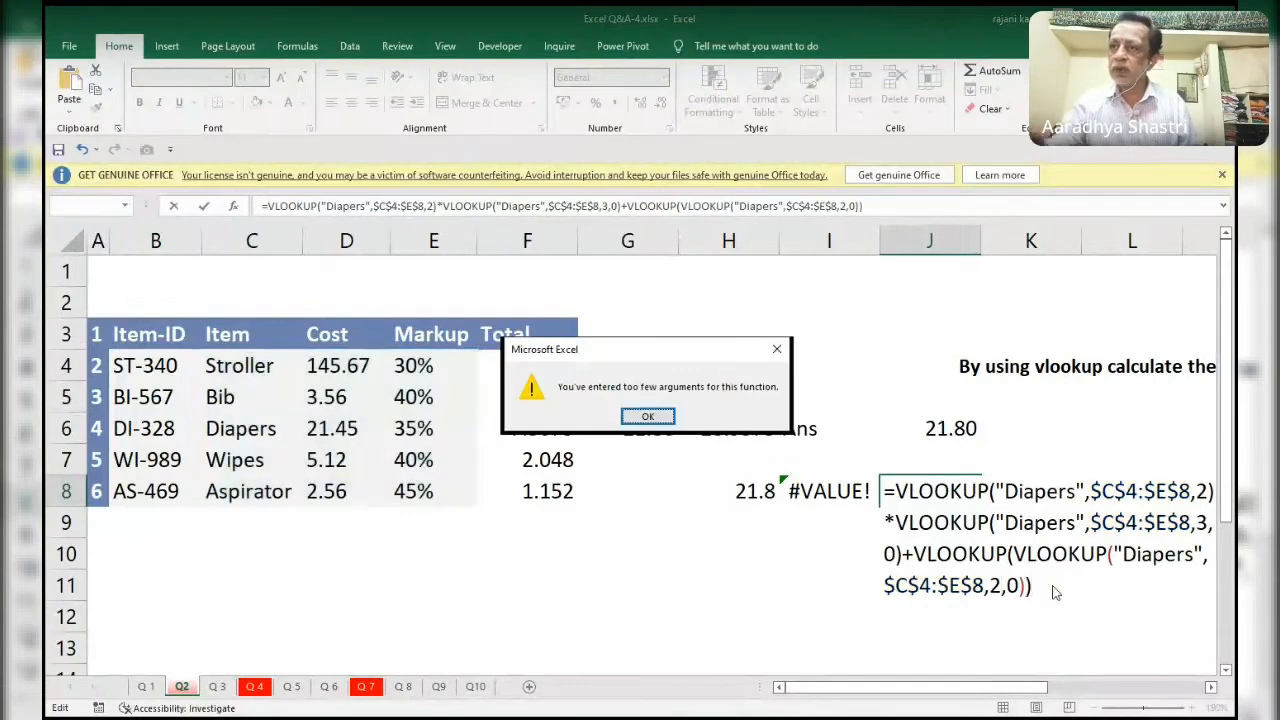
{"action": "key", "text": "Return"}
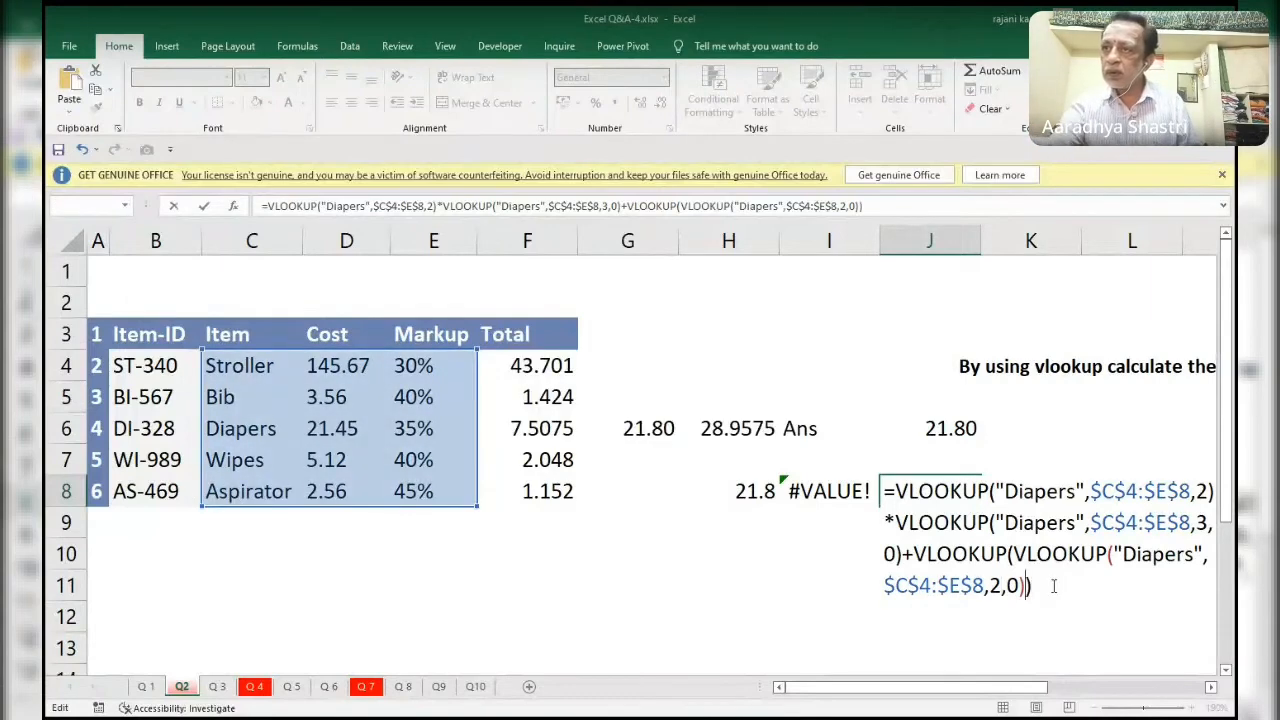
Remove the extra closing bracket and the duplicated VLOOKUP( from the last term of the J8 formula.
{"action": "key", "text": "BackSpace"}
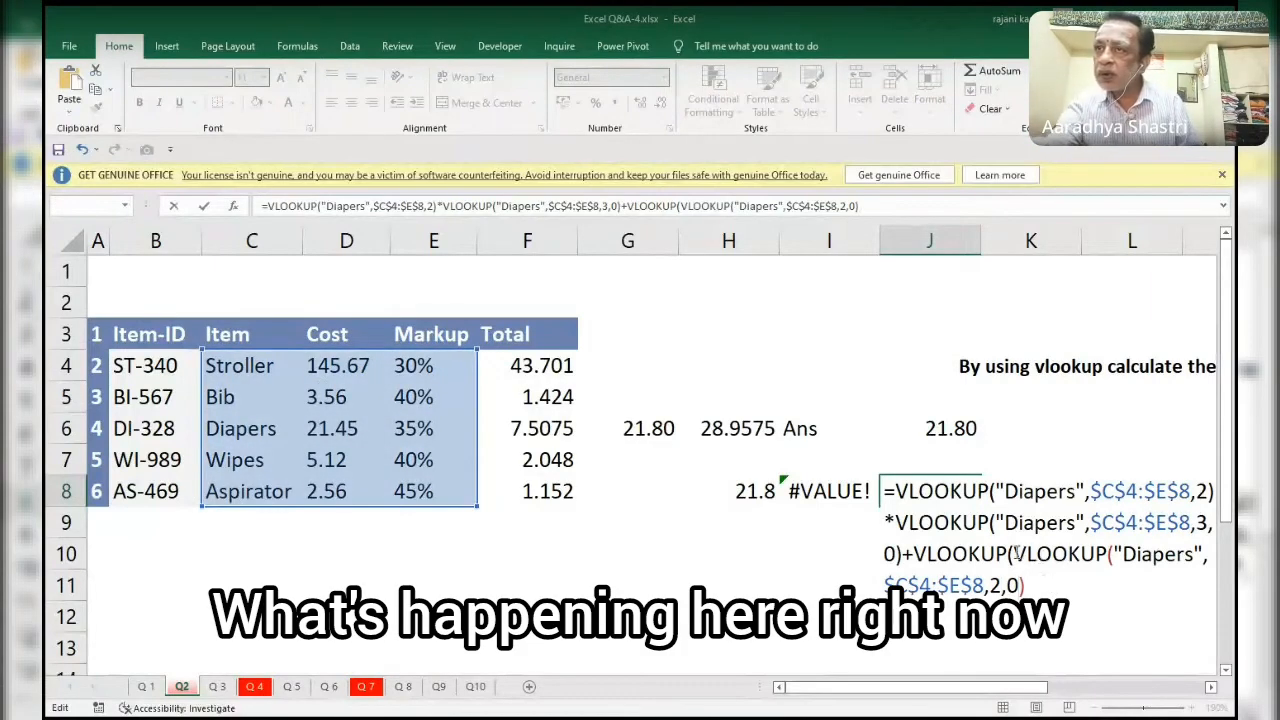
{"action": "left_click_drag", "start_coordinate": [916, 553], "coordinate": [1010, 553]}
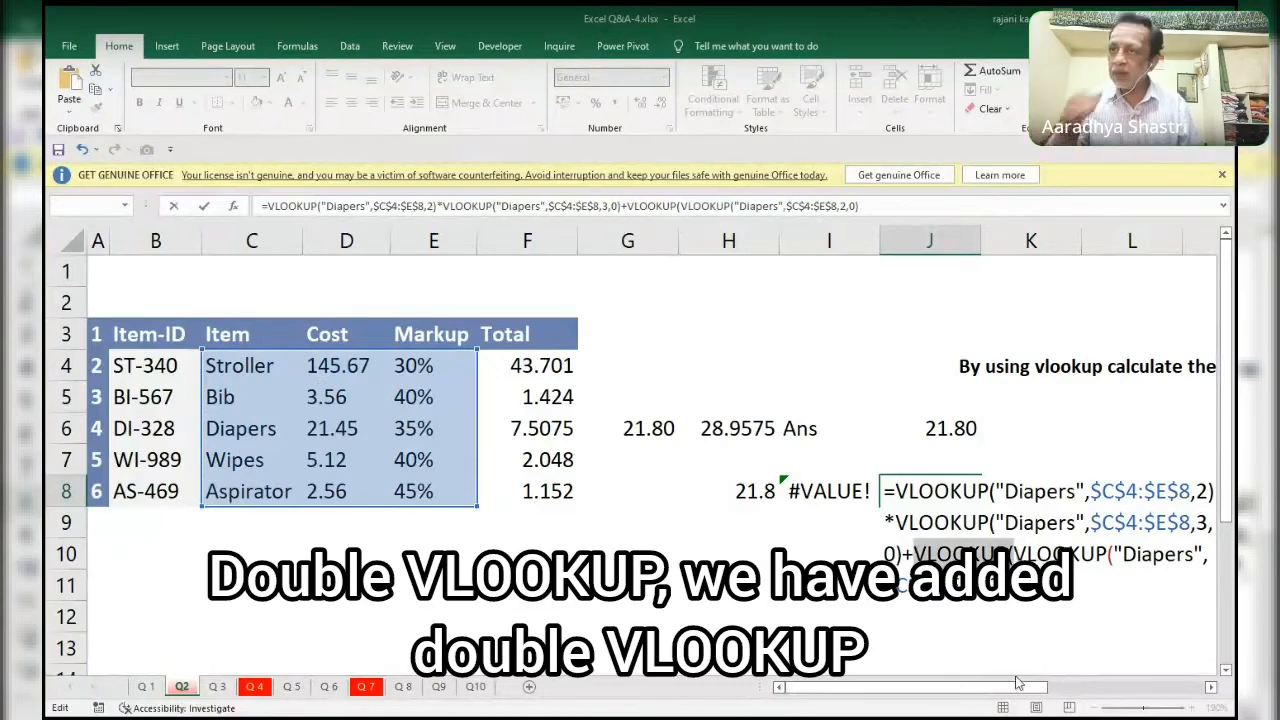
{"action": "key", "text": "BackSpace"}
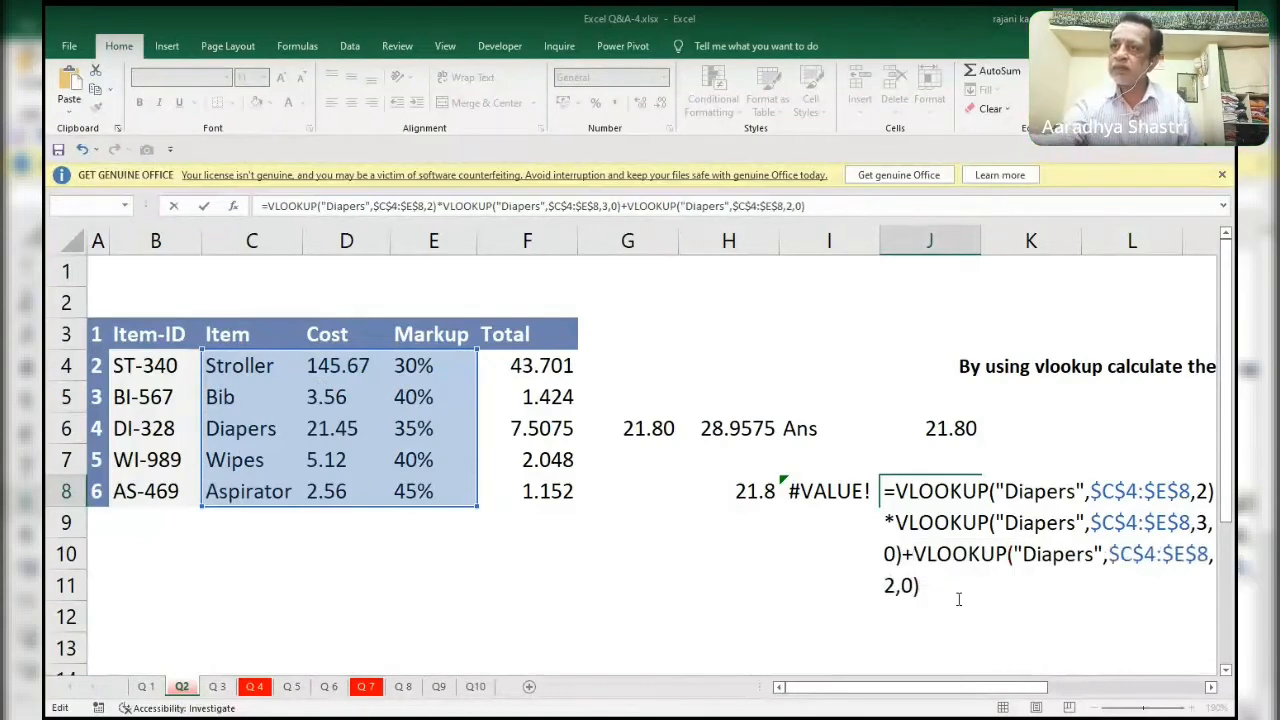
Evaluate the whole J8 formula in place, undo the evaluation and cancel the cell edit.
{"action": "left_click_drag", "start_coordinate": [960, 594], "coordinate": [687, 454]}
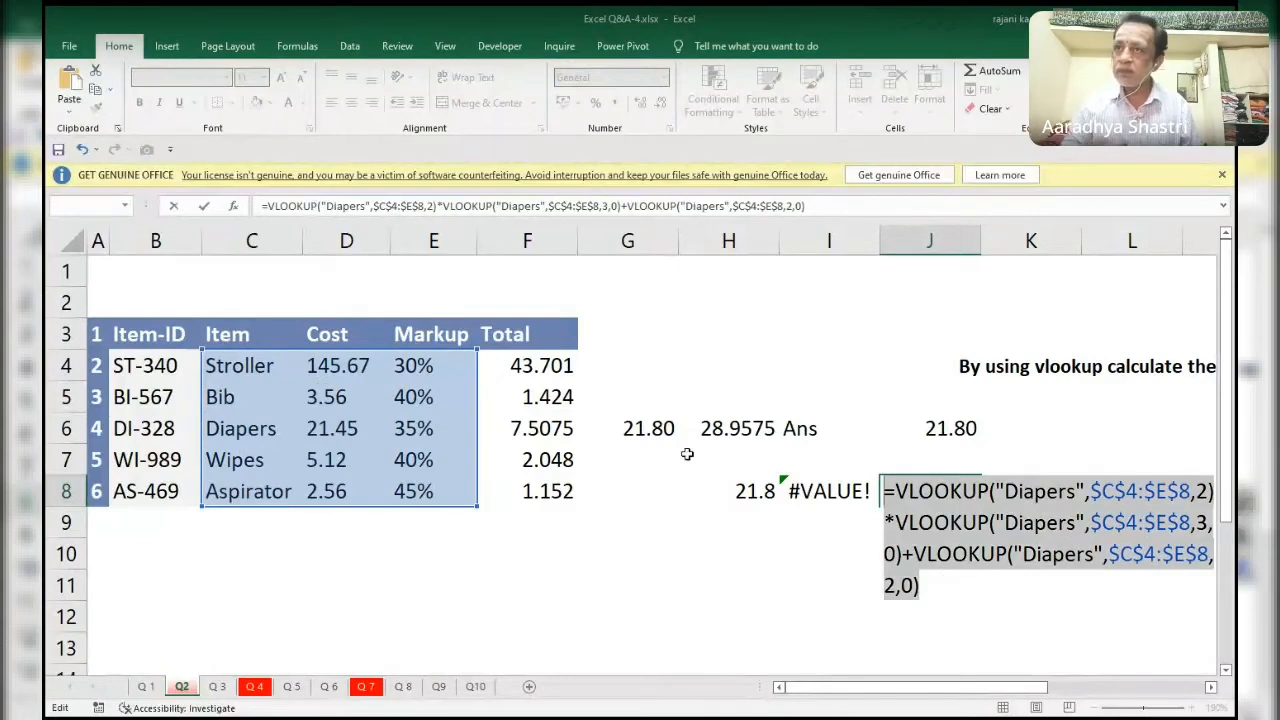
{"action": "key", "text": "F9"}
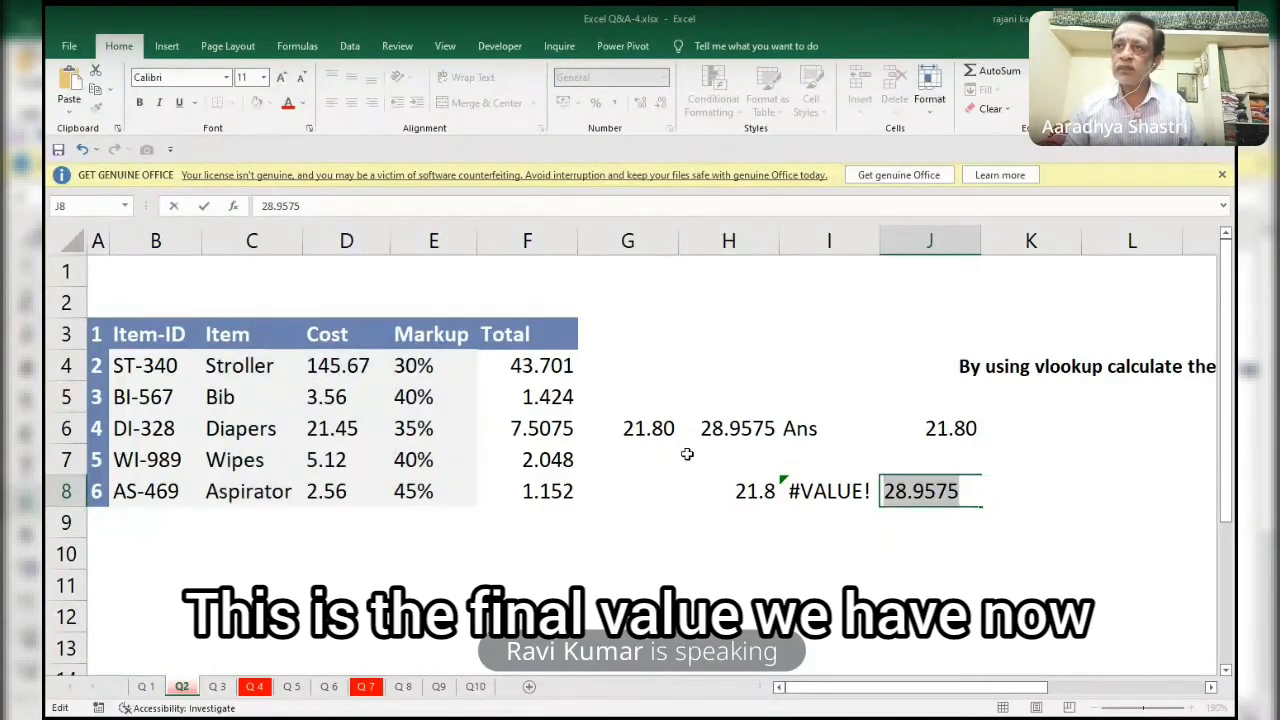
{"action": "key", "text": "ctrl+z"}
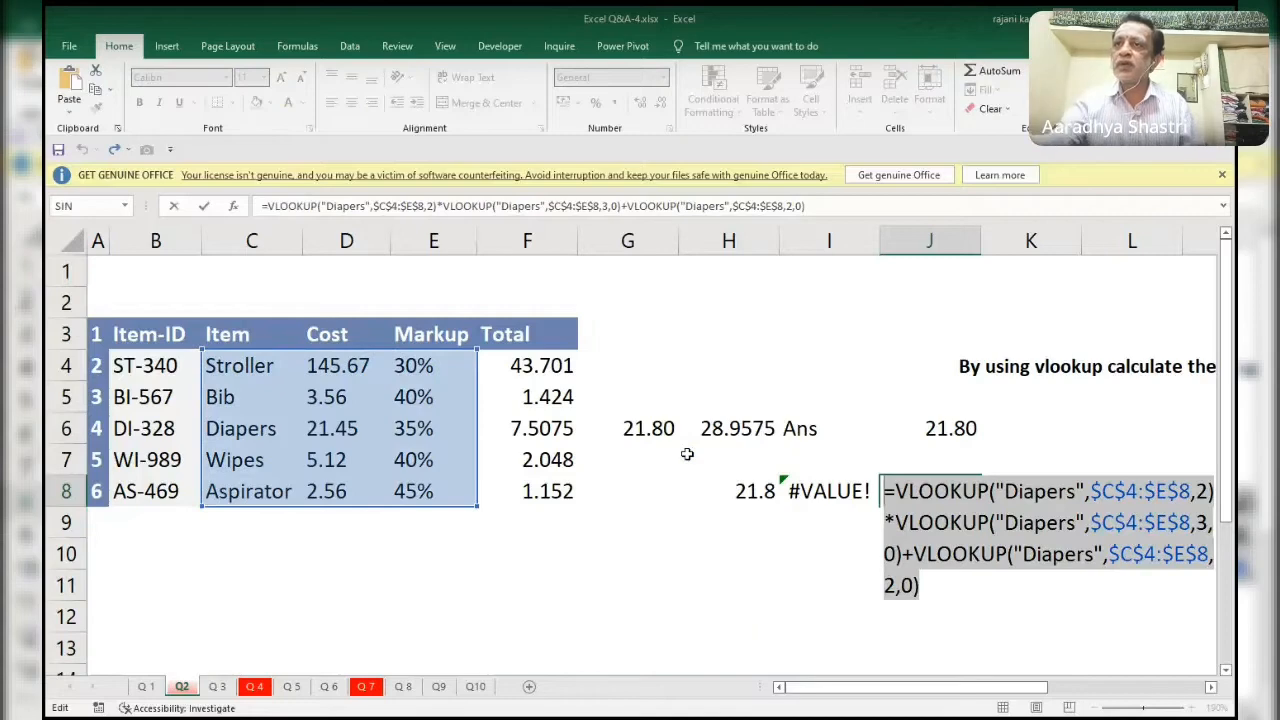
{"action": "key", "text": "Escape"}
Replace the SUMPRODUCT function in the I8 formula with SUM.
{"action": "left_click", "coordinate": [740, 491]}
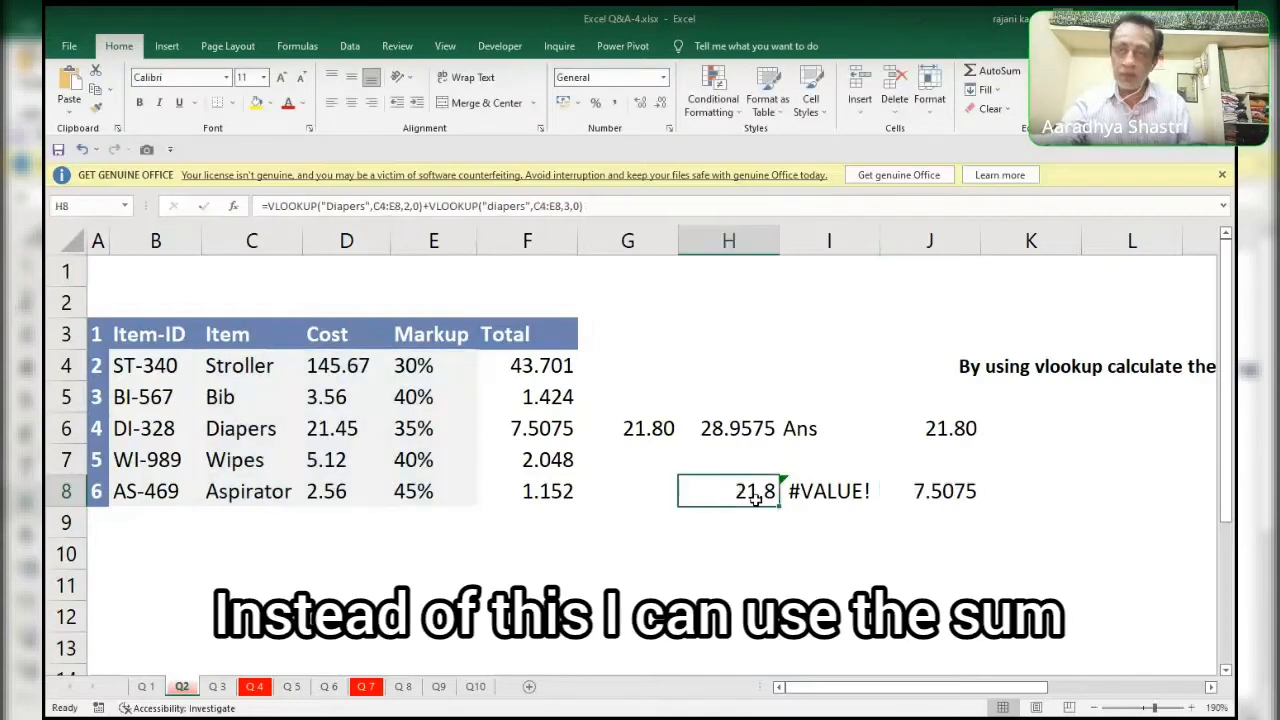
{"action": "double_click", "coordinate": [757, 501]}
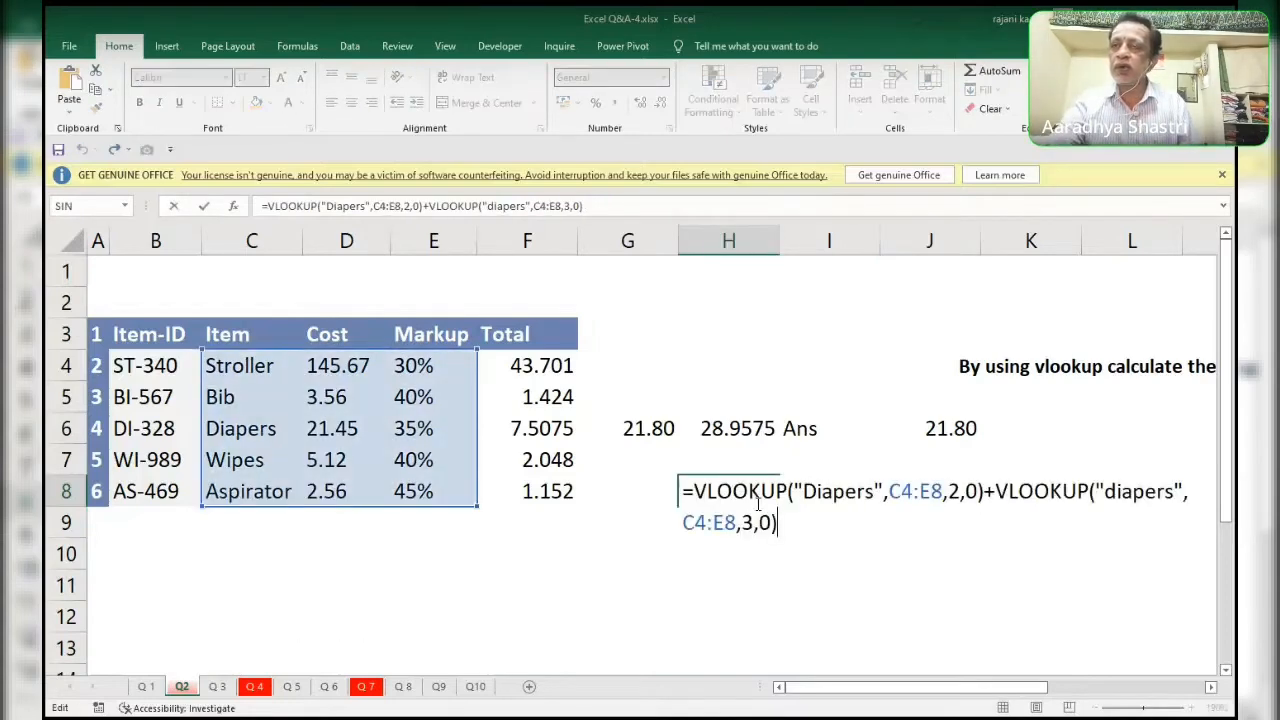
{"action": "left_click", "coordinate": [818, 500]}
{"action": "double_click", "coordinate": [818, 500]}
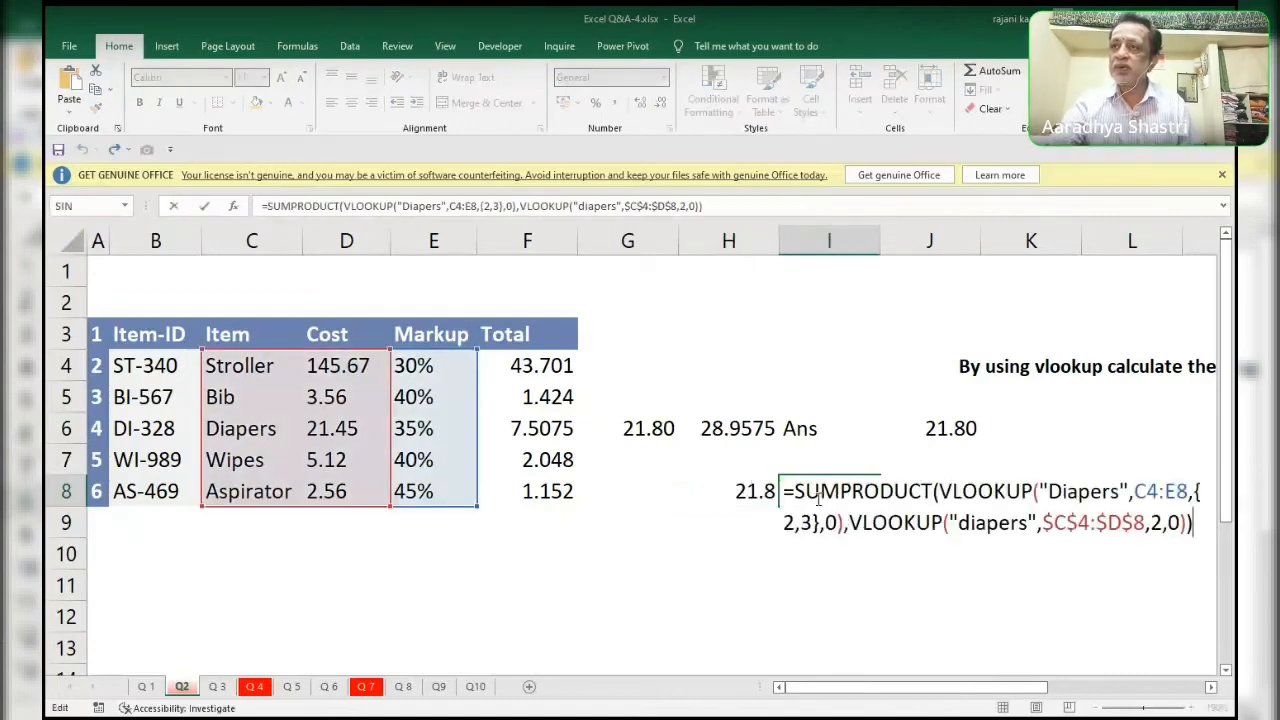
{"action": "left_click", "coordinate": [933, 491]}
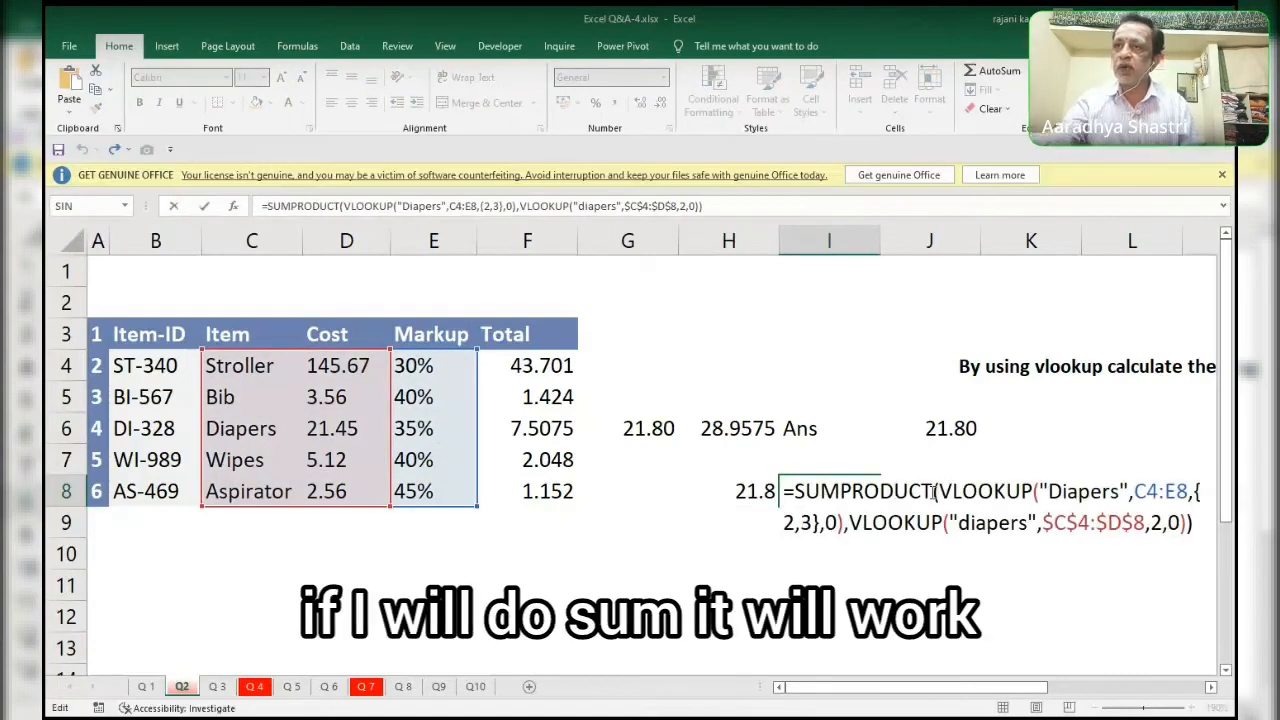
{"action": "key", "text": "BackSpace"}
{"action": "key", "text": "BackSpace"}
{"action": "key", "text": "BackSpace"}
{"action": "key", "text": "BackSpace"}
{"action": "key", "text": "BackSpace"}
{"action": "key", "text": "BackSpace"}
{"action": "key", "text": "BackSpace"}
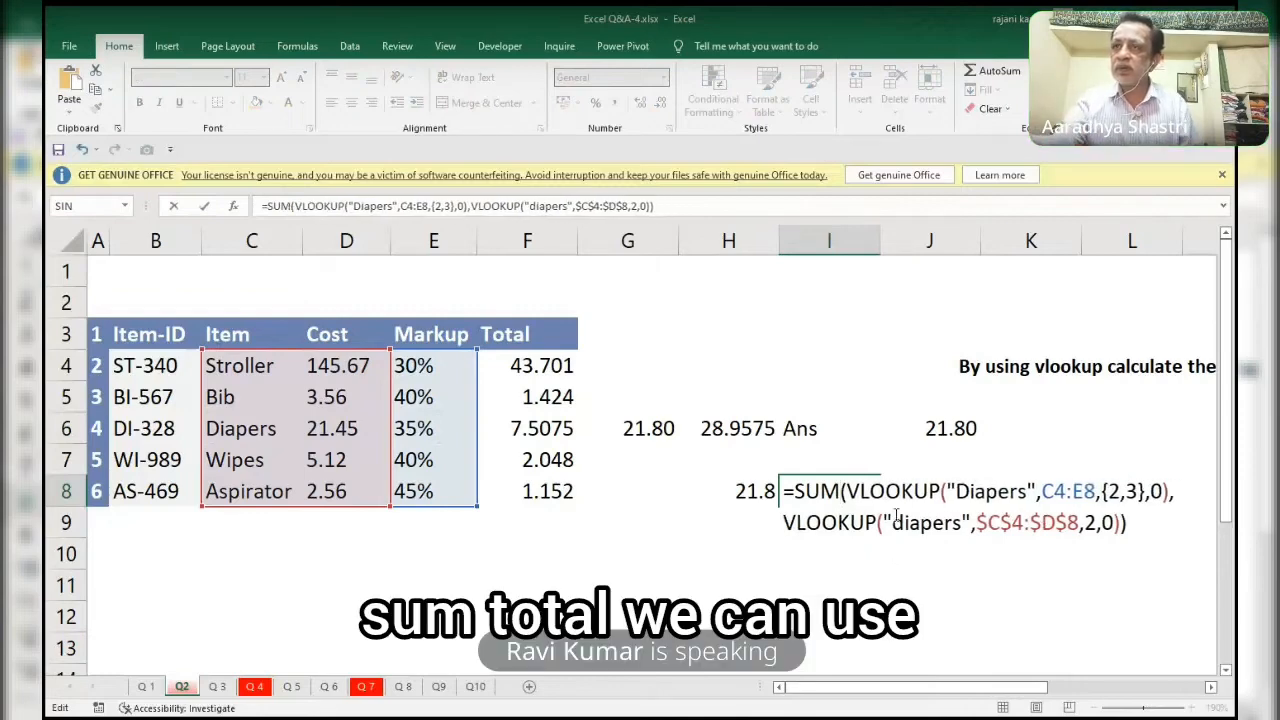
Remove the second VLOOKUP argument from the I8 formula and check its result in place, restoring the formula text.
{"action": "left_click_drag", "start_coordinate": [787, 522], "coordinate": [1138, 524]}
{"action": "key", "text": "BackSpace"}
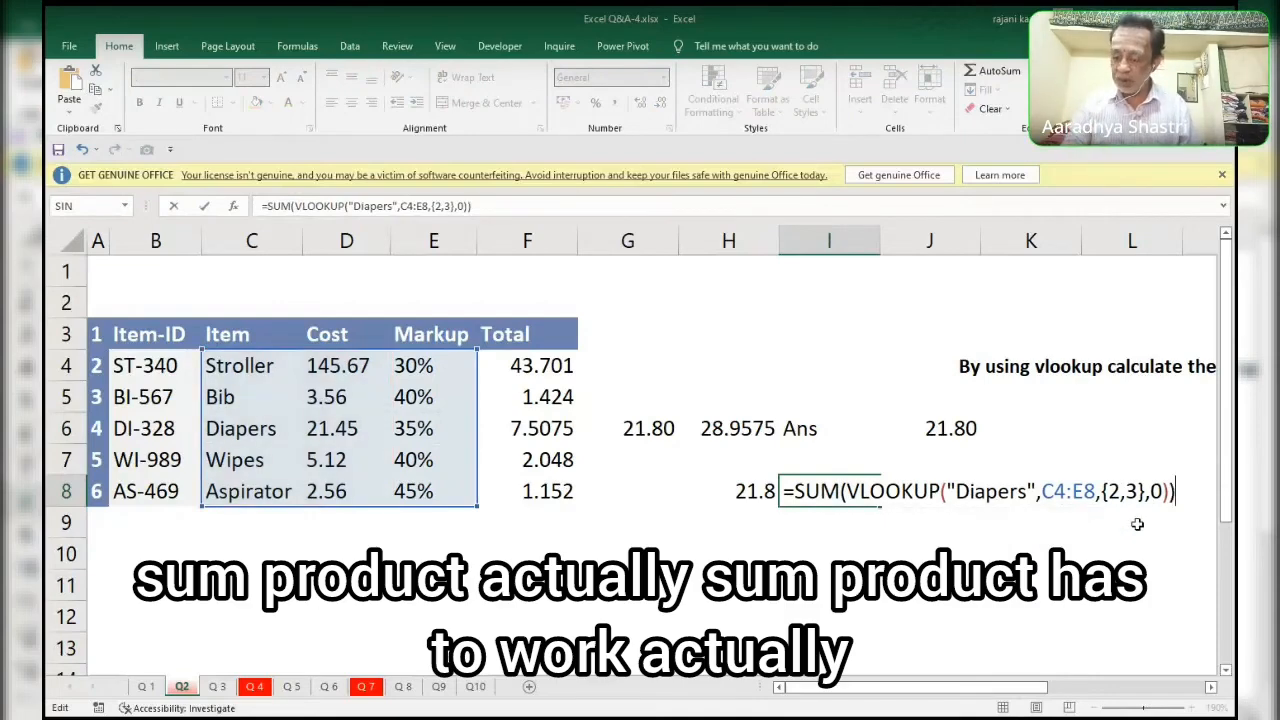
{"action": "key", "text": "ctrl+Return"}
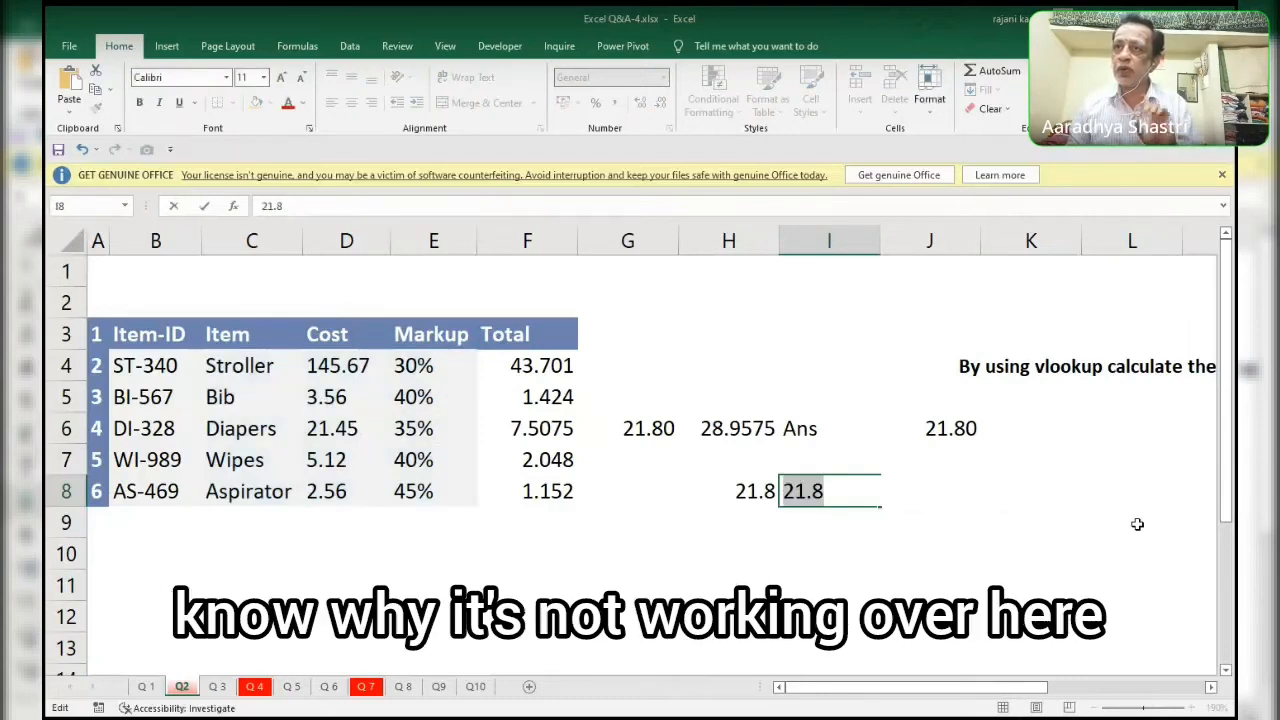
{"action": "key", "text": "ctrl+z"}
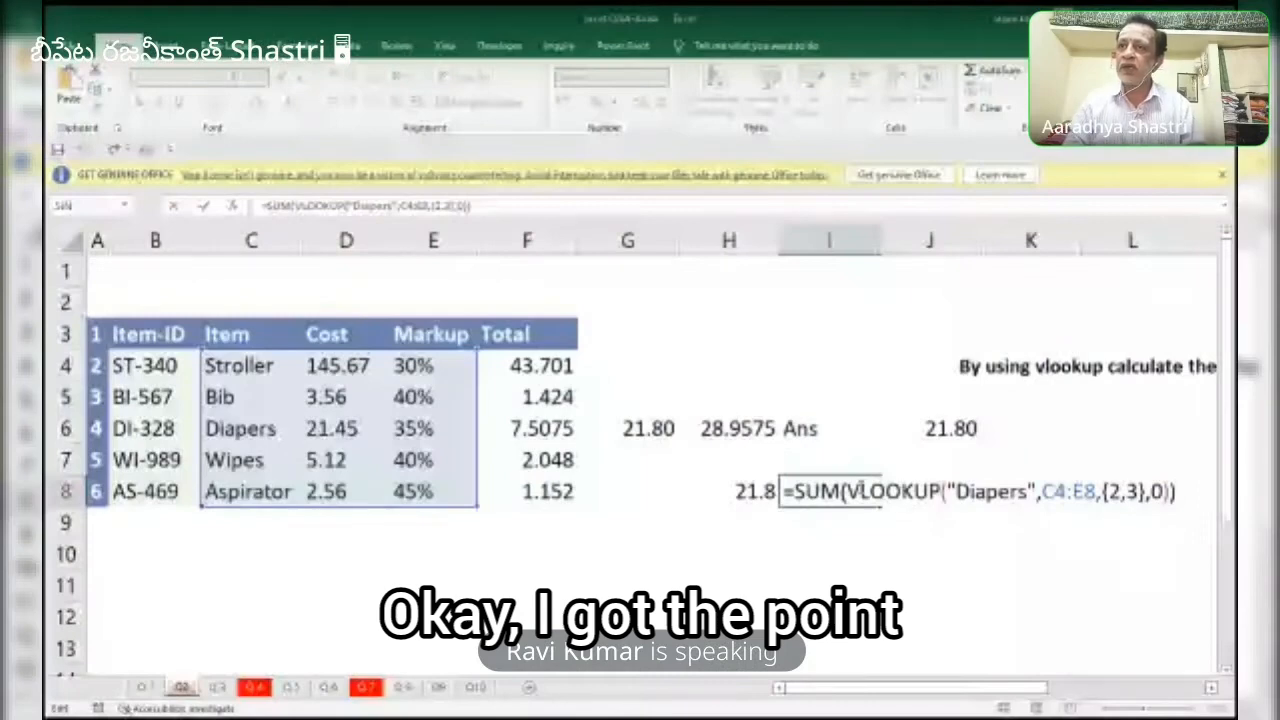
Replace SUM with the PRODUCT function in the I8 formula and evaluate it in place.
{"action": "key", "text": "BackSpace"}
{"action": "key", "text": "BackSpace"}
{"action": "key", "text": "BackSpace"}
{"action": "type", "text": "product"}
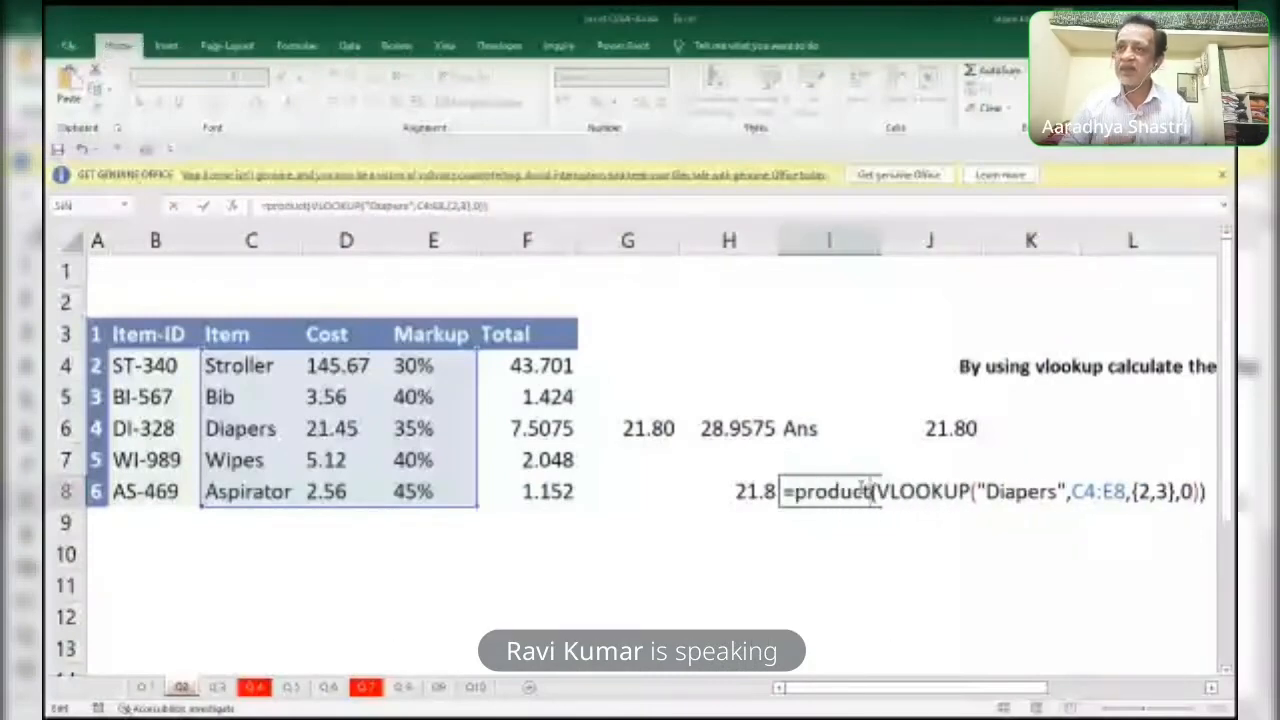
{"action": "key", "text": "Return"}
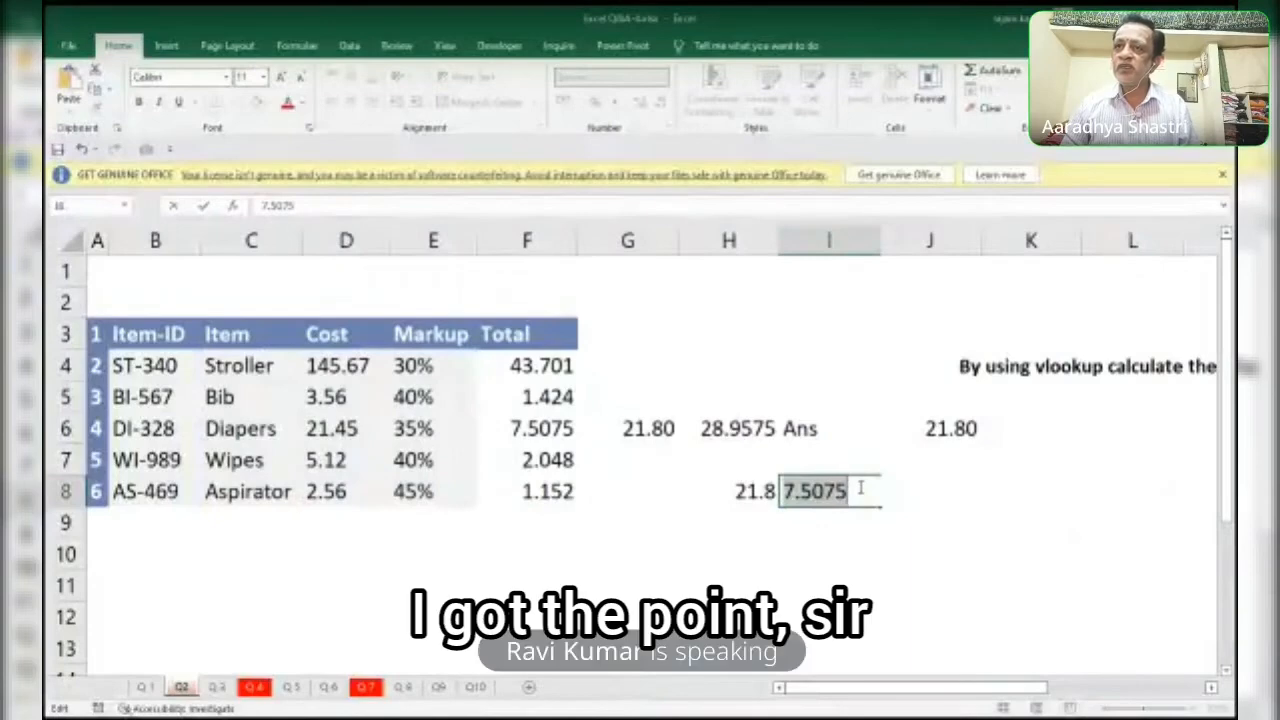
Restore the I8 formula text and append +VLOOKUP("Diapers", after the PRODUCT term.
{"action": "double_click", "coordinate": [860, 488]}
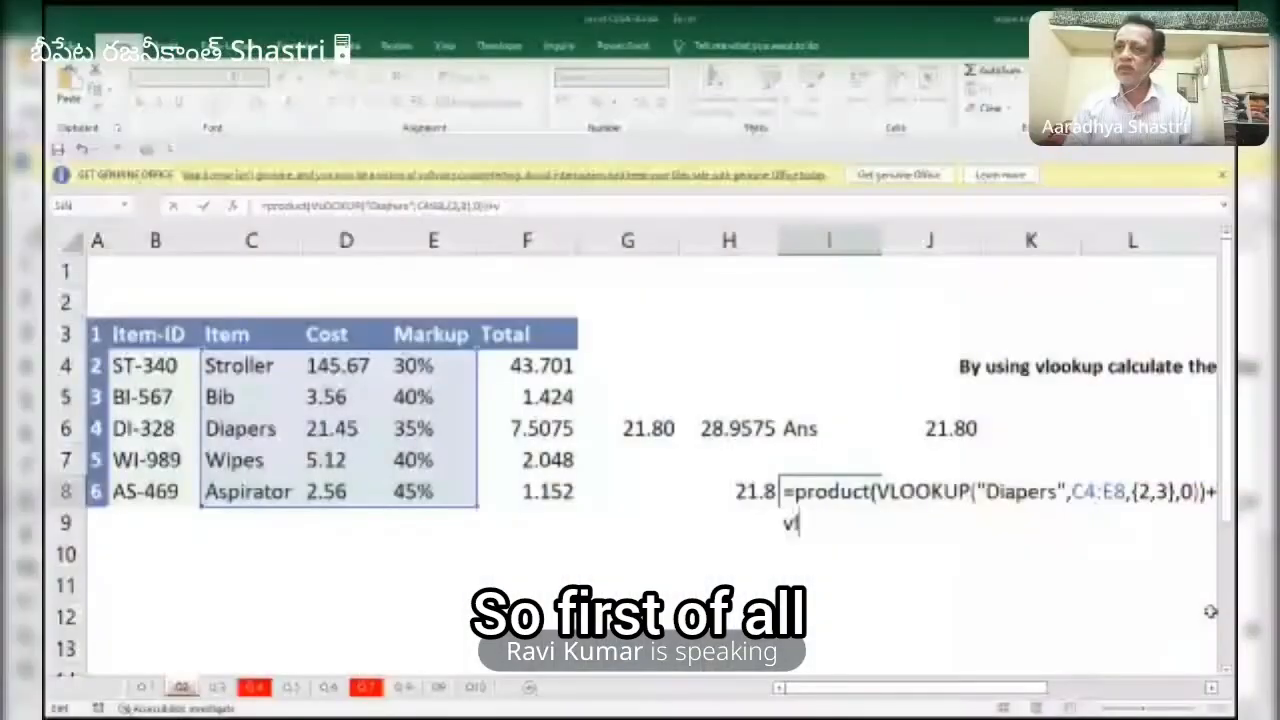
{"action": "type", "text": "LOOKUP(\"Diapers"}
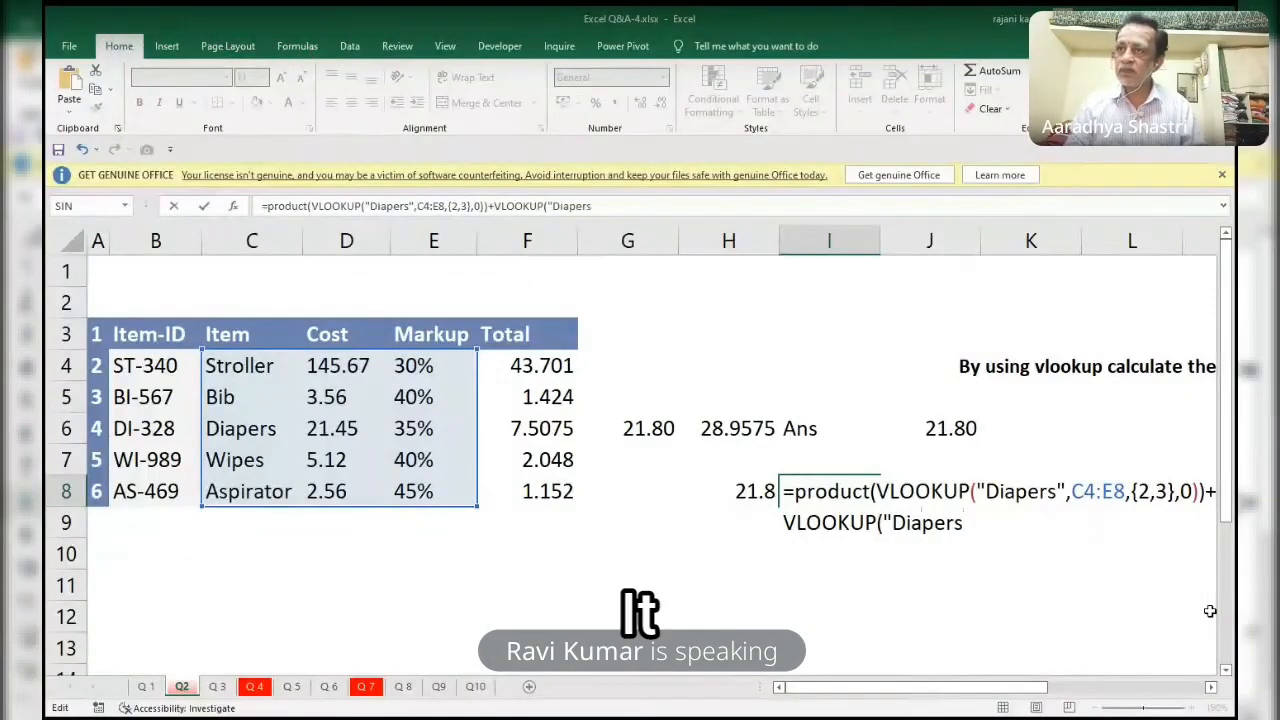
{"action": "type", "text": "\""}
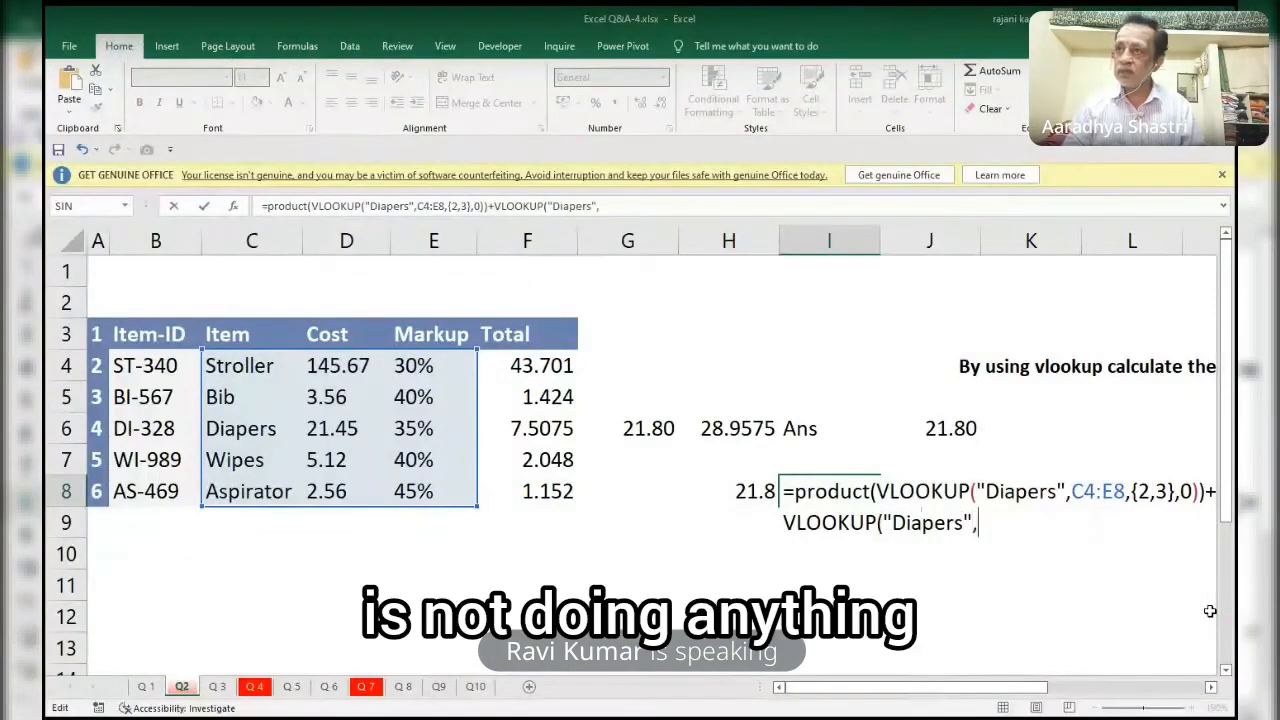
{"action": "type", "text": ","}
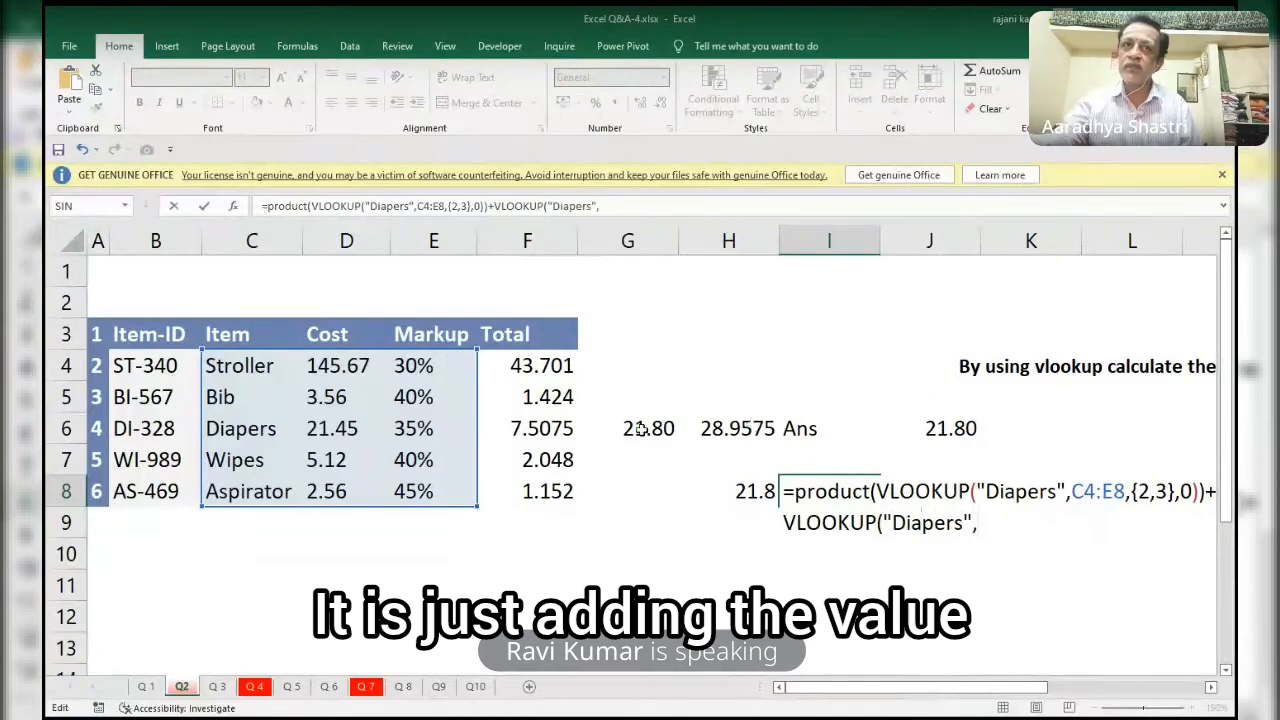
Set the added VLOOKUP's table range in I8 to the absolute range $C$4:$E$8.
{"action": "left_click", "coordinate": [262, 368]}
{"action": "key", "text": "shift+Right"}
{"action": "key", "text": "shift+Right"}
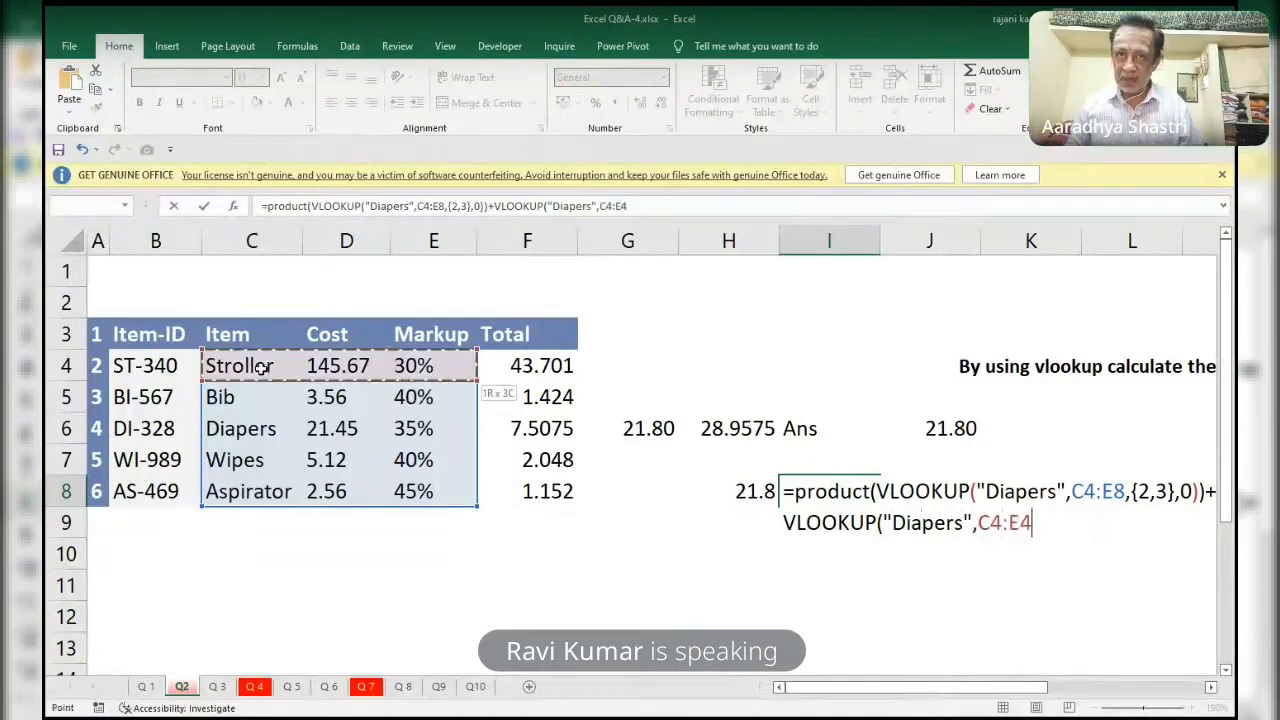
{"action": "key", "text": "shift+Down"}
{"action": "key", "text": "shift+Down"}
{"action": "key", "text": "shift+Down"}
{"action": "key", "text": "shift+Down"}
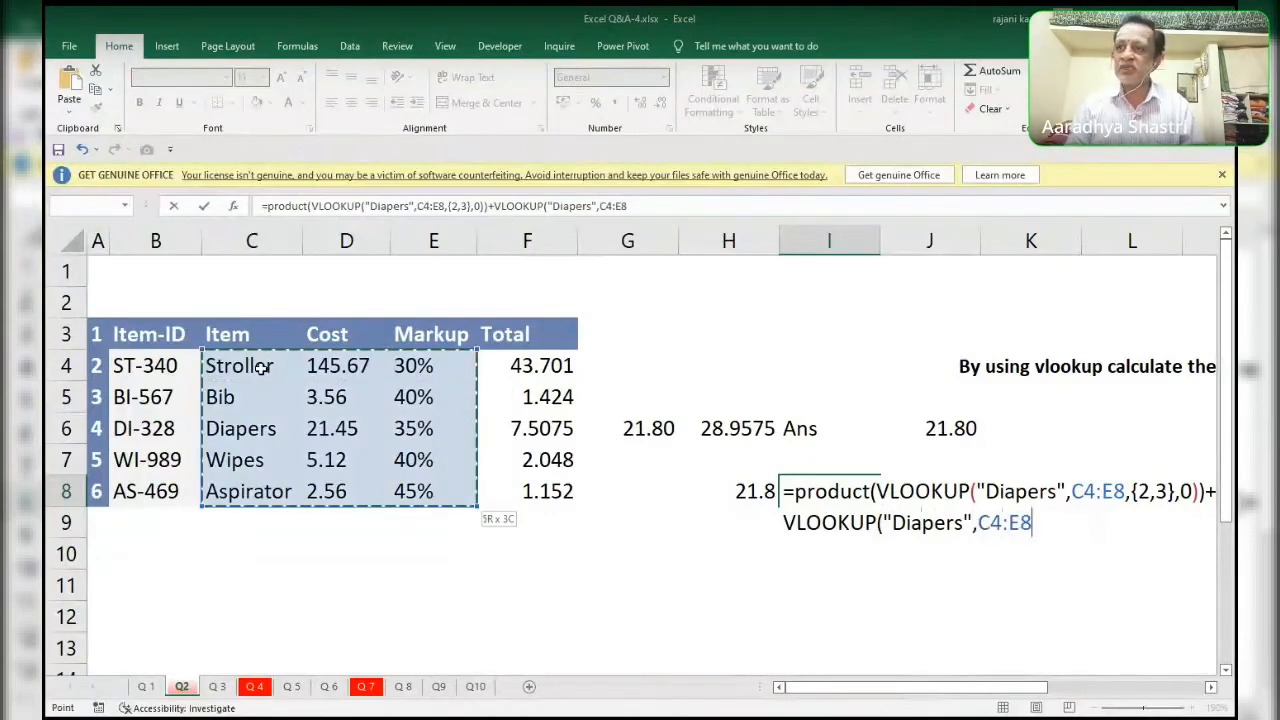
{"action": "key", "text": "F4"}
Finish the added VLOOKUP in I8 with column index 2 and exact match 0, and evaluate the formula.
{"action": "type", "text": ","}
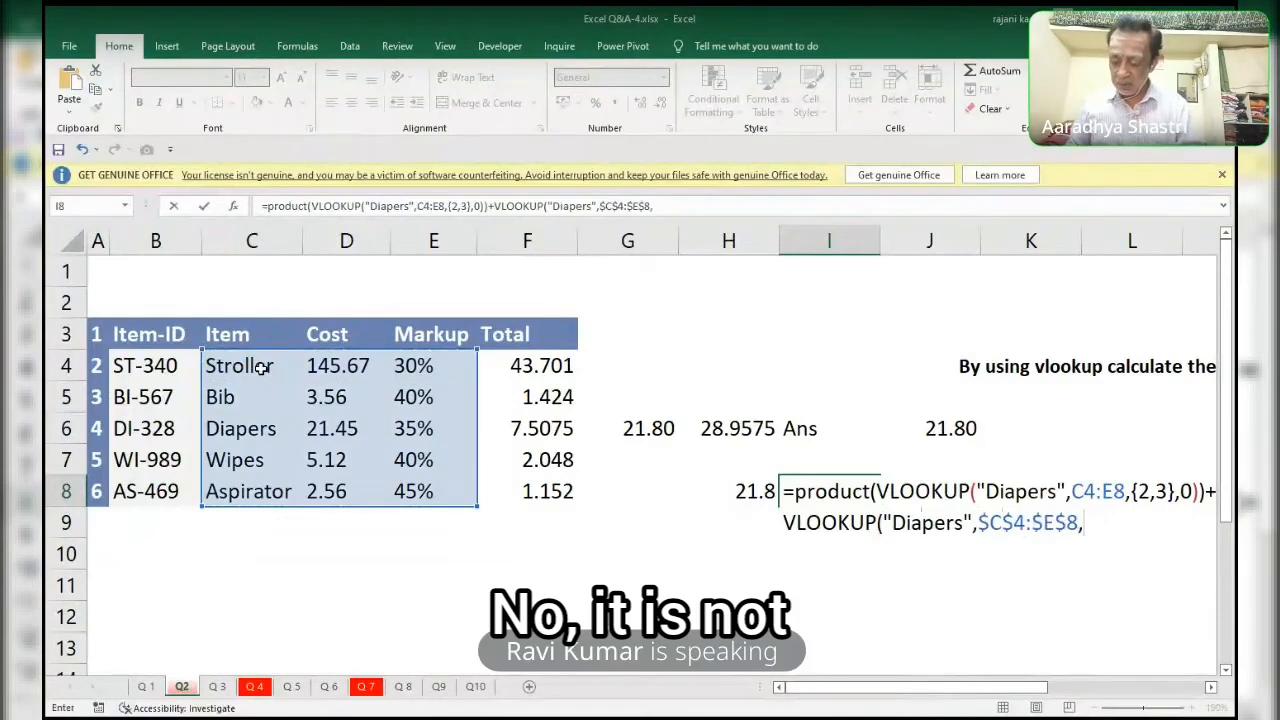
{"action": "type", "text": "2,0)"}
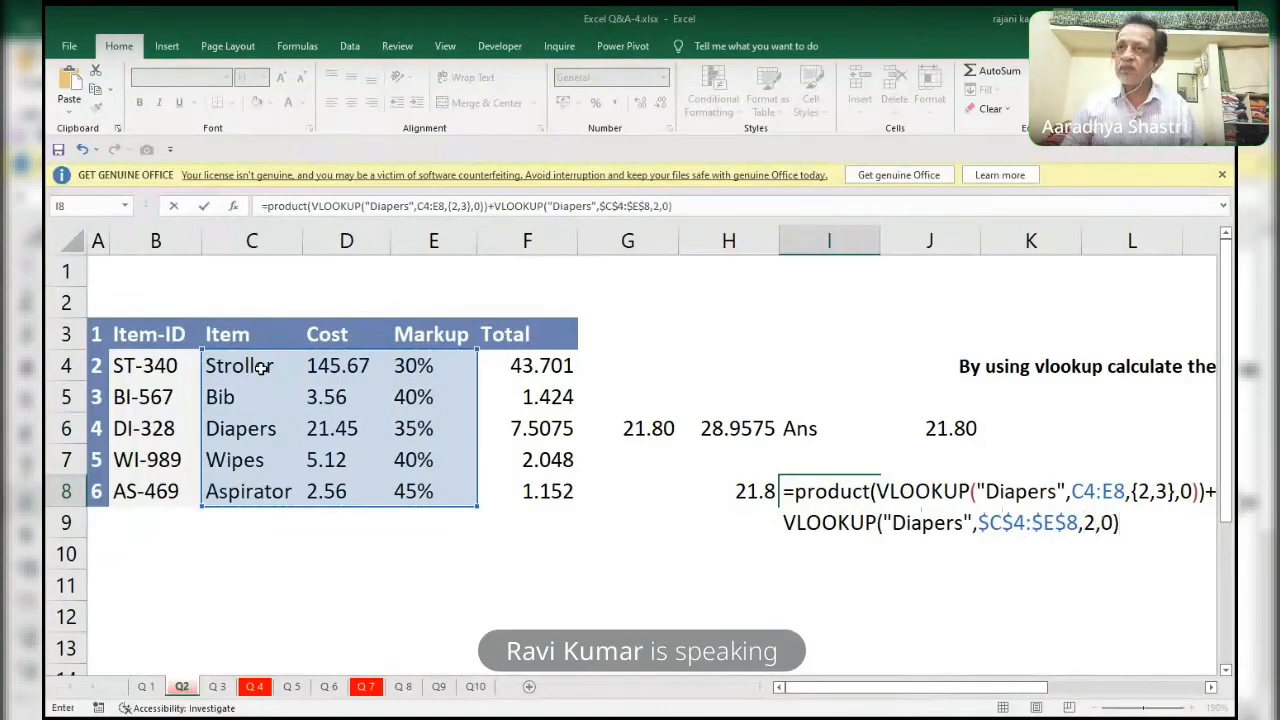
{"action": "key", "text": "ctrl+Return"}
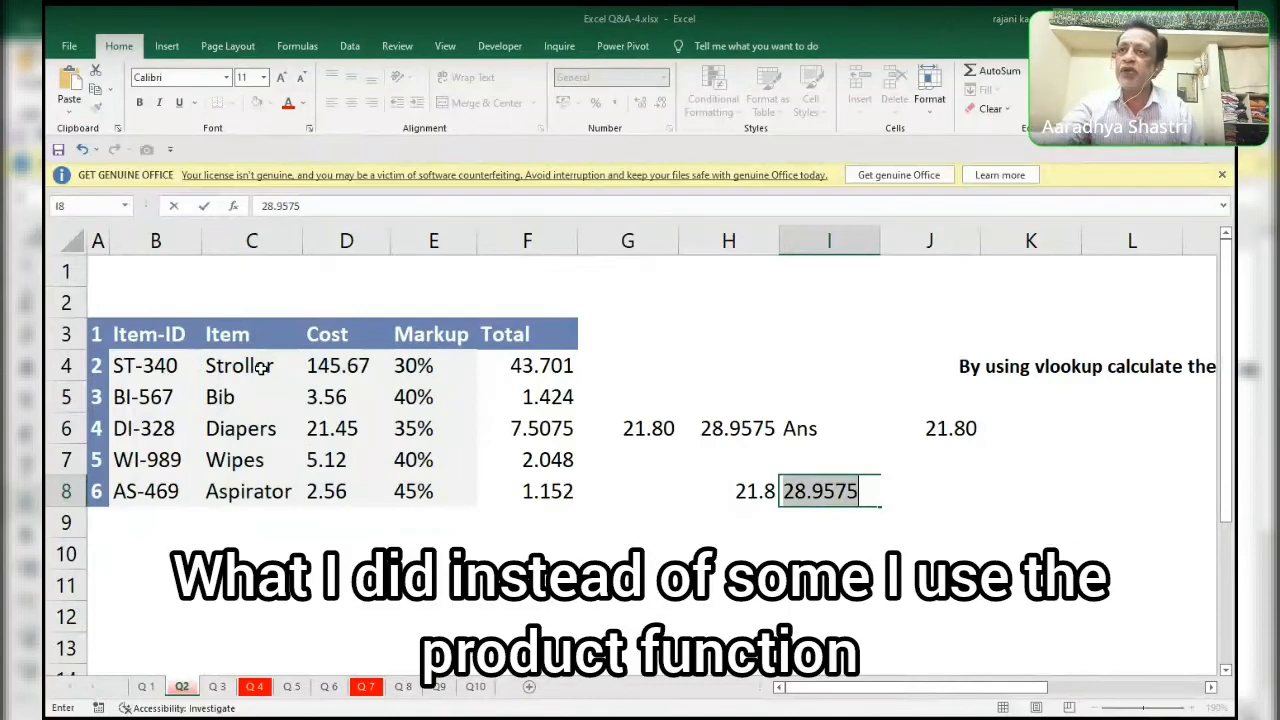
Restore the I8 formula text, evaluate only its PRODUCT term in place, and revert that evaluation.
{"action": "key", "text": "ctrl+z"}
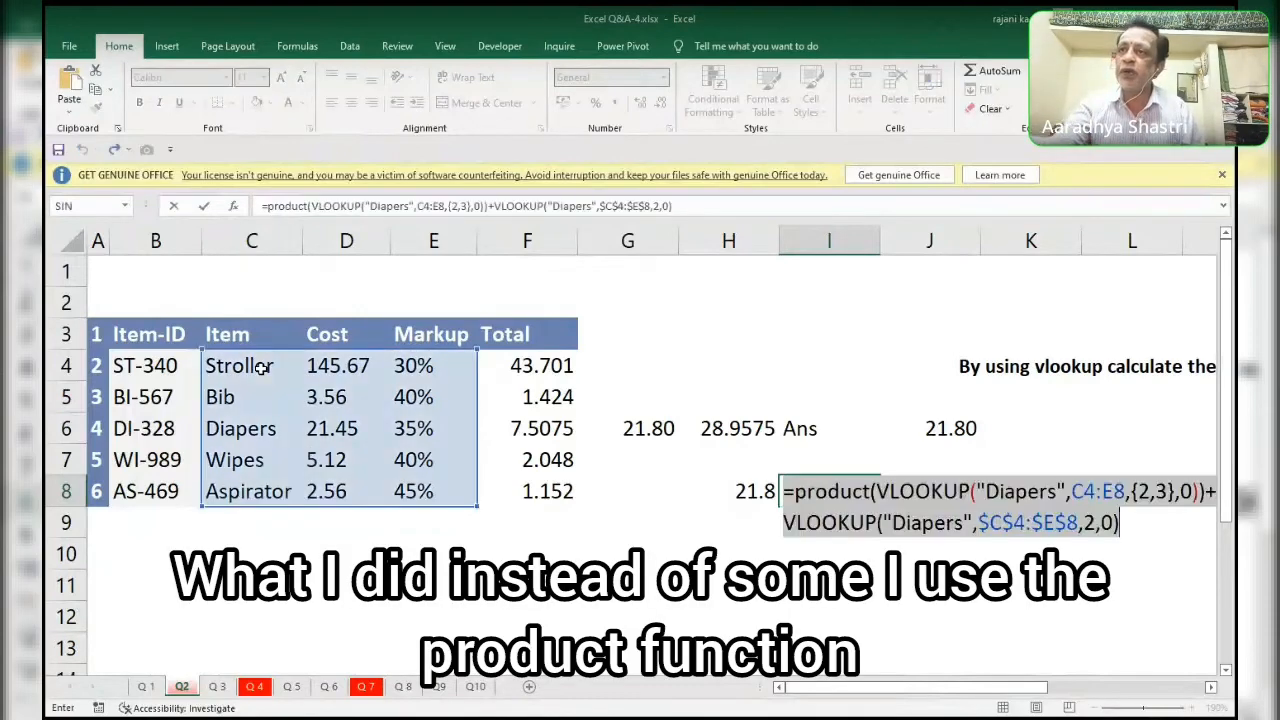
{"action": "left_click", "coordinate": [872, 491]}
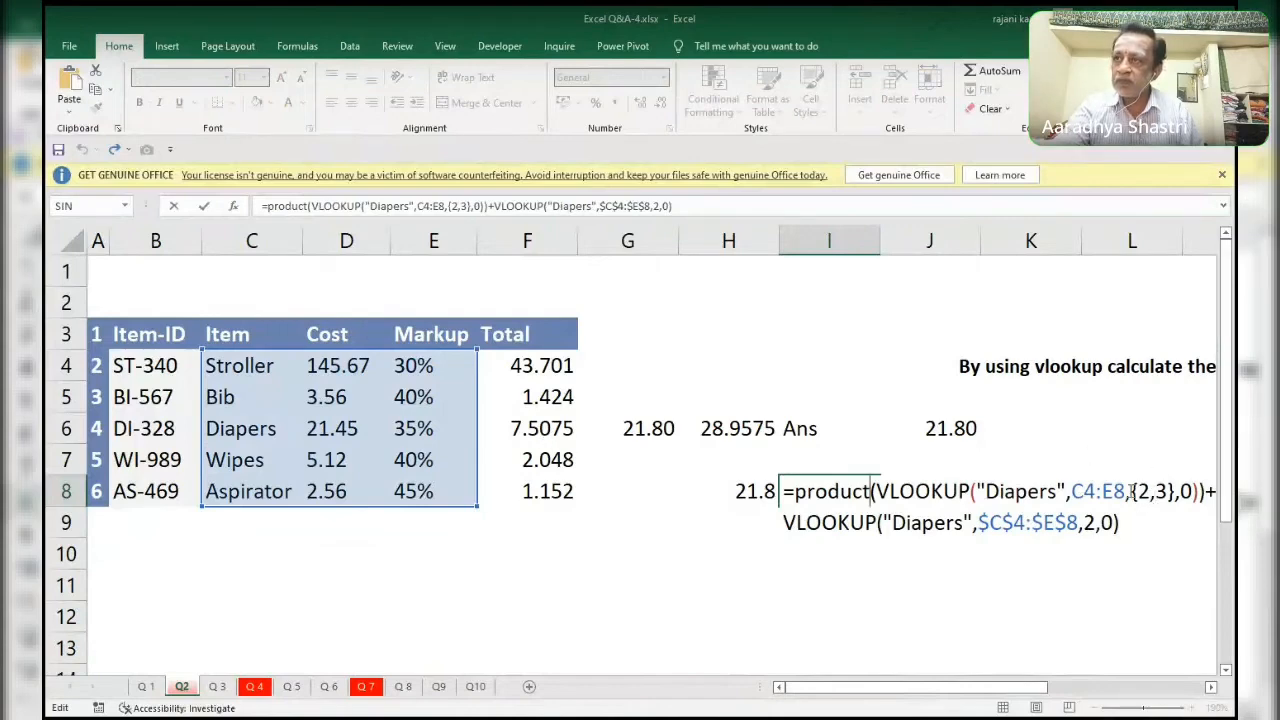
{"action": "left_click_drag", "start_coordinate": [1130, 491], "coordinate": [1172, 489]}
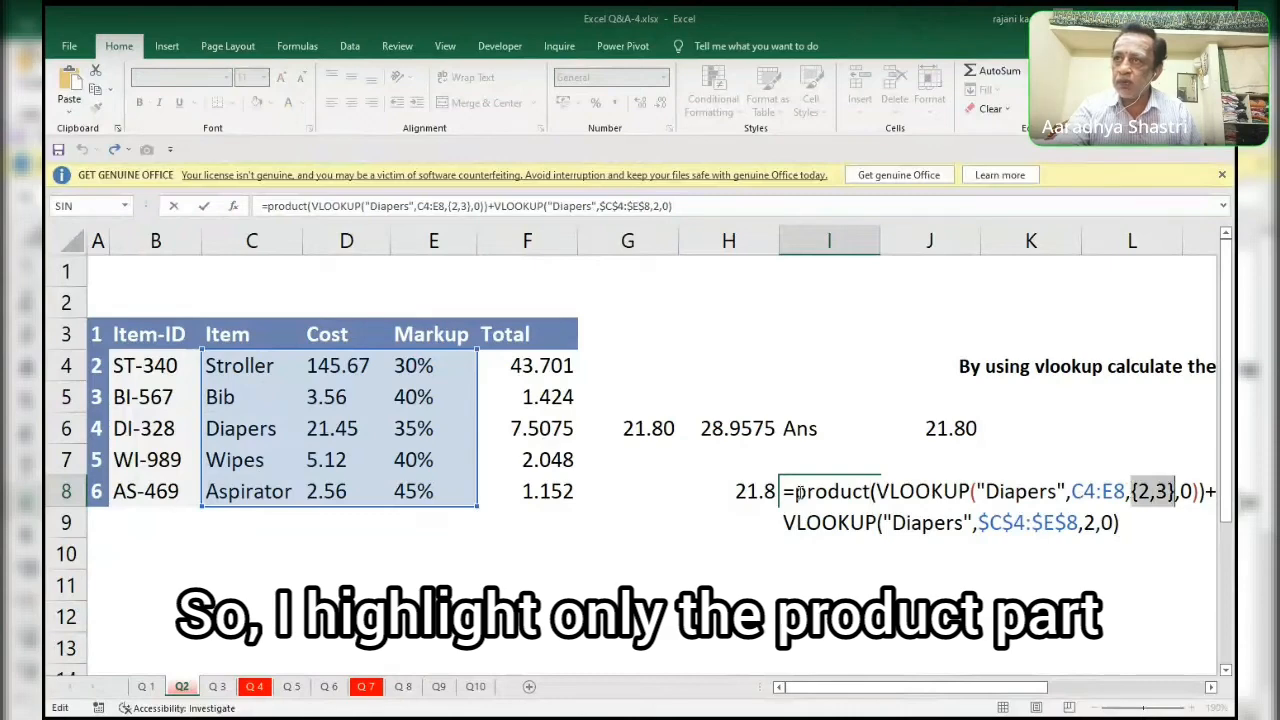
{"action": "left_click_drag", "start_coordinate": [786, 491], "coordinate": [1206, 491]}
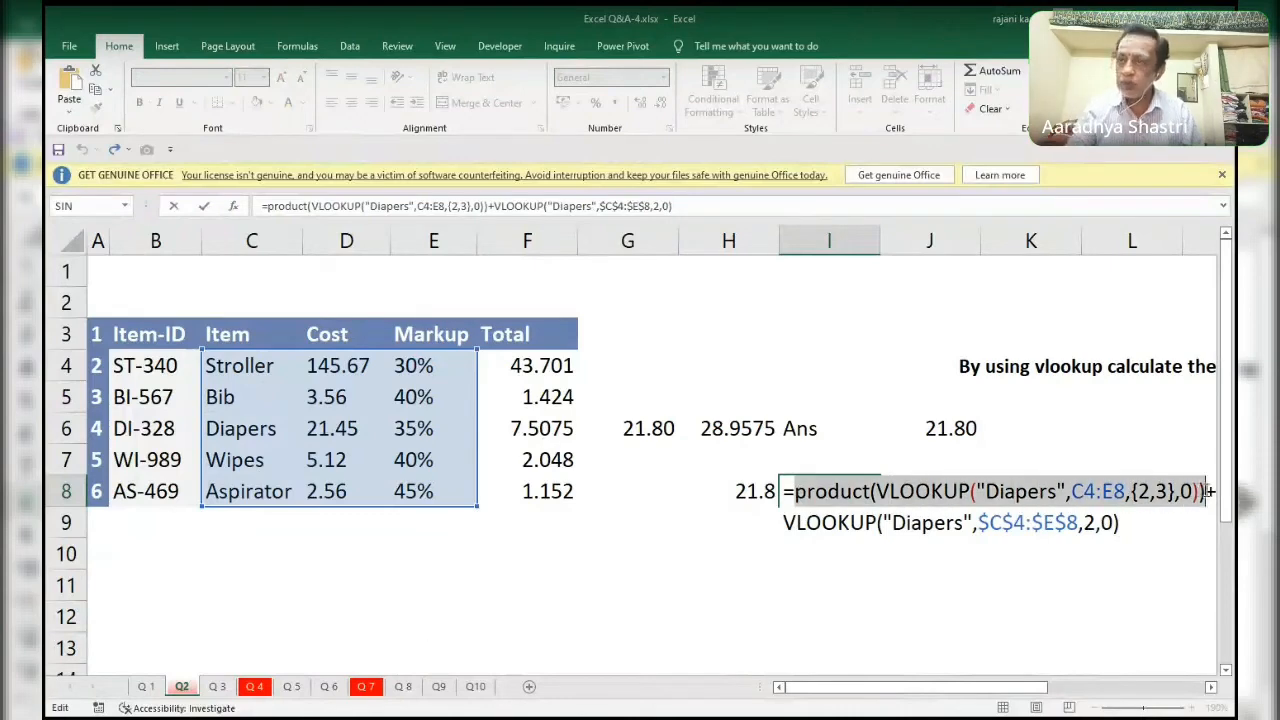
{"action": "key", "text": "F9"}
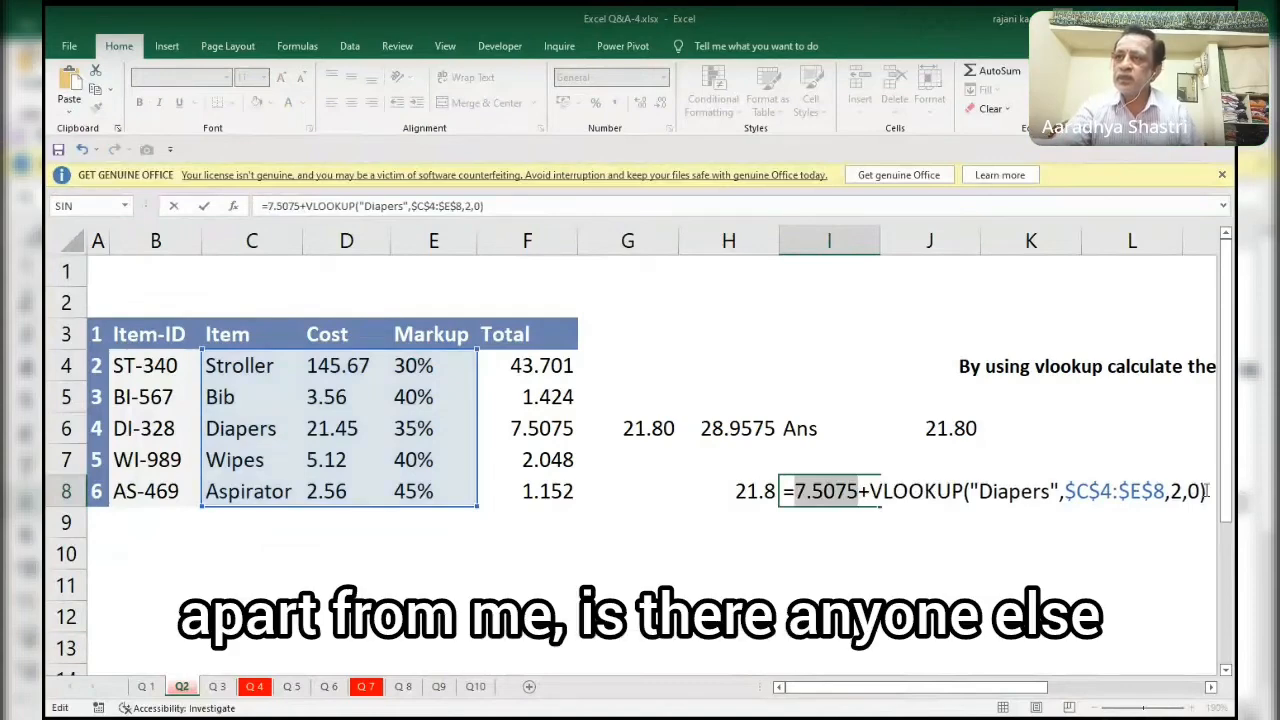
{"action": "key", "text": "ctrl+z"}
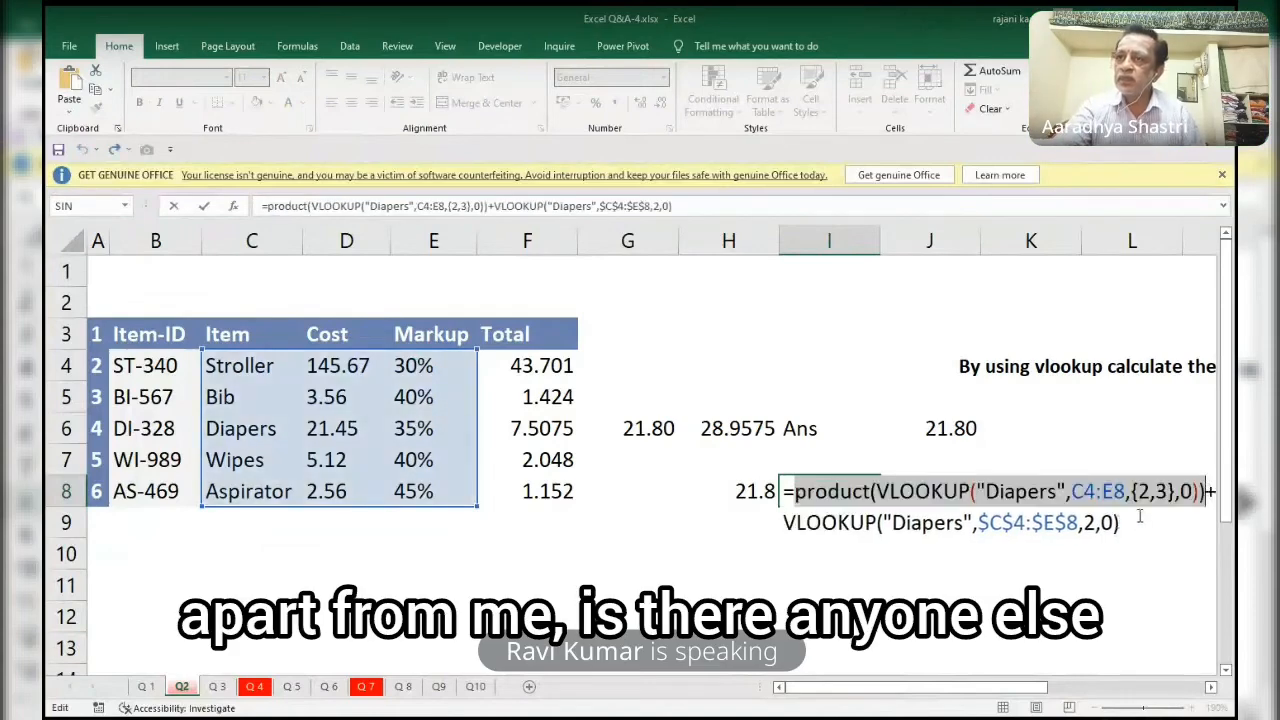
Evaluate only the added cost VLOOKUP term of the I8 formula in place and revert it to formula text.
{"action": "left_click_drag", "start_coordinate": [1122, 522], "coordinate": [659, 513]}
{"action": "key", "text": "F9"}
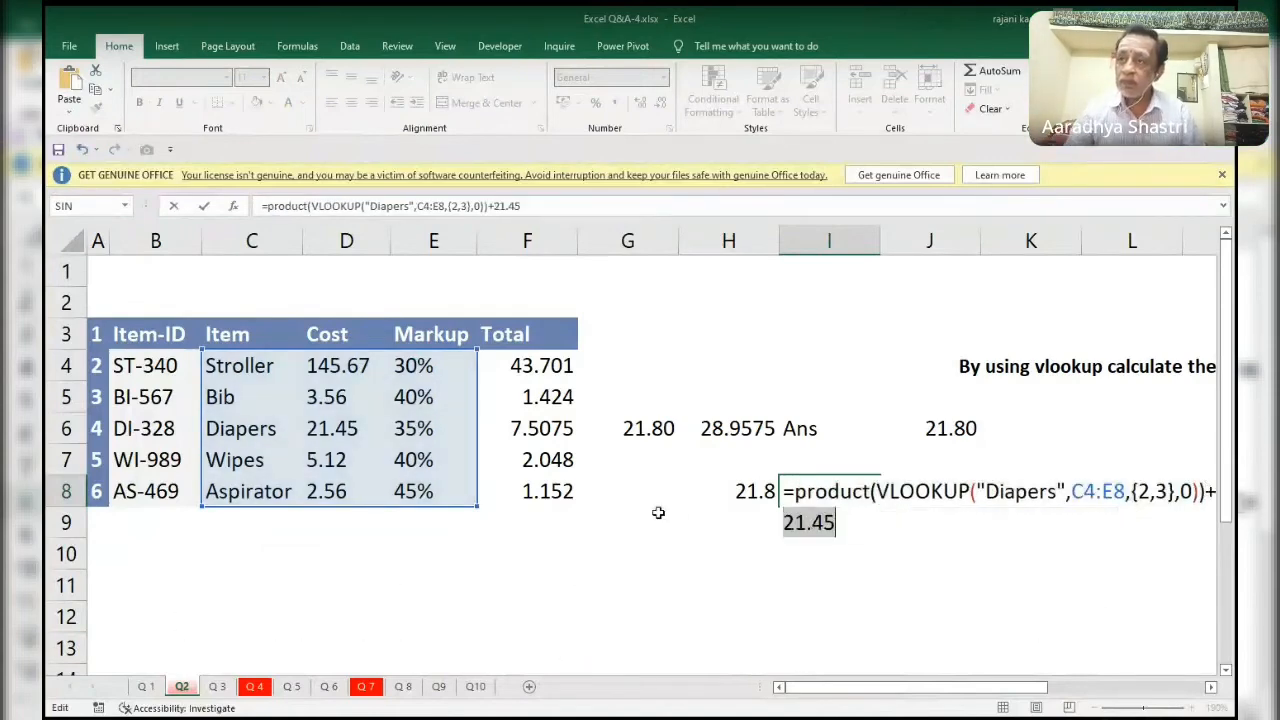
{"action": "key", "text": "ctrl+z"}
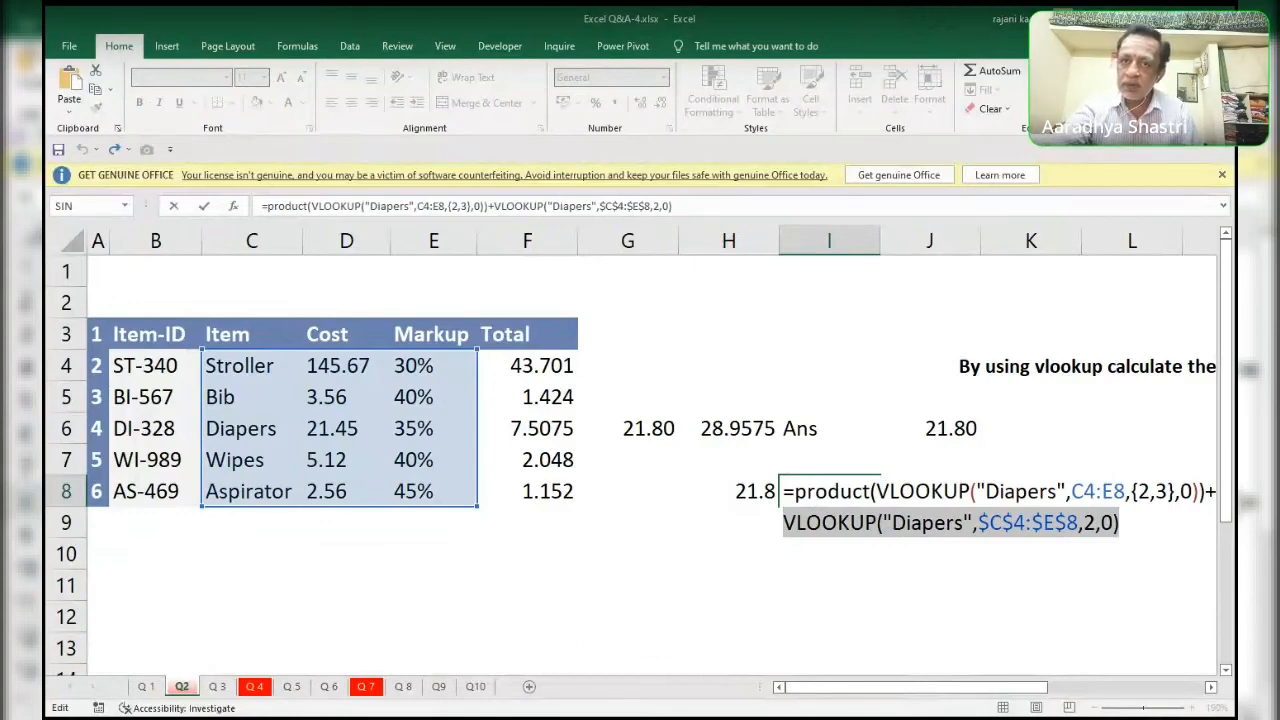
Switch to the Q 4 sheet with the unfinished I8 entry discarded, and clear the Score column cells I4:I10.
{"action": "left_click", "coordinate": [256, 688]}
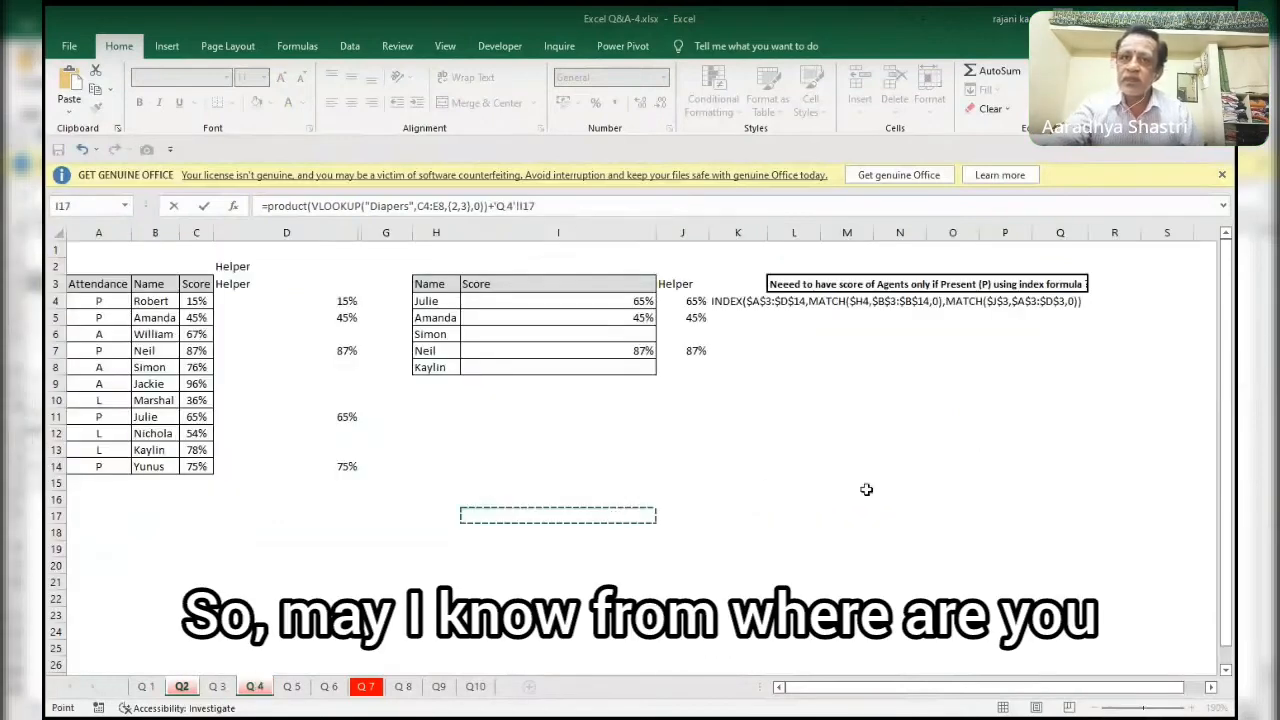
{"action": "key", "text": "Escape"}
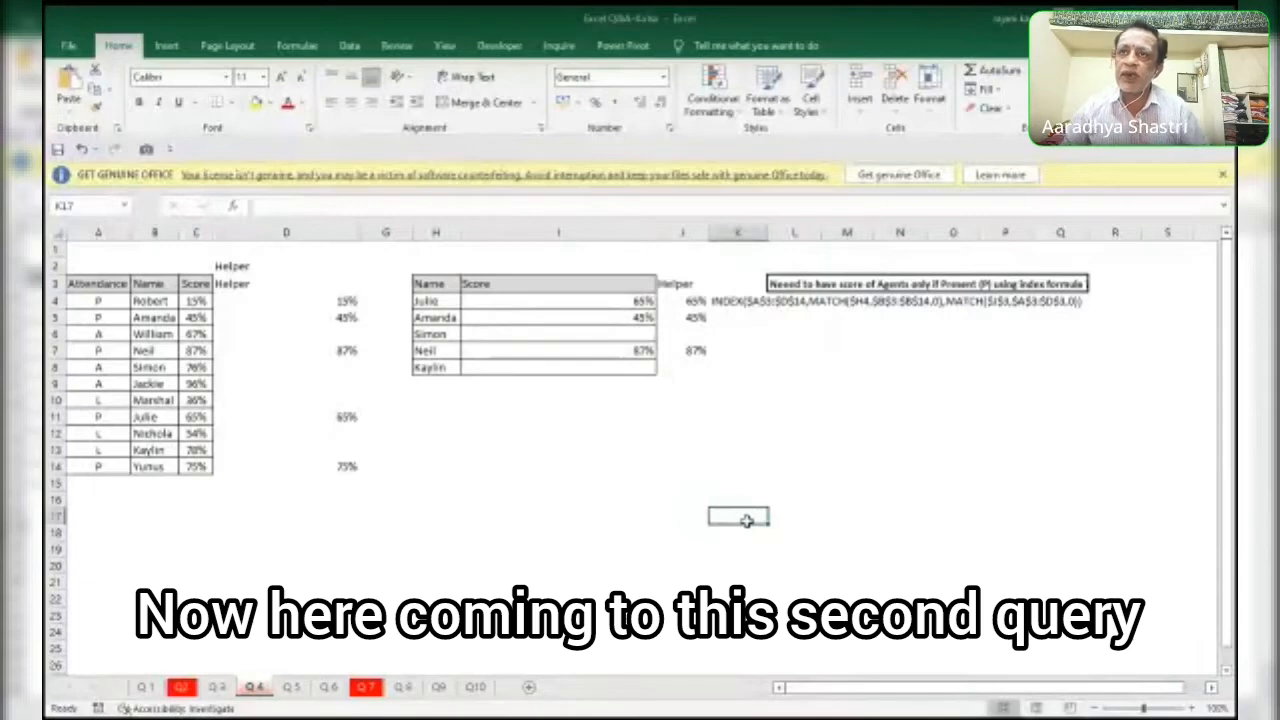
{"action": "key", "text": "Left"}
{"action": "key", "text": "Left"}
{"action": "key", "text": "Up"}
{"action": "key", "text": "Up"}
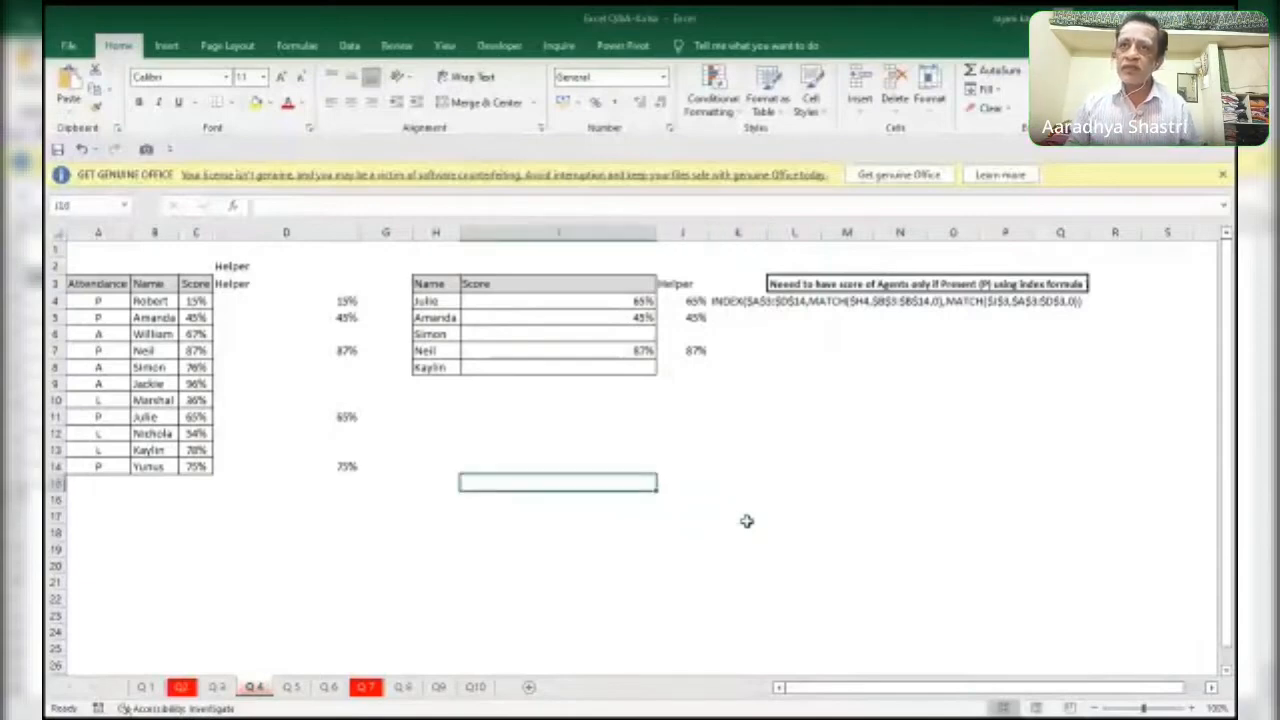
{"action": "key", "text": "Up"}
{"action": "key", "text": "Up"}
{"action": "key", "text": "Up"}
{"action": "key", "text": "Up"}
{"action": "key", "text": "Up"}
{"action": "key", "text": "shift+Up"}
{"action": "key", "text": "shift+Up"}
{"action": "key", "text": "shift+Up"}
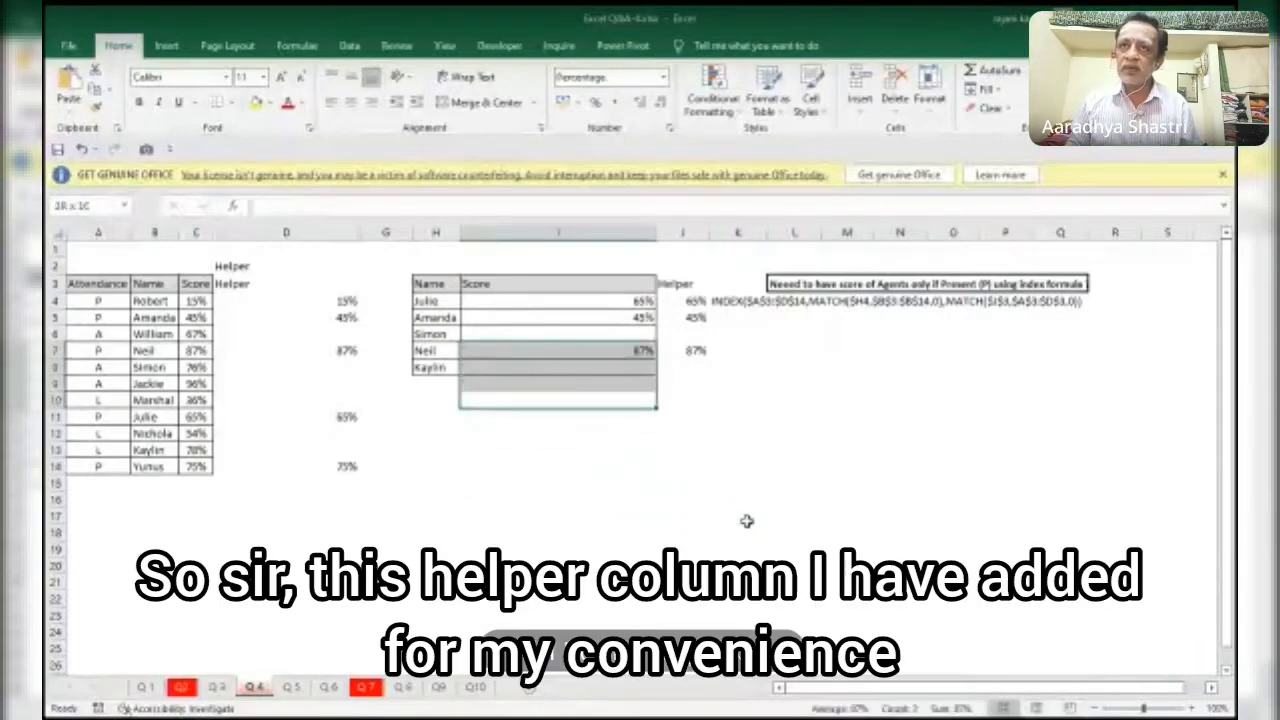
{"action": "key", "text": "shift+Up"}
{"action": "key", "text": "shift+Up"}
{"action": "key", "text": "shift+Up"}
{"action": "key", "text": "Delete"}
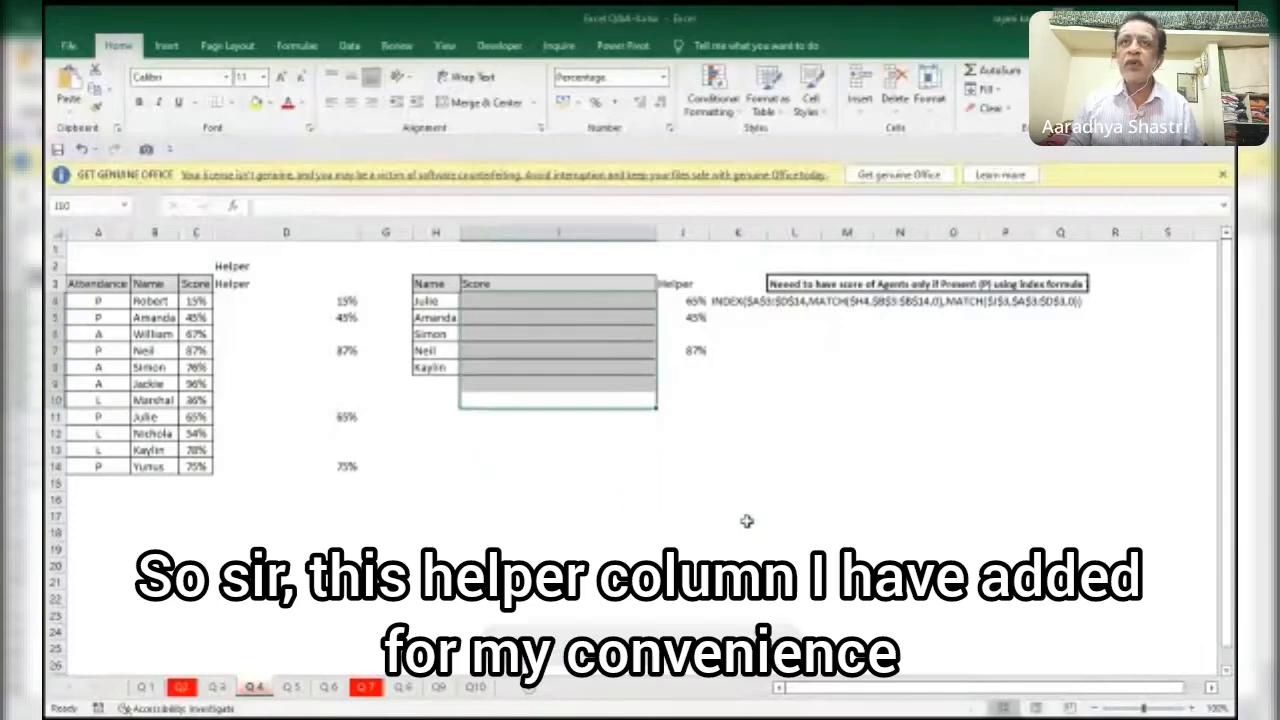
Select the first Score cell, I4, and examine the attendance table, the helper columns and the question text.
{"action": "key", "text": "Up"}
{"action": "key", "text": "Up"}
{"action": "key", "text": "Up"}
{"action": "key", "text": "Up"}
{"action": "key", "text": "Up"}
{"action": "key", "text": "Up"}
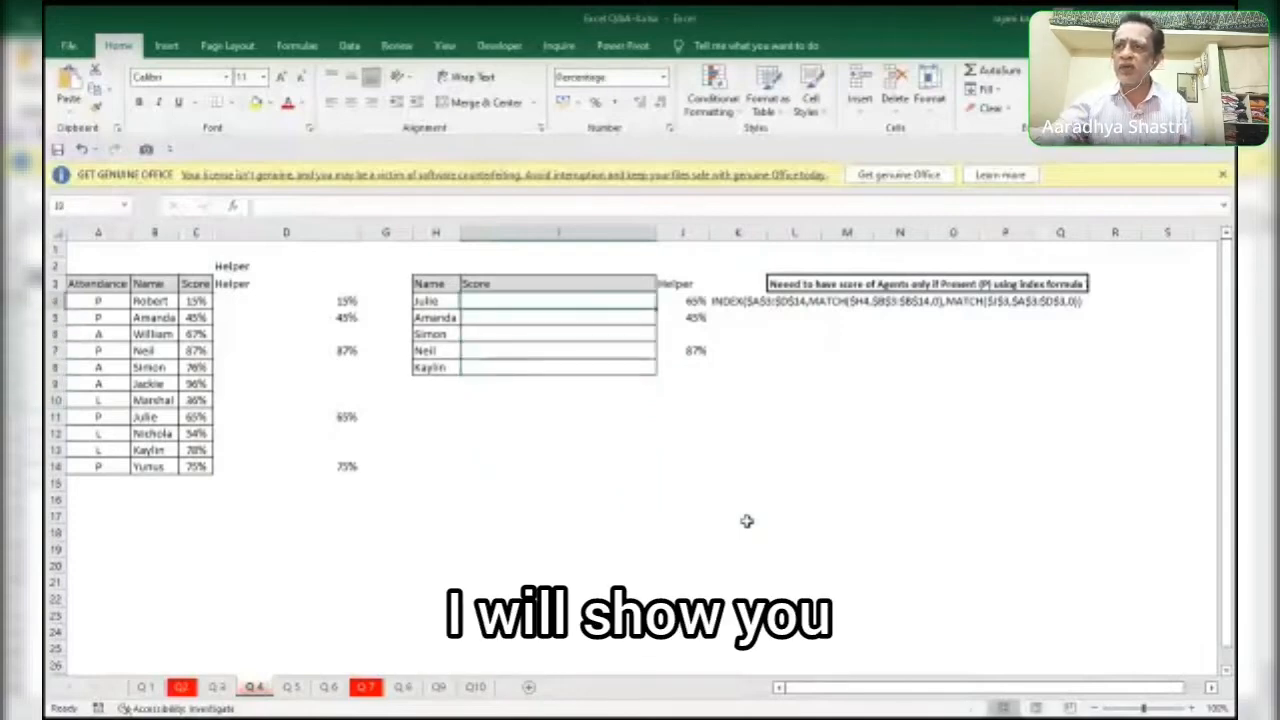
{"action": "left_click", "coordinate": [1157, 709]}
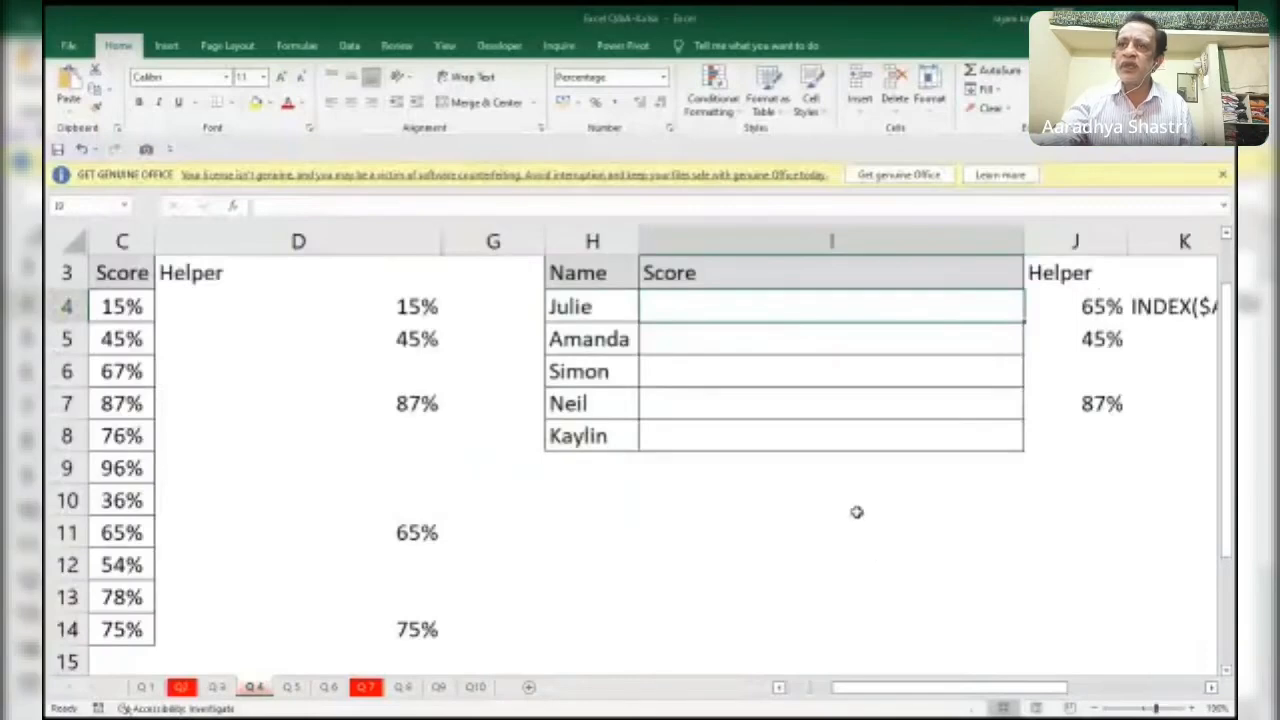
{"action": "left_click_drag", "start_coordinate": [845, 688], "coordinate": [800, 697]}
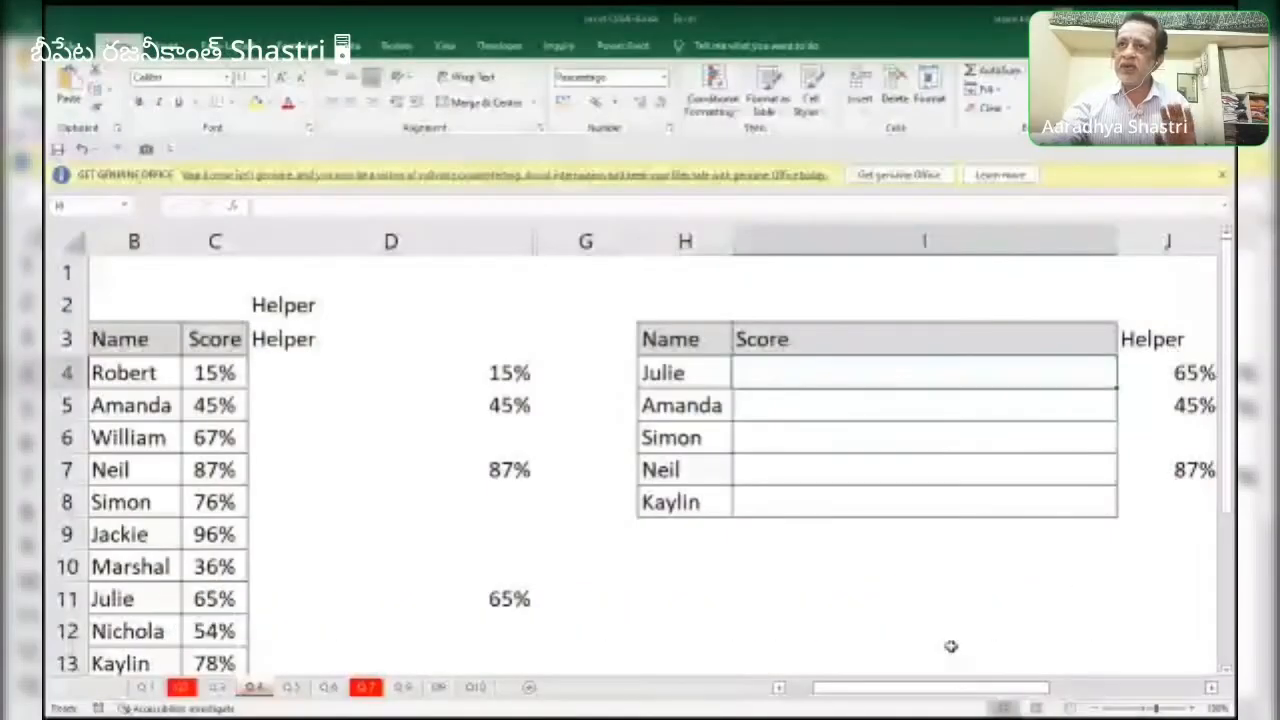
{"action": "left_click_drag", "start_coordinate": [938, 688], "coordinate": [1094, 692]}
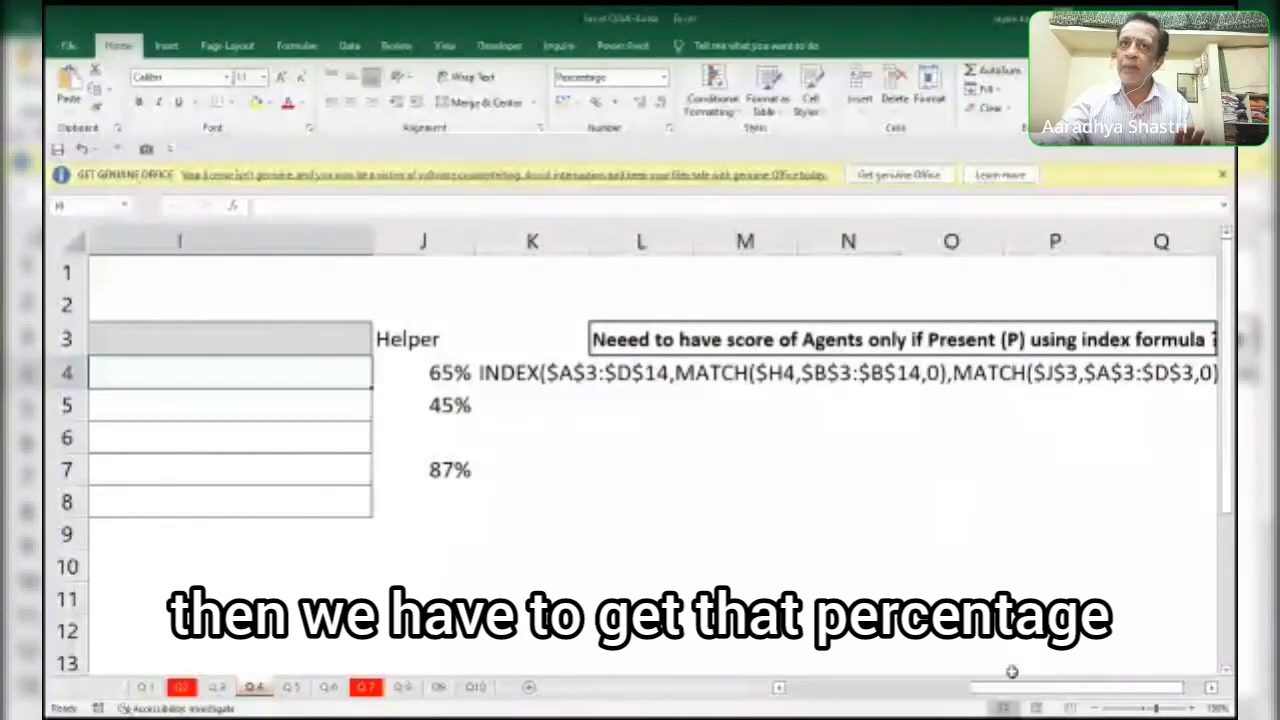
{"action": "left_click_drag", "start_coordinate": [1020, 686], "coordinate": [810, 700]}
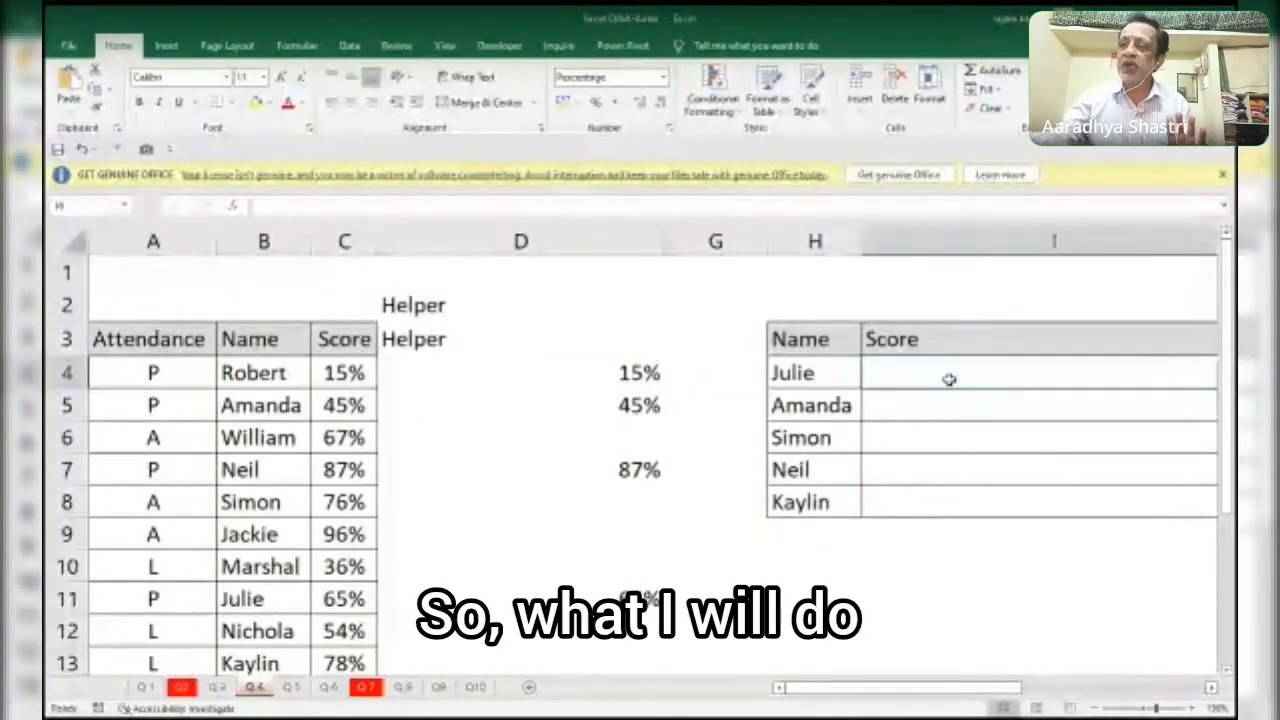
Start a MATCH formula in I4 with the lookup value "p"&H4, joining the present code to the agent's name.
{"action": "type", "text": "="}
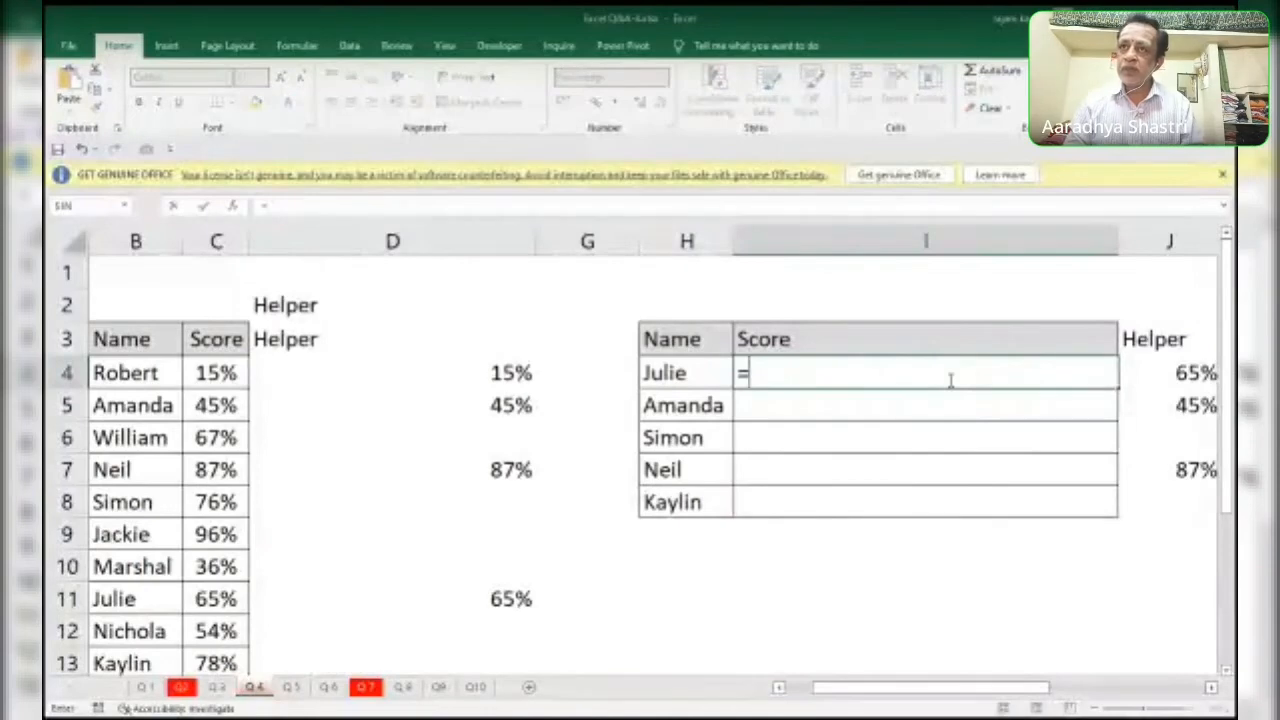
{"action": "type", "text": "match"}
{"action": "key", "text": "Tab"}
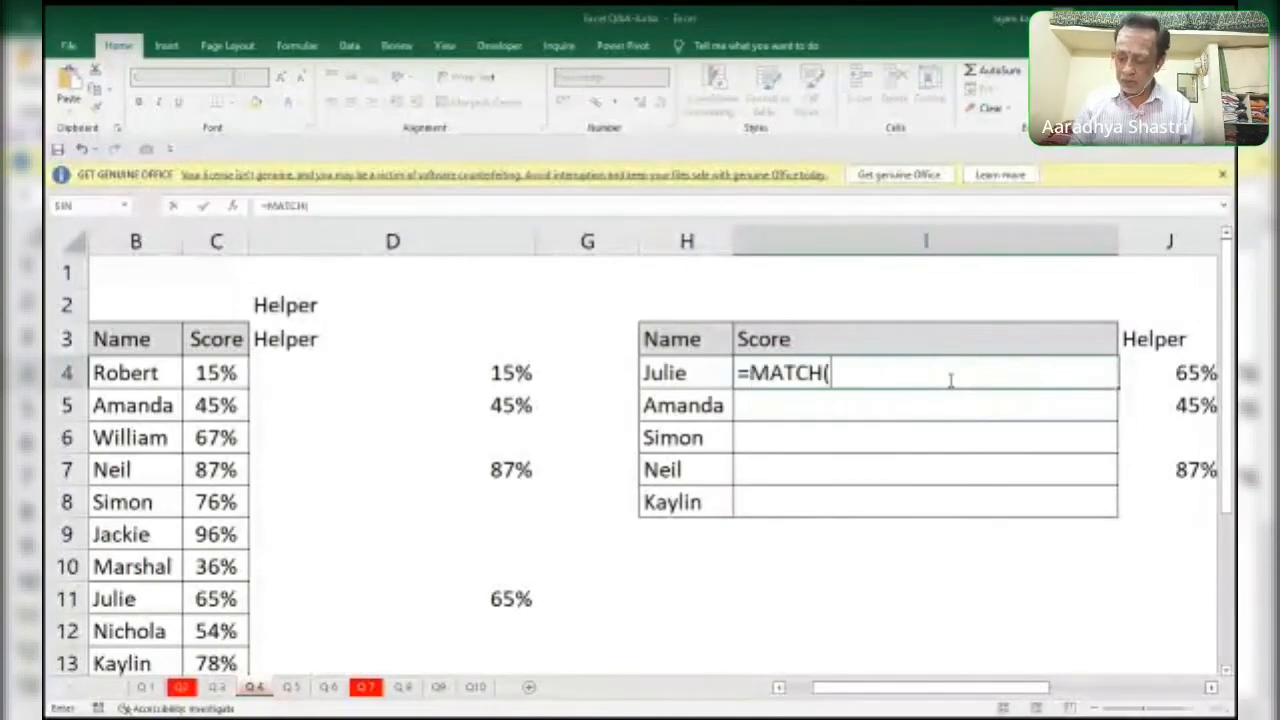
{"action": "type", "text": "\""}
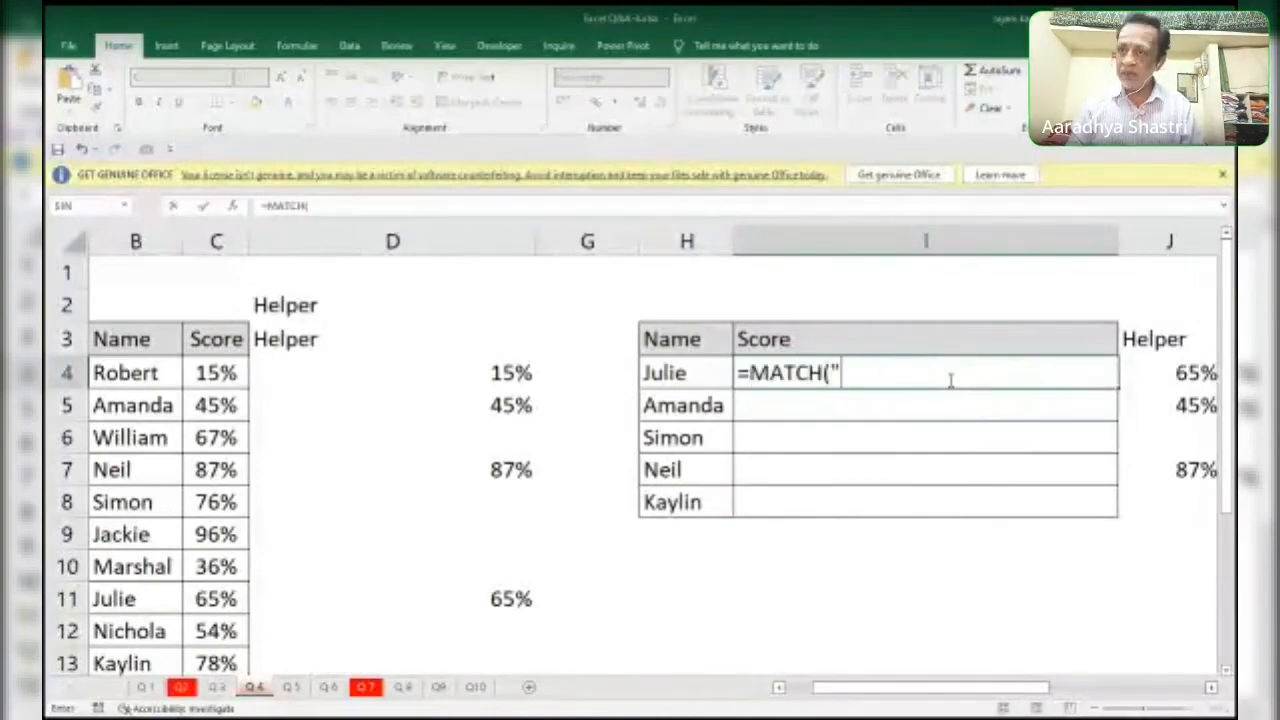
{"action": "type", "text": "p\""}
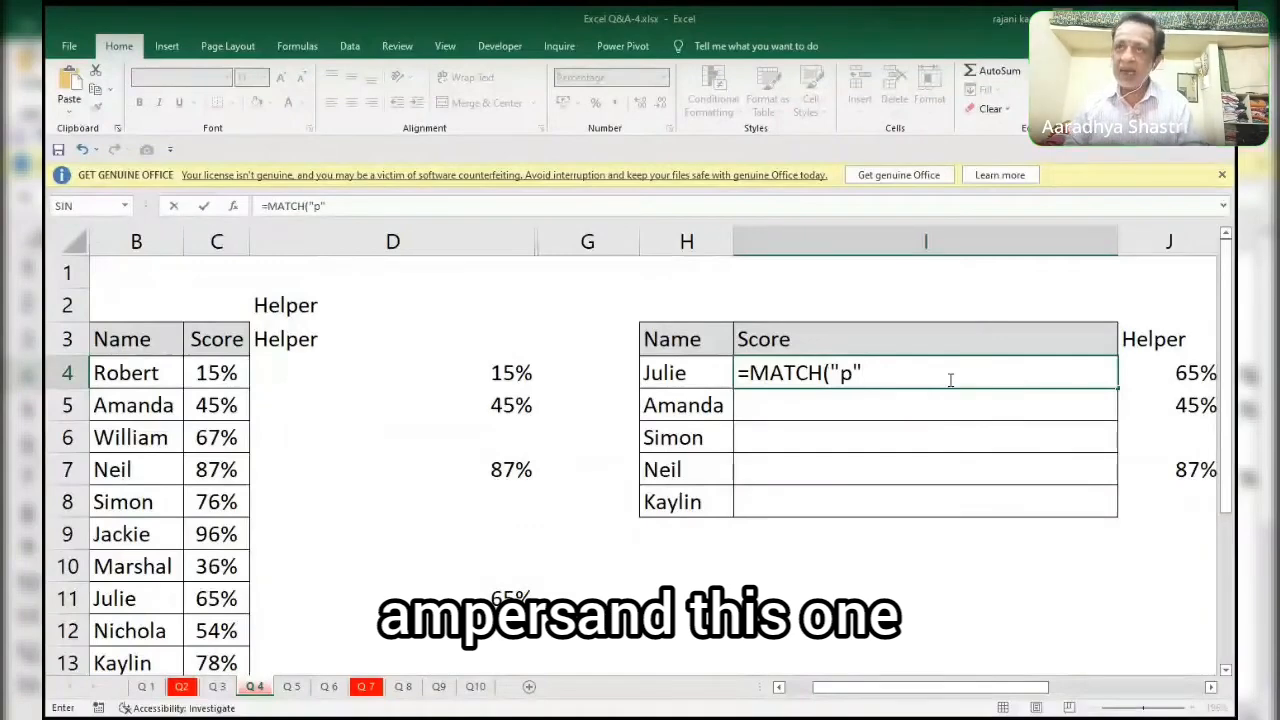
{"action": "type", "text": "&"}
{"action": "key", "text": "Left"}
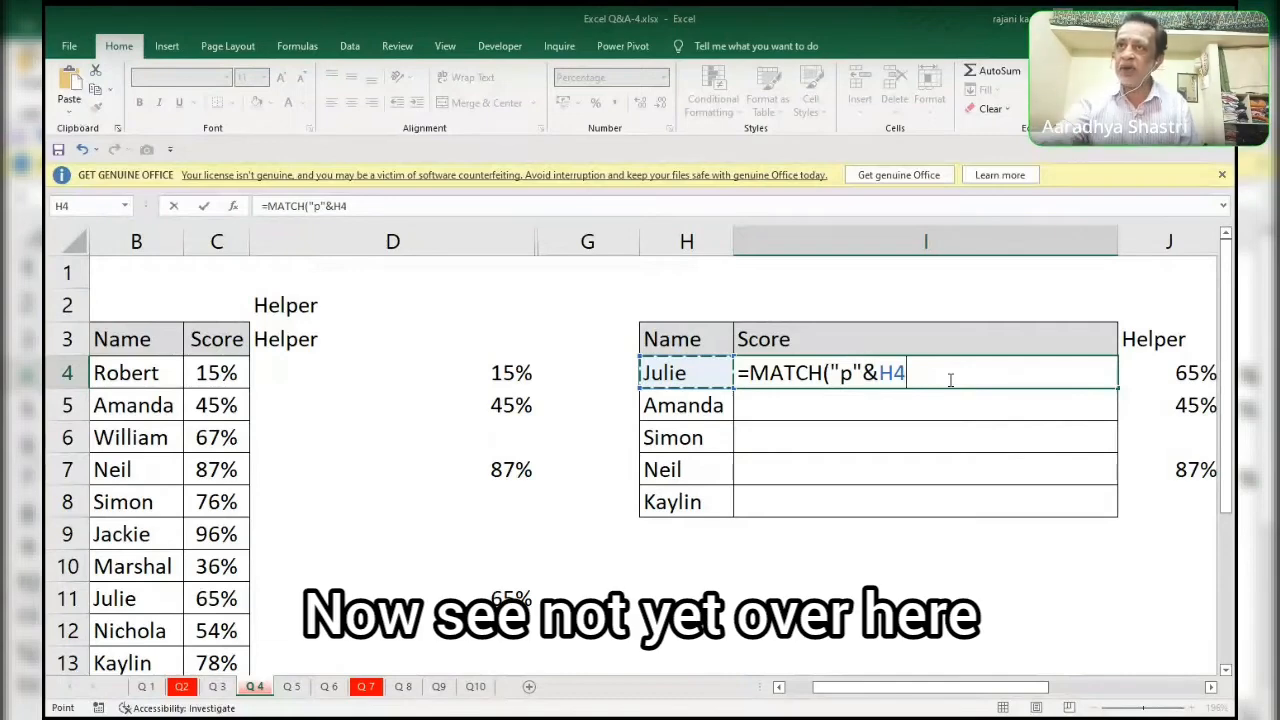
{"action": "type", "text": ","}
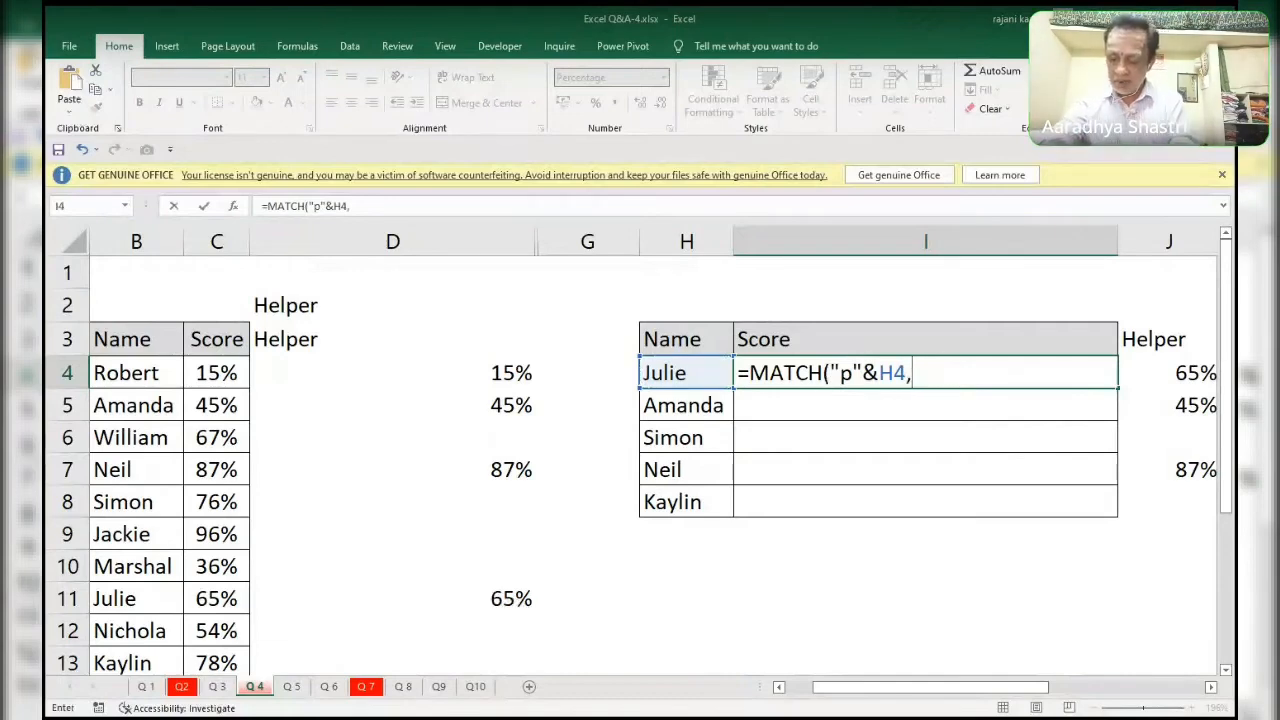
Evaluate the MATCH lookup value "p"&H4 in place and revert it to formula text.
{"action": "left_click", "coordinate": [829, 402]}
{"action": "key", "text": "F9"}
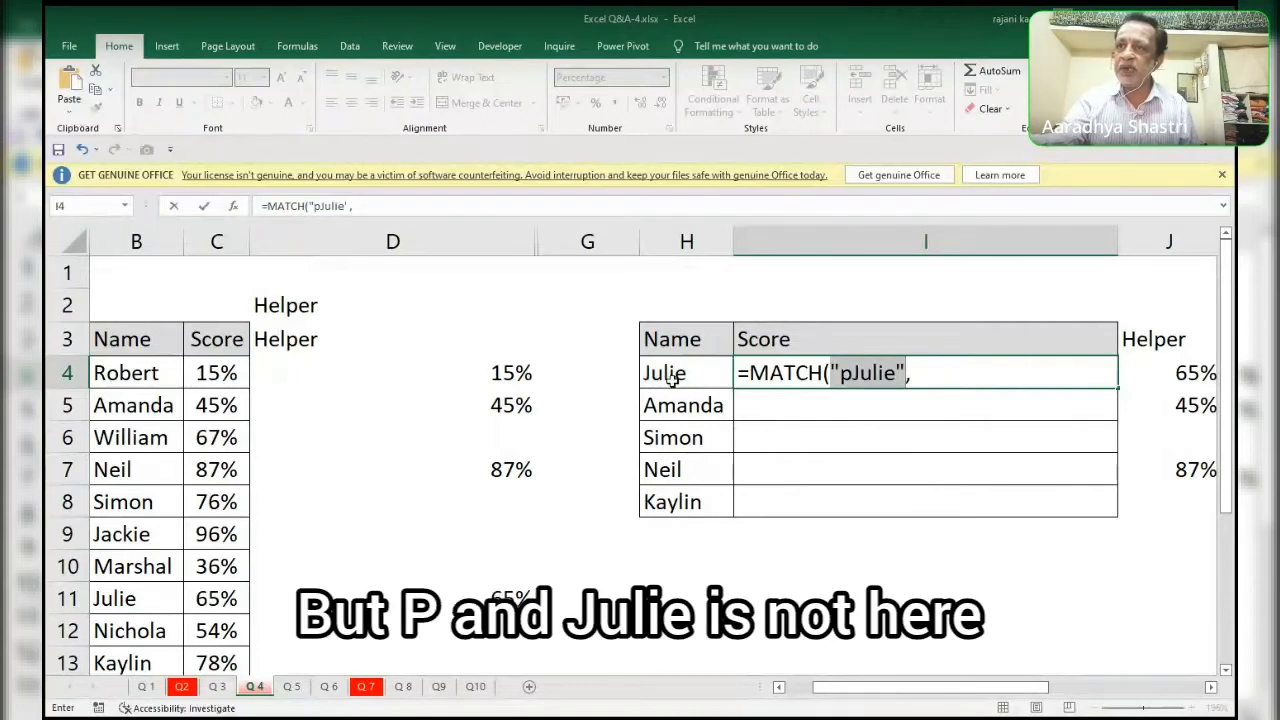
{"action": "key", "text": "ctrl+z"}
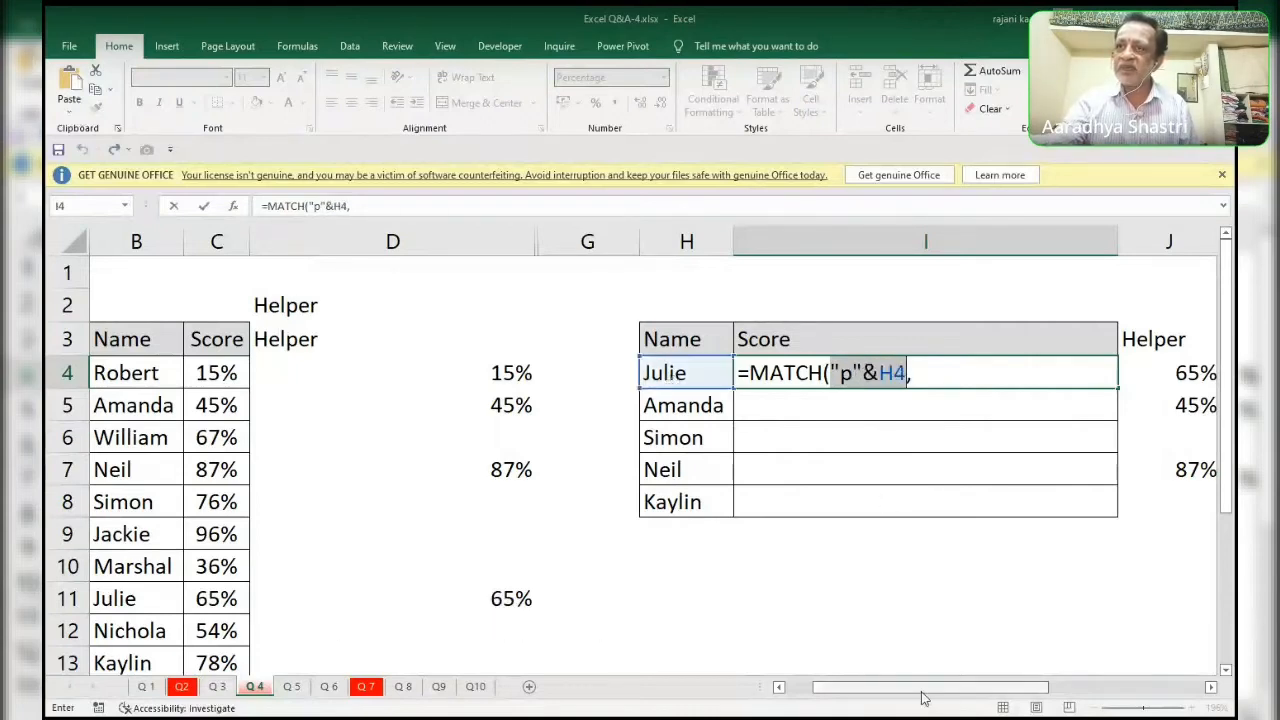
{"action": "left_click", "coordinate": [944, 380]}
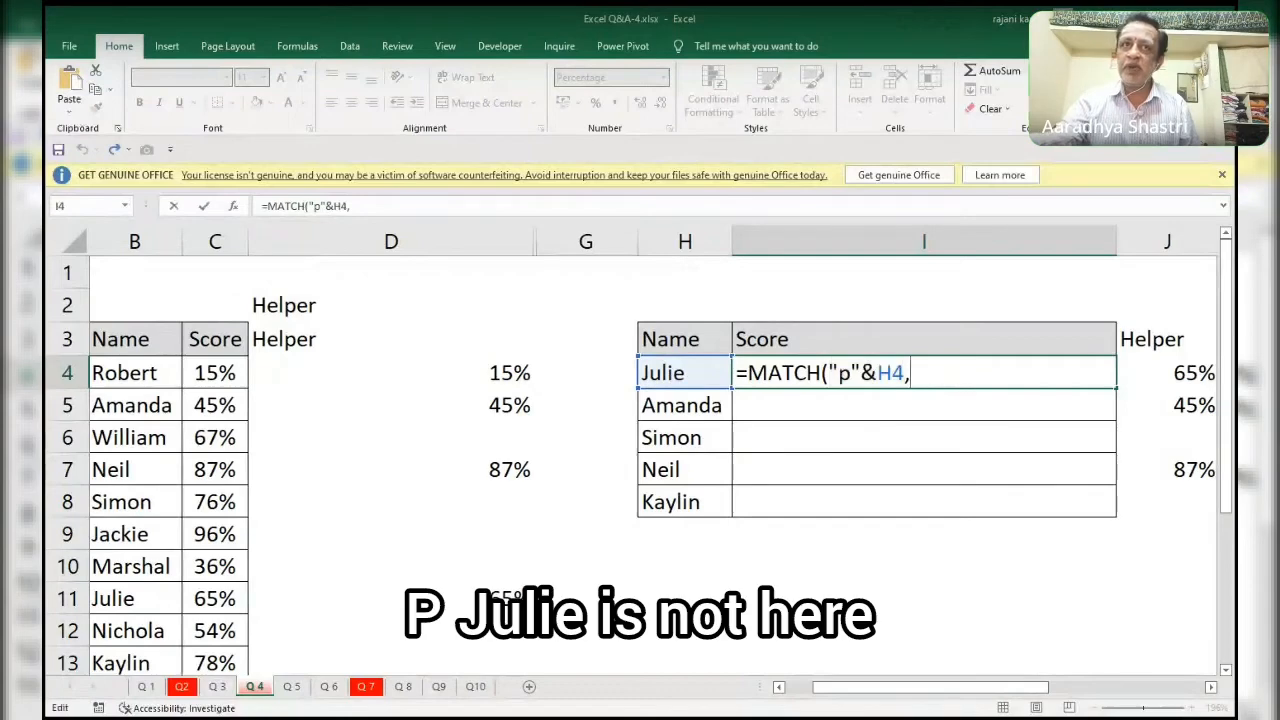
Complete the MATCH in I4 with the absolute lookup array $A$4:$B$14 and exact match type 0.
{"action": "scroll", "coordinate": [250, 405], "scroll_direction": "left", "scroll_amount": 1}
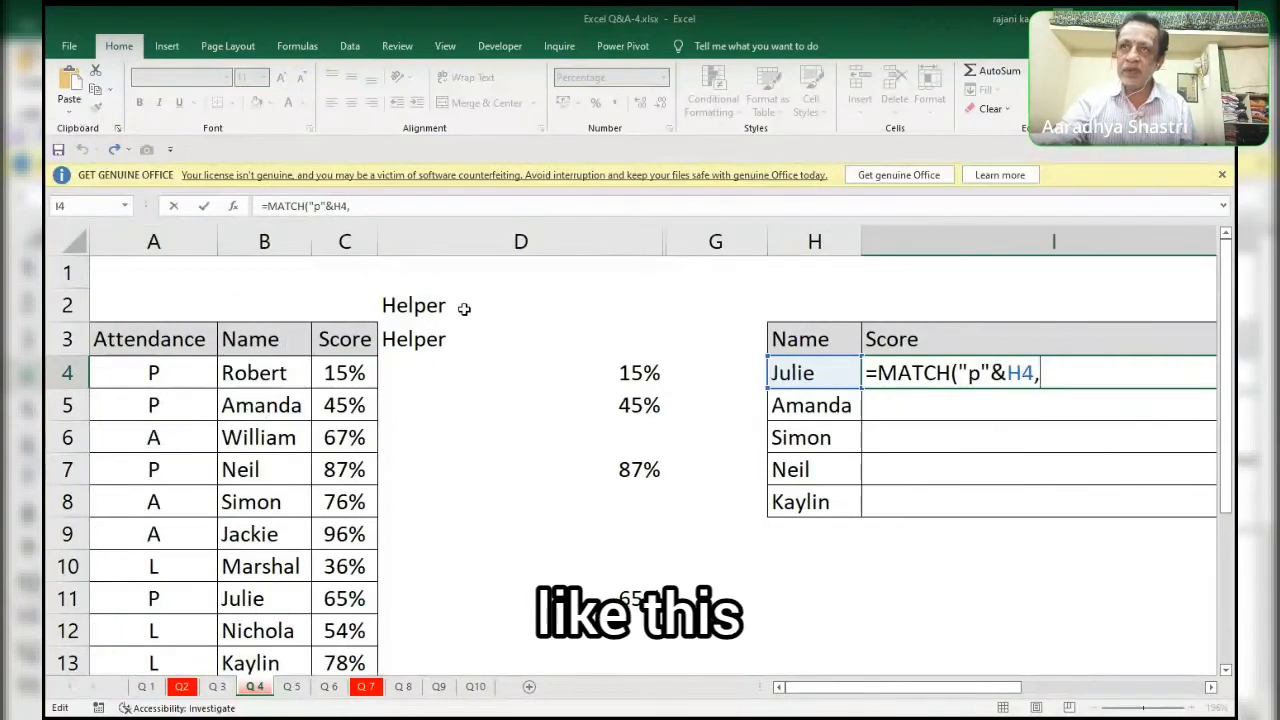
{"action": "left_click", "coordinate": [172, 372]}
{"action": "left_click_drag", "start_coordinate": [172, 372], "coordinate": [268, 595]}
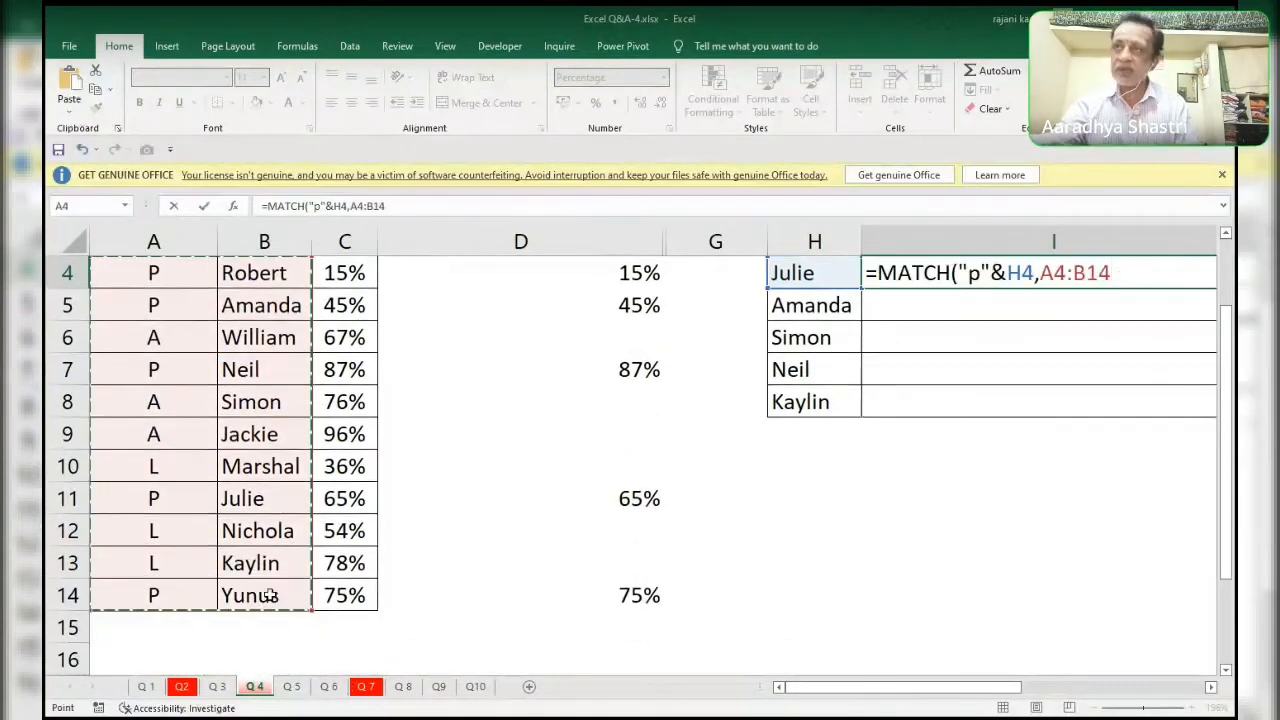
{"action": "key", "text": "F4"}
{"action": "type", "text": ","}
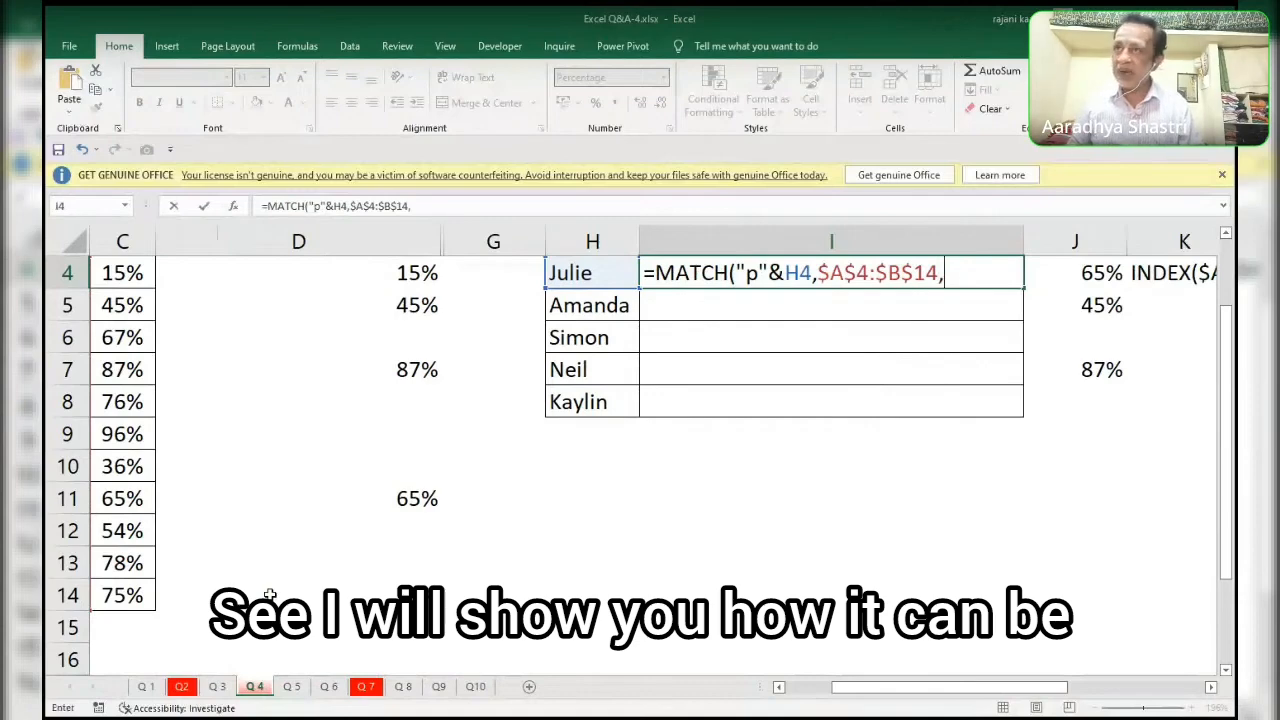
{"action": "type", "text": "0)"}
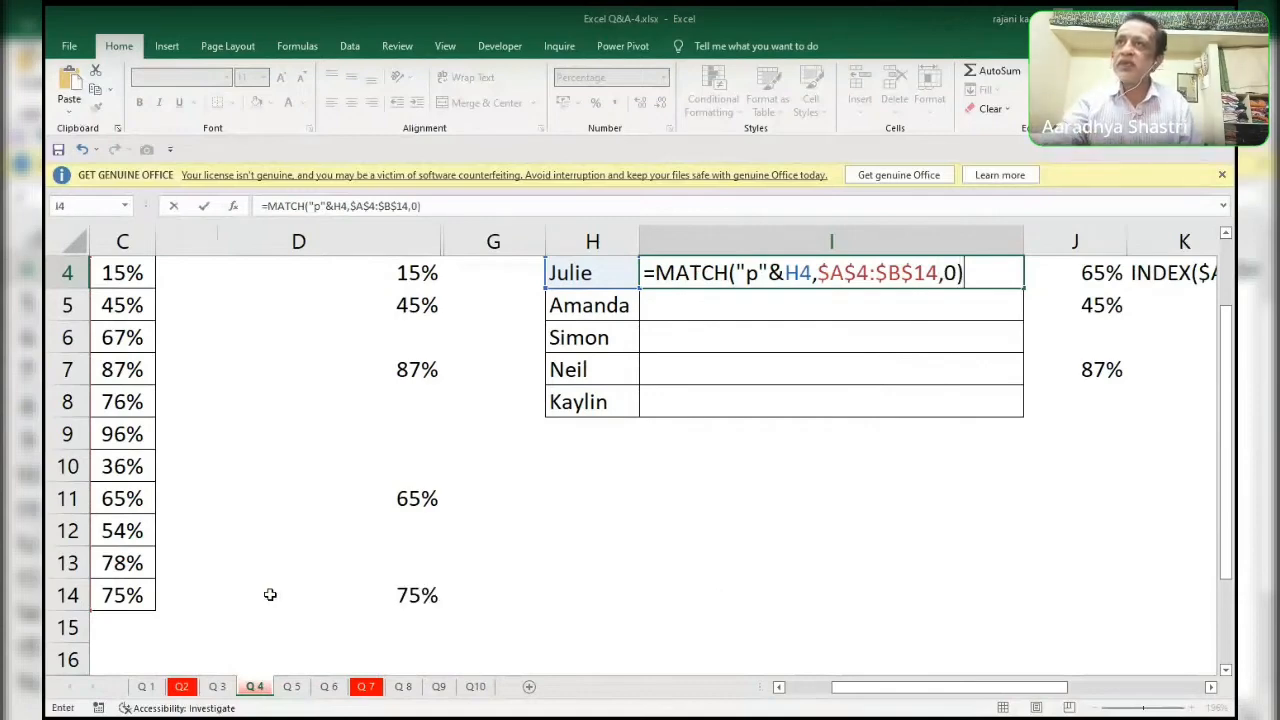
Evaluate the MATCH lookup array $A$4:$B$14 in place and revert it to the range reference.
{"action": "left_click", "coordinate": [817, 274]}
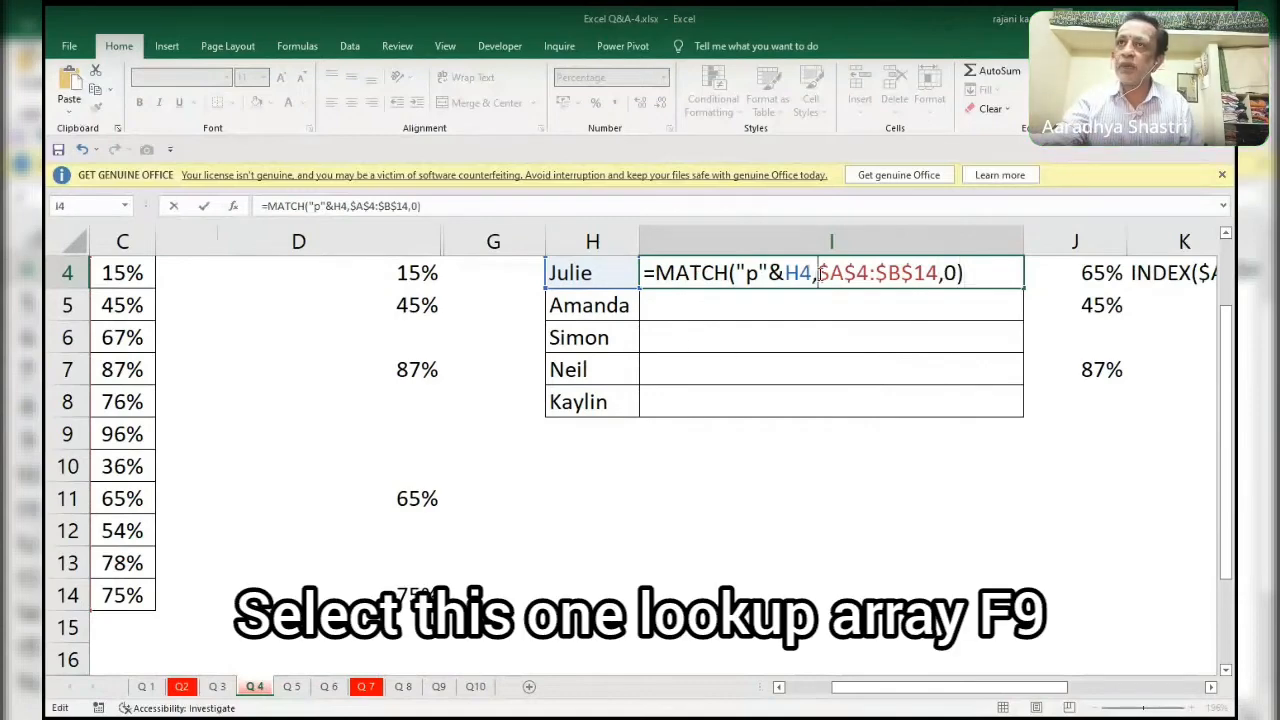
{"action": "left_click_drag", "start_coordinate": [817, 274], "coordinate": [938, 274]}
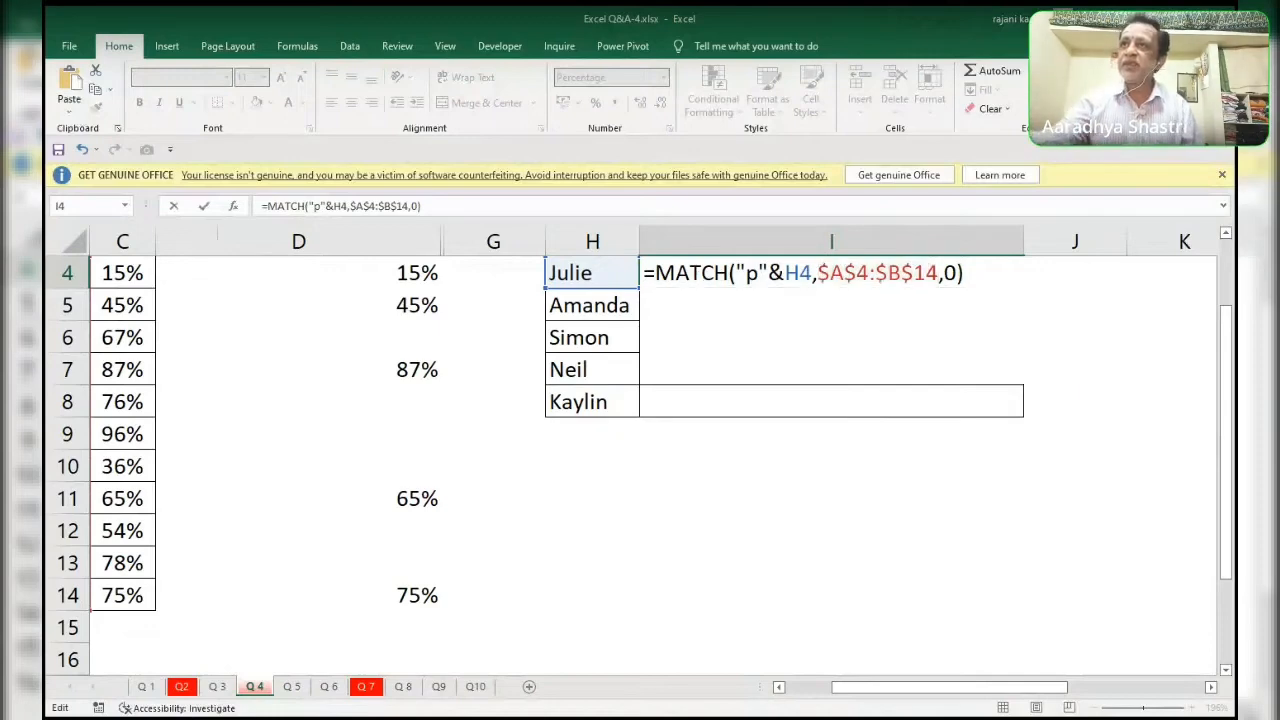
{"action": "key", "text": "F9"}
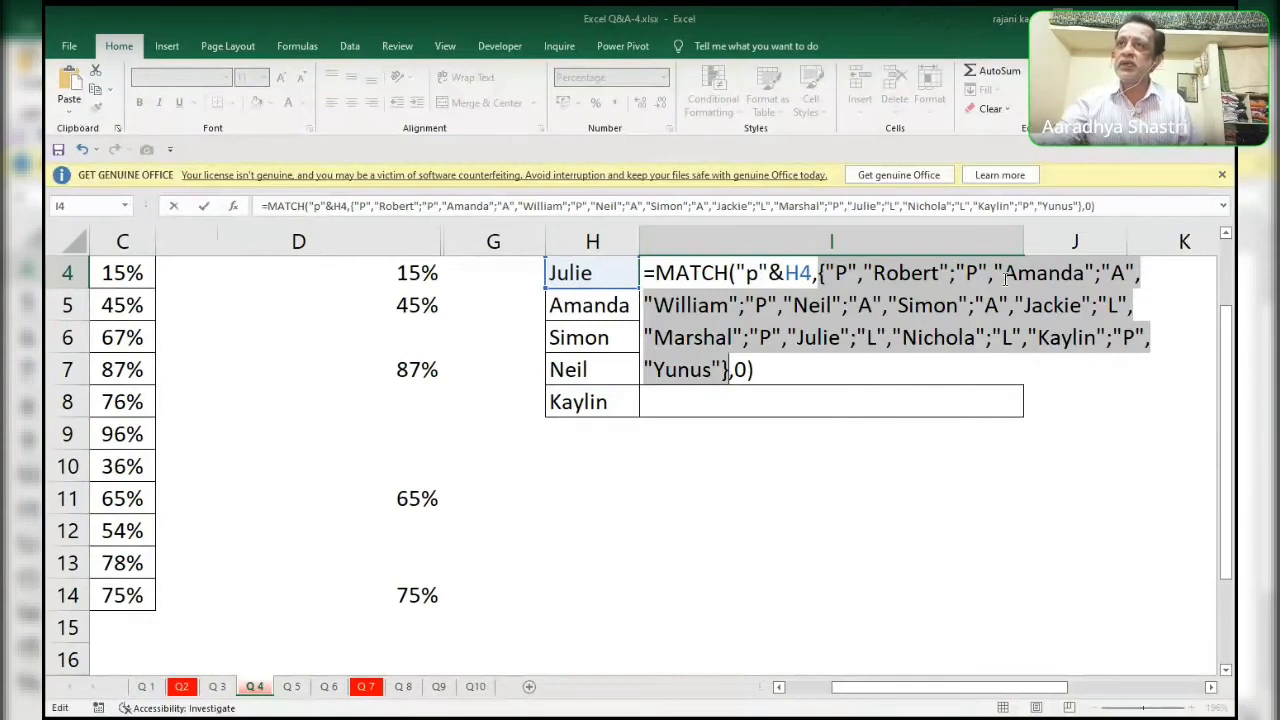
{"action": "key", "text": "ctrl+z"}
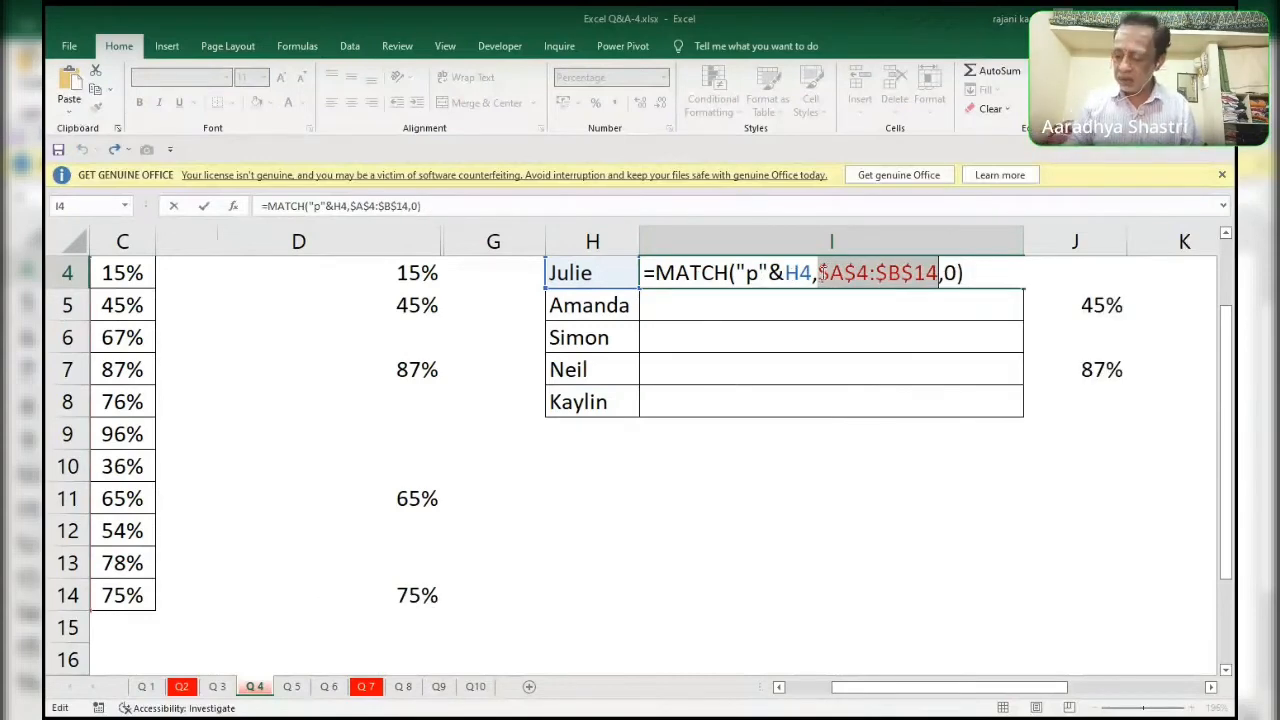
Replace the lookup array of the MATCH formula in I4 with the absolute Attendance range $A$4:$A$14.
{"action": "key", "text": "Delete"}
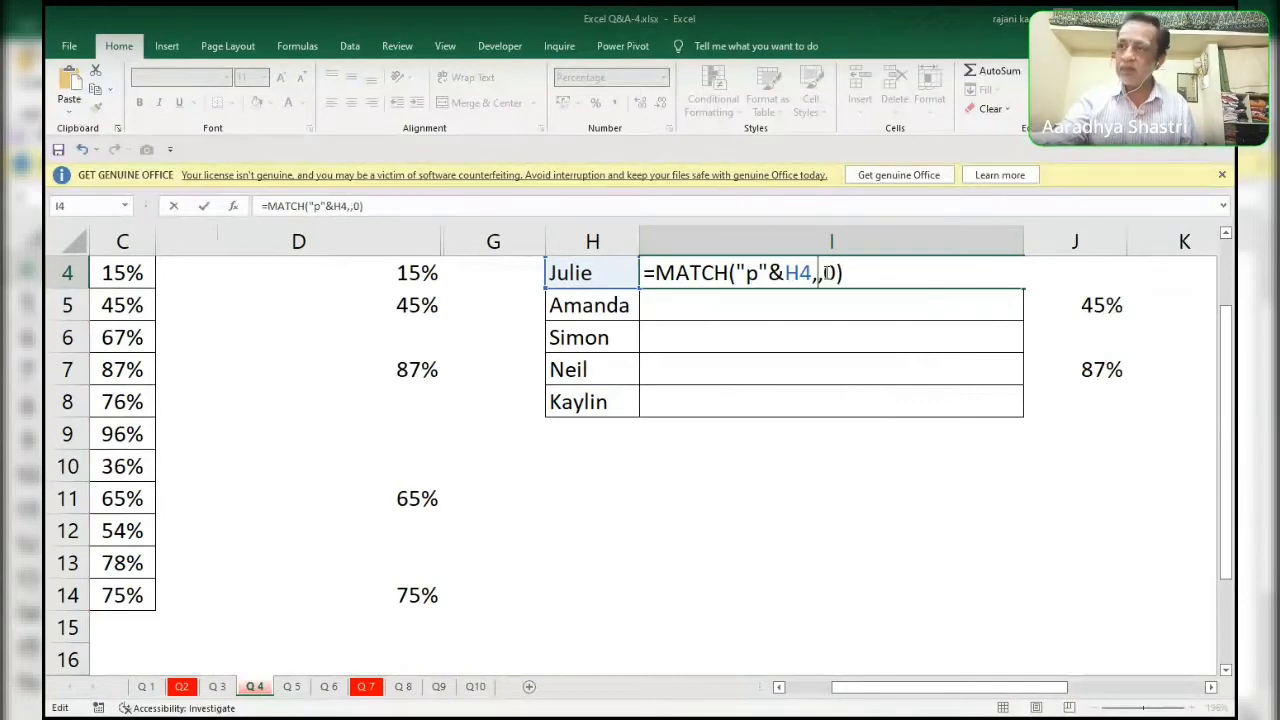
{"action": "left_click_drag", "start_coordinate": [966, 687], "coordinate": [912, 690]}
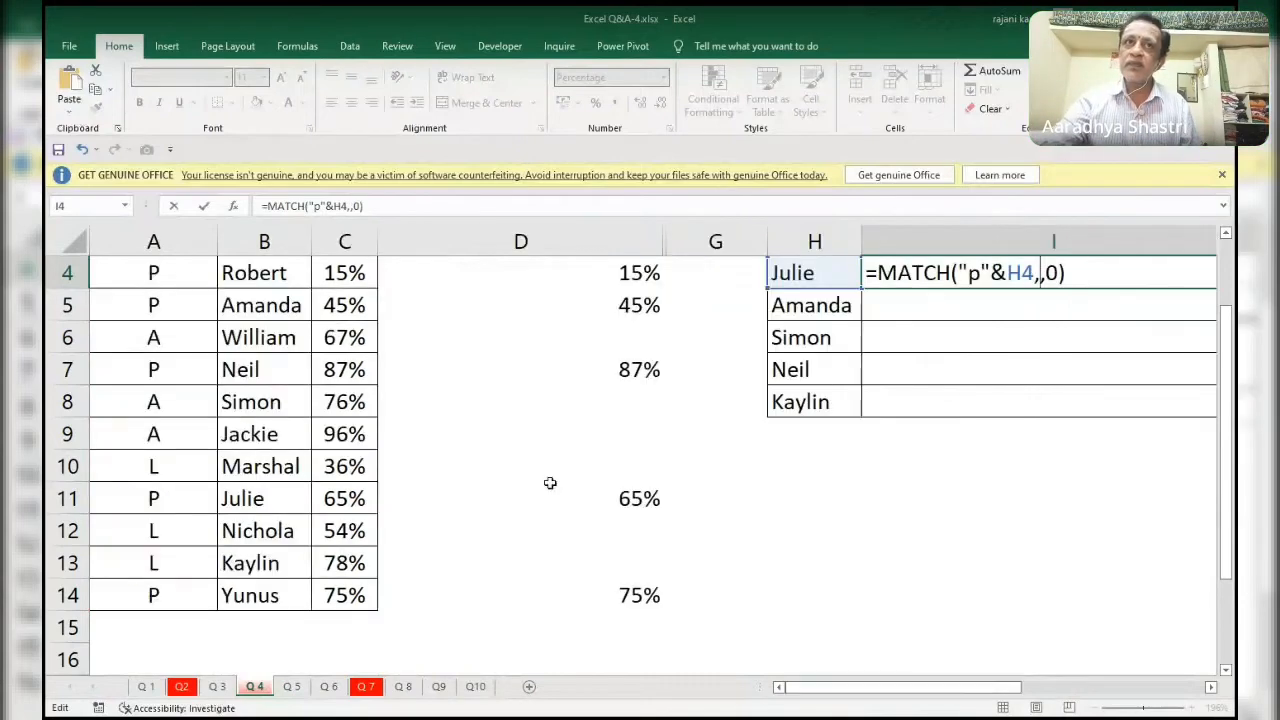
{"action": "left_click", "coordinate": [170, 276]}
{"action": "key", "text": "Up"}
{"action": "key", "text": "Up"}
{"action": "key", "text": "Up"}
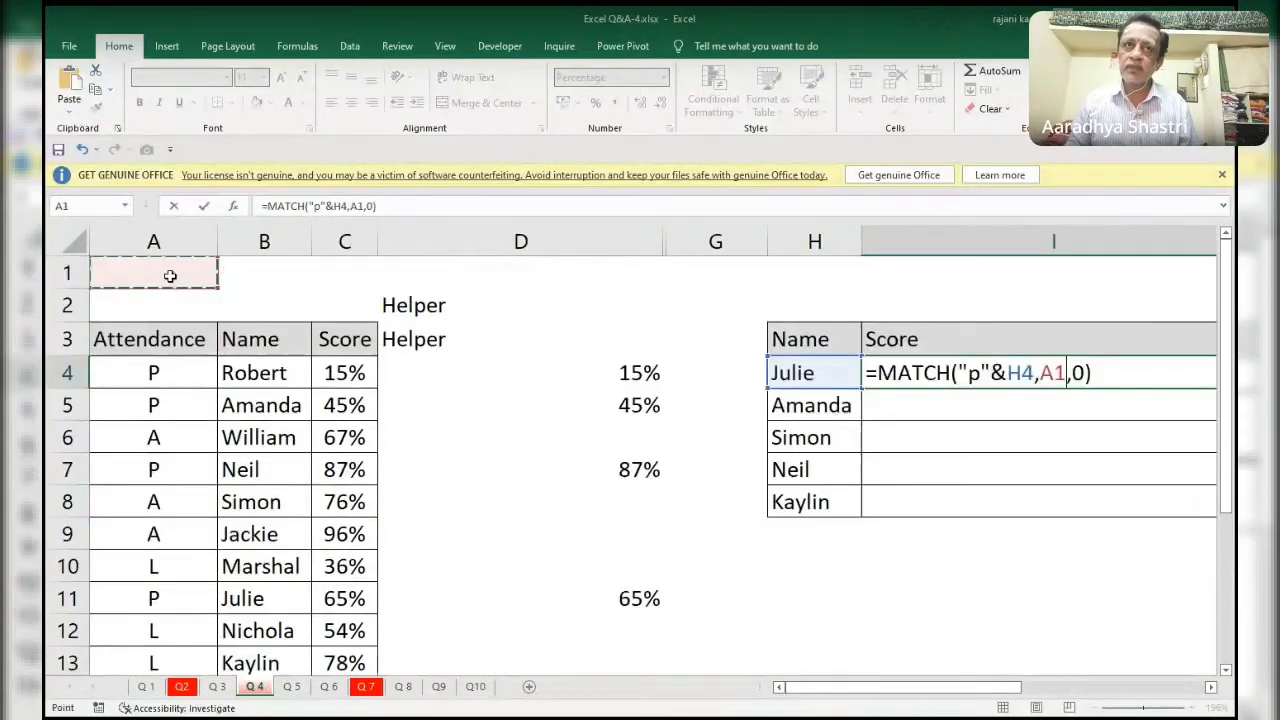
{"action": "key", "text": "Down"}
{"action": "key", "text": "Down"}
{"action": "key", "text": "Down"}
{"action": "key", "text": "Down"}
{"action": "key", "text": "Up"}
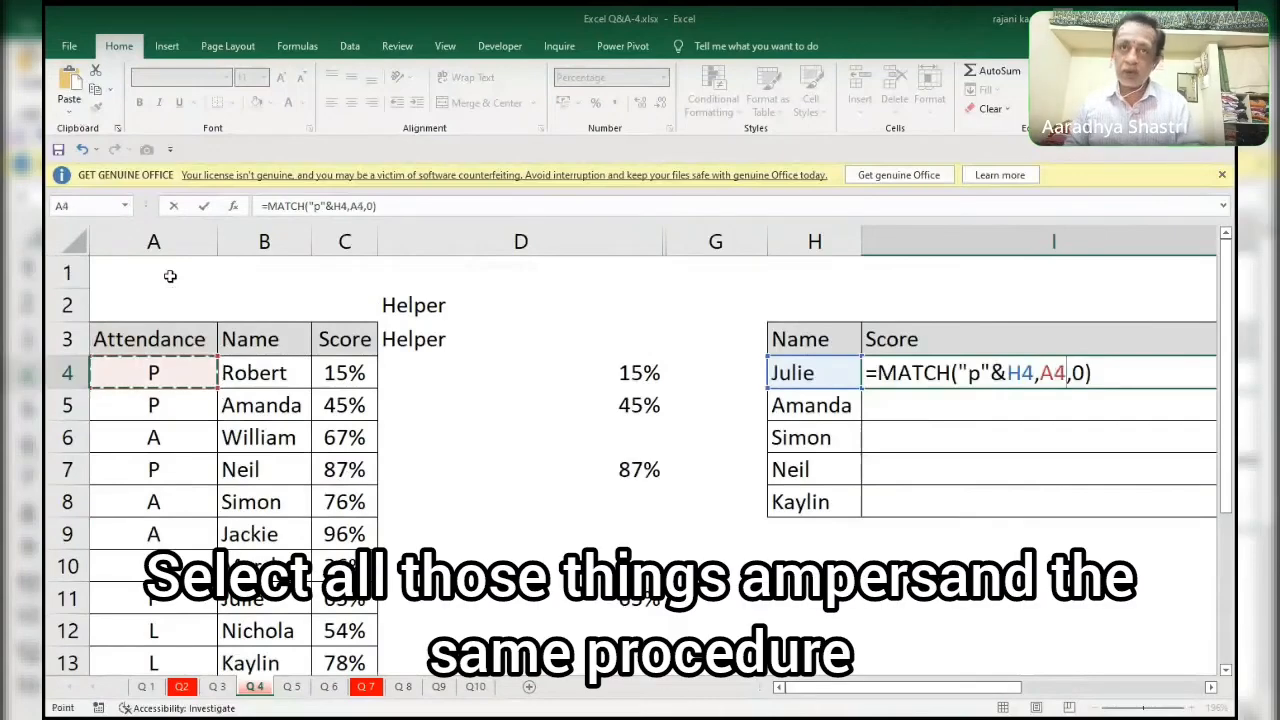
{"action": "key", "text": "ctrl+shift+Down"}
{"action": "key", "text": "F4"}
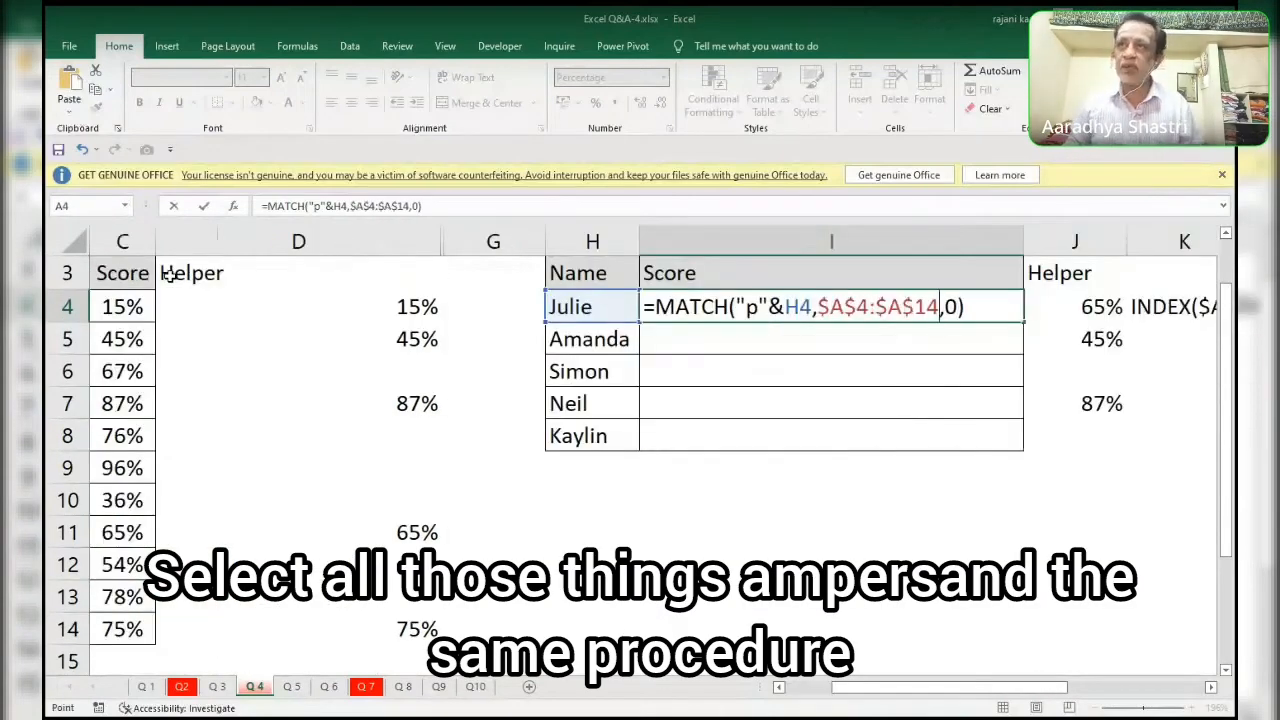
Join the absolute Name range $B$4:$B$14 to the MATCH lookup array in I4 with an ampersand.
{"action": "type", "text": "&"}
{"action": "key", "text": "Left"}
{"action": "key", "text": "Left"}
{"action": "key", "text": "Left"}
{"action": "key", "text": "Left"}
{"action": "key", "text": "Left"}
{"action": "key", "text": "Left"}
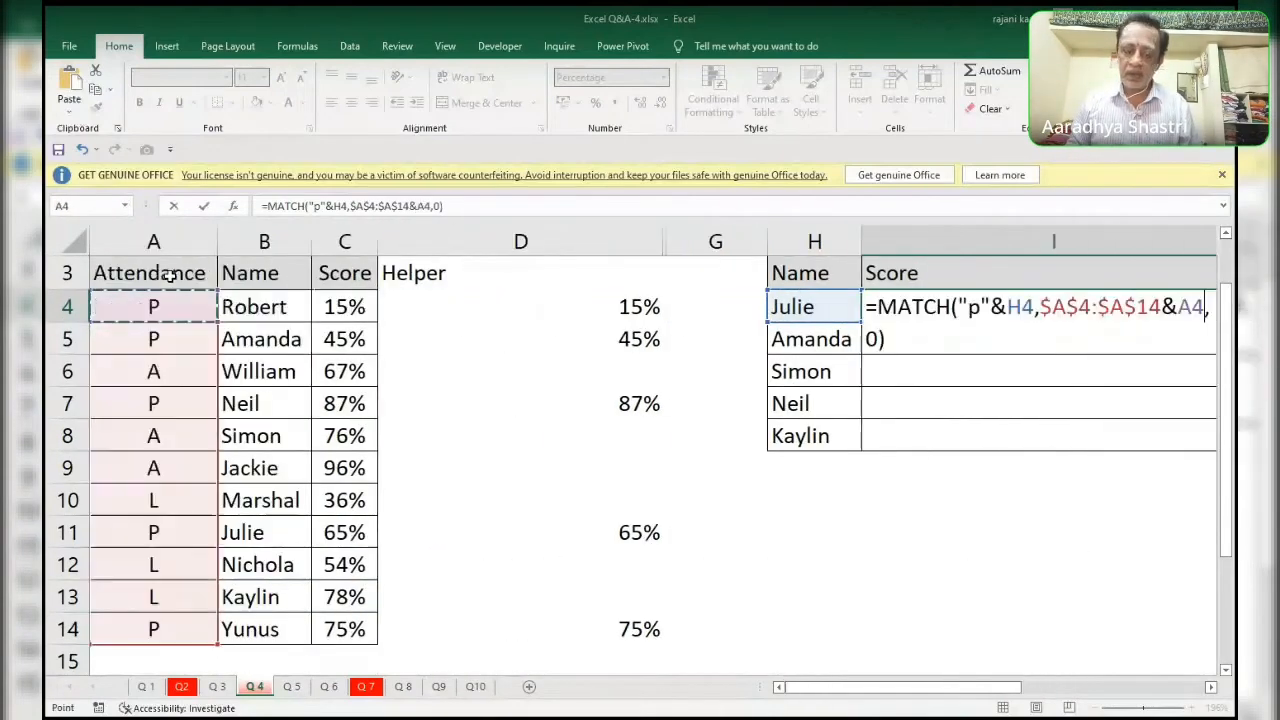
{"action": "key", "text": "Right"}
{"action": "key", "text": "ctrl+shift+Down"}
{"action": "key", "text": "F4"}
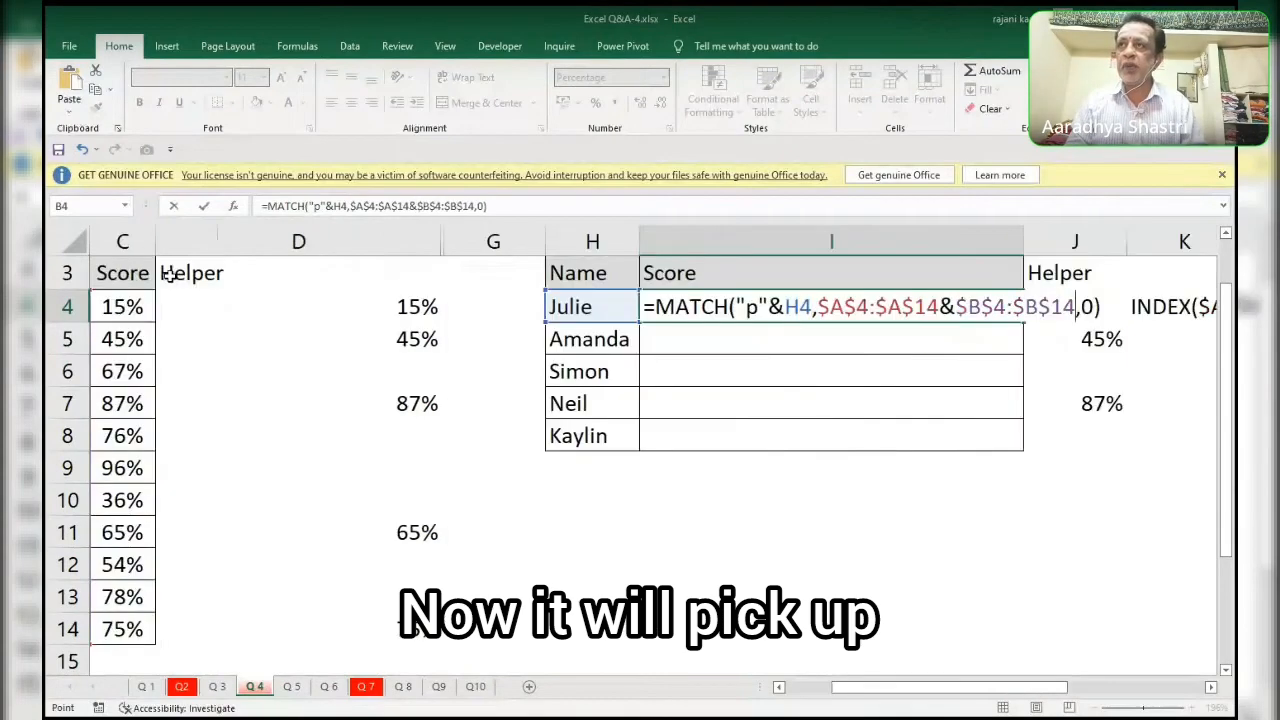
Evaluate the whole MATCH formula and its joined lookup array in place, reverting each to formula text.
{"action": "key", "text": "F9"}
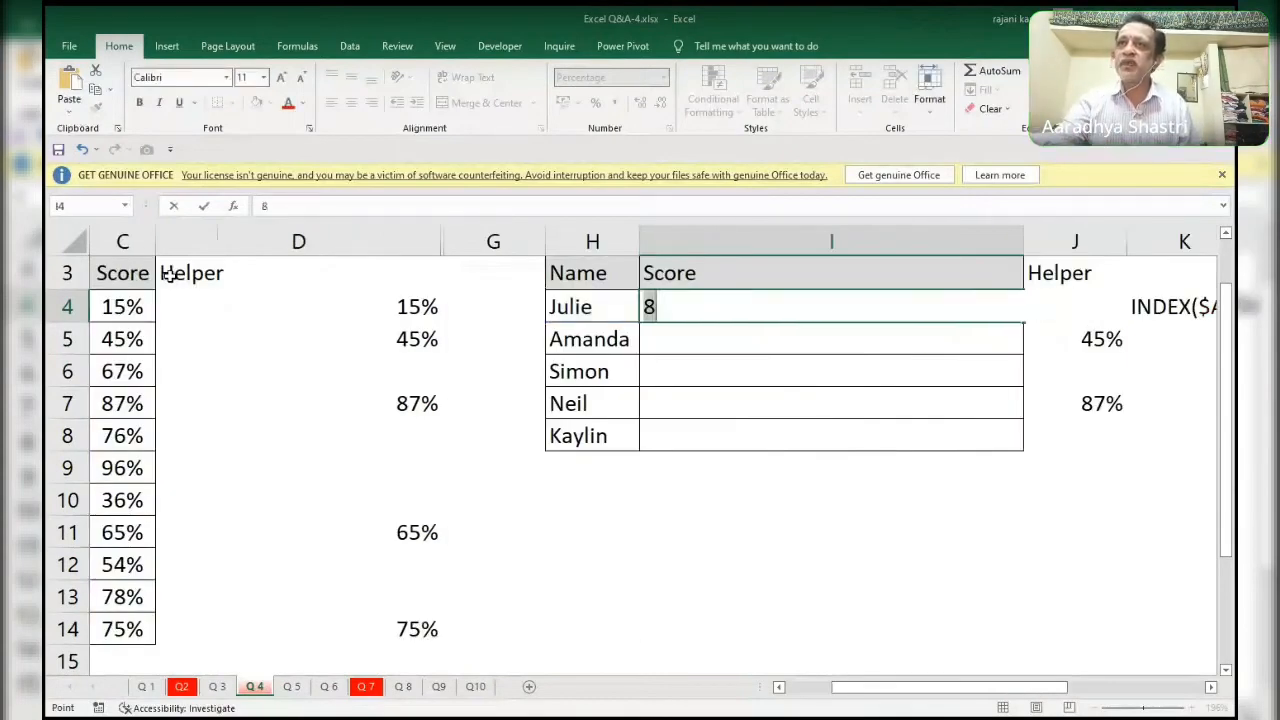
{"action": "key", "text": "ctrl+z"}
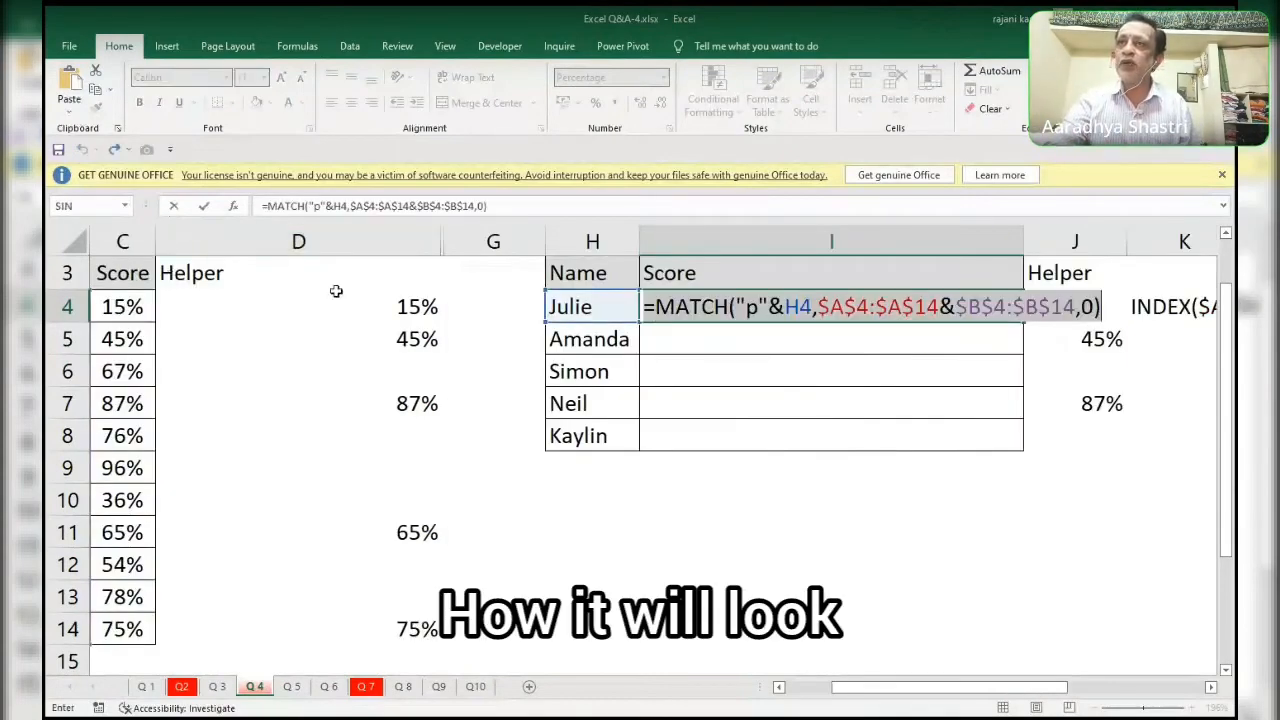
{"action": "left_click", "coordinate": [824, 306]}
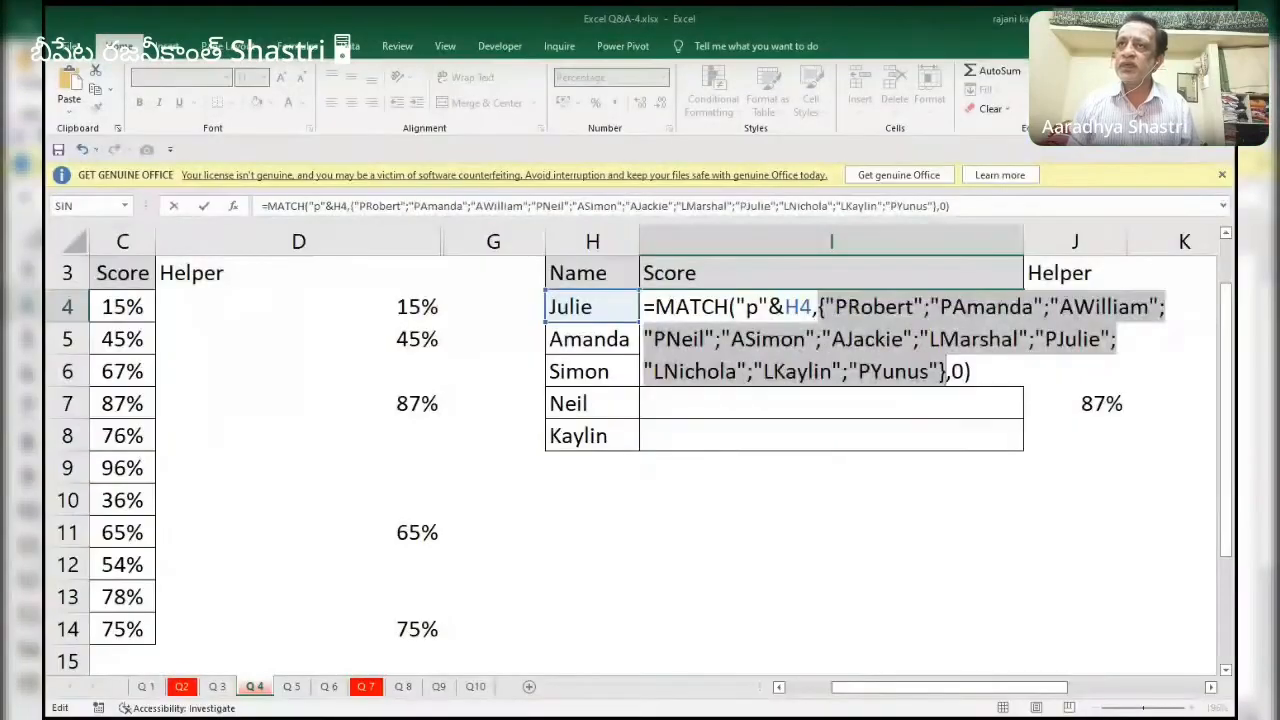
{"action": "key", "text": "ctrl+z"}
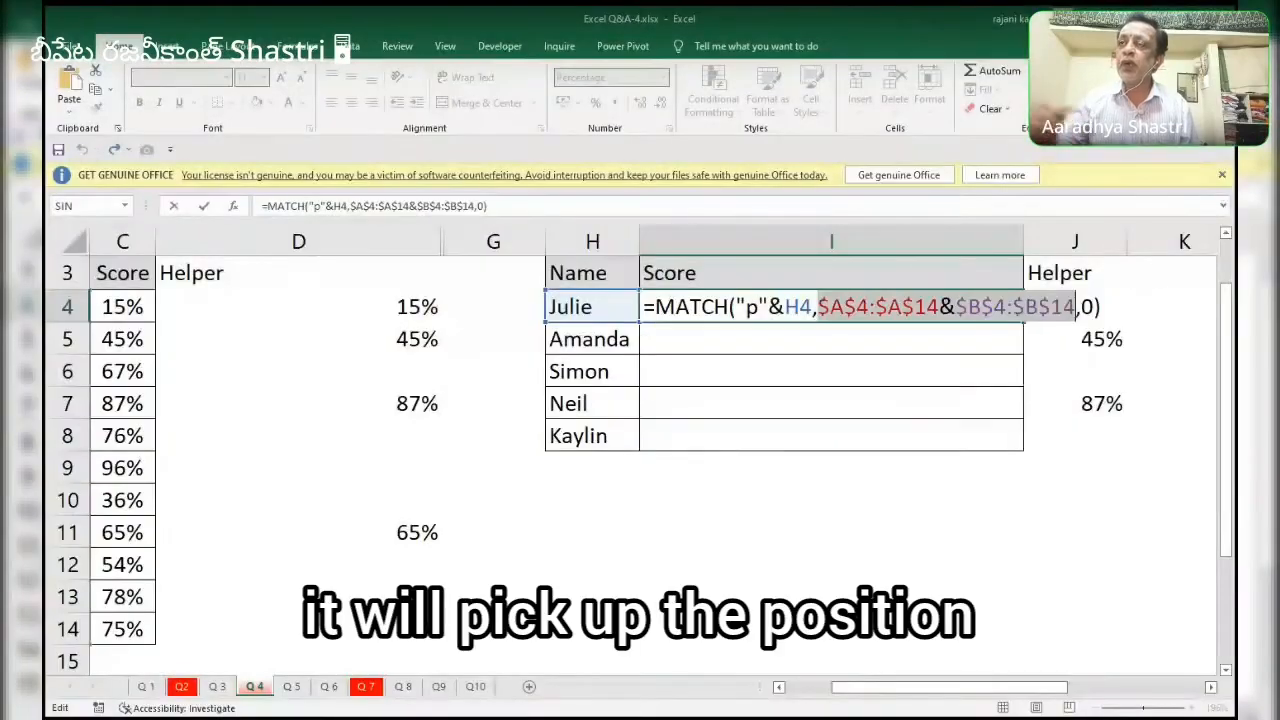
Wrap the MATCH in I4 in an INDEX function on the absolute Score range $C$4:$C$14 and enter the formula.
{"action": "left_click", "coordinate": [651, 307]}
{"action": "type", "text": "index("}
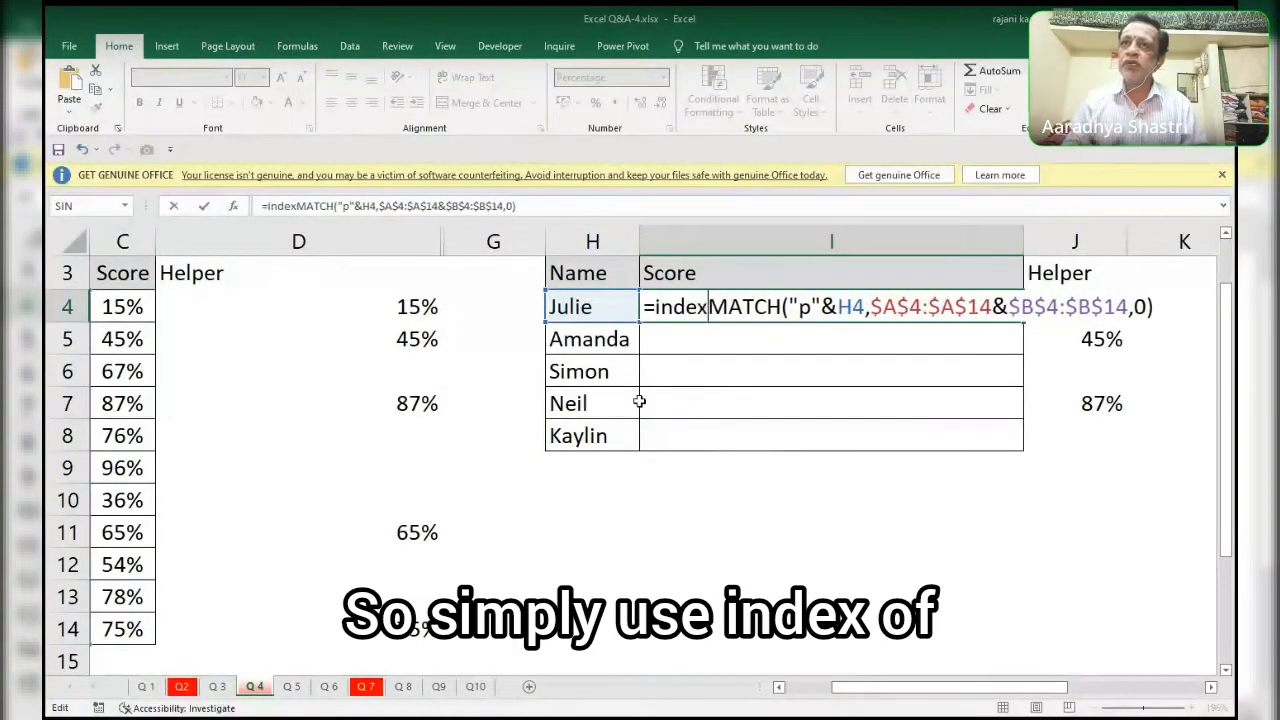
{"action": "left_click", "coordinate": [121, 301]}
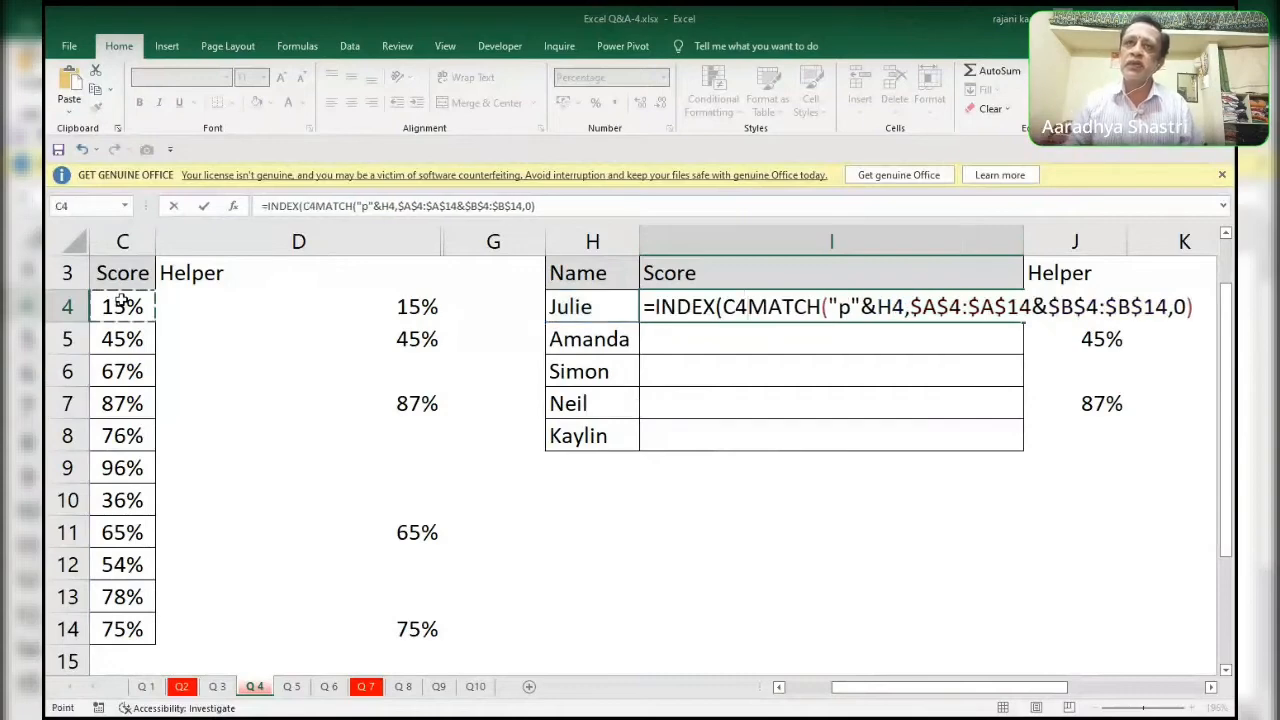
{"action": "key", "text": "ctrl+shift+Down"}
{"action": "key", "text": "F4"}
{"action": "type", "text": ","}
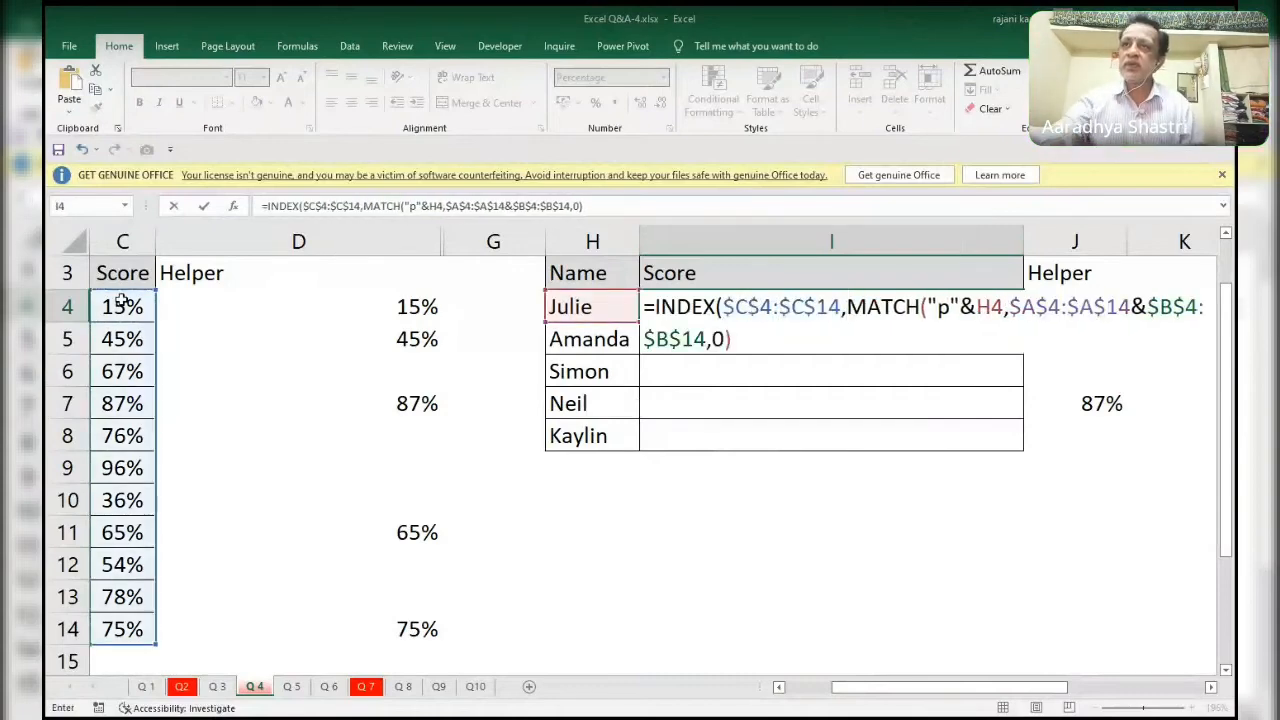
{"action": "left_click", "coordinate": [759, 341]}
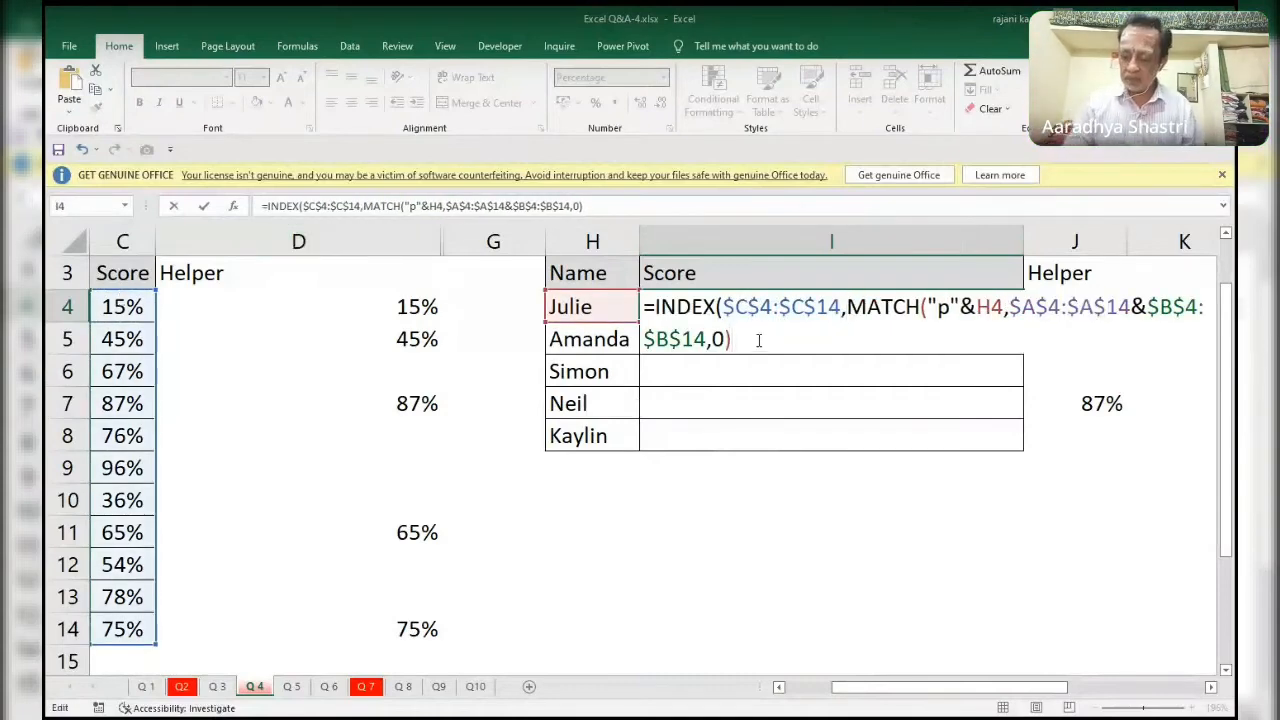
{"action": "type", "text": ")"}
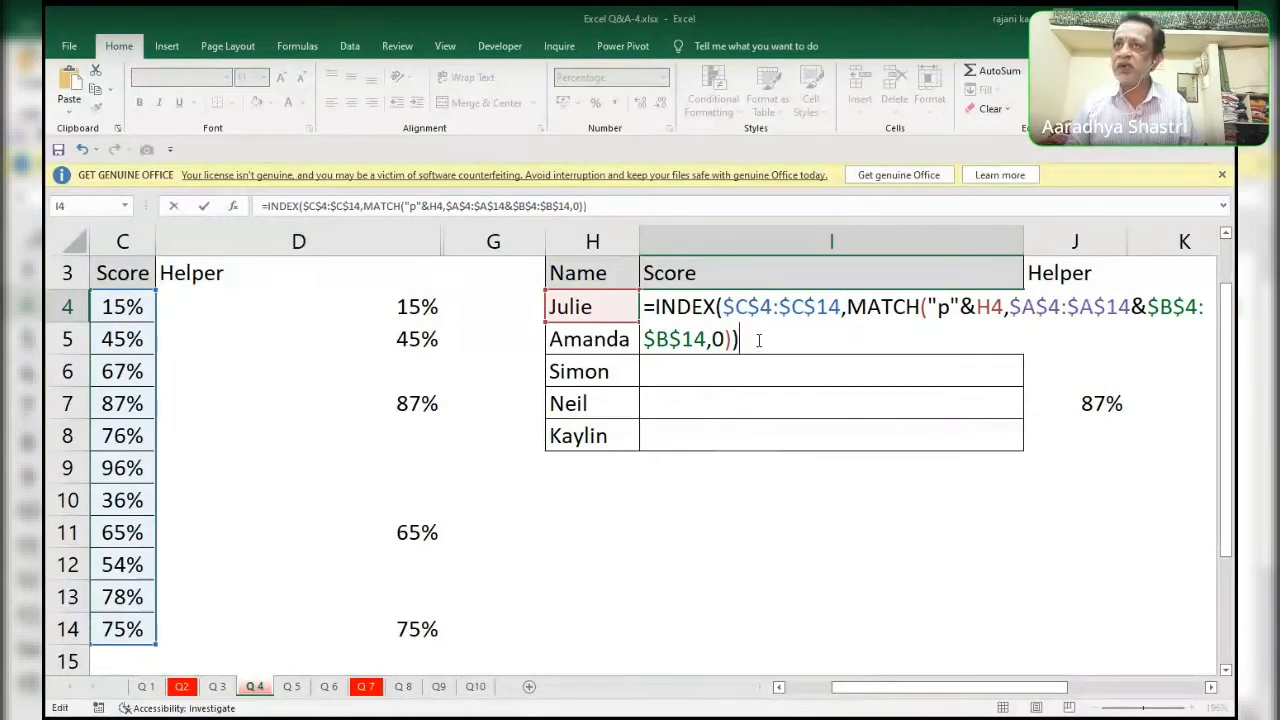
{"action": "key", "text": "Return"}
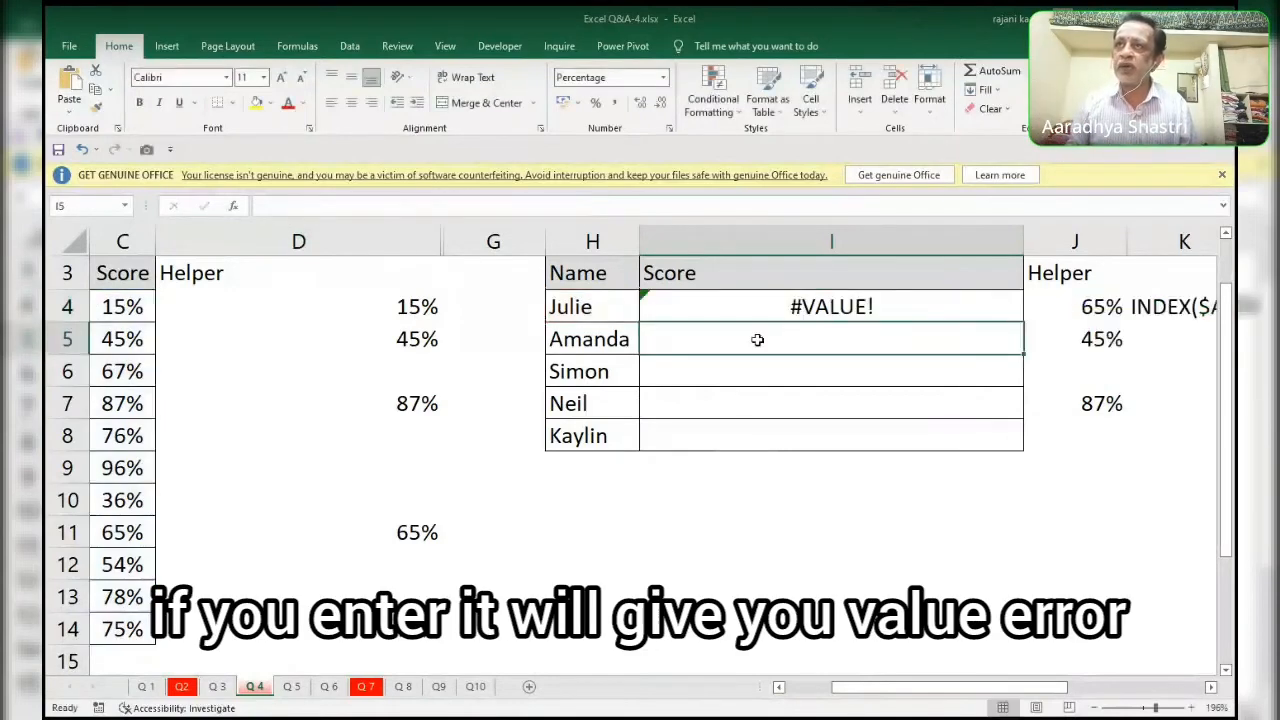
Re-enter the INDEX MATCH formula in I4 as an array formula and fill it down to I8.
{"action": "key", "text": "Up"}
{"action": "key", "text": "F2"}
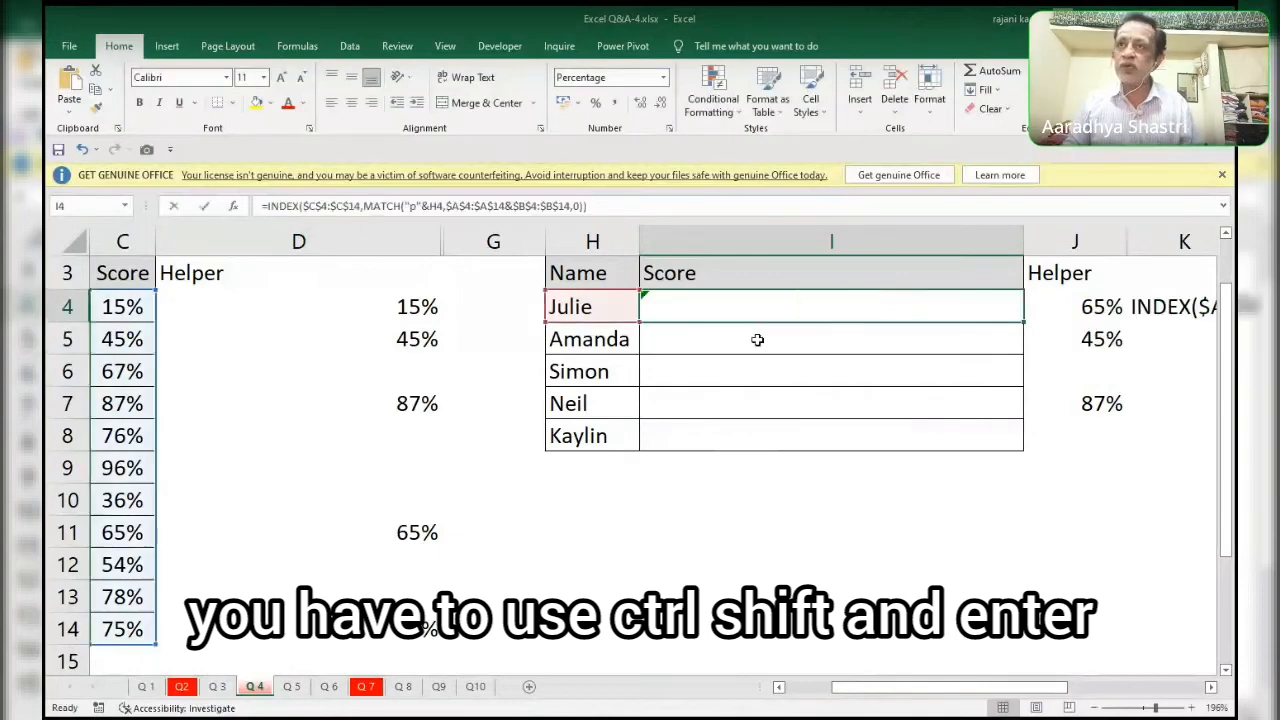
{"action": "key", "text": "F2"}
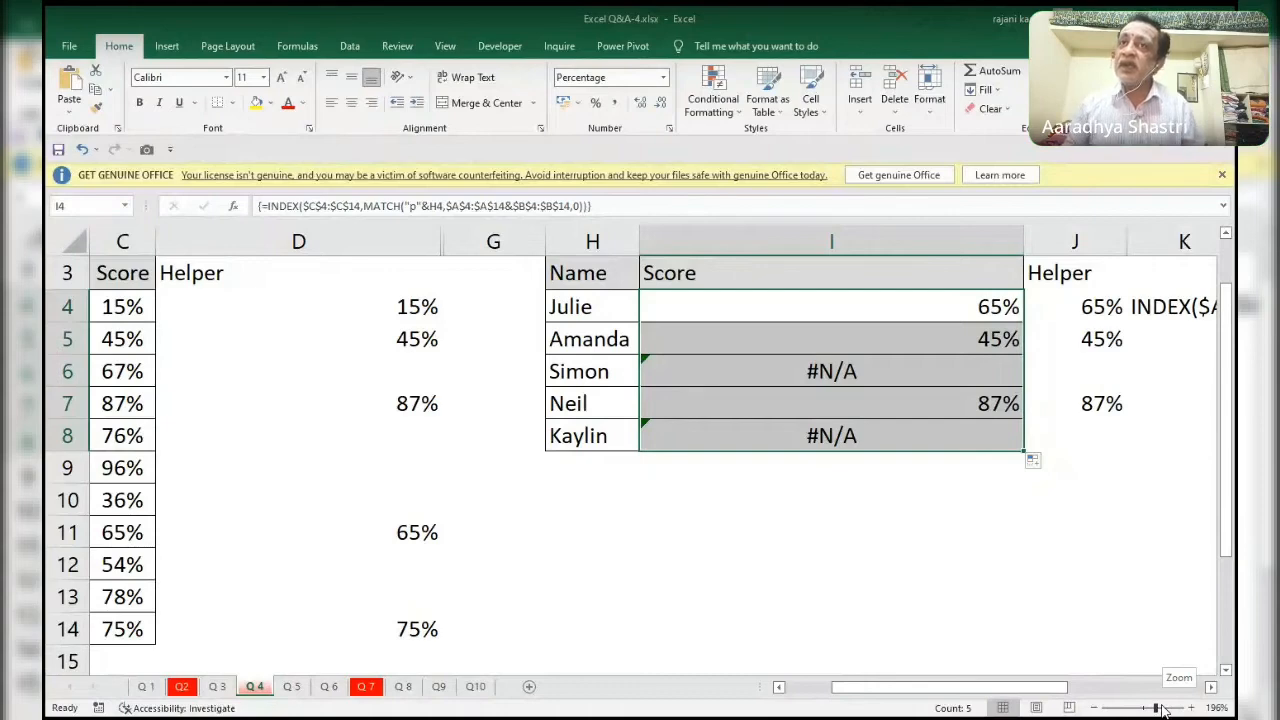
{"action": "key", "text": "Left"}
{"action": "key", "text": "Left"}
{"action": "key", "text": "Left"}
{"action": "key", "text": "Left"}
{"action": "key", "text": "Right"}
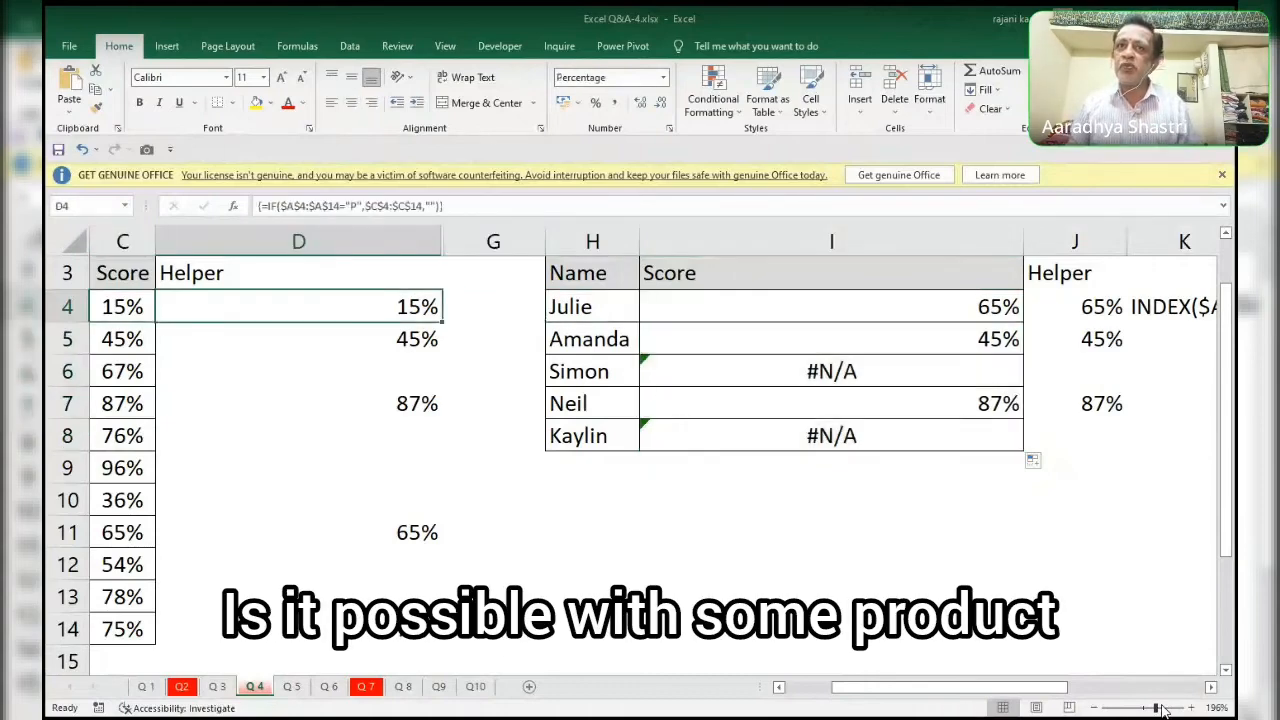
{"action": "key", "text": "Right"}
{"action": "type", "text": "="}
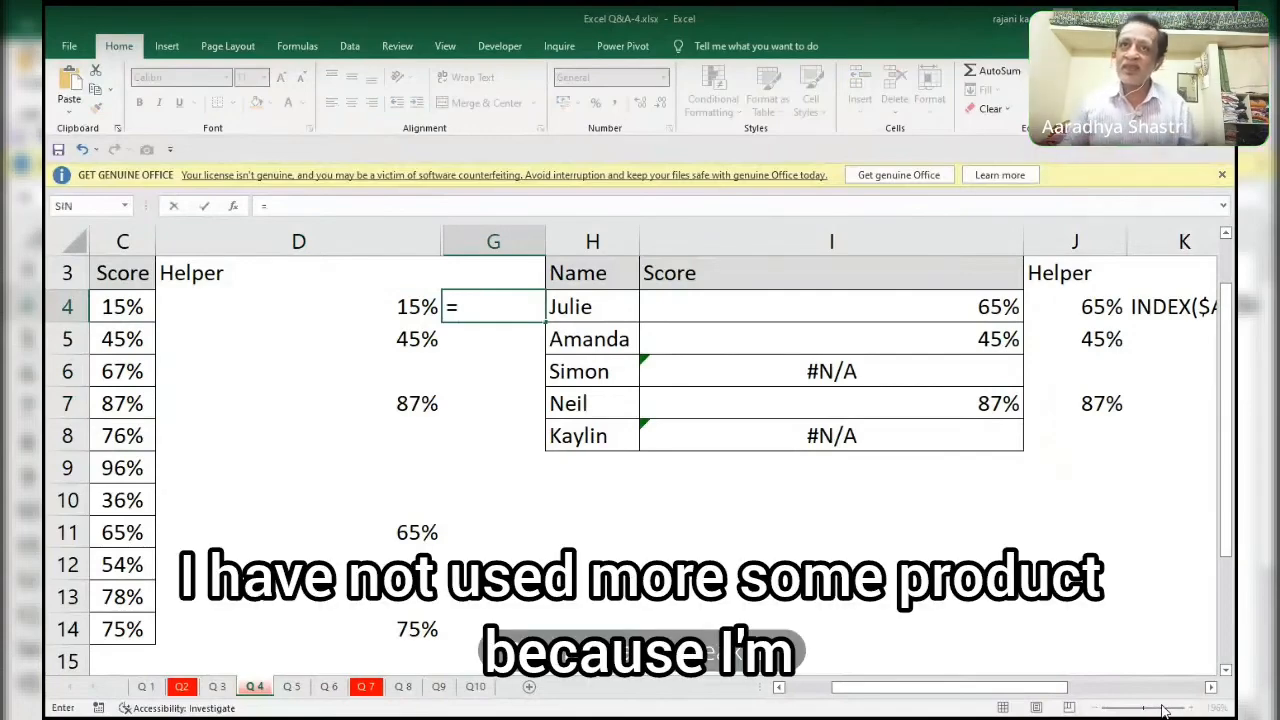
{"action": "type", "text": "("}
{"action": "key", "text": "Left"}
{"action": "key", "text": "Left"}
{"action": "key", "text": "Left"}
{"action": "key", "text": "Left"}
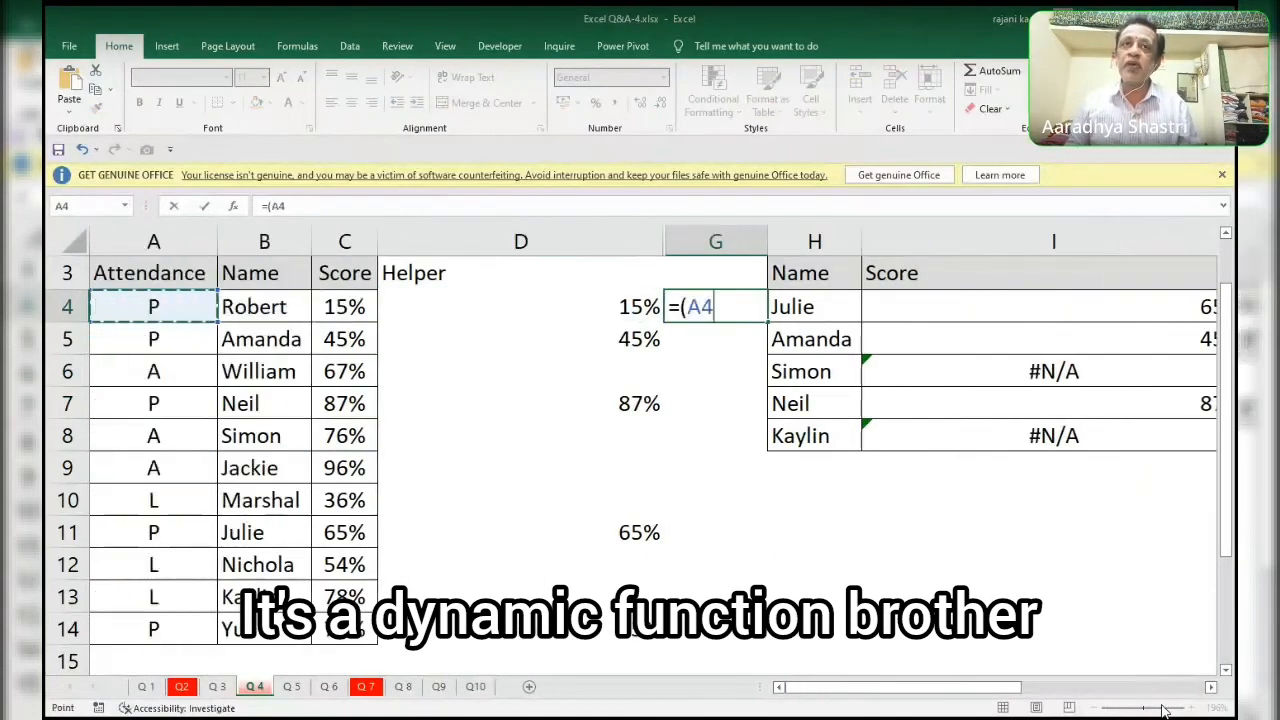
{"action": "key", "text": "ctrl+shift+Down"}
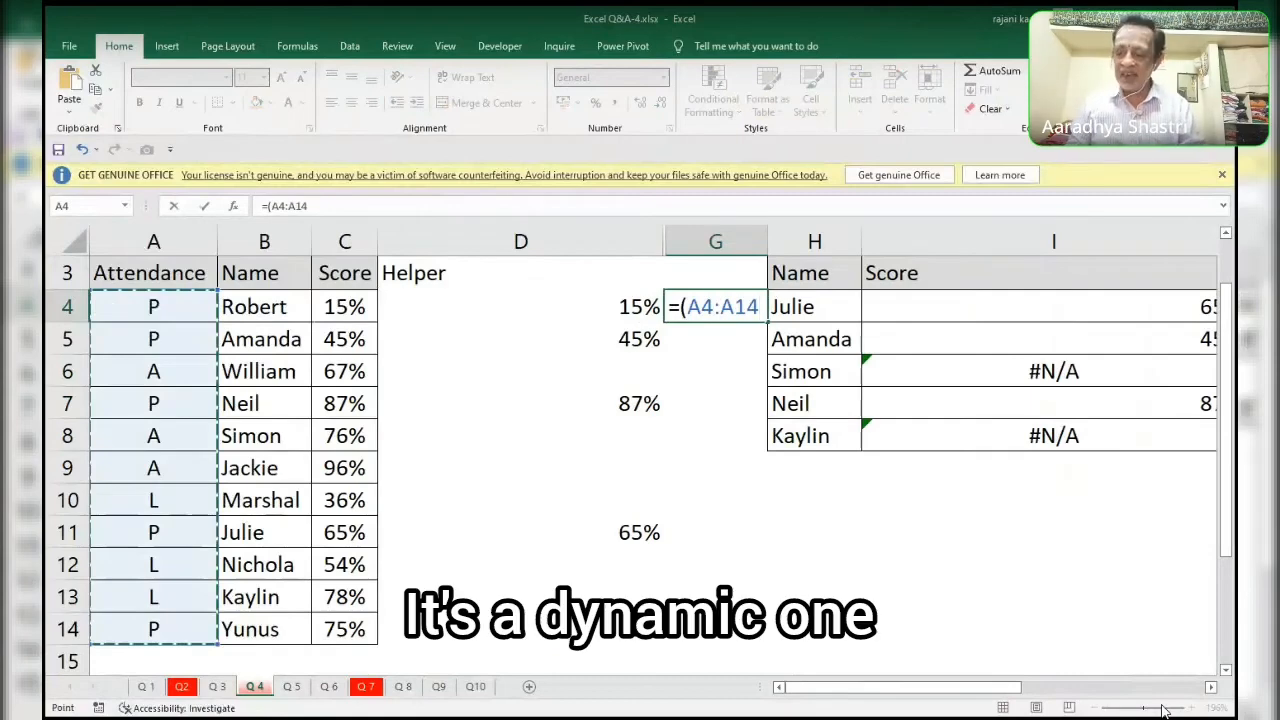
{"action": "key", "text": "F4"}
{"action": "key", "text": "Escape"}
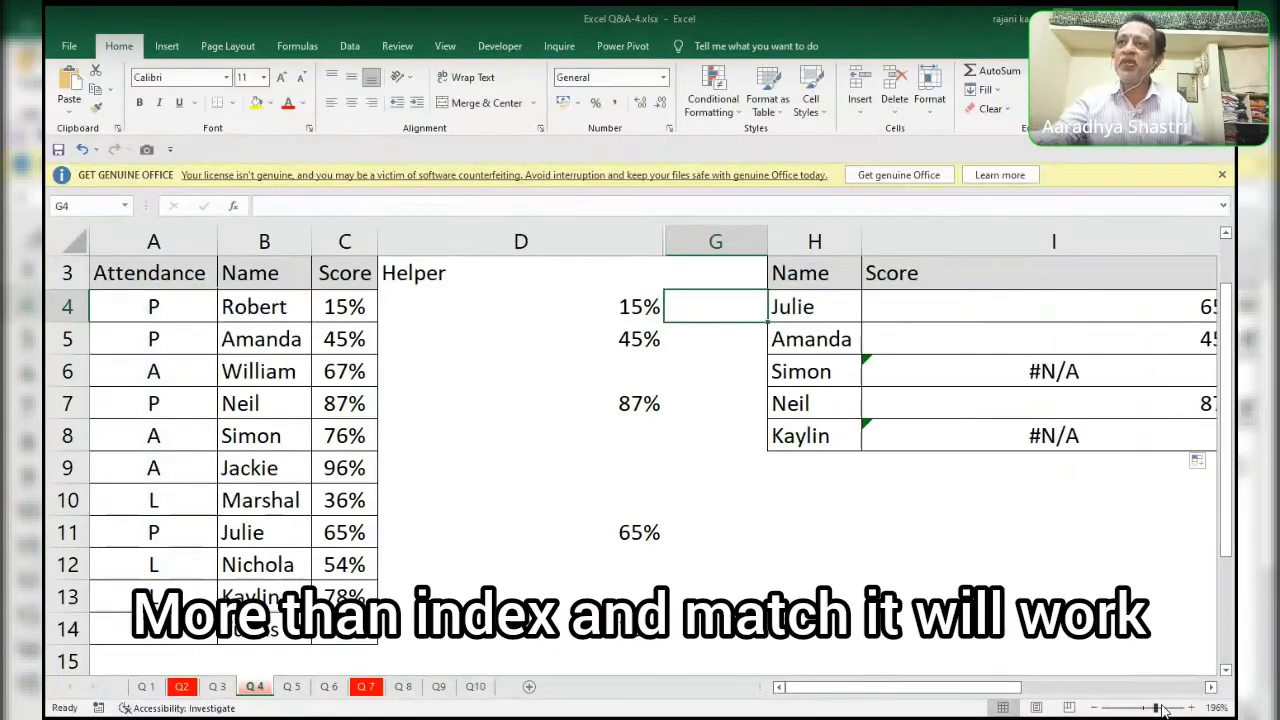
Unhide columns E and F between the Helper column D and column G.
{"action": "left_click", "coordinate": [818, 278]}
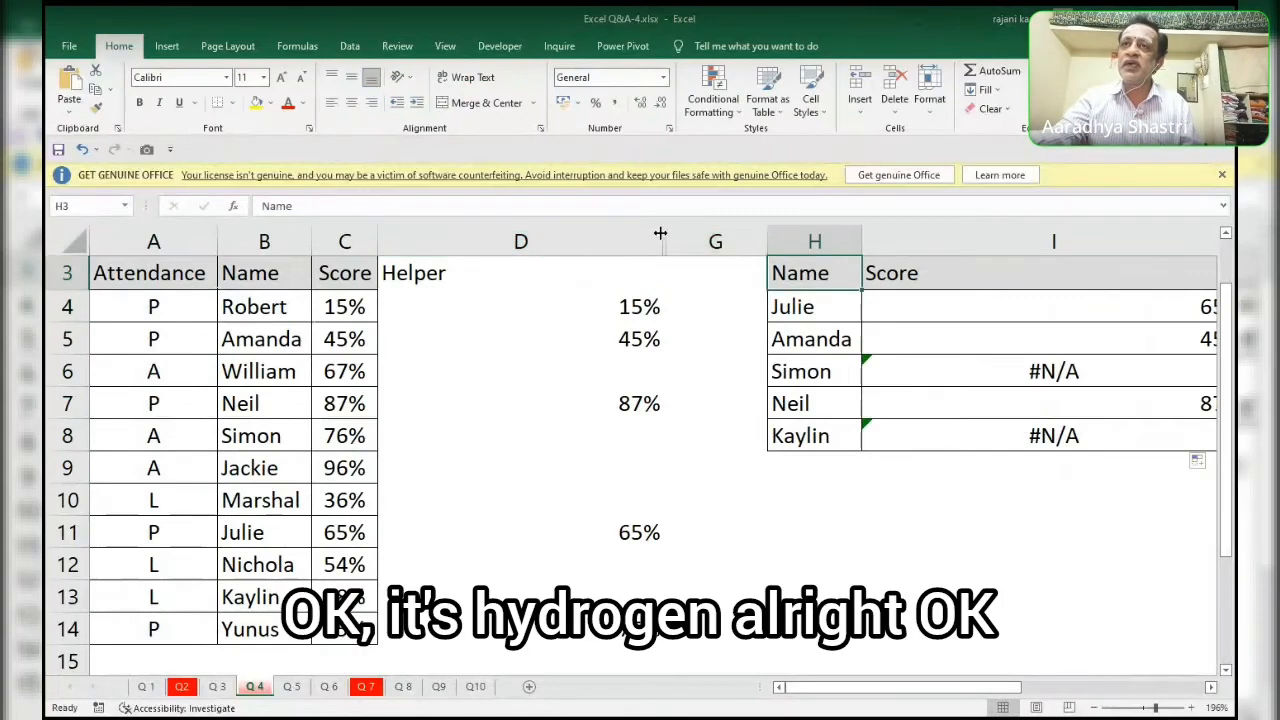
{"action": "left_click_drag", "start_coordinate": [627, 229], "coordinate": [686, 234]}
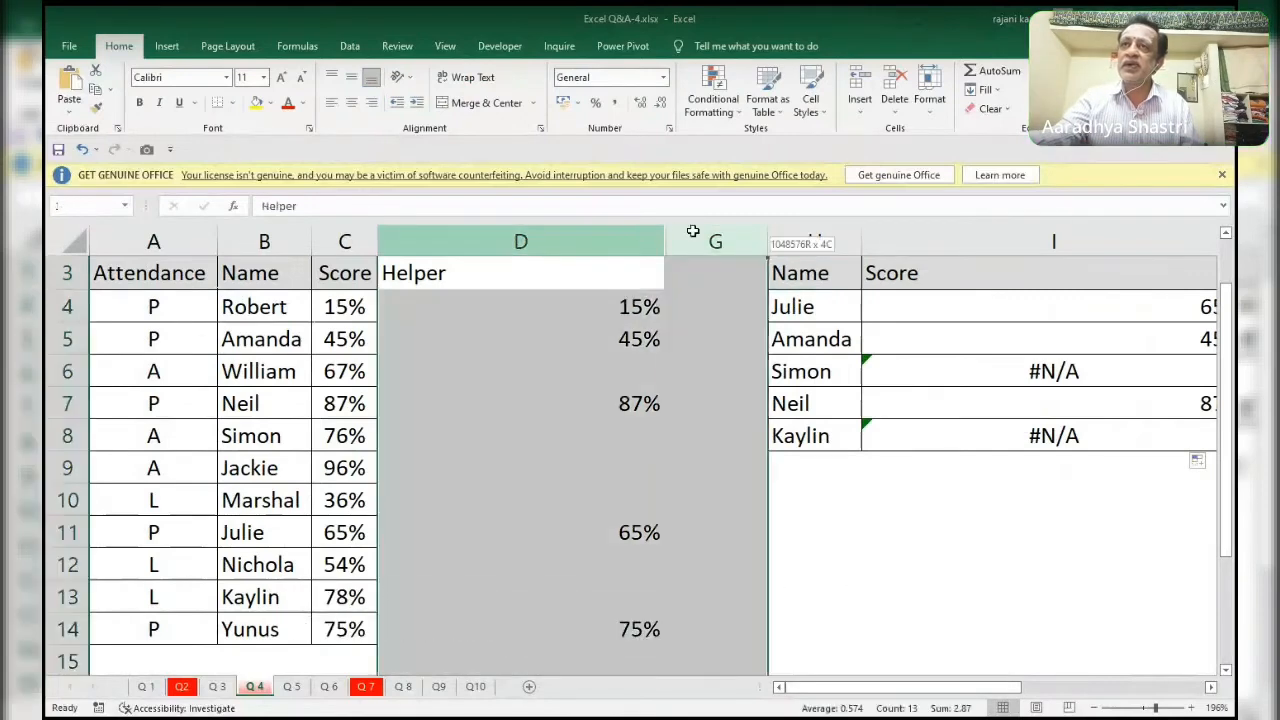
{"action": "right_click", "coordinate": [636, 244]}
{"action": "left_click", "coordinate": [684, 472]}
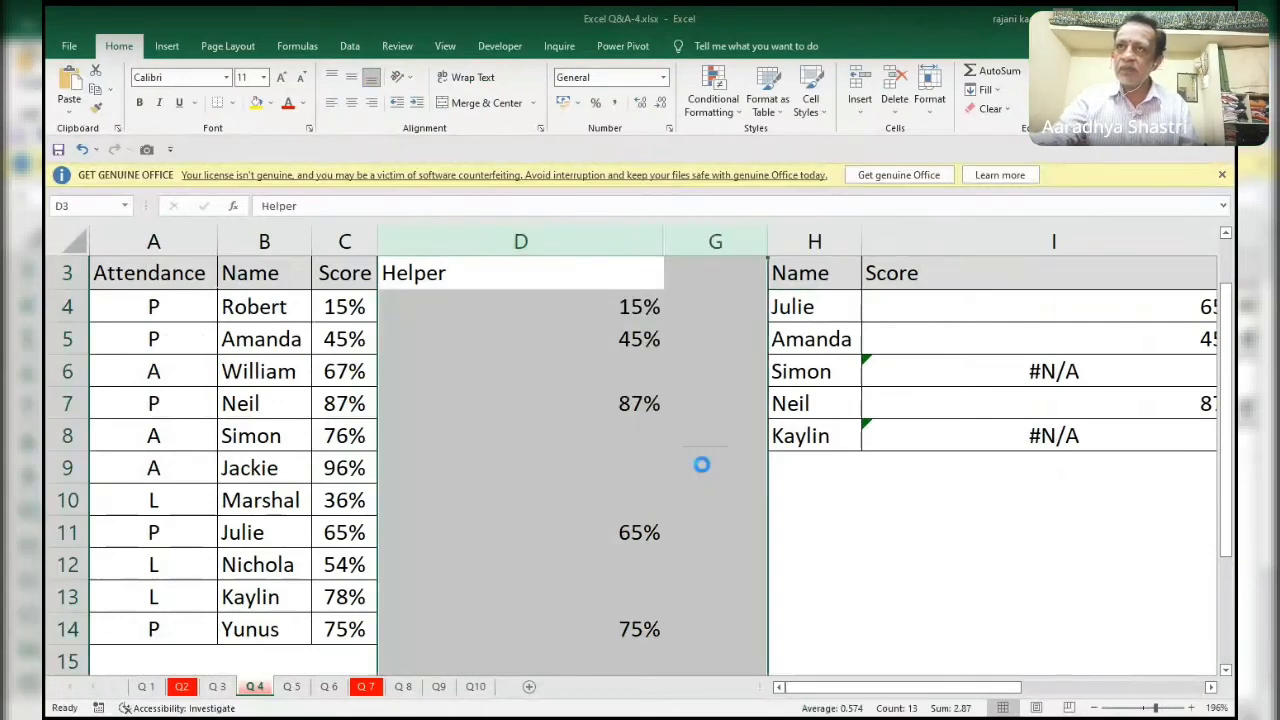
Write a formula in F4 testing whether the absolute Attendance range $A$4:$A$14 equals "p".
{"action": "left_click", "coordinate": [859, 309]}
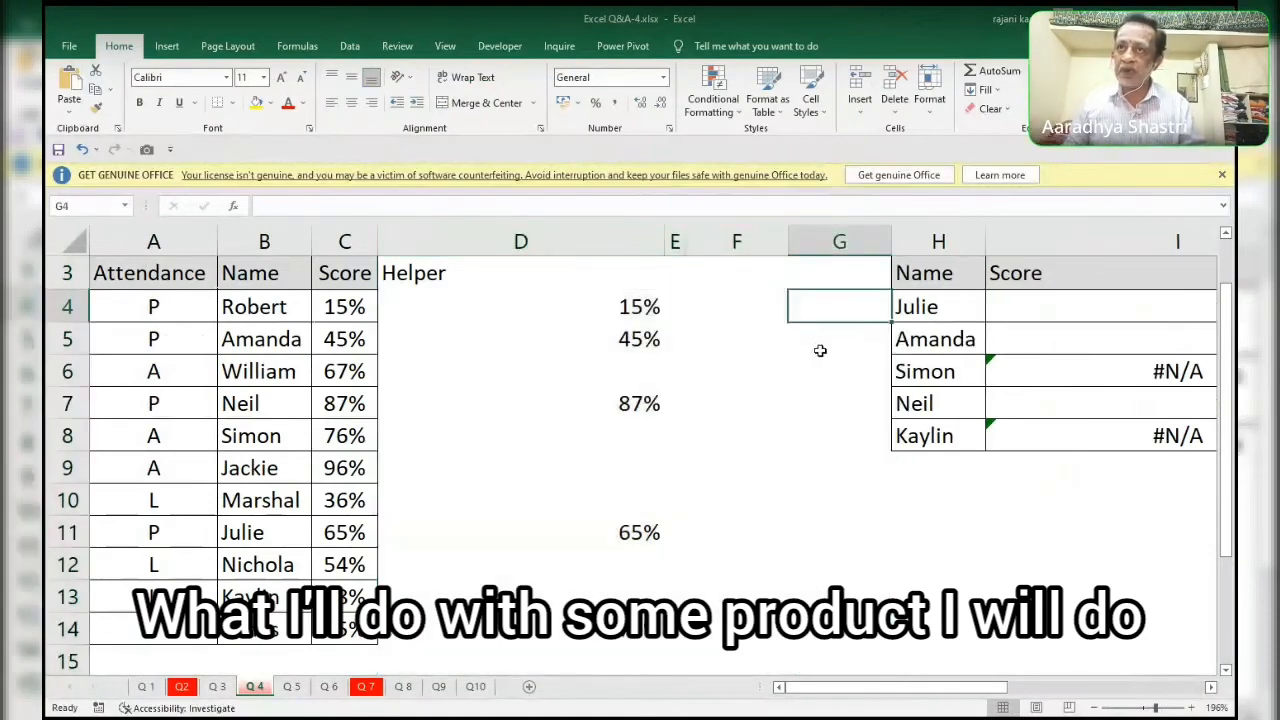
{"action": "key", "text": "Left"}
{"action": "type", "text": "="}
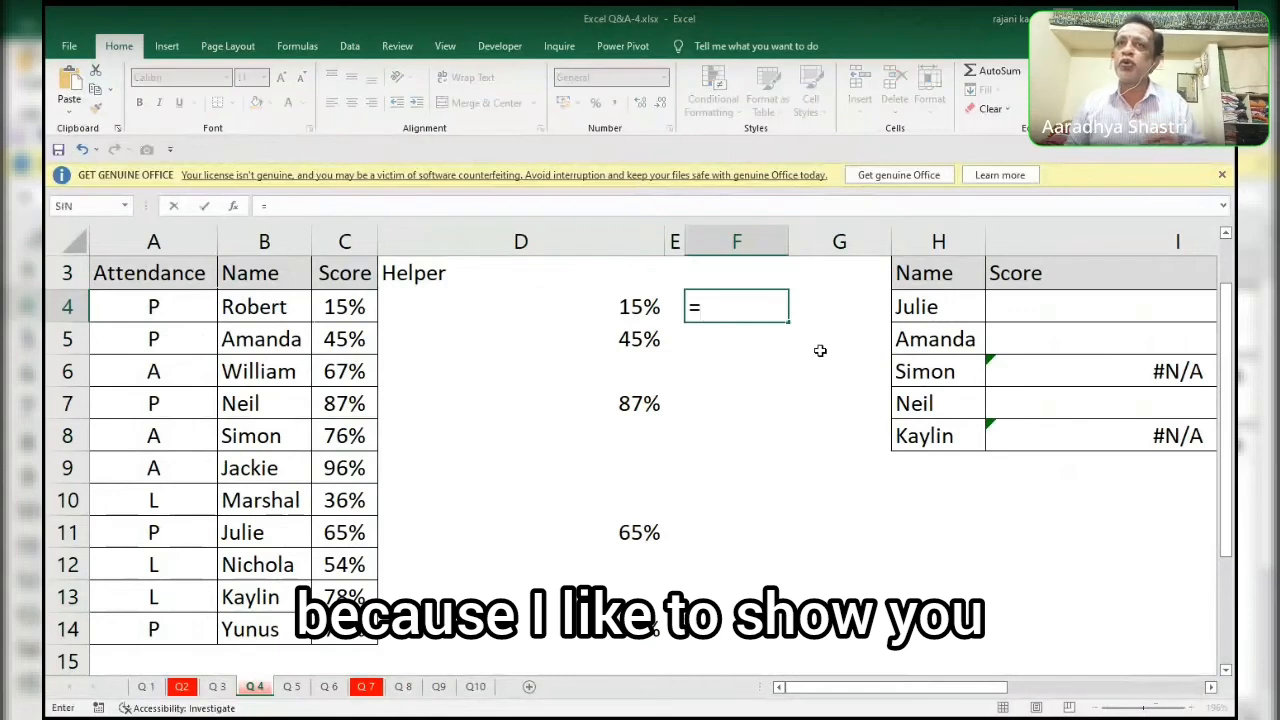
{"action": "key", "text": "Left"}
{"action": "key", "text": "Left"}
{"action": "key", "text": "Left"}
{"action": "key", "text": "Left"}
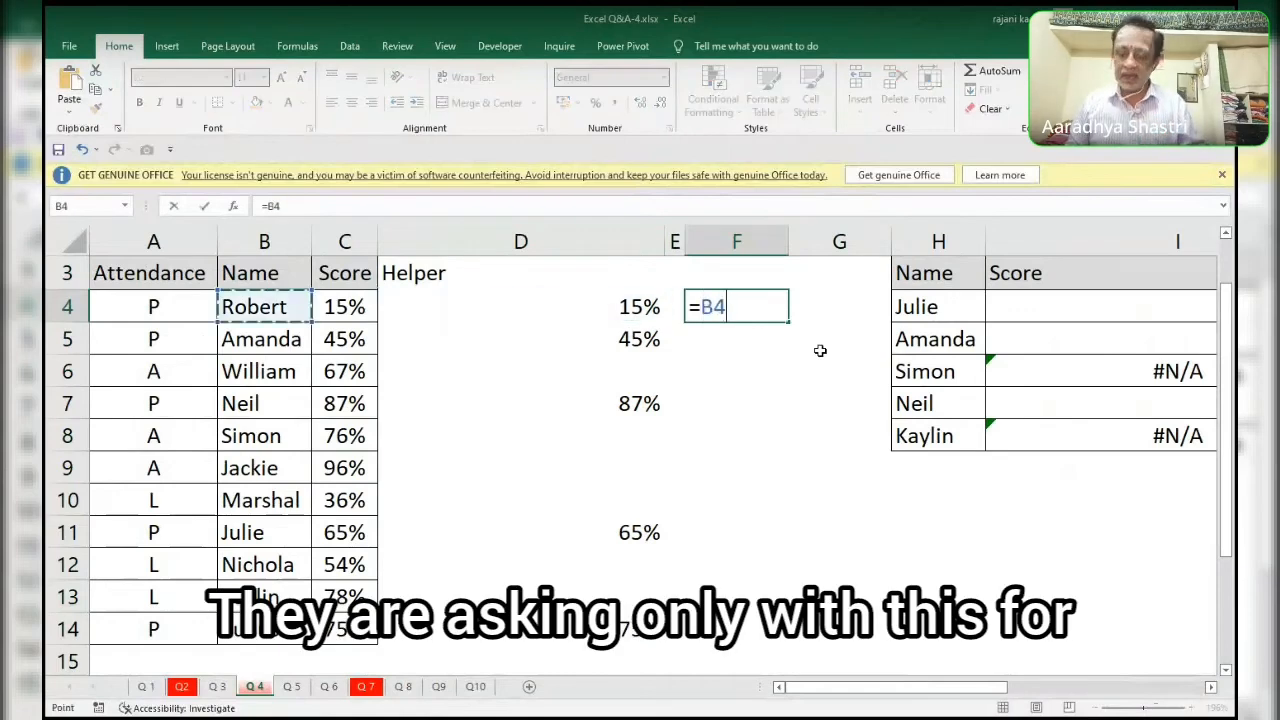
{"action": "key", "text": "Left"}
{"action": "key", "text": "ctrl+shift+Down"}
{"action": "key", "text": "F4"}
{"action": "type", "text": "="}
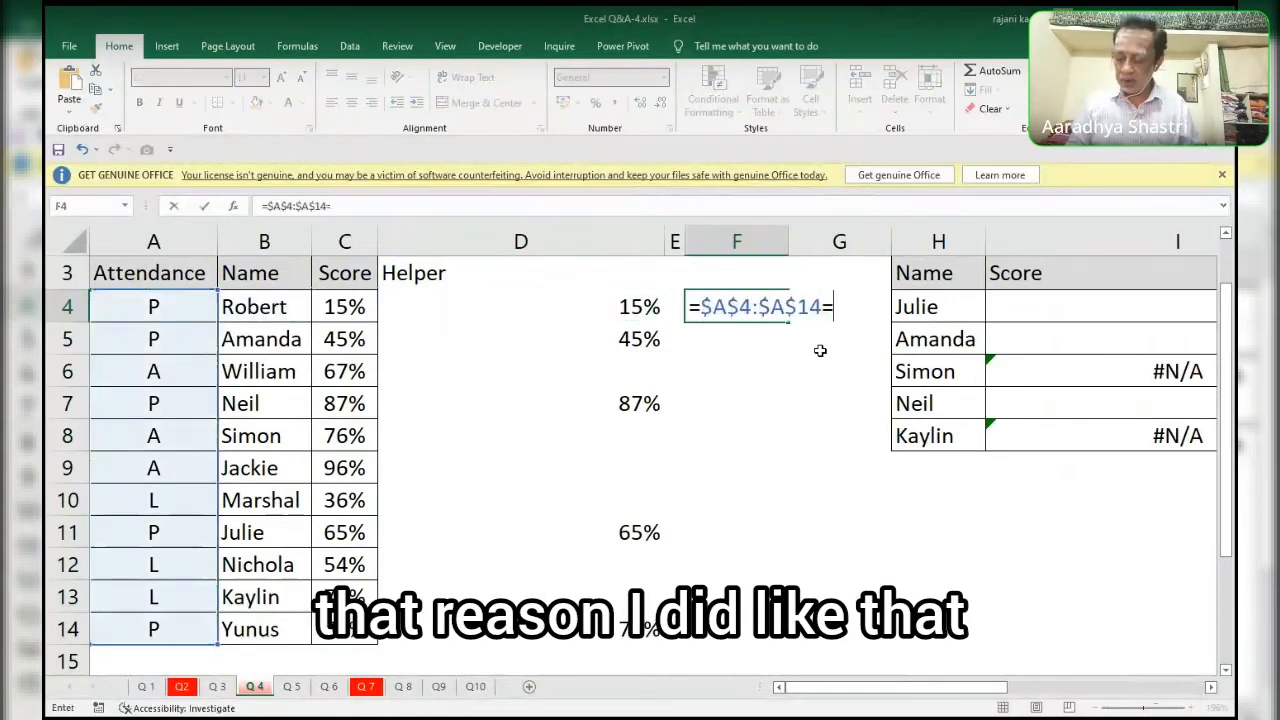
{"action": "type", "text": "\""}
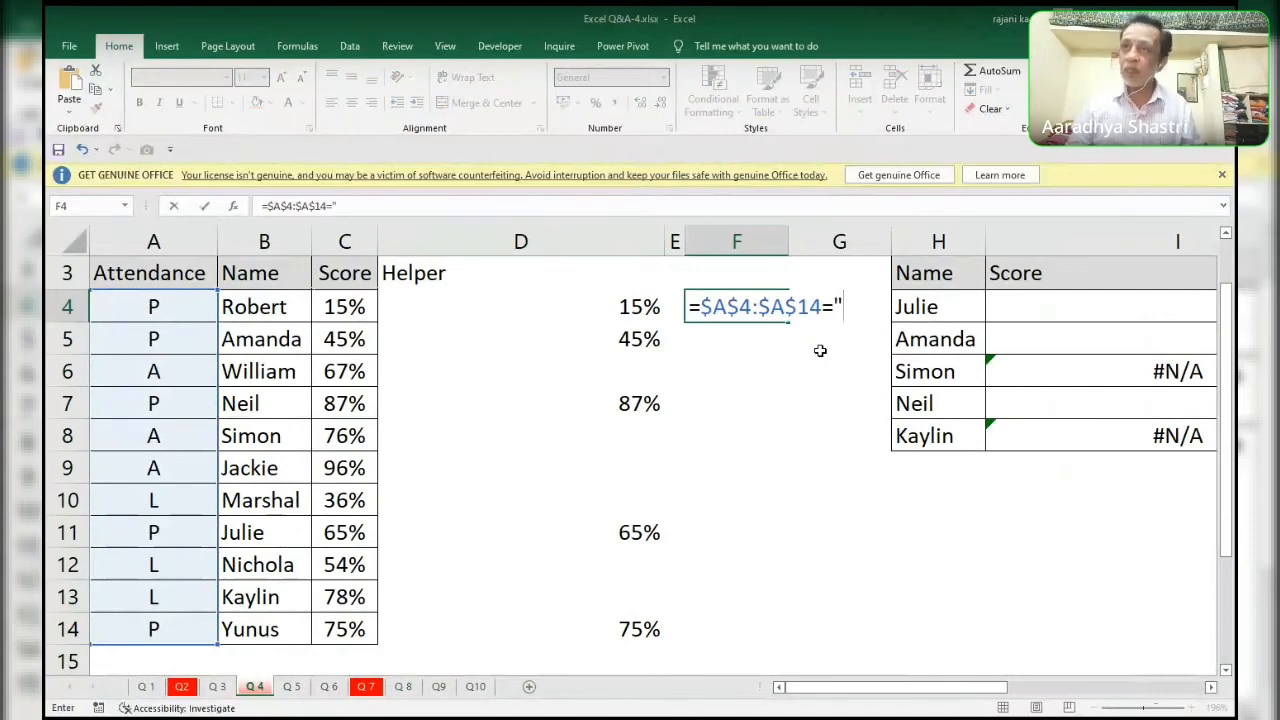
{"action": "type", "text": "p"}
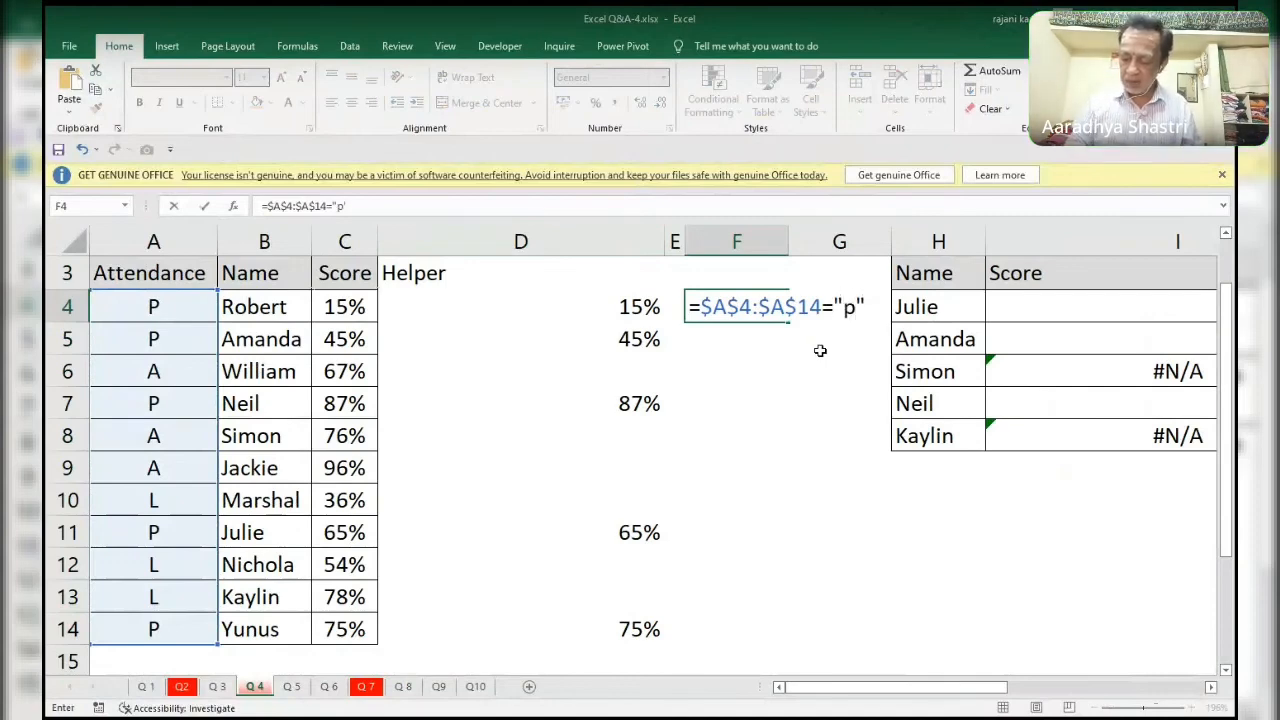
{"action": "type", "text": "\""}
Evaluate the attendance test in F4 in place and revert it to formula text.
{"action": "key", "text": "F9"}
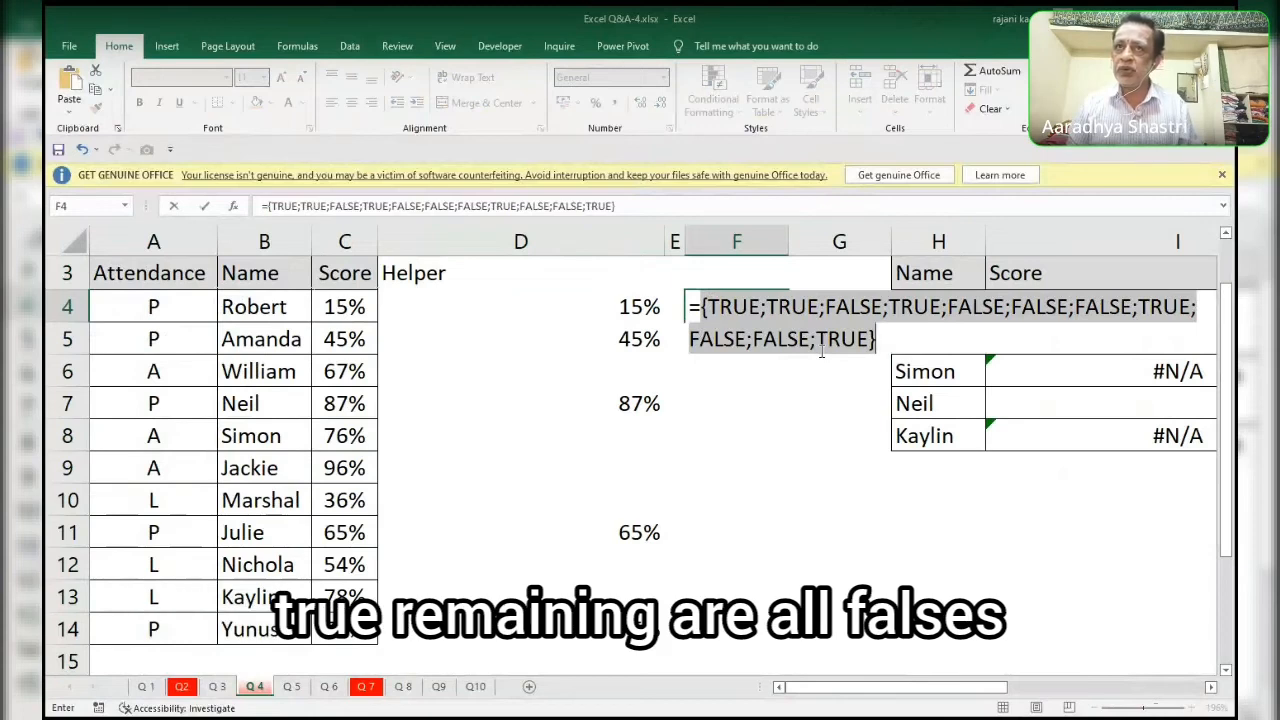
{"action": "key", "text": "ctrl+z"}
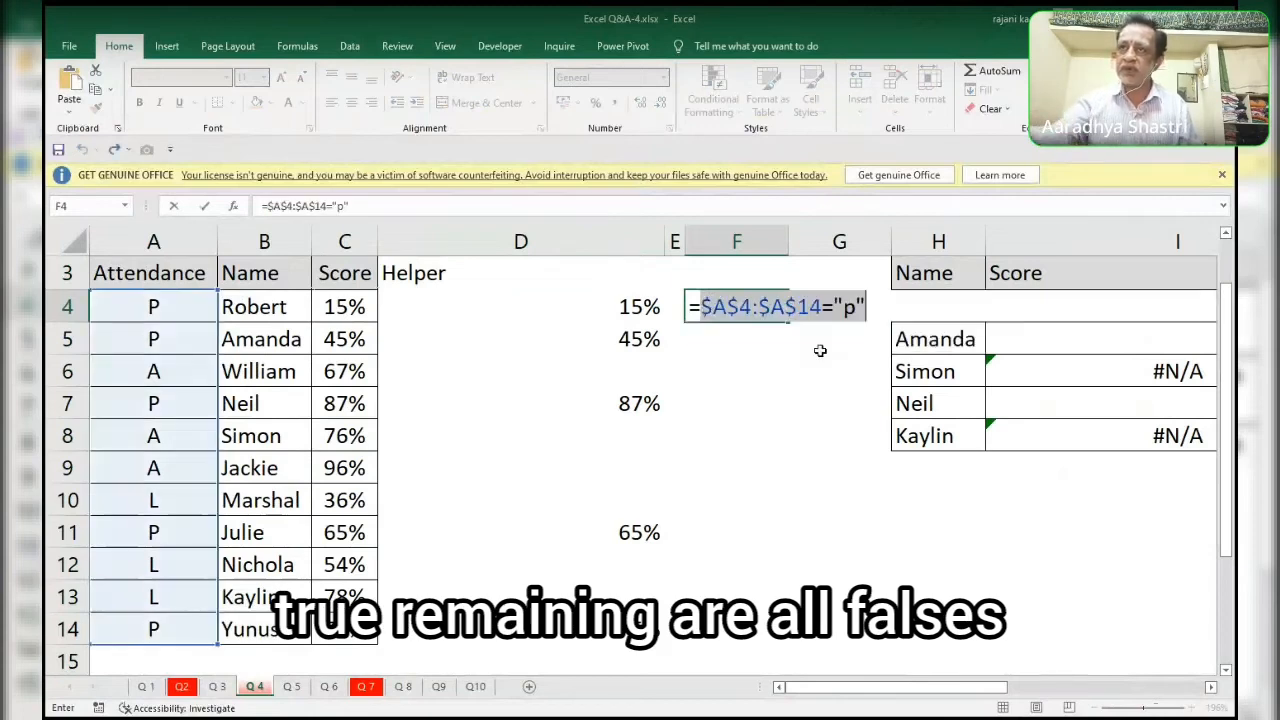
Parenthesise the attendance test in F4 and multiply it by a name test comparing $B$4:$B$14 with H4.
{"action": "left_click", "coordinate": [697, 306]}
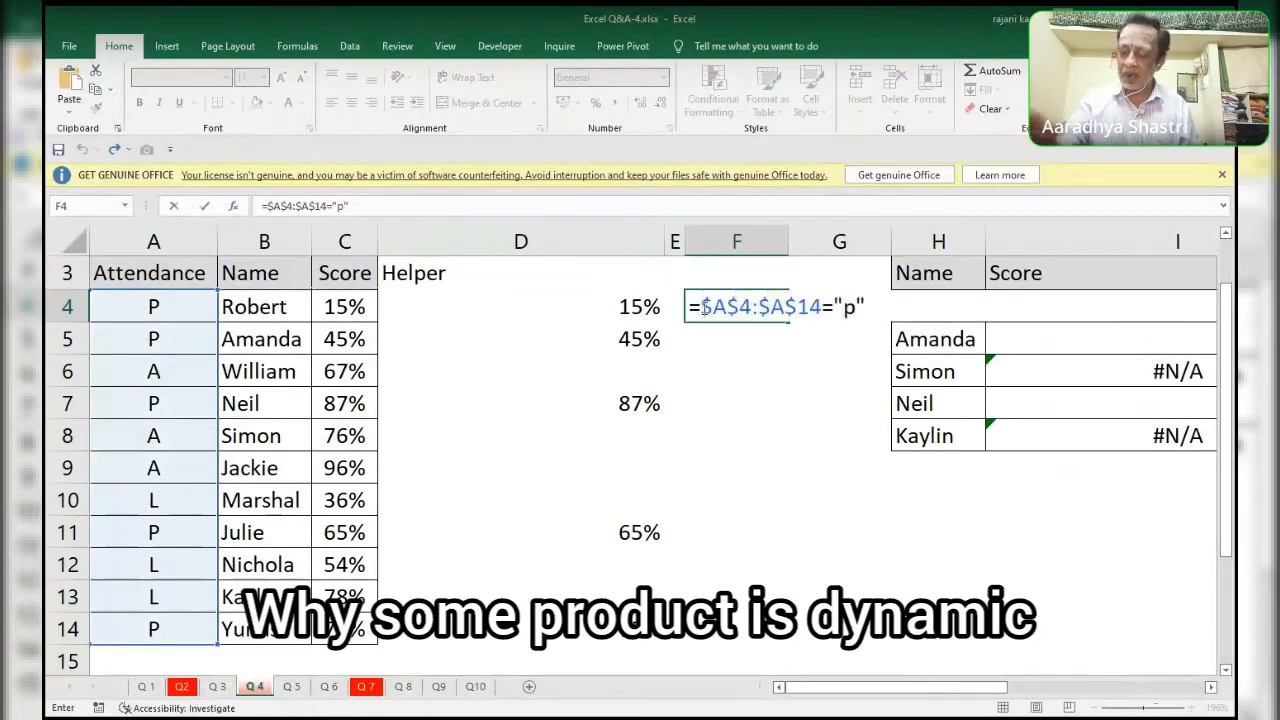
{"action": "type", "text": "("}
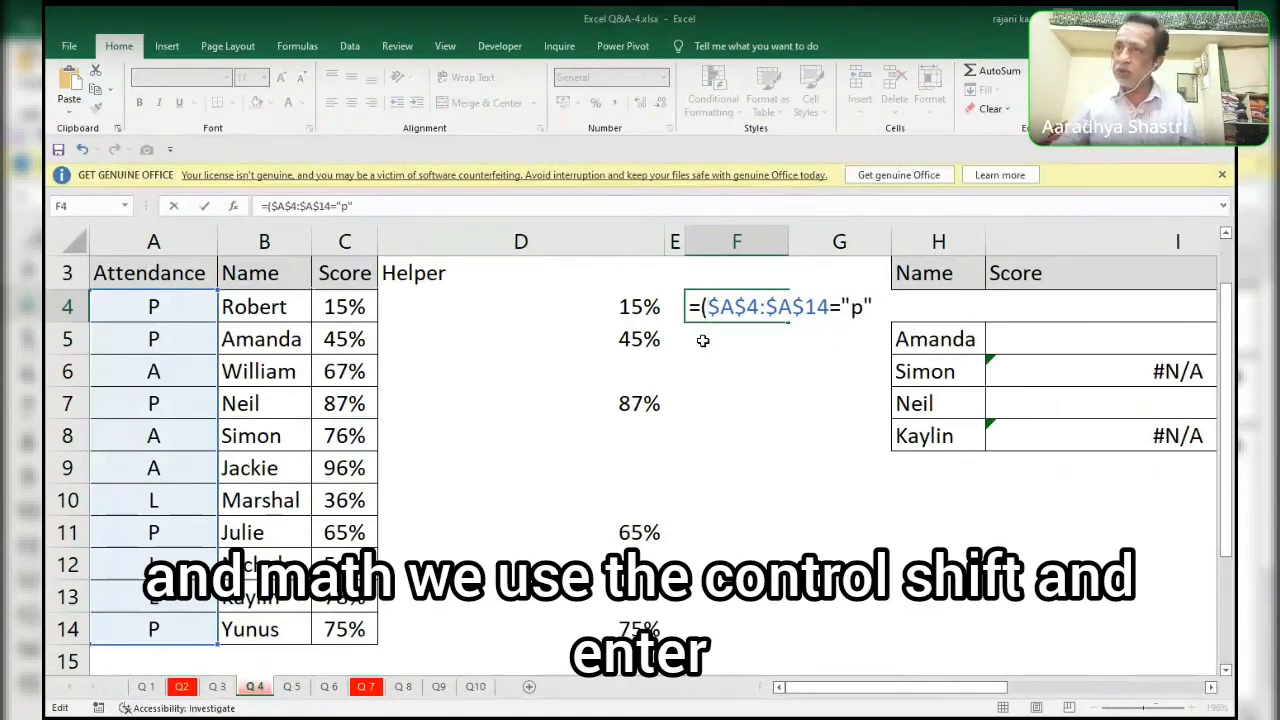
{"action": "key", "text": "End"}
{"action": "type", "text": ")*("}
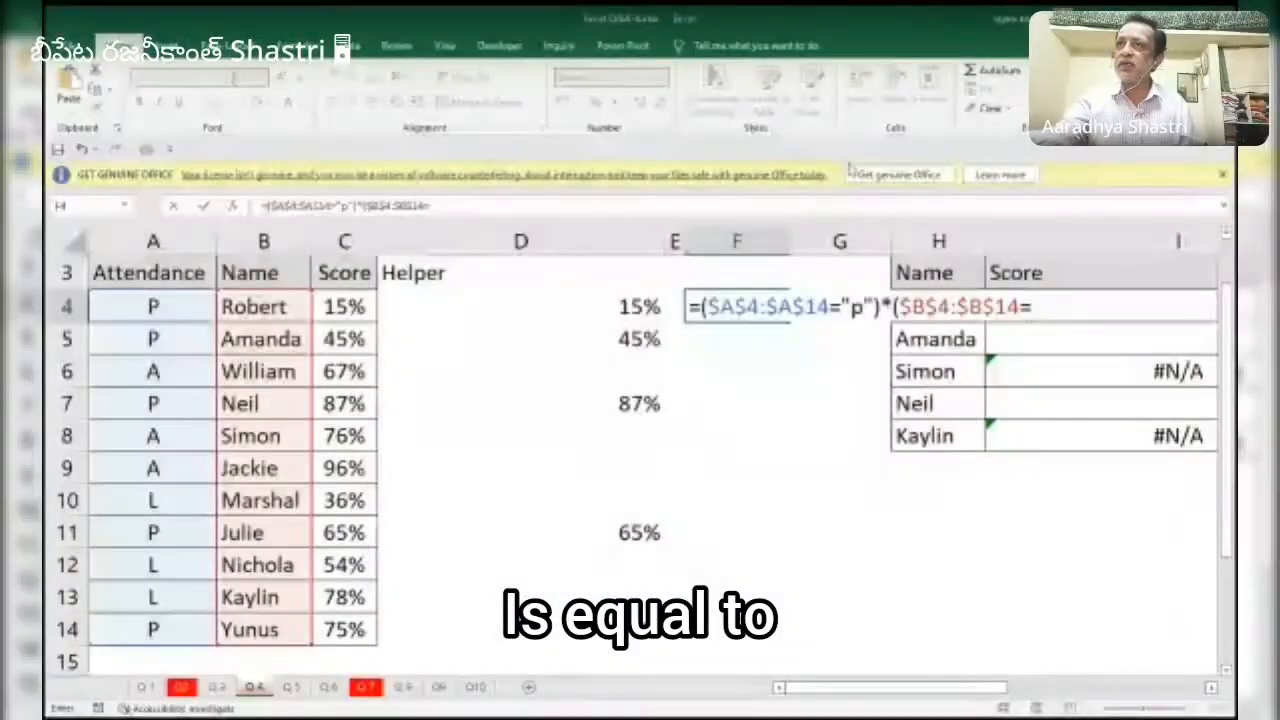
{"action": "left_click", "coordinate": [930, 273]}
{"action": "key", "text": "Down"}
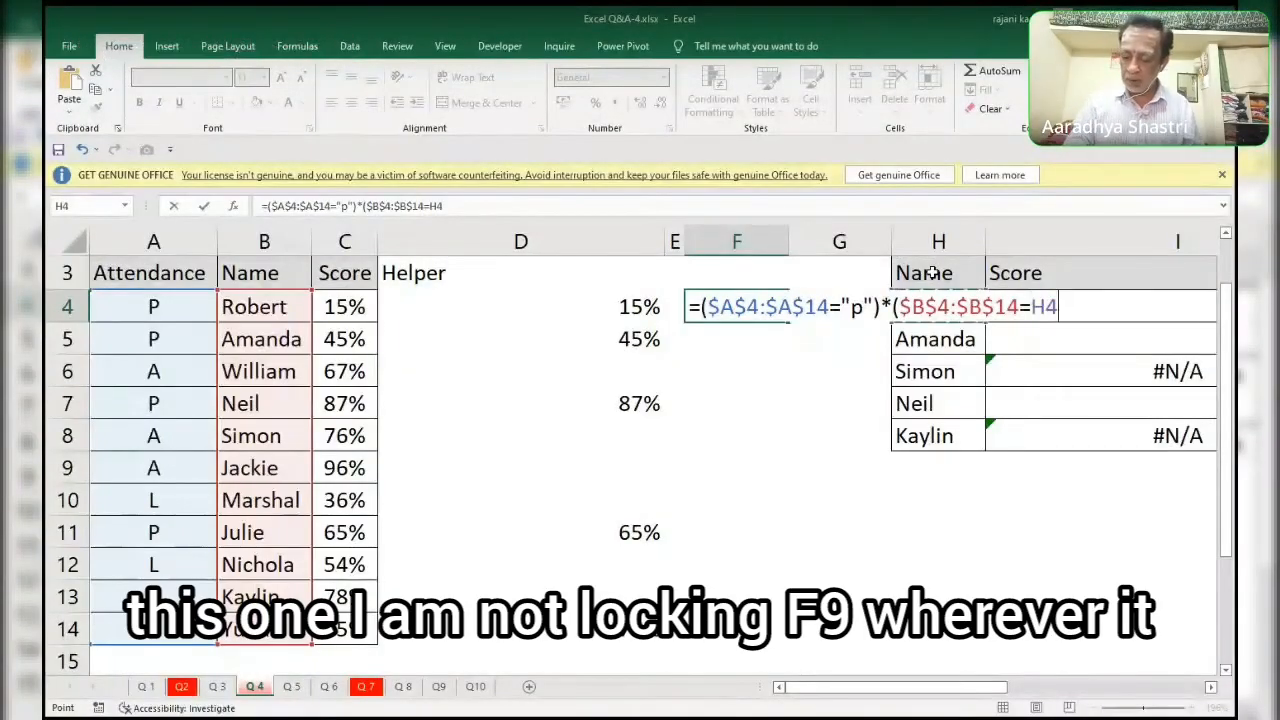
{"action": "type", "text": ")"}
{"action": "key", "text": "F9"}
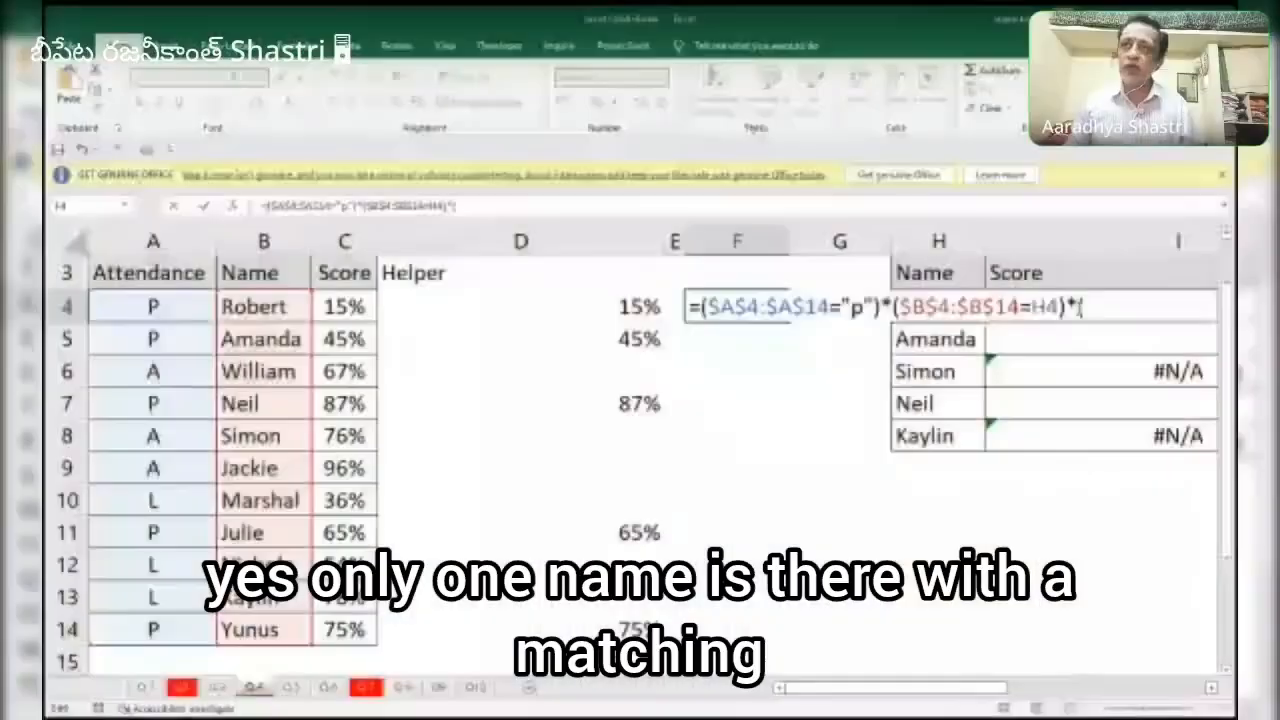
Multiply the F4 formula by the absolute Score range $C$4:$C$14, evaluate it in place and revert it to formula text.
{"action": "left_click", "coordinate": [368, 302]}
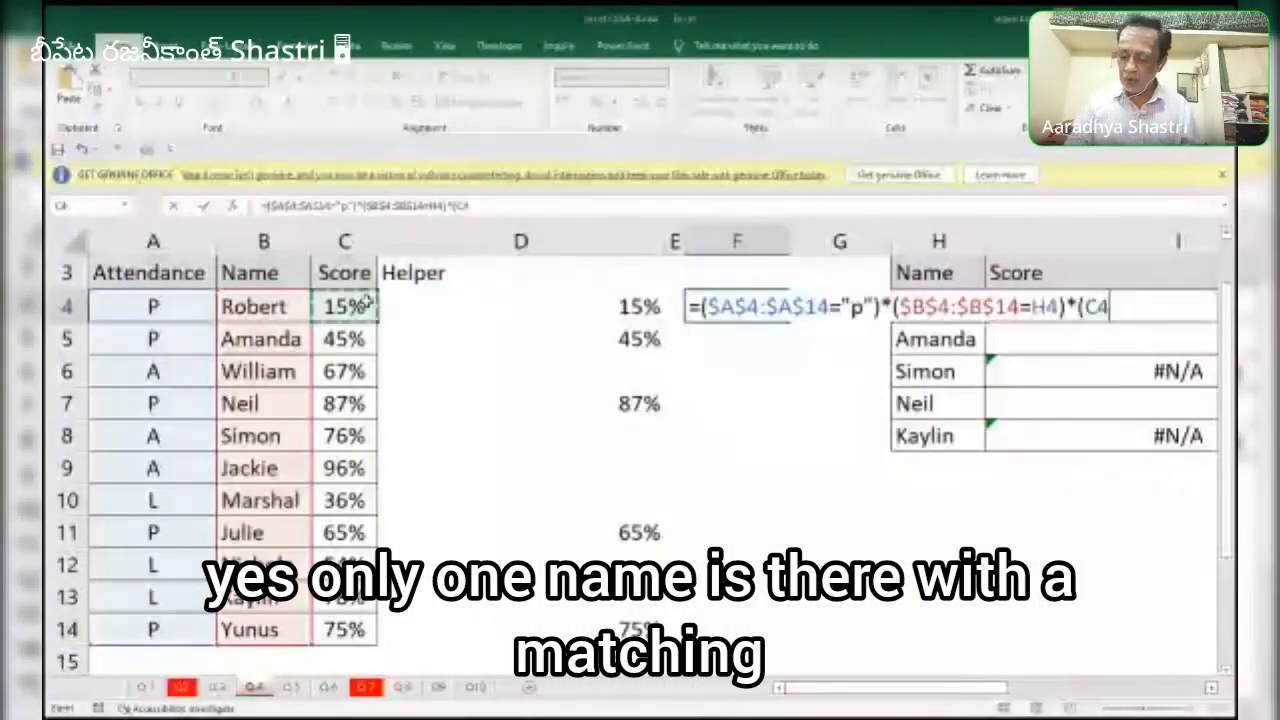
{"action": "key", "text": "ctrl+shift+Down"}
{"action": "key", "text": "F4"}
{"action": "type", "text": ")"}
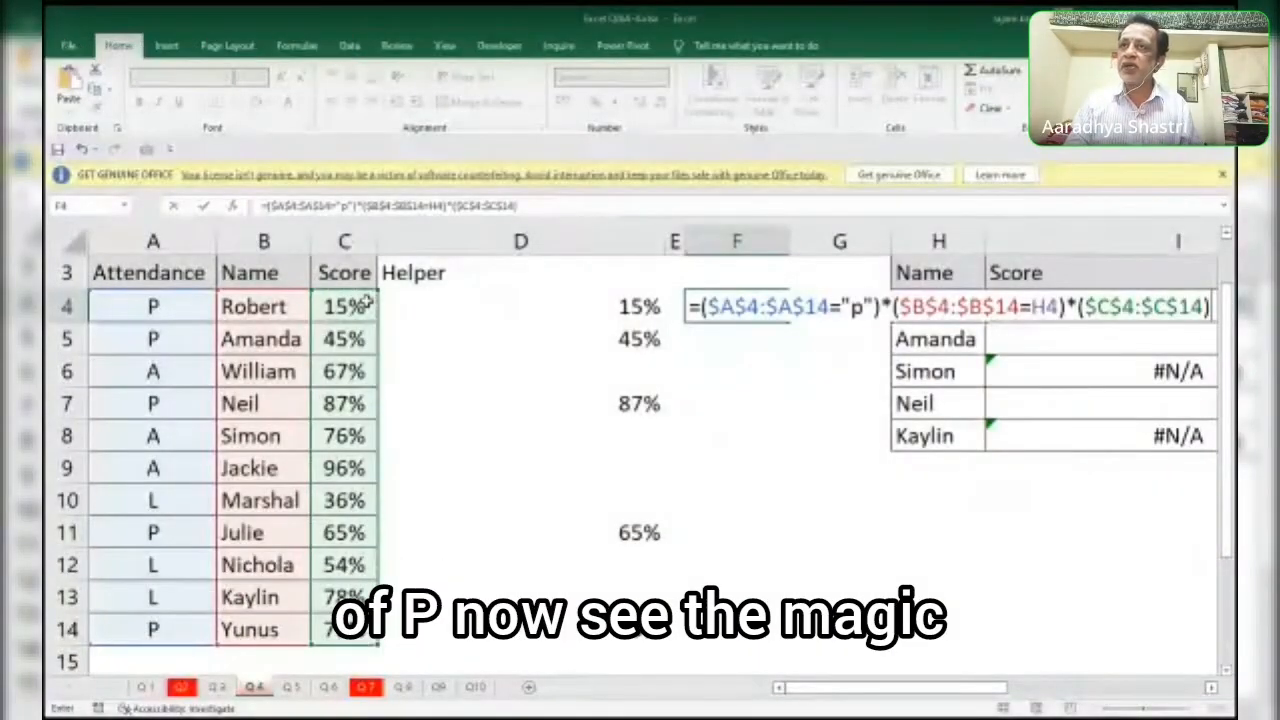
{"action": "key", "text": "F9"}
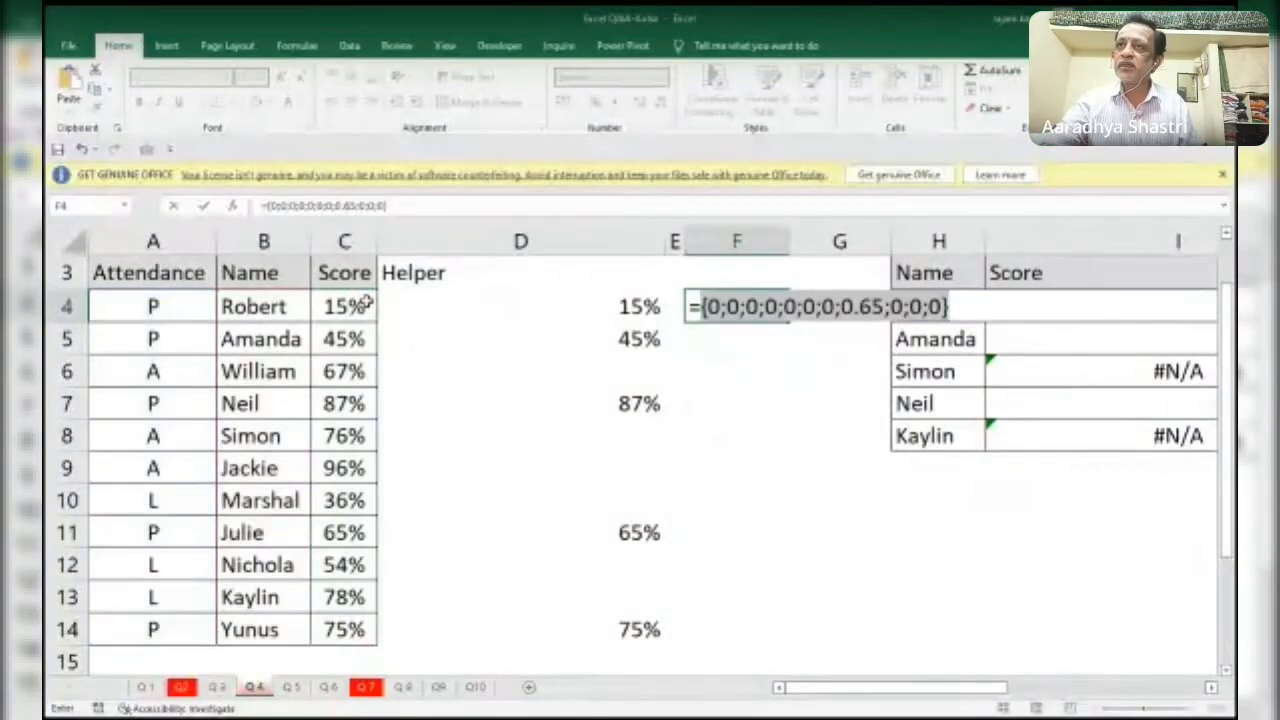
{"action": "key", "text": "ctrl+z"}
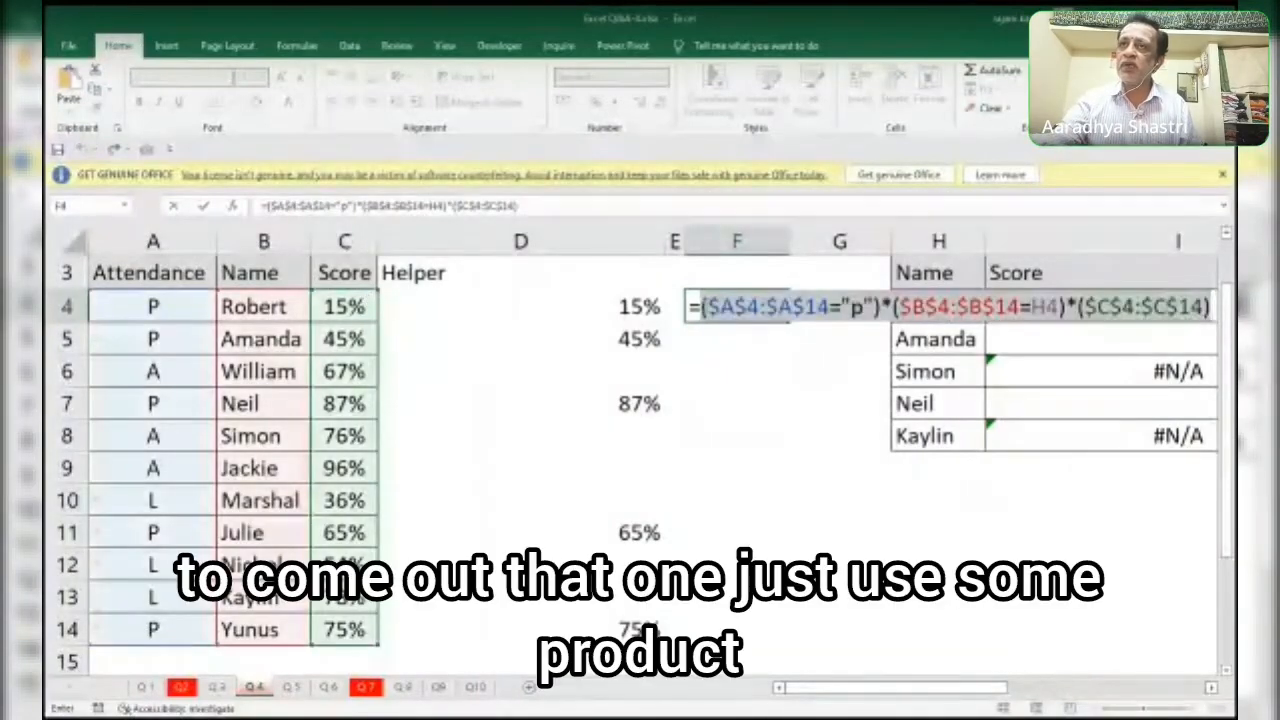
Wrap the F4 formula in SUMPRODUCT, fill it down to F8 and compare it with the Score results in column I.
{"action": "left_click", "coordinate": [702, 307]}
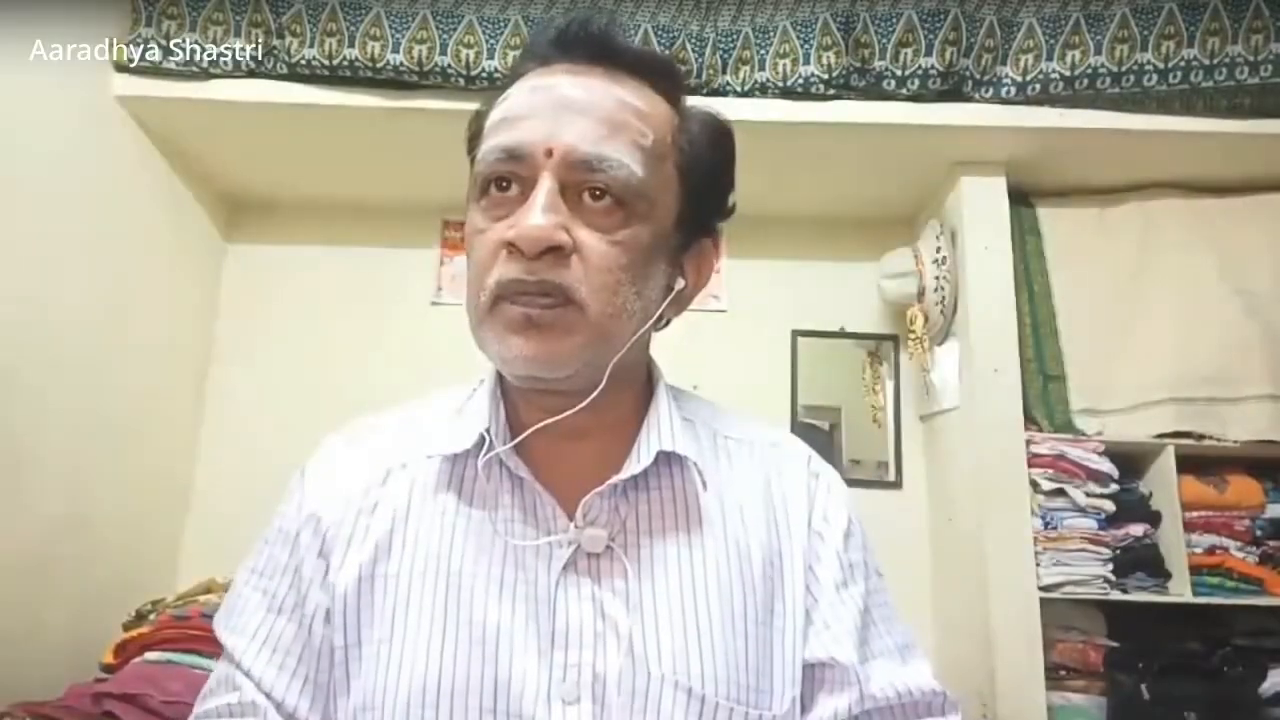
{"action": "type", "text": "SUMPRODUCT"}
{"action": "type", "text": "(($A$4:$A$14=\"p\")*($B$4:$B$14=H4)*($C$4:$C$14"}
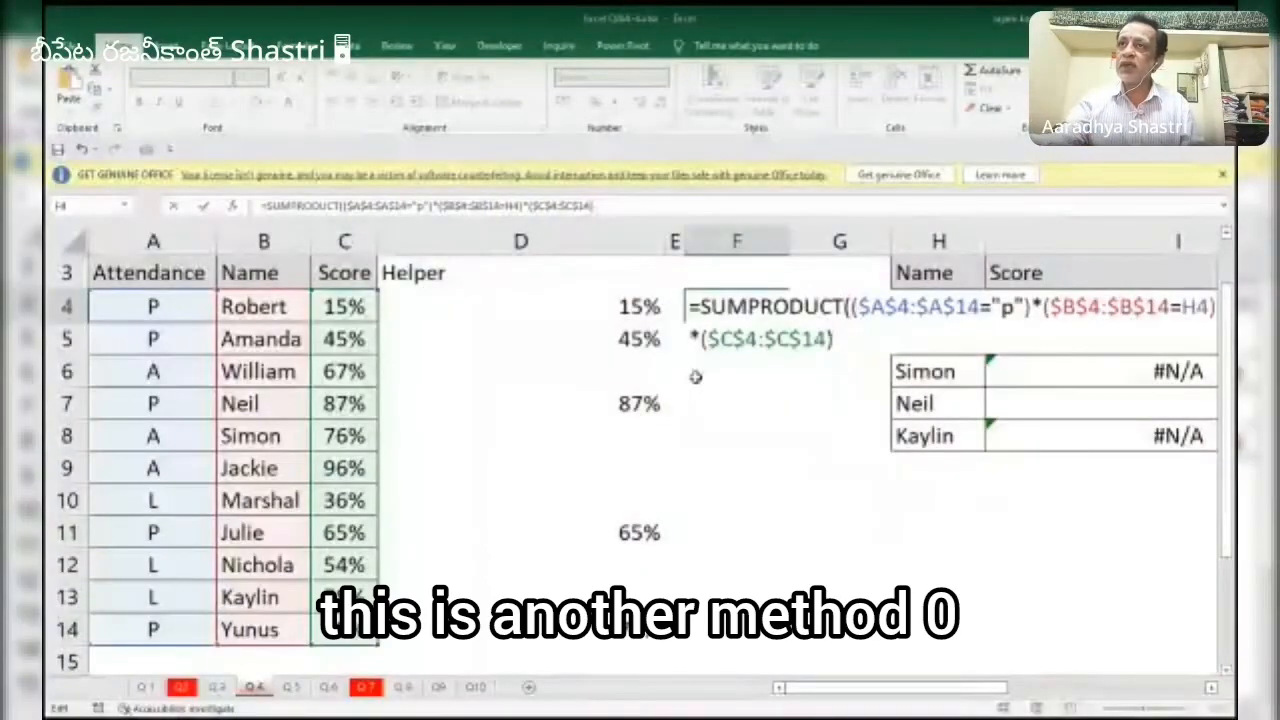
{"action": "left_click", "coordinate": [876, 348]}
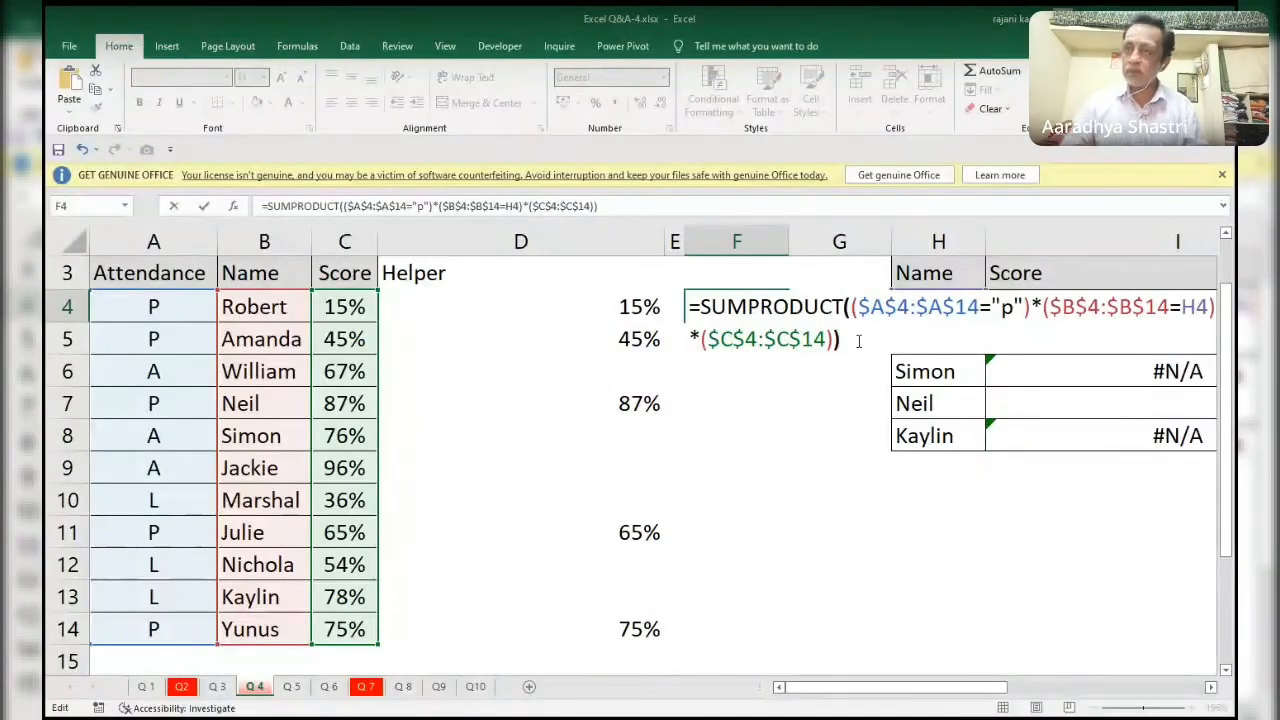
{"action": "type", "text": ")"}
{"action": "key", "text": "ctrl+Return"}
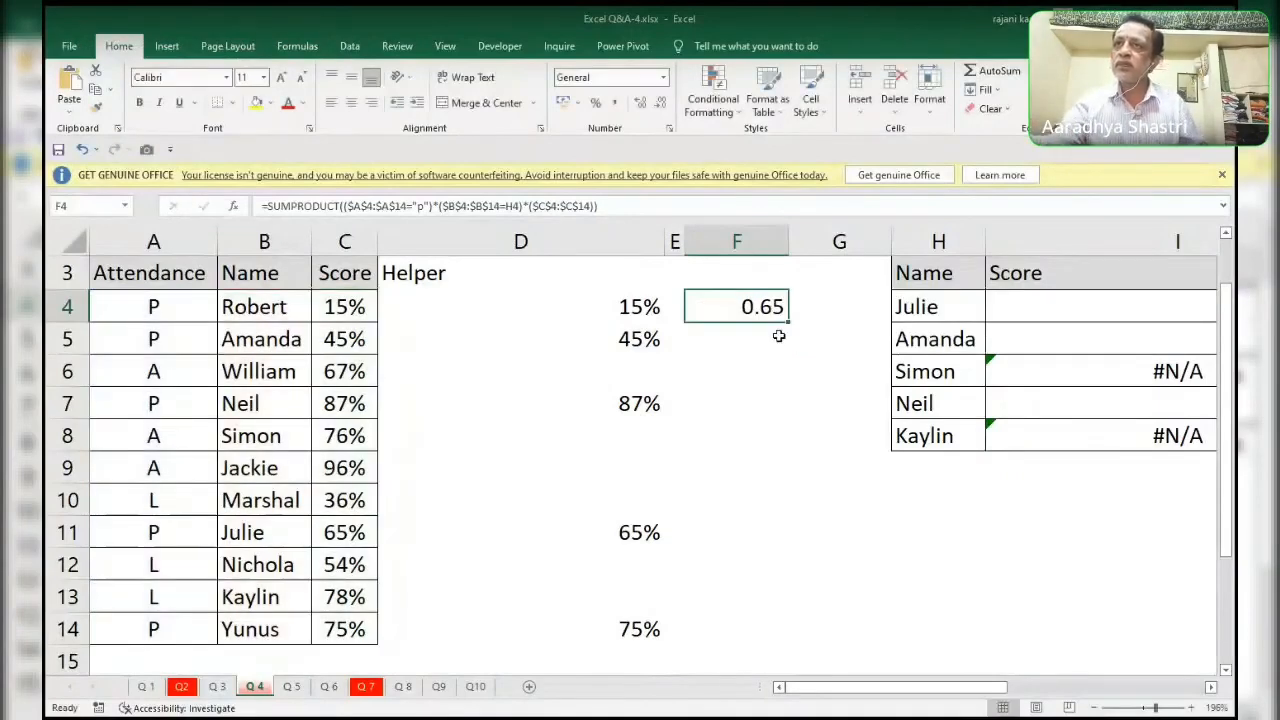
{"action": "left_click_drag", "start_coordinate": [788, 322], "coordinate": [787, 467]}
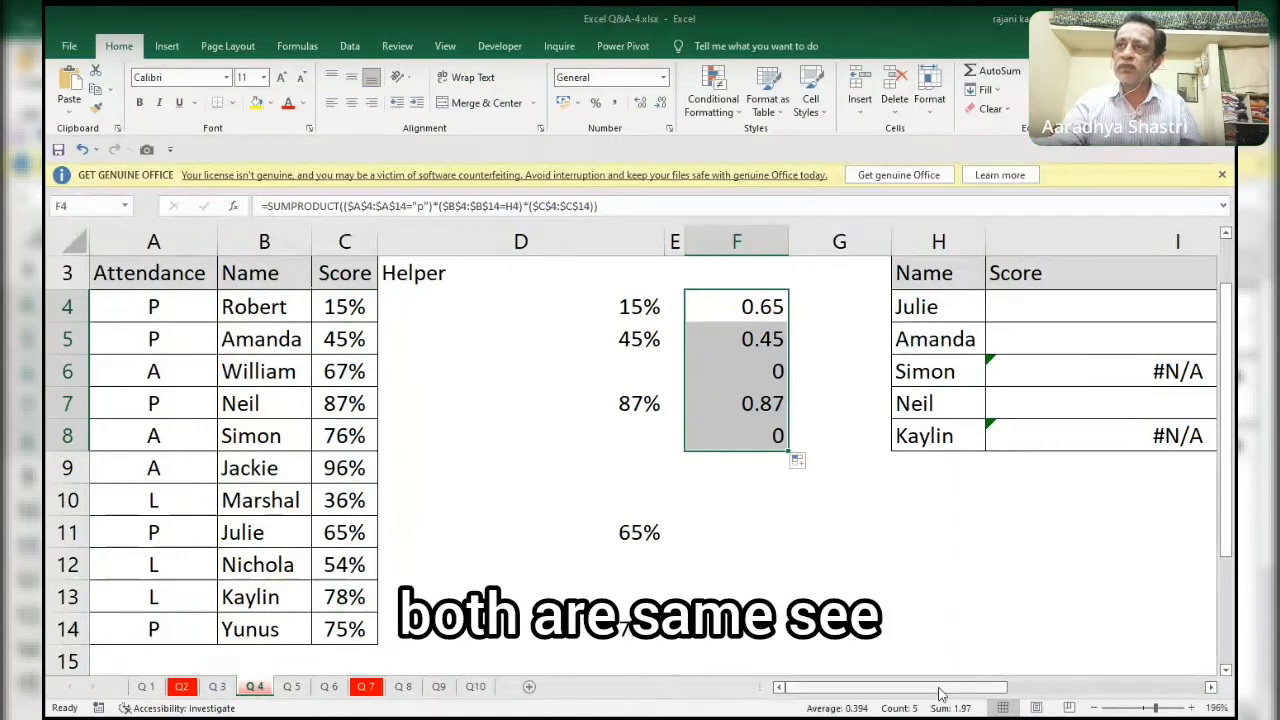
{"action": "left_click_drag", "start_coordinate": [995, 687], "coordinate": [1066, 688]}
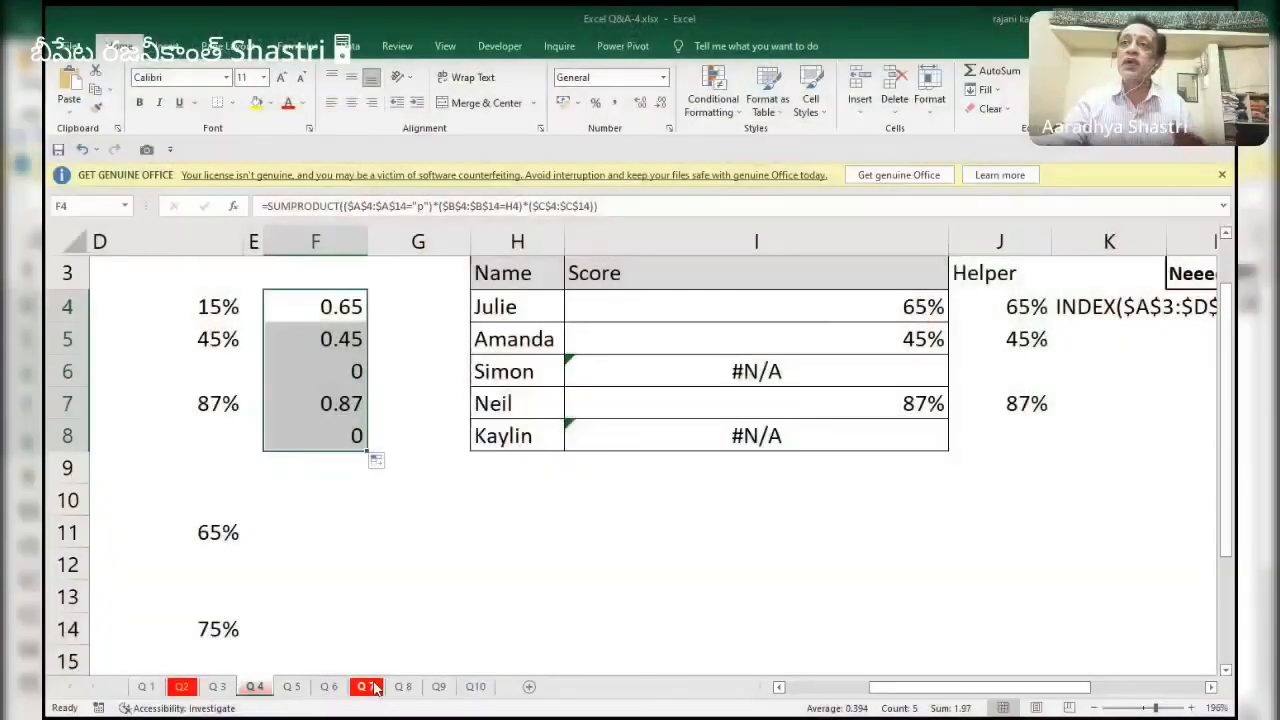
On sheet Q 7, define the name Marketing for the Marketing projects in C7:C10.
{"action": "left_click", "coordinate": [375, 688]}
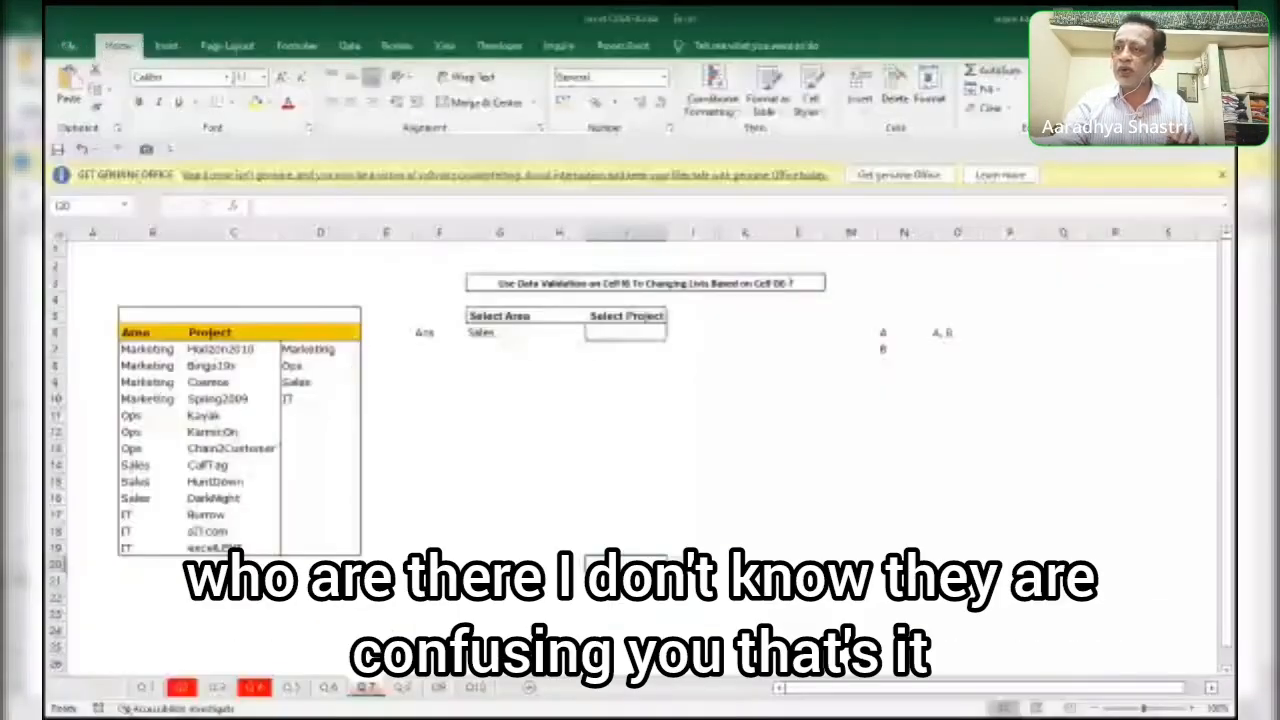
{"action": "left_click_drag", "start_coordinate": [1144, 708], "coordinate": [928, 689]}
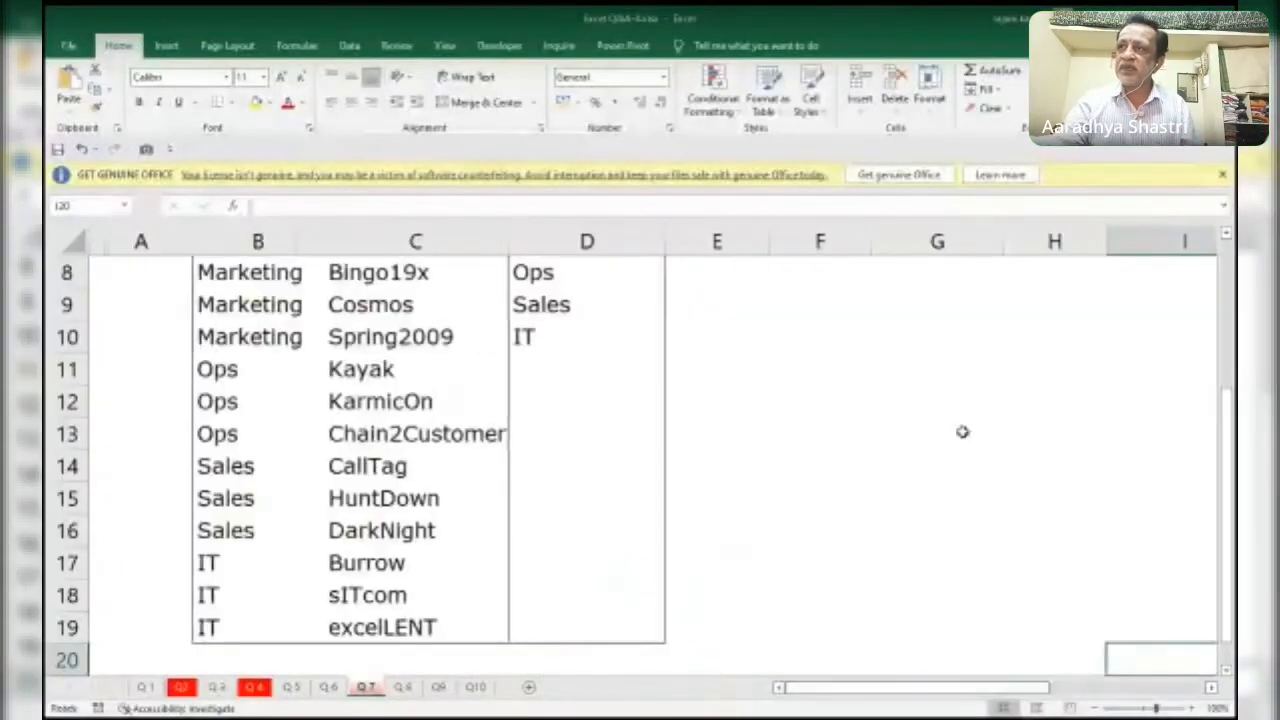
{"action": "left_click_drag", "start_coordinate": [1230, 424], "coordinate": [1228, 292]}
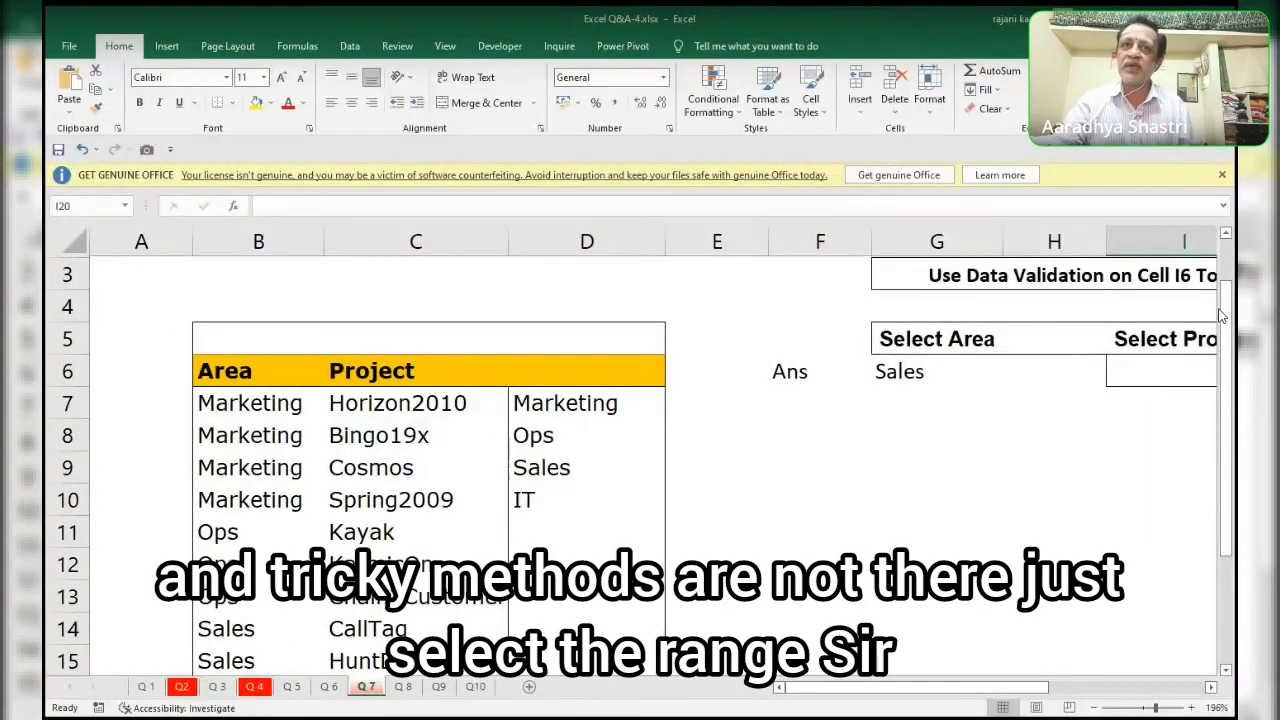
{"action": "left_click_drag", "start_coordinate": [381, 404], "coordinate": [388, 499]}
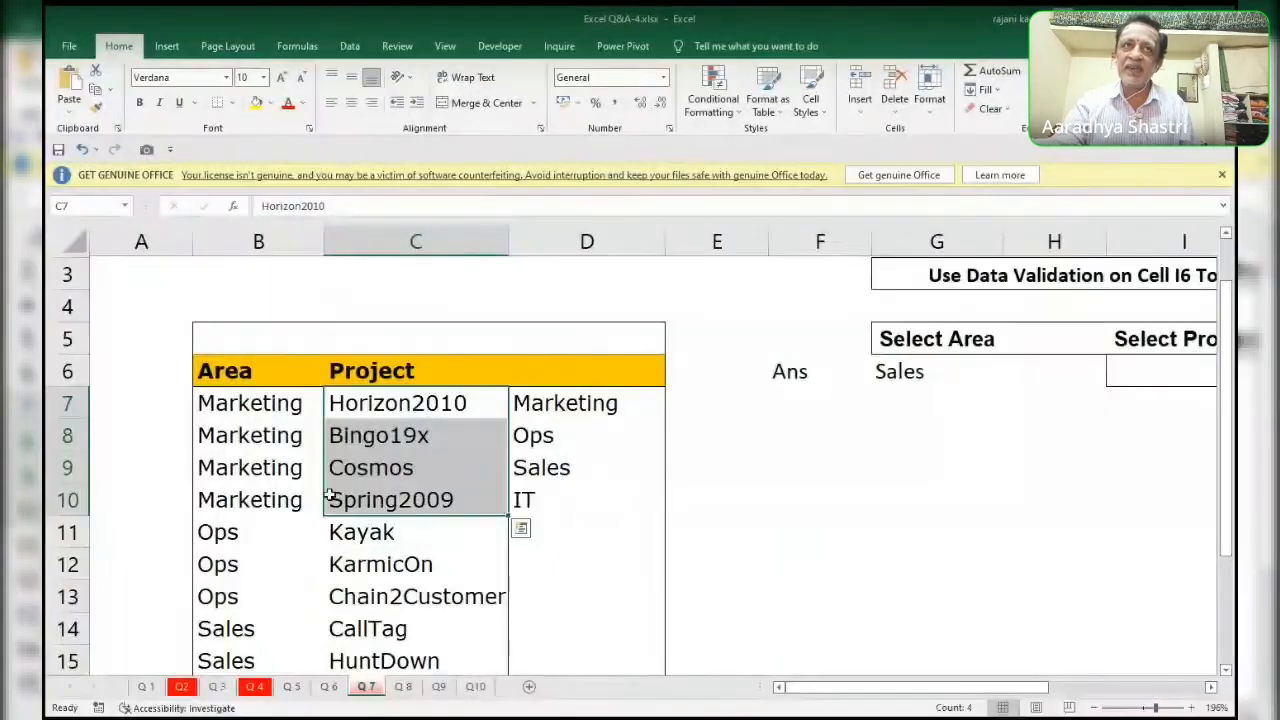
{"action": "left_click", "coordinate": [104, 205]}
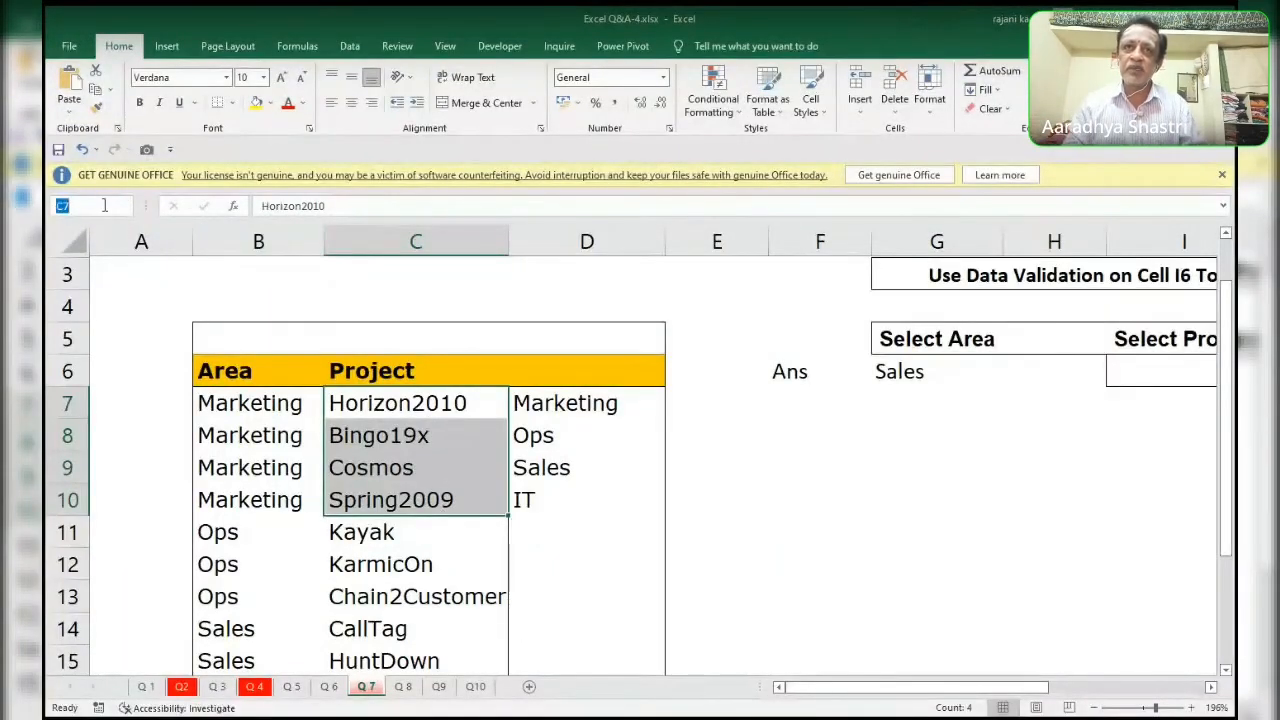
{"action": "type", "text": "Mar"}
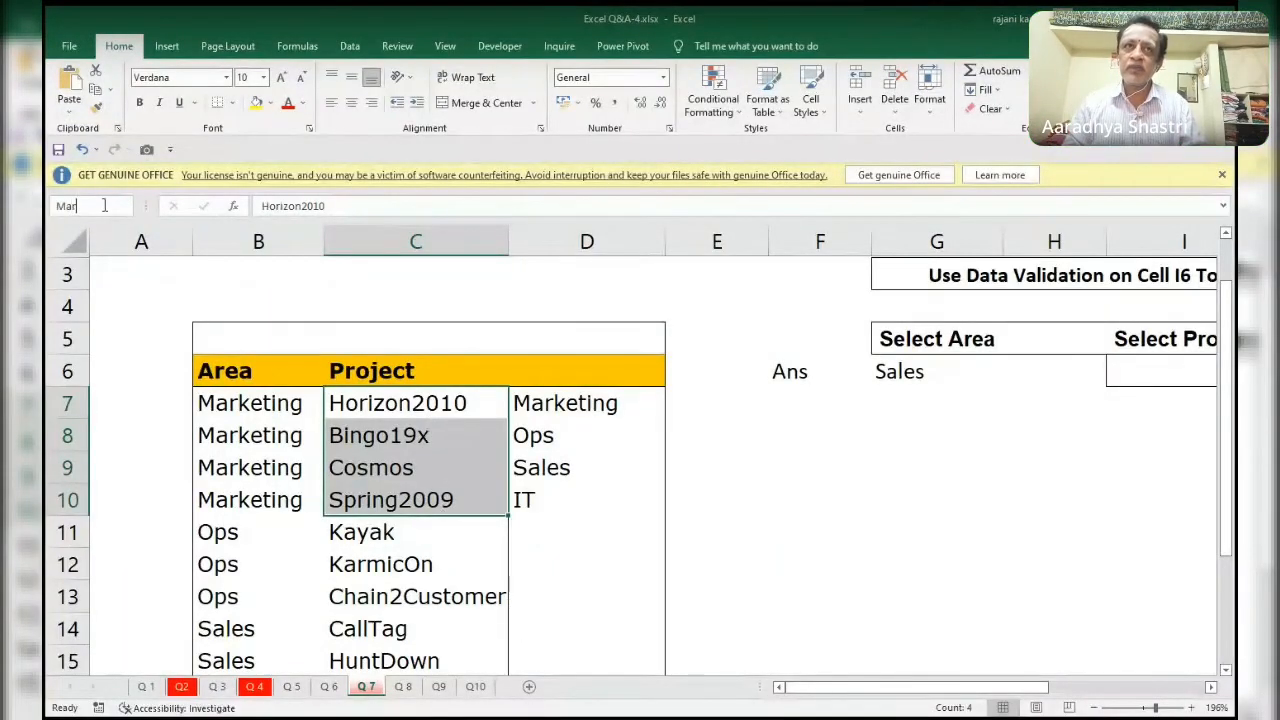
{"action": "type", "text": "keting"}
{"action": "key", "text": "Return"}
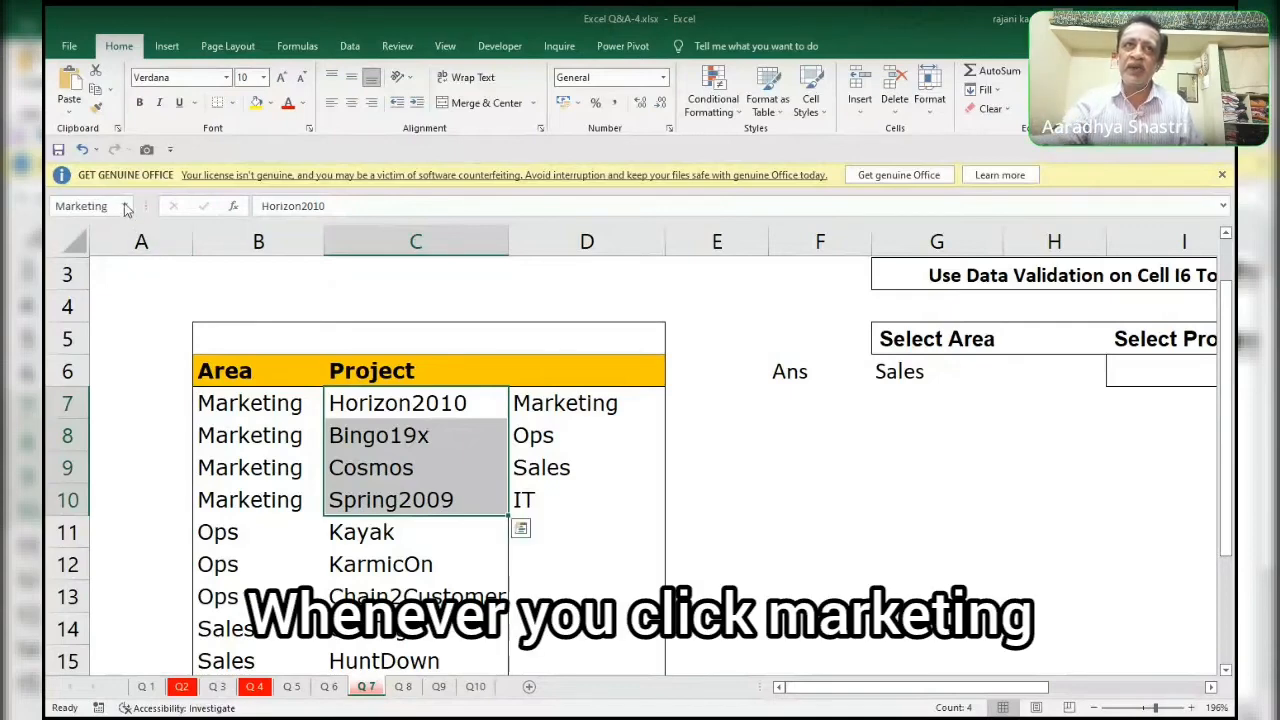
Test the Marketing named range by selecting E4 and jumping back to the range by its name.
{"action": "left_click", "coordinate": [124, 205]}
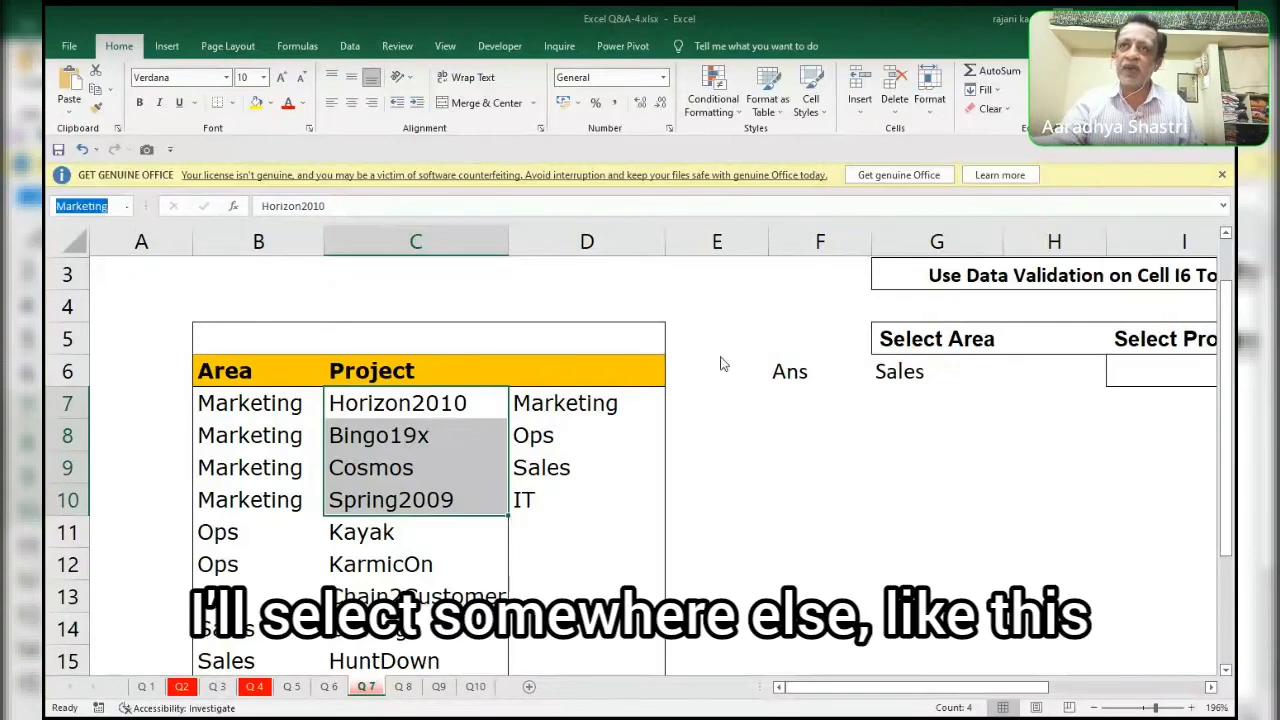
{"action": "left_click", "coordinate": [718, 312]}
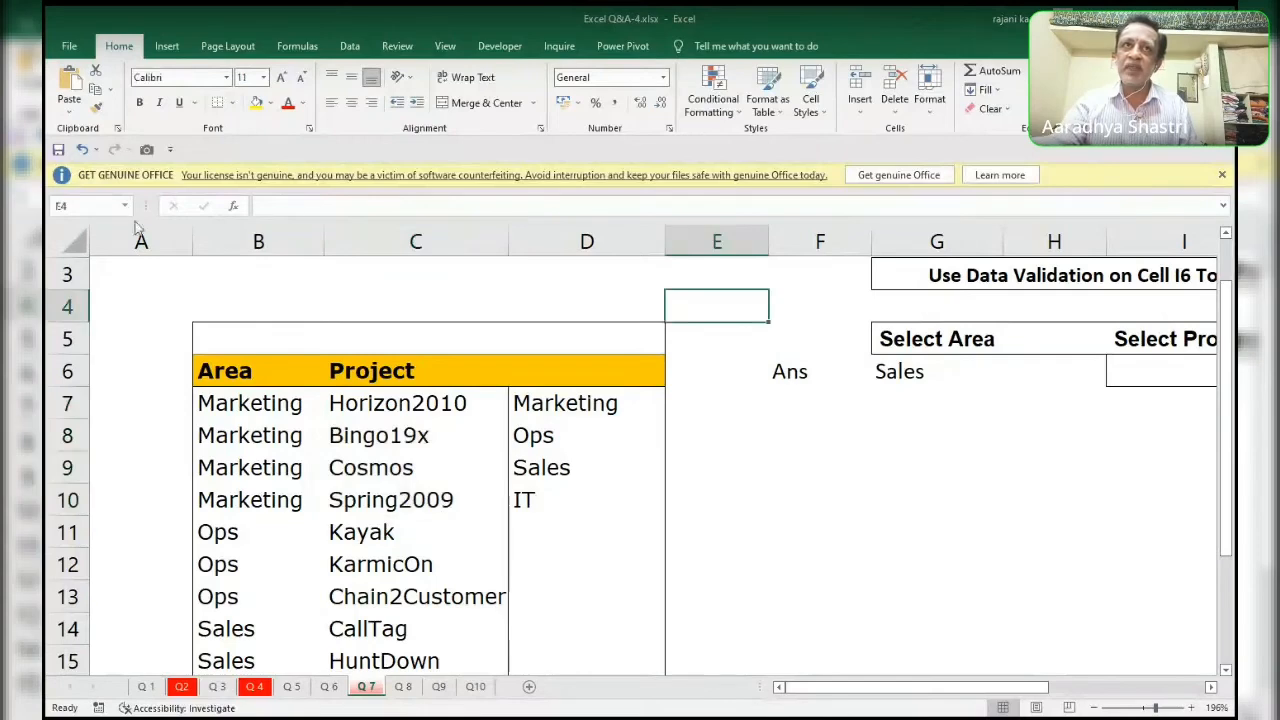
{"action": "left_click", "coordinate": [128, 207]}
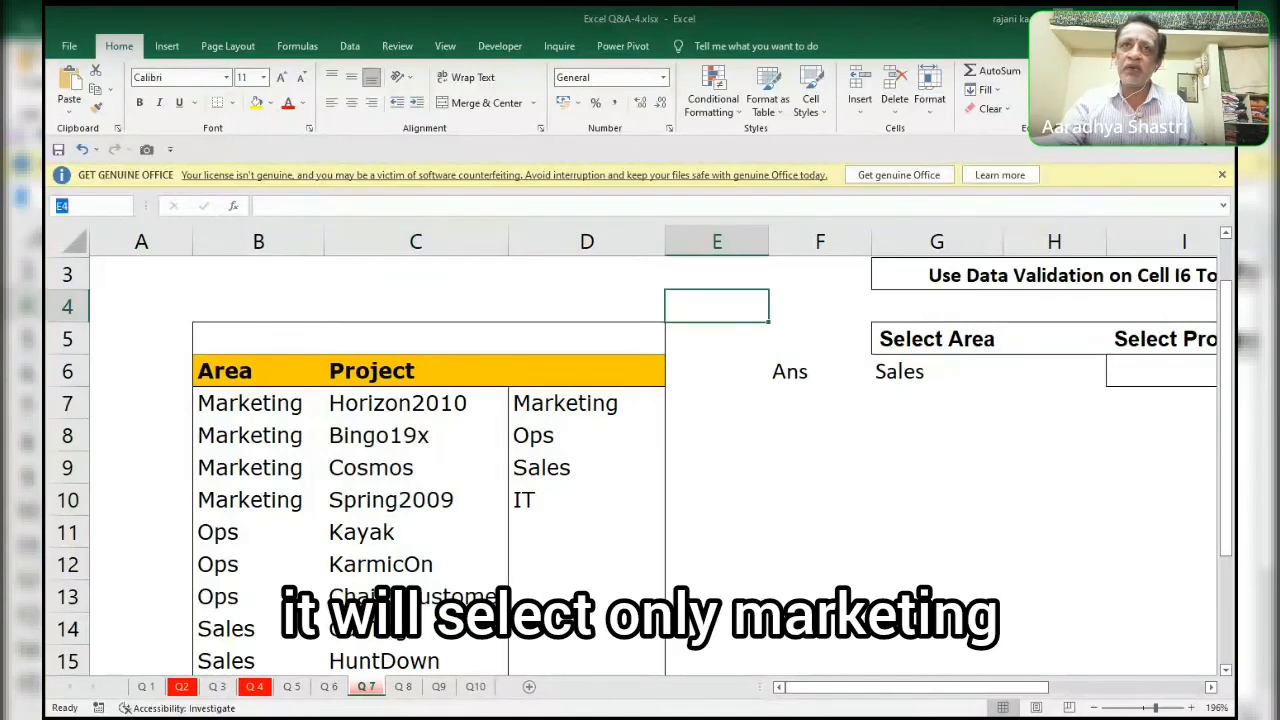
{"action": "left_click", "coordinate": [88, 236]}
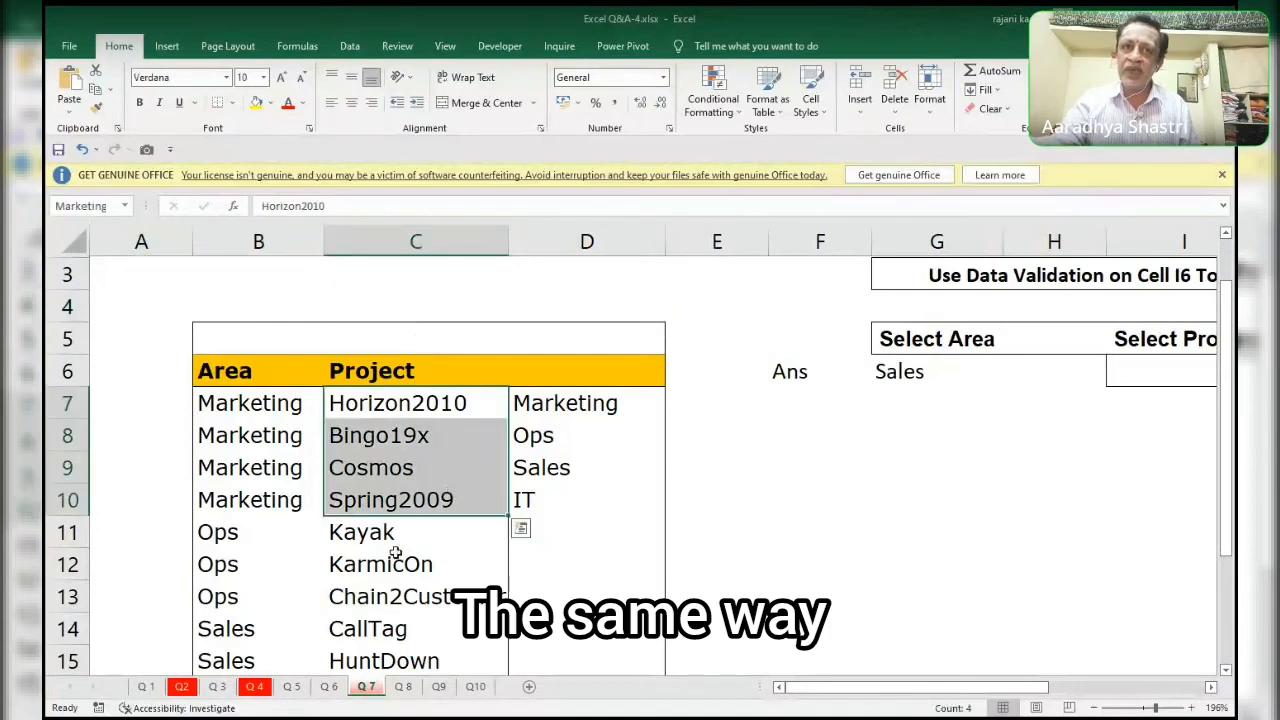
Define the name Ops for the Ops projects in C11:C13.
{"action": "left_click_drag", "start_coordinate": [394, 538], "coordinate": [383, 590]}
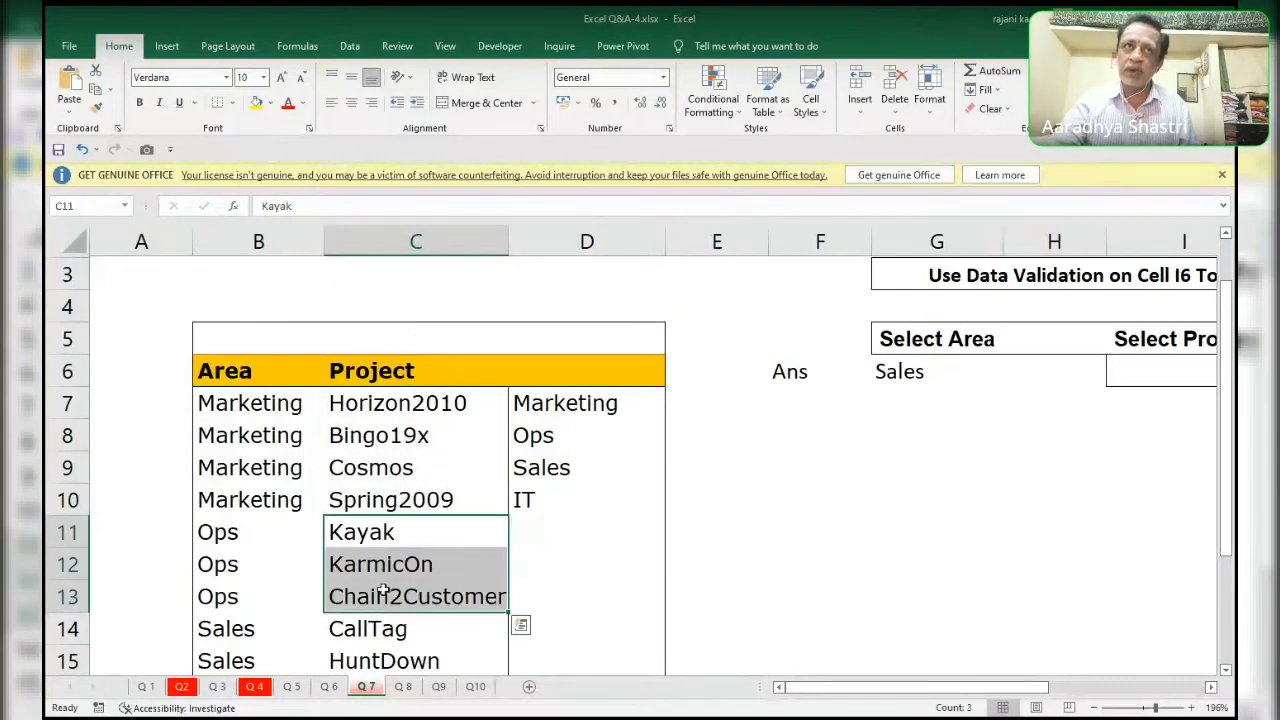
{"action": "left_click", "coordinate": [93, 207]}
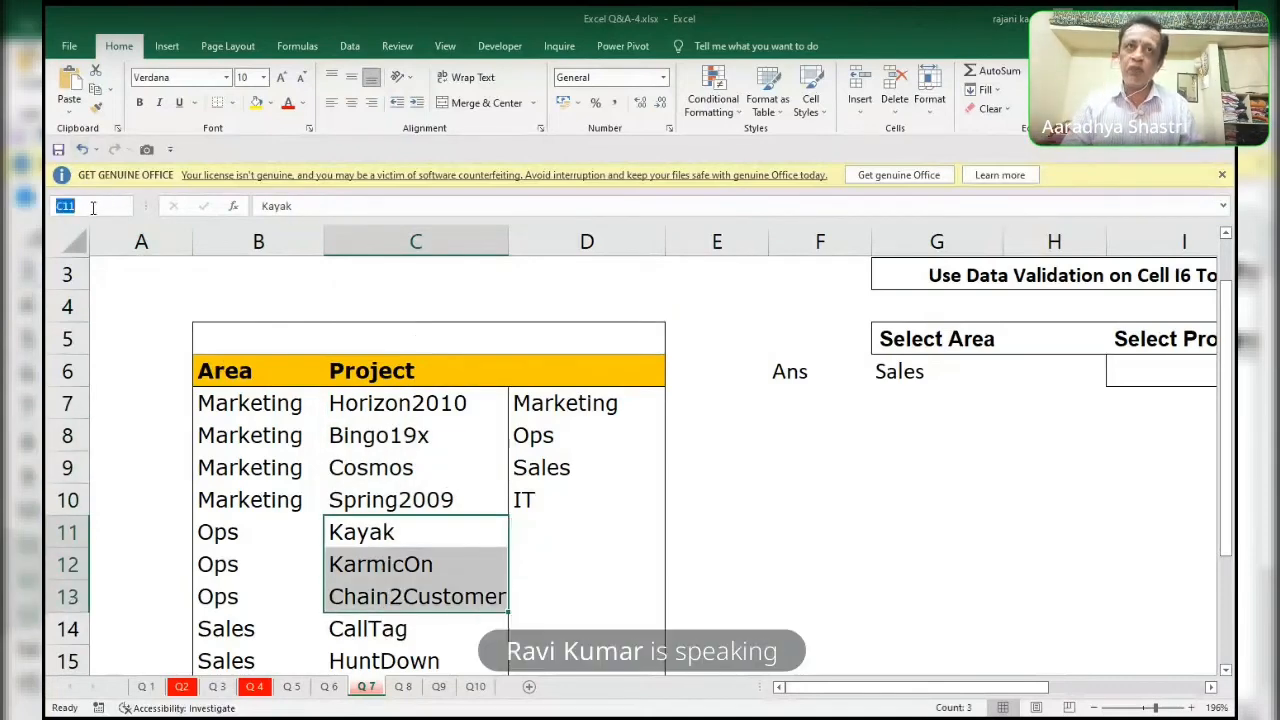
{"action": "type", "text": "Ops"}
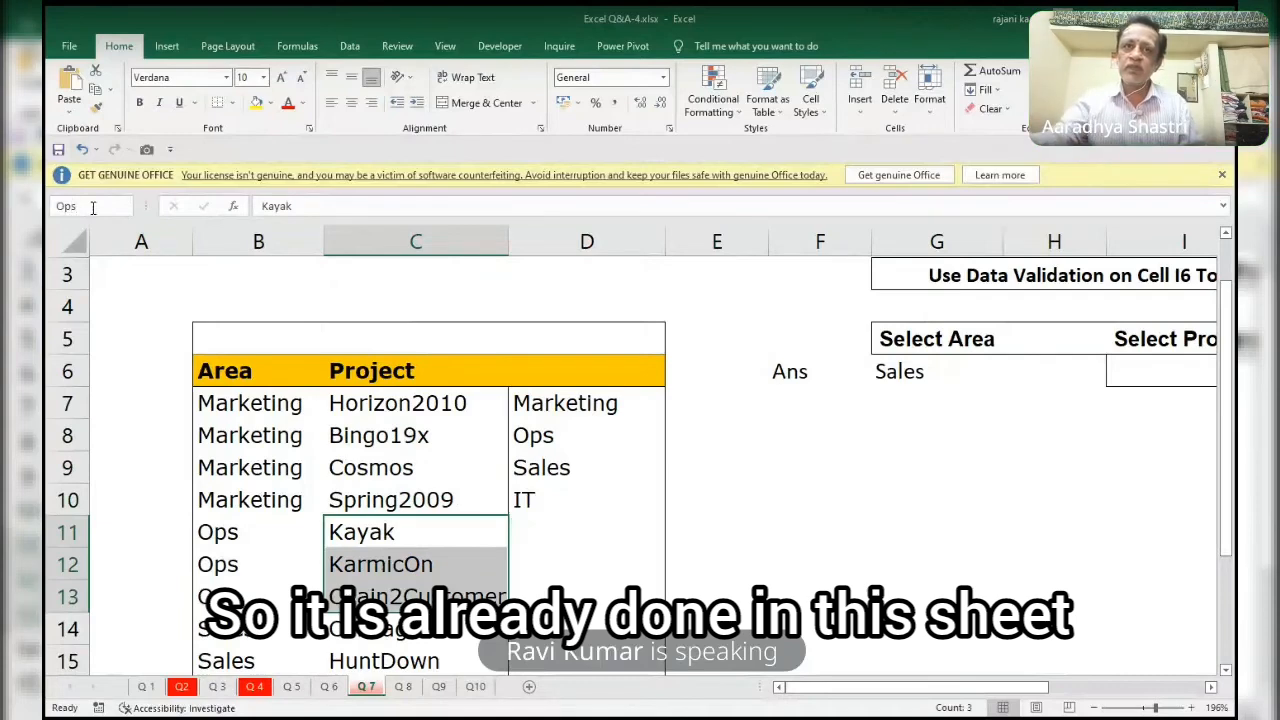
{"action": "key", "text": "Return"}
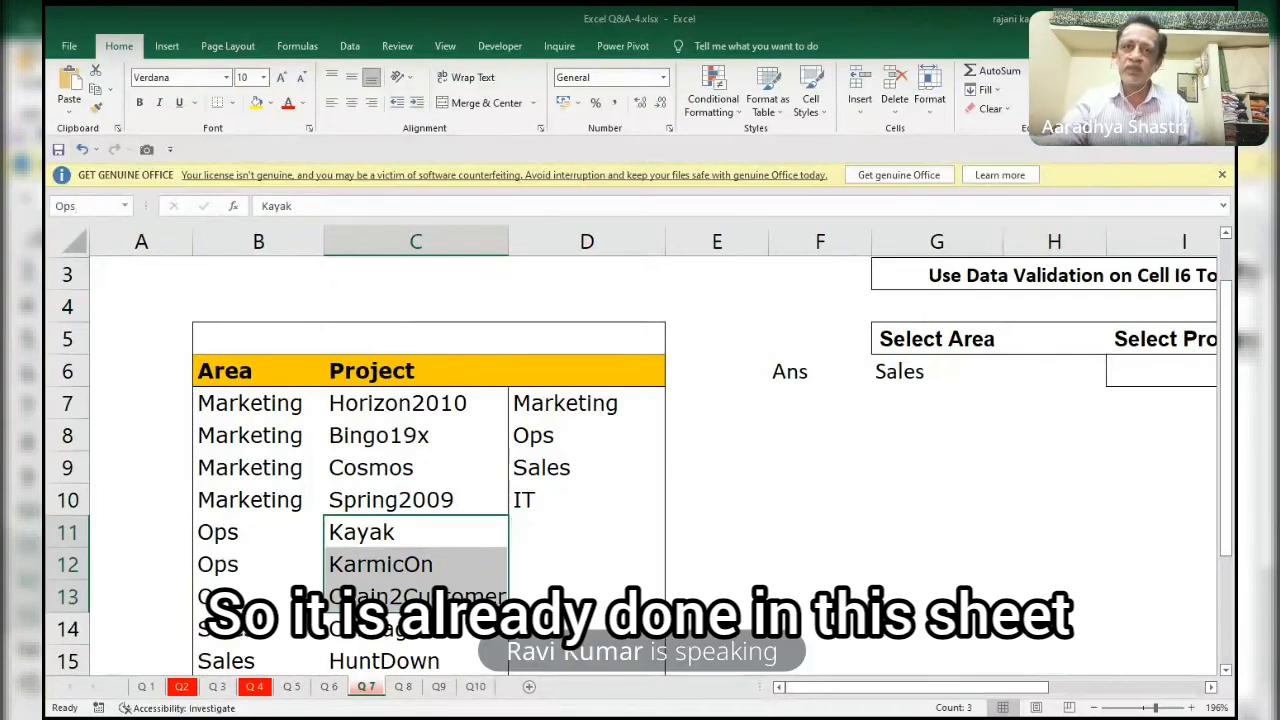
Define the name Sales for the Sales projects in C14:C16 and select B14:C16 for comparison.
{"action": "left_click_drag", "start_coordinate": [370, 629], "coordinate": [365, 660]}
{"action": "scroll", "coordinate": [1228, 492], "scroll_direction": "down", "scroll_amount": 2}
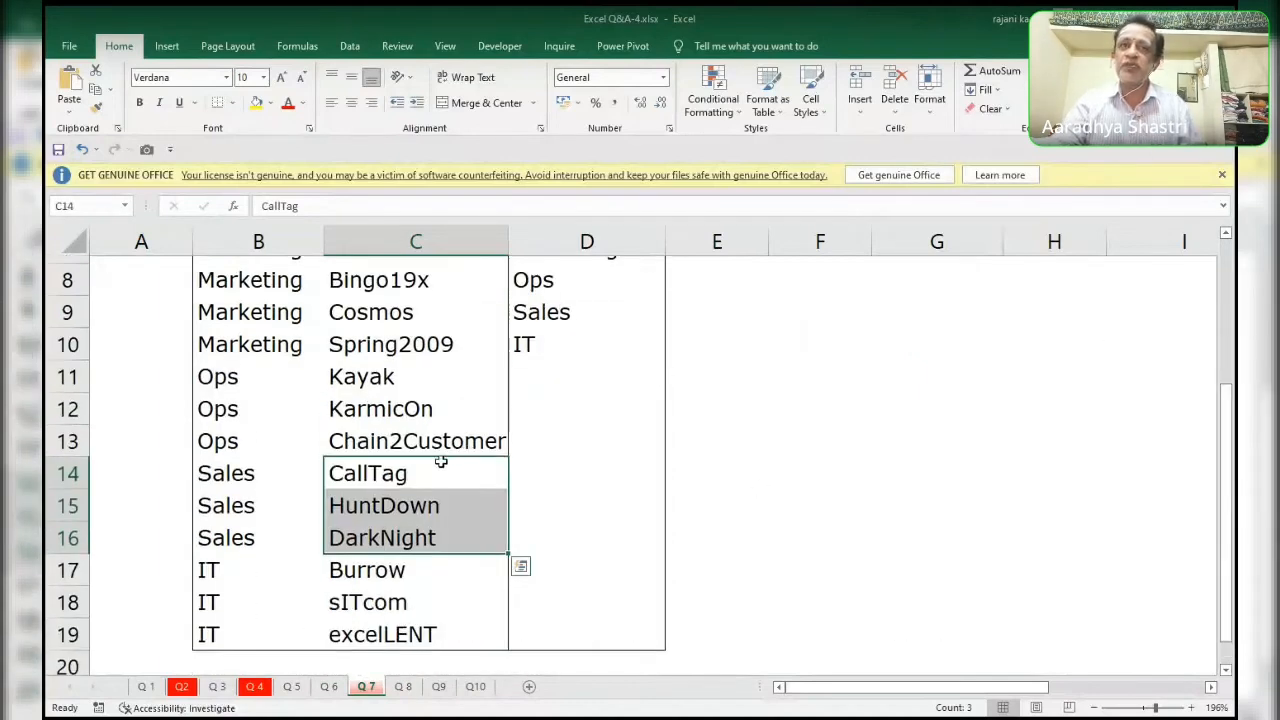
{"action": "left_click", "coordinate": [97, 208]}
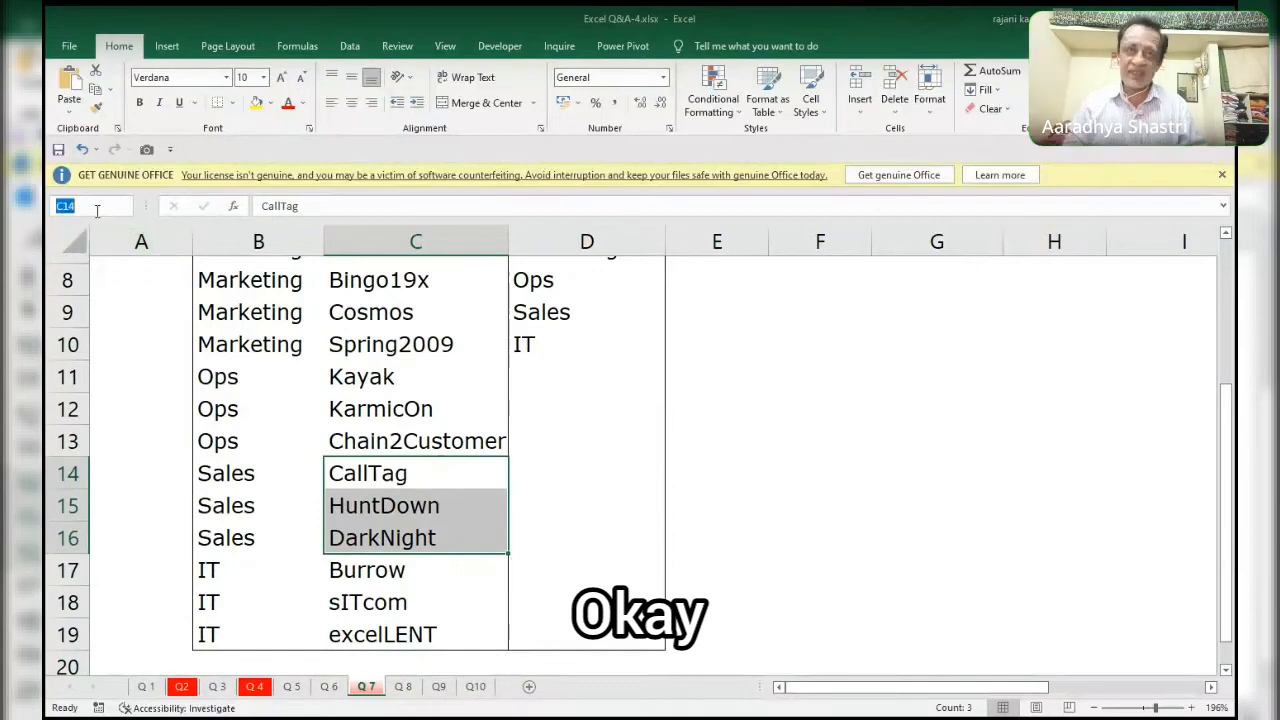
{"action": "type", "text": "Sales"}
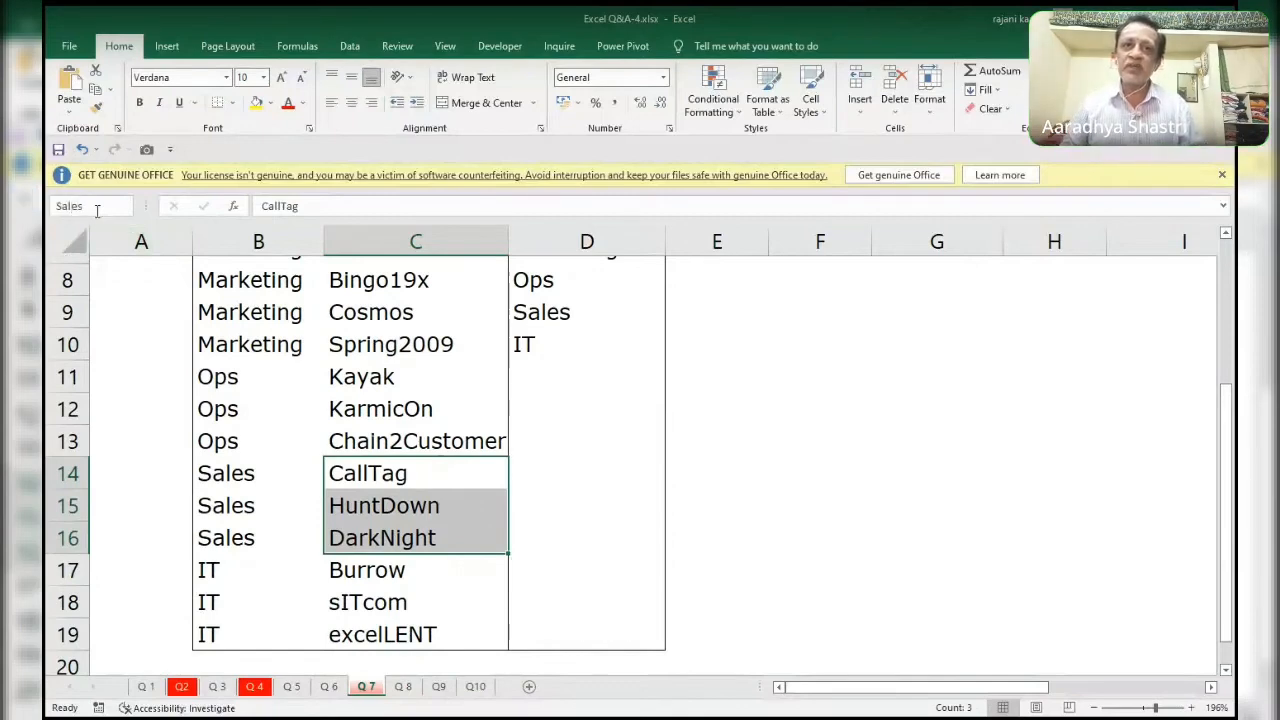
{"action": "key", "text": "Return"}
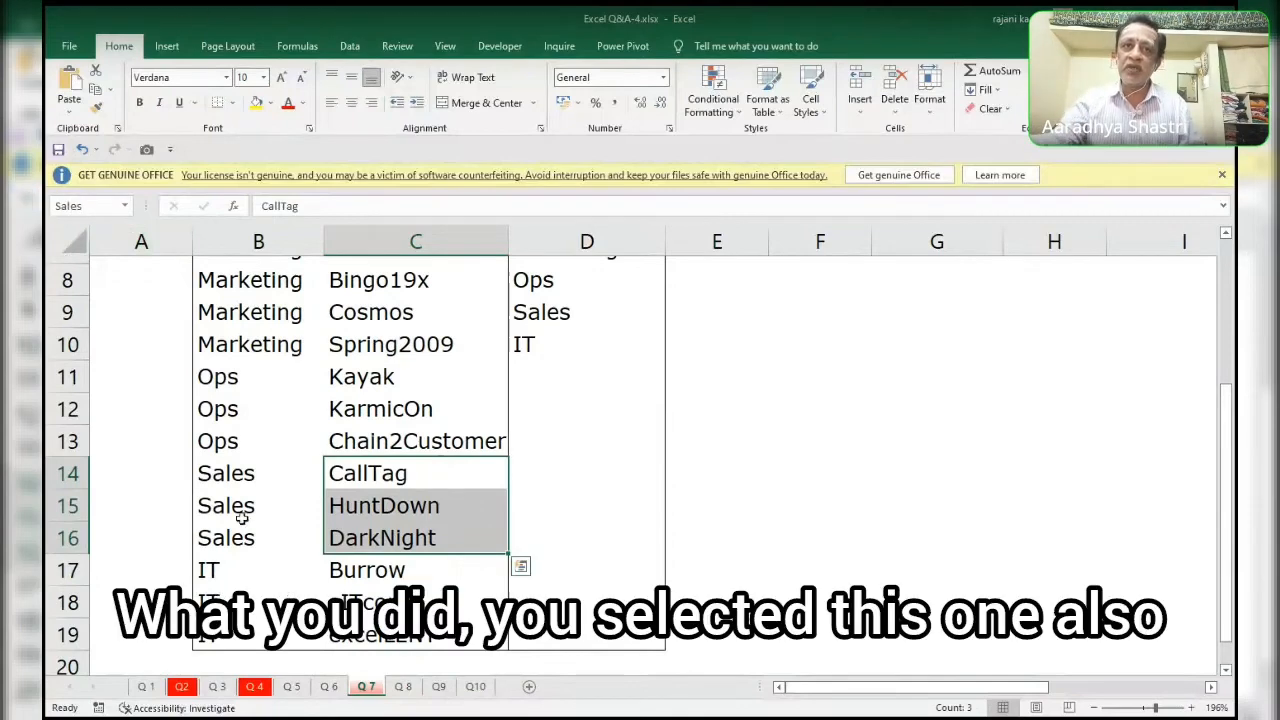
{"action": "left_click_drag", "start_coordinate": [216, 476], "coordinate": [428, 538]}
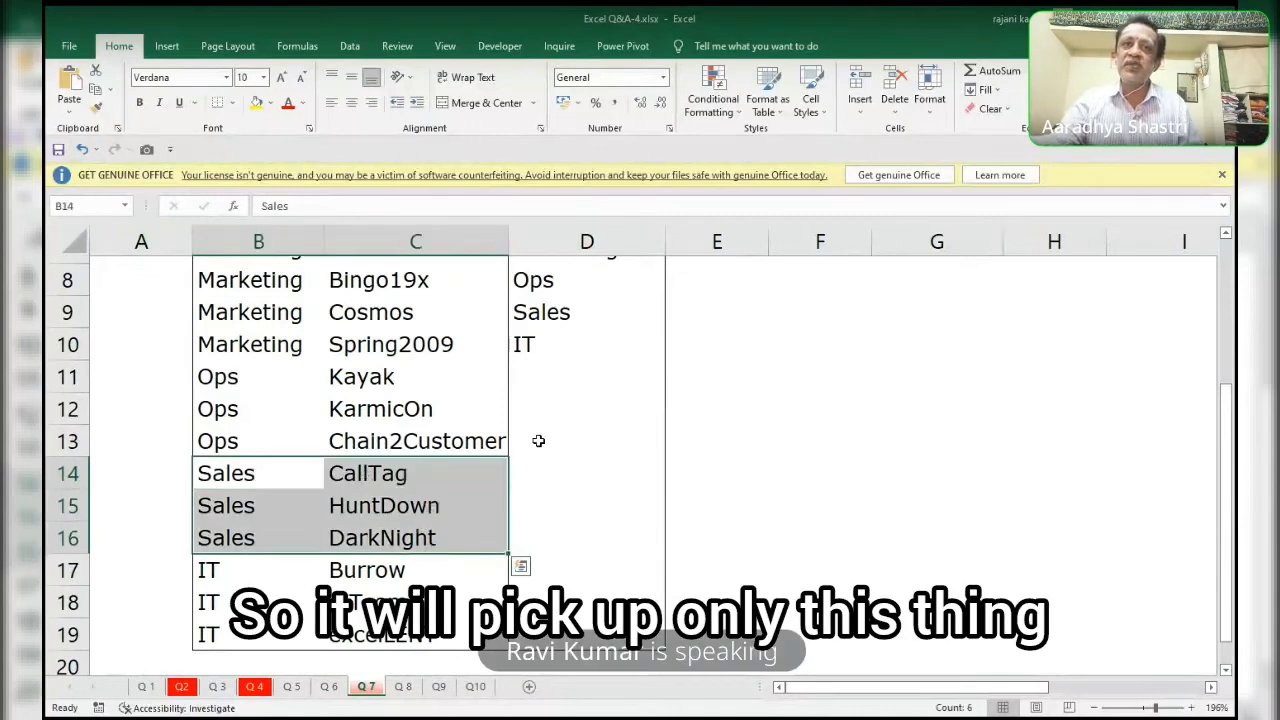
Define the name IT for the IT projects in C17:C19.
{"action": "left_click", "coordinate": [240, 476]}
{"action": "left_click_drag", "start_coordinate": [240, 476], "coordinate": [389, 476]}
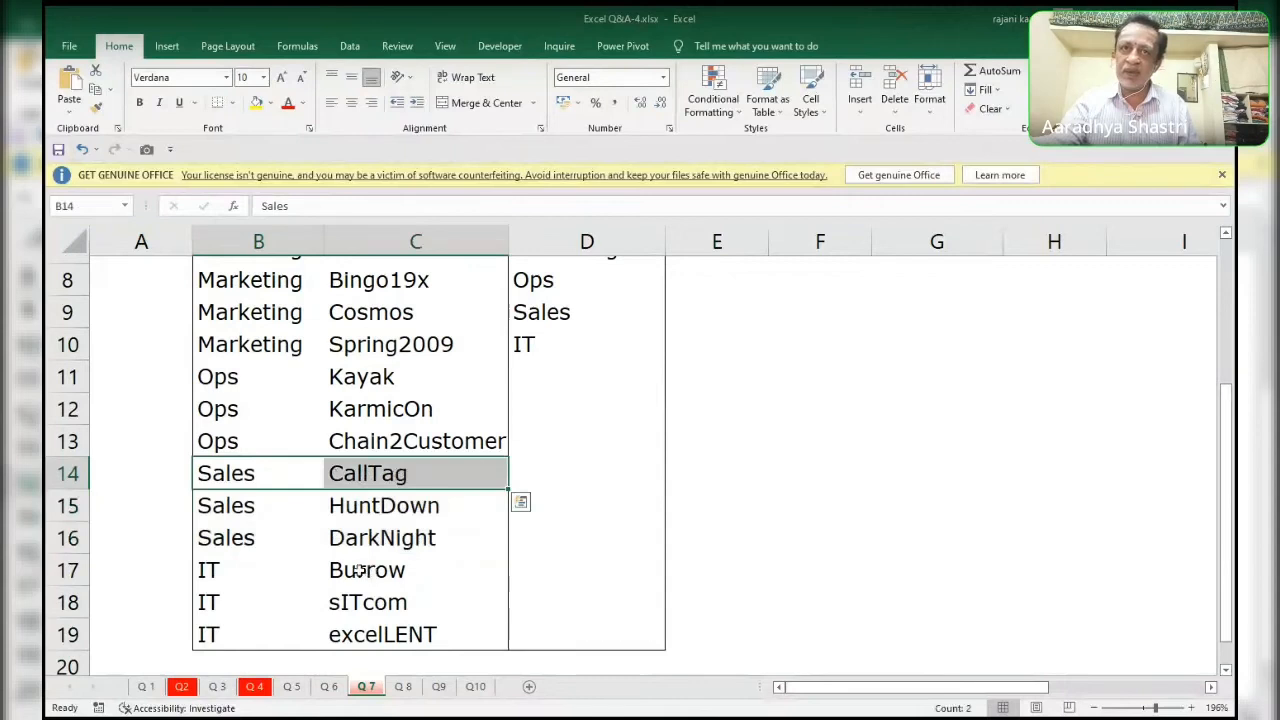
{"action": "left_click_drag", "start_coordinate": [366, 570], "coordinate": [362, 630]}
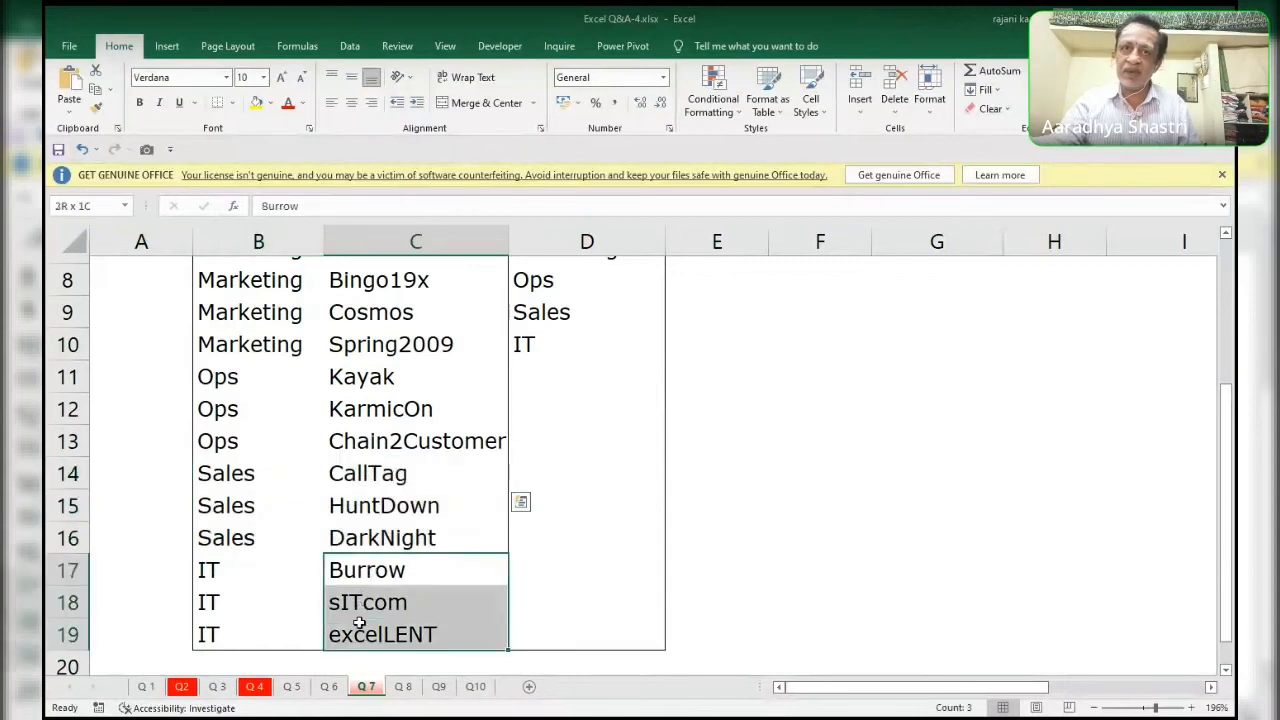
{"action": "left_click", "coordinate": [87, 204]}
{"action": "type", "text": "IT"}
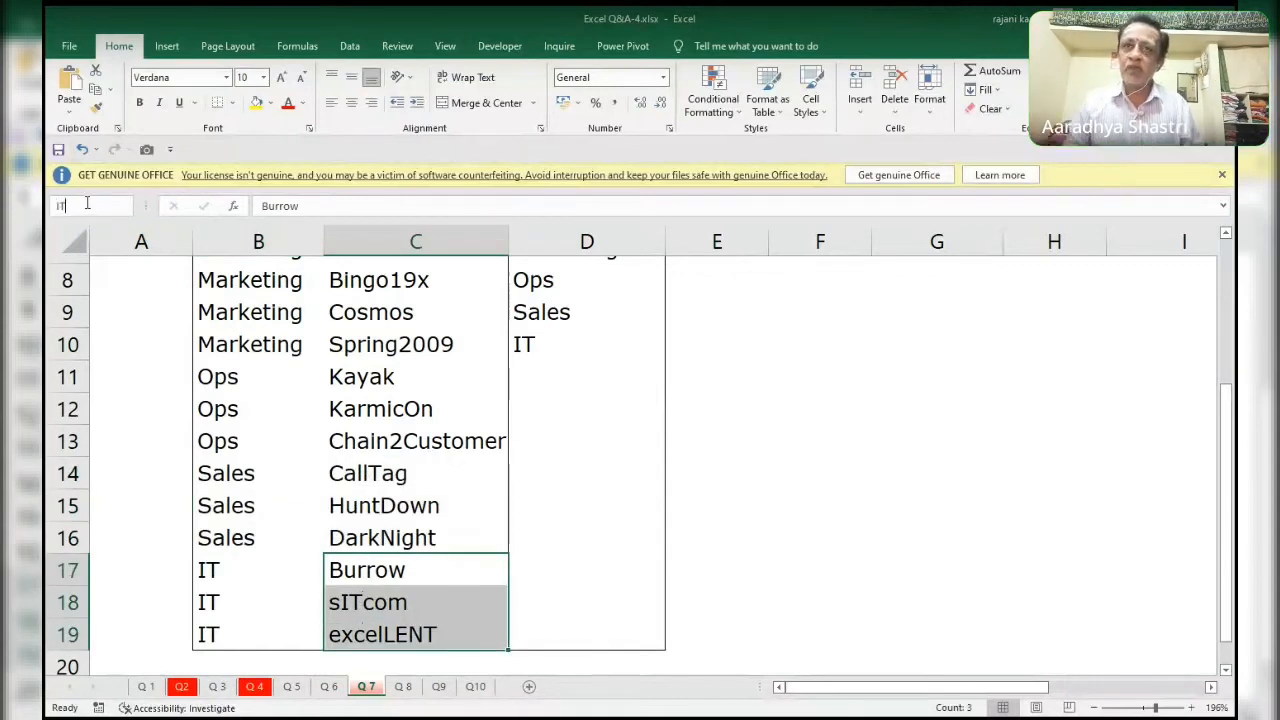
{"action": "key", "text": "Return"}
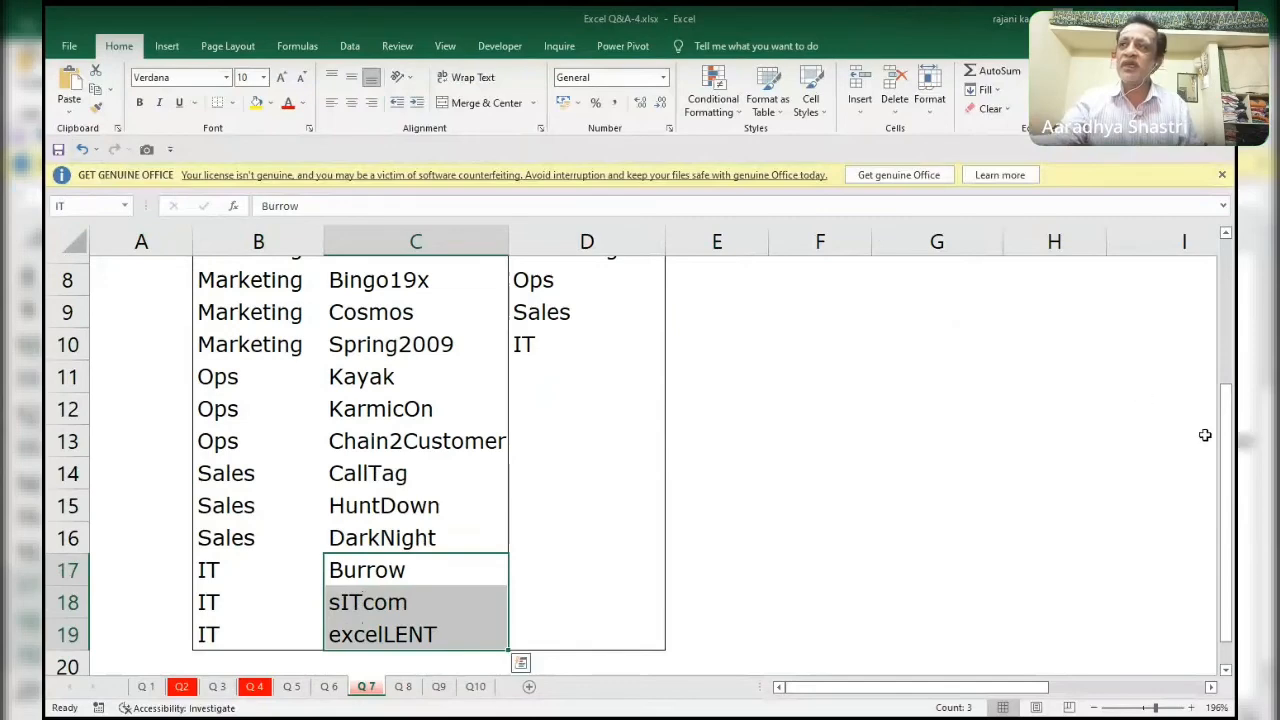
{"action": "left_click_drag", "start_coordinate": [1226, 420], "coordinate": [1232, 250]}
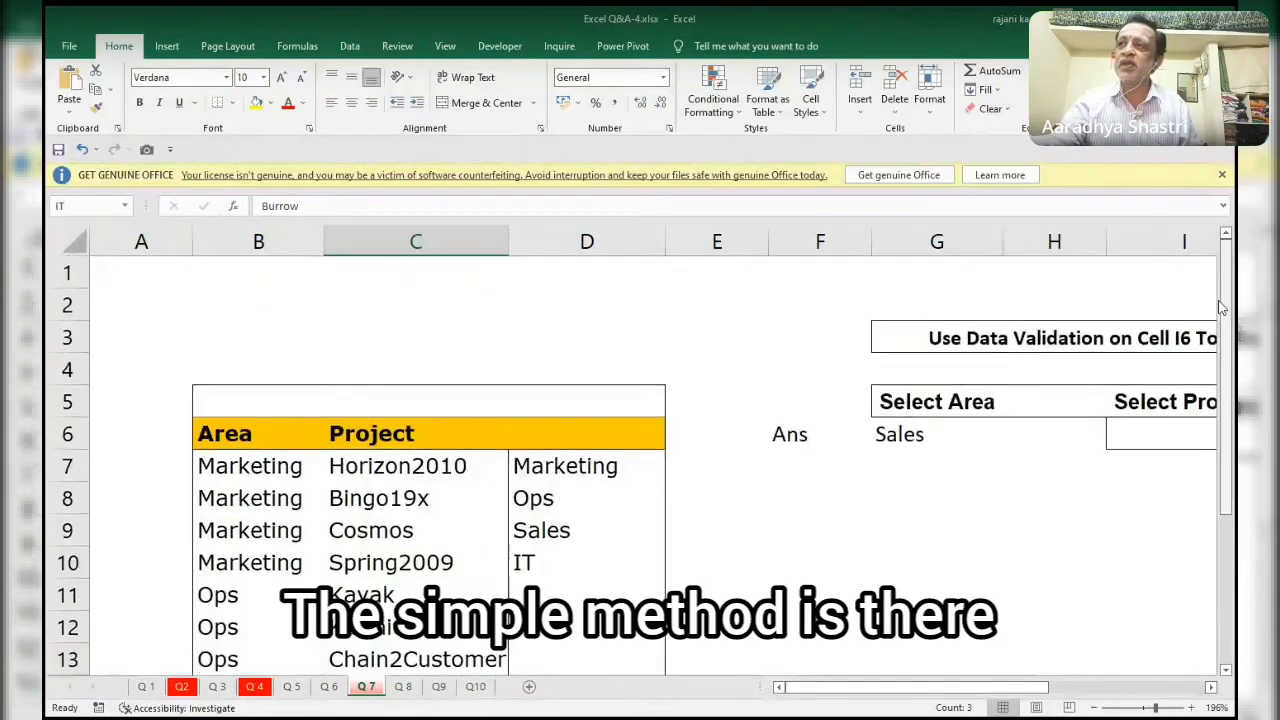
{"action": "left_click", "coordinate": [1160, 432]}
{"action": "type", "text": "="}
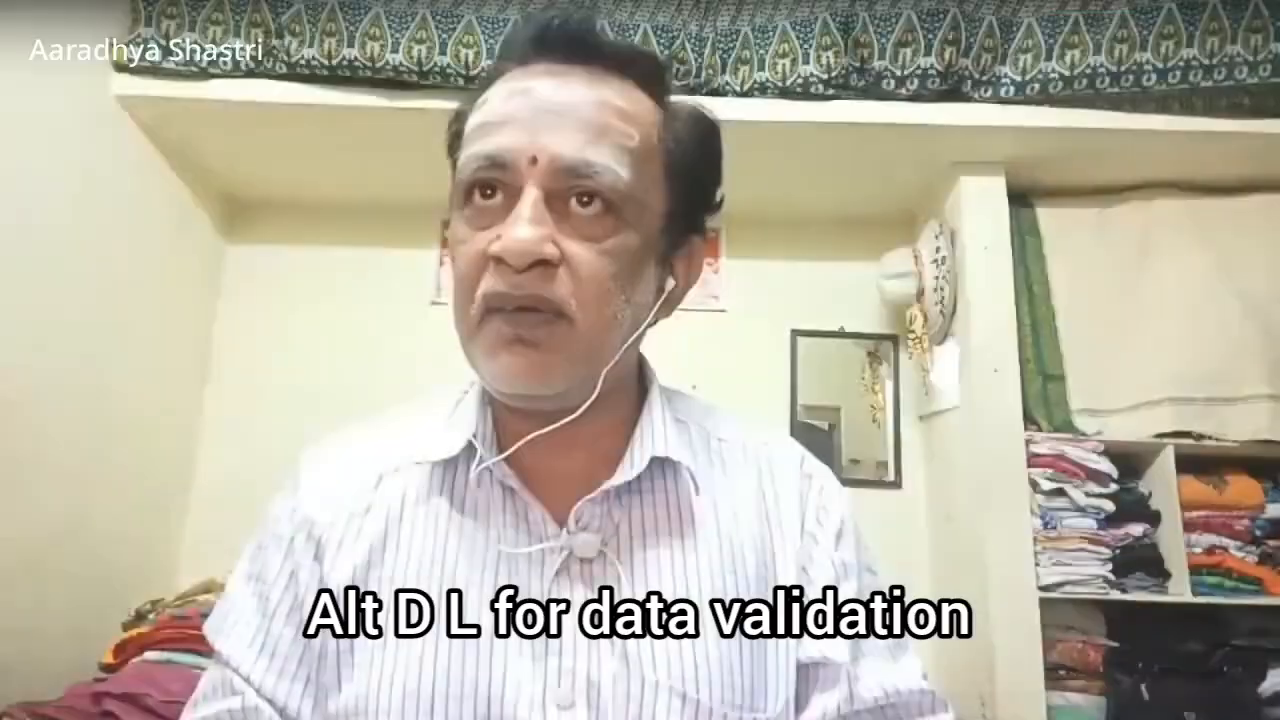
{"action": "key", "text": "Escape"}
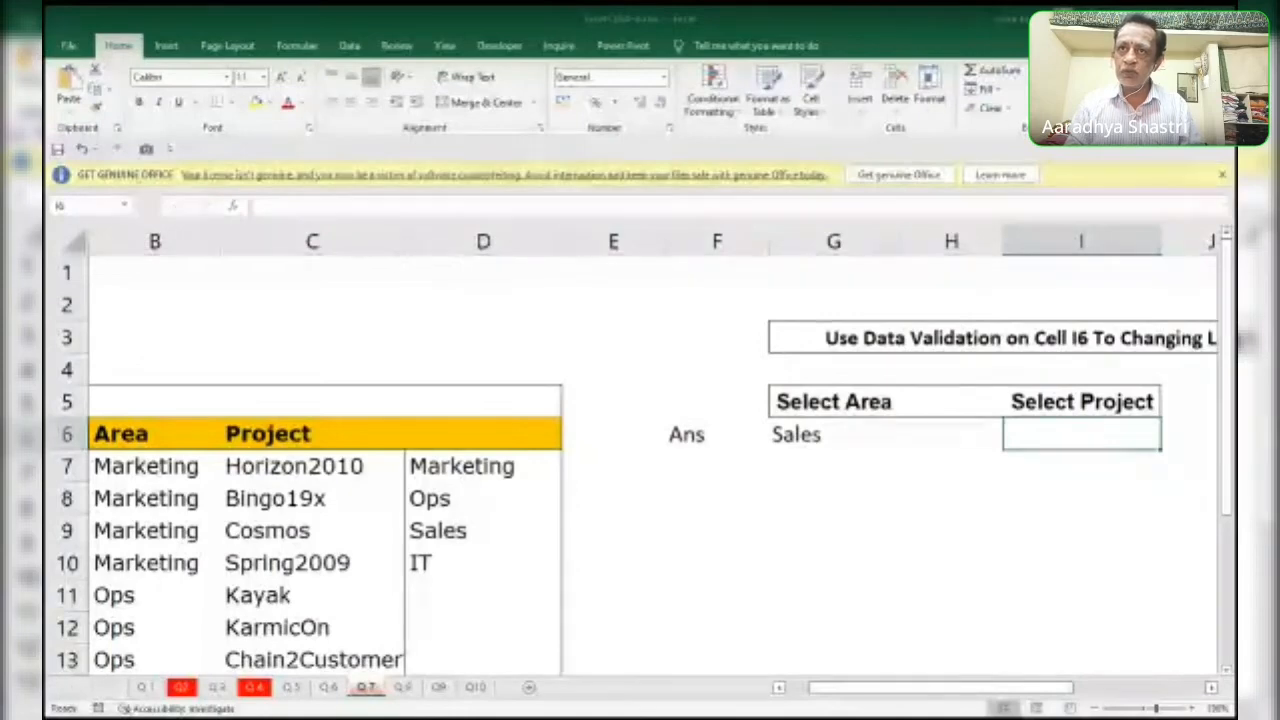
{"action": "key", "text": "F2"}
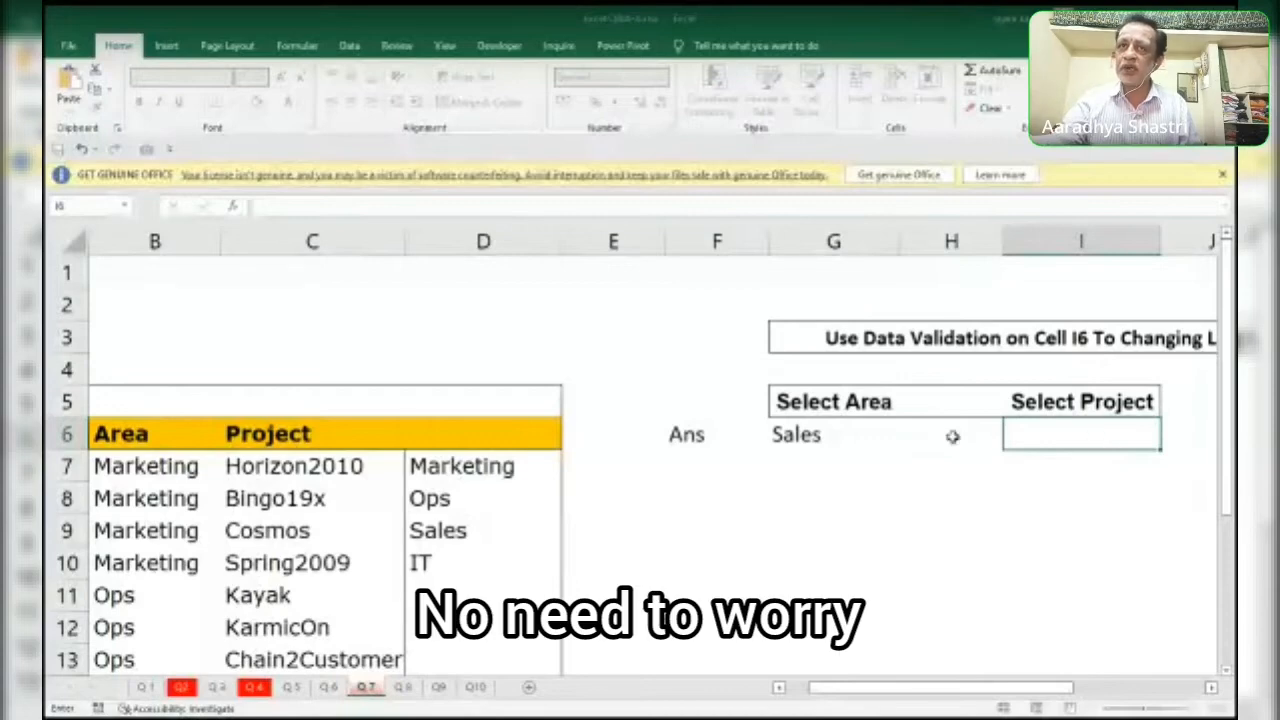
{"action": "left_click", "coordinate": [1071, 431]}
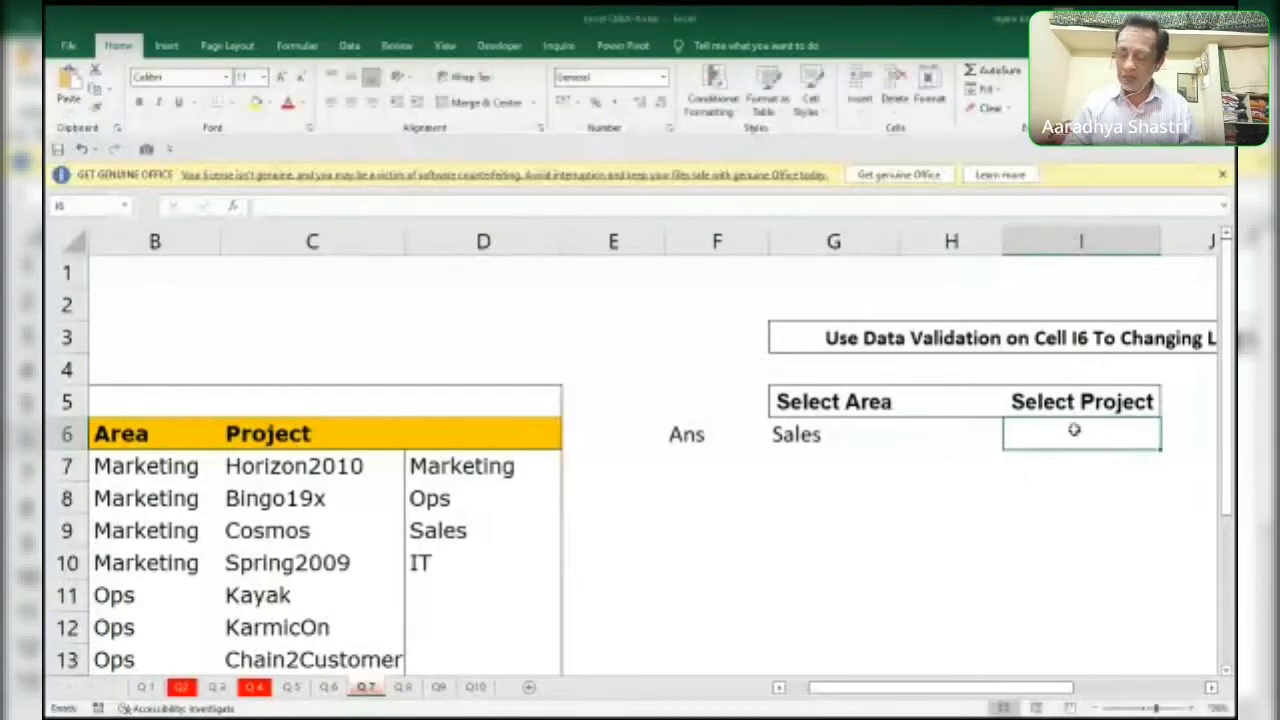
Start a formula in I6 that refers to the named range IT and preview the values it evaluates to.
{"action": "type", "text": "="}
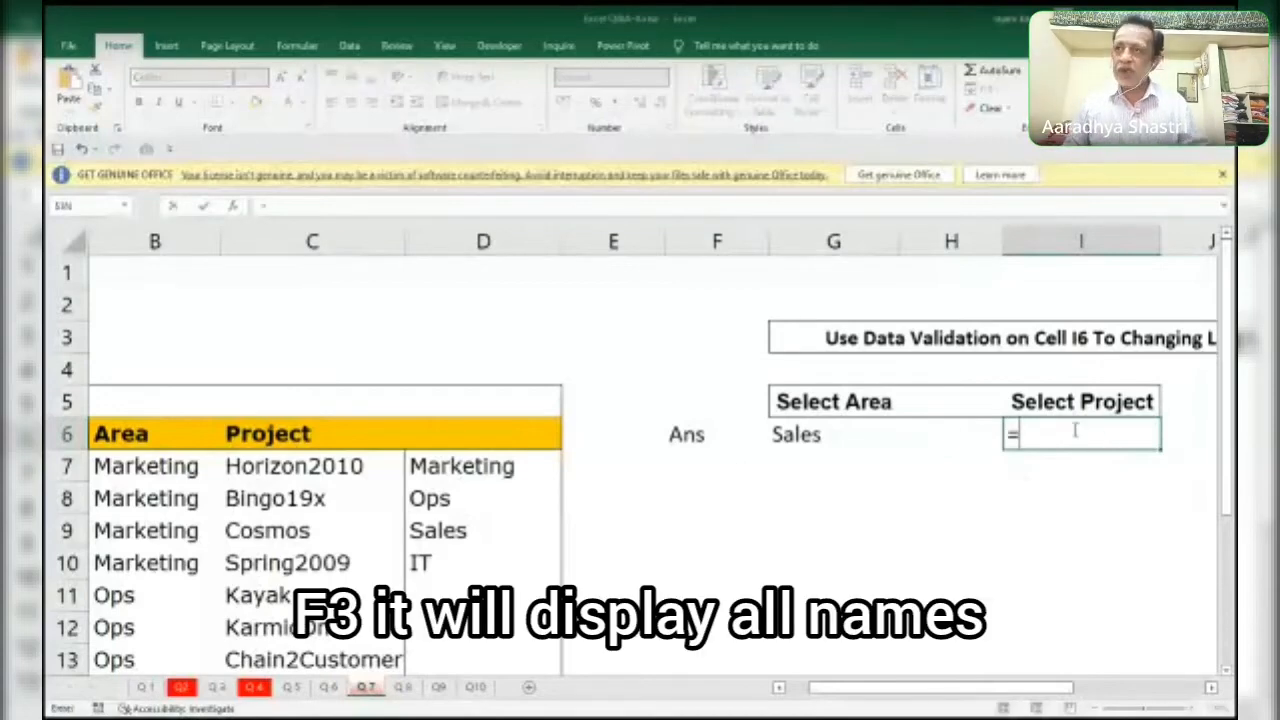
{"action": "key", "text": "F3"}
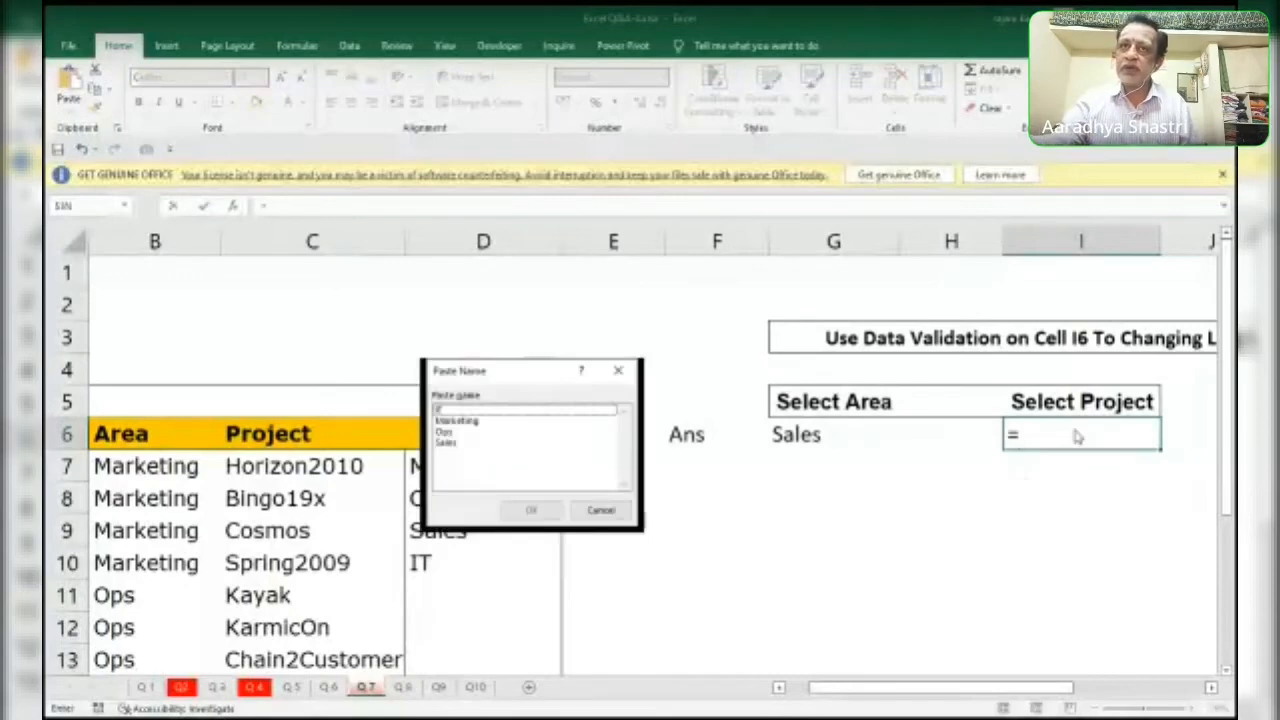
{"action": "double_click", "coordinate": [486, 410]}
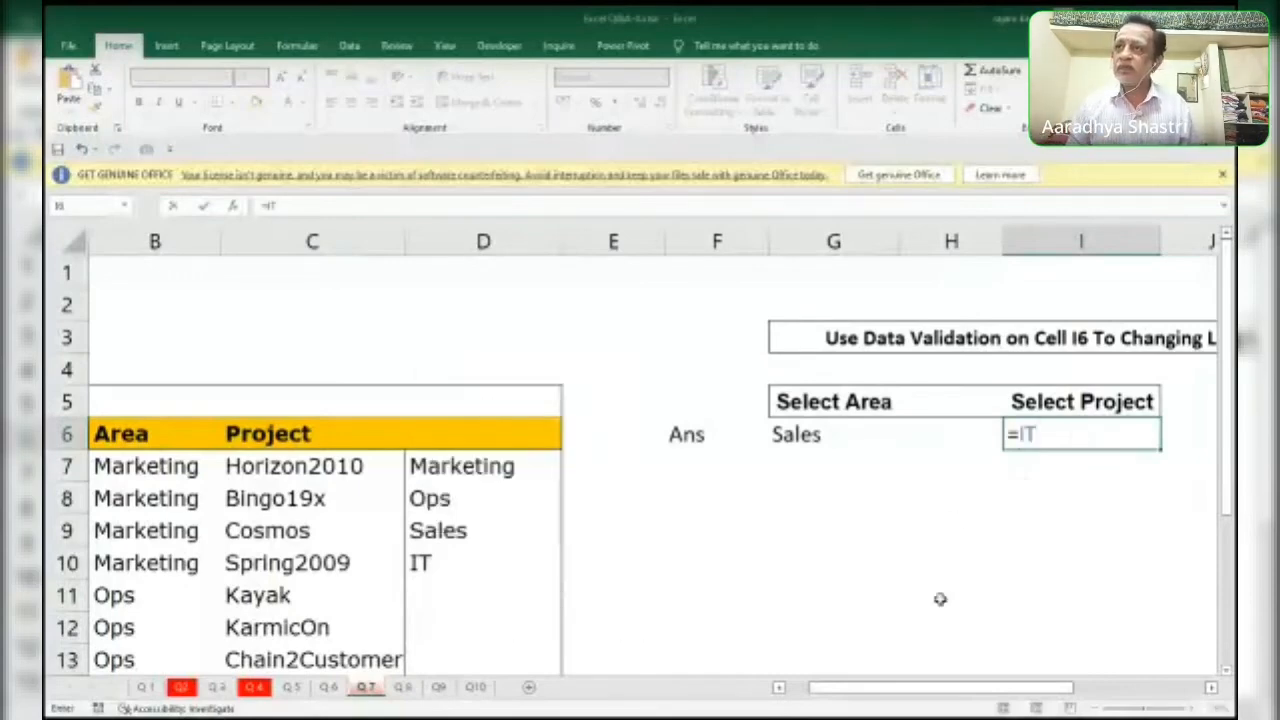
{"action": "key", "text": "F9"}
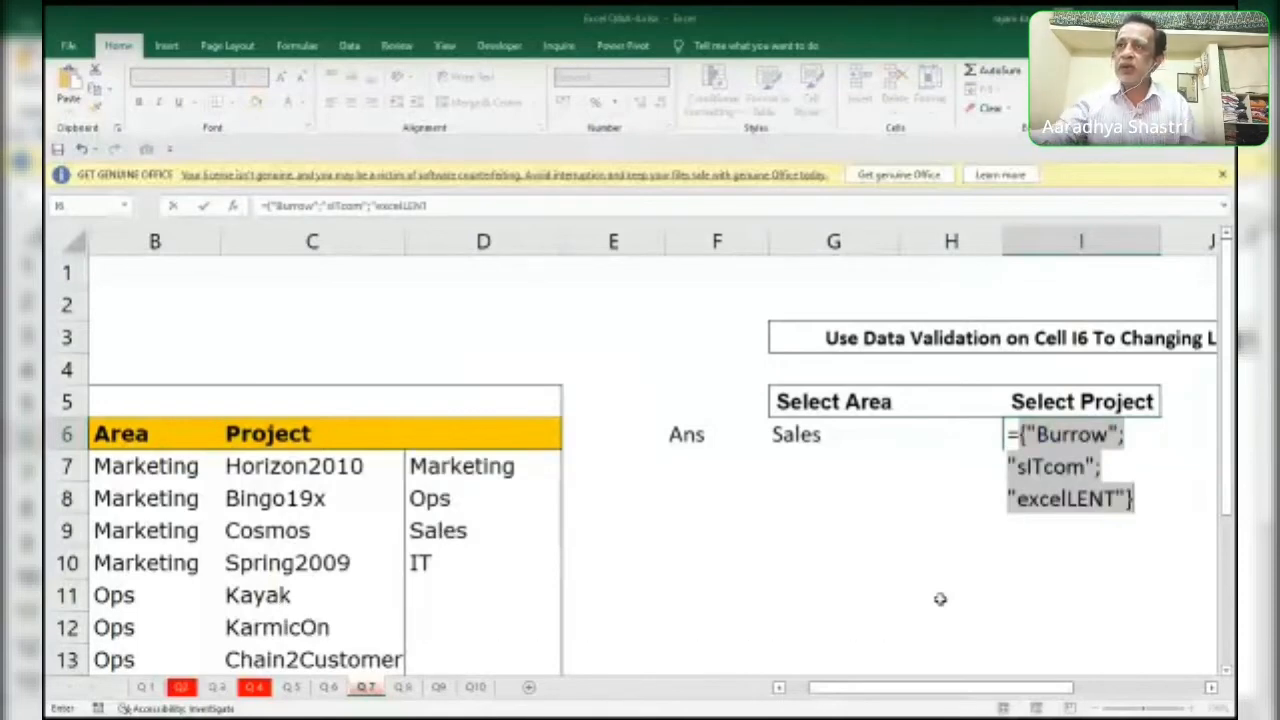
{"action": "key", "text": "ctrl+z"}
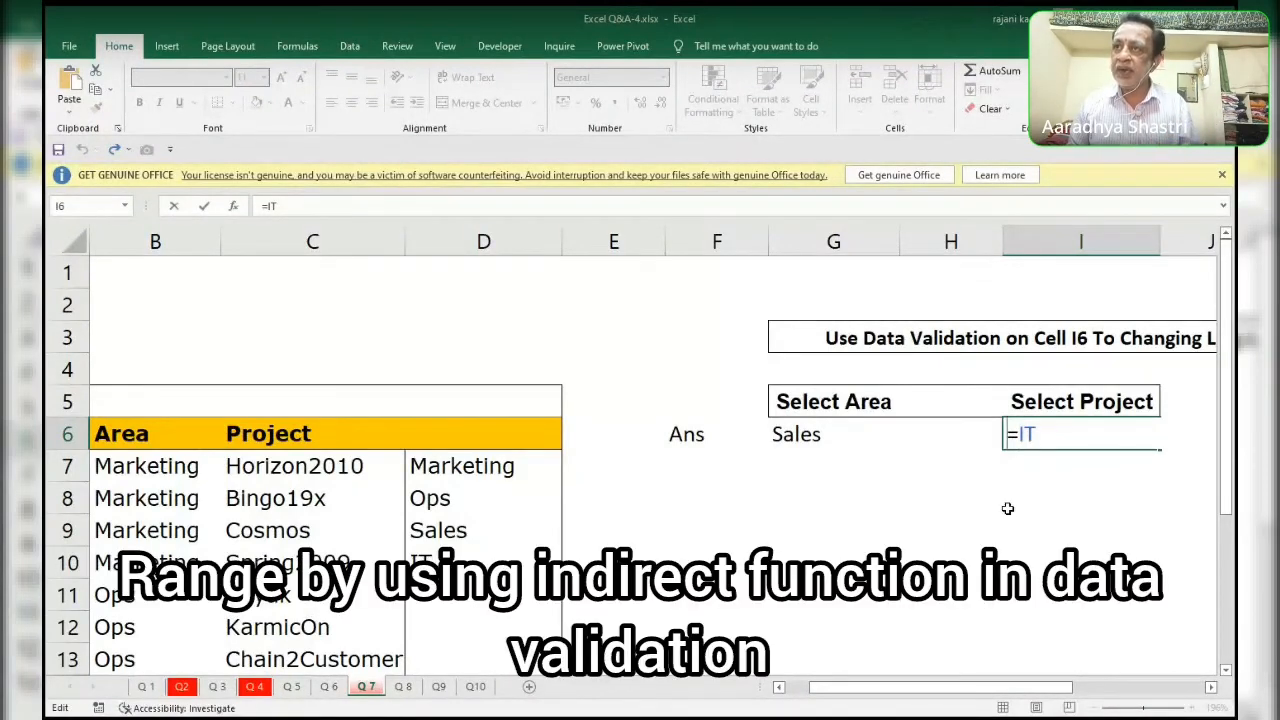
Wrap the IT reference in I6 in INDIRECT, evaluate the formula, and restore its text.
{"action": "type", "text": "indirect"}
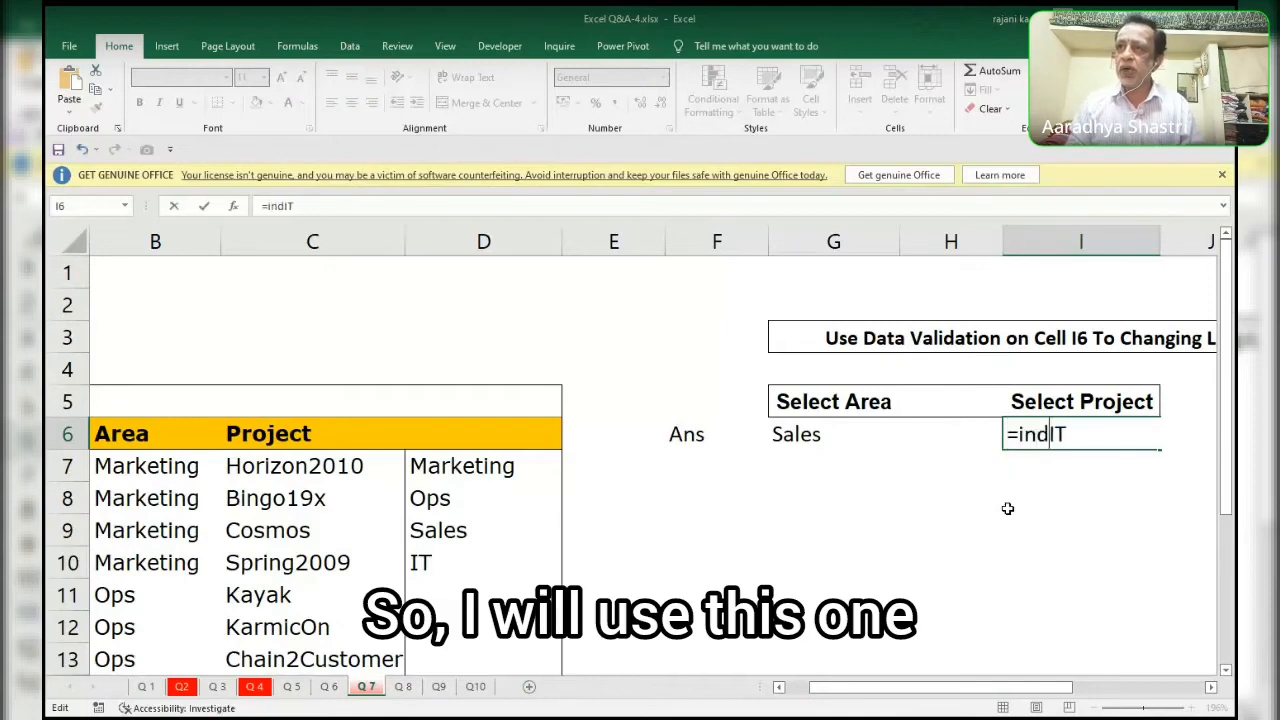
{"action": "type", "text": "("}
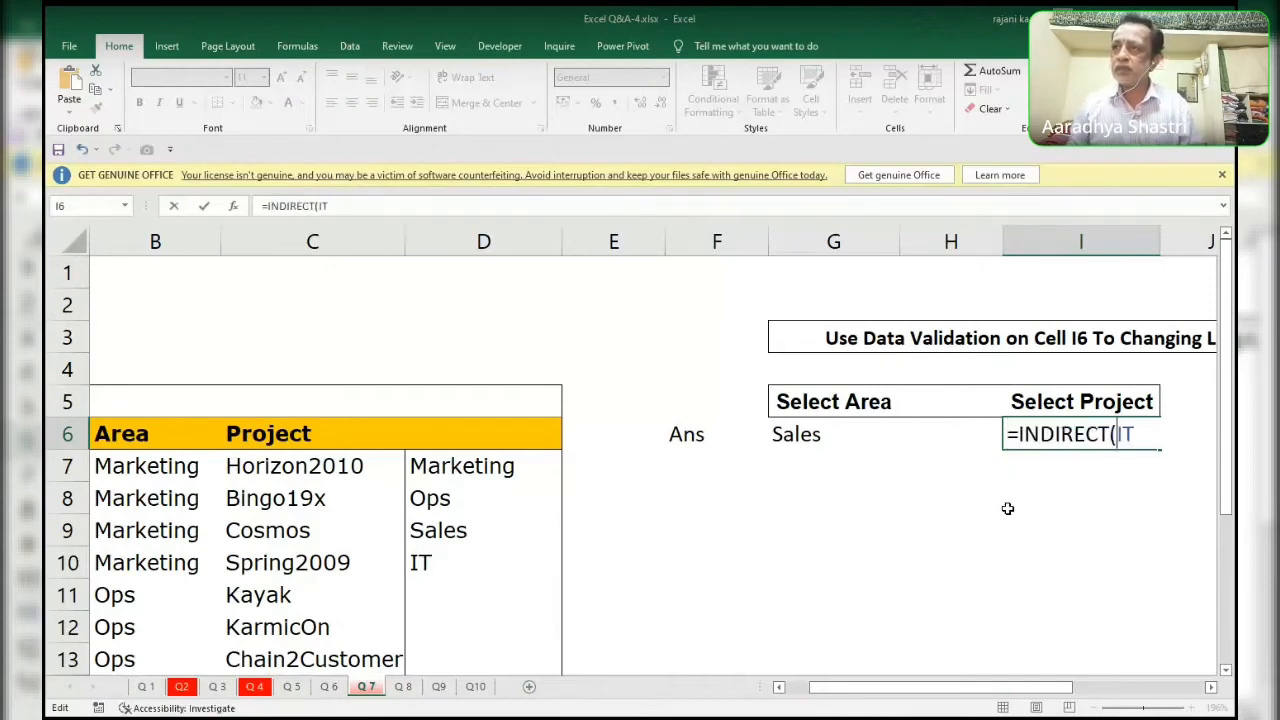
{"action": "key", "text": "End"}
{"action": "type", "text": ")"}
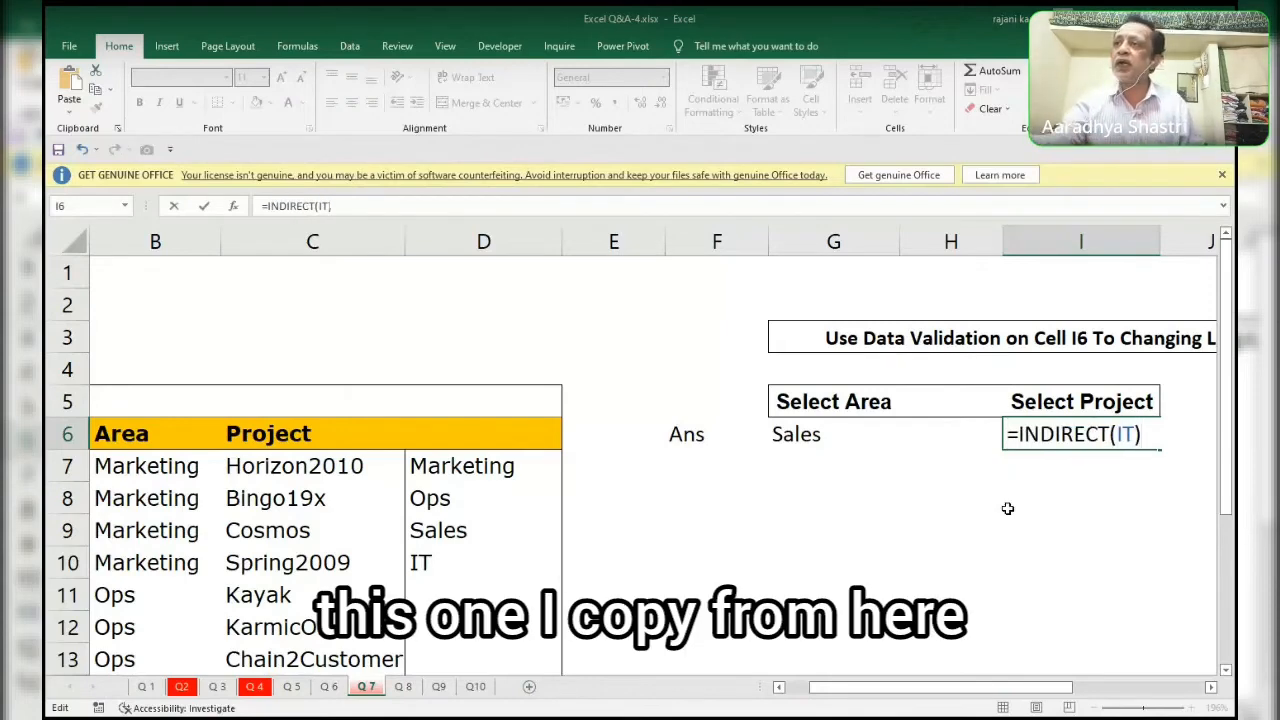
{"action": "left_click_drag", "start_coordinate": [1143, 434], "coordinate": [1011, 433]}
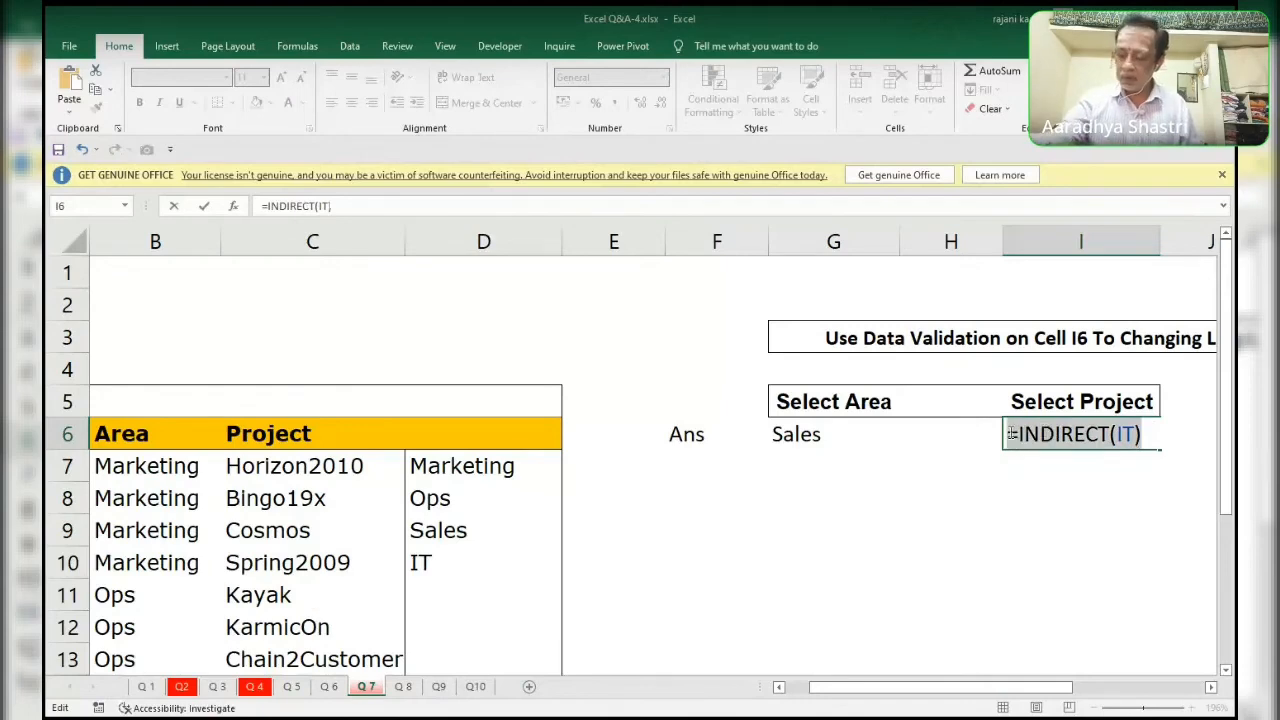
{"action": "key", "text": "F9"}
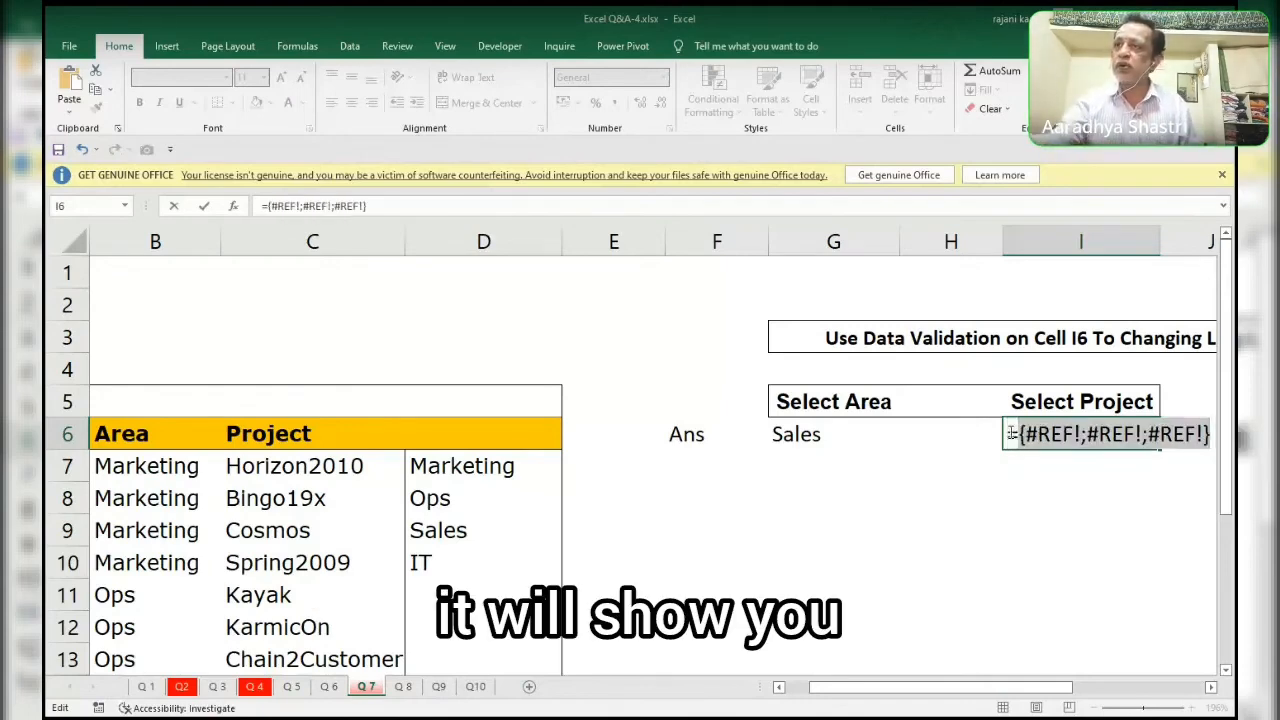
{"action": "key", "text": "ctrl+z"}
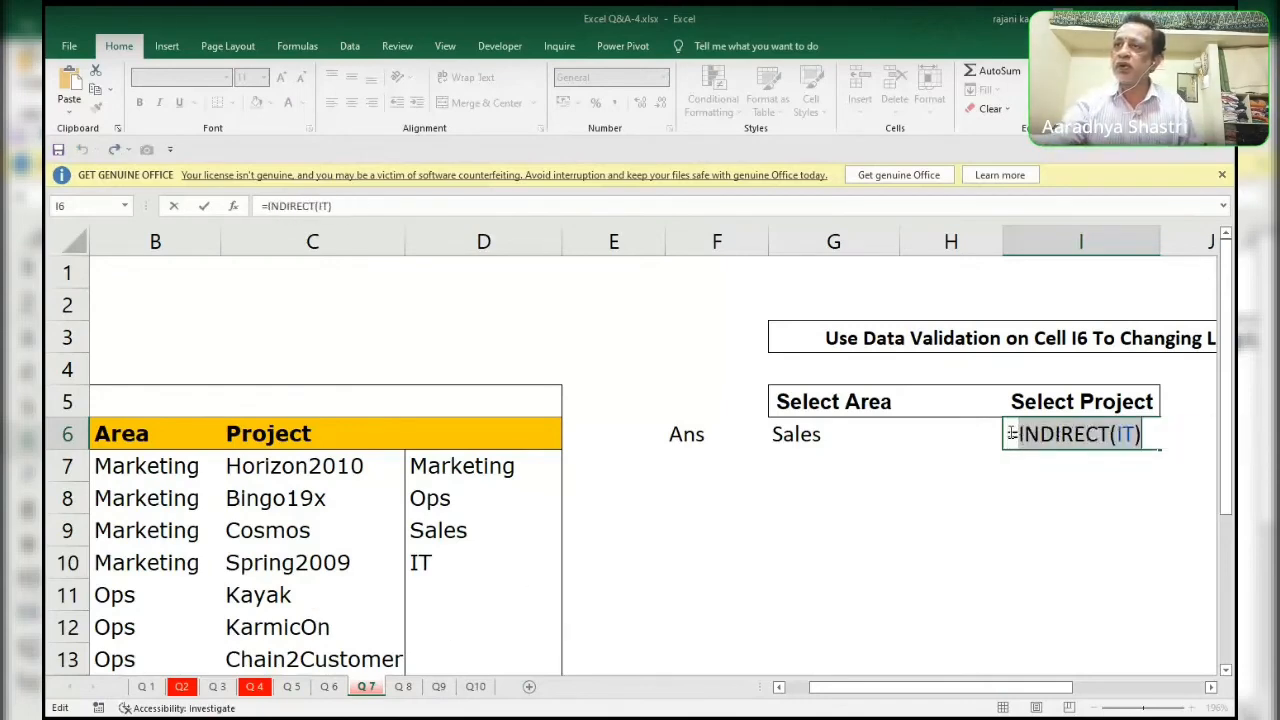
Replace IT with G6 in the INDIRECT formula, preview the result, and copy INDIRECT(G6) without keeping it in I6.
{"action": "double_click", "coordinate": [1124, 434]}
{"action": "left_click", "coordinate": [828, 432]}
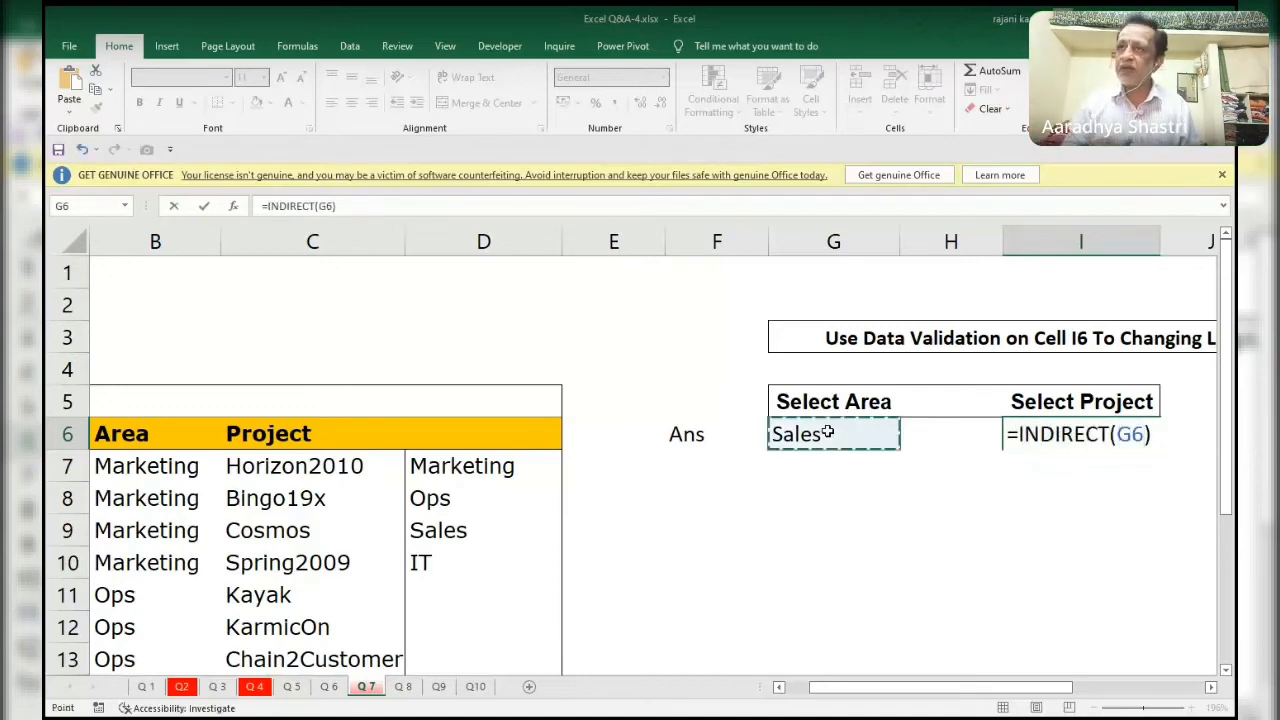
{"action": "key", "text": "F9"}
{"action": "key", "text": "ctrl+z"}
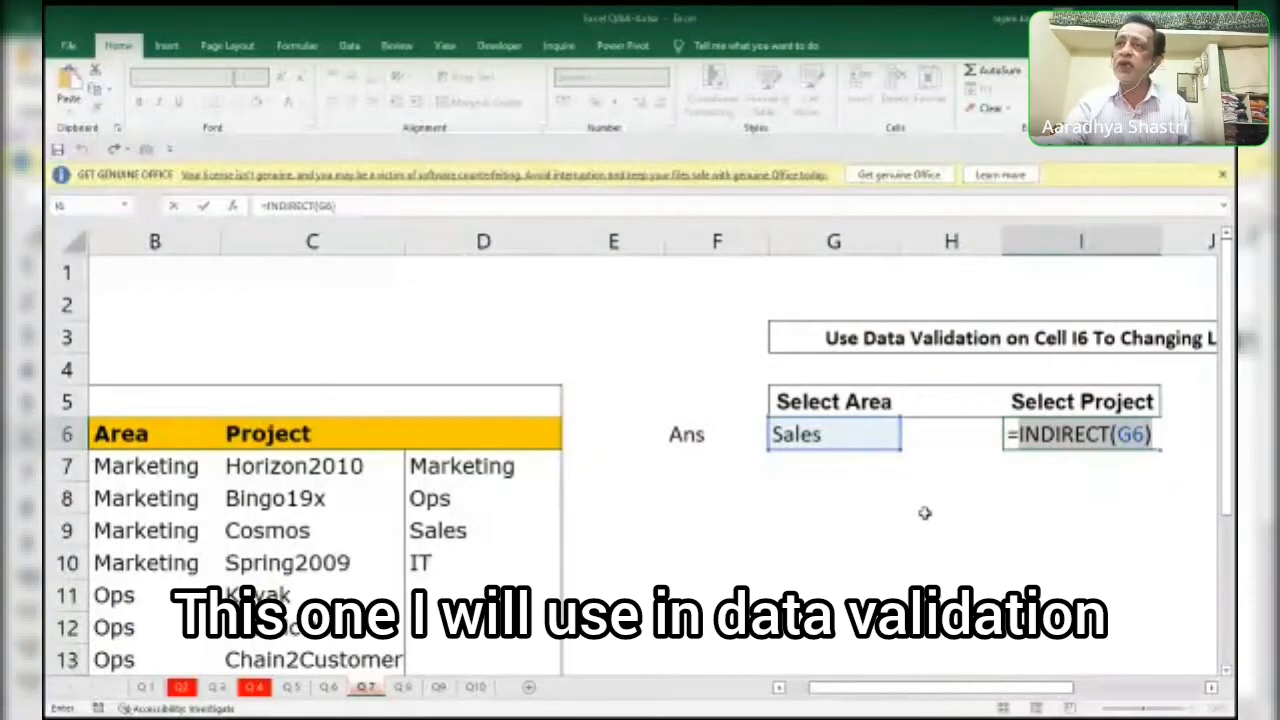
{"action": "key", "text": "Escape"}
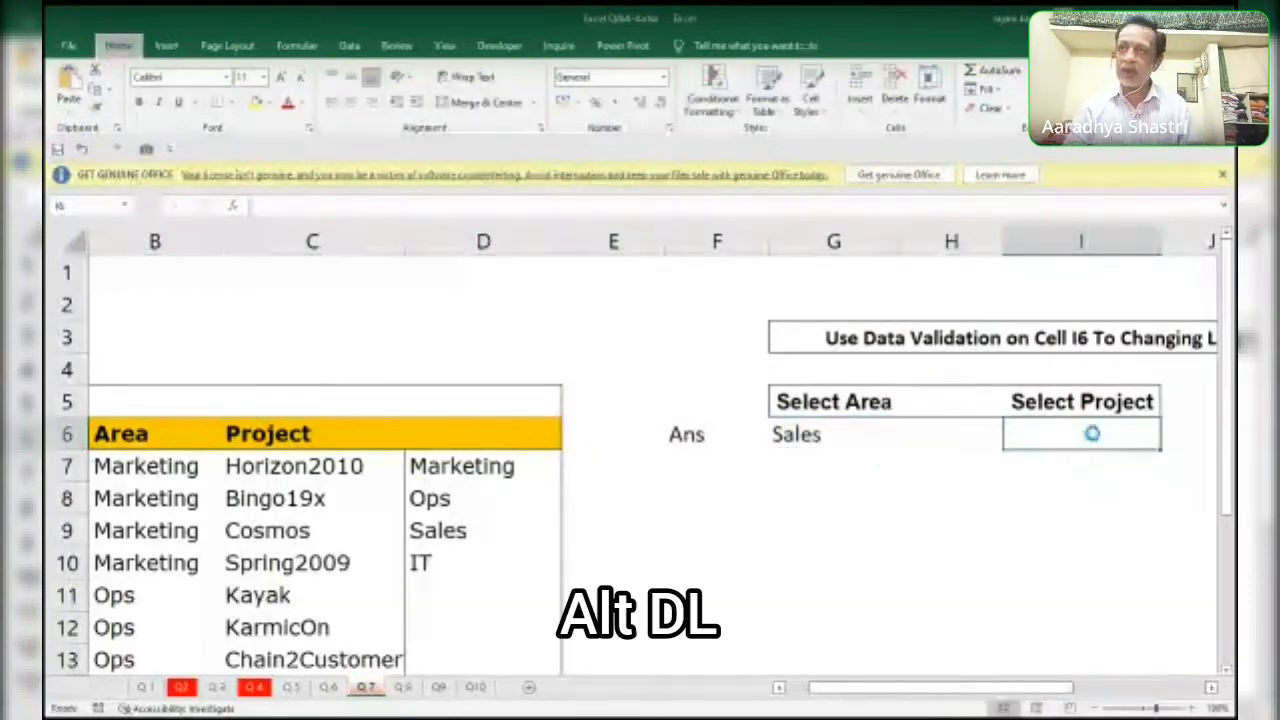
Apply list data validation to I6 with INDIRECT(G6) as its source.
{"action": "key", "text": "alt+d"}
{"action": "key", "text": "l"}
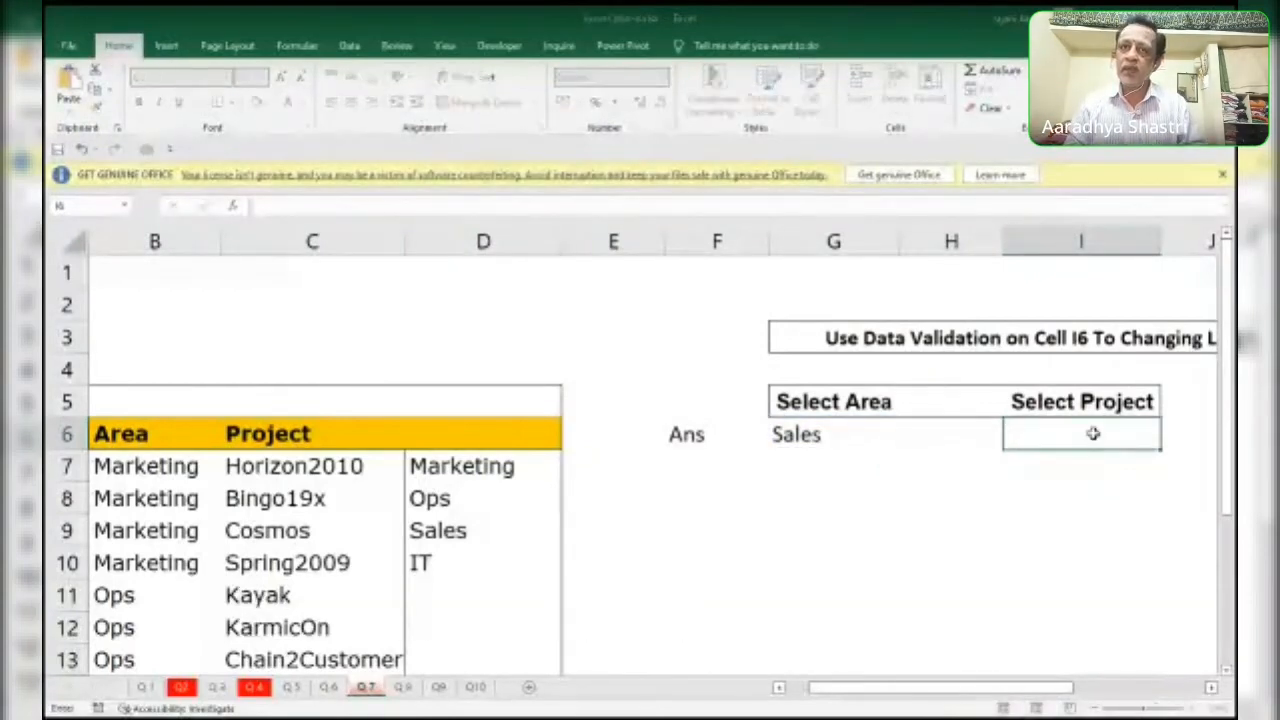
{"action": "left_click", "coordinate": [598, 556]}
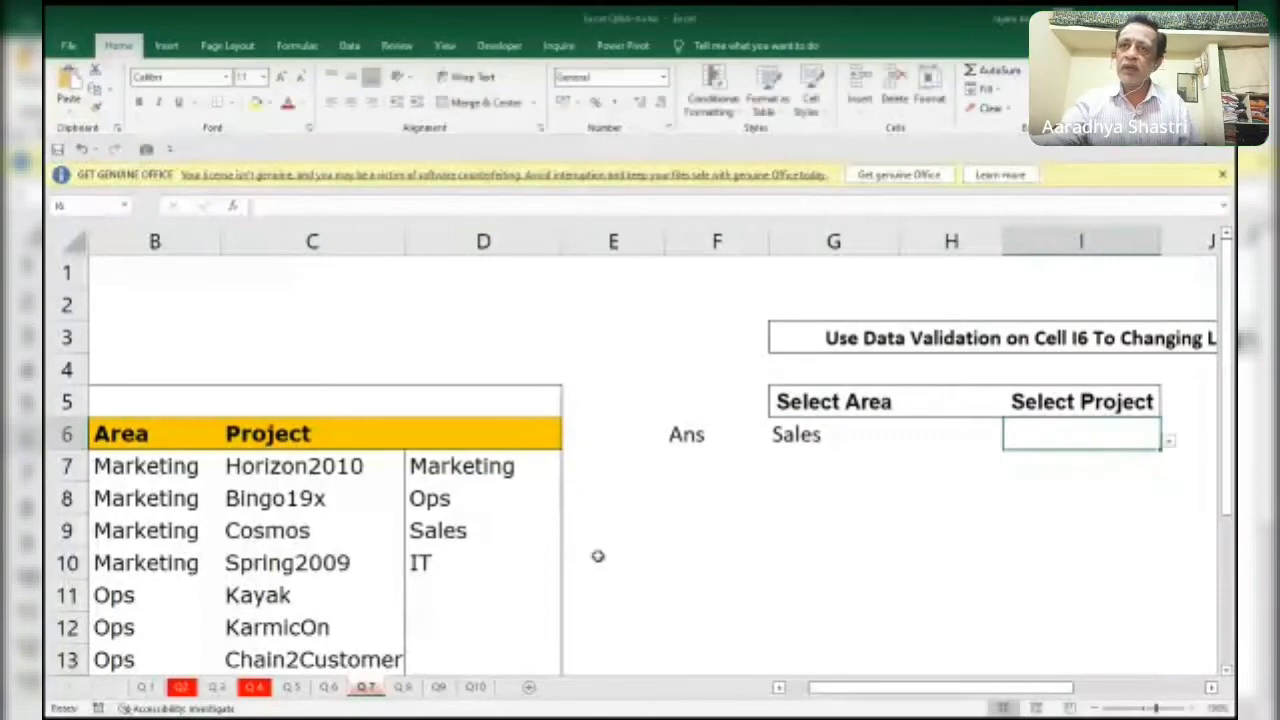
Set the area in G6 to Marketing and check the project list offered in I6.
{"action": "left_click", "coordinate": [830, 440]}
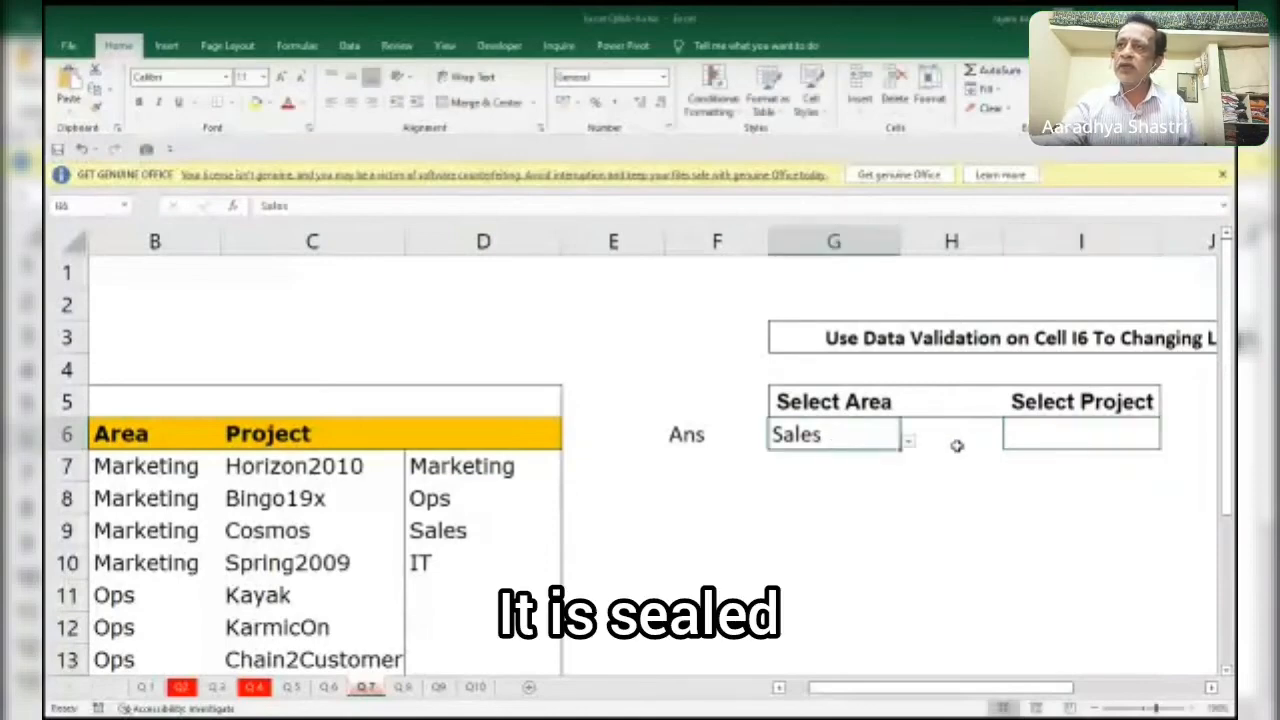
{"action": "left_click", "coordinate": [908, 442]}
{"action": "left_click", "coordinate": [812, 464]}
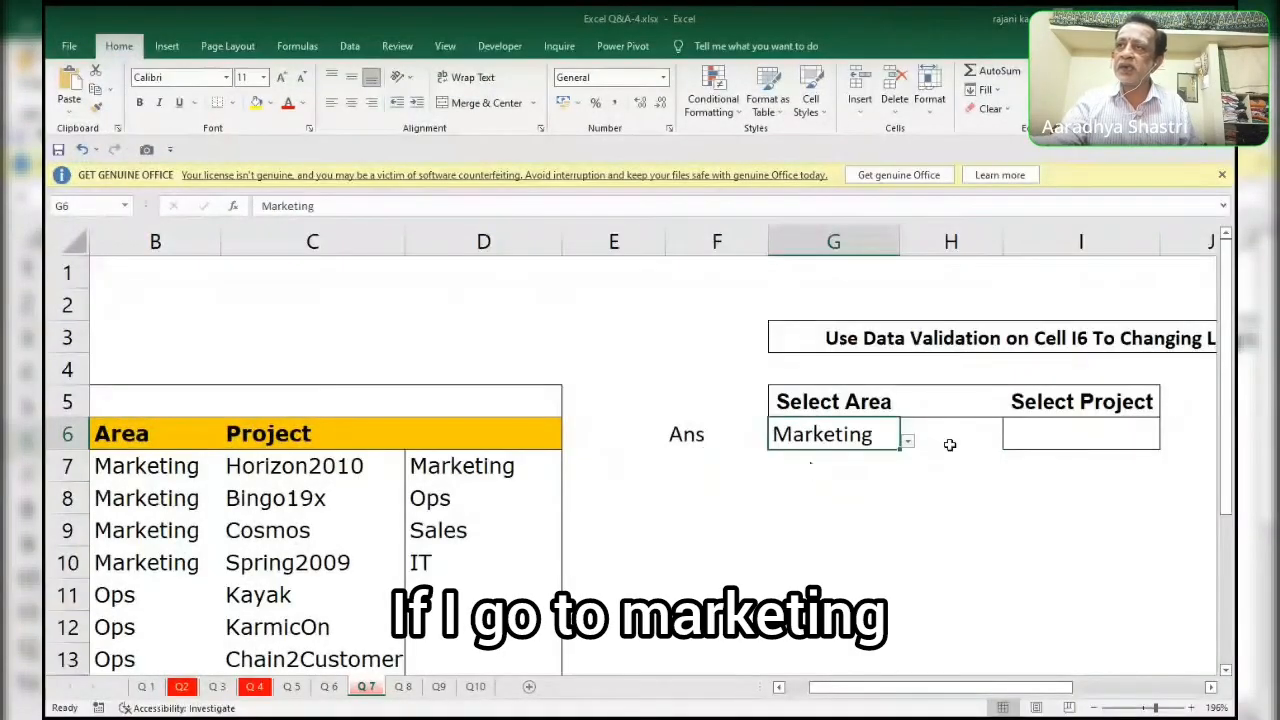
{"action": "left_click", "coordinate": [1075, 440]}
{"action": "left_click", "coordinate": [1167, 443]}
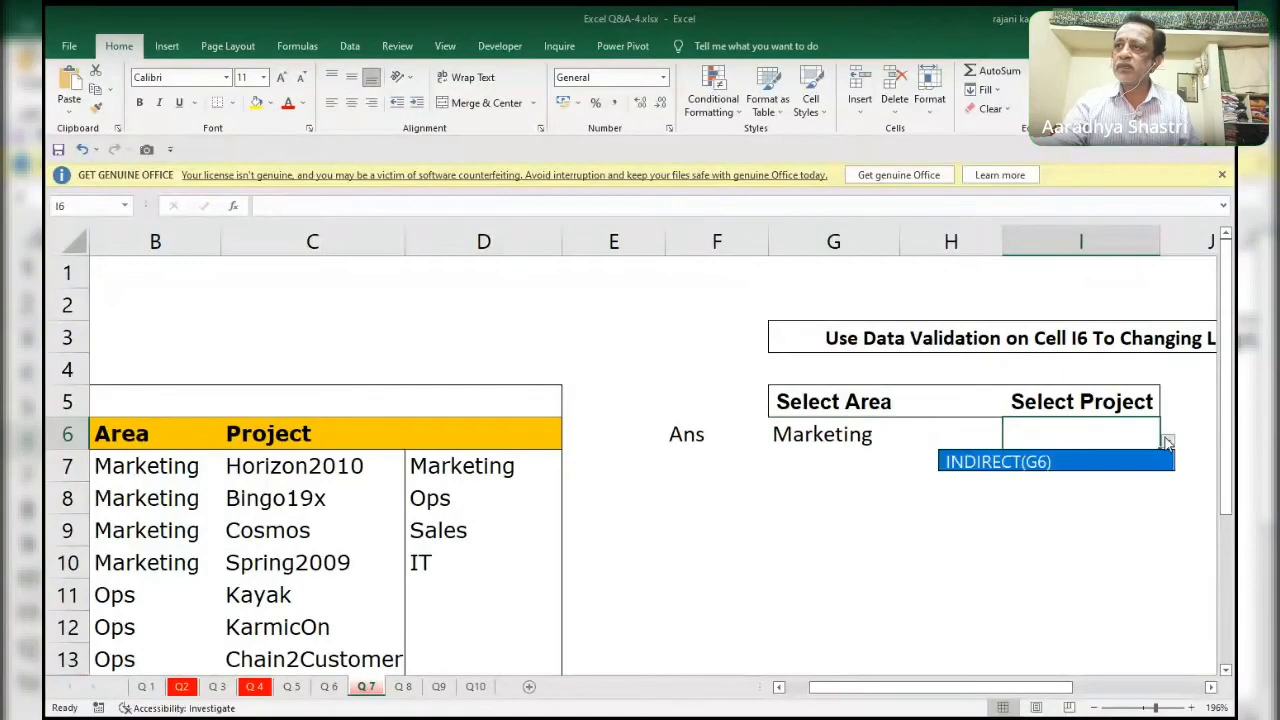
{"action": "left_click", "coordinate": [1167, 443]}
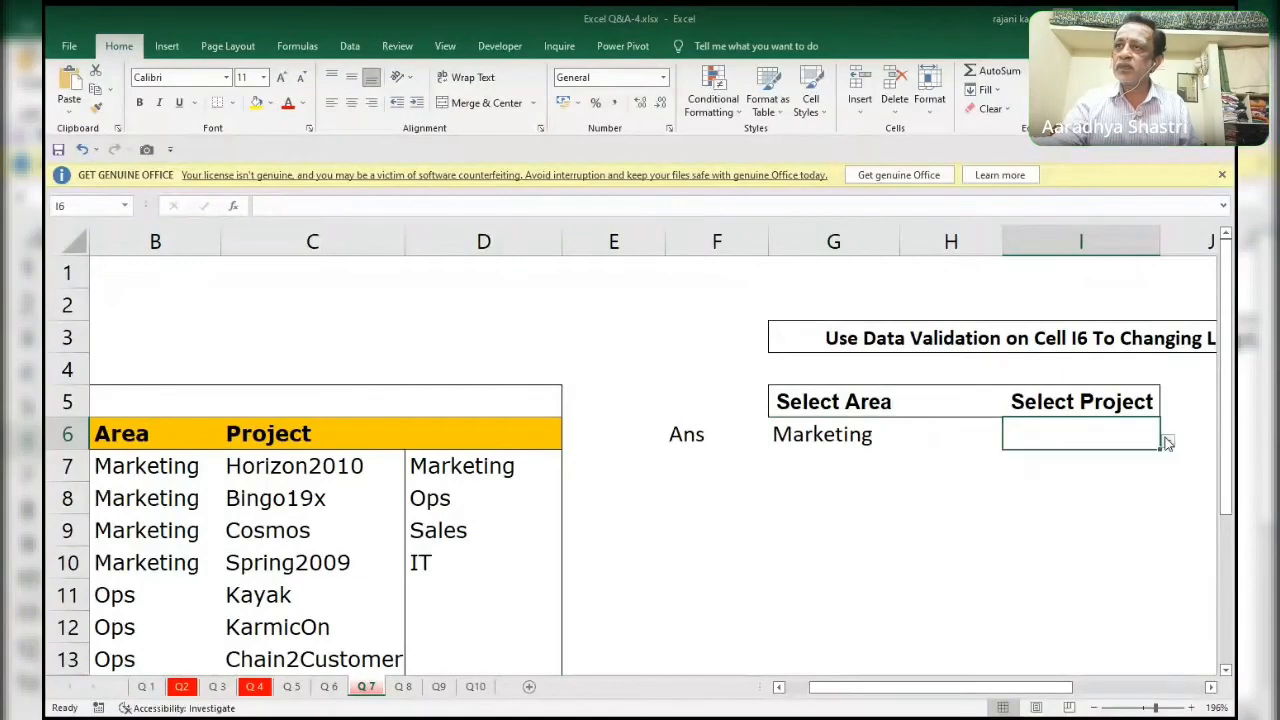
Correct the list validation source of I6 by adding the missing equal sign, making it =INDIRECT(G6).
{"action": "double_click", "coordinate": [1104, 432]}
{"action": "key", "text": "Escape"}
{"action": "key", "text": "alt"}
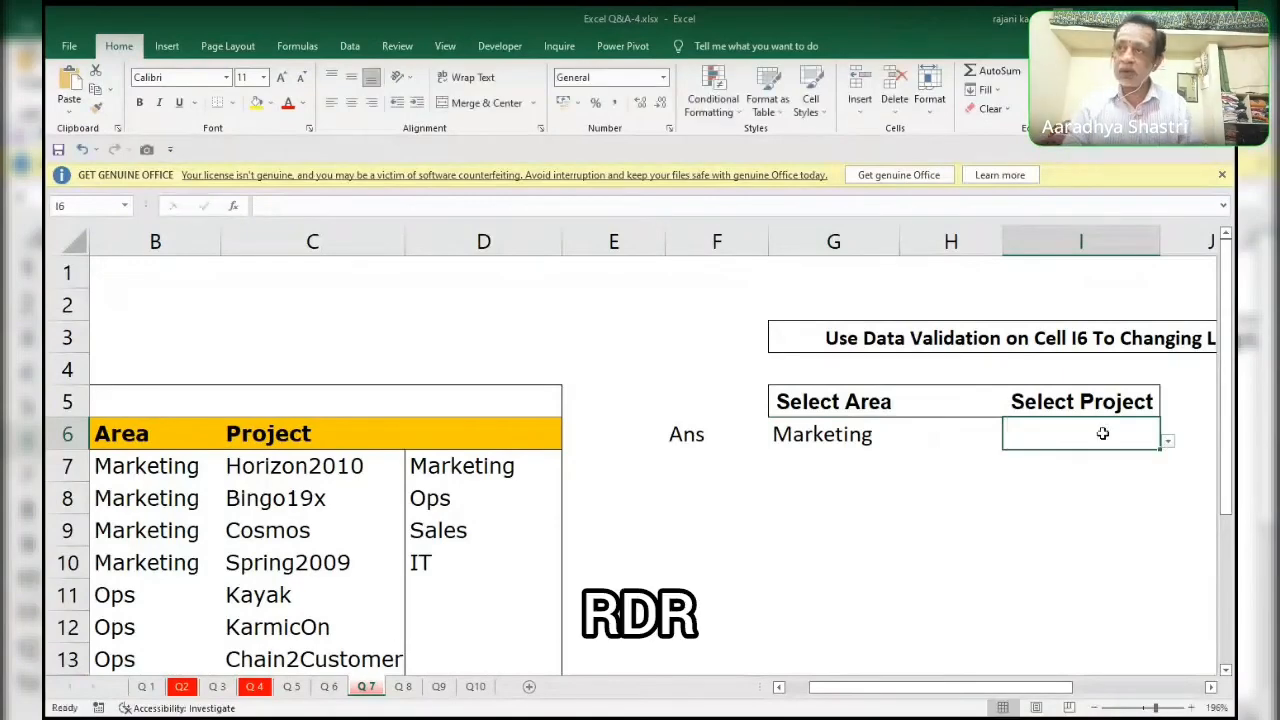
{"action": "key", "text": "d"}
{"action": "key", "text": "Escape"}
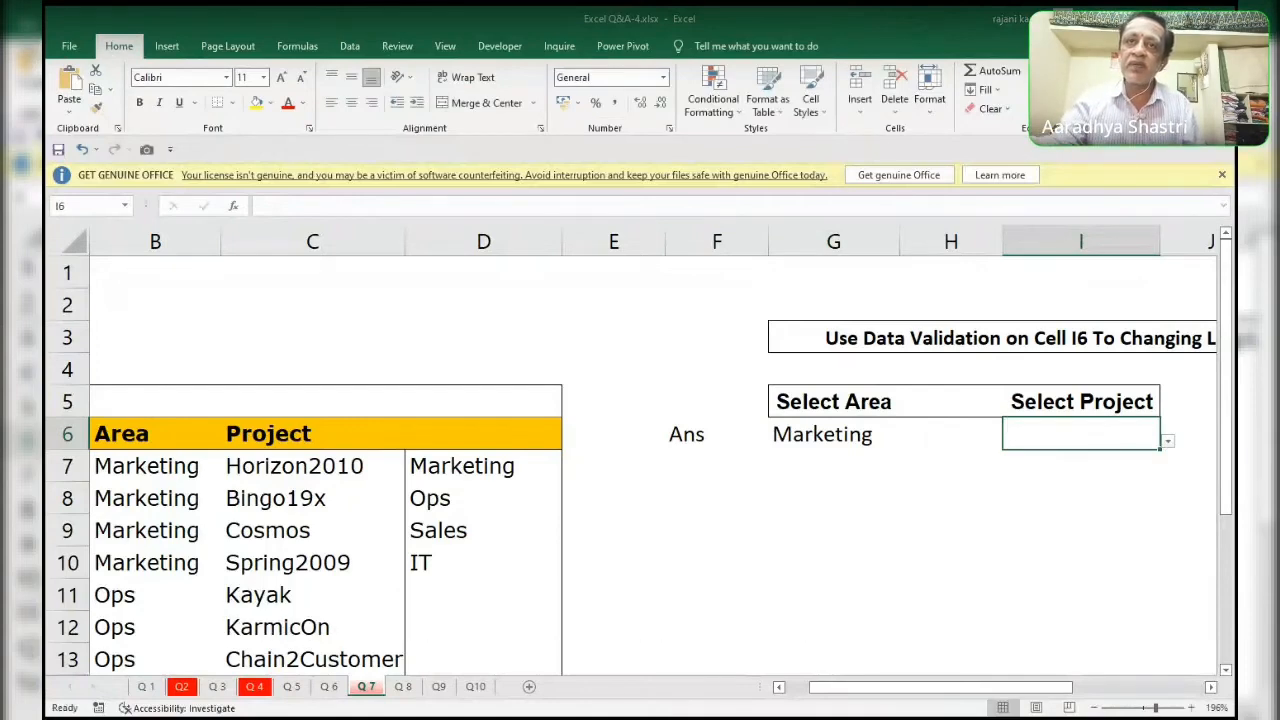
{"action": "key", "text": "Tab"}
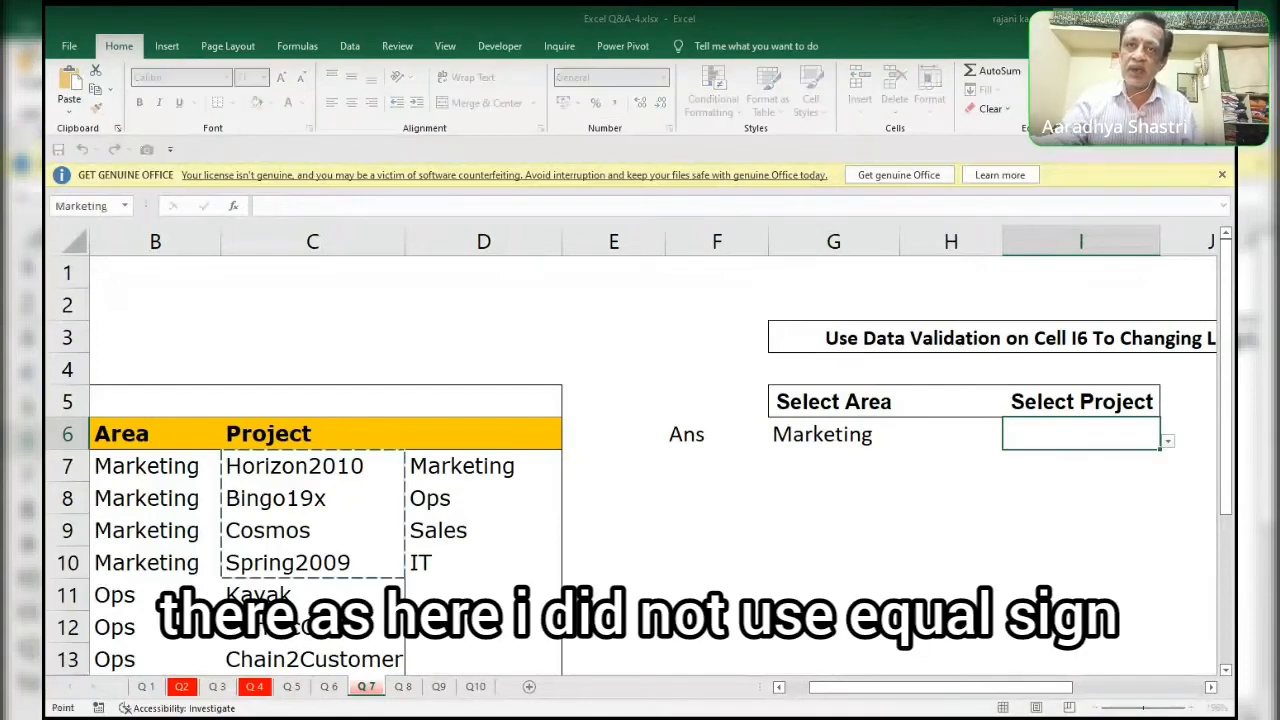
{"action": "key", "text": "BackSpace"}
{"action": "key", "text": "Left"}
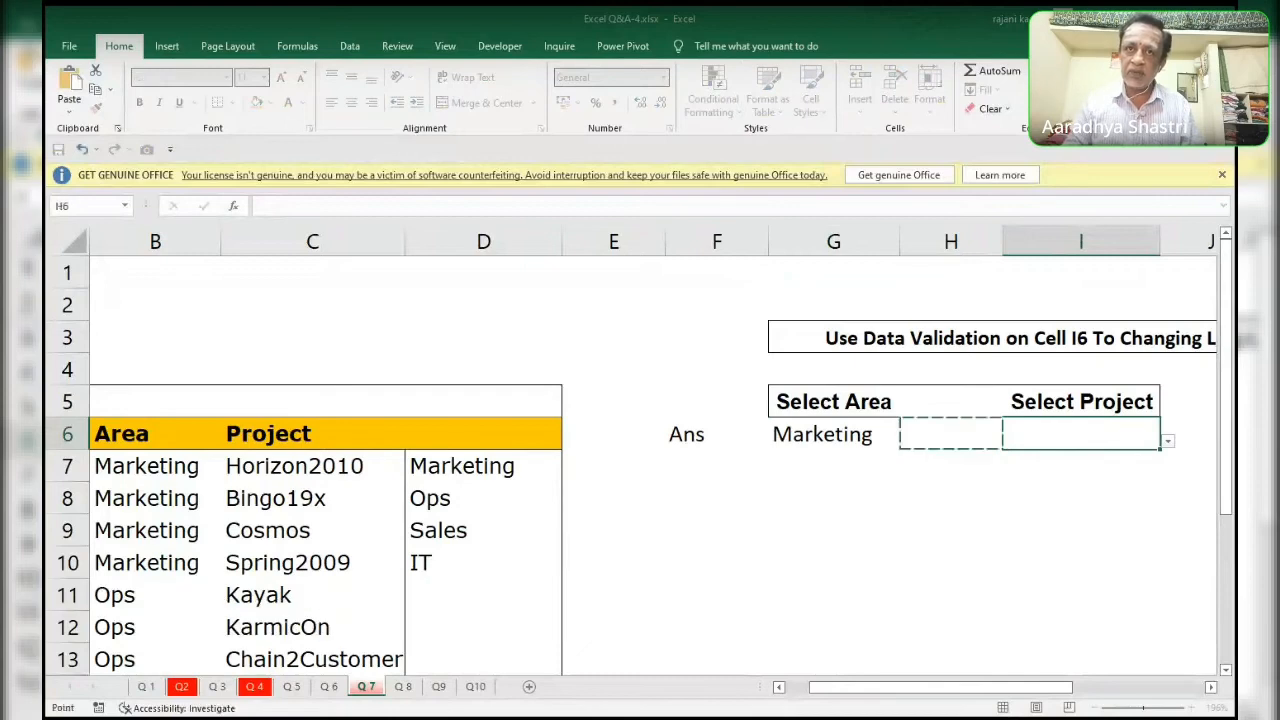
{"action": "key", "text": "BackSpace"}
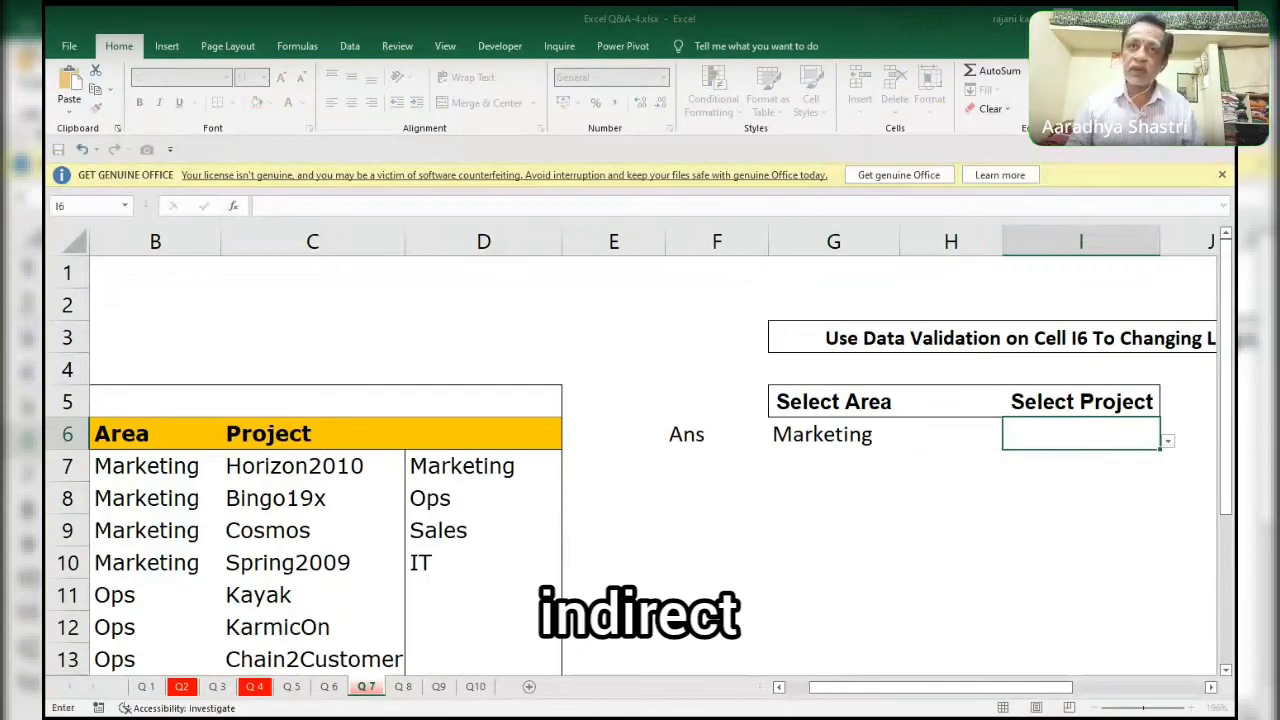
{"action": "key", "text": "Escape"}
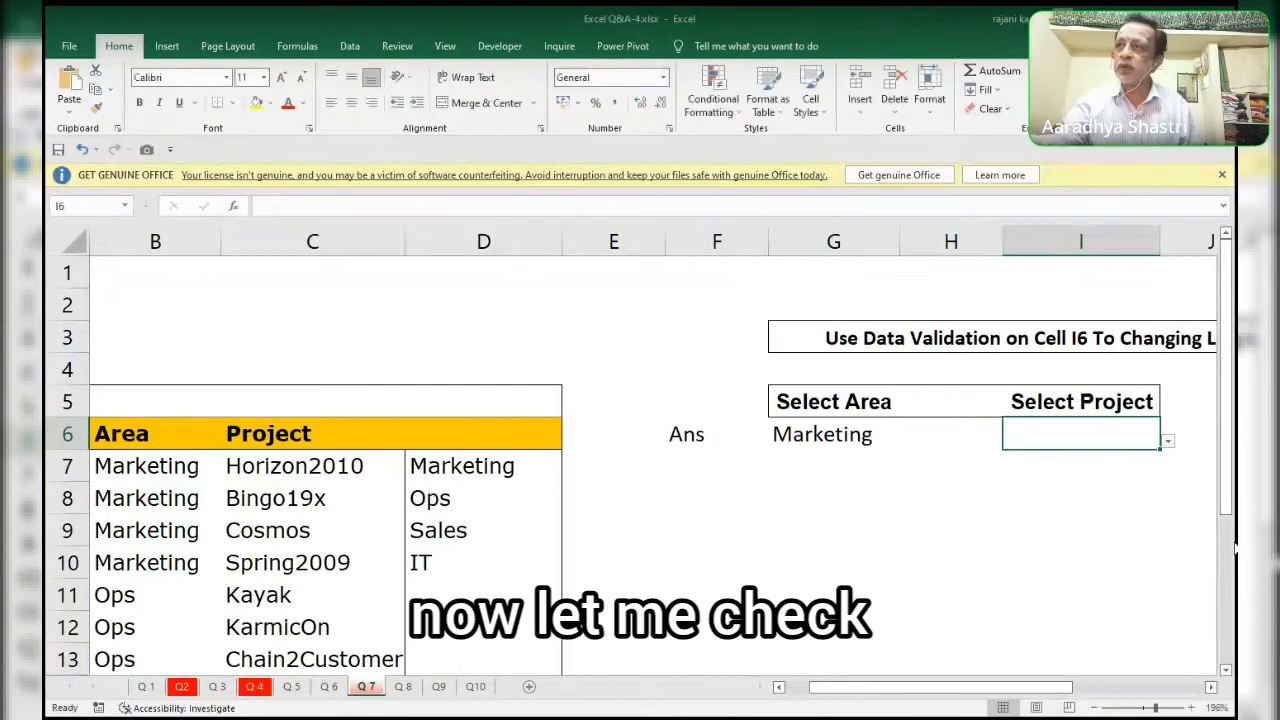
Test the Marketing project list in I6 by choosing Bingo19x and then Spring2009.
{"action": "left_click", "coordinate": [1167, 442]}
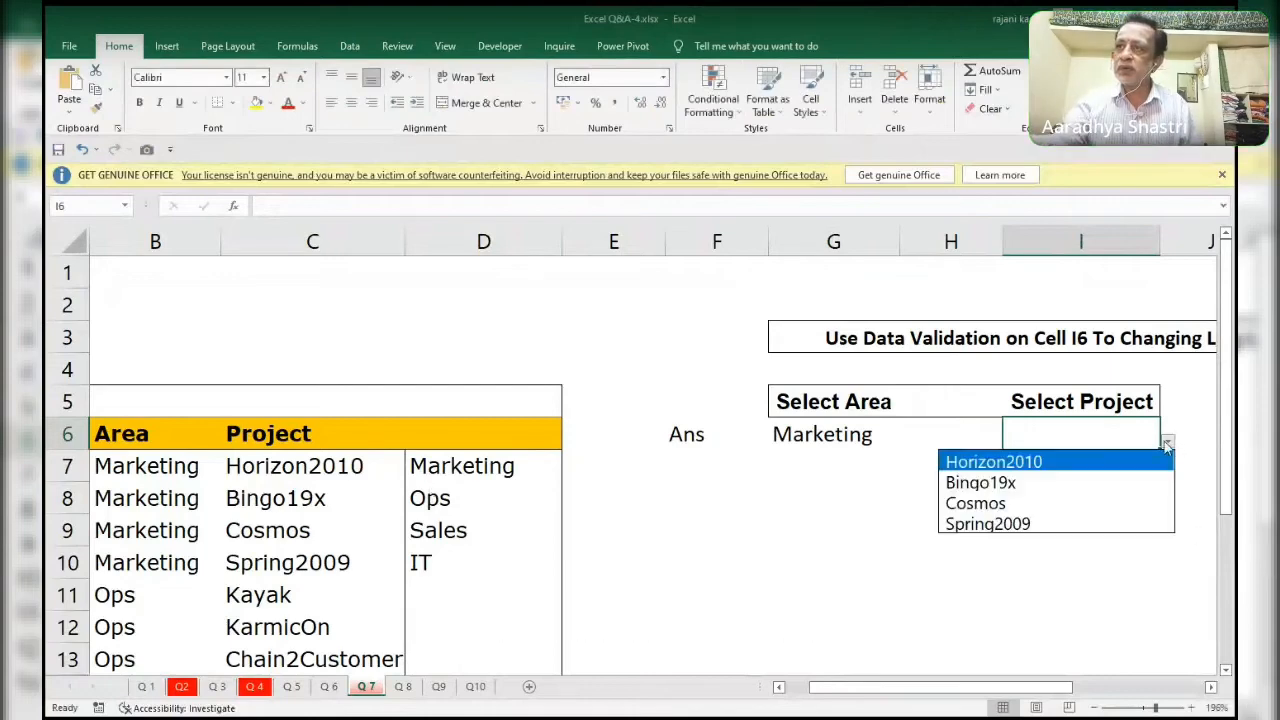
{"action": "left_click", "coordinate": [1048, 482]}
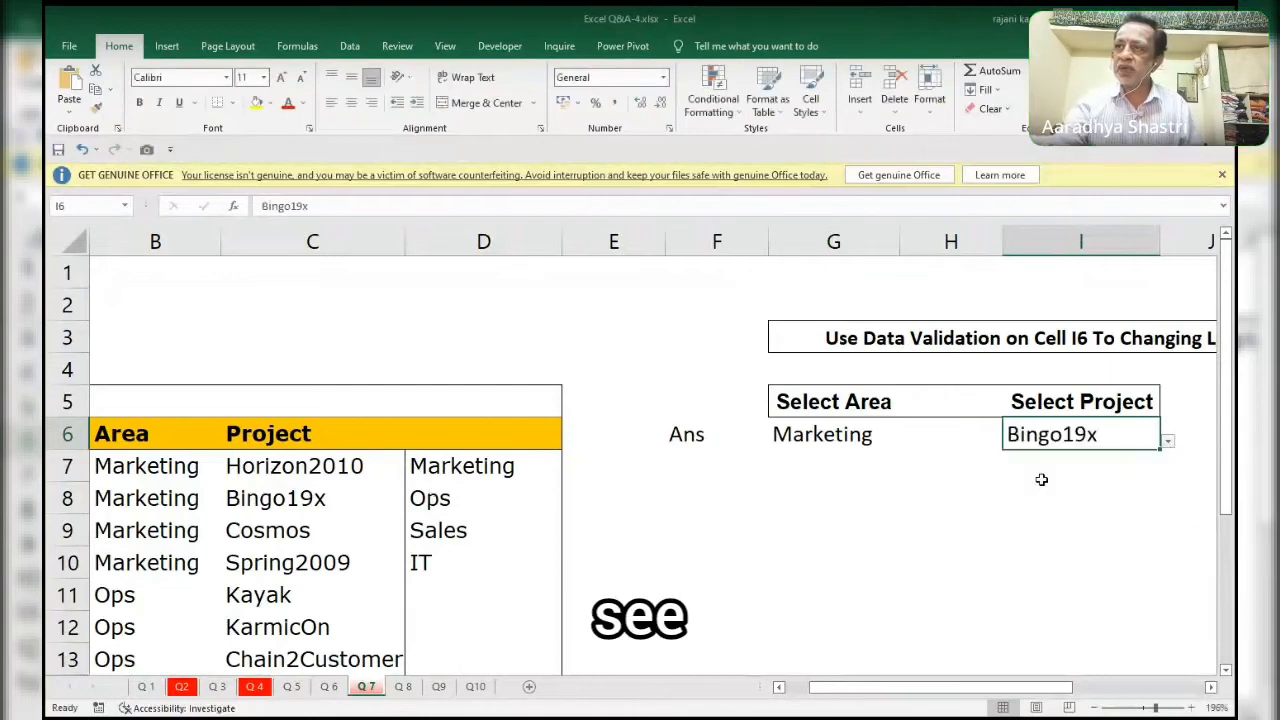
{"action": "left_click", "coordinate": [1170, 445]}
{"action": "left_click", "coordinate": [1052, 523]}
Set the area in G6 to Ops and choose the project Chain2Customer in I6.
{"action": "left_click", "coordinate": [870, 437]}
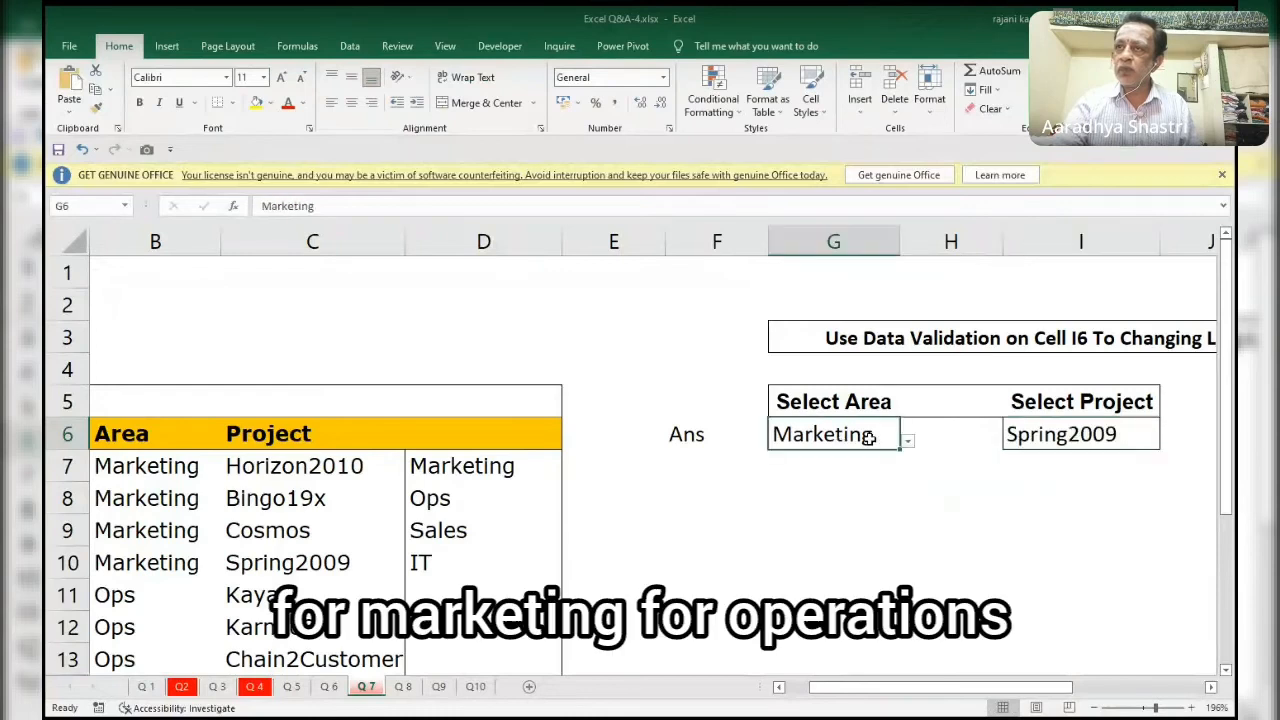
{"action": "left_click", "coordinate": [908, 441]}
{"action": "left_click", "coordinate": [890, 481]}
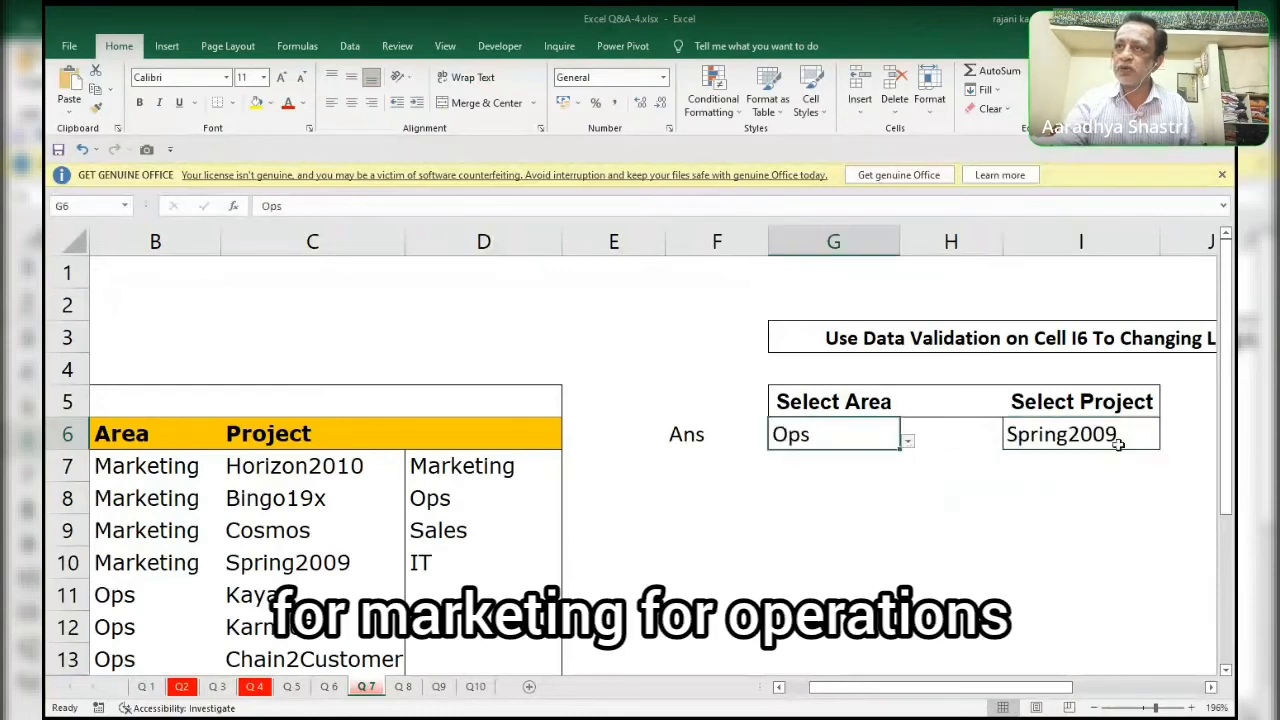
{"action": "left_click", "coordinate": [1118, 444]}
{"action": "left_click", "coordinate": [1168, 441]}
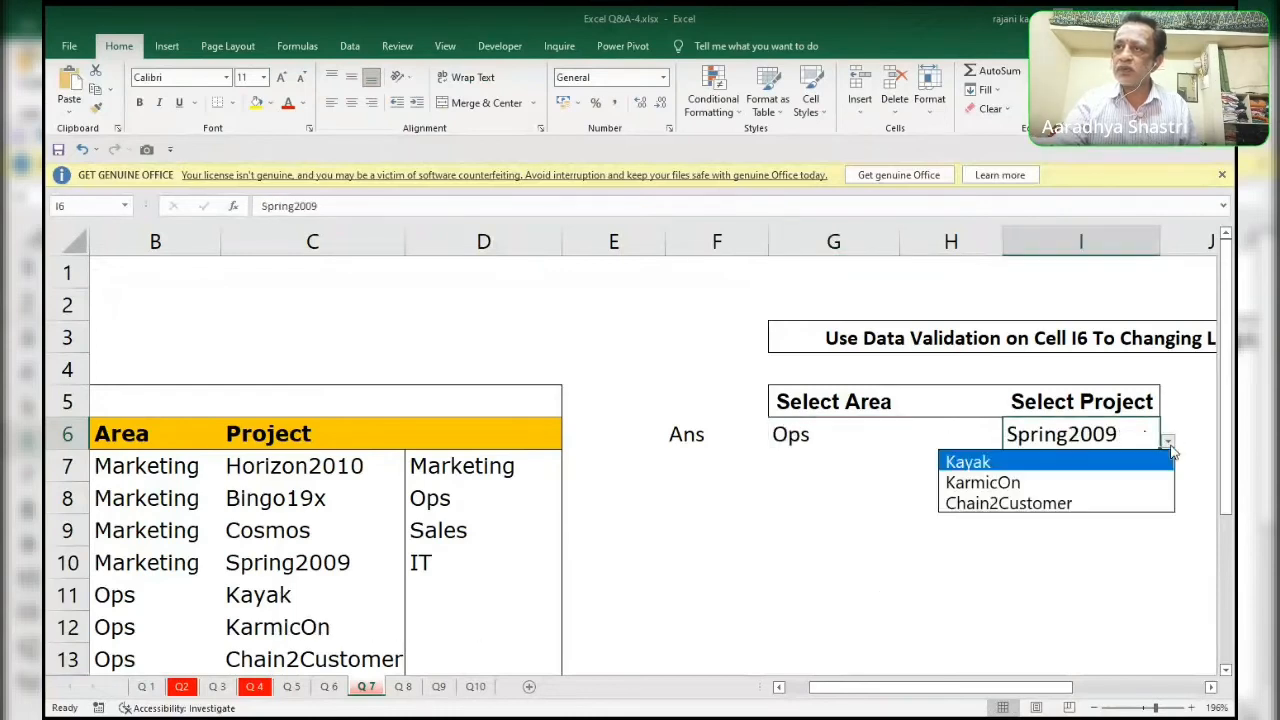
{"action": "left_click", "coordinate": [1010, 504]}
Set the area in G6 to Sales and choose the project DarkNight in I6.
{"action": "left_click", "coordinate": [812, 440]}
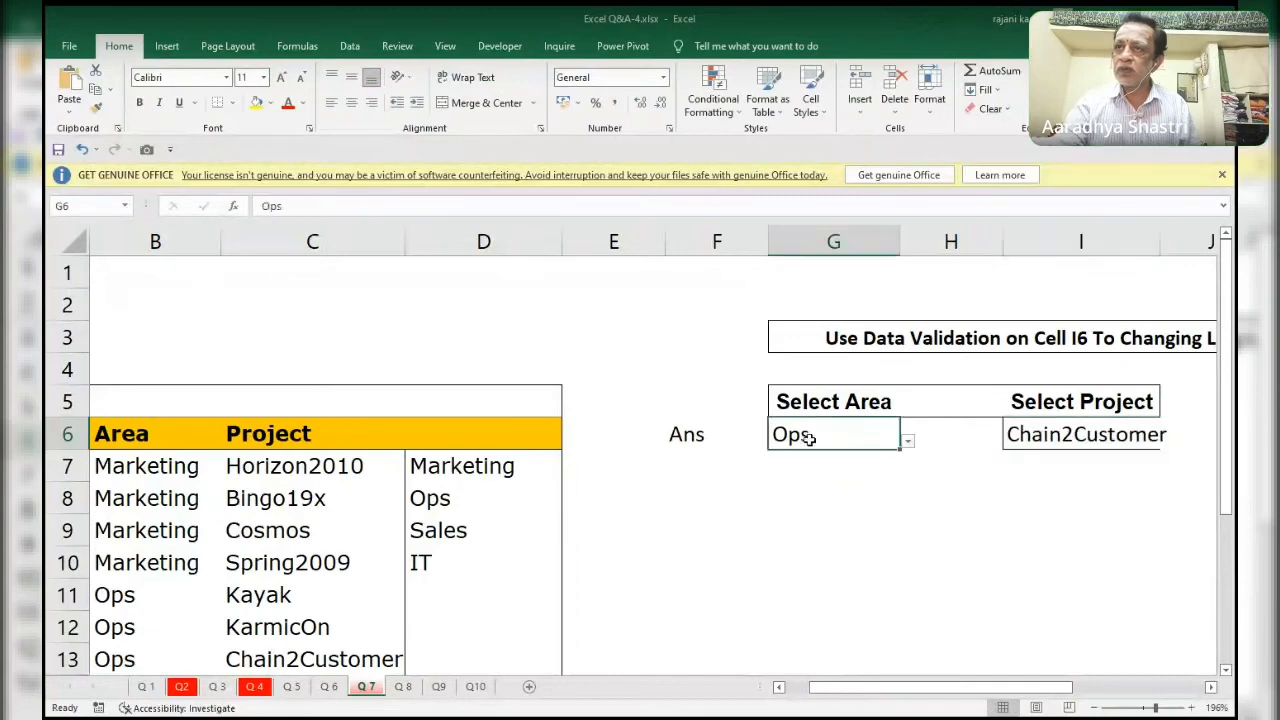
{"action": "left_click", "coordinate": [907, 442]}
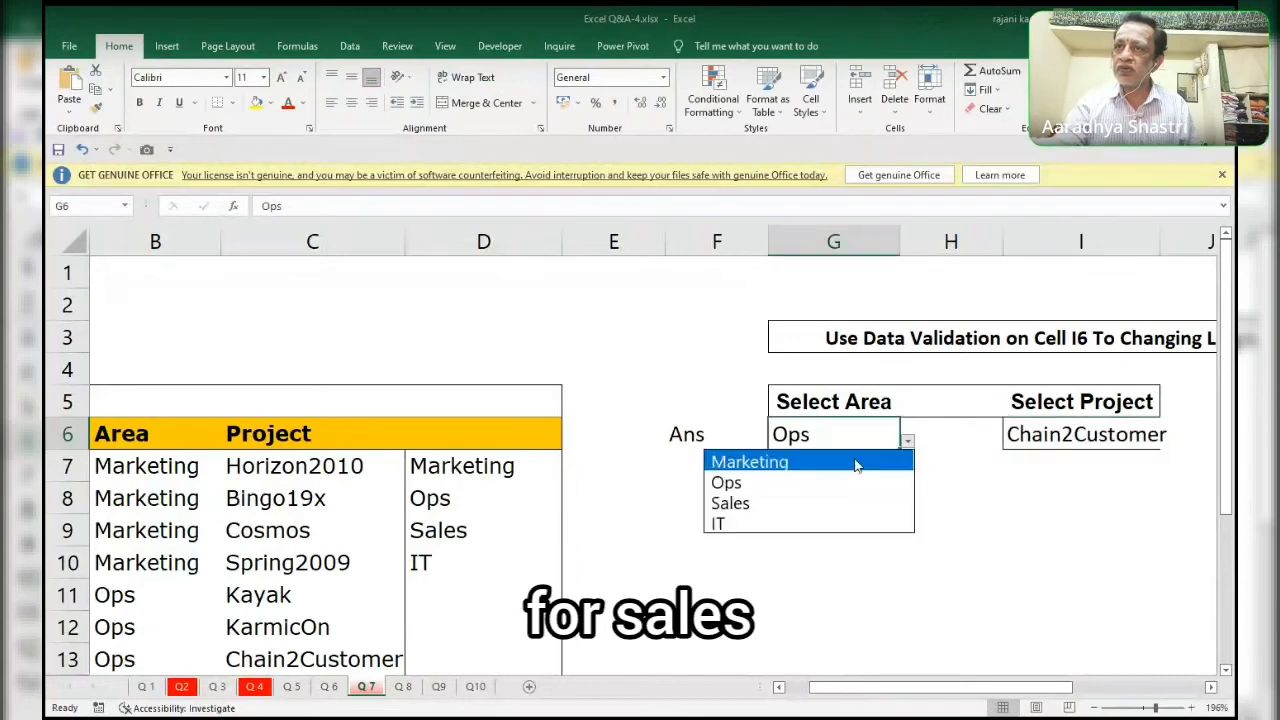
{"action": "left_click", "coordinate": [816, 500]}
{"action": "left_click", "coordinate": [1118, 436]}
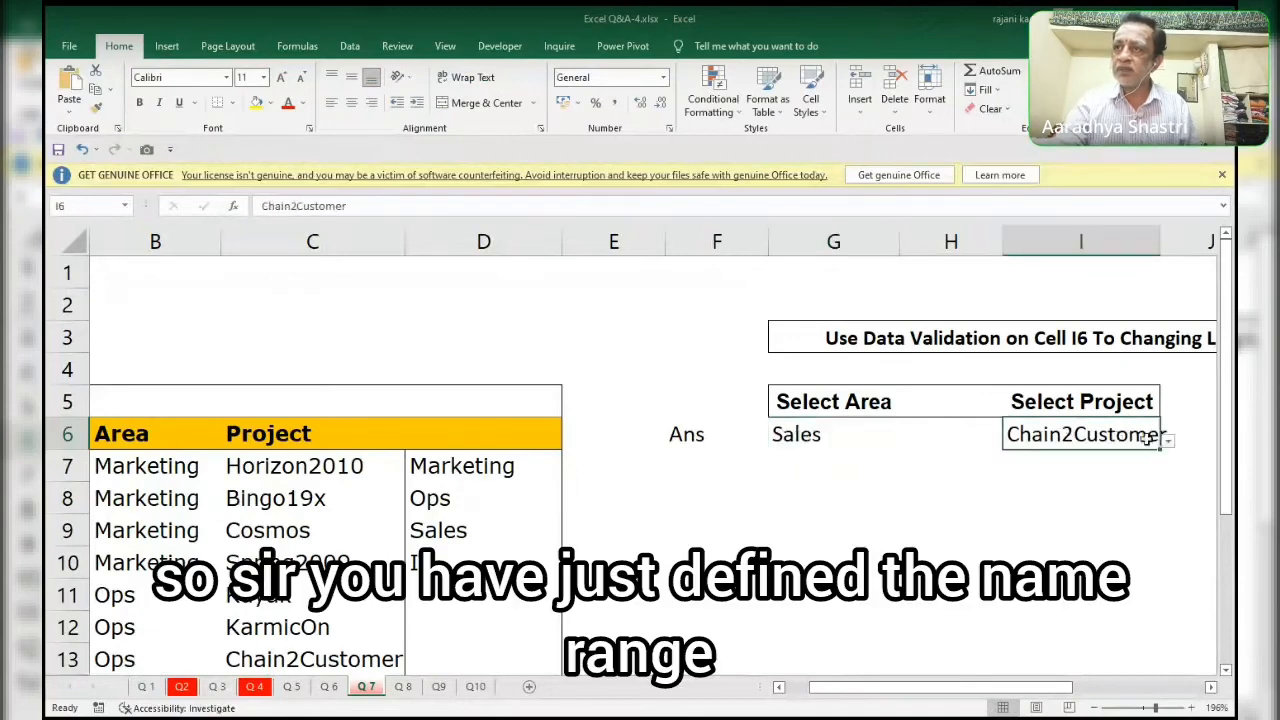
{"action": "left_click", "coordinate": [1166, 442]}
{"action": "left_click", "coordinate": [1040, 503]}
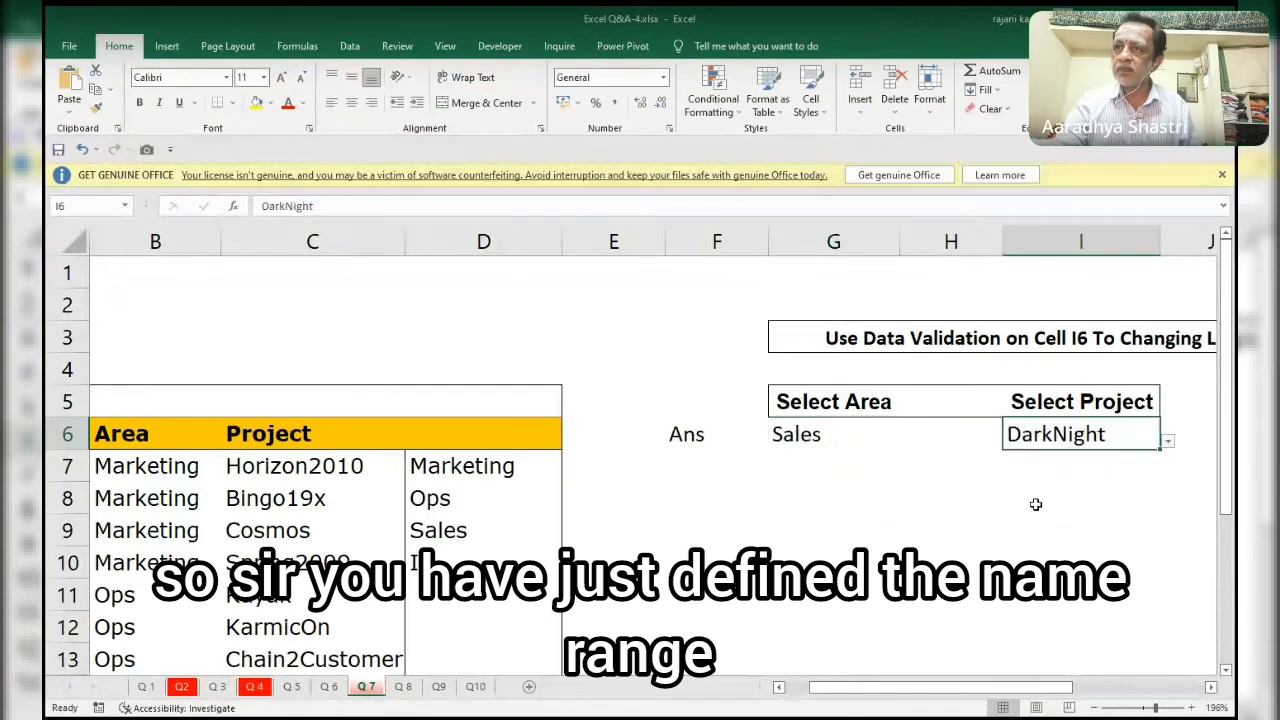
Insert the named range IT into a formula in K6, preview the values it evaluates to, and discard the formula.
{"action": "left_click_drag", "start_coordinate": [970, 697], "coordinate": [846, 694]}
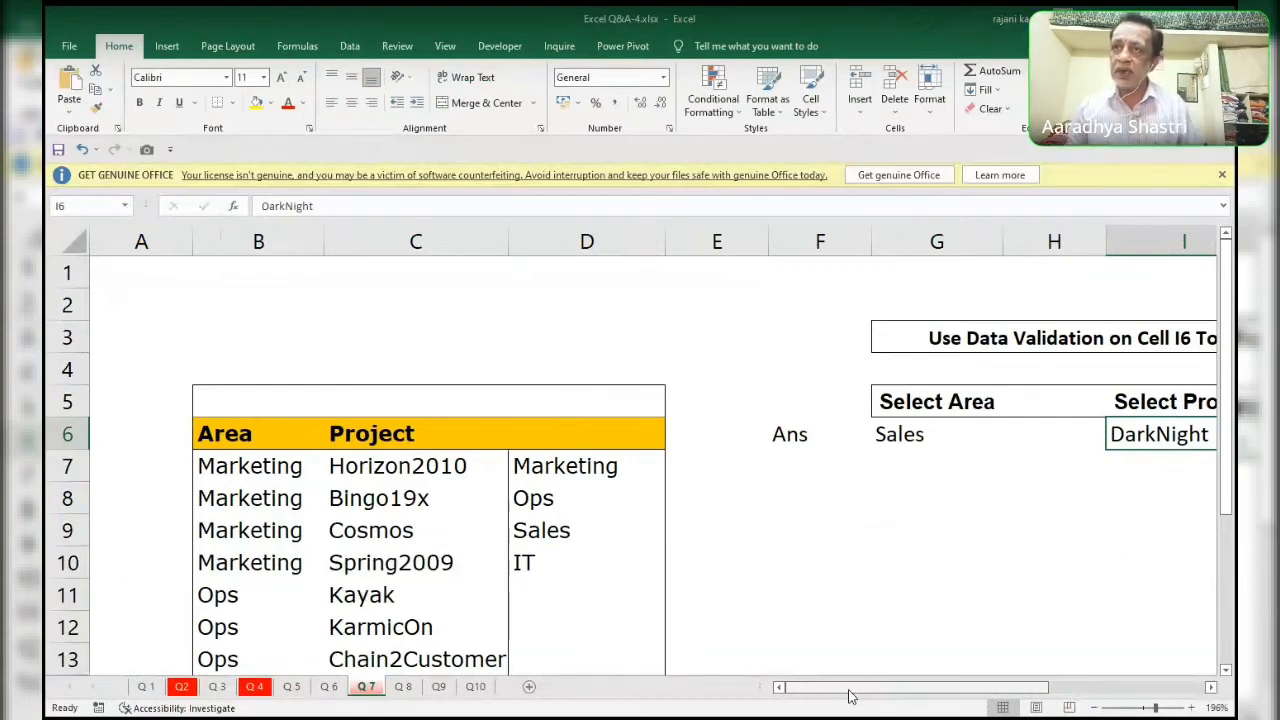
{"action": "key", "text": "Right"}
{"action": "key", "text": "Right"}
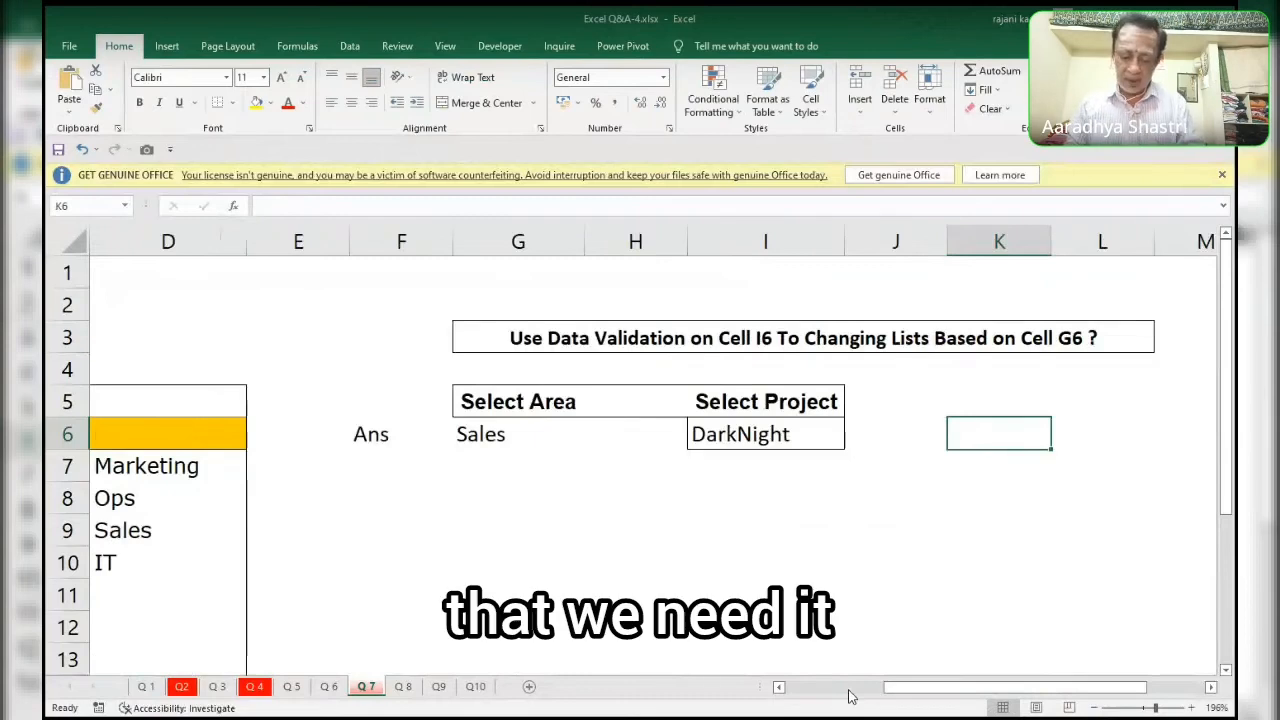
{"action": "type", "text": "="}
{"action": "key", "text": "F3"}
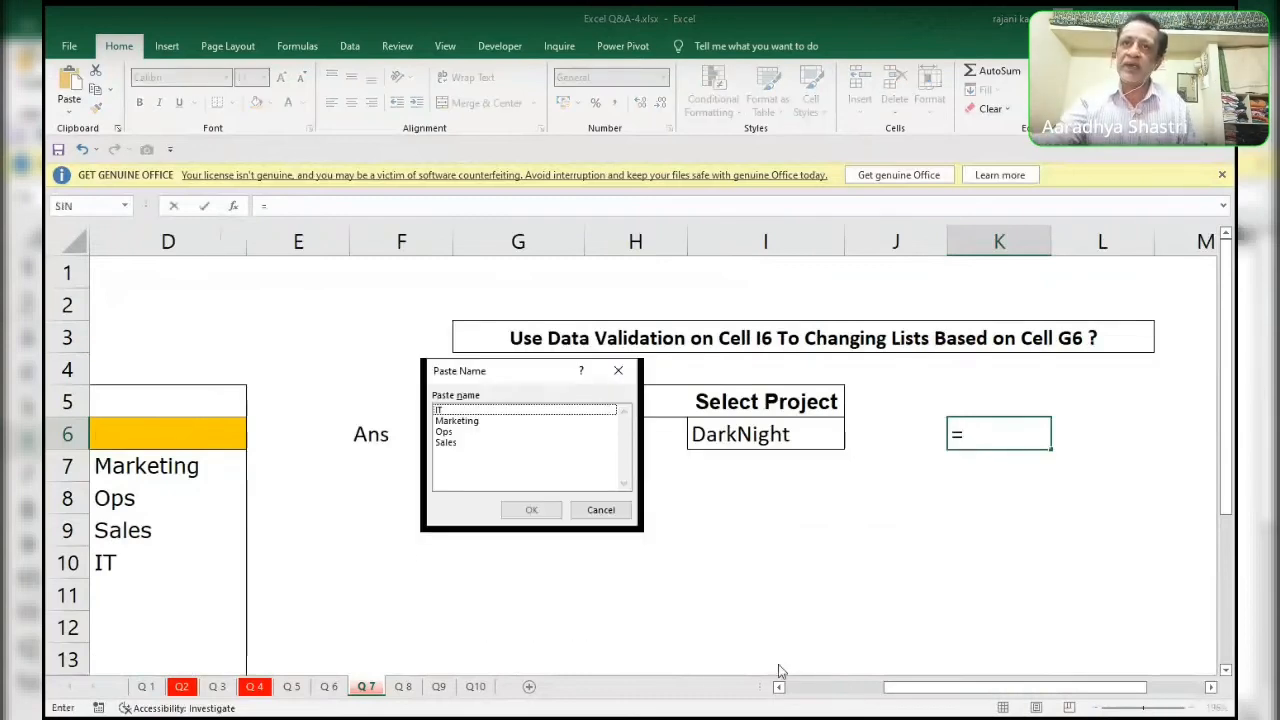
{"action": "key", "text": "Return"}
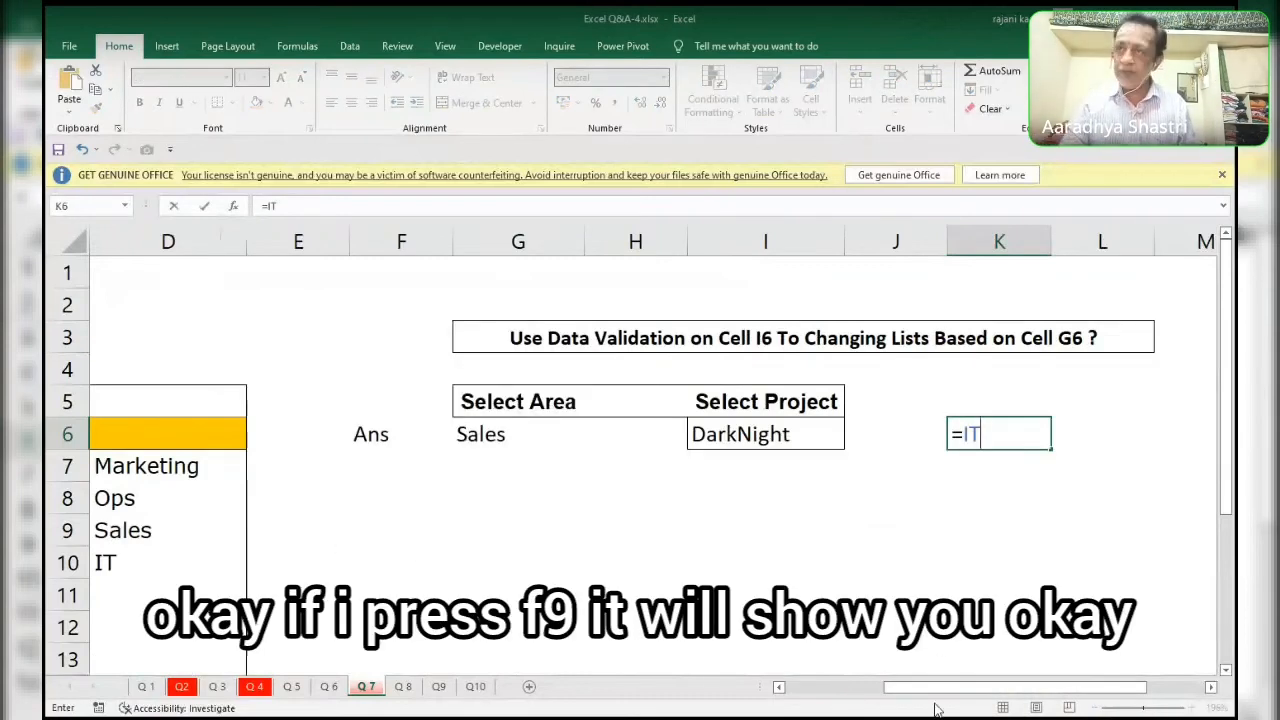
{"action": "key", "text": "F9"}
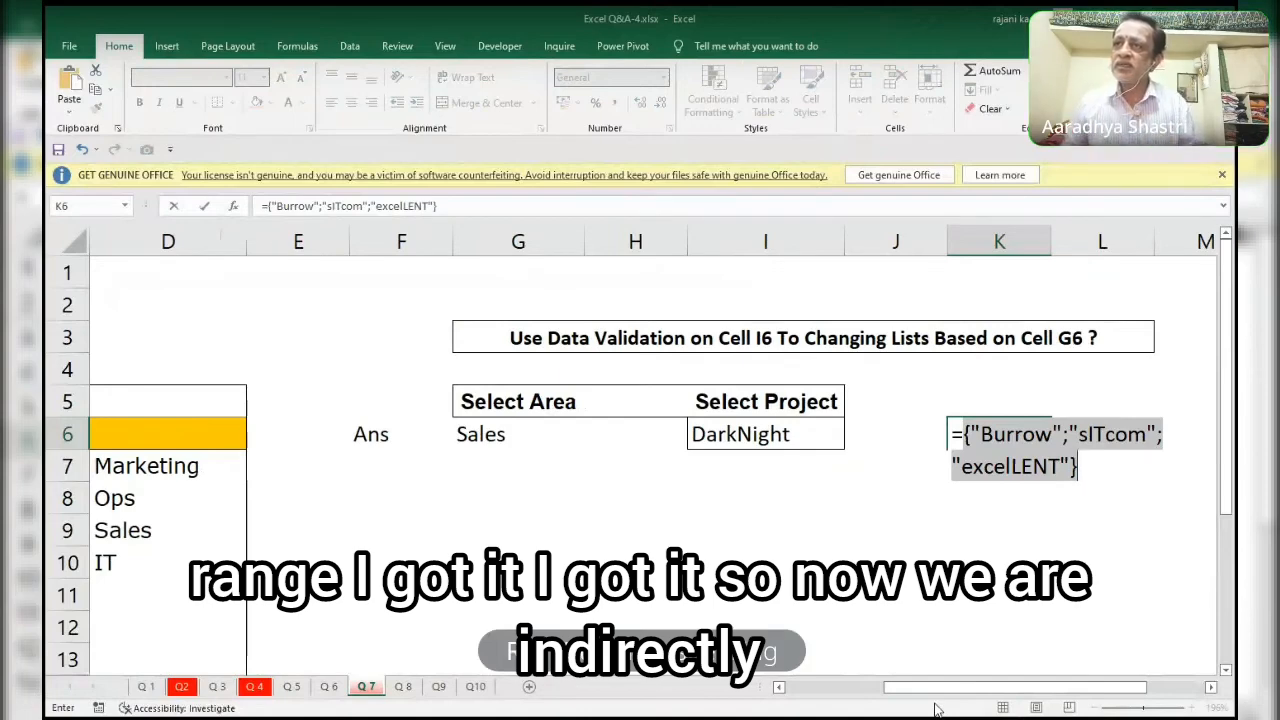
{"action": "key", "text": "Escape"}
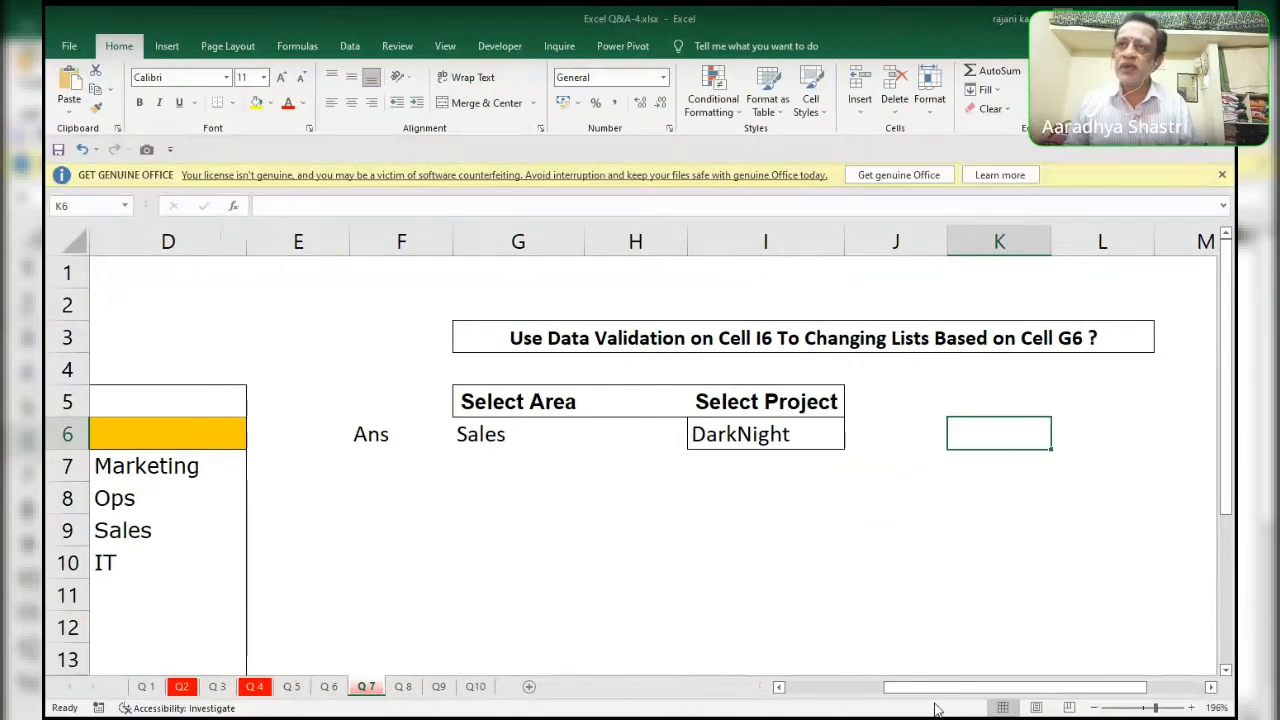
Give J6 a list validation offering the IT projects and choose sITcom from it.
{"action": "key", "text": "Left"}
{"action": "key", "text": "Left"}
{"action": "key", "text": "Right"}
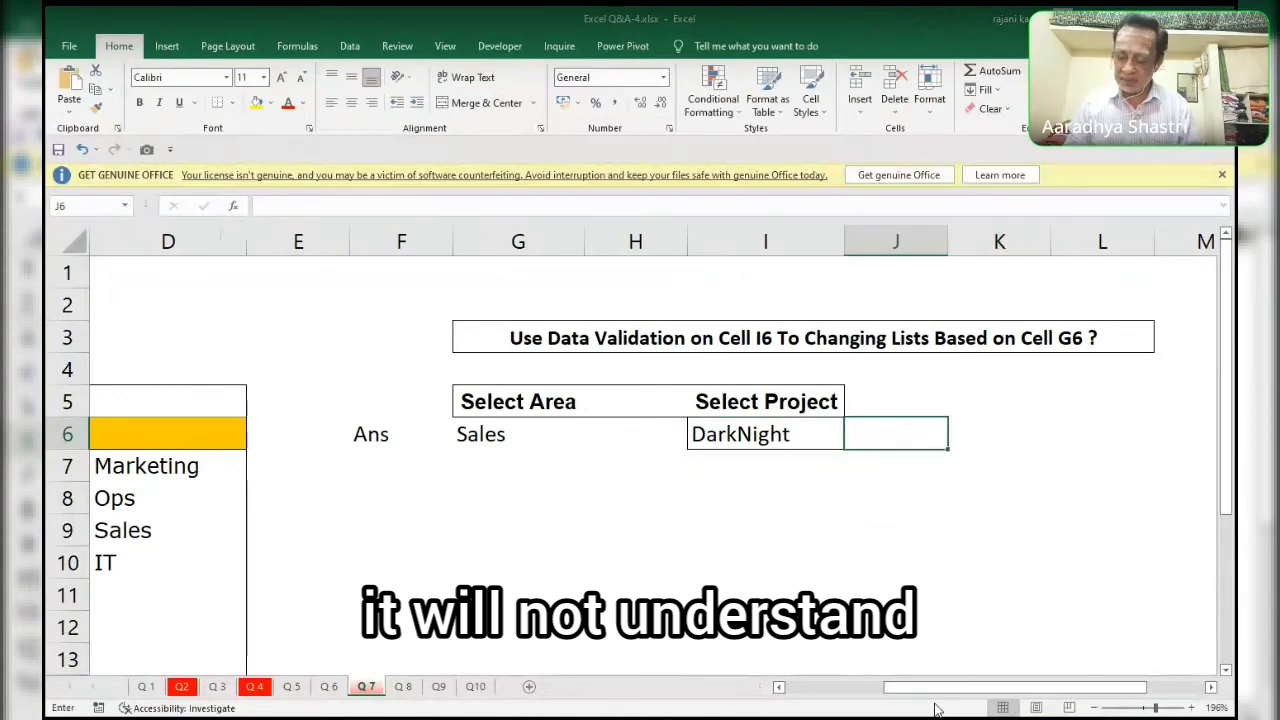
{"action": "key", "text": "Escape"}
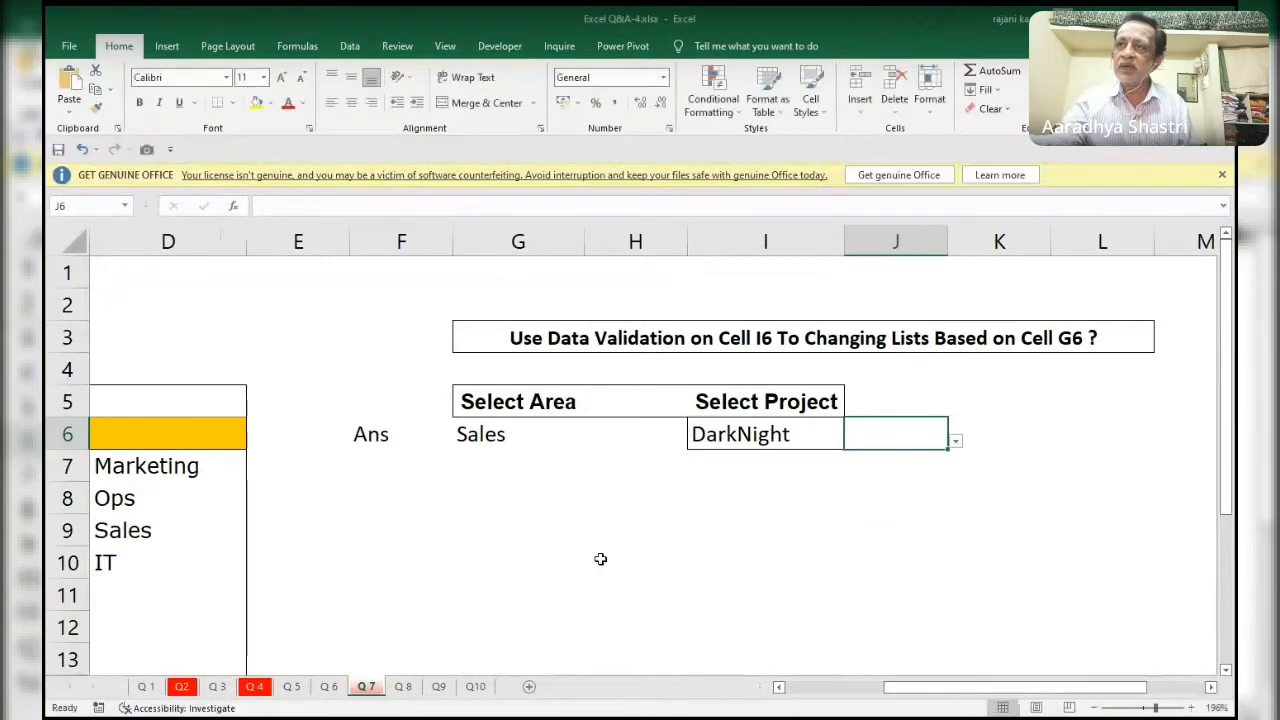
{"action": "left_click", "coordinate": [956, 443]}
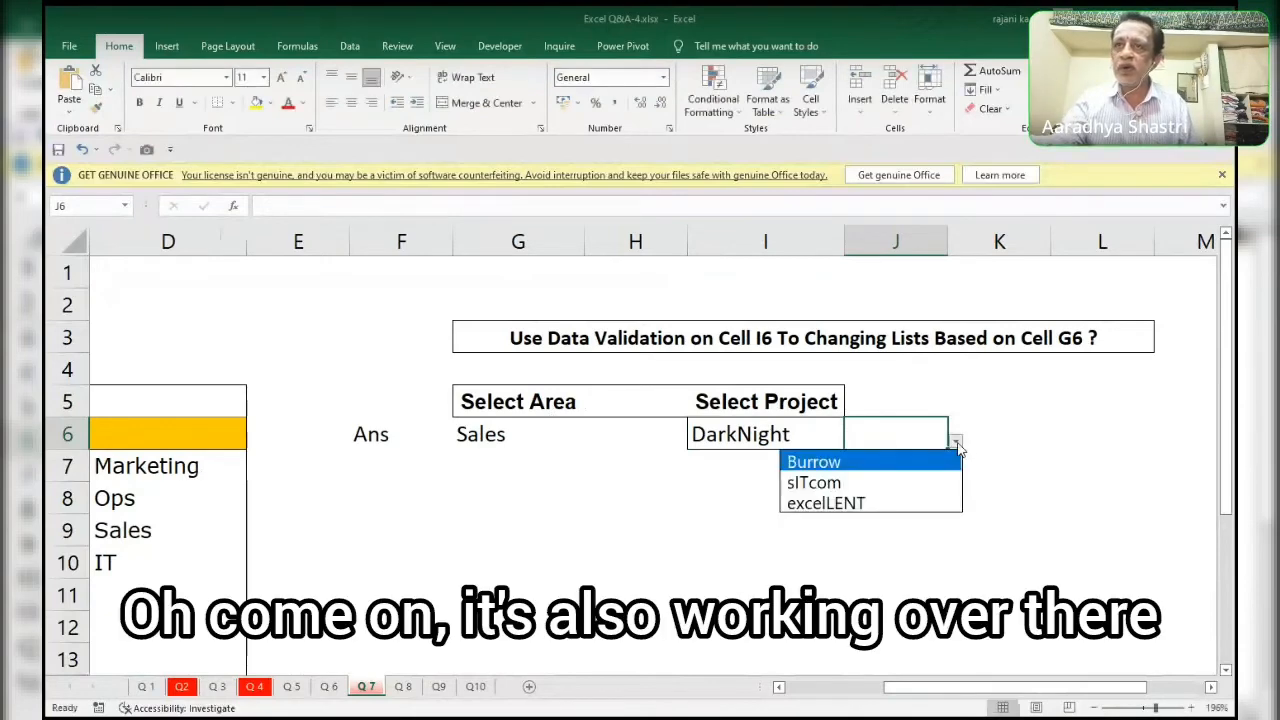
{"action": "left_click", "coordinate": [931, 483]}
Set the area in G6 to Ops and choose Burrow from the list in J6.
{"action": "left_click", "coordinate": [542, 436]}
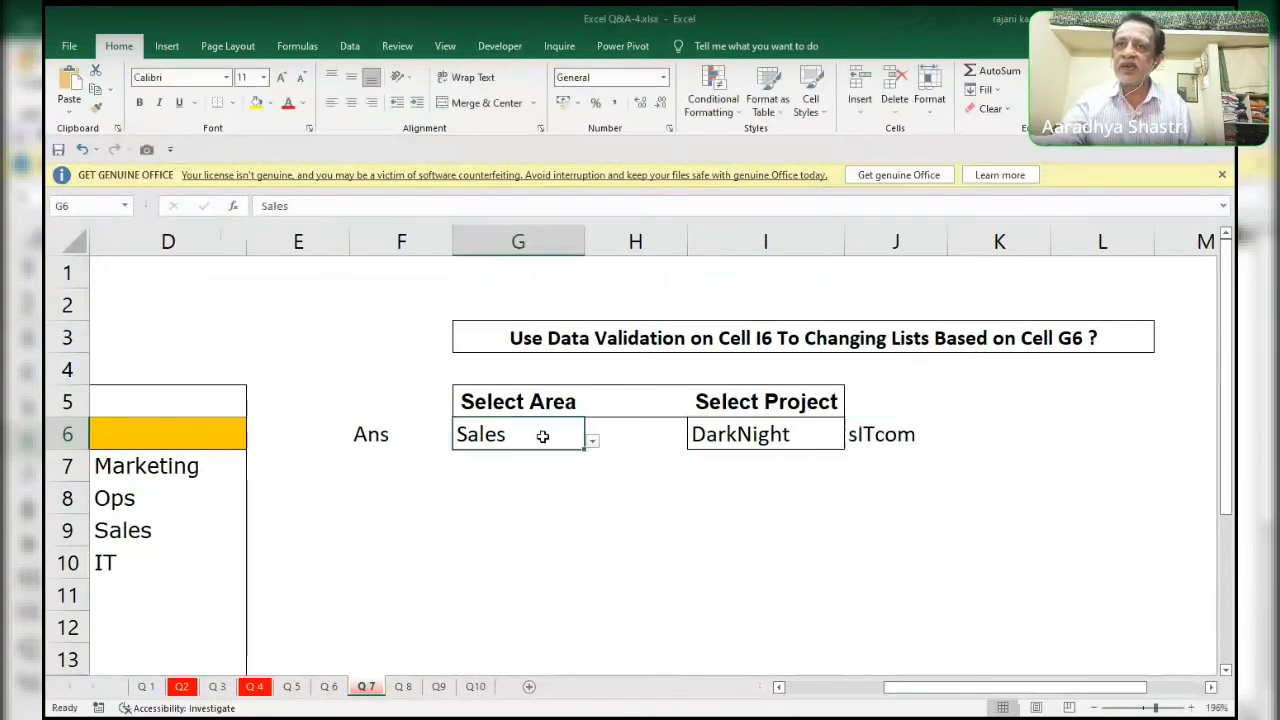
{"action": "left_click", "coordinate": [591, 440]}
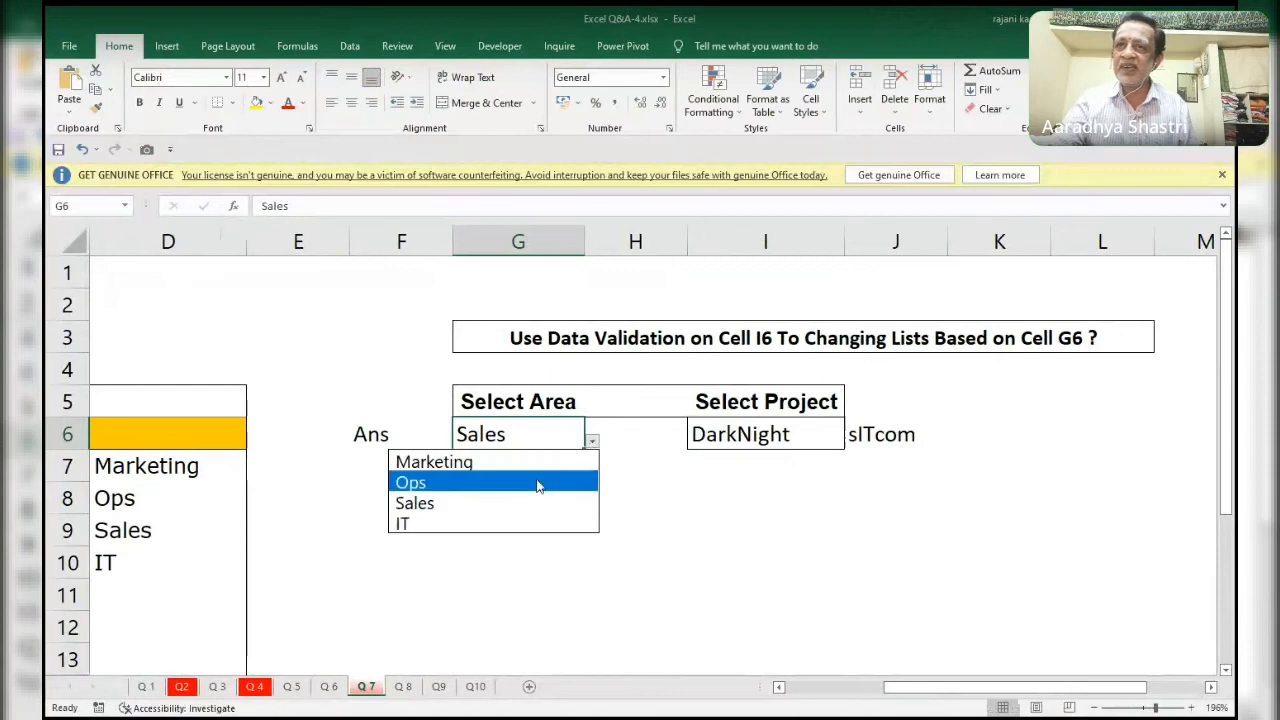
{"action": "left_click", "coordinate": [537, 485]}
{"action": "left_click", "coordinate": [900, 438]}
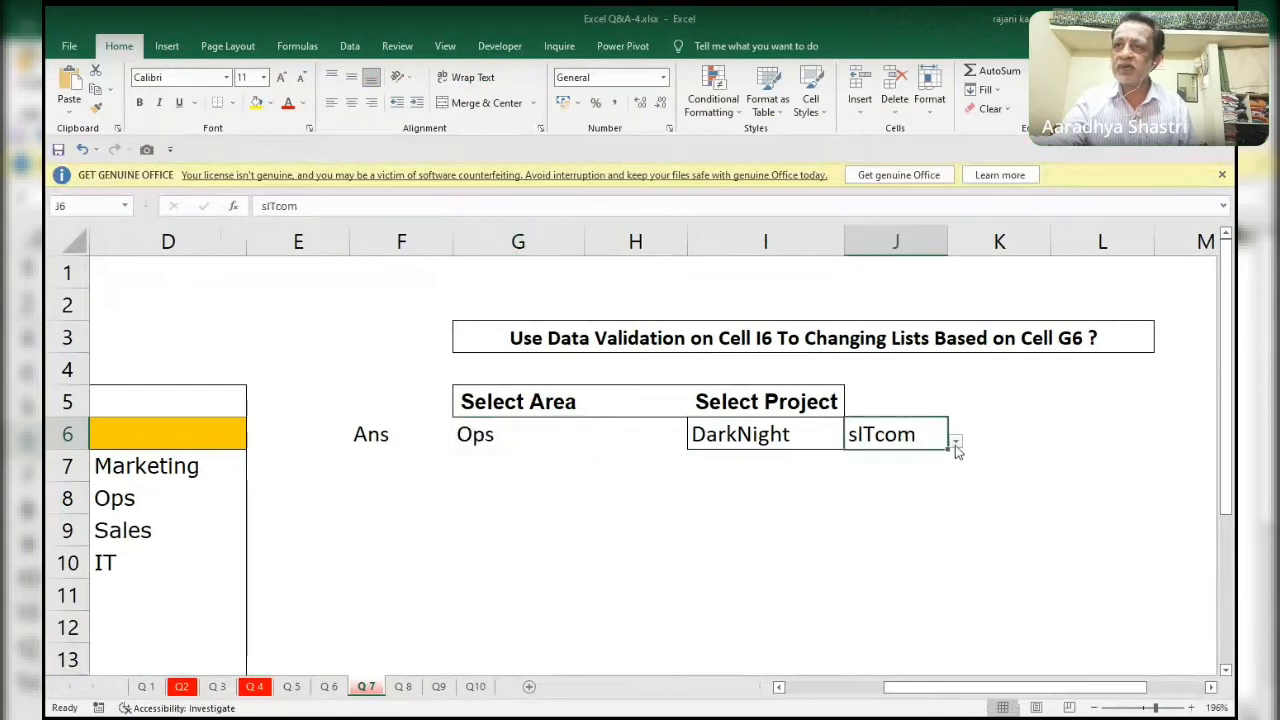
{"action": "left_click", "coordinate": [962, 440]}
{"action": "left_click", "coordinate": [870, 437]}
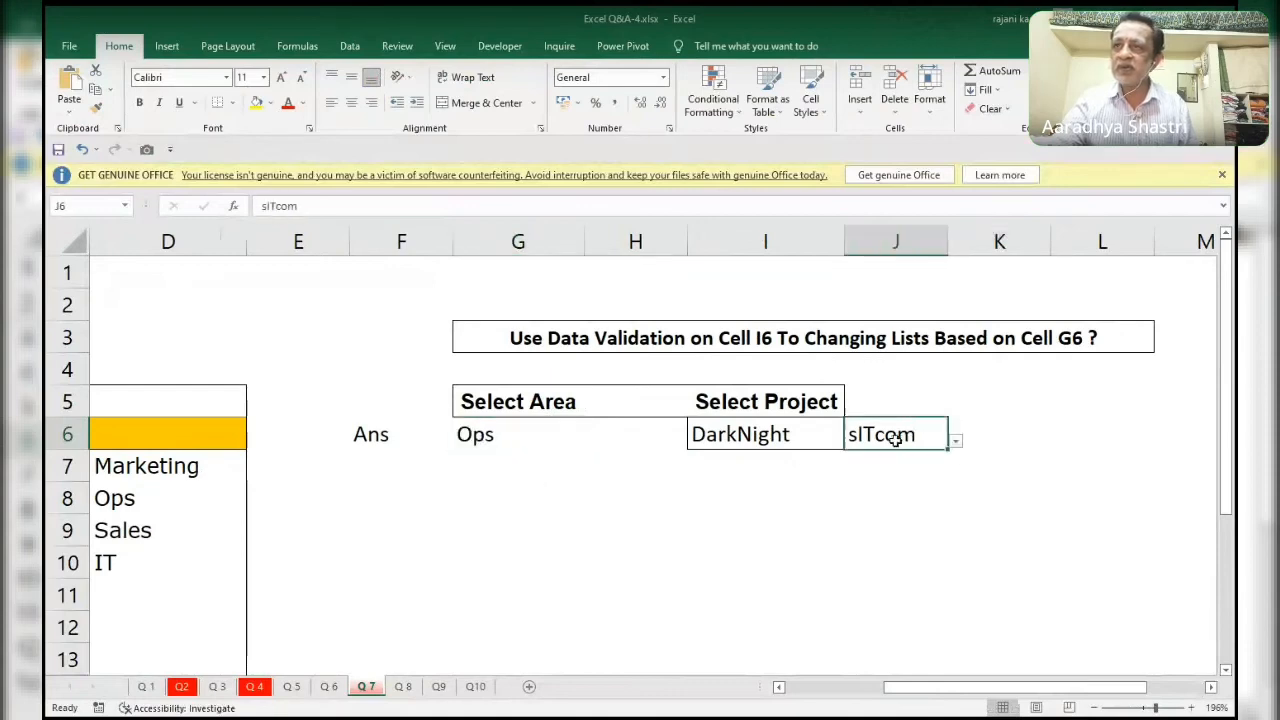
{"action": "left_click", "coordinate": [955, 443]}
{"action": "left_click", "coordinate": [820, 457]}
Choose KarmicOn in I6 and excelLENT in J6 to compare the two project lists under Ops.
{"action": "left_click", "coordinate": [838, 440]}
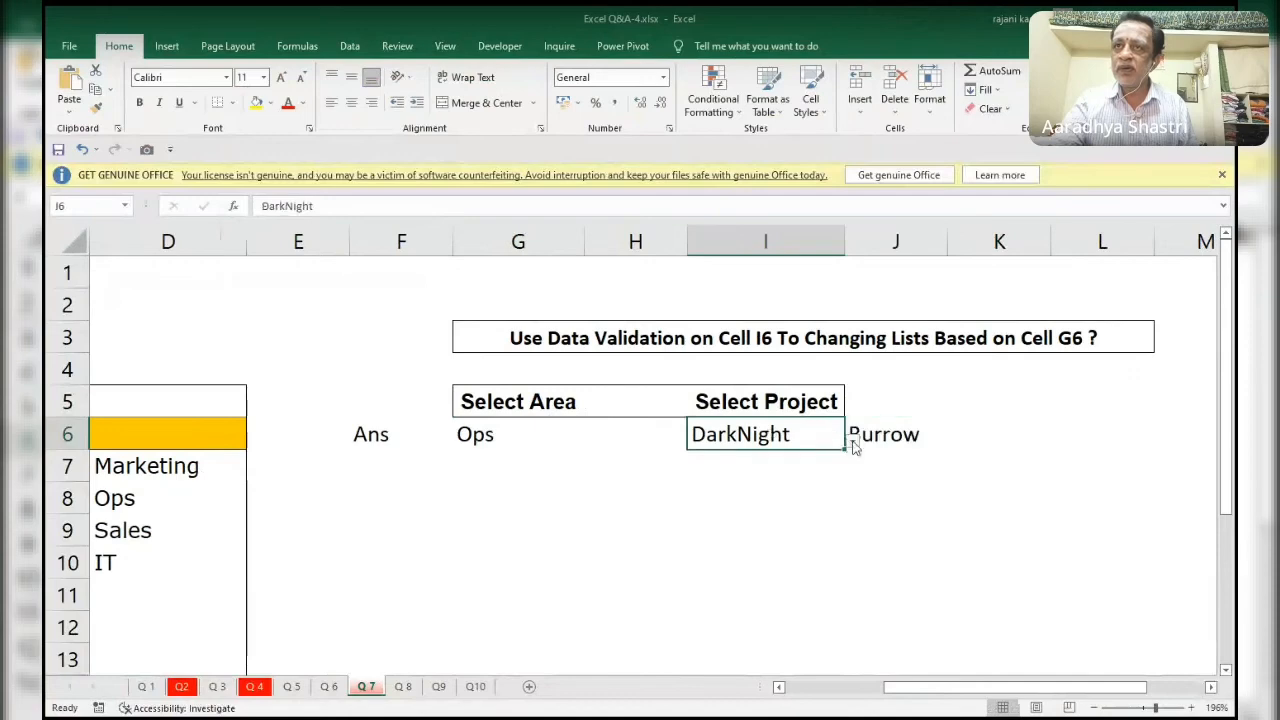
{"action": "left_click", "coordinate": [853, 446]}
{"action": "key", "text": "Escape"}
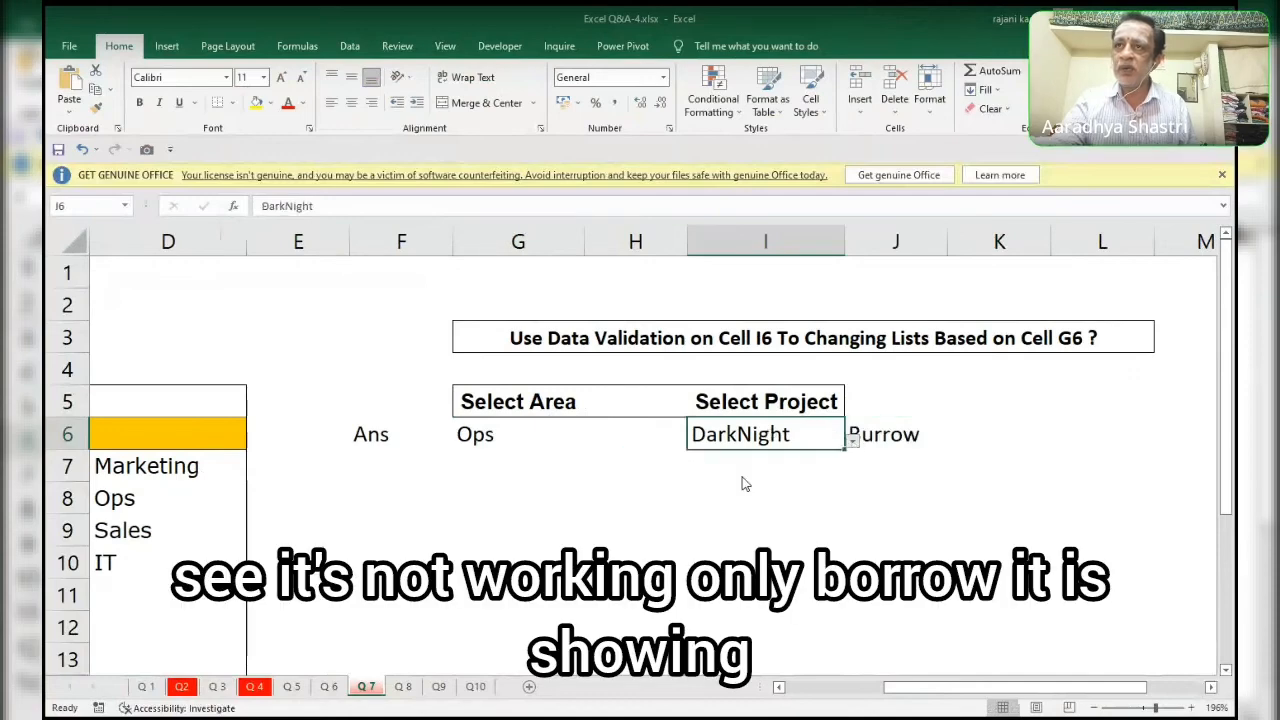
{"action": "left_click", "coordinate": [883, 437]}
{"action": "left_click", "coordinate": [956, 442]}
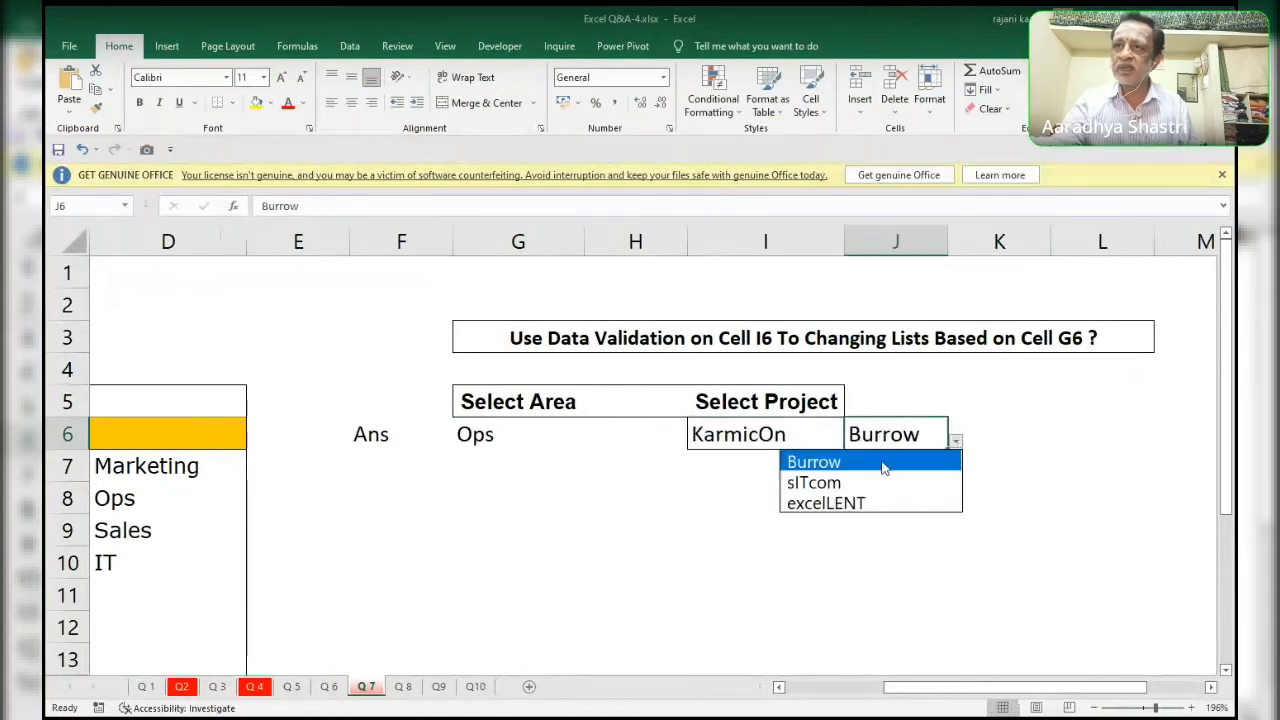
{"action": "left_click", "coordinate": [862, 503]}
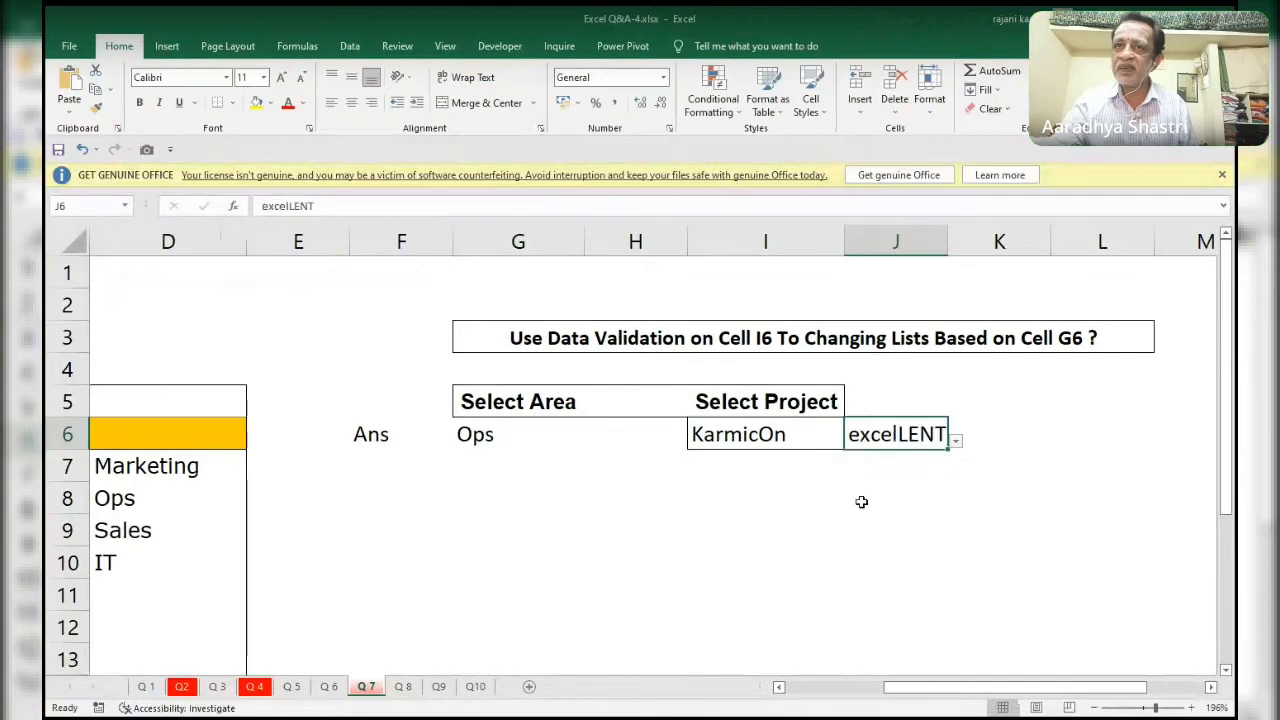
Set the area in G6 to IT and choose sITcom in both I6 and J6.
{"action": "left_click", "coordinate": [767, 434]}
{"action": "left_click", "coordinate": [564, 436]}
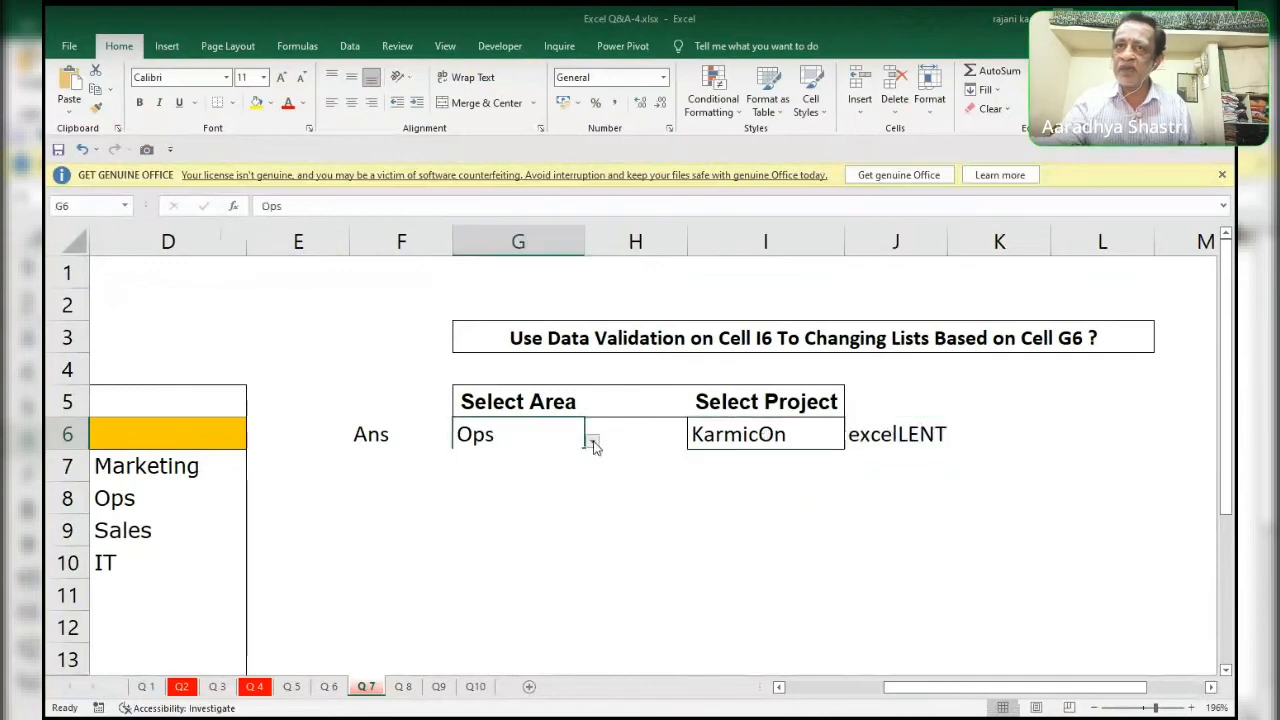
{"action": "left_click", "coordinate": [592, 446]}
{"action": "left_click", "coordinate": [514, 523]}
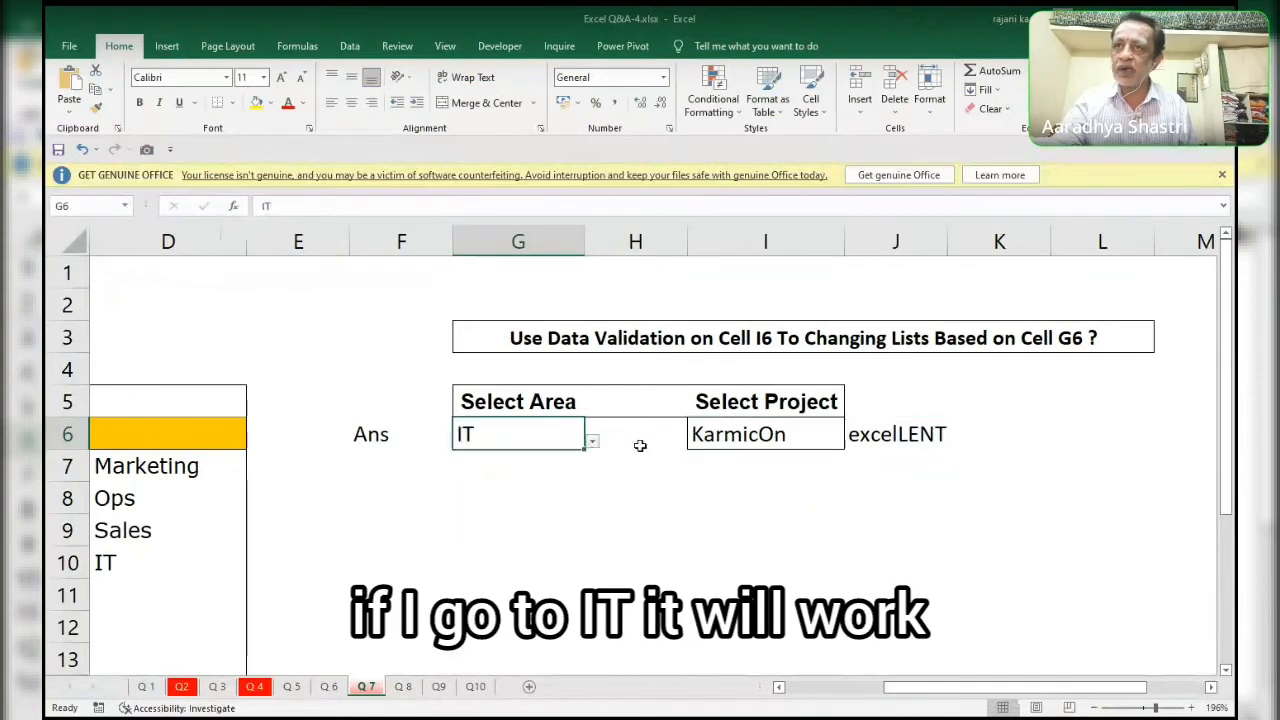
{"action": "left_click", "coordinate": [778, 437]}
{"action": "left_click", "coordinate": [852, 442]}
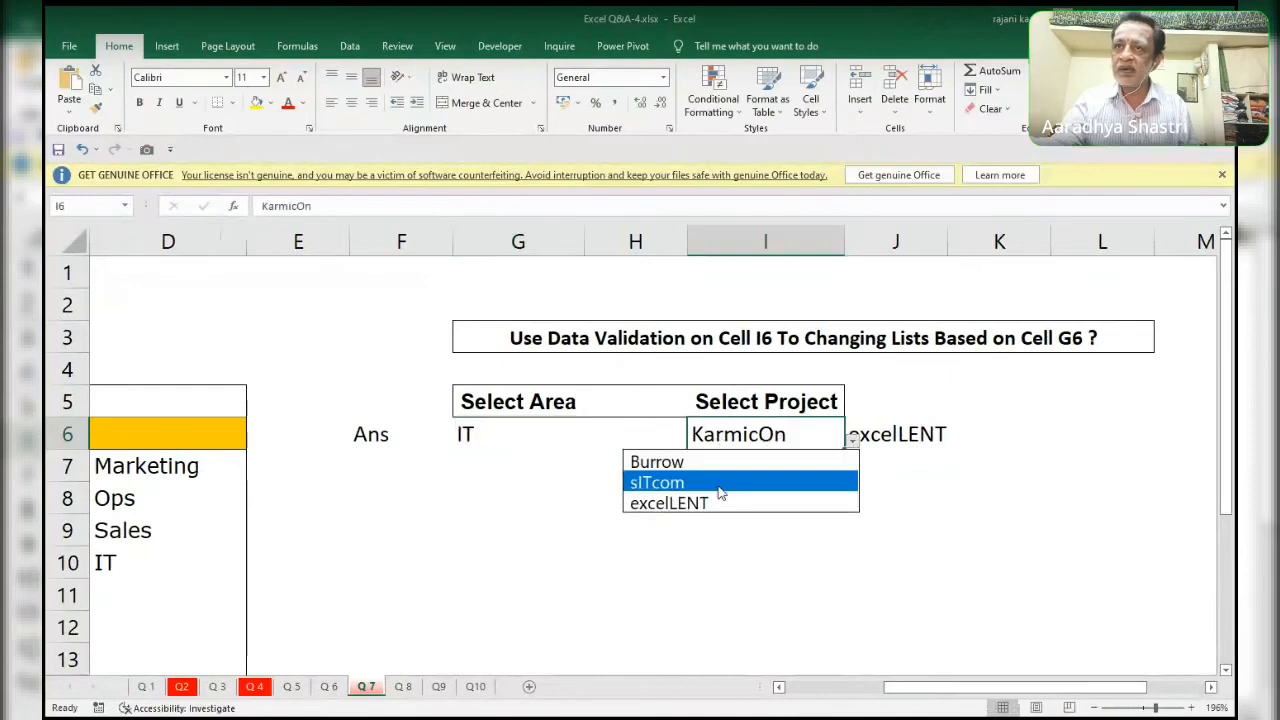
{"action": "left_click", "coordinate": [718, 485]}
{"action": "left_click", "coordinate": [895, 435]}
{"action": "left_click", "coordinate": [956, 443]}
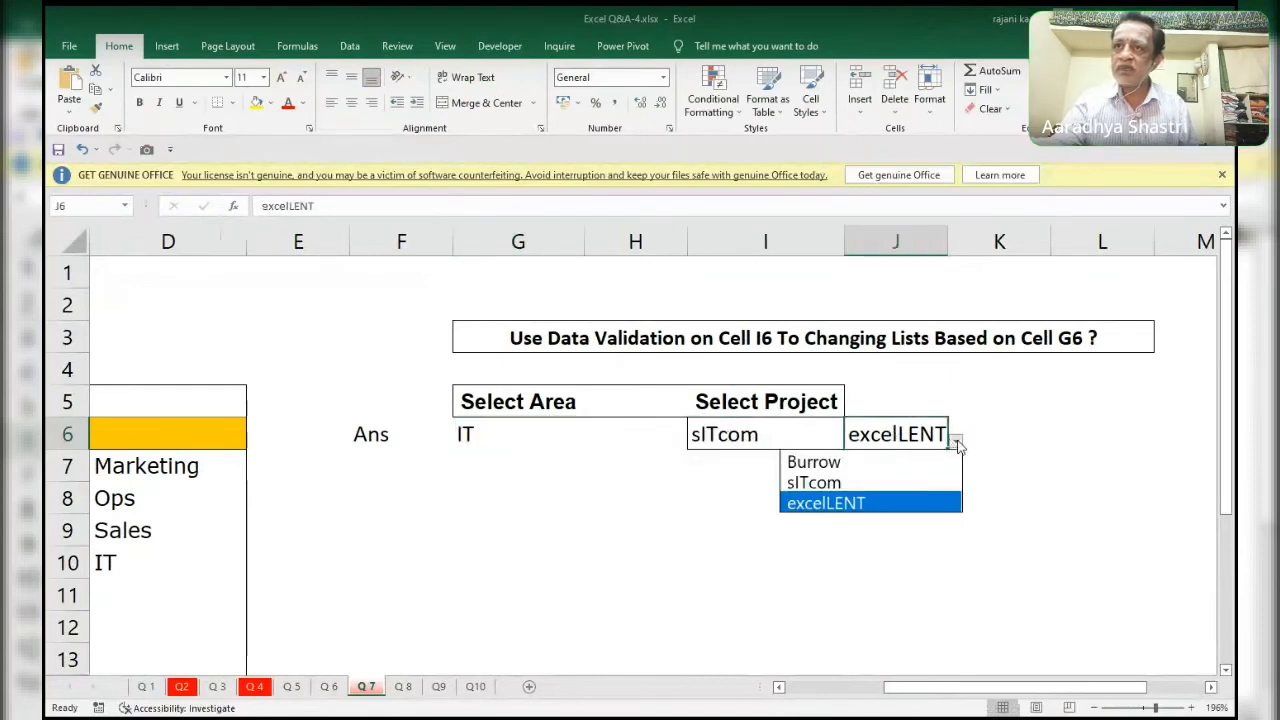
{"action": "left_click", "coordinate": [878, 482]}
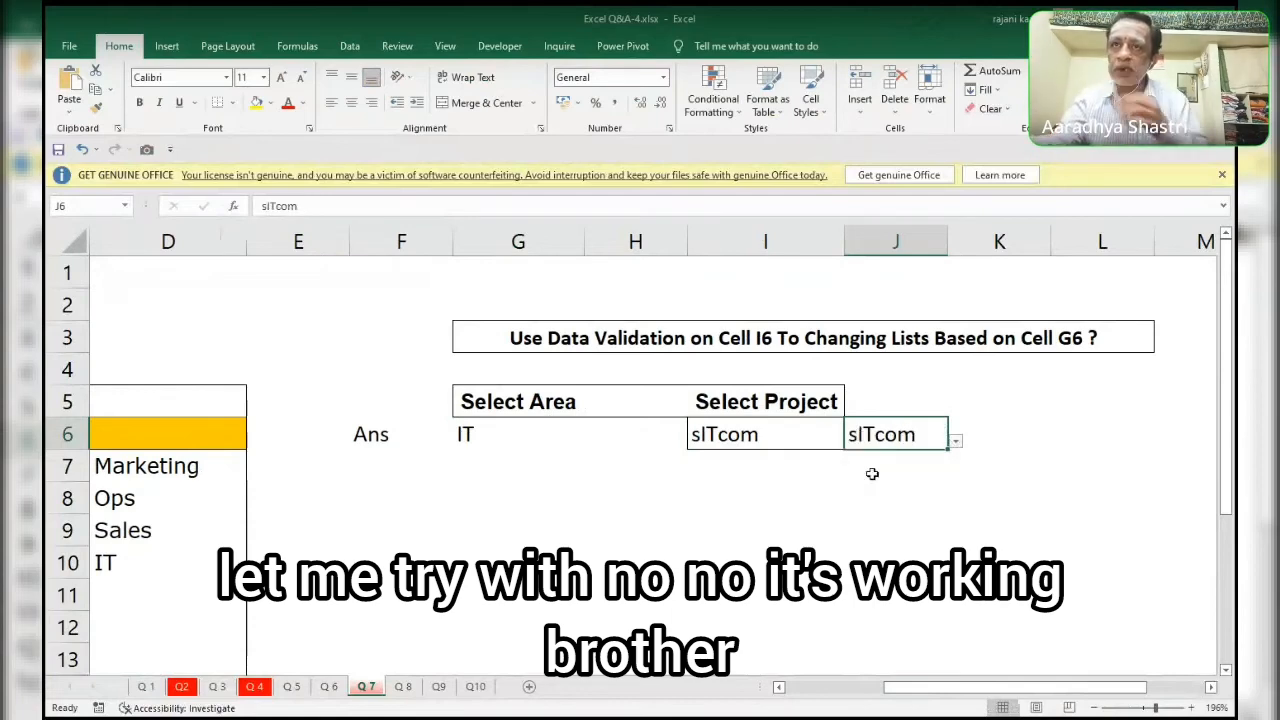
Enter the formula =G6 in H6 and return to the list cell J6.
{"action": "left_click", "coordinate": [511, 432]}
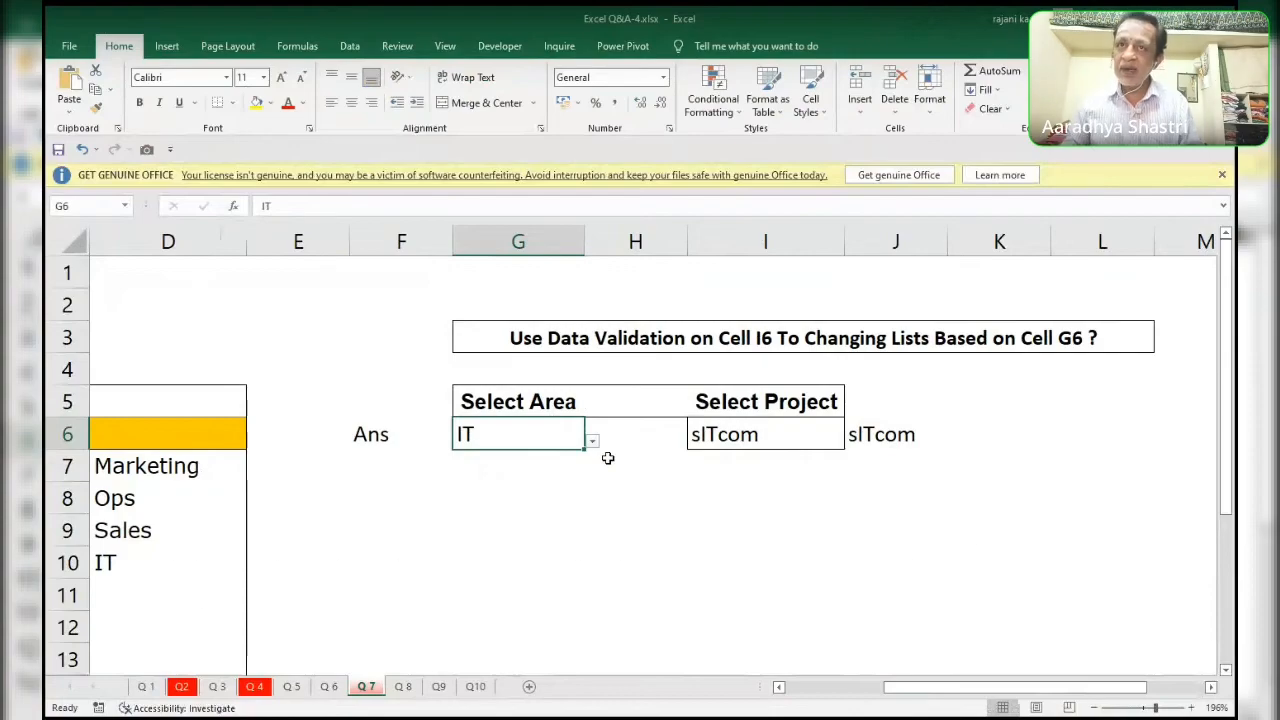
{"action": "left_click", "coordinate": [632, 434]}
{"action": "type", "text": "=G6"}
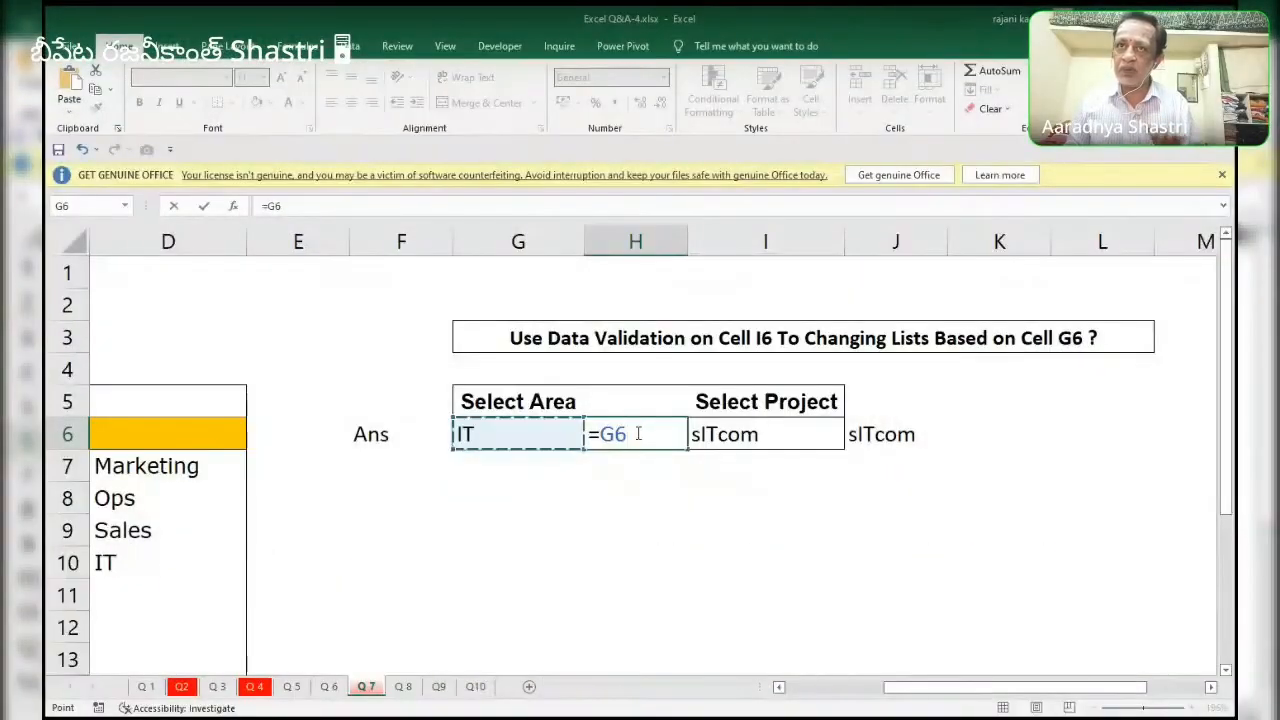
{"action": "key", "text": "Return"}
{"action": "left_click", "coordinate": [637, 433]}
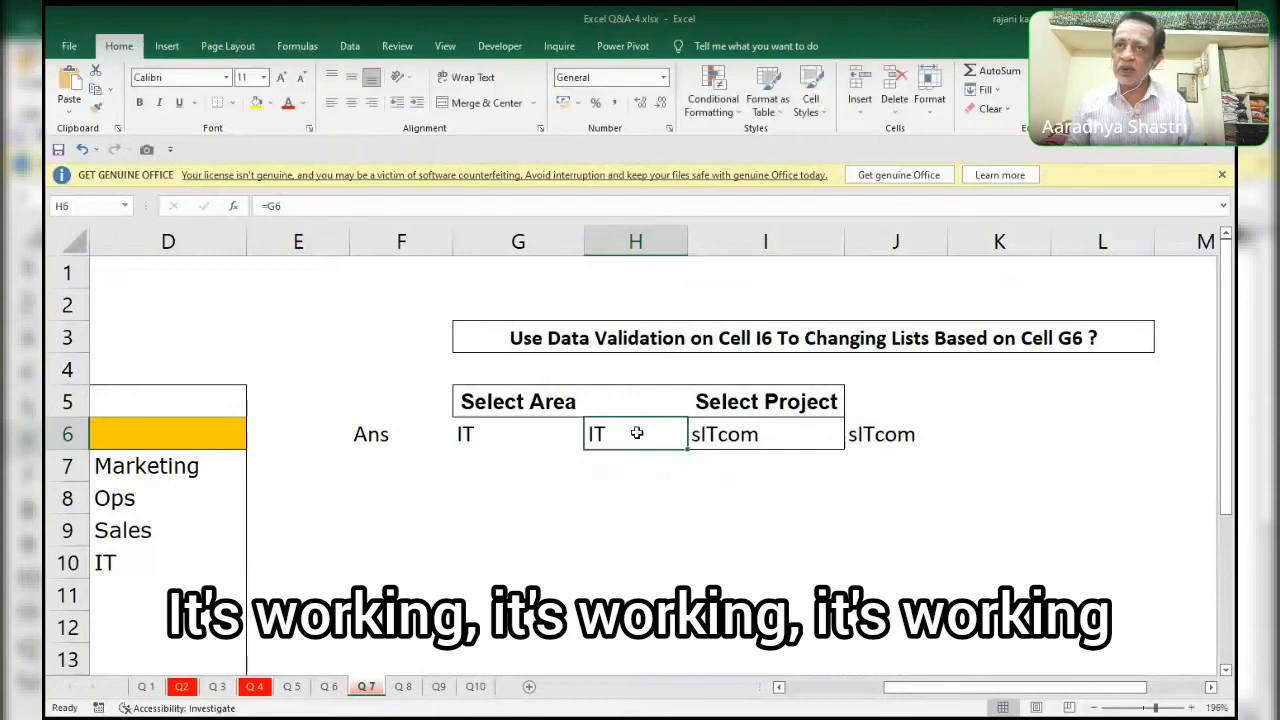
{"action": "key", "text": "Right"}
{"action": "key", "text": "Right"}
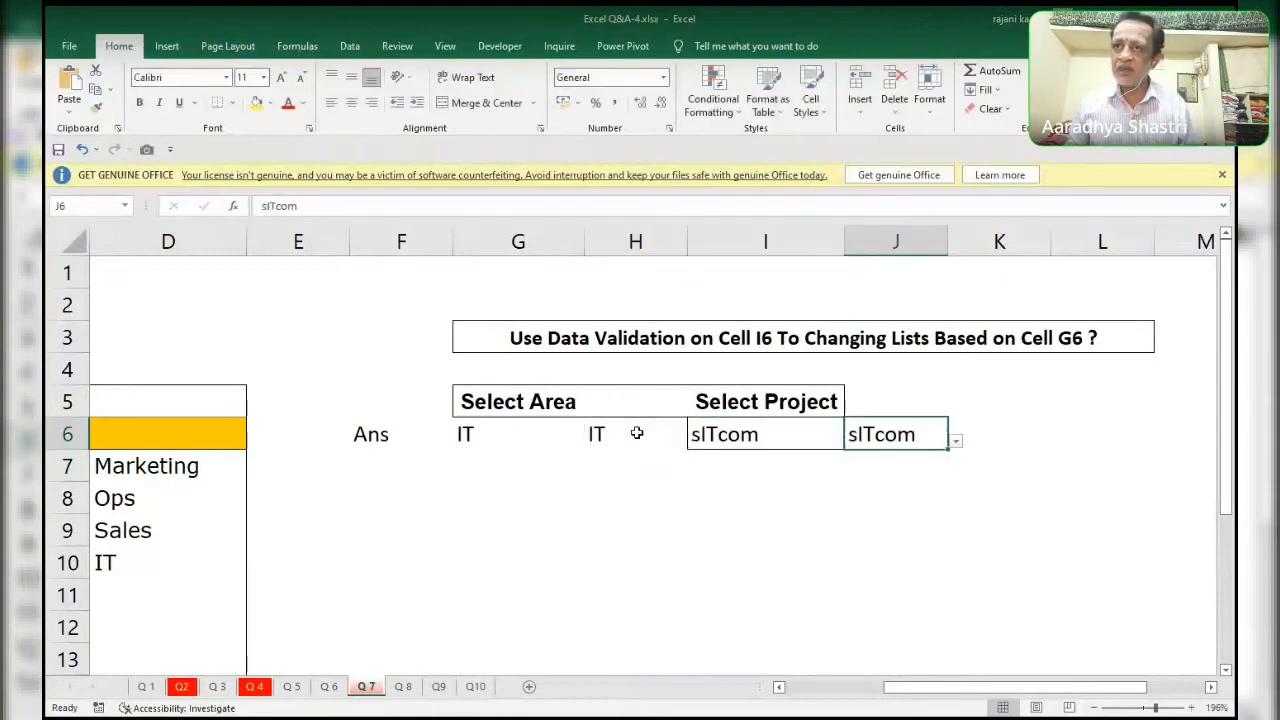
Choose Burrow from the project list in J6.
{"action": "key", "text": "alt+Down"}
{"action": "key", "text": "Up"}
{"action": "key", "text": "Return"}
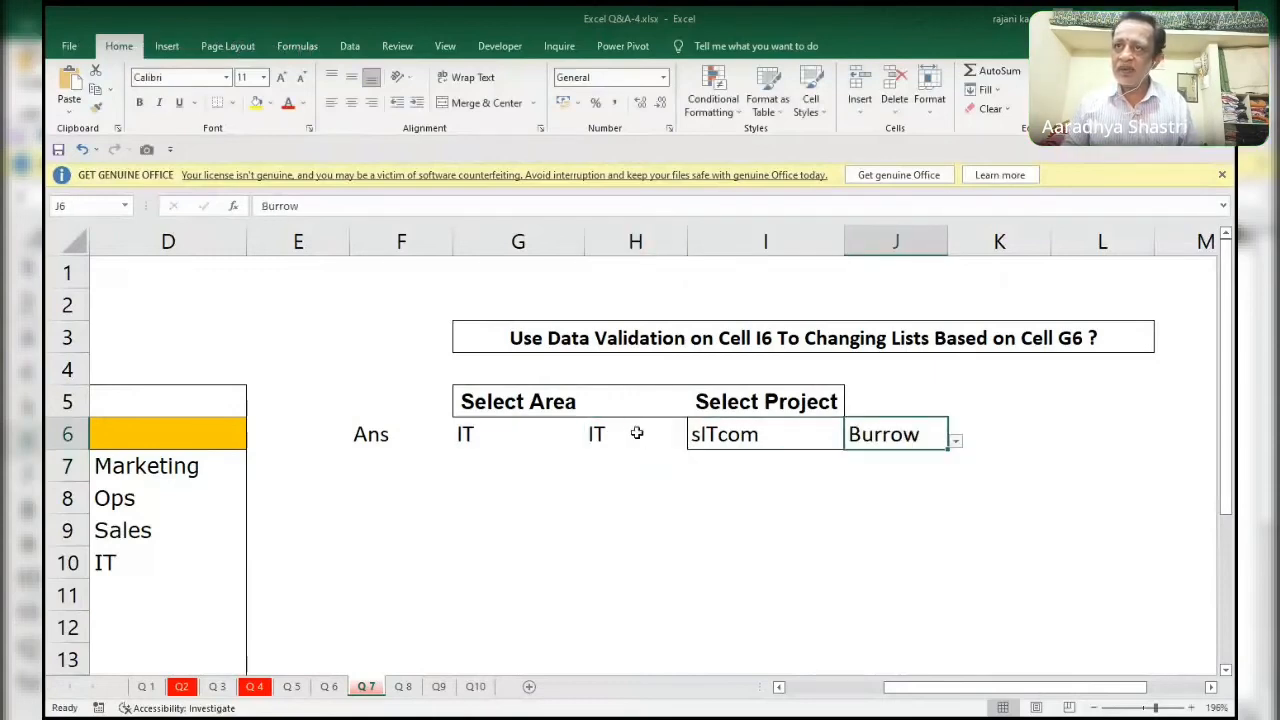
Set the area in G6 to Marketing.
{"action": "key", "text": "Left"}
{"action": "key", "text": "Left"}
{"action": "key", "text": "Left"}
{"action": "key", "text": "Left"}
{"action": "key", "text": "Right"}
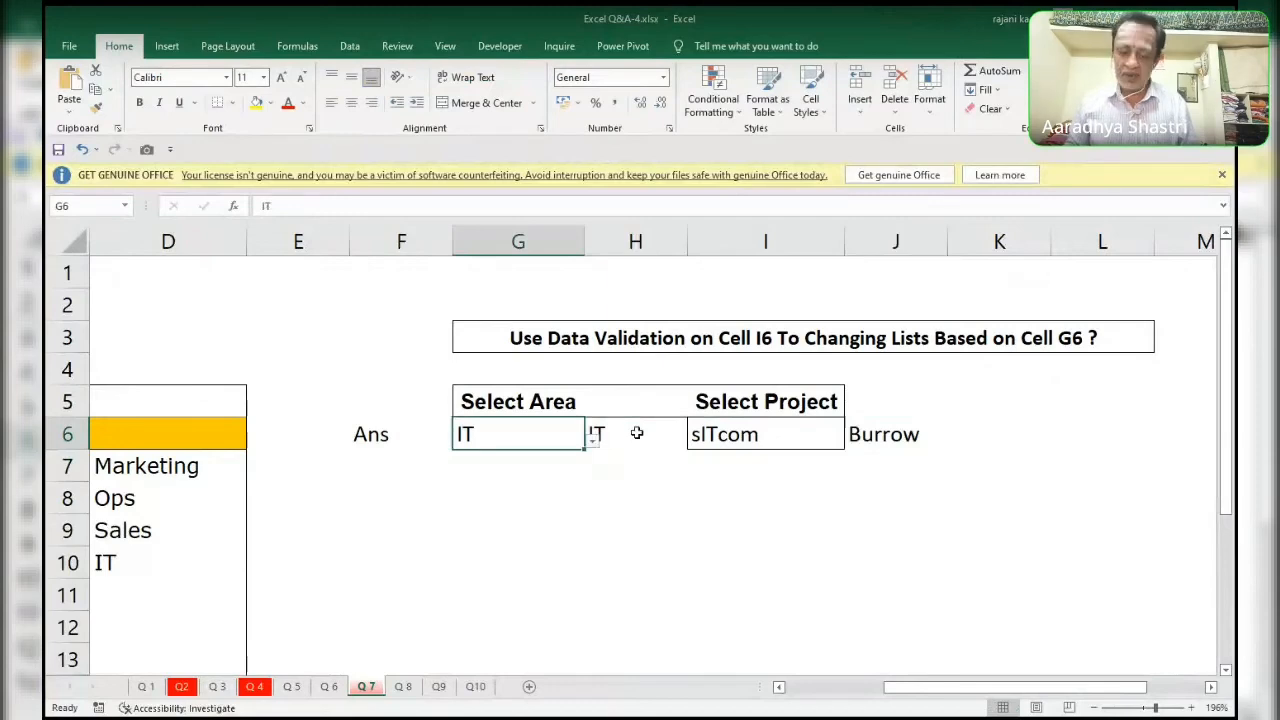
{"action": "key", "text": "F2"}
{"action": "key", "text": "Escape"}
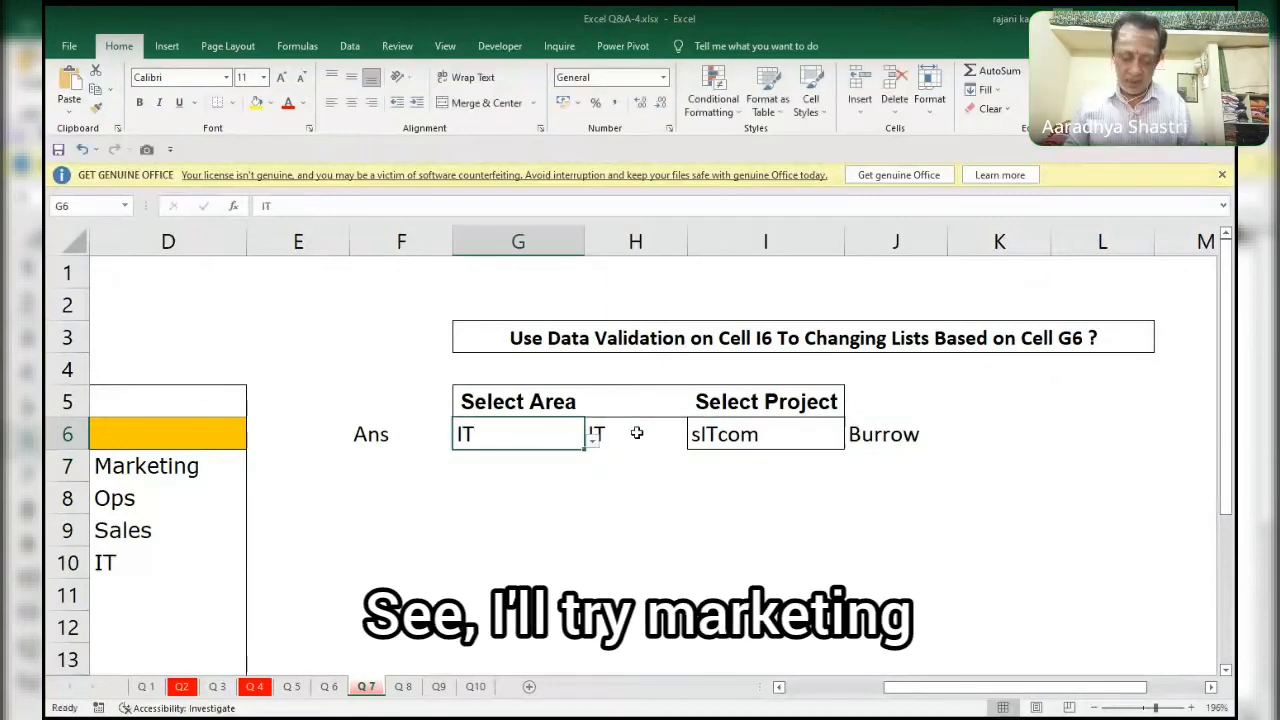
{"action": "key", "text": "alt+Down"}
{"action": "key", "text": "Up"}
{"action": "key", "text": "Up"}
{"action": "key", "text": "Up"}
{"action": "key", "text": "Return"}
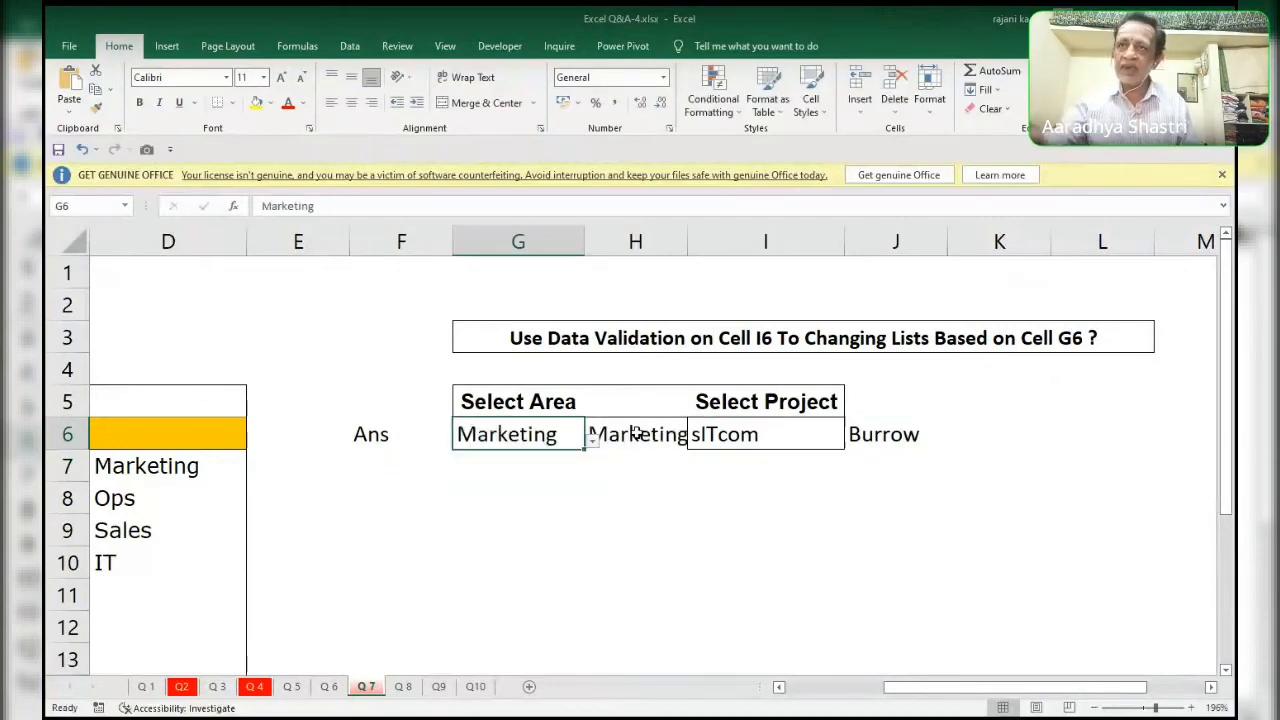
Choose Bingo19x from the project list in I6.
{"action": "left_click", "coordinate": [747, 436]}
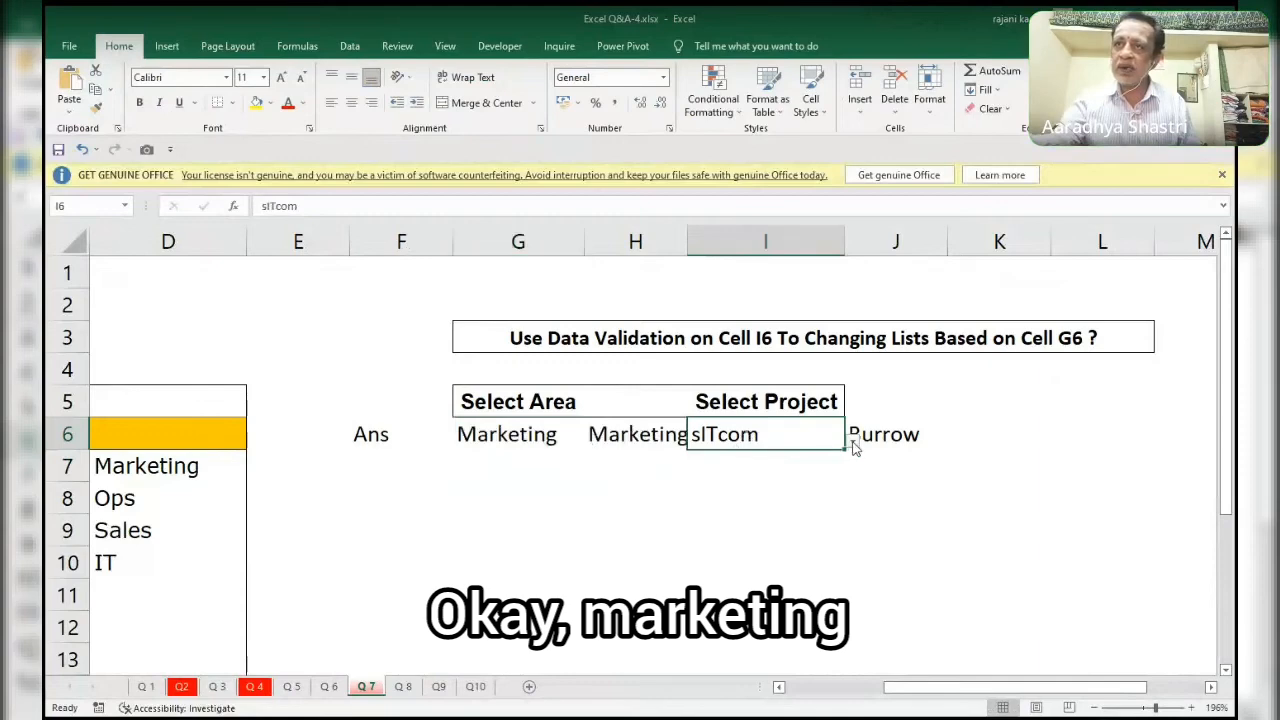
{"action": "left_click", "coordinate": [853, 443]}
{"action": "left_click", "coordinate": [760, 479]}
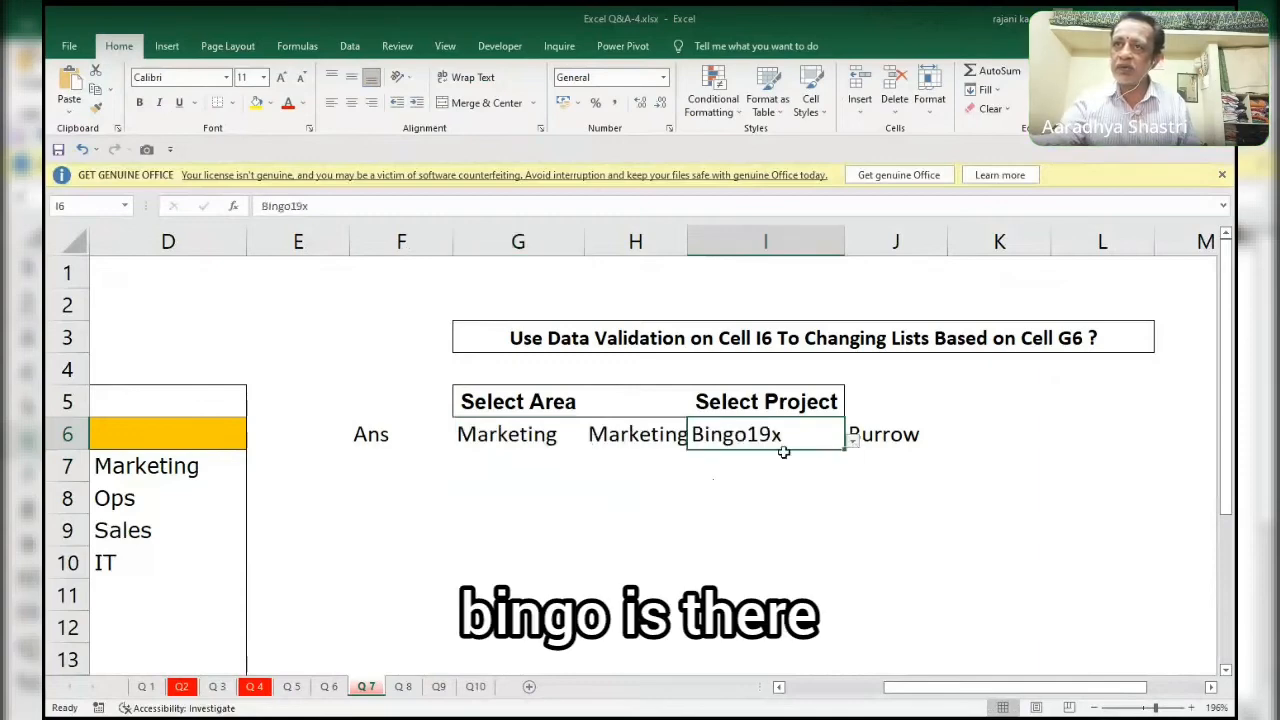
Examine the project list offered in J6 while the area is Marketing.
{"action": "left_click", "coordinate": [906, 434]}
{"action": "left_click", "coordinate": [956, 442]}
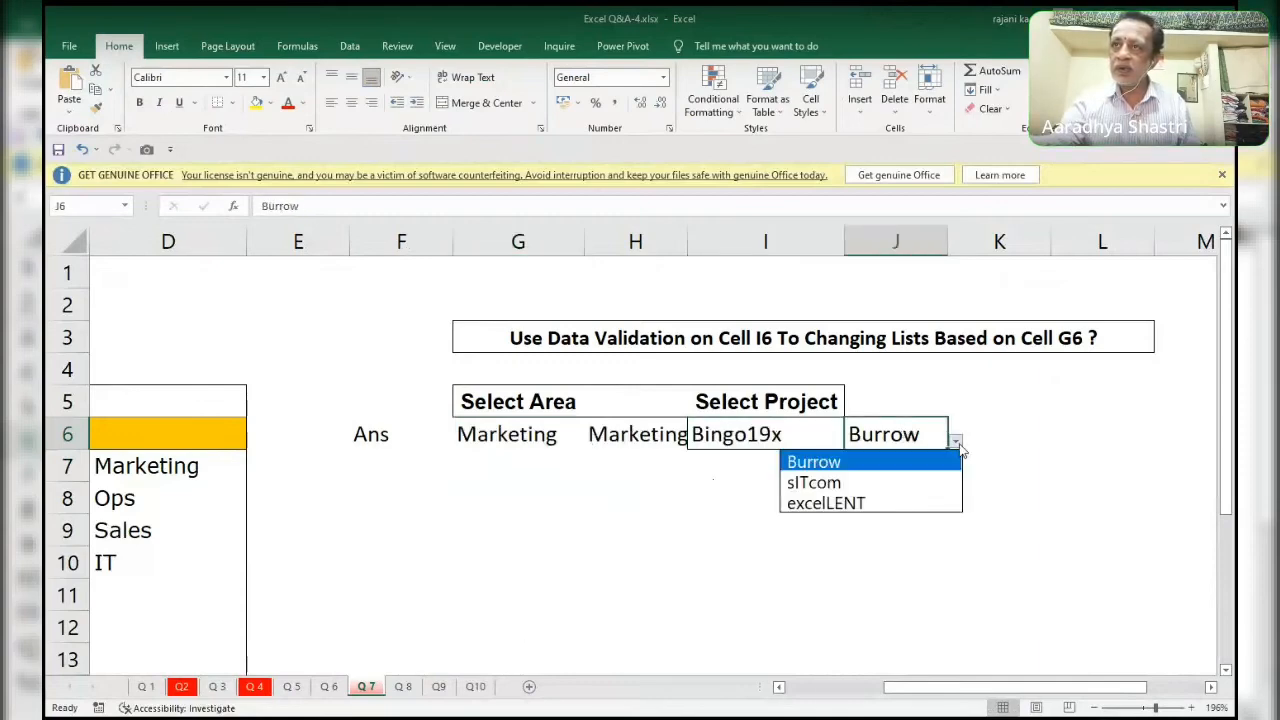
{"action": "left_click", "coordinate": [956, 442]}
{"action": "left_click", "coordinate": [956, 442]}
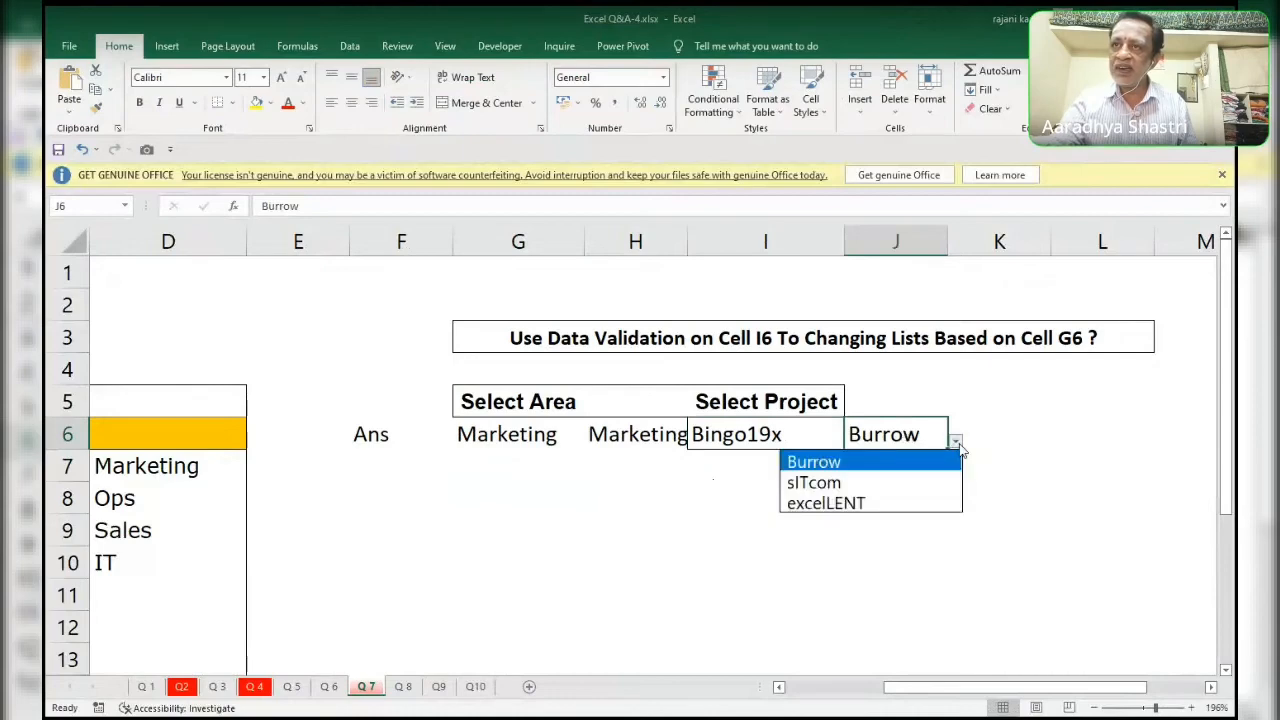
{"action": "left_click", "coordinate": [956, 442]}
{"action": "left_click", "coordinate": [956, 442]}
{"action": "left_click", "coordinate": [958, 444]}
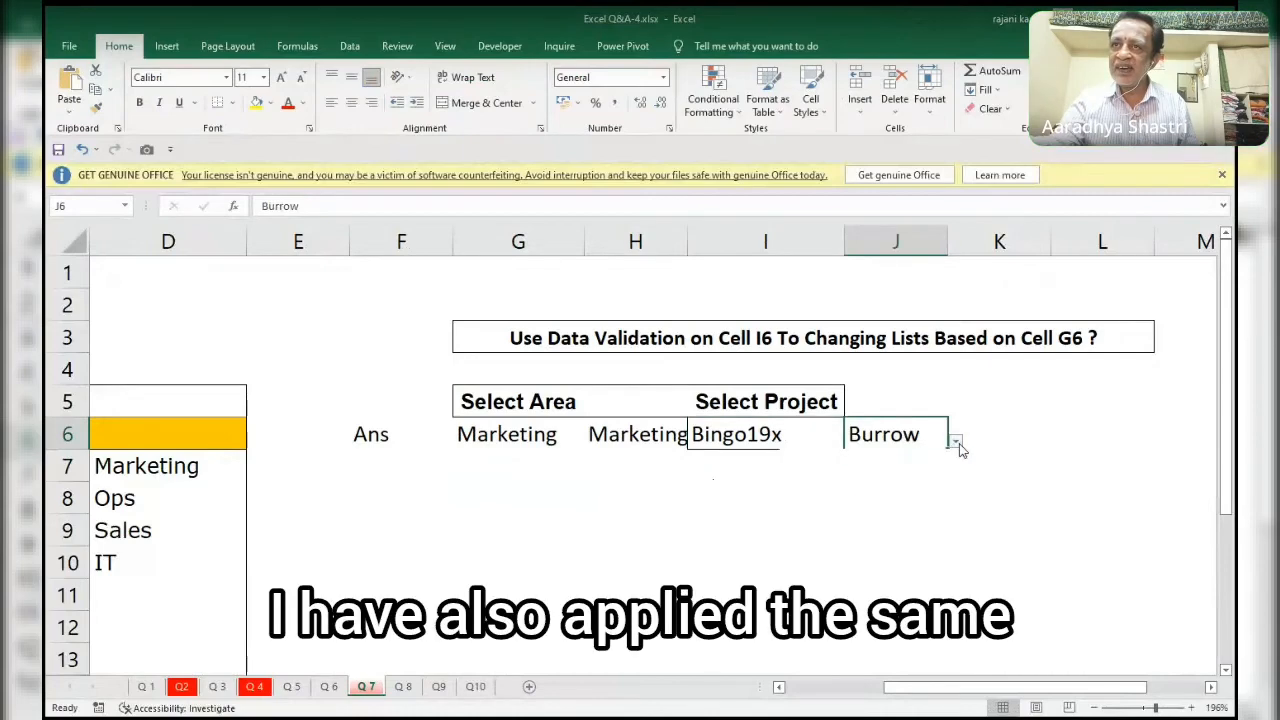
{"action": "left_click", "coordinate": [957, 443]}
{"action": "left_click", "coordinate": [957, 443]}
{"action": "left_click", "coordinate": [957, 443]}
{"action": "left_click", "coordinate": [957, 443]}
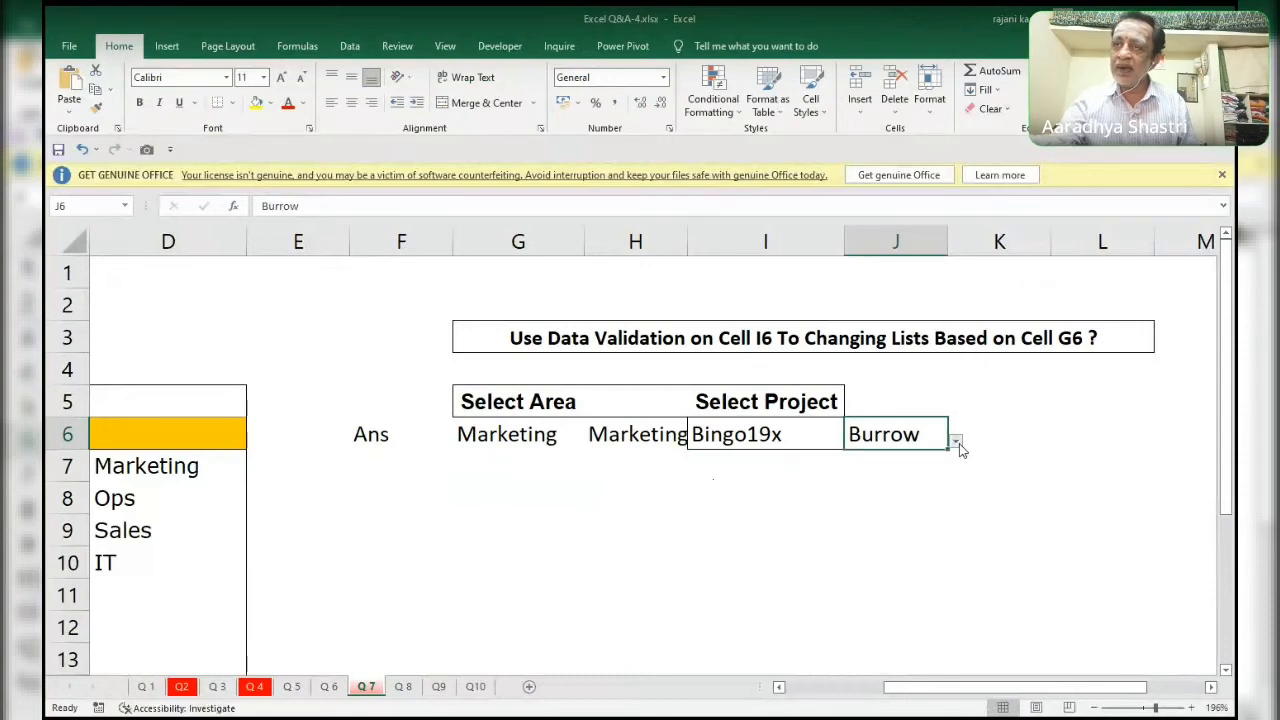
{"action": "left_click", "coordinate": [957, 443]}
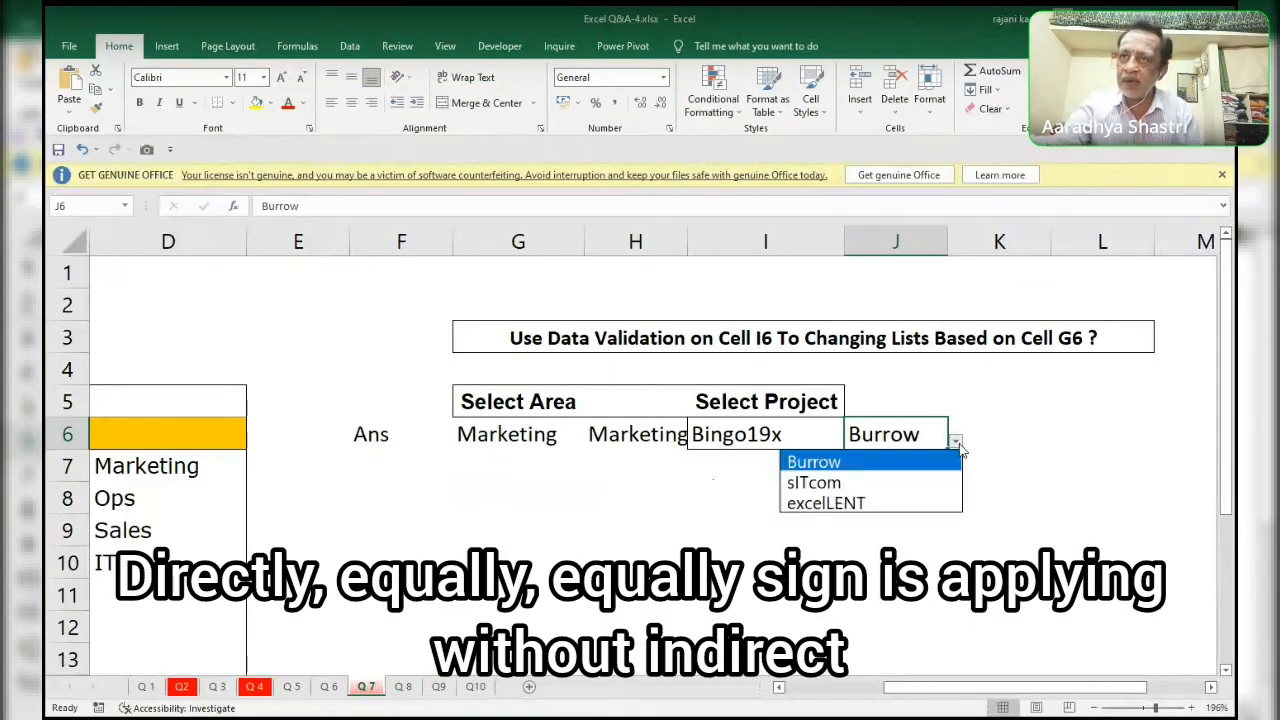
{"action": "left_click", "coordinate": [957, 443]}
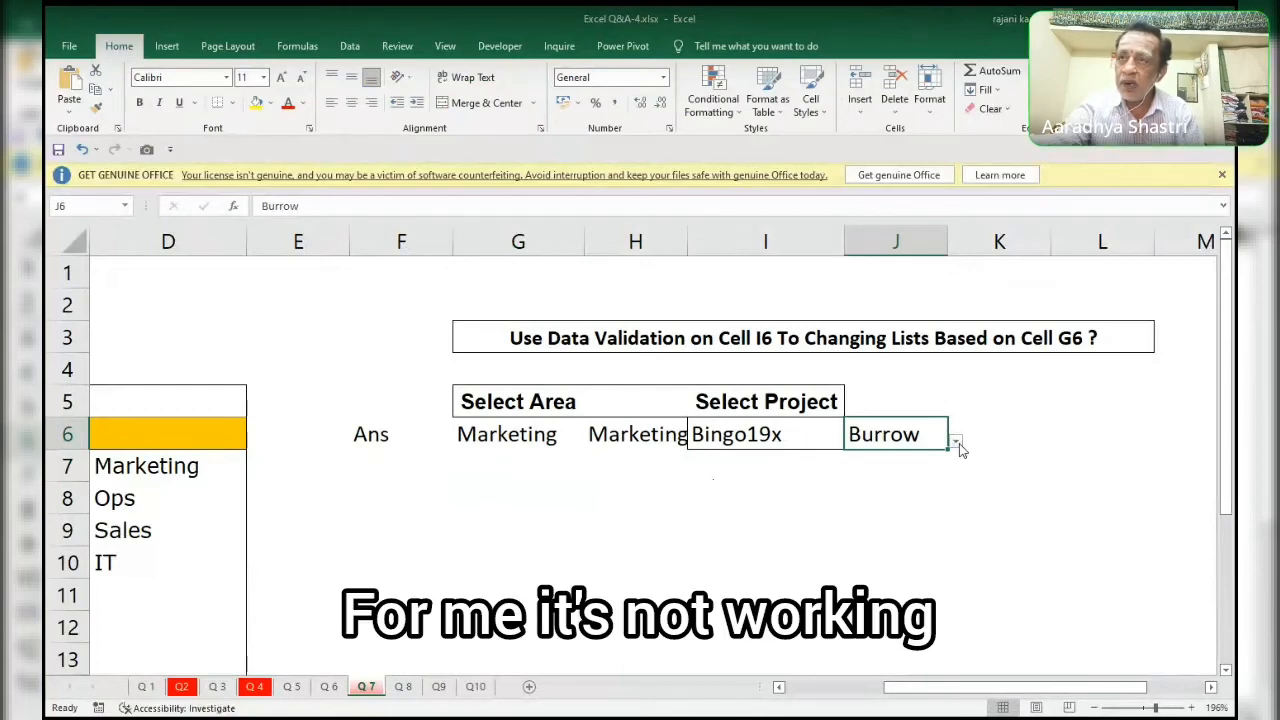
Try the sITcom, Burrow and excelLENT entries in J6, finishing with sITcom selected.
{"action": "left_click", "coordinate": [956, 444]}
{"action": "left_click", "coordinate": [822, 482]}
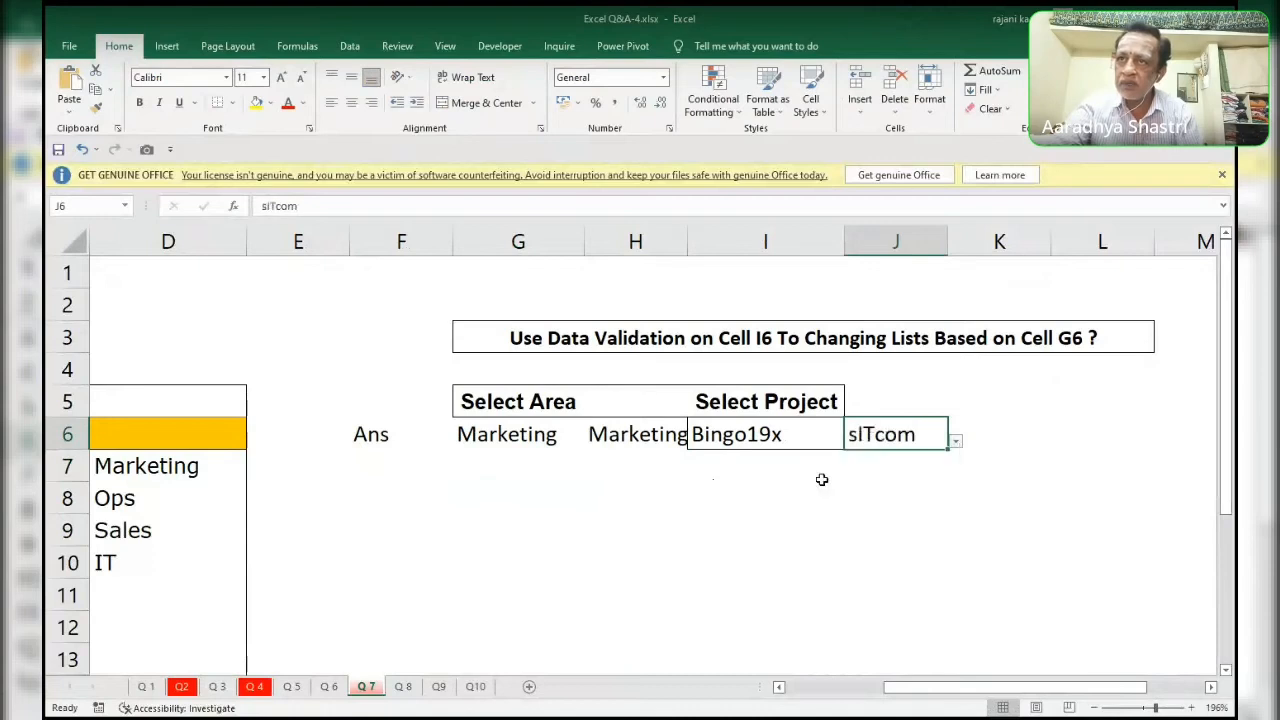
{"action": "left_click", "coordinate": [956, 441]}
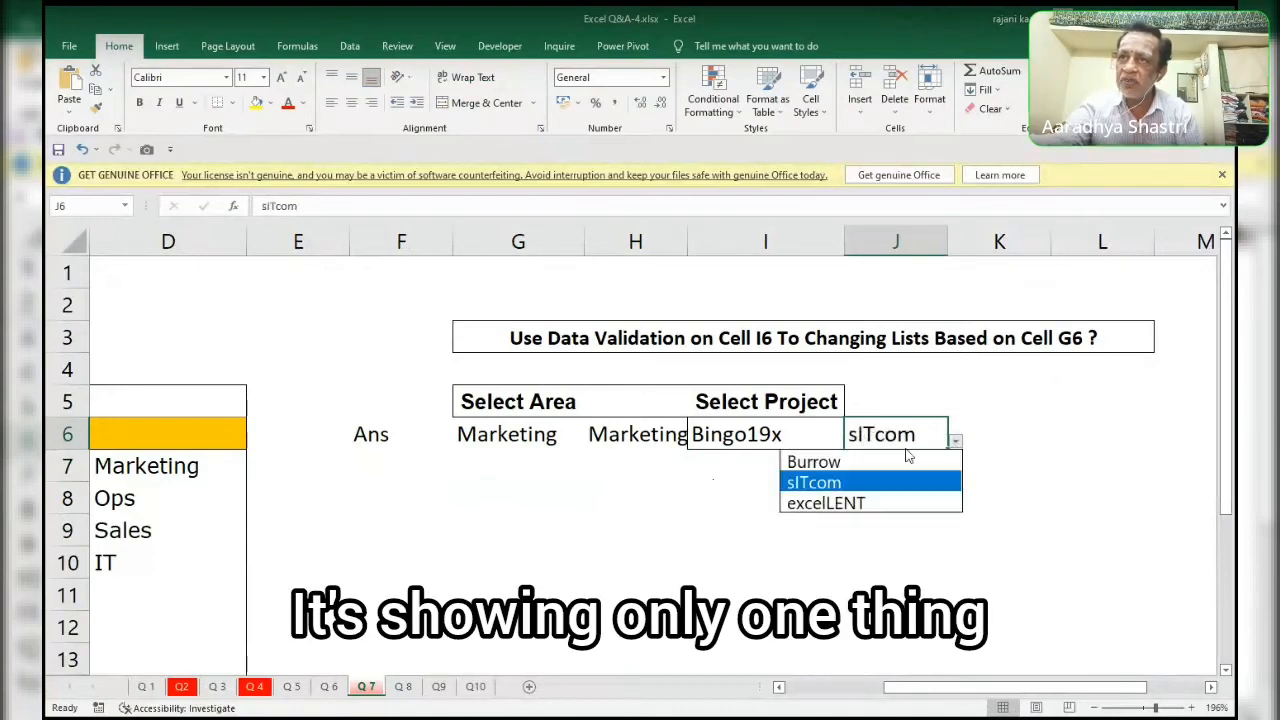
{"action": "left_click", "coordinate": [858, 460]}
{"action": "left_click", "coordinate": [956, 441]}
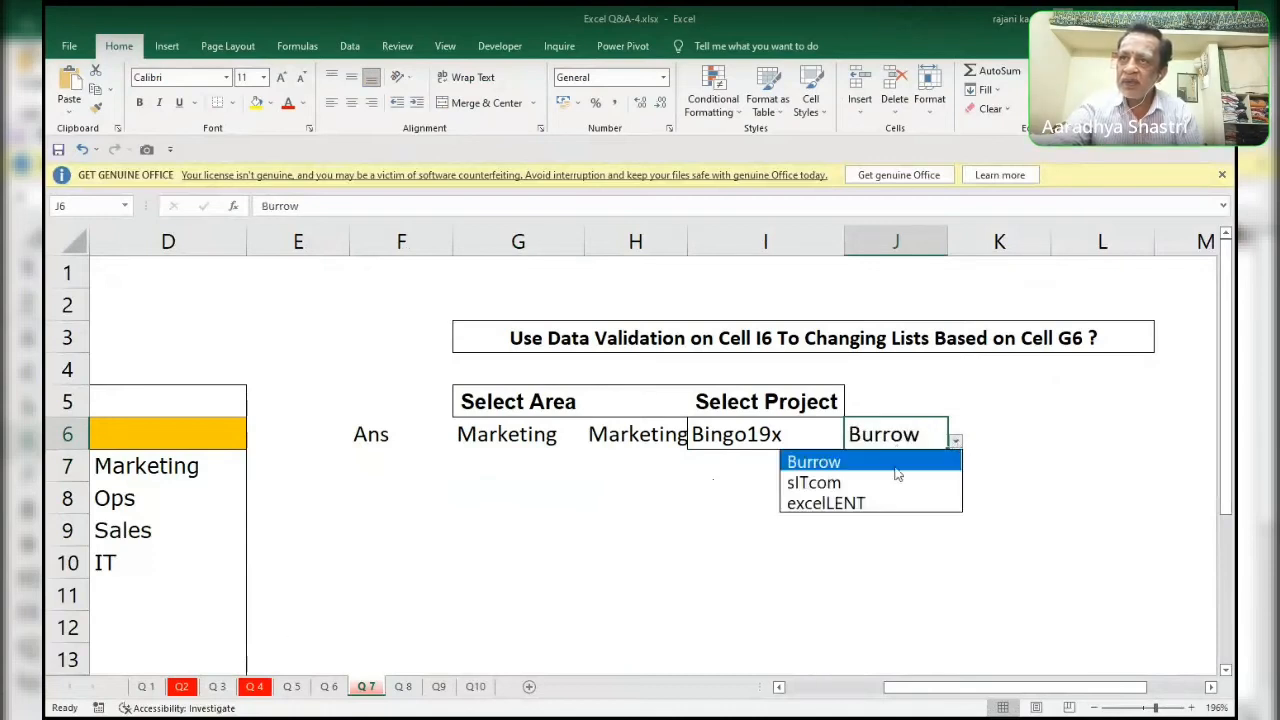
{"action": "left_click", "coordinate": [850, 497]}
{"action": "left_click", "coordinate": [956, 441]}
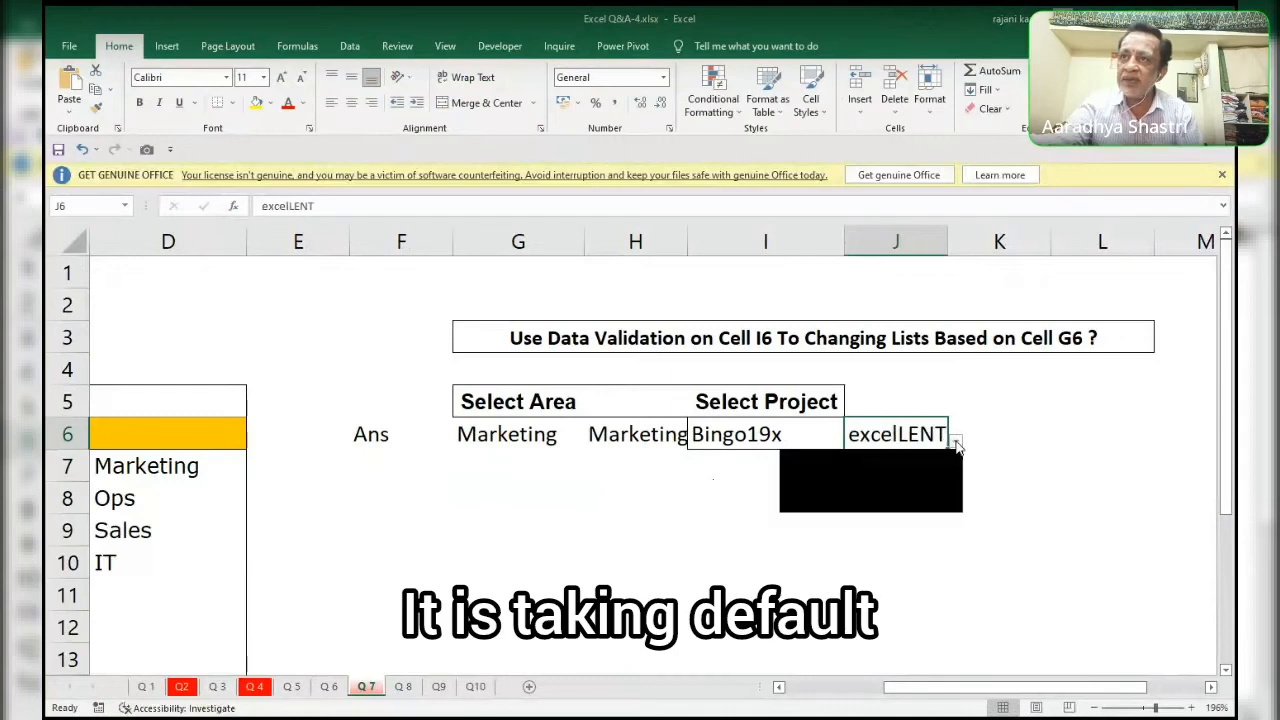
{"action": "left_click", "coordinate": [855, 462]}
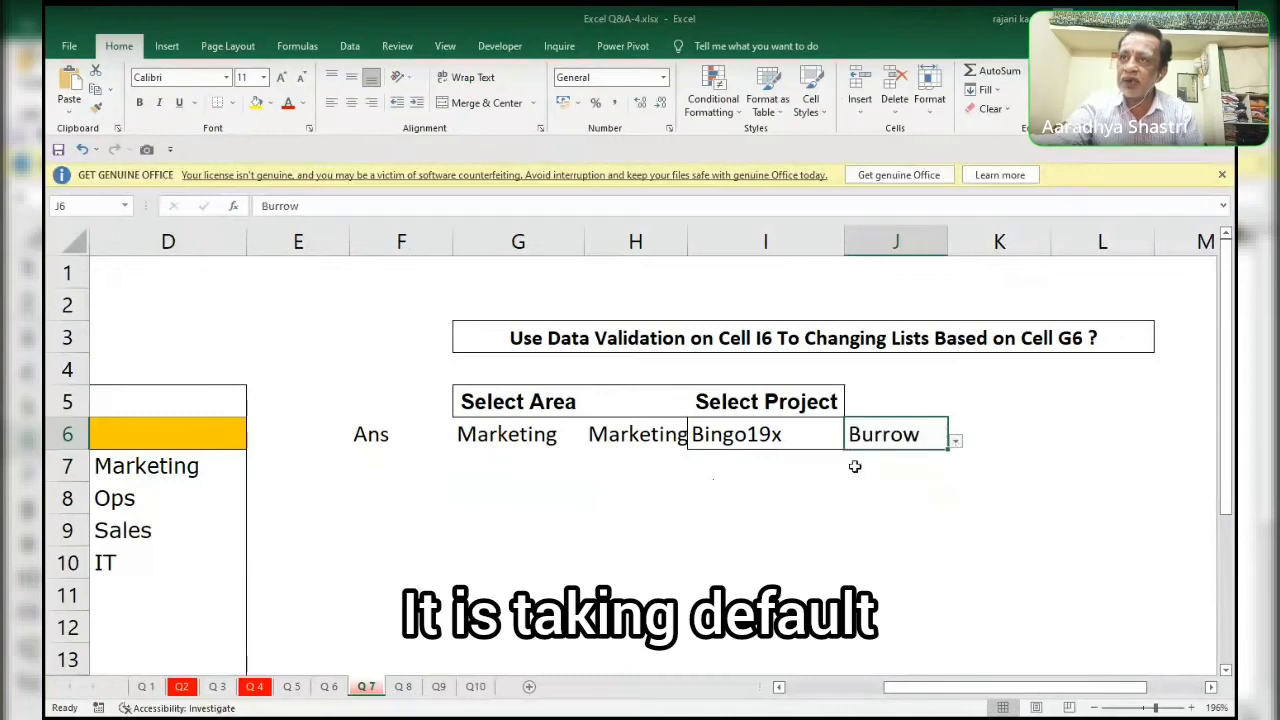
{"action": "left_click", "coordinate": [956, 441]}
{"action": "left_click", "coordinate": [855, 461]}
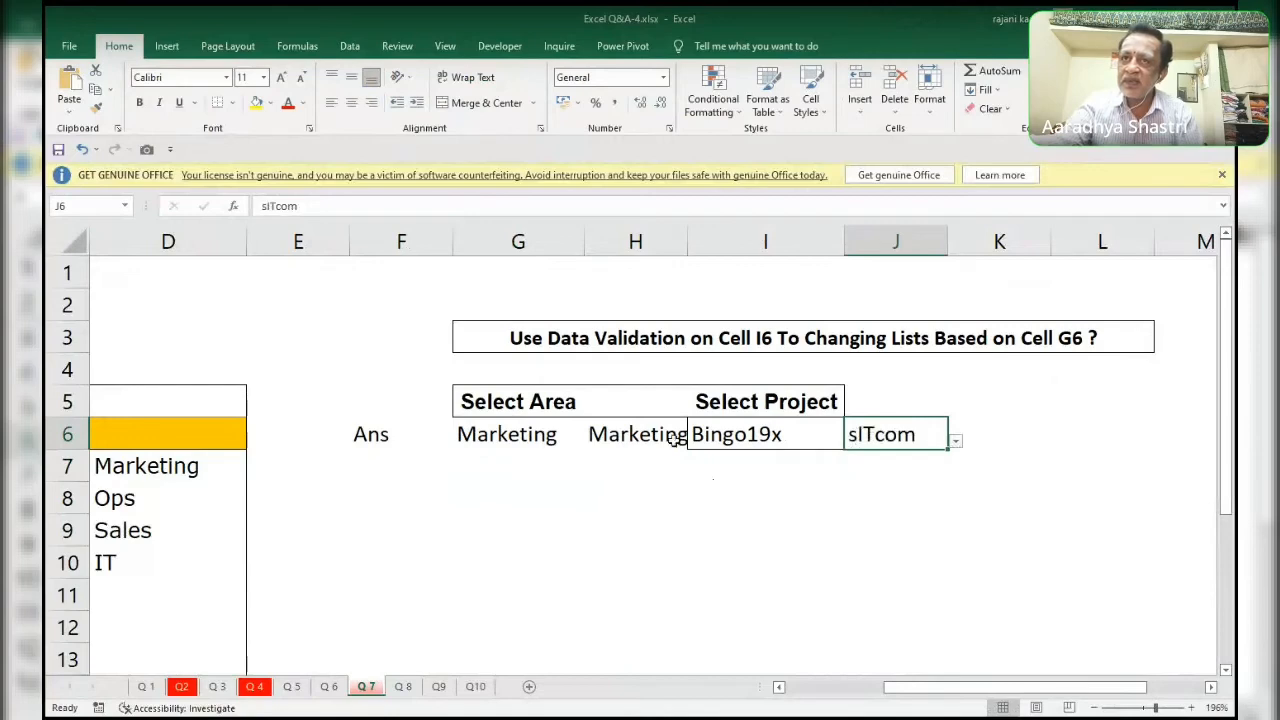
Set the area in G6 to IT and choose sITcom from the project list in I6.
{"action": "left_click", "coordinate": [553, 436]}
{"action": "left_click", "coordinate": [592, 440]}
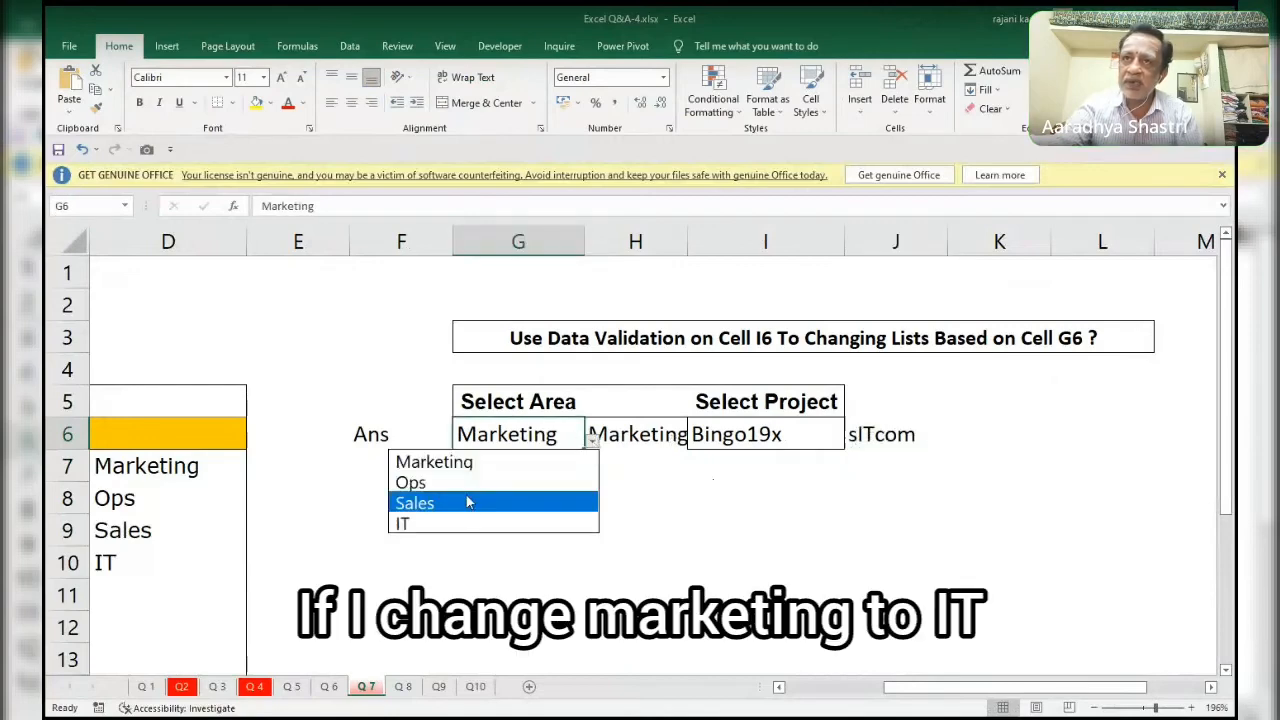
{"action": "left_click", "coordinate": [466, 522]}
{"action": "left_click", "coordinate": [760, 434]}
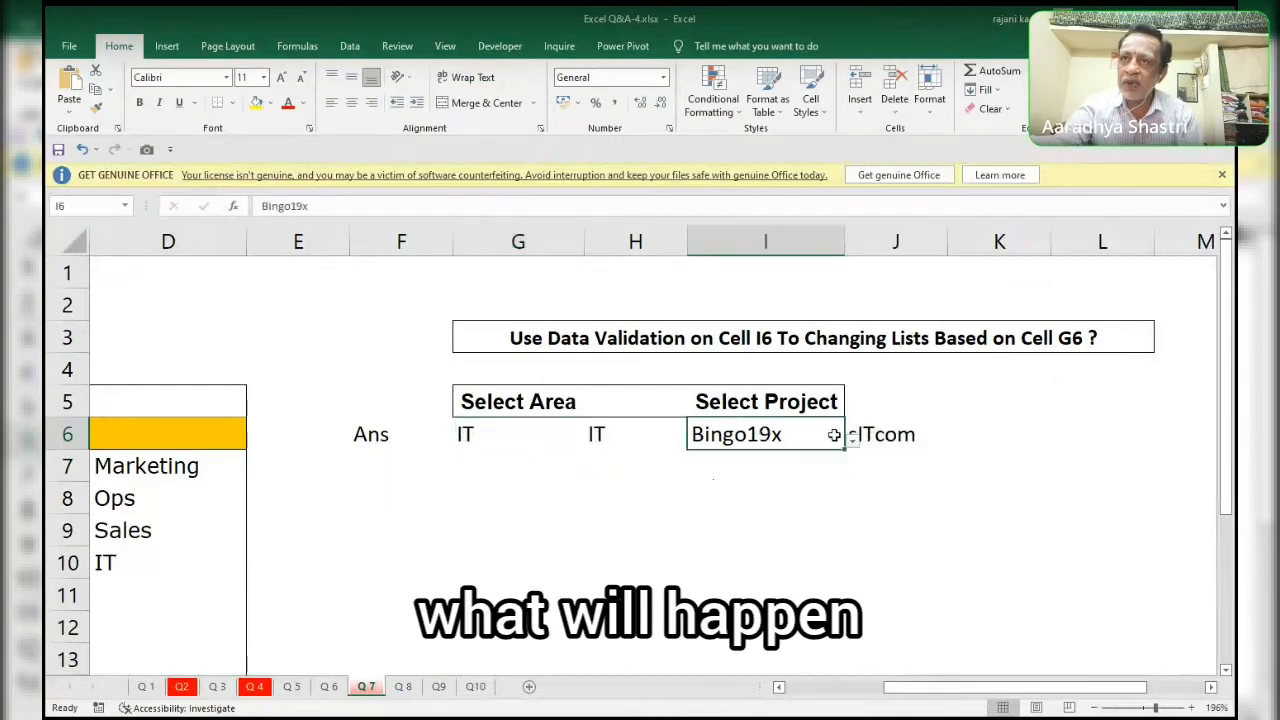
{"action": "left_click", "coordinate": [852, 440]}
{"action": "left_click", "coordinate": [686, 482]}
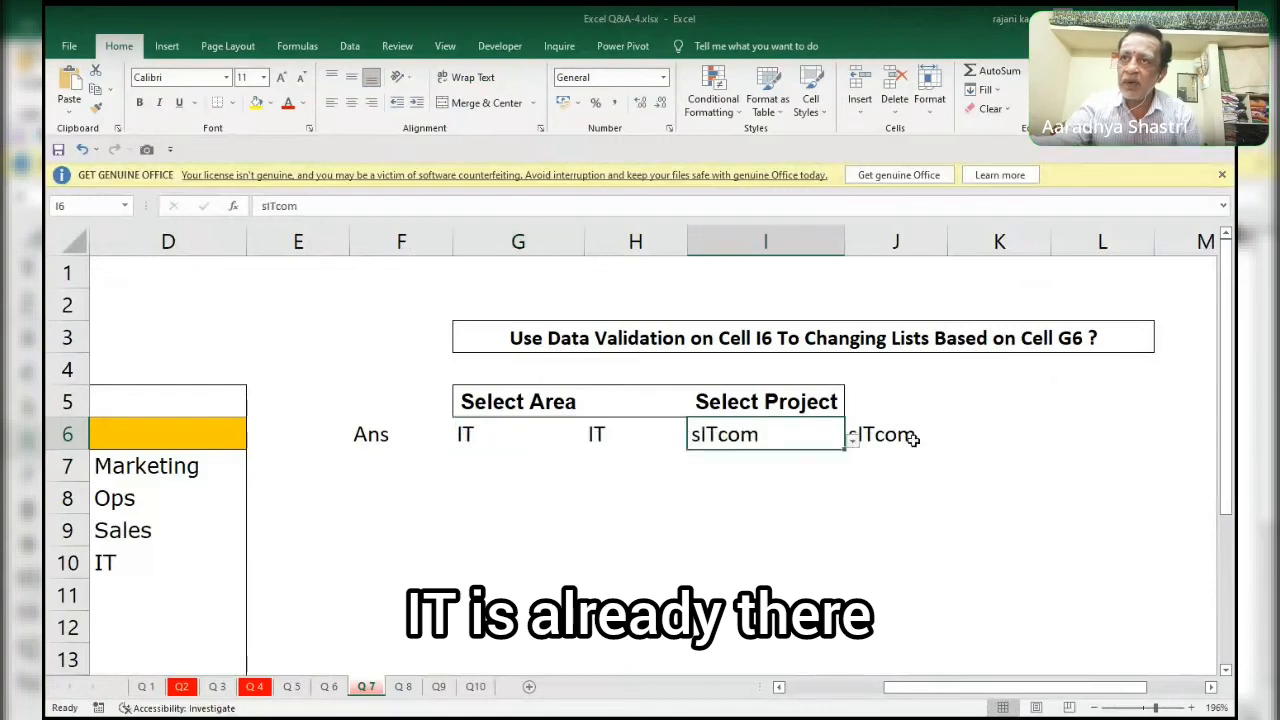
Set the area in G6 to Ops and choose KarmicOn from the project list in I6.
{"action": "left_click", "coordinate": [481, 435]}
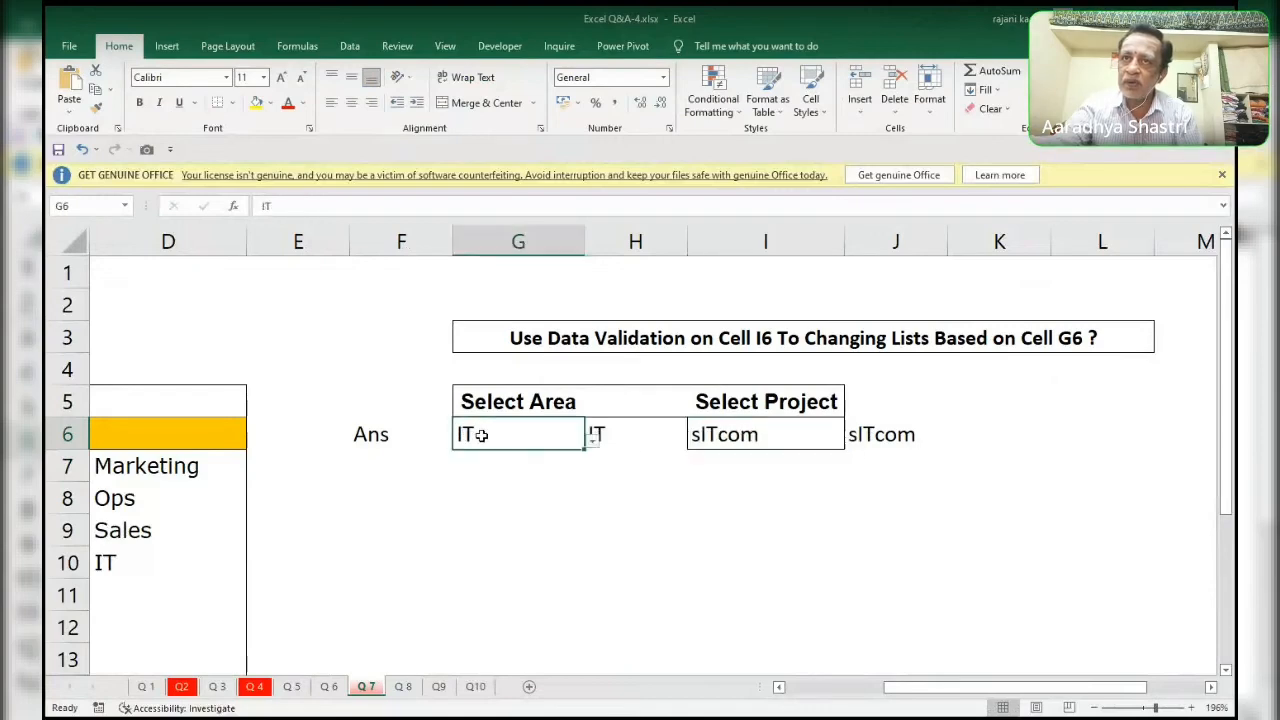
{"action": "left_click", "coordinate": [592, 440]}
{"action": "left_click", "coordinate": [410, 482]}
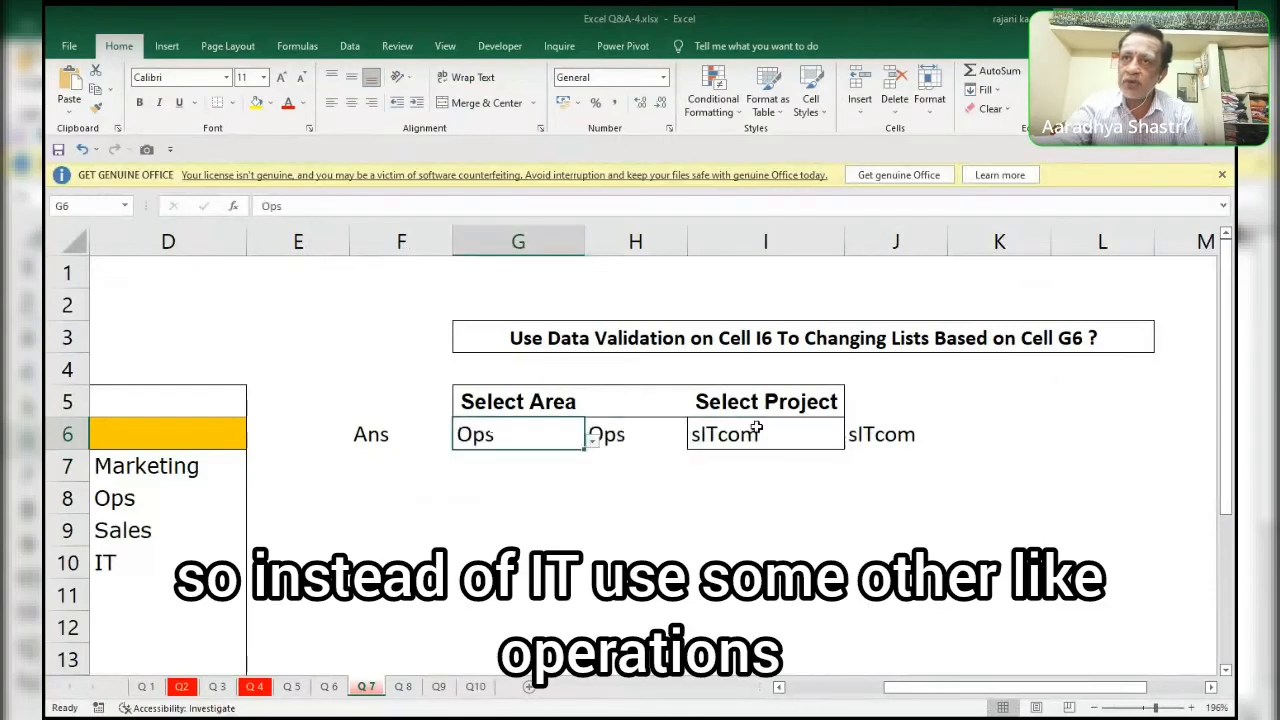
{"action": "left_click", "coordinate": [756, 434]}
{"action": "left_click", "coordinate": [853, 440]}
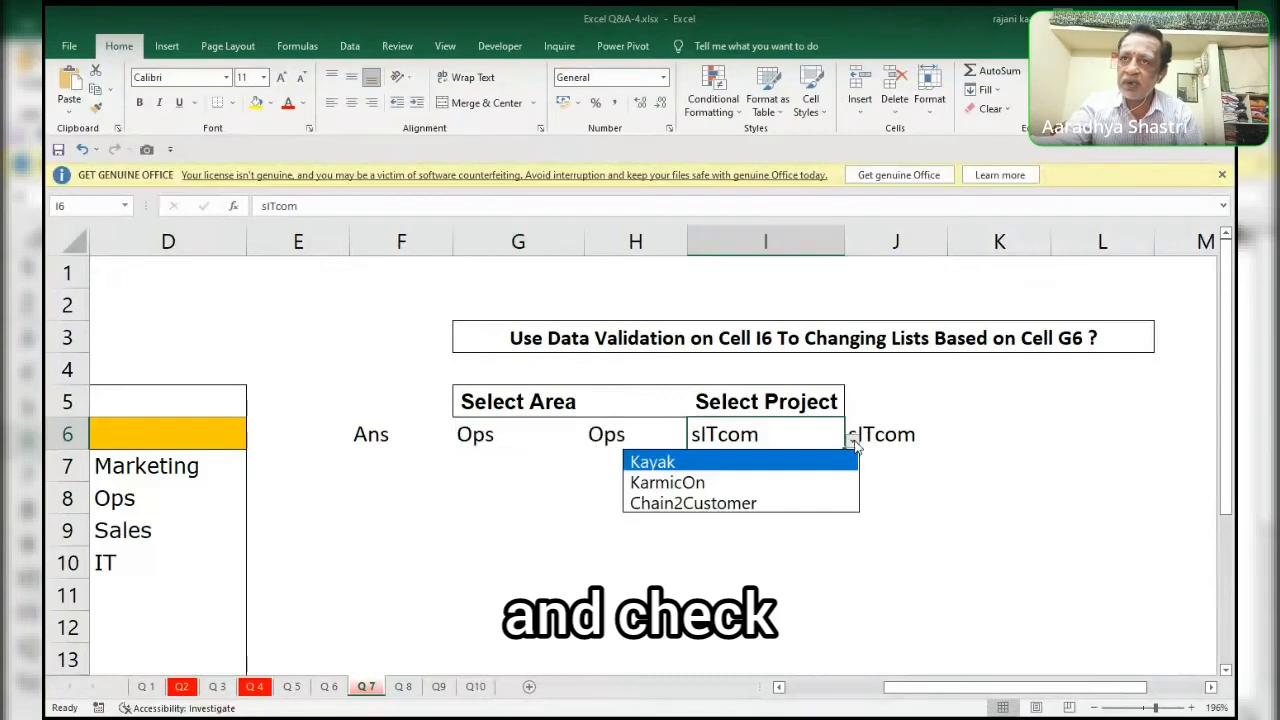
{"action": "left_click", "coordinate": [706, 484]}
Check the entries of the project list in J6 under Ops without changing the selection.
{"action": "key", "text": "Right"}
{"action": "key", "text": "Right"}
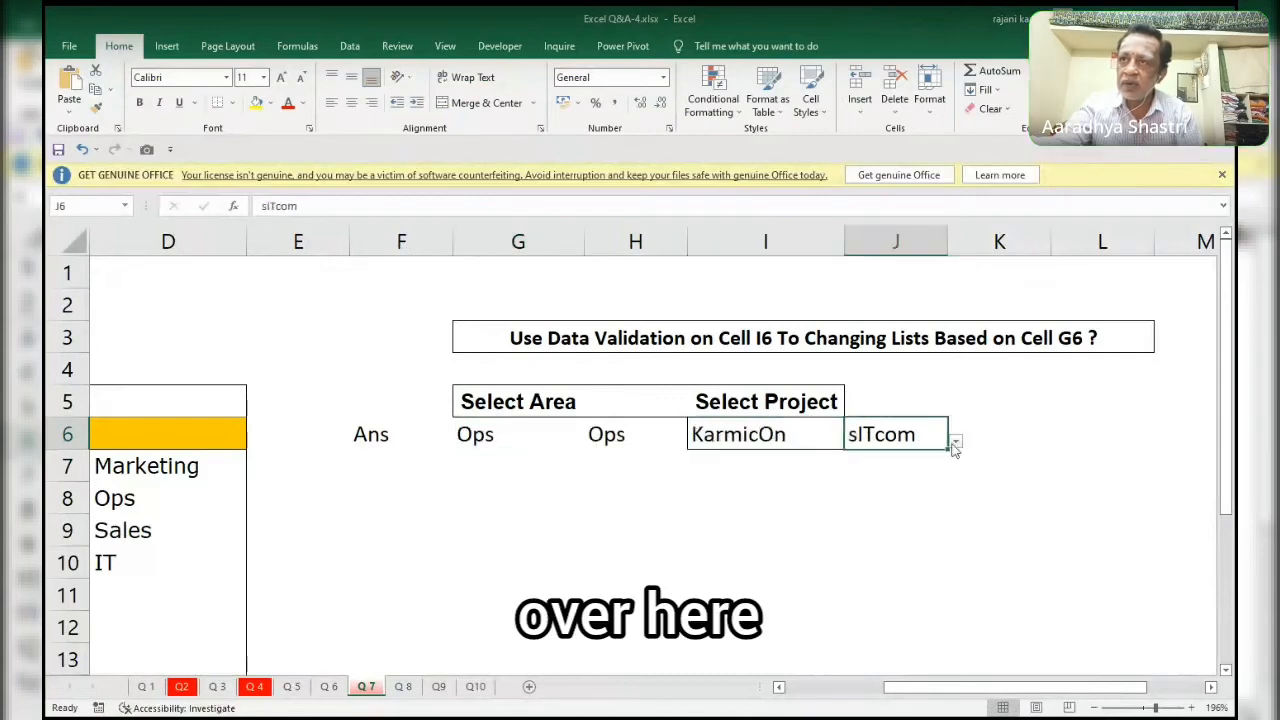
{"action": "left_click", "coordinate": [912, 437]}
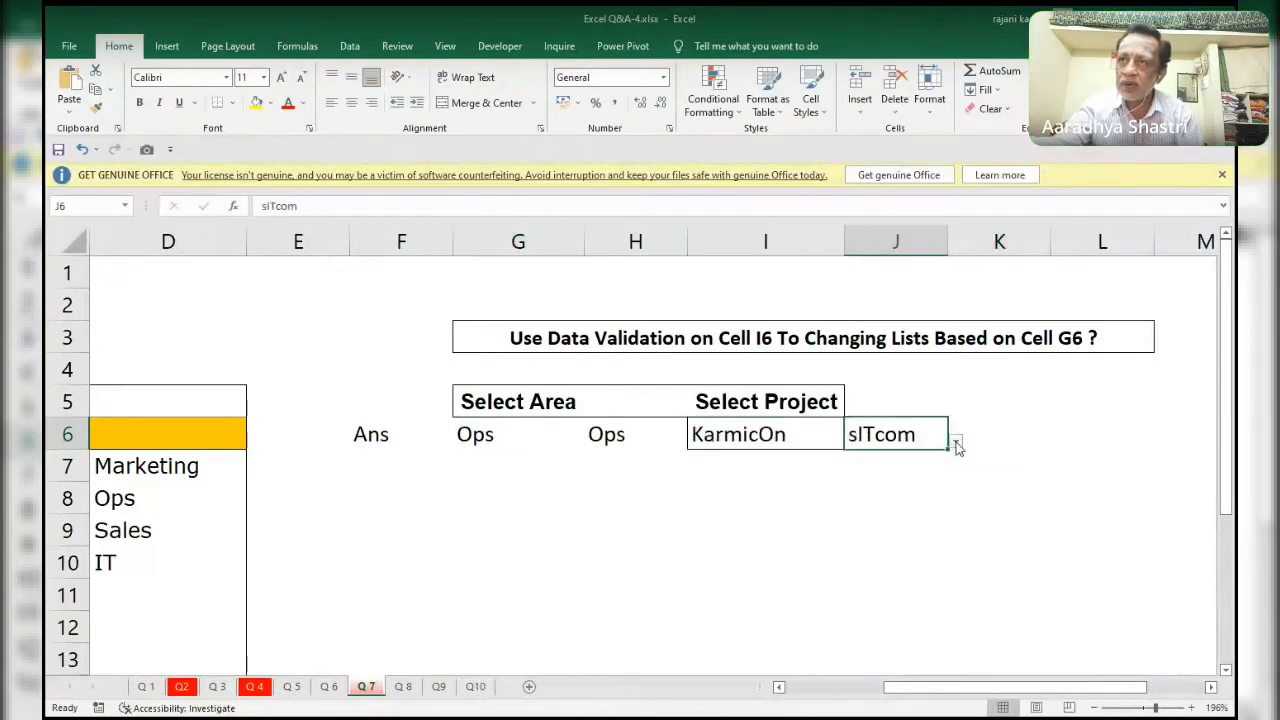
{"action": "left_click", "coordinate": [955, 443]}
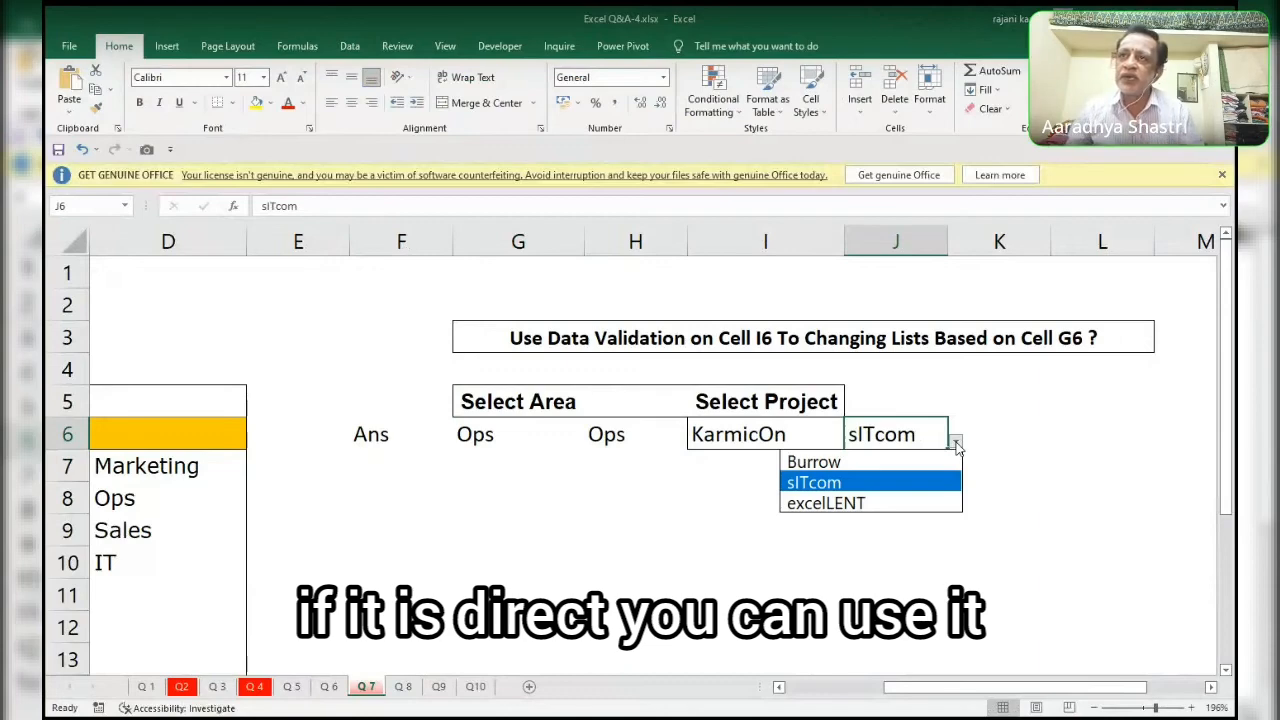
{"action": "key", "text": "Up"}
{"action": "key", "text": "Down"}
{"action": "key", "text": "Down"}
{"action": "key", "text": "Escape"}
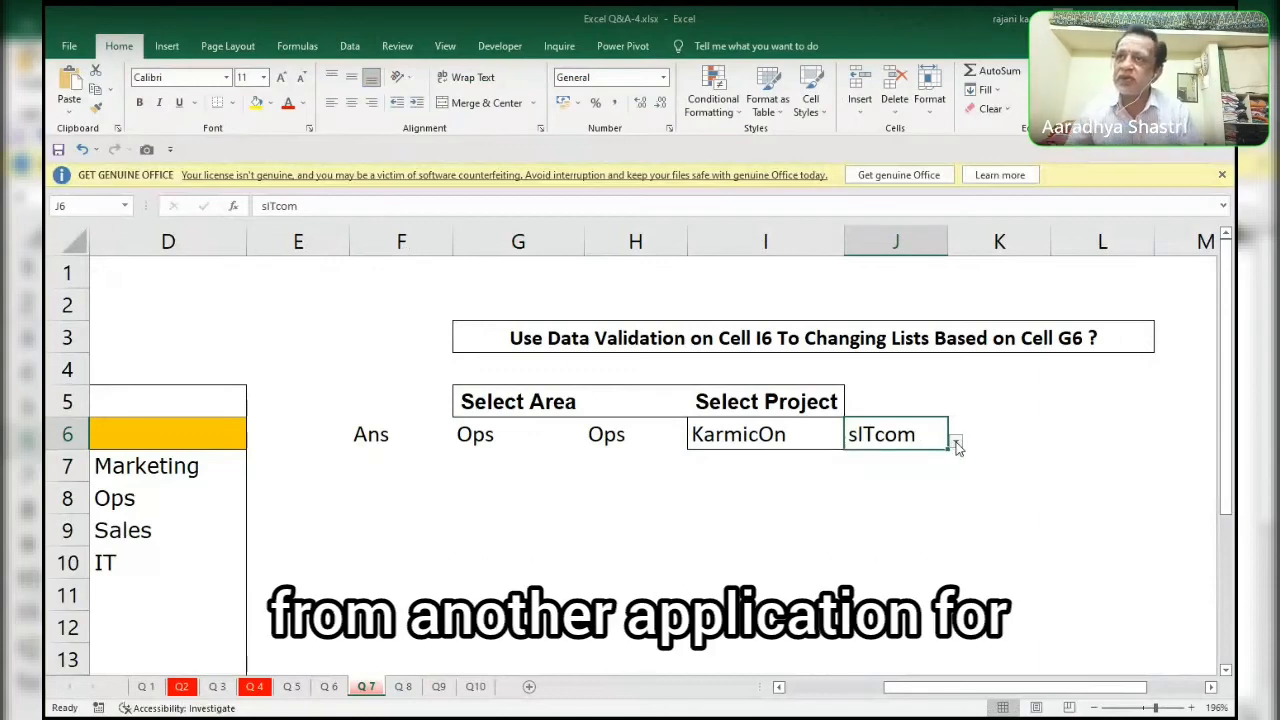
View the defined names available for a formula in K6, leaving the cell empty.
{"action": "left_click", "coordinate": [956, 441]}
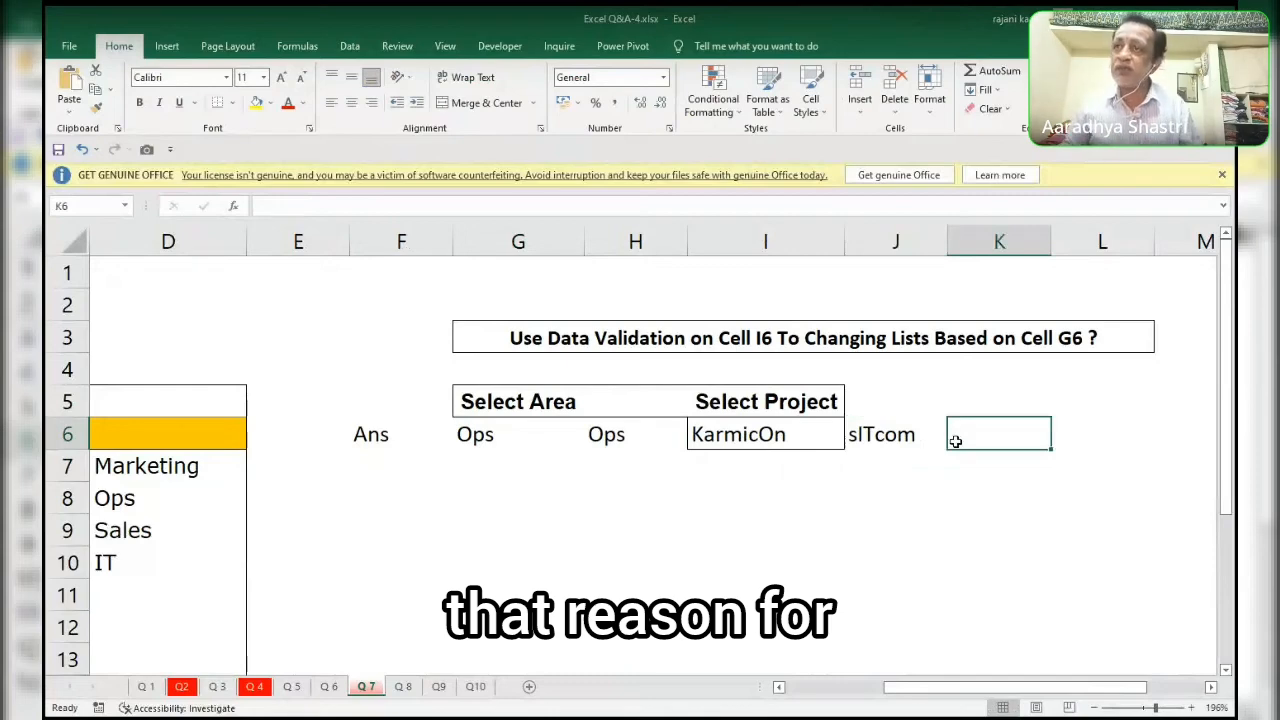
{"action": "type", "text": "="}
{"action": "key", "text": "F3"}
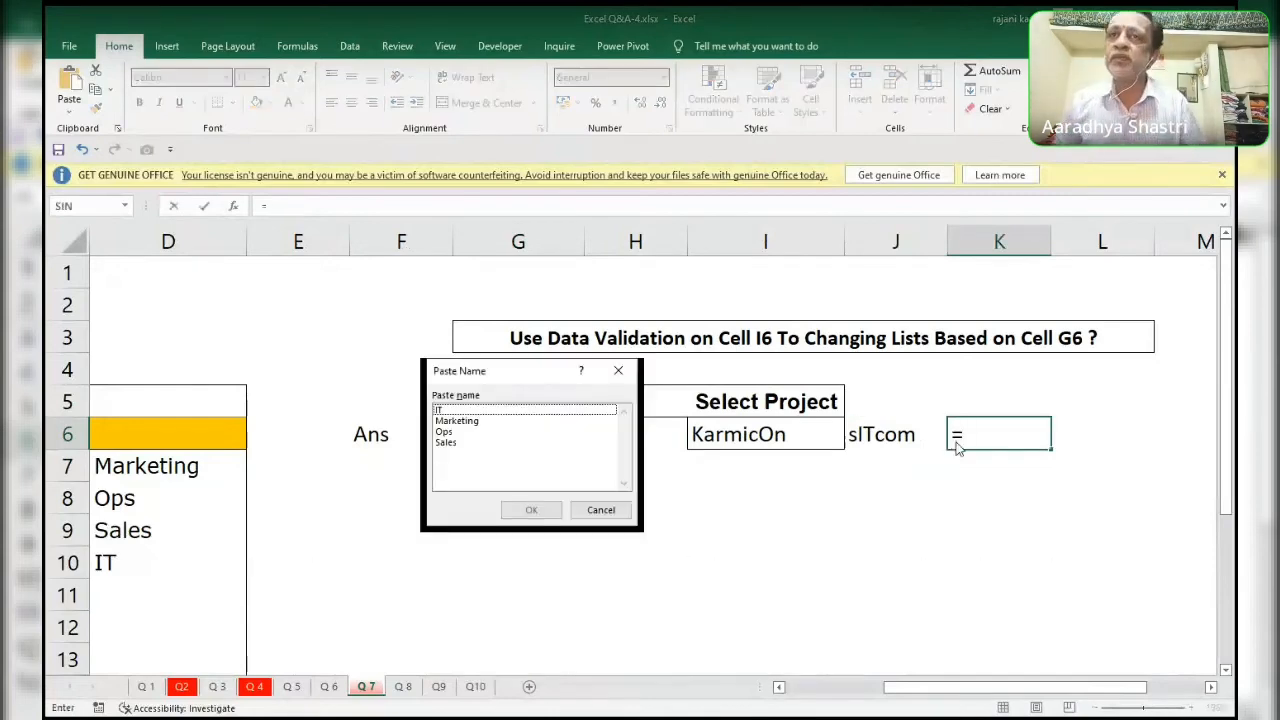
{"action": "key", "text": "Escape"}
{"action": "key", "text": "Escape"}
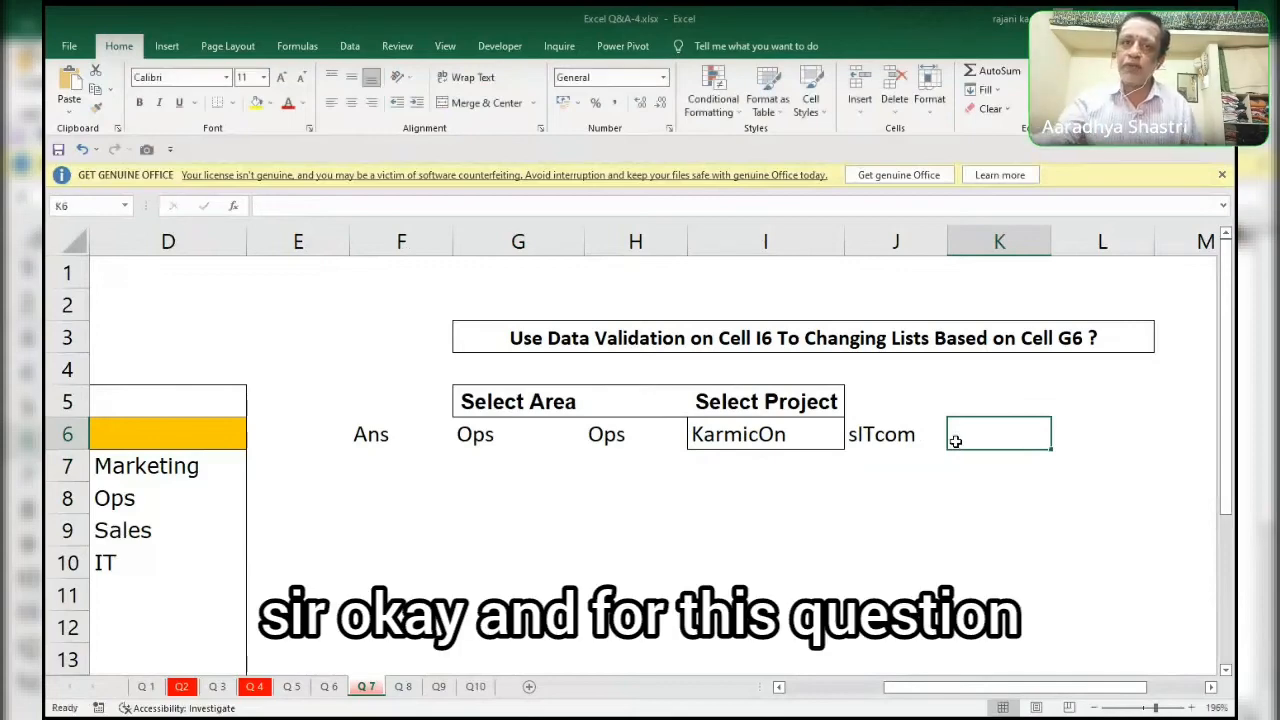
On the Q 6 sheet, change the column number in I11's INDEX formula for maximum sales to 1.
{"action": "left_click", "coordinate": [329, 687]}
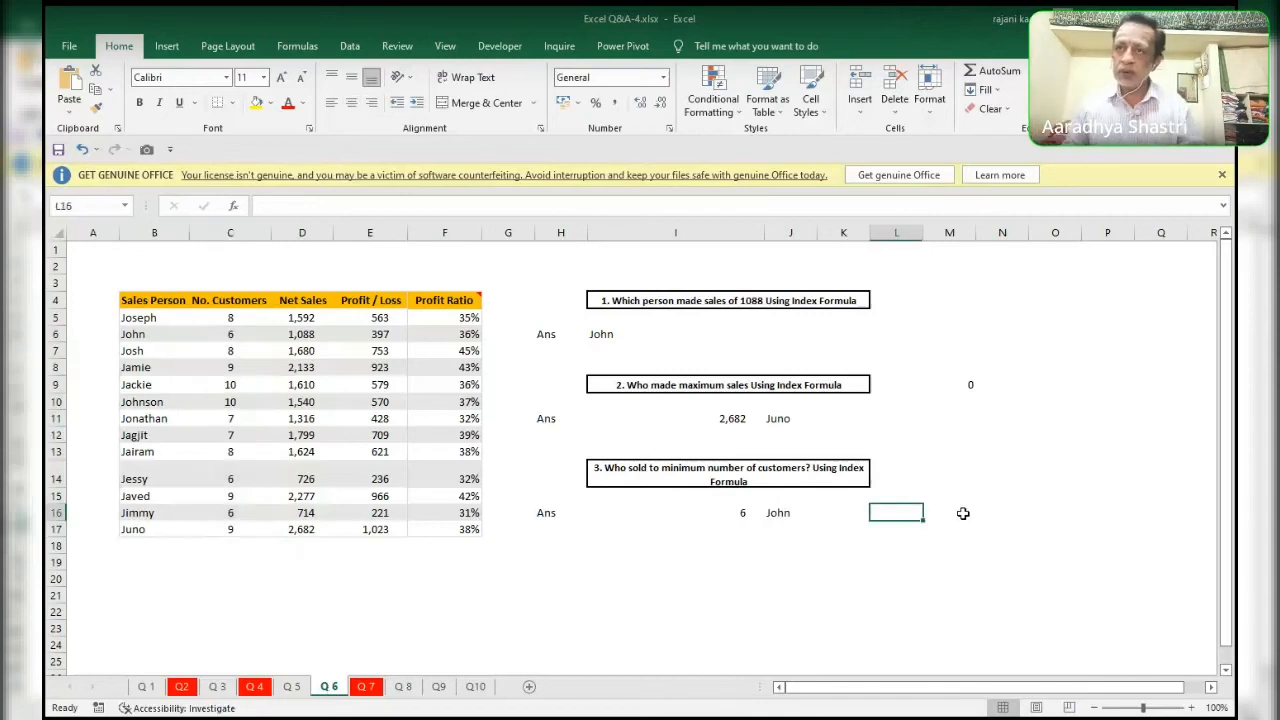
{"action": "key", "text": "Left"}
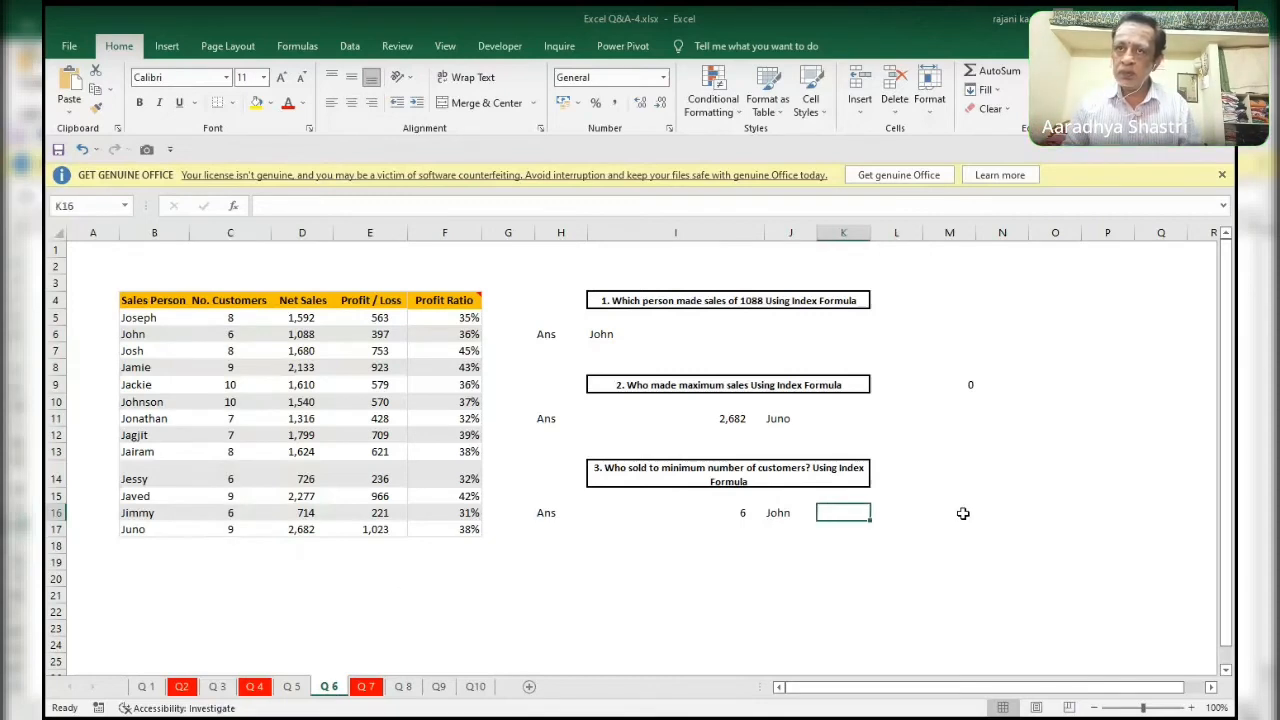
{"action": "key", "text": "Left"}
{"action": "key", "text": "Left"}
{"action": "key", "text": "Left"}
{"action": "key", "text": "Left"}
{"action": "key", "text": "Left"}
{"action": "key", "text": "Left"}
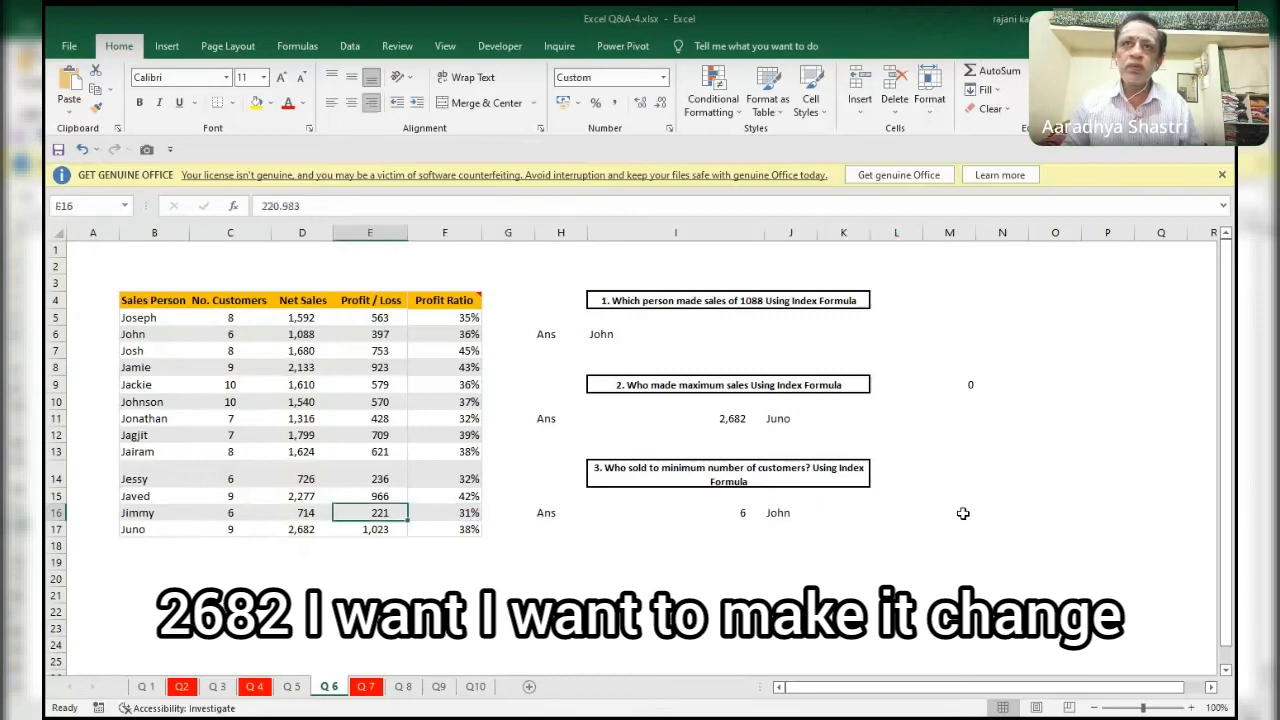
{"action": "key", "text": "Up"}
{"action": "key", "text": "Up"}
{"action": "key", "text": "Up"}
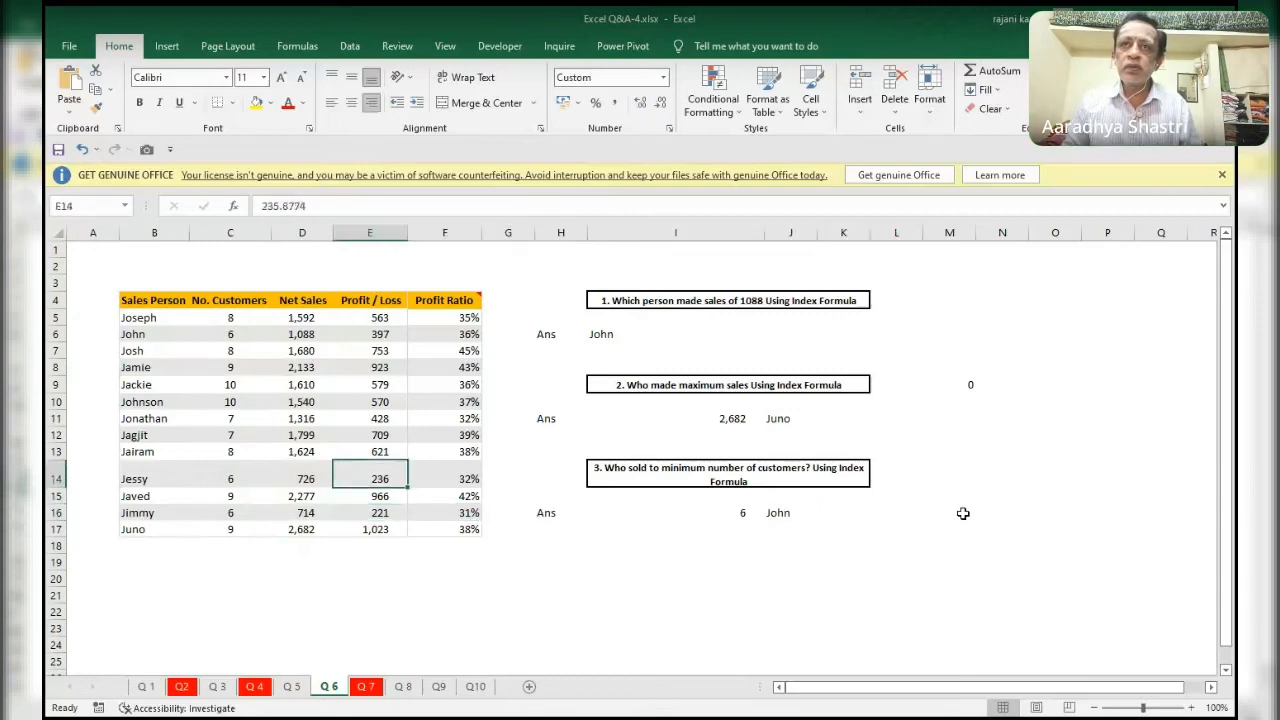
{"action": "key", "text": "Right"}
{"action": "key", "text": "Right"}
{"action": "key", "text": "Right"}
{"action": "key", "text": "Right"}
{"action": "key", "text": "Up"}
{"action": "key", "text": "Up"}
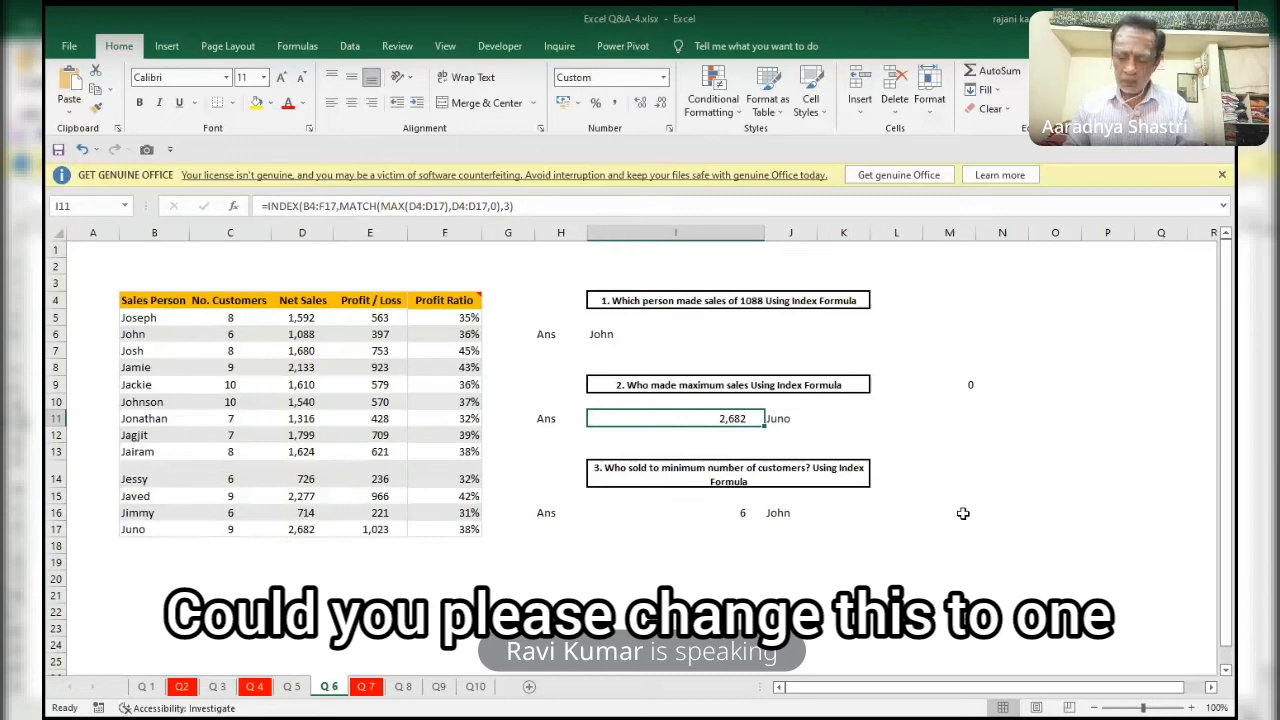
{"action": "key", "text": "F2"}
{"action": "key", "text": "Left"}
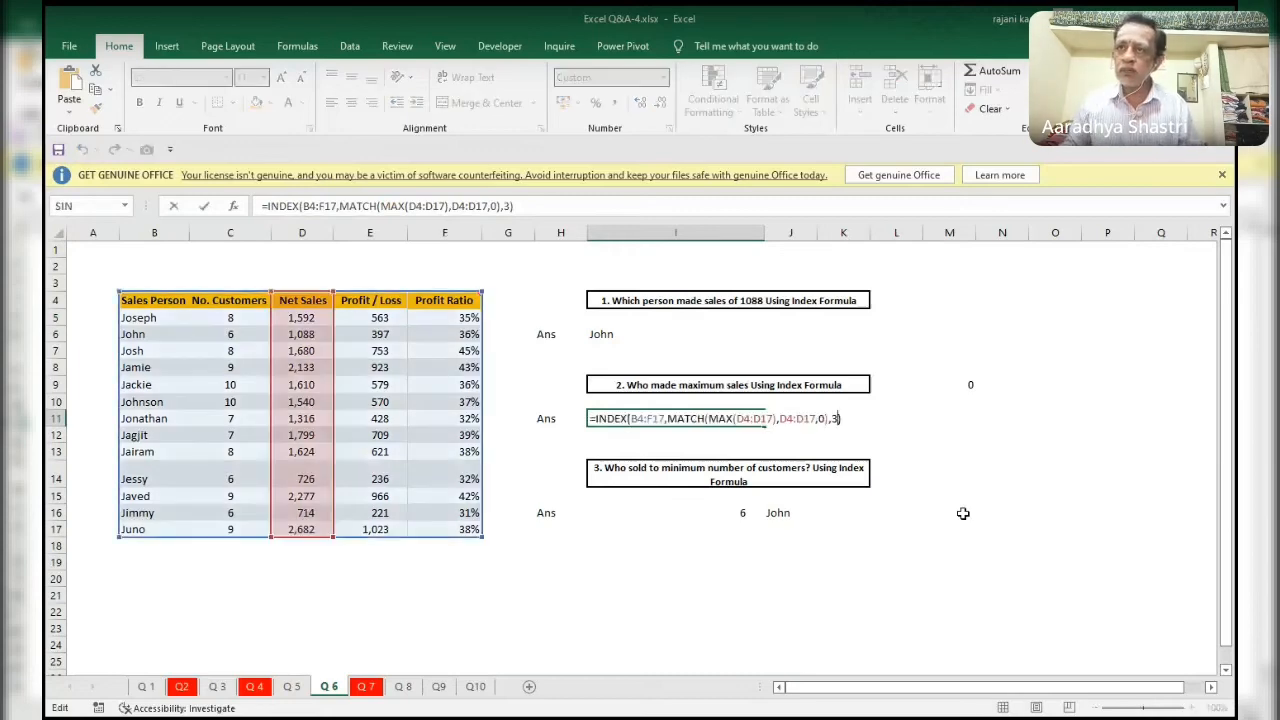
{"action": "key", "text": "BackSpace"}
{"action": "type", "text": "1"}
{"action": "key", "text": "Return"}
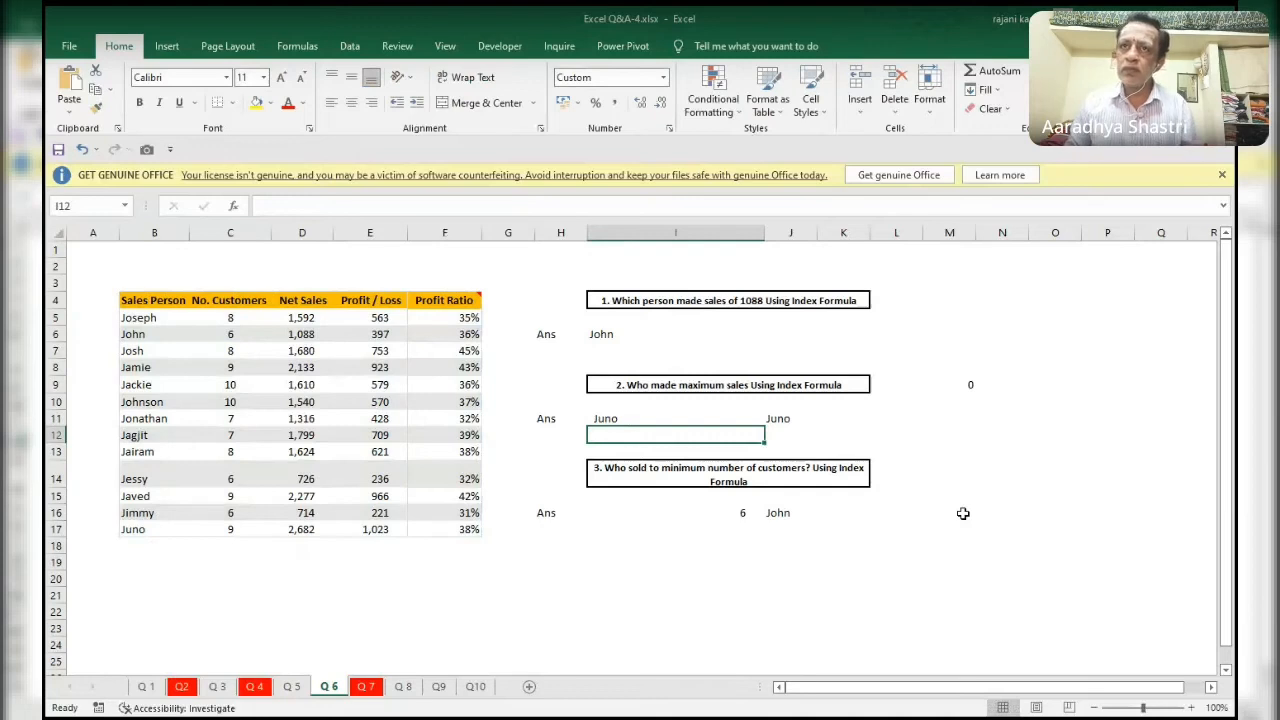
Review the ranges and arguments of the INDEX formula in I11 without changing it.
{"action": "key", "text": "Up"}
{"action": "key", "text": "F2"}
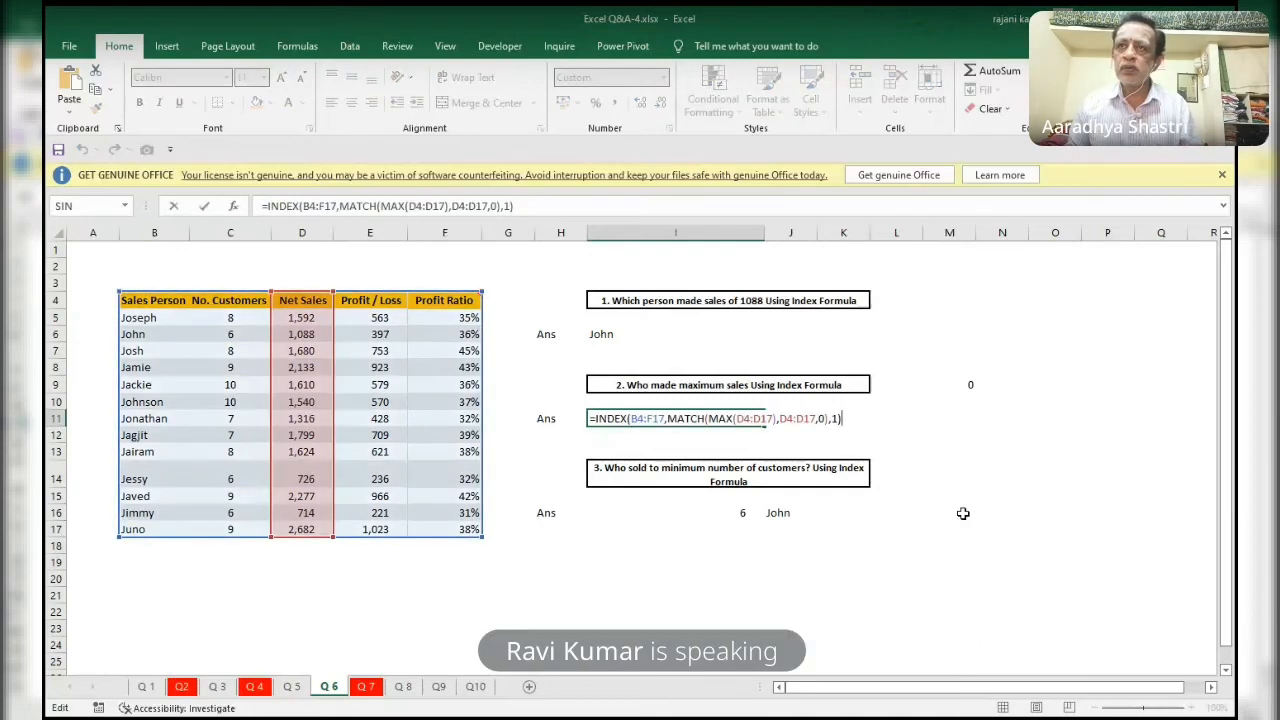
{"action": "key", "text": "Escape"}
Change the column number in I16's INDEX formula for the minimum number of customers to 1.
{"action": "key", "text": "Down"}
{"action": "key", "text": "Down"}
{"action": "key", "text": "Down"}
{"action": "key", "text": "Down"}
{"action": "key", "text": "Down"}
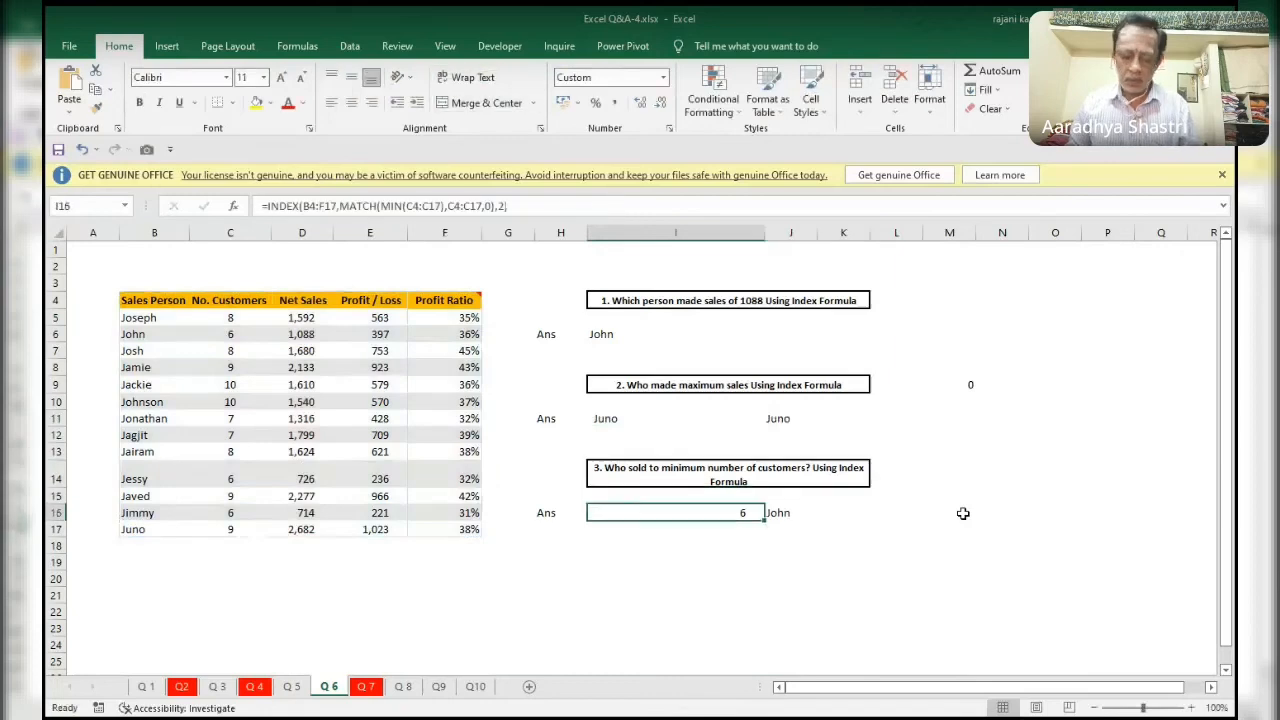
{"action": "key", "text": "F2"}
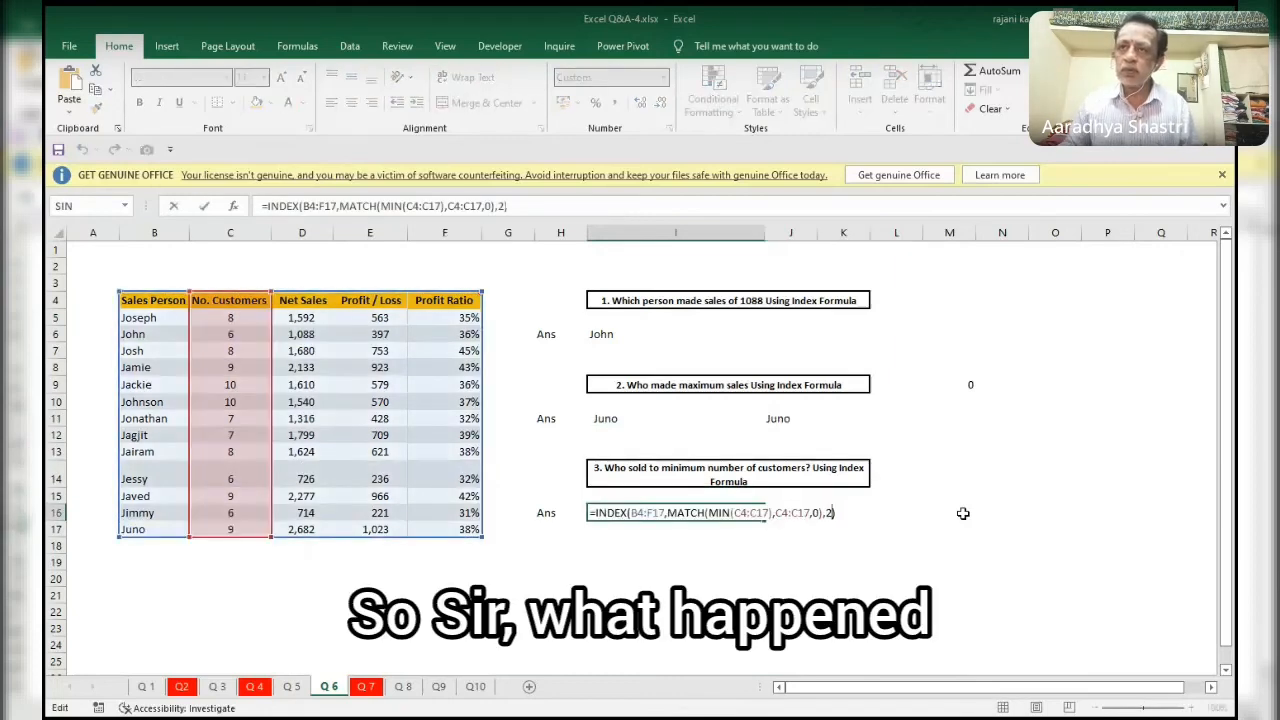
{"action": "type", "text": "1"}
{"action": "key", "text": "Return"}
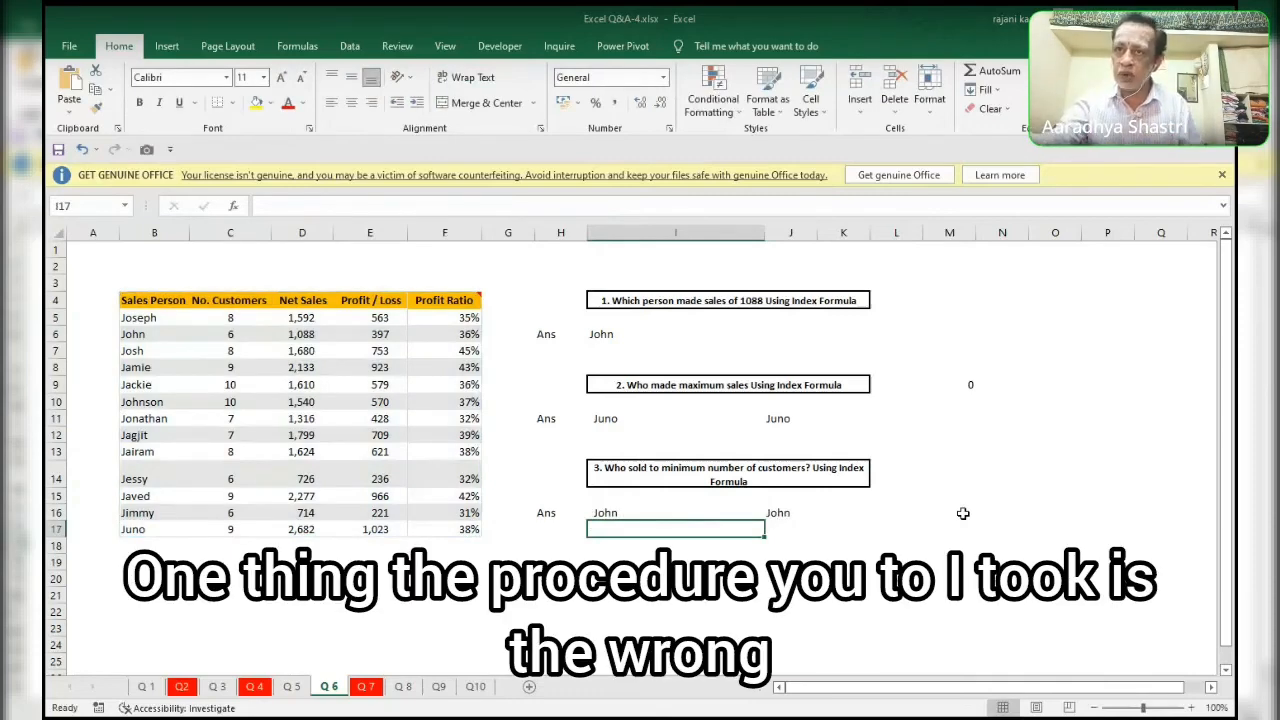
Examine the ranges referenced by the formula in J16 and re-enter it unchanged as an array formula.
{"action": "left_click", "coordinate": [777, 514]}
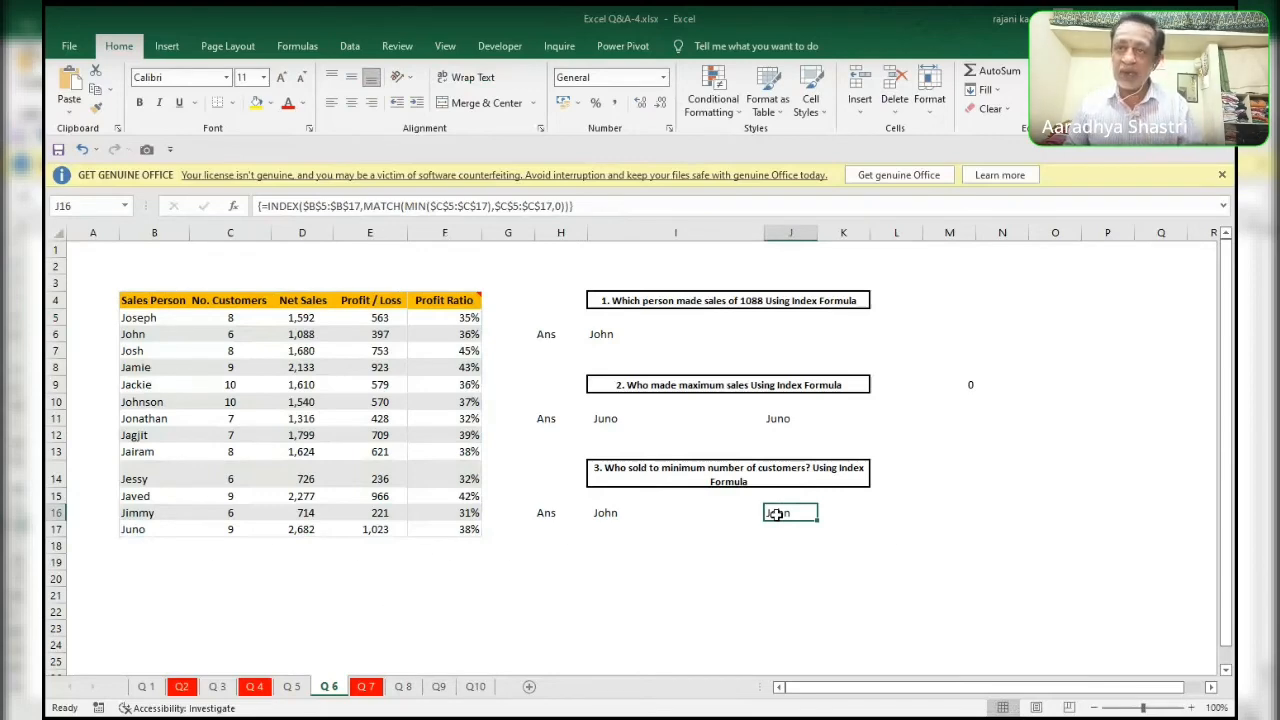
{"action": "double_click", "coordinate": [776, 514]}
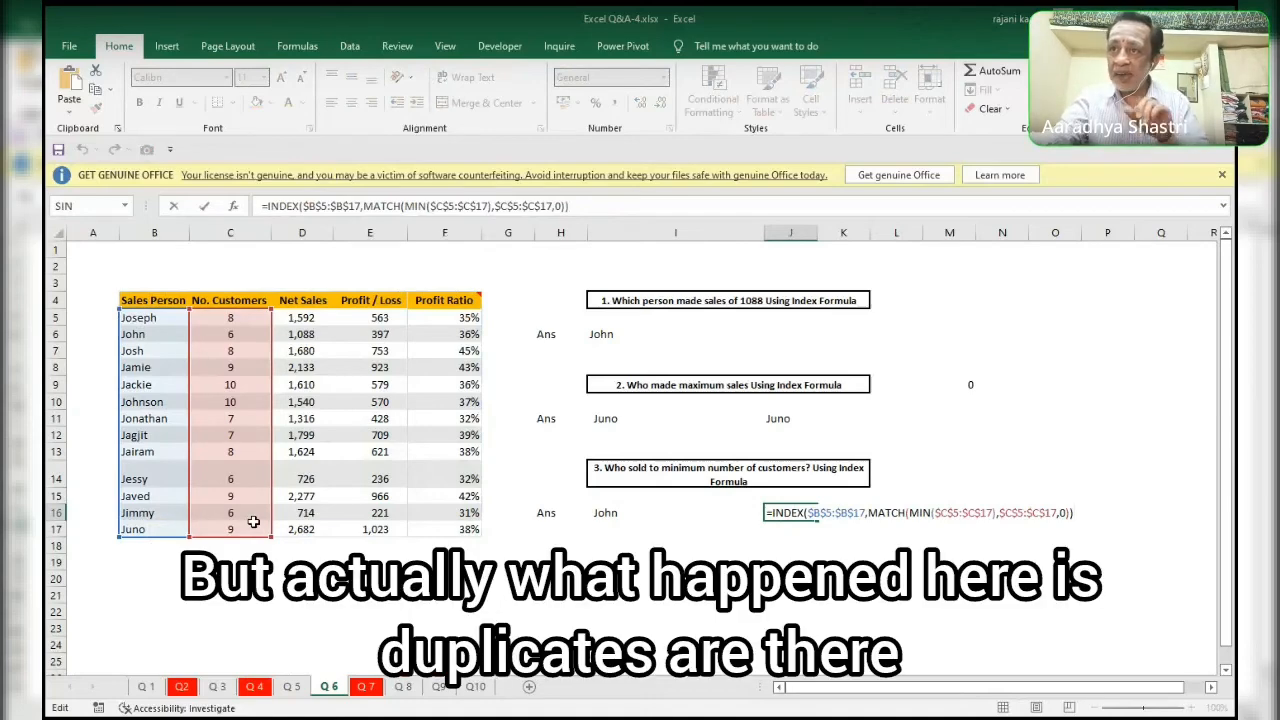
{"action": "key", "text": "ctrl+shift+Return"}
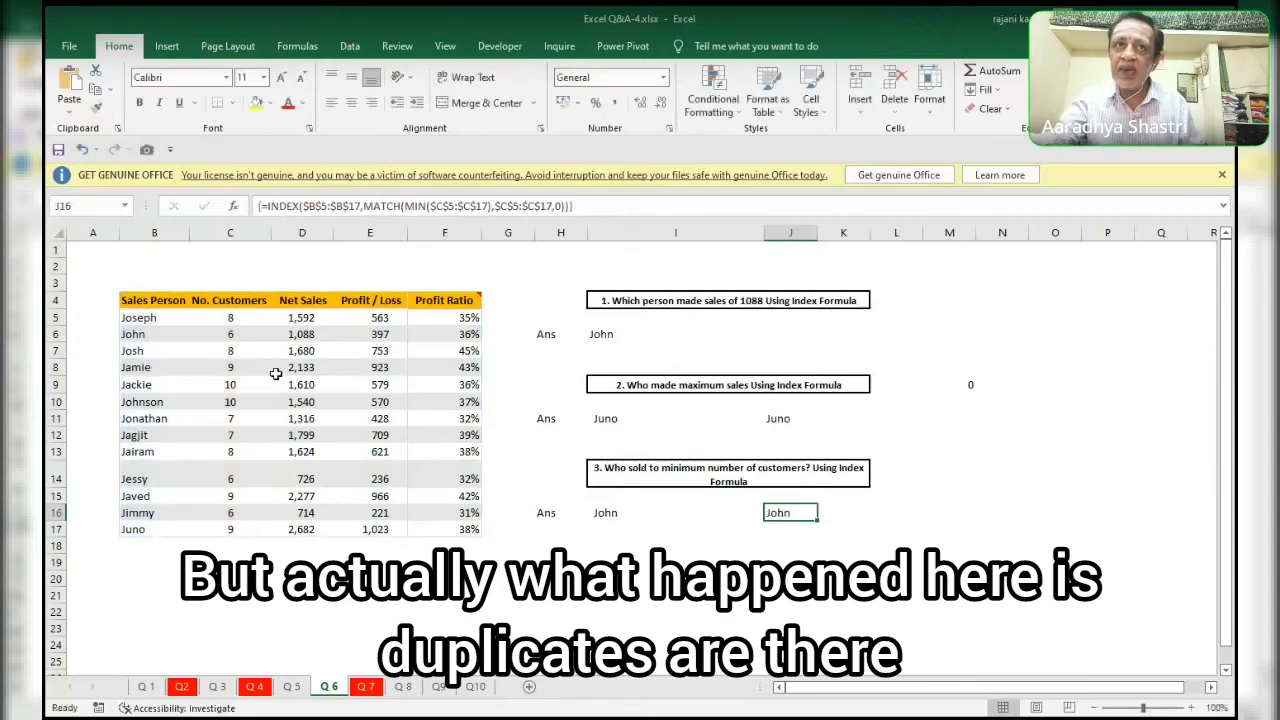
Select the duplicate minimum customer counts in C6, C14 and C16 together.
{"action": "left_click", "coordinate": [246, 337]}
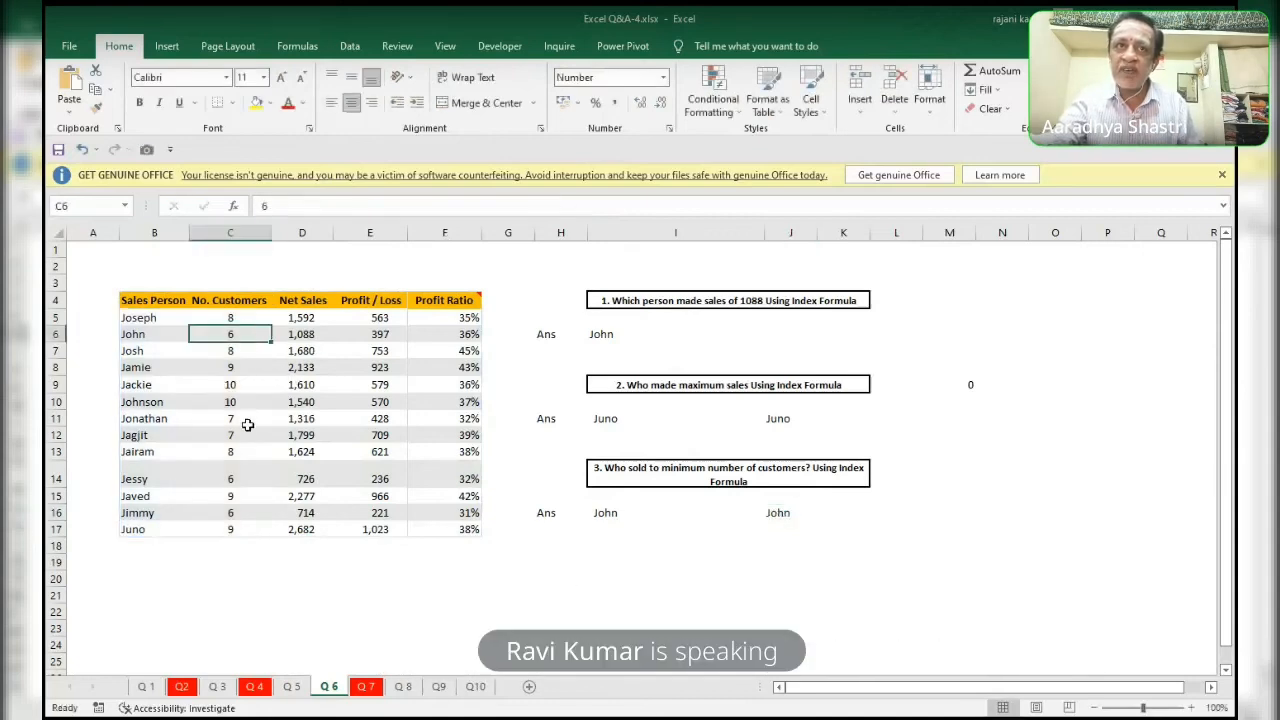
{"action": "left_click", "coordinate": [245, 482], "text": "ctrl"}
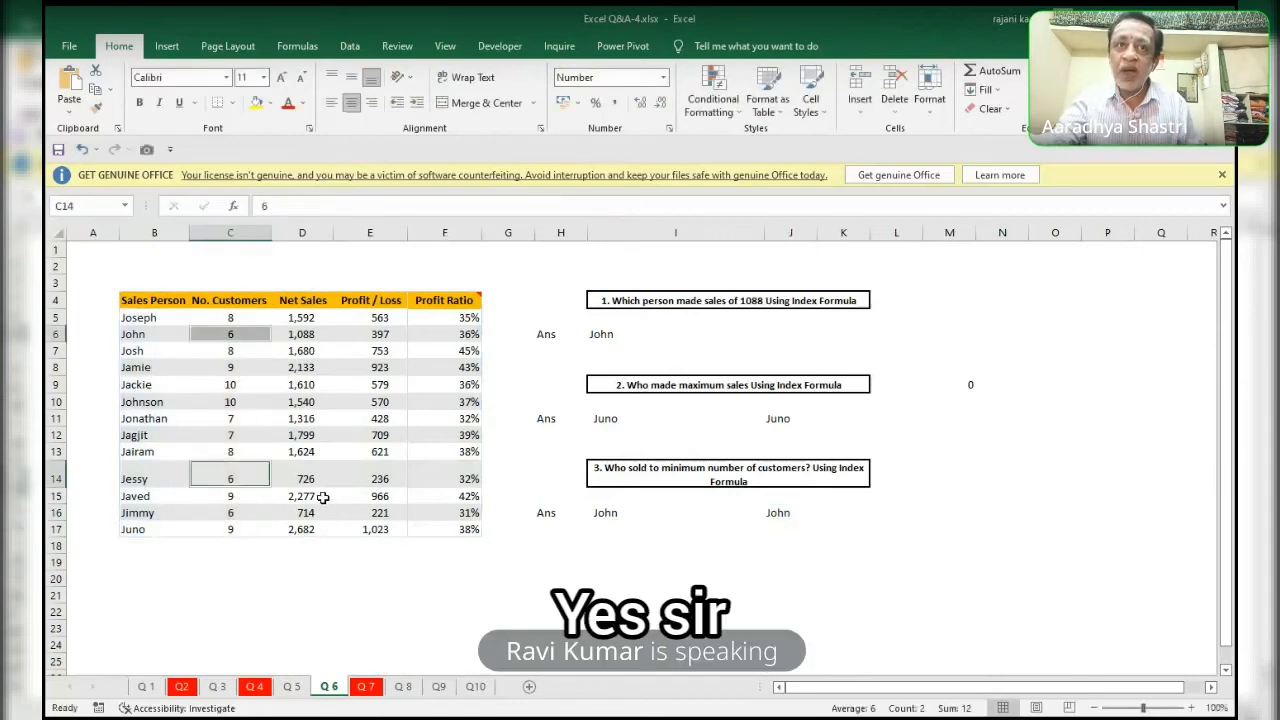
{"action": "left_click", "coordinate": [251, 514], "text": "ctrl"}
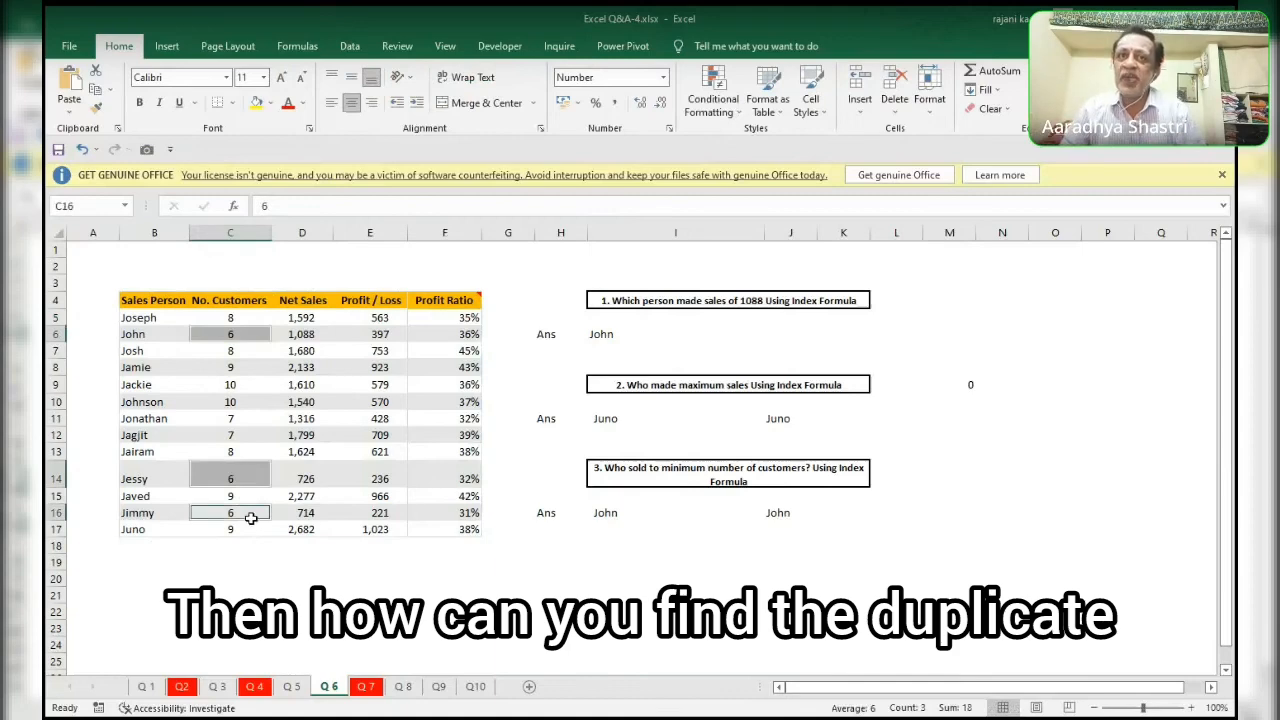
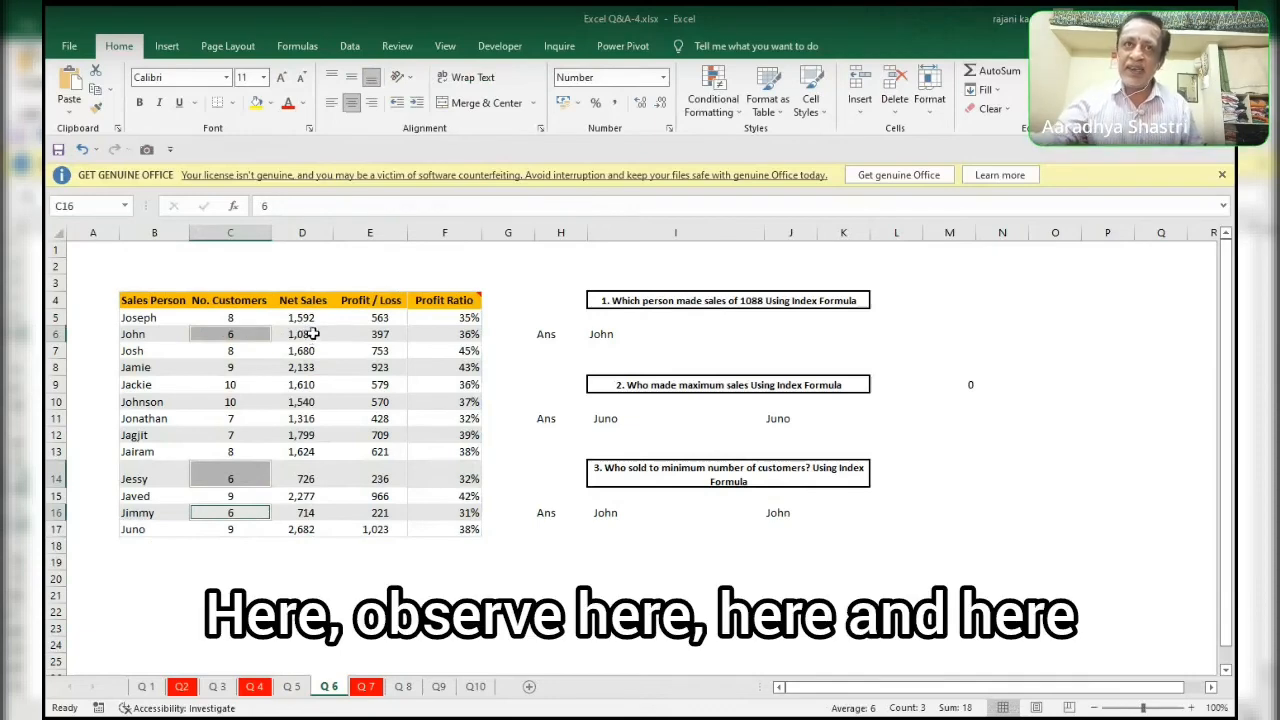
Compare the net sales in D6, D14 and D16 for the salespeople with six customers, and check the name in B16.
{"action": "left_click", "coordinate": [312, 334], "text": "ctrl"}
{"action": "left_click", "coordinate": [312, 484], "text": "ctrl"}
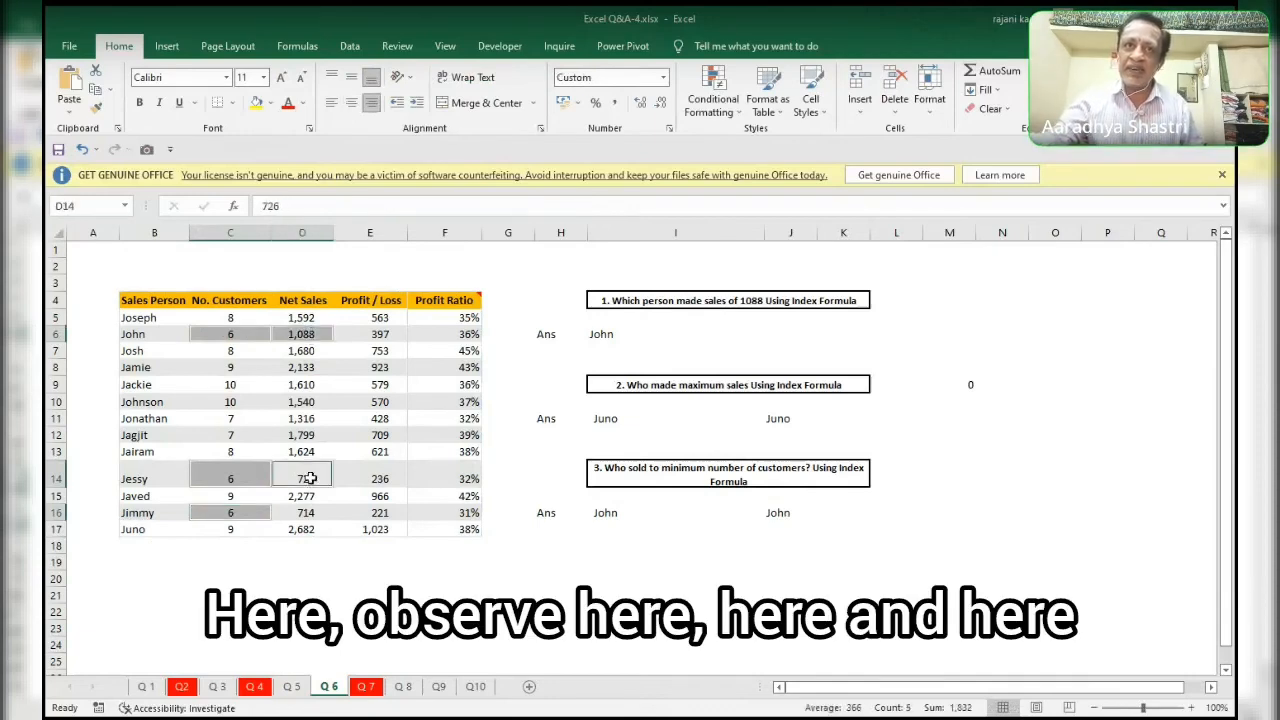
{"action": "left_click", "coordinate": [300, 513], "text": "ctrl"}
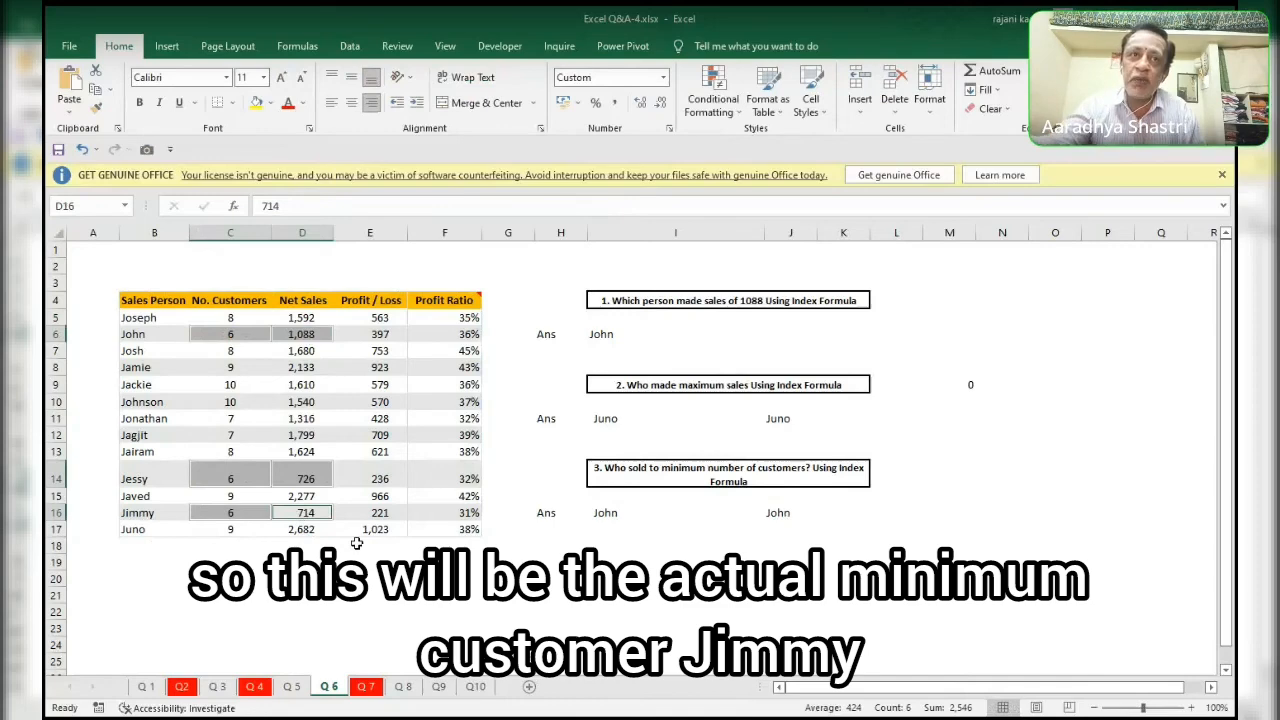
{"action": "left_click", "coordinate": [172, 515]}
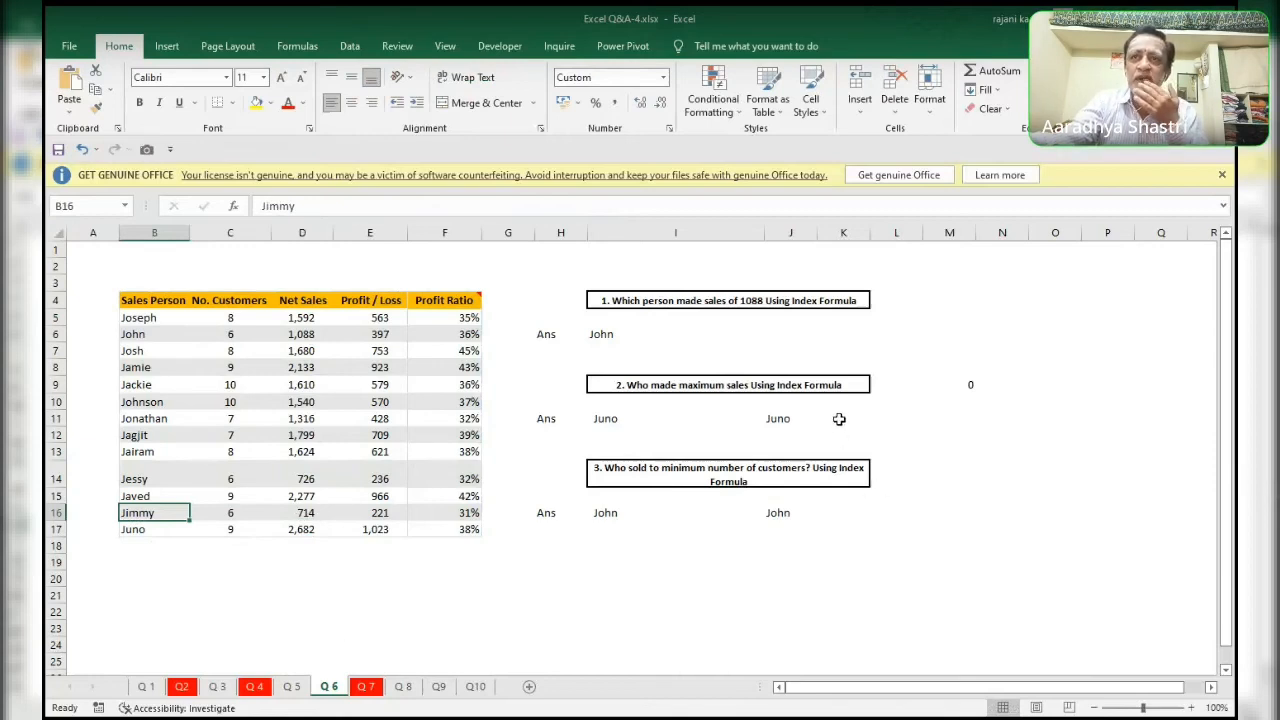
Examine the maximum-sales formula in I11 and compare the customer counts and net sales in rows 14 and 16.
{"action": "left_click", "coordinate": [618, 421]}
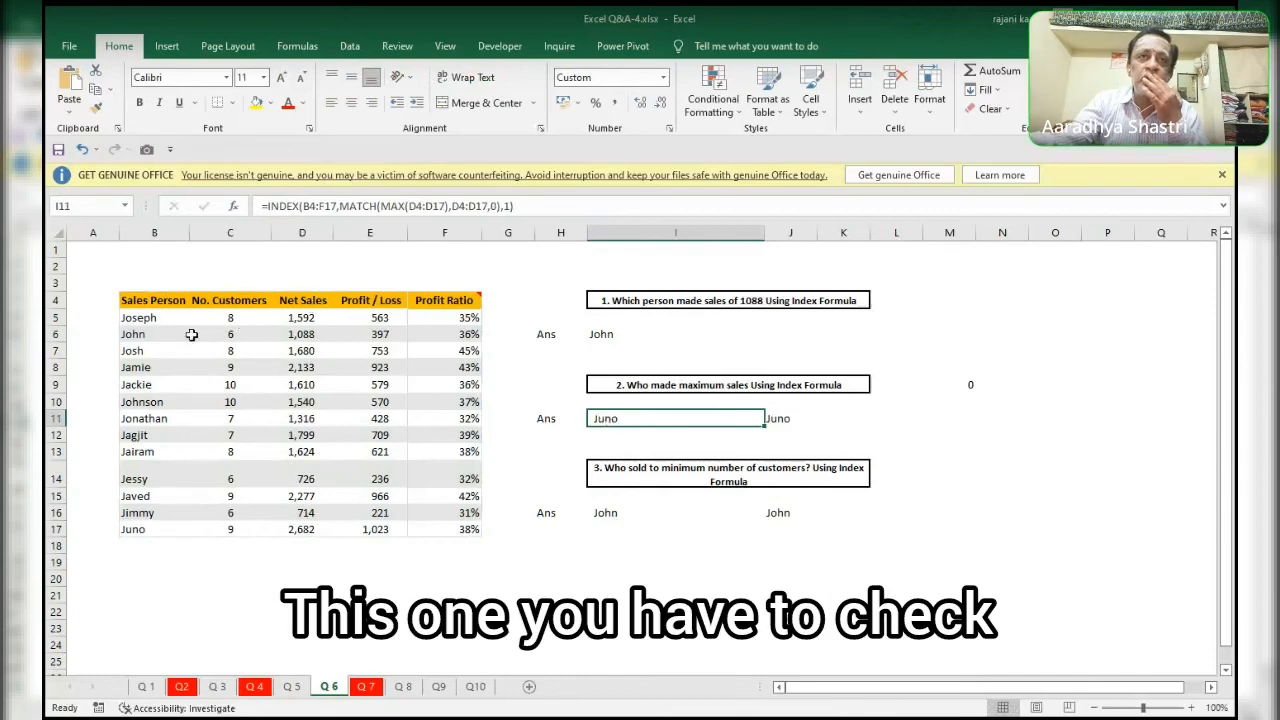
{"action": "left_click_drag", "start_coordinate": [218, 318], "coordinate": [226, 518]}
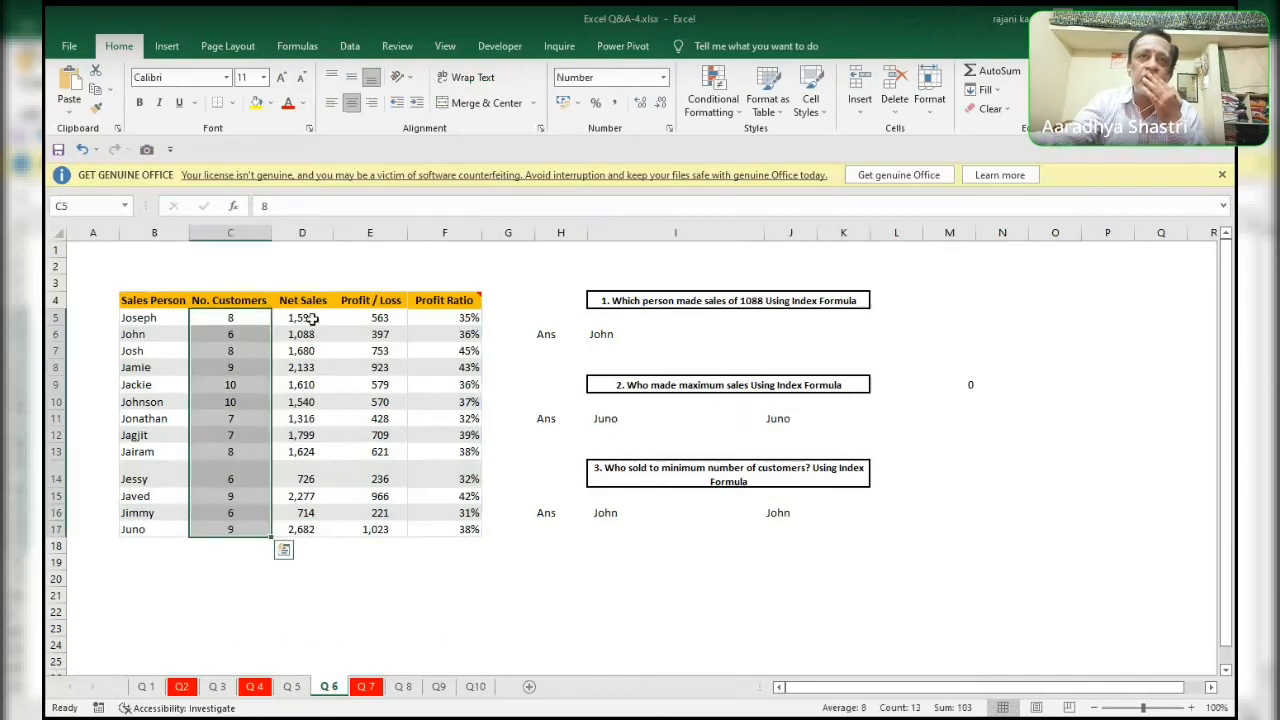
{"action": "left_click_drag", "start_coordinate": [305, 320], "coordinate": [310, 538]}
{"action": "left_click_drag", "start_coordinate": [240, 479], "coordinate": [314, 478]}
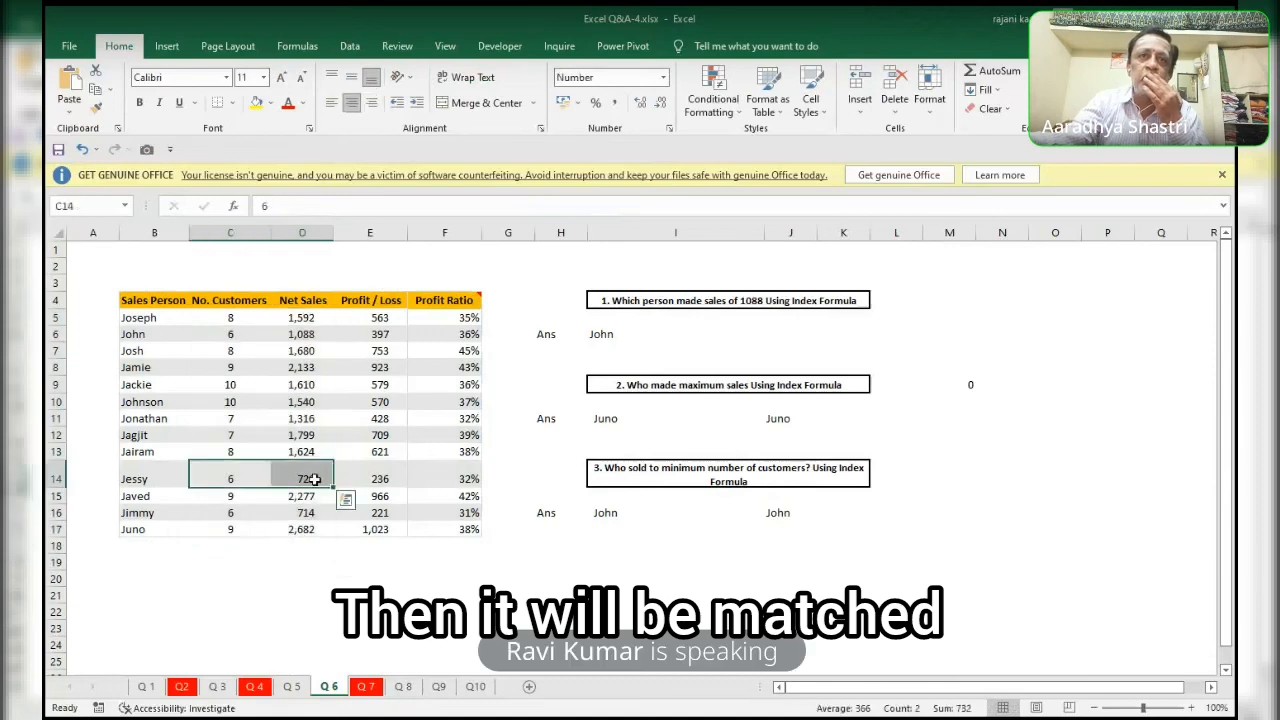
{"action": "left_click", "coordinate": [141, 478]}
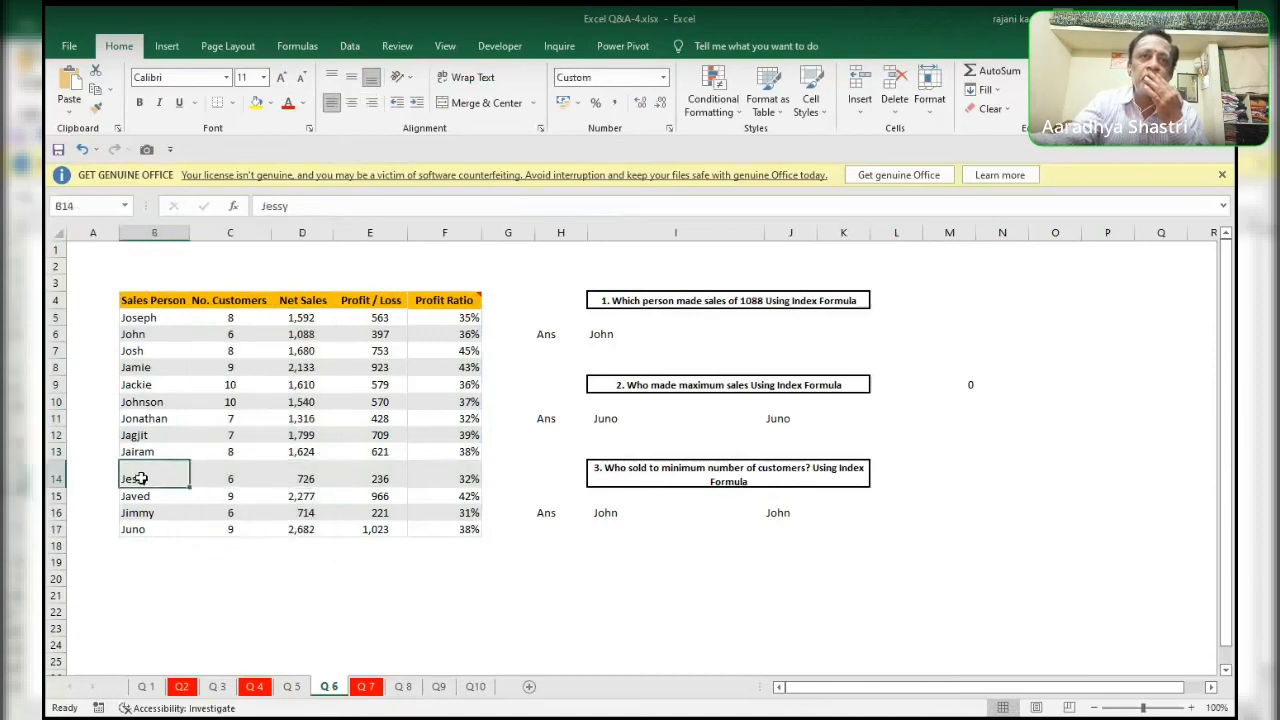
{"action": "left_click_drag", "start_coordinate": [305, 511], "coordinate": [155, 512]}
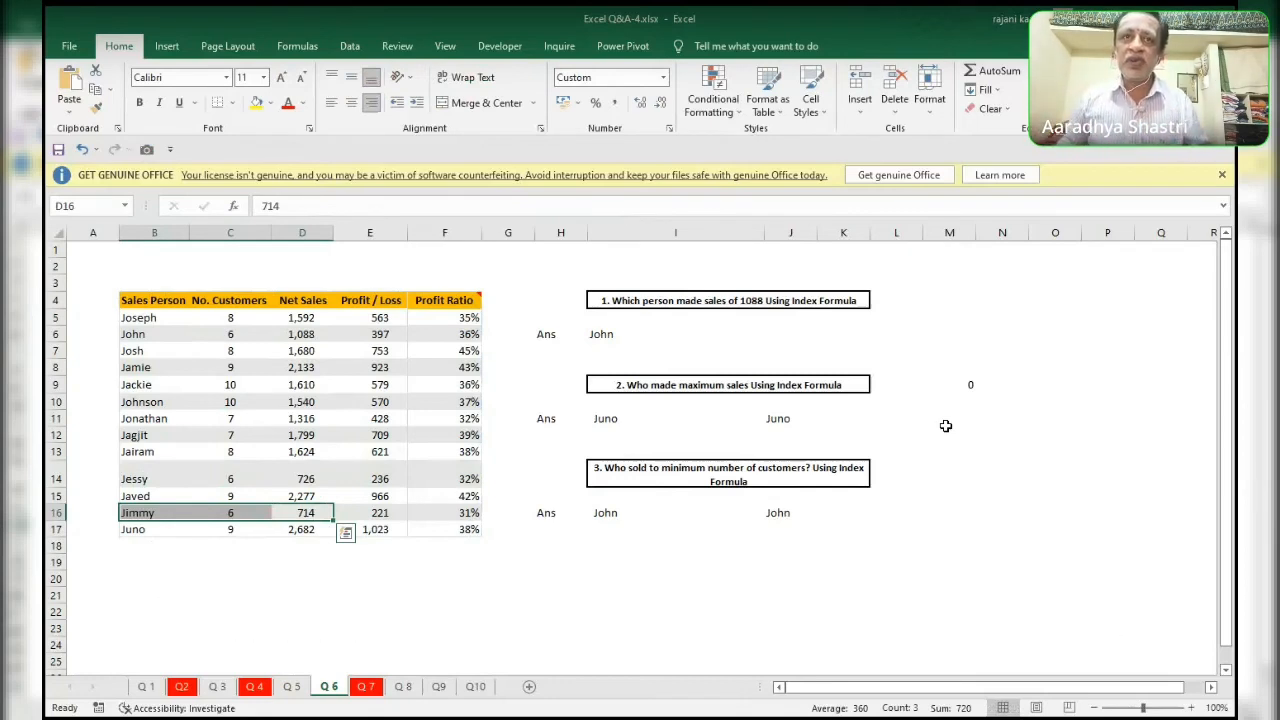
Review the figures across row 16 of the sales table and the minimum-customers formula in I16.
{"action": "key", "text": "Right"}
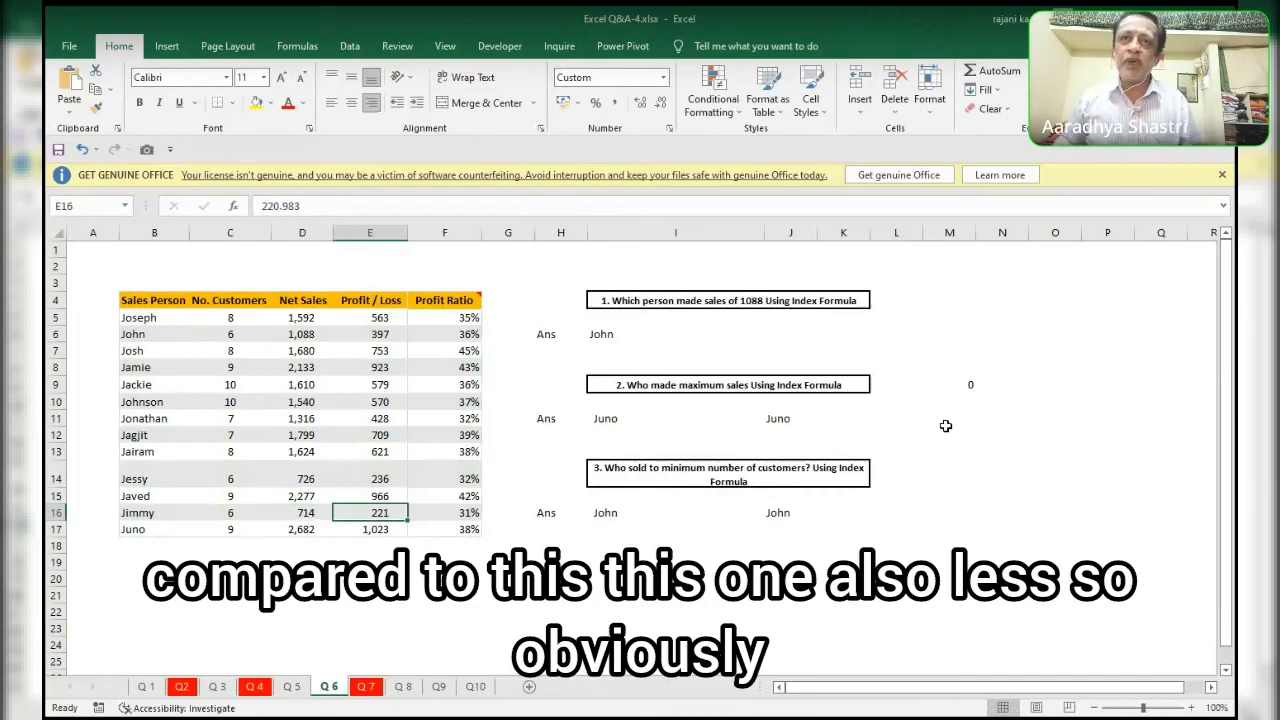
{"action": "key", "text": "Right"}
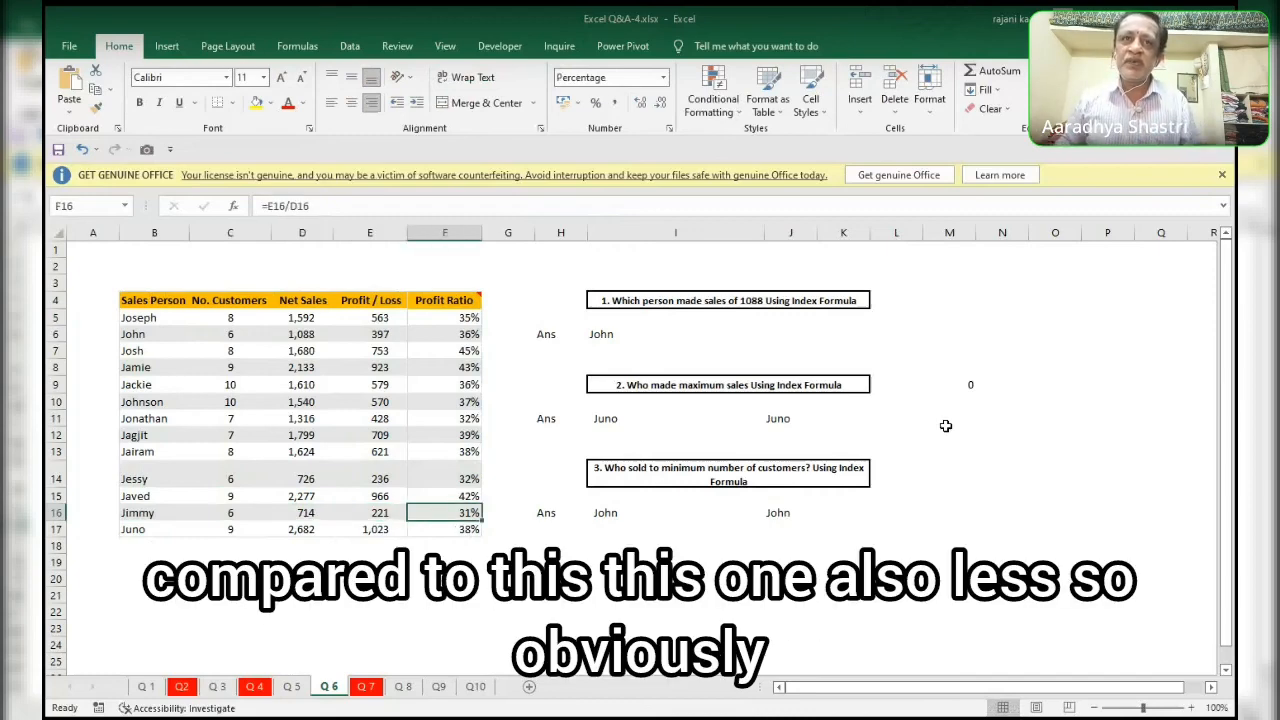
{"action": "key", "text": "Left"}
{"action": "key", "text": "Left"}
{"action": "key", "text": "Left"}
{"action": "key", "text": "Left"}
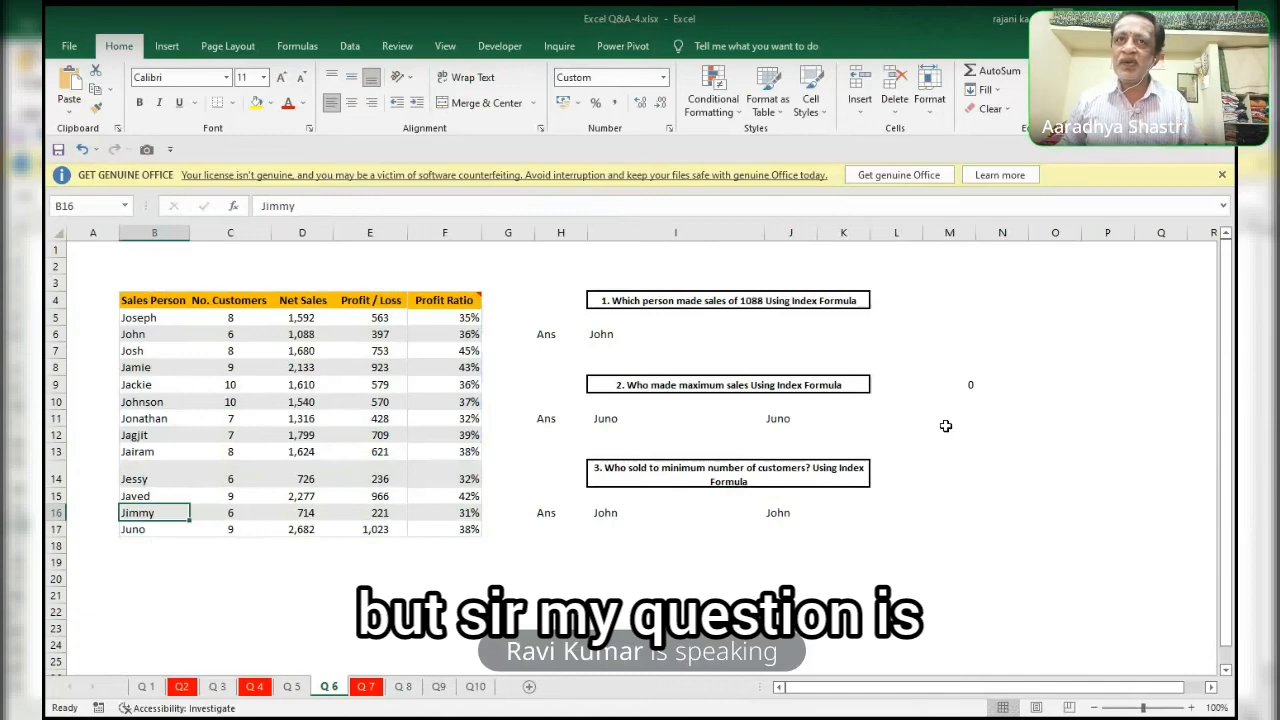
{"action": "key", "text": "Right"}
{"action": "key", "text": "Right"}
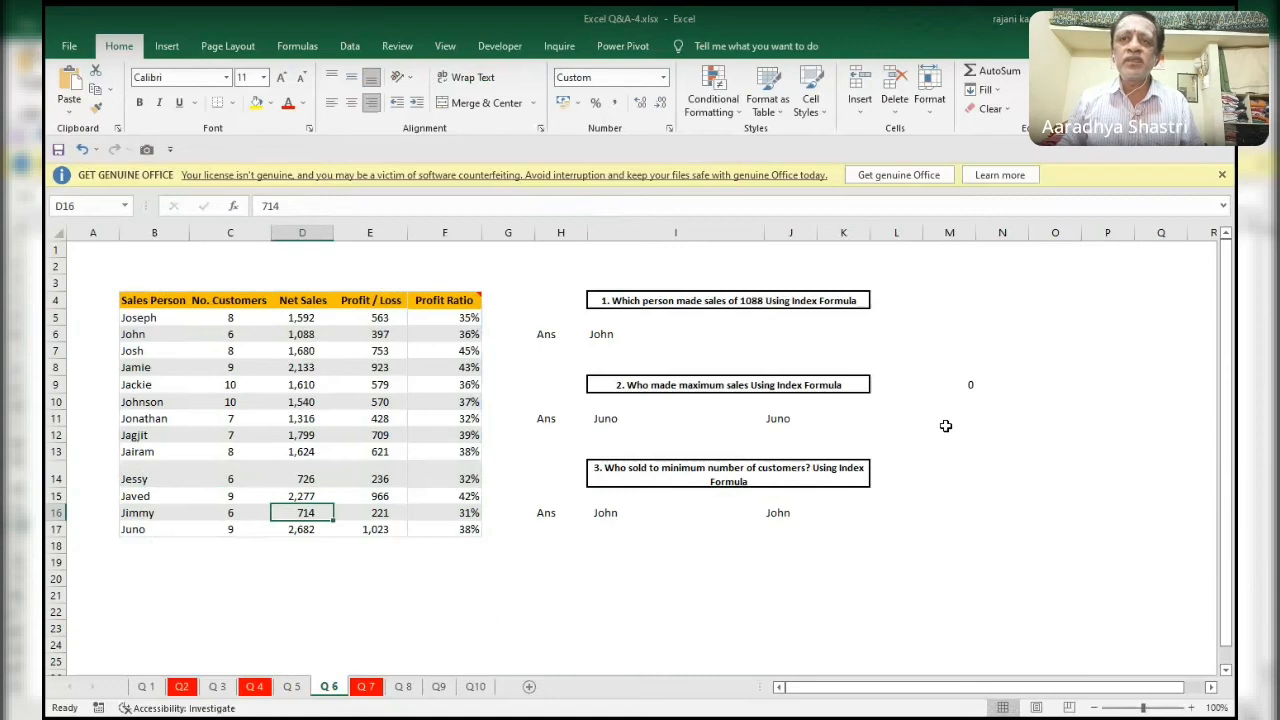
{"action": "key", "text": "Right"}
{"action": "key", "text": "Right"}
{"action": "key", "text": "Right"}
{"action": "key", "text": "Right"}
{"action": "key", "text": "Right"}
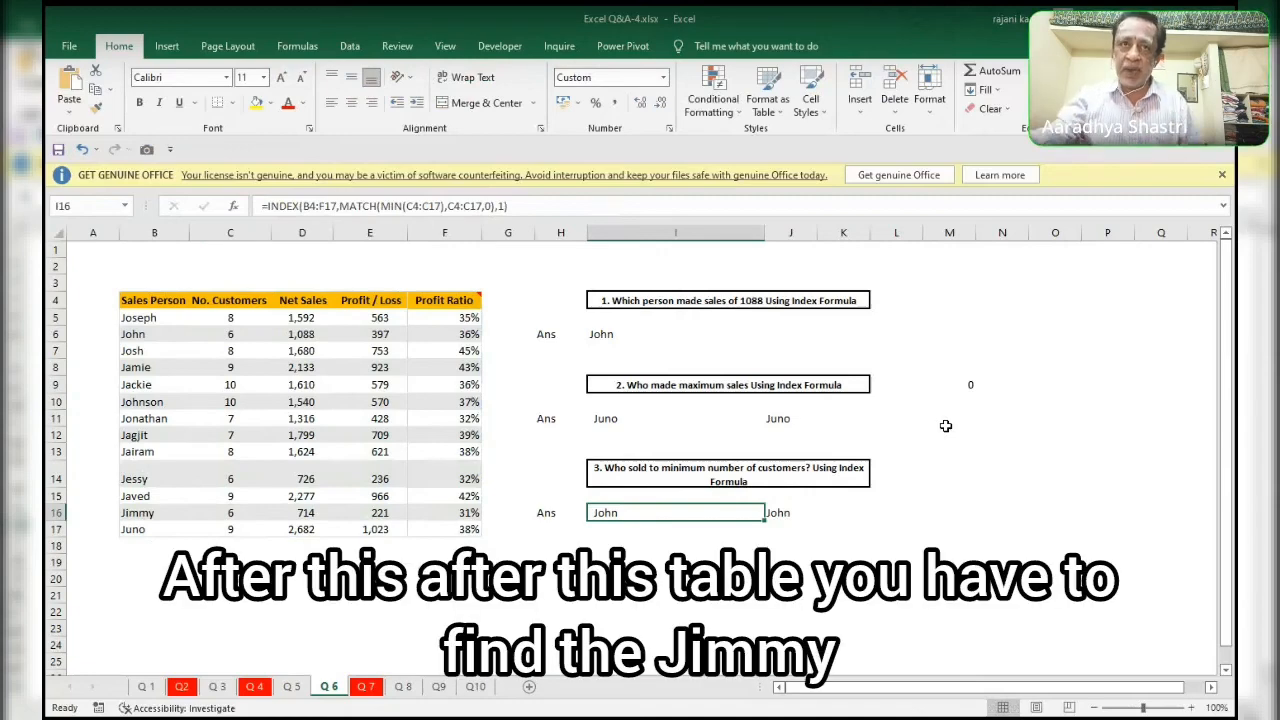
Examine the table's name, customer and sales columns, including the customer counts in C16, C14 and C6.
{"action": "left_click_drag", "start_coordinate": [140, 318], "coordinate": [303, 541]}
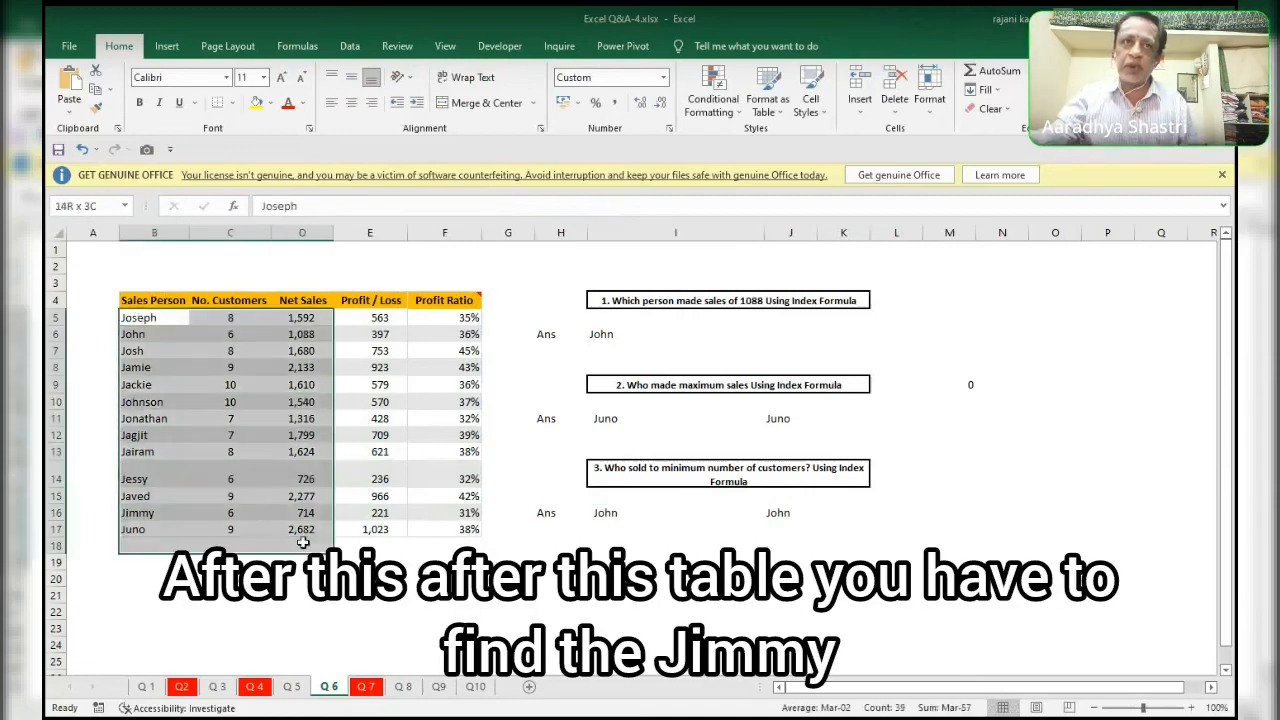
{"action": "left_click_drag", "start_coordinate": [150, 512], "coordinate": [297, 513]}
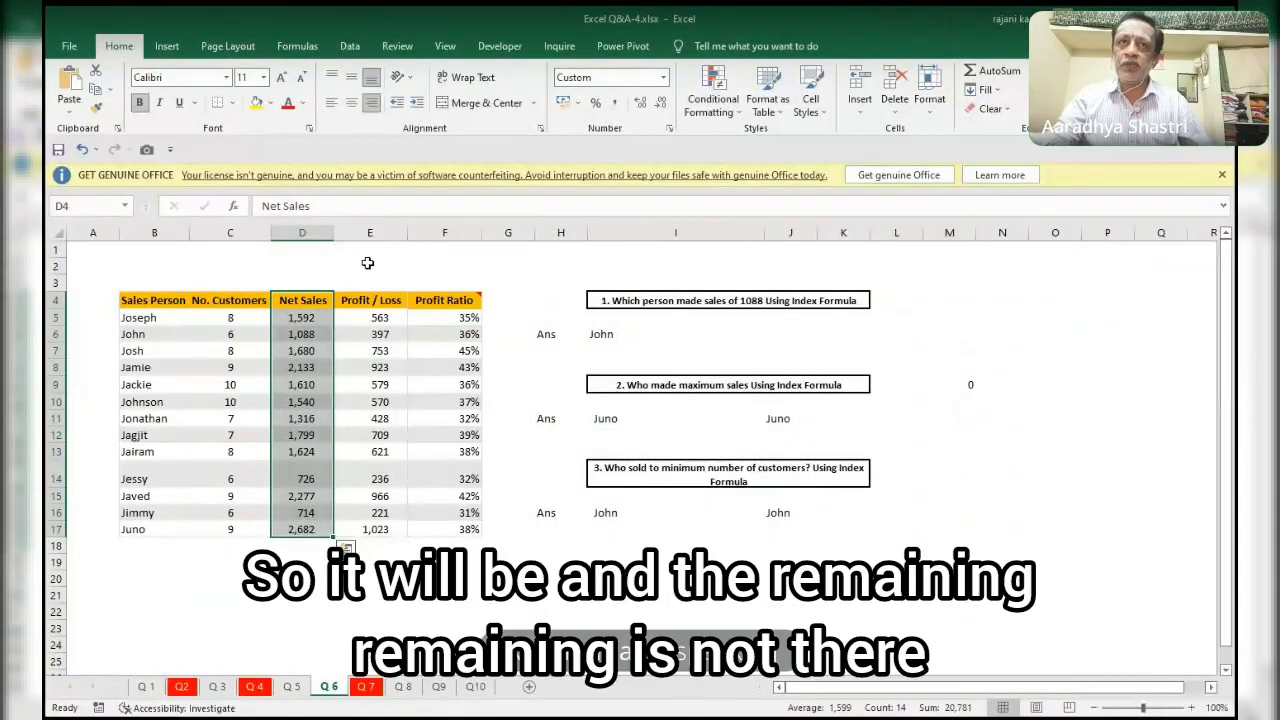
{"action": "left_click", "coordinate": [306, 233]}
{"action": "left_click_drag", "start_coordinate": [306, 233], "coordinate": [450, 233]}
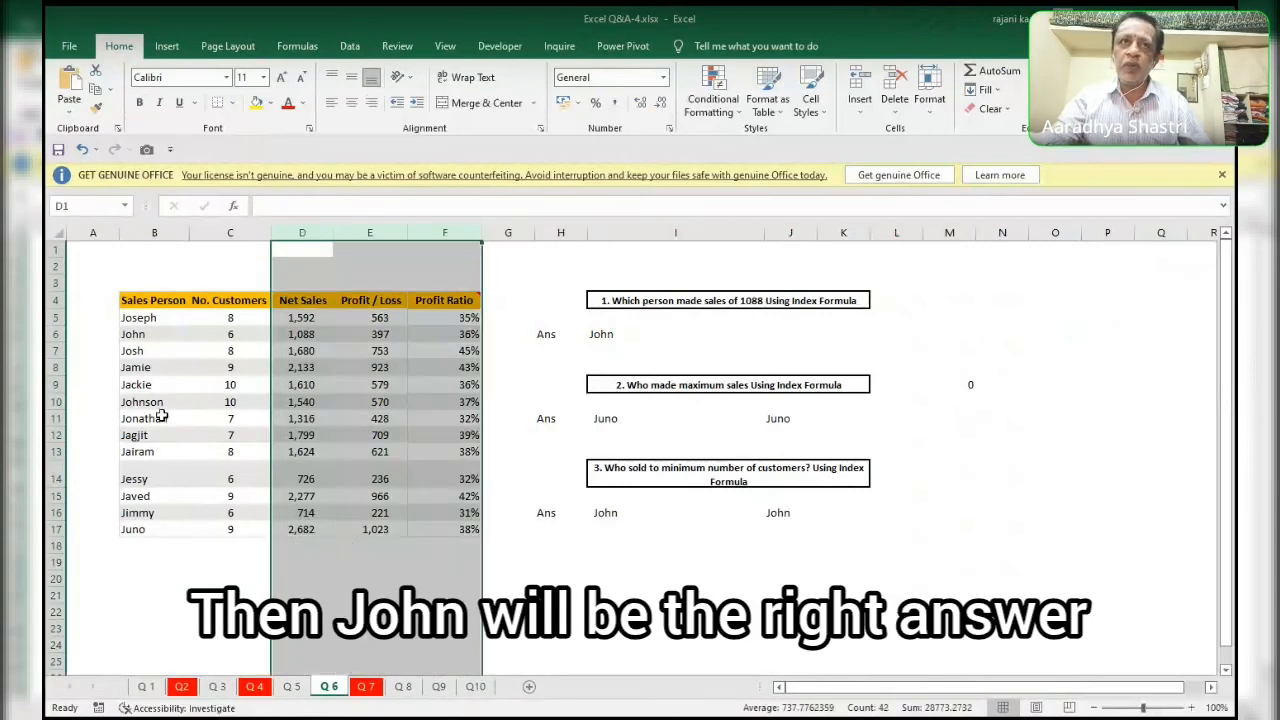
{"action": "left_click", "coordinate": [316, 513]}
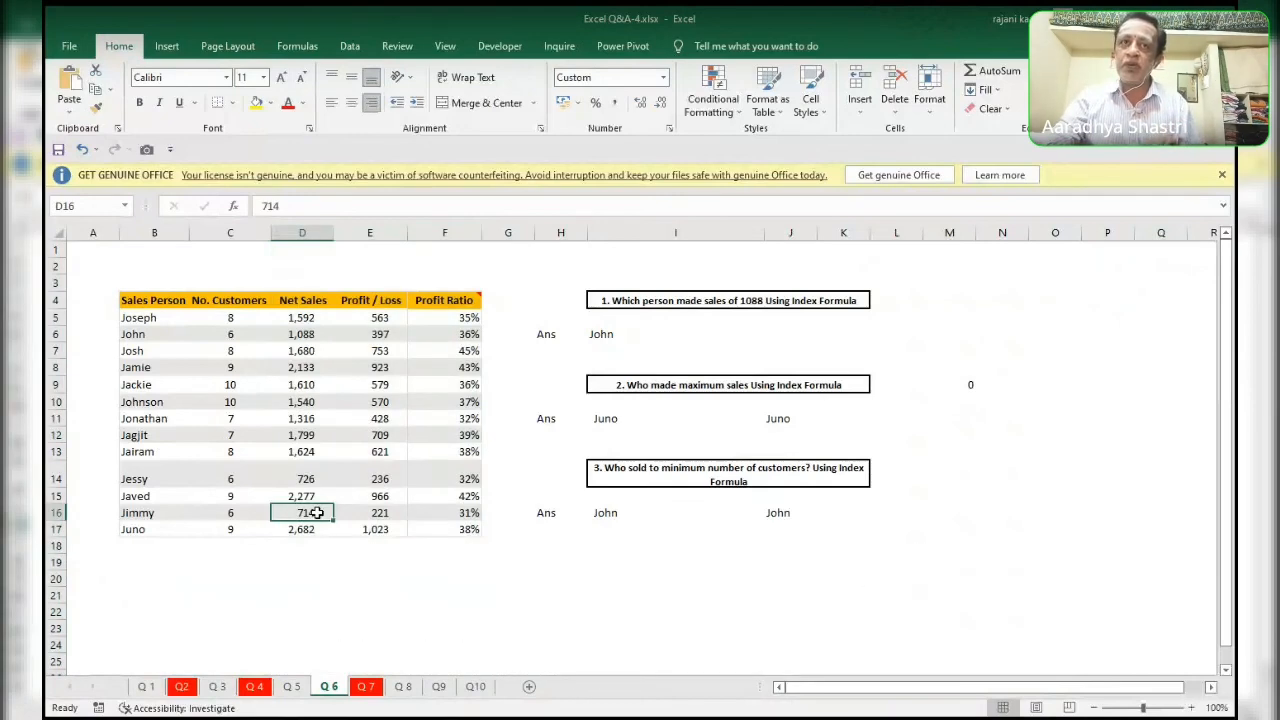
{"action": "left_click", "coordinate": [265, 509]}
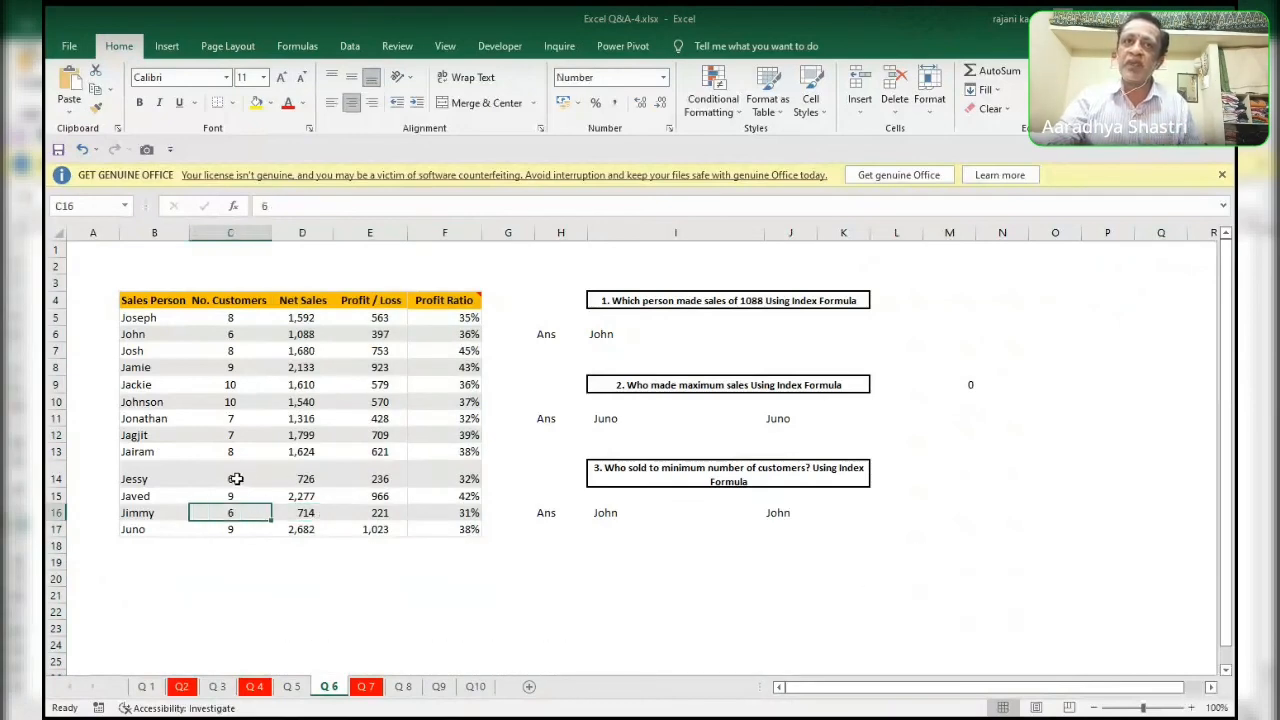
{"action": "left_click", "coordinate": [236, 479], "text": "ctrl"}
{"action": "left_click", "coordinate": [227, 335], "text": "ctrl"}
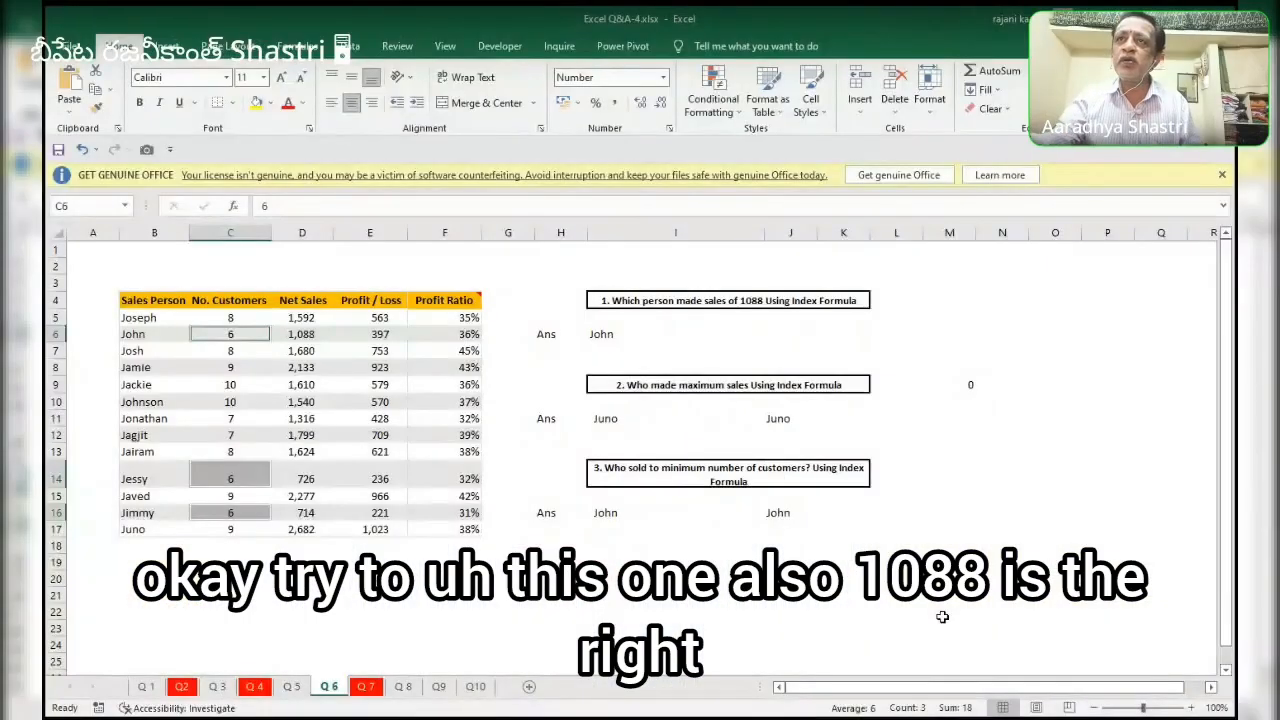
Start an INDEX formula in J6 that returns a name from the Sales Person range $B$5:$B$17.
{"action": "left_click", "coordinate": [656, 331]}
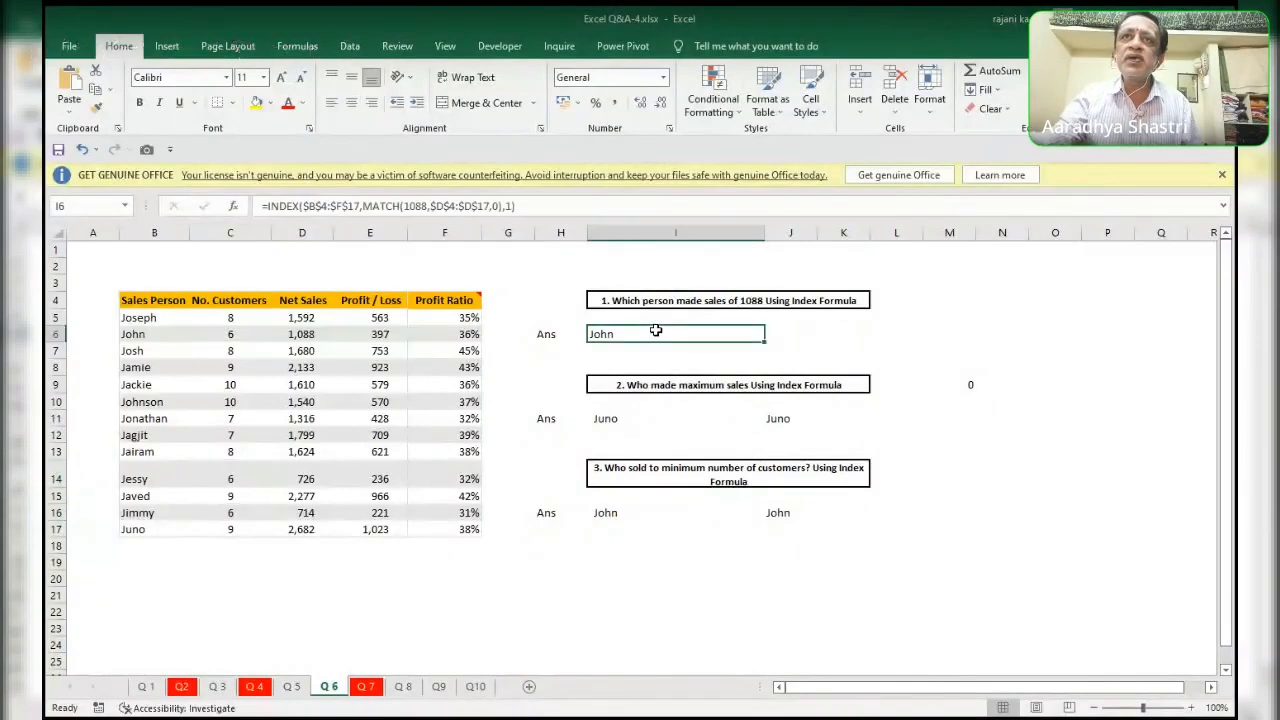
{"action": "left_click", "coordinate": [782, 330]}
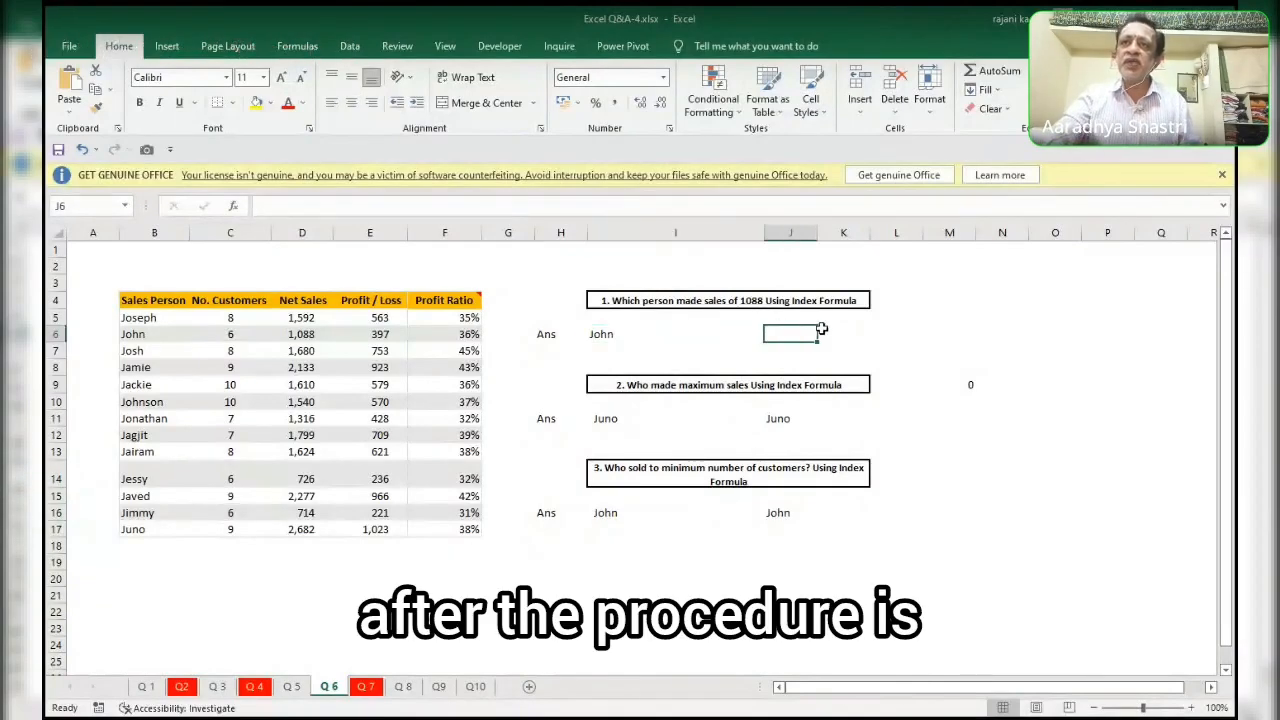
{"action": "type", "text": "=INDEX("}
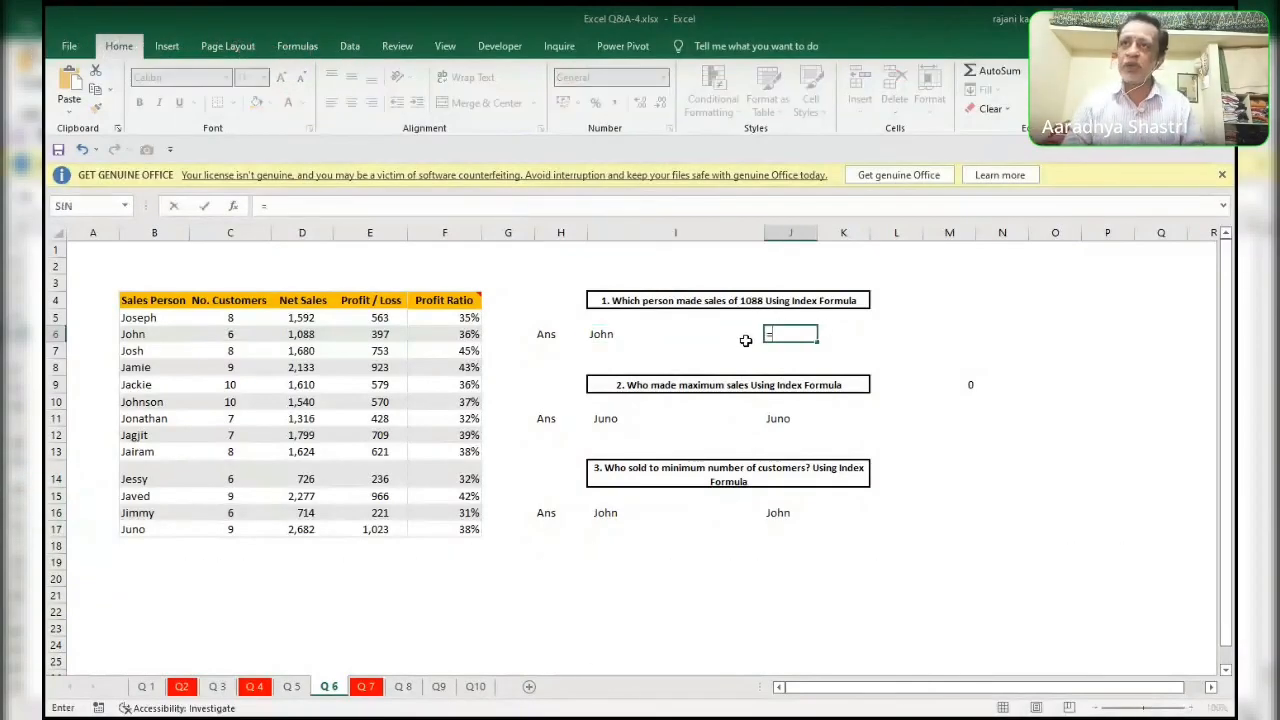
{"action": "key", "text": "Left"}
{"action": "key", "text": "Left"}
{"action": "key", "text": "Left"}
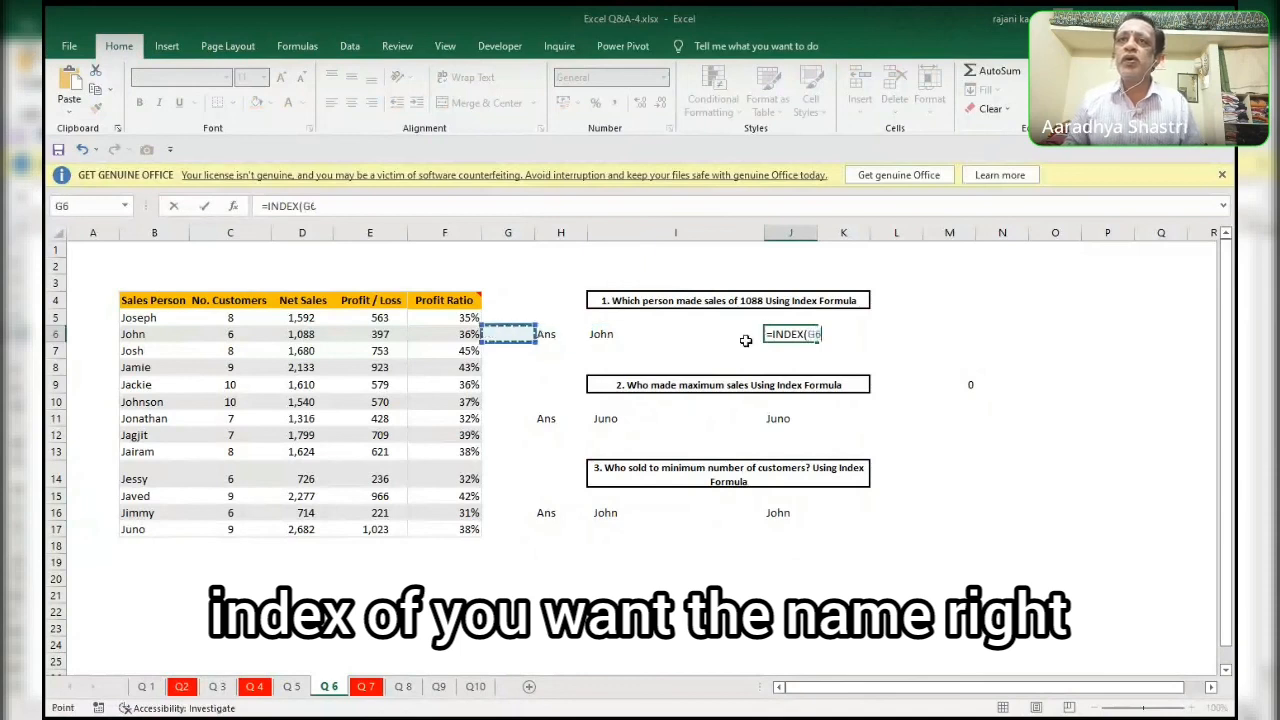
{"action": "key", "text": "Left"}
{"action": "key", "text": "Left"}
{"action": "key", "text": "Left"}
{"action": "key", "text": "Left"}
{"action": "key", "text": "Left"}
{"action": "key", "text": "Up"}
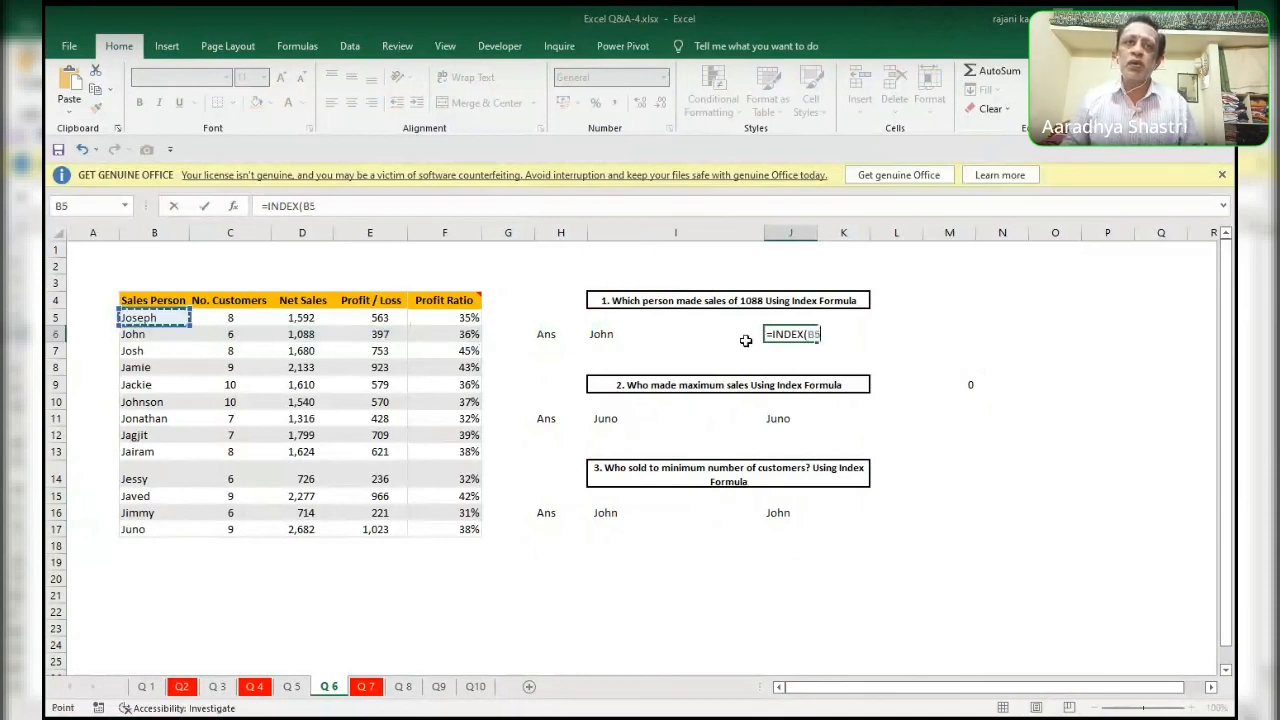
{"action": "key", "text": "ctrl+shift+Down"}
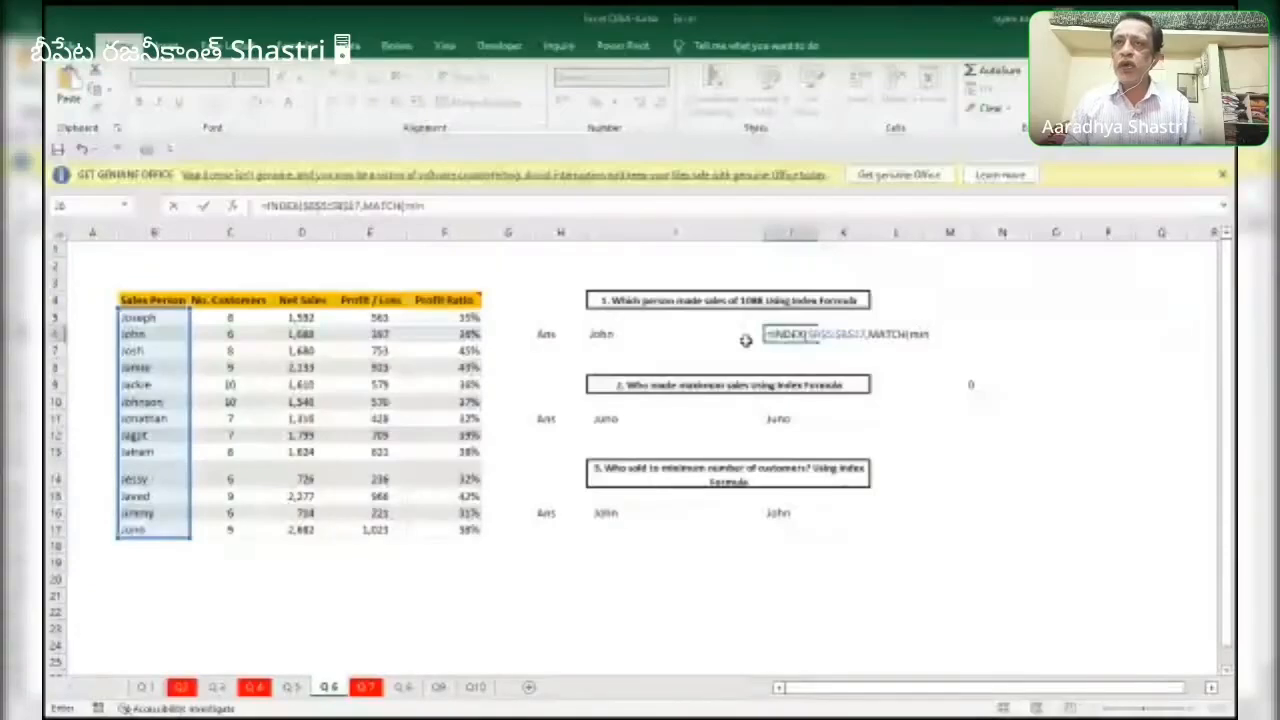
Complete the J6 formula with MATCH(1088,$D$5:$D$17,0) as the INDEX row argument and enter it.
{"action": "key", "text": "BackSpace"}
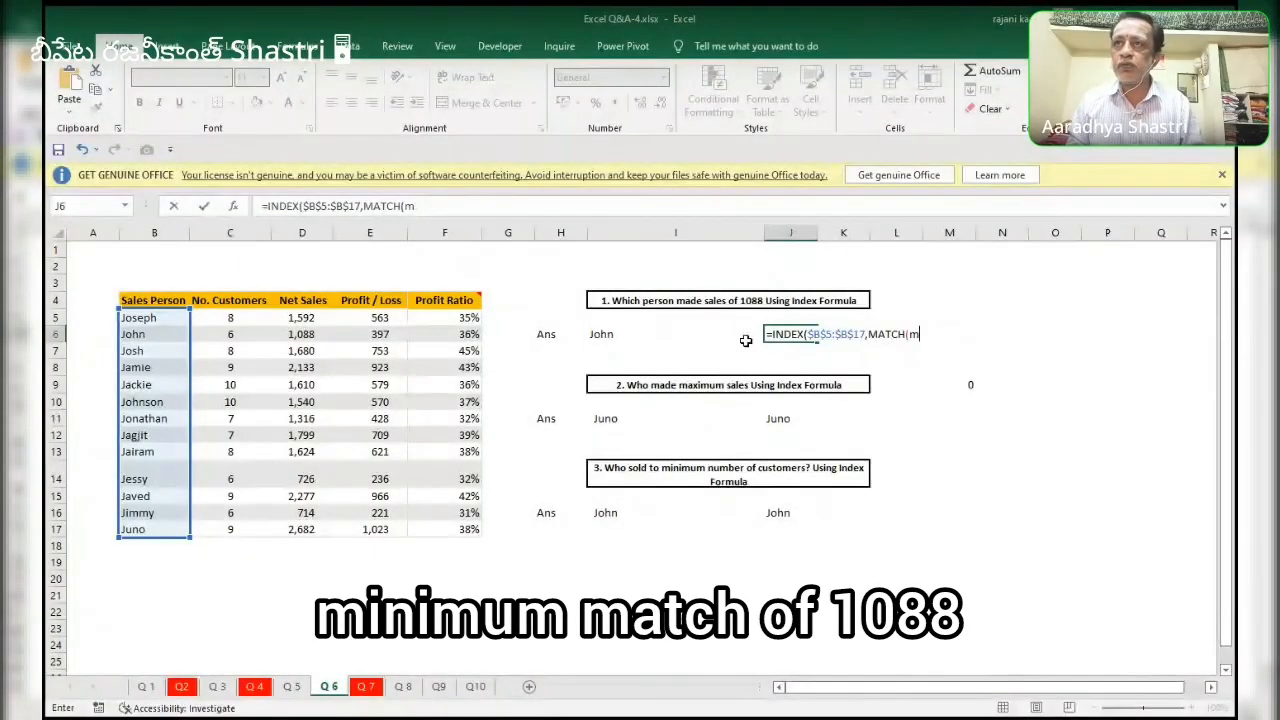
{"action": "key", "text": "BackSpace"}
{"action": "type", "text": "1088"}
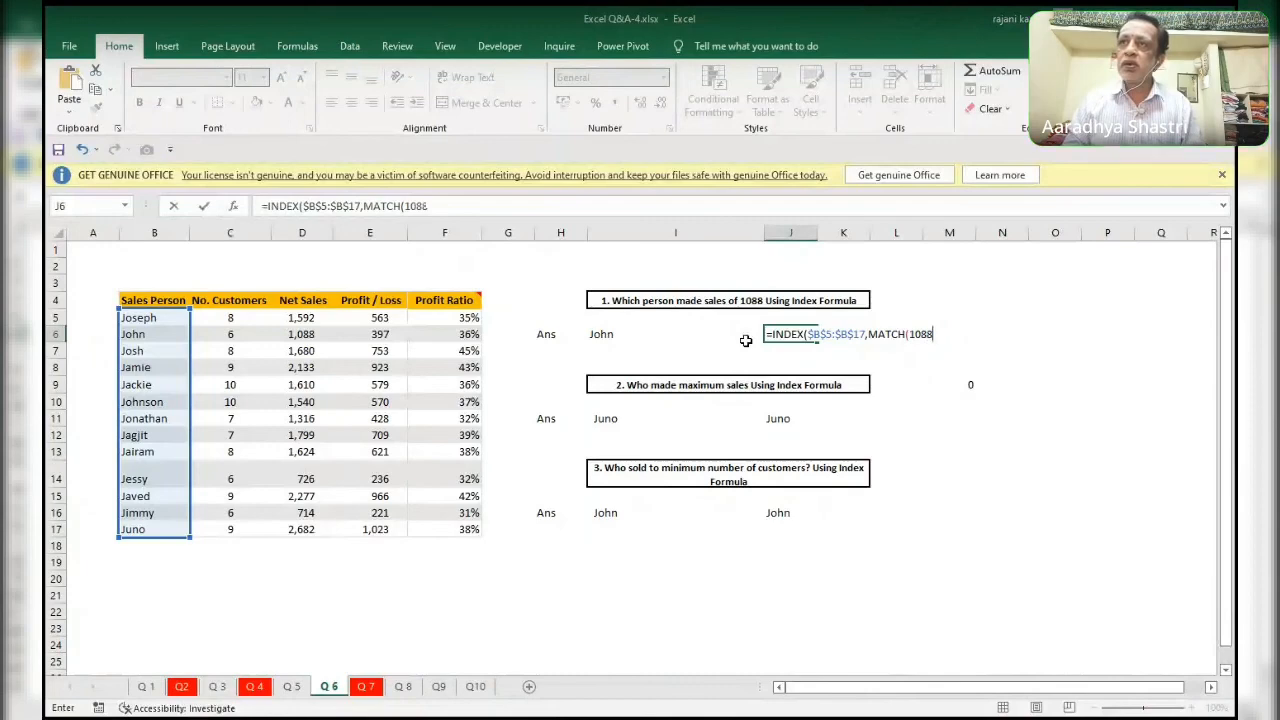
{"action": "type", "text": ","}
{"action": "key", "text": "Left"}
{"action": "key", "text": "Left"}
{"action": "key", "text": "Left"}
{"action": "key", "text": "Left"}
{"action": "key", "text": "Left"}
{"action": "key", "text": "Left"}
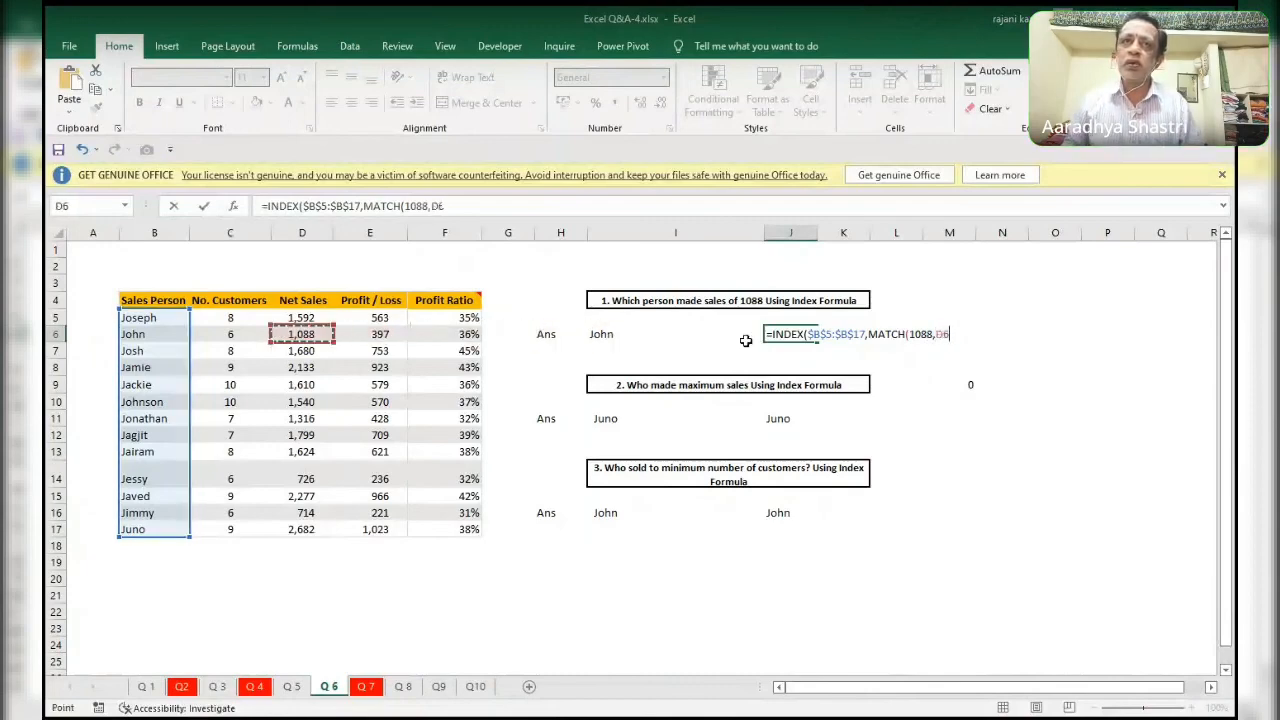
{"action": "key", "text": "Up"}
{"action": "key", "text": "ctrl+shift+Down"}
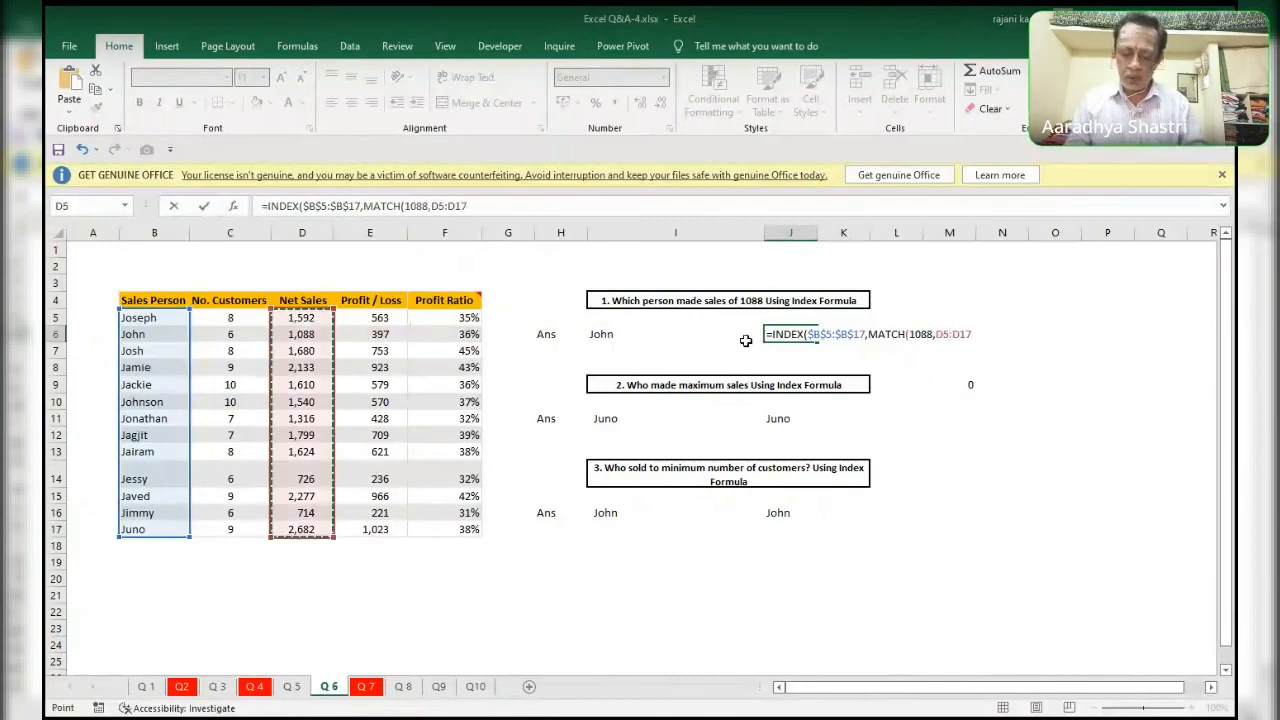
{"action": "key", "text": "F4"}
{"action": "type", "text": ",0"}
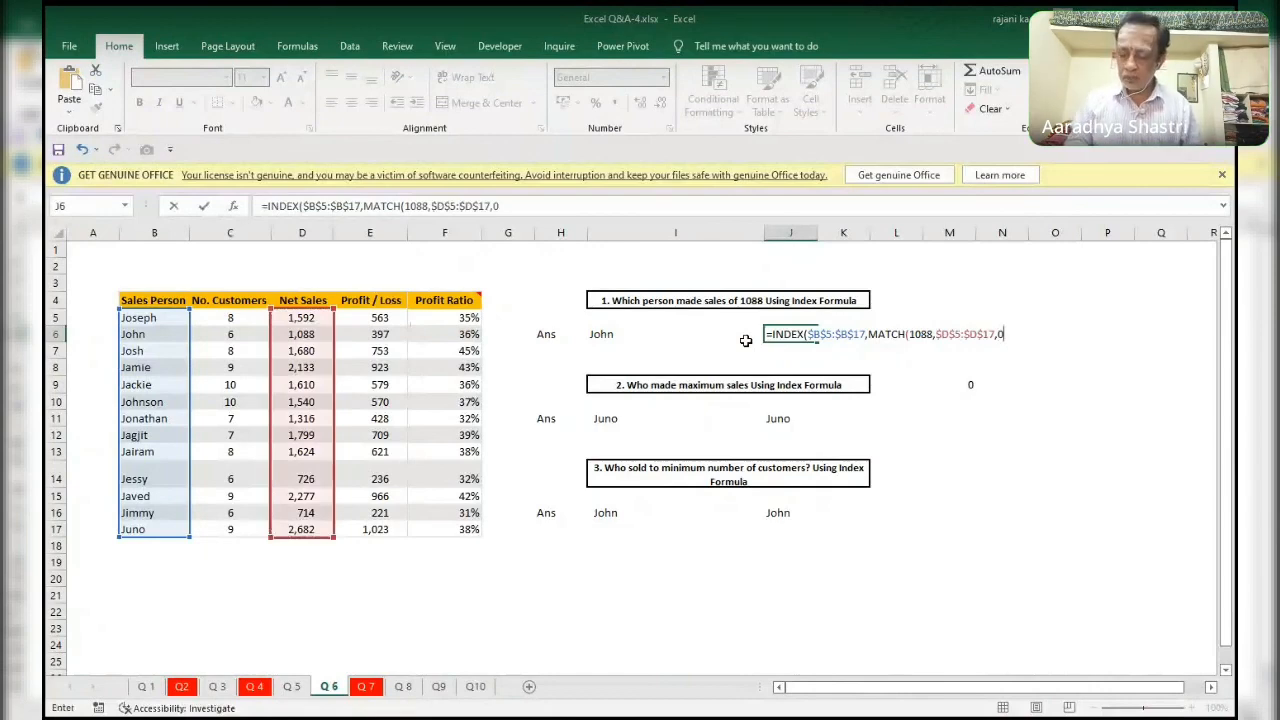
{"action": "type", "text": "))"}
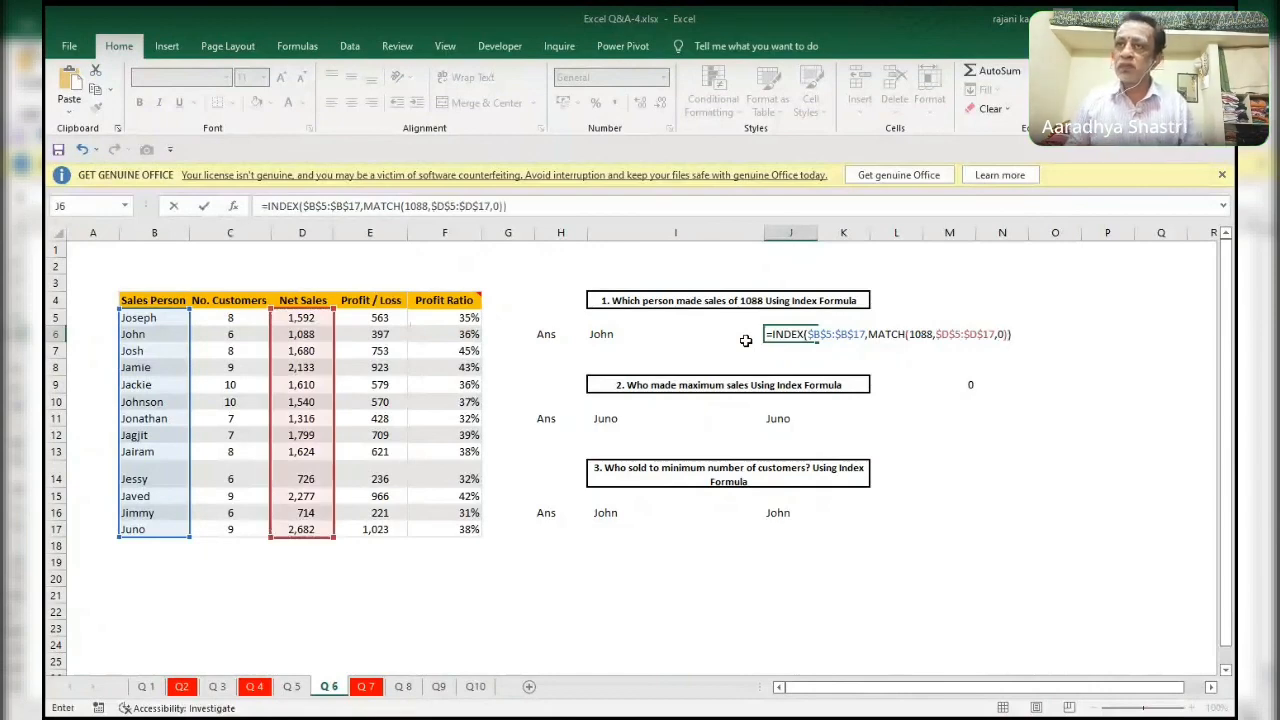
{"action": "key", "text": "ctrl+Return"}
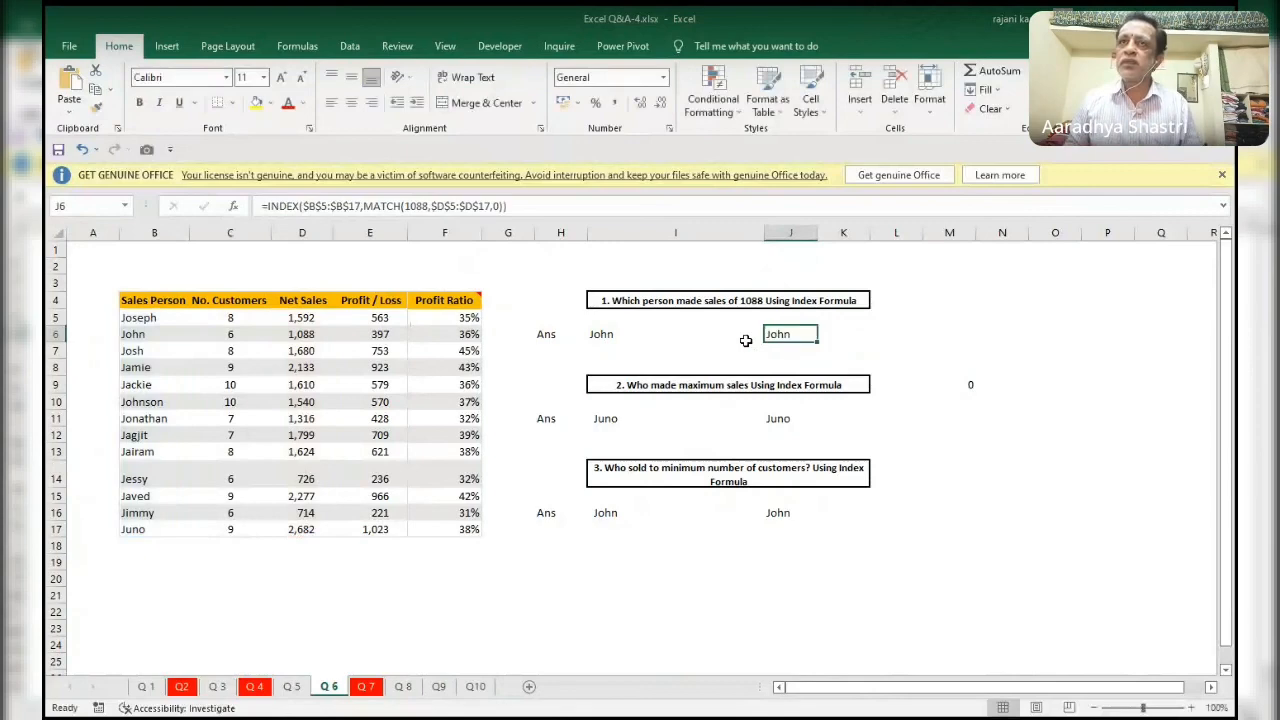
Examine the whole-table INDEX formula in I6 and the sales table range it refers to.
{"action": "left_click", "coordinate": [745, 341]}
{"action": "double_click", "coordinate": [746, 341]}
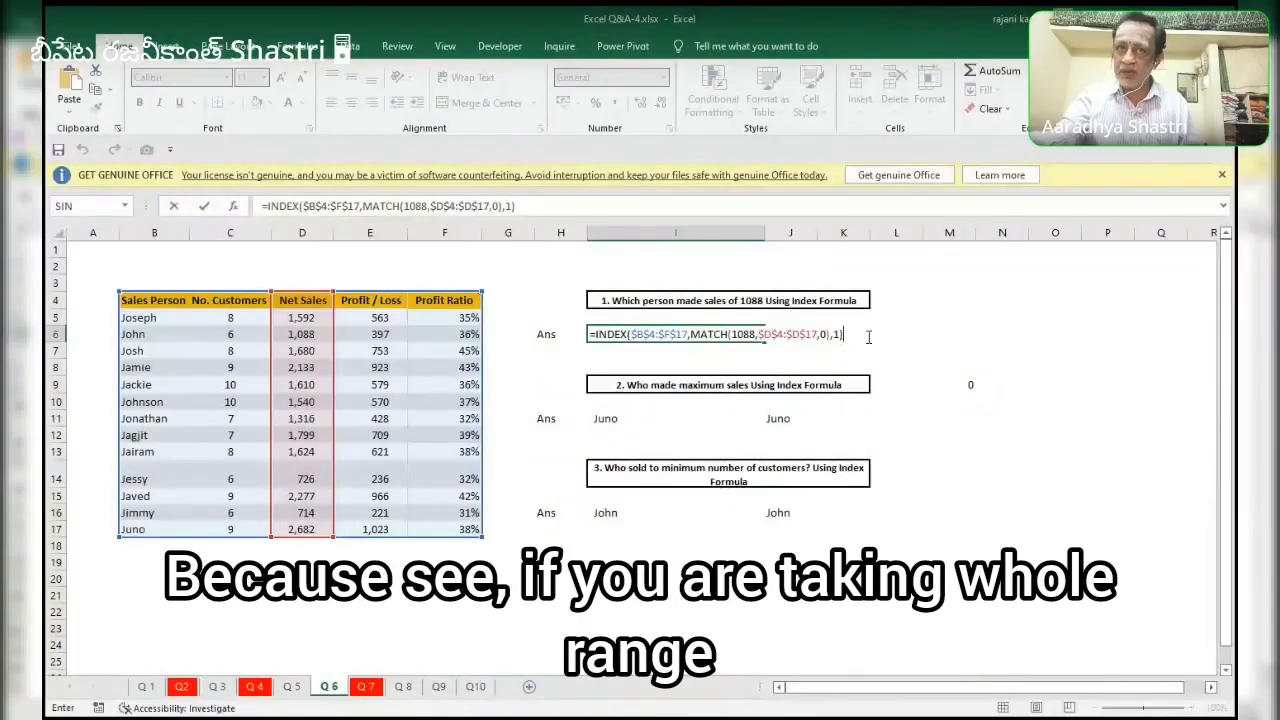
{"action": "key", "text": "ctrl+Return"}
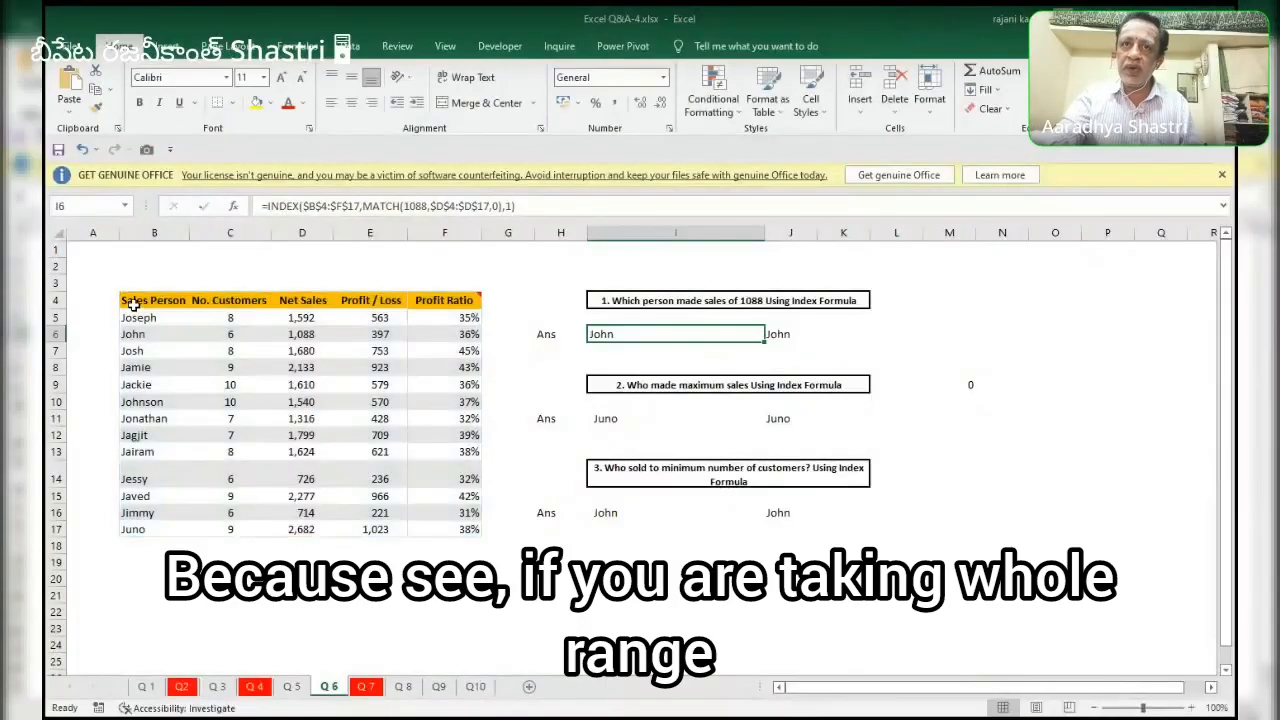
{"action": "left_click_drag", "start_coordinate": [132, 304], "coordinate": [465, 515]}
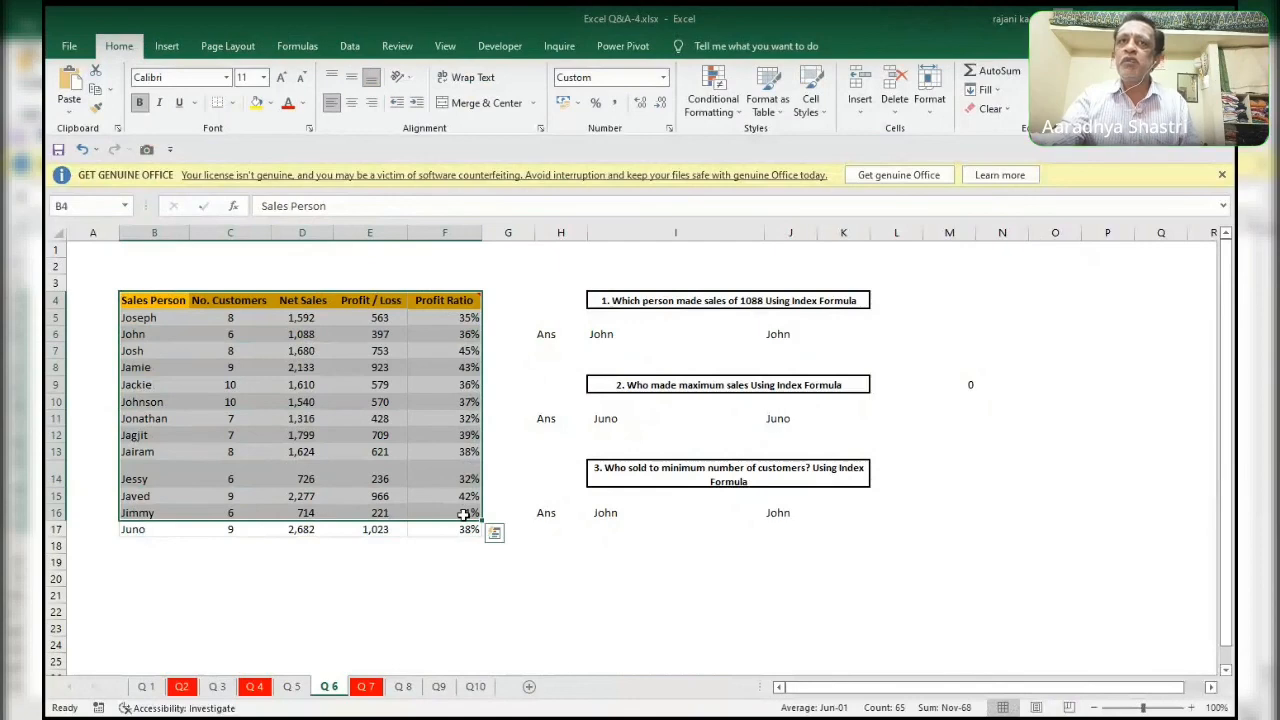
Compare the Sales Person range B5:B17 with the INDEX and MATCH formulas in I6, J11 and I11.
{"action": "left_click_drag", "start_coordinate": [161, 317], "coordinate": [166, 528]}
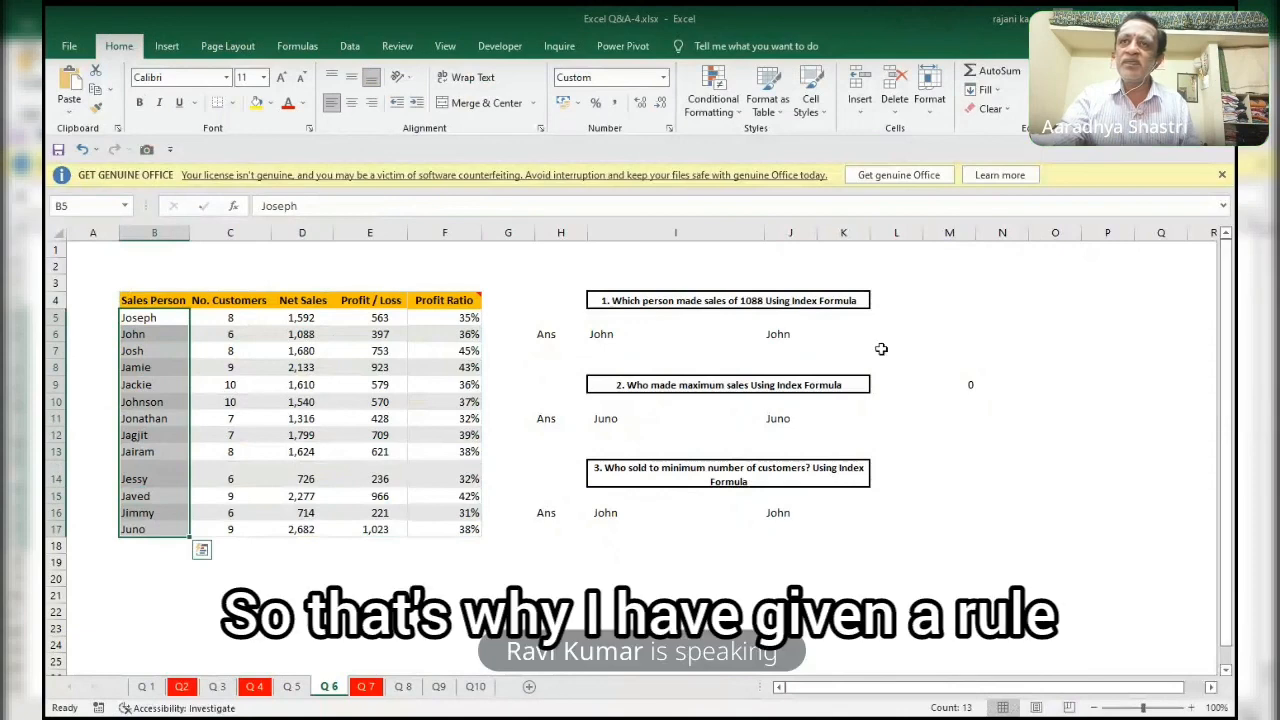
{"action": "left_click", "coordinate": [607, 336]}
{"action": "key", "text": "F2"}
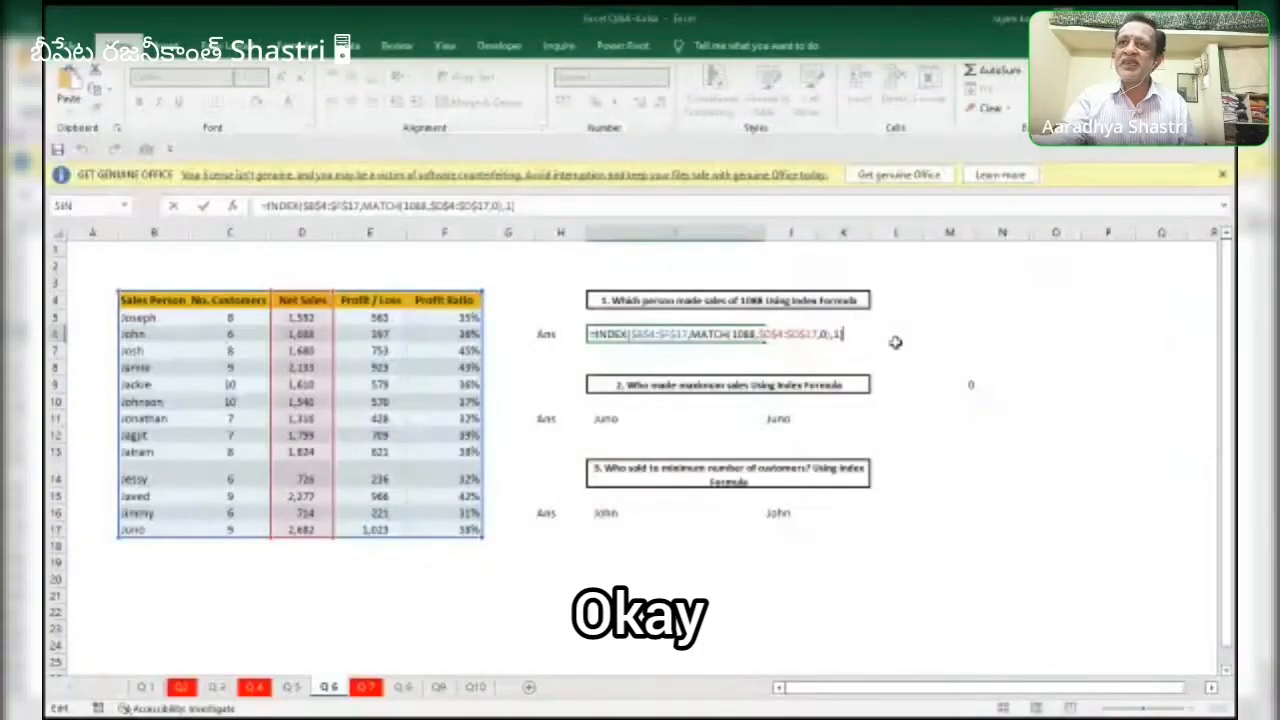
{"action": "key", "text": "ctrl+Return"}
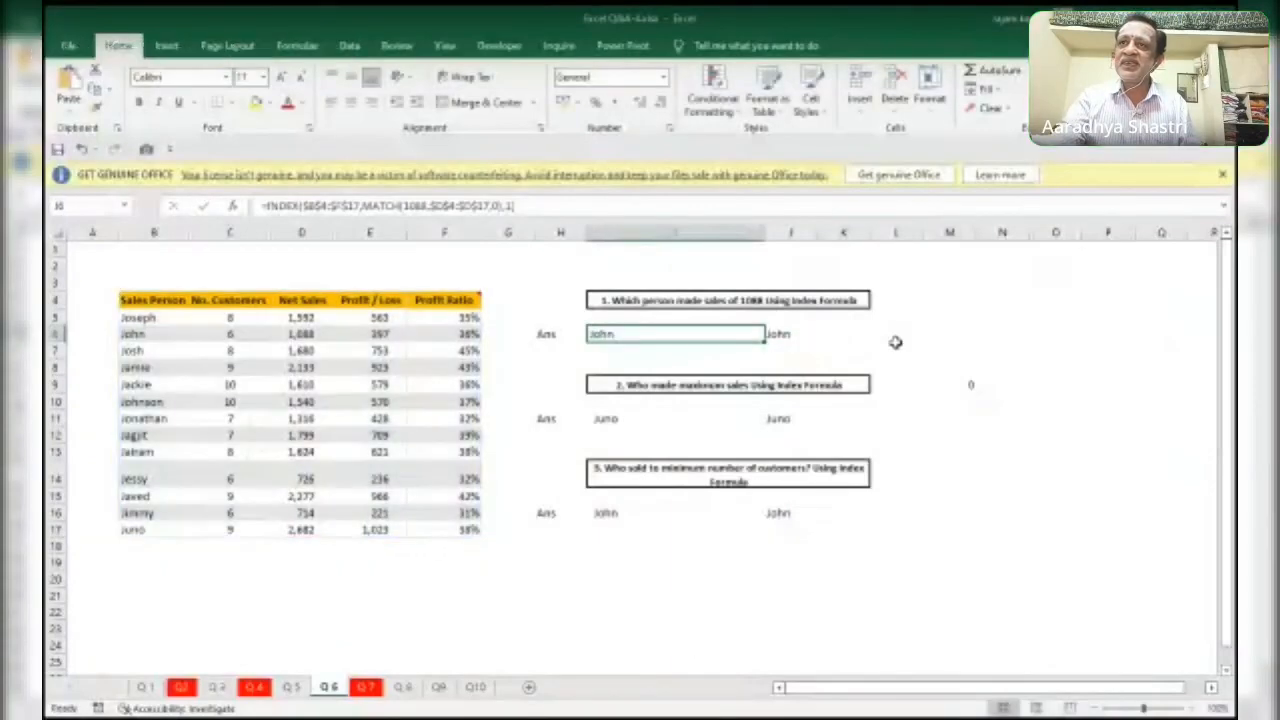
{"action": "left_click", "coordinate": [785, 418]}
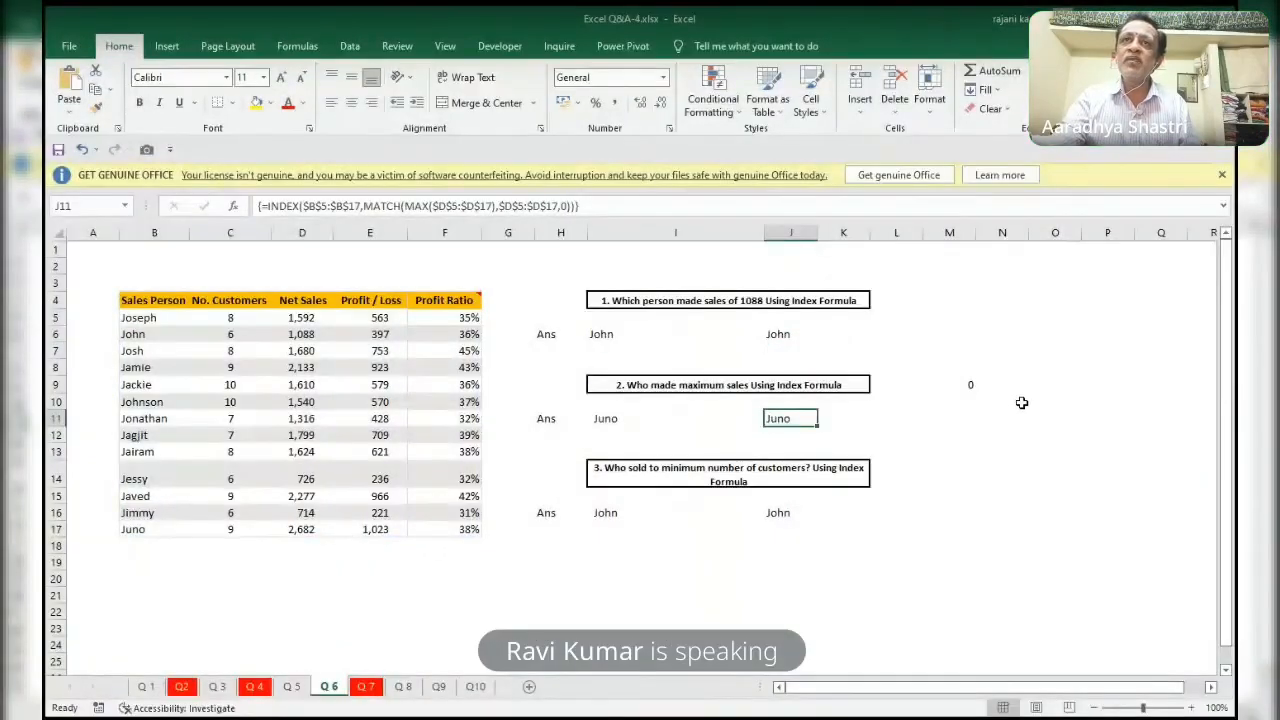
{"action": "left_click", "coordinate": [620, 418]}
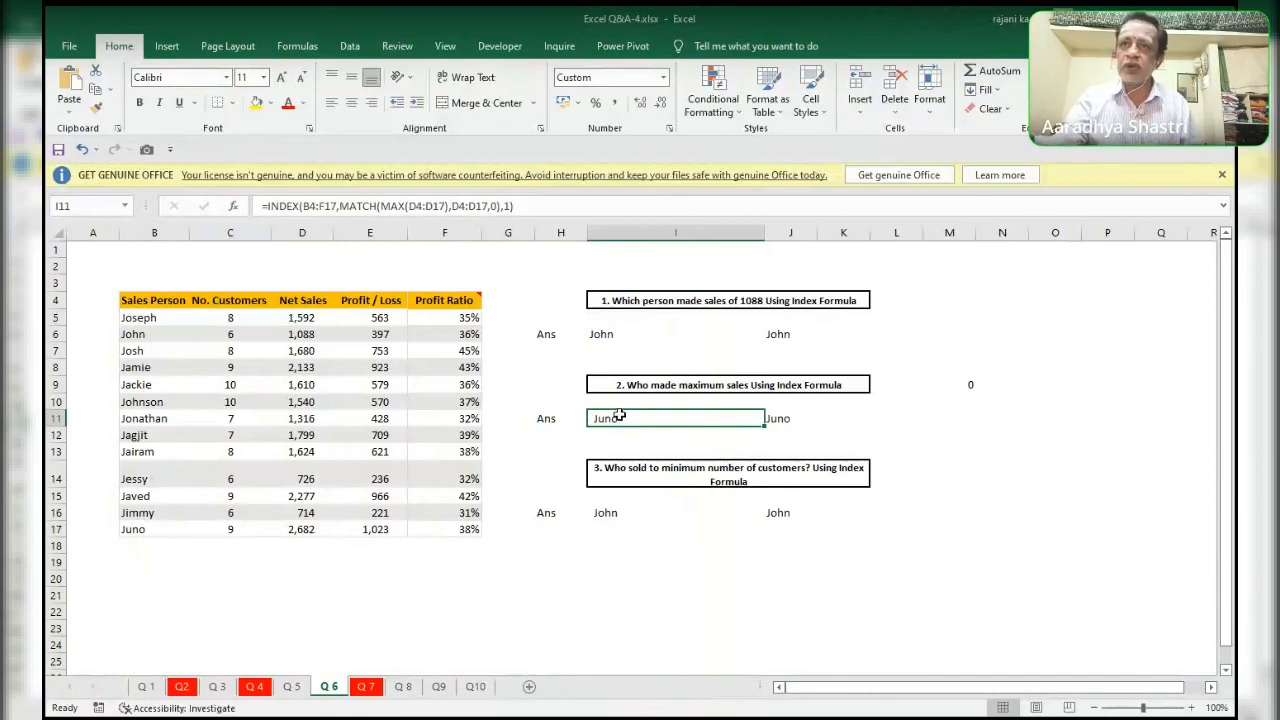
{"action": "left_click", "coordinate": [682, 556]}
{"action": "left_click", "coordinate": [665, 545]}
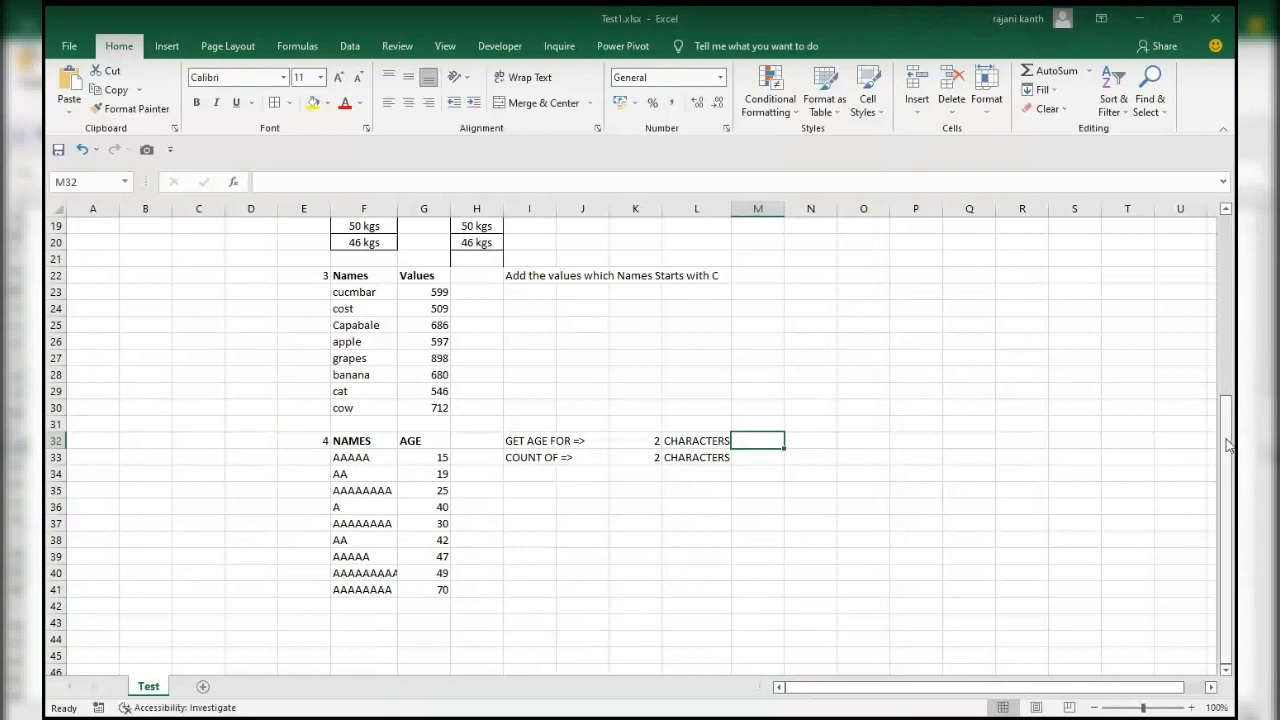
Review the four exercises on the Test sheet of Test1.xlsx at 154% zoom, including the flight table and the names lists.
{"action": "left_click_drag", "start_coordinate": [1226, 430], "coordinate": [1234, 212]}
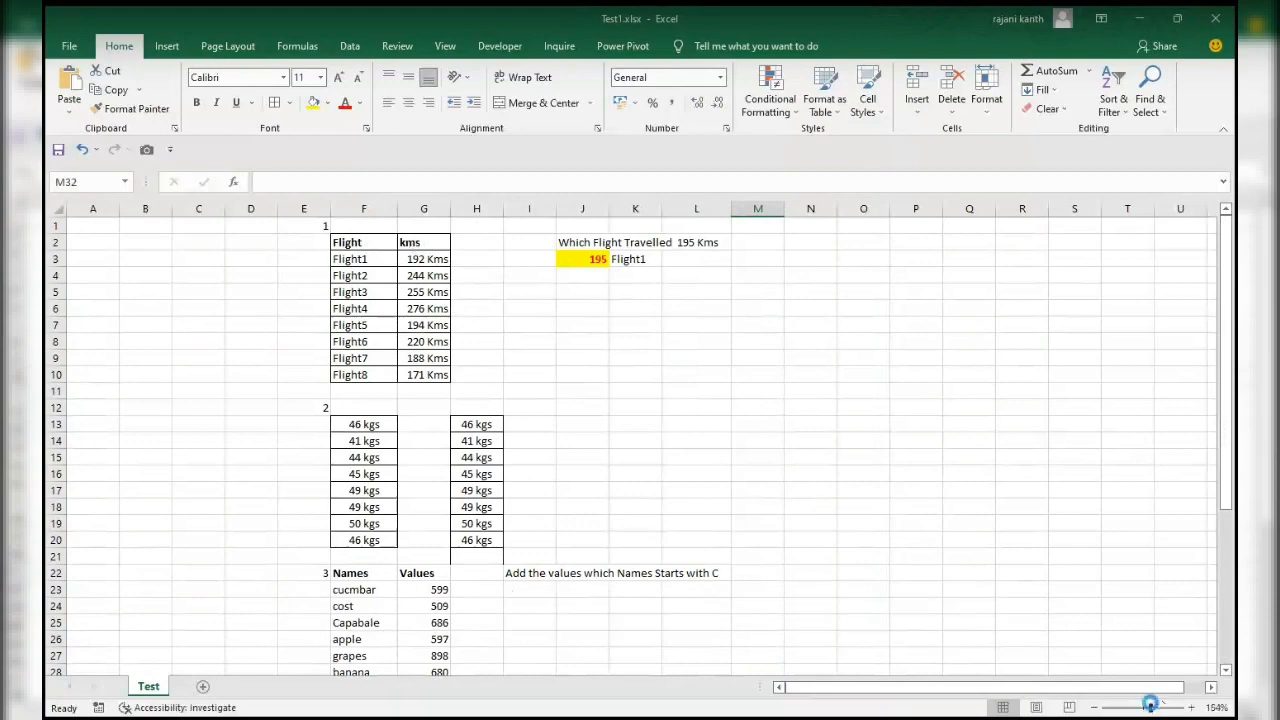
{"action": "left_click_drag", "start_coordinate": [1143, 707], "coordinate": [1150, 707]}
{"action": "left_click_drag", "start_coordinate": [1226, 330], "coordinate": [1236, 230]}
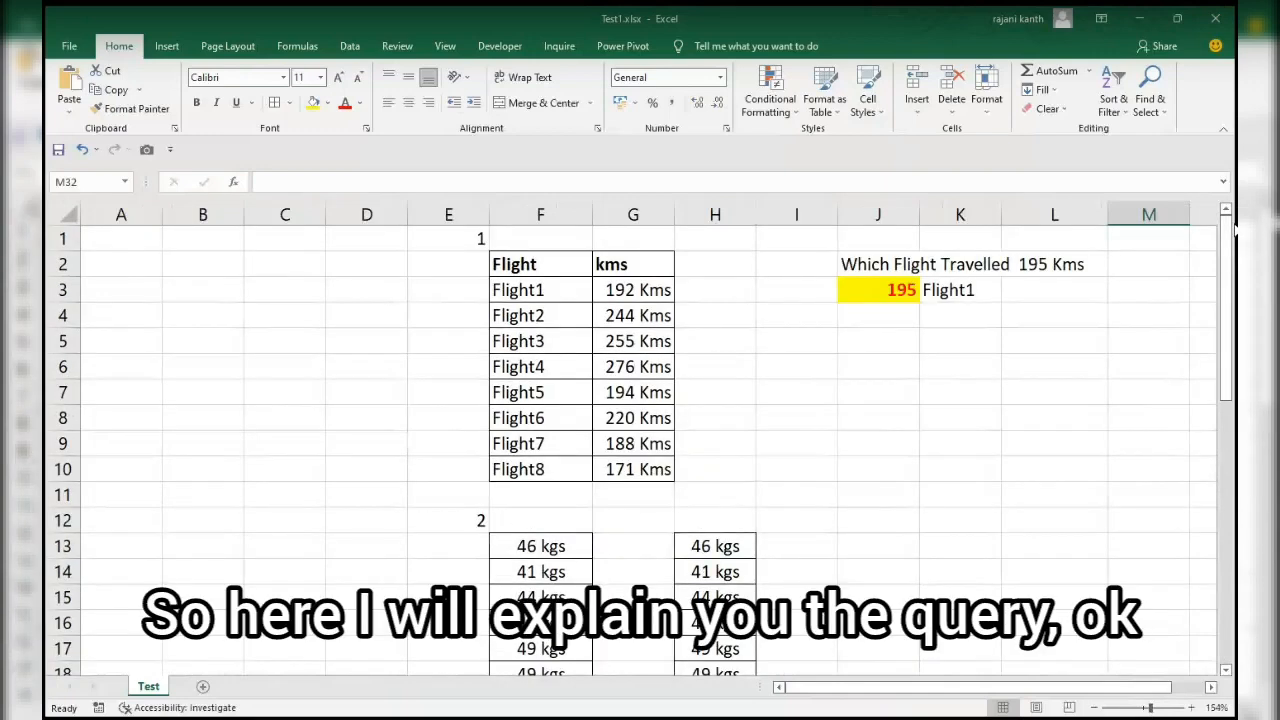
{"action": "key", "text": "Down"}
{"action": "key", "text": "Down"}
{"action": "key", "text": "Up"}
{"action": "key", "text": "Up"}
{"action": "key", "text": "Up"}
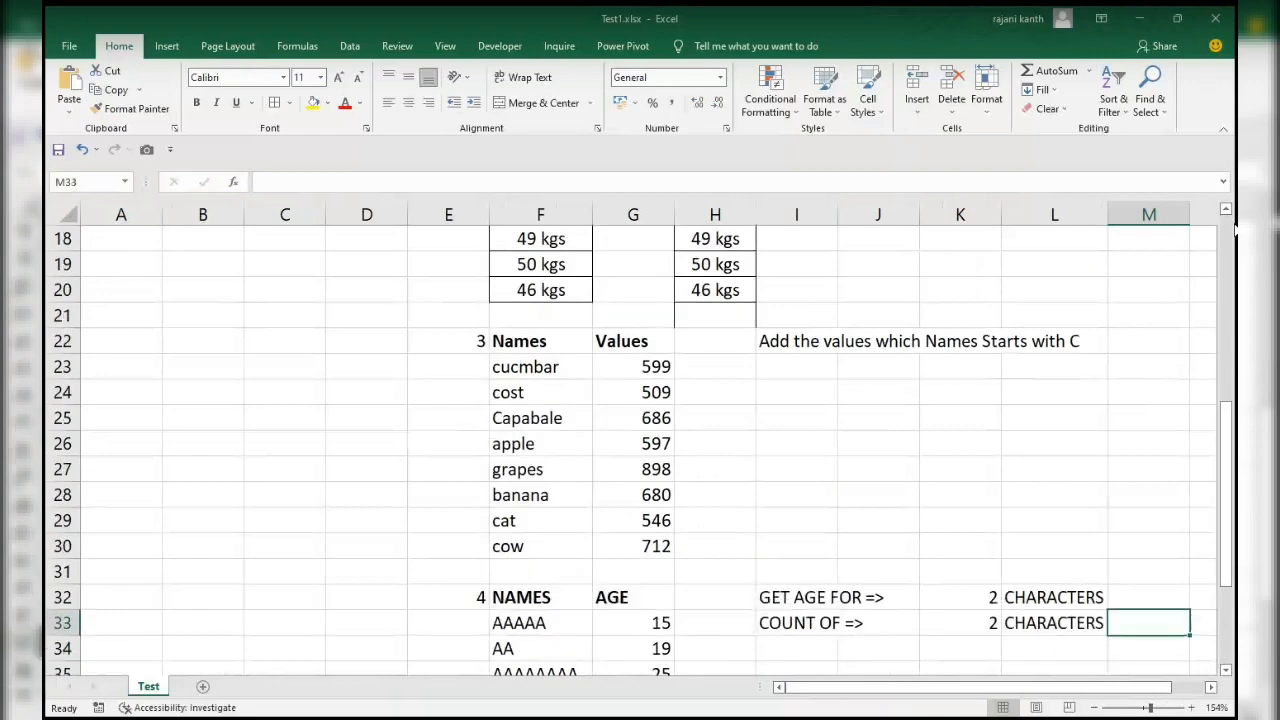
{"action": "key", "text": "Left"}
{"action": "key", "text": "Left"}
{"action": "key", "text": "Left"}
{"action": "key", "text": "Up"}
{"action": "key", "text": "Up"}
{"action": "key", "text": "Up"}
{"action": "key", "text": "Up"}
{"action": "key", "text": "Up"}
{"action": "key", "text": "Up"}
{"action": "key", "text": "Up"}
{"action": "key", "text": "Up"}
{"action": "key", "text": "Up"}
{"action": "key", "text": "Up"}
{"action": "key", "text": "Up"}
{"action": "key", "text": "Up"}
{"action": "key", "text": "Up"}
{"action": "key", "text": "Up"}
{"action": "key", "text": "Up"}
{"action": "key", "text": "Up"}
{"action": "key", "text": "Up"}
{"action": "key", "text": "Up"}
{"action": "key", "text": "Up"}
{"action": "key", "text": "Up"}
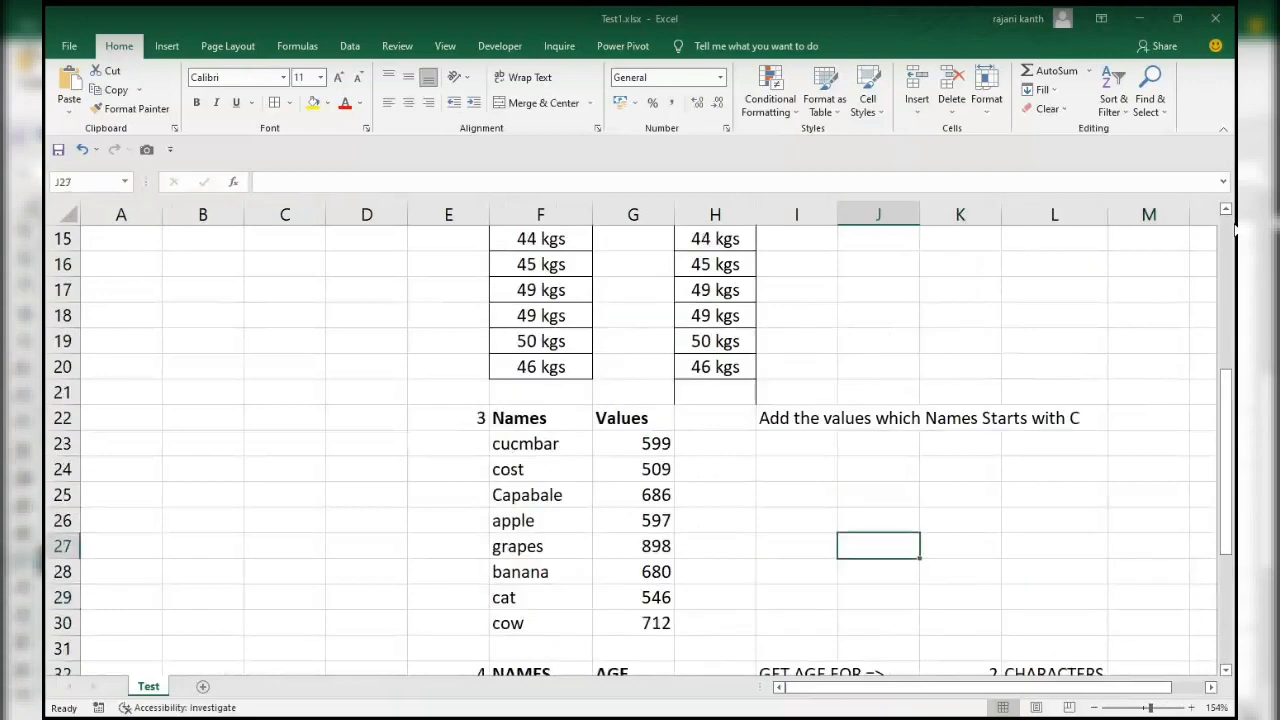
{"action": "key", "text": "Down"}
{"action": "key", "text": "Down"}
{"action": "key", "text": "Down"}
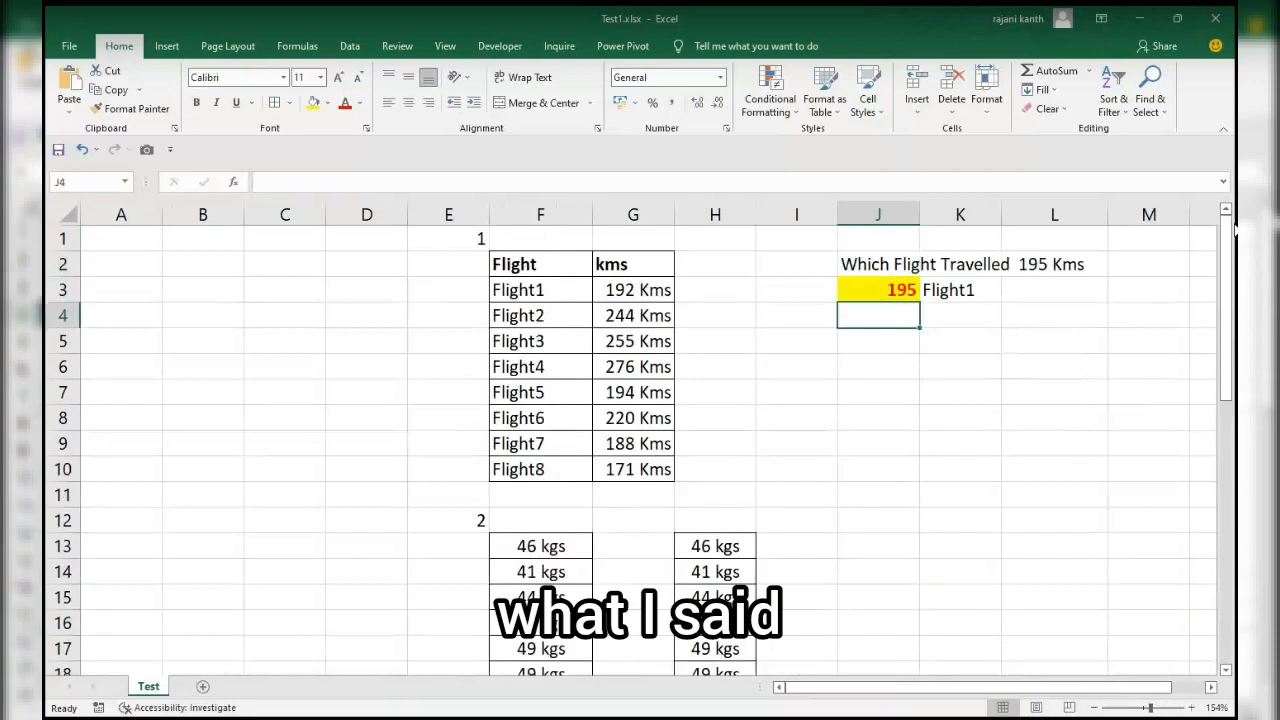
Clear the kilometre lookup value in J3 and the flight answer in K3.
{"action": "key", "text": "Up"}
{"action": "key", "text": "Delete"}
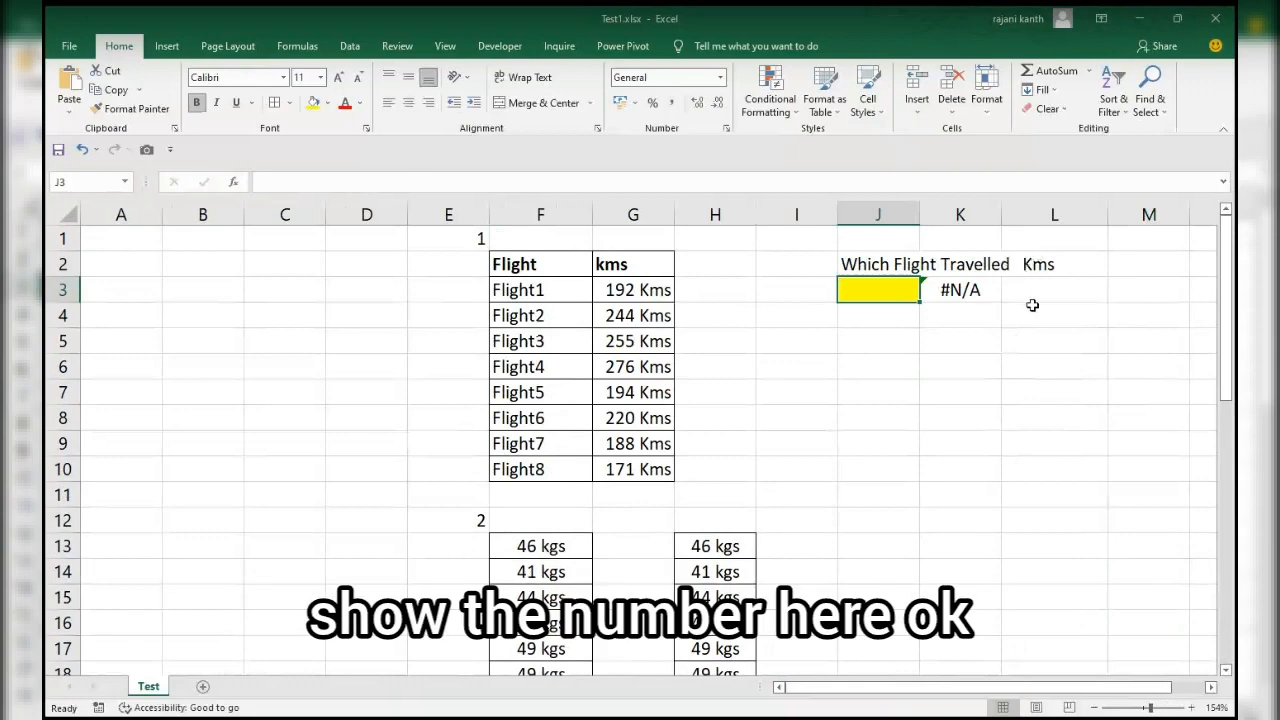
{"action": "key", "text": "Right"}
{"action": "key", "text": "Delete"}
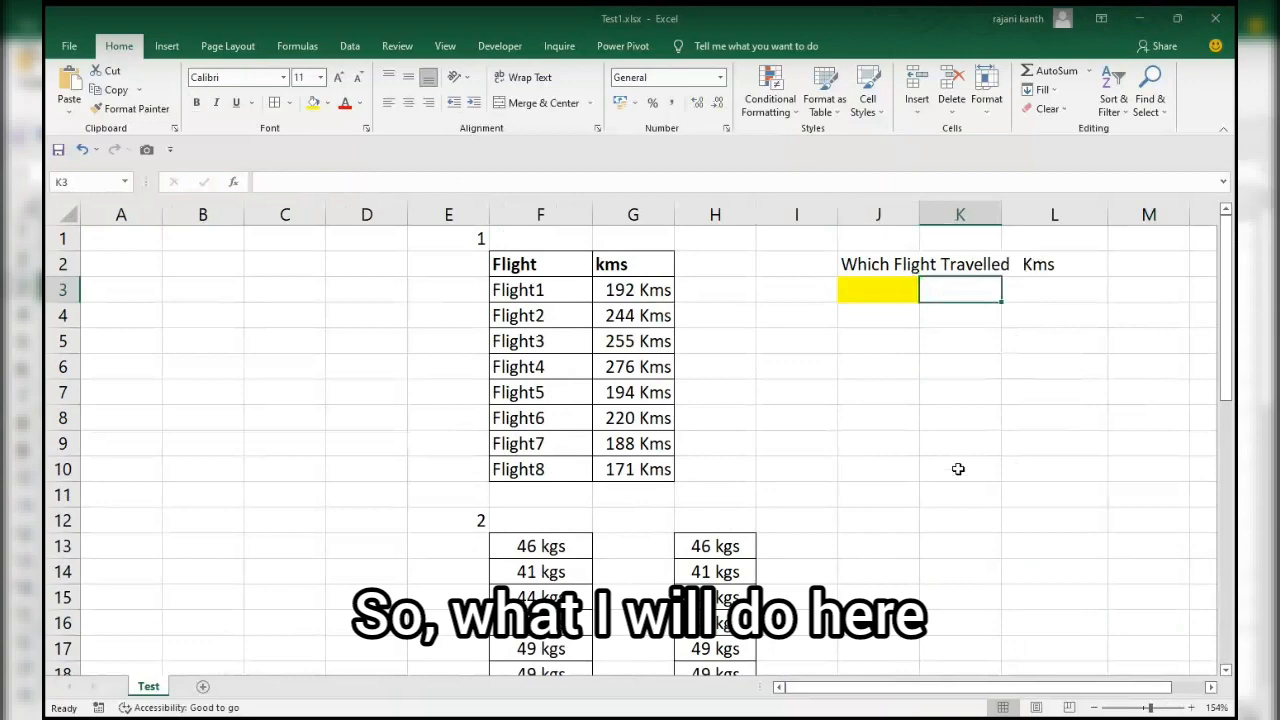
{"action": "key", "text": "Left"}
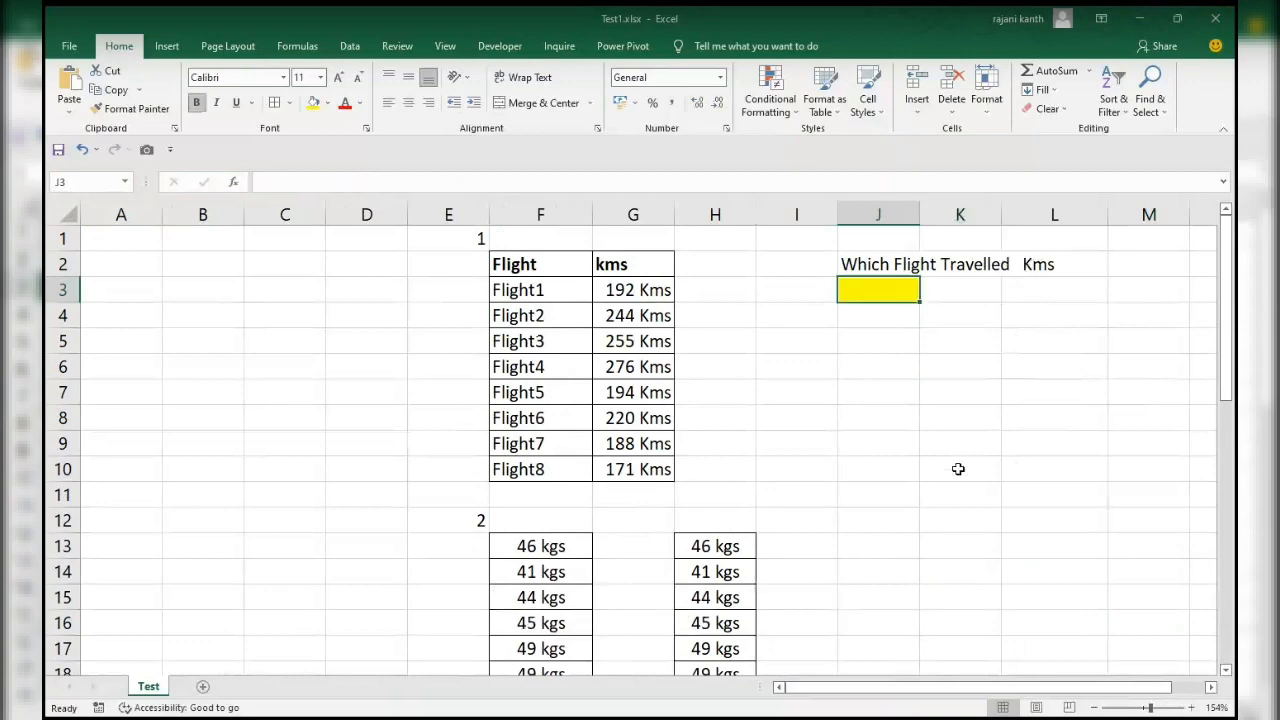
Enter the number 2 in C2 and the letter A in C3 as sample data.
{"action": "left_click", "coordinate": [265, 262]}
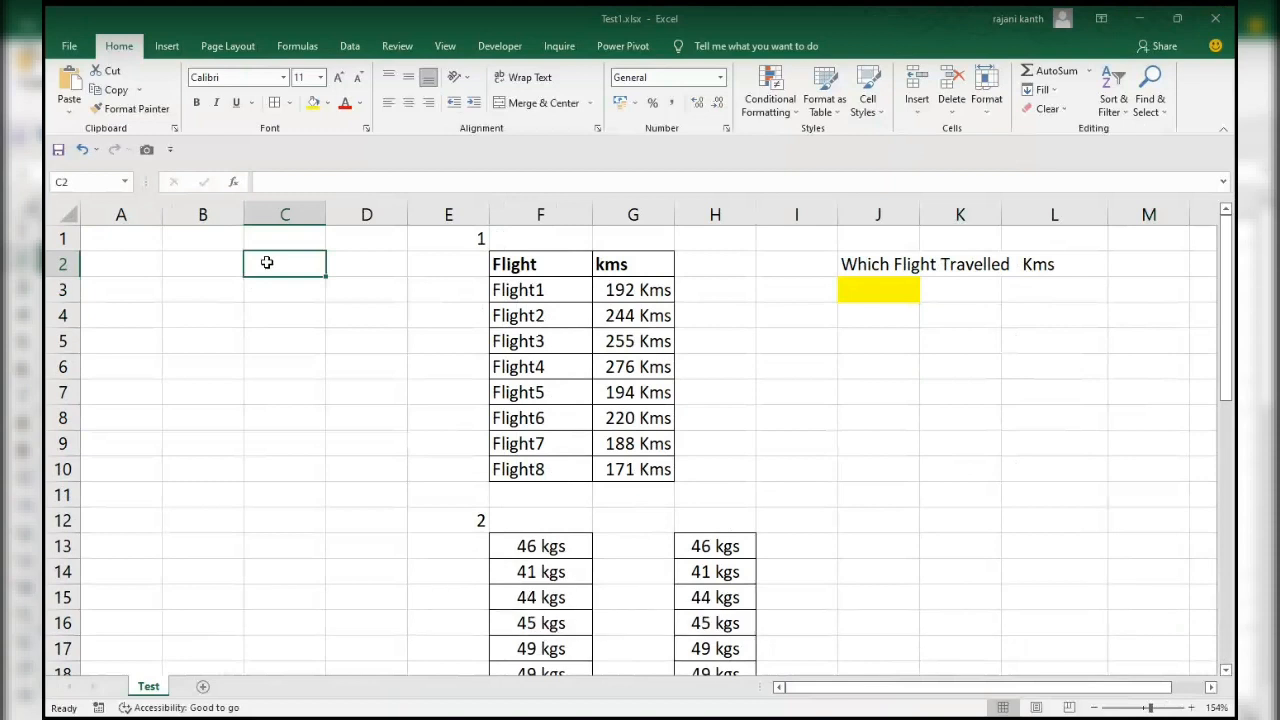
{"action": "type", "text": "2"}
{"action": "key", "text": "Return"}
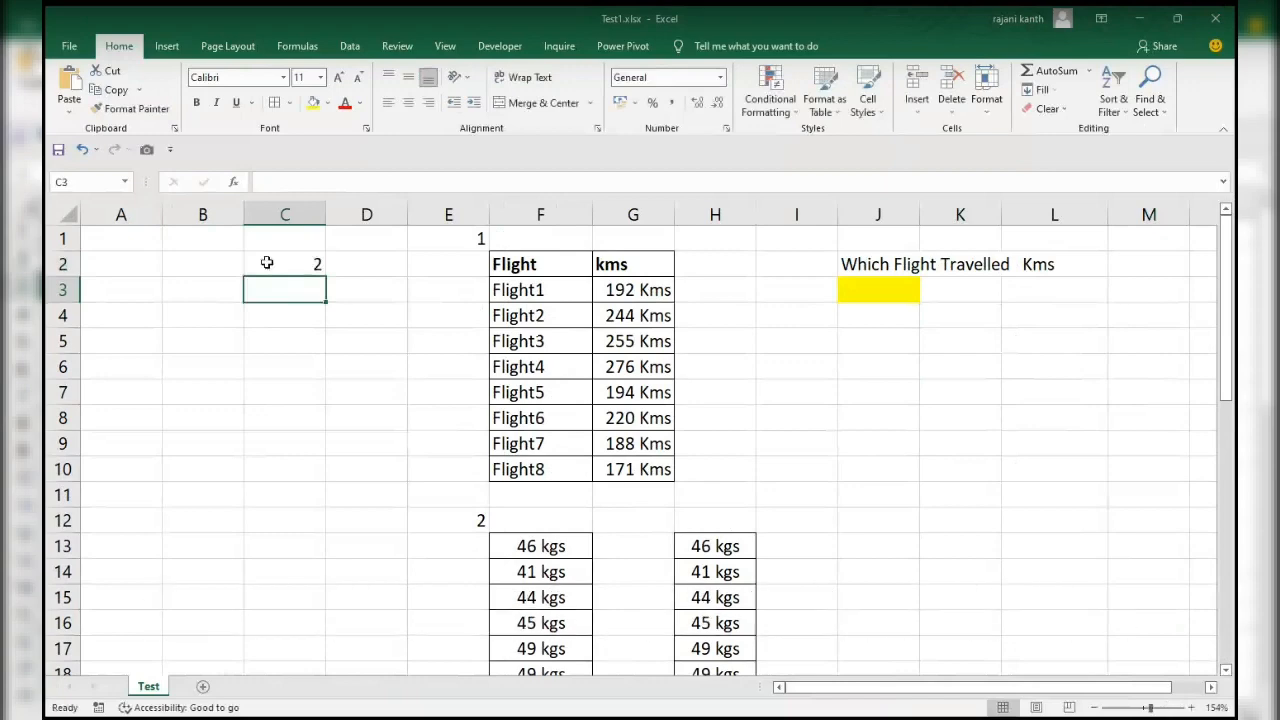
{"action": "type", "text": "A"}
{"action": "key", "text": "Return"}
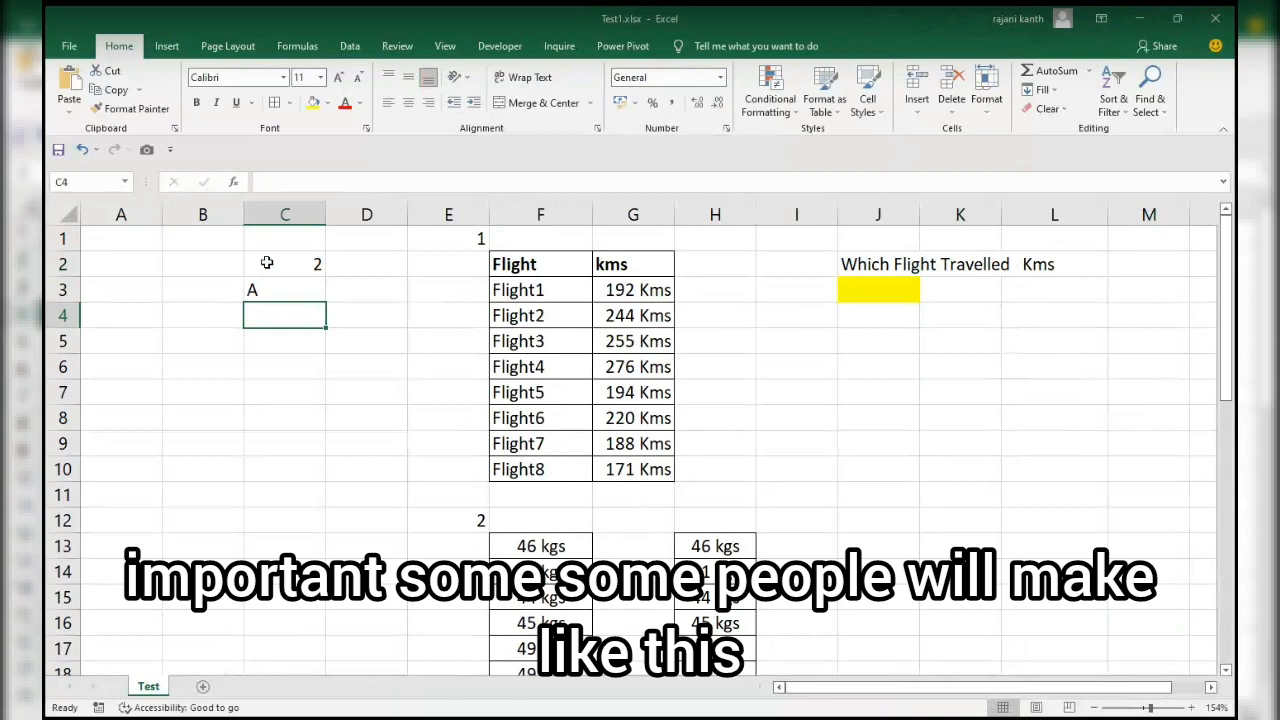
Centre the contents of C2:C3 horizontally.
{"action": "left_click", "coordinate": [267, 262]}
{"action": "left_click_drag", "start_coordinate": [267, 262], "coordinate": [267, 290]}
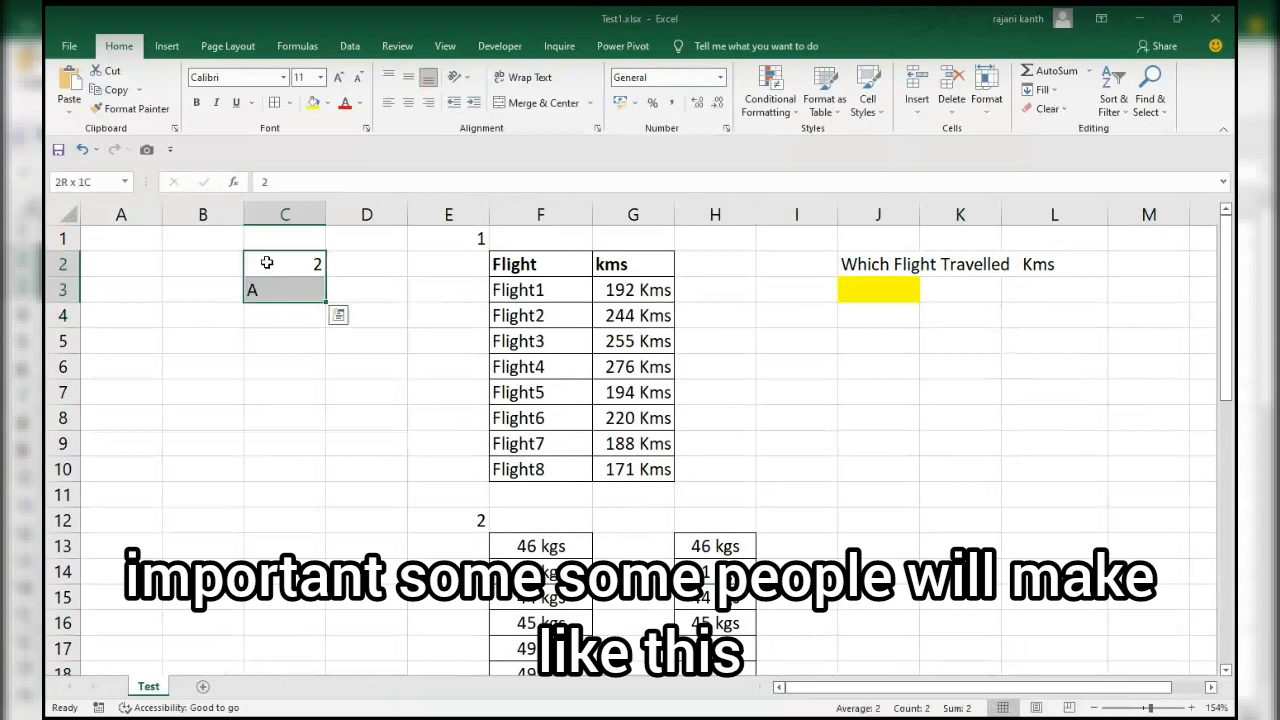
{"action": "left_click", "coordinate": [410, 104]}
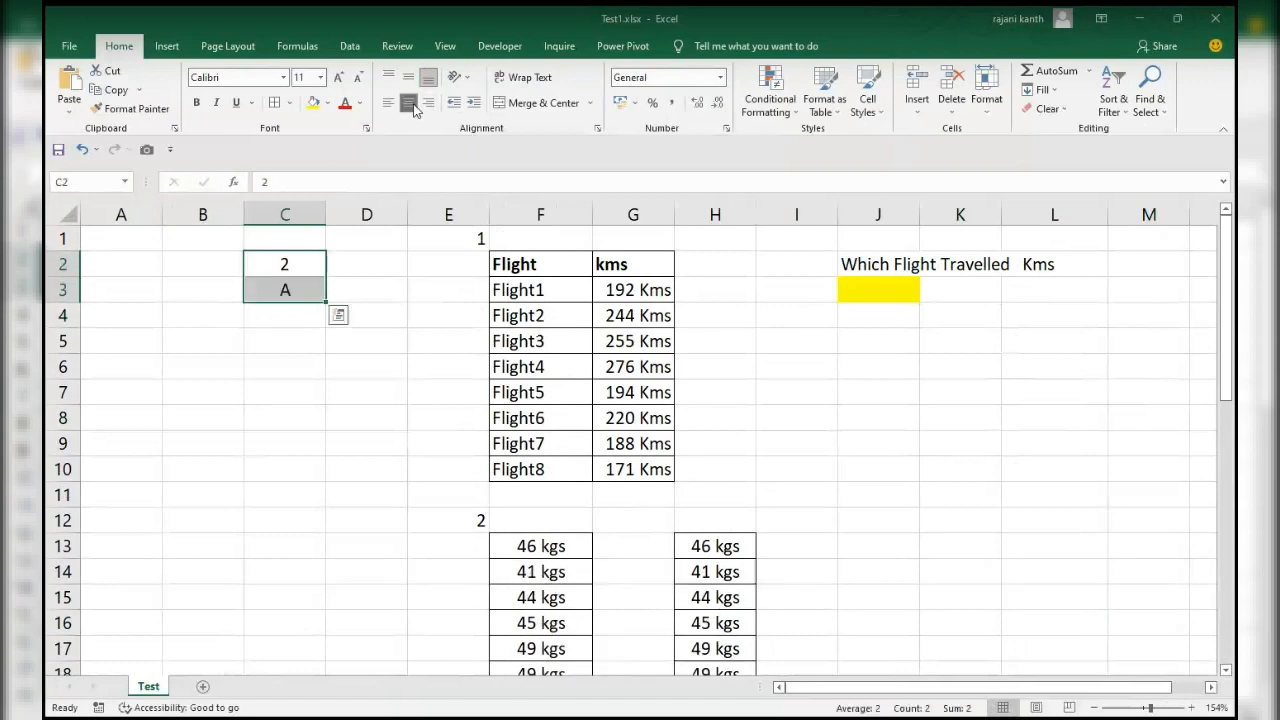
{"action": "left_click", "coordinate": [278, 414]}
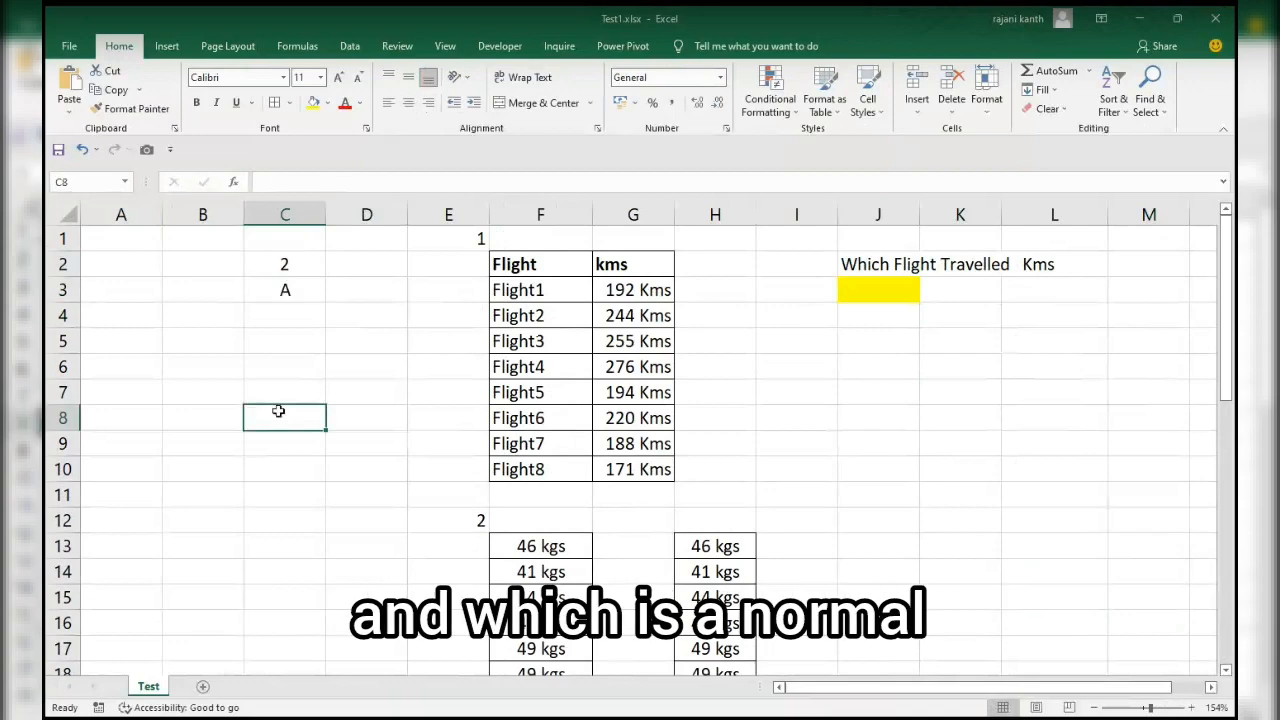
{"action": "left_click", "coordinate": [299, 284]}
{"action": "scroll", "coordinate": [299, 284], "scroll_direction": "down", "scroll_amount": 1}
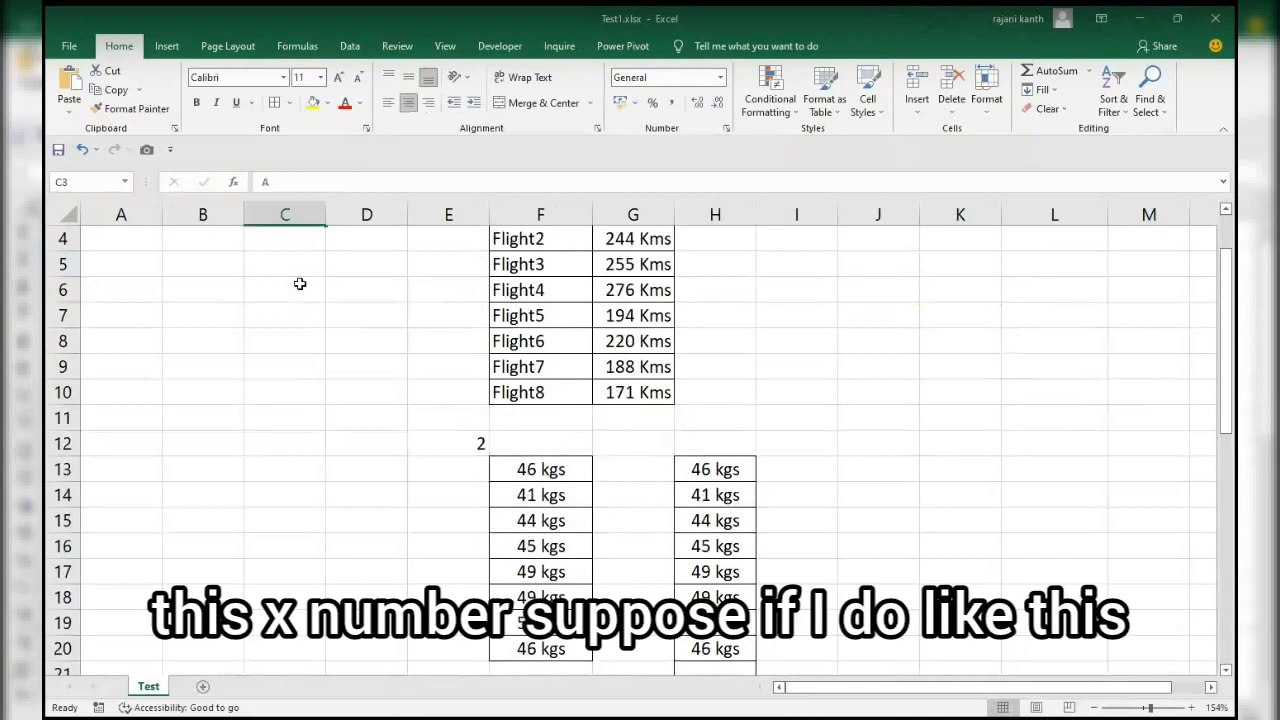
{"action": "type", "text": ",A"}
{"action": "key", "text": "Return"}
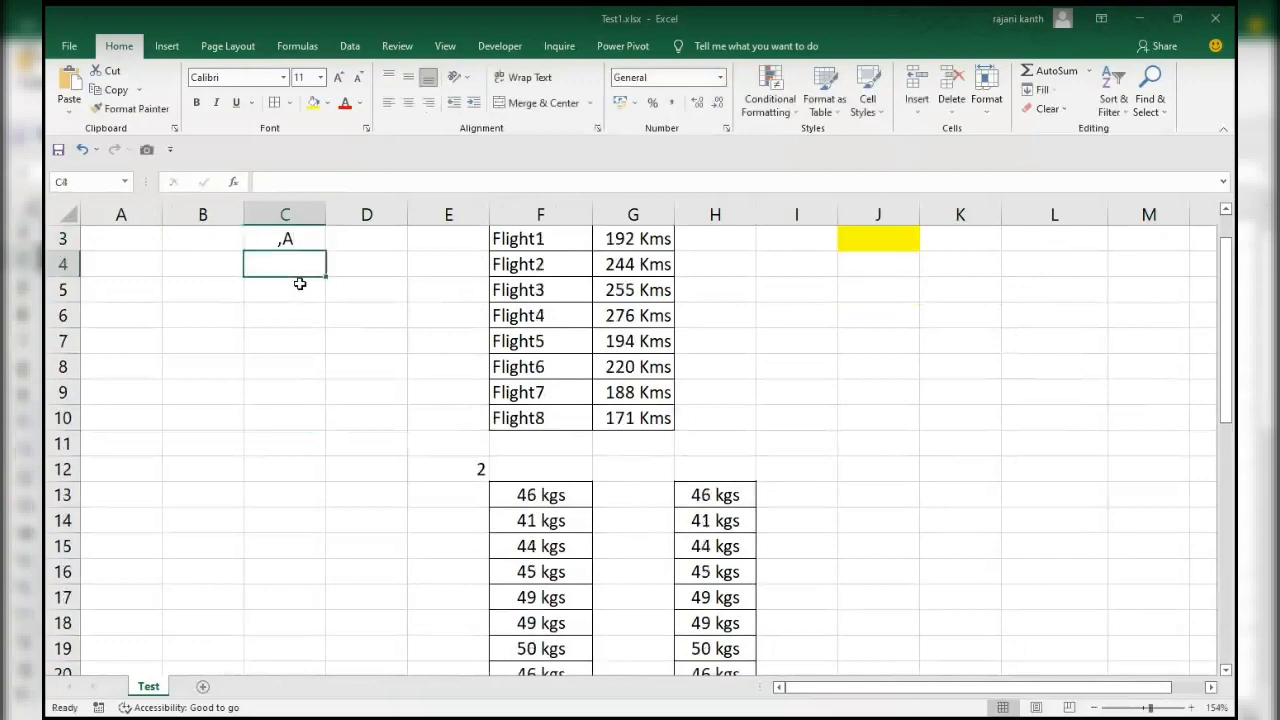
Replace the content of C3 with '2 so that the number is stored as text.
{"action": "key", "text": "Up"}
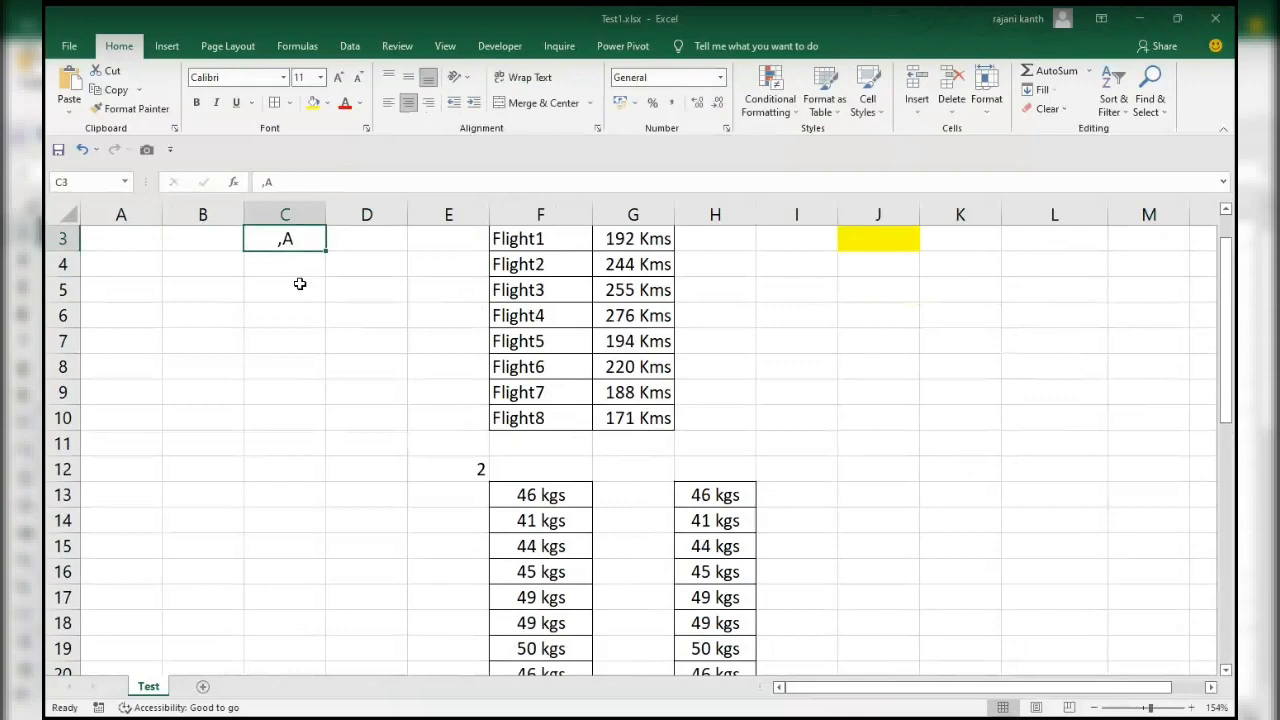
{"action": "type", "text": "'2"}
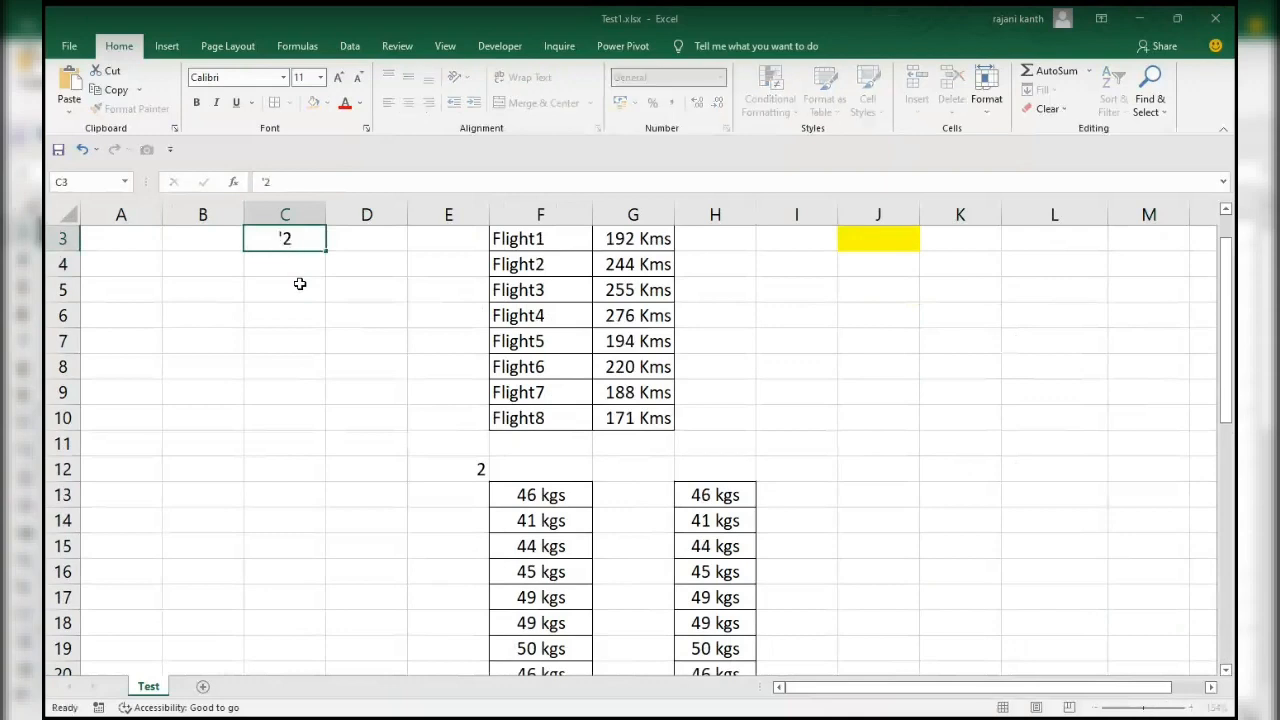
{"action": "key", "text": "Return"}
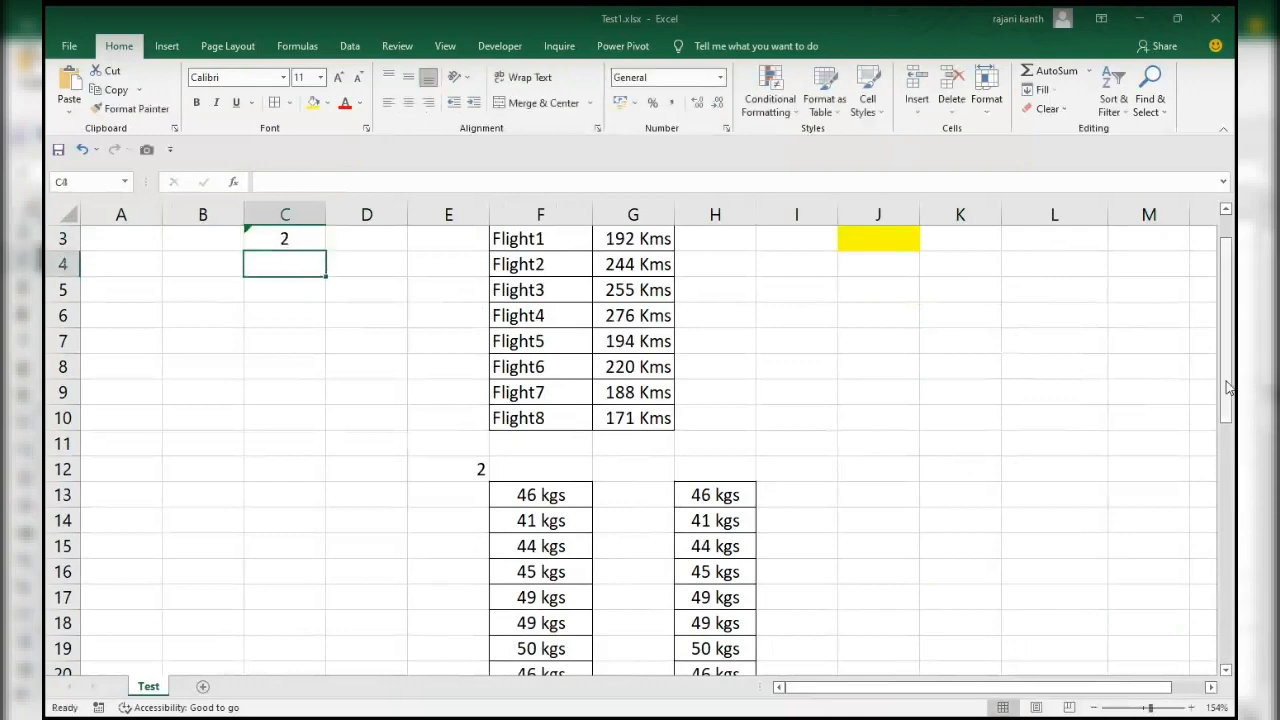
Enter the formula =C2=C3 in D2 to compare the number with the text value.
{"action": "scroll", "coordinate": [340, 318], "scroll_direction": "up", "scroll_amount": 1}
{"action": "left_click", "coordinate": [379, 258]}
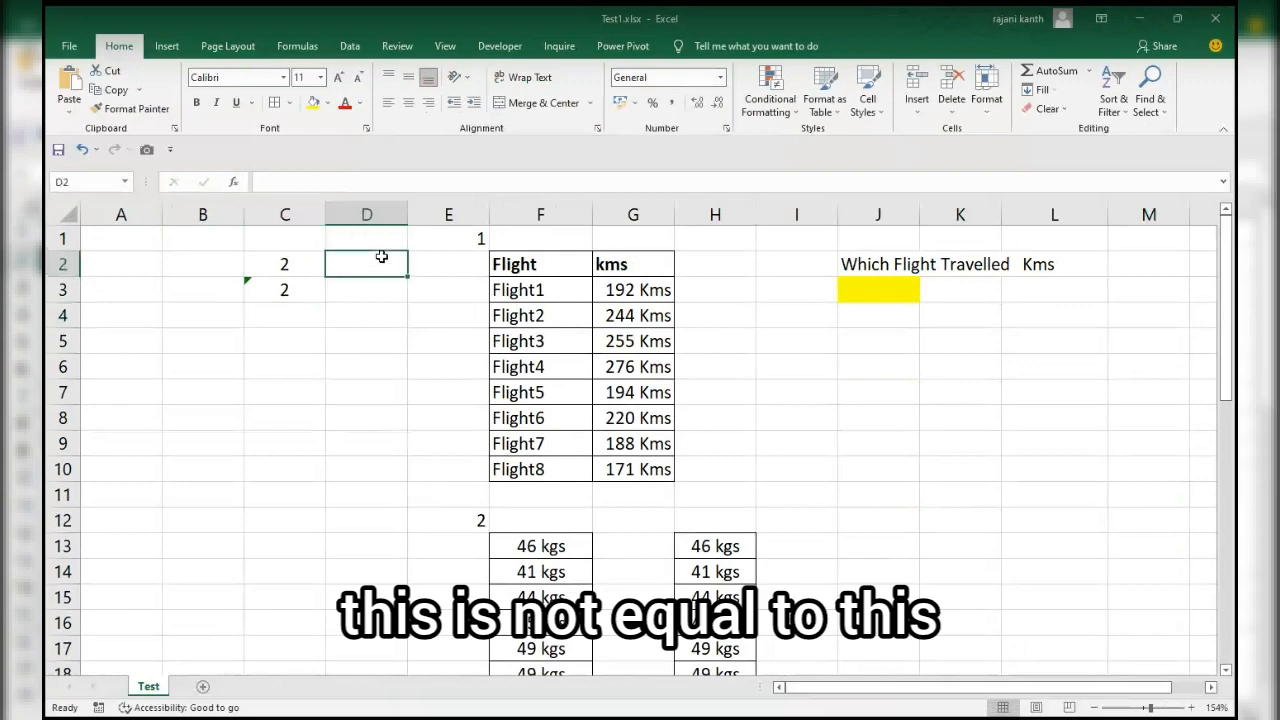
{"action": "type", "text": "="}
{"action": "key", "text": "Left"}
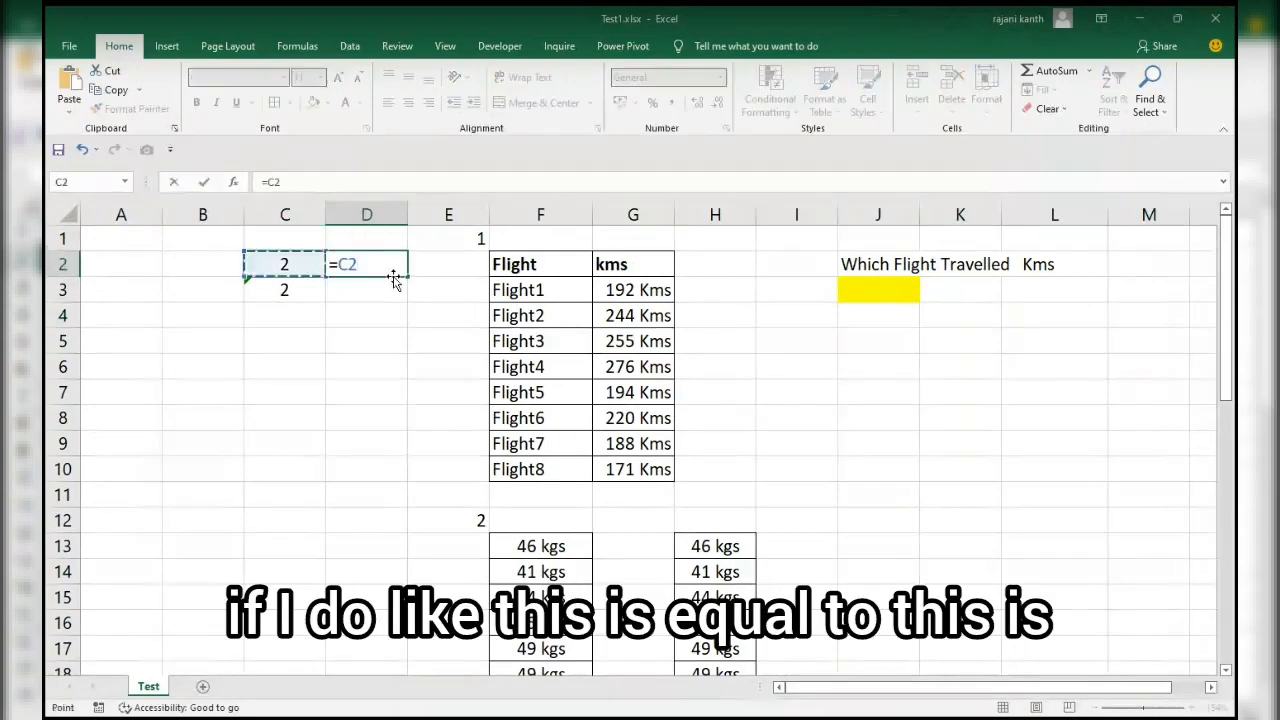
{"action": "type", "text": "="}
{"action": "left_click", "coordinate": [393, 282]}
{"action": "key", "text": "Return"}
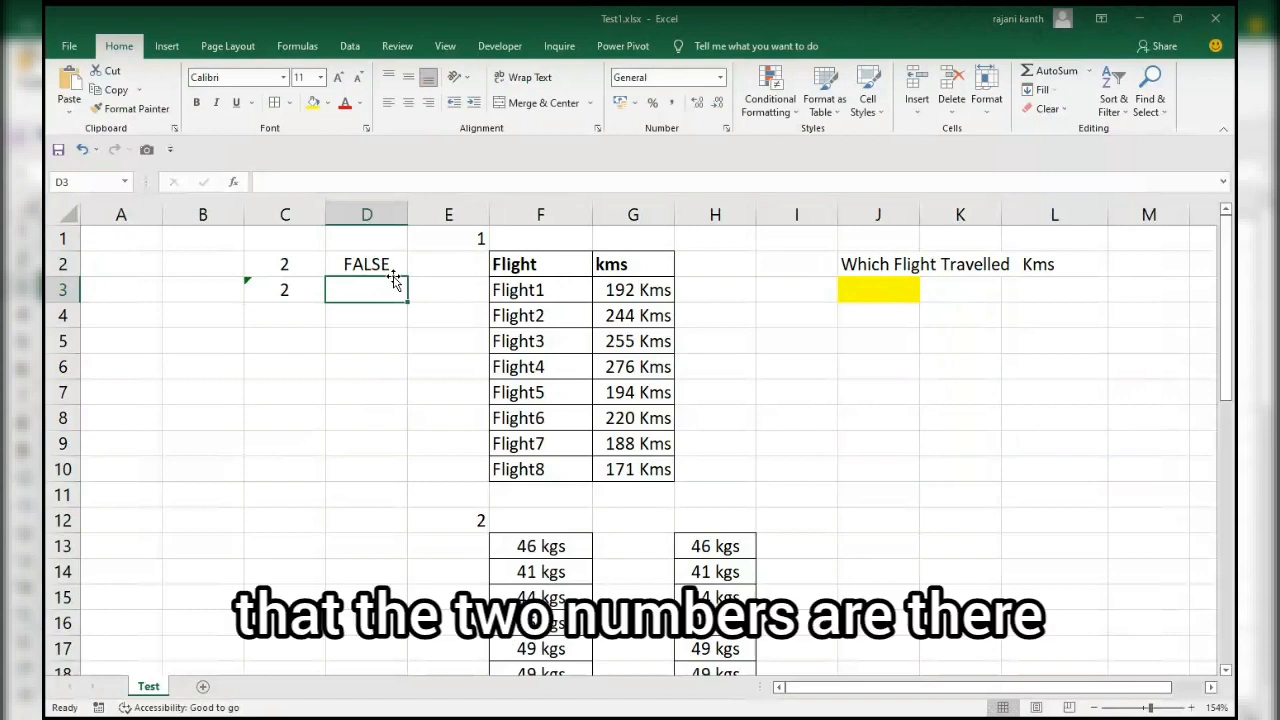
Ignore the Number Stored as Text error flagged on C3.
{"action": "left_click", "coordinate": [250, 285]}
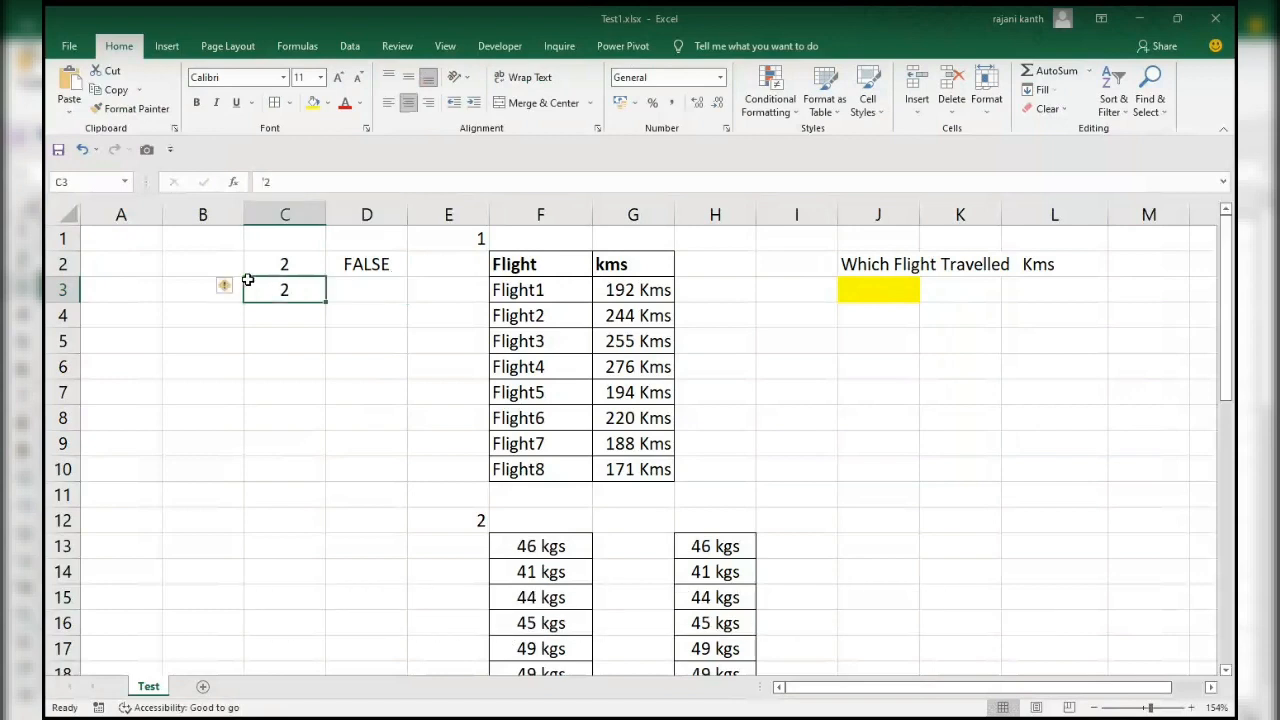
{"action": "left_click", "coordinate": [232, 288]}
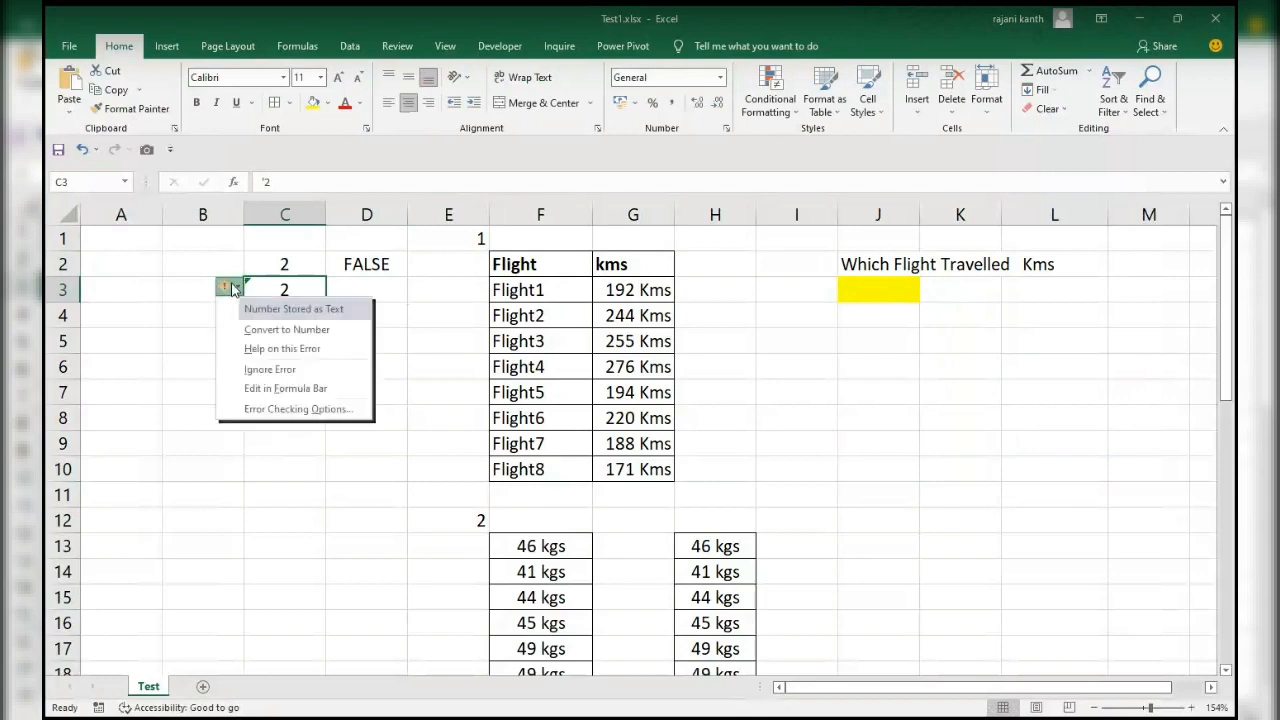
{"action": "left_click", "coordinate": [258, 369]}
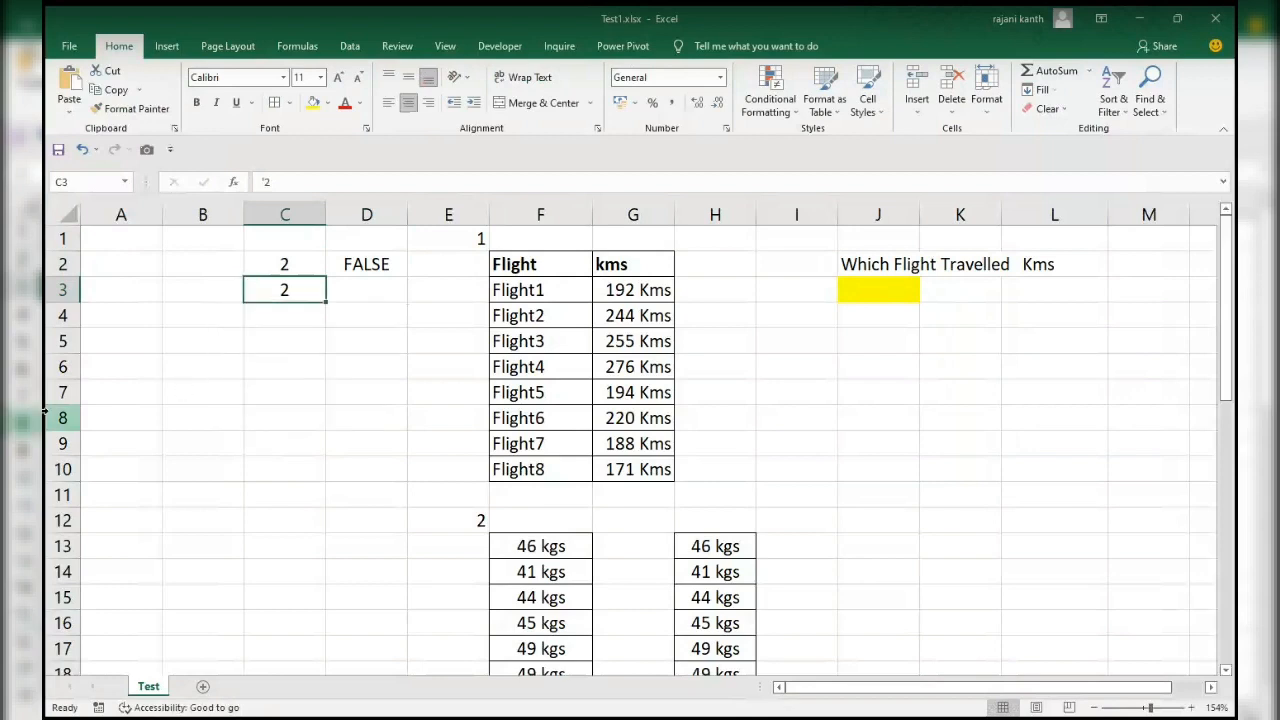
{"action": "left_click", "coordinate": [390, 400]}
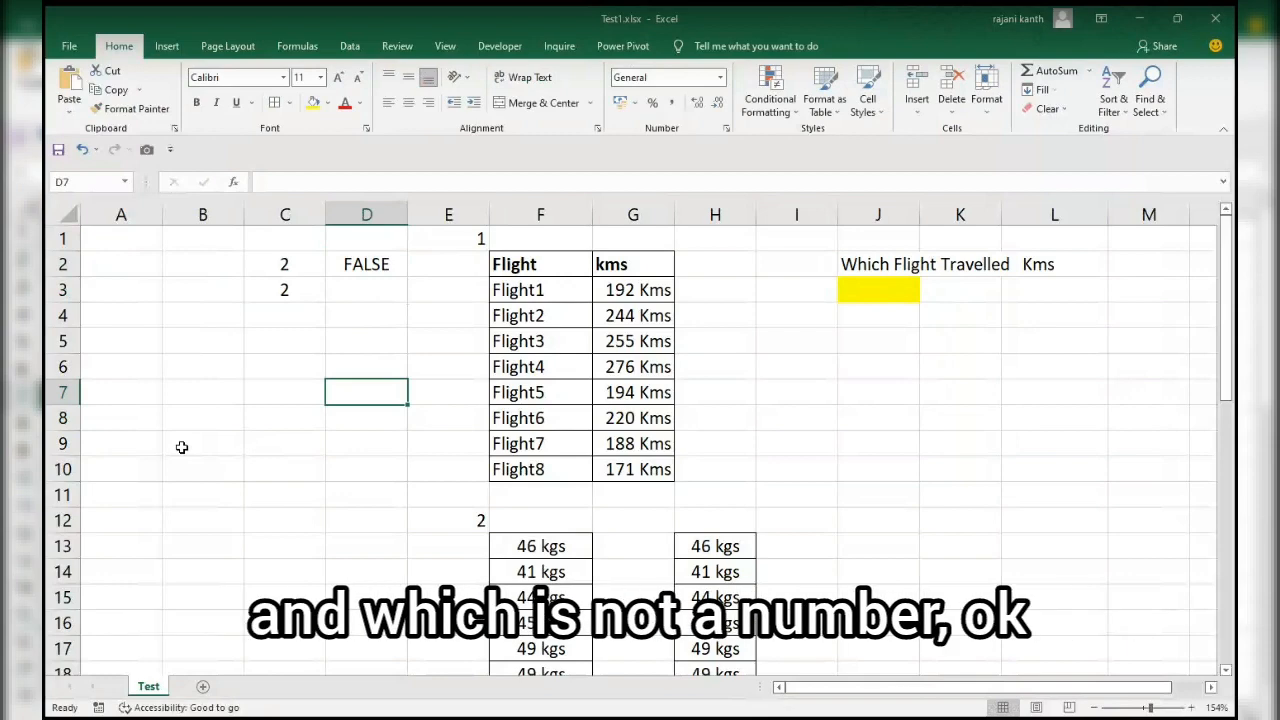
Check the value in C2 and delete the comparison formula from D2.
{"action": "key", "text": "Up"}
{"action": "key", "text": "Up"}
{"action": "key", "text": "Up"}
{"action": "key", "text": "Up"}
{"action": "key", "text": "Up"}
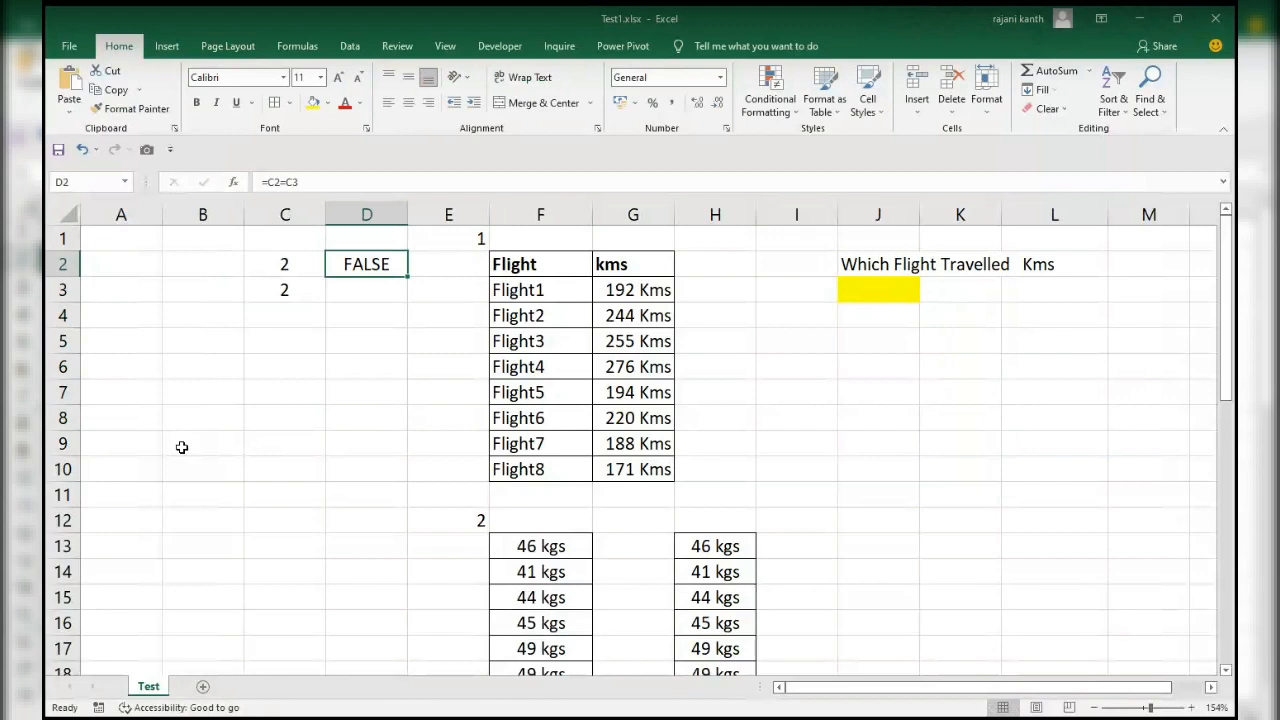
{"action": "key", "text": "Left"}
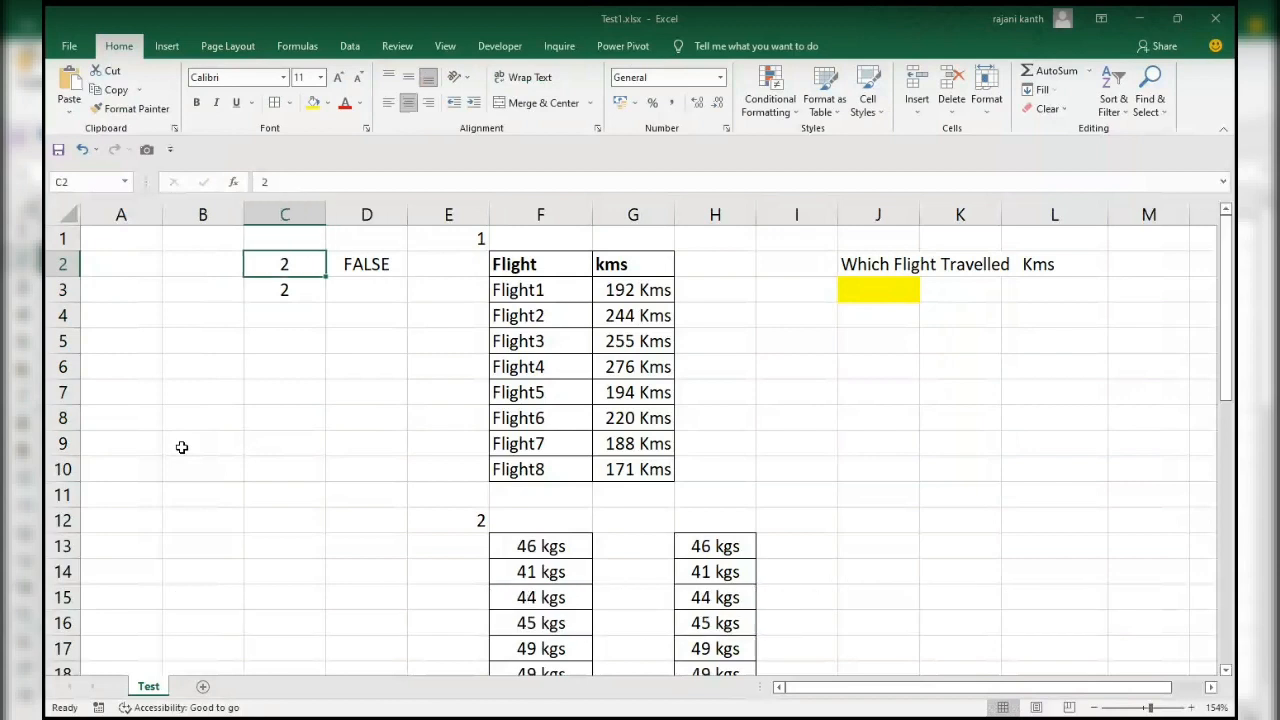
{"action": "key", "text": "Left"}
{"action": "key", "text": "Right"}
{"action": "key", "text": "Right"}
{"action": "key", "text": "Right"}
{"action": "key", "text": "Left"}
{"action": "key", "text": "Delete"}
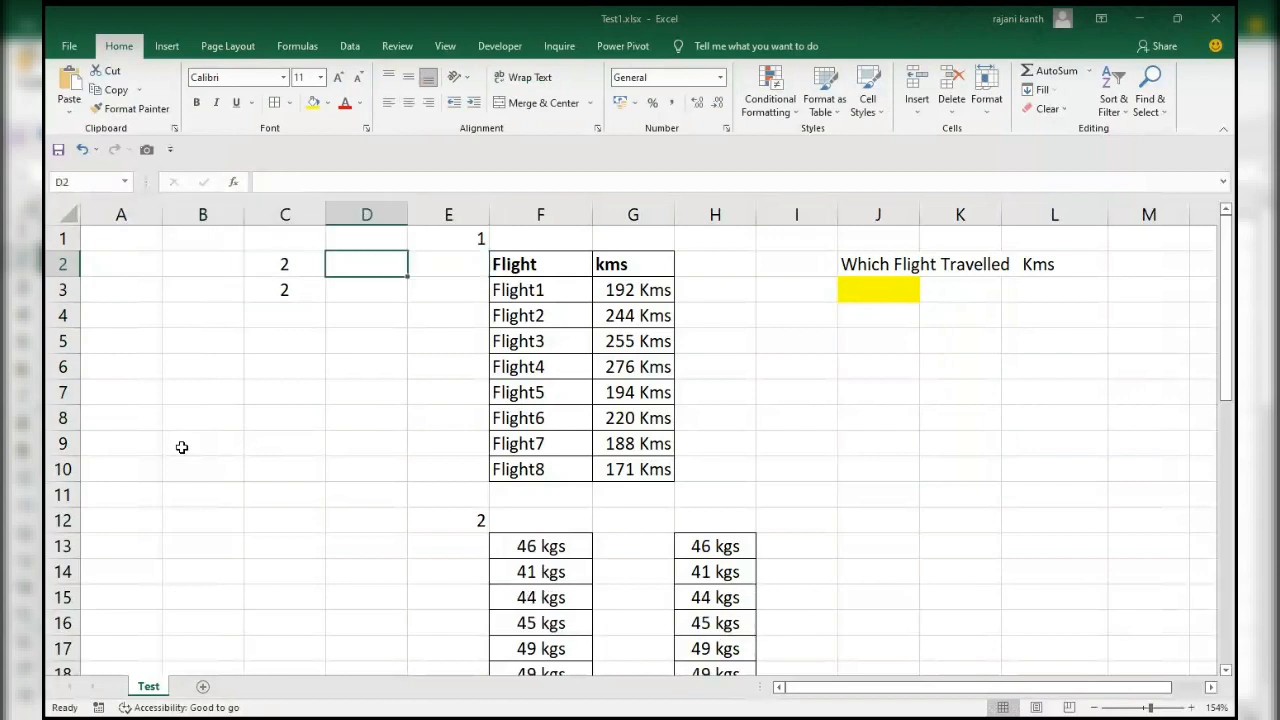
Enter 252 in J3, the yellow cell that holds the kilometres for the flight lookup.
{"action": "key", "text": "Right"}
{"action": "key", "text": "Right"}
{"action": "key", "text": "Right"}
{"action": "key", "text": "Right"}
{"action": "key", "text": "Right"}
{"action": "key", "text": "Right"}
{"action": "key", "text": "Right"}
{"action": "key", "text": "Down"}
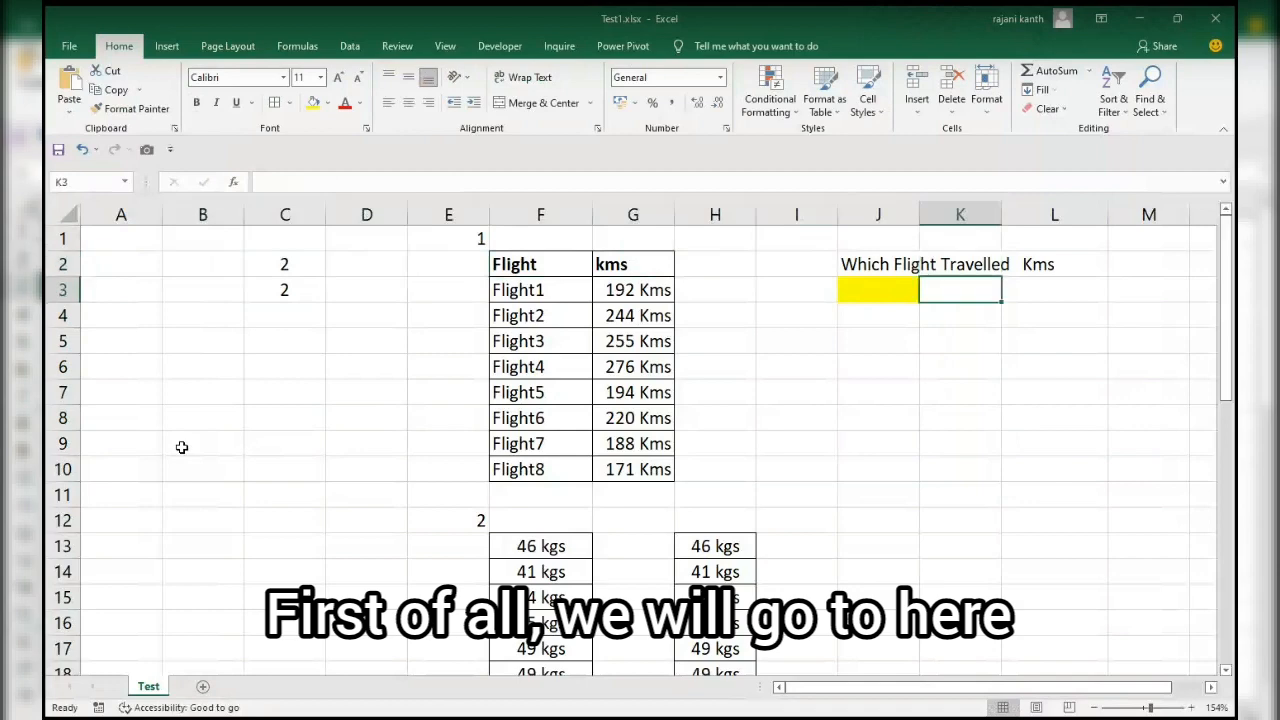
{"action": "key", "text": "Left"}
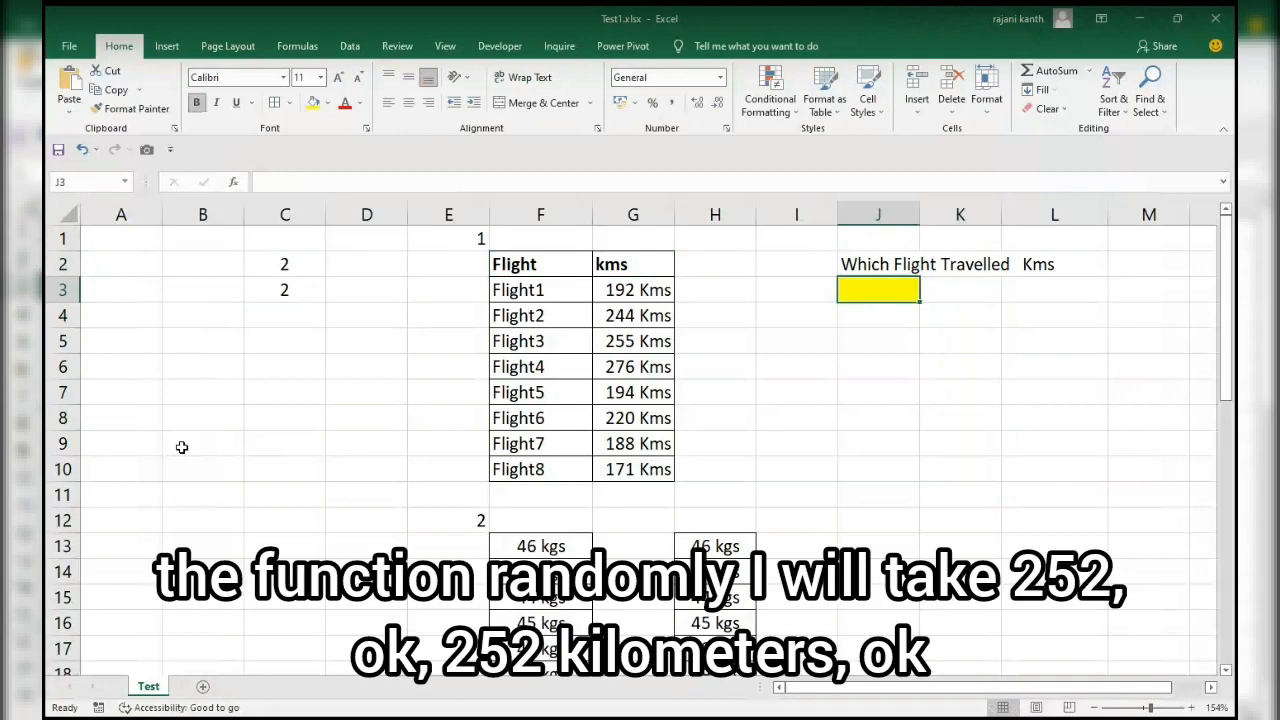
{"action": "type", "text": "252"}
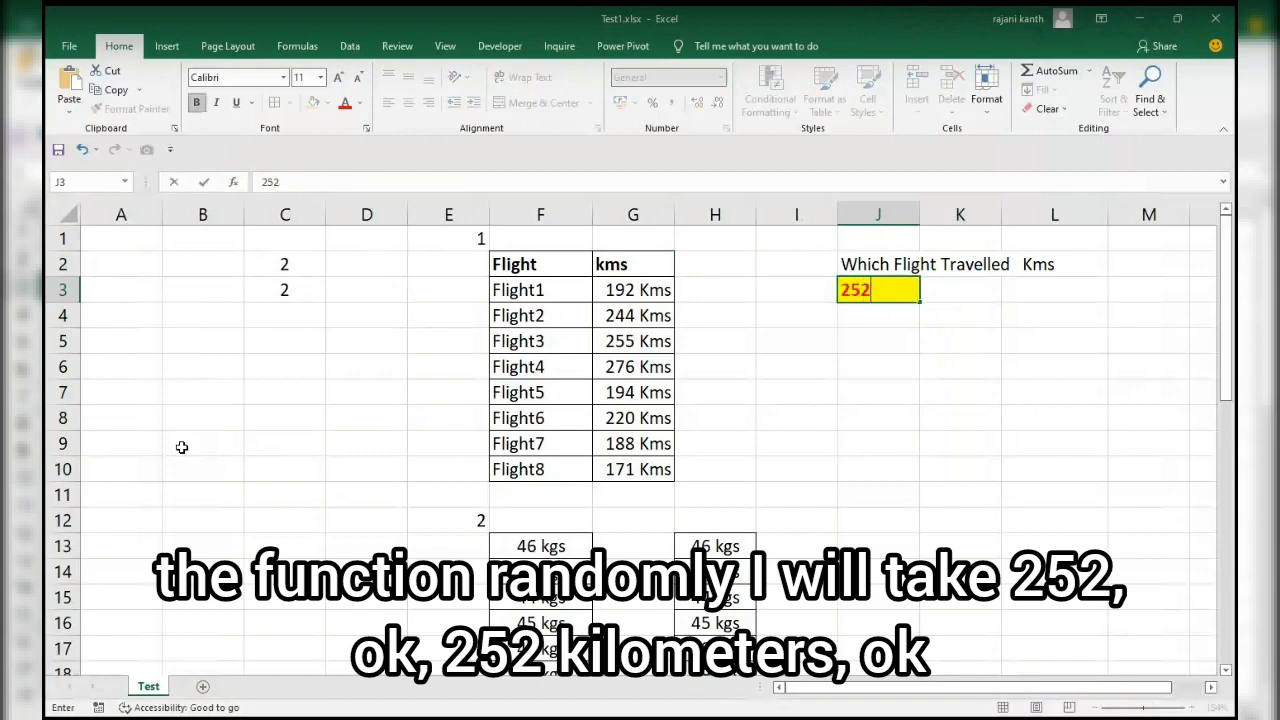
{"action": "key", "text": "Return"}
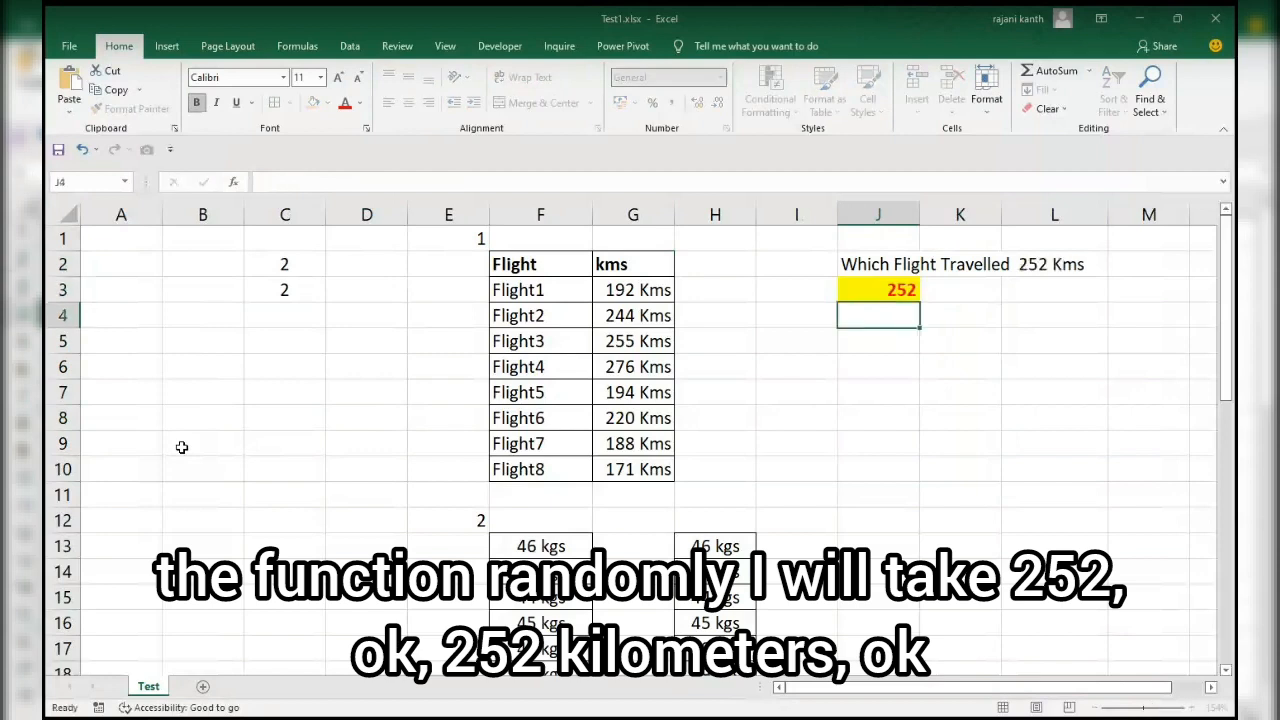
{"action": "key", "text": "Up"}
{"action": "key", "text": "Right"}
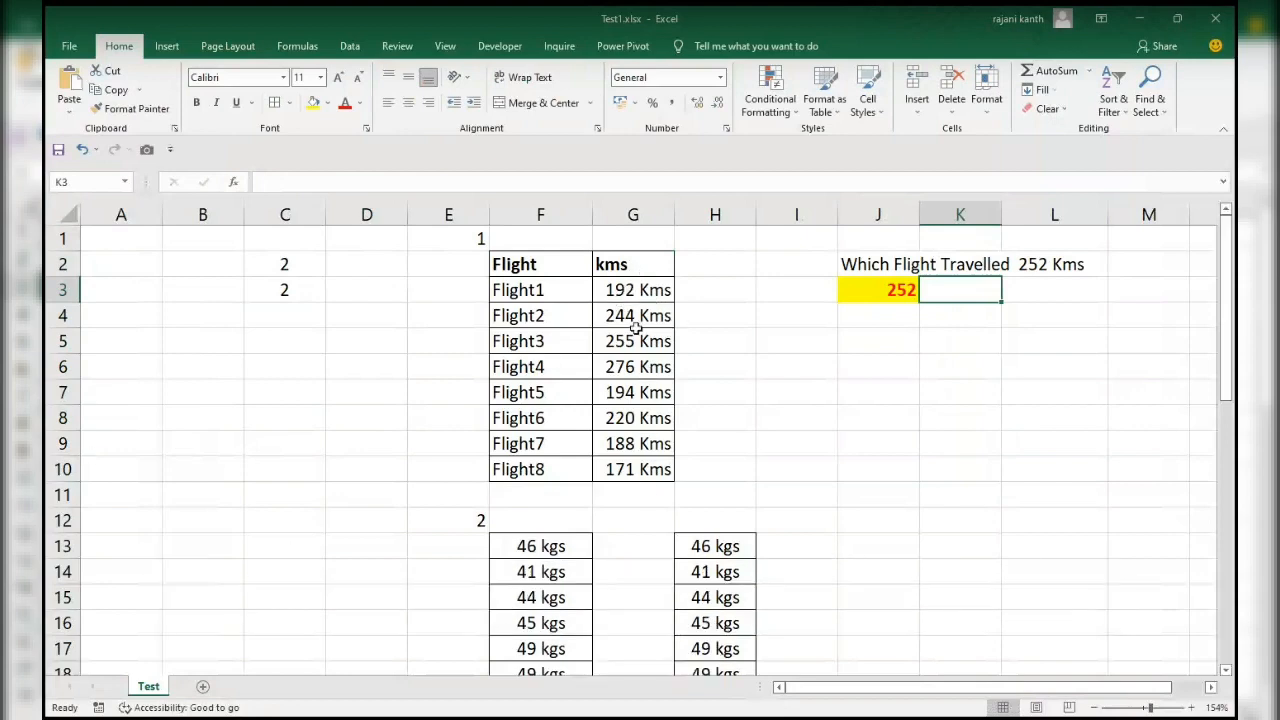
Widen column G slightly and inspect the value stored in G3 without changing it.
{"action": "left_click_drag", "start_coordinate": [675, 212], "coordinate": [766, 212]}
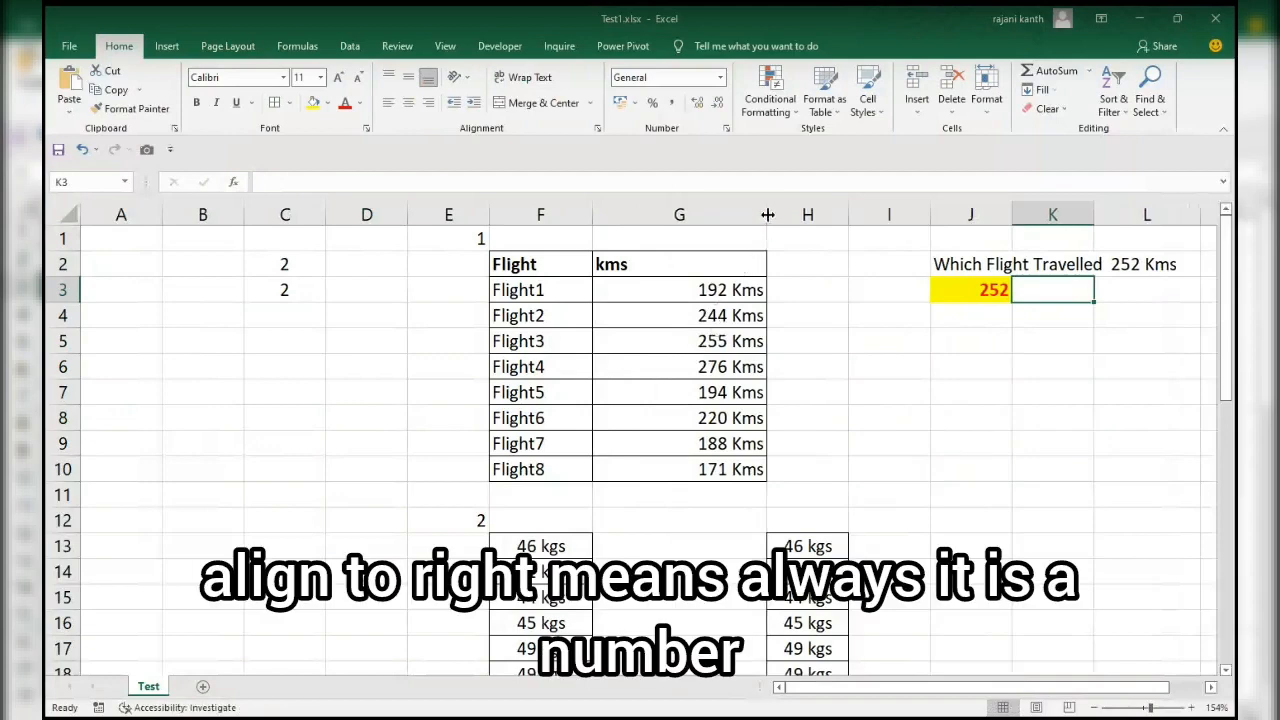
{"action": "left_click_drag", "start_coordinate": [766, 215], "coordinate": [699, 219]}
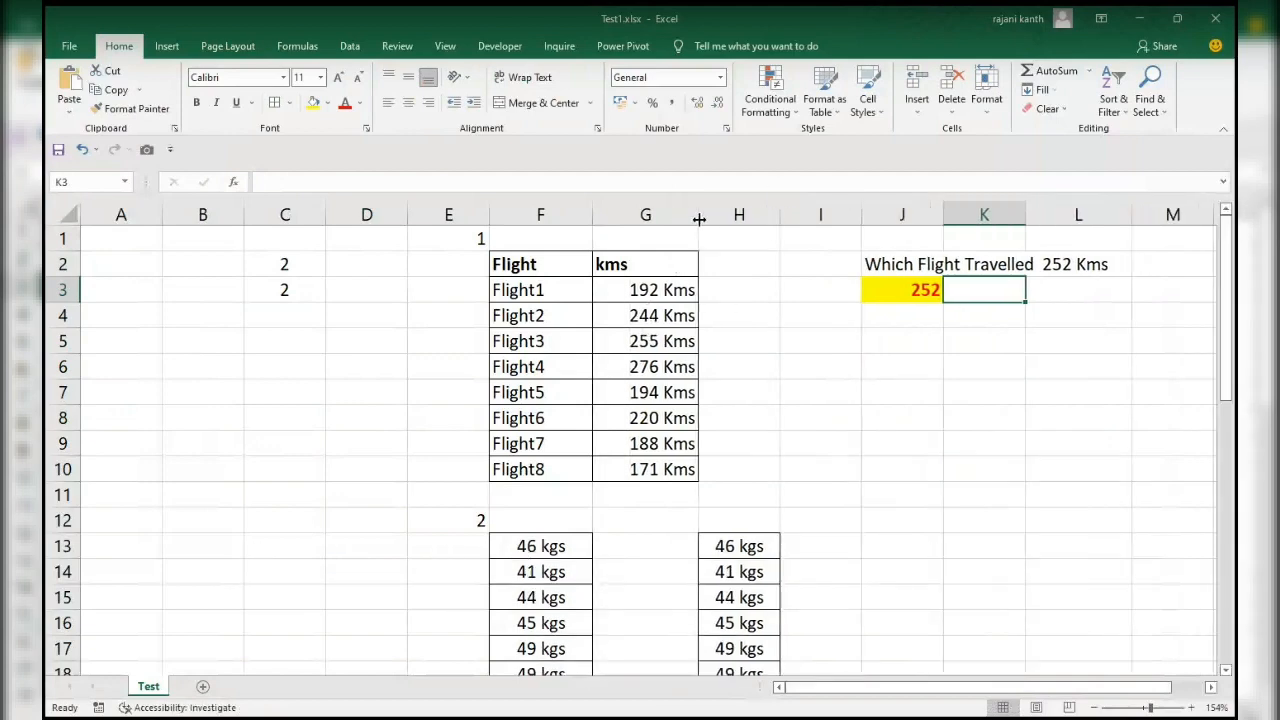
{"action": "left_click", "coordinate": [632, 297]}
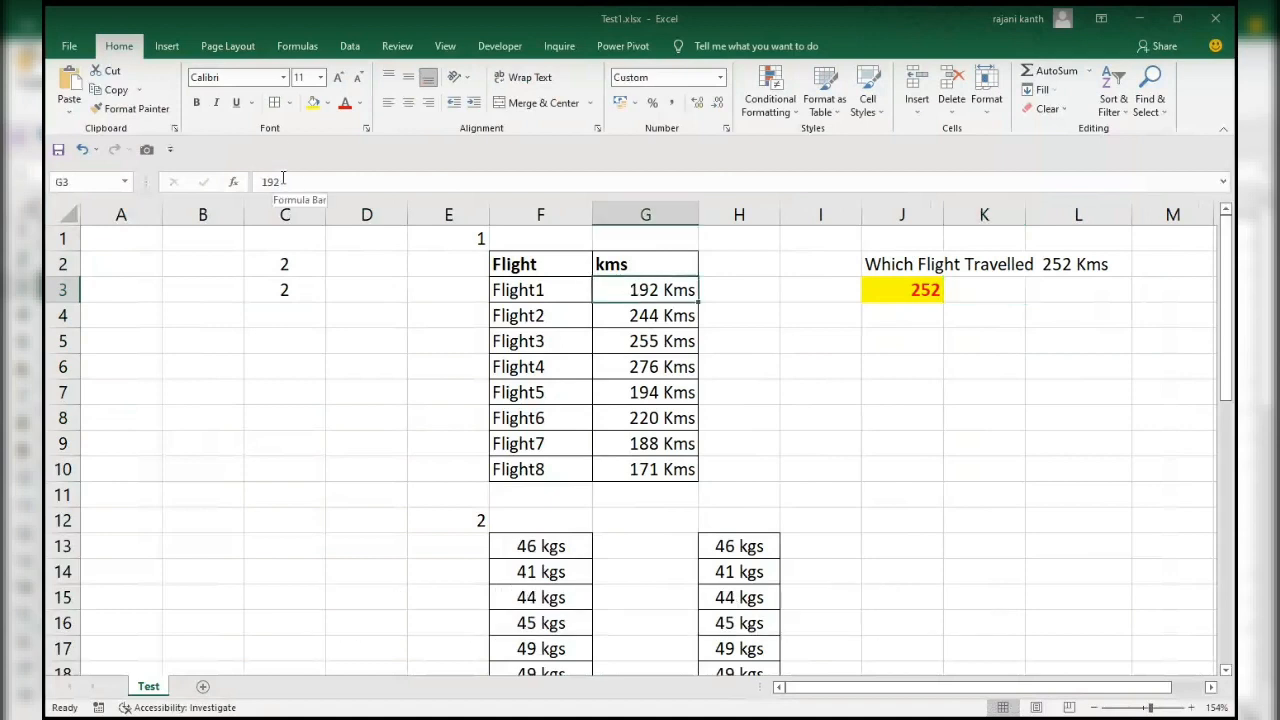
{"action": "left_click_drag", "start_coordinate": [286, 181], "coordinate": [260, 181]}
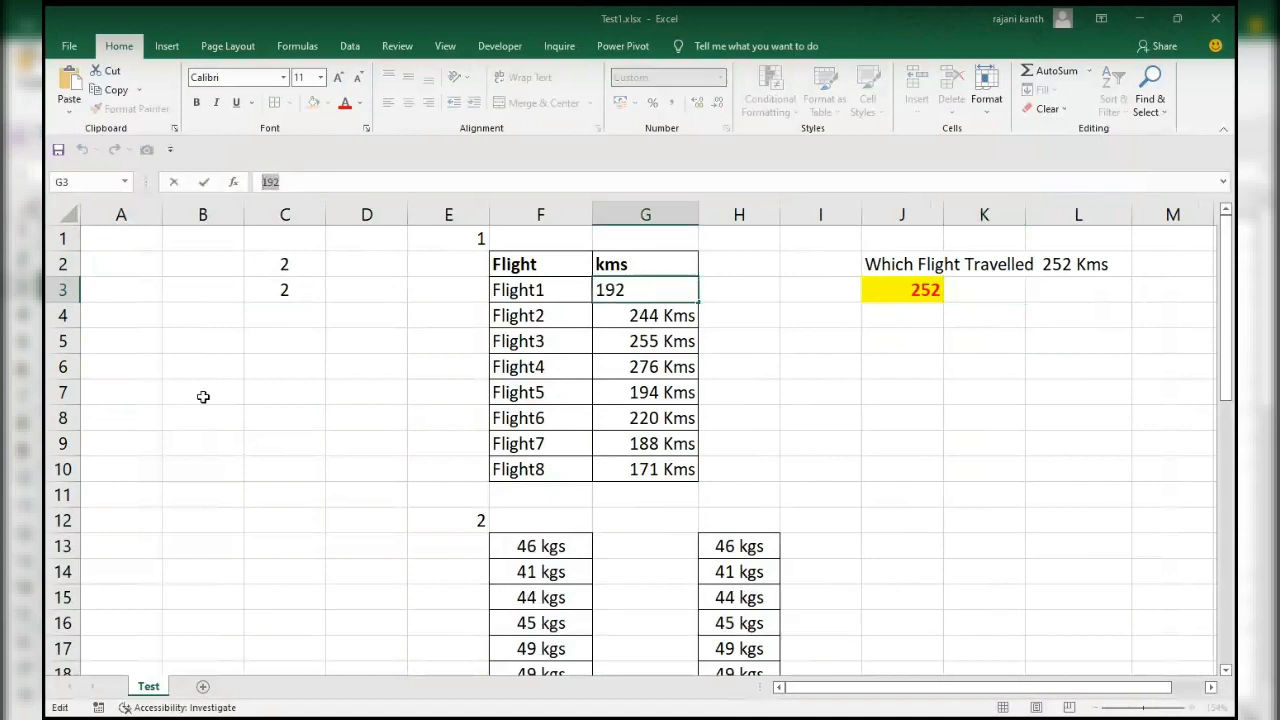
{"action": "key", "text": "Escape"}
Enter 192 Kms in C6 as an example of a distance stored as text.
{"action": "left_click", "coordinate": [250, 360]}
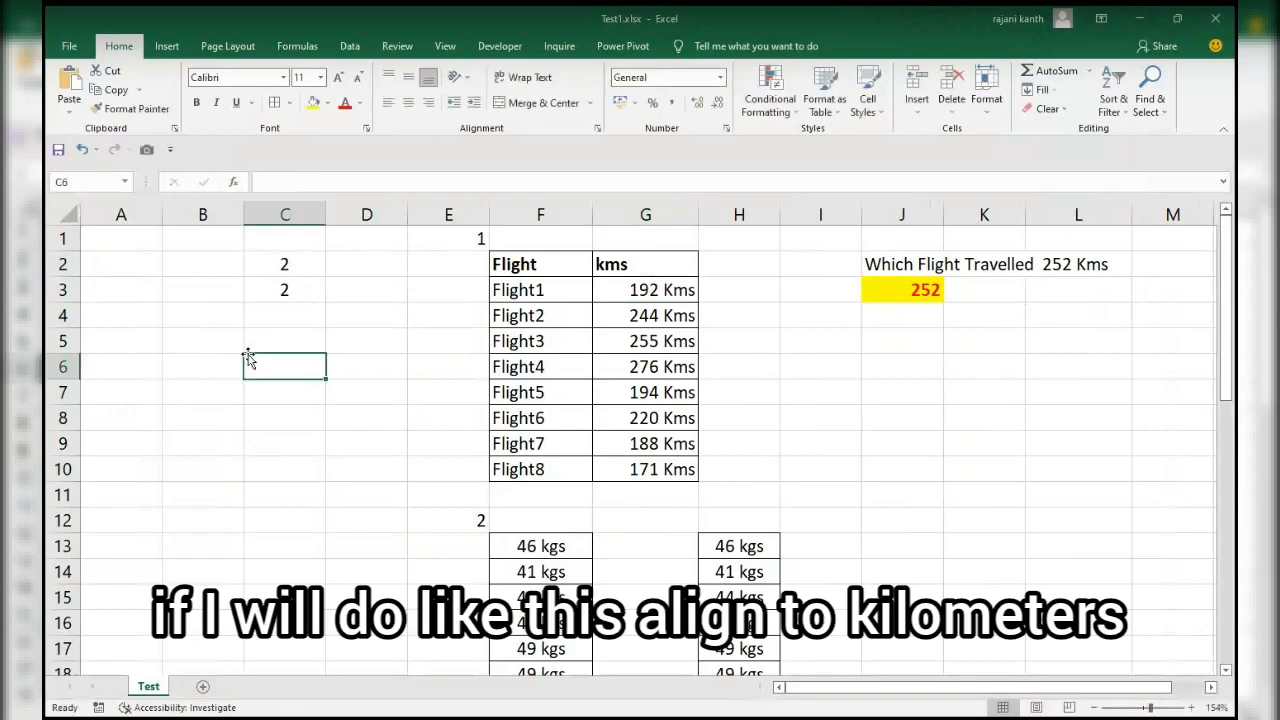
{"action": "type", "text": "192 KM"}
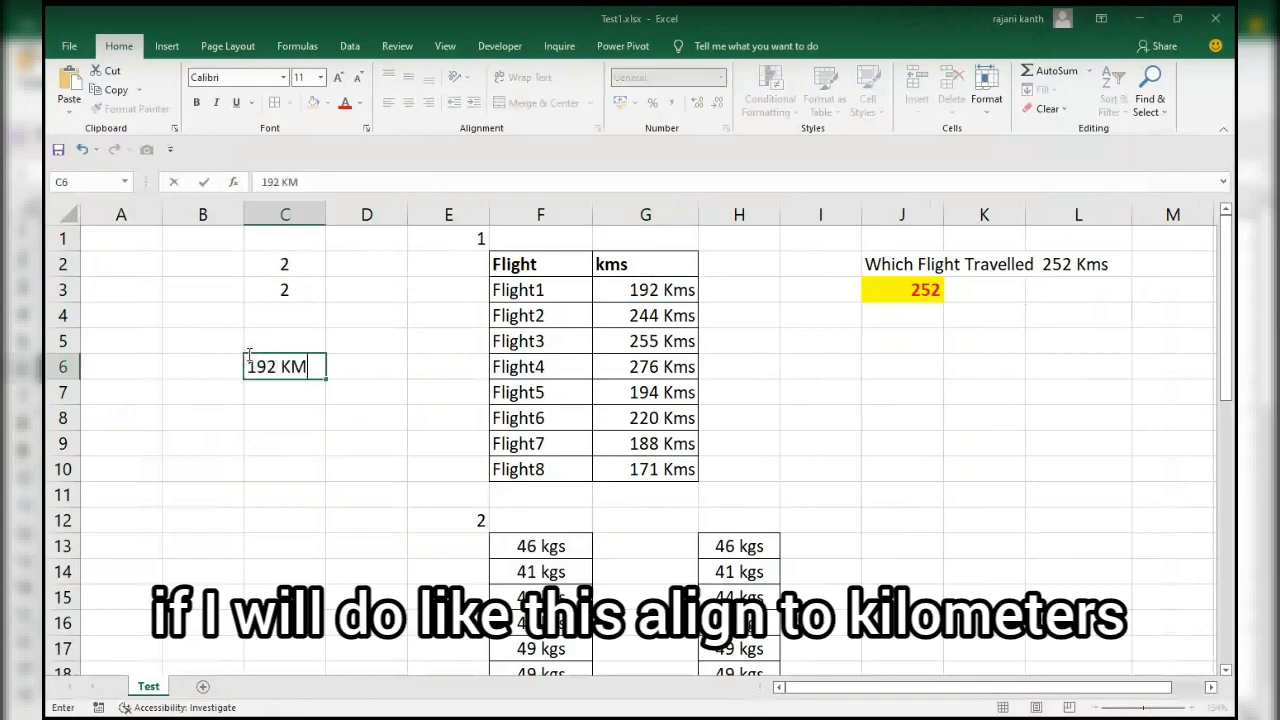
{"action": "key", "text": "BackSpace"}
{"action": "type", "text": "ms"}
{"action": "key", "text": "BackSpace"}
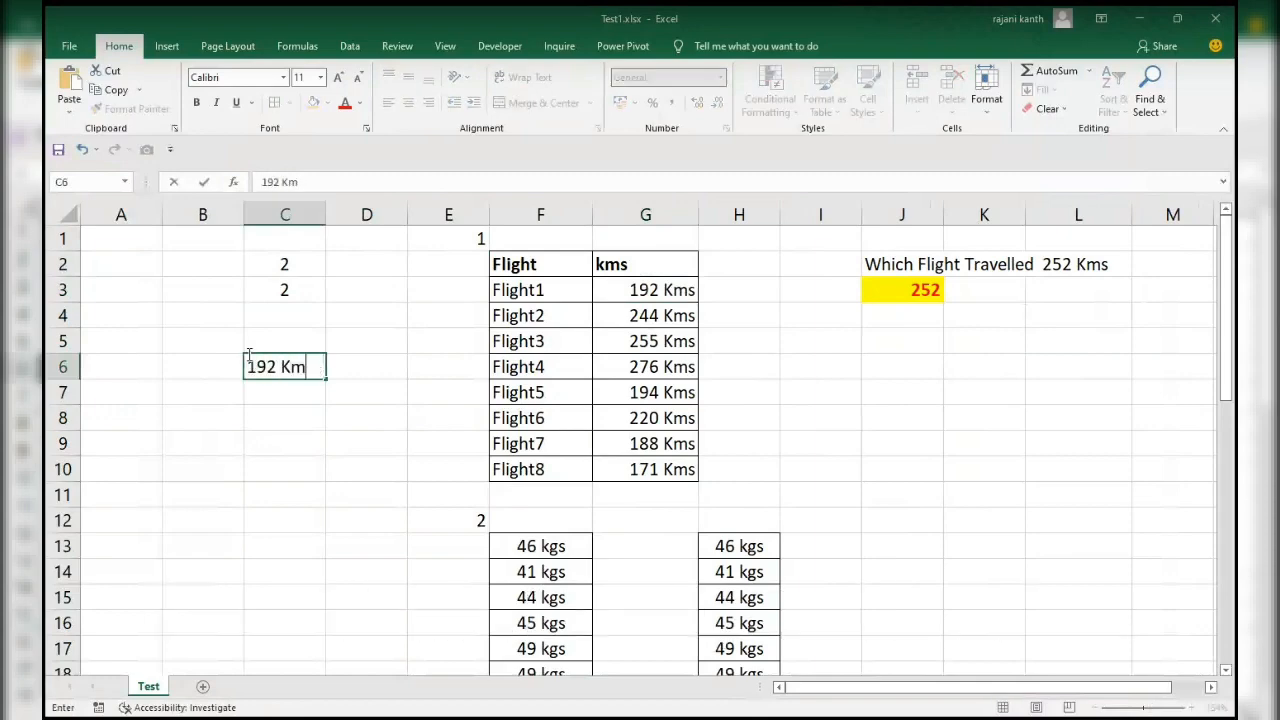
{"action": "type", "text": "s"}
{"action": "key", "text": "Return"}
{"action": "left_click", "coordinate": [304, 368]}
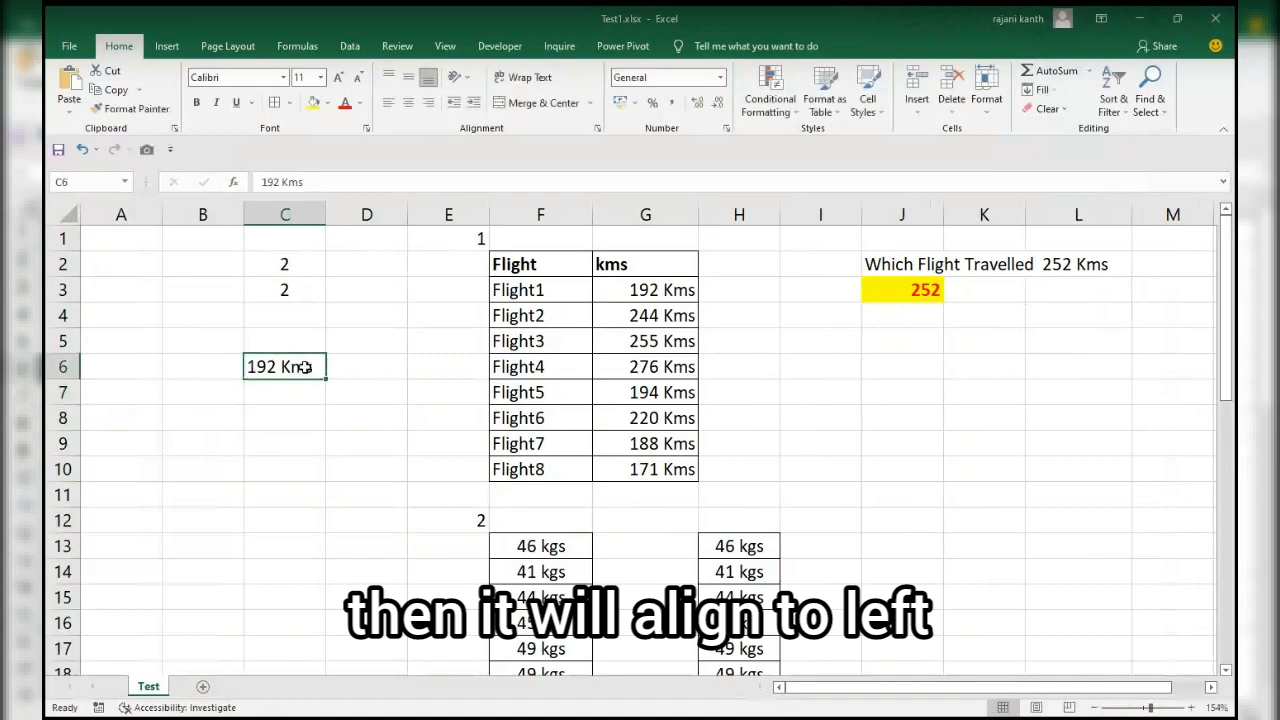
Widen column C and compare the stored content of C6 with that of G3.
{"action": "left_click_drag", "start_coordinate": [326, 213], "coordinate": [358, 213]}
{"action": "scroll", "coordinate": [334, 354], "scroll_direction": "down", "scroll_amount": 1}
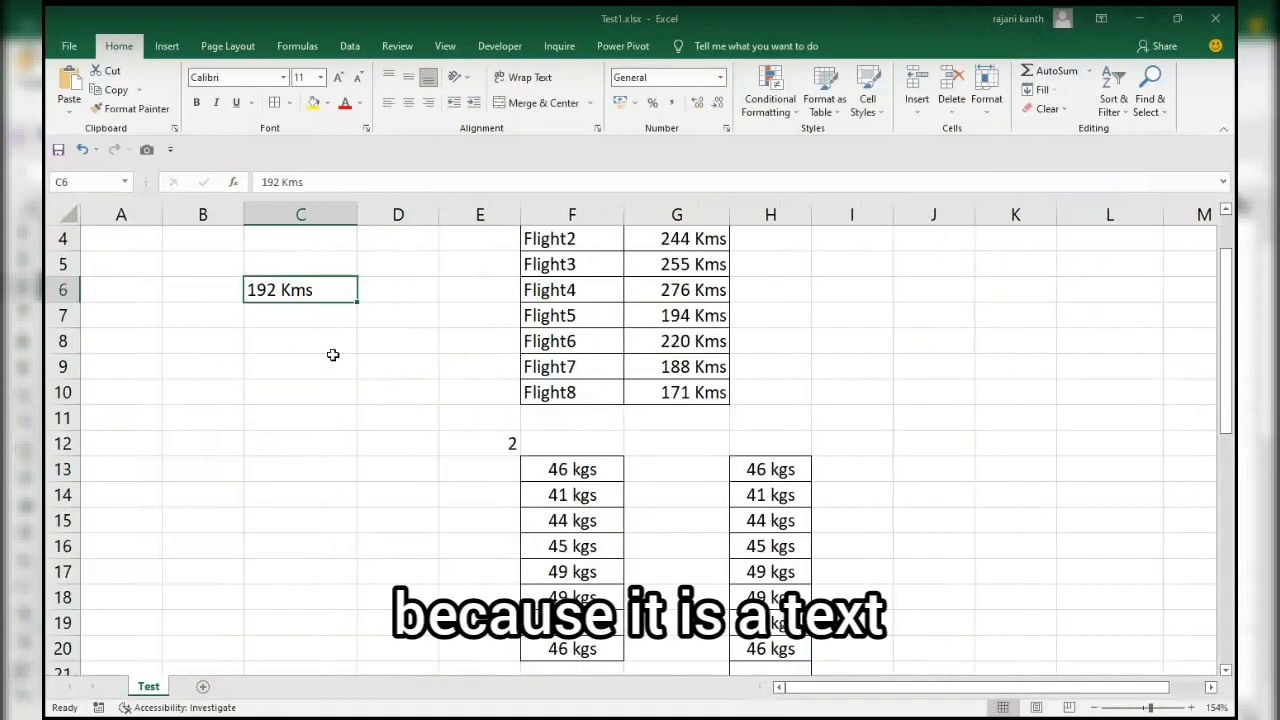
{"action": "double_click", "coordinate": [287, 181]}
{"action": "key", "text": "Escape"}
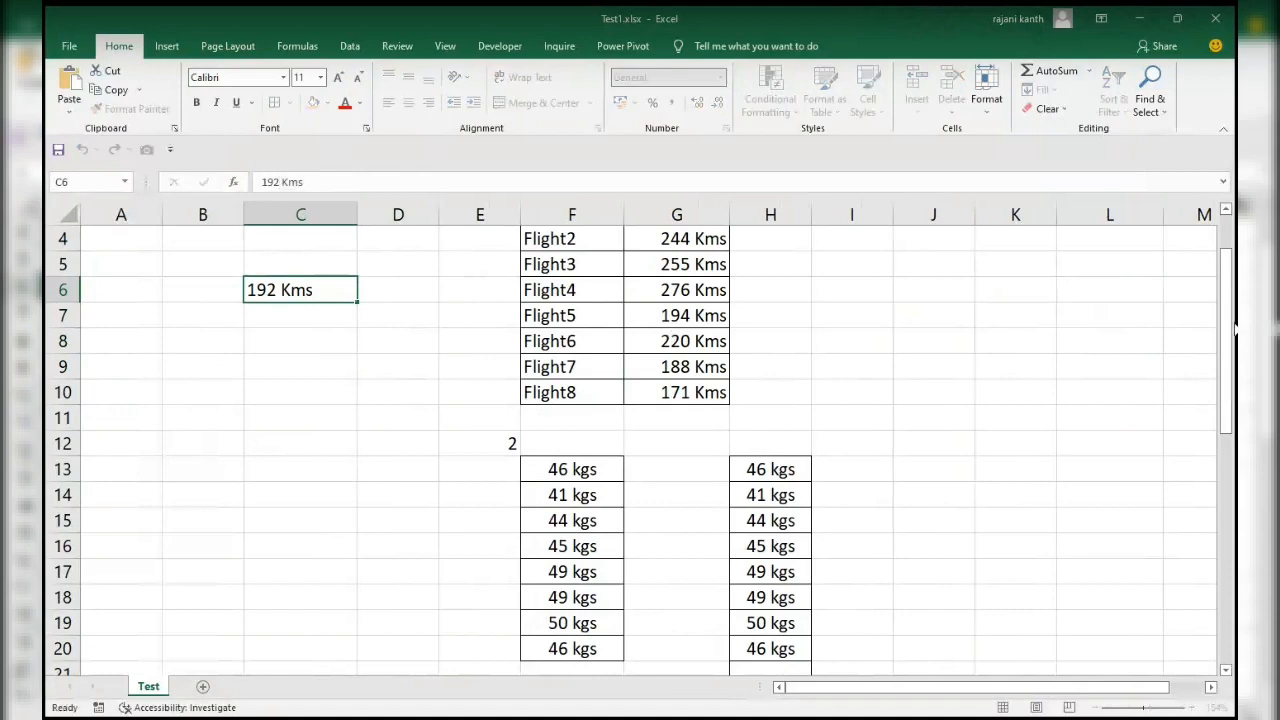
{"action": "left_click_drag", "start_coordinate": [1228, 326], "coordinate": [1228, 284]}
{"action": "left_click", "coordinate": [677, 289]}
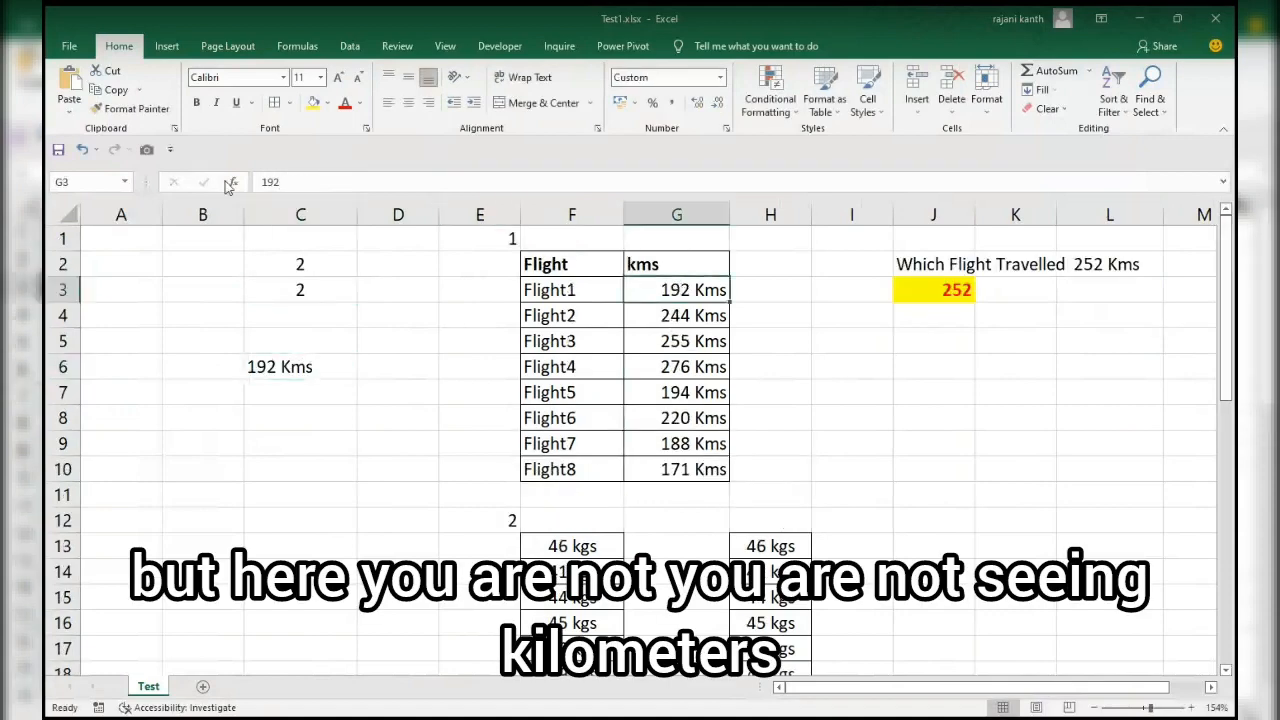
{"action": "left_click", "coordinate": [298, 366]}
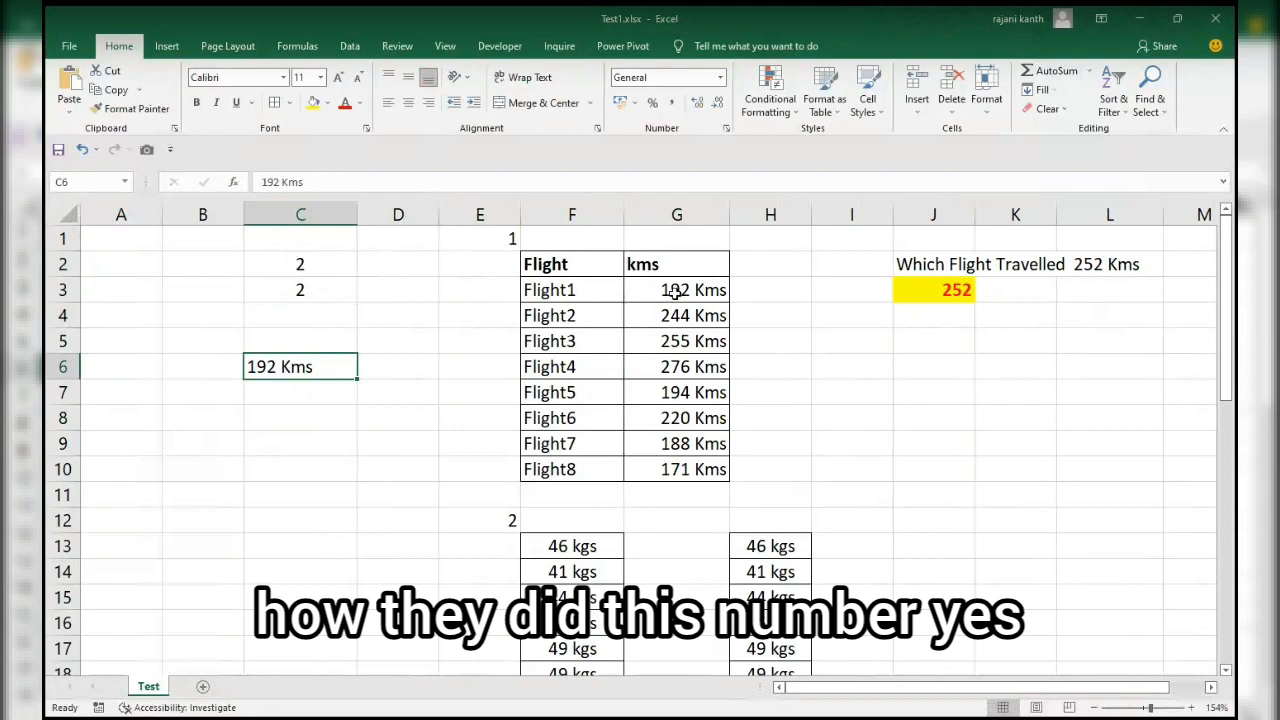
Try to enter the formula =#" Kms" in H3 beside the Flight1 distance.
{"action": "left_click", "coordinate": [788, 298]}
{"action": "type", "text": "="}
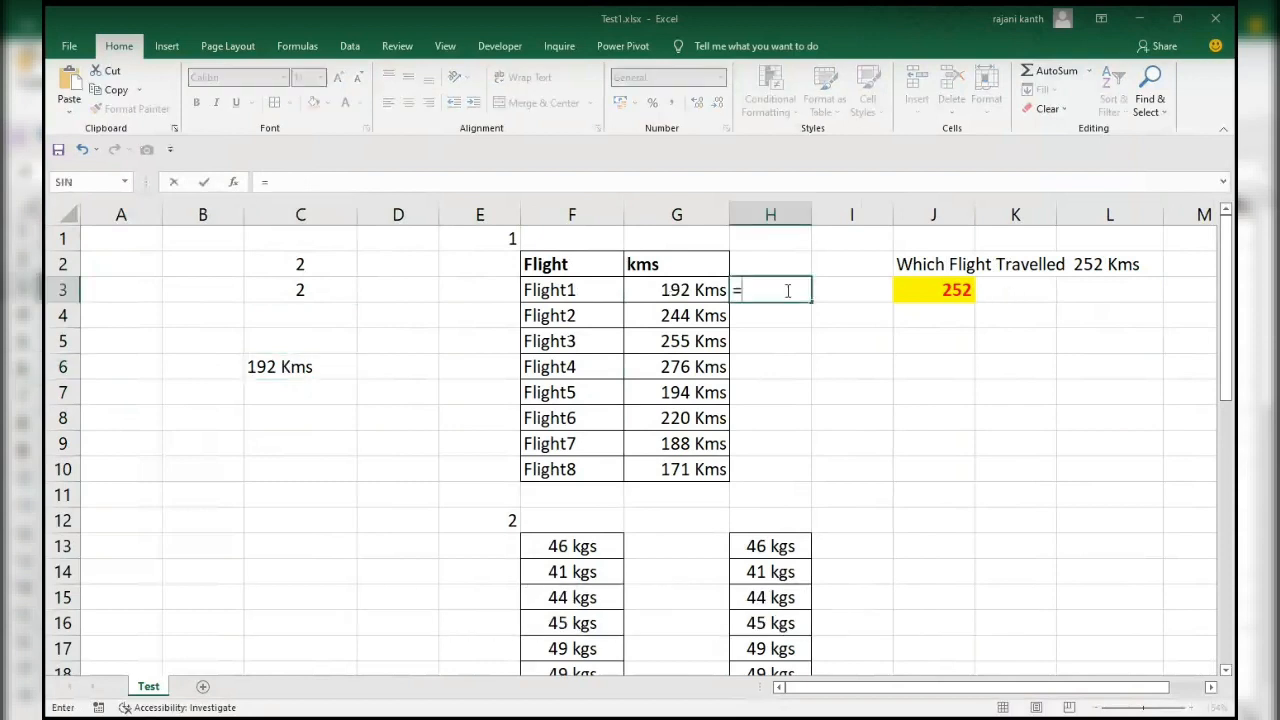
{"action": "type", "text": "\"#"}
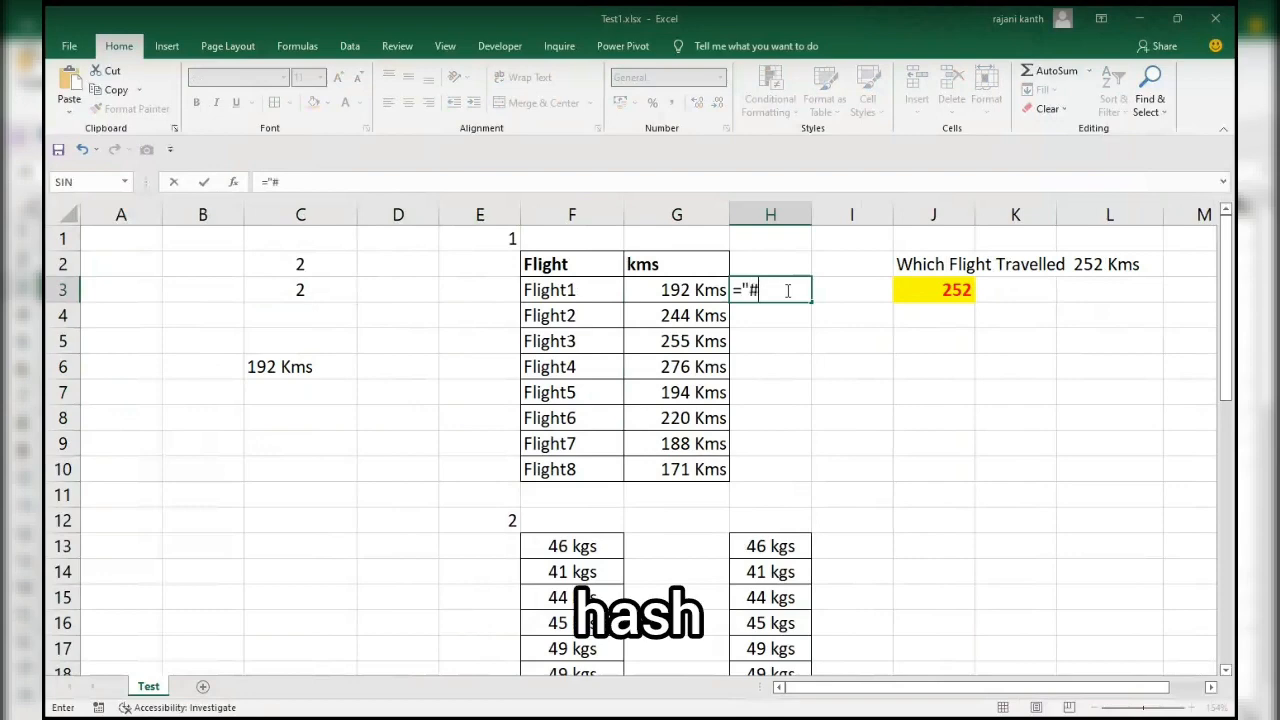
{"action": "key", "text": "BackSpace"}
{"action": "key", "text": "BackSpace"}
{"action": "type", "text": "#"}
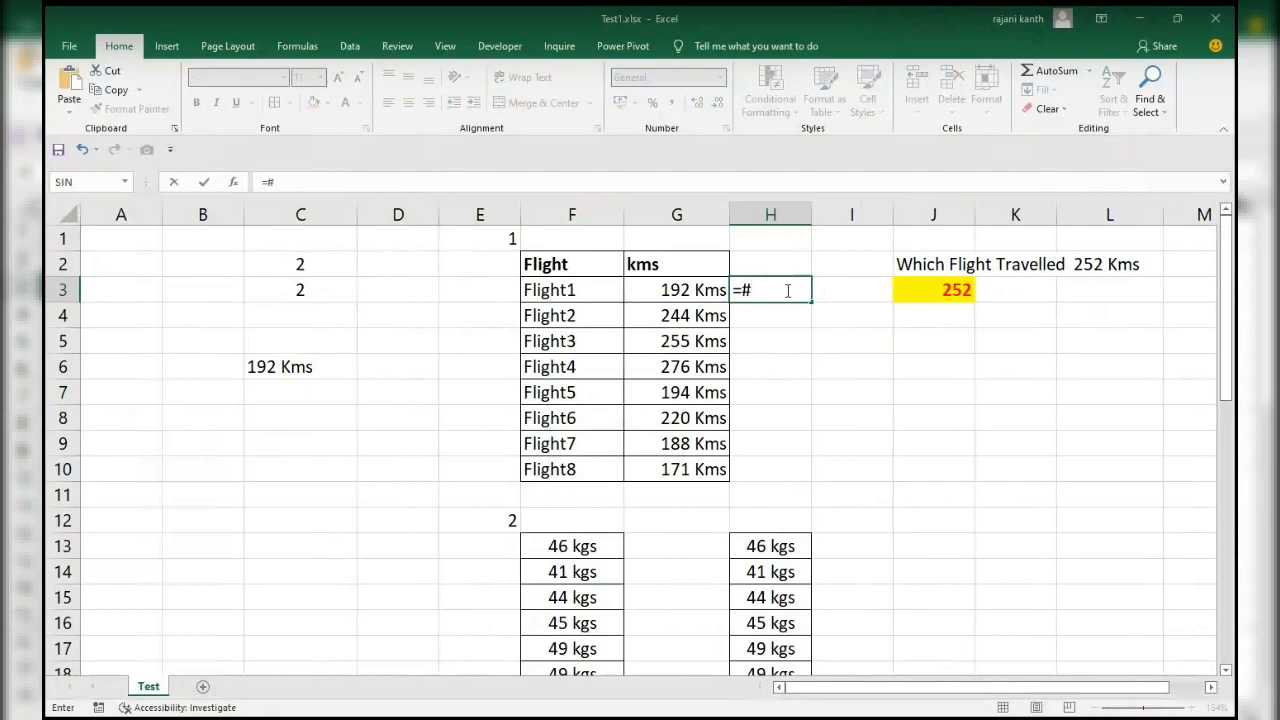
{"action": "type", "text": "\" Kms\""}
{"action": "key", "text": "Return"}
{"action": "key", "text": "Return"}
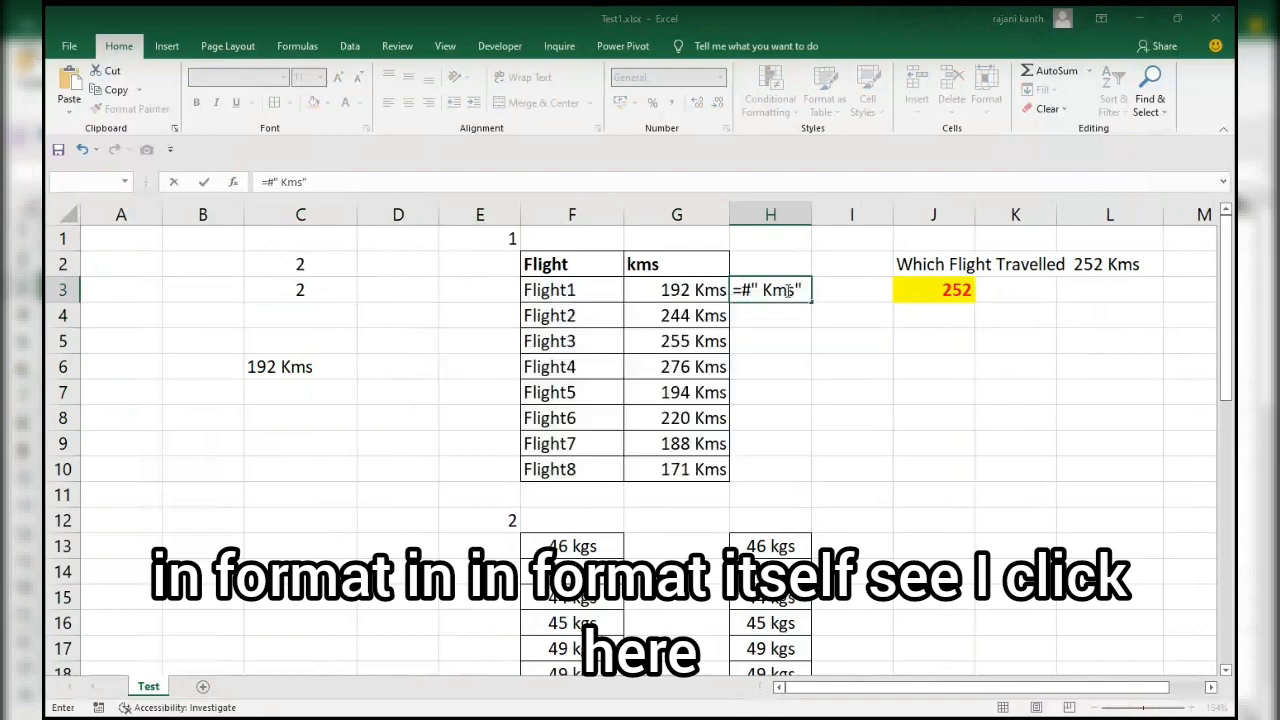
{"action": "left_click", "coordinate": [743, 292]}
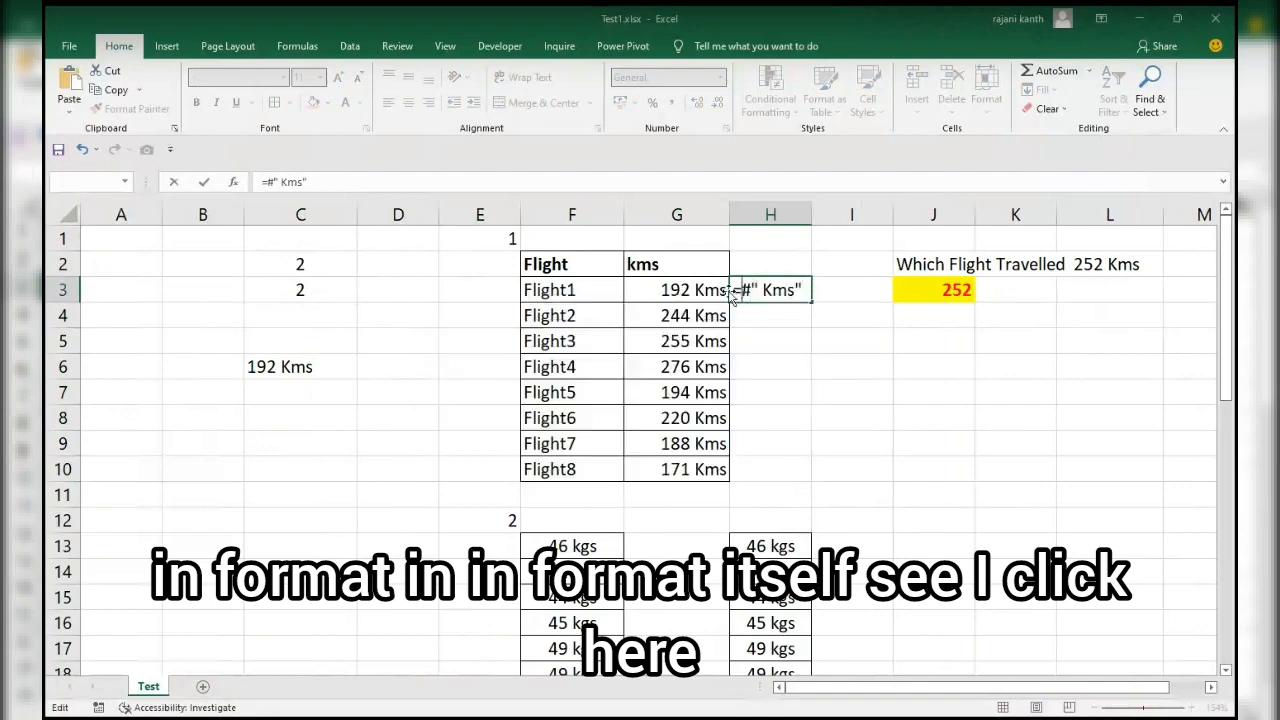
{"action": "key", "text": "Escape"}
Check the custom number format code applied to G3 and set the cell's value to 190.
{"action": "left_click", "coordinate": [705, 290]}
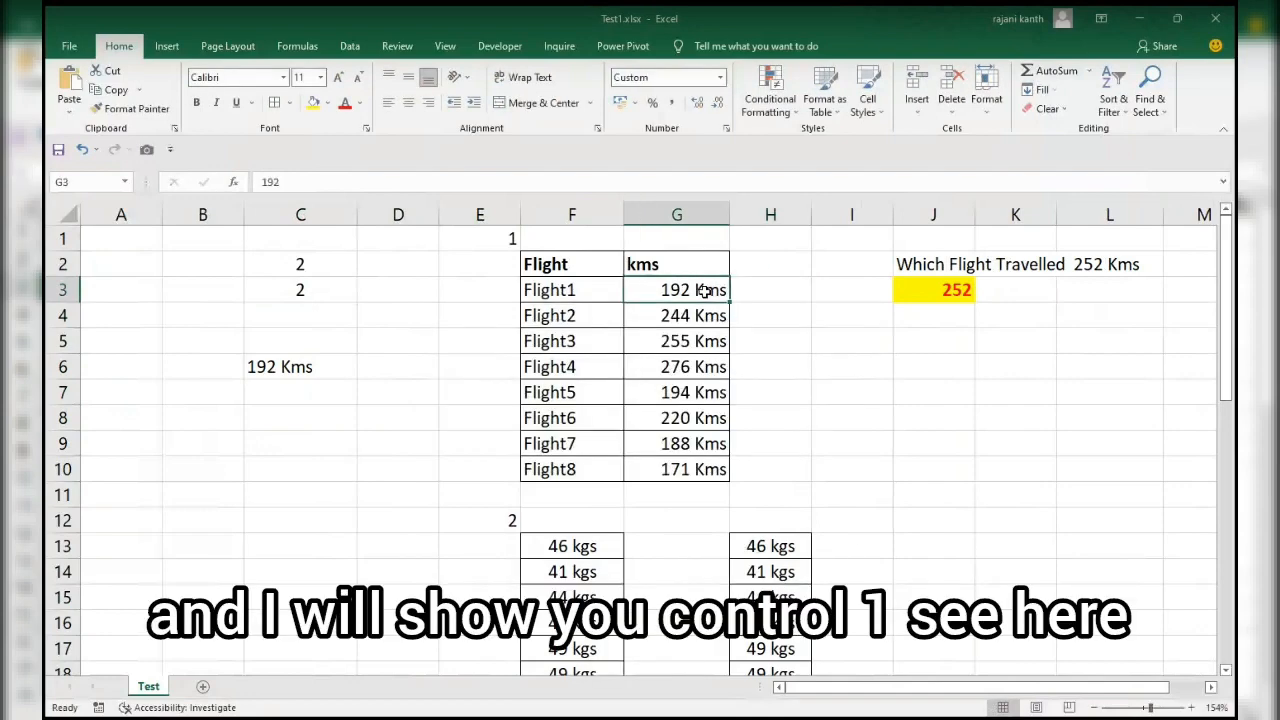
{"action": "key", "text": "ctrl+1"}
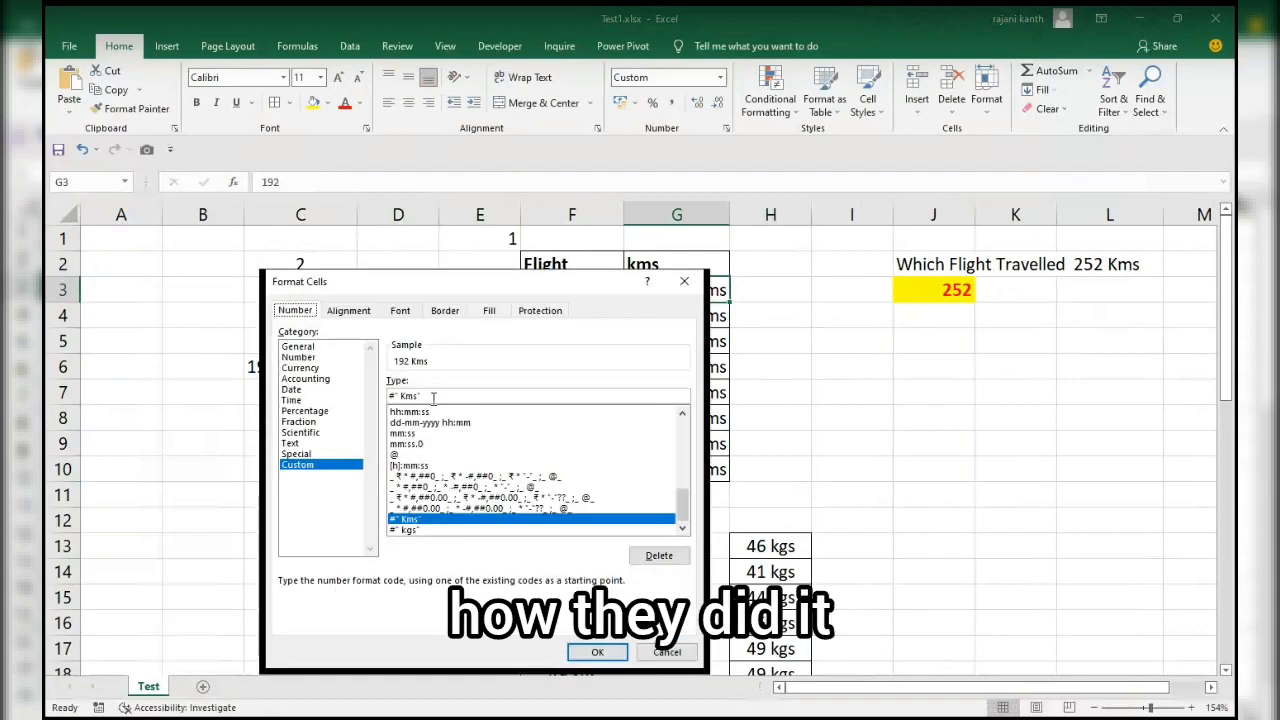
{"action": "left_click_drag", "start_coordinate": [435, 397], "coordinate": [343, 396]}
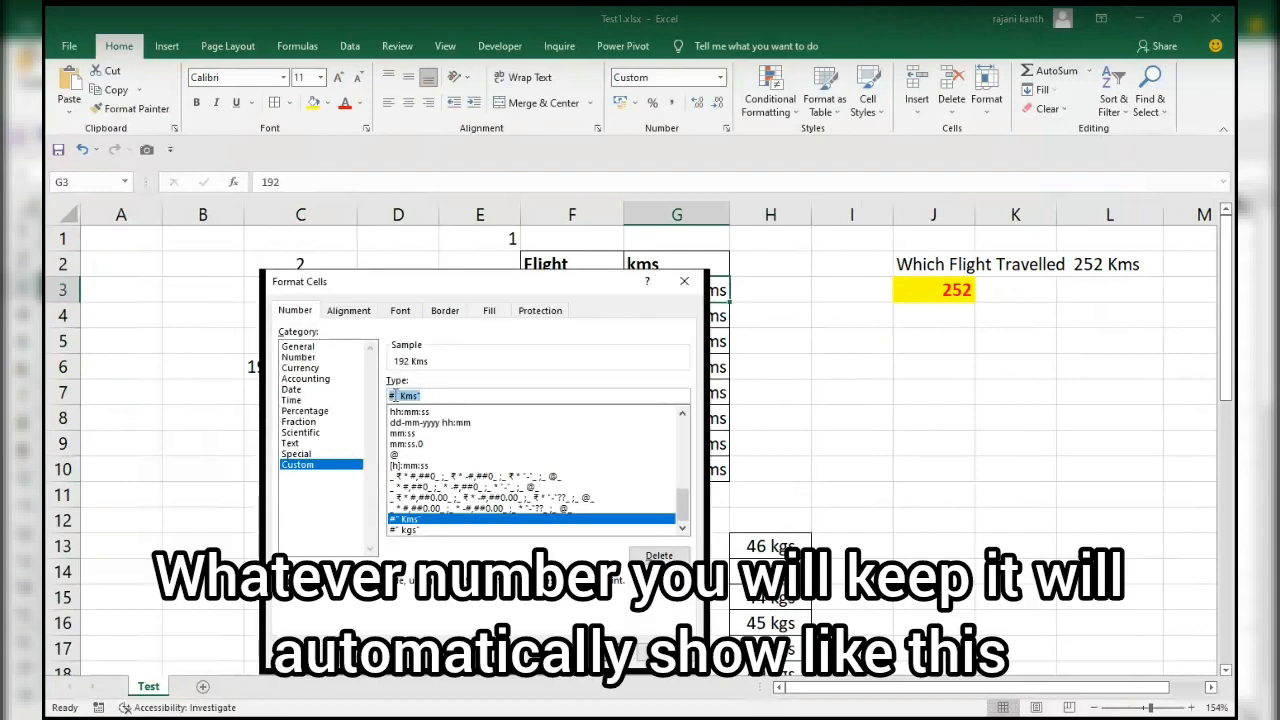
{"action": "left_click", "coordinate": [684, 281]}
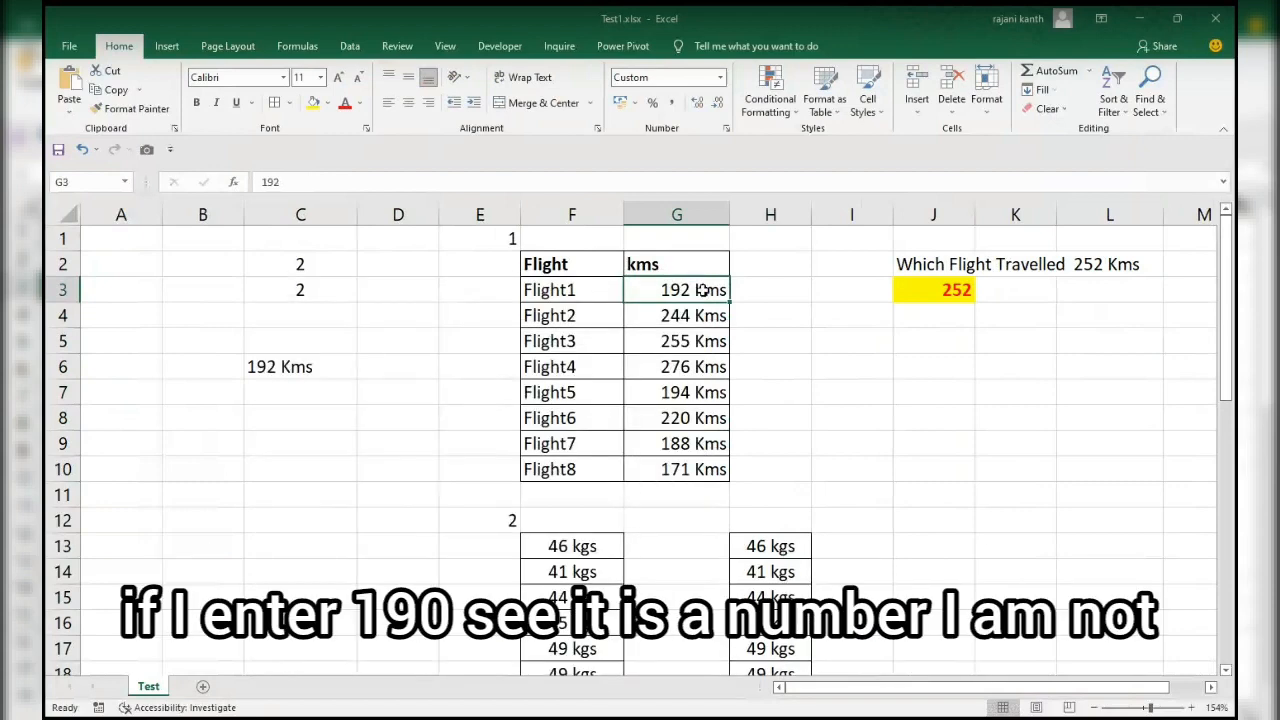
{"action": "type", "text": "190"}
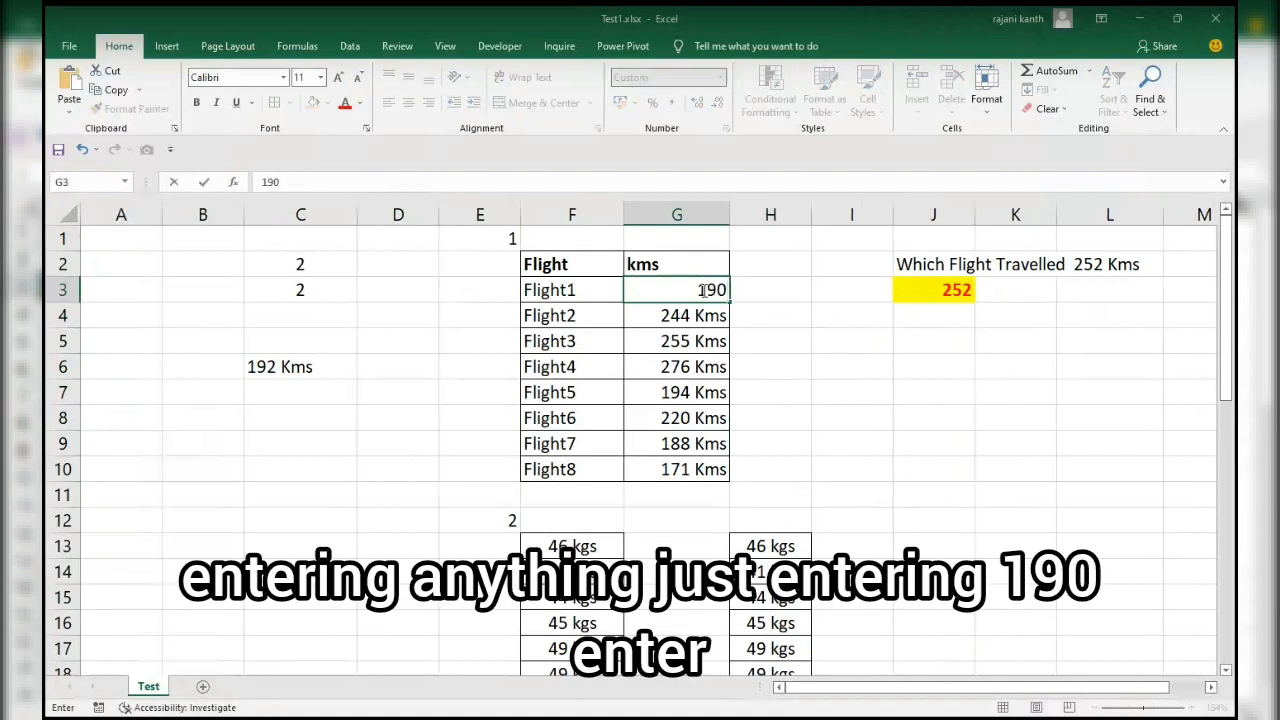
{"action": "key", "text": "Return"}
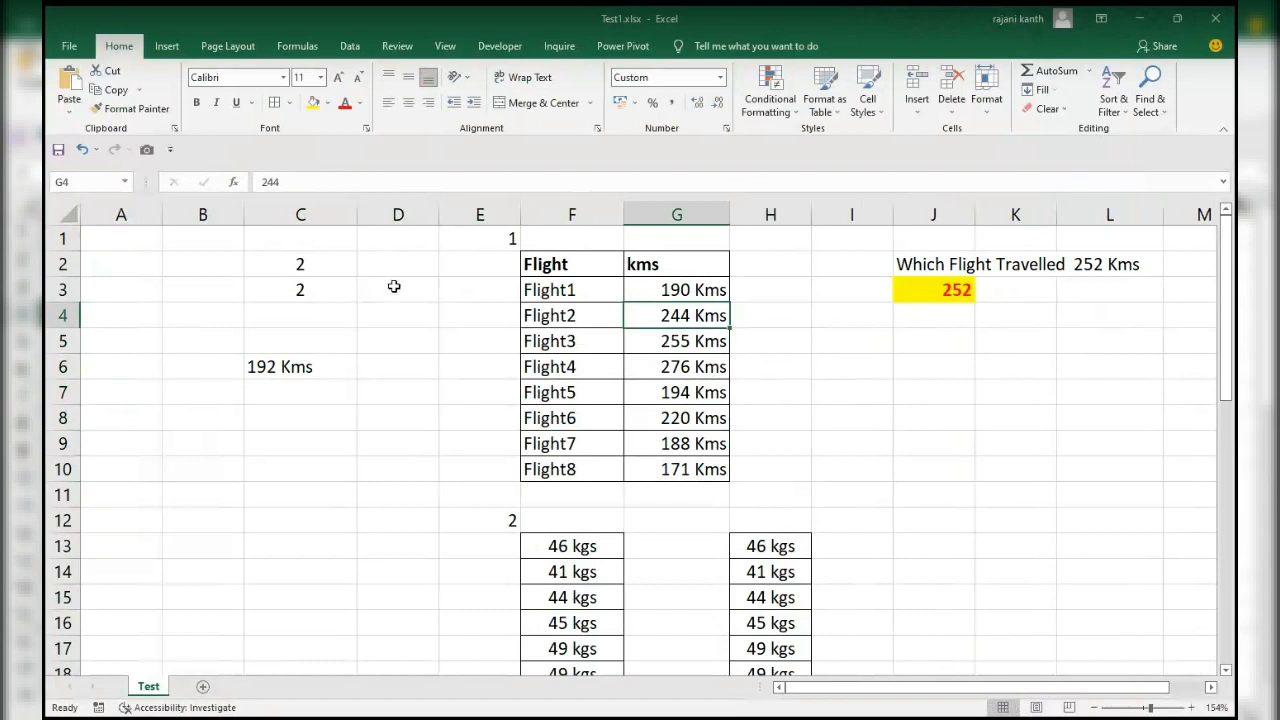
Enter the date 02-01-2021 in D3.
{"action": "left_click", "coordinate": [394, 288]}
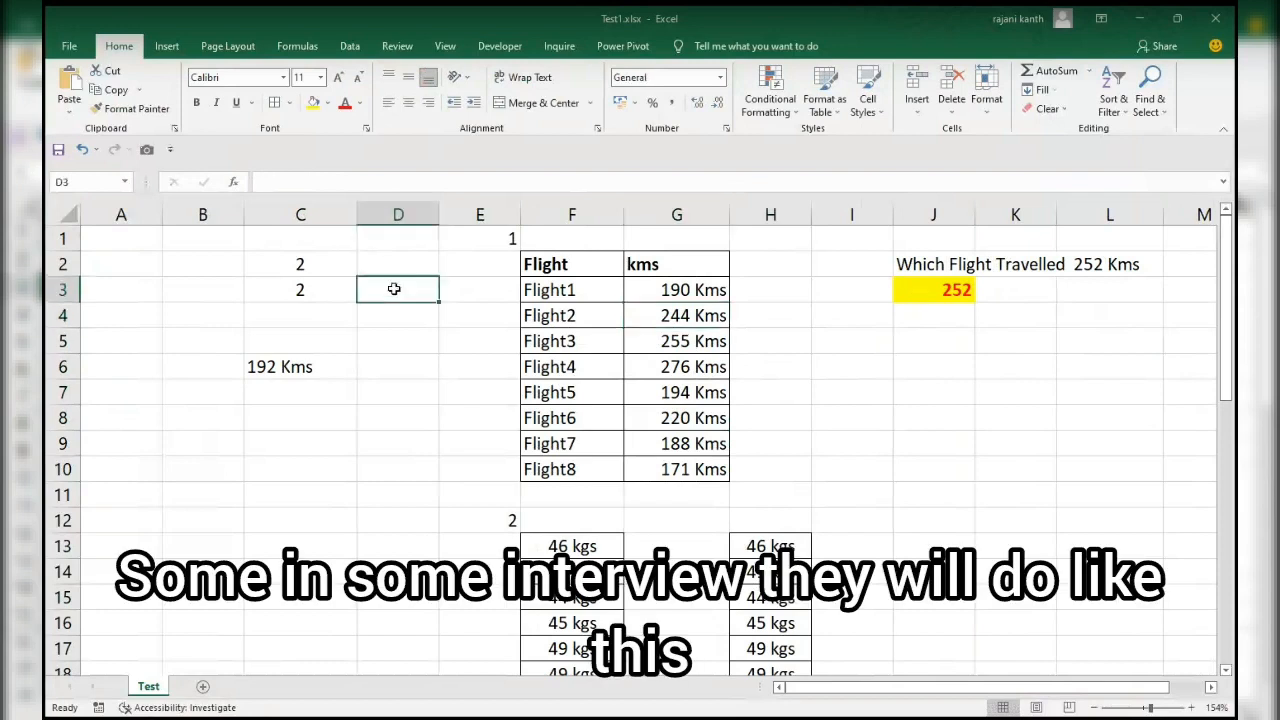
{"action": "type", "text": "02-01"}
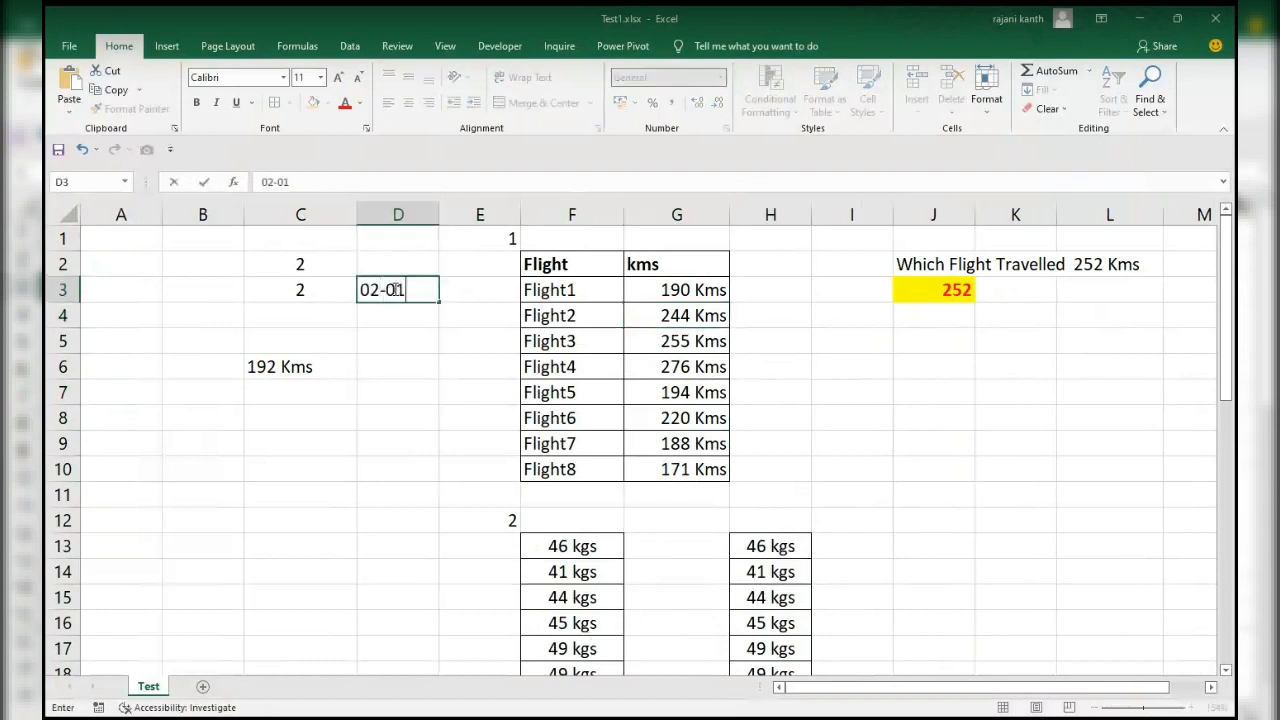
{"action": "type", "text": "-2021"}
{"action": "key", "text": "Return"}
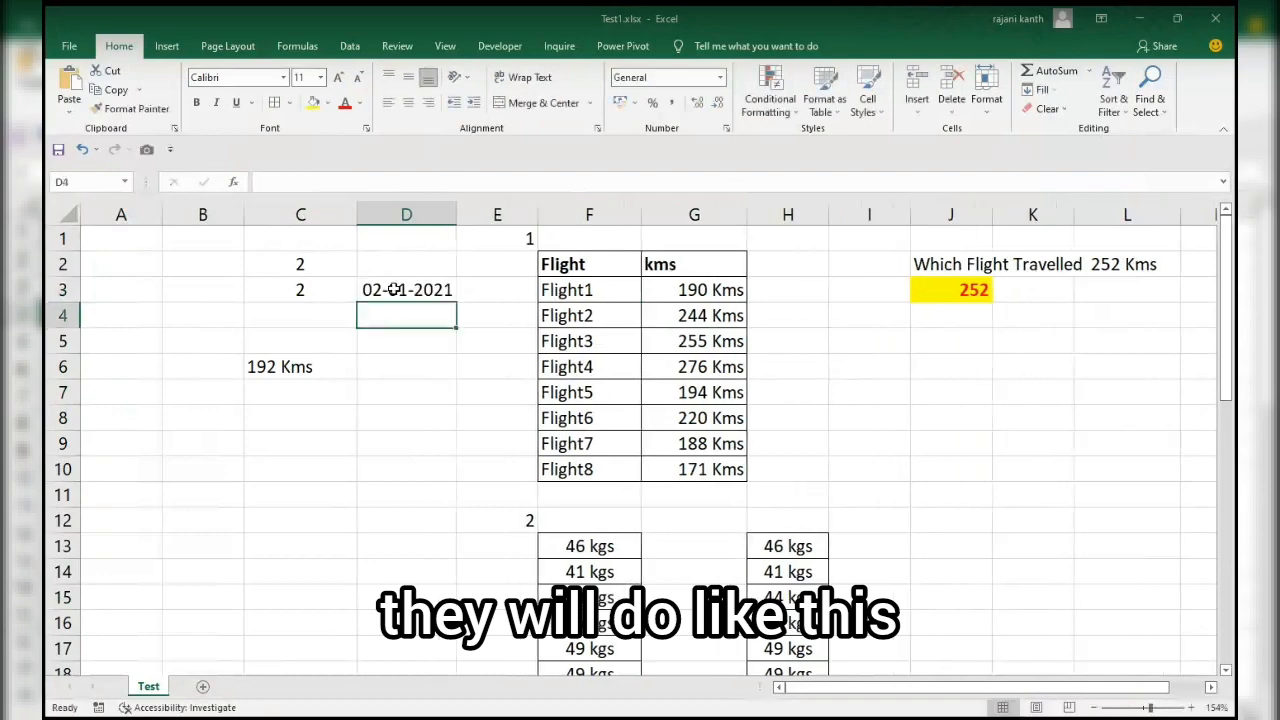
Apply the custom number format mmm to the date in D3.
{"action": "left_click", "coordinate": [394, 289]}
{"action": "key", "text": "ctrl+1"}
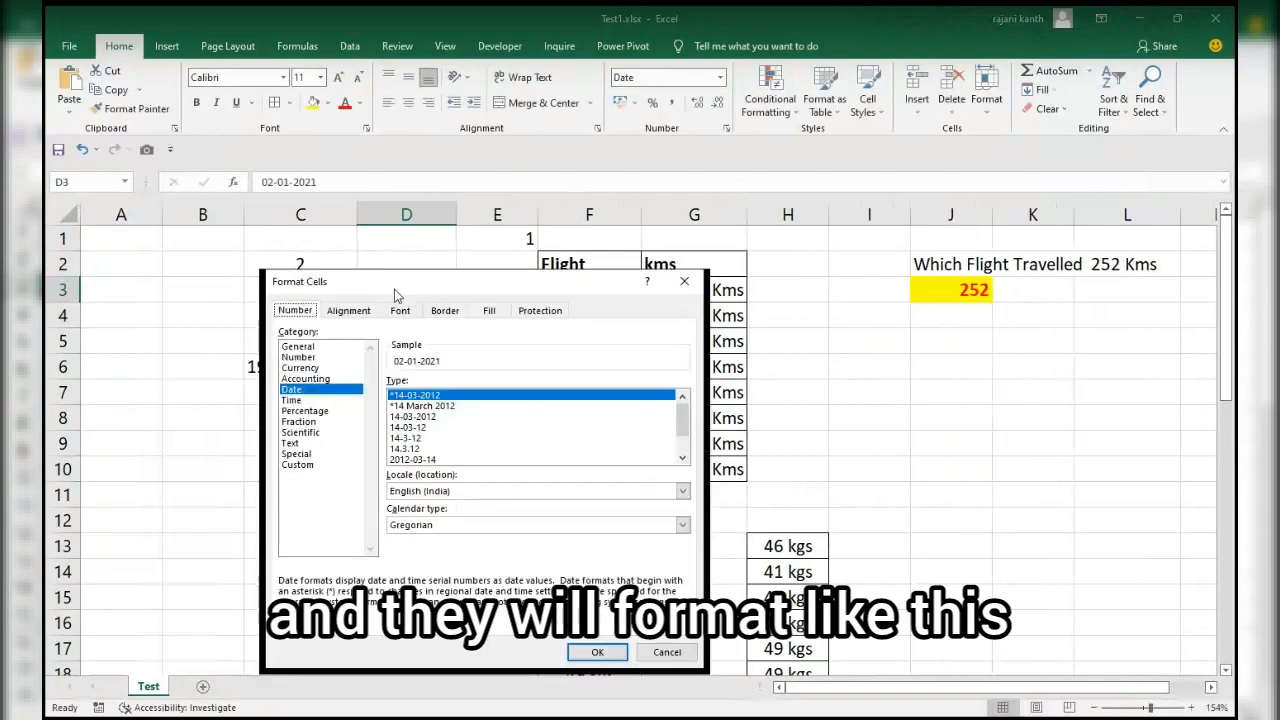
{"action": "left_click", "coordinate": [305, 466]}
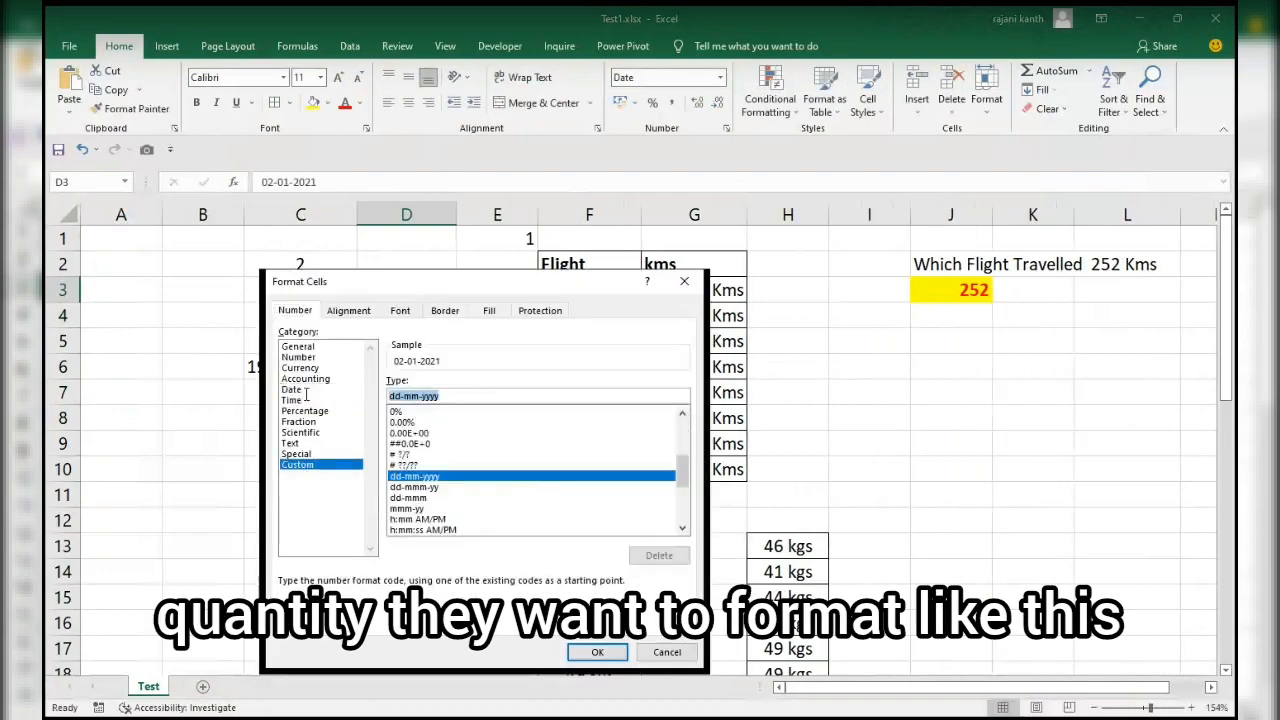
{"action": "type", "text": "mmm"}
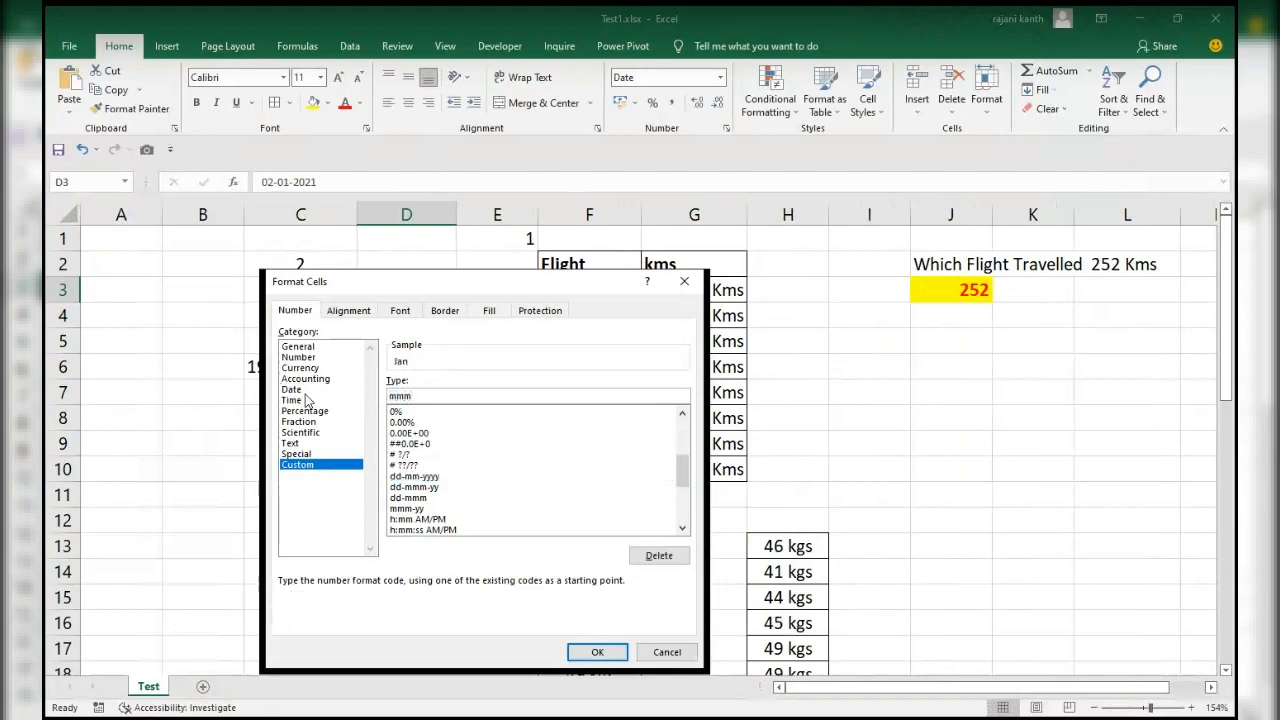
{"action": "key", "text": "Return"}
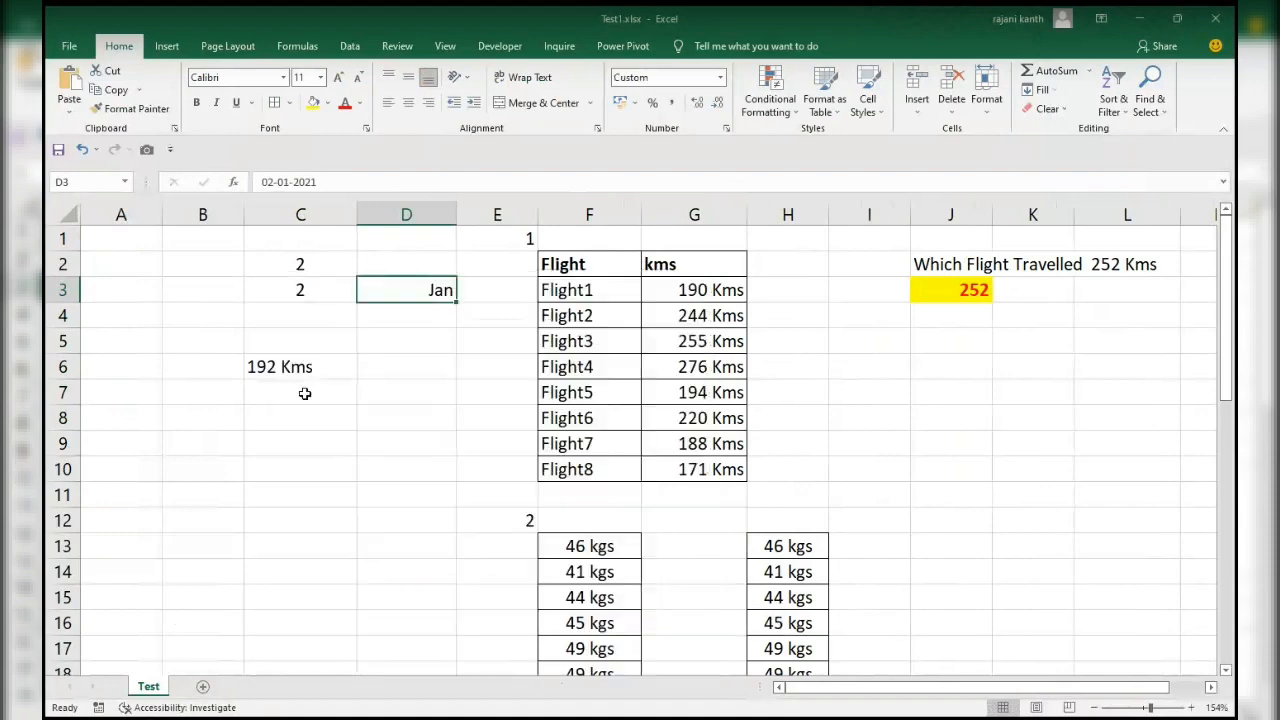
Compare the stored contents of the month cell D3, the two number entries in C3 and C2, and the Flight1 distance in G3.
{"action": "key", "text": "Right"}
{"action": "left_click", "coordinate": [419, 321]}
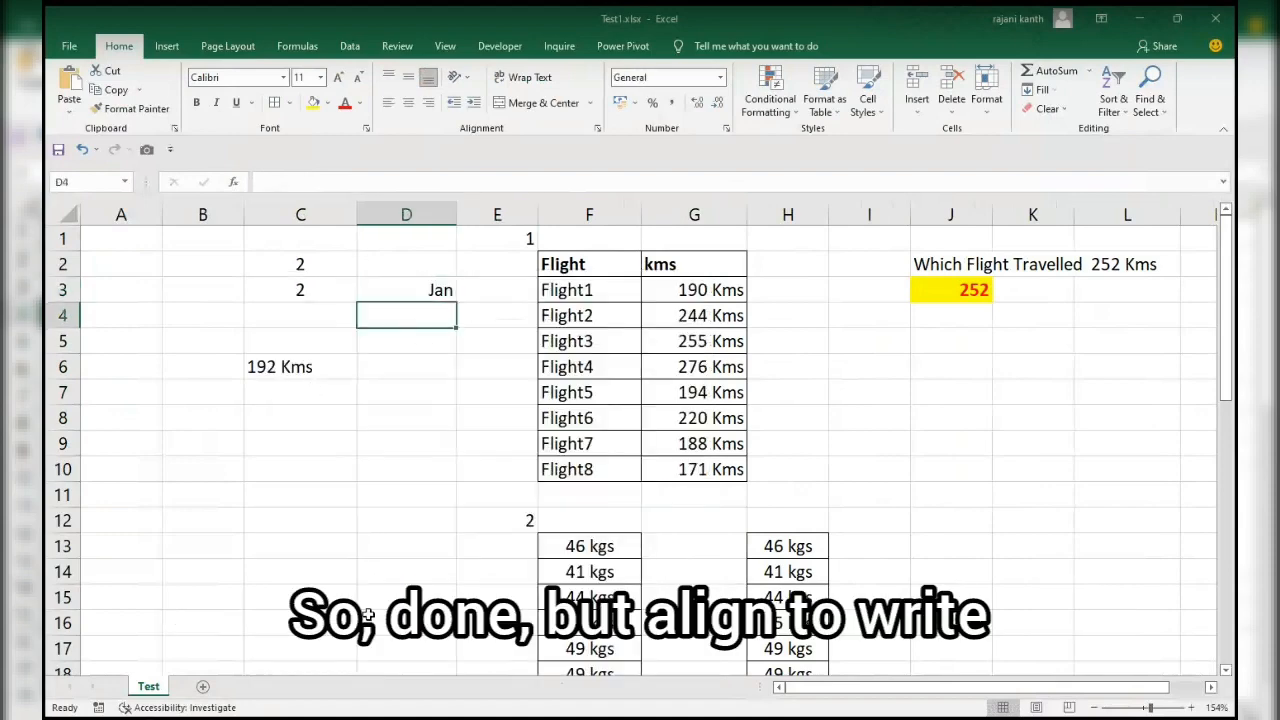
{"action": "left_click", "coordinate": [437, 291]}
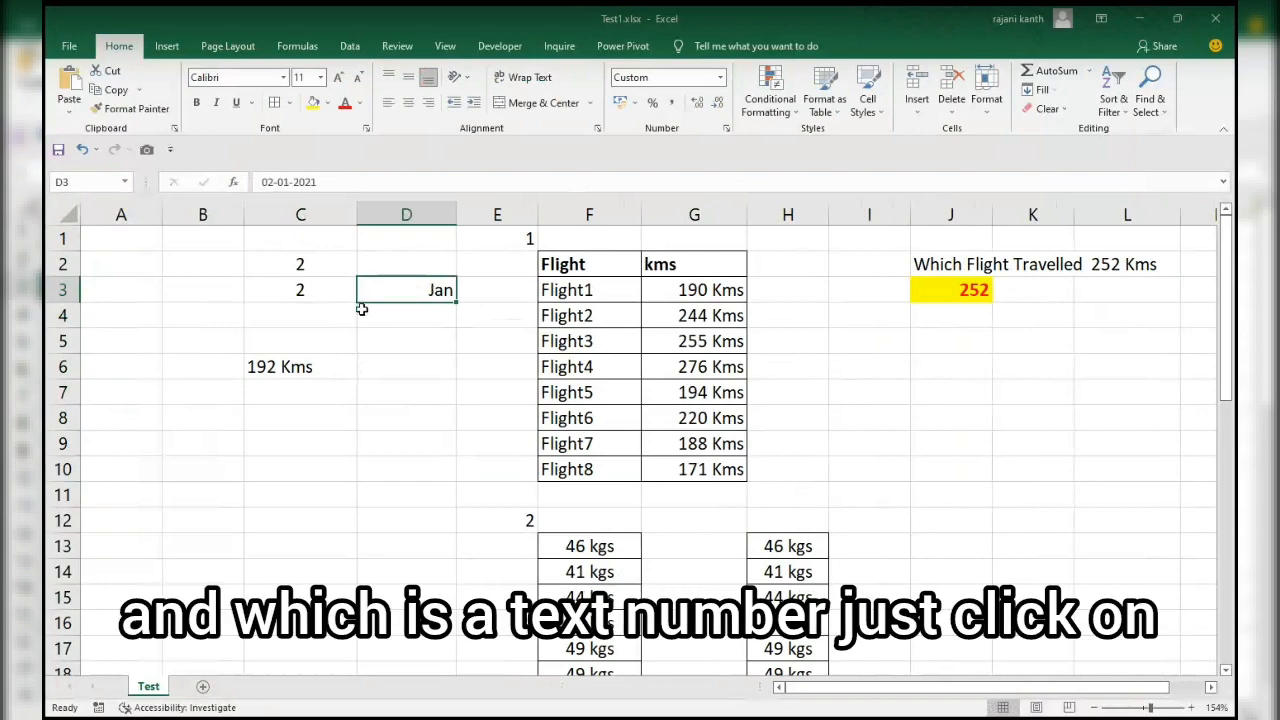
{"action": "left_click", "coordinate": [304, 295]}
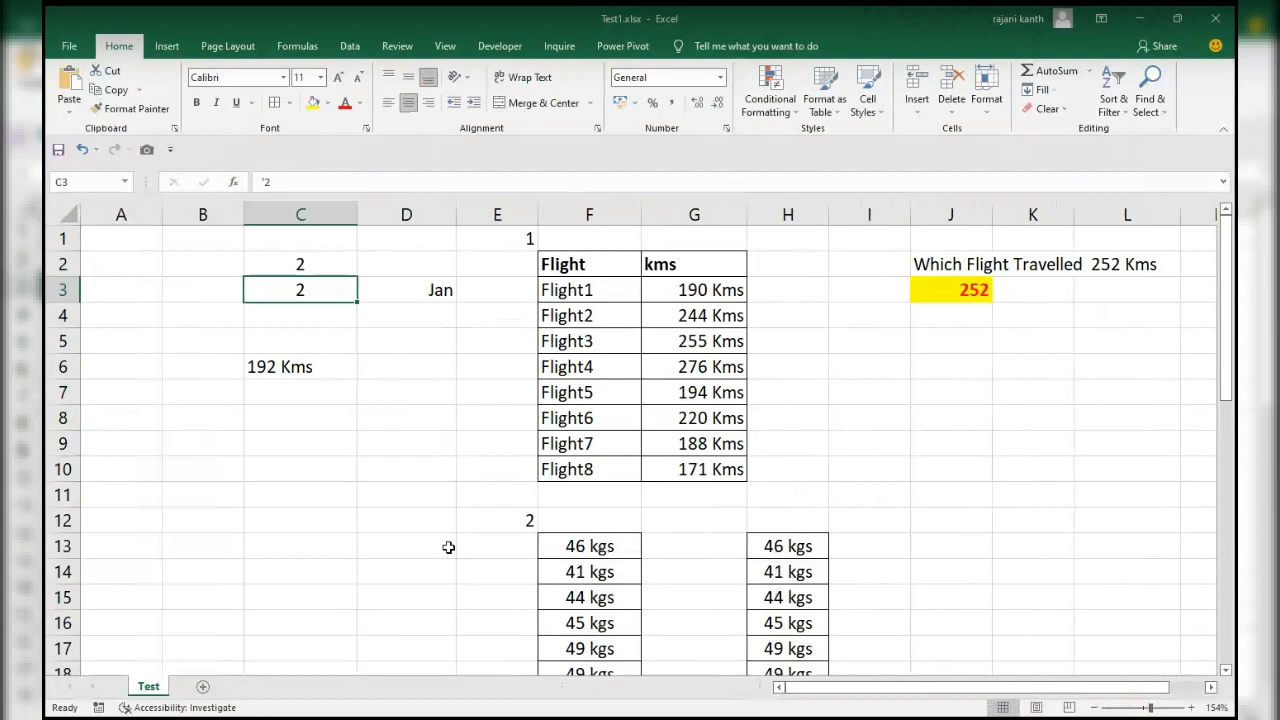
{"action": "key", "text": "Up"}
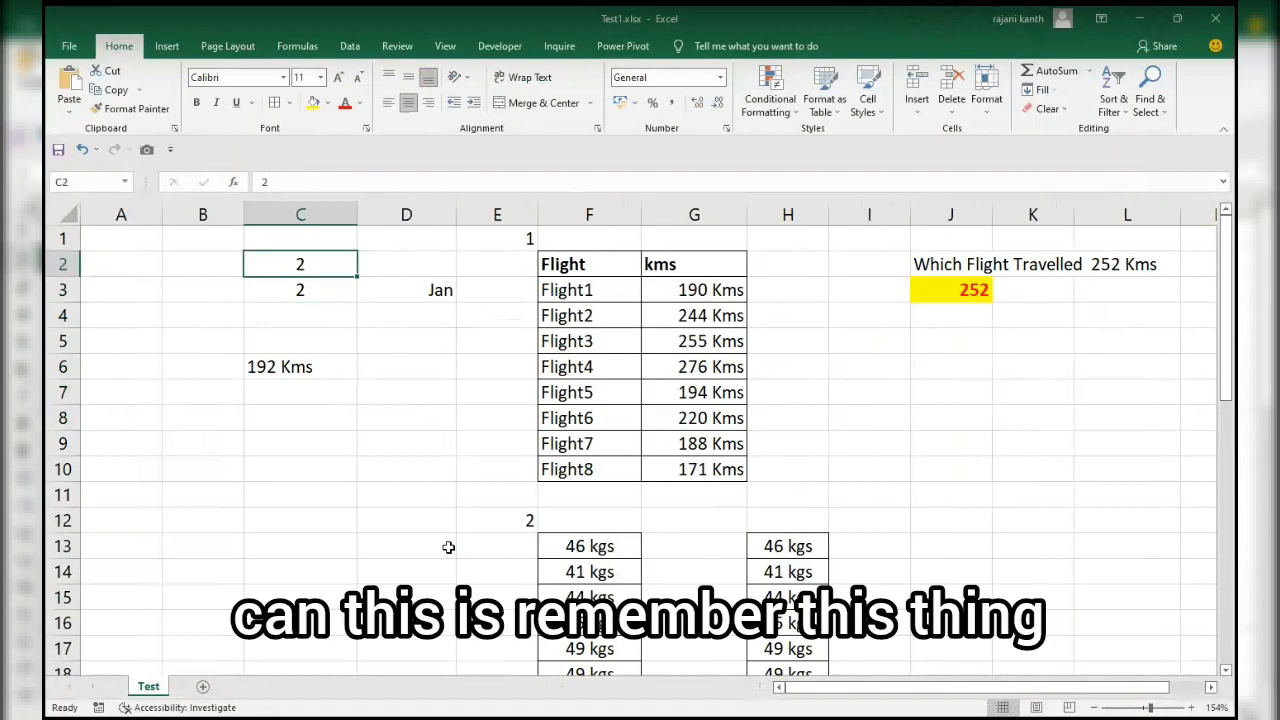
{"action": "key", "text": "Right"}
{"action": "key", "text": "Right"}
{"action": "key", "text": "Right"}
{"action": "key", "text": "Right"}
{"action": "key", "text": "Down"}
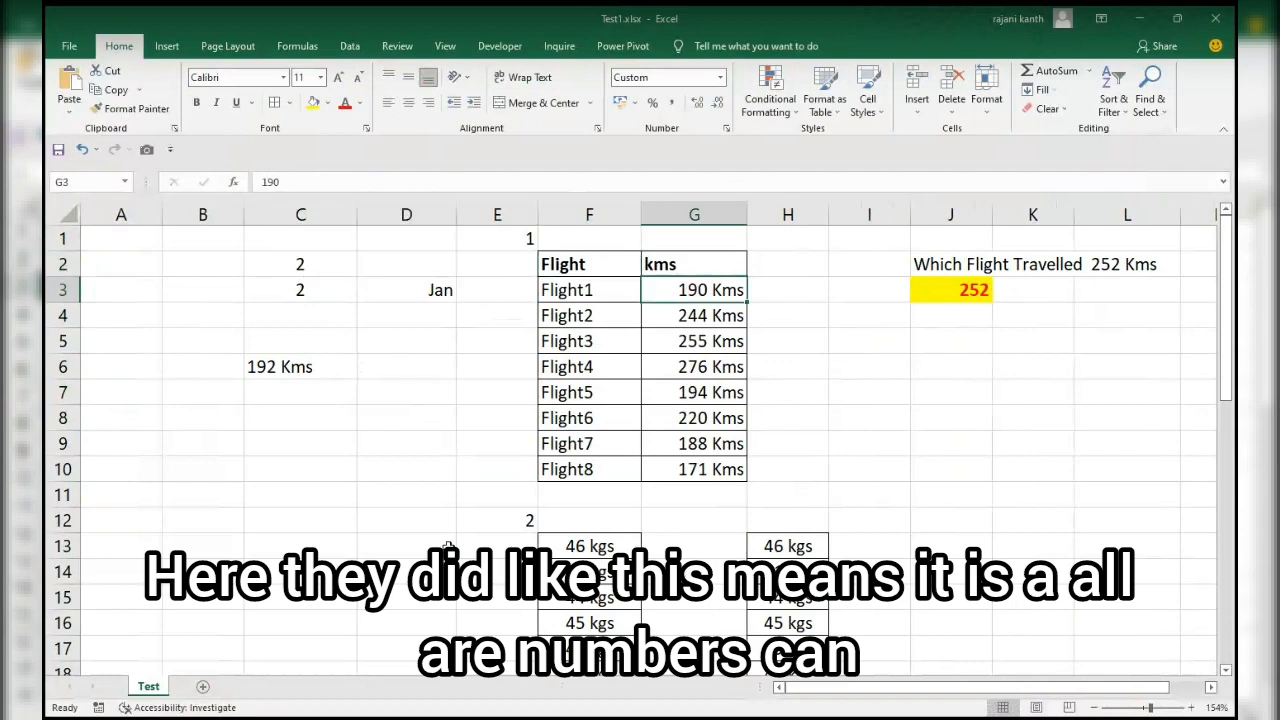
Start a LOOKUP formula in K3 with J3 as the lookup value and G3:G10 as the lookup vector.
{"action": "key", "text": "Right"}
{"action": "key", "text": "Right"}
{"action": "key", "text": "Right"}
{"action": "key", "text": "Right"}
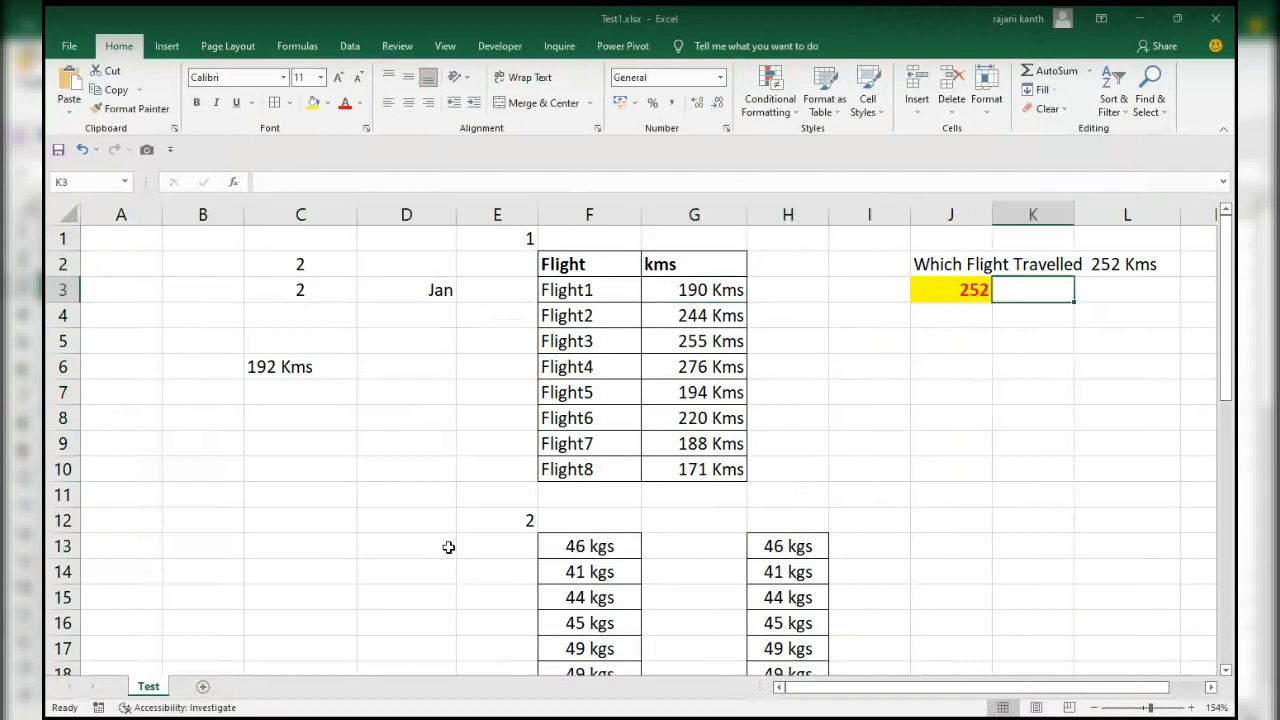
{"action": "type", "text": "="}
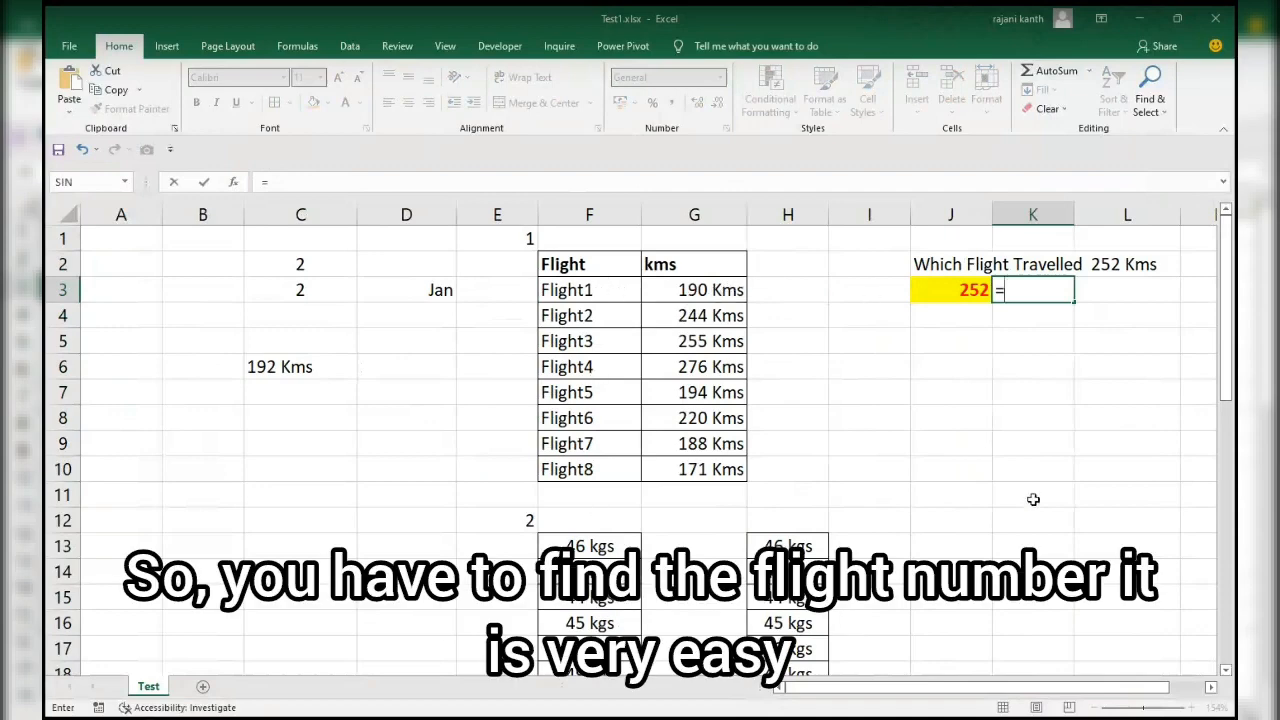
{"action": "type", "text": "lookup"}
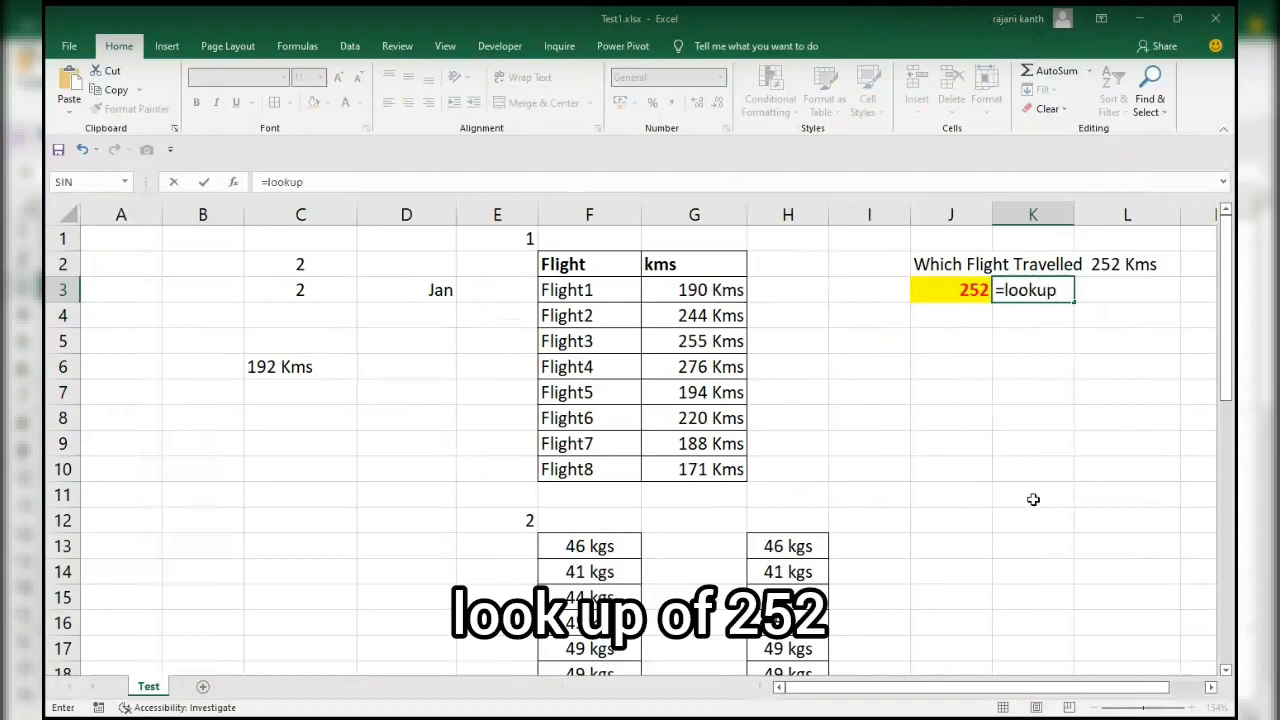
{"action": "key", "text": "Tab"}
{"action": "key", "text": "Left"}
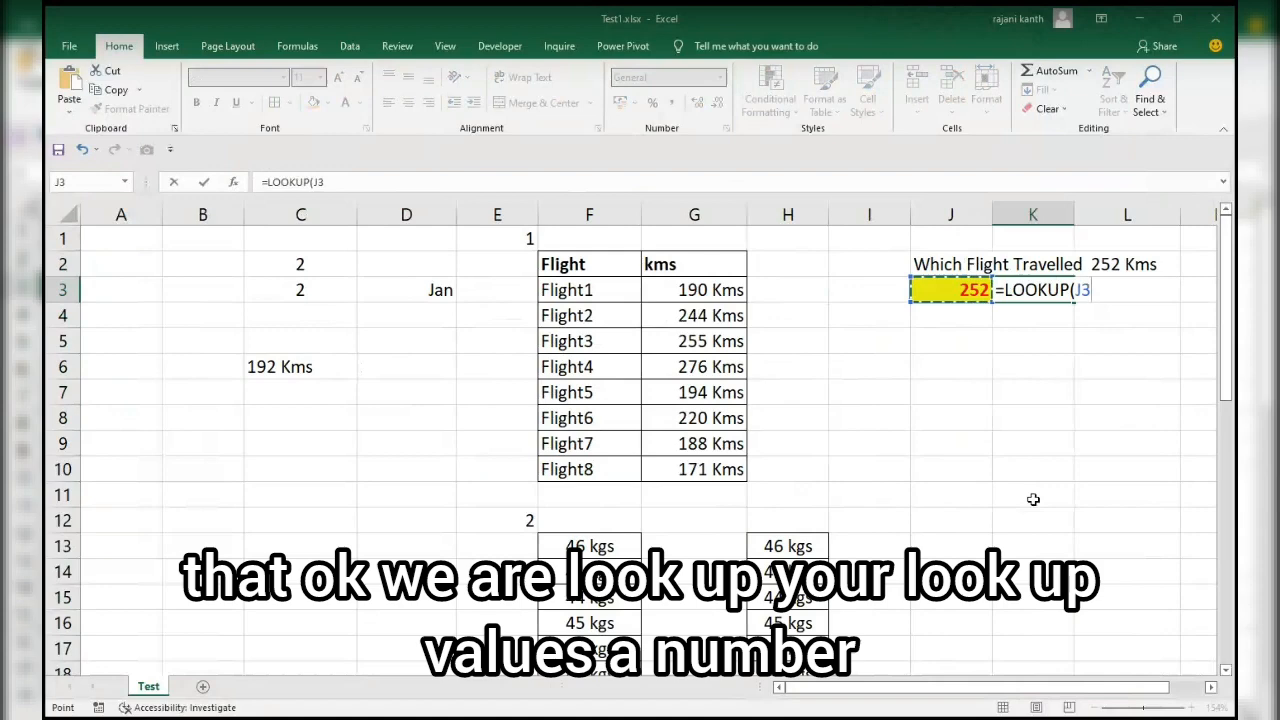
{"action": "type", "text": ","}
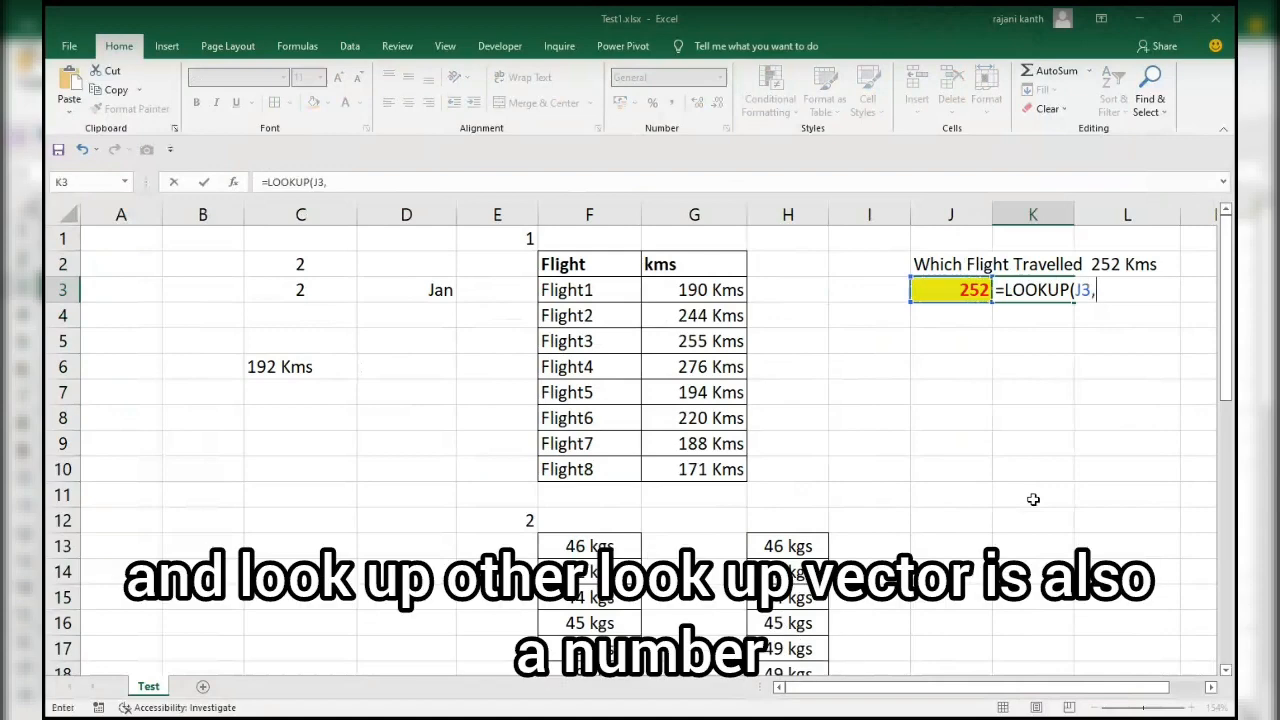
{"action": "key", "text": "Left"}
{"action": "key", "text": "Left"}
{"action": "key", "text": "Left"}
{"action": "key", "text": "Left"}
{"action": "key", "text": "shift+Down"}
{"action": "key", "text": "shift+Down"}
{"action": "key", "text": "shift+Down"}
{"action": "key", "text": "shift+Down"}
{"action": "key", "text": "shift+Down"}
{"action": "key", "text": "shift+Down"}
{"action": "key", "text": "shift+Down"}
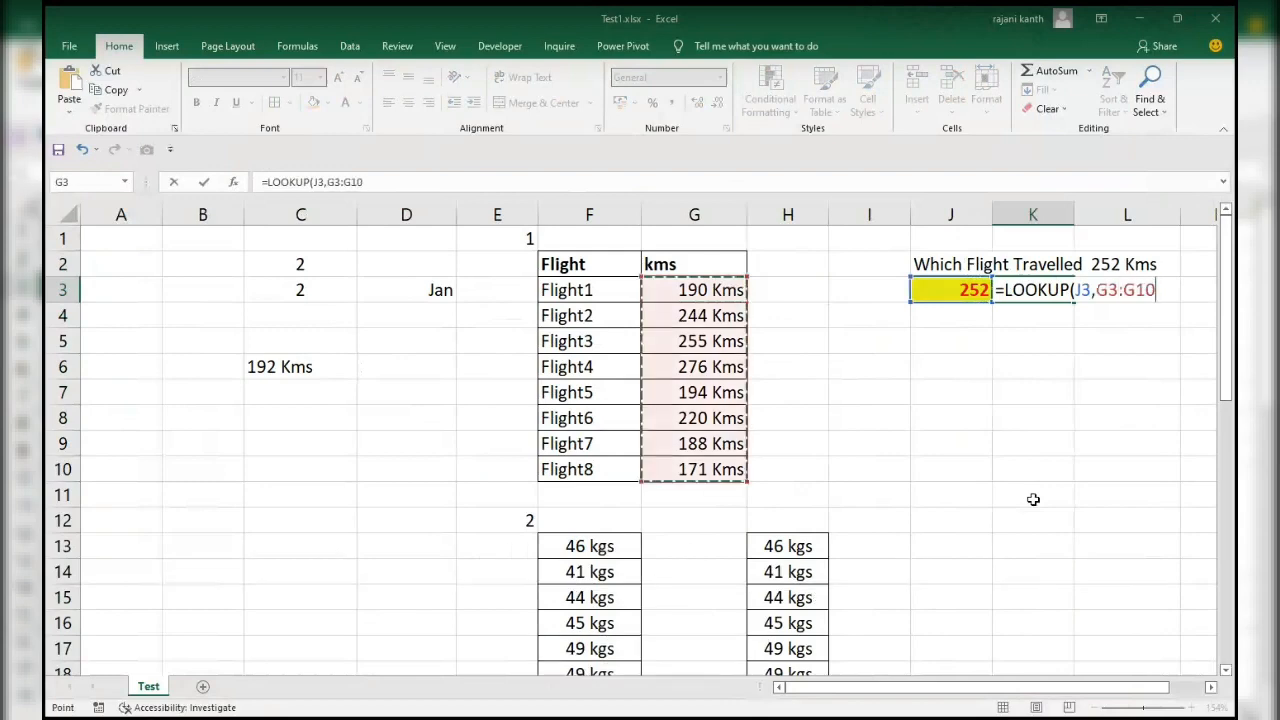
Add F3:F10 as the result vector and complete the formula =LOOKUP(J3,G3:G10,F3:F10) in K3.
{"action": "type", "text": ","}
{"action": "key", "text": "Left"}
{"action": "key", "text": "Left"}
{"action": "key", "text": "Left"}
{"action": "key", "text": "Left"}
{"action": "key", "text": "Left"}
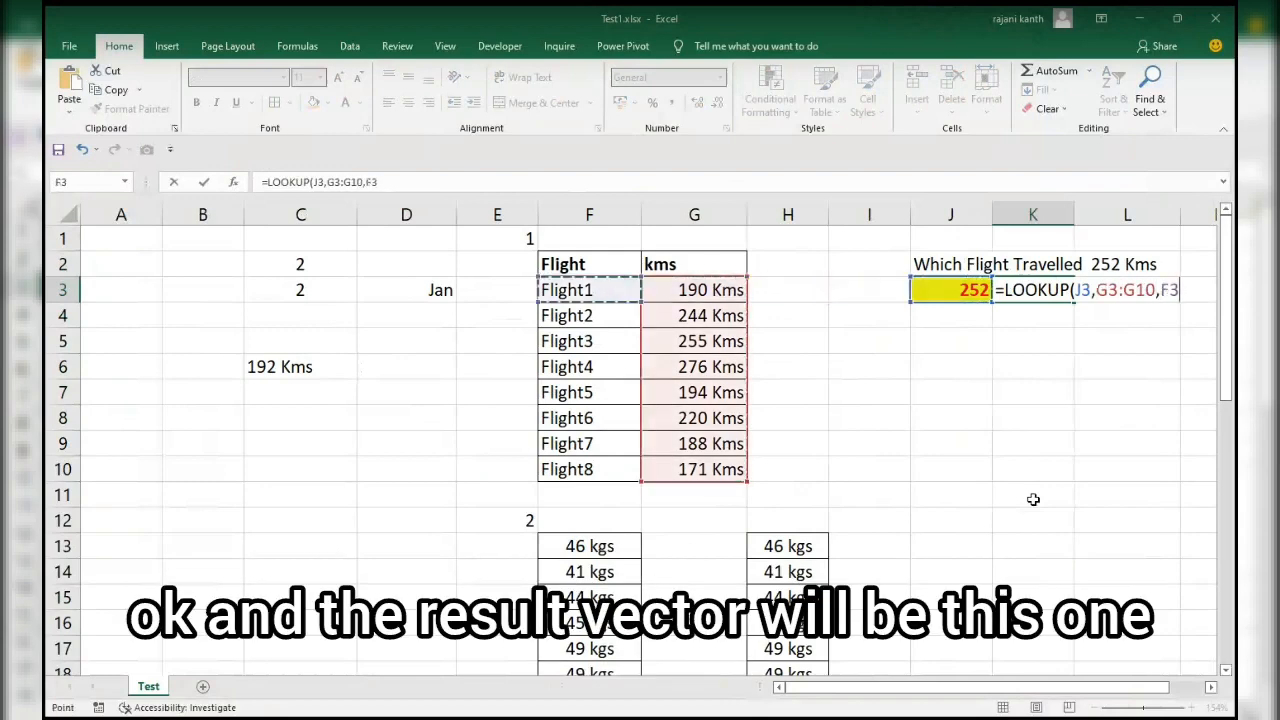
{"action": "key", "text": "shift+Down"}
{"action": "key", "text": "shift+Down"}
{"action": "key", "text": "shift+Down"}
{"action": "key", "text": "shift+Down"}
{"action": "key", "text": "shift+Down"}
{"action": "key", "text": "shift+Down"}
{"action": "key", "text": "shift+Down"}
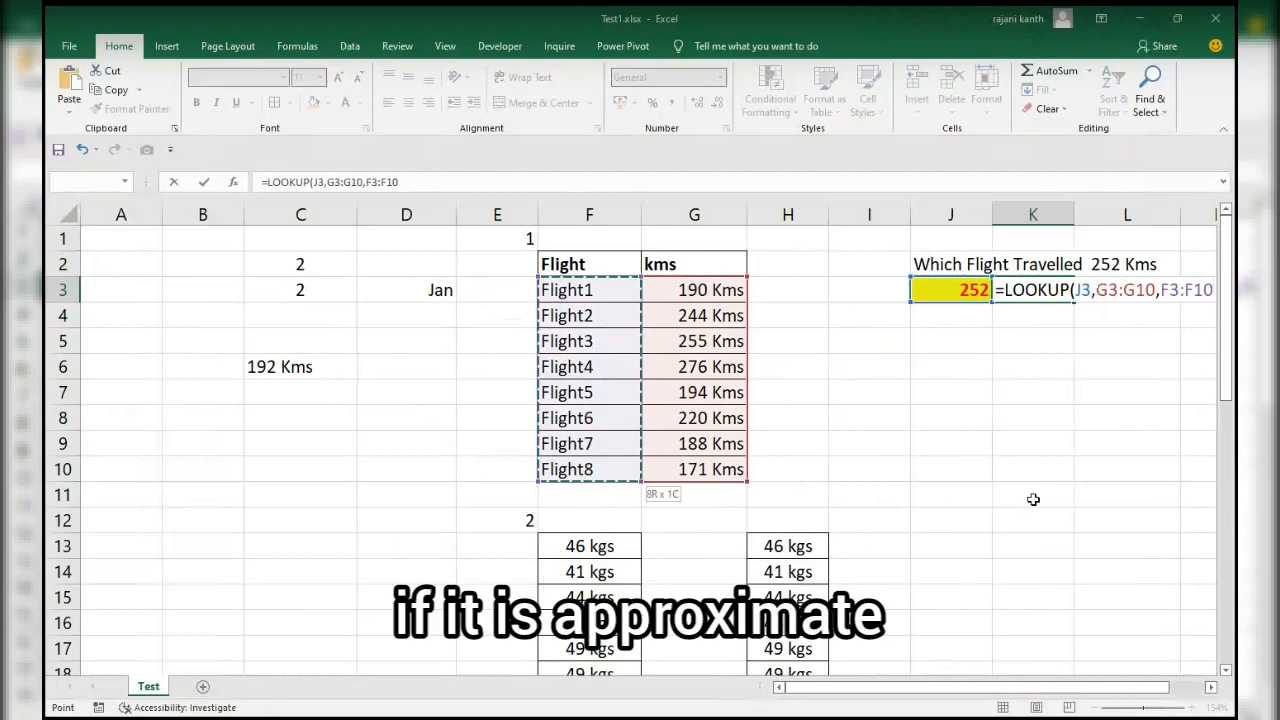
{"action": "type", "text": ")"}
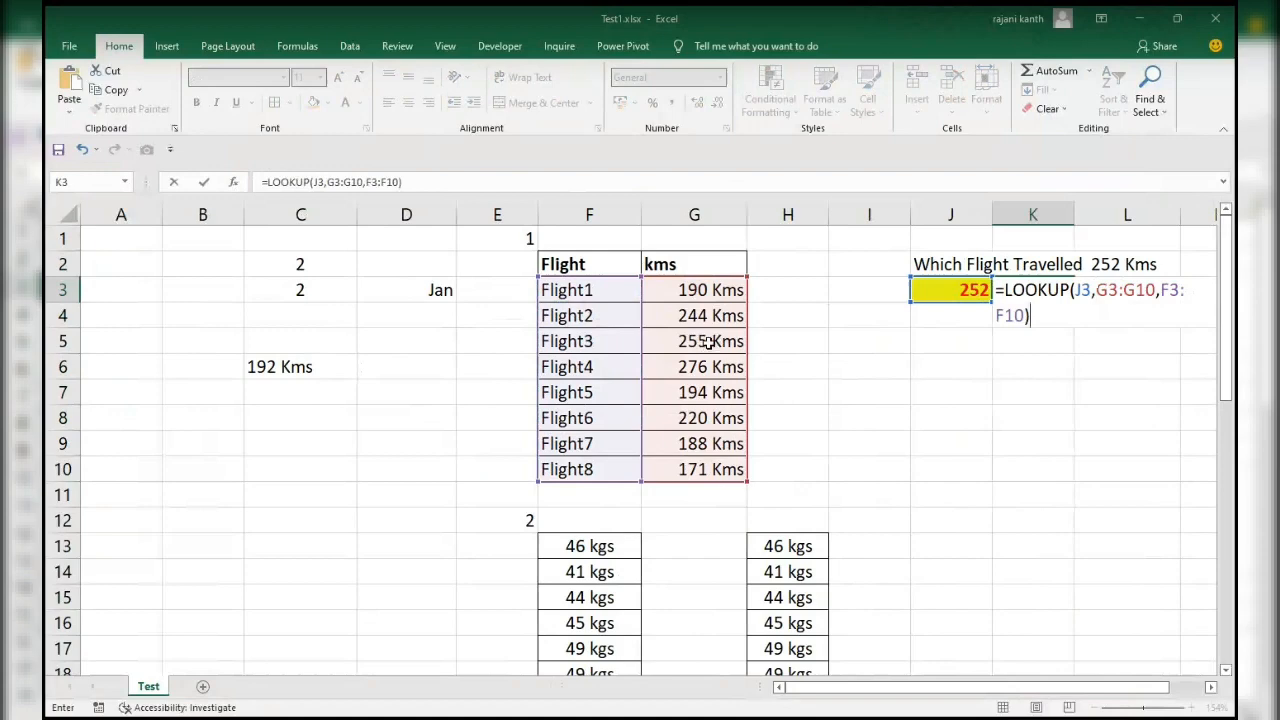
{"action": "key", "text": "Return"}
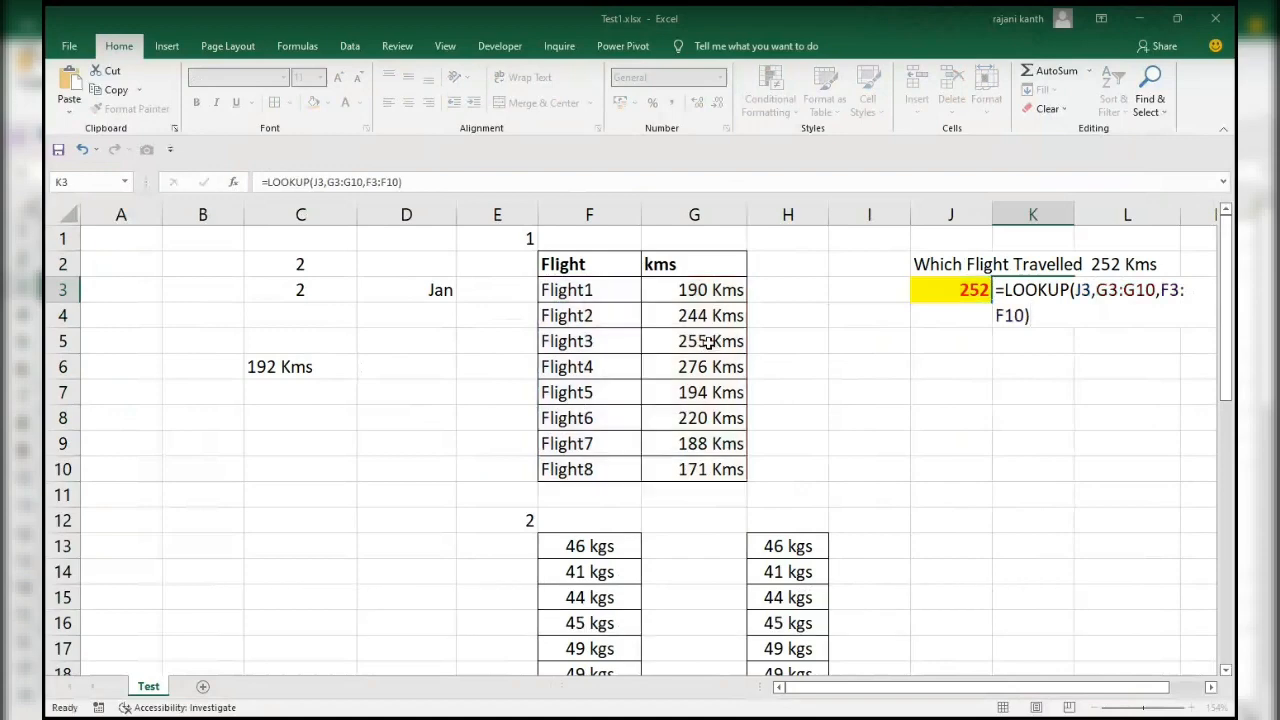
Check the Flight2 row against the lookup result, set the lookup distance in J3 to 255, and check the Flight3 row.
{"action": "left_click_drag", "start_coordinate": [586, 314], "coordinate": [690, 316]}
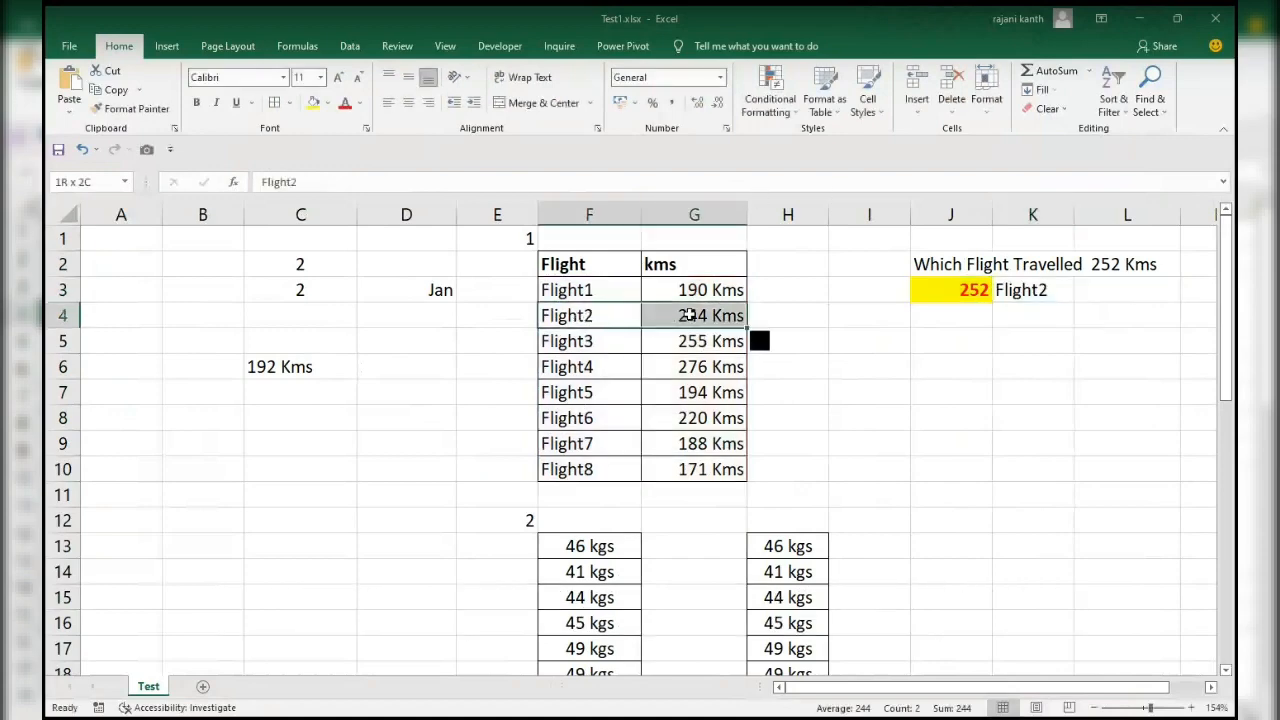
{"action": "left_click", "coordinate": [957, 290]}
{"action": "type", "text": "255"}
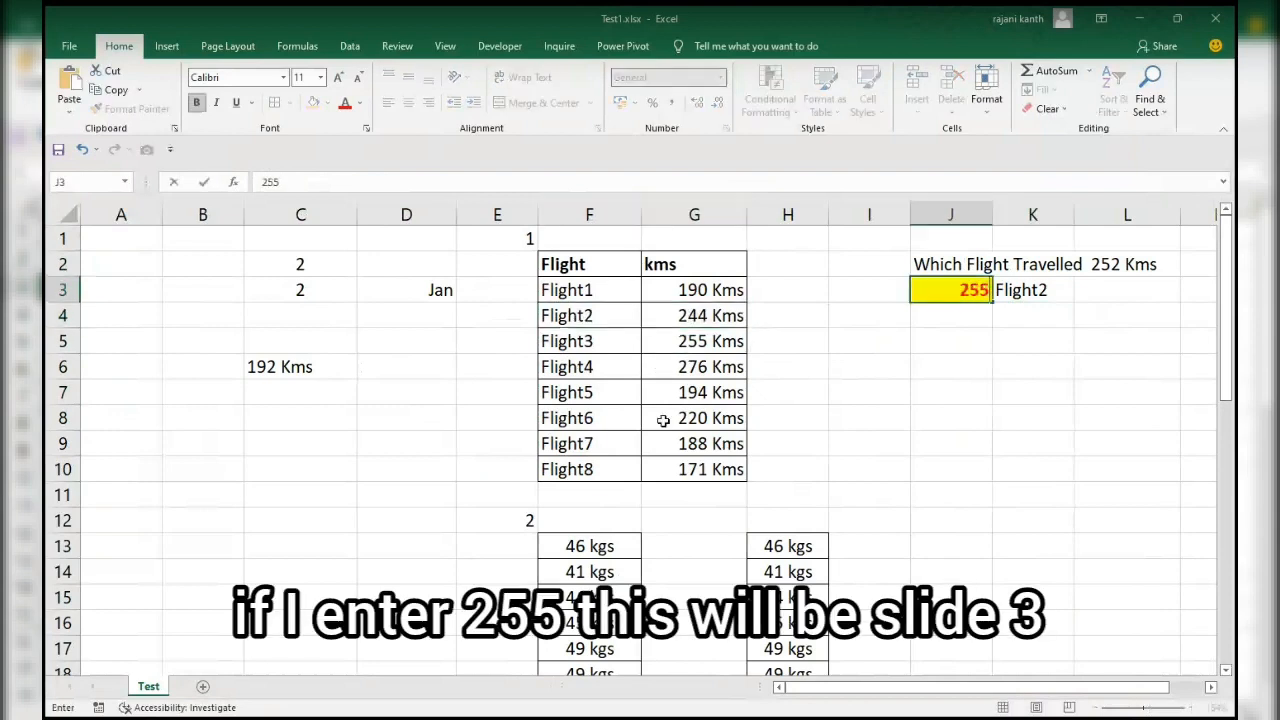
{"action": "key", "text": "Return"}
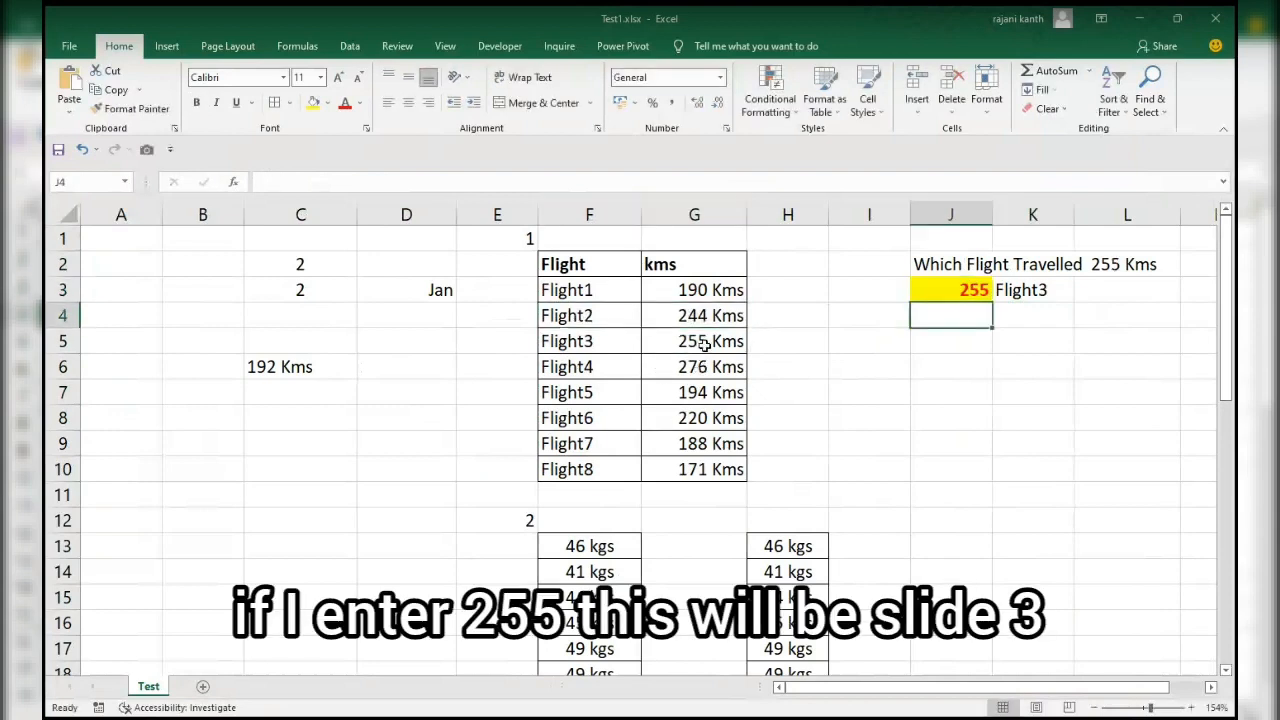
{"action": "left_click_drag", "start_coordinate": [587, 343], "coordinate": [706, 340]}
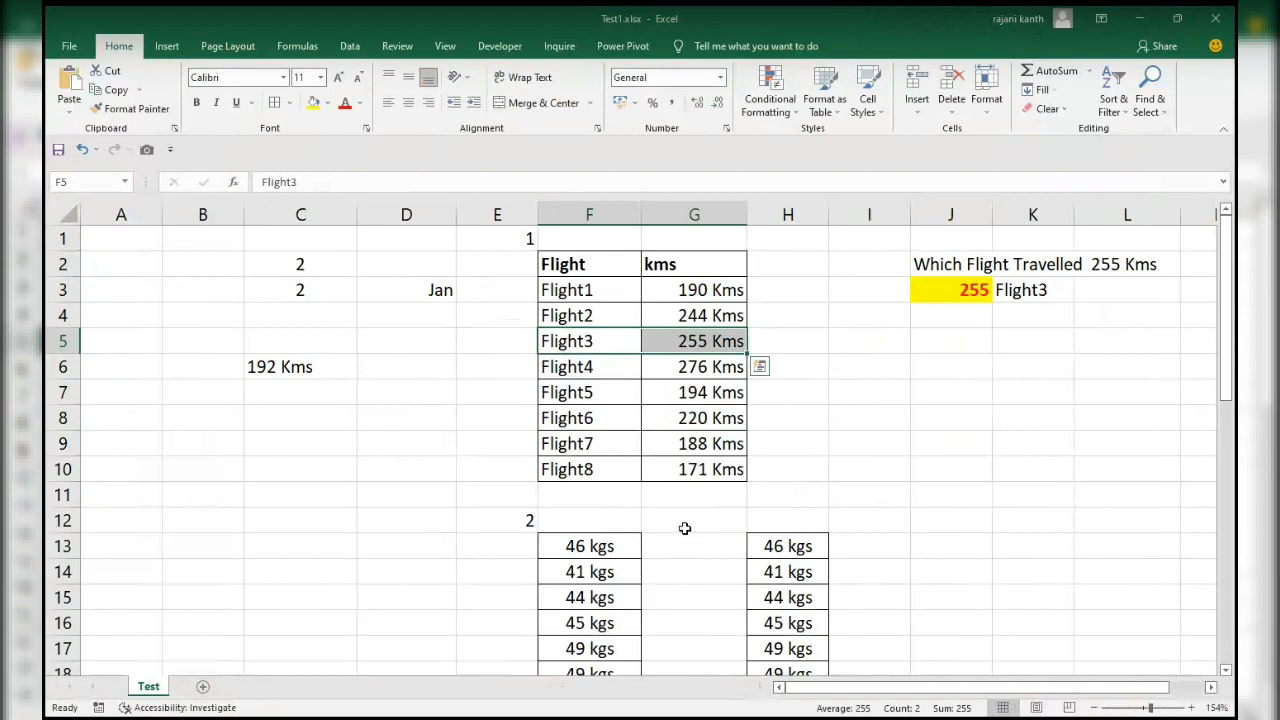
Insert AutoSum totals beneath both kgs columns, in F21 and H21.
{"action": "left_click_drag", "start_coordinate": [1230, 328], "coordinate": [1236, 386]}
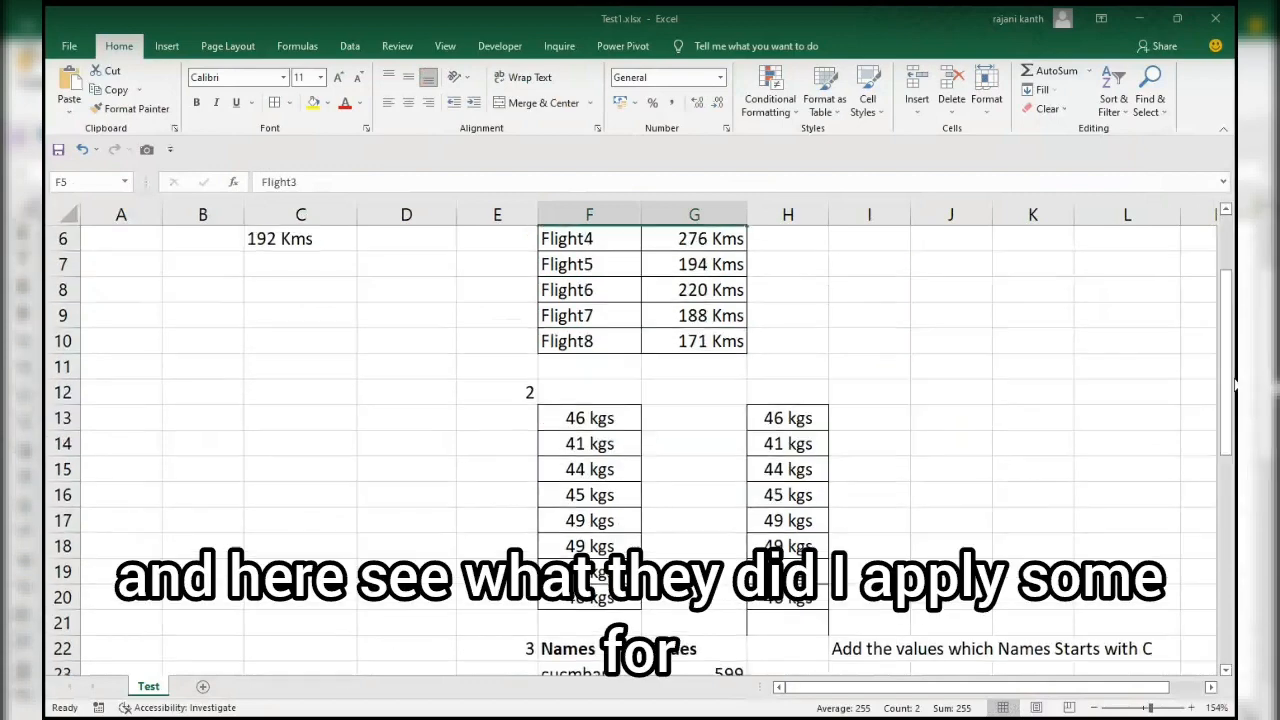
{"action": "left_click", "coordinate": [594, 621]}
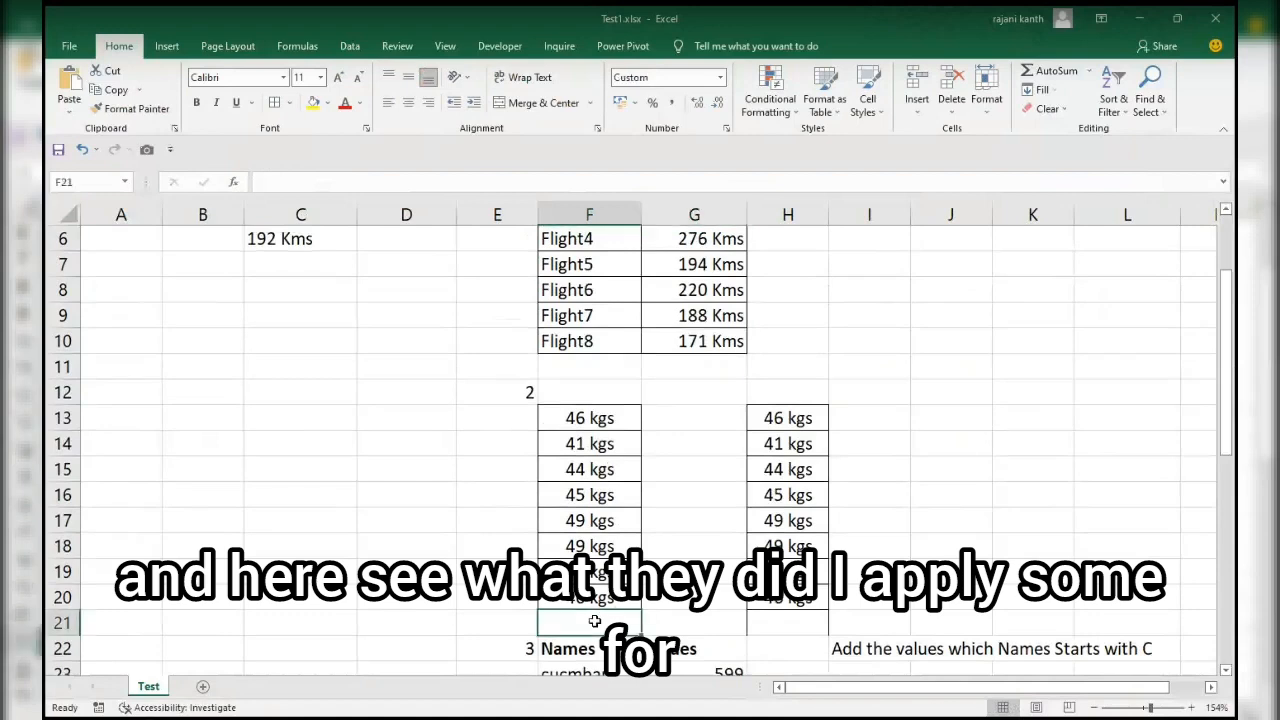
{"action": "left_click", "coordinate": [823, 622]}
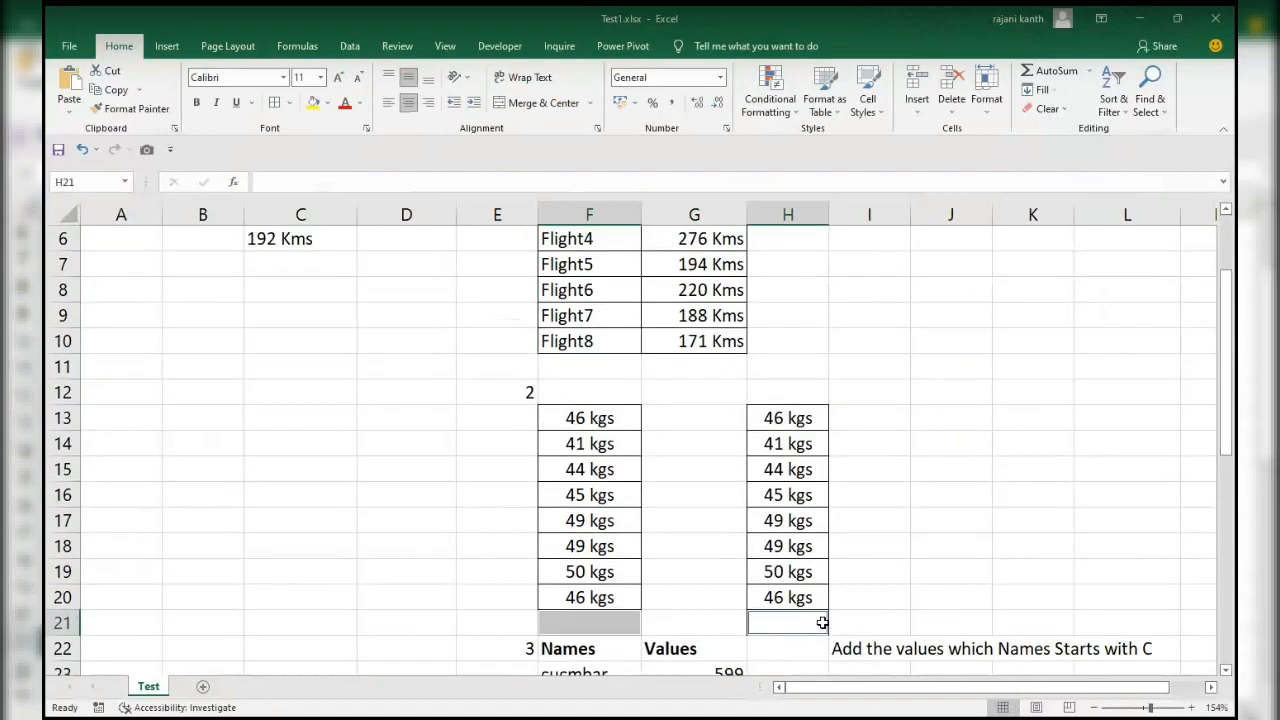
{"action": "key", "text": "alt+equal"}
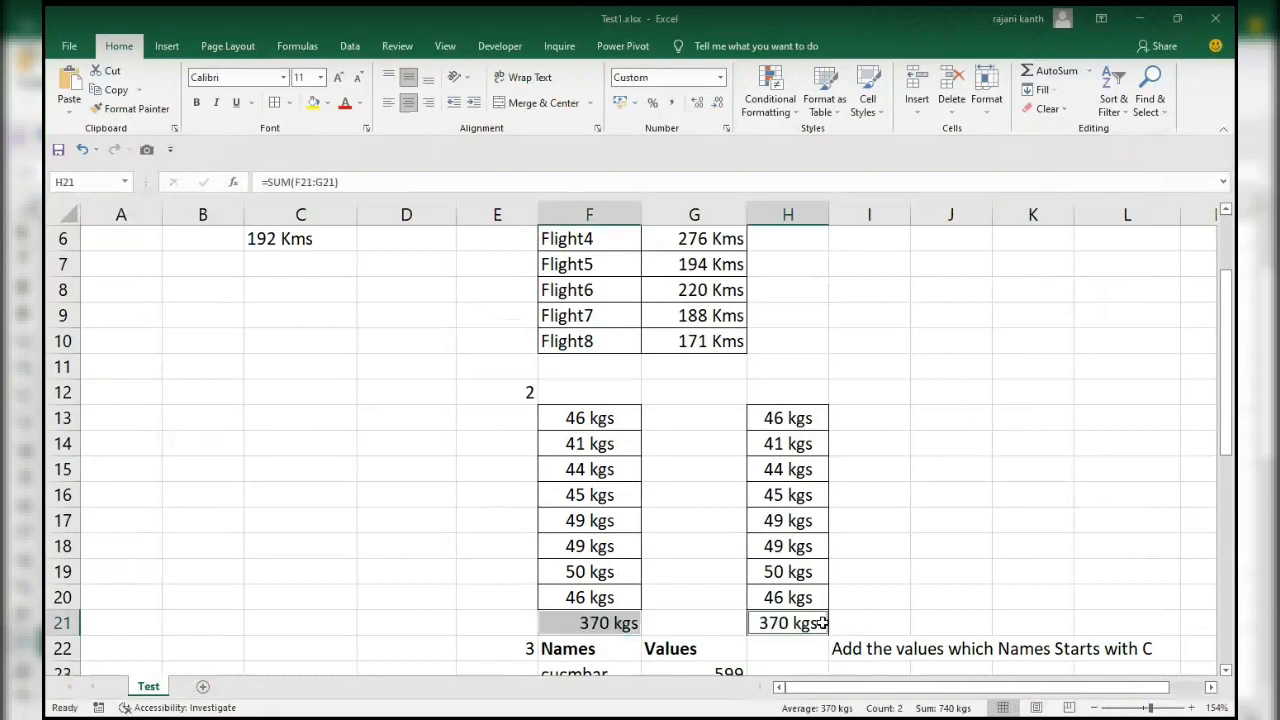
Compare the SUM formulas in H21 and F21, and the contents of the first kgs entries in F13 and H13.
{"action": "scroll", "coordinate": [850, 590], "scroll_direction": "up", "scroll_amount": 1}
{"action": "left_click", "coordinate": [894, 566]}
{"action": "scroll", "coordinate": [942, 469], "scroll_direction": "up", "scroll_amount": 1}
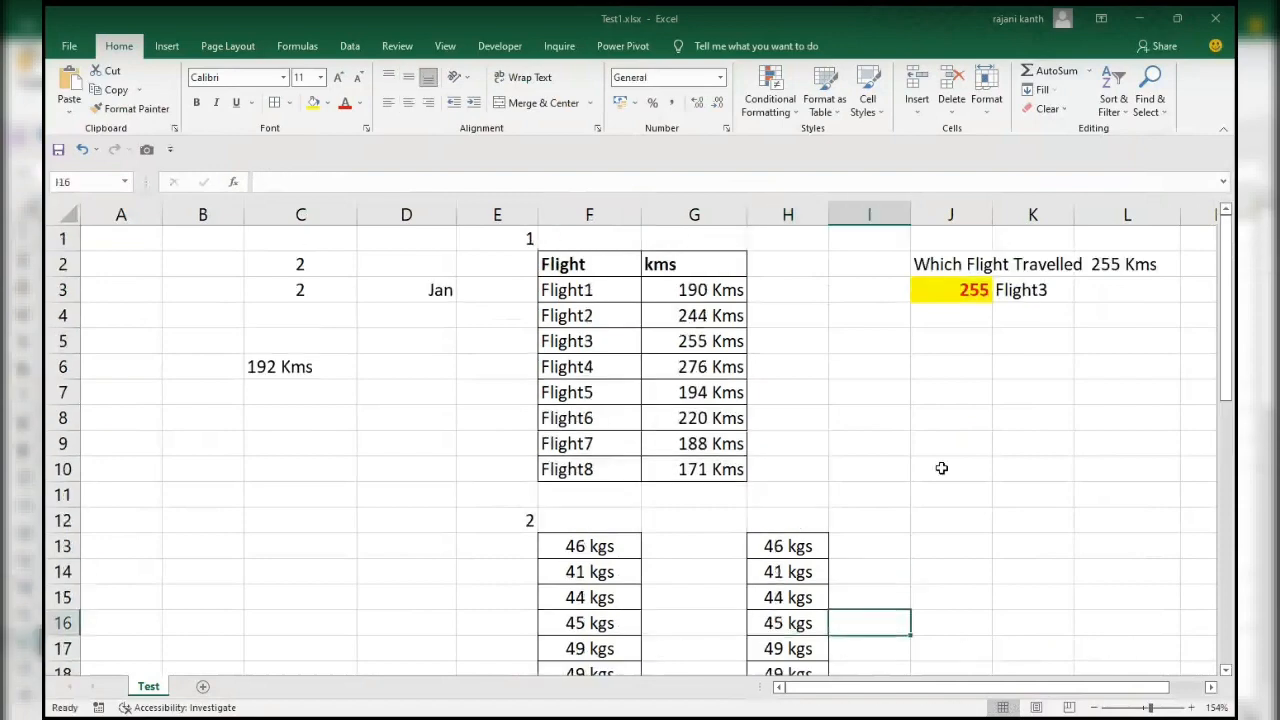
{"action": "left_click_drag", "start_coordinate": [1229, 388], "coordinate": [1236, 460]}
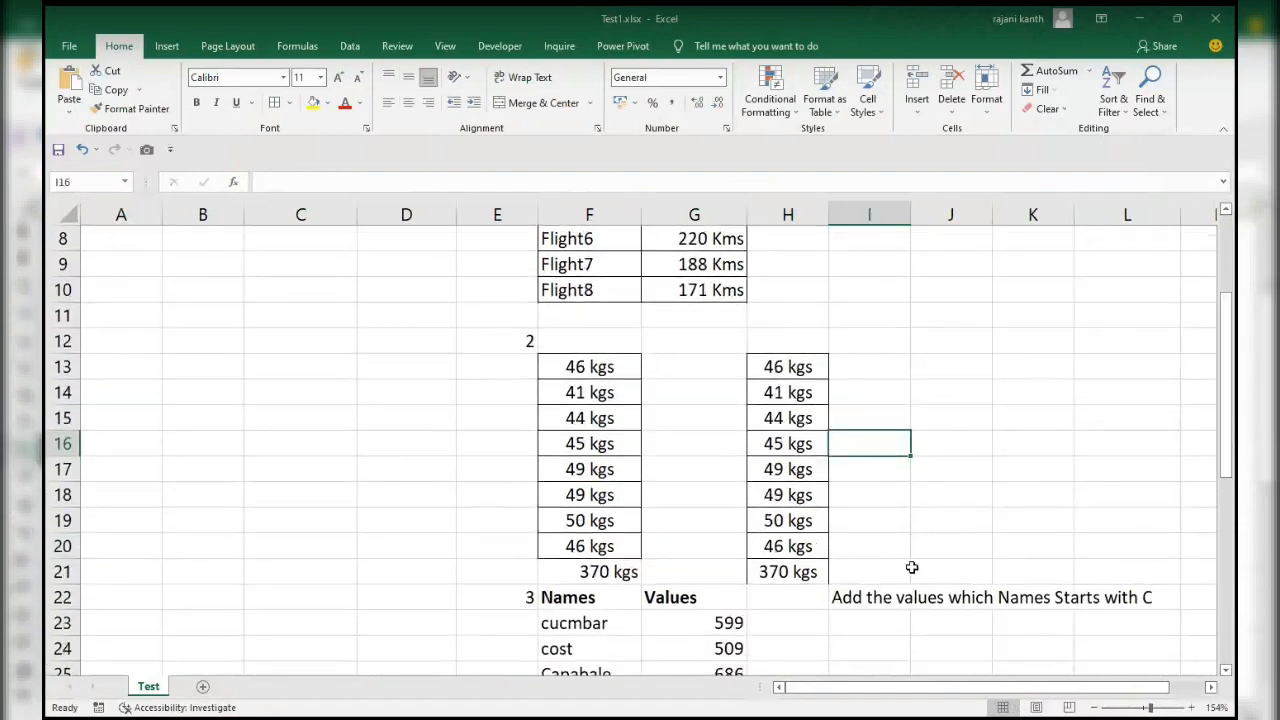
{"action": "left_click", "coordinate": [810, 571]}
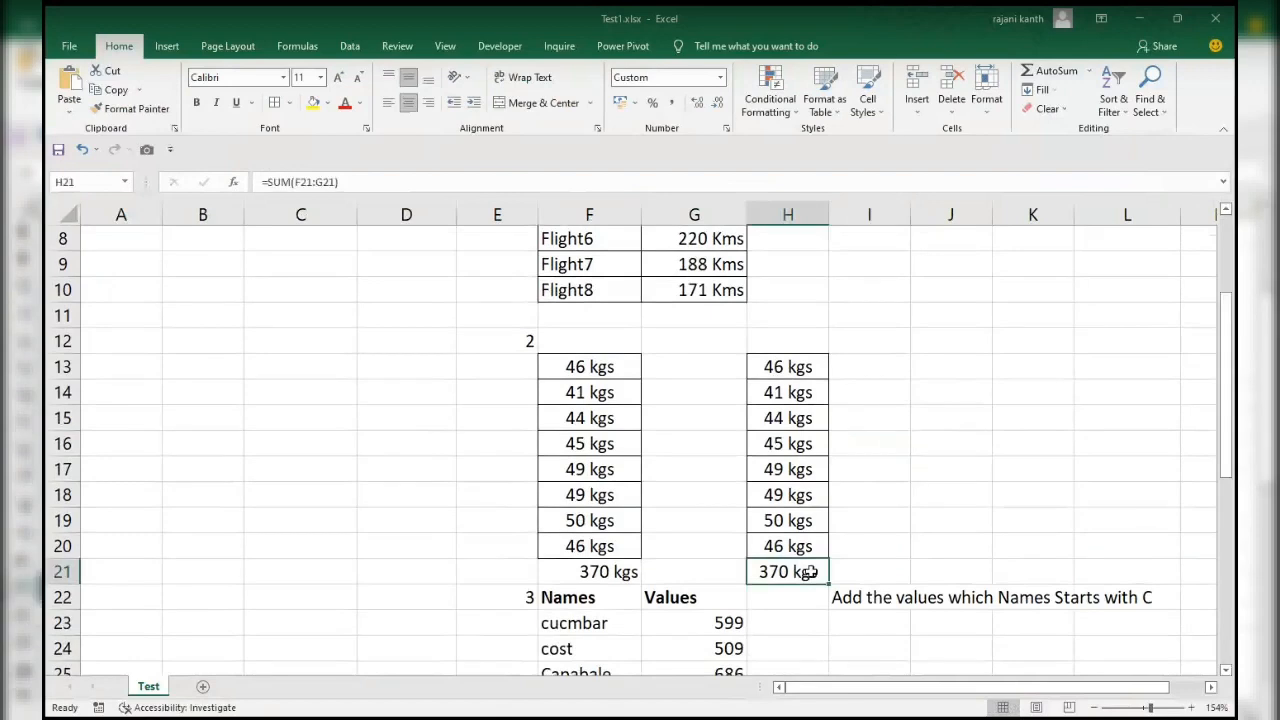
{"action": "left_click", "coordinate": [628, 568]}
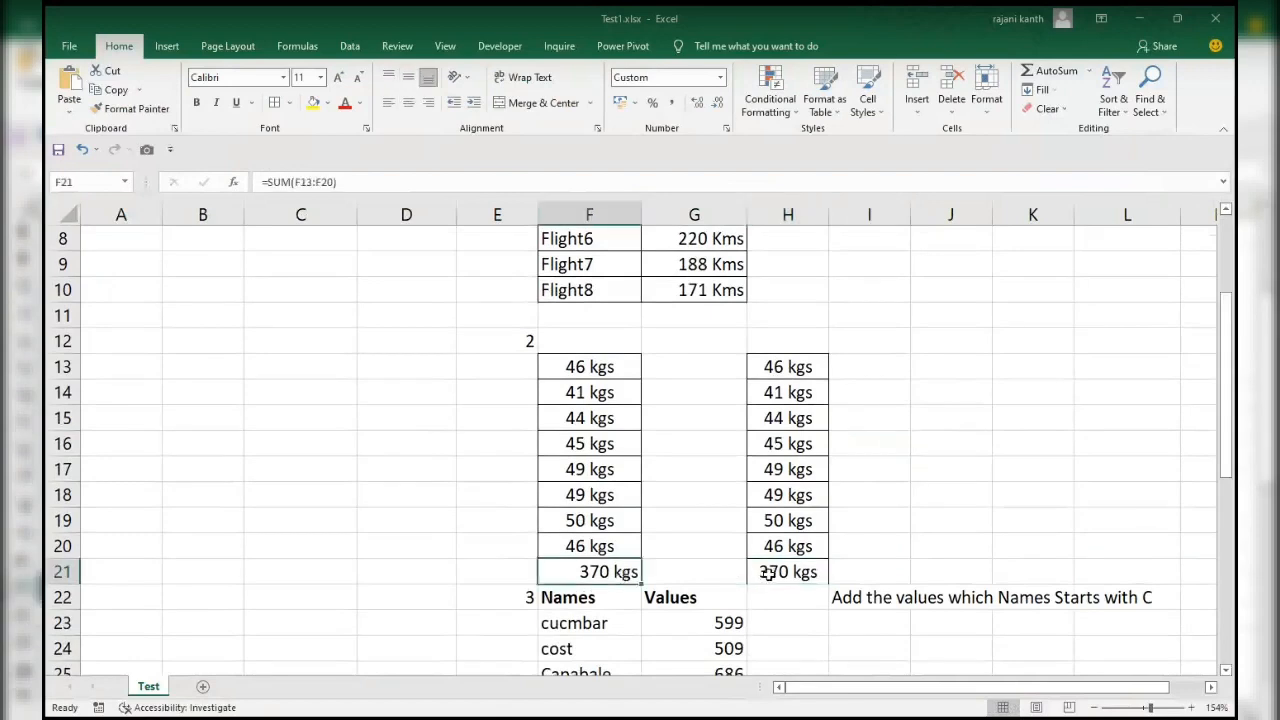
{"action": "left_click", "coordinate": [766, 572]}
{"action": "left_click", "coordinate": [801, 367]}
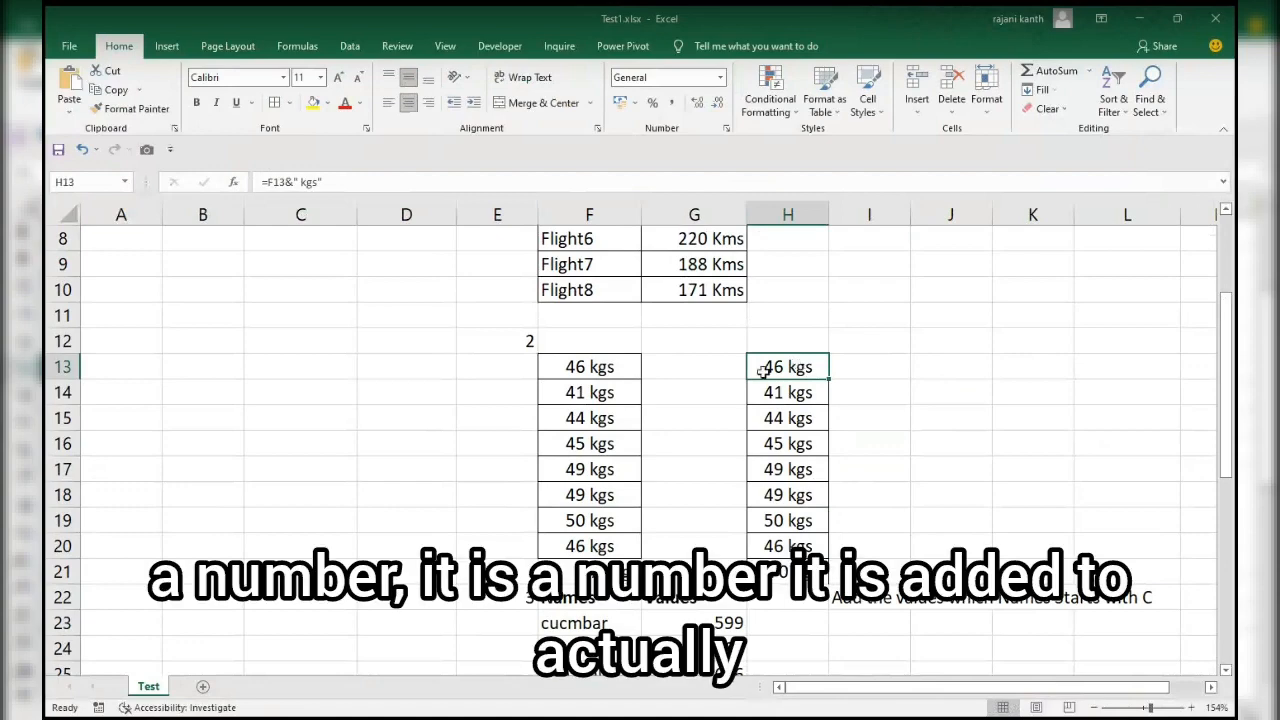
{"action": "scroll", "coordinate": [563, 369], "scroll_direction": "up", "scroll_amount": 1}
{"action": "left_click", "coordinate": [570, 364]}
{"action": "scroll", "coordinate": [574, 360], "scroll_direction": "up", "scroll_amount": 2}
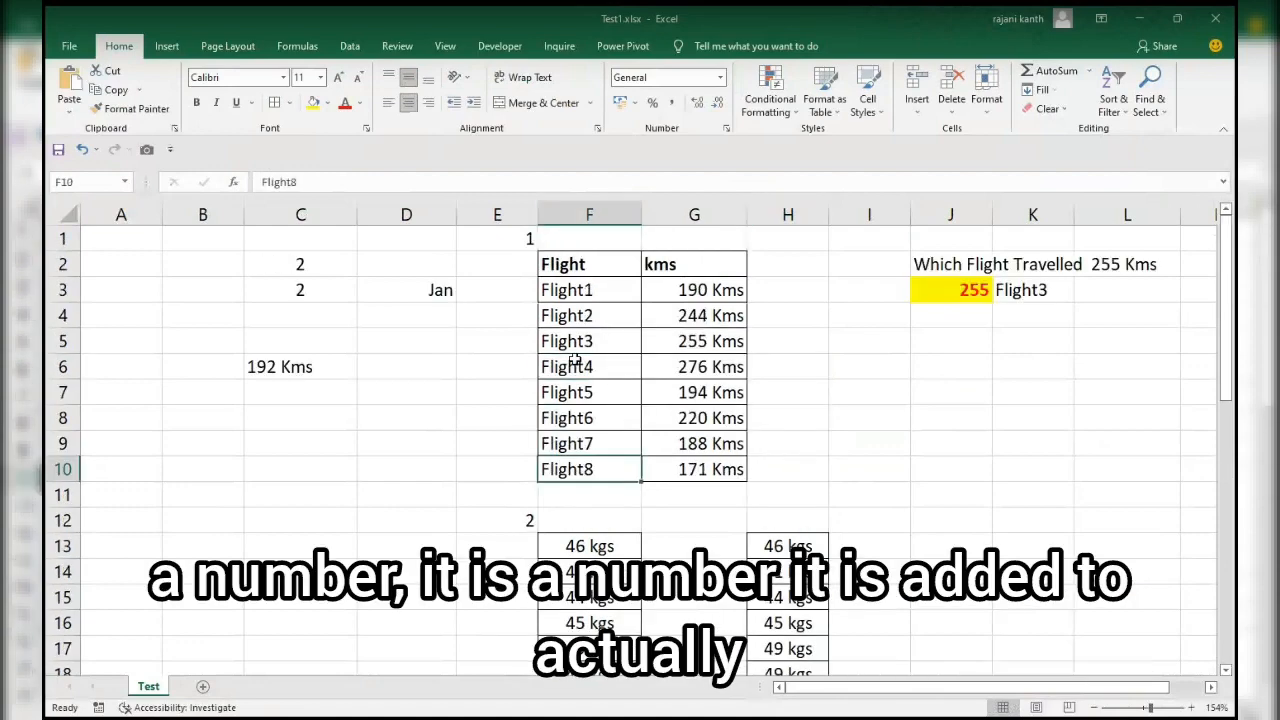
{"action": "left_click", "coordinate": [580, 545]}
{"action": "left_click", "coordinate": [775, 551]}
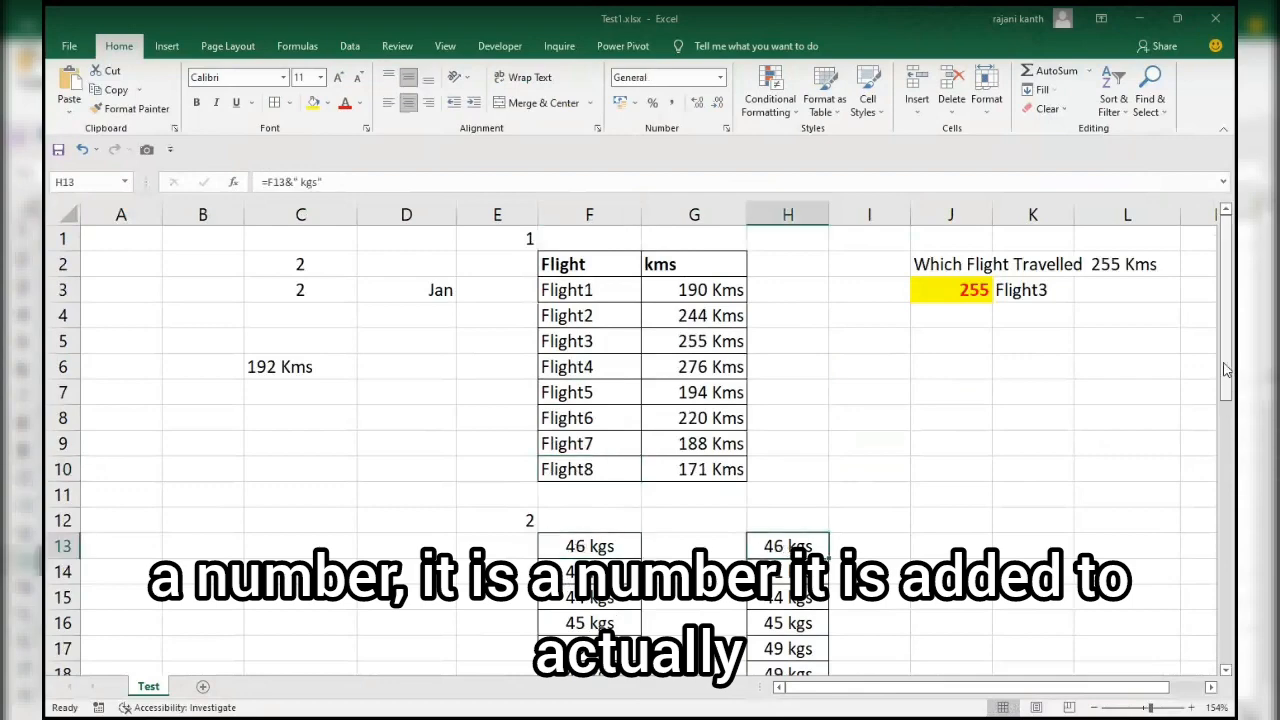
Replace the total in H21 with an AutoSum formula covering the text entries, =SUM(H13:H20).
{"action": "scroll", "coordinate": [1171, 363], "scroll_direction": "down", "scroll_amount": 3}
{"action": "left_click", "coordinate": [788, 521]}
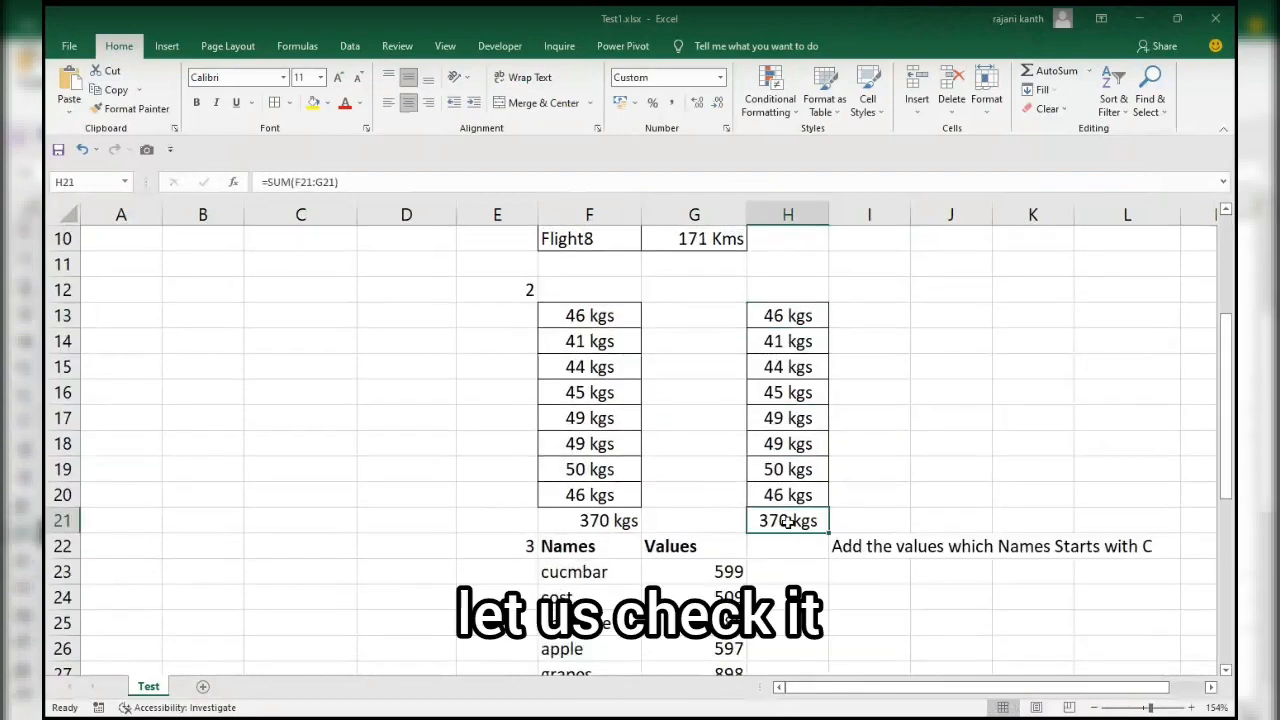
{"action": "key", "text": "BackSpace"}
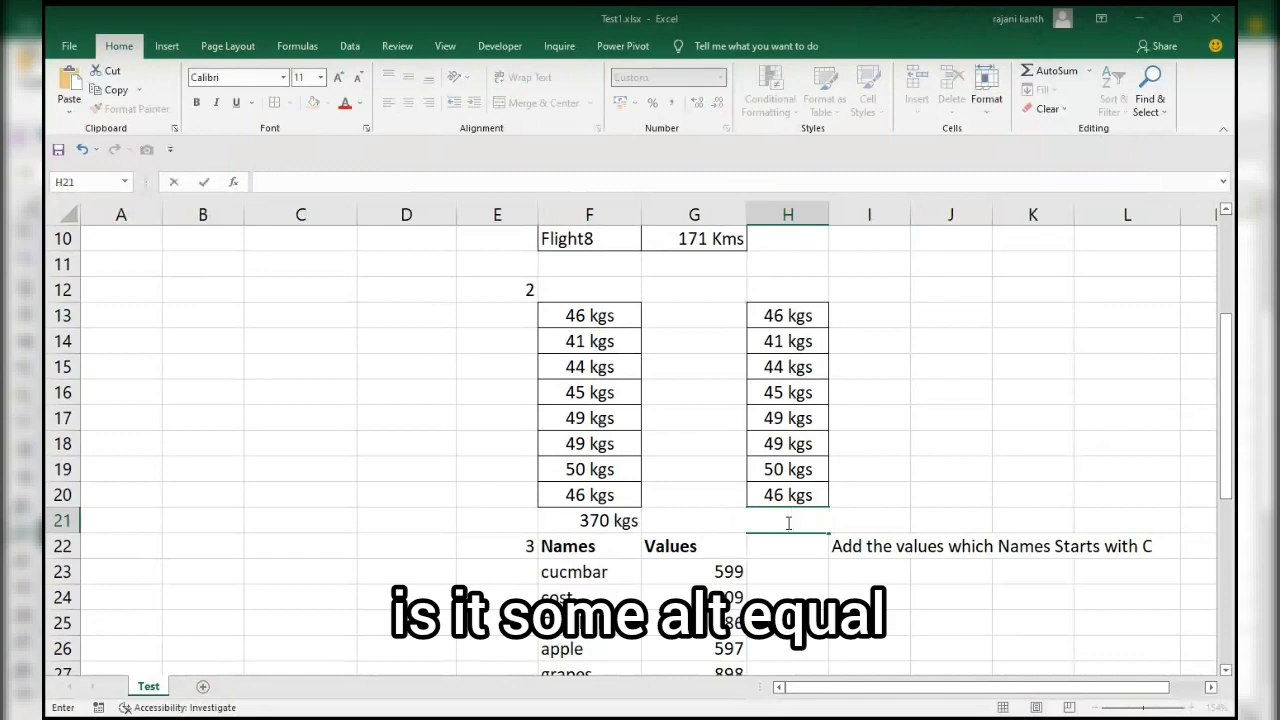
{"action": "key", "text": "Escape"}
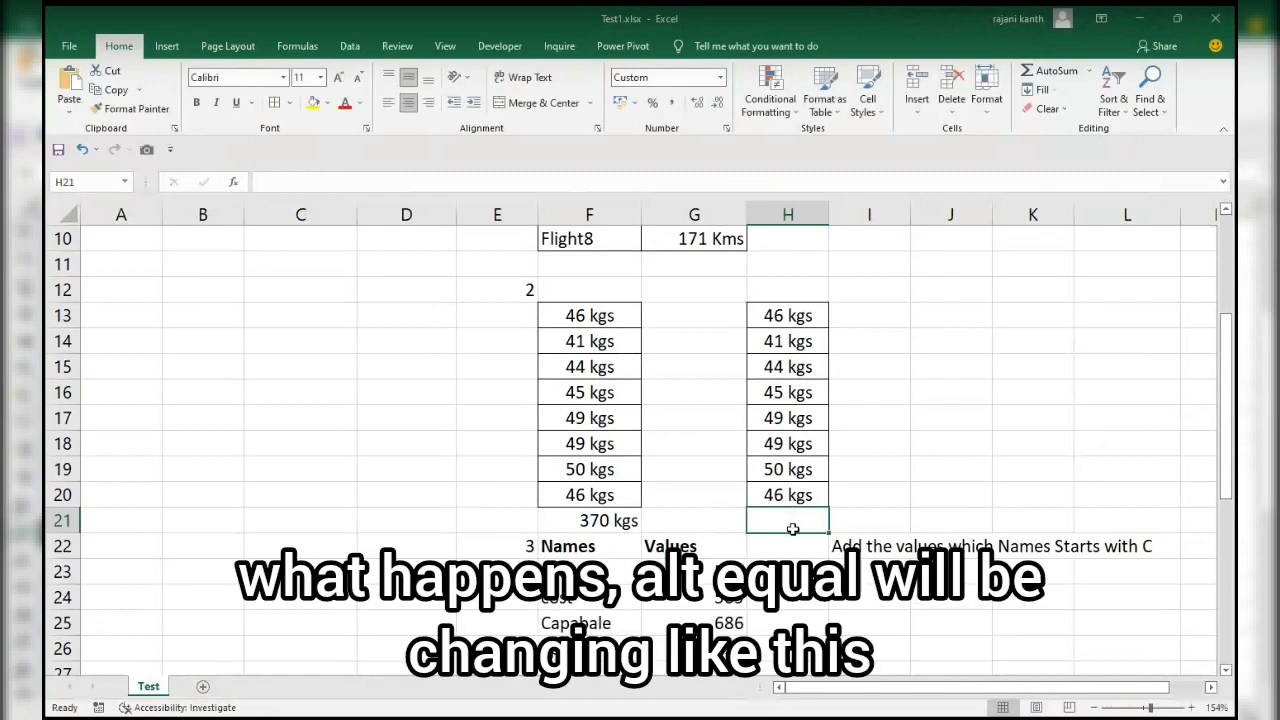
{"action": "key", "text": "alt+equal"}
{"action": "scroll", "coordinate": [792, 528], "scroll_direction": "down", "scroll_amount": 1}
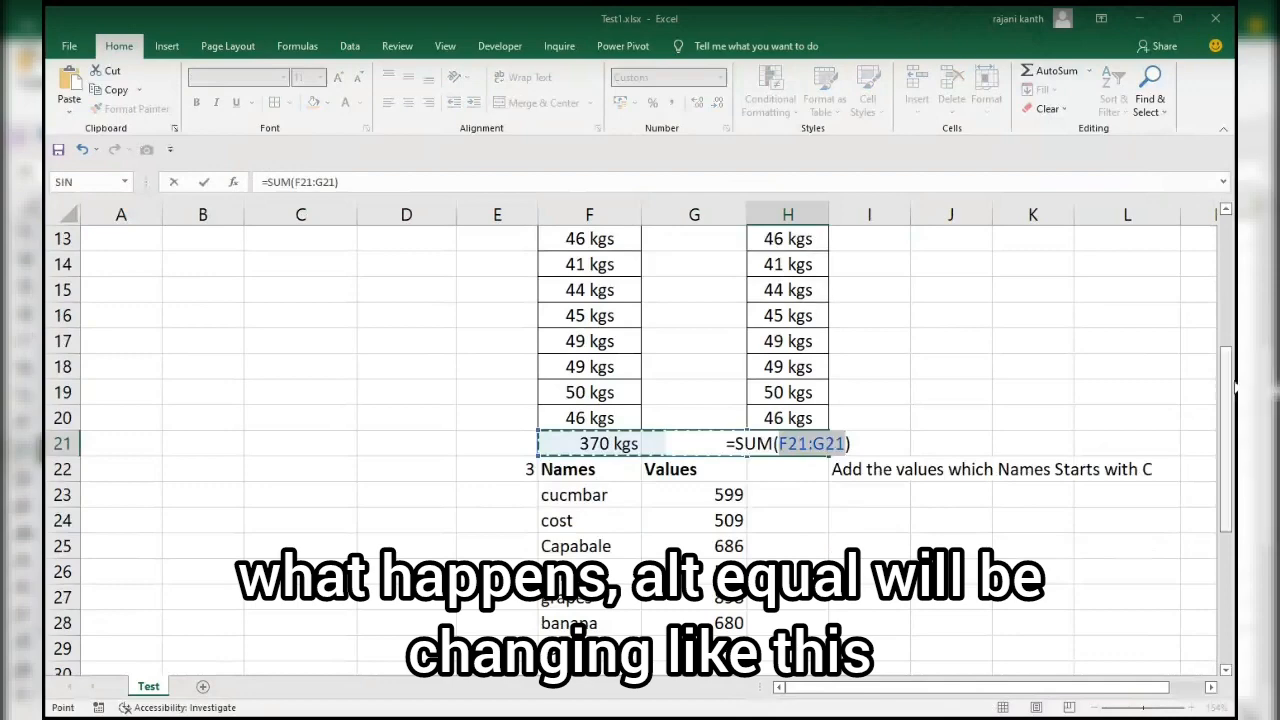
{"action": "left_click_drag", "start_coordinate": [1236, 388], "coordinate": [1236, 296]}
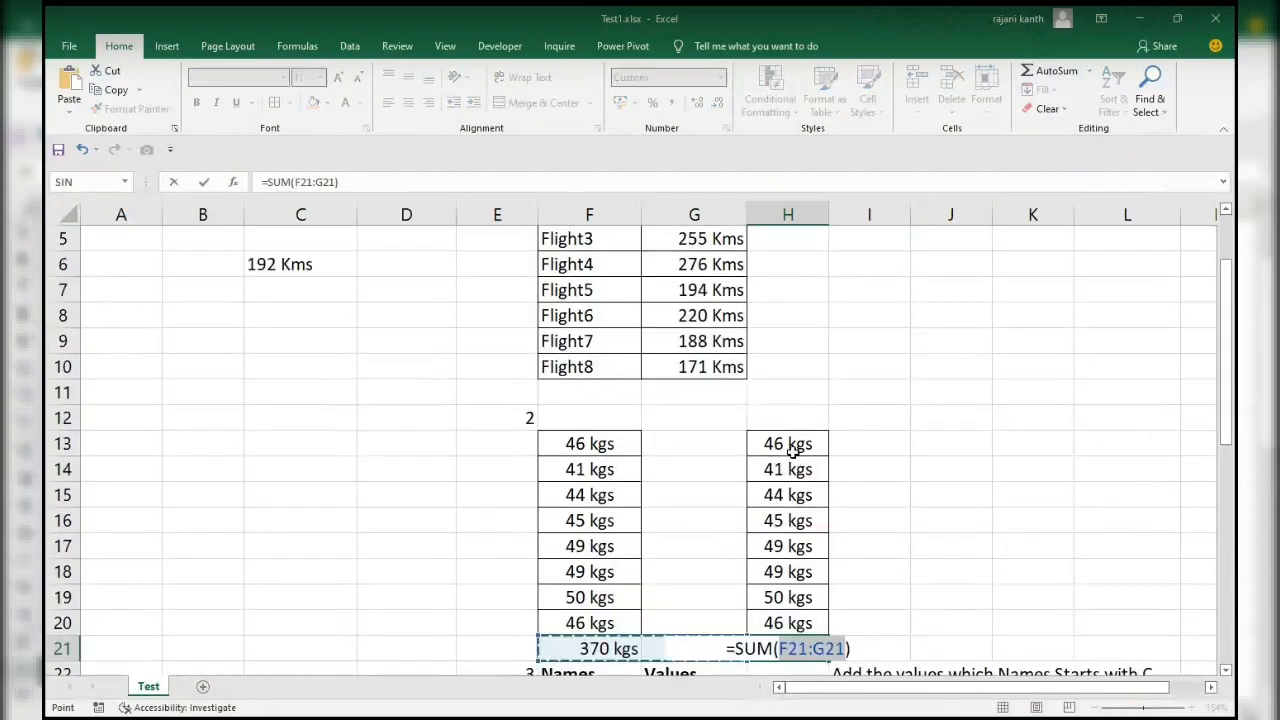
{"action": "scroll", "coordinate": [792, 452], "scroll_direction": "down", "scroll_amount": 1}
{"action": "left_click", "coordinate": [794, 447]}
{"action": "left_click_drag", "start_coordinate": [795, 370], "coordinate": [792, 537]}
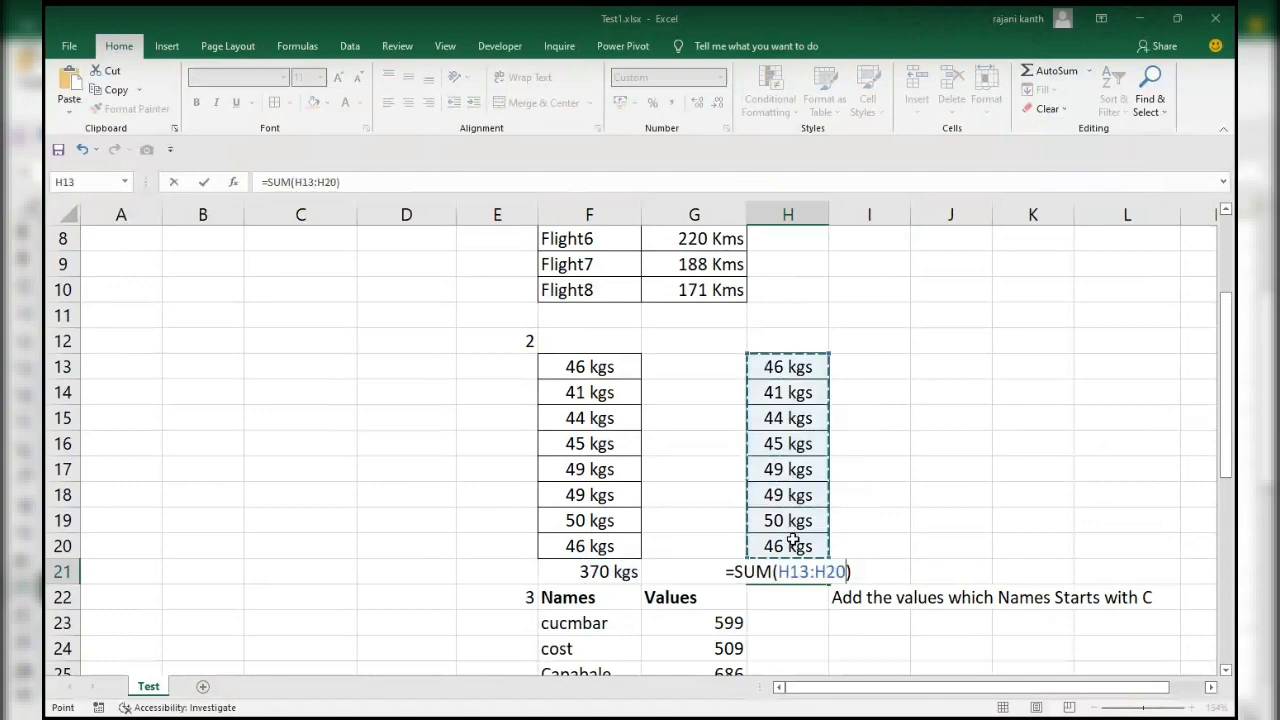
{"action": "key", "text": "Return"}
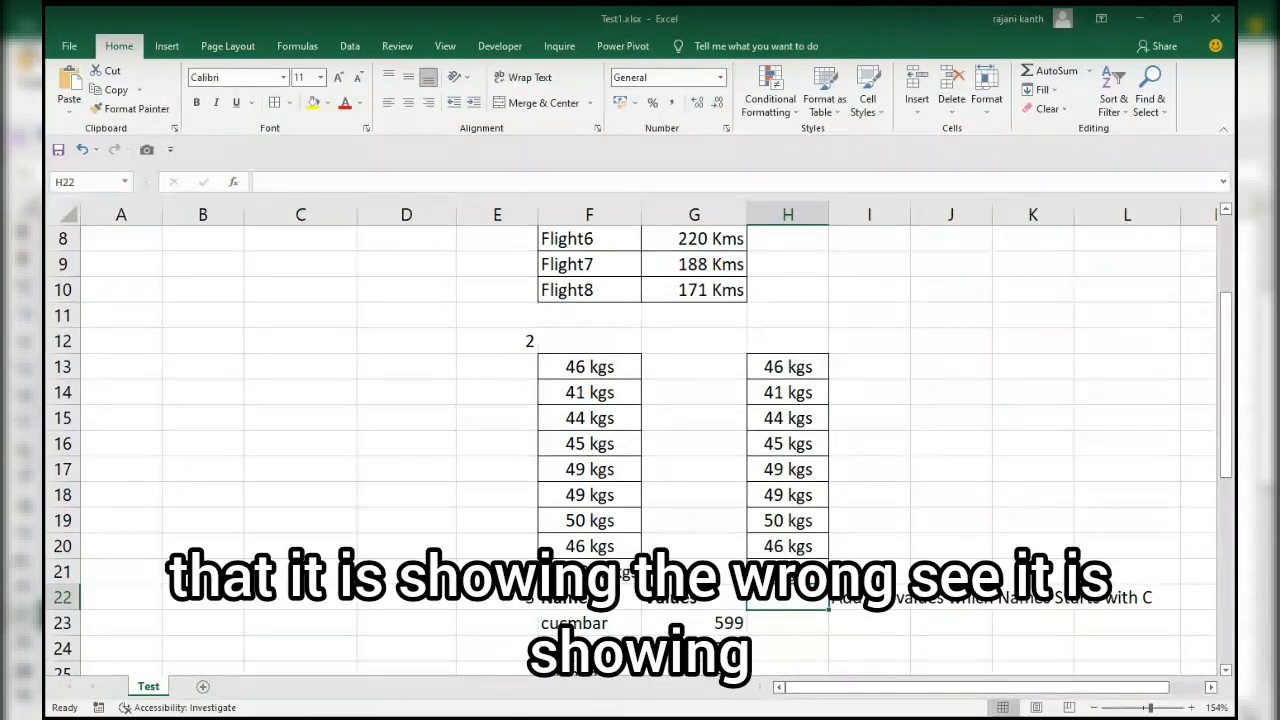
{"action": "left_click", "coordinate": [788, 571]}
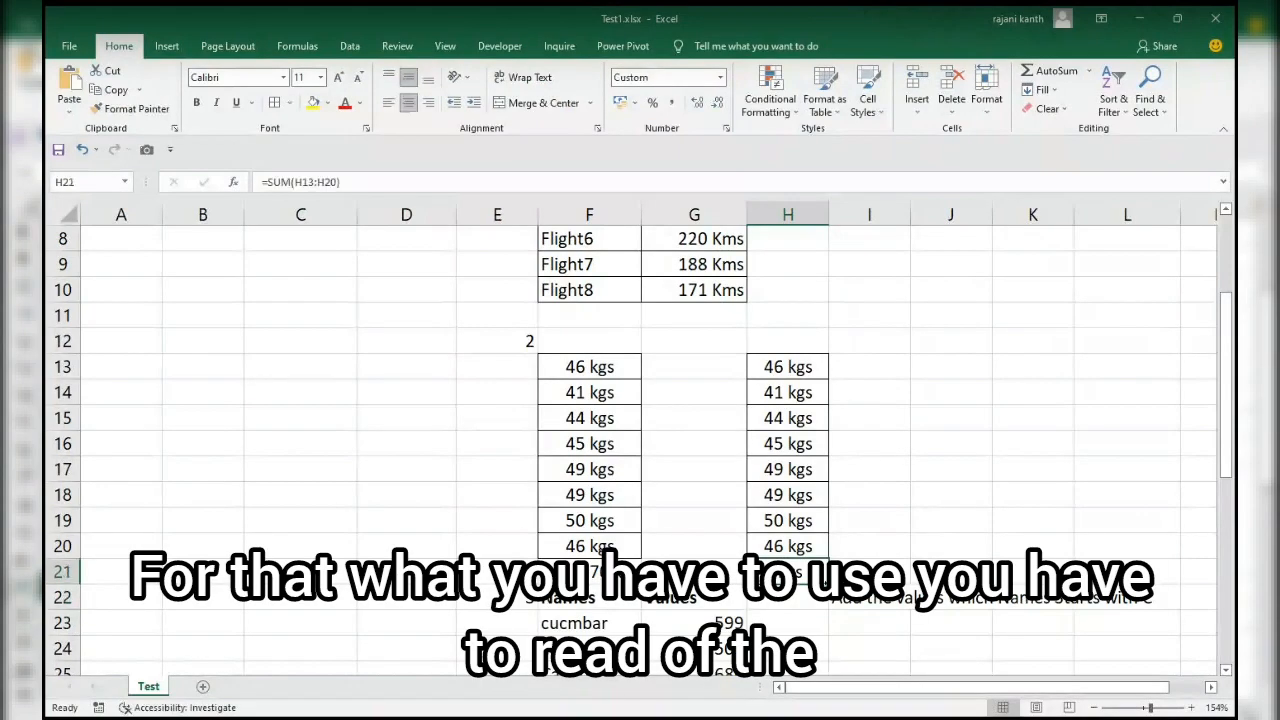
{"action": "type", "text": "="}
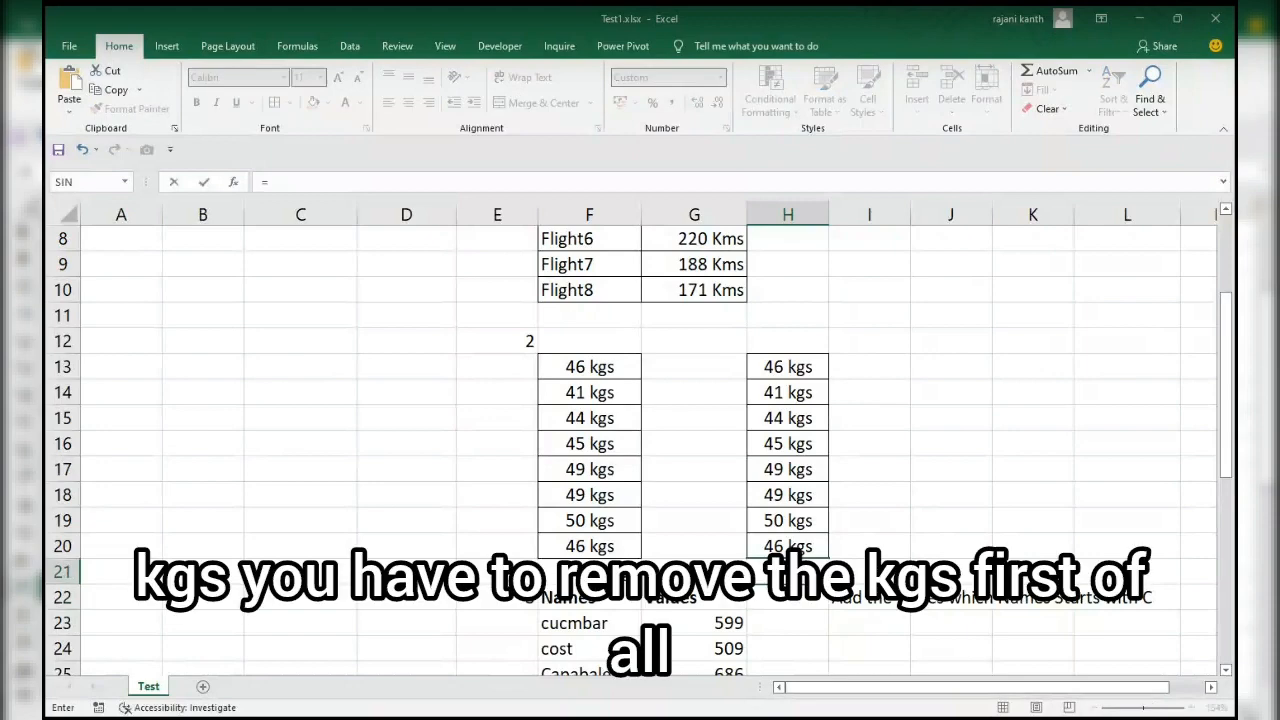
{"action": "key", "text": "Escape"}
Start a SUBSTITUTE formula in I13, beside the first text kgs entry, with H13 as its text argument.
{"action": "key", "text": "Up"}
{"action": "key", "text": "Up"}
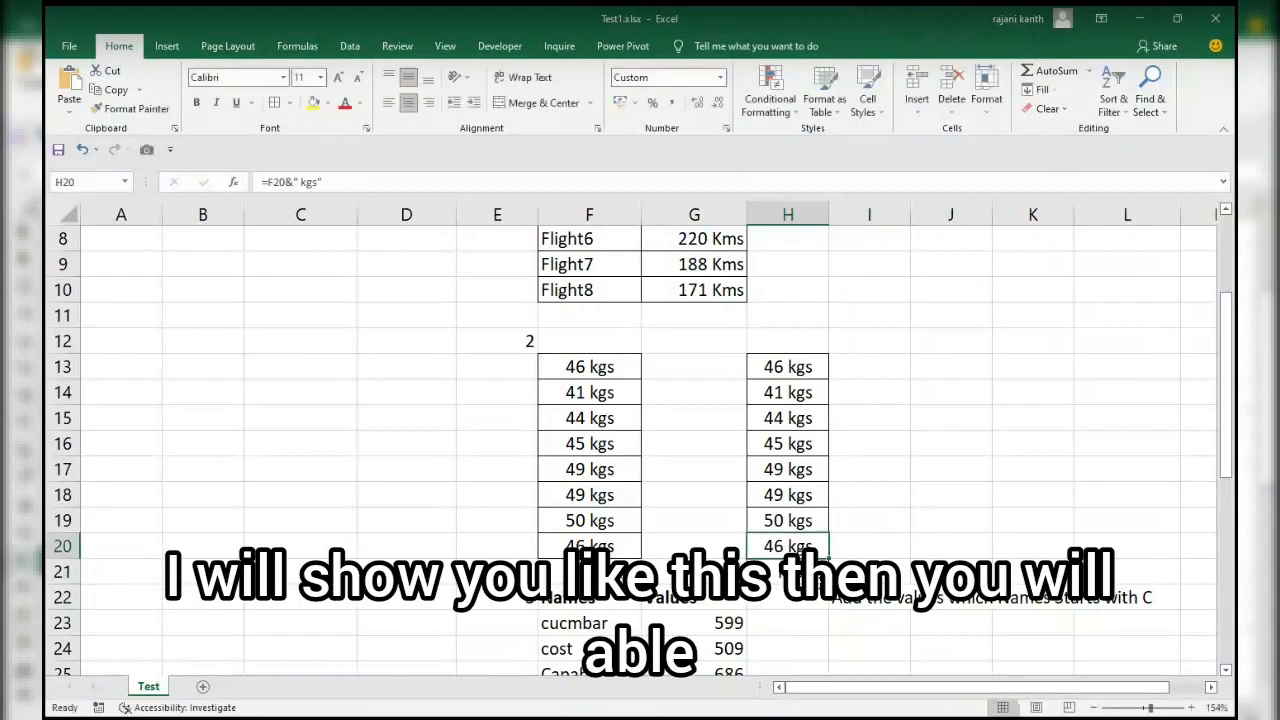
{"action": "key", "text": "Right"}
{"action": "key", "text": "Down"}
{"action": "key", "text": "Up"}
{"action": "key", "text": "Up"}
{"action": "key", "text": "Up"}
{"action": "key", "text": "Up"}
{"action": "key", "text": "Up"}
{"action": "key", "text": "Up"}
{"action": "key", "text": "Up"}
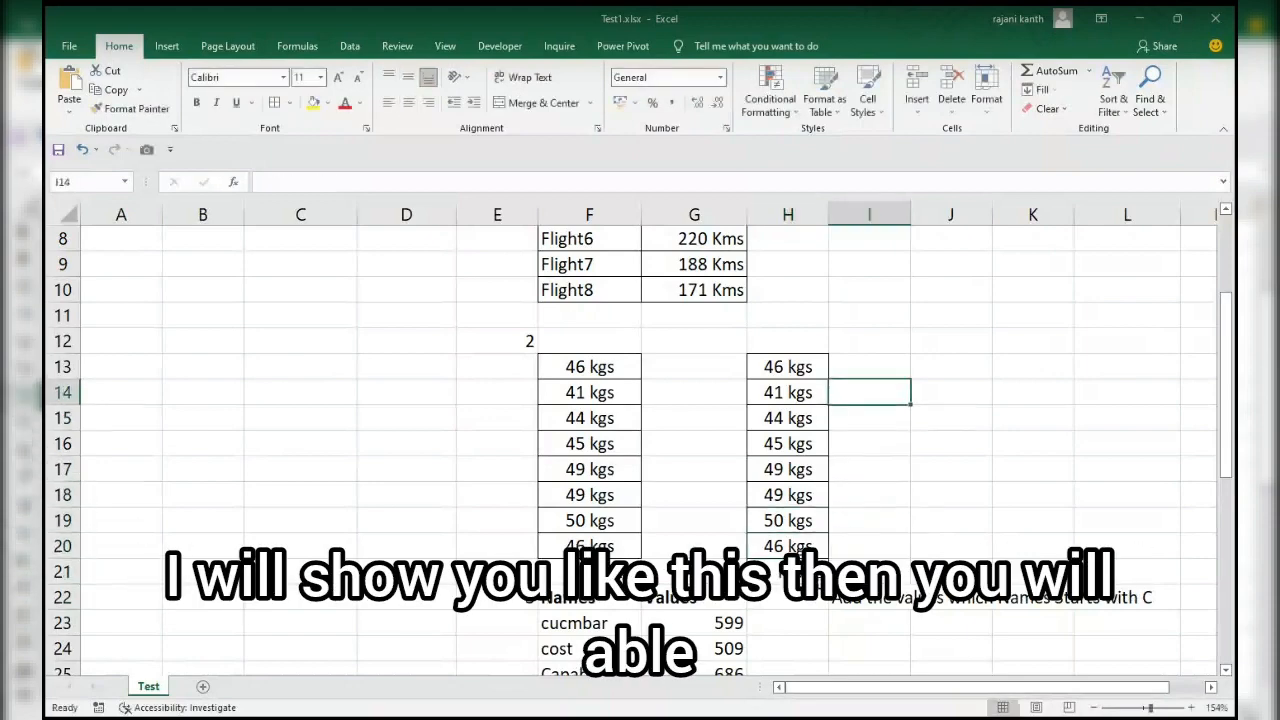
{"action": "type", "text": "=su"}
{"action": "key", "text": "Tab"}
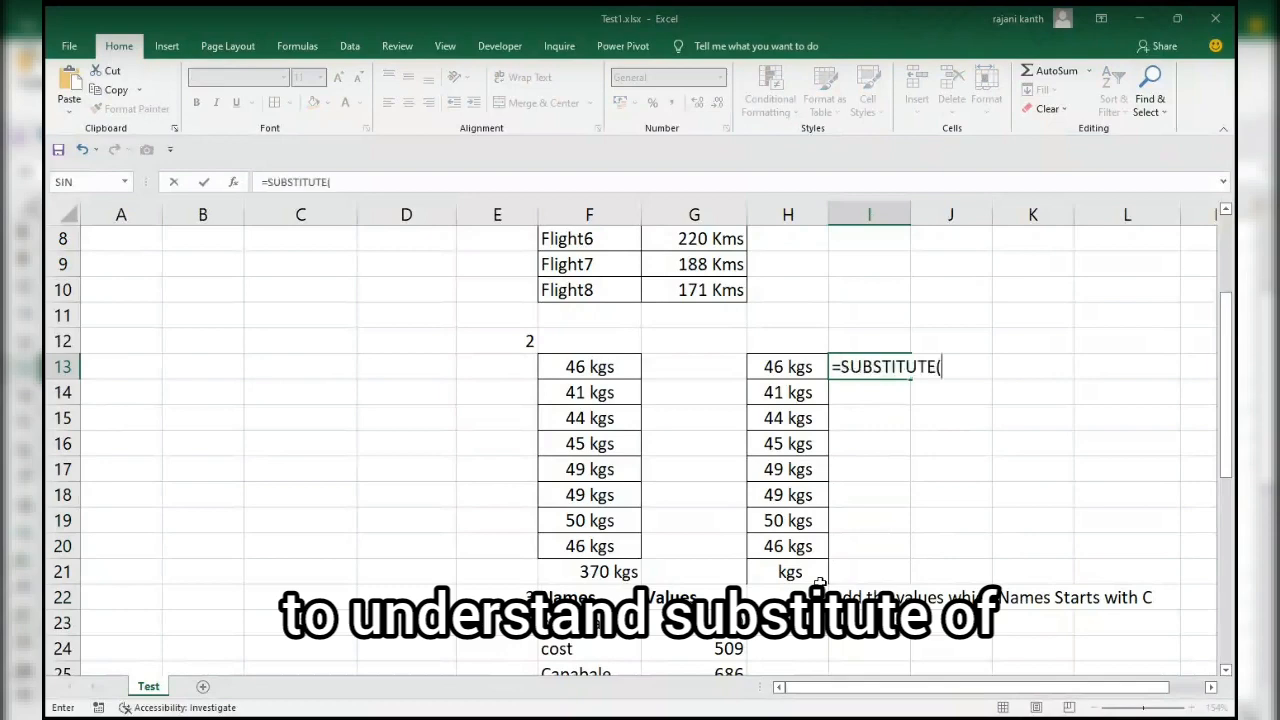
{"action": "key", "text": "Left"}
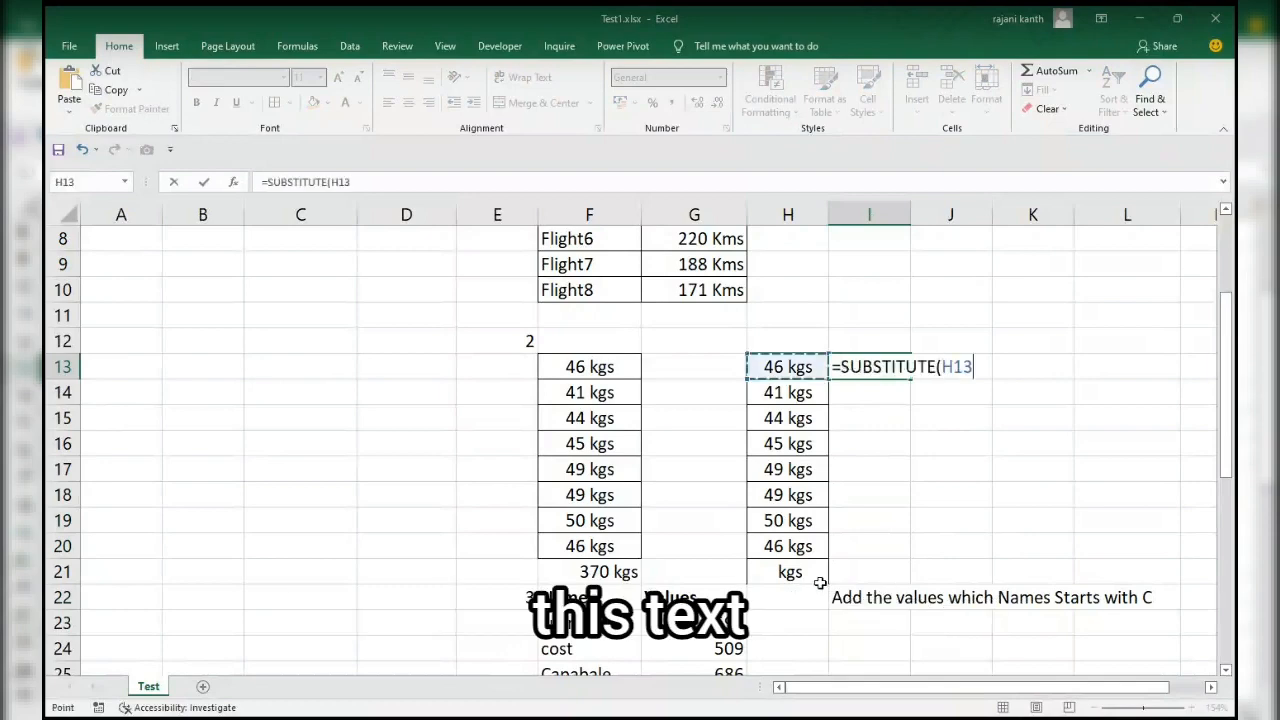
Complete the I13 formula as =SUBSTITUTE(H13," kgs","") so the unit text is stripped out.
{"action": "type", "text": ","}
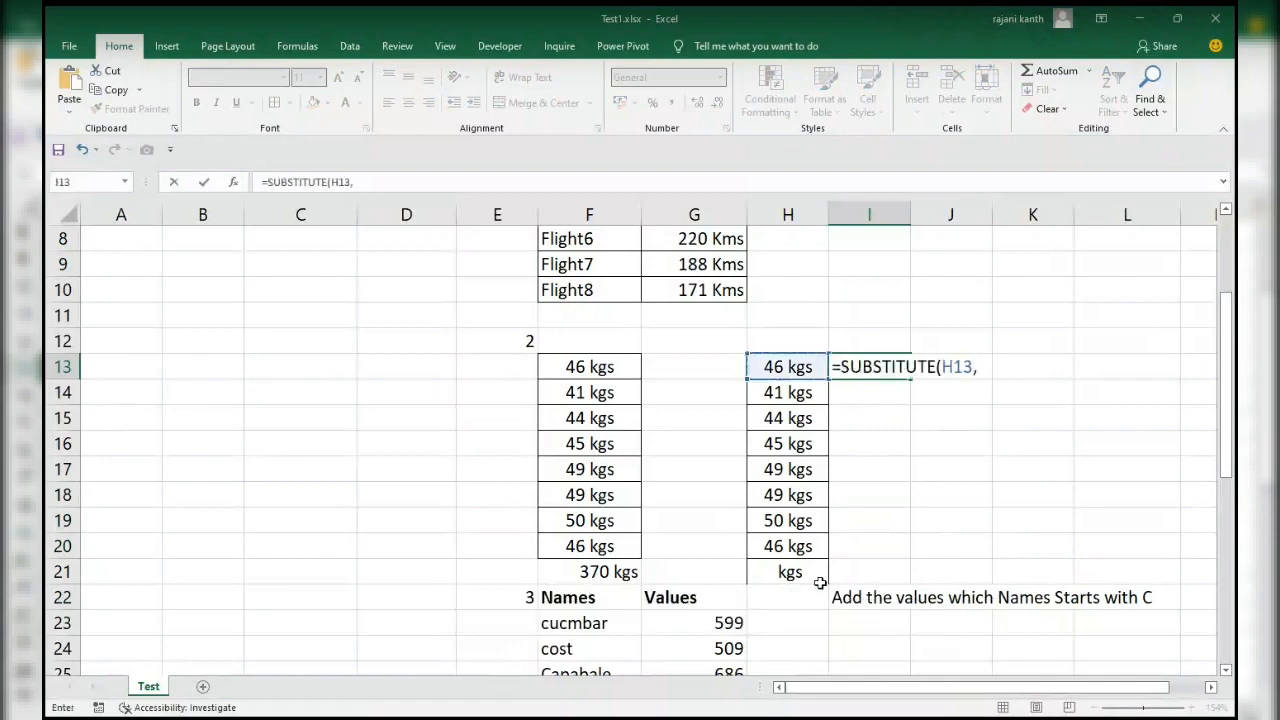
{"action": "type", "text": "\" kgs\",\"\")"}
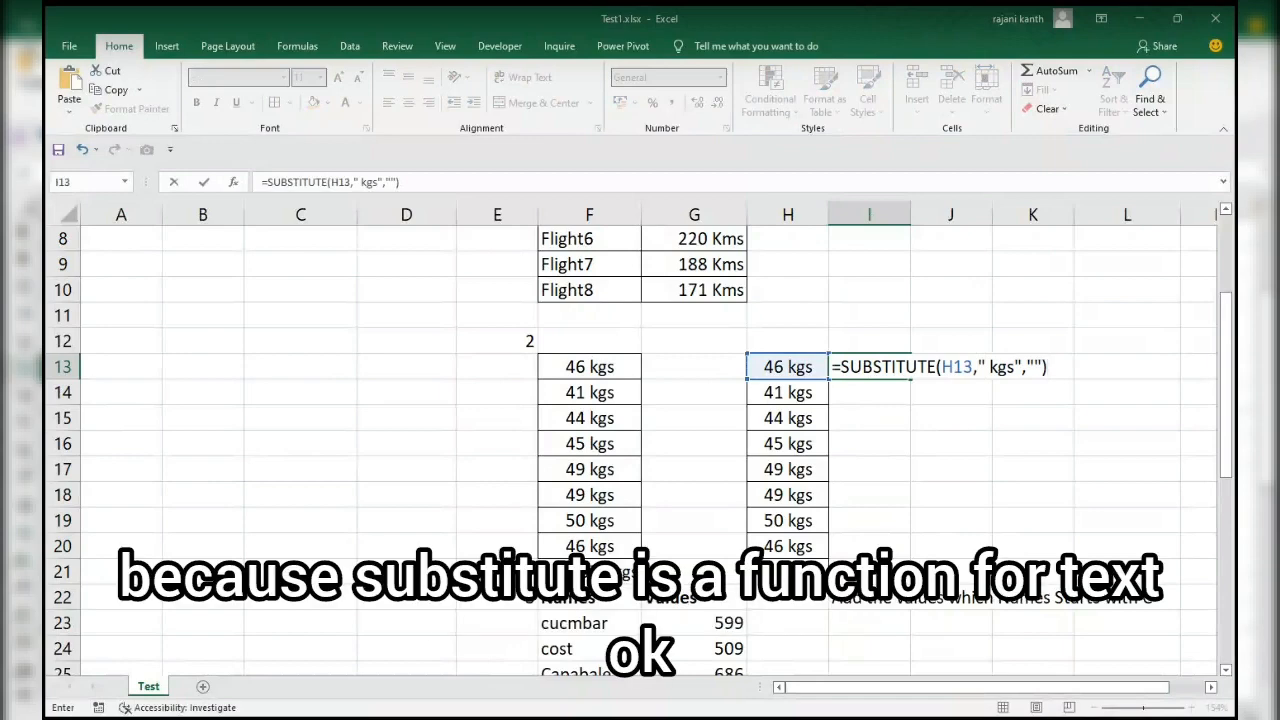
{"action": "key", "text": "ctrl+Return"}
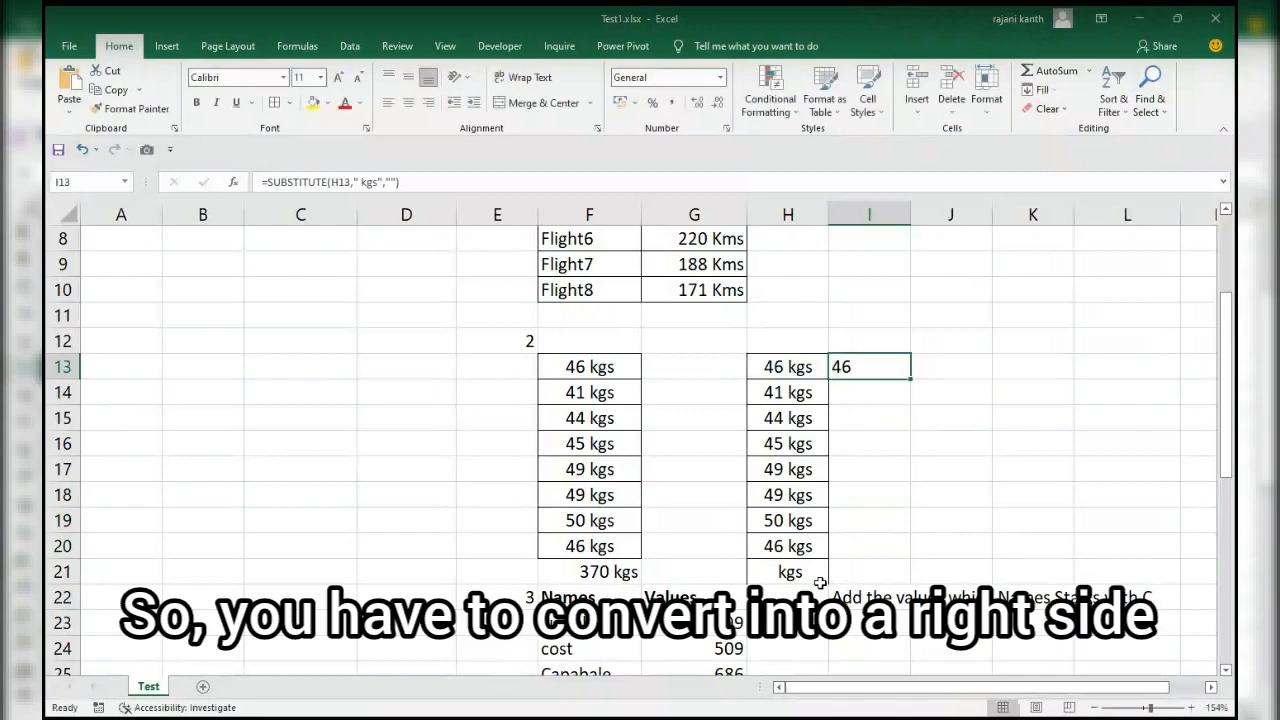
Append +0 to the SUBSTITUTE formula in I13 to convert it to a number, and fill it down to I20.
{"action": "key", "text": "F2"}
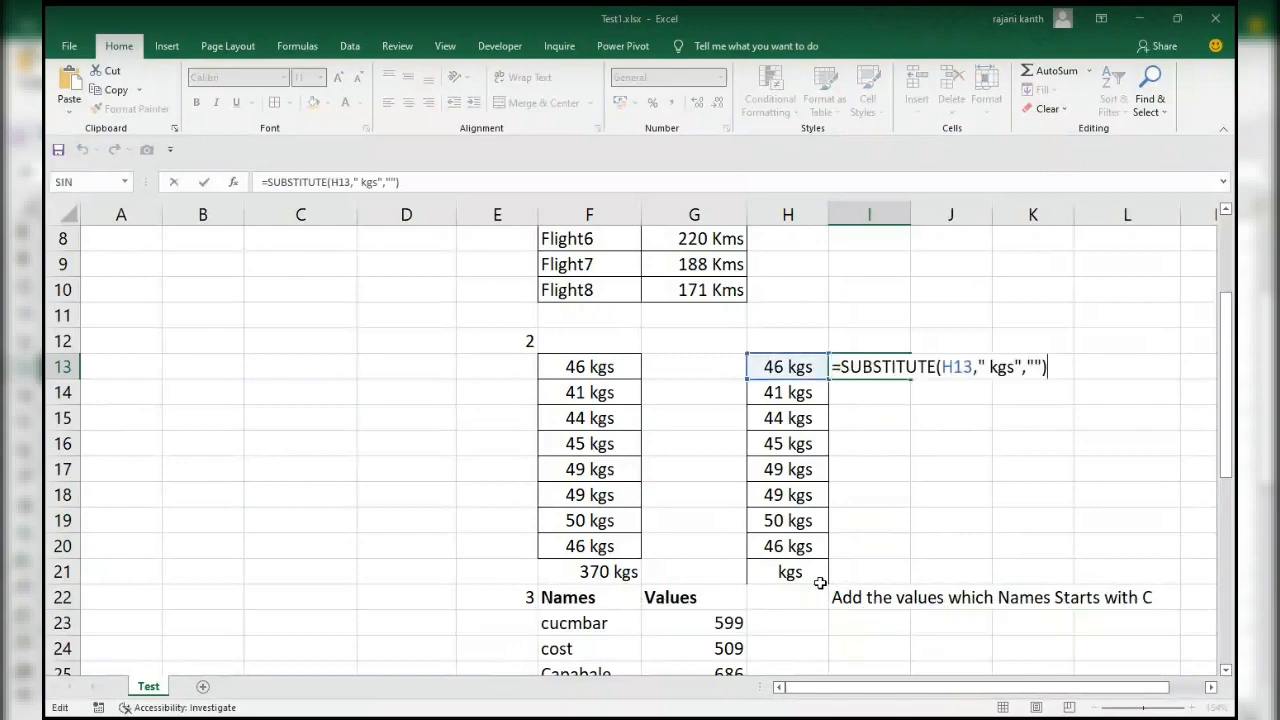
{"action": "type", "text": "+0"}
{"action": "key", "text": "ctrl+Return"}
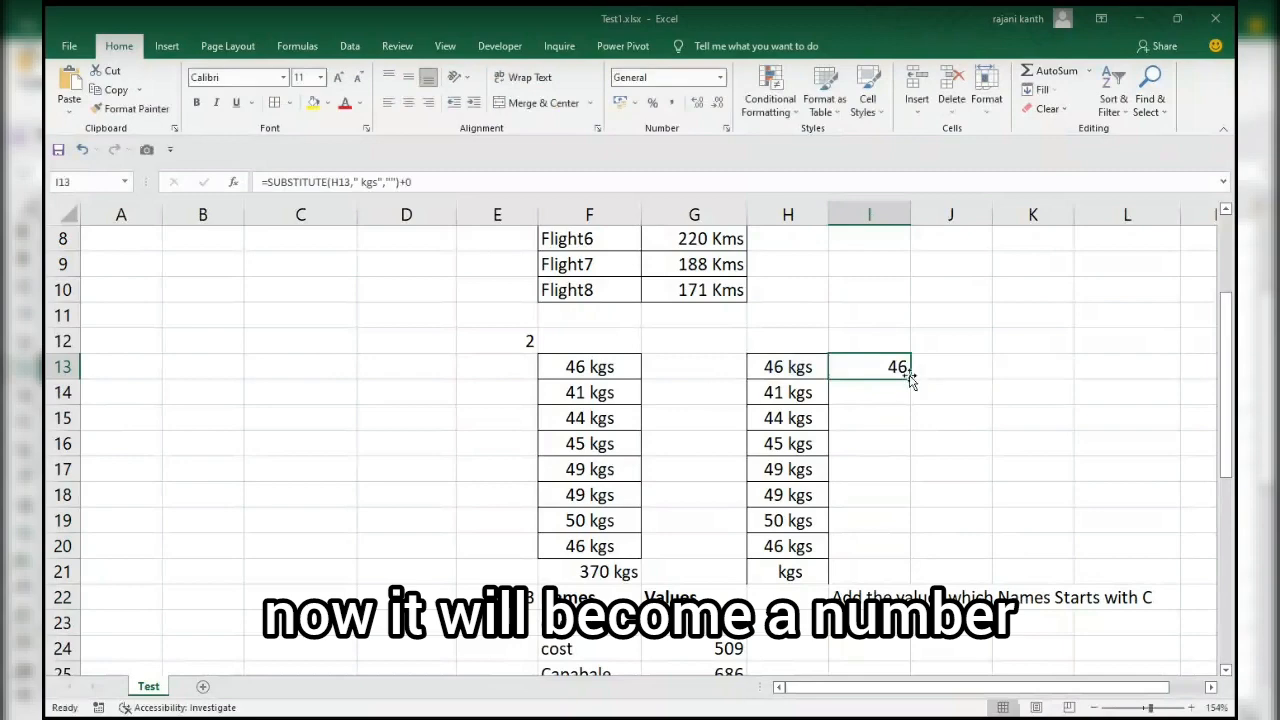
{"action": "left_click_drag", "start_coordinate": [909, 379], "coordinate": [903, 545]}
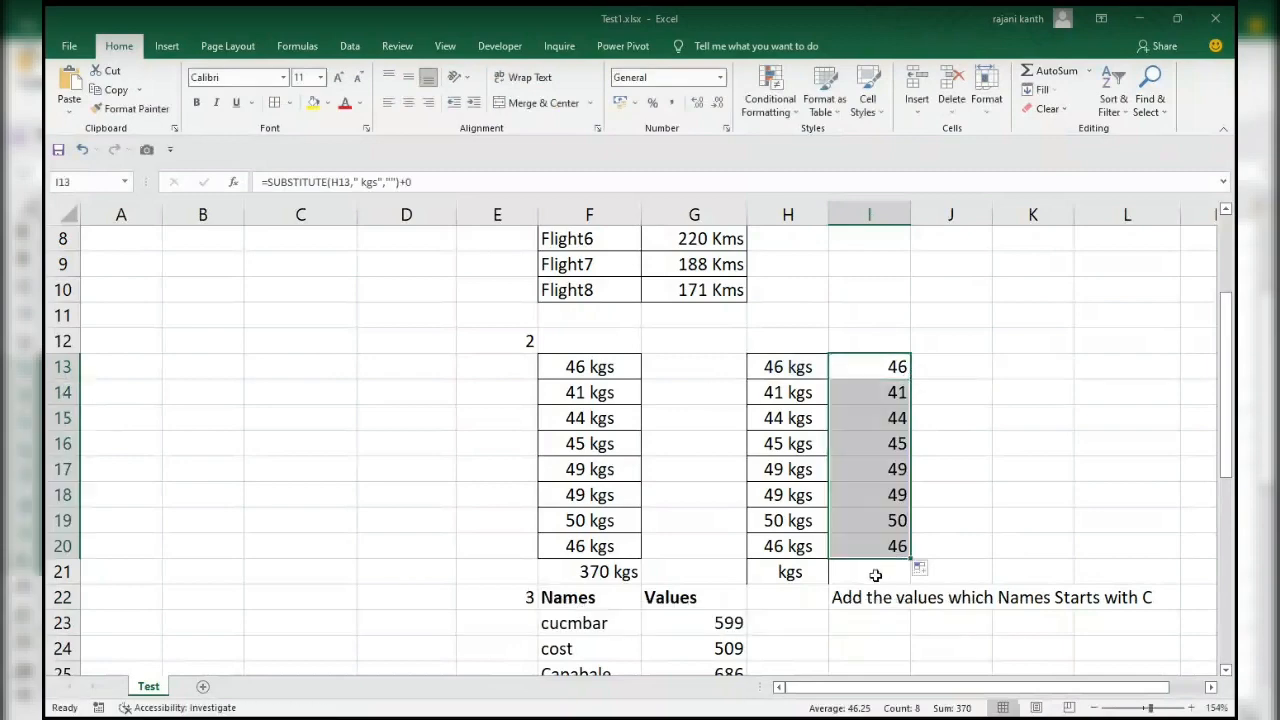
Insert an AutoSum total of I13:I20 in I21.
{"action": "left_click", "coordinate": [875, 572]}
{"action": "scroll", "coordinate": [875, 572], "scroll_direction": "down", "scroll_amount": 1}
{"action": "key", "text": "alt+equal"}
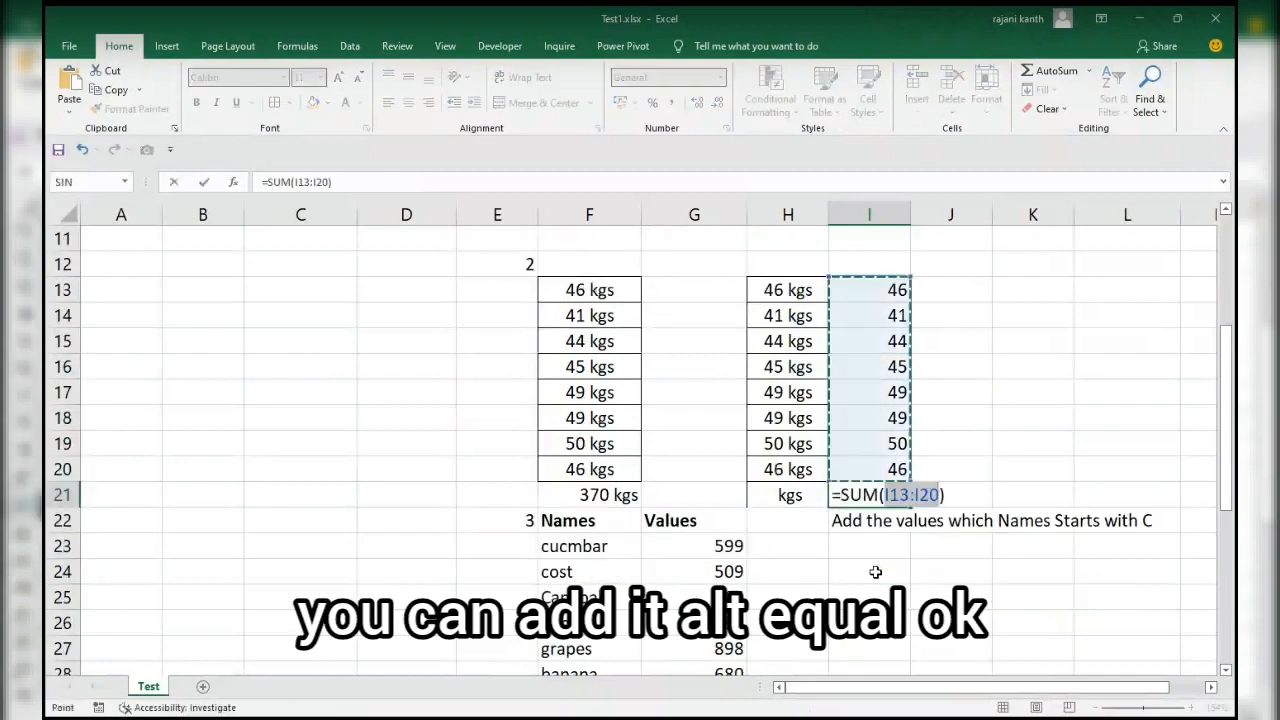
{"action": "key", "text": "Return"}
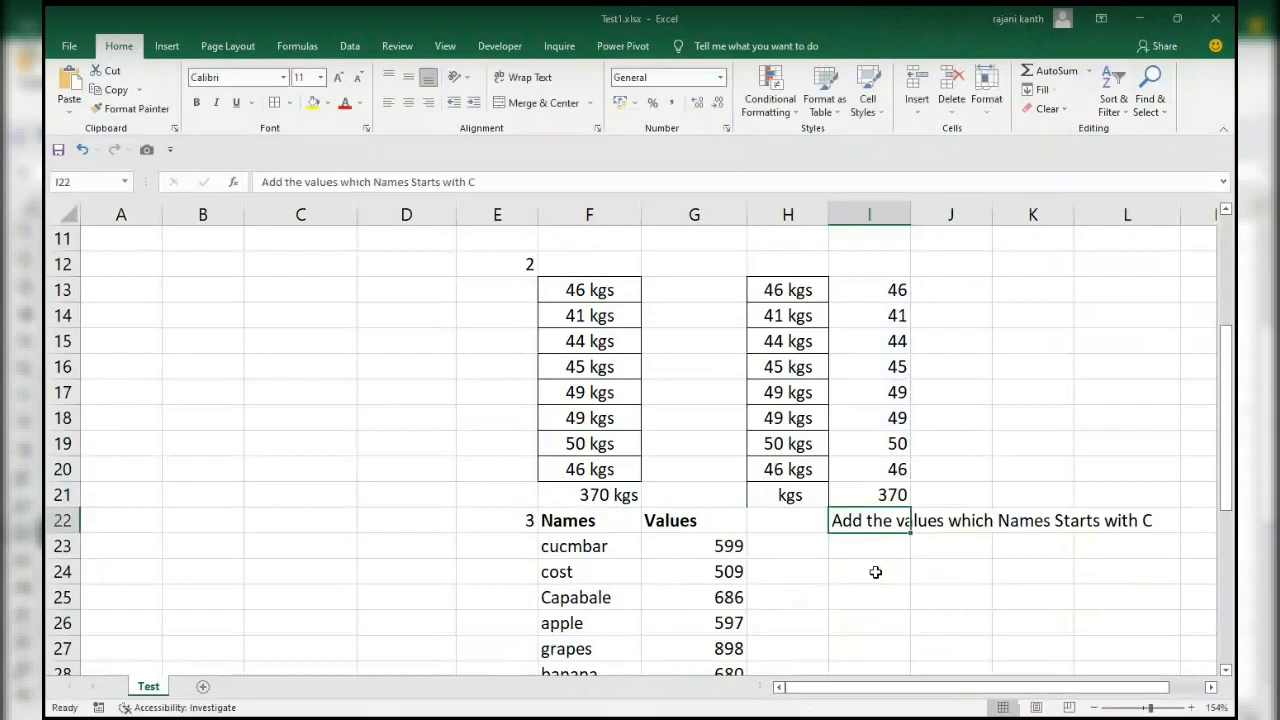
Replace the formula in H21 with the array expression =SUBSTITUTE(H13:H20," kgs",""), keeping it open for editing.
{"action": "key", "text": "Up"}
{"action": "scroll", "coordinate": [875, 572], "scroll_direction": "up", "scroll_amount": 1}
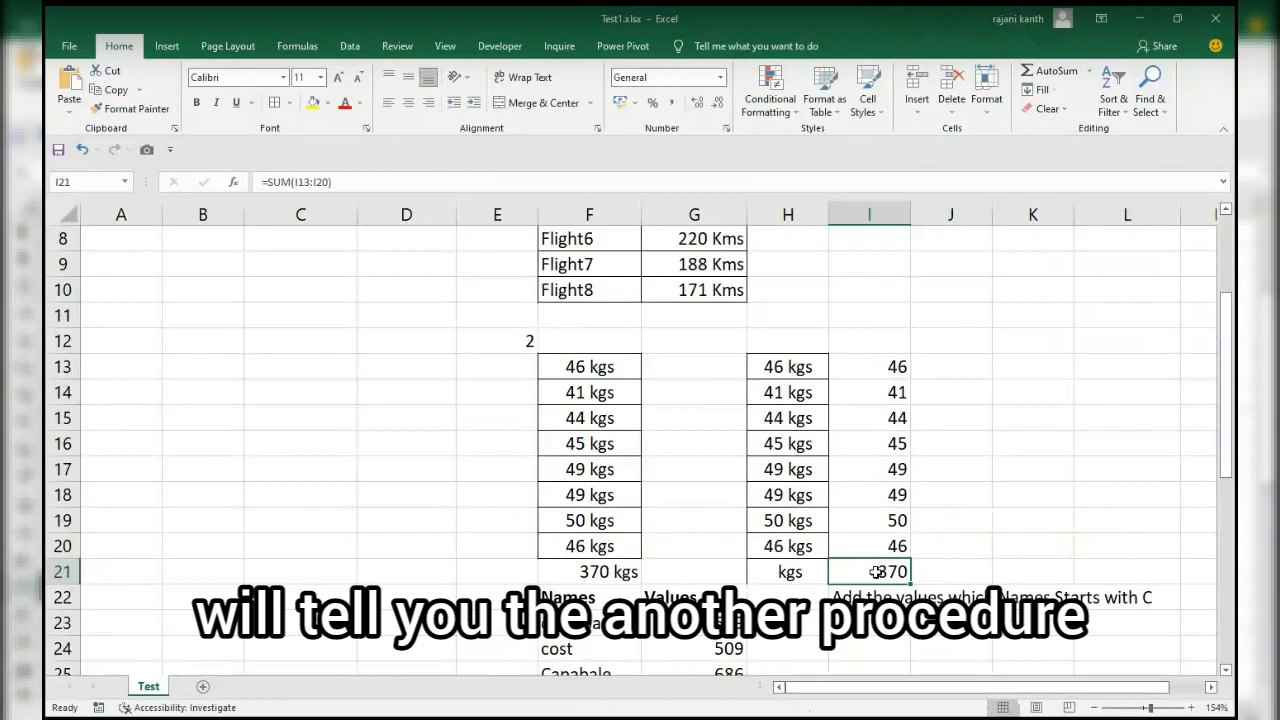
{"action": "key", "text": "Left"}
{"action": "type", "text": "="}
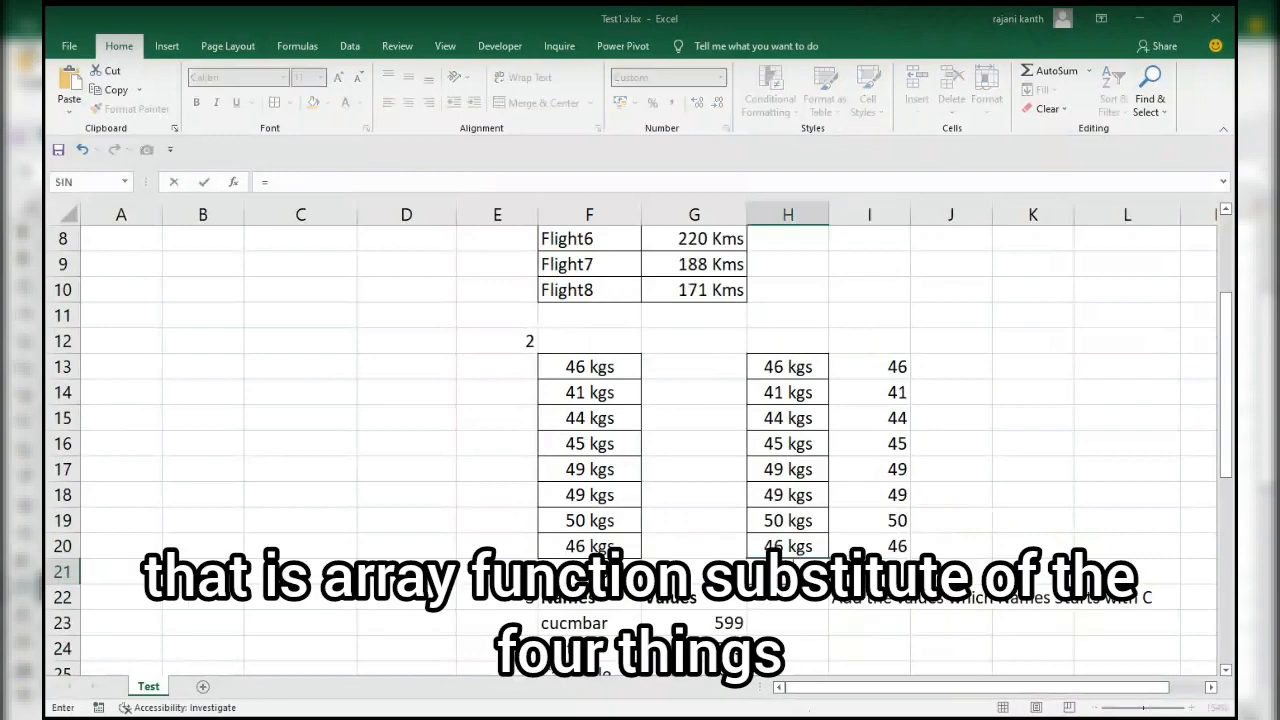
{"action": "type", "text": "SUBSTITUTE("}
{"action": "left_click_drag", "start_coordinate": [788, 546], "coordinate": [788, 367]}
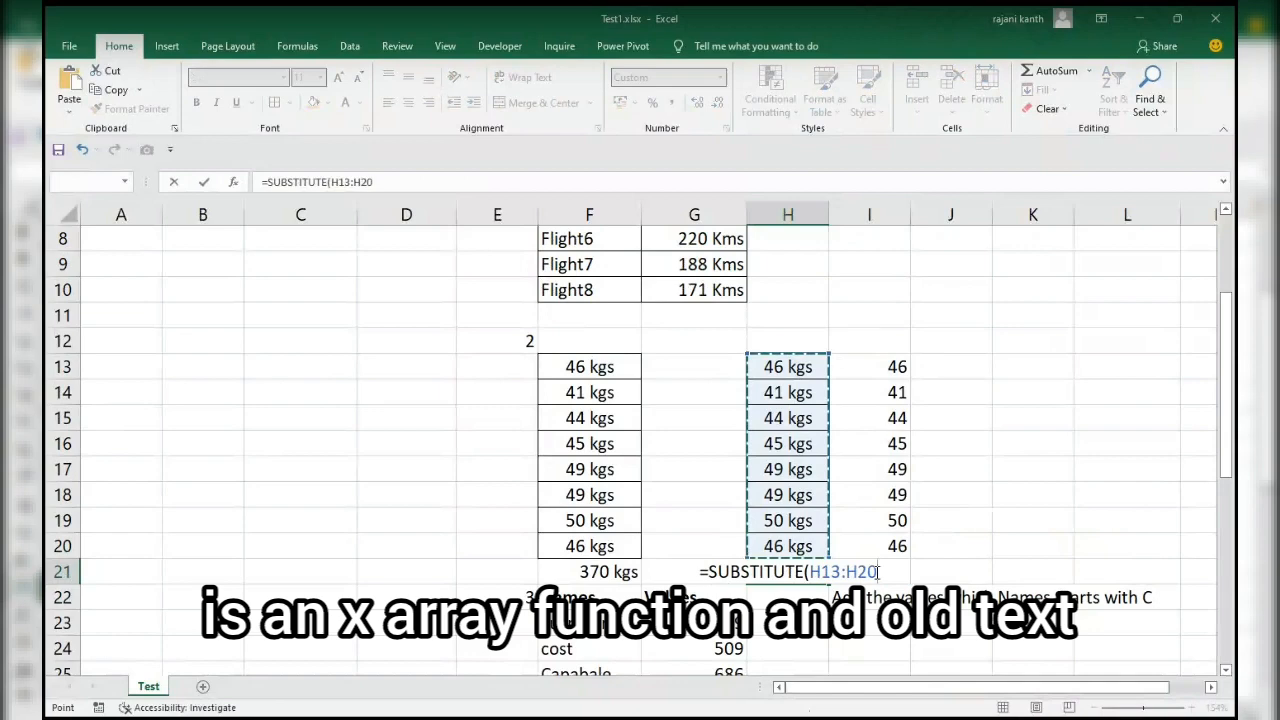
{"action": "type", "text": ",\""}
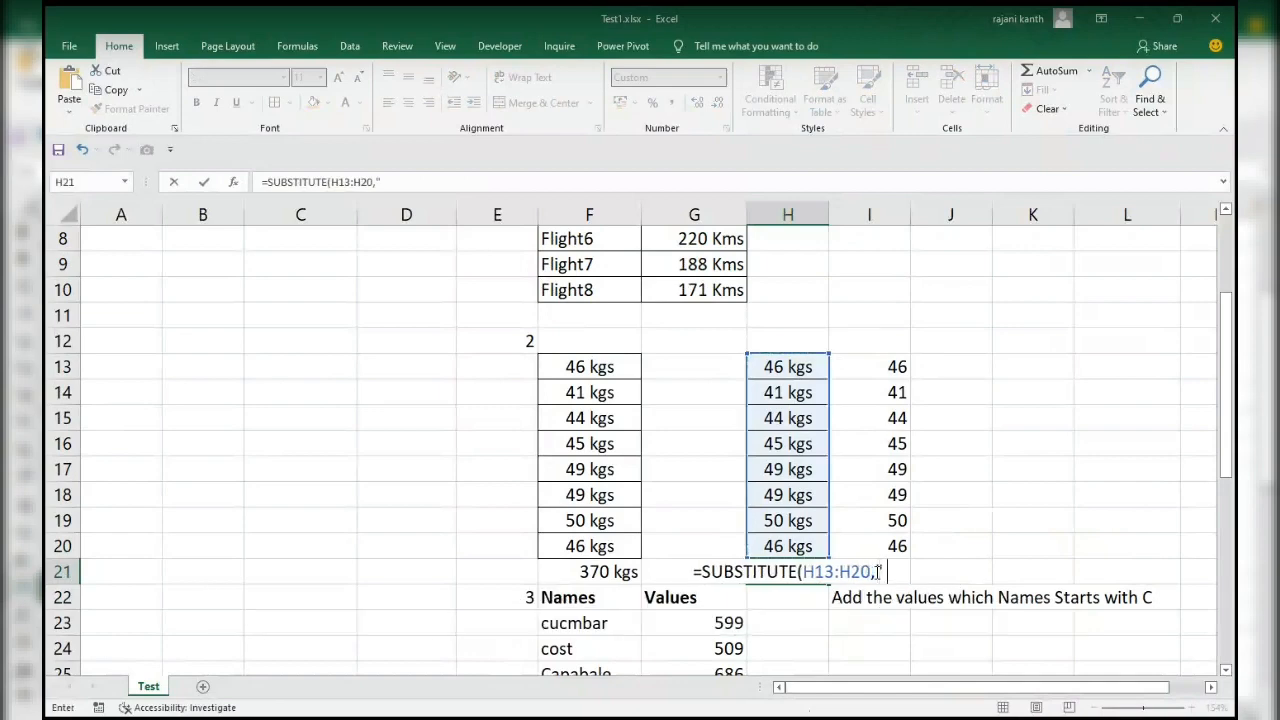
{"action": "type", "text": " kgs\""}
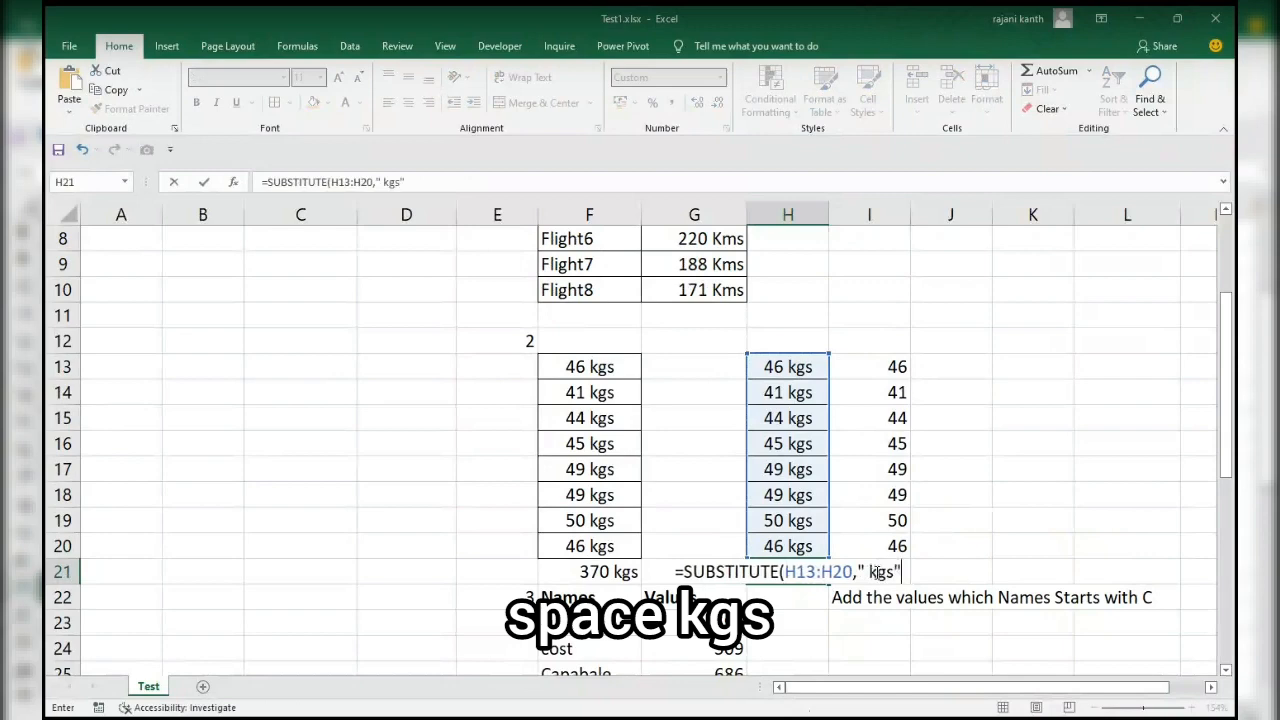
{"action": "type", "text": ","}
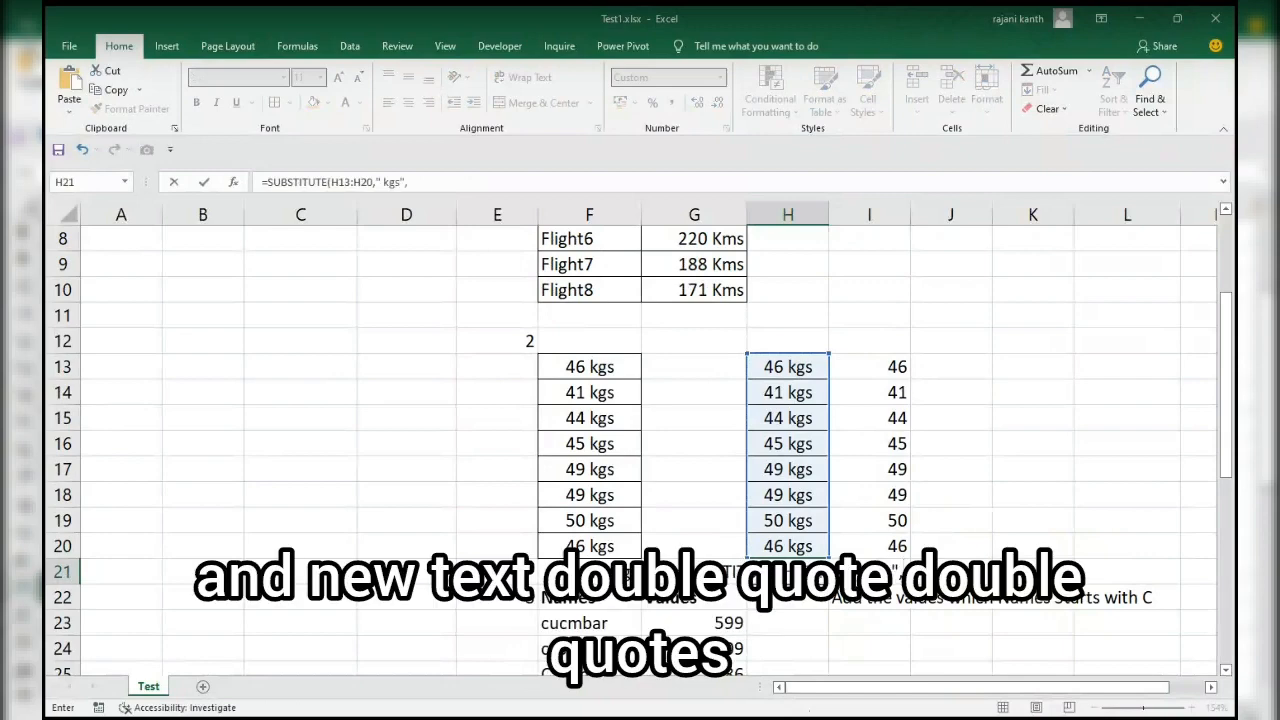
{"action": "type", "text": "\"\")"}
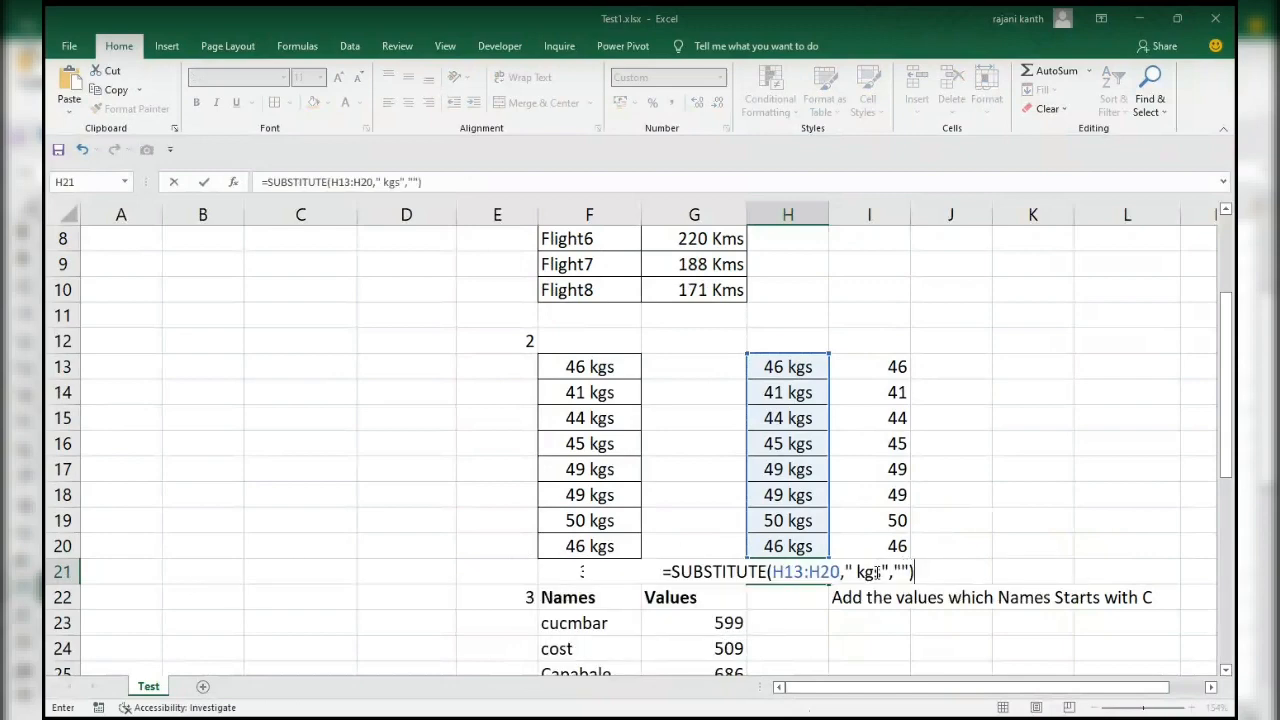
Evaluate the whole SUBSTITUTE expression in H21 to inspect its array values, and restore the formula.
{"action": "left_click_drag", "start_coordinate": [914, 571], "coordinate": [641, 571]}
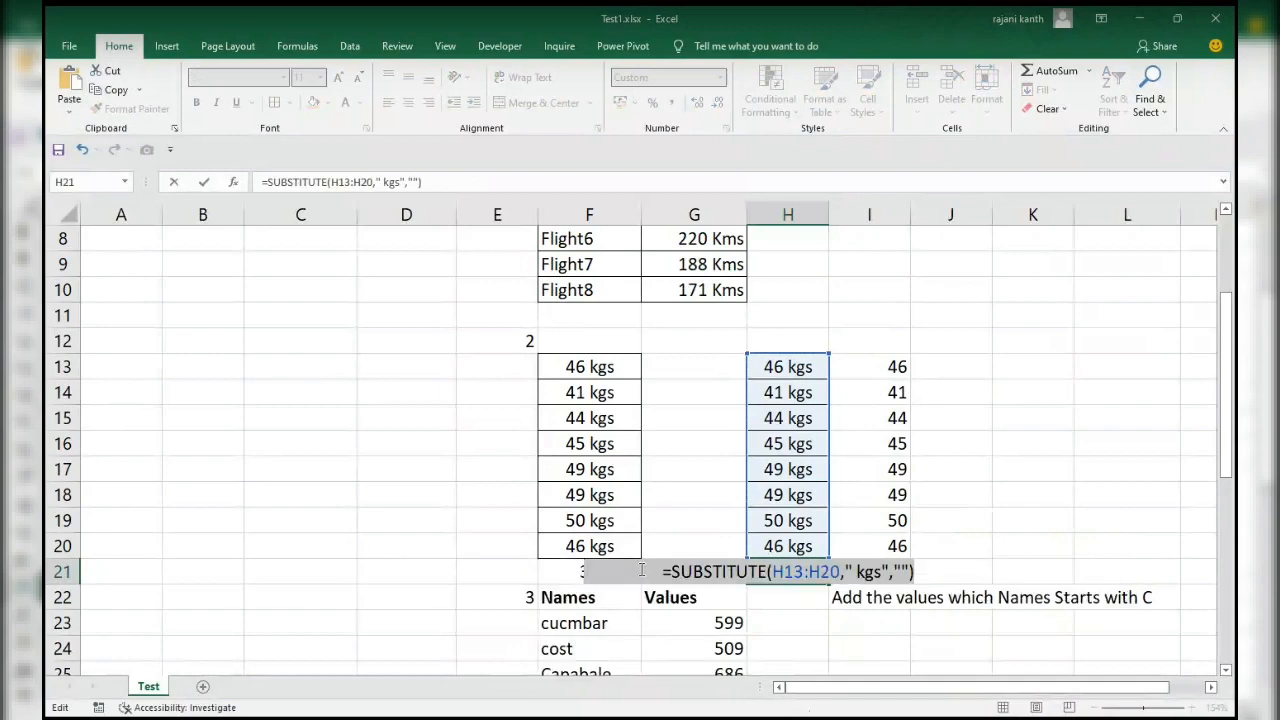
{"action": "key", "text": "F9"}
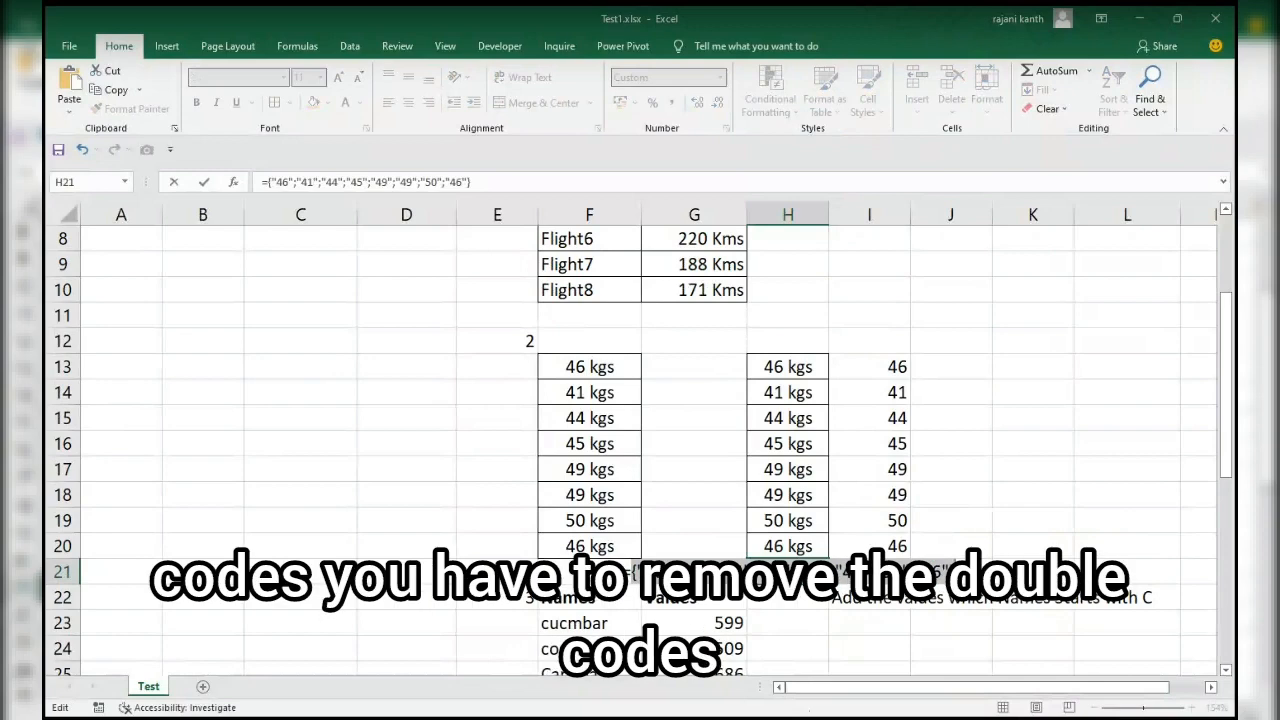
{"action": "key", "text": "ctrl+z"}
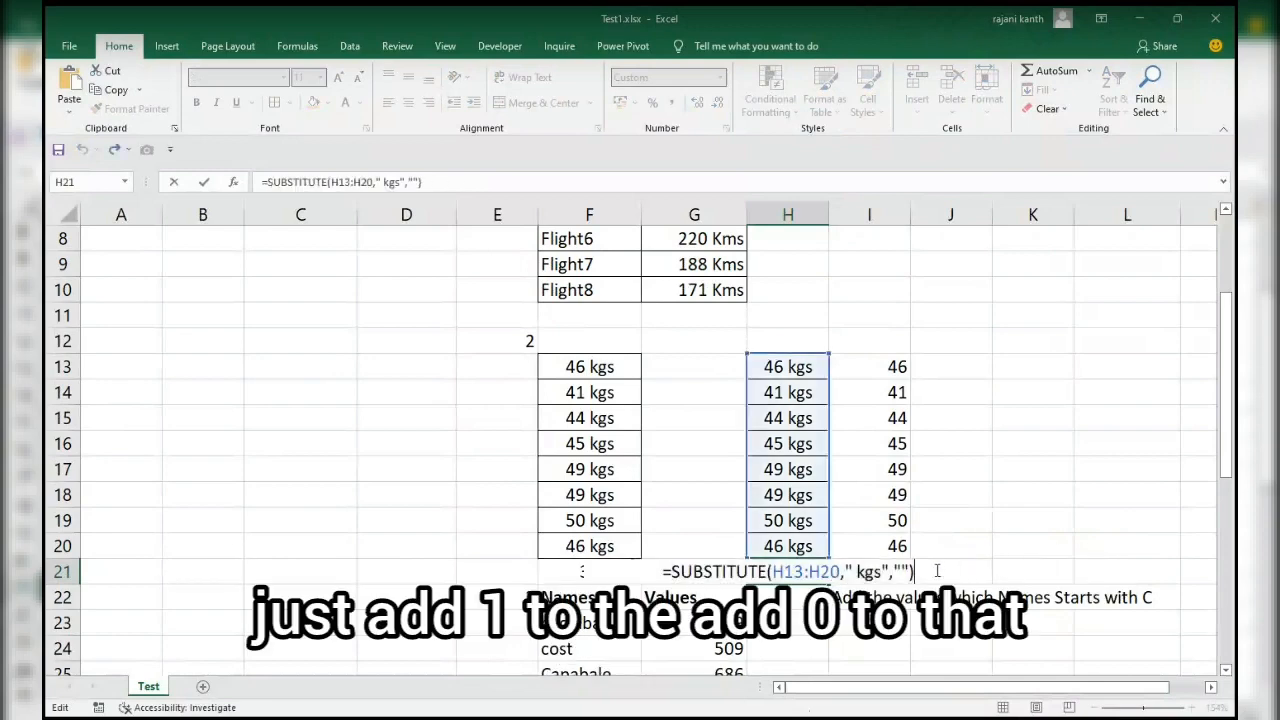
Append +0 to the SUBSTITUTE formula in H21, evaluate it to inspect the resulting array, and restore the formula.
{"action": "type", "text": "+"}
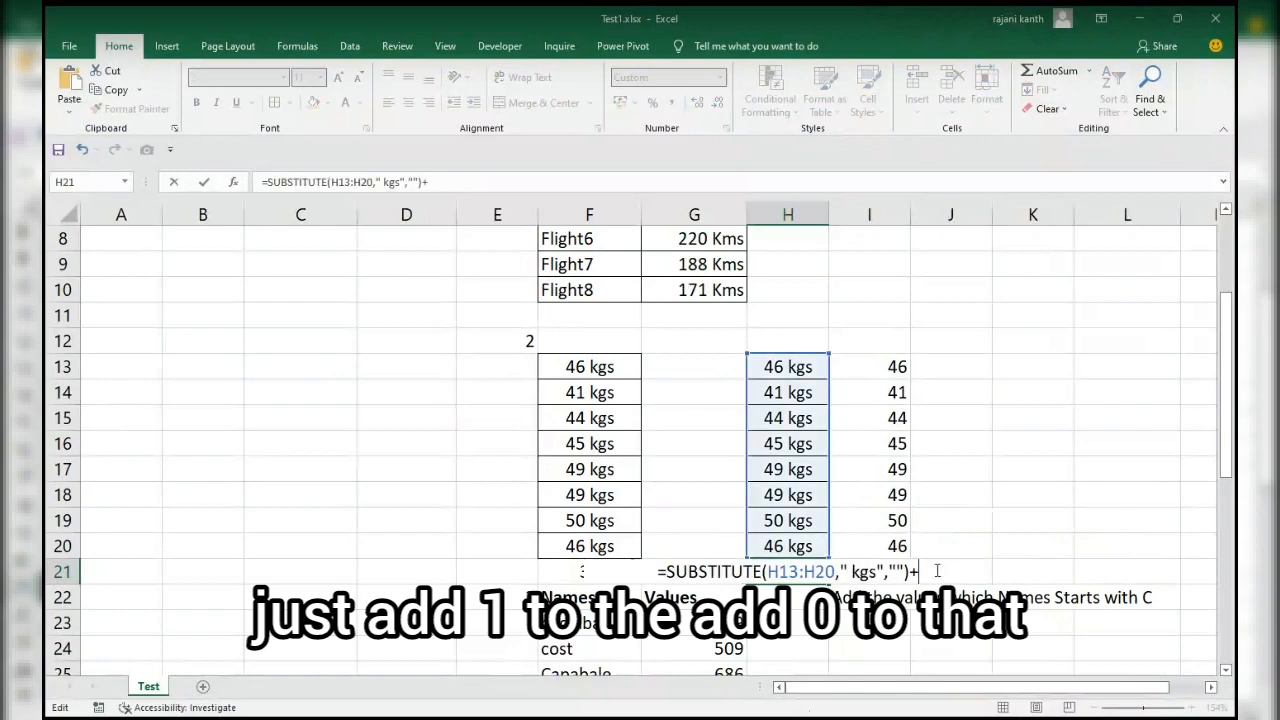
{"action": "type", "text": "0"}
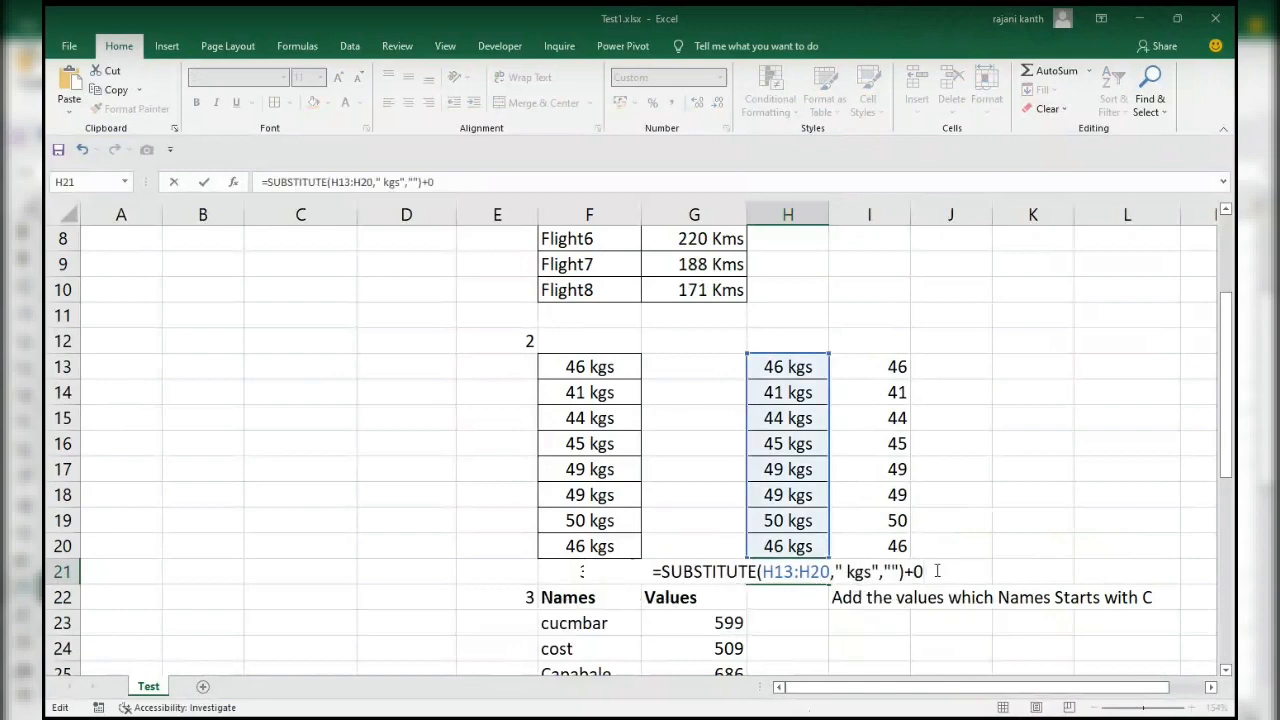
{"action": "key", "text": "F9"}
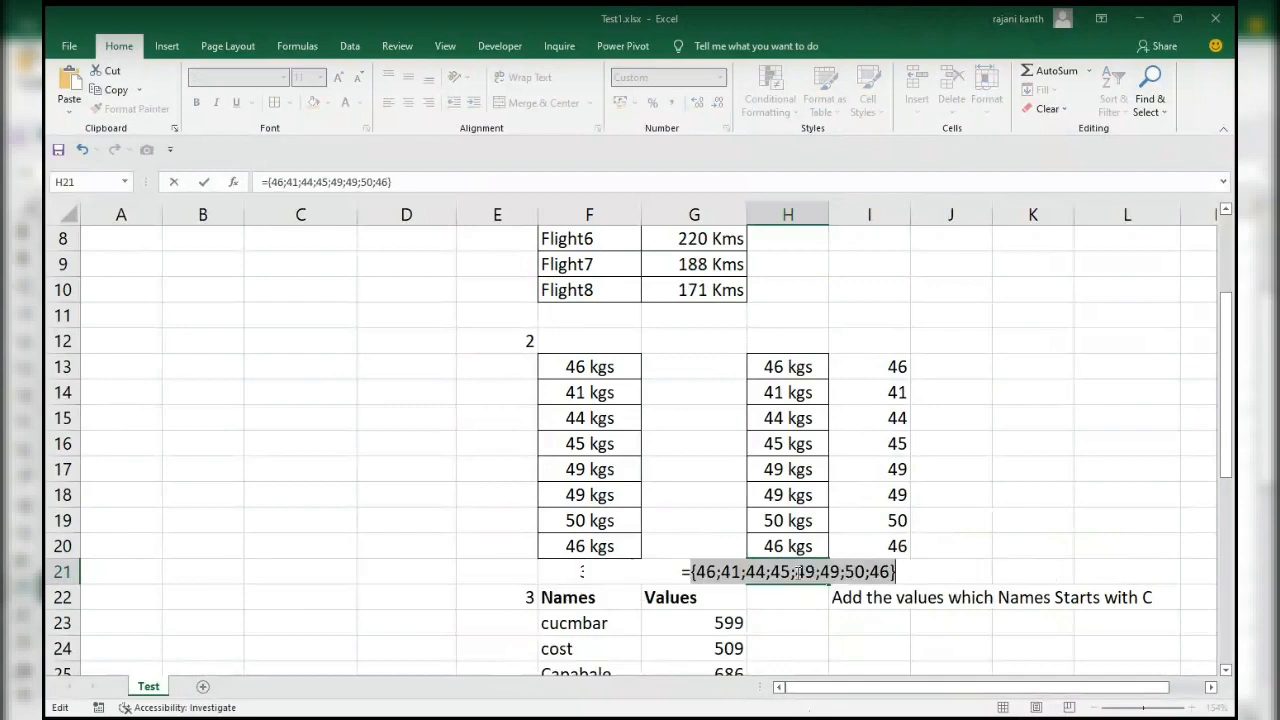
{"action": "key", "text": "ctrl+z"}
Evaluate the SUBSTITUTE part of H21 alone and the whole expression with +0 to compare their arrays, restoring the formula each time.
{"action": "left_click_drag", "start_coordinate": [662, 571], "coordinate": [906, 571]}
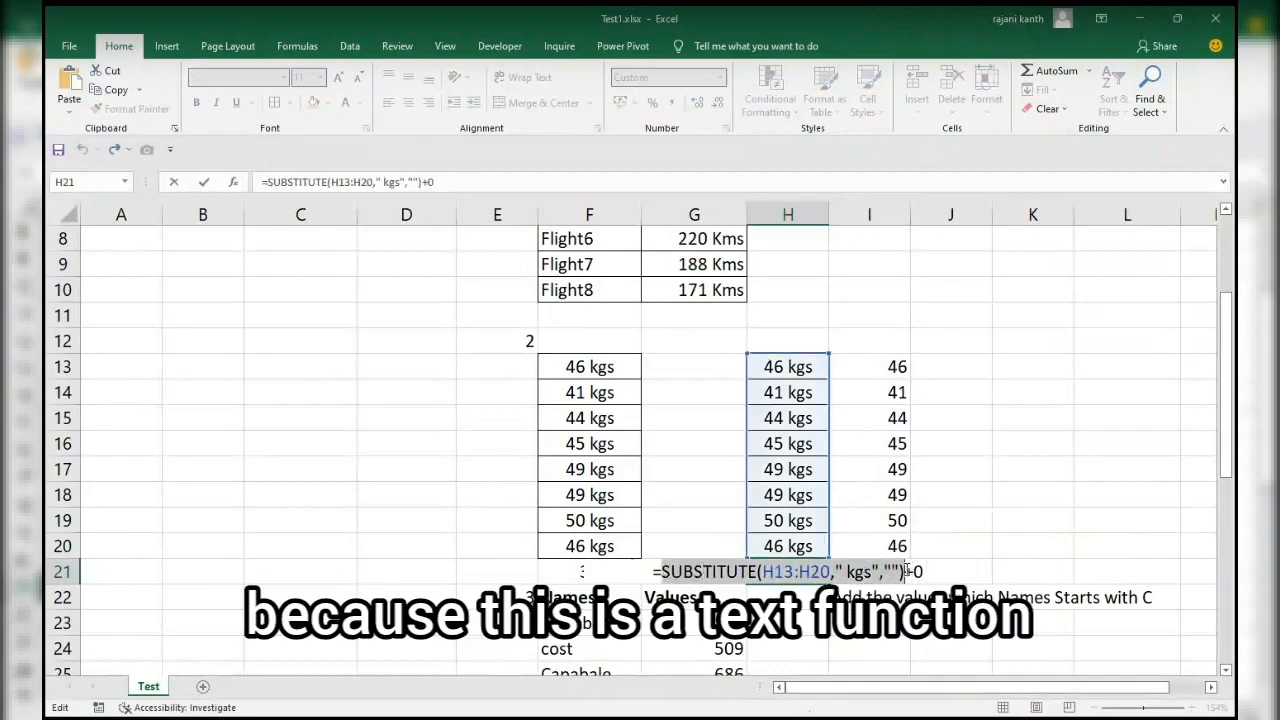
{"action": "key", "text": "F9"}
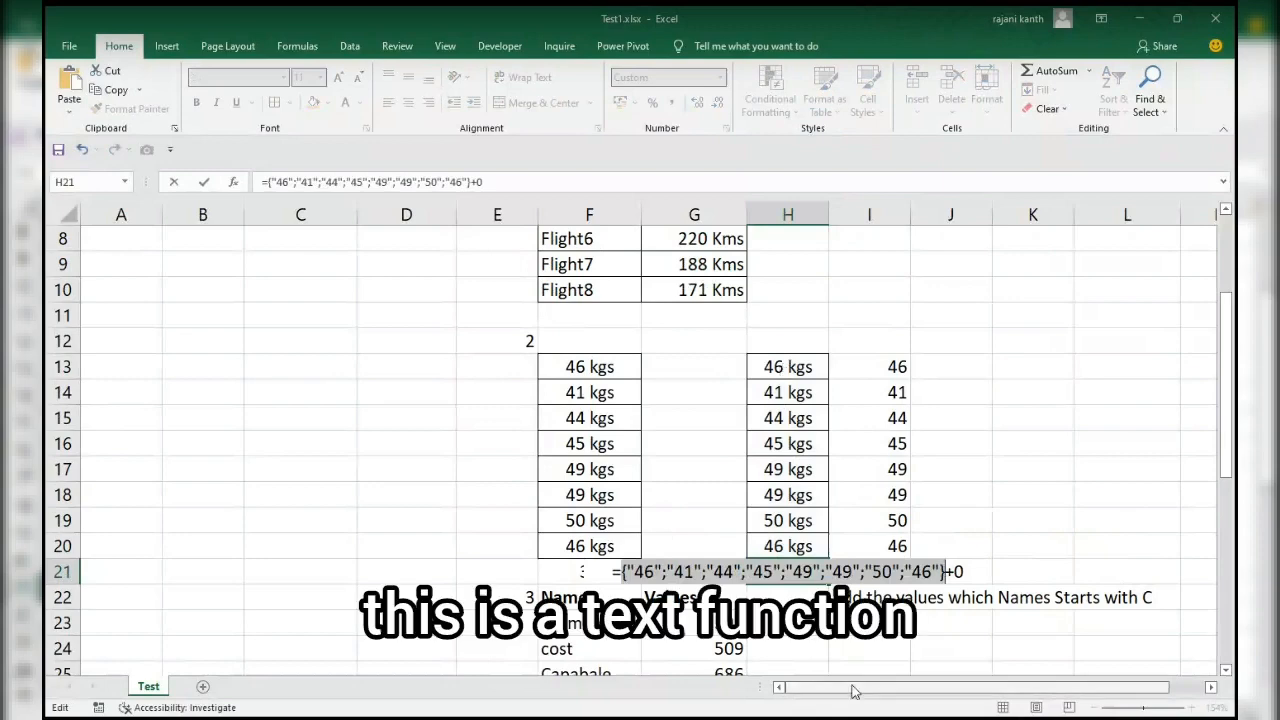
{"action": "key", "text": "ctrl+z"}
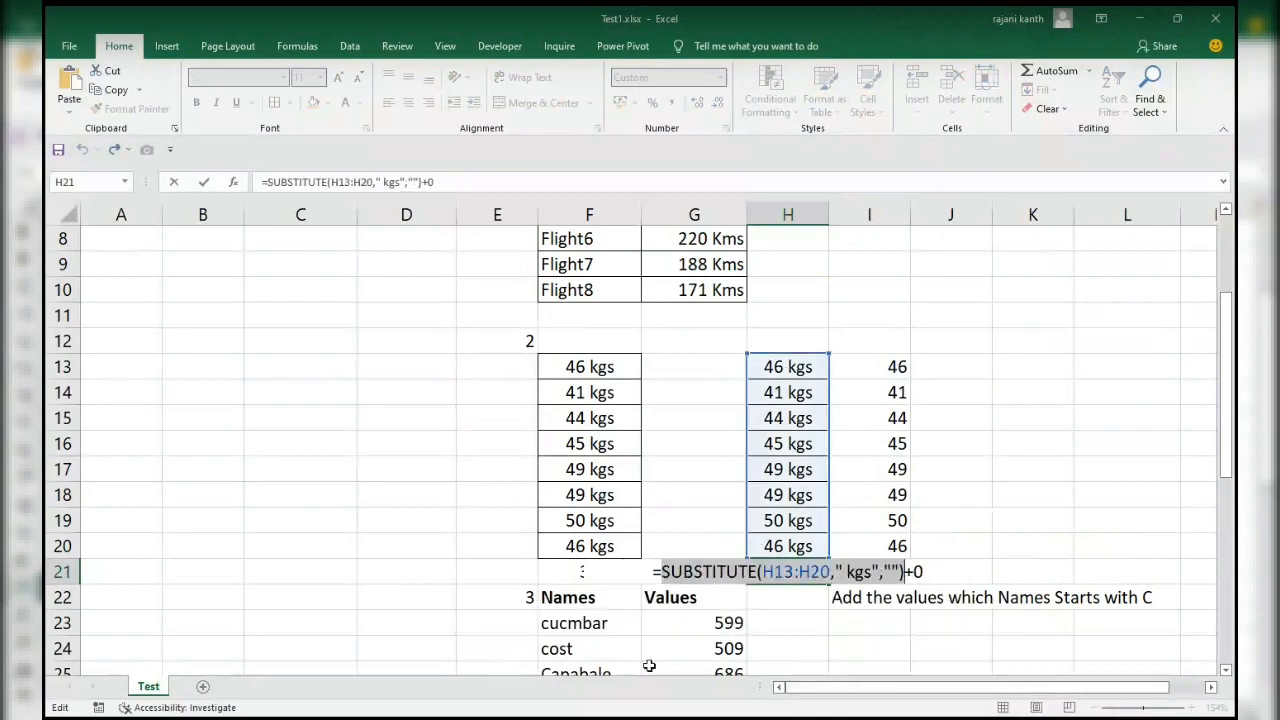
{"action": "left_click_drag", "start_coordinate": [662, 571], "coordinate": [939, 565]}
{"action": "key", "text": "F9"}
{"action": "key", "text": "ctrl+z"}
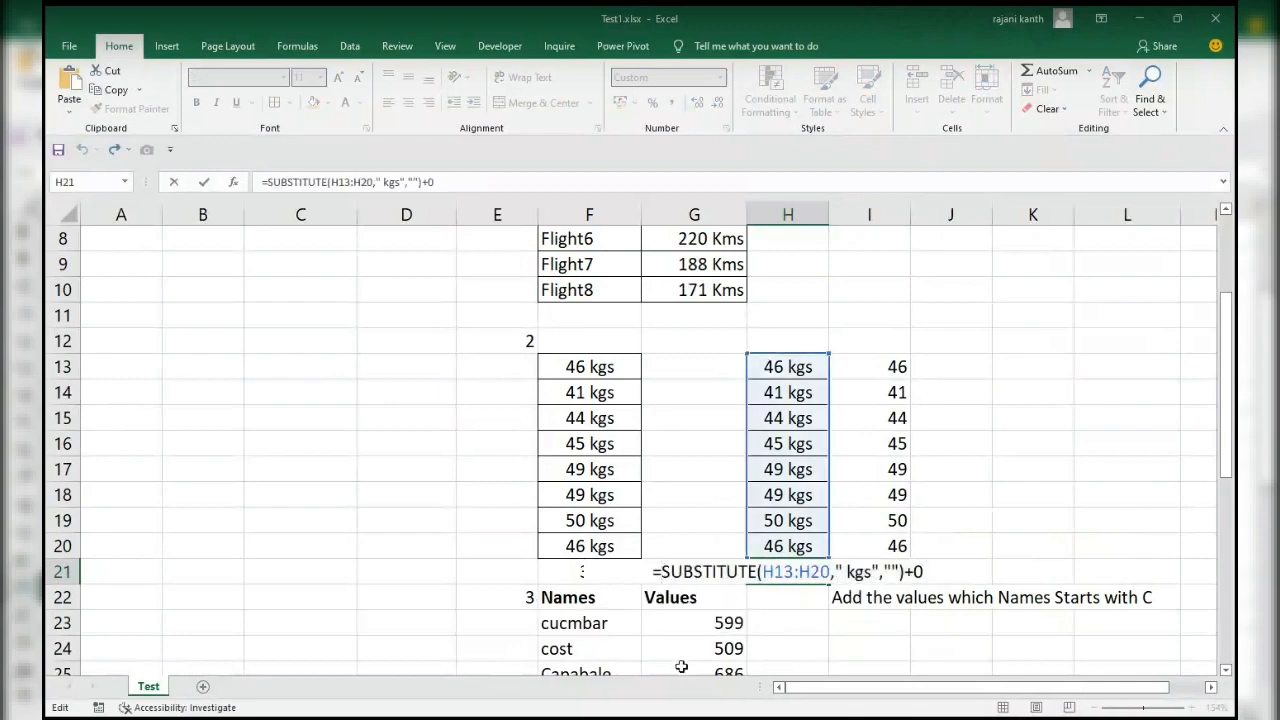
Wrap the H21 expression in SUMPRODUCT so it reads =SUMPRODUCT(SUBSTITUTE(H13:H20," kgs","")+0), and enter it as a normal formula.
{"action": "type", "text": "si,[rp"}
{"action": "key", "text": "BackSpace"}
{"action": "key", "text": "BackSpace"}
{"action": "key", "text": "BackSpace"}
{"action": "key", "text": "BackSpace"}
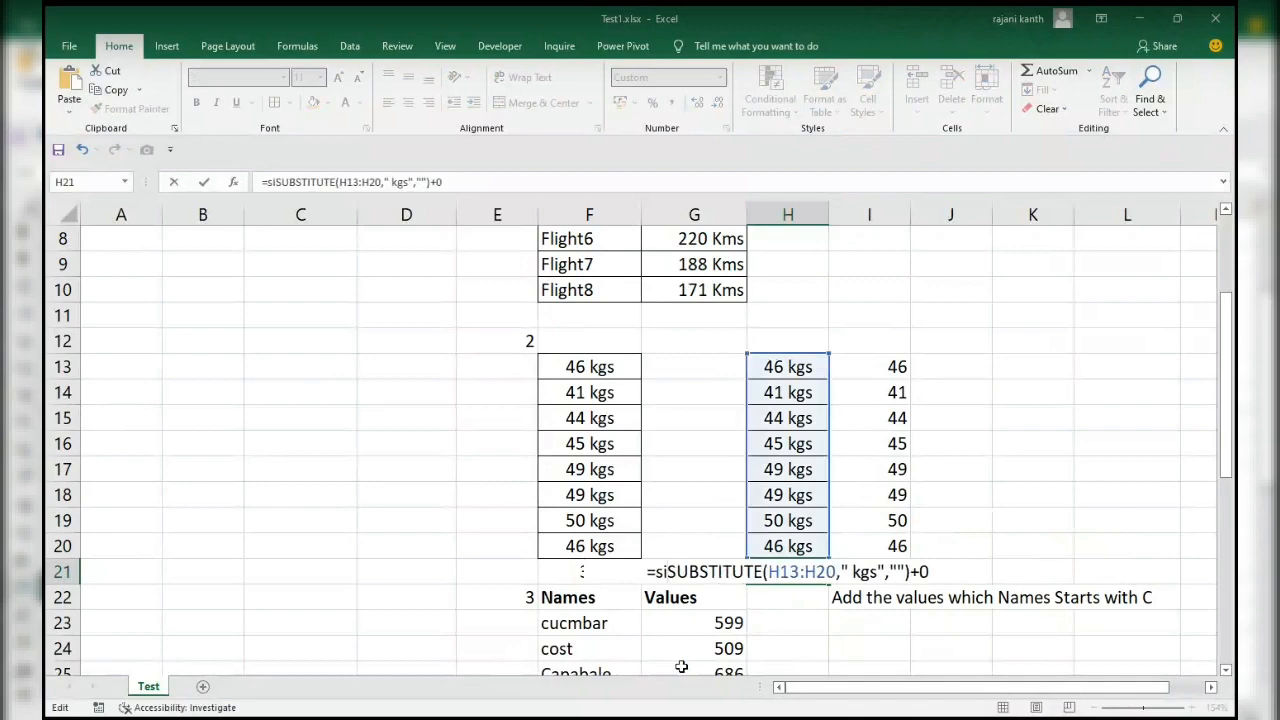
{"action": "key", "text": "BackSpace"}
{"action": "type", "text": "umpro"}
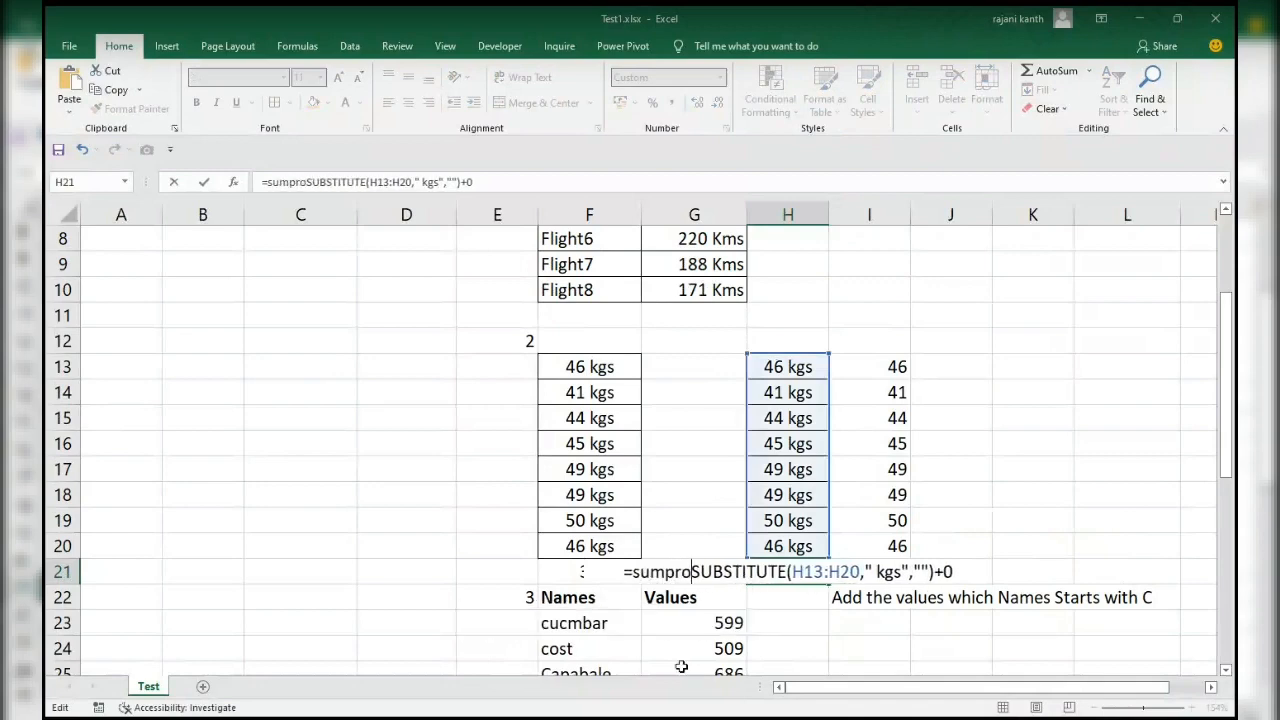
{"action": "key", "text": "Tab"}
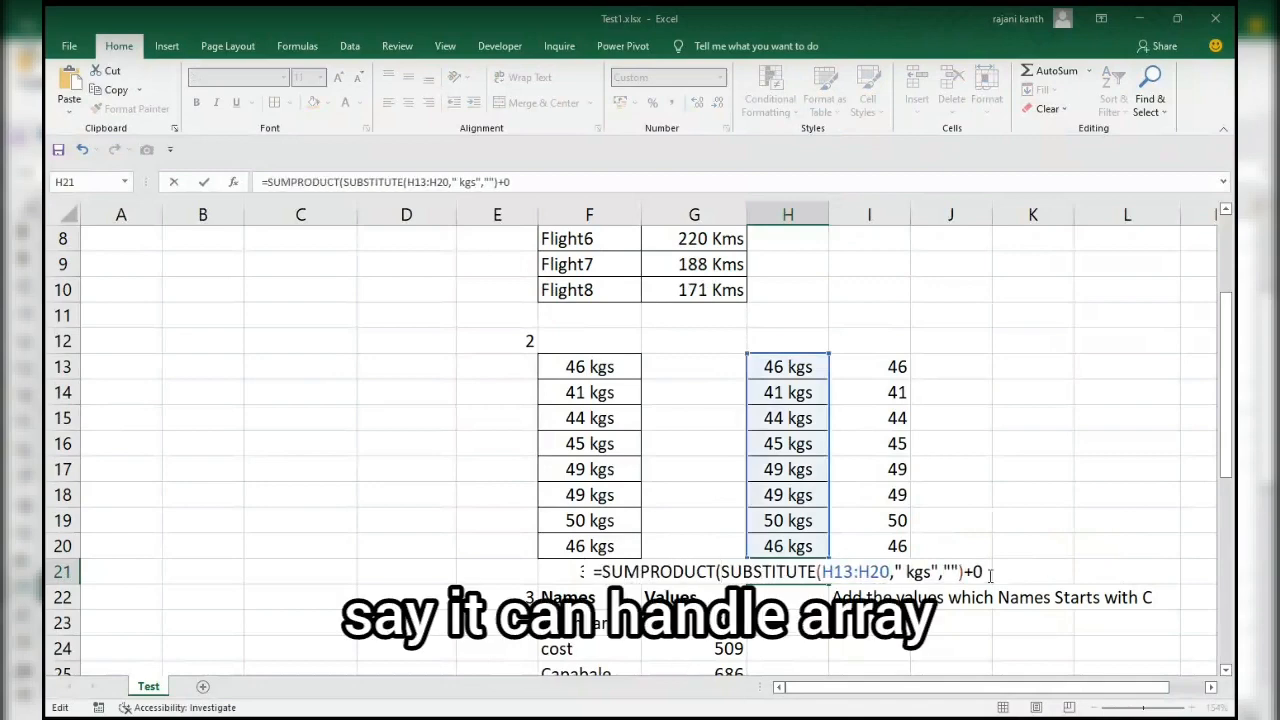
{"action": "left_click", "coordinate": [989, 574]}
{"action": "type", "text": ")"}
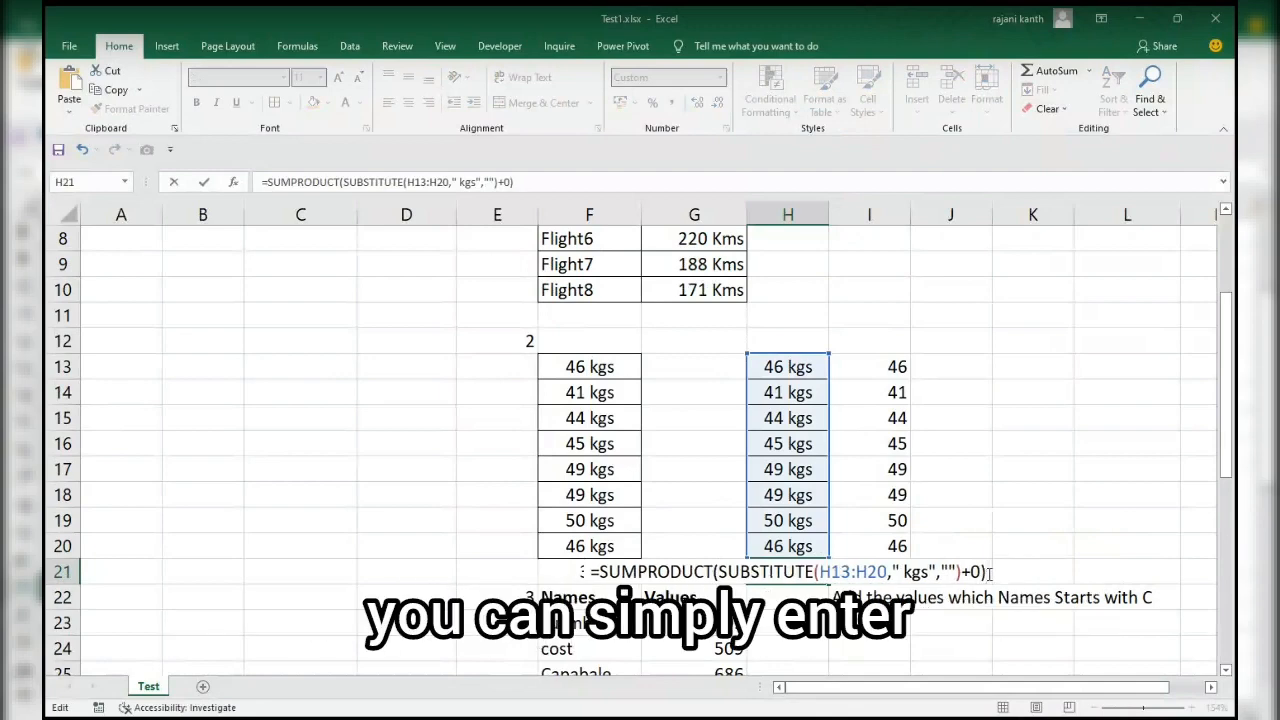
{"action": "key", "text": "Return"}
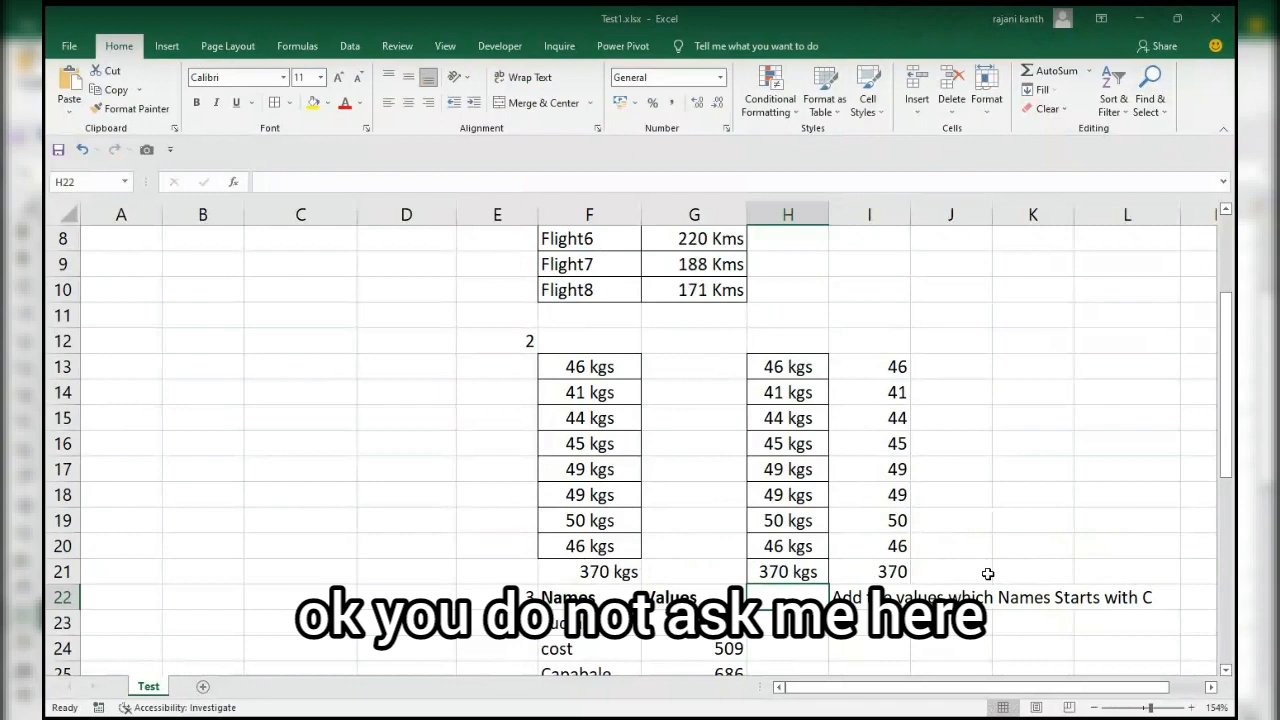
Review the third exercise's task in I22 and its list of names in F23:F30.
{"action": "key", "text": "Down"}
{"action": "key", "text": "Down"}
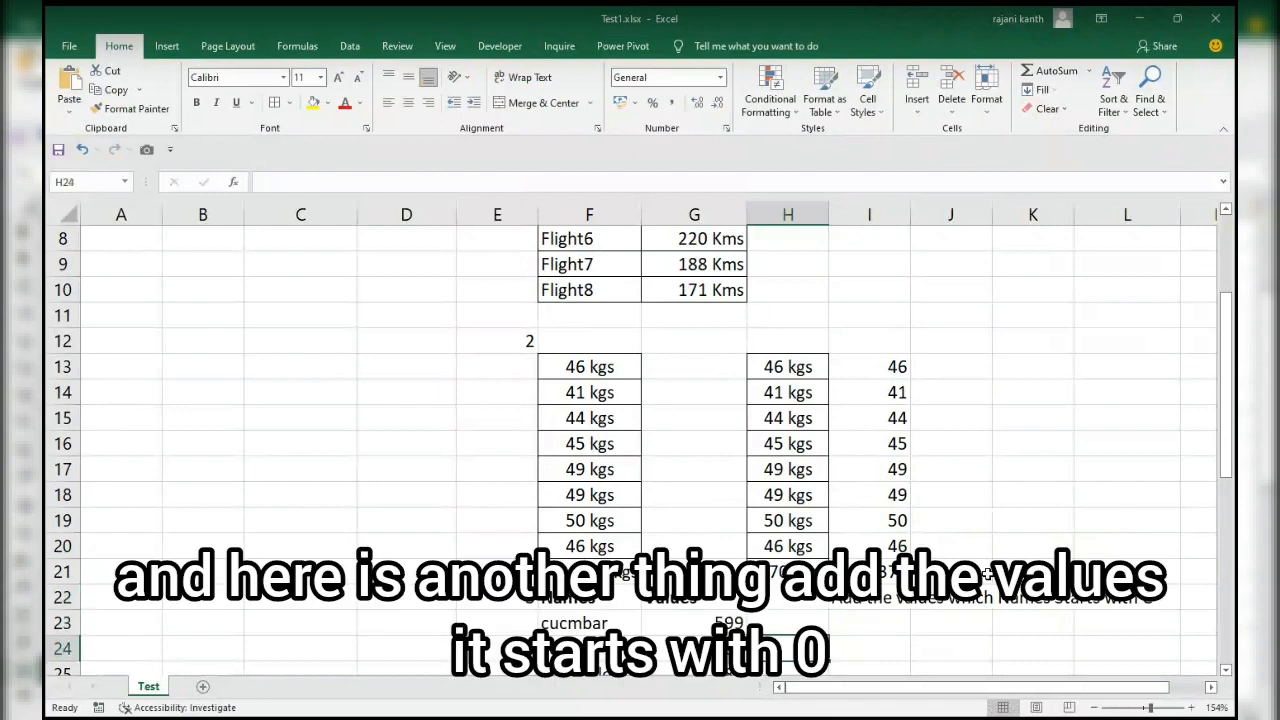
{"action": "key", "text": "Right"}
{"action": "key", "text": "Right"}
{"action": "key", "text": "Right"}
{"action": "key", "text": "Right"}
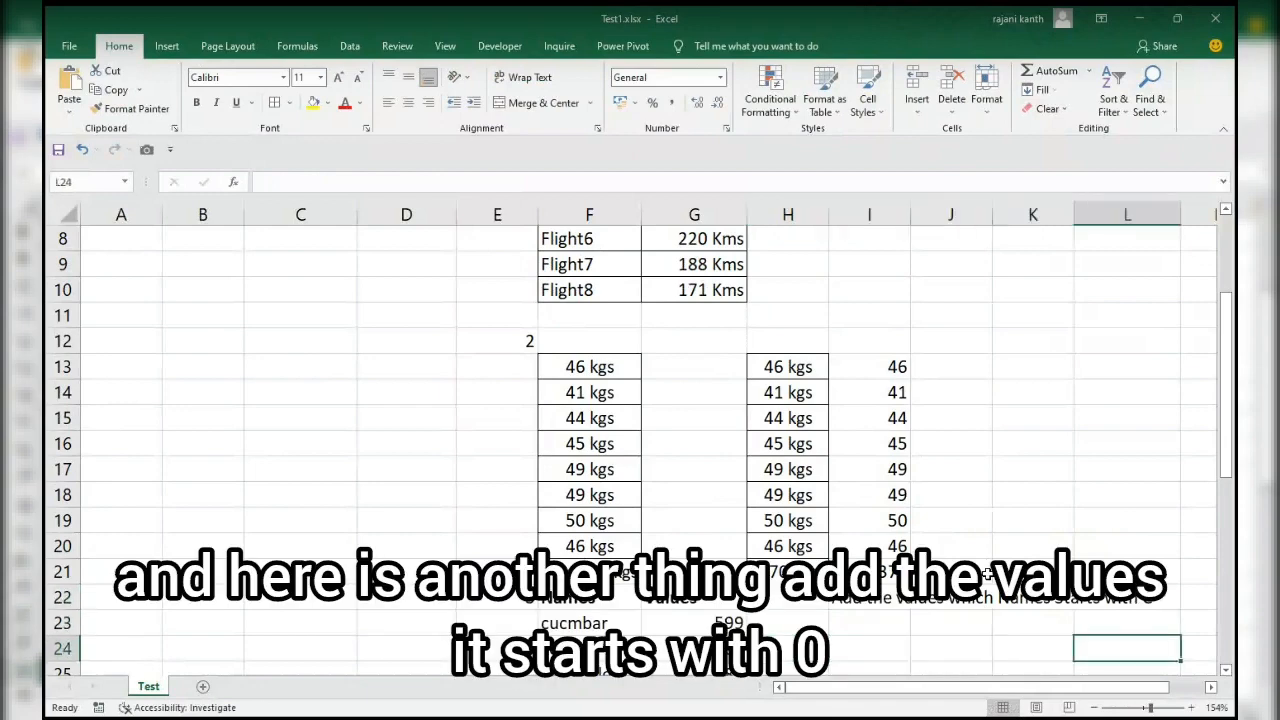
{"action": "key", "text": "Right"}
{"action": "key", "text": "Right"}
{"action": "key", "text": "Left"}
{"action": "key", "text": "Left"}
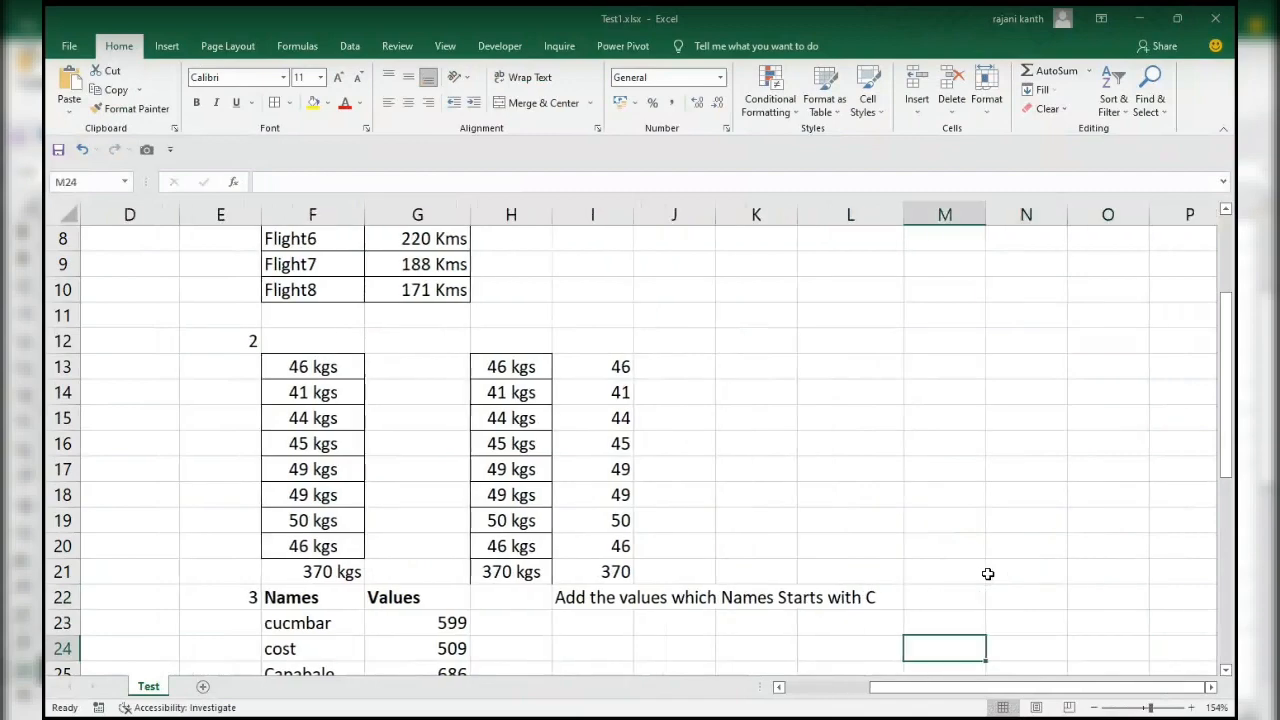
{"action": "left_click_drag", "start_coordinate": [1232, 372], "coordinate": [1231, 440]}
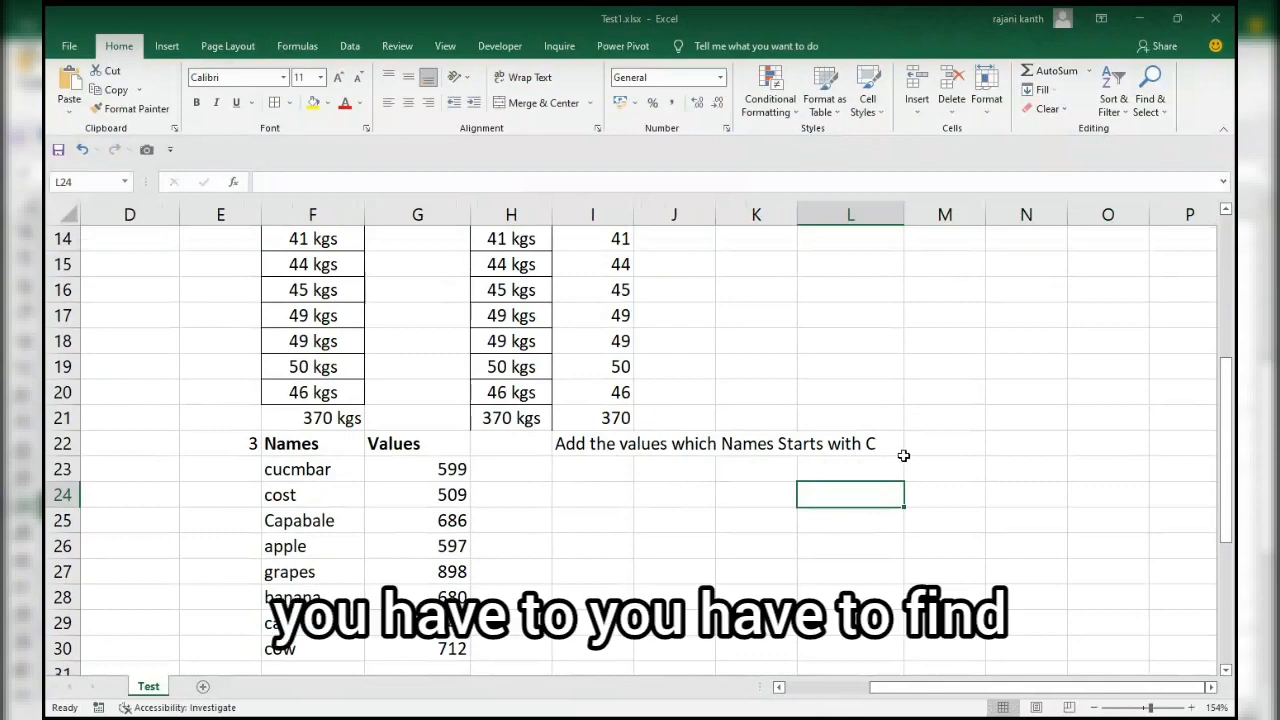
{"action": "left_click_drag", "start_coordinate": [327, 475], "coordinate": [321, 645]}
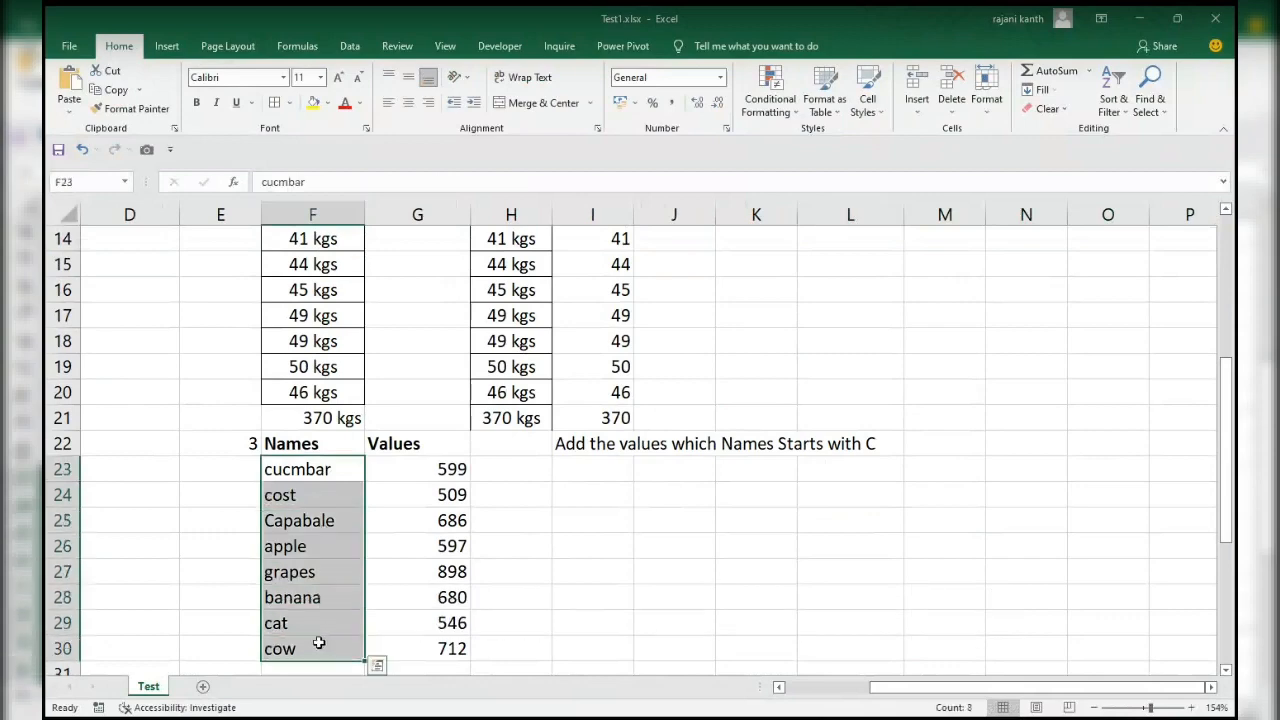
Select together the name and value pairs in F23:G30 whose names start with C.
{"action": "left_click_drag", "start_coordinate": [311, 470], "coordinate": [432, 474]}
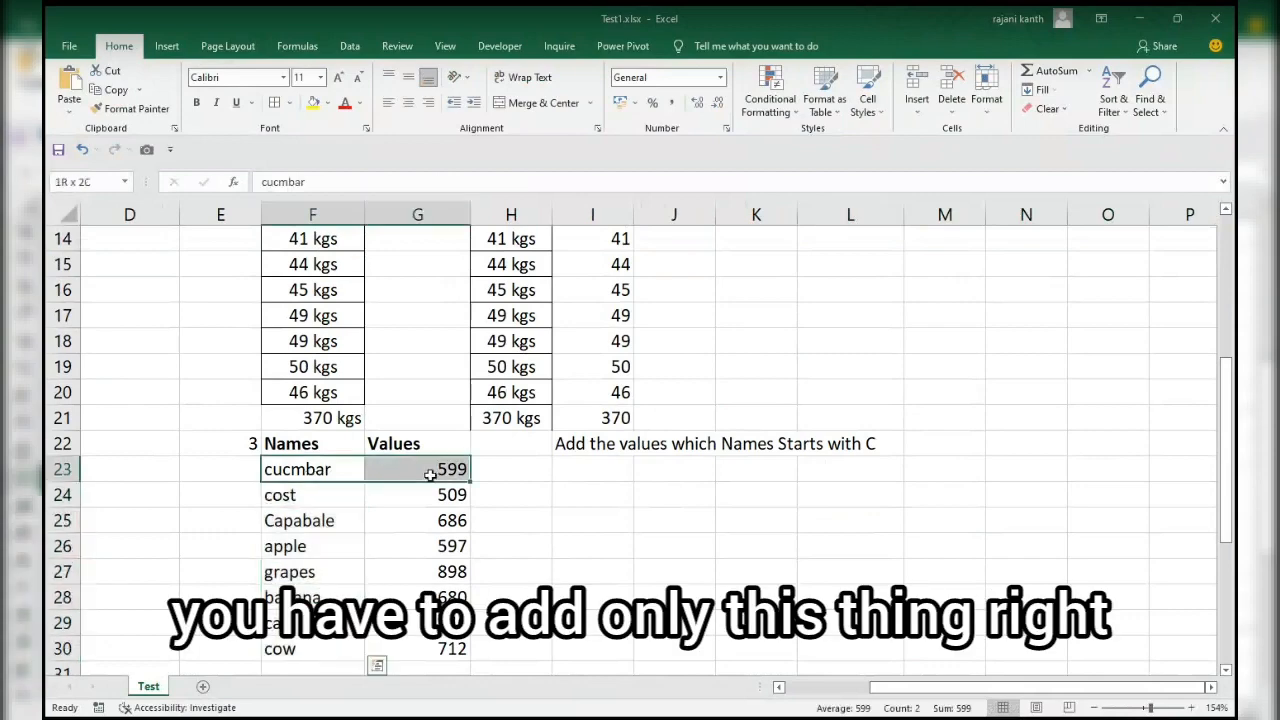
{"action": "left_click_drag", "start_coordinate": [281, 497], "coordinate": [409, 494]}
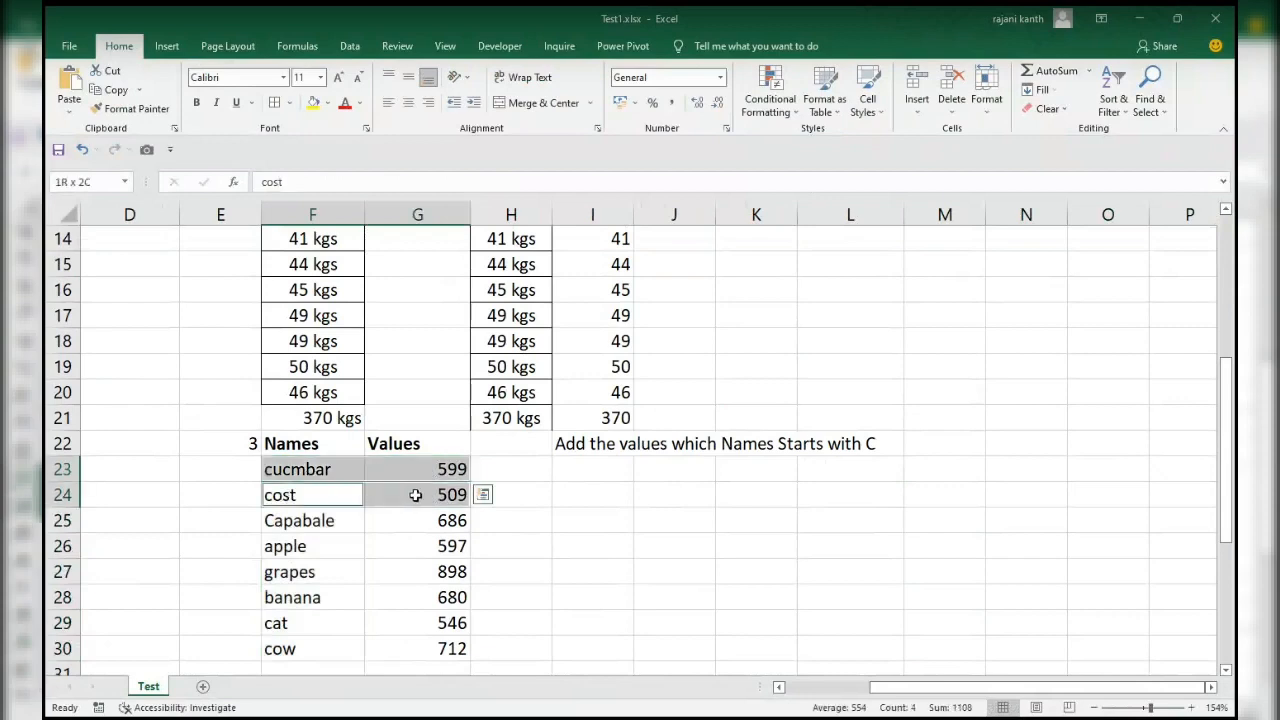
{"action": "left_click_drag", "start_coordinate": [298, 522], "coordinate": [429, 524]}
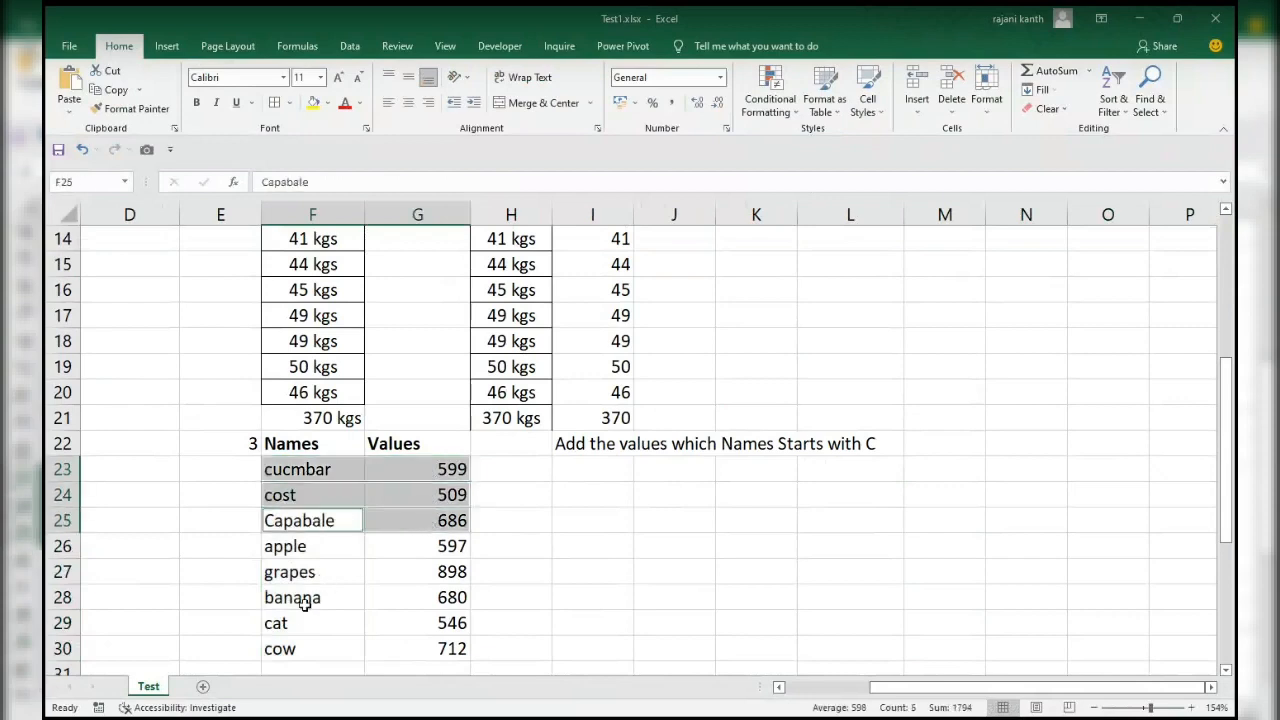
{"action": "left_click_drag", "start_coordinate": [295, 648], "coordinate": [417, 640]}
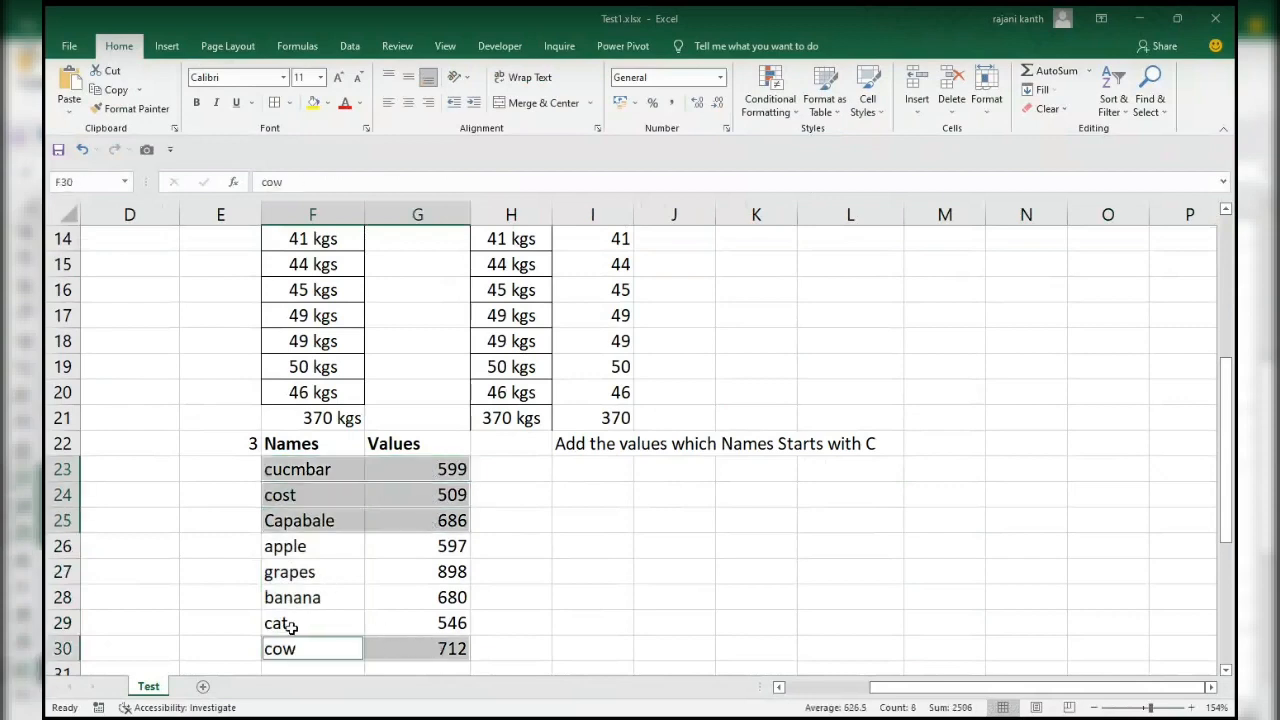
{"action": "left_click_drag", "start_coordinate": [283, 623], "coordinate": [443, 617]}
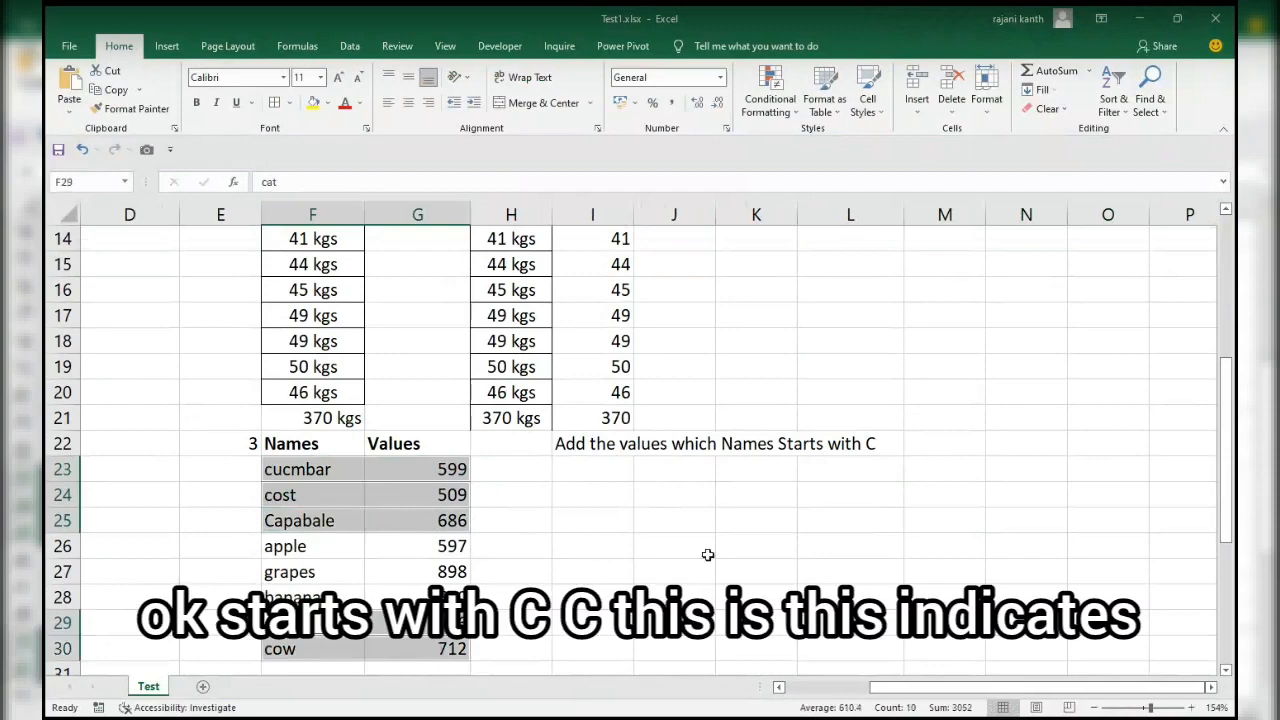
Enter the wildcard characters ? in J24 and * in J25 as examples.
{"action": "left_click", "coordinate": [669, 495]}
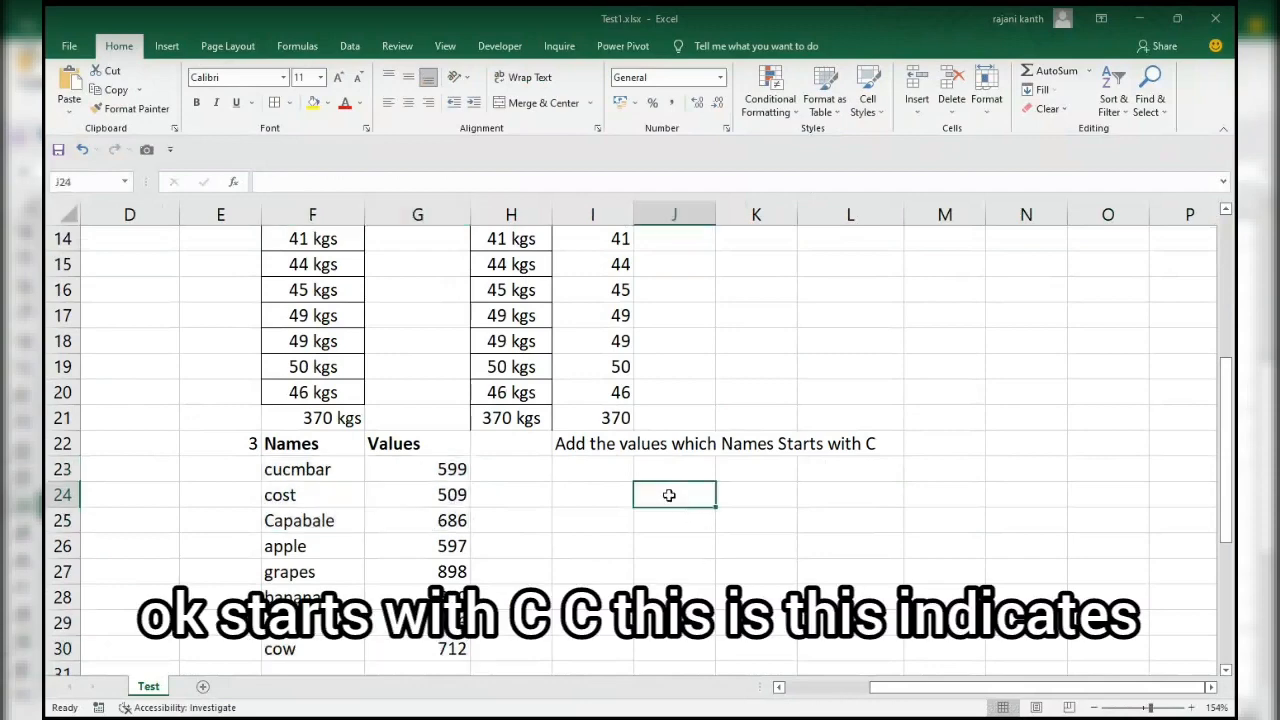
{"action": "type", "text": "*"}
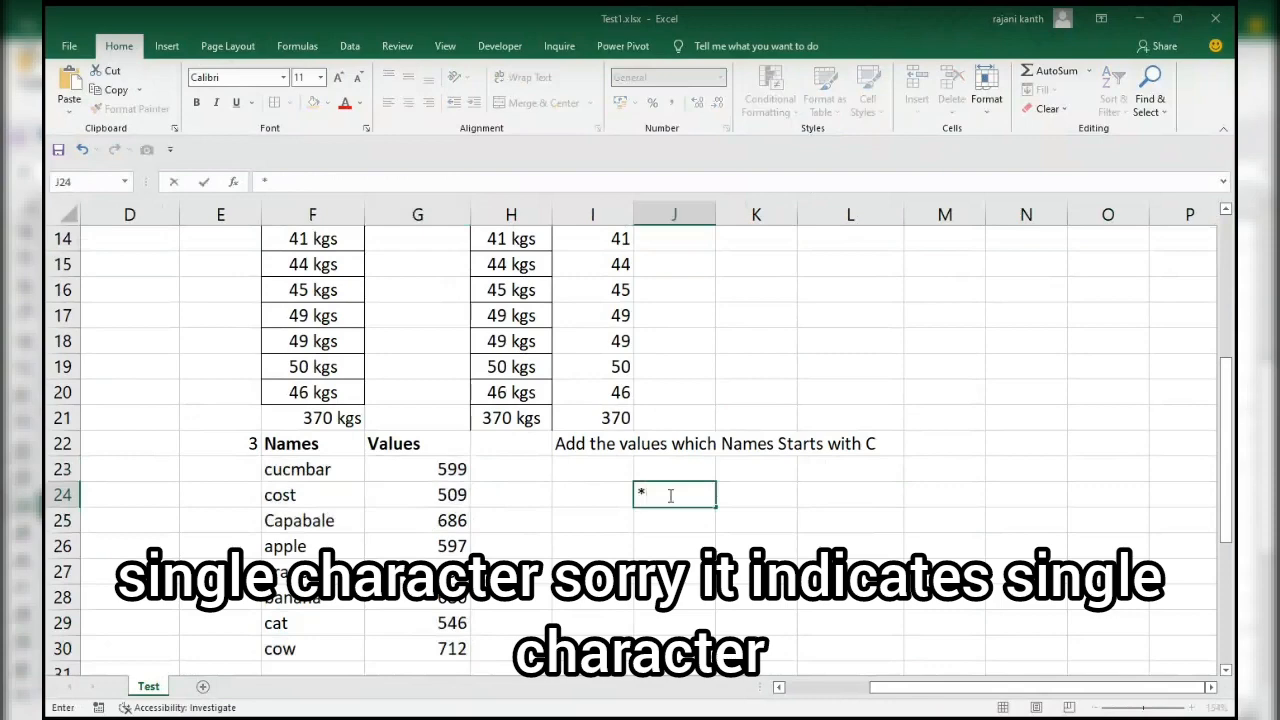
{"action": "key", "text": "BackSpace"}
{"action": "type", "text": "?"}
{"action": "key", "text": "Return"}
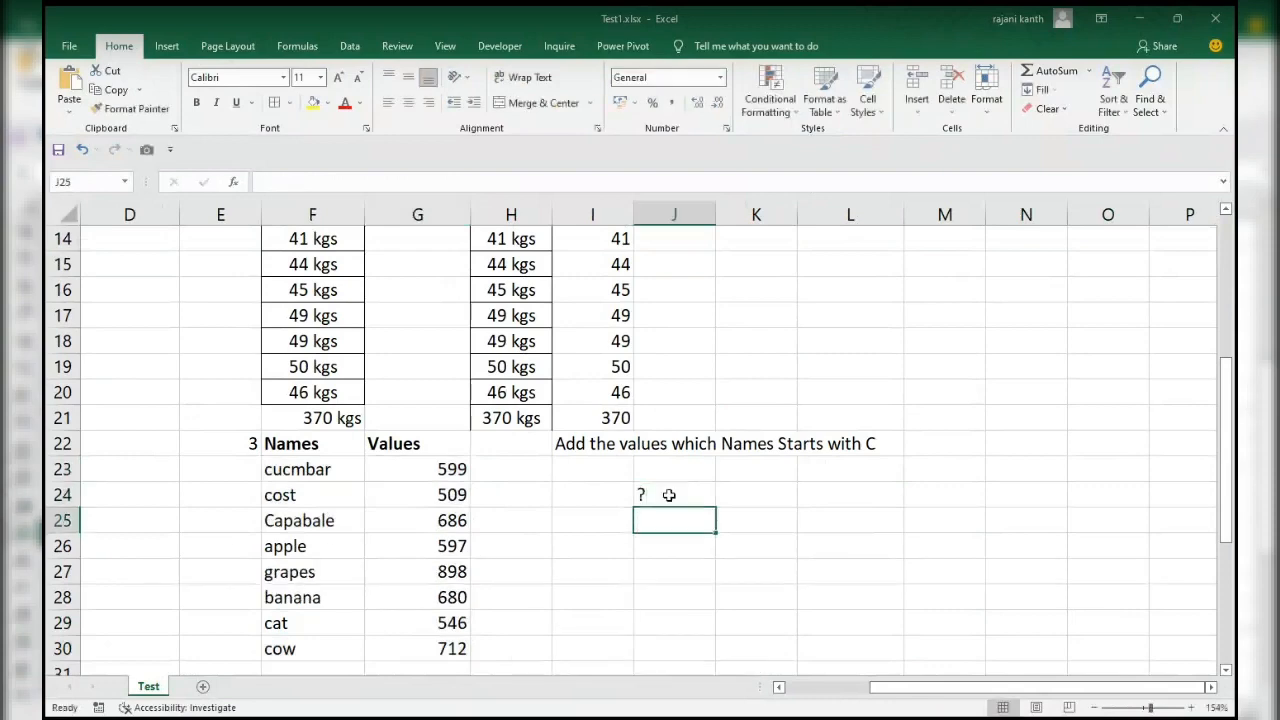
{"action": "type", "text": "*"}
{"action": "key", "text": "Return"}
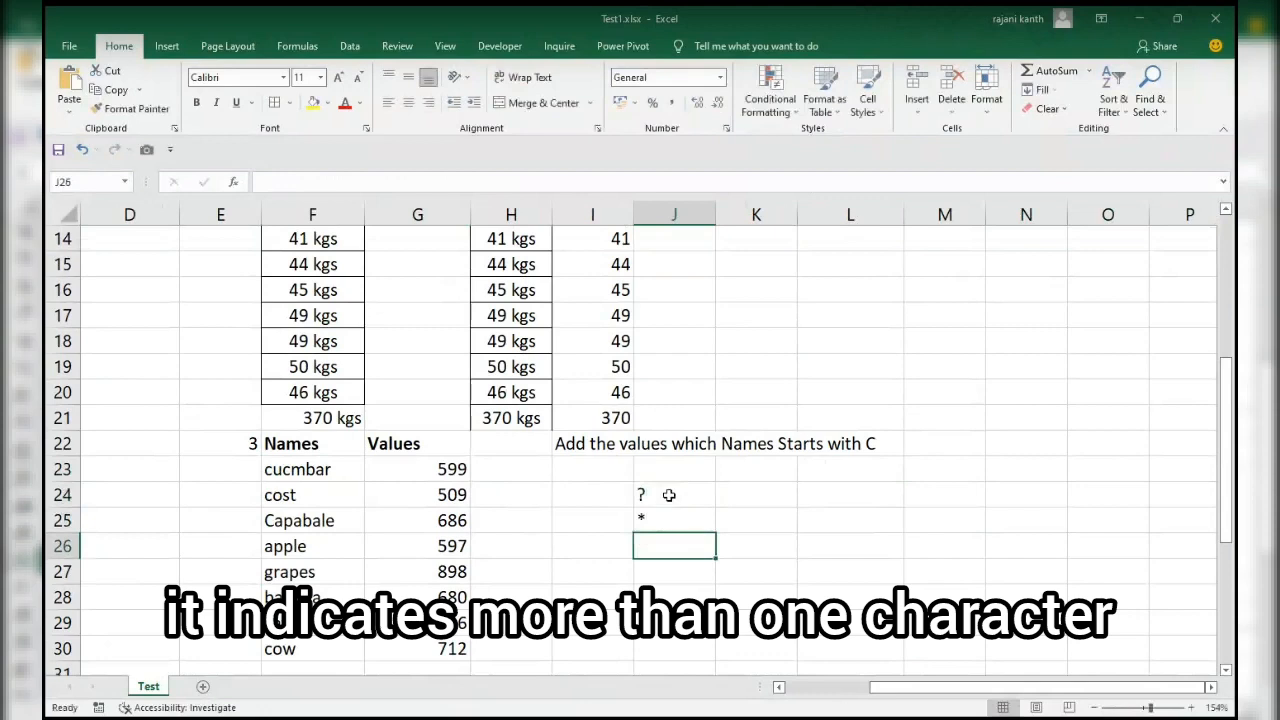
{"action": "left_click", "coordinate": [669, 495]}
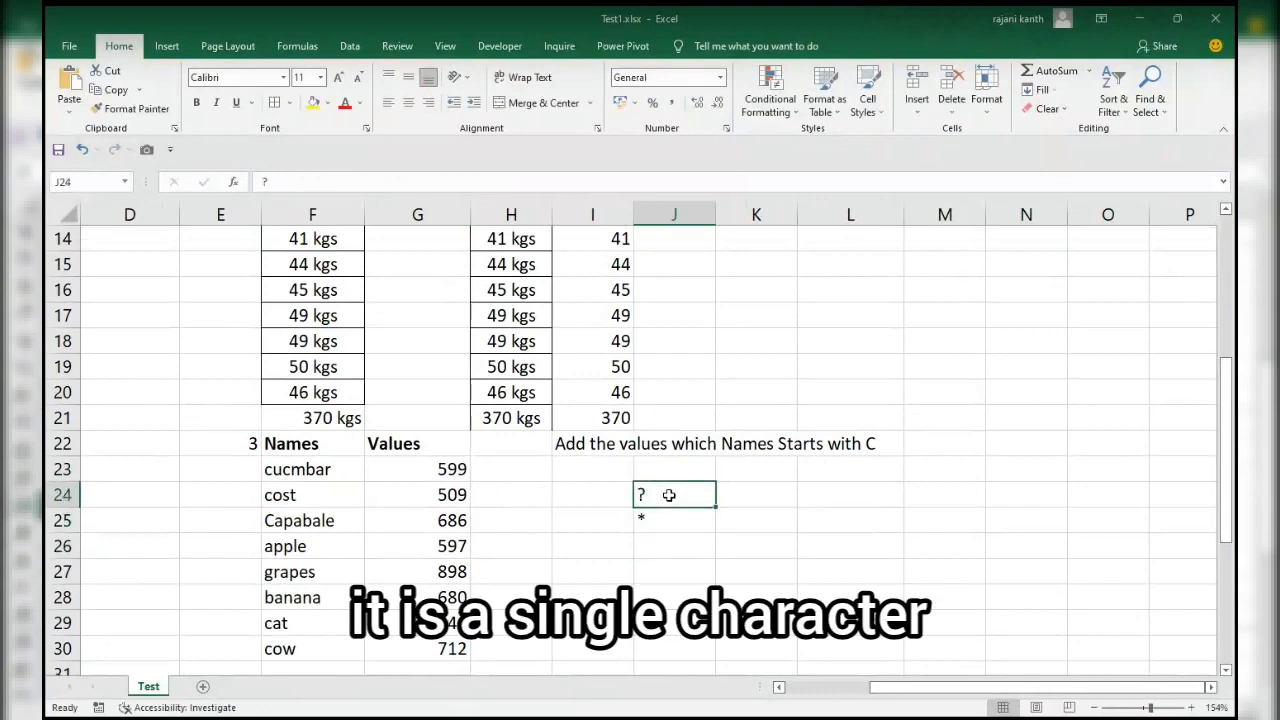
{"action": "key", "text": "Down"}
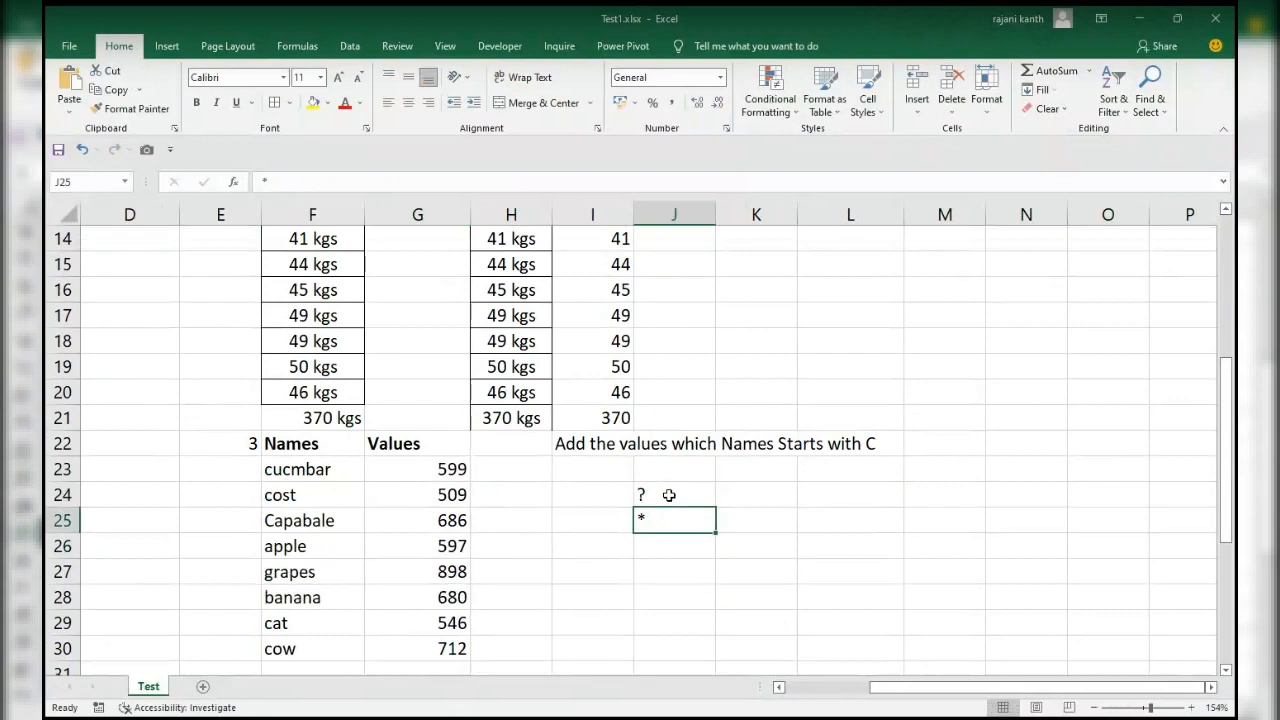
Clear the wildcard examples from J24:J25.
{"action": "key", "text": "Up"}
{"action": "key", "text": "shift+Down"}
{"action": "key", "text": "Delete"}
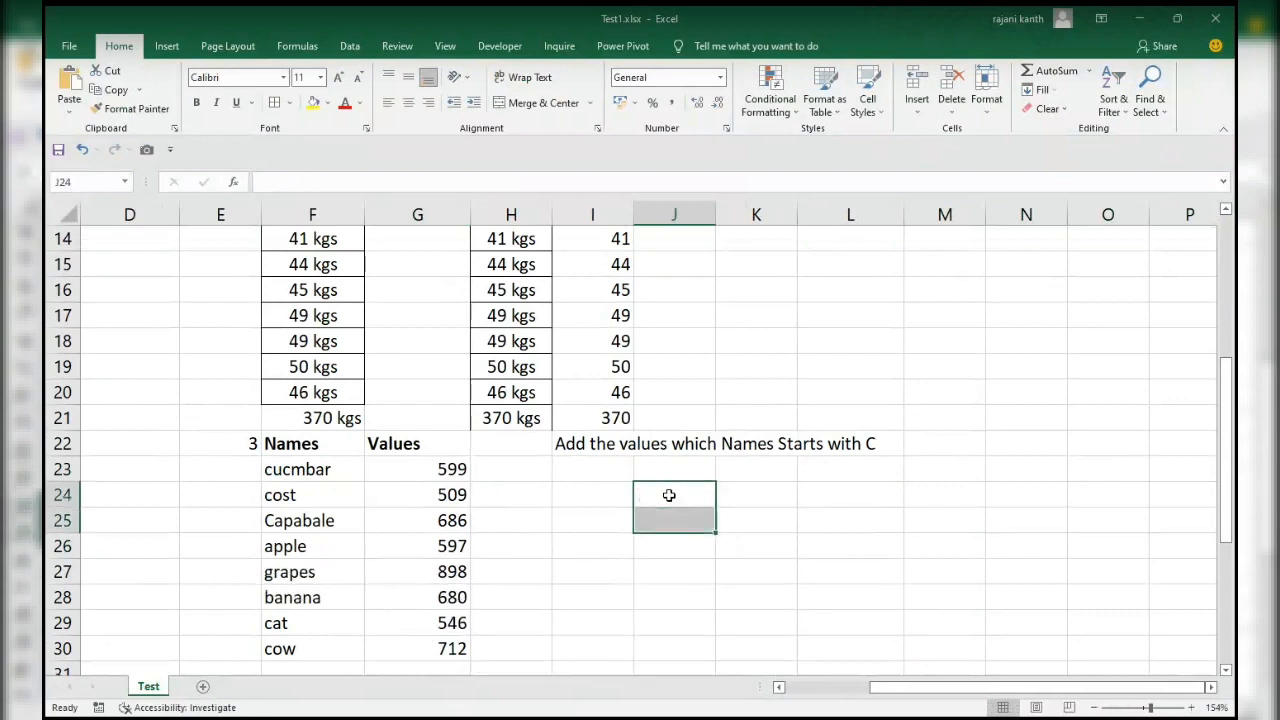
Begin a SUMIFS formula in I23, below the task of adding values whose names start with C.
{"action": "key", "text": "Up"}
{"action": "key", "text": "Up"}
{"action": "key", "text": "Left"}
{"action": "key", "text": "Down"}
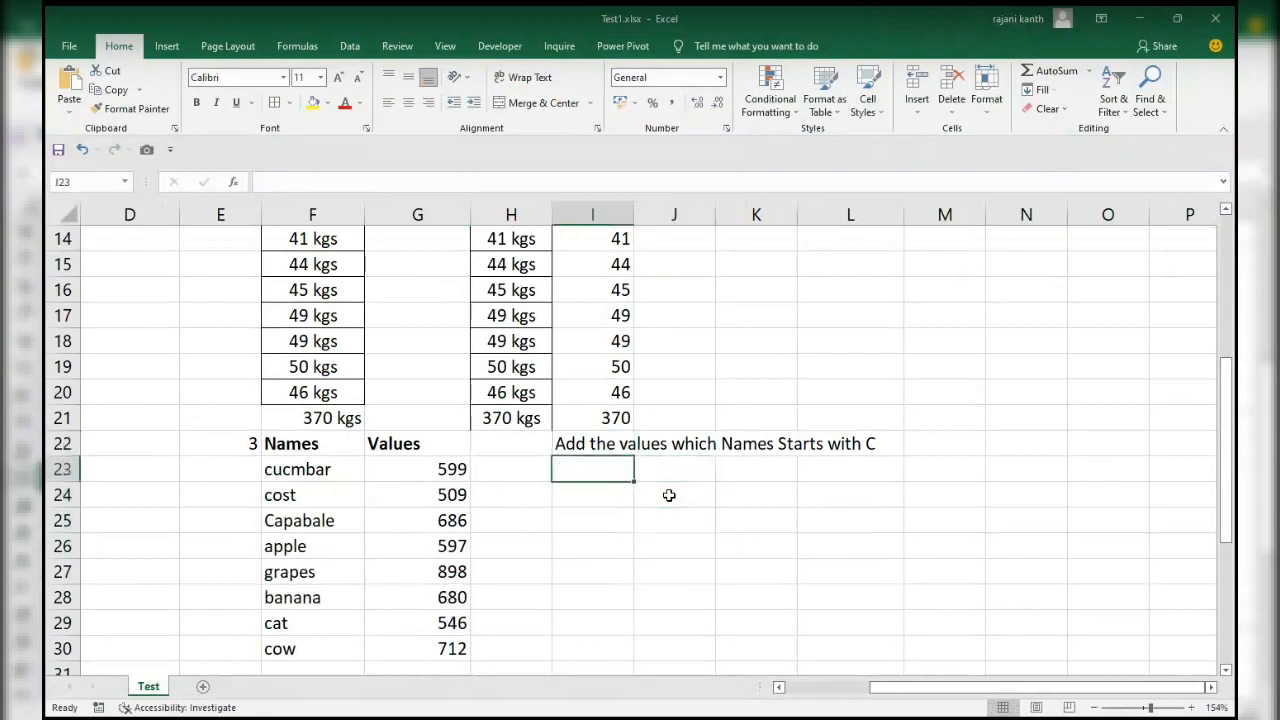
{"action": "type", "text": "="}
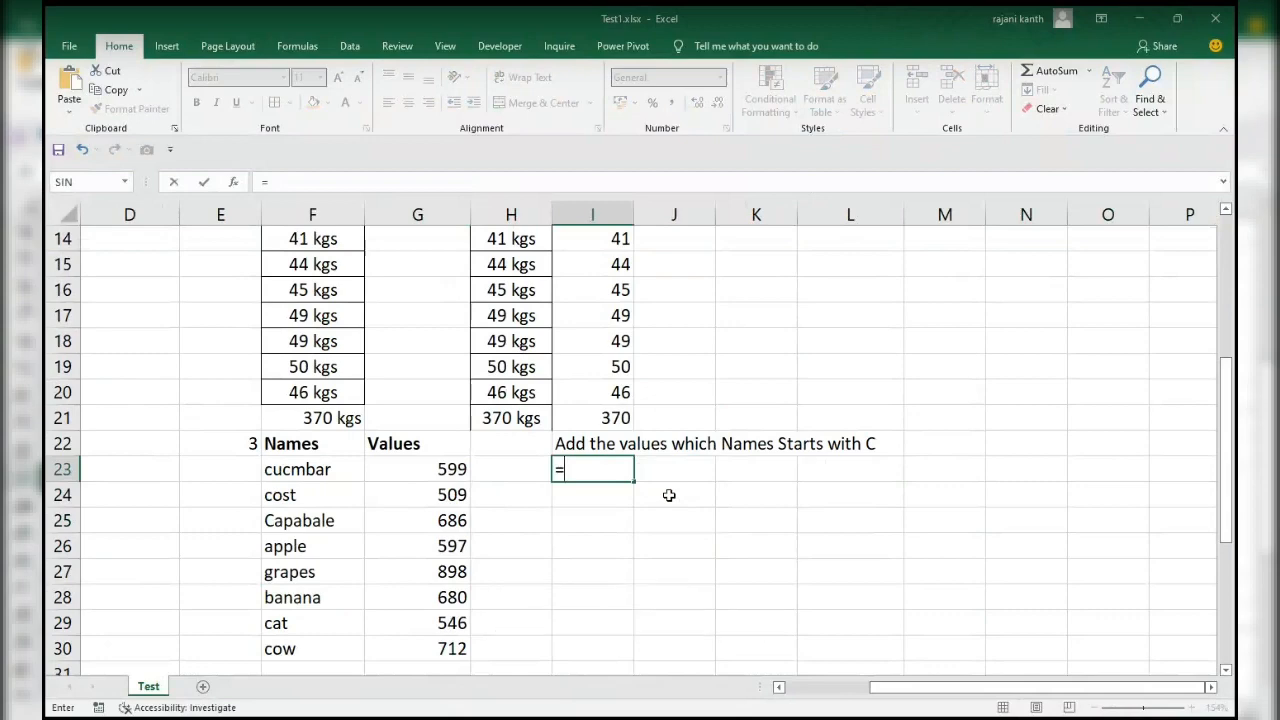
{"action": "type", "text": "sum"}
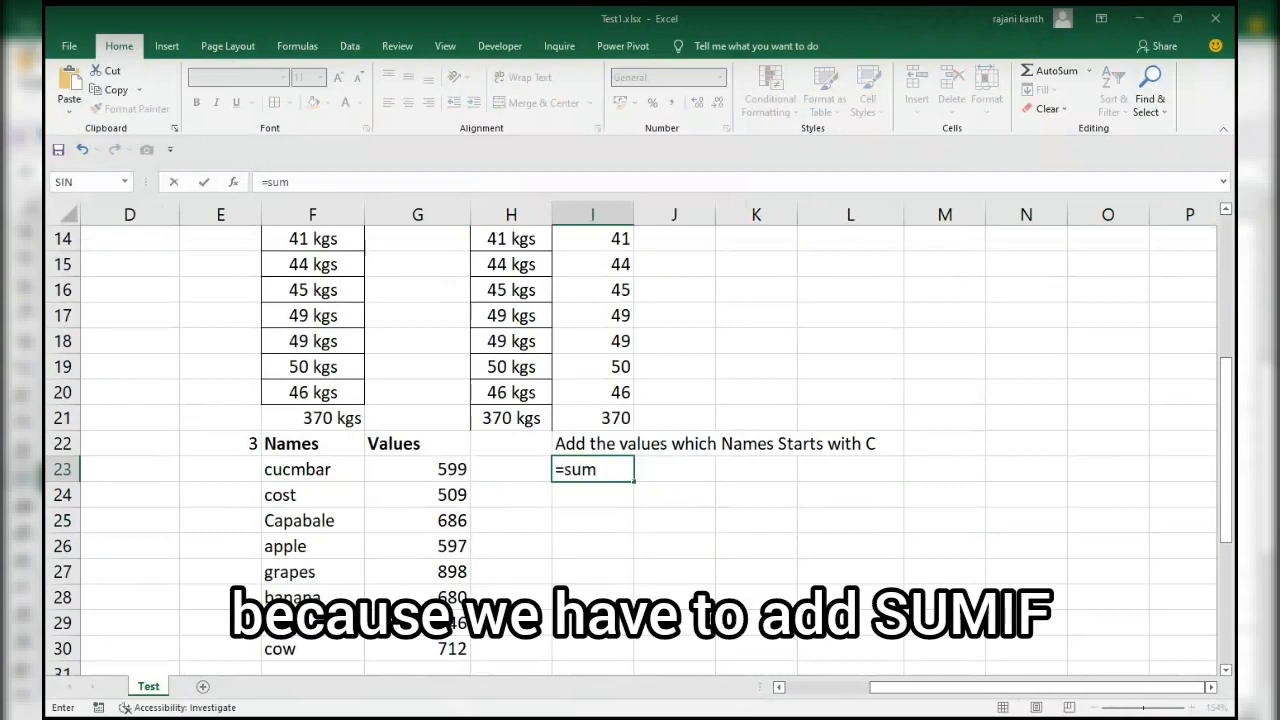
{"action": "type", "text": "if"}
{"action": "key", "text": "Tab"}
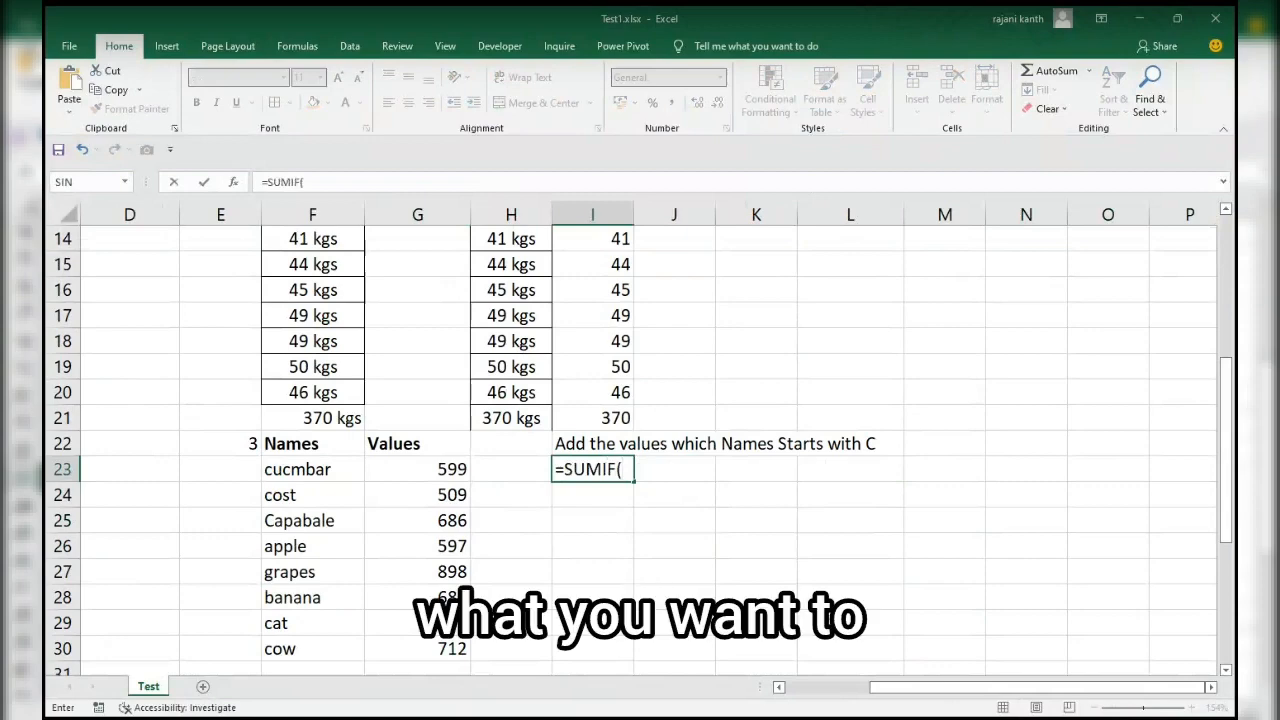
{"action": "key", "text": "BackSpace"}
{"action": "type", "text": "s"}
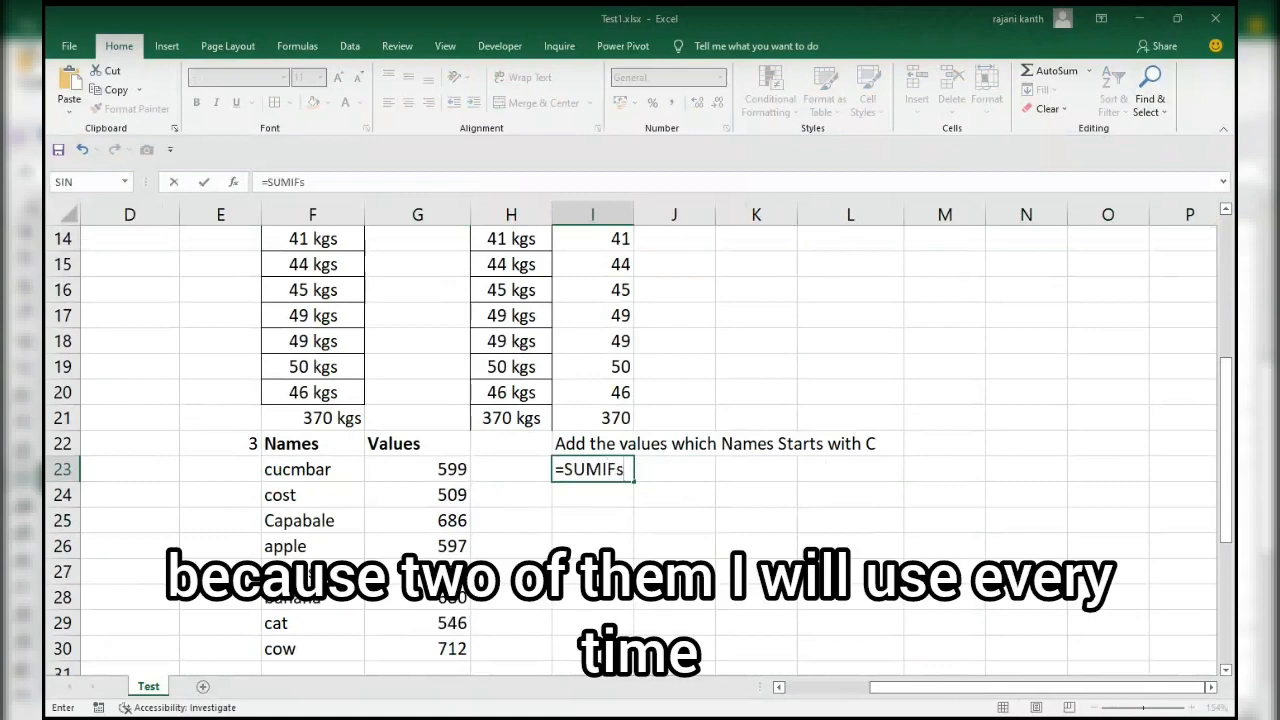
{"action": "key", "text": "Tab"}
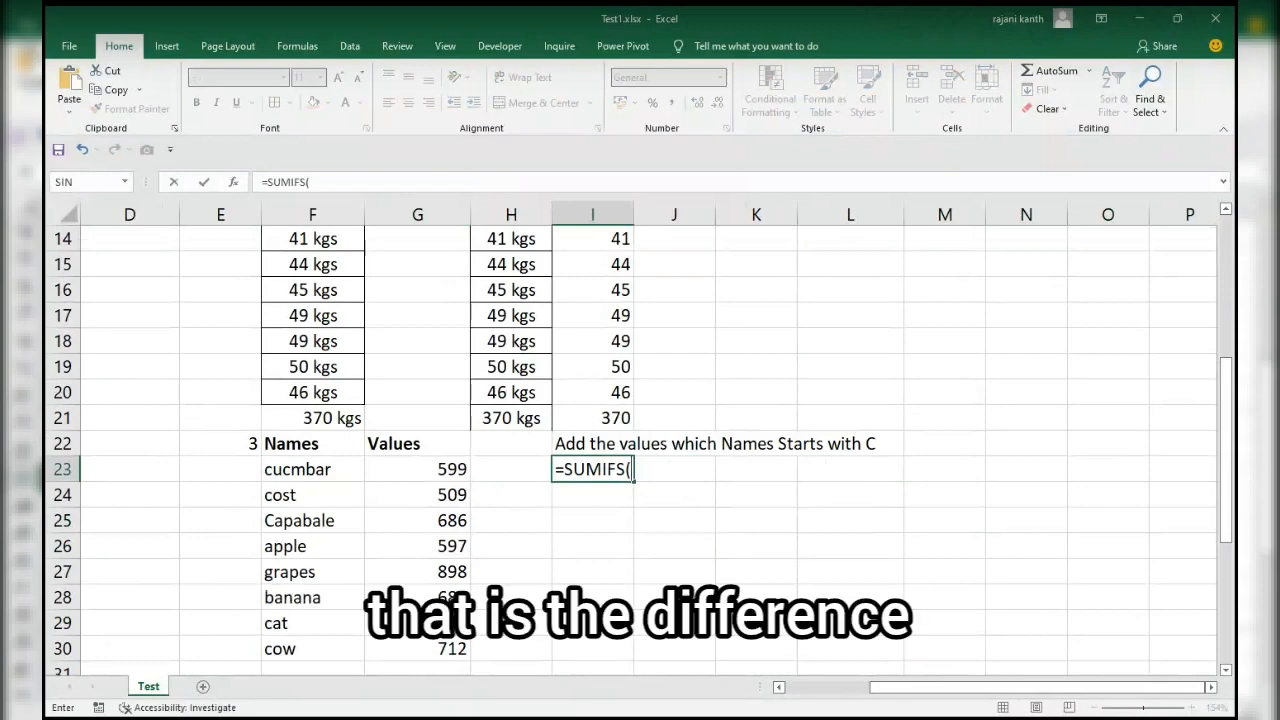
Use the values in G23:G30 as the sum range of the SUMIFS formula.
{"action": "key", "text": "Left"}
{"action": "key", "text": "Left"}
{"action": "key", "text": "Left"}
{"action": "key", "text": "Right"}
{"action": "key", "text": "ctrl+shift+Down"}
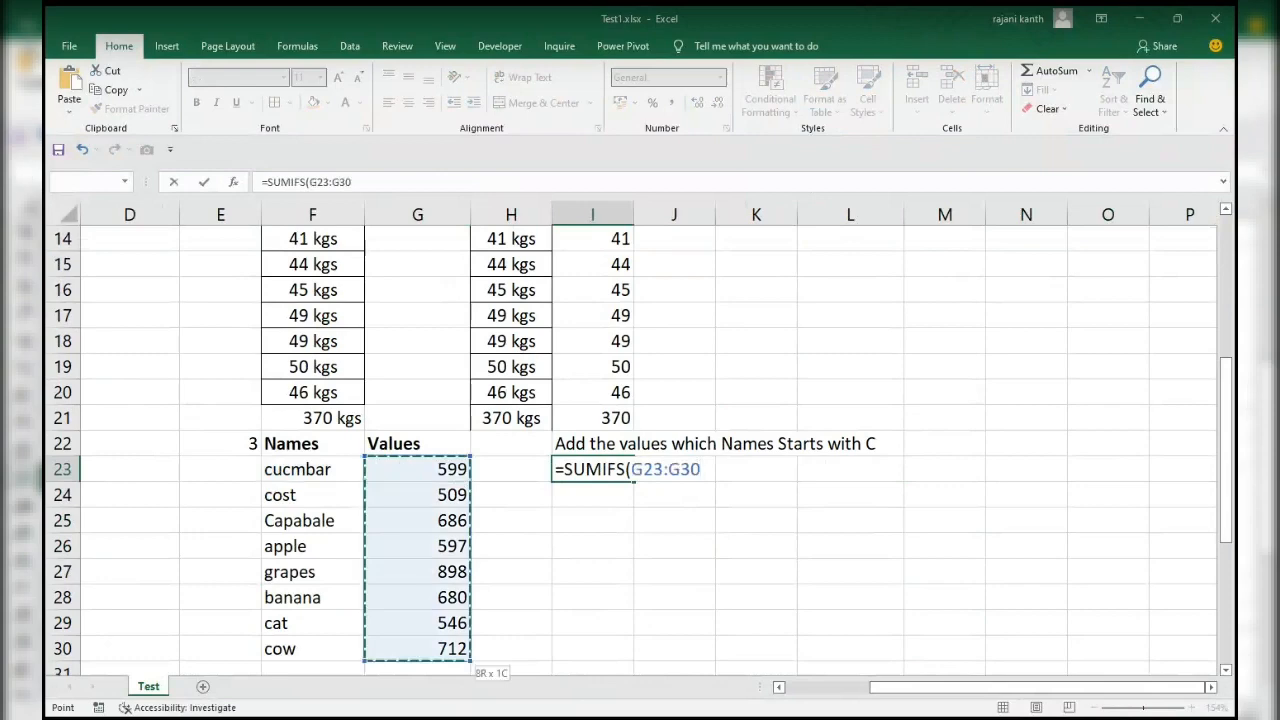
{"action": "type", "text": ","}
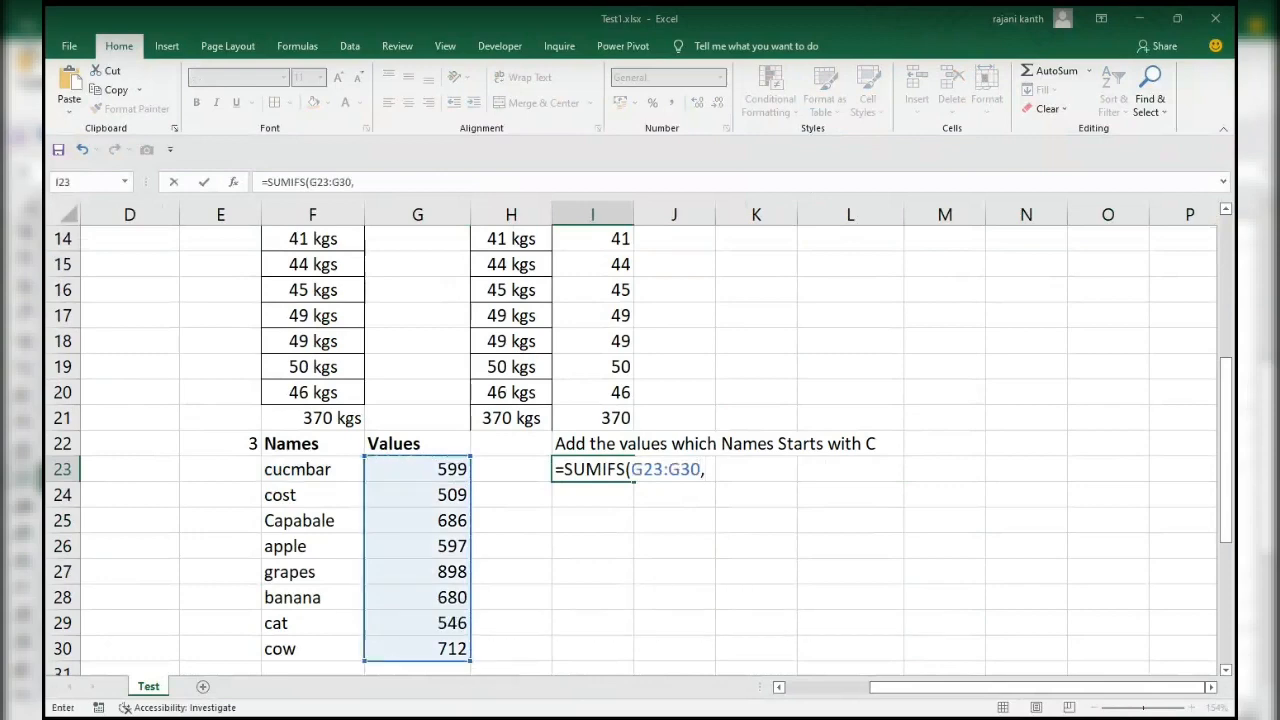
Add the names as the criteria range, locked as the absolute reference $F$23:$F$30.
{"action": "key", "text": "Left"}
{"action": "key", "text": "Left"}
{"action": "key", "text": "Left"}
{"action": "key", "text": "ctrl+shift+Down"}
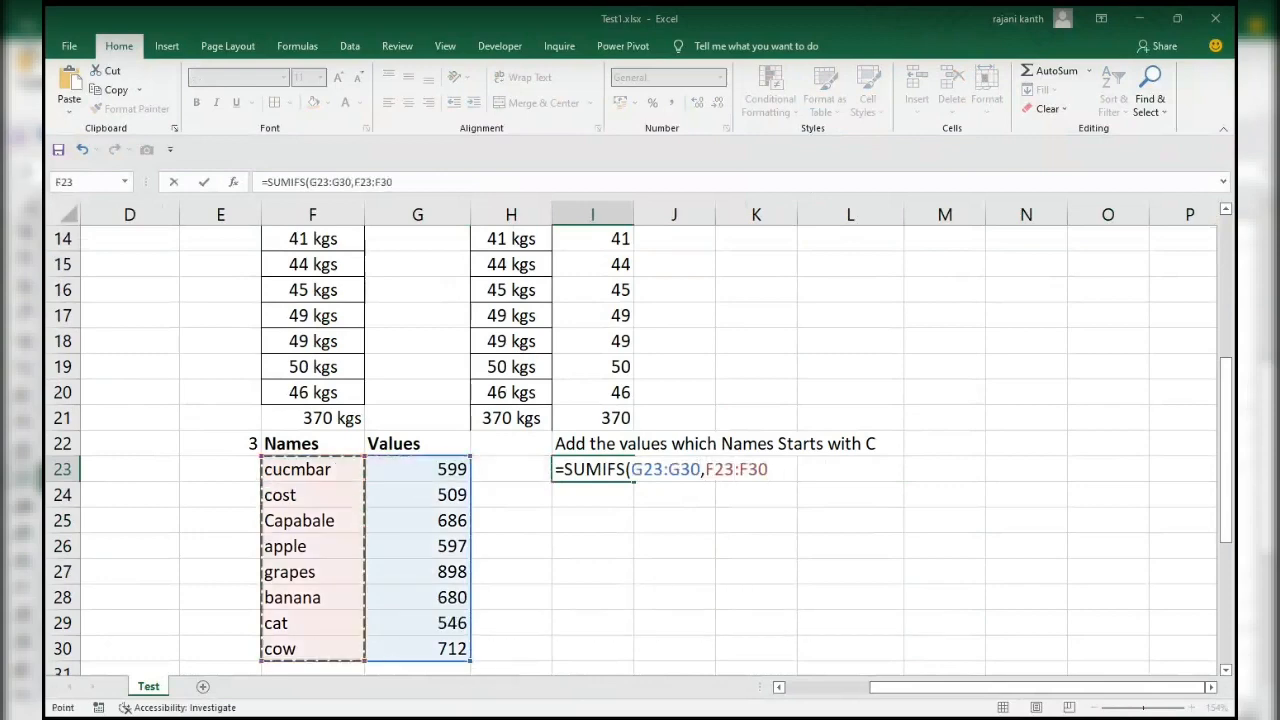
{"action": "key", "text": "F4"}
{"action": "type", "text": ","}
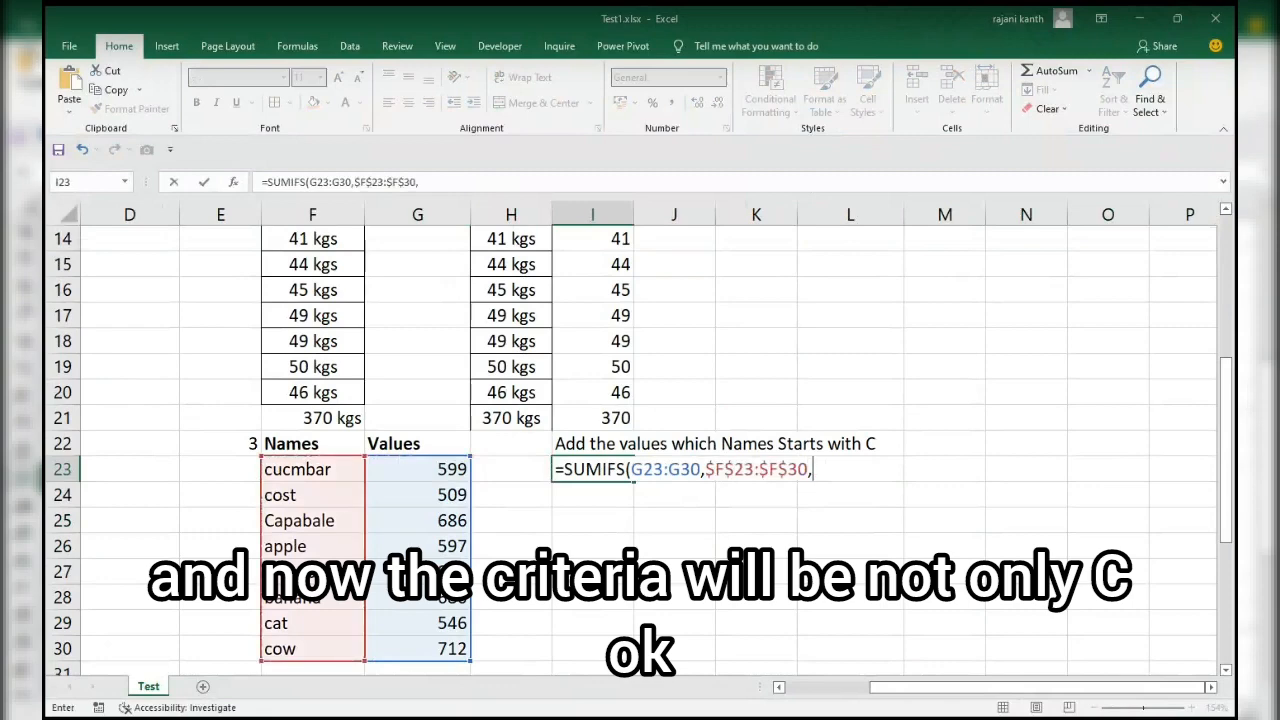
{"action": "type", "text": "\""}
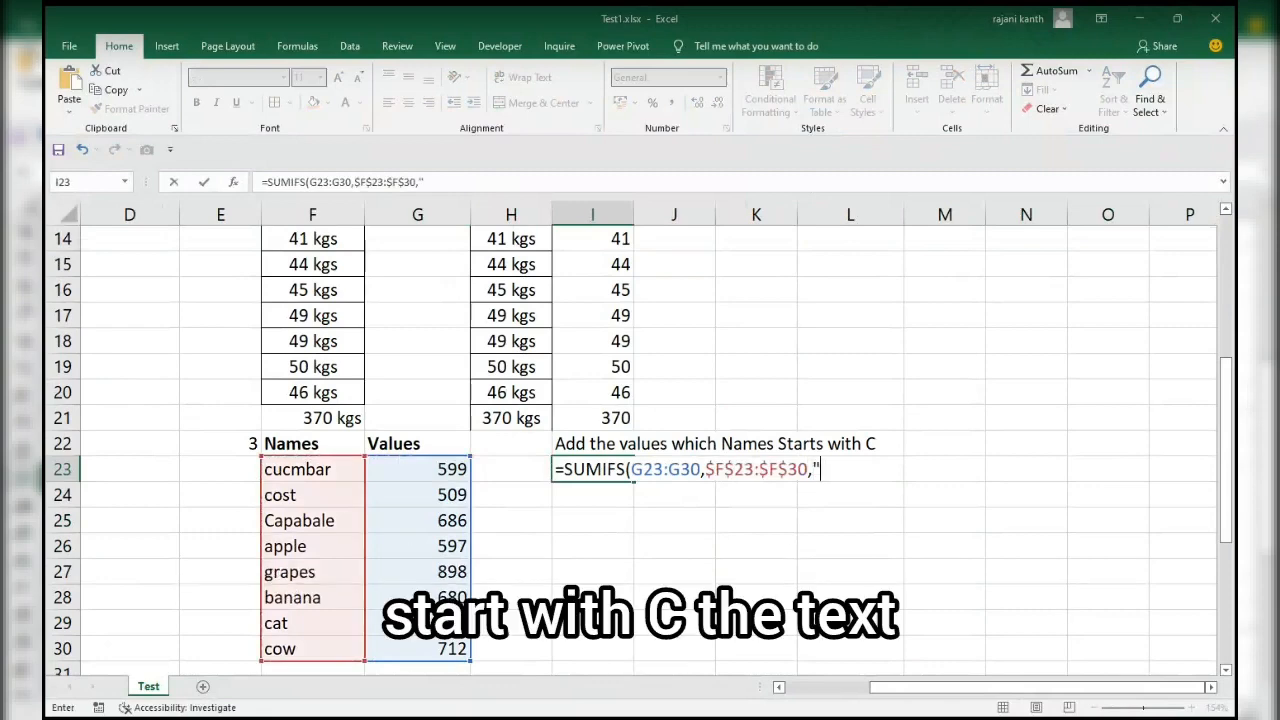
{"action": "type", "text": "*\""}
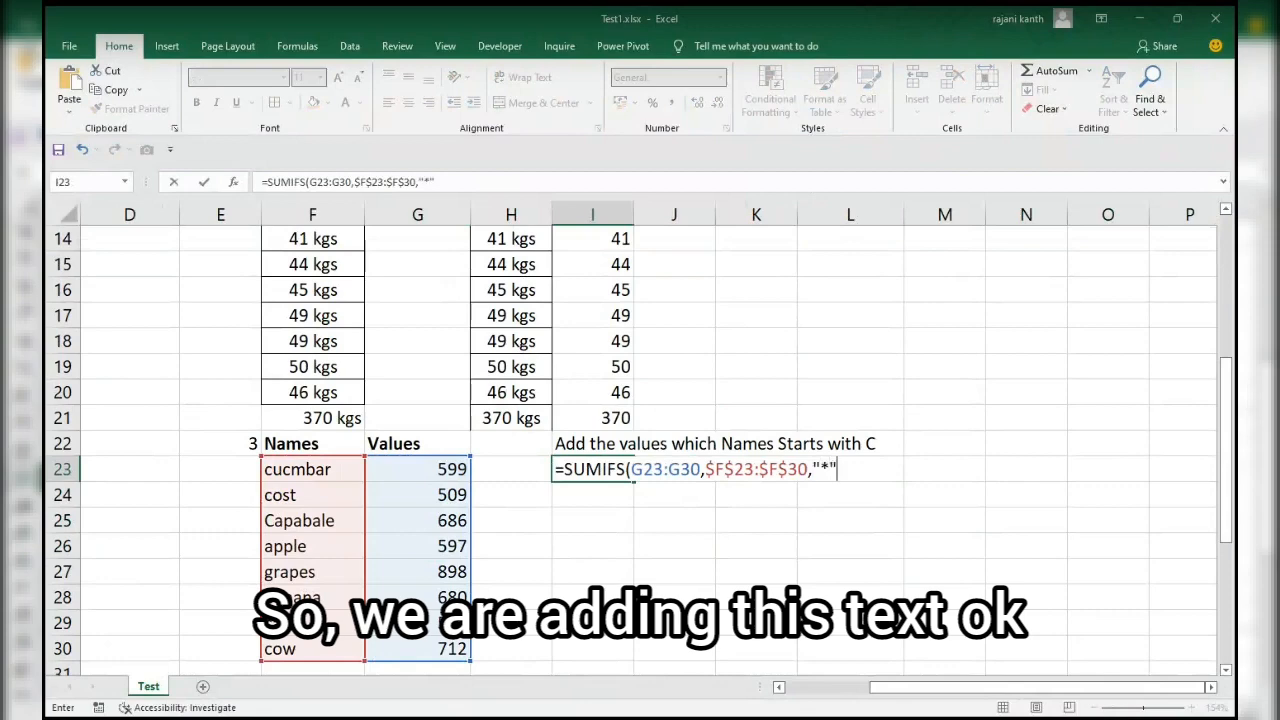
{"action": "key", "text": "BackSpace"}
{"action": "key", "text": "BackSpace"}
{"action": "key", "text": "BackSpace"}
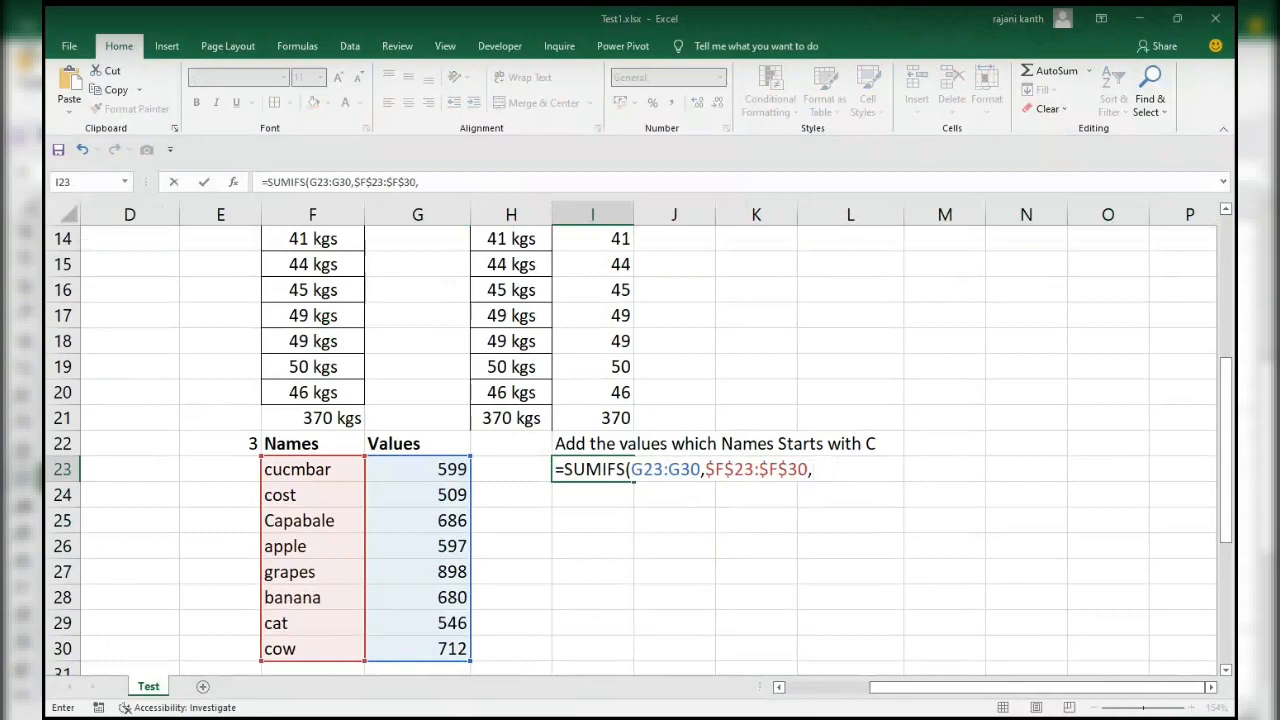
Set the criterion to "c*", close the parenthesis and complete the SUMIFS formula in I23.
{"action": "type", "text": "\"c*\")"}
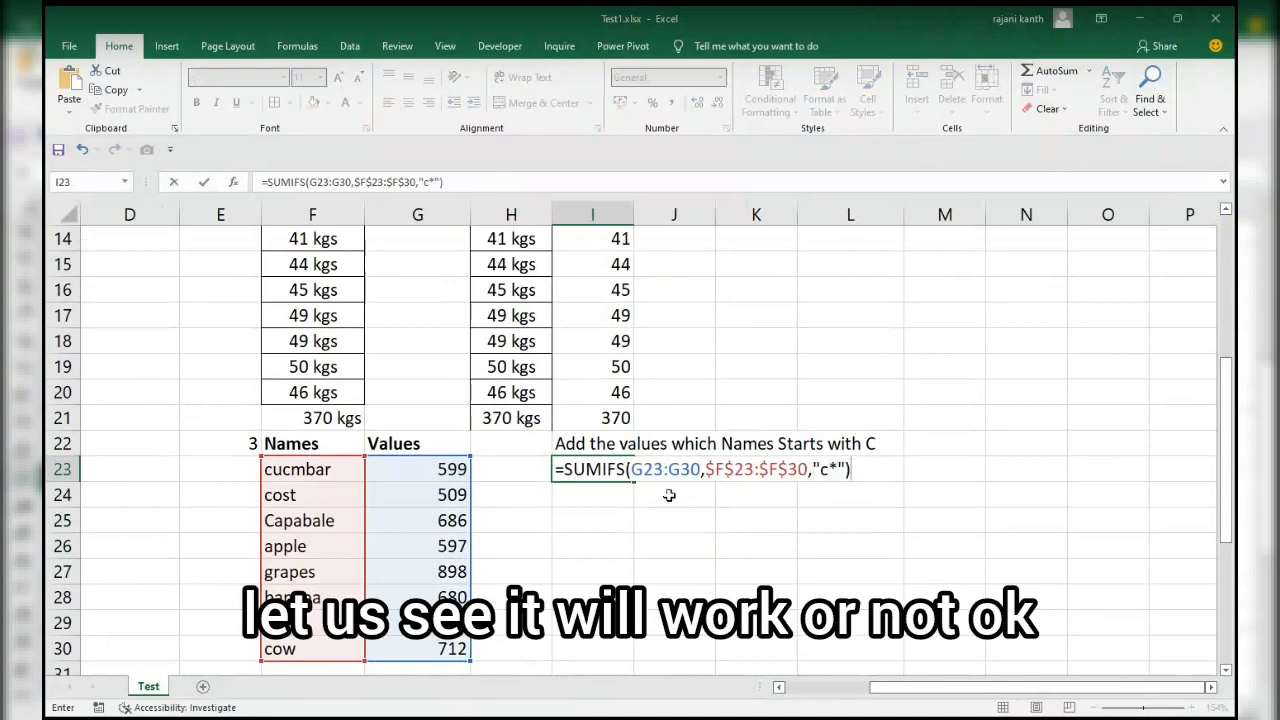
{"action": "key", "text": "ctrl+Return"}
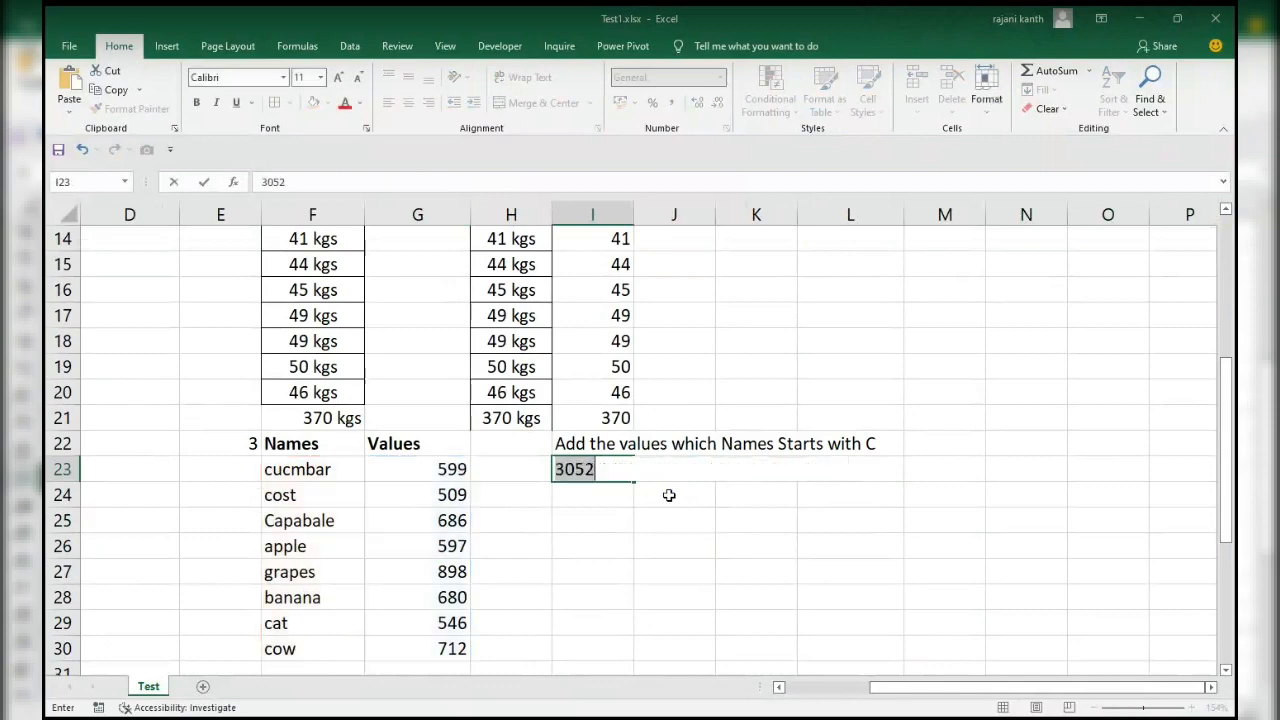
Inspect the "c*" criterion inside the SUMIFS formula in I23, leaving the formula as it is.
{"action": "key", "text": "F2"}
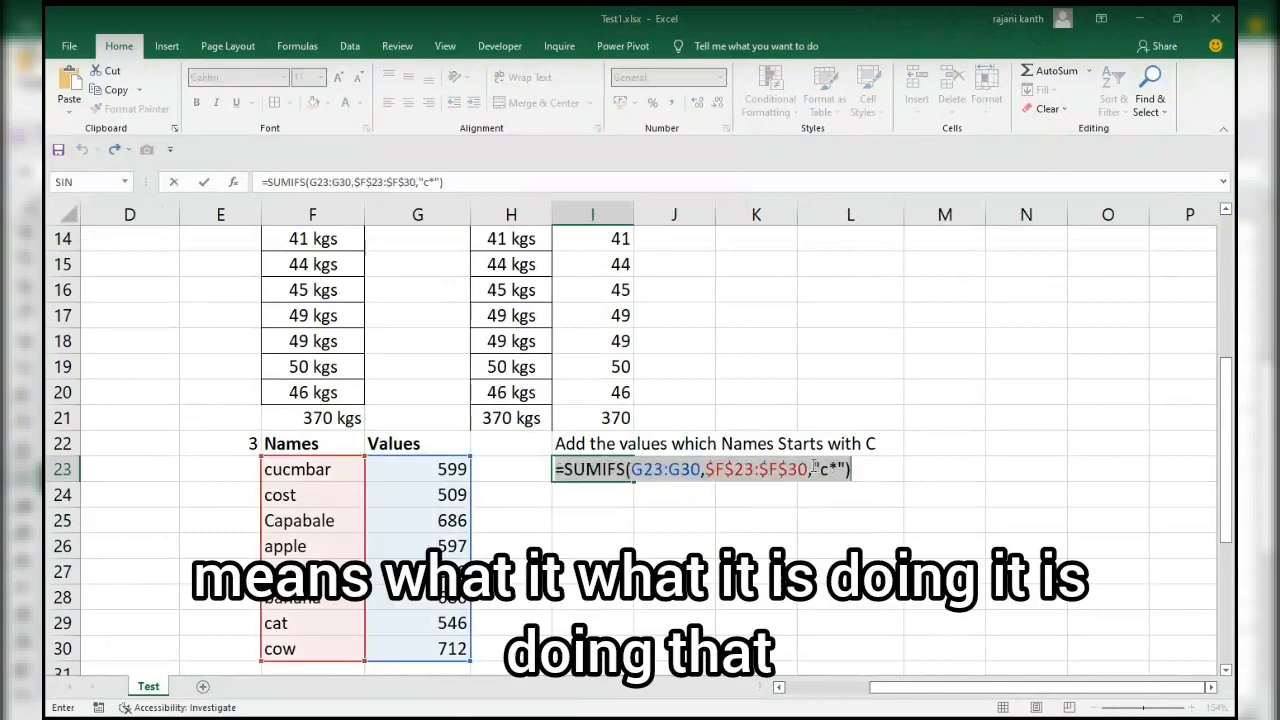
{"action": "left_click_drag", "start_coordinate": [814, 469], "coordinate": [838, 468]}
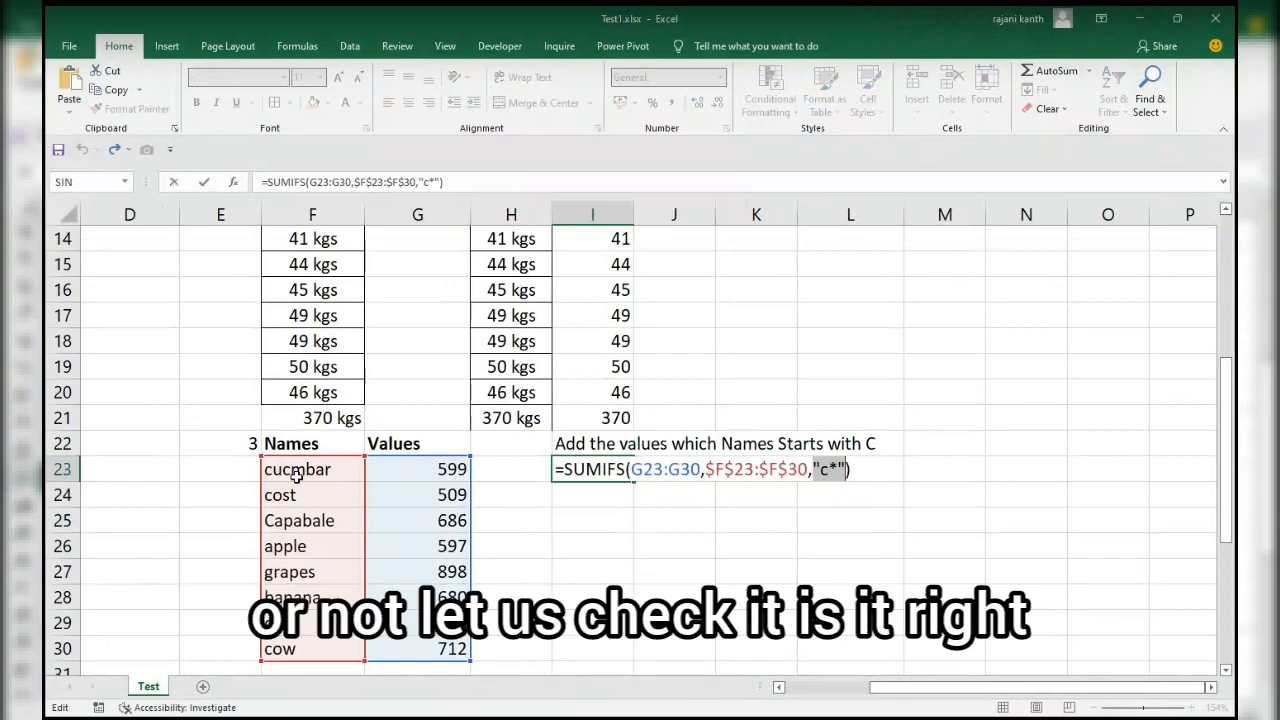
{"action": "key", "text": "ctrl+Return"}
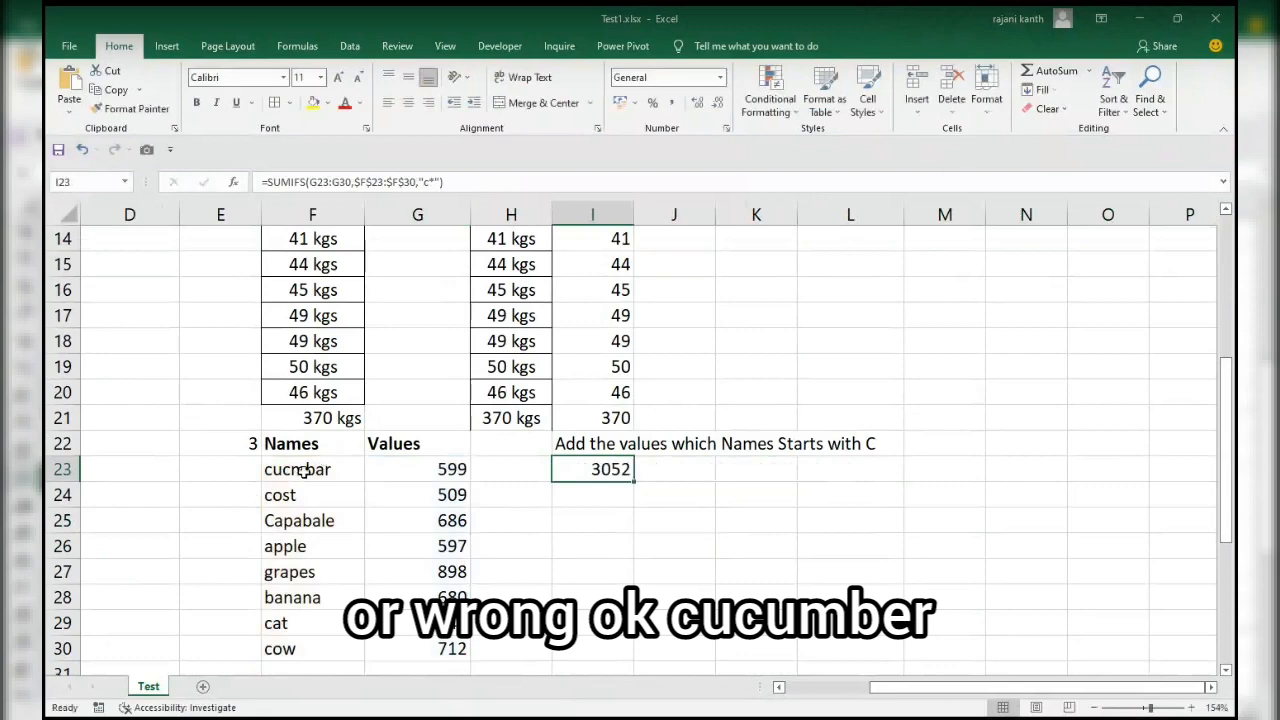
Select together the values in G23:G25 and G29:G30 whose names start with C to check their sum against I23.
{"action": "left_click", "coordinate": [303, 473]}
{"action": "left_click", "coordinate": [437, 473]}
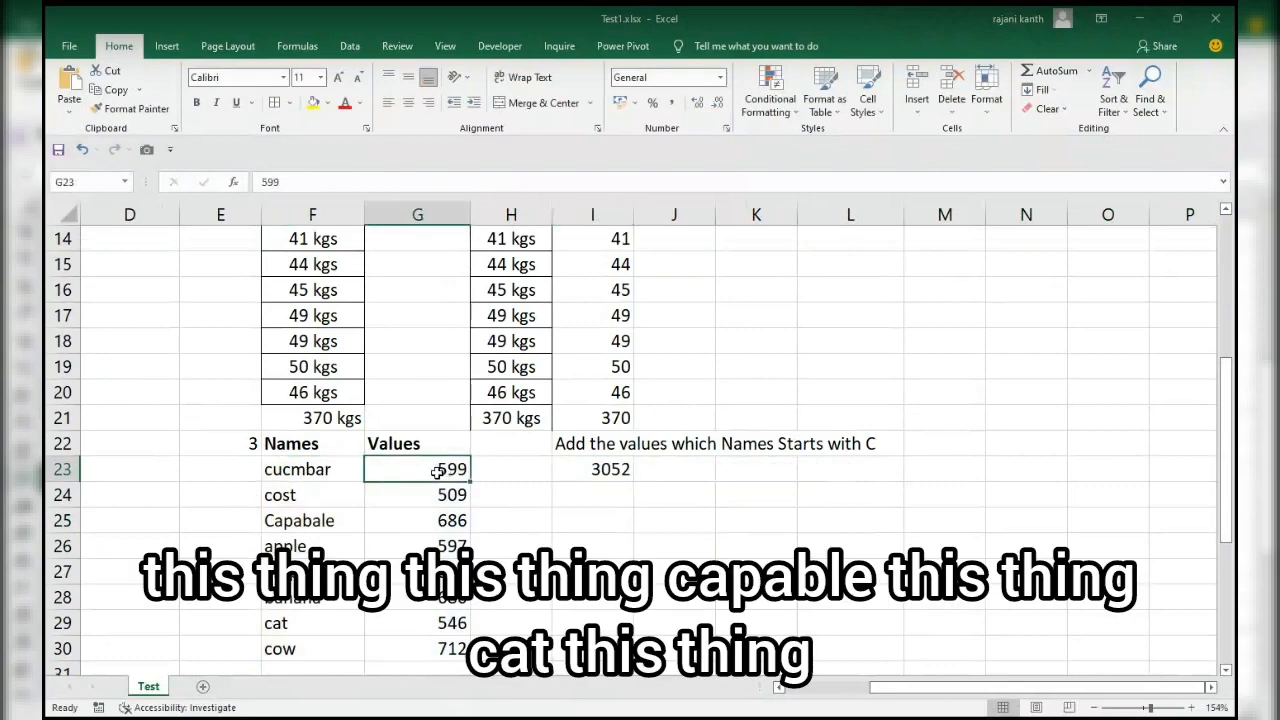
{"action": "left_click", "coordinate": [440, 500], "text": "ctrl"}
{"action": "left_click", "coordinate": [437, 522], "text": "ctrl"}
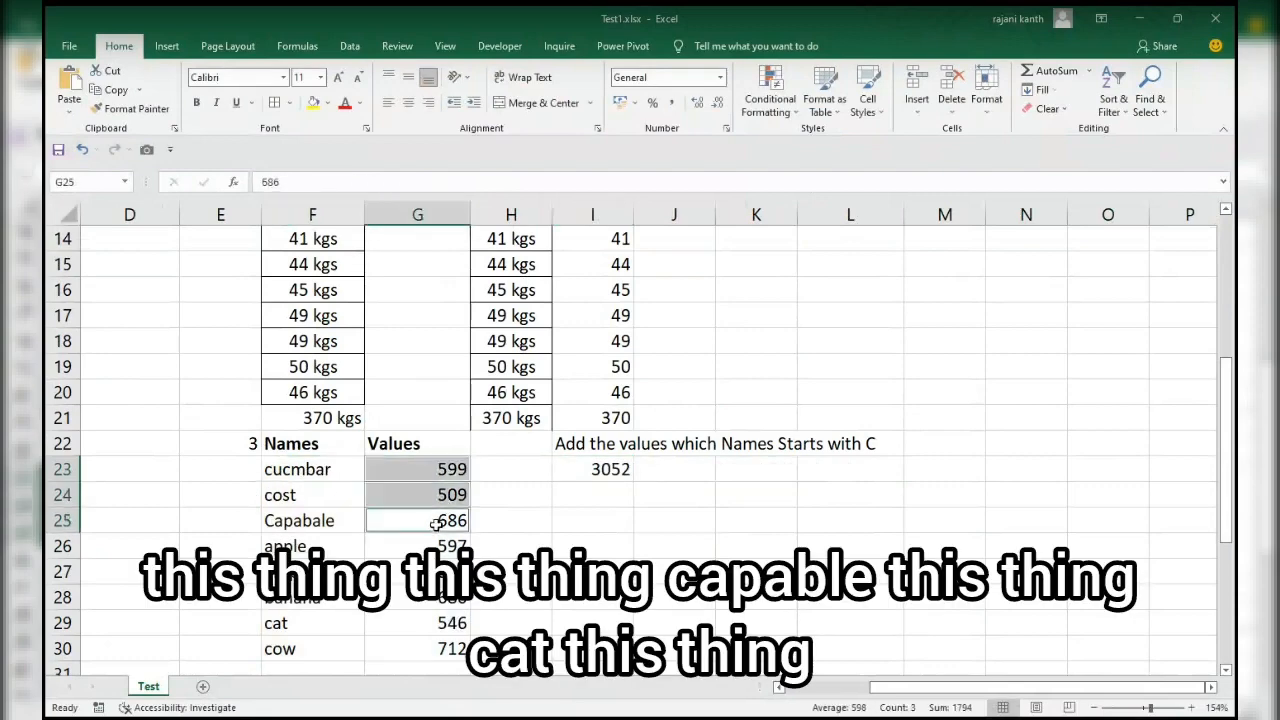
{"action": "left_click", "coordinate": [446, 622], "text": "ctrl"}
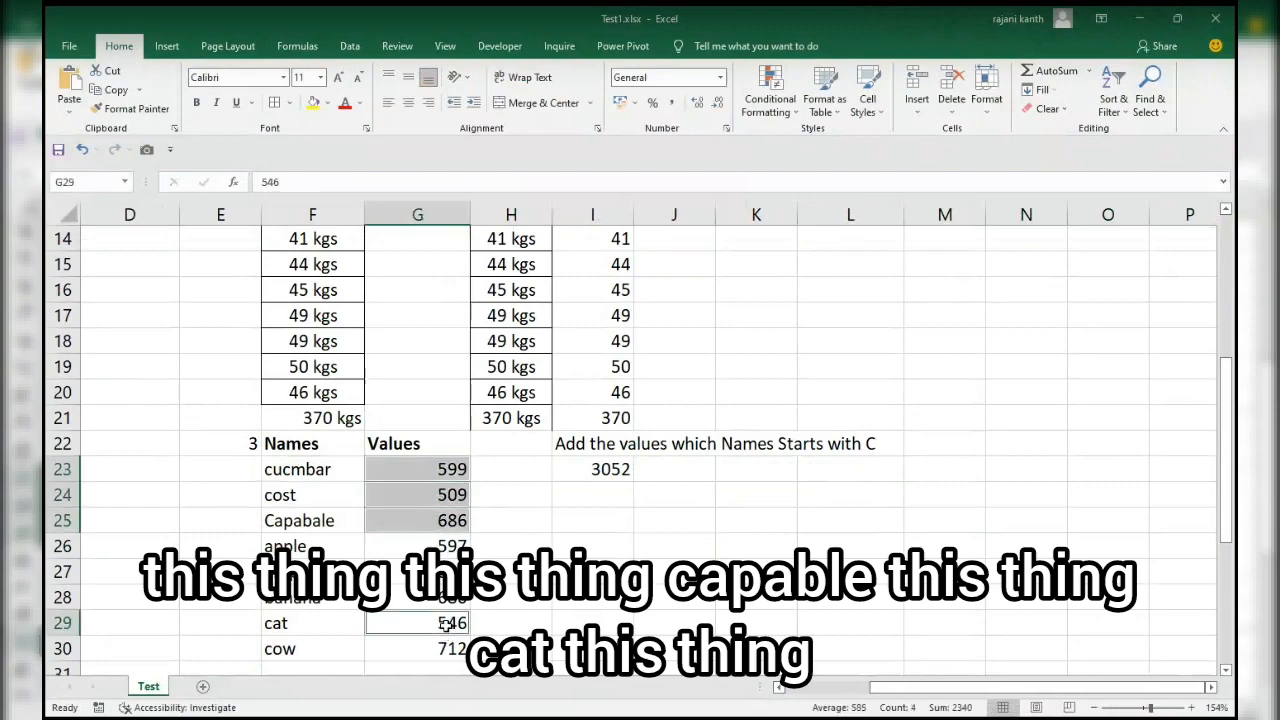
{"action": "left_click", "coordinate": [448, 649], "text": "ctrl"}
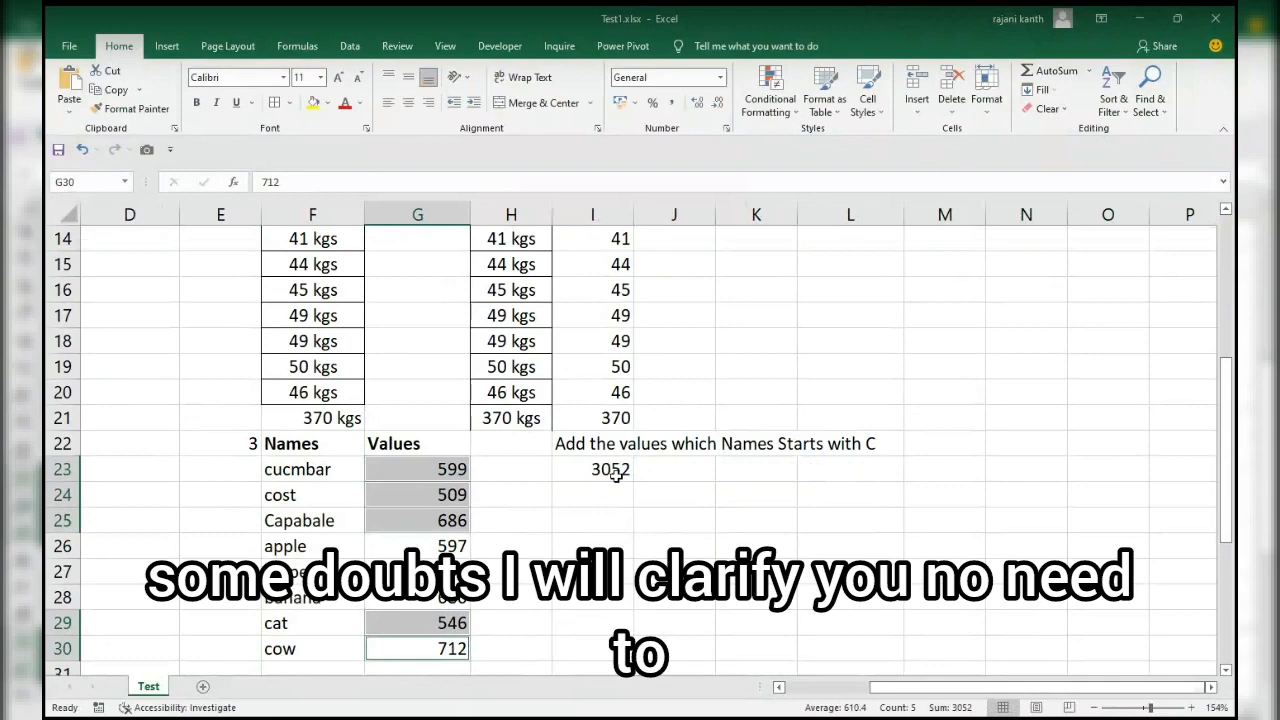
Go to the fourth exercise and select the empty cell I34 below its COUNT OF task.
{"action": "left_click_drag", "start_coordinate": [1226, 418], "coordinate": [1236, 497]}
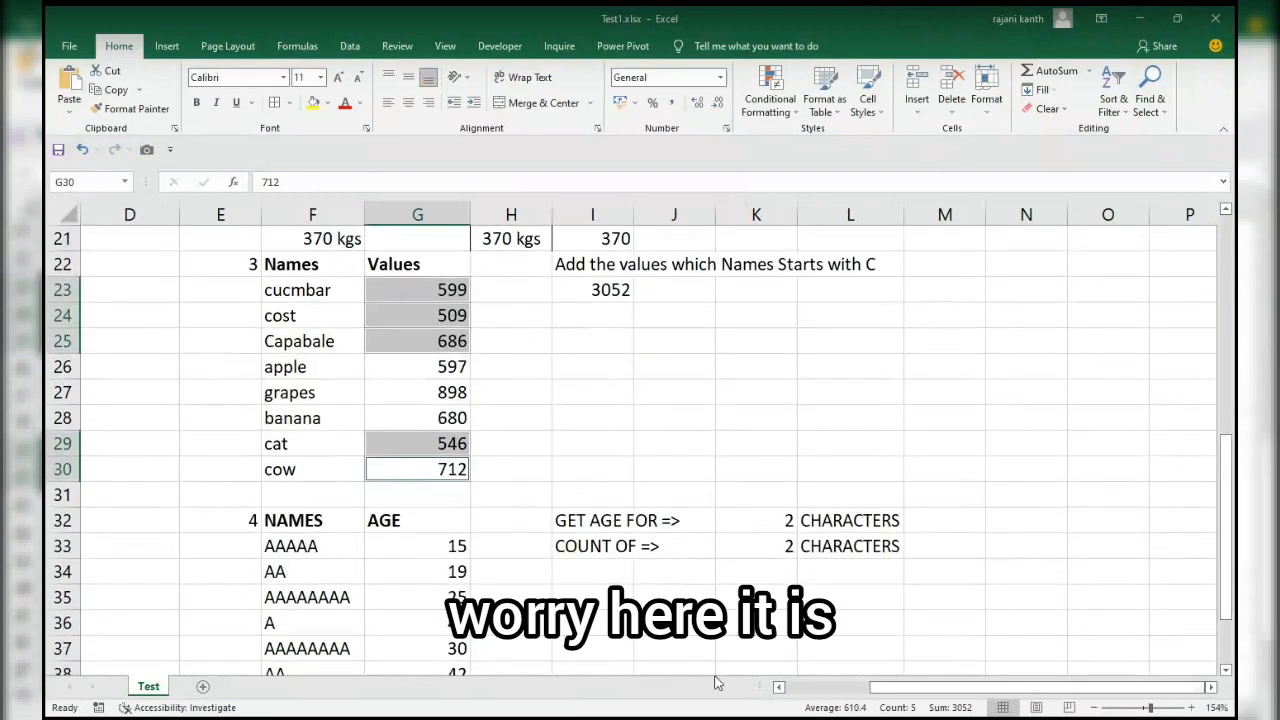
{"action": "left_click", "coordinate": [606, 573]}
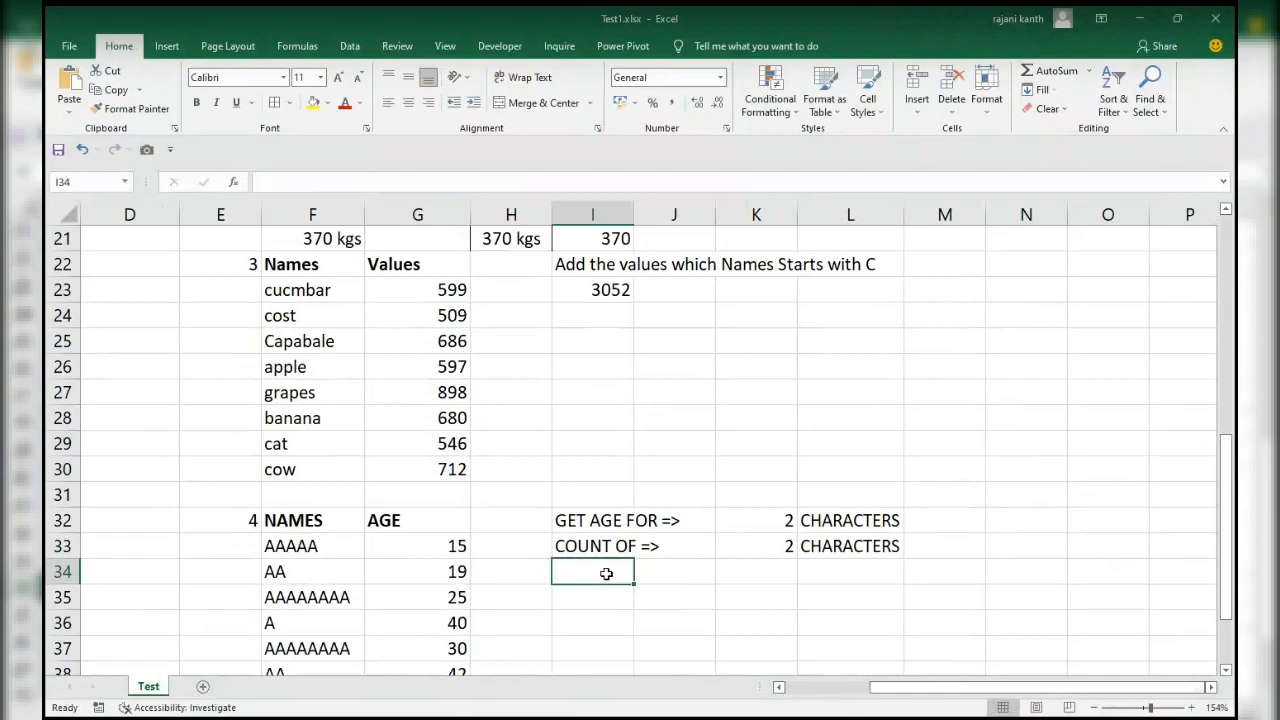
Enter =VLOOKUP("??",F33:G41,2,0) in I34 to get the two-character name's age, and select F34:G34 to compare.
{"action": "type", "text": "=vl"}
{"action": "key", "text": "Tab"}
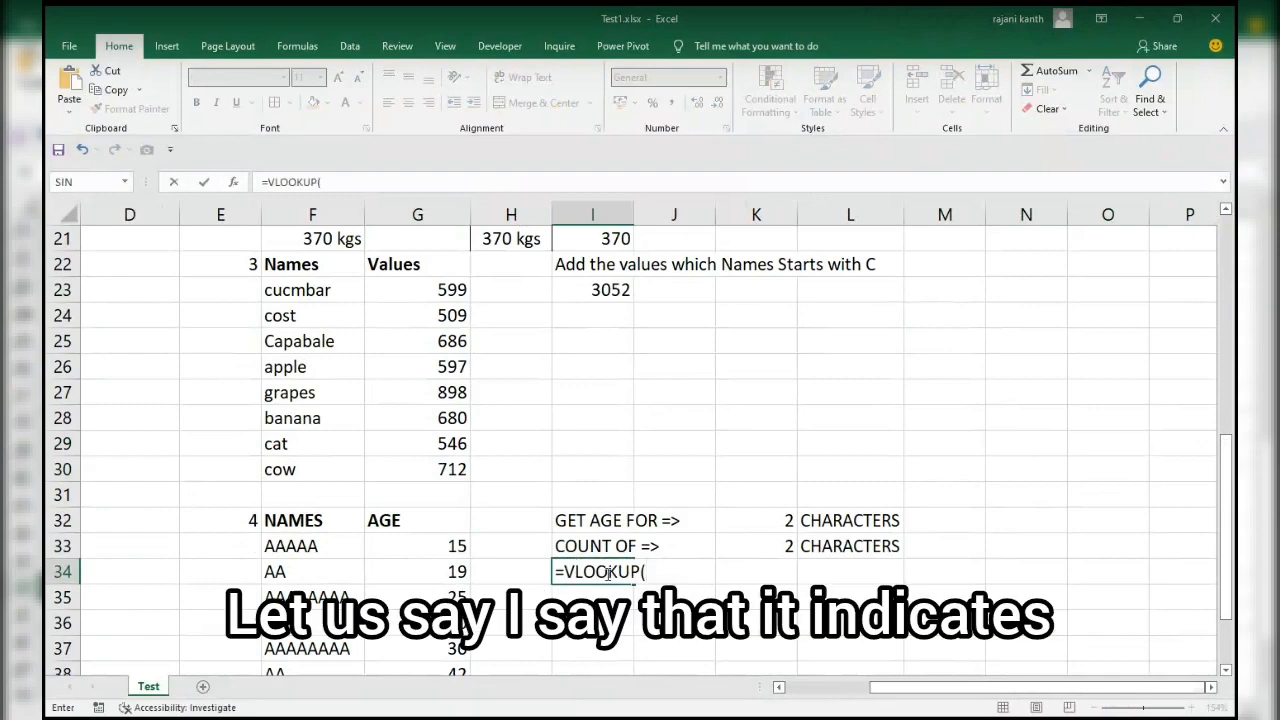
{"action": "type", "text": "\""}
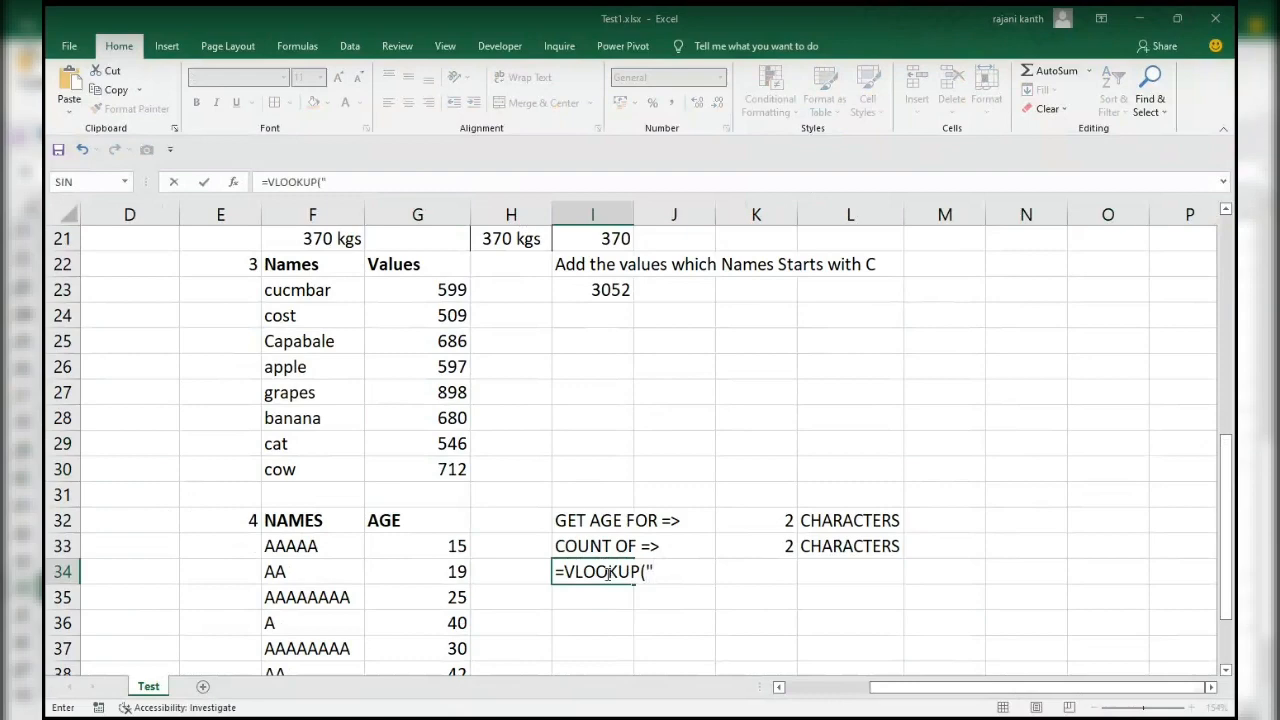
{"action": "type", "text": "??\","}
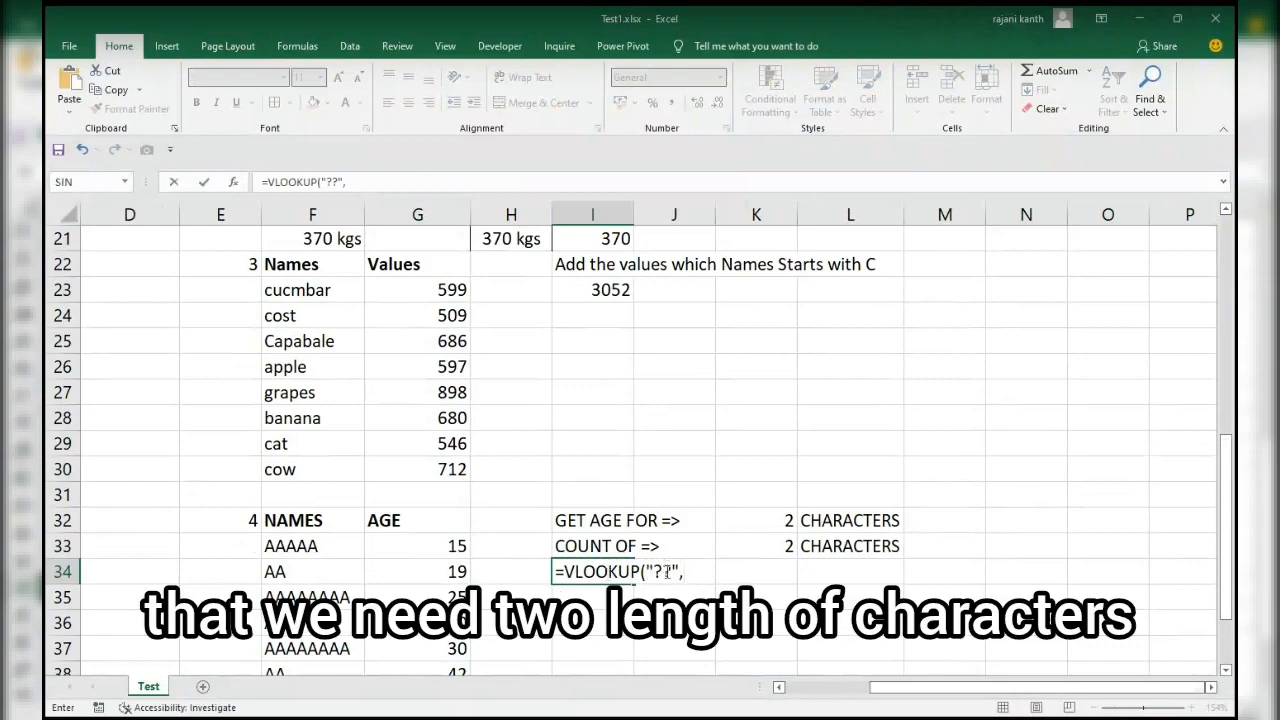
{"action": "left_click_drag", "start_coordinate": [262, 548], "coordinate": [425, 622]}
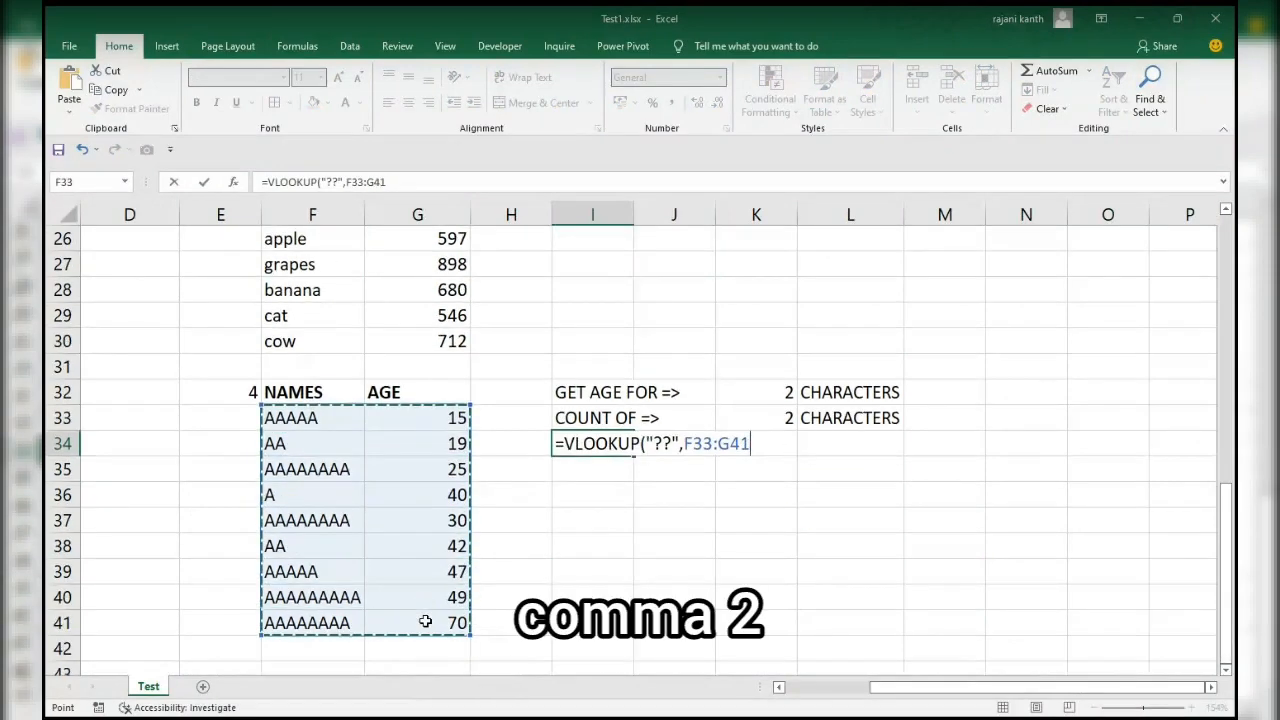
{"action": "type", "text": ",2"}
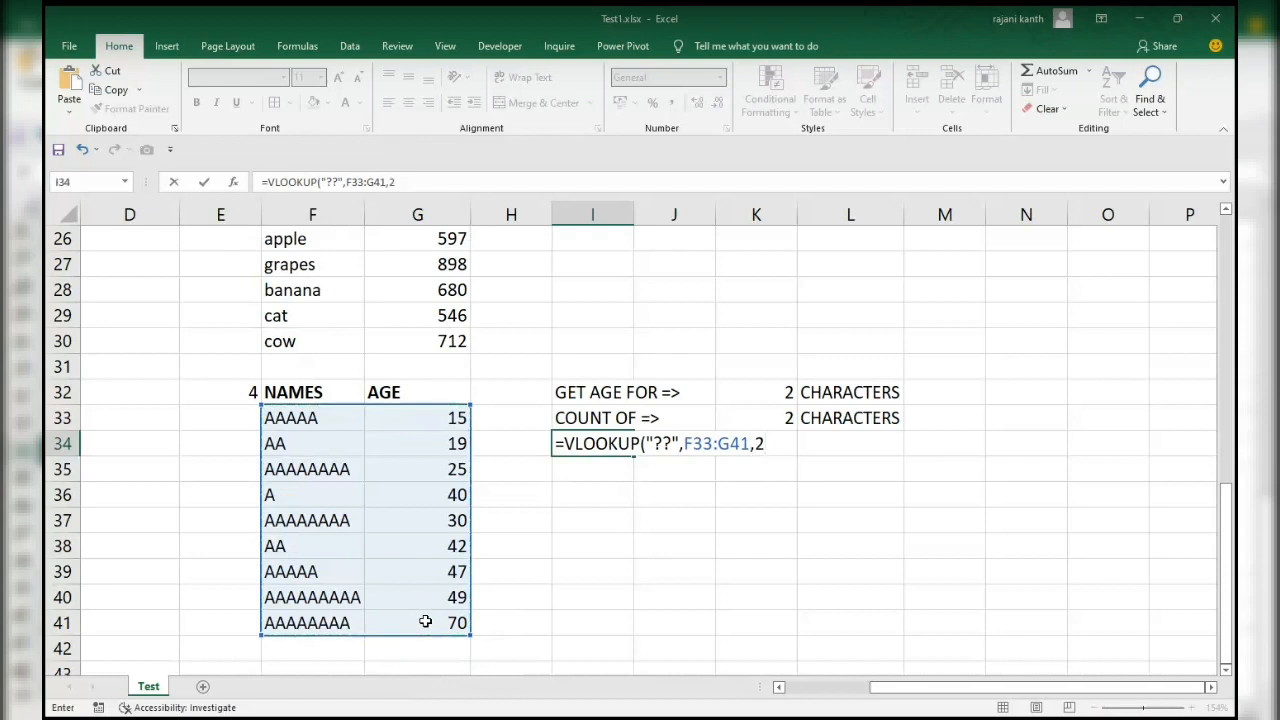
{"action": "type", "text": ",0)"}
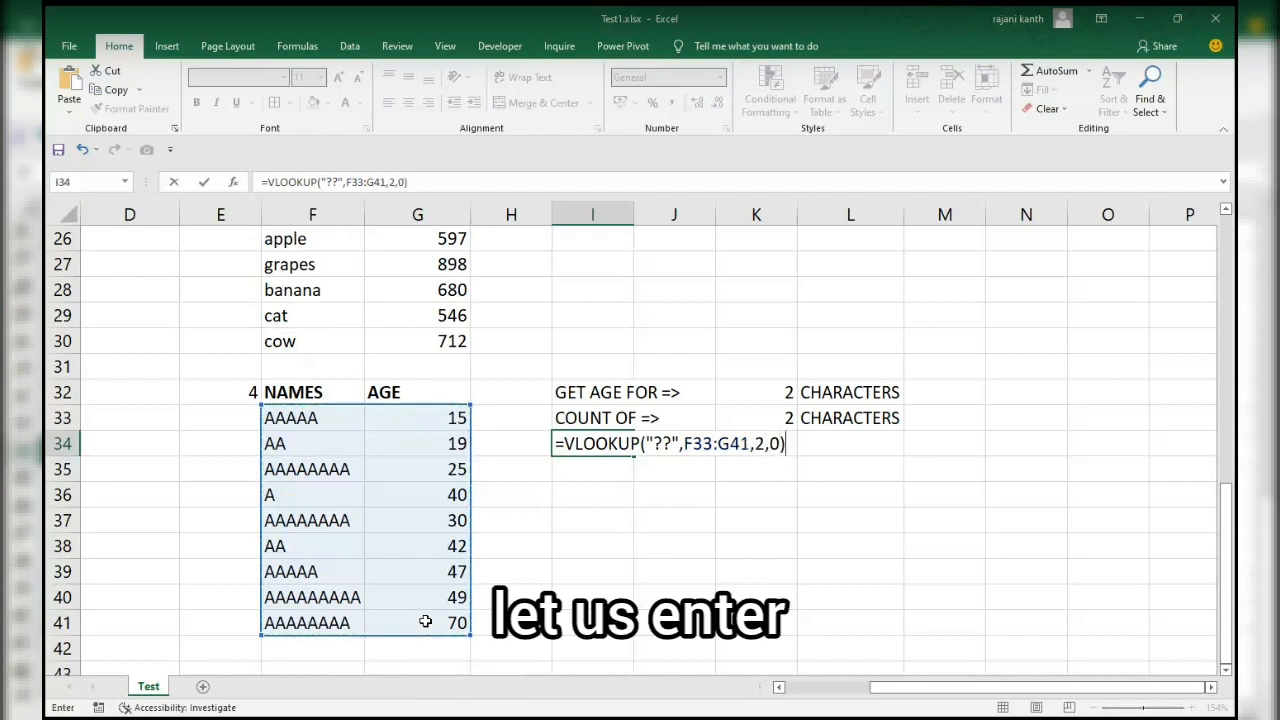
{"action": "key", "text": "ctrl+Return"}
{"action": "left_click_drag", "start_coordinate": [285, 445], "coordinate": [445, 440]}
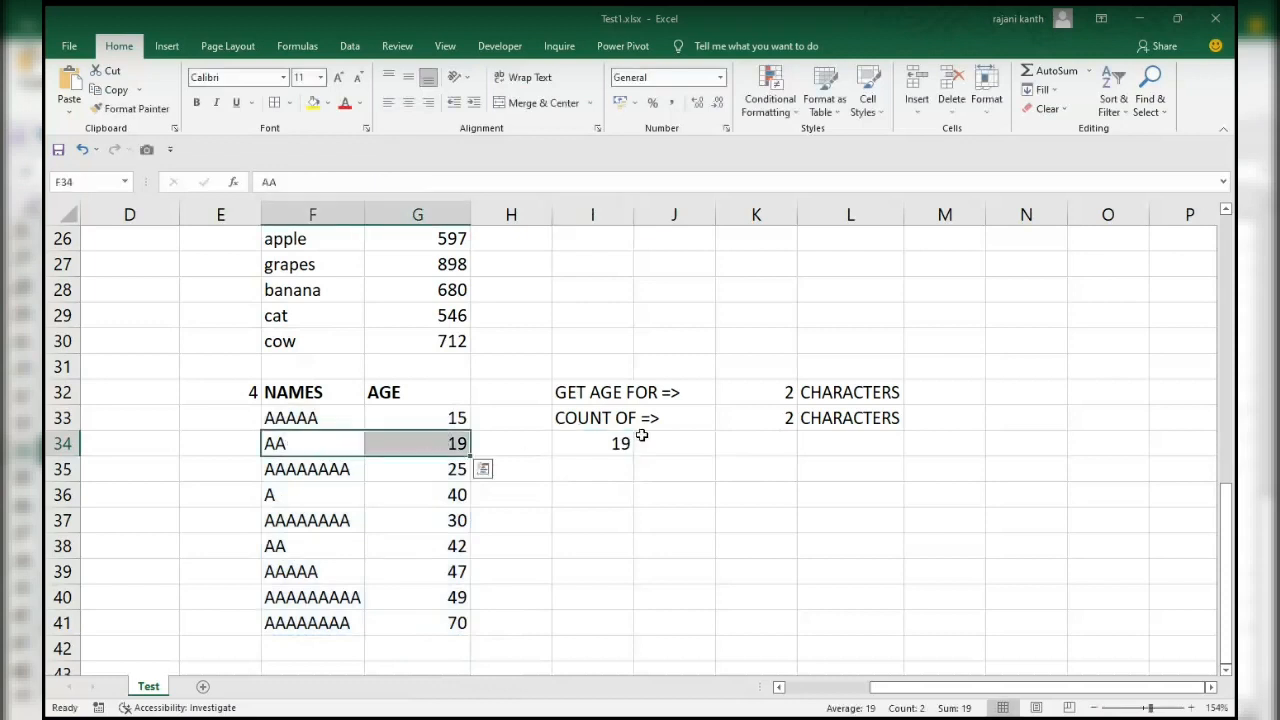
Change the VLOOKUP lookup value in I34 to "?" for one-character names and select F36:G36 to compare.
{"action": "left_click", "coordinate": [605, 441]}
{"action": "double_click", "coordinate": [605, 441]}
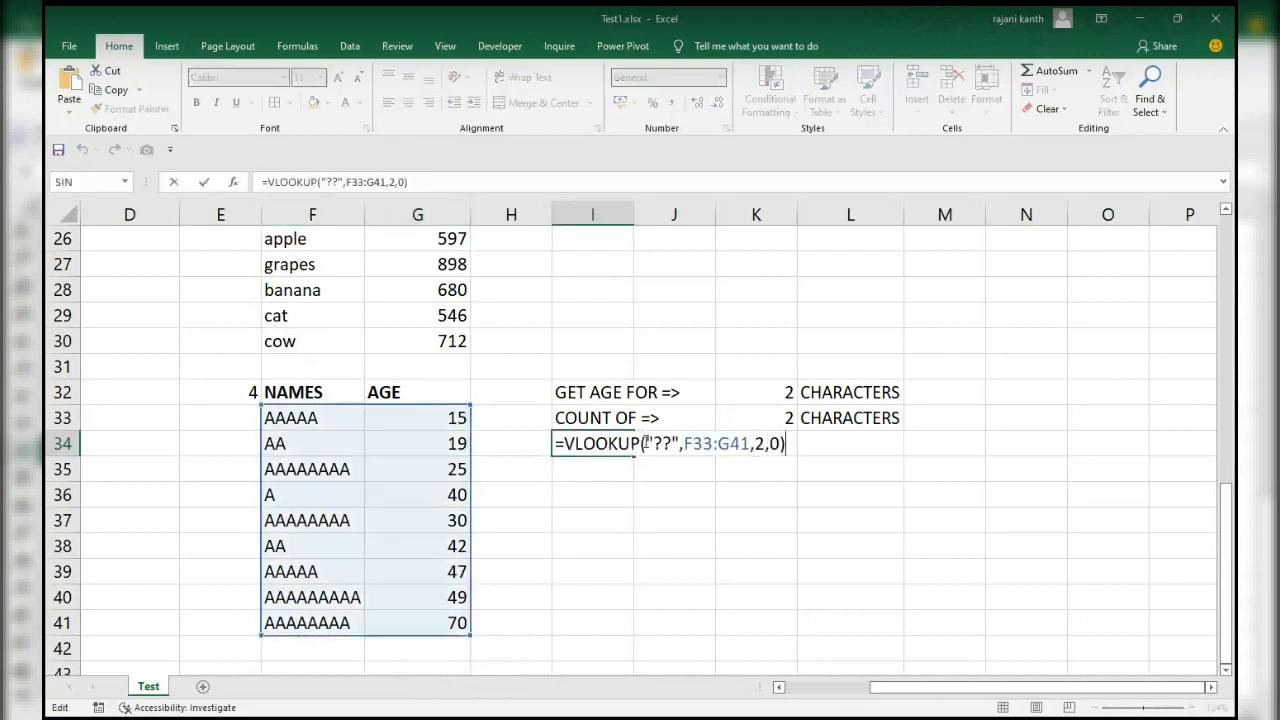
{"action": "left_click", "coordinate": [672, 439]}
{"action": "key", "text": "BackSpace"}
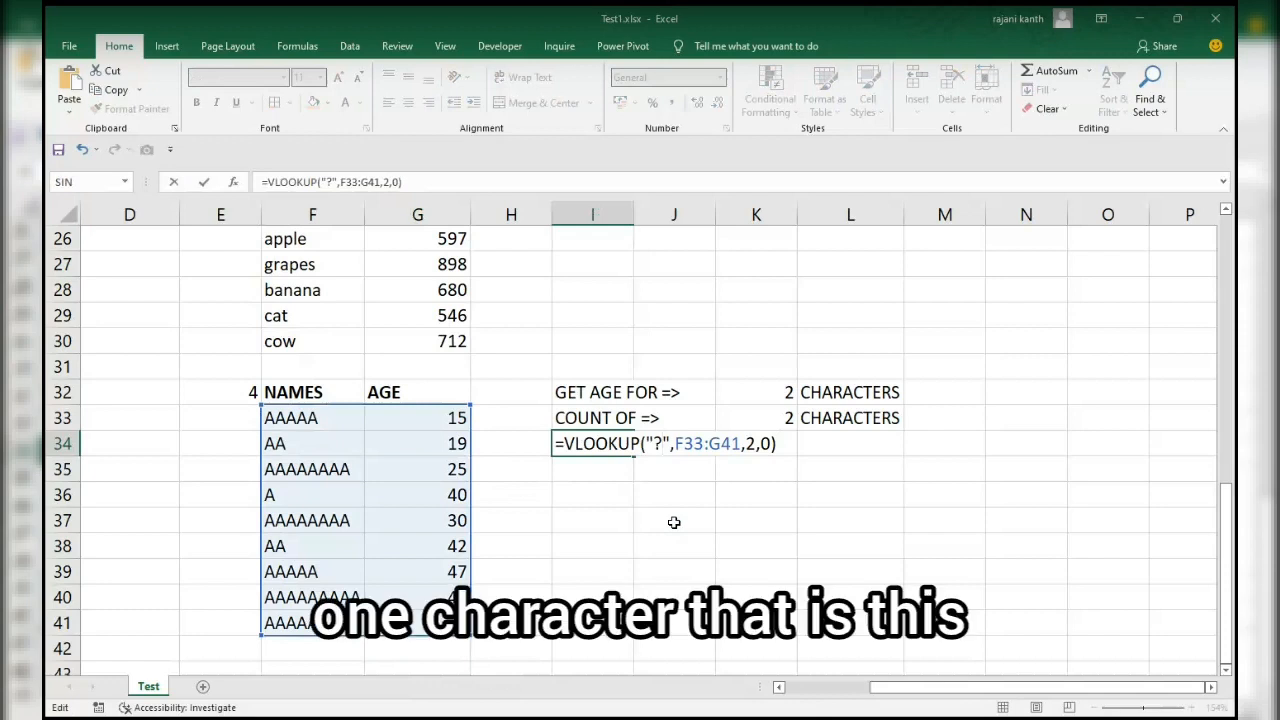
{"action": "key", "text": "Return"}
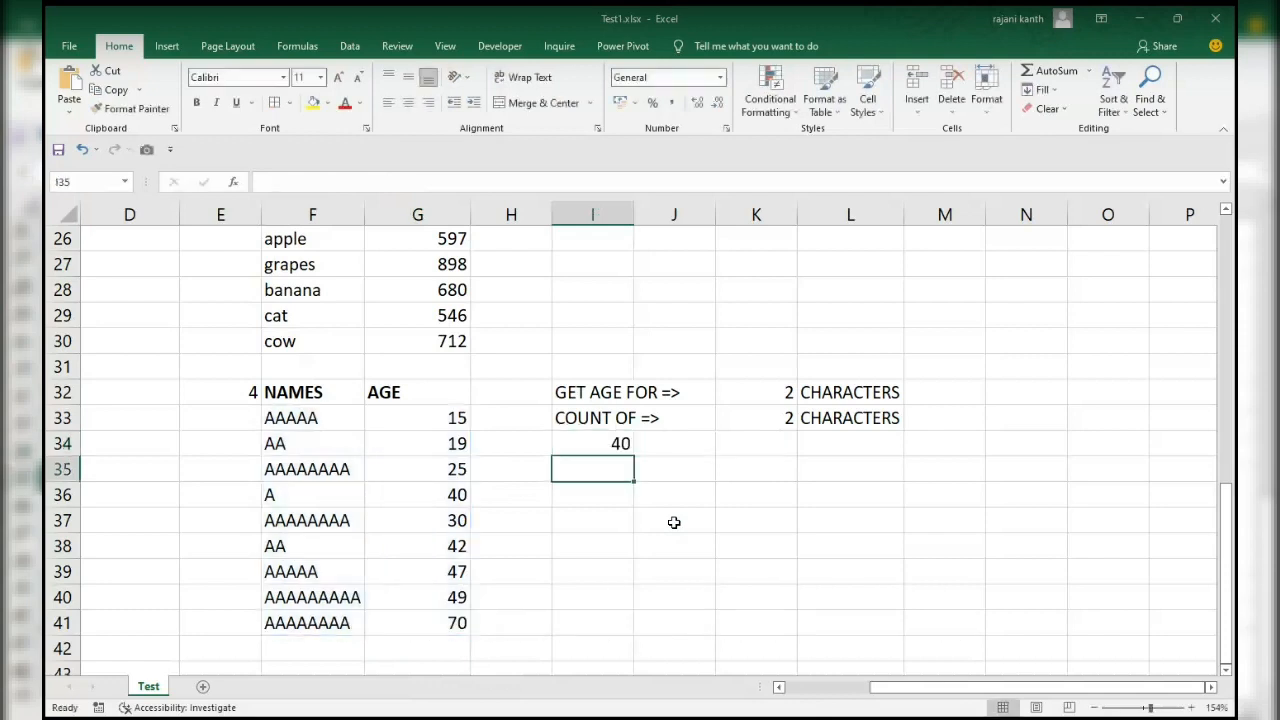
{"action": "left_click_drag", "start_coordinate": [280, 494], "coordinate": [462, 494]}
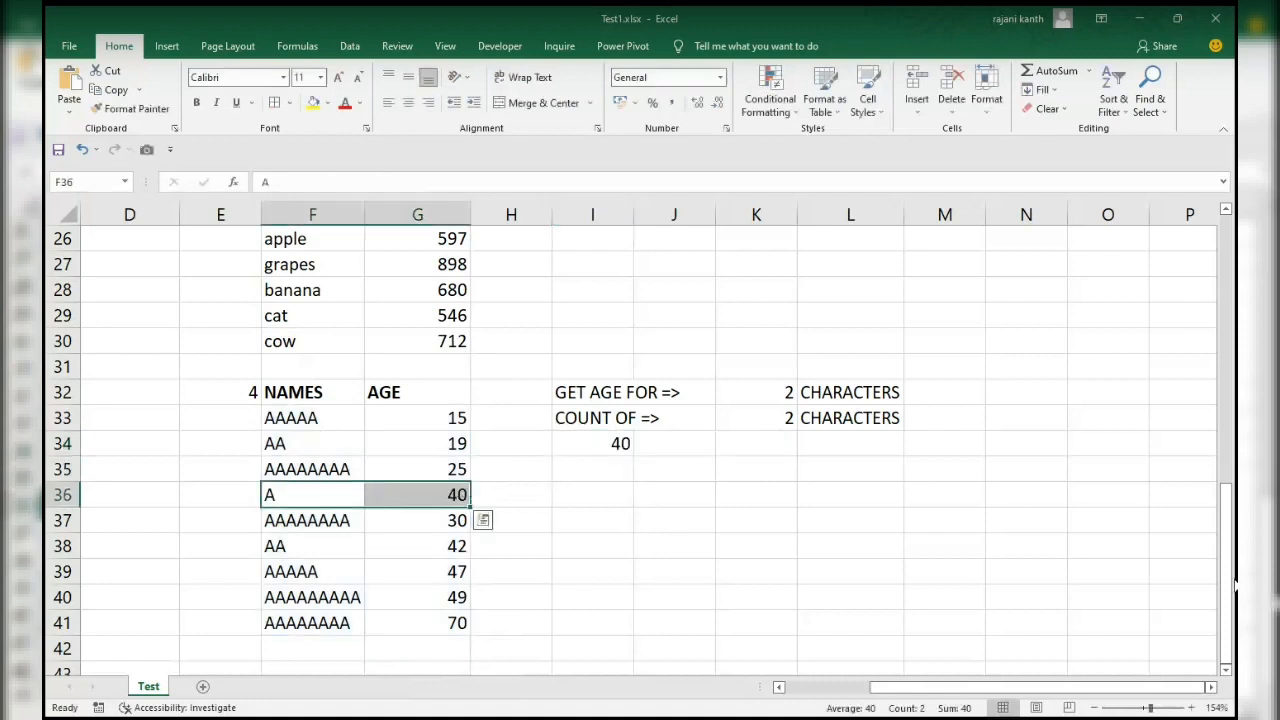
Enter 2 in cell K34, on the same row as the VLOOKUP formula, as a trial character length.
{"action": "left_click", "coordinate": [597, 444]}
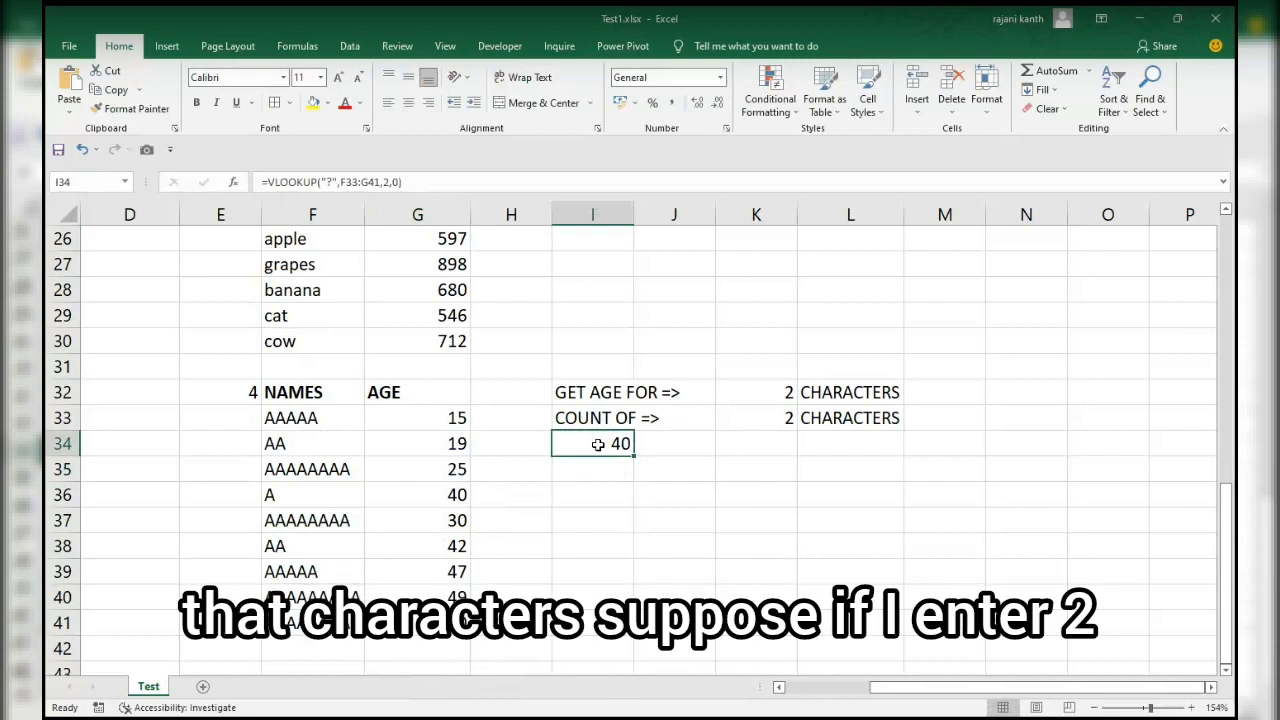
{"action": "key", "text": "Right"}
{"action": "key", "text": "Right"}
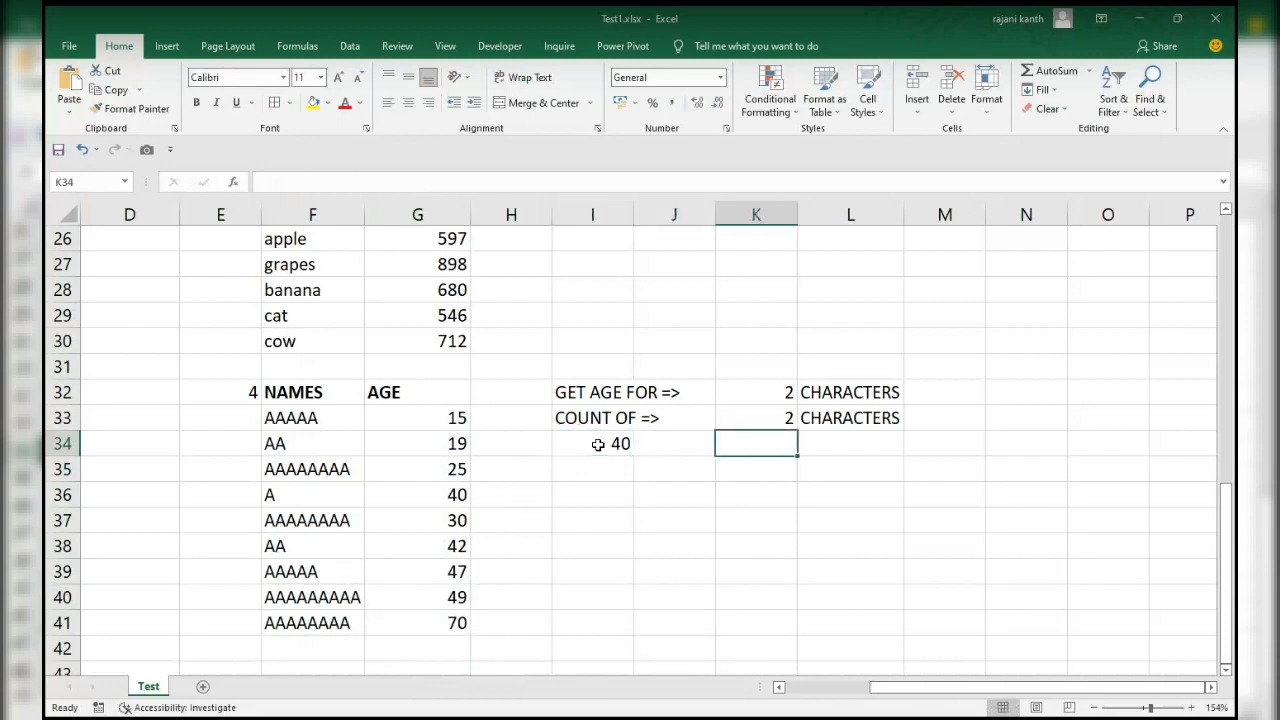
{"action": "type", "text": "2"}
{"action": "key", "text": "Left"}
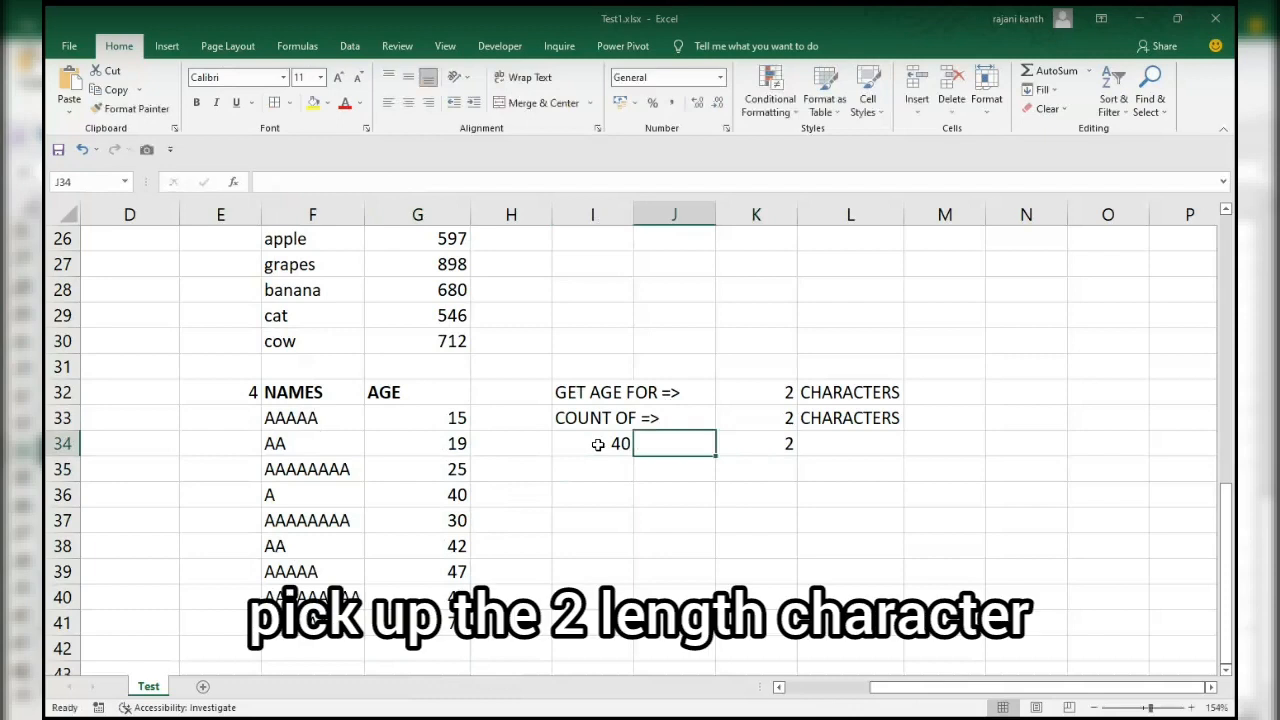
Replace the trial character length in K34 with 3 and return to the VLOOKUP cell I34.
{"action": "key", "text": "Left"}
{"action": "key", "text": "Right"}
{"action": "key", "text": "Right"}
{"action": "type", "text": "3"}
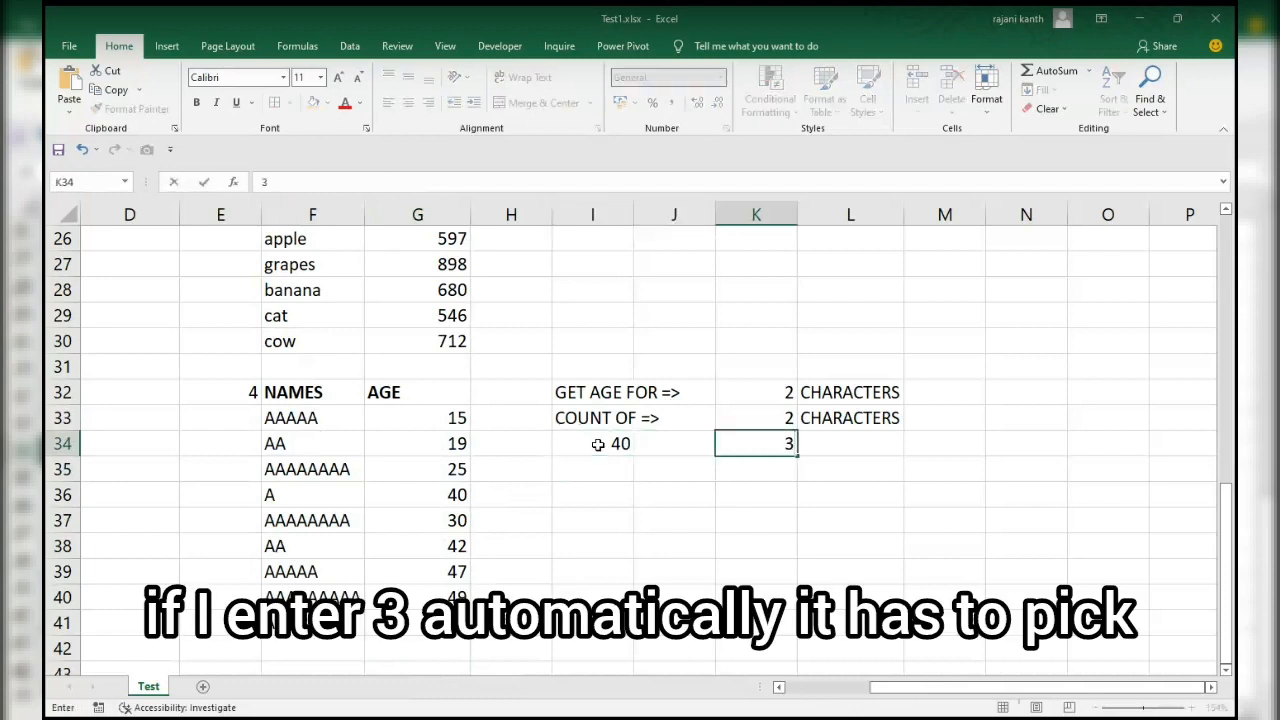
{"action": "key", "text": "Left"}
{"action": "key", "text": "Left"}
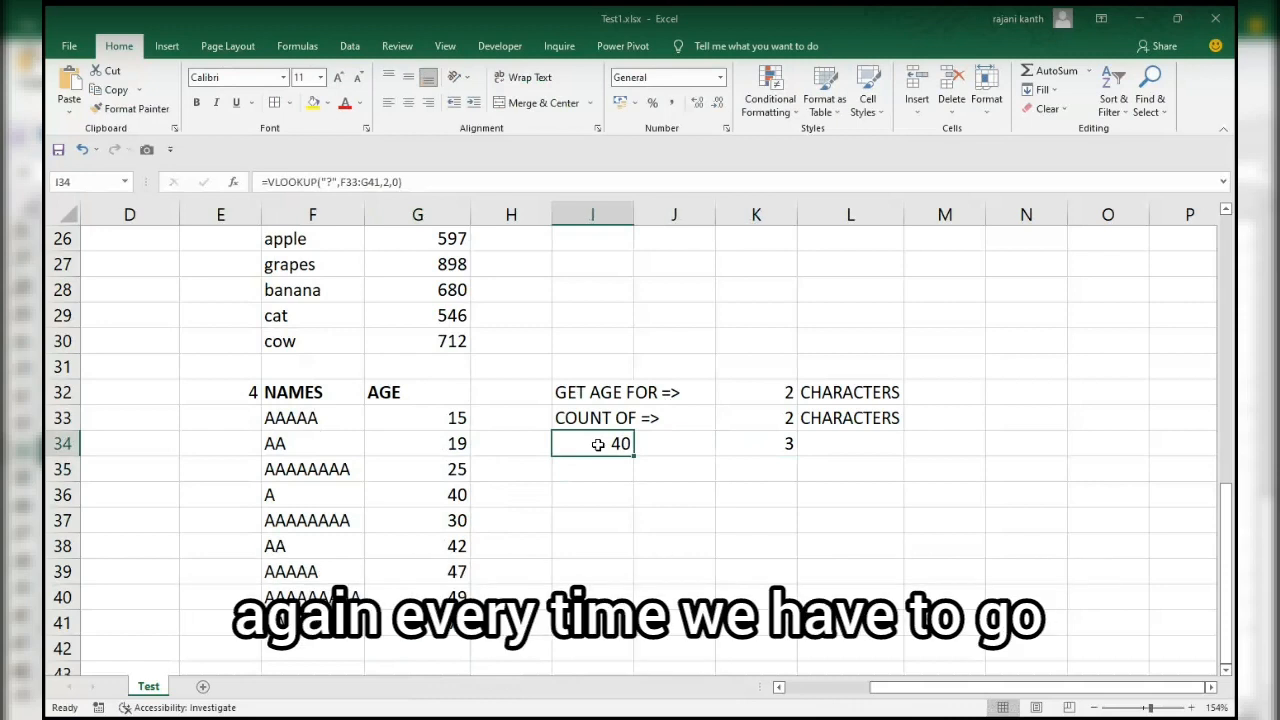
Inspect the hard-coded "?" lookup value in I34's VLOOKUP formula, leaving the formula as it is.
{"action": "key", "text": "F2"}
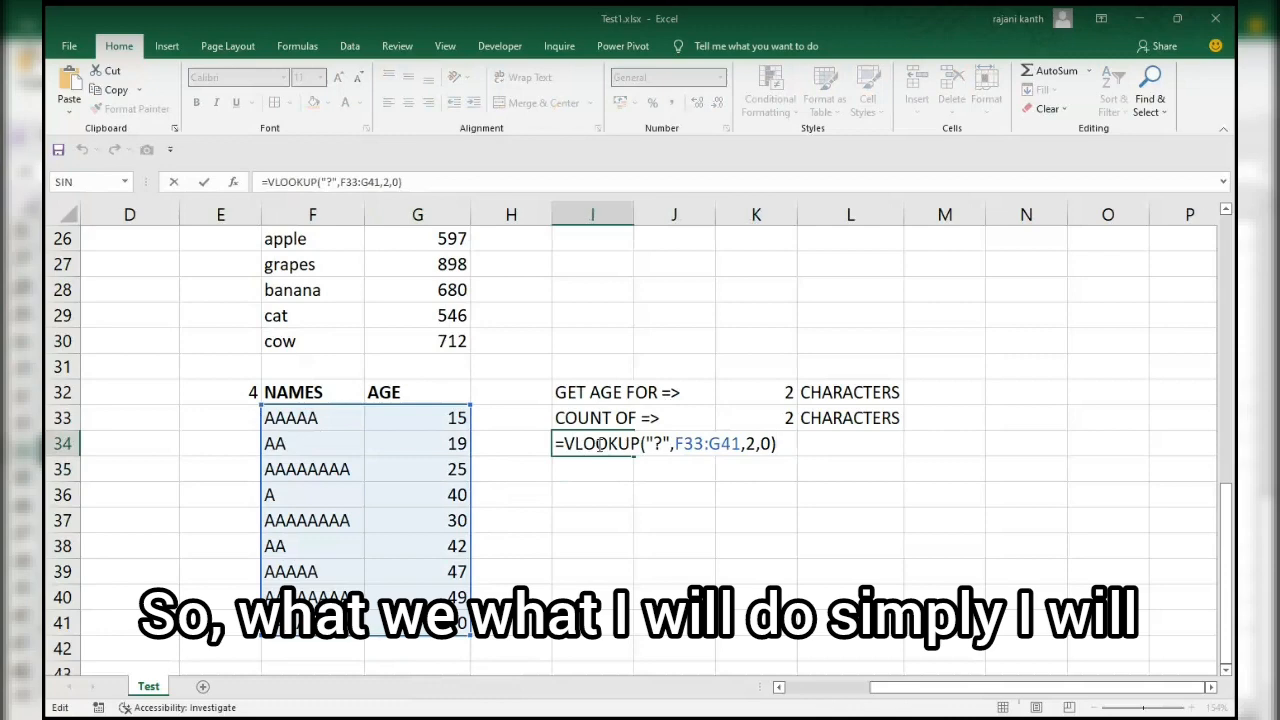
{"action": "key", "text": "ctrl+Return"}
{"action": "double_click", "coordinate": [599, 444]}
{"action": "key", "text": "Escape"}
Enter =REPT("x",K34) in L34 to repeat the letter x by the number in K34.
{"action": "left_click", "coordinate": [869, 444]}
{"action": "type", "text": "=rep"}
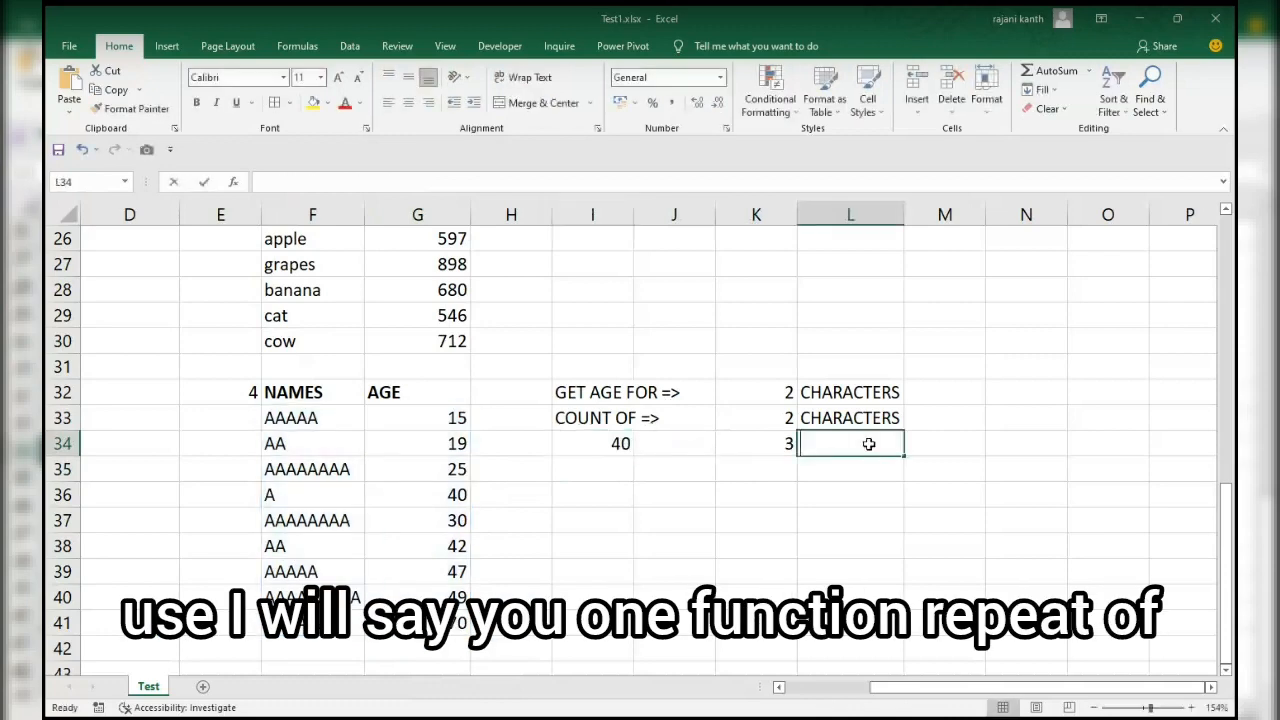
{"action": "type", "text": "t"}
{"action": "key", "text": "Tab"}
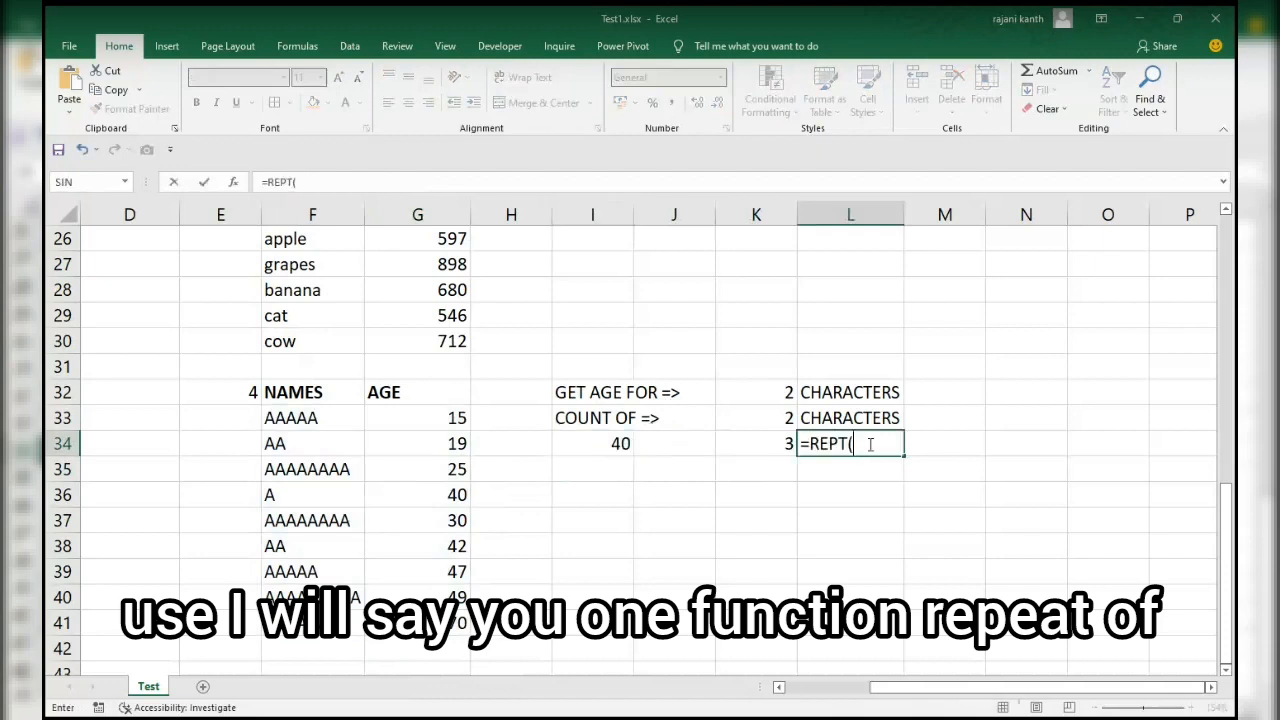
{"action": "type", "text": "\"x"}
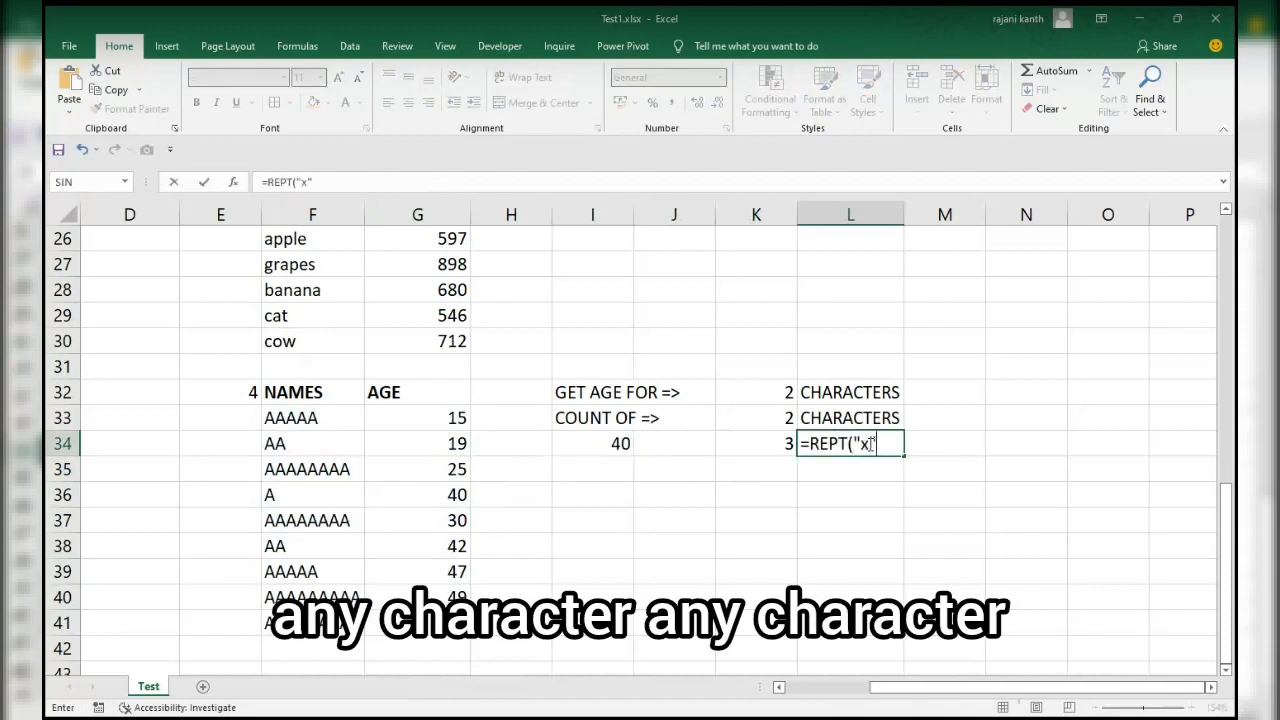
{"action": "type", "text": "\","}
{"action": "key", "text": "Left"}
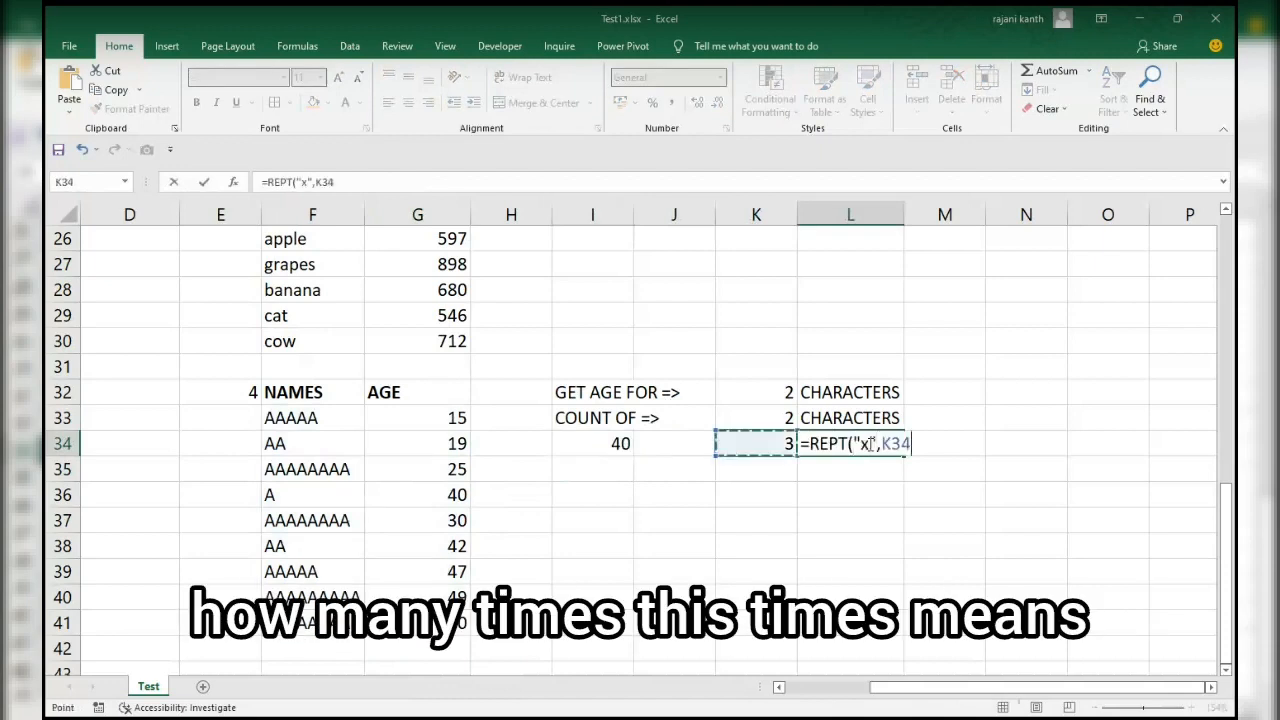
{"action": "type", "text": ")"}
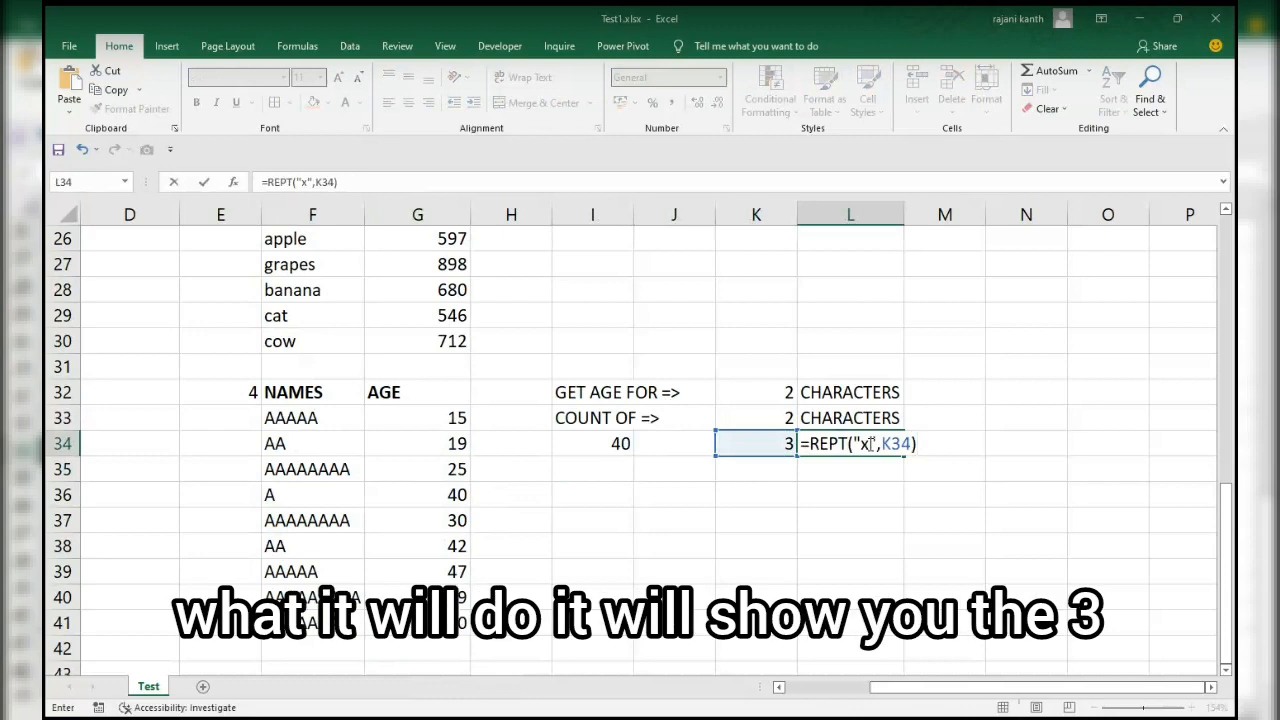
{"action": "key", "text": "Return"}
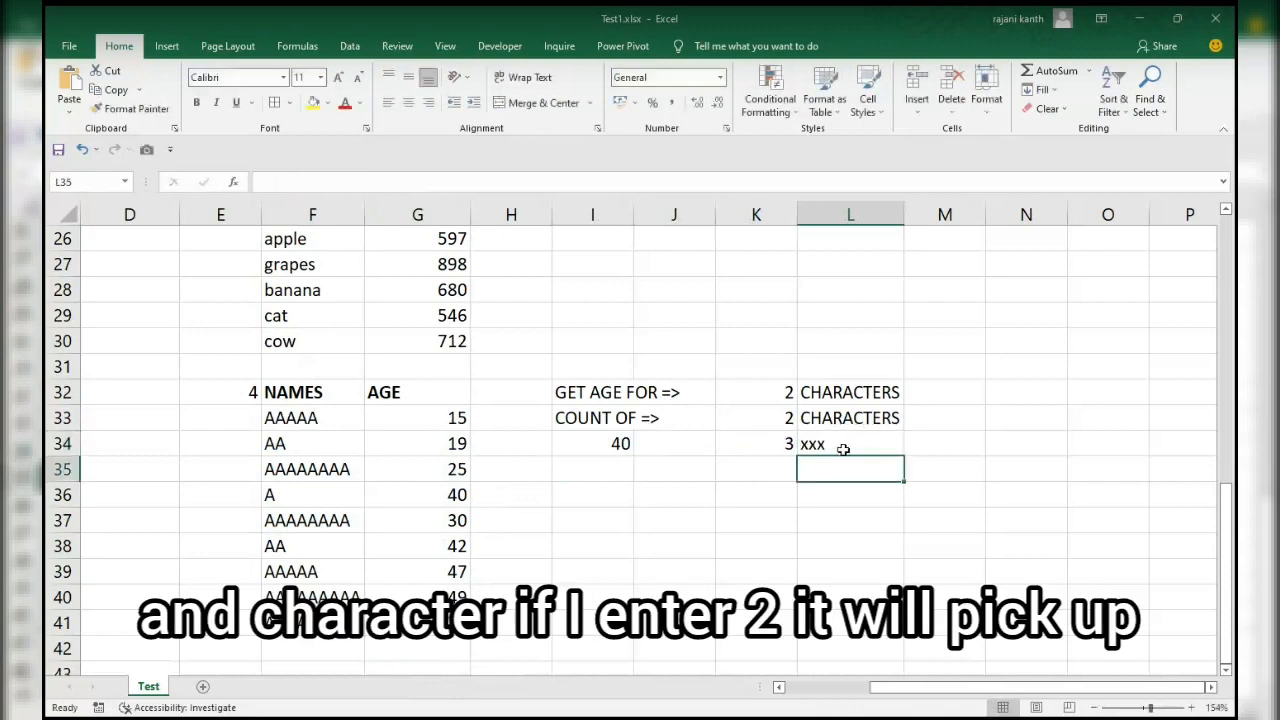
Test the REPT formula in L34 by setting K34 to 2 and to 1.
{"action": "left_click", "coordinate": [774, 443]}
{"action": "type", "text": "2"}
{"action": "key", "text": "Return"}
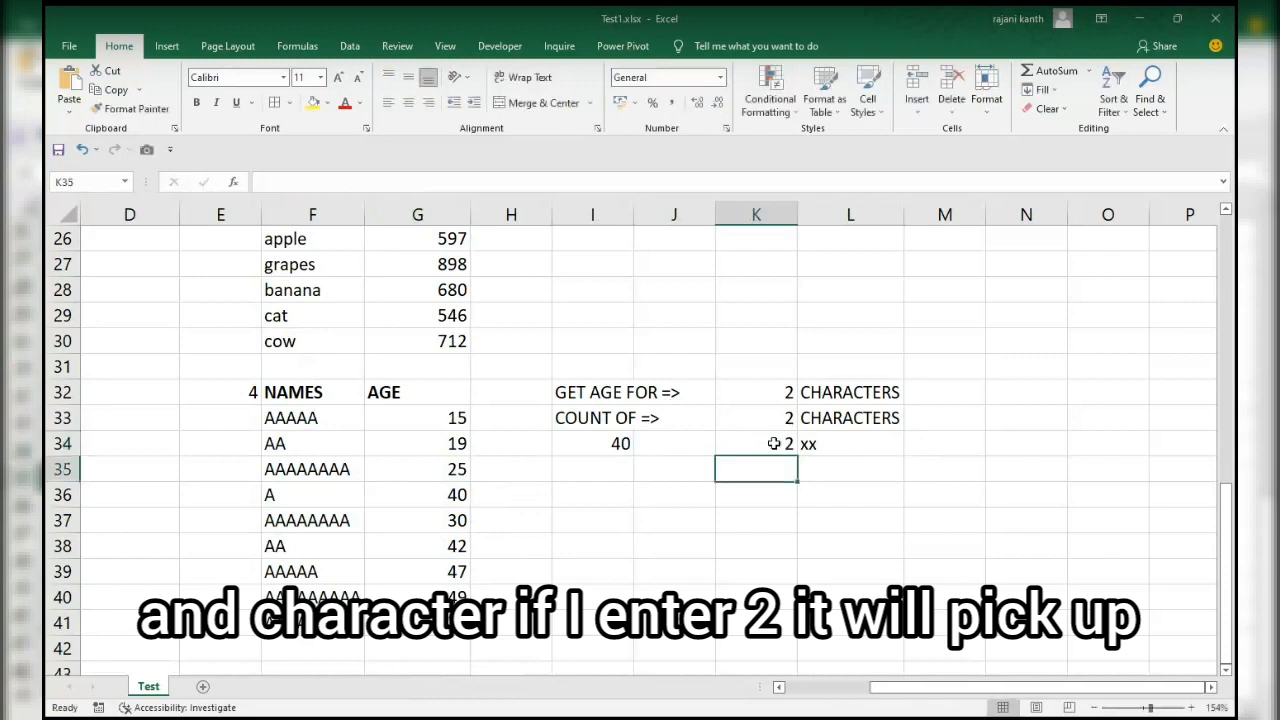
{"action": "left_click", "coordinate": [774, 443]}
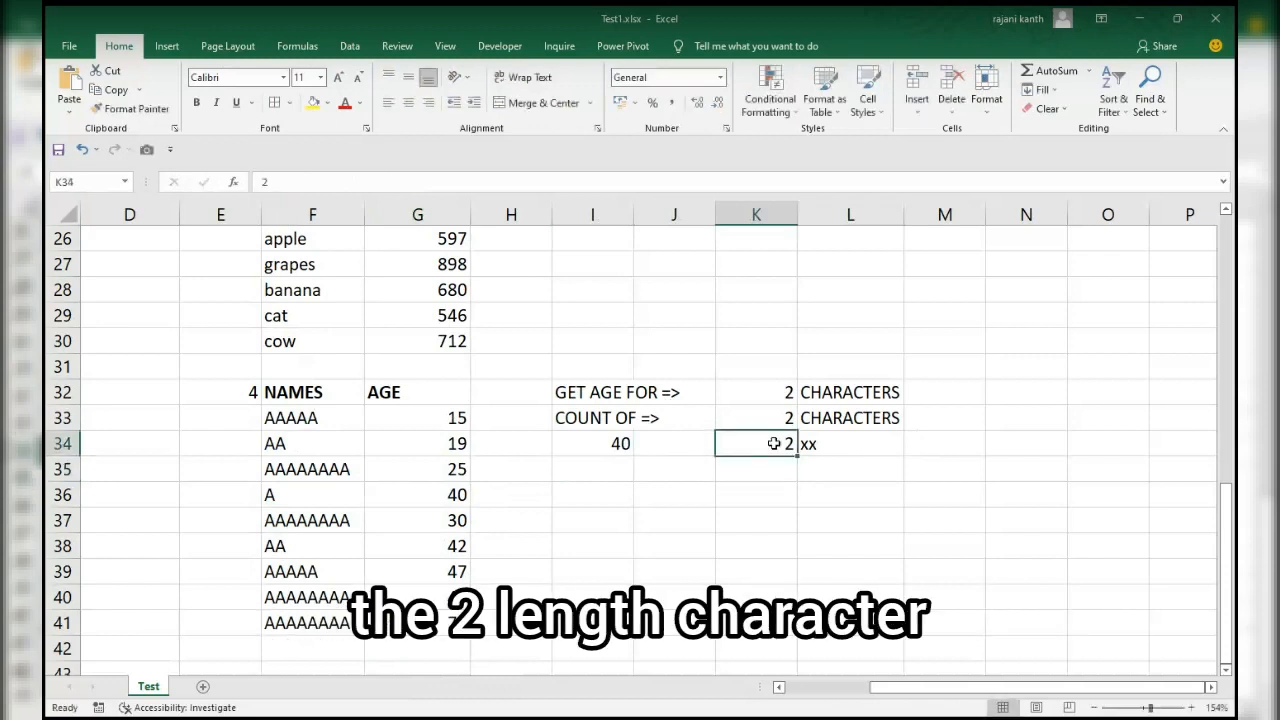
{"action": "type", "text": "1"}
{"action": "key", "text": "Return"}
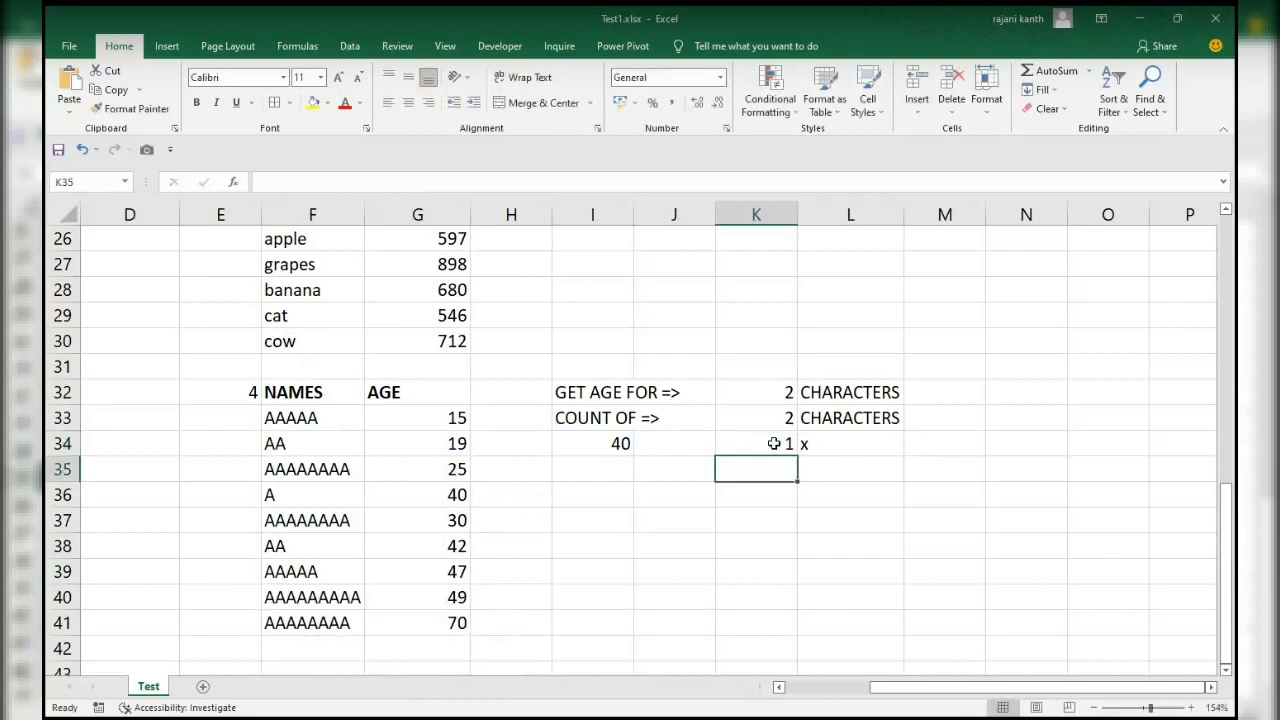
Test the REPT formula with larger counts by setting K34 to 4 and finally to 10.
{"action": "left_click", "coordinate": [774, 443]}
{"action": "type", "text": "4"}
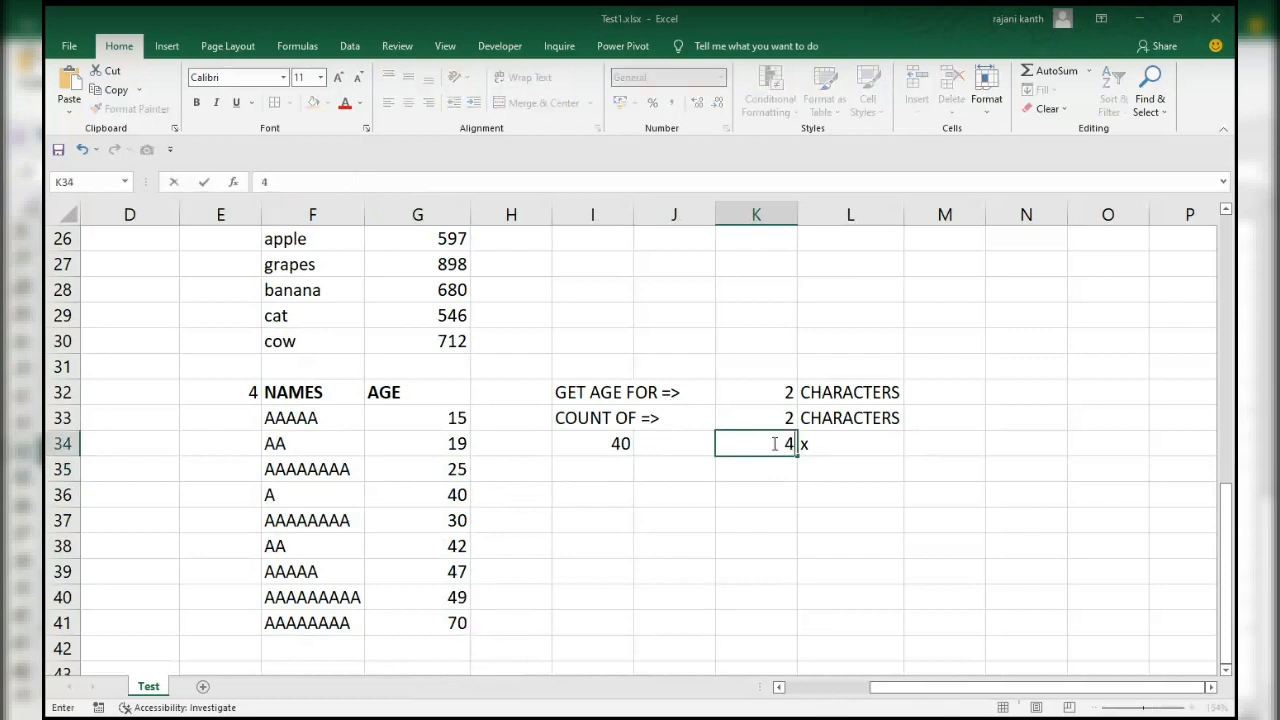
{"action": "key", "text": "Return"}
{"action": "left_click", "coordinate": [774, 443]}
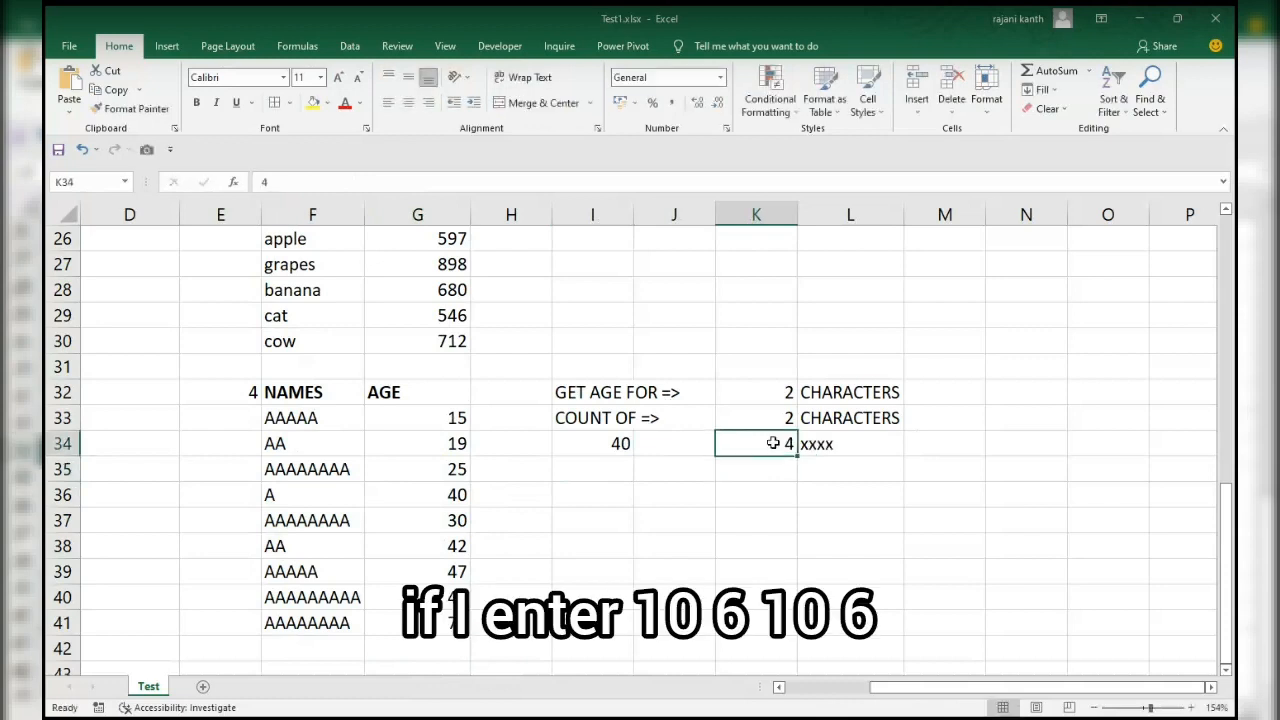
{"action": "type", "text": "10"}
{"action": "key", "text": "Return"}
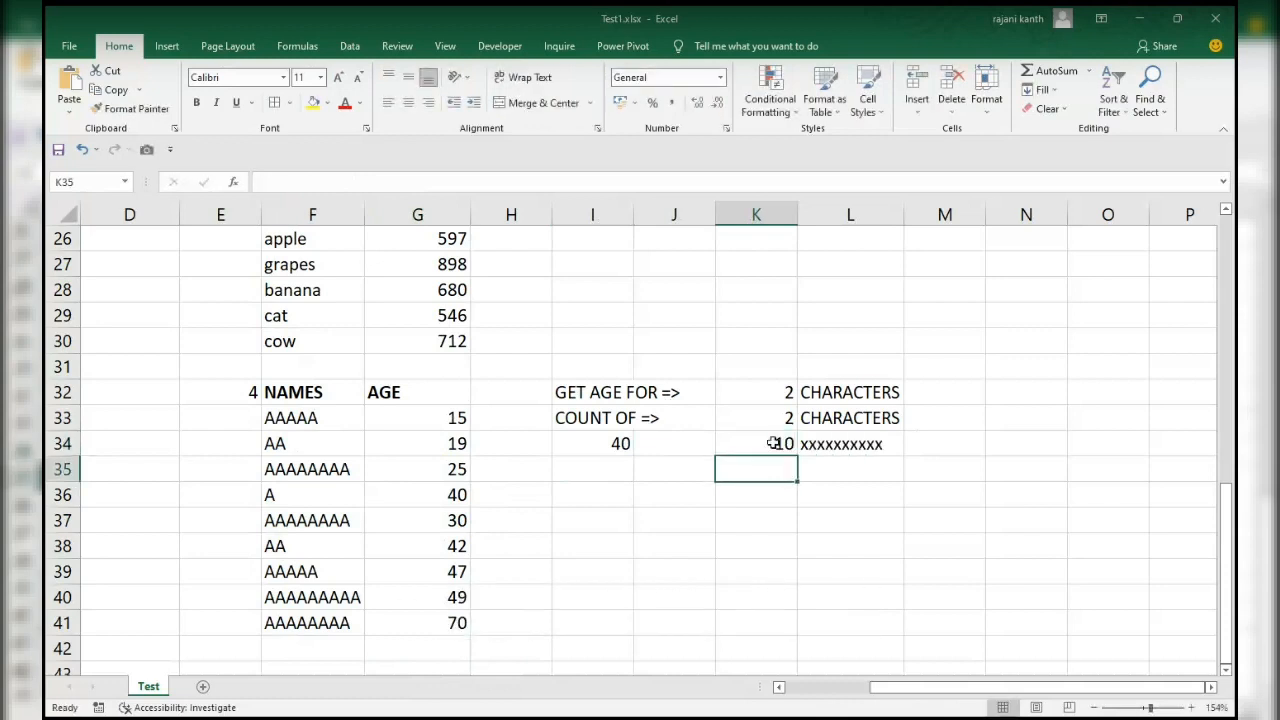
Inspect the REPT formula in L34 and its reference to the count in K34.
{"action": "left_click", "coordinate": [774, 443]}
{"action": "key", "text": "Right"}
{"action": "key", "text": "F2"}
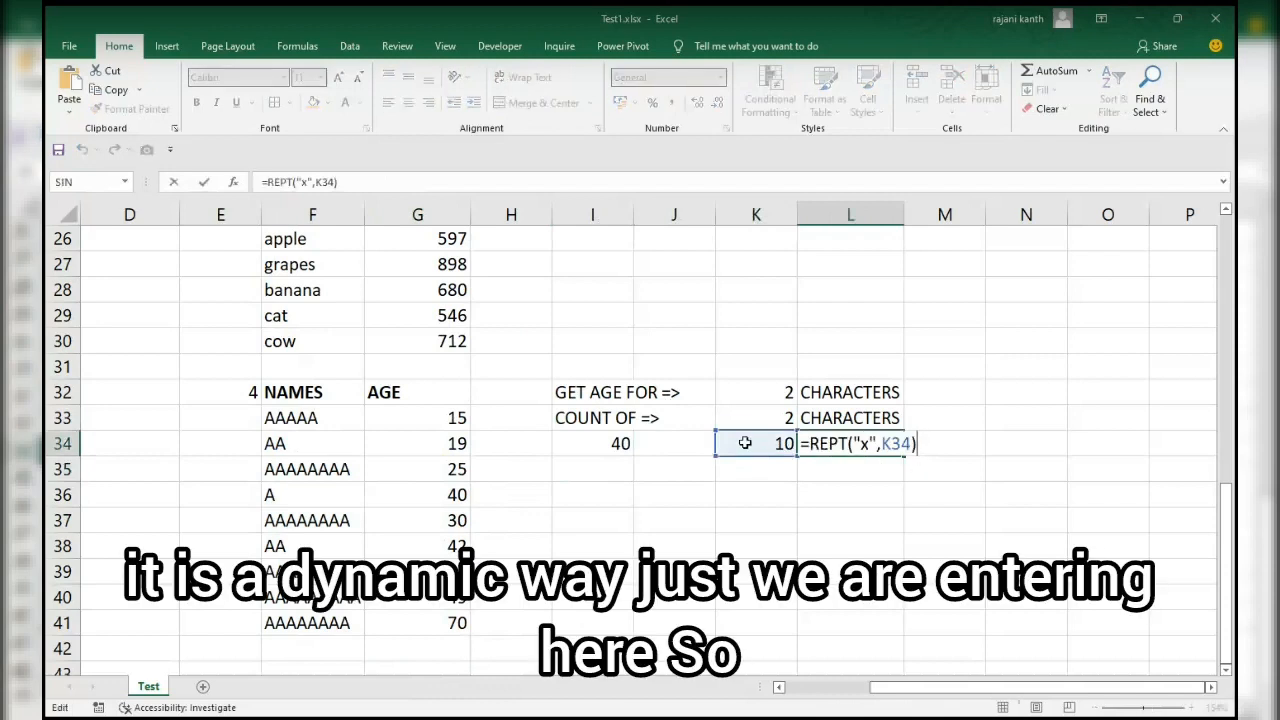
Replace the fixed lookup value in I34's VLOOKUP formula with REPT("?",K32).
{"action": "left_click", "coordinate": [598, 440]}
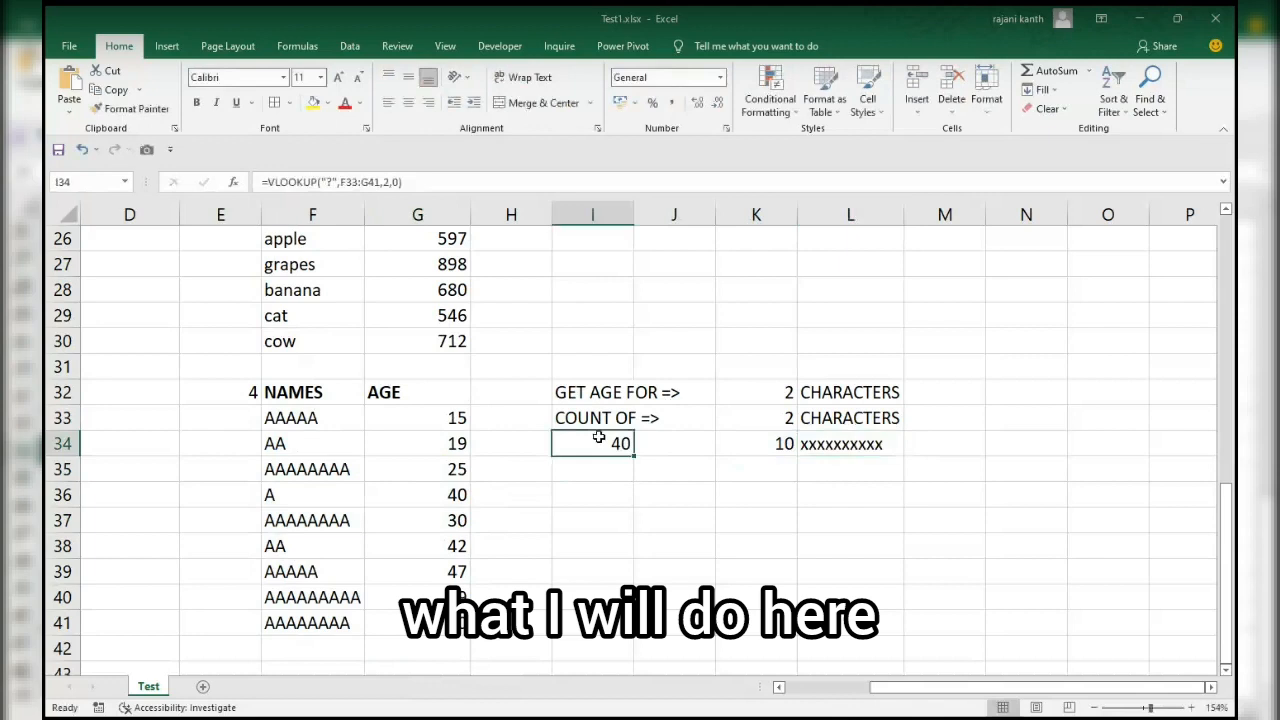
{"action": "double_click", "coordinate": [598, 440]}
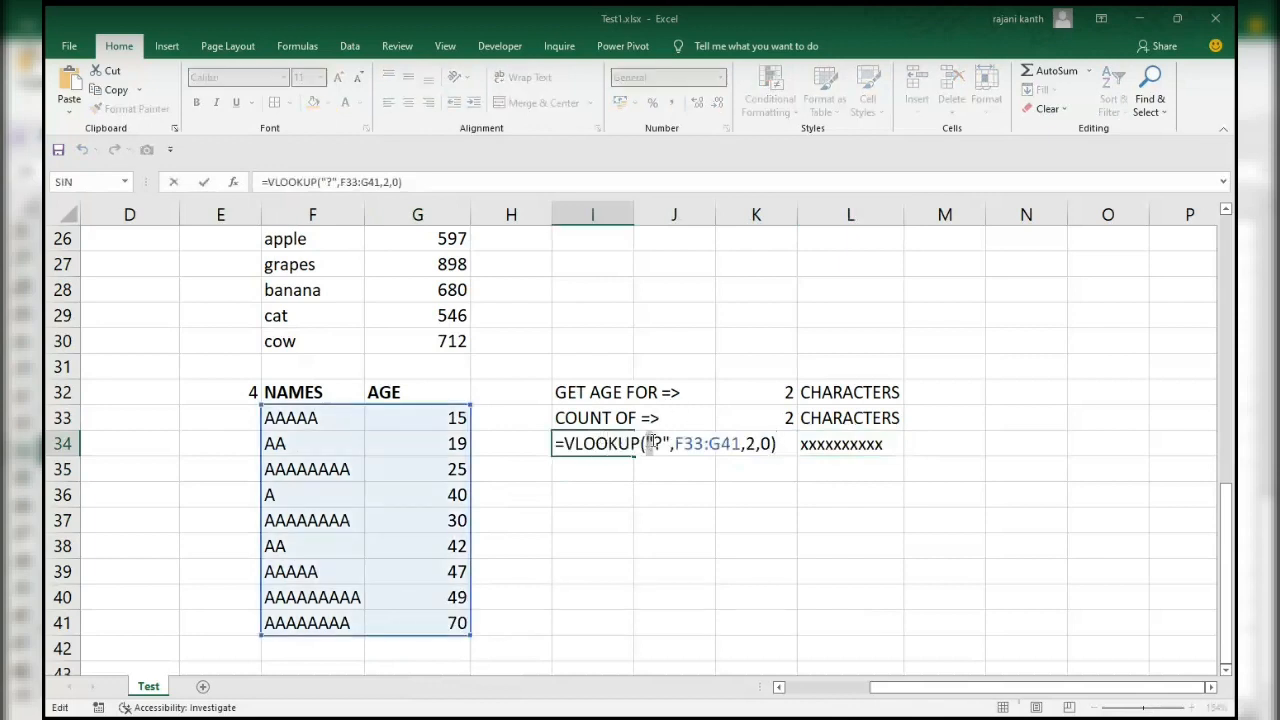
{"action": "left_click_drag", "start_coordinate": [648, 443], "coordinate": [670, 444]}
{"action": "type", "text": "rept"}
{"action": "key", "text": "Tab"}
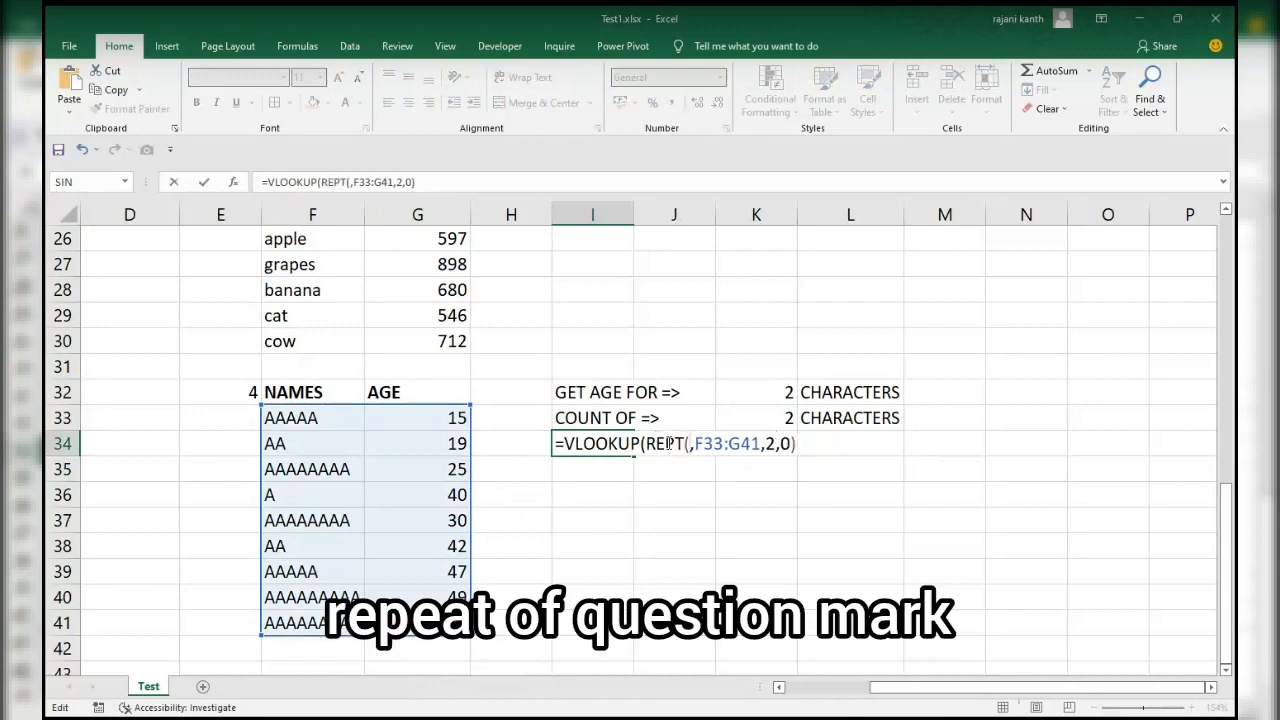
{"action": "type", "text": "\""}
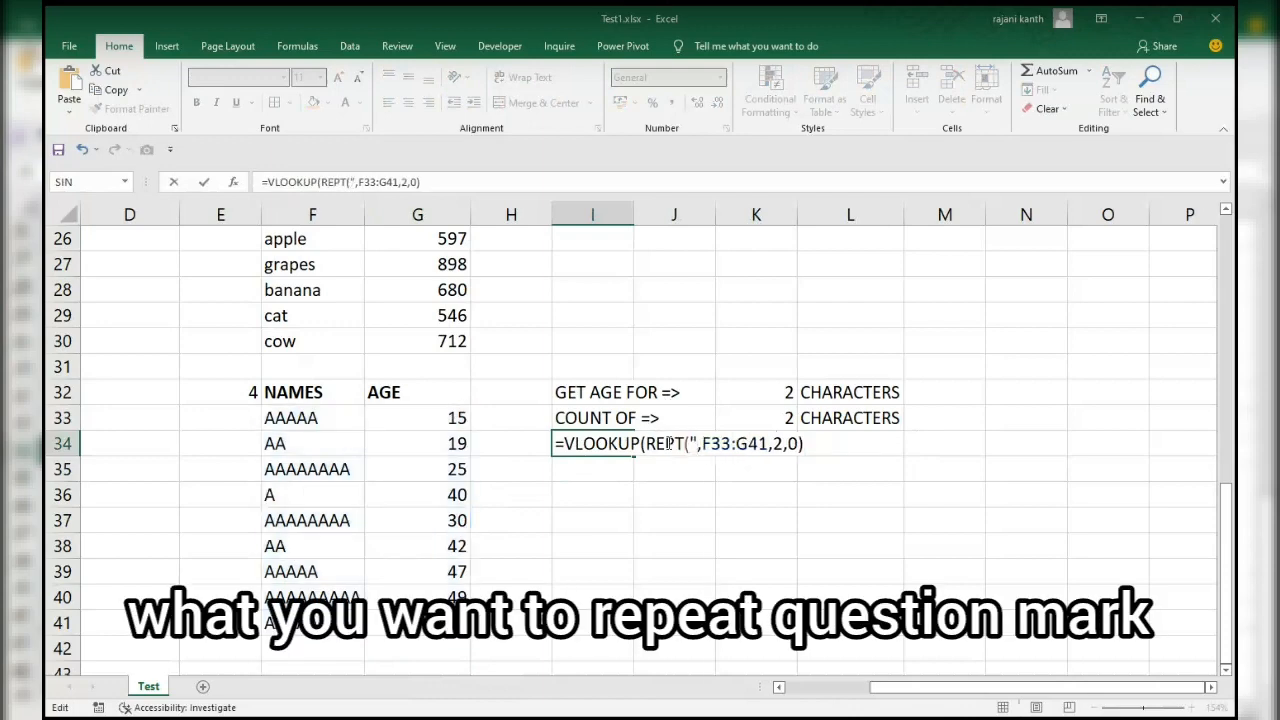
{"action": "type", "text": "?\""}
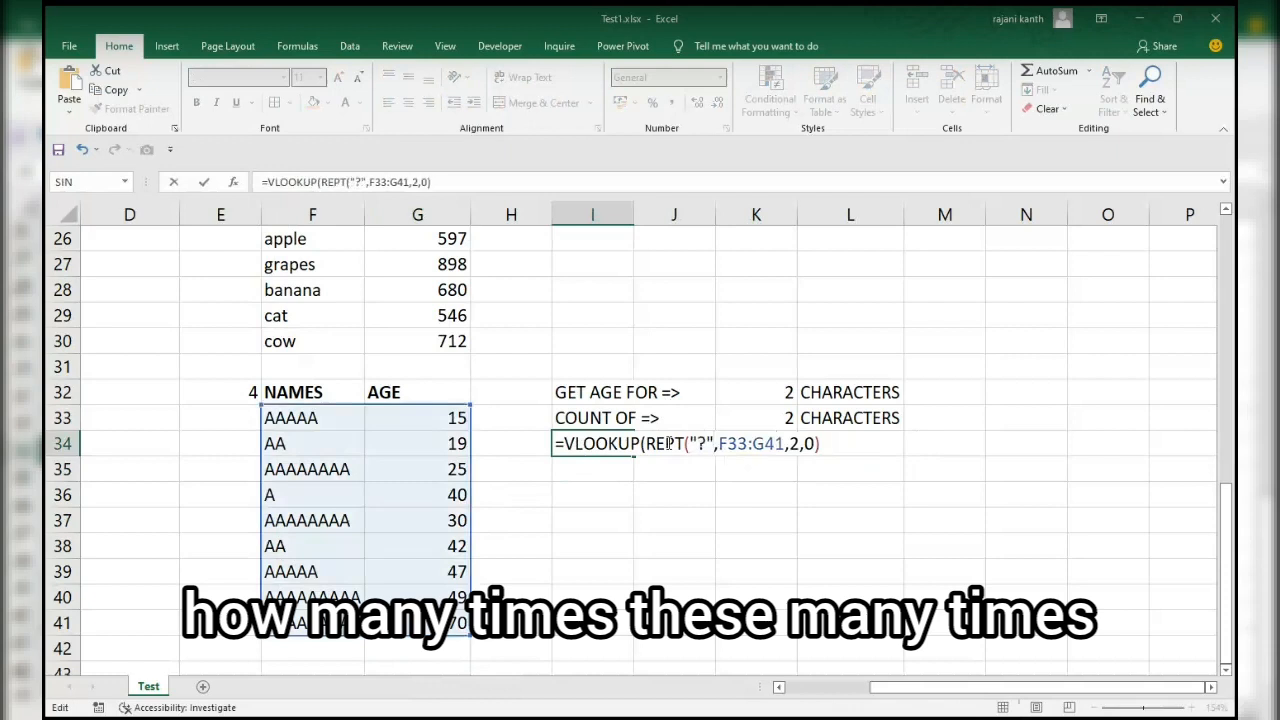
{"action": "type", "text": ","}
{"action": "left_click", "coordinate": [760, 394]}
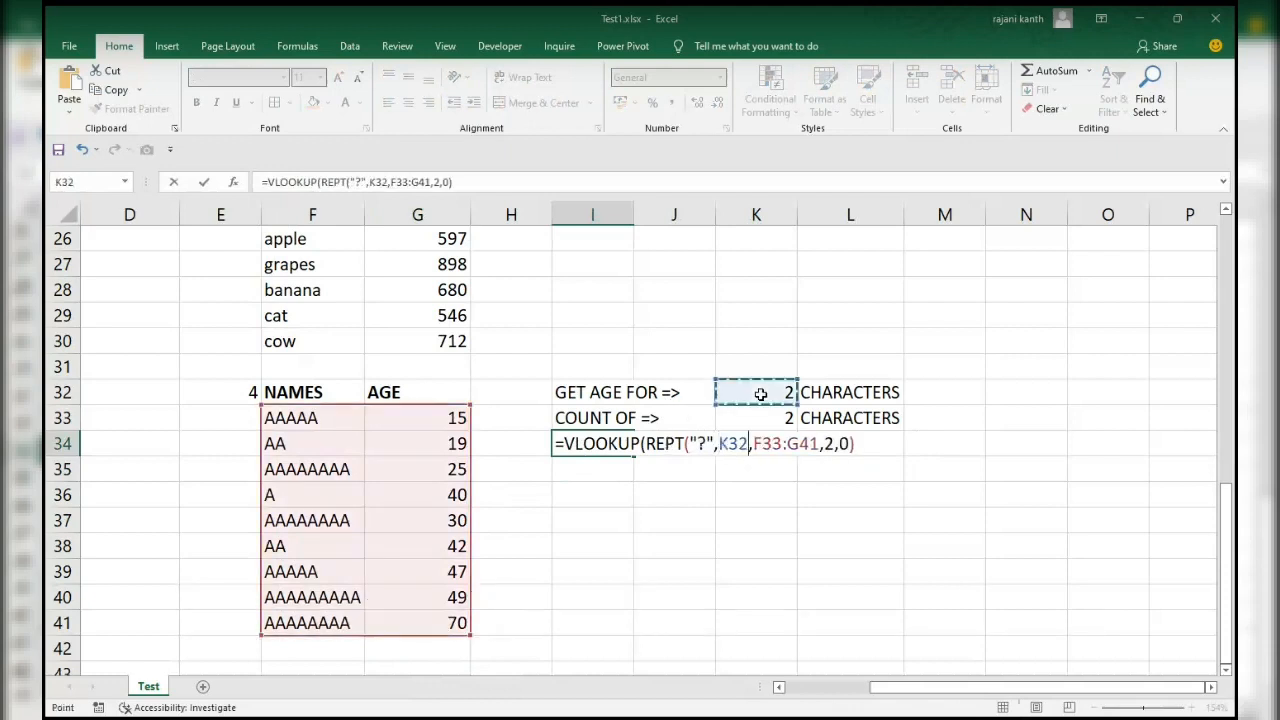
{"action": "type", "text": ")"}
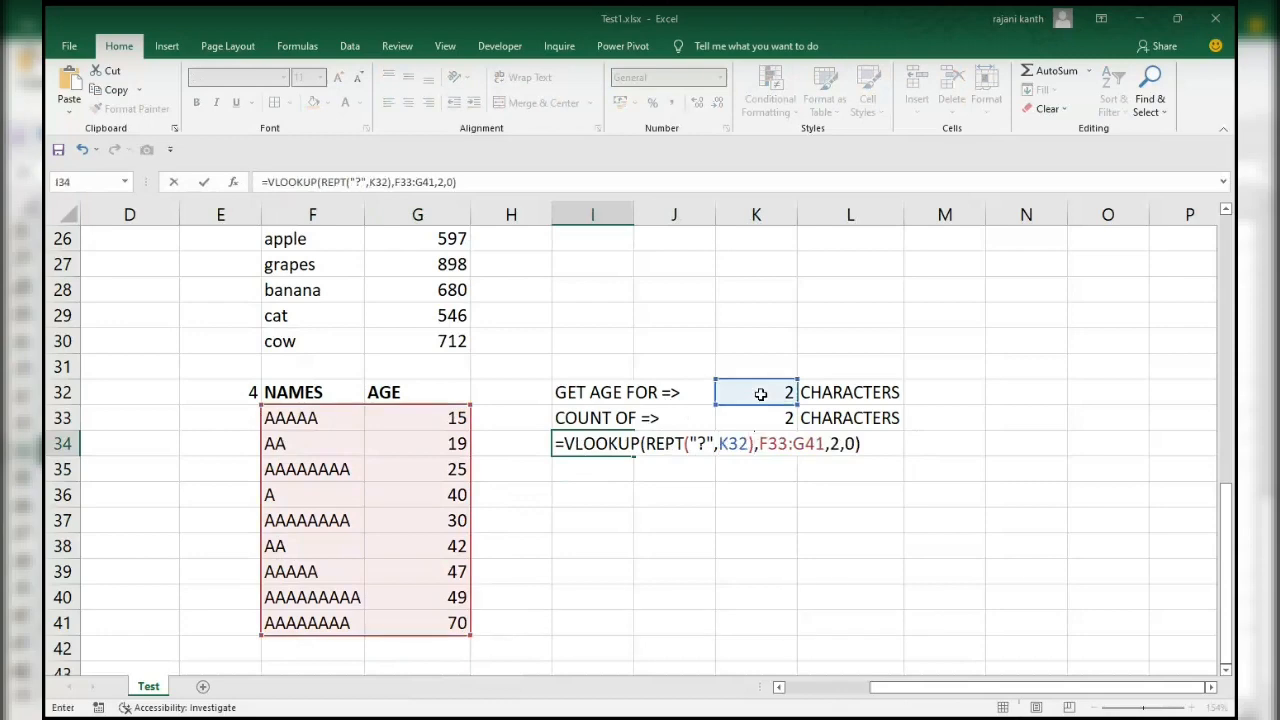
Evaluate the REPT part inside the I34 formula, restore it with undo, and commit the formula.
{"action": "left_click", "coordinate": [657, 466]}
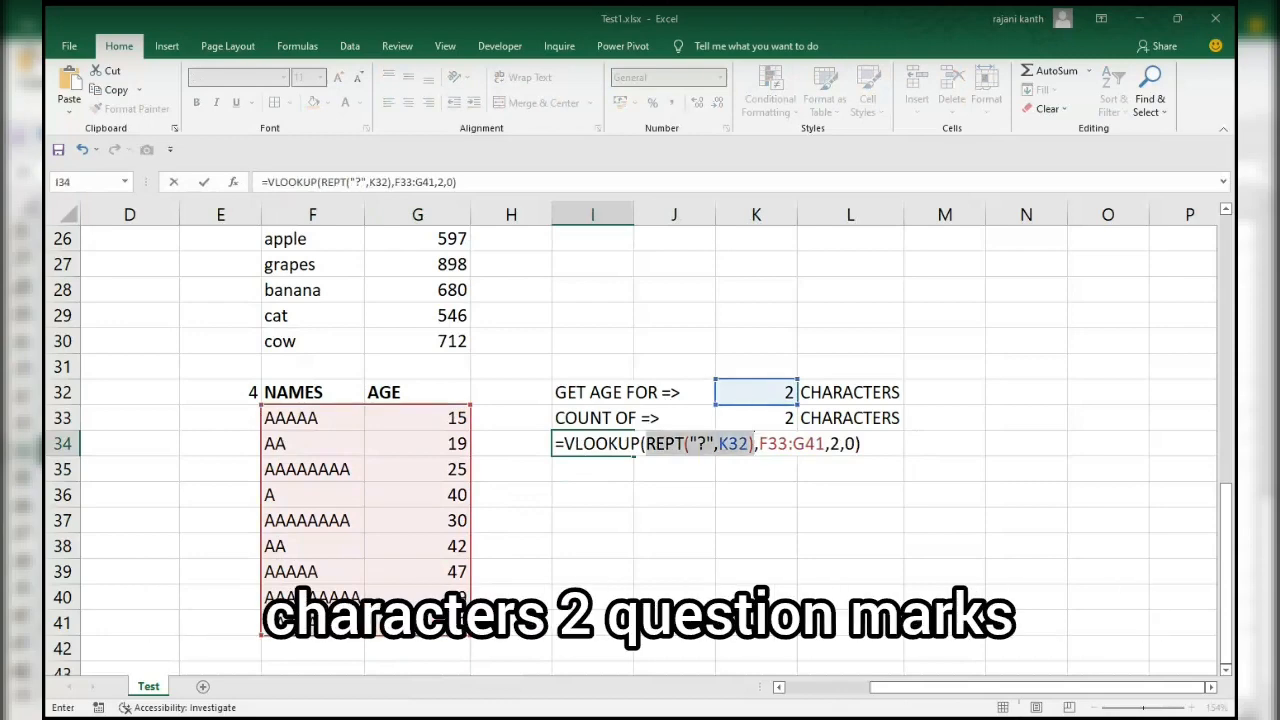
{"action": "key", "text": "F9"}
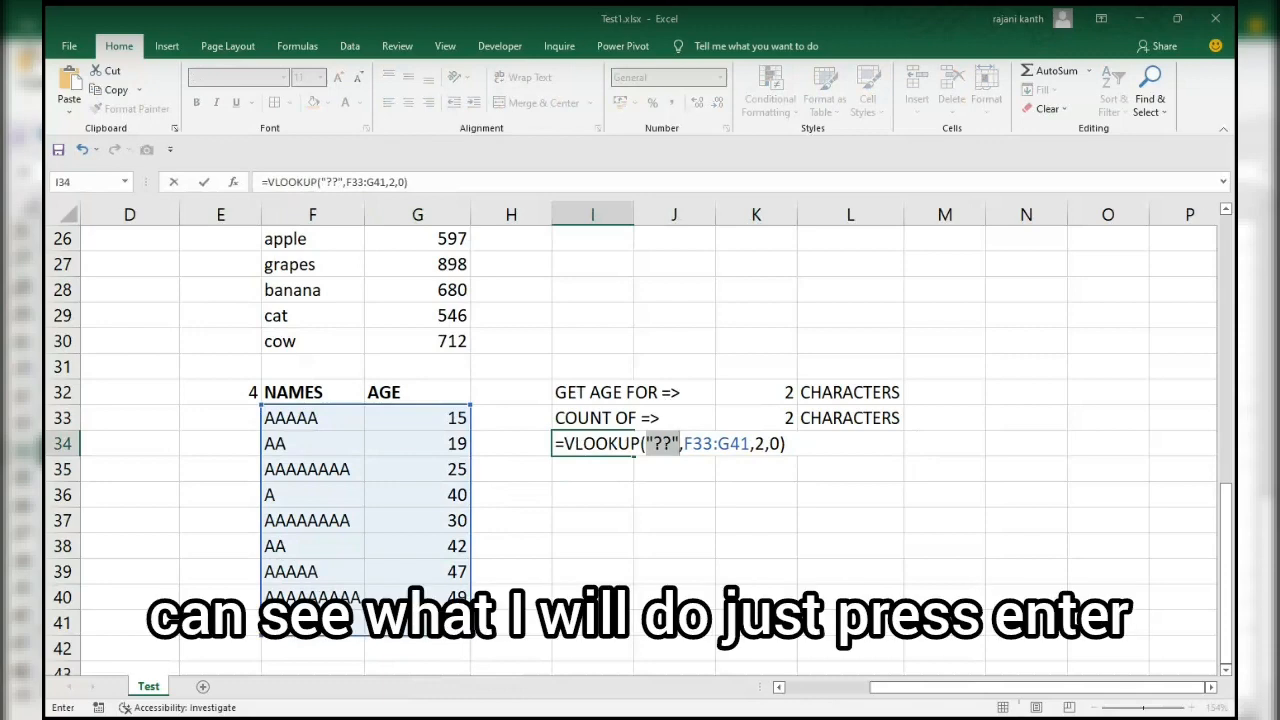
{"action": "key", "text": "ctrl+z"}
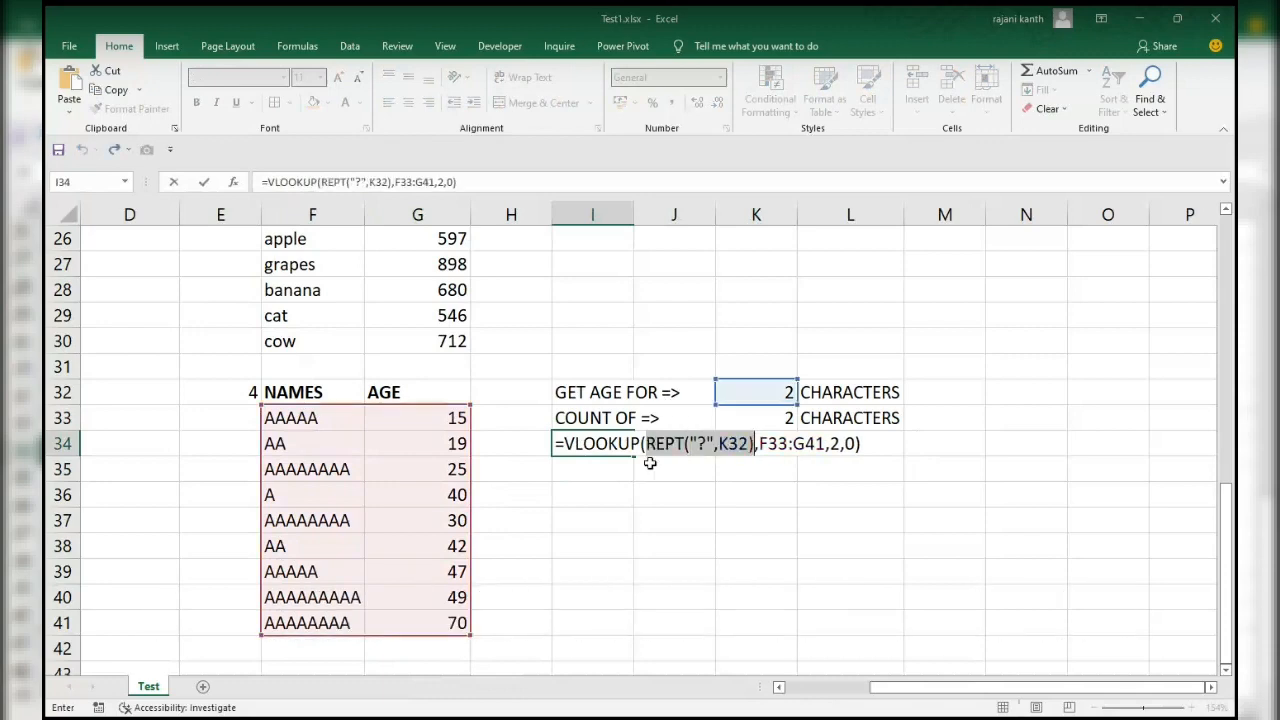
{"action": "key", "text": "ctrl+Return"}
Test the age lookup for three-character names by setting K32 to 3.
{"action": "key", "text": "Up"}
{"action": "key", "text": "Up"}
{"action": "key", "text": "Right"}
{"action": "key", "text": "Right"}
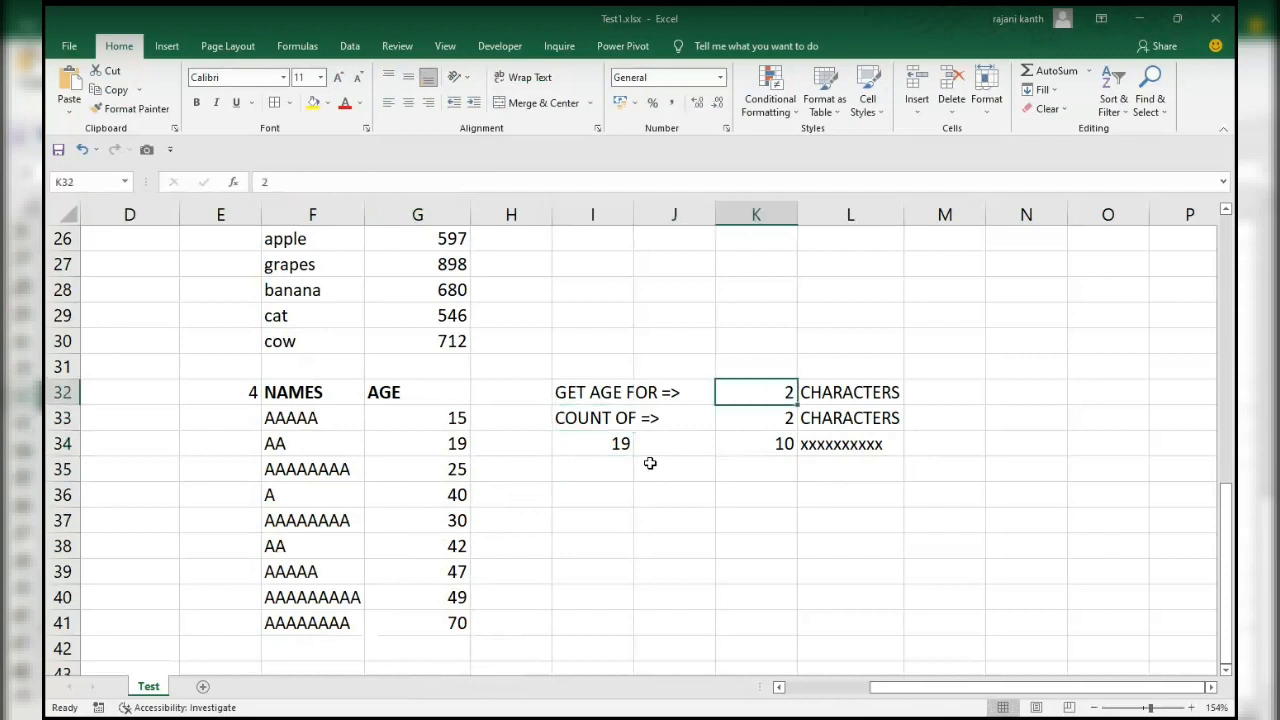
{"action": "type", "text": "3"}
{"action": "key", "text": "Return"}
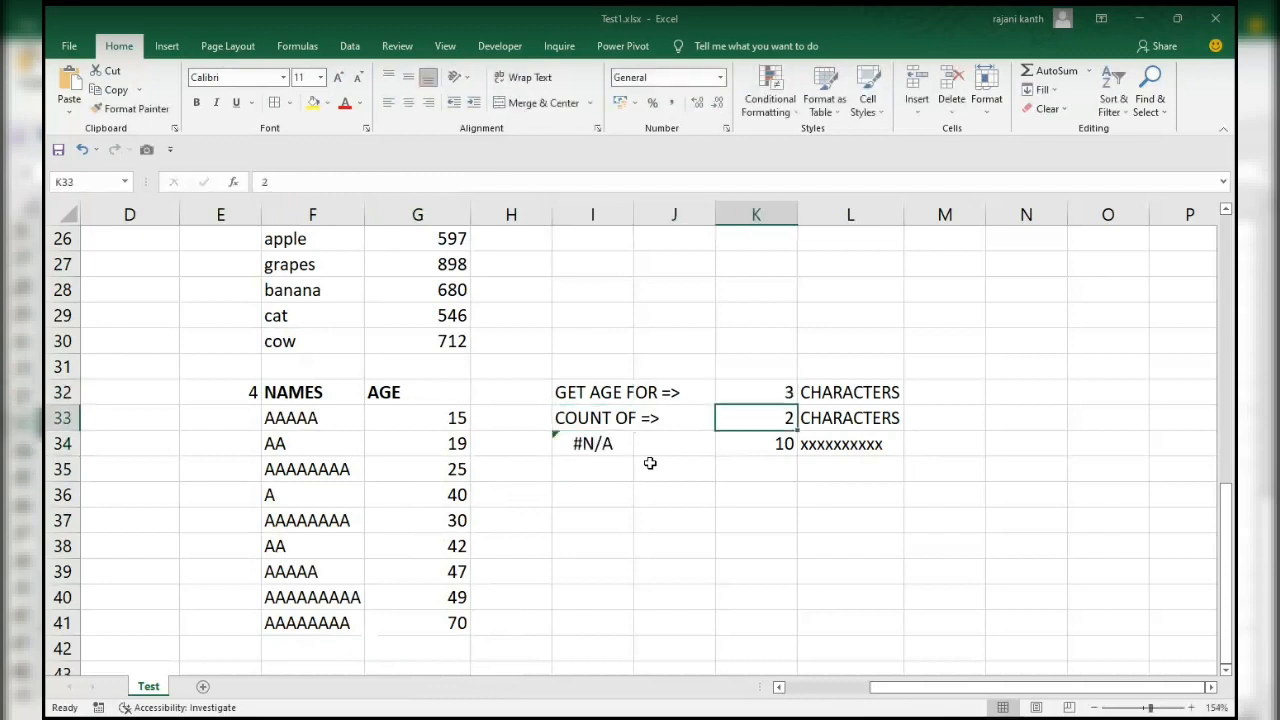
Change the name in F34 to aaa so the list contains a three-character name.
{"action": "left_click", "coordinate": [309, 447]}
{"action": "type", "text": "aaa"}
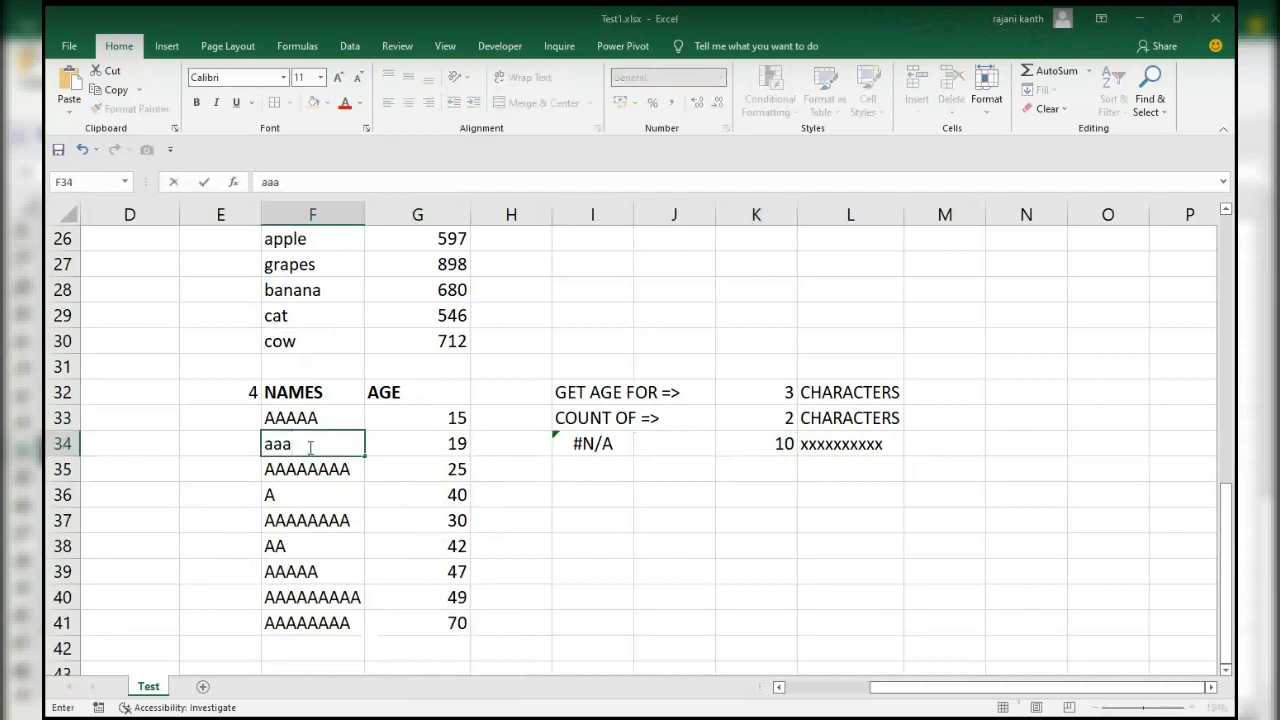
{"action": "key", "text": "Return"}
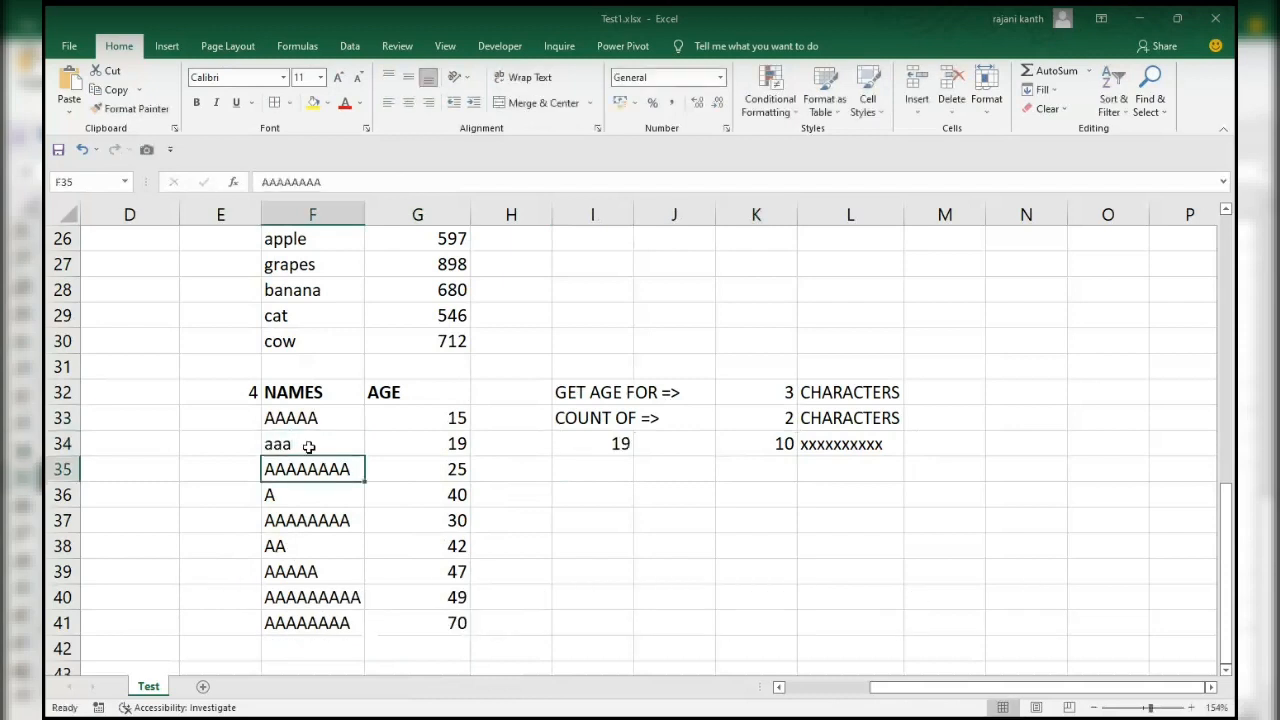
Set K32 to 1 to look up the age for one-character names, and compare it with row 36.
{"action": "key", "text": "Up"}
{"action": "key", "text": "Right"}
{"action": "key", "text": "Right"}
{"action": "key", "text": "Right"}
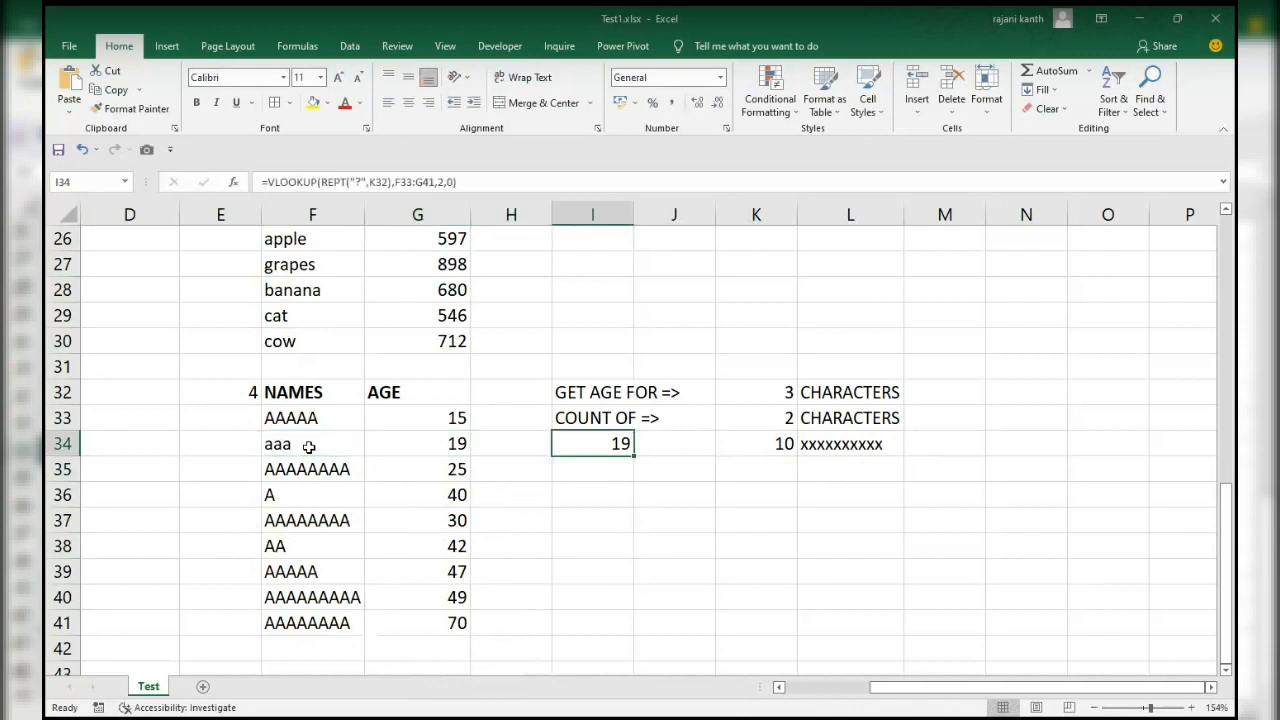
{"action": "key", "text": "Up"}
{"action": "key", "text": "Up"}
{"action": "key", "text": "Right"}
{"action": "key", "text": "Right"}
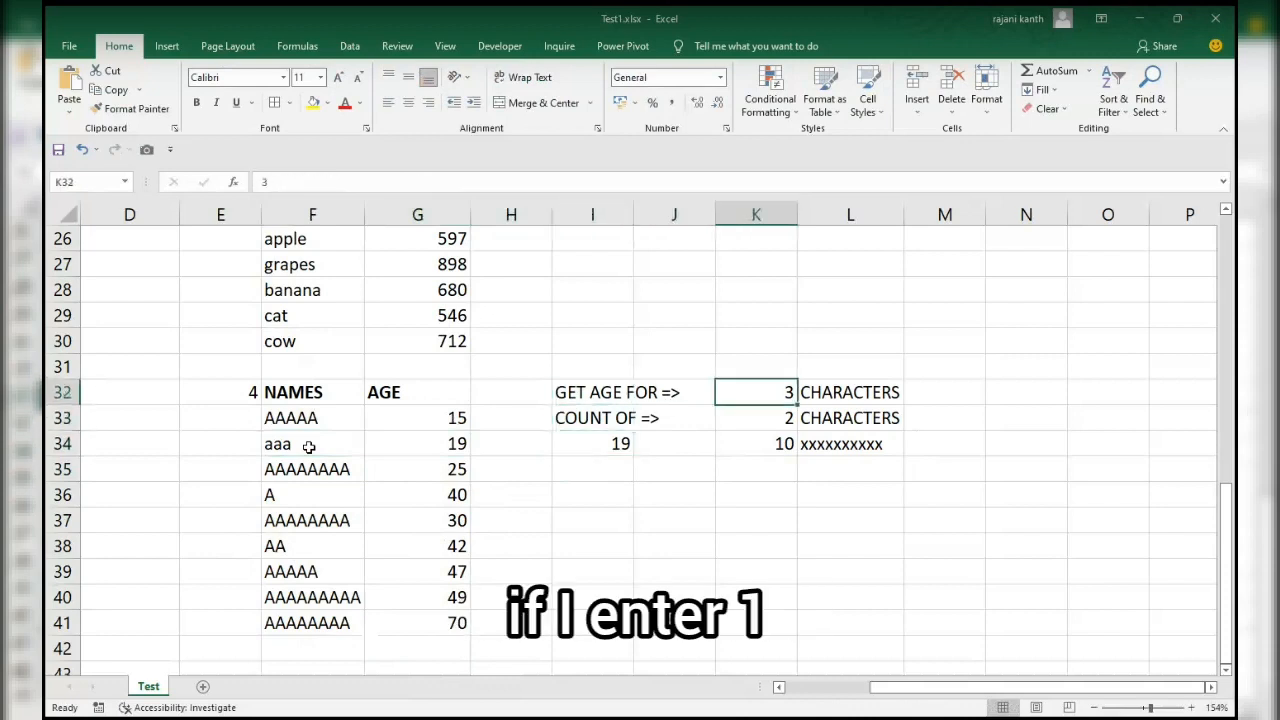
{"action": "type", "text": "1"}
{"action": "key", "text": "Return"}
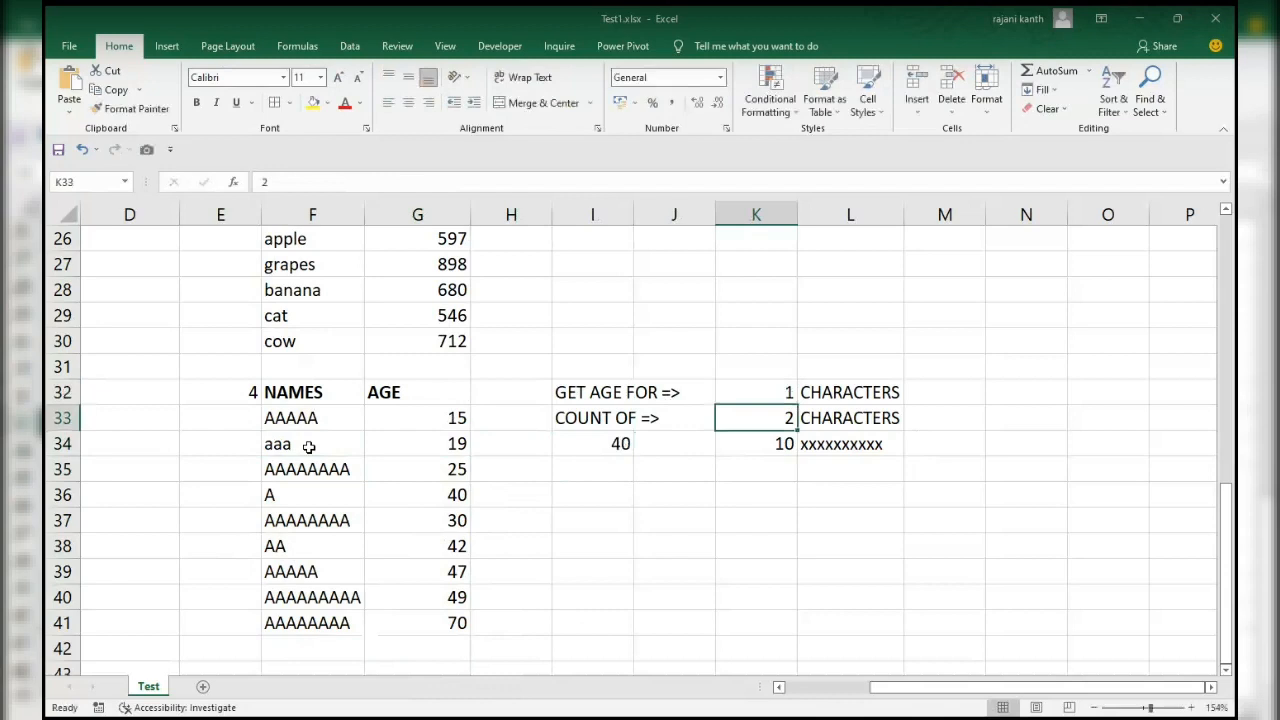
{"action": "left_click_drag", "start_coordinate": [272, 495], "coordinate": [423, 497]}
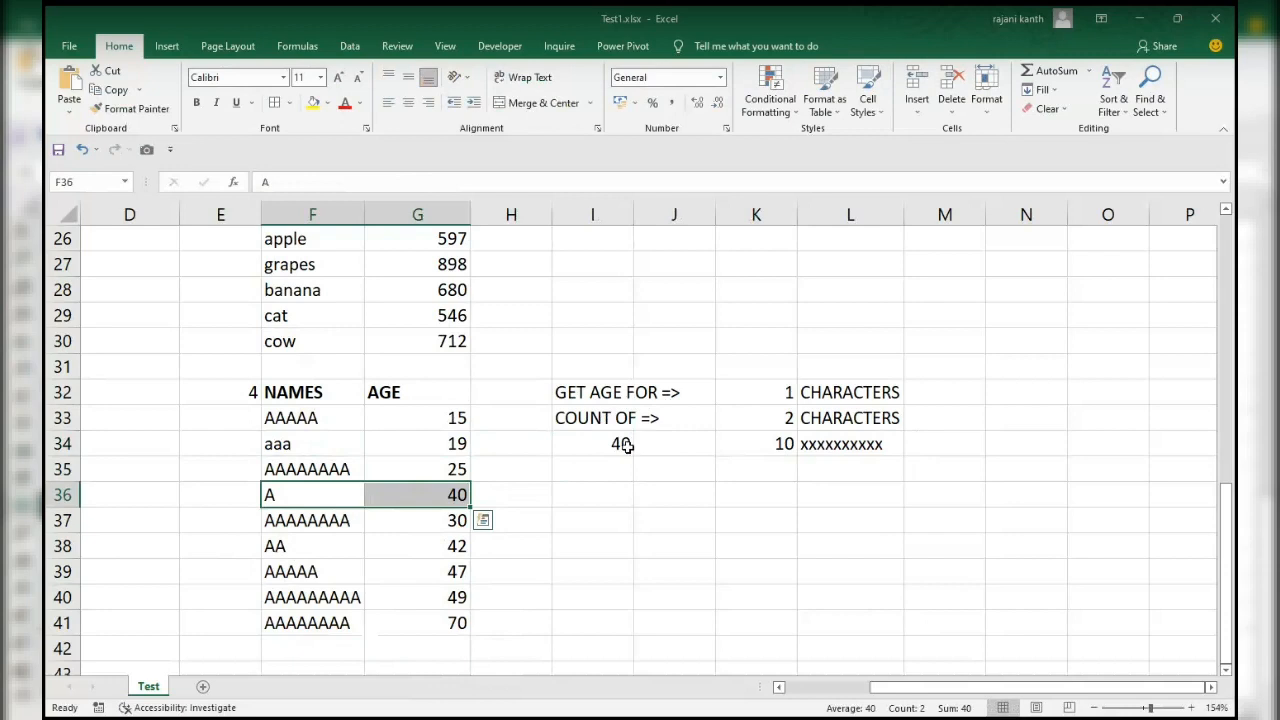
Start a COUNTIF formula in M33 with the names in F33:F41 as its range.
{"action": "left_click", "coordinate": [943, 417]}
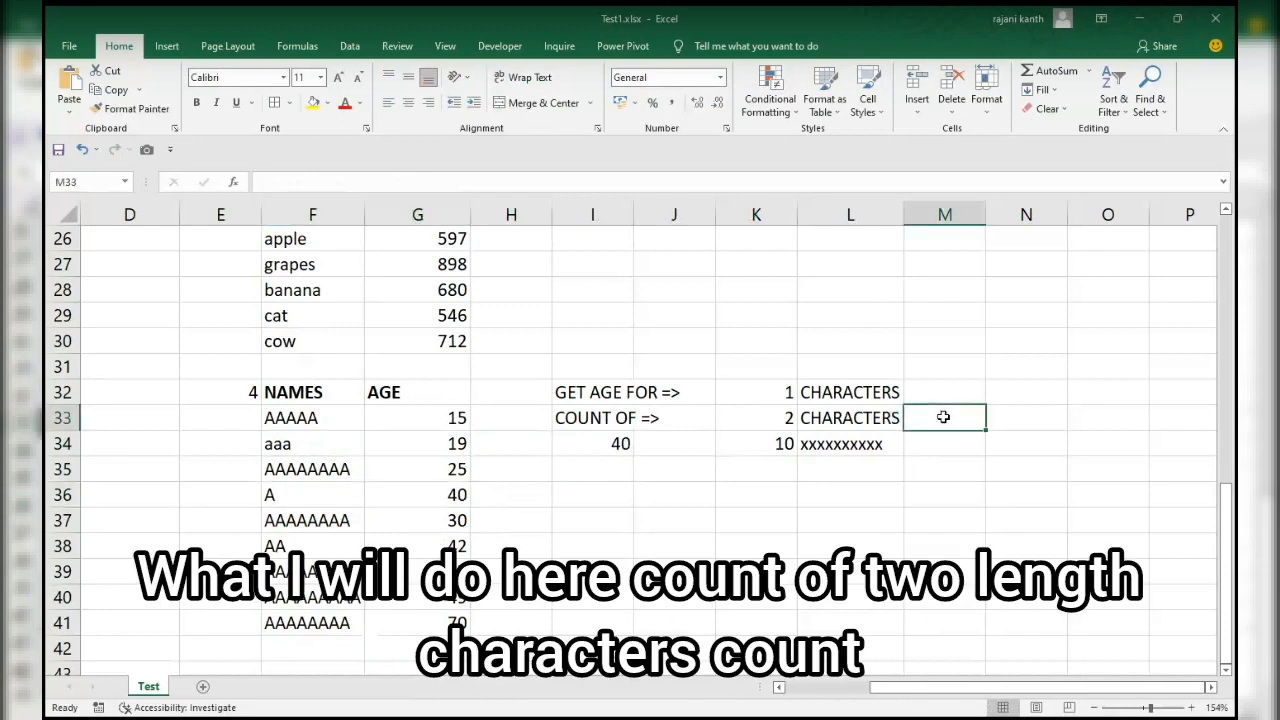
{"action": "type", "text": "="}
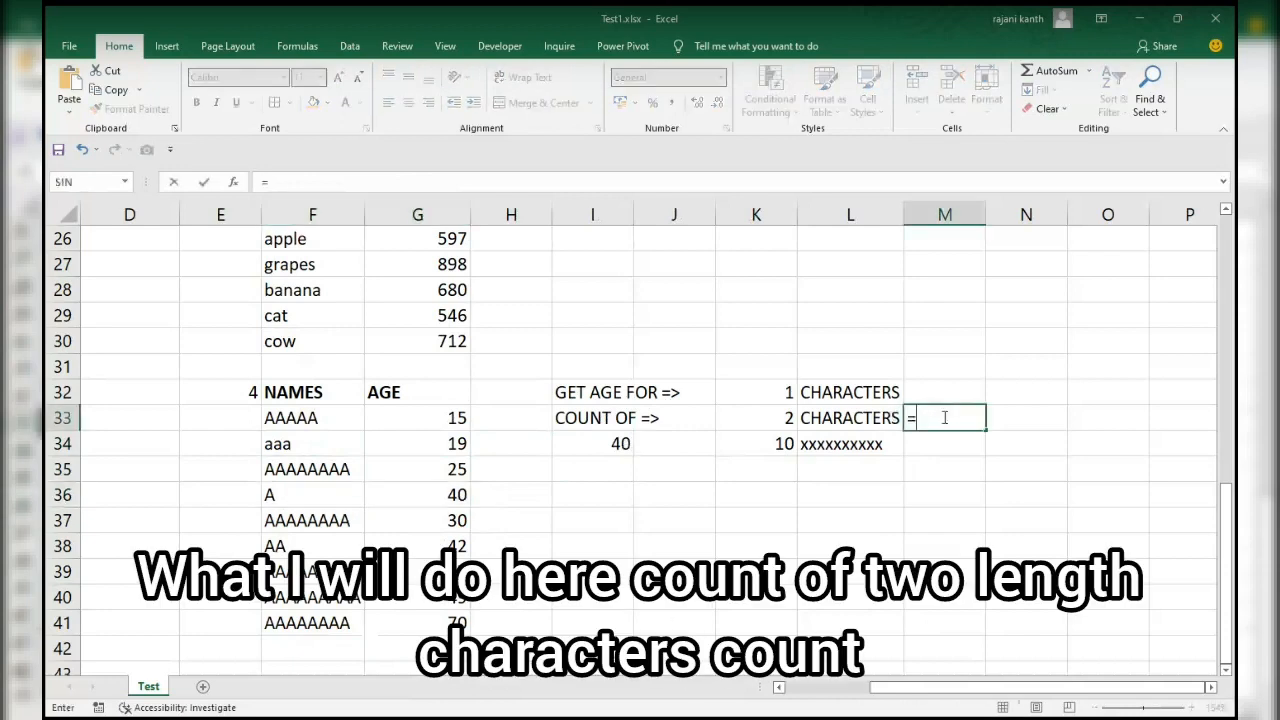
{"action": "type", "text": "countif"}
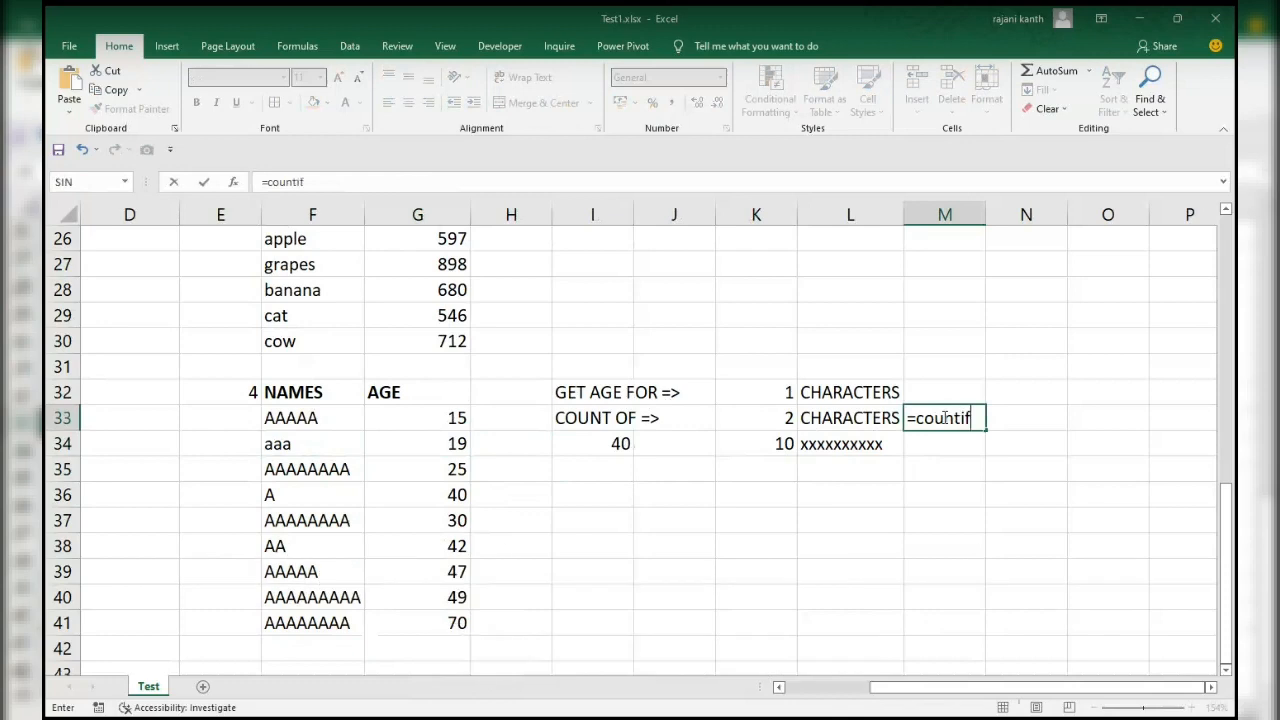
{"action": "key", "text": "Tab"}
{"action": "key", "text": "Left"}
{"action": "key", "text": "Left"}
{"action": "key", "text": "Left"}
{"action": "key", "text": "Left"}
{"action": "key", "text": "Left"}
{"action": "key", "text": "Left"}
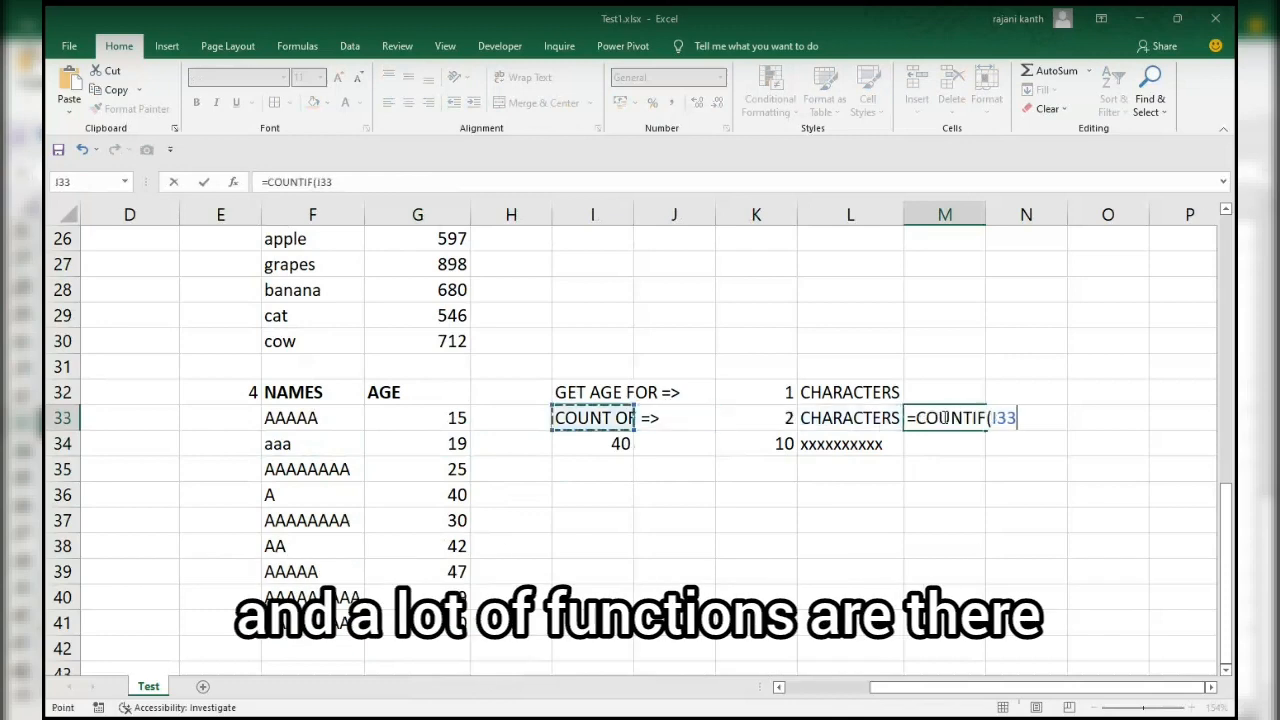
{"action": "key", "text": "Left"}
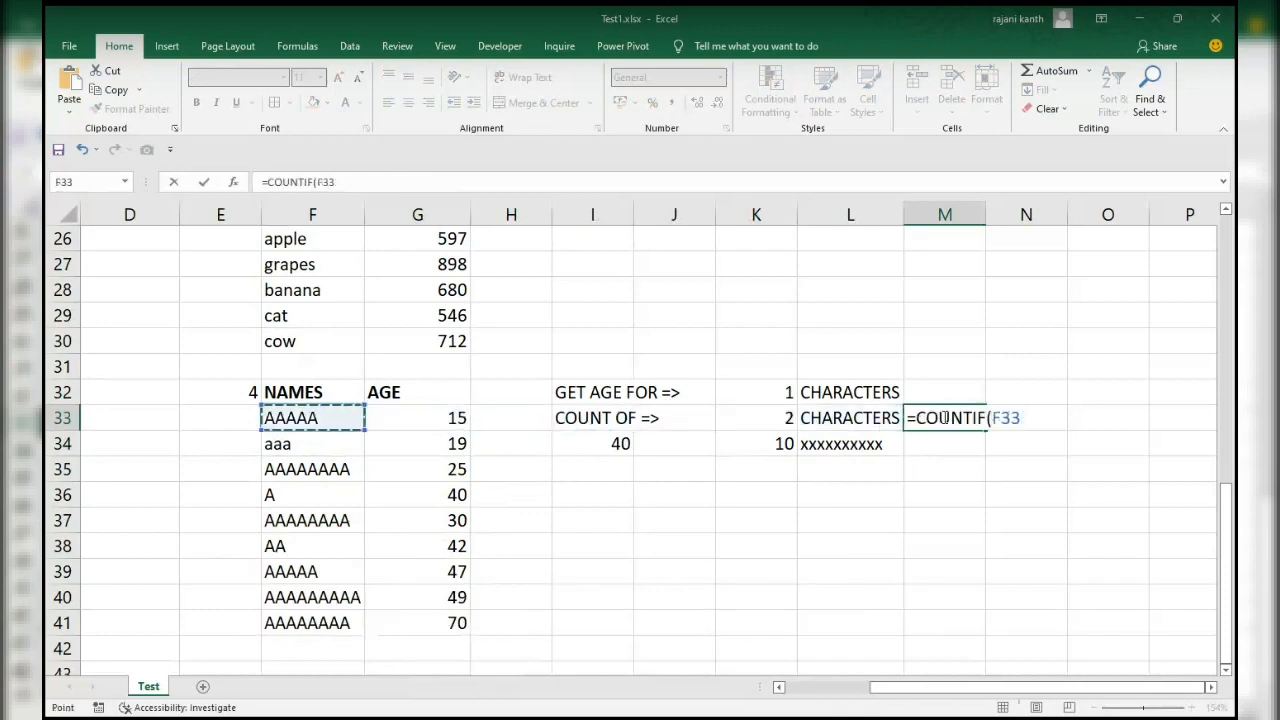
{"action": "key", "text": "shift+Down"}
{"action": "key", "text": "shift+Down"}
{"action": "key", "text": "shift+Down"}
{"action": "key", "text": "shift+Down"}
{"action": "key", "text": "shift+Down"}
{"action": "key", "text": "shift+Down"}
{"action": "key", "text": "shift+Down"}
{"action": "key", "text": "shift+Down"}
{"action": "type", "text": ","}
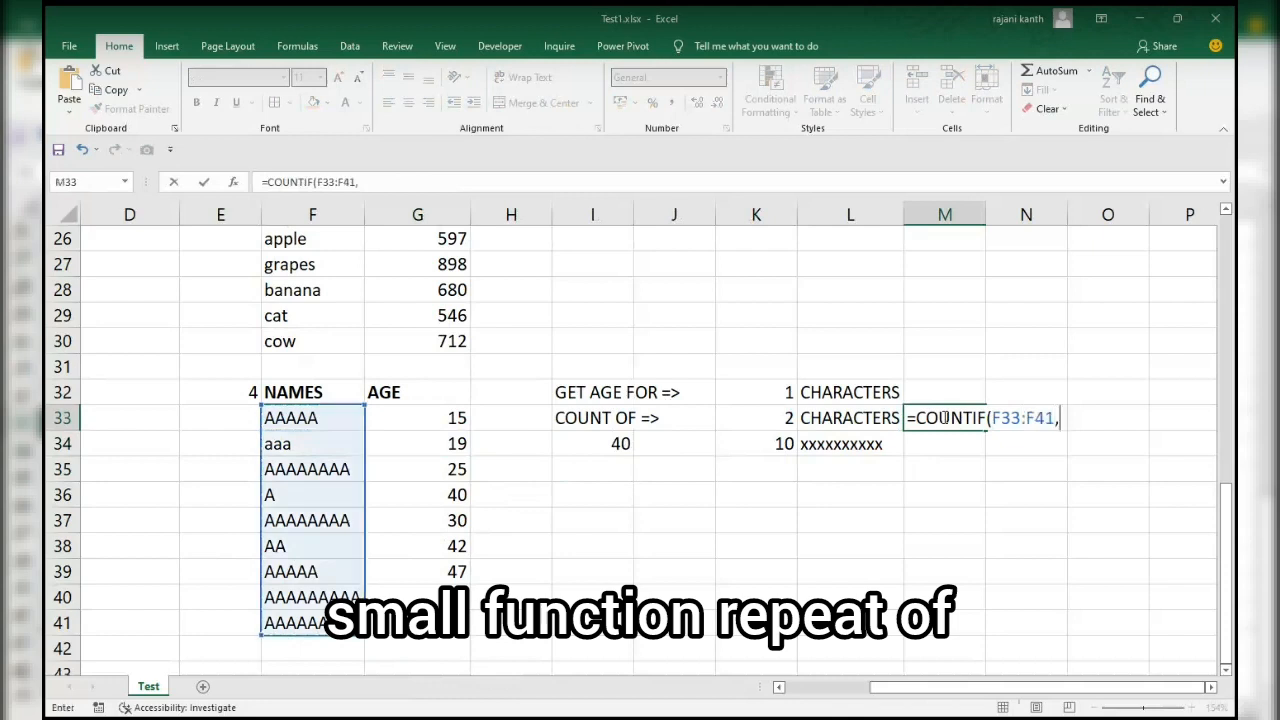
{"action": "type", "text": "rept"}
{"action": "key", "text": "Tab"}
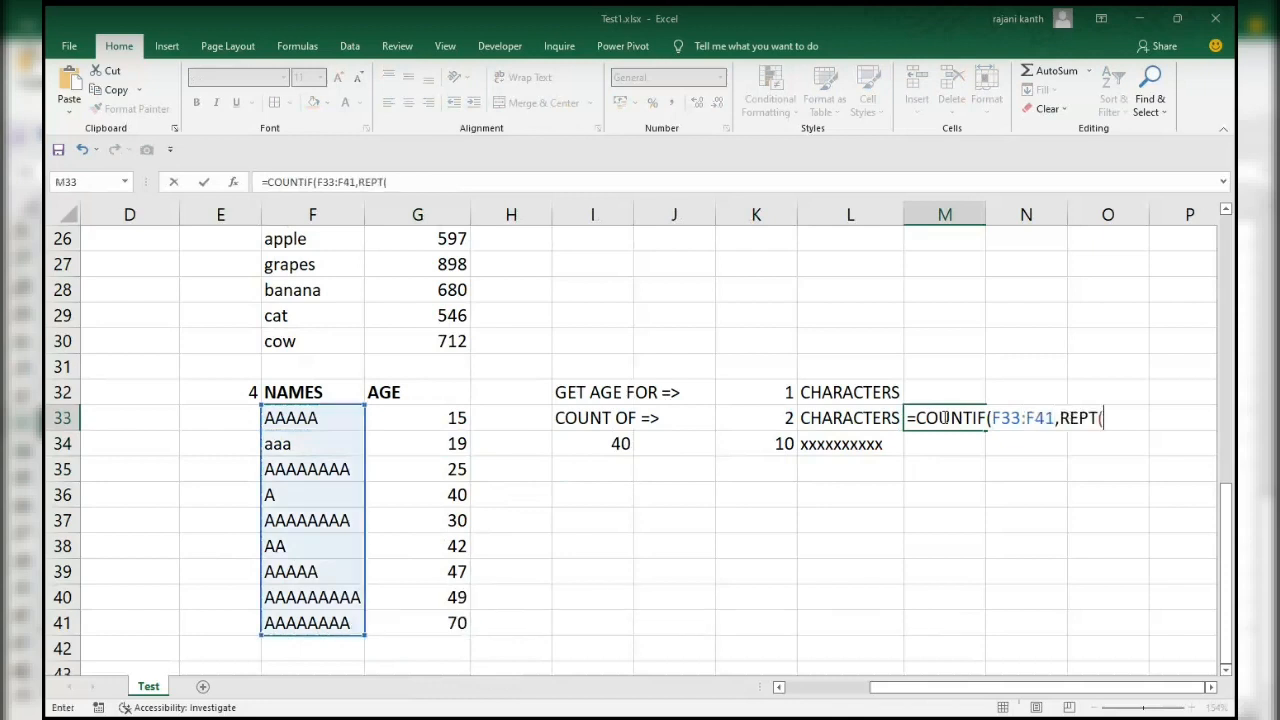
{"action": "key", "text": "BackSpace"}
{"action": "key", "text": "BackSpace"}
{"action": "key", "text": "BackSpace"}
{"action": "key", "text": "BackSpace"}
{"action": "key", "text": "BackSpace"}
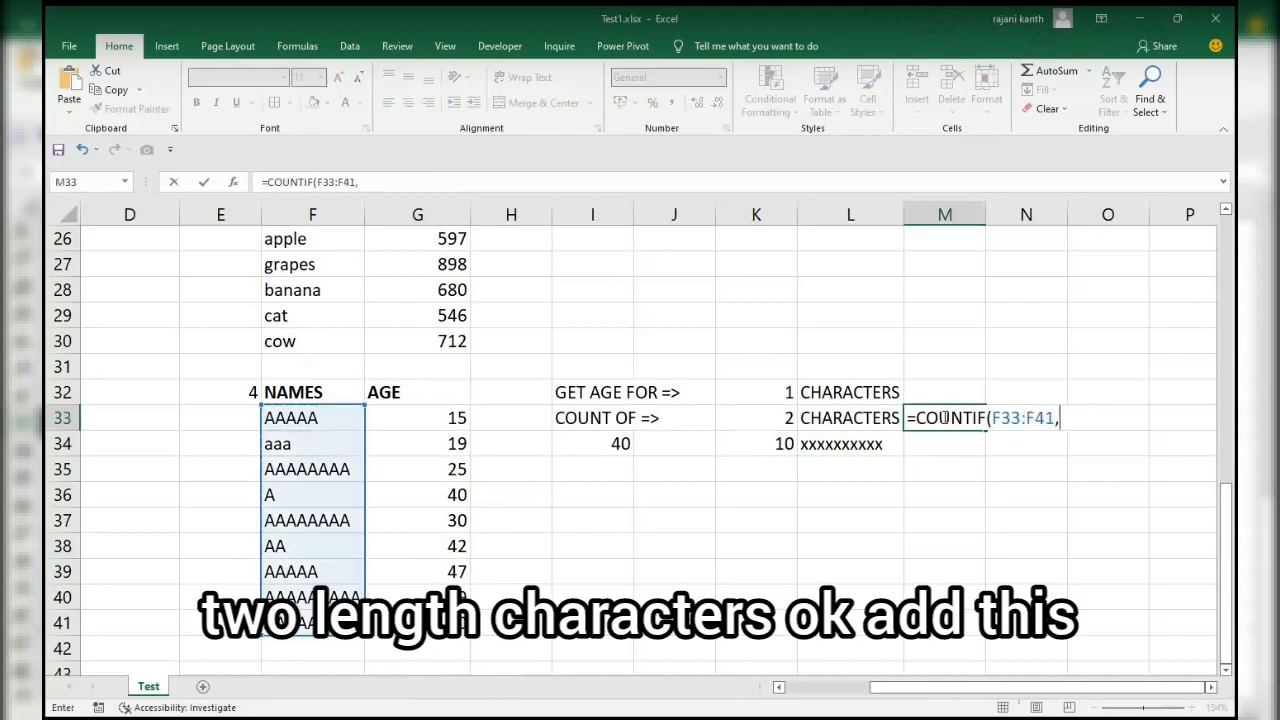
Complete the COUNTIF in M33 with the criterion "??" and check it against the two-character name in F38.
{"action": "type", "text": "\"??"}
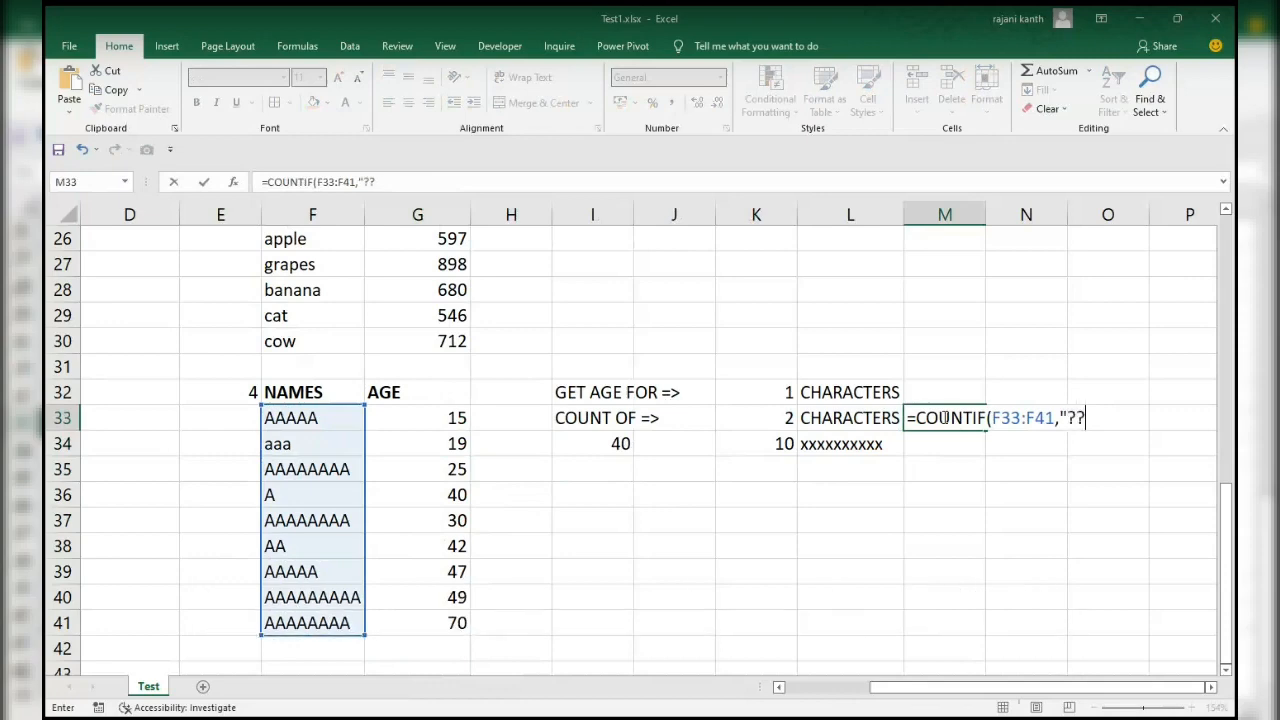
{"action": "type", "text": "\")"}
{"action": "key", "text": "ctrl+Return"}
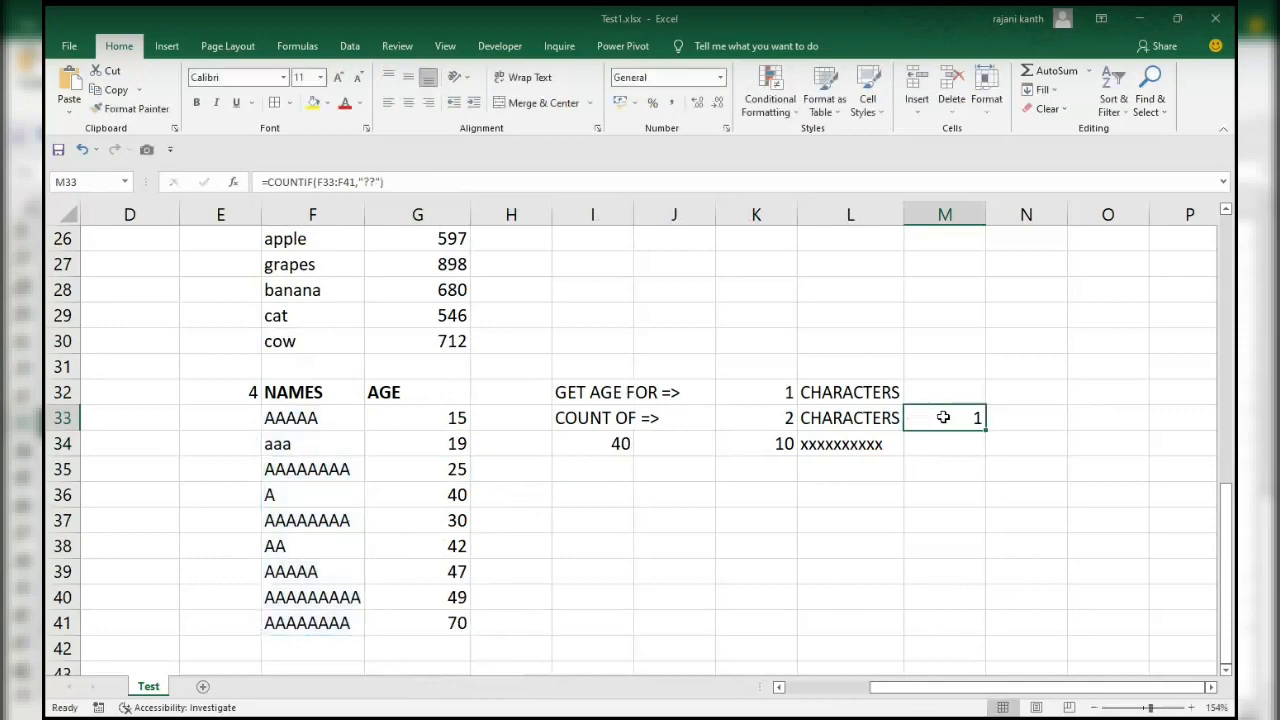
{"action": "left_click", "coordinate": [311, 545]}
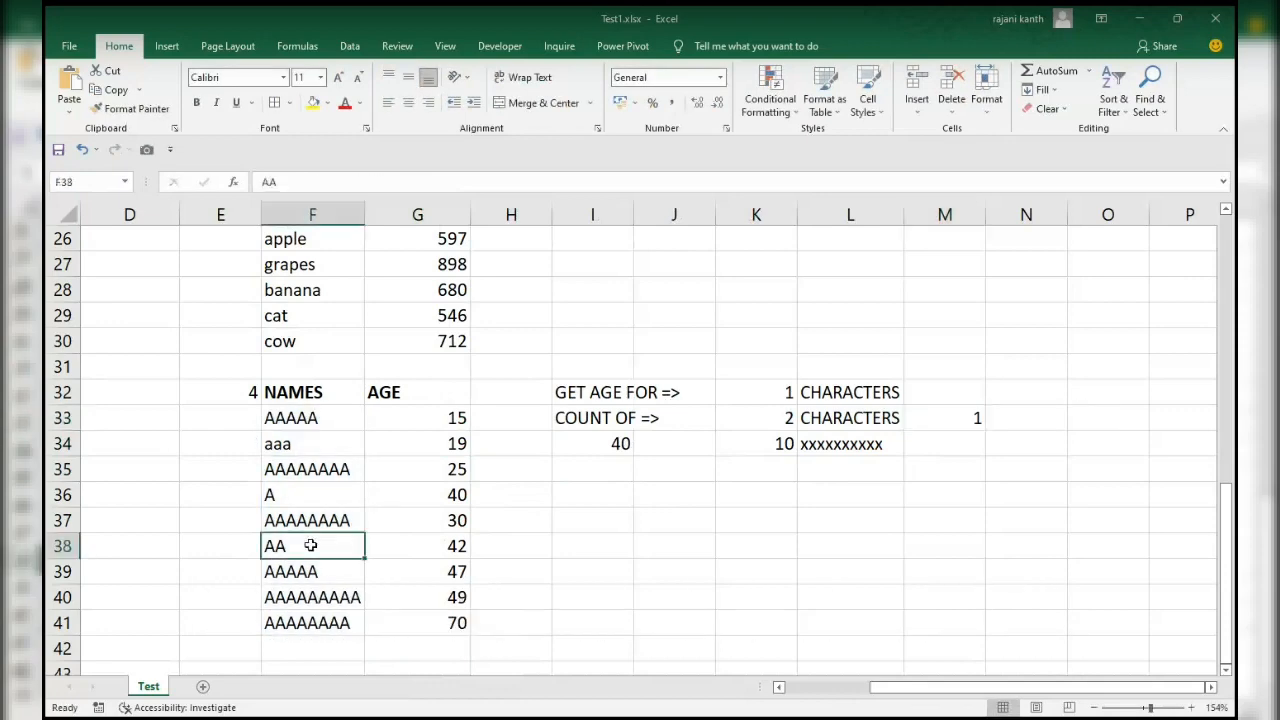
Make the count in M33 dynamic by changing its formula to =COUNTIF(F33:F41,REPT("?",K33)).
{"action": "left_click", "coordinate": [955, 417]}
{"action": "double_click", "coordinate": [955, 417]}
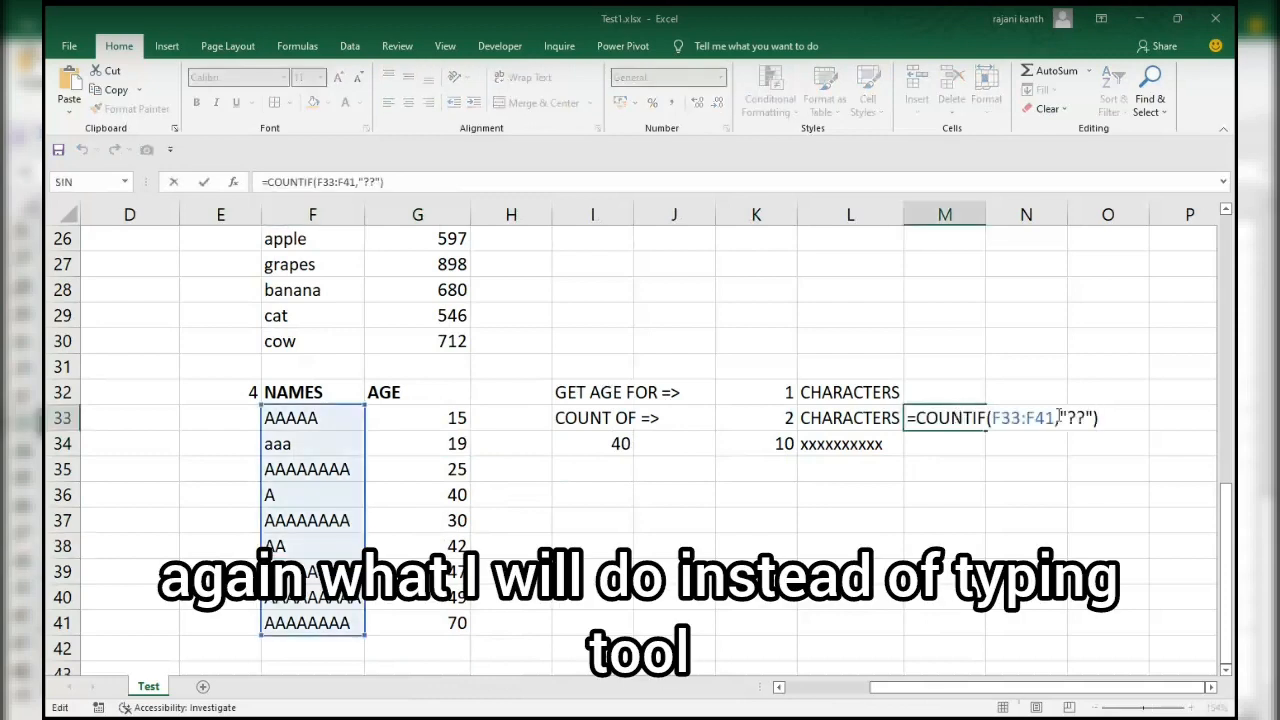
{"action": "left_click_drag", "start_coordinate": [1068, 415], "coordinate": [1098, 417]}
{"action": "type", "text": "rept(\""}
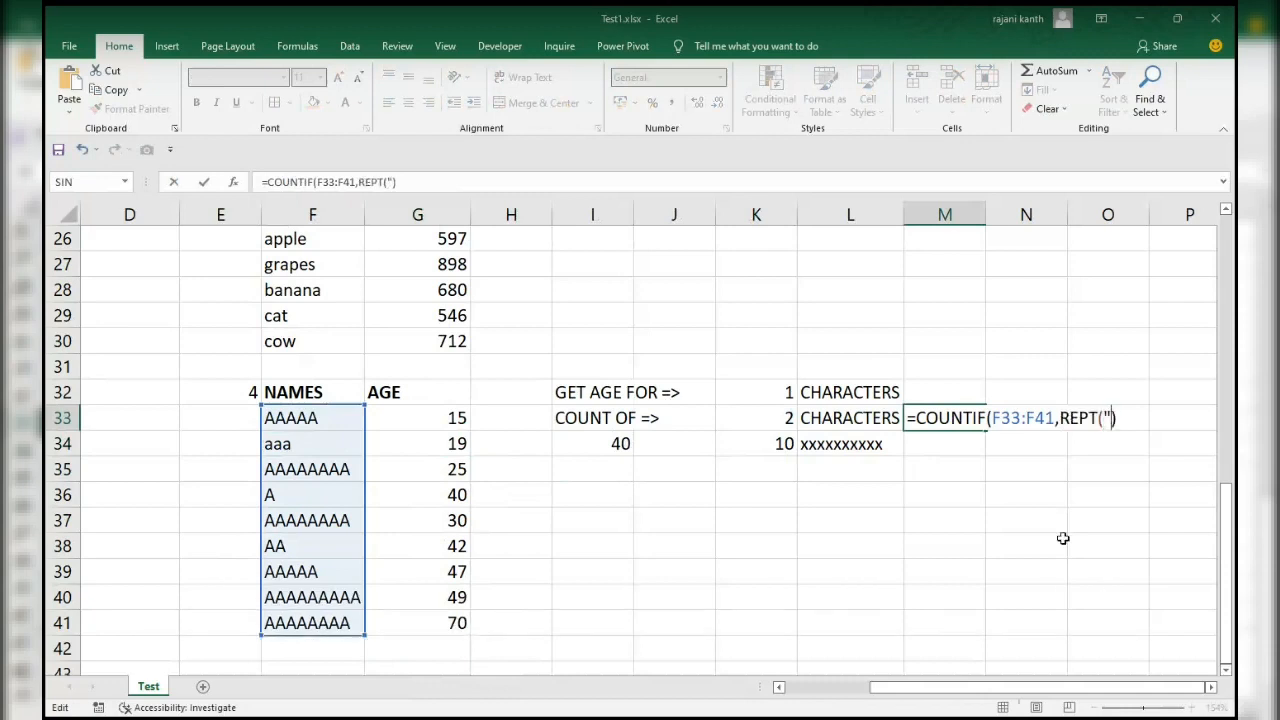
{"action": "type", "text": "?\","}
{"action": "left_click", "coordinate": [755, 419]}
{"action": "scroll", "coordinate": [760, 418], "scroll_direction": "down", "scroll_amount": 1}
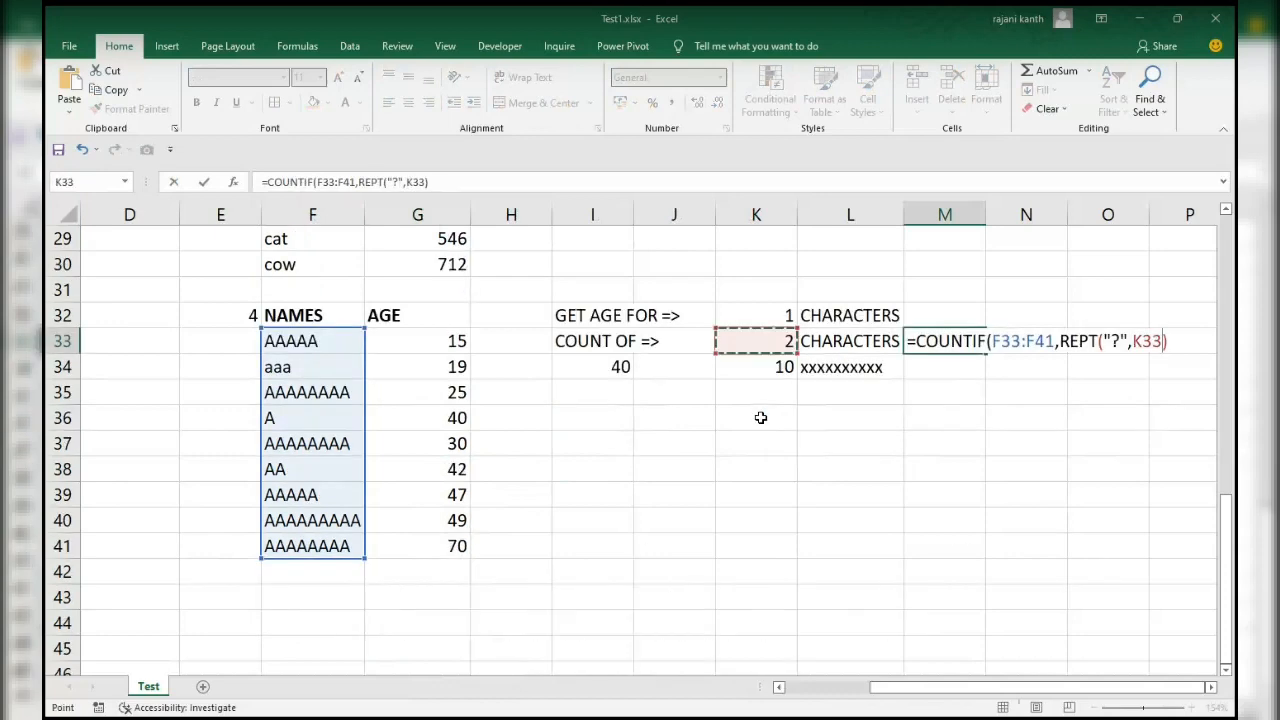
{"action": "type", "text": ")"}
{"action": "key", "text": "ctrl+Return"}
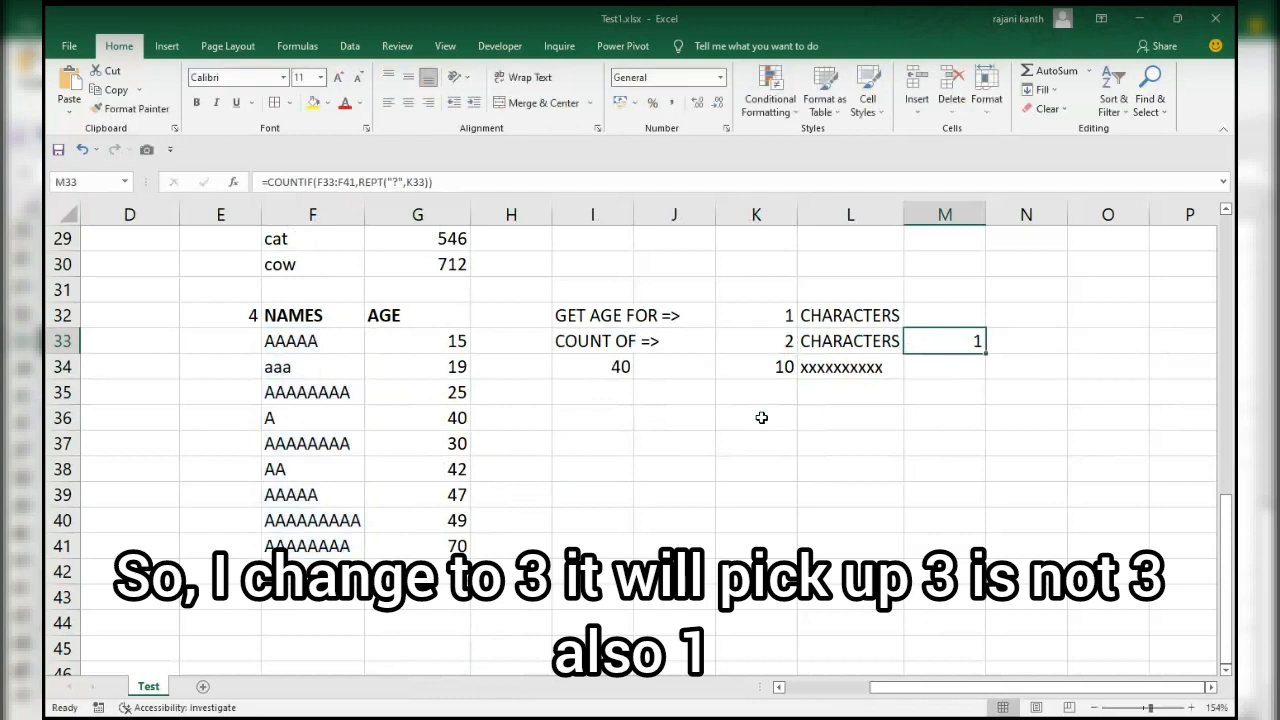
Test the dynamic count for three-character names by setting K33 to 3.
{"action": "left_click", "coordinate": [775, 341]}
{"action": "type", "text": "3"}
{"action": "key", "text": "Return"}
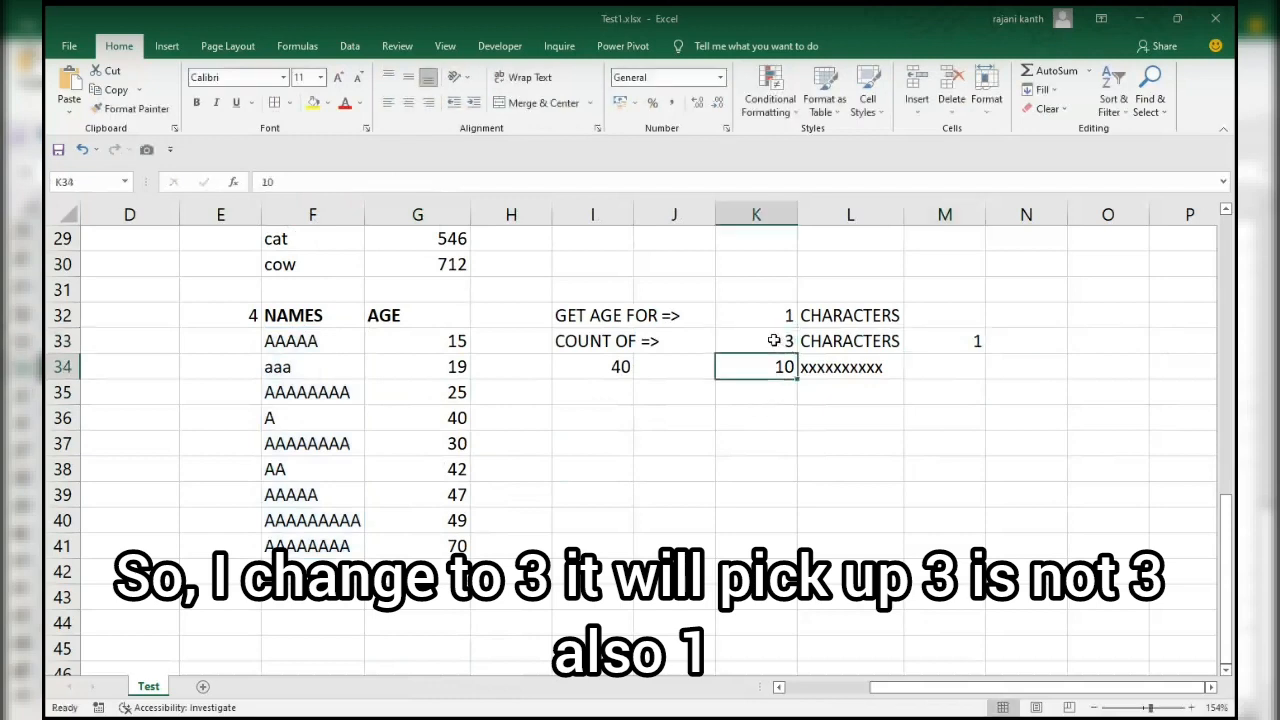
Change the name in F38 to aaa and check the count in M33 against the three-character names.
{"action": "left_click", "coordinate": [296, 376]}
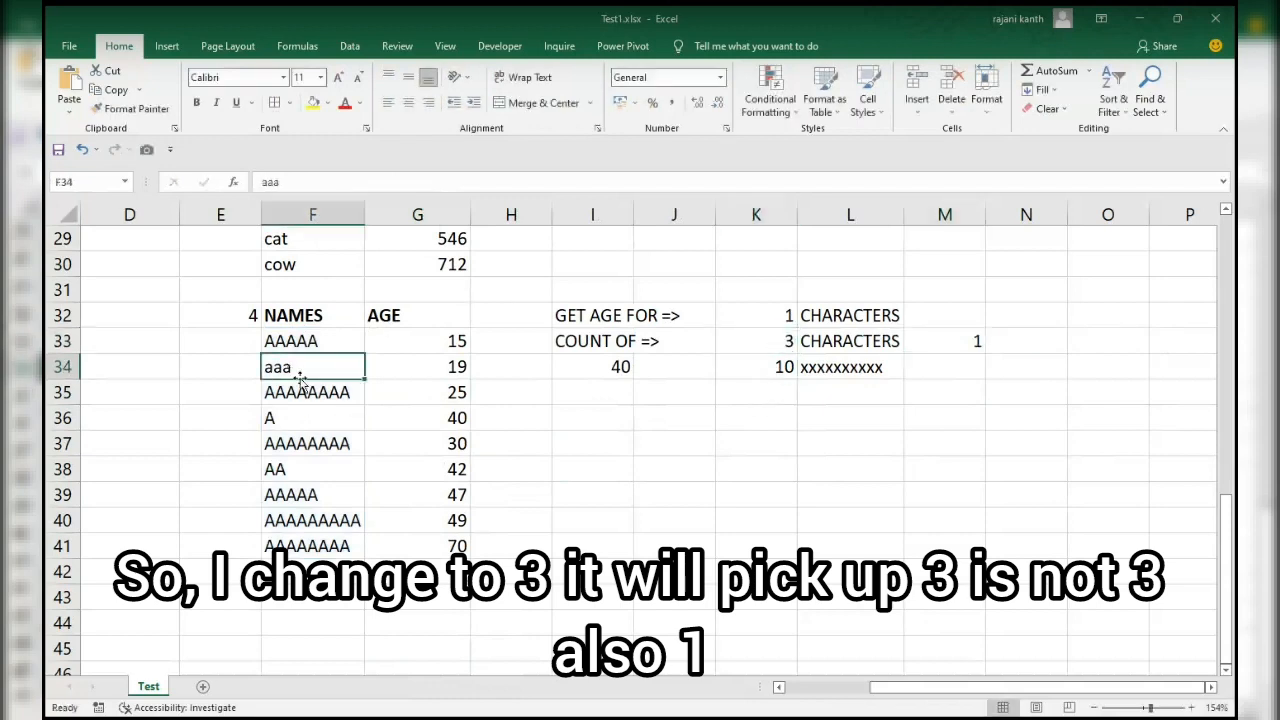
{"action": "key", "text": "Down"}
{"action": "key", "text": "Down"}
{"action": "key", "text": "Down"}
{"action": "key", "text": "Down"}
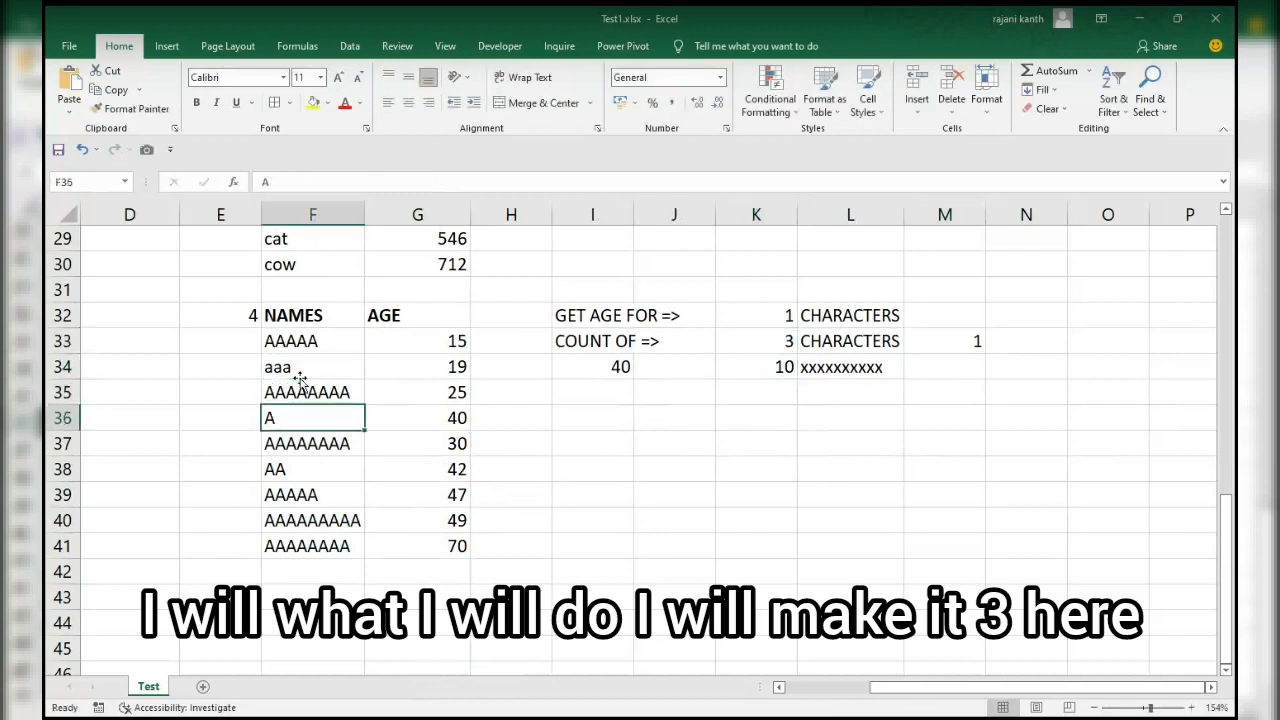
{"action": "type", "text": "aaa"}
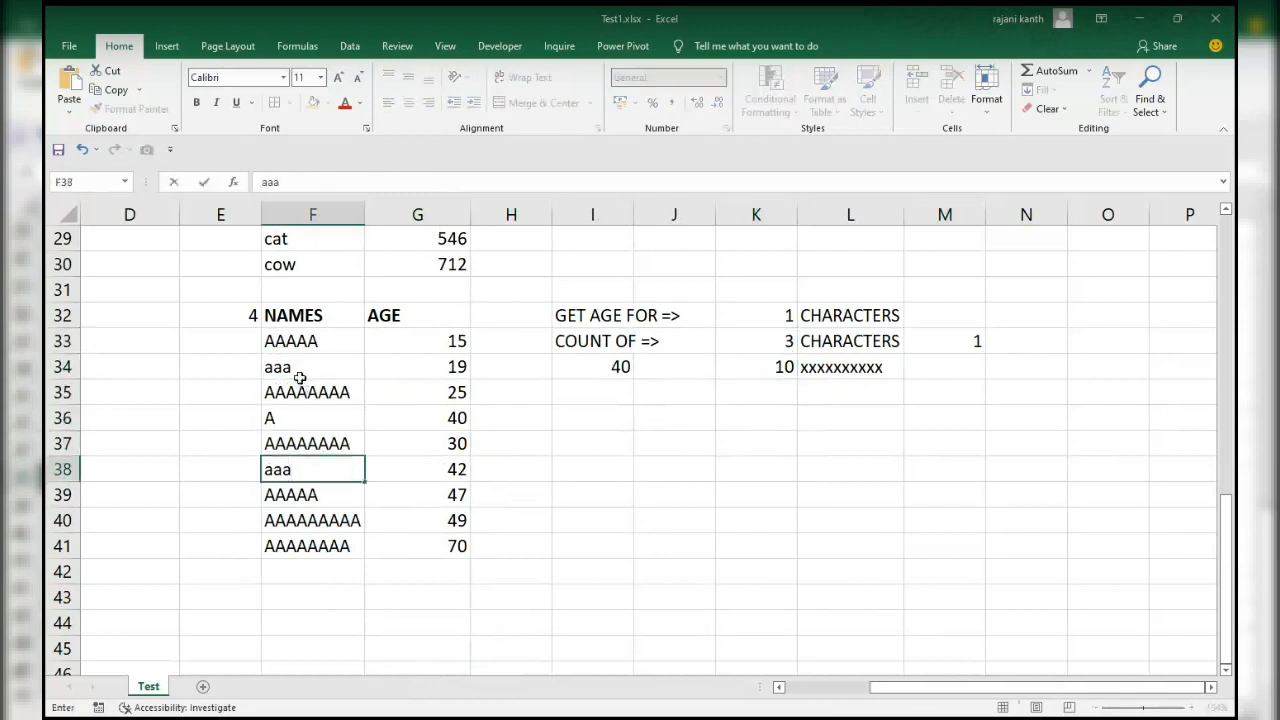
{"action": "key", "text": "Return"}
{"action": "left_click", "coordinate": [297, 468]}
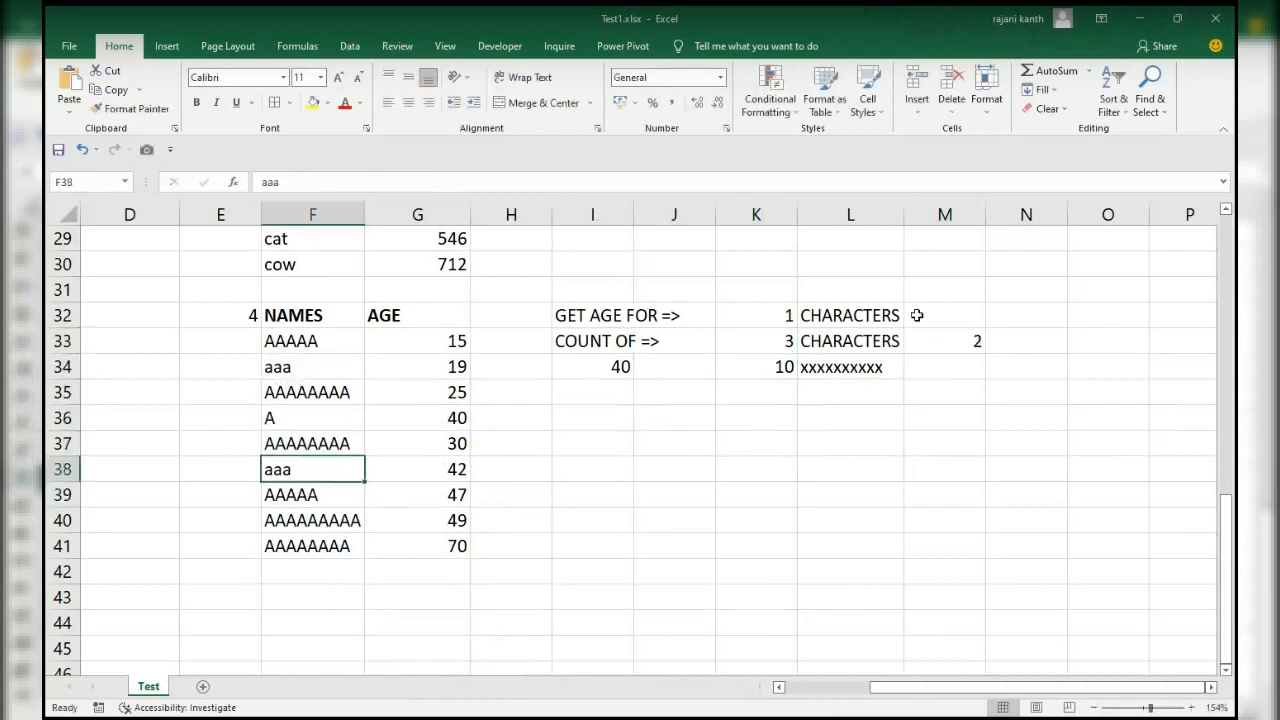
{"action": "left_click", "coordinate": [966, 342]}
{"action": "left_click", "coordinate": [301, 474]}
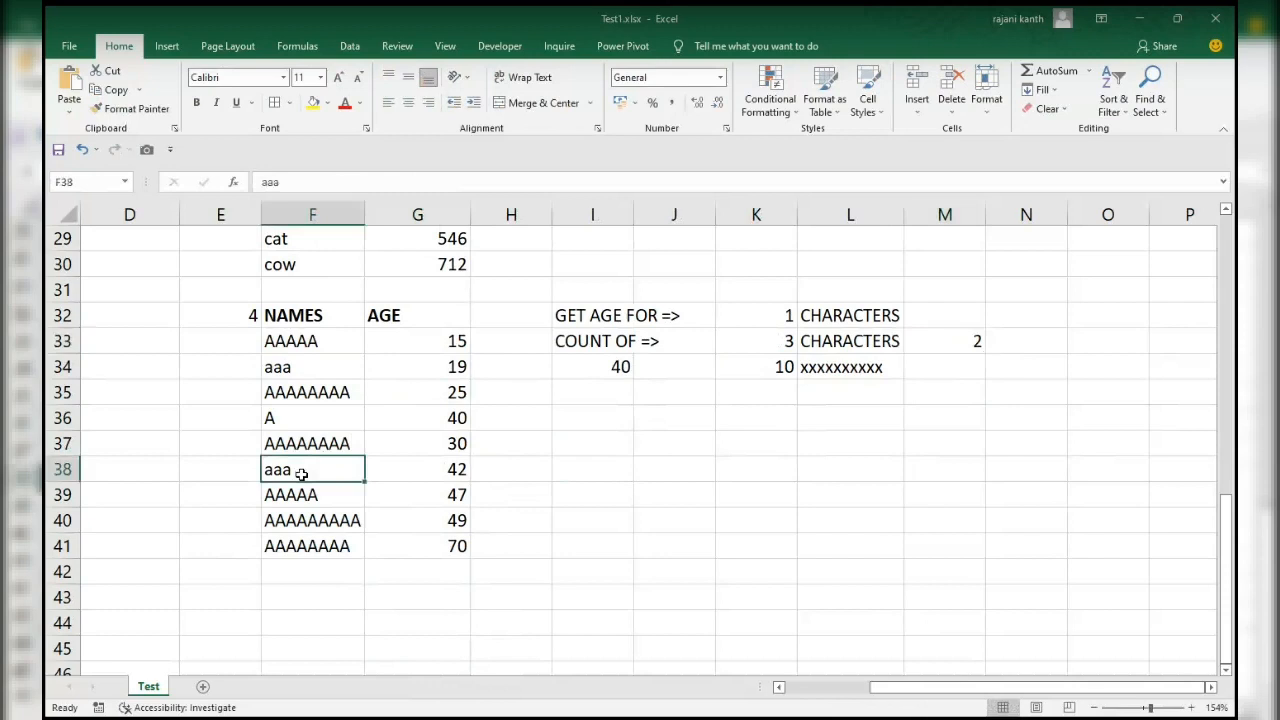
{"action": "left_click", "coordinate": [297, 364], "text": "ctrl"}
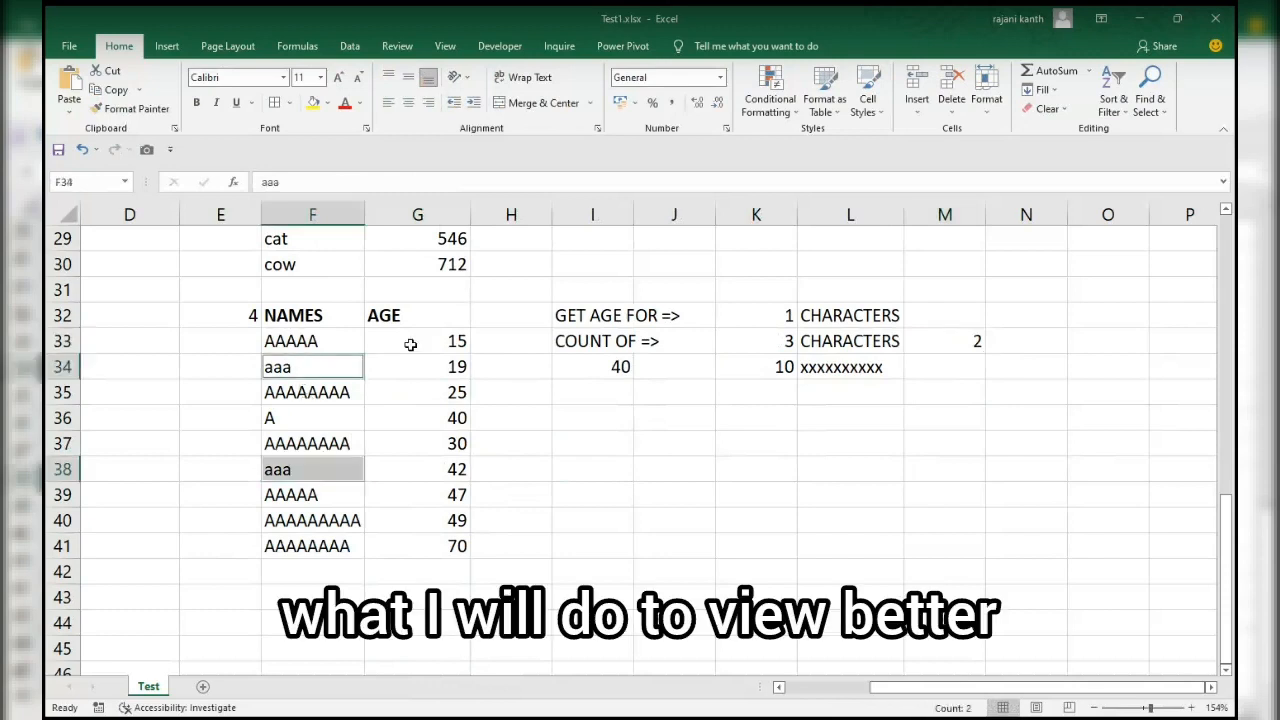
Enter =LEN(F33)=$K$33 in H33 and fill it down to H41 to flag the names of matching length.
{"action": "left_click", "coordinate": [508, 342]}
{"action": "type", "text": "=len"}
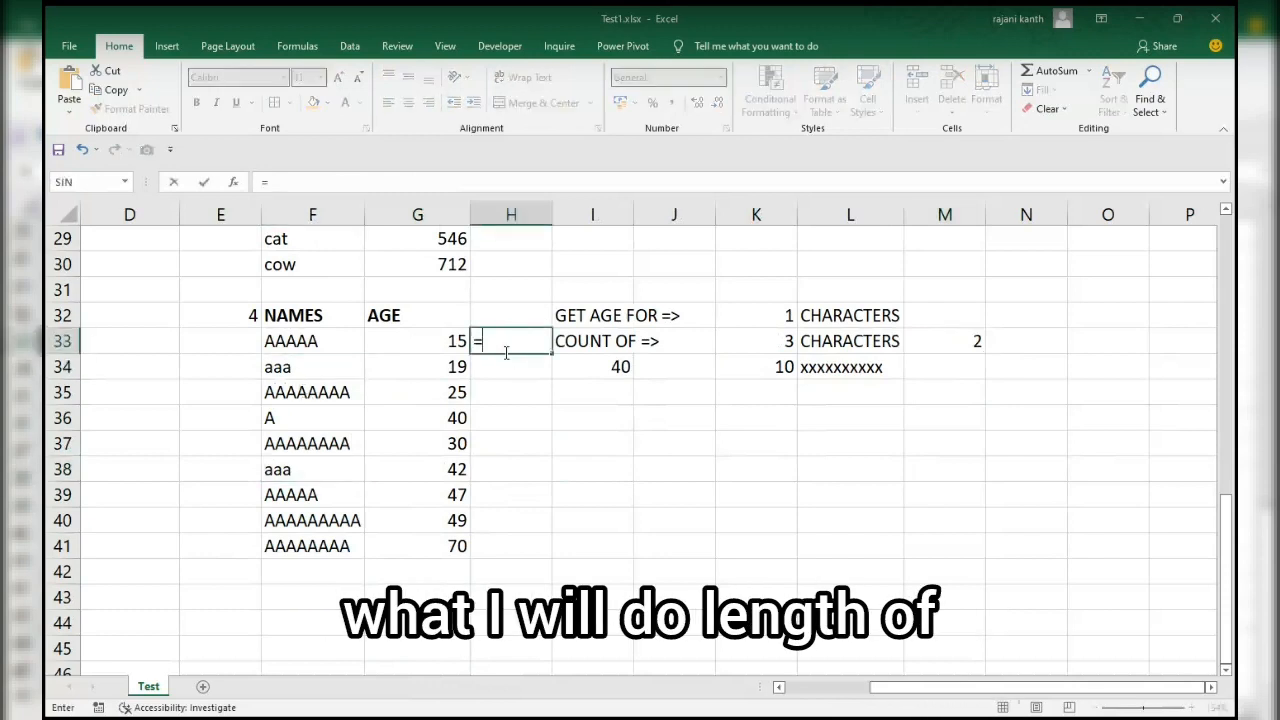
{"action": "key", "text": "Tab"}
{"action": "key", "text": "Left"}
{"action": "key", "text": "Left"}
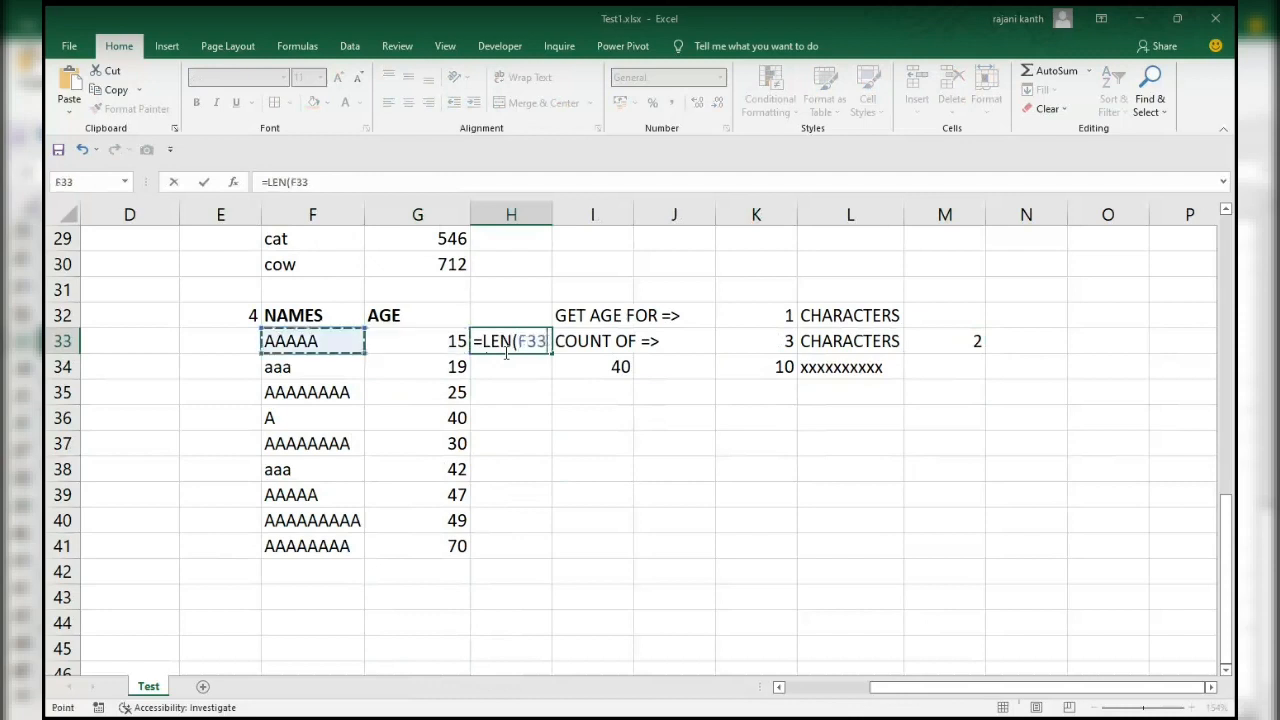
{"action": "type", "text": ")="}
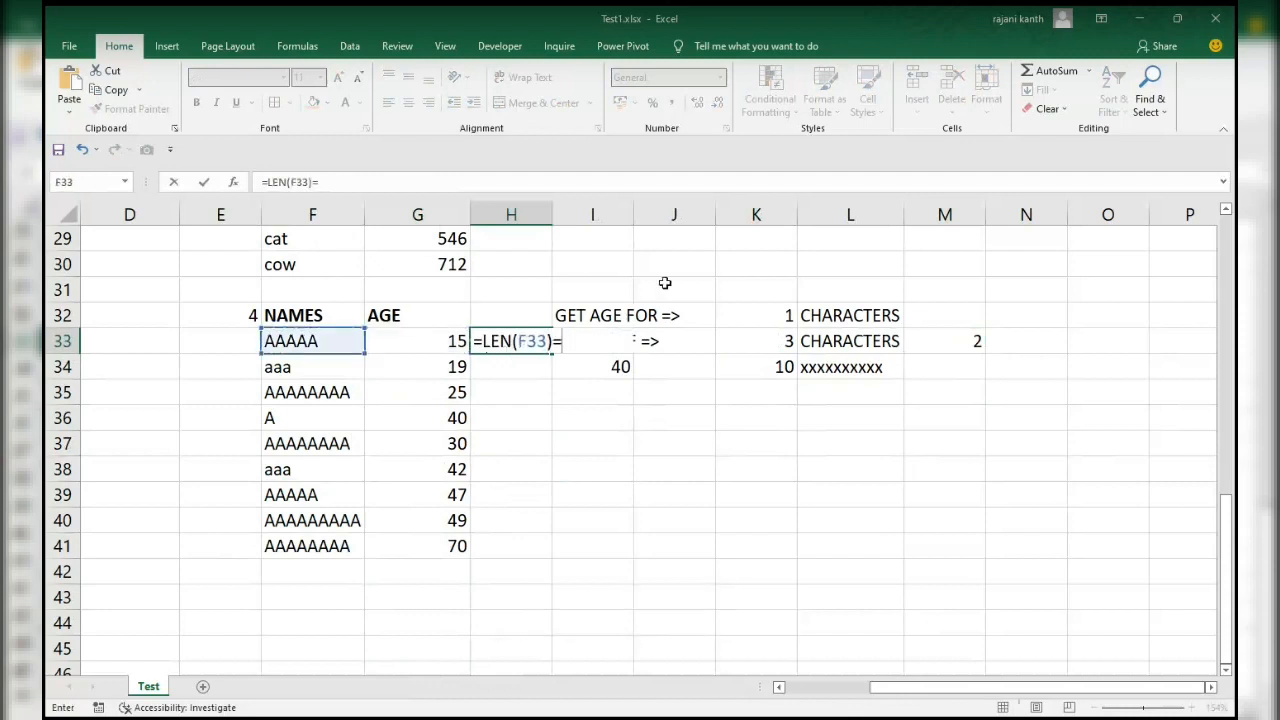
{"action": "left_click", "coordinate": [771, 341]}
{"action": "key", "text": "F4"}
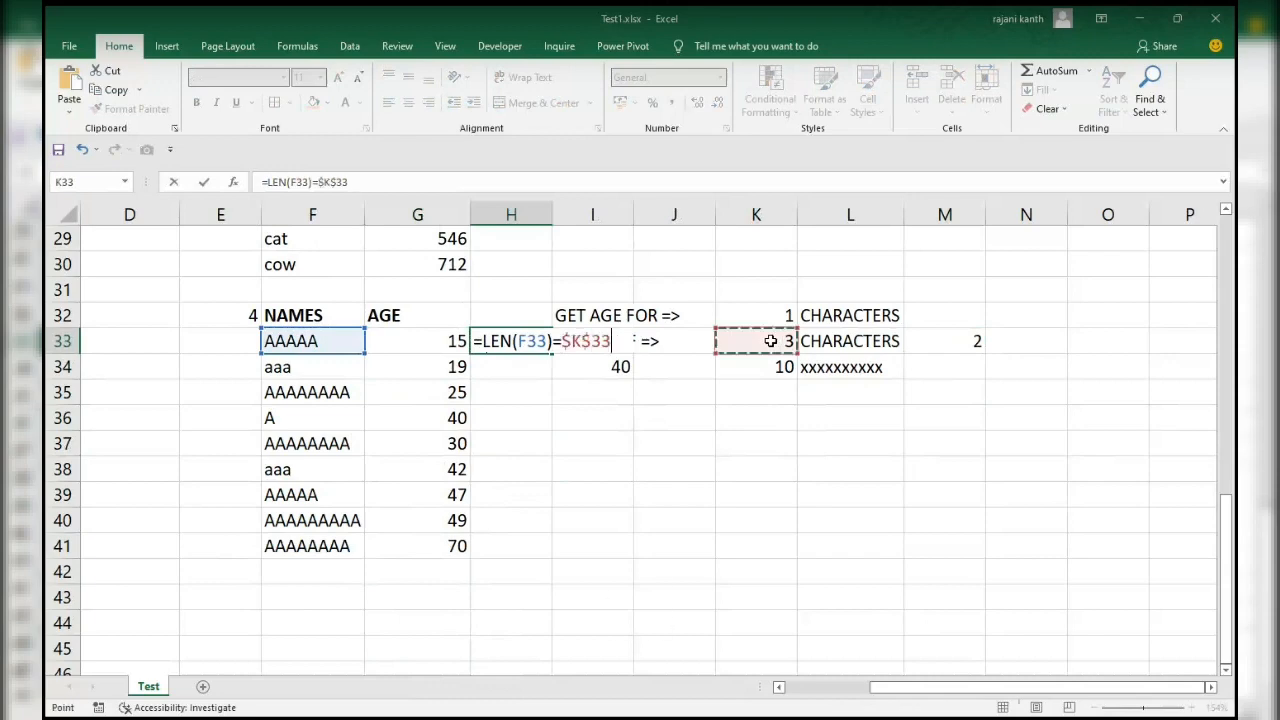
{"action": "key", "text": "ctrl+Return"}
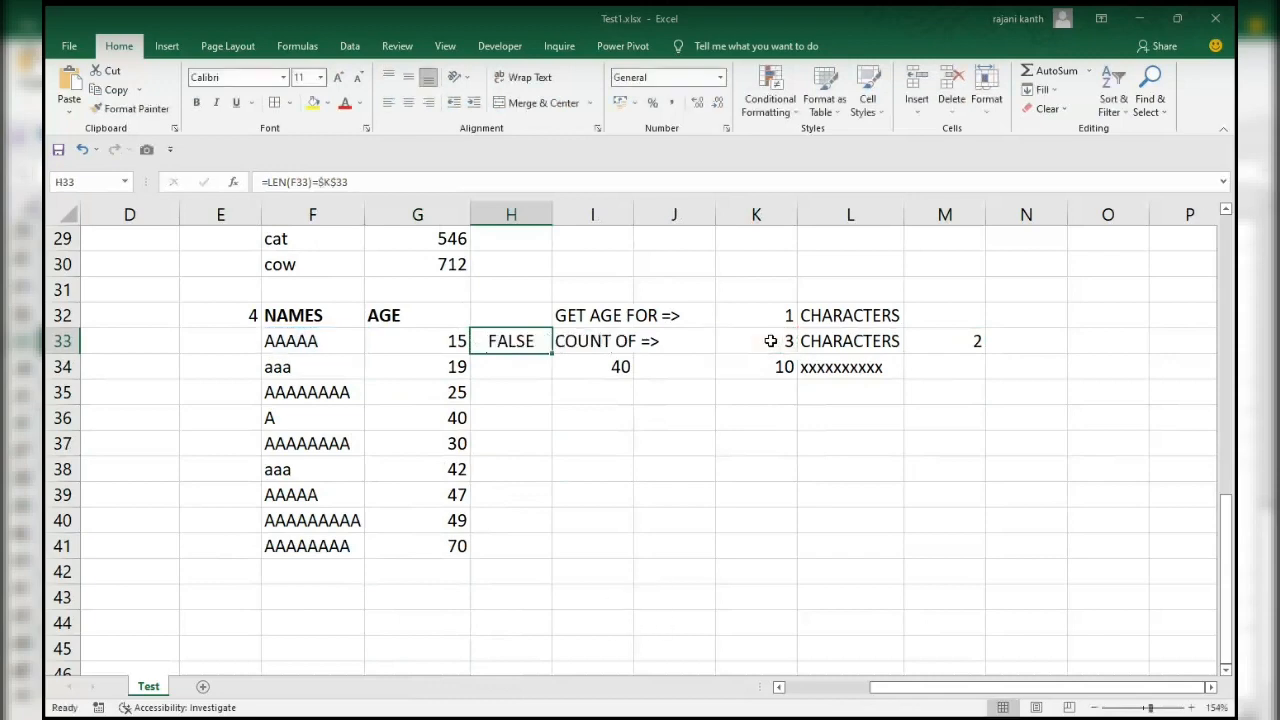
{"action": "double_click", "coordinate": [551, 355]}
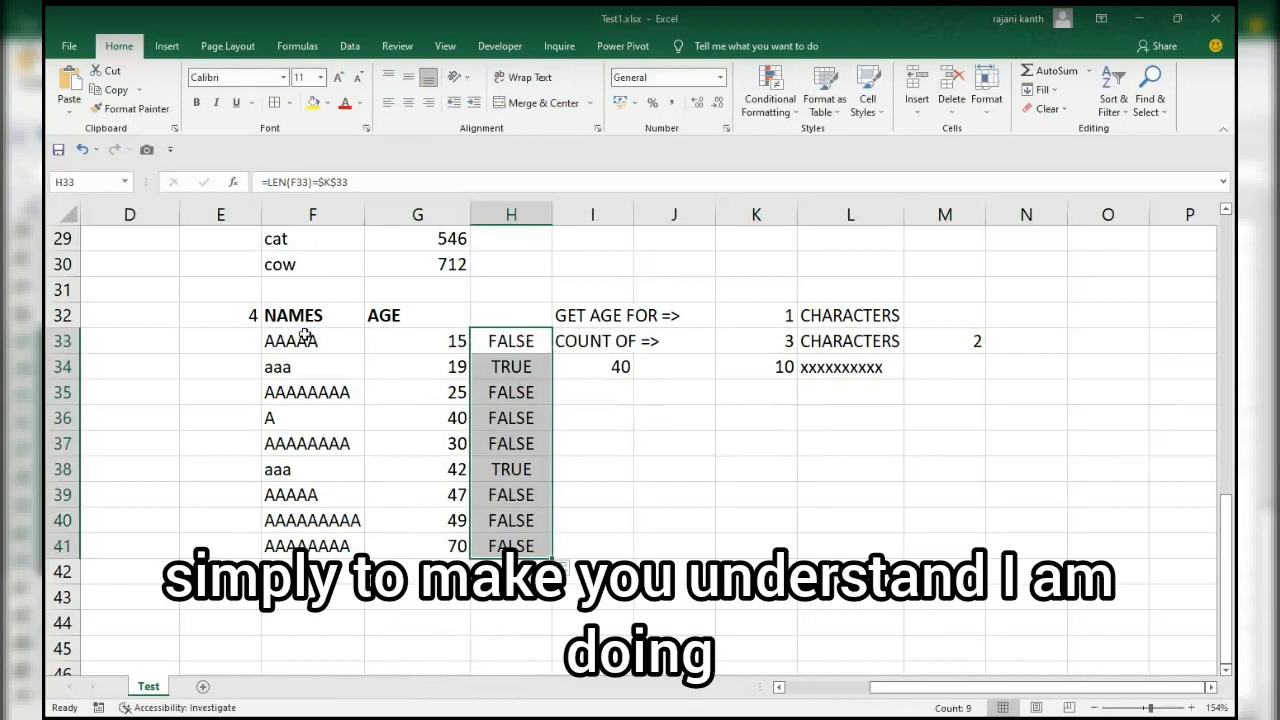
Copy the formula text =LEN(F33)=$K$33 from H33 for use in a conditional formatting rule.
{"action": "left_click_drag", "start_coordinate": [296, 339], "coordinate": [455, 347]}
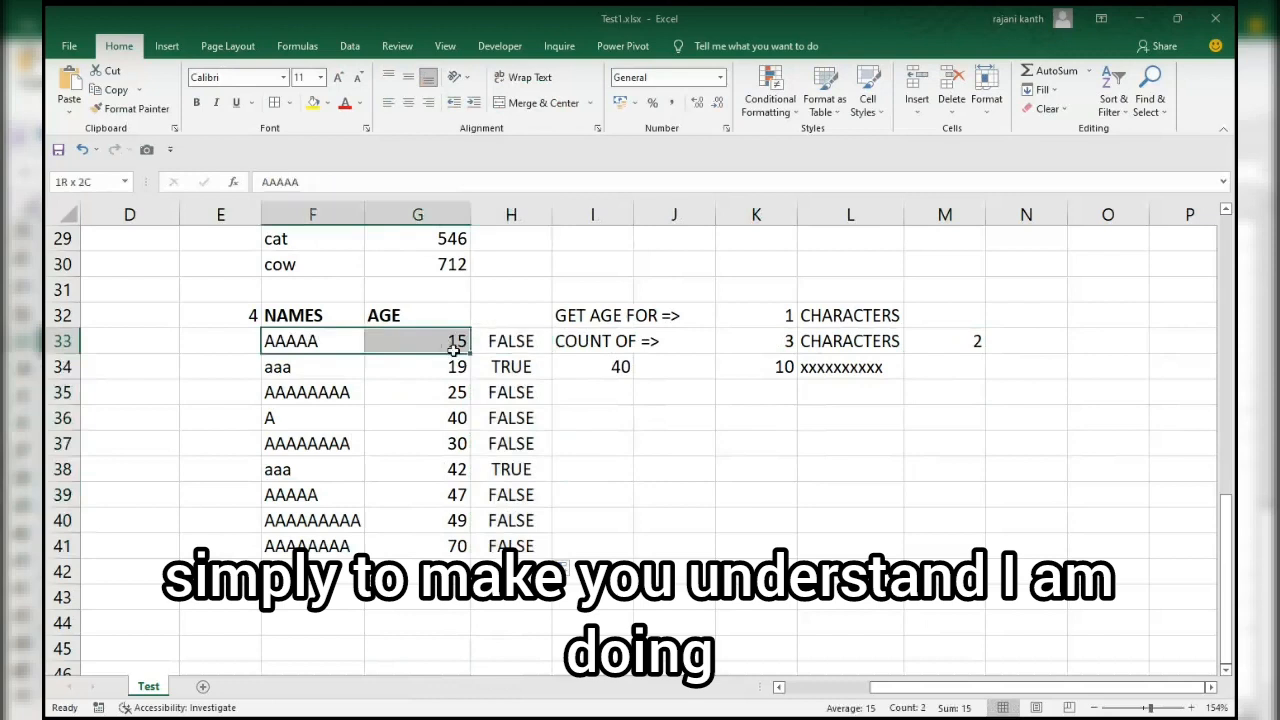
{"action": "left_click", "coordinate": [508, 341]}
{"action": "double_click", "coordinate": [508, 341]}
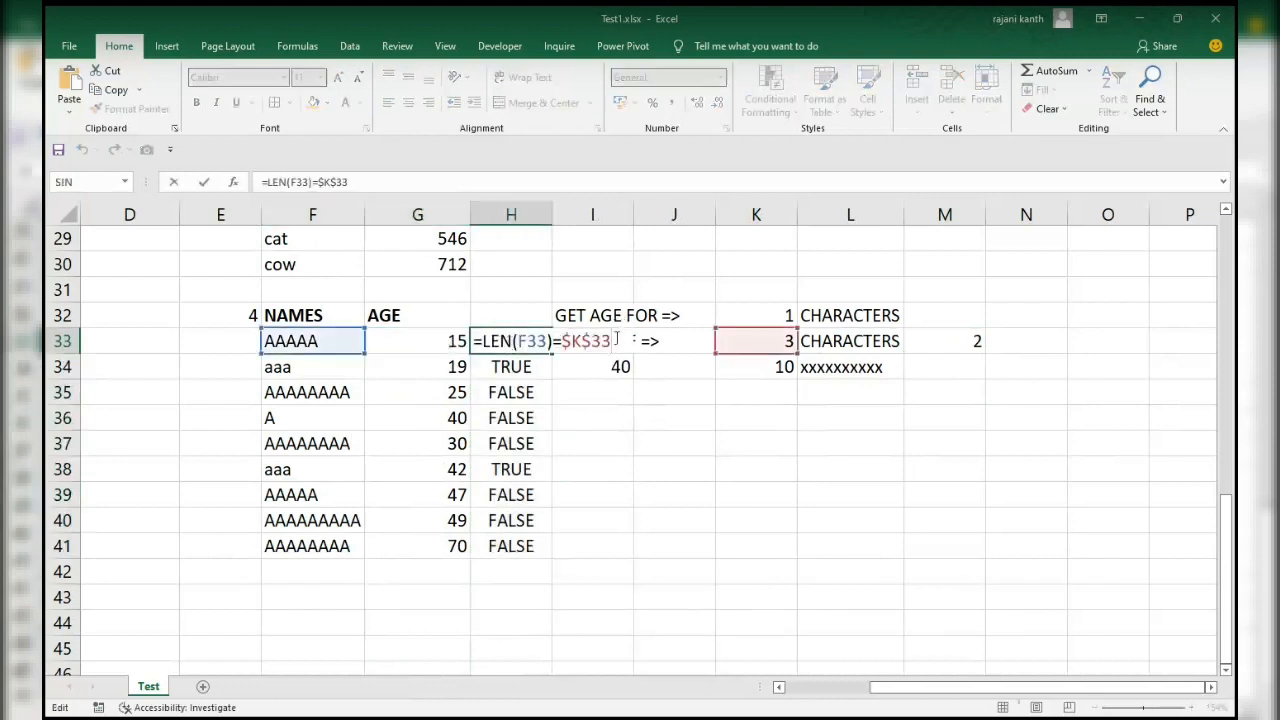
{"action": "left_click_drag", "start_coordinate": [612, 340], "coordinate": [403, 329]}
{"action": "scroll", "coordinate": [401, 329], "scroll_direction": "up", "scroll_amount": 1}
{"action": "key", "text": "Escape"}
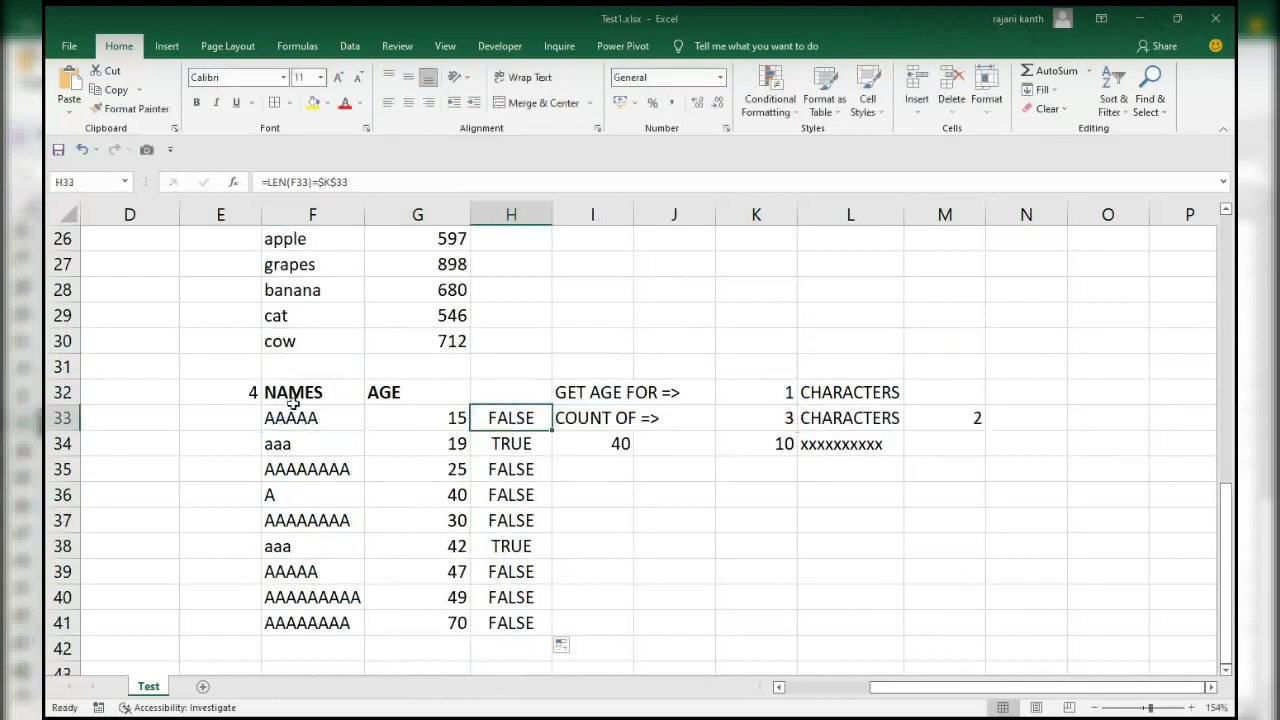
Add a formula-based conditional formatting rule to F33:G41 that gives matching rows a purple fill, borders and bold white text.
{"action": "left_click_drag", "start_coordinate": [296, 418], "coordinate": [437, 615]}
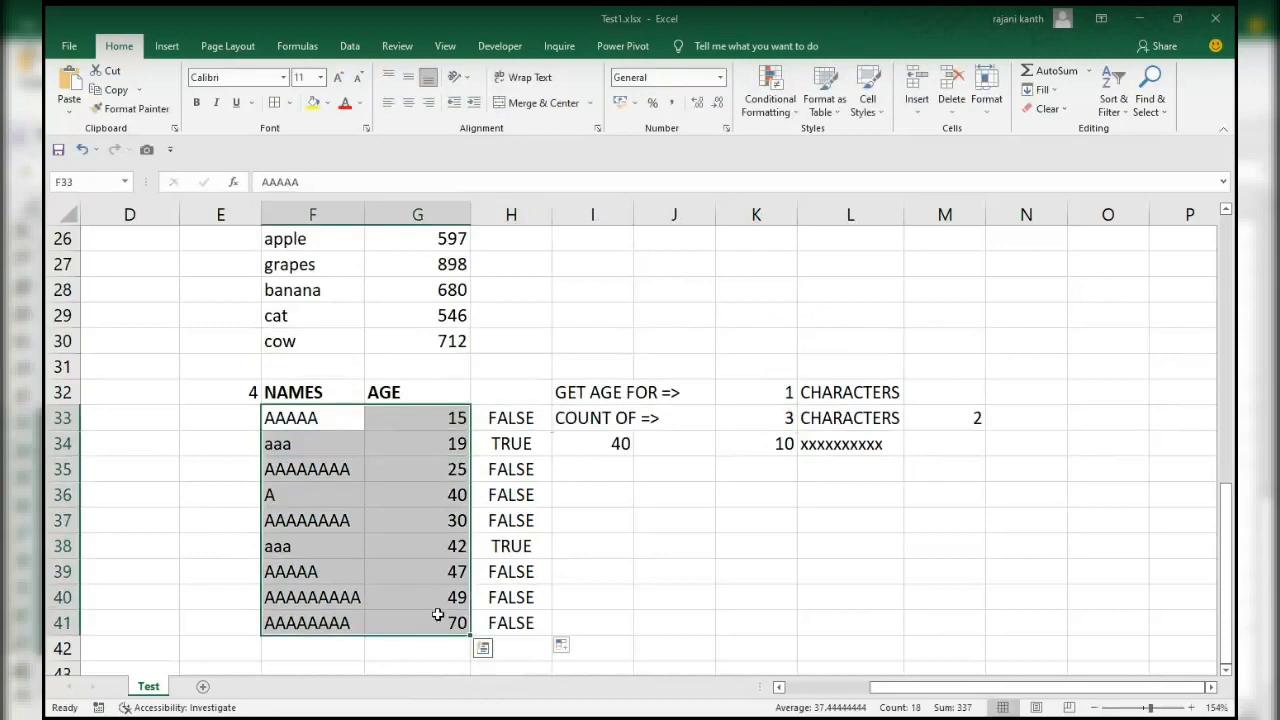
{"action": "key", "text": "alt"}
{"action": "key", "text": "h"}
{"action": "key", "text": "l"}
{"action": "key", "text": "n"}
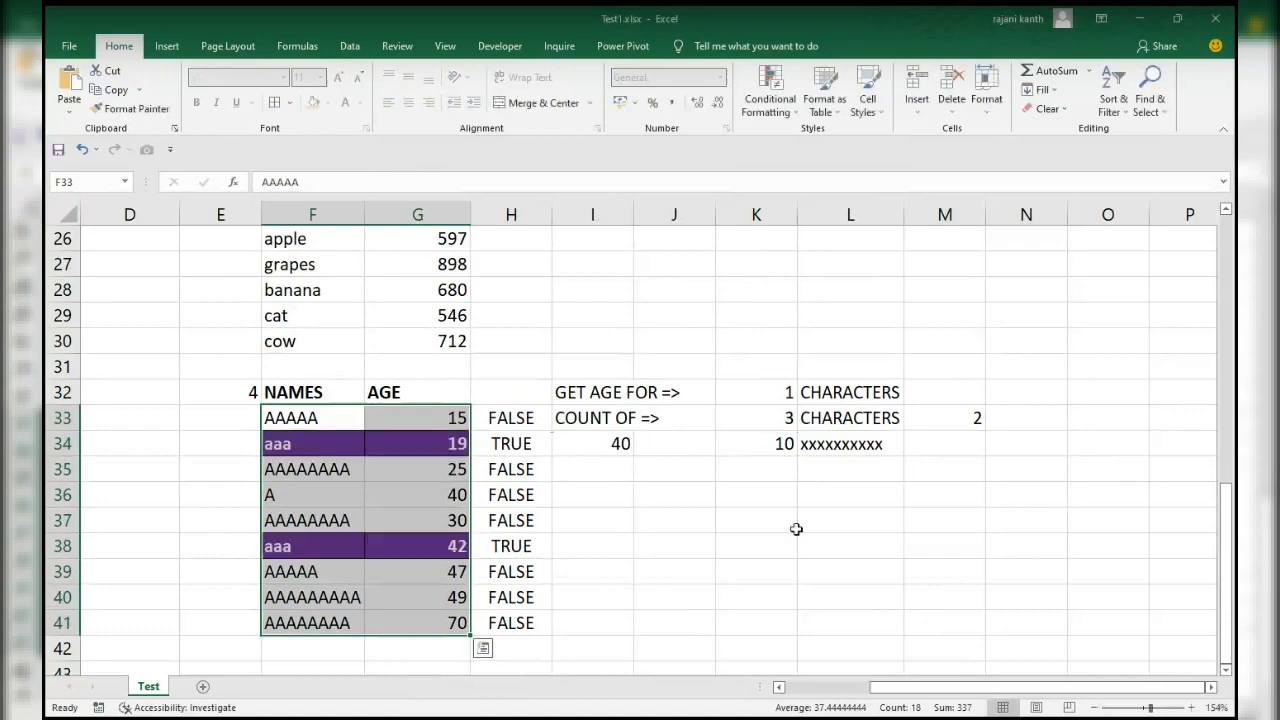
{"action": "left_click", "coordinate": [646, 546]}
Set K33 to 2 to test the count and row highlighting for two-character names.
{"action": "left_click", "coordinate": [774, 420]}
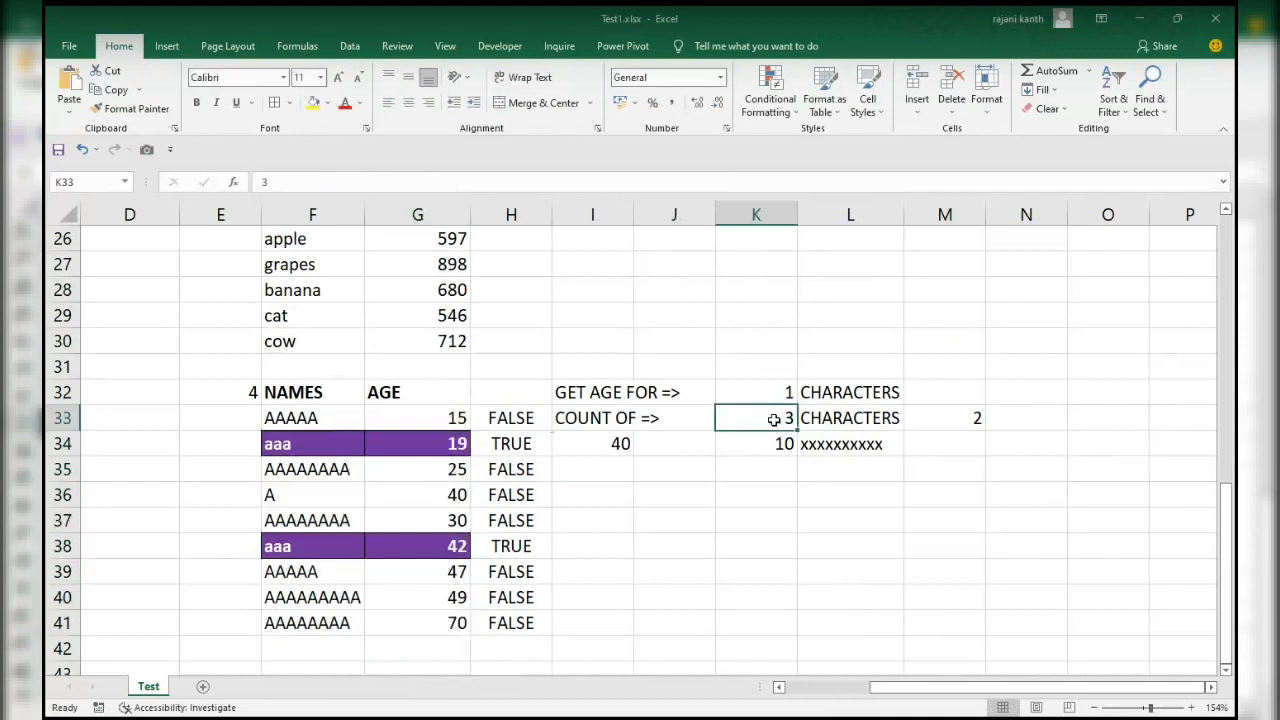
{"action": "type", "text": "2"}
{"action": "key", "text": "Return"}
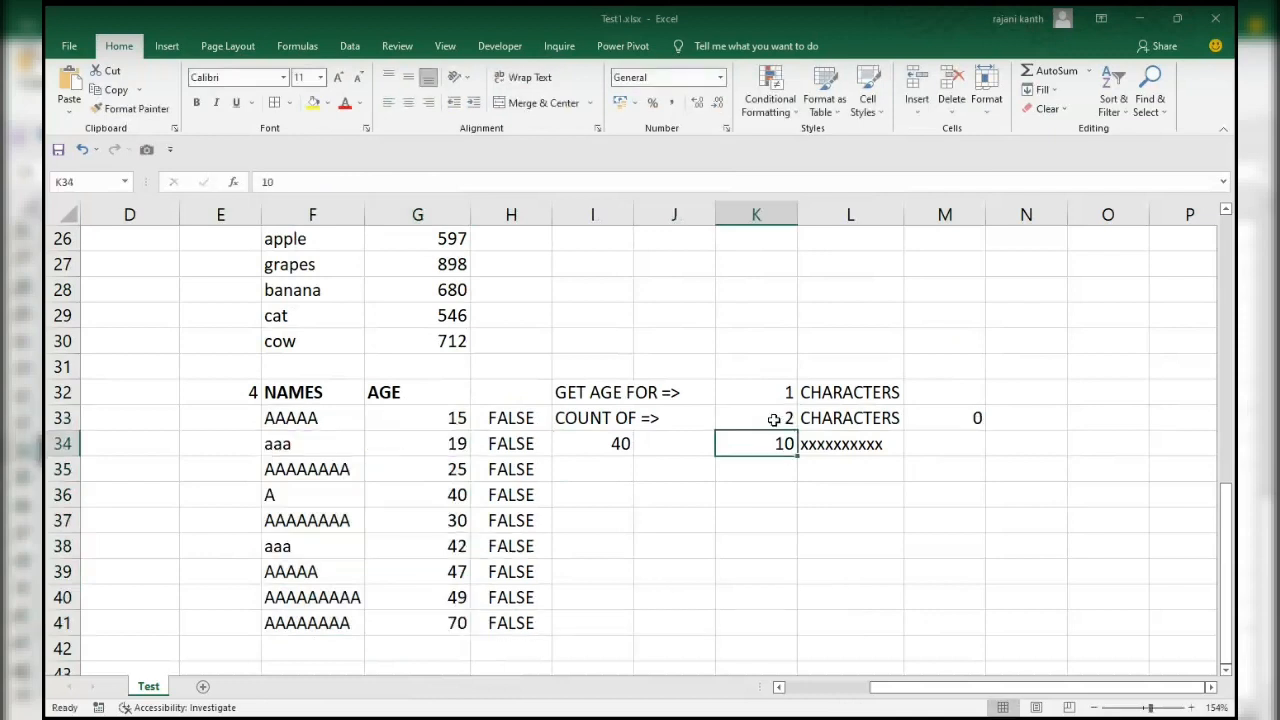
{"action": "left_click", "coordinate": [781, 400]}
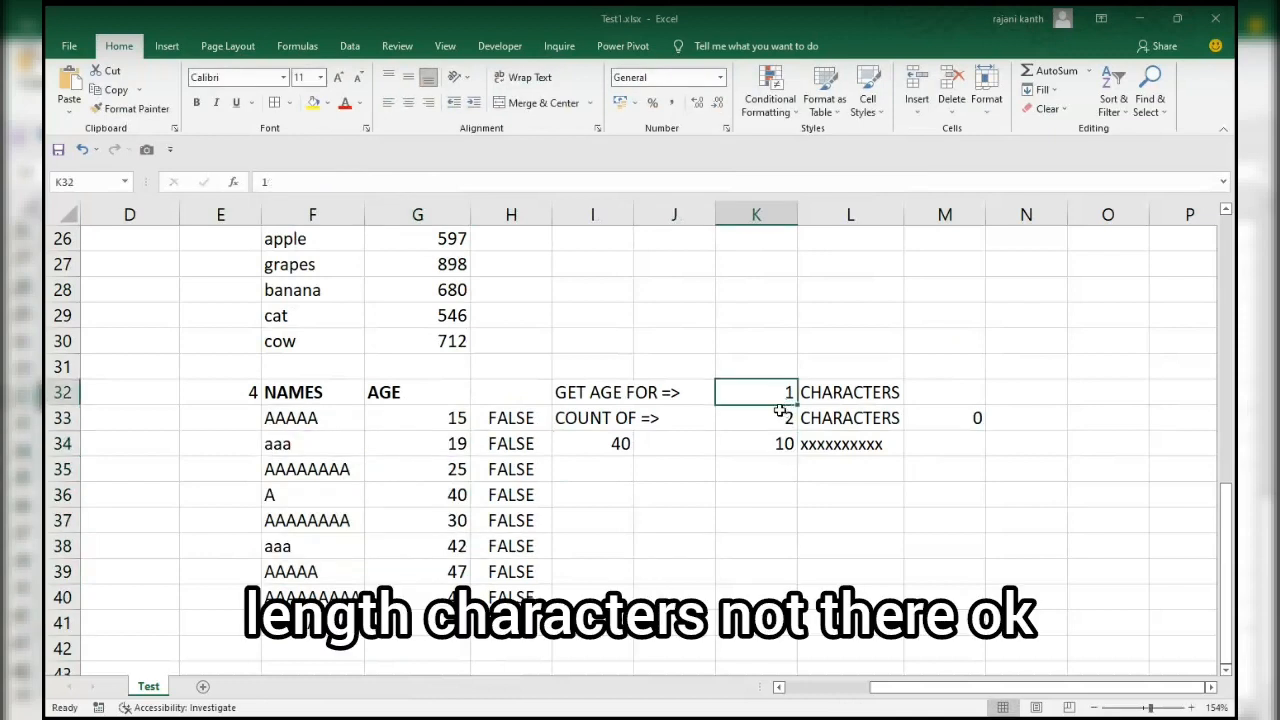
Replace the names in F34, F38 and F40 with aa in one entry, and check the formulas in M33 and I34.
{"action": "left_click", "coordinate": [318, 443]}
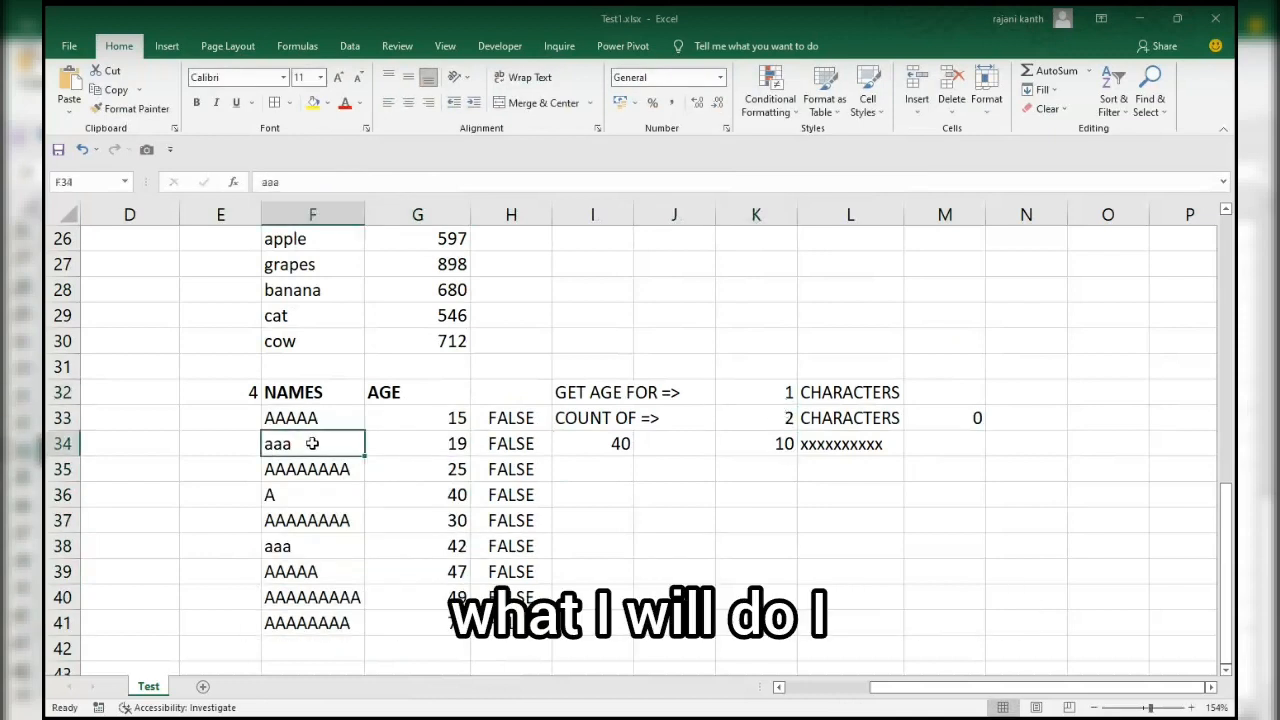
{"action": "left_click", "coordinate": [312, 546], "text": "ctrl"}
{"action": "left_click", "coordinate": [312, 597], "text": "ctrl"}
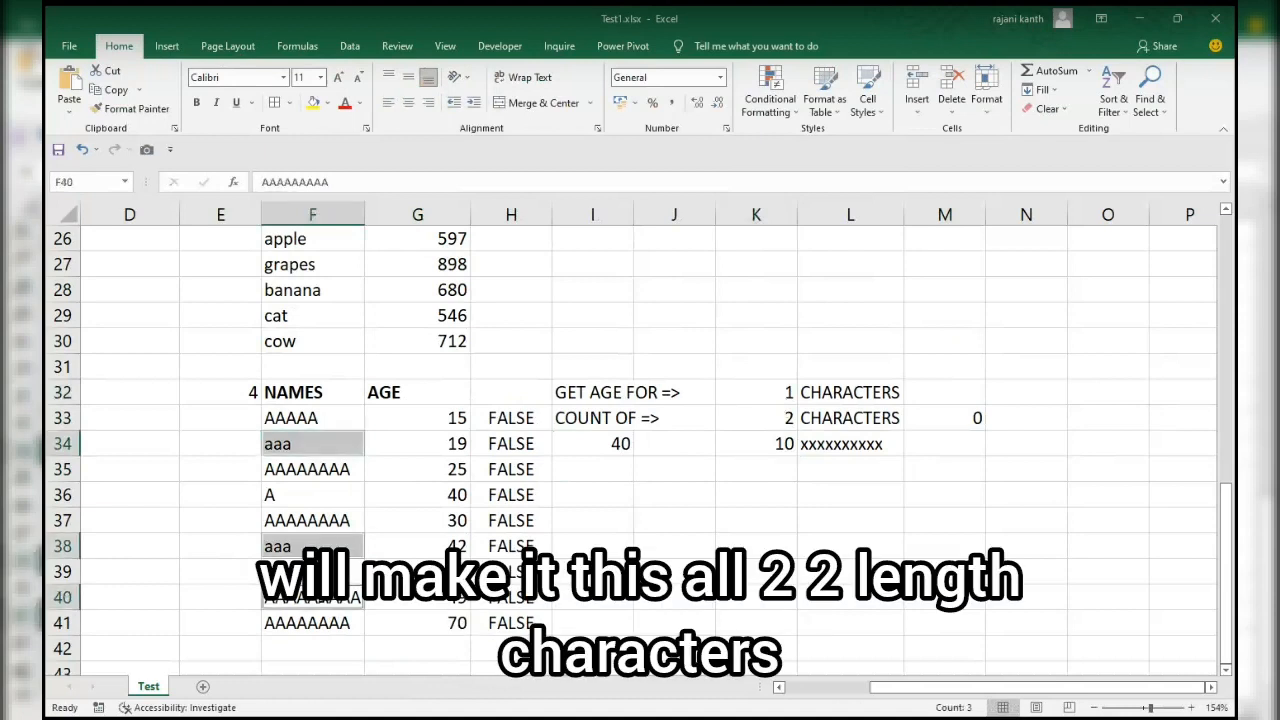
{"action": "type", "text": "aa"}
{"action": "key", "text": "ctrl+Return"}
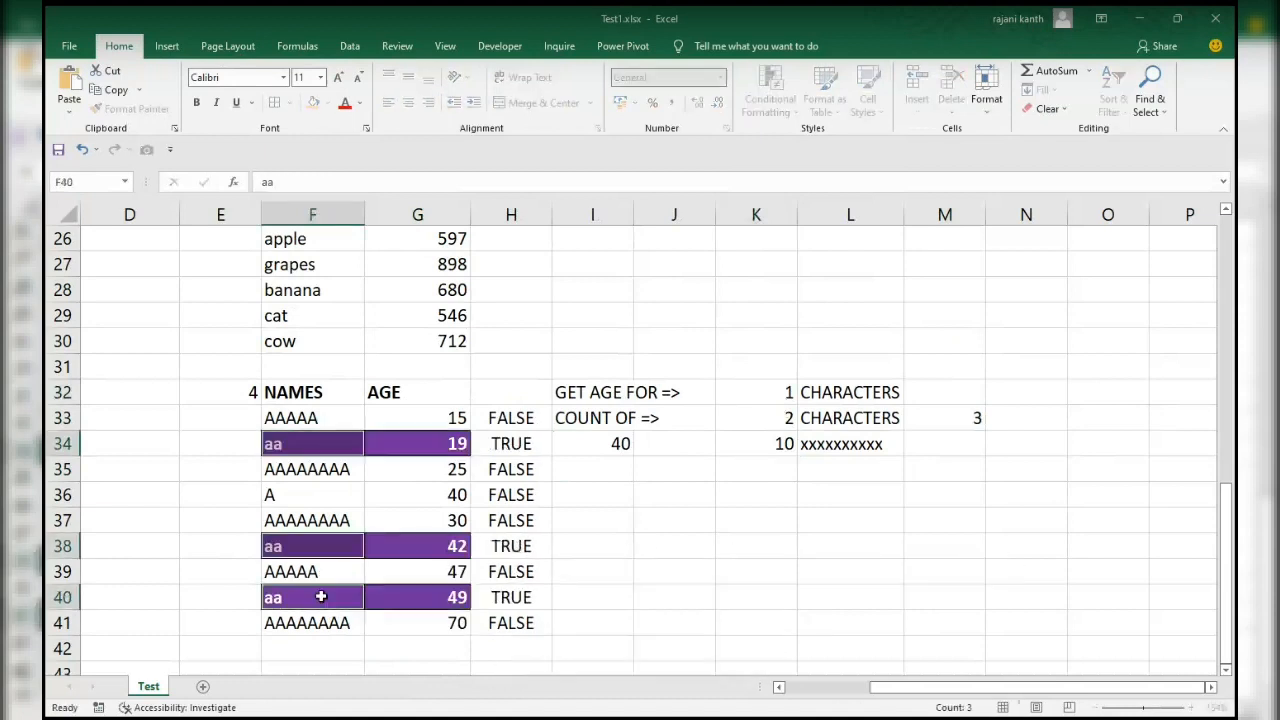
{"action": "left_click", "coordinate": [968, 418]}
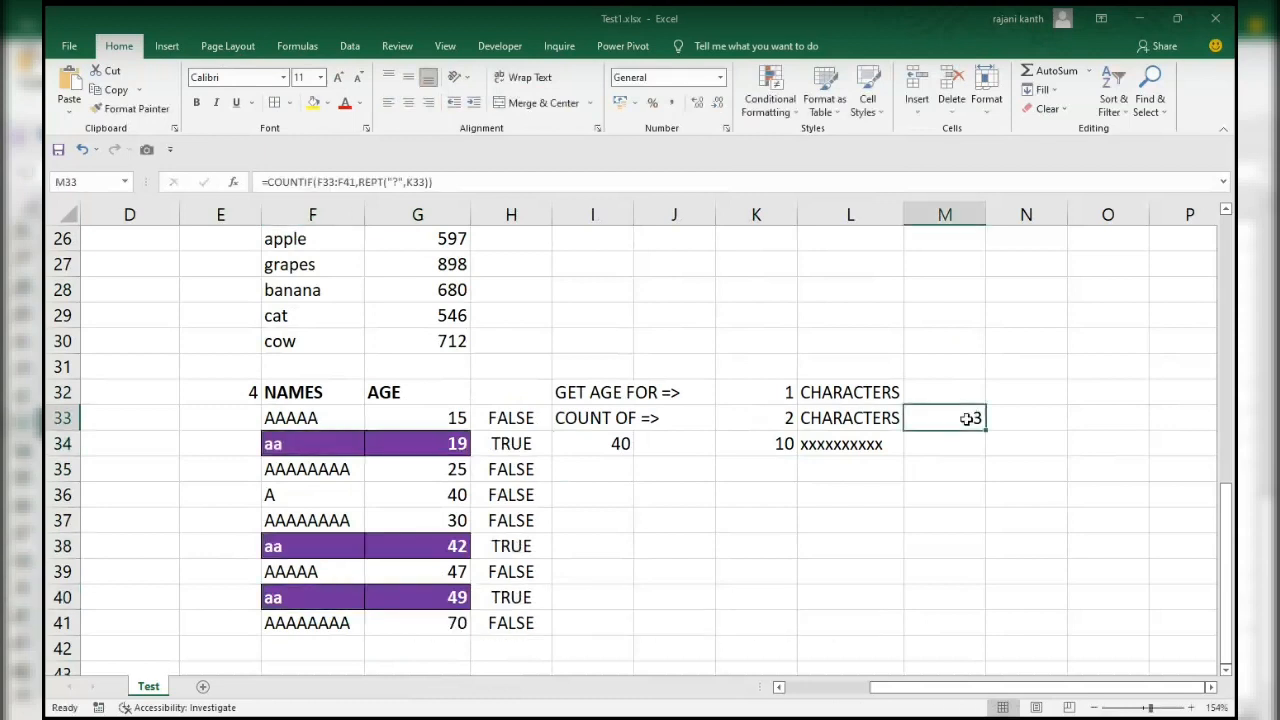
{"action": "left_click", "coordinate": [602, 444]}
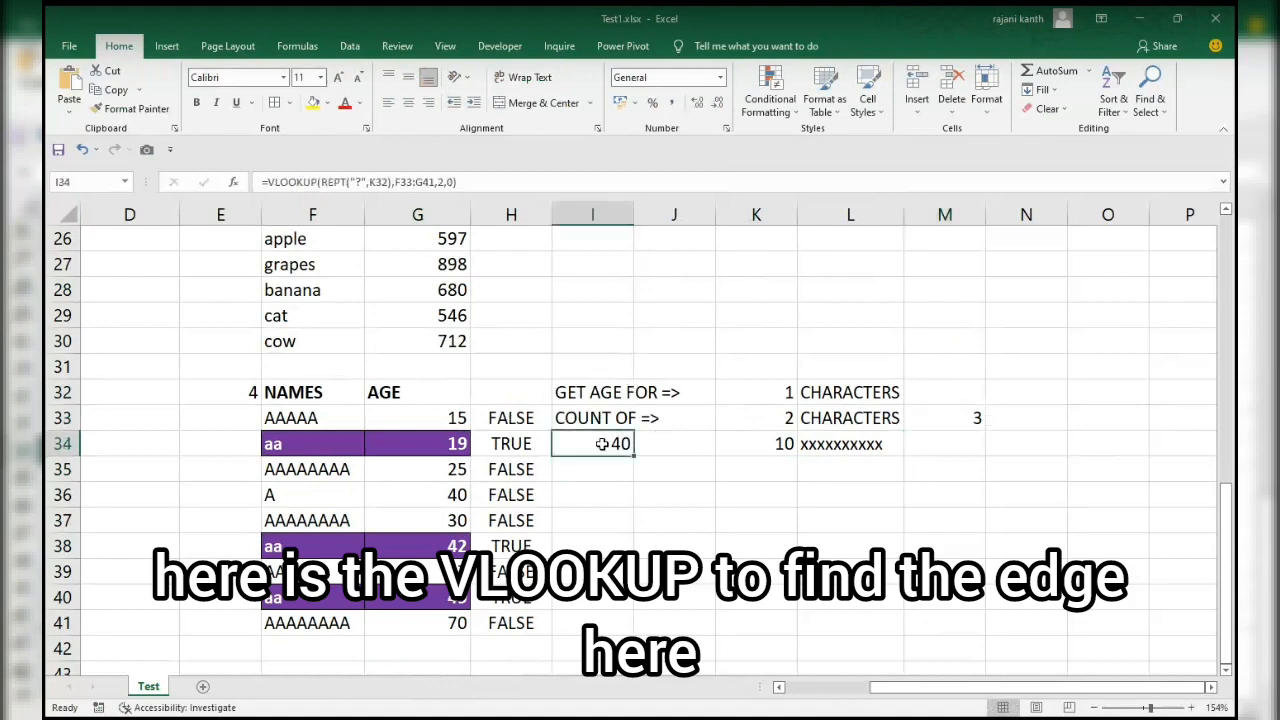
{"action": "left_click", "coordinate": [970, 416]}
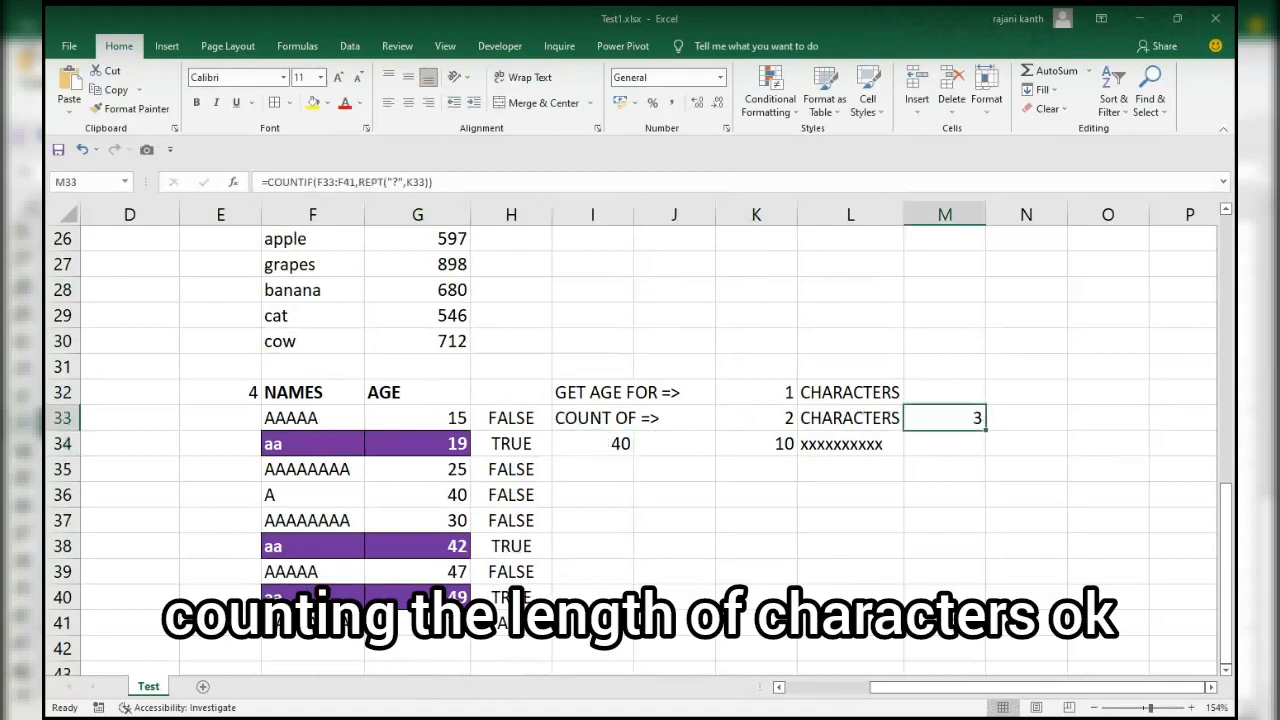